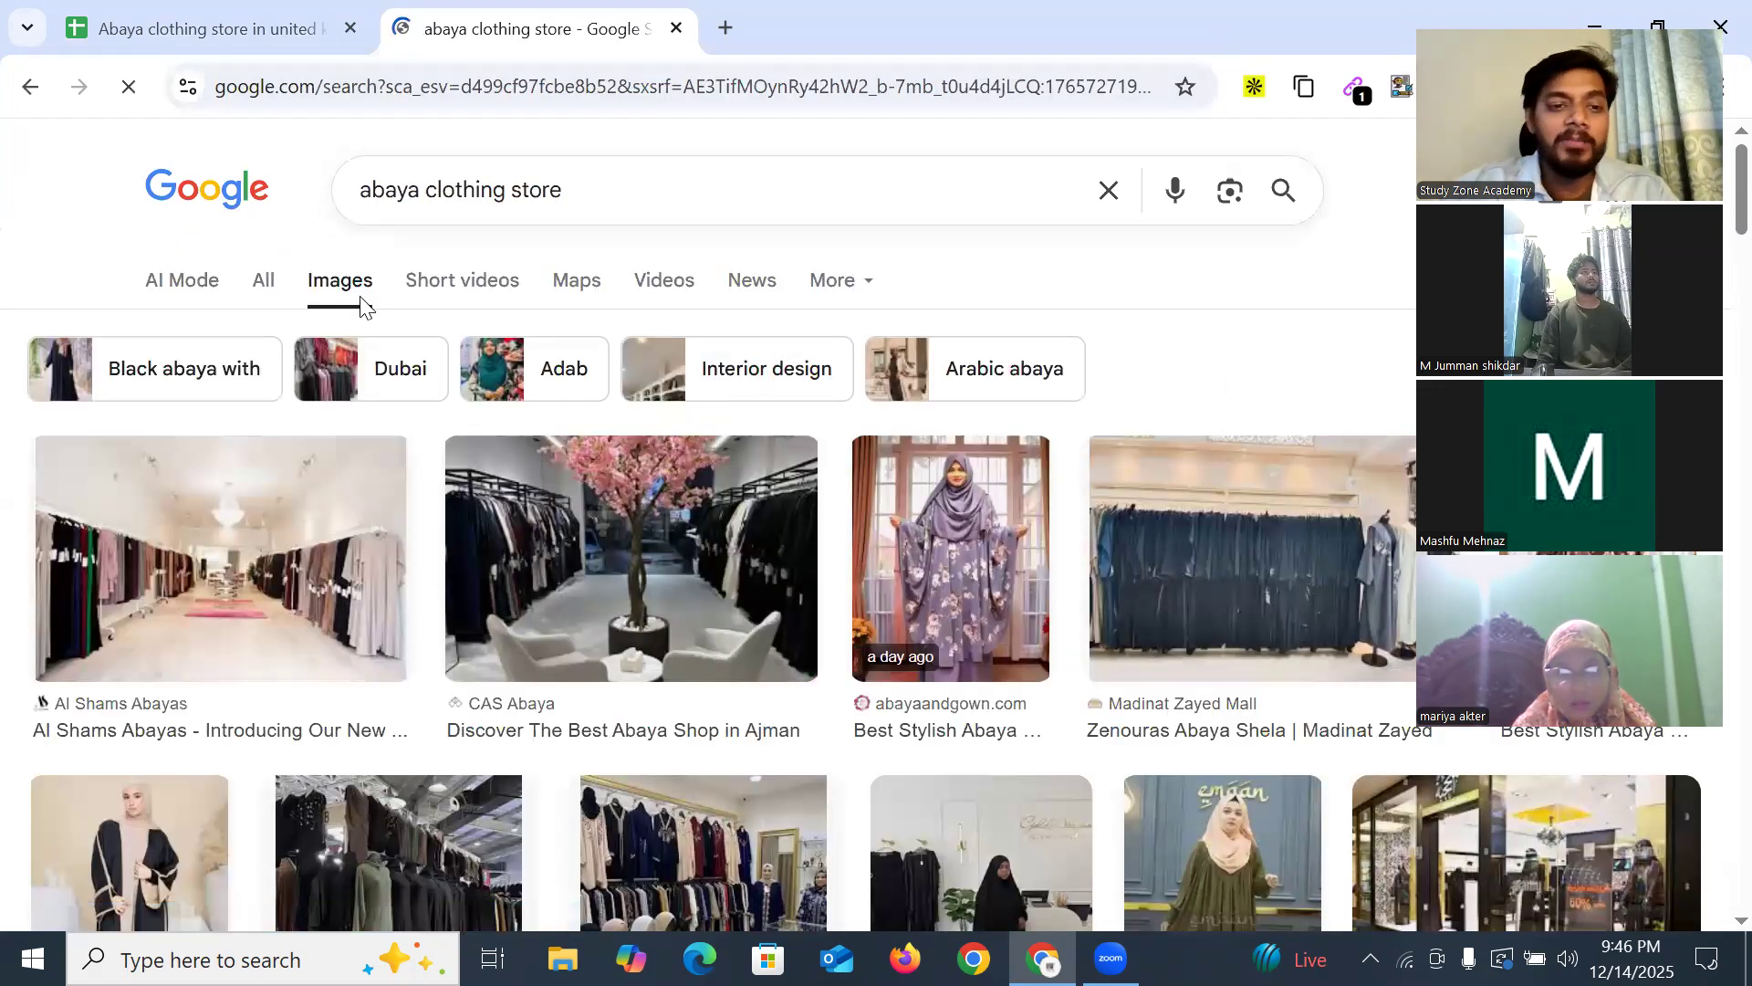
Scroll through the page, then go back to the UK abaya store lead list
{"action": "scroll", "coordinate": [313, 347], "scroll_direction": "down", "scroll_amount": 5}
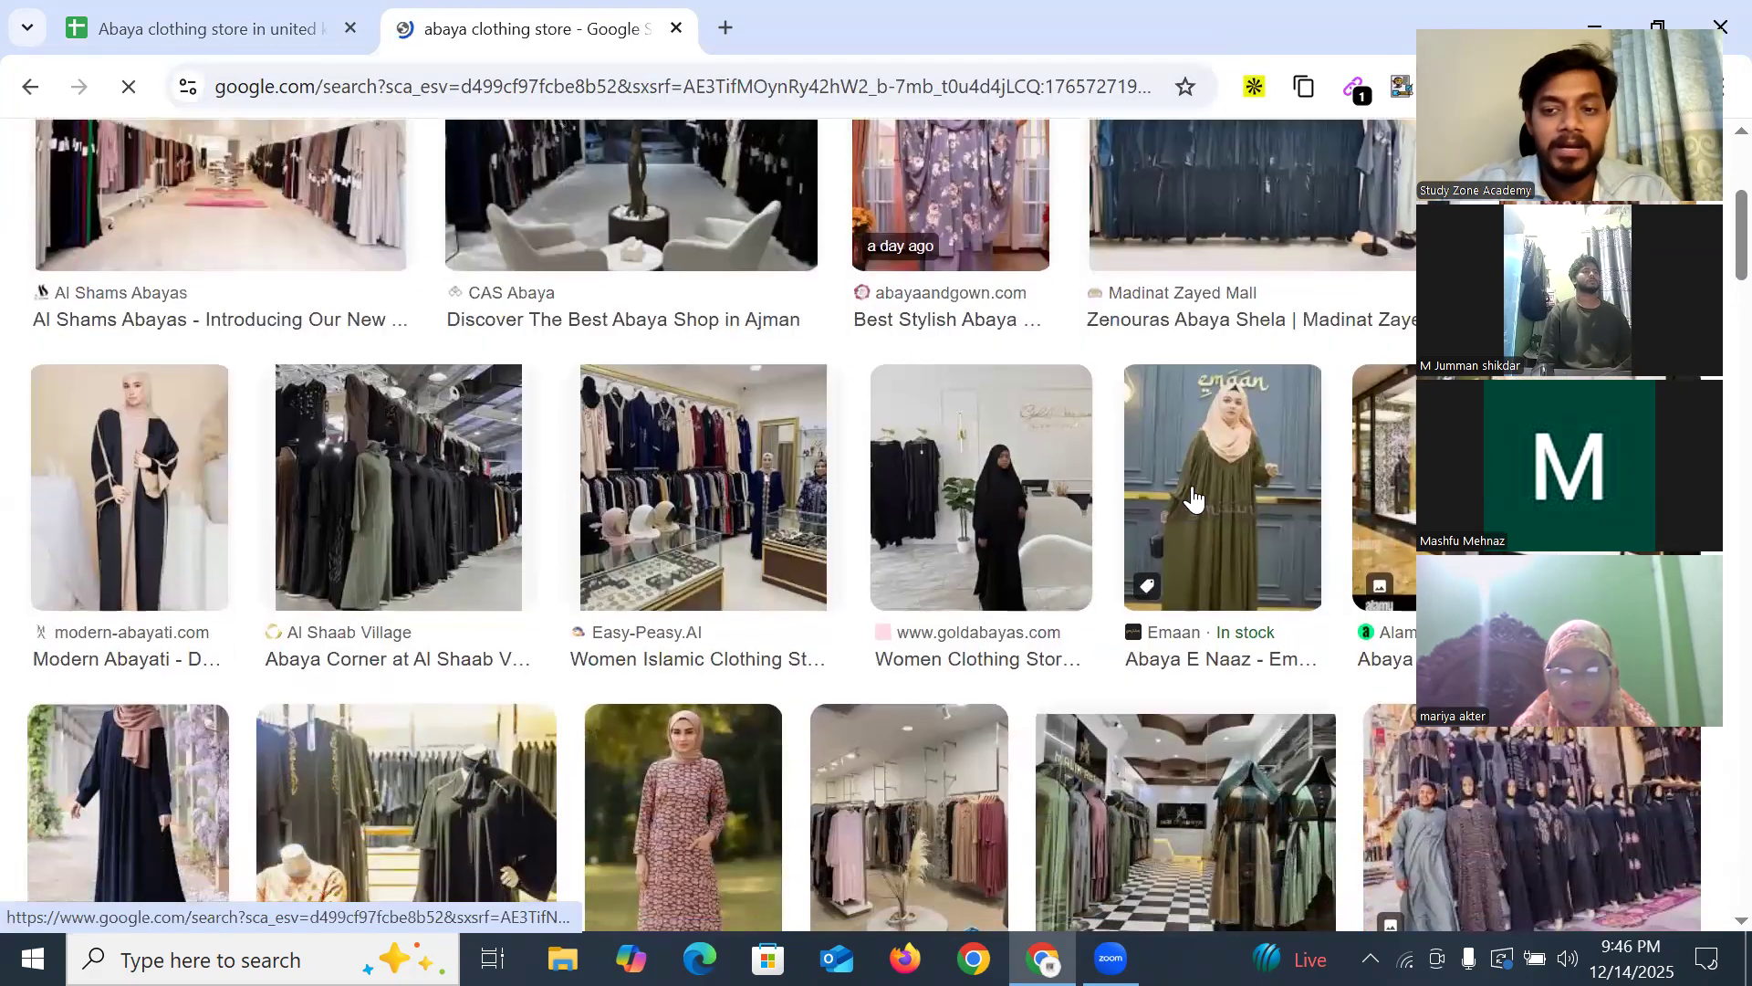
{"action": "scroll", "coordinate": [375, 511], "scroll_direction": "down", "scroll_amount": 3}
{"action": "scroll", "coordinate": [1223, 520], "scroll_direction": "up", "scroll_amount": 3}
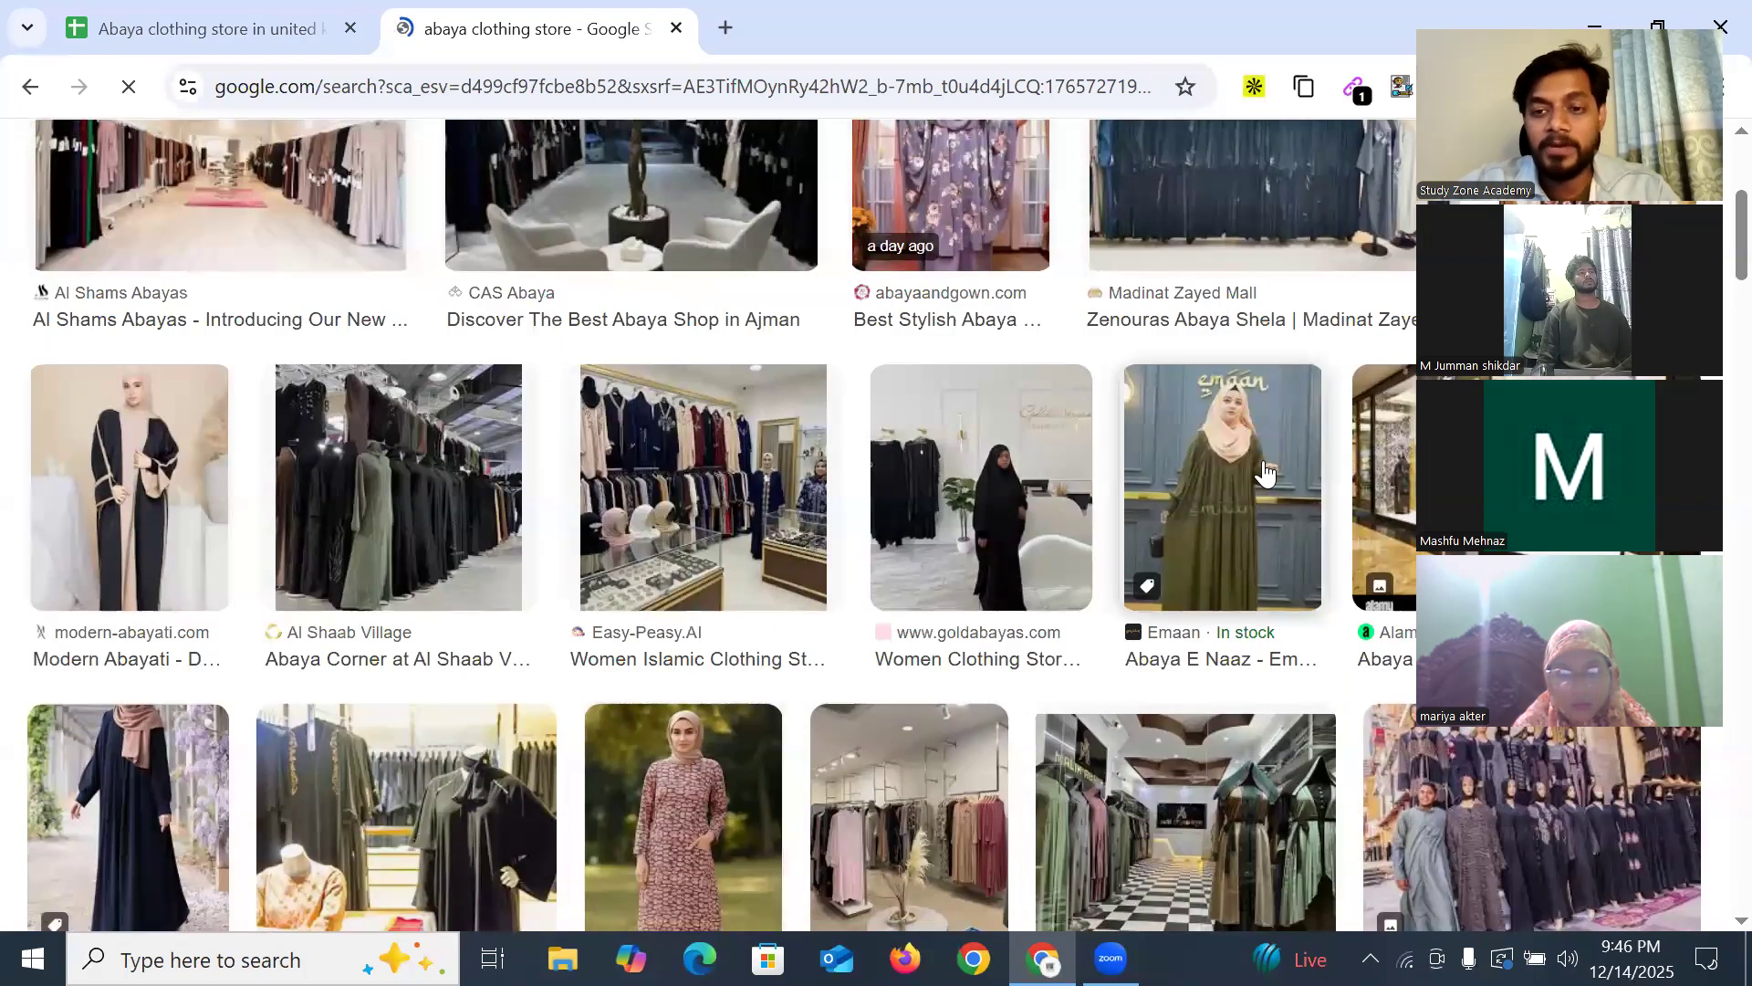
{"action": "scroll", "coordinate": [639, 502], "scroll_direction": "down", "scroll_amount": 8}
{"action": "scroll", "coordinate": [160, 498], "scroll_direction": "down", "scroll_amount": 5}
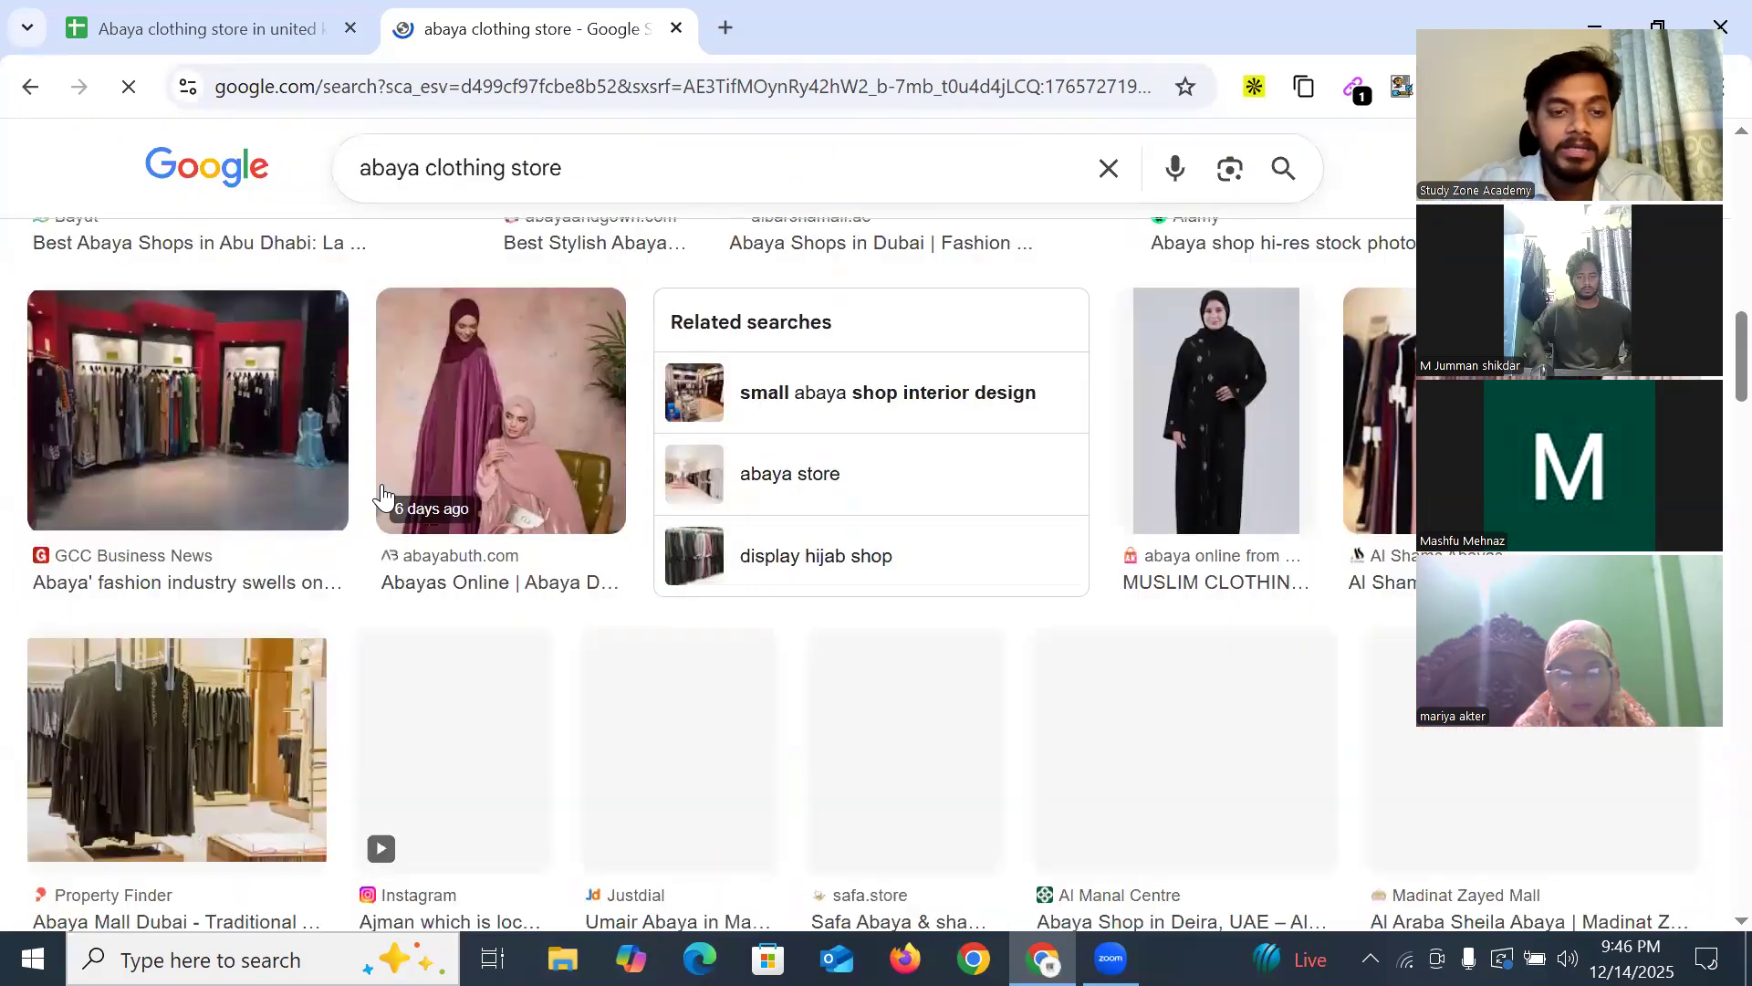
{"action": "scroll", "coordinate": [293, 539], "scroll_direction": "down", "scroll_amount": 6}
{"action": "scroll", "coordinate": [137, 429], "scroll_direction": "up", "scroll_amount": 3}
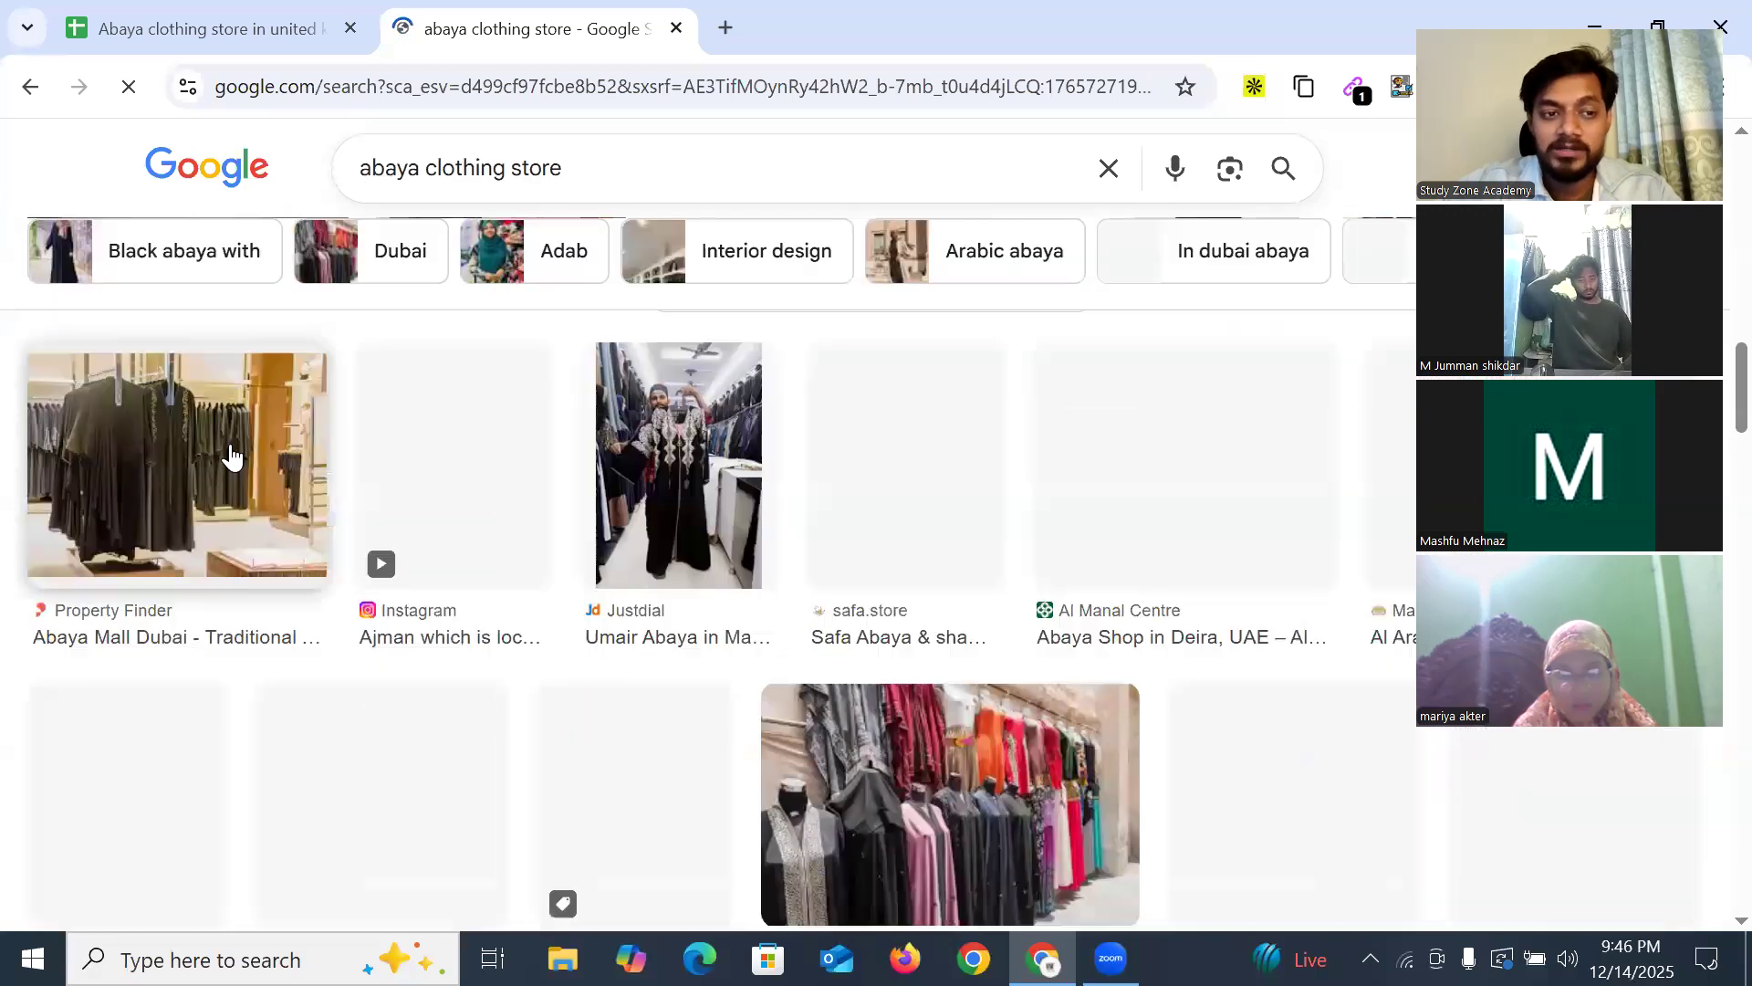
{"action": "scroll", "coordinate": [1220, 511], "scroll_direction": "down", "scroll_amount": 3}
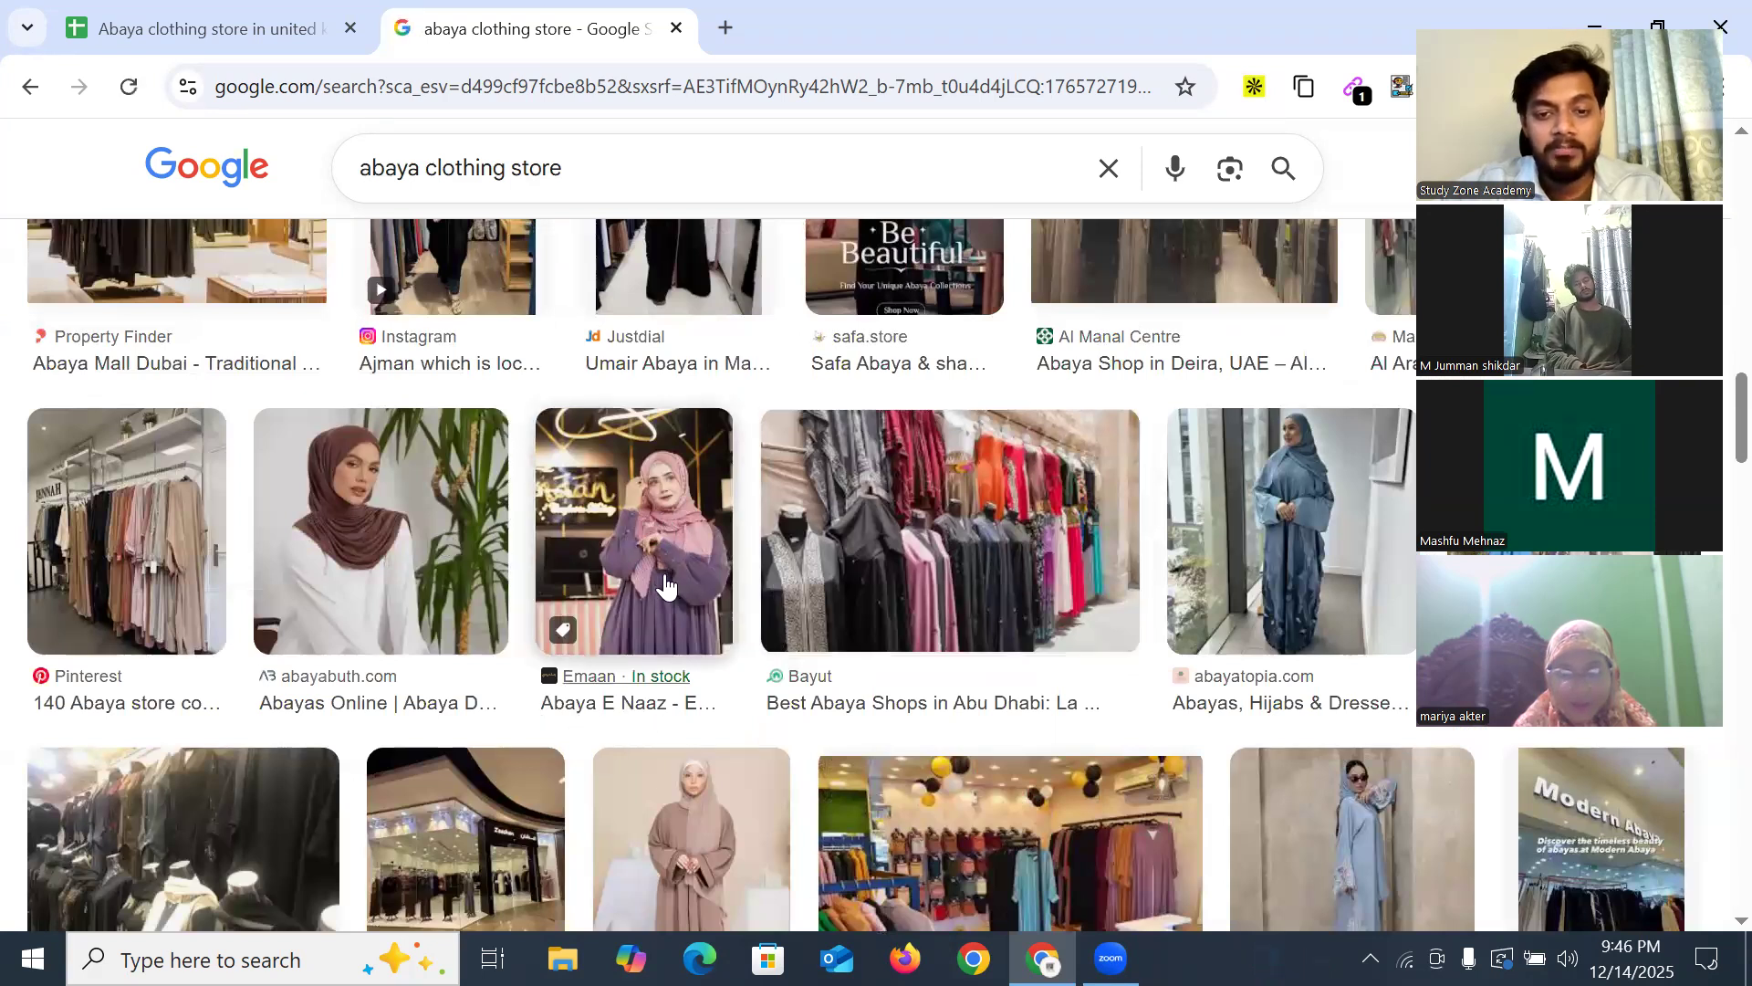
{"action": "scroll", "coordinate": [1307, 504], "scroll_direction": "down", "scroll_amount": 10}
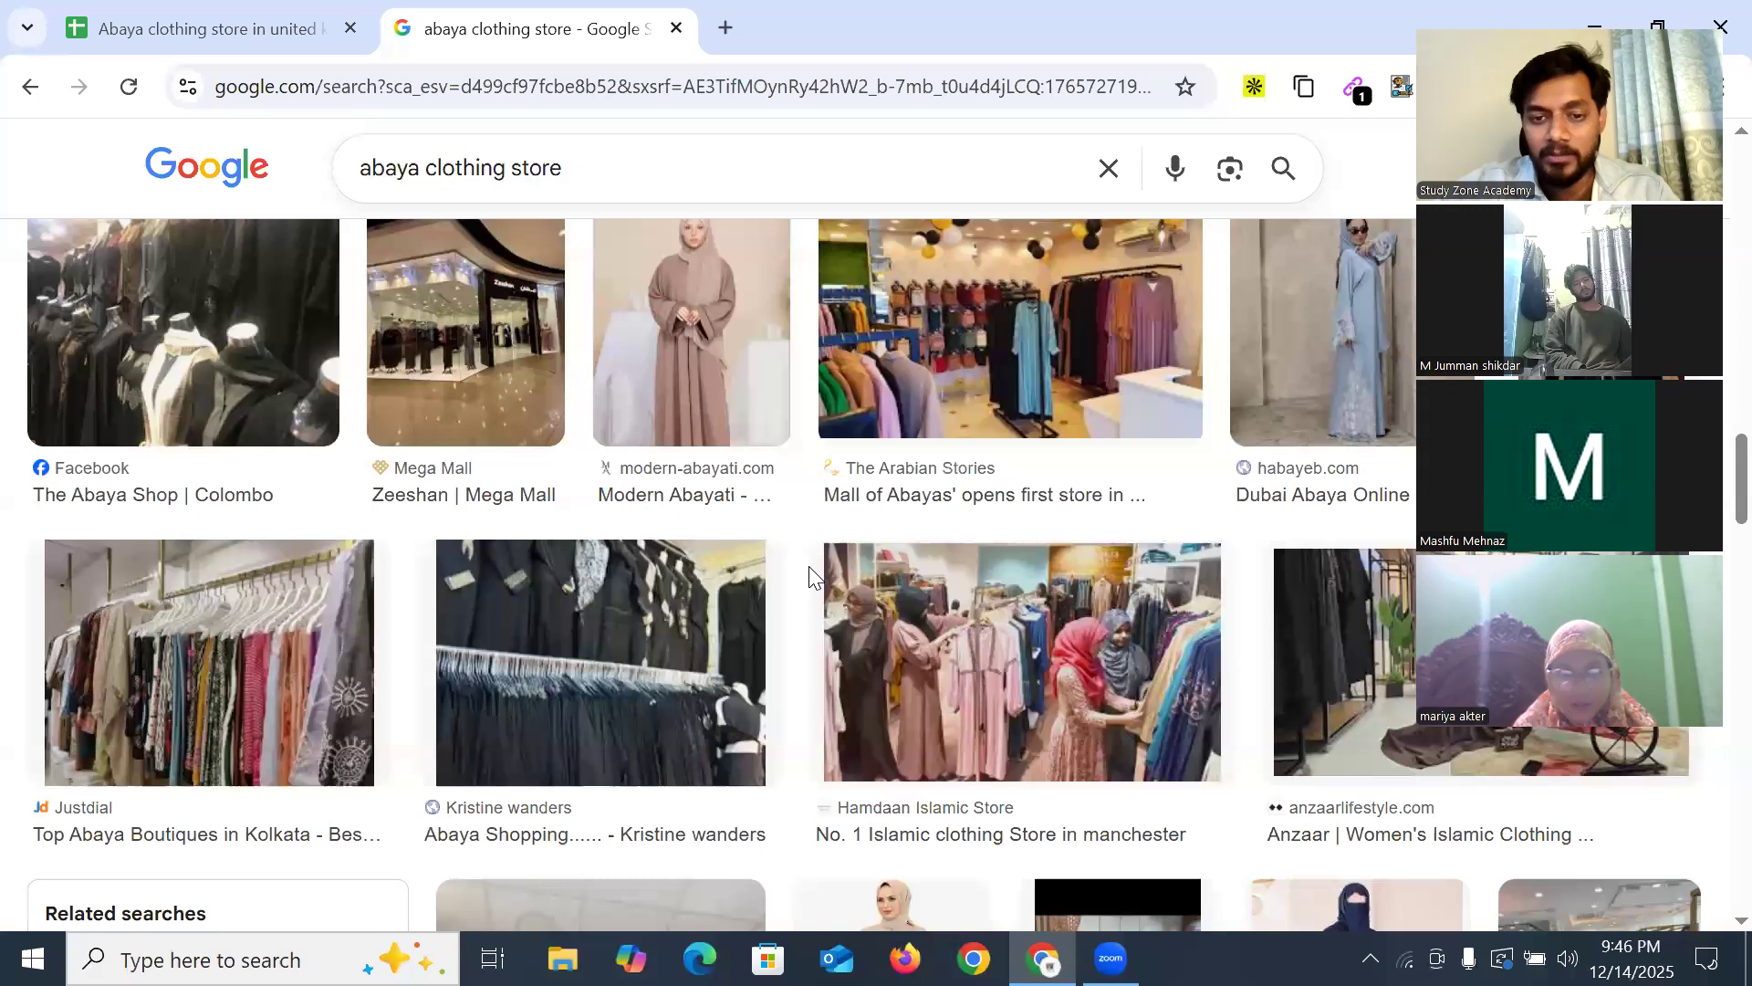
{"action": "scroll", "coordinate": [930, 572], "scroll_direction": "down", "scroll_amount": 4}
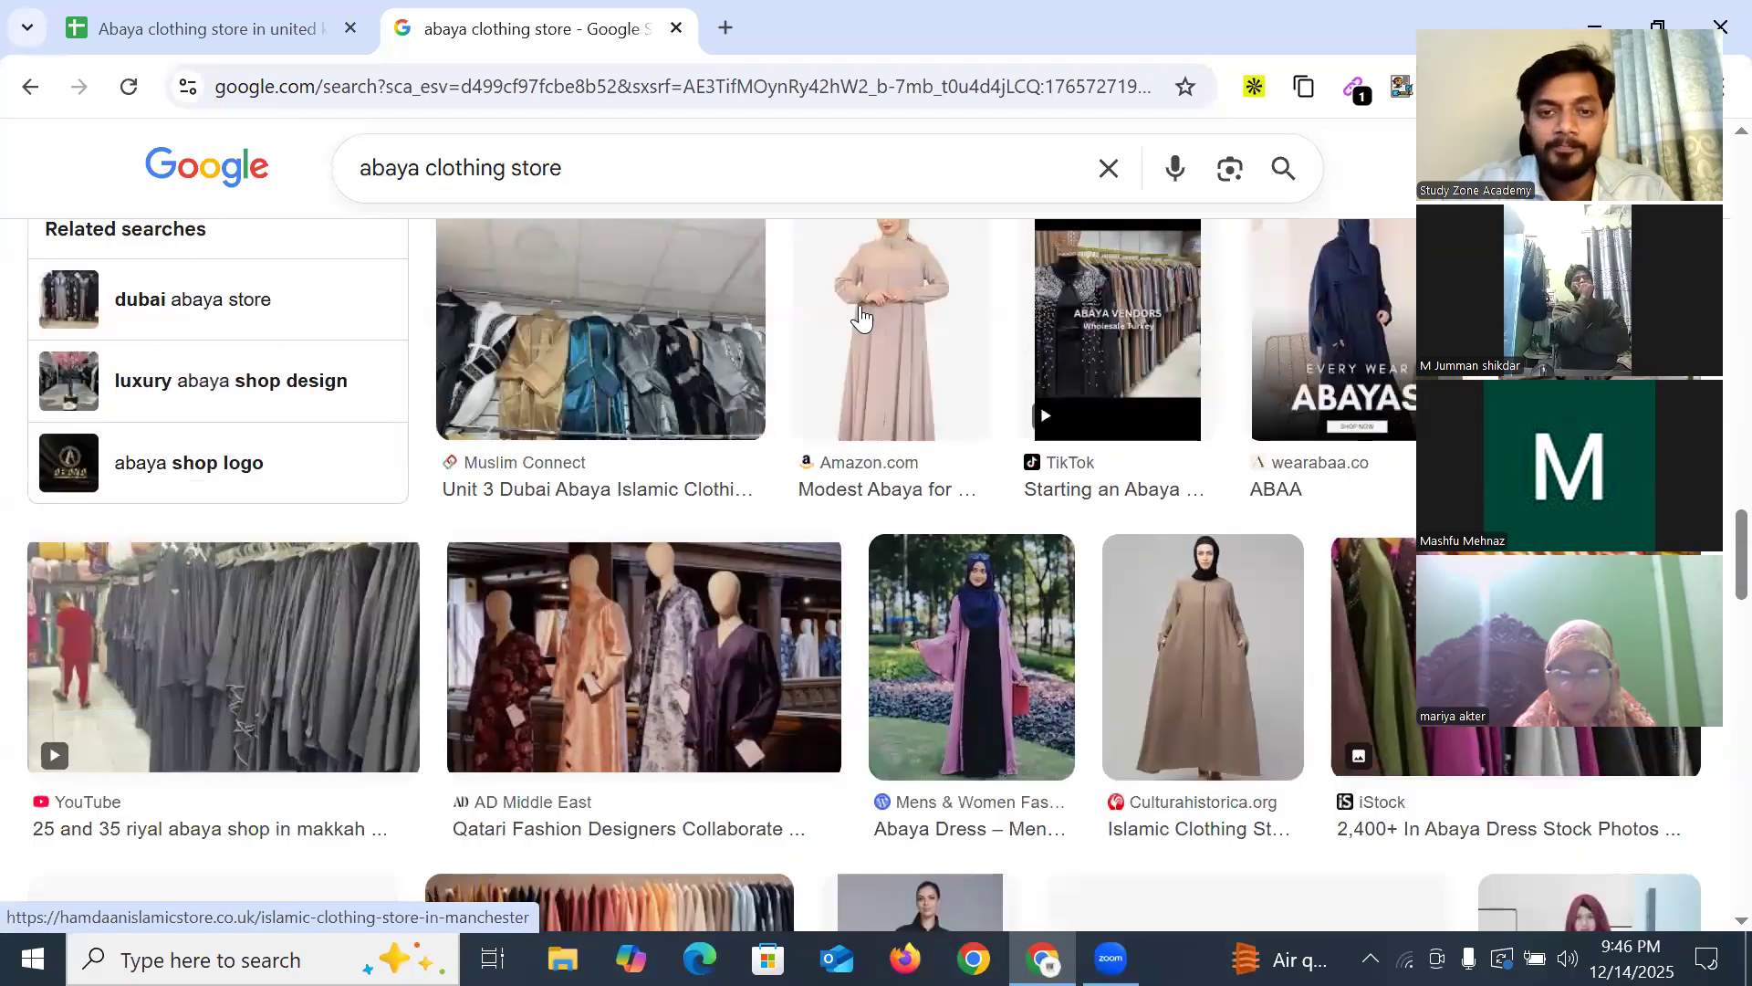
{"action": "scroll", "coordinate": [1178, 580], "scroll_direction": "down", "scroll_amount": 1}
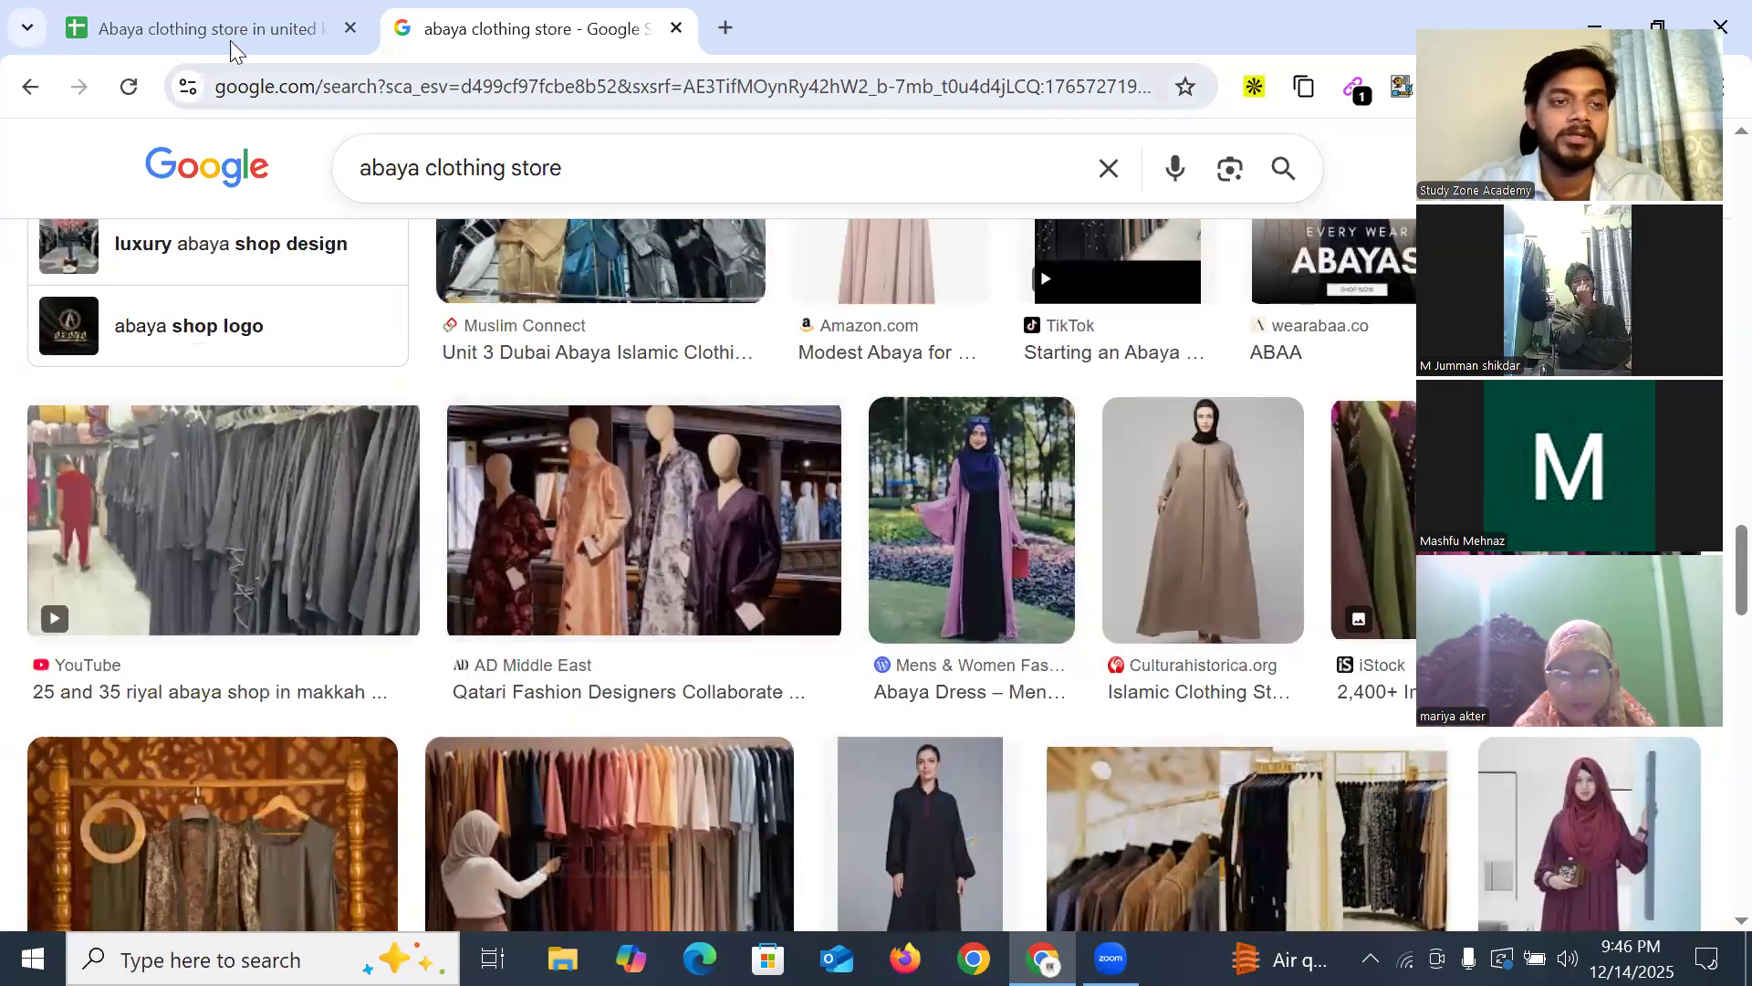
{"action": "left_click", "coordinate": [229, 38]}
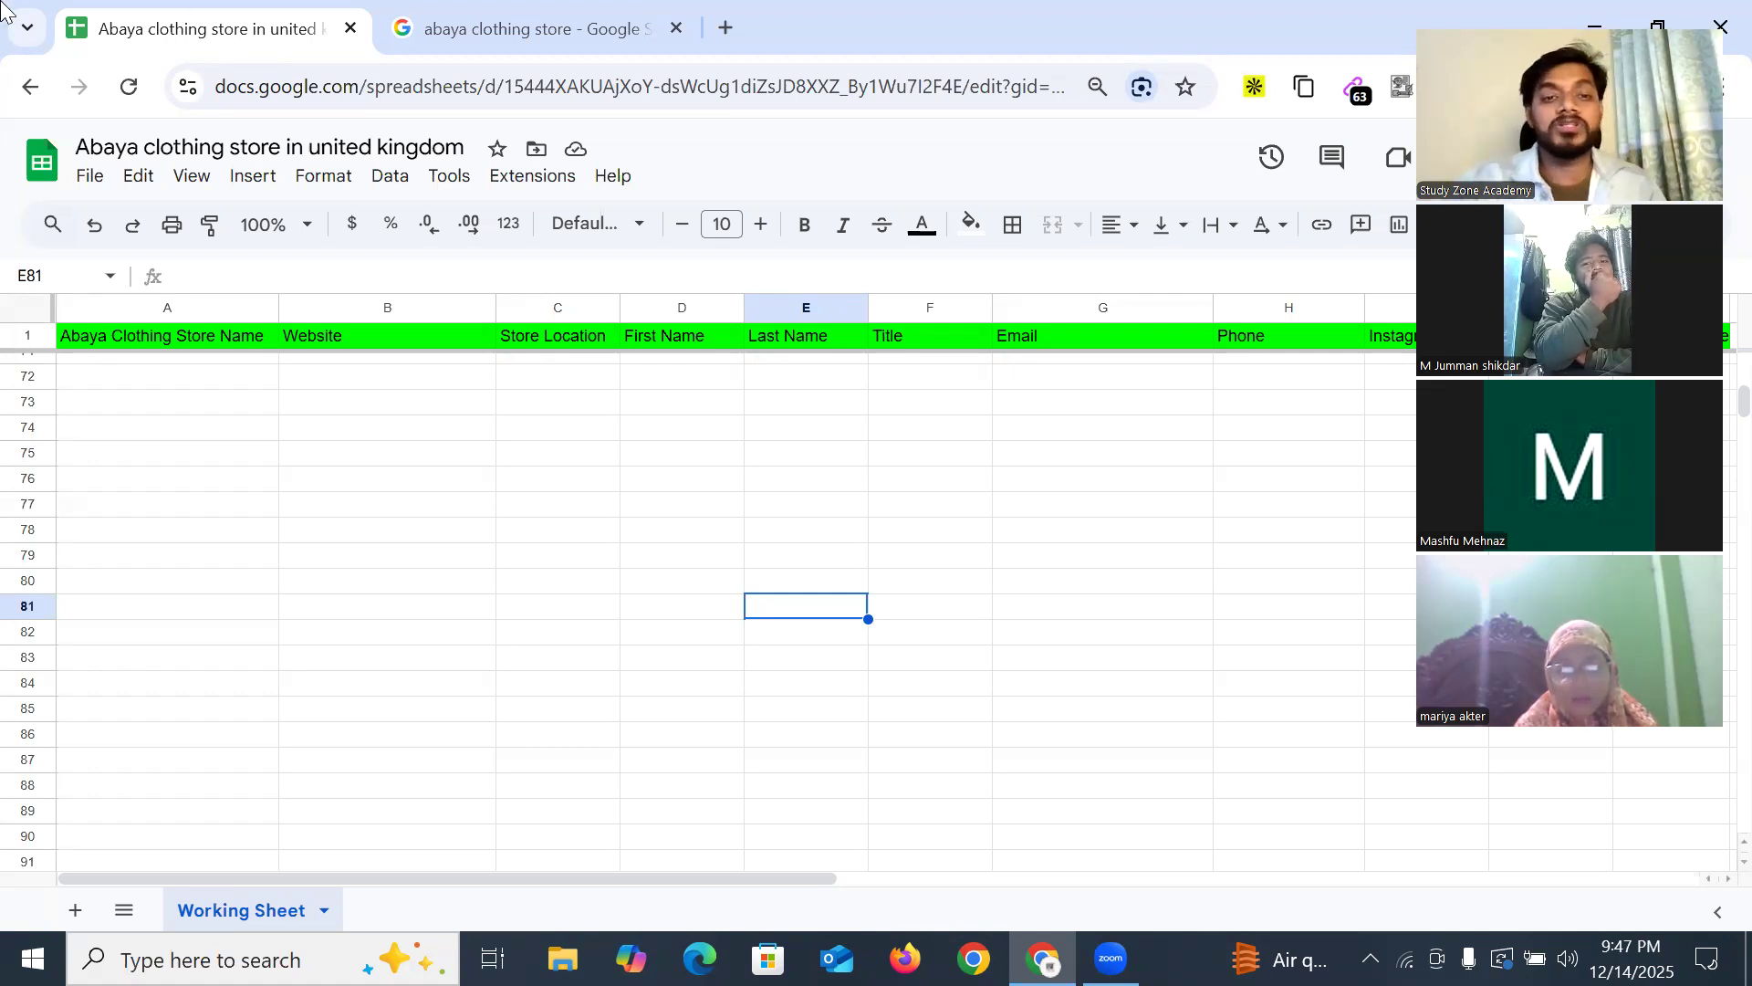
Open abayasboutique.com from cell B2 in a new tab
{"action": "scroll", "coordinate": [440, 478], "scroll_direction": "up", "scroll_amount": 10}
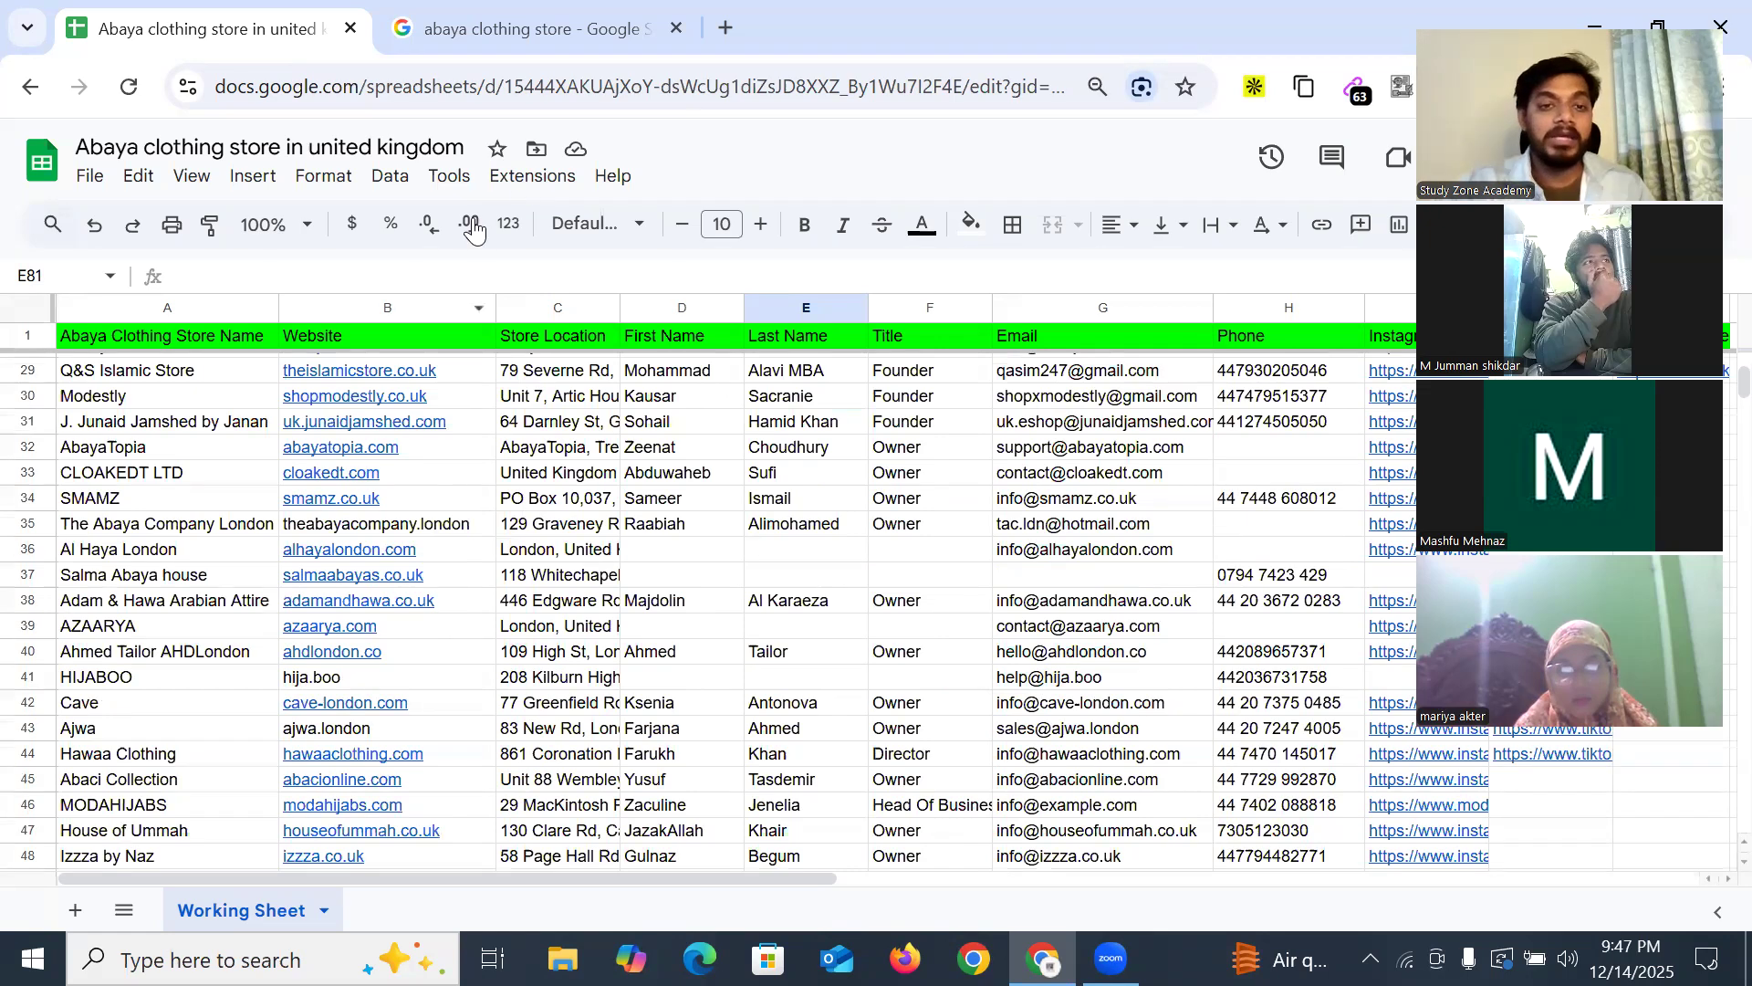
{"action": "scroll", "coordinate": [395, 378], "scroll_direction": "up", "scroll_amount": 7}
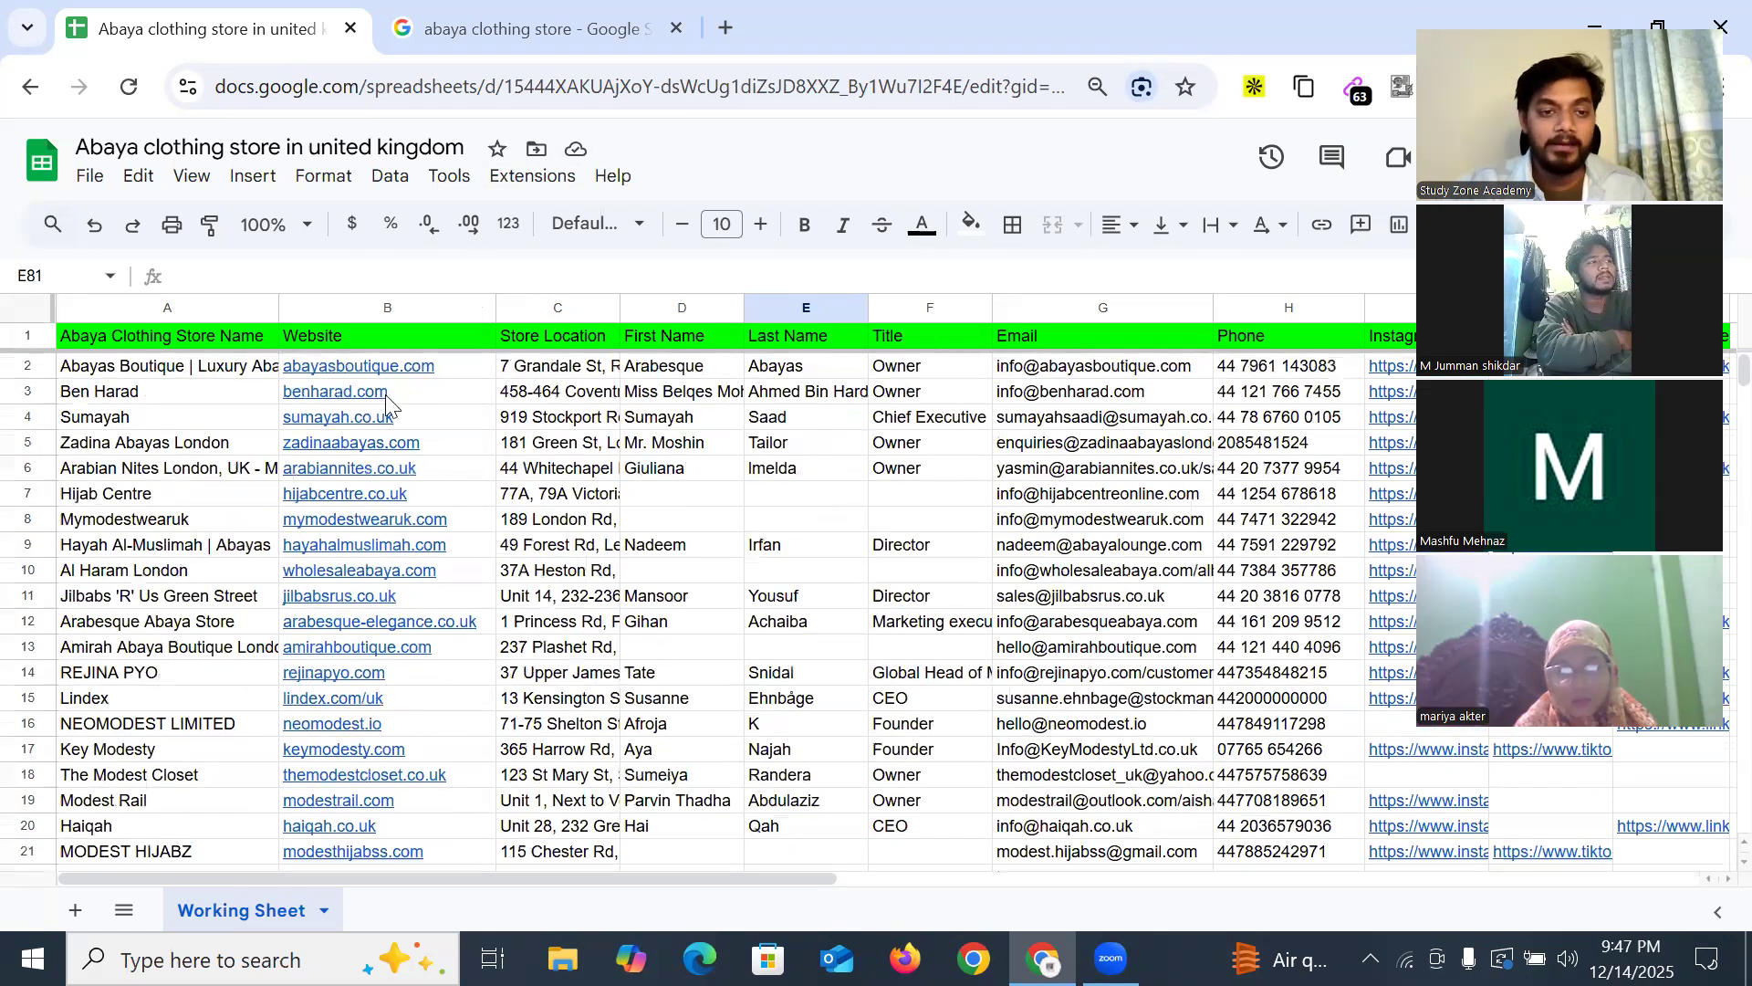
{"action": "left_click", "coordinate": [394, 378]}
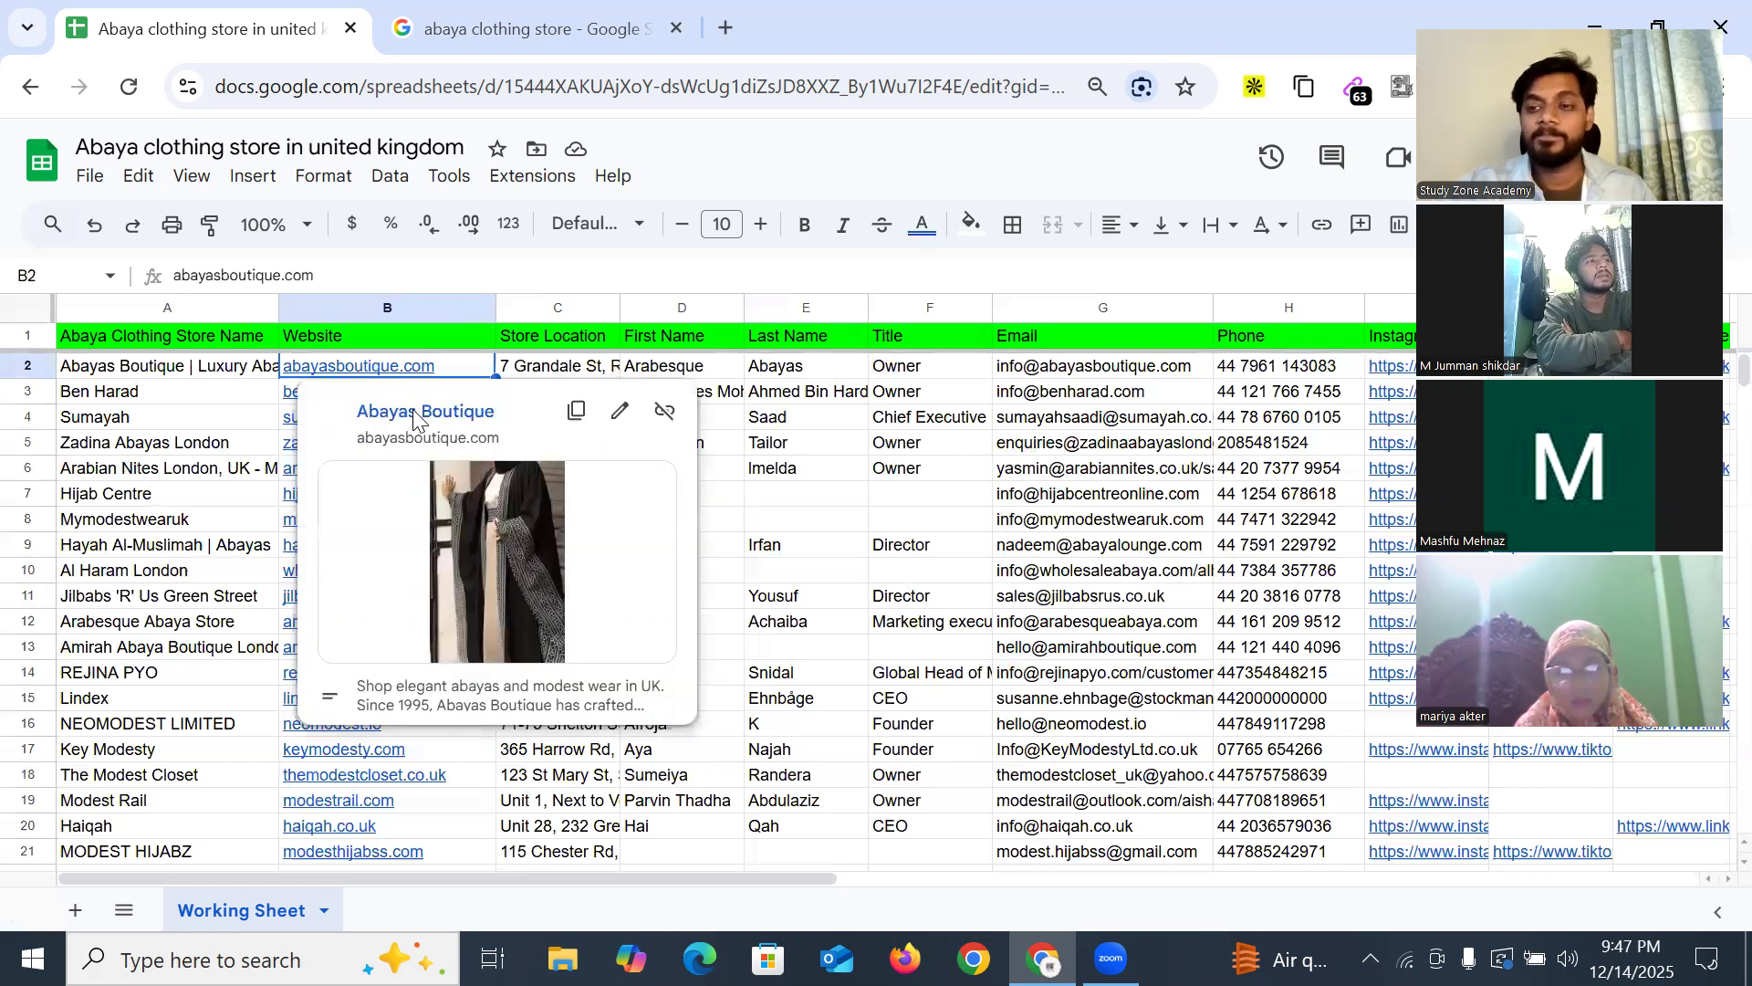
{"action": "left_click", "coordinate": [416, 420]}
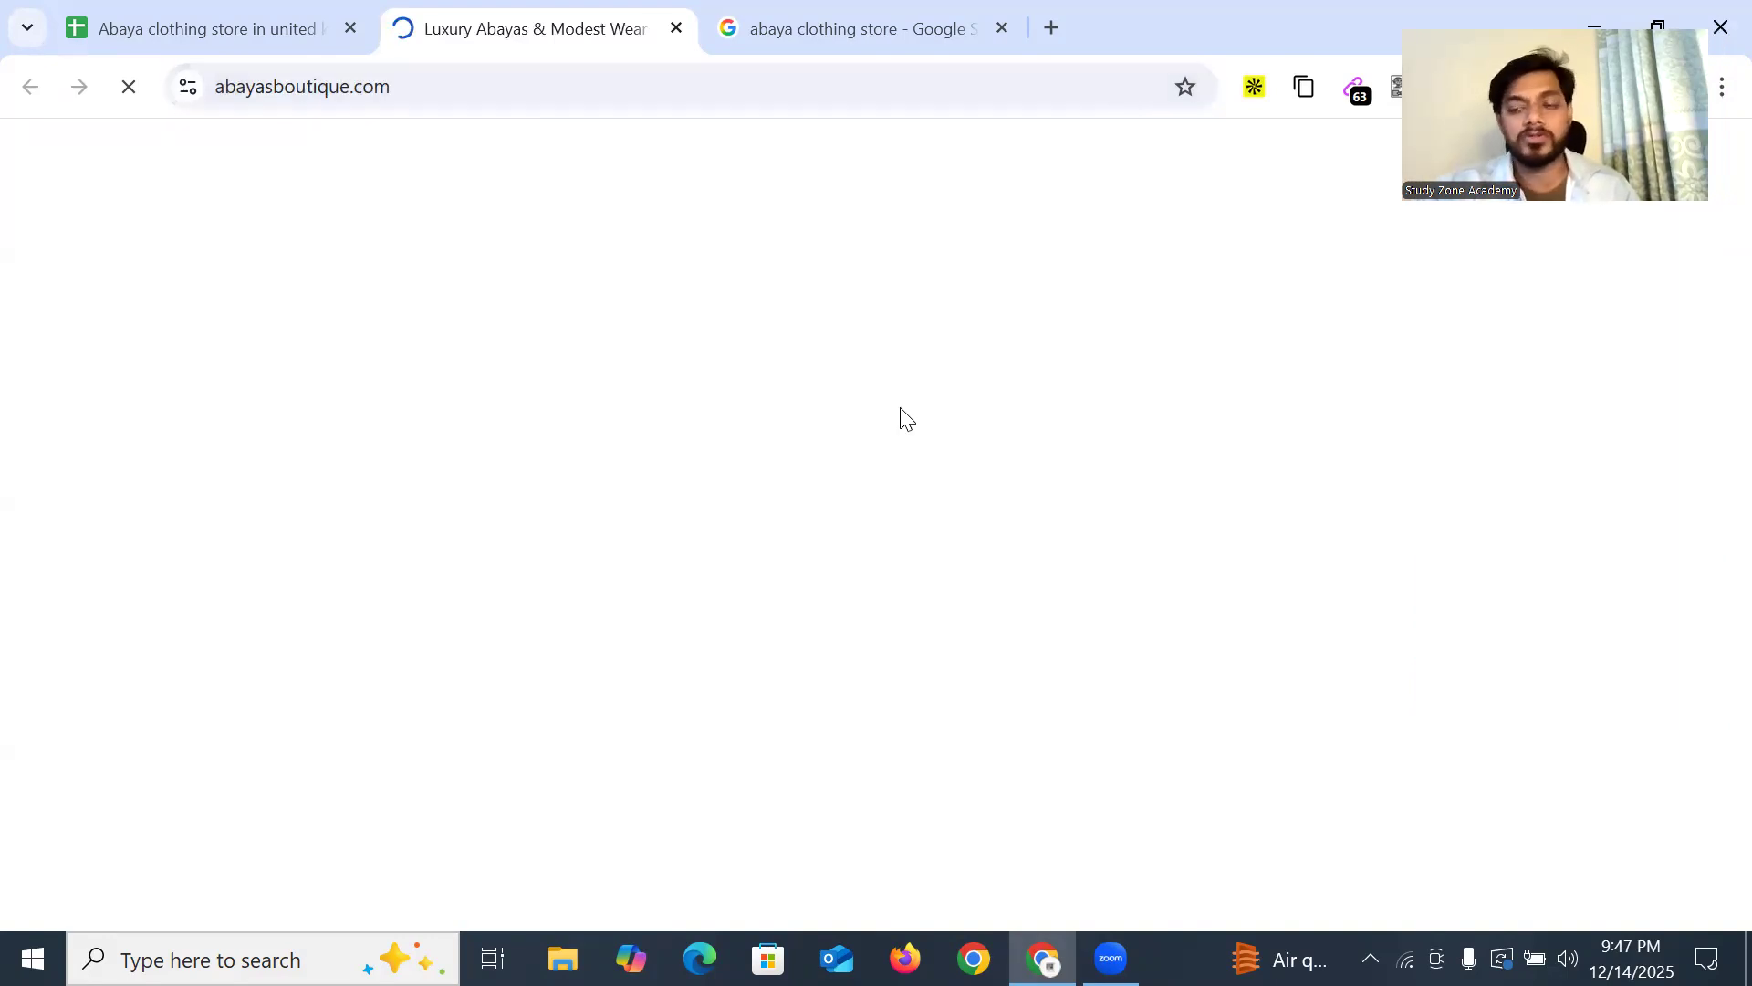
Back in the sheet, open benharad.com from cell B3 in a new tab
{"action": "left_click", "coordinate": [182, 20]}
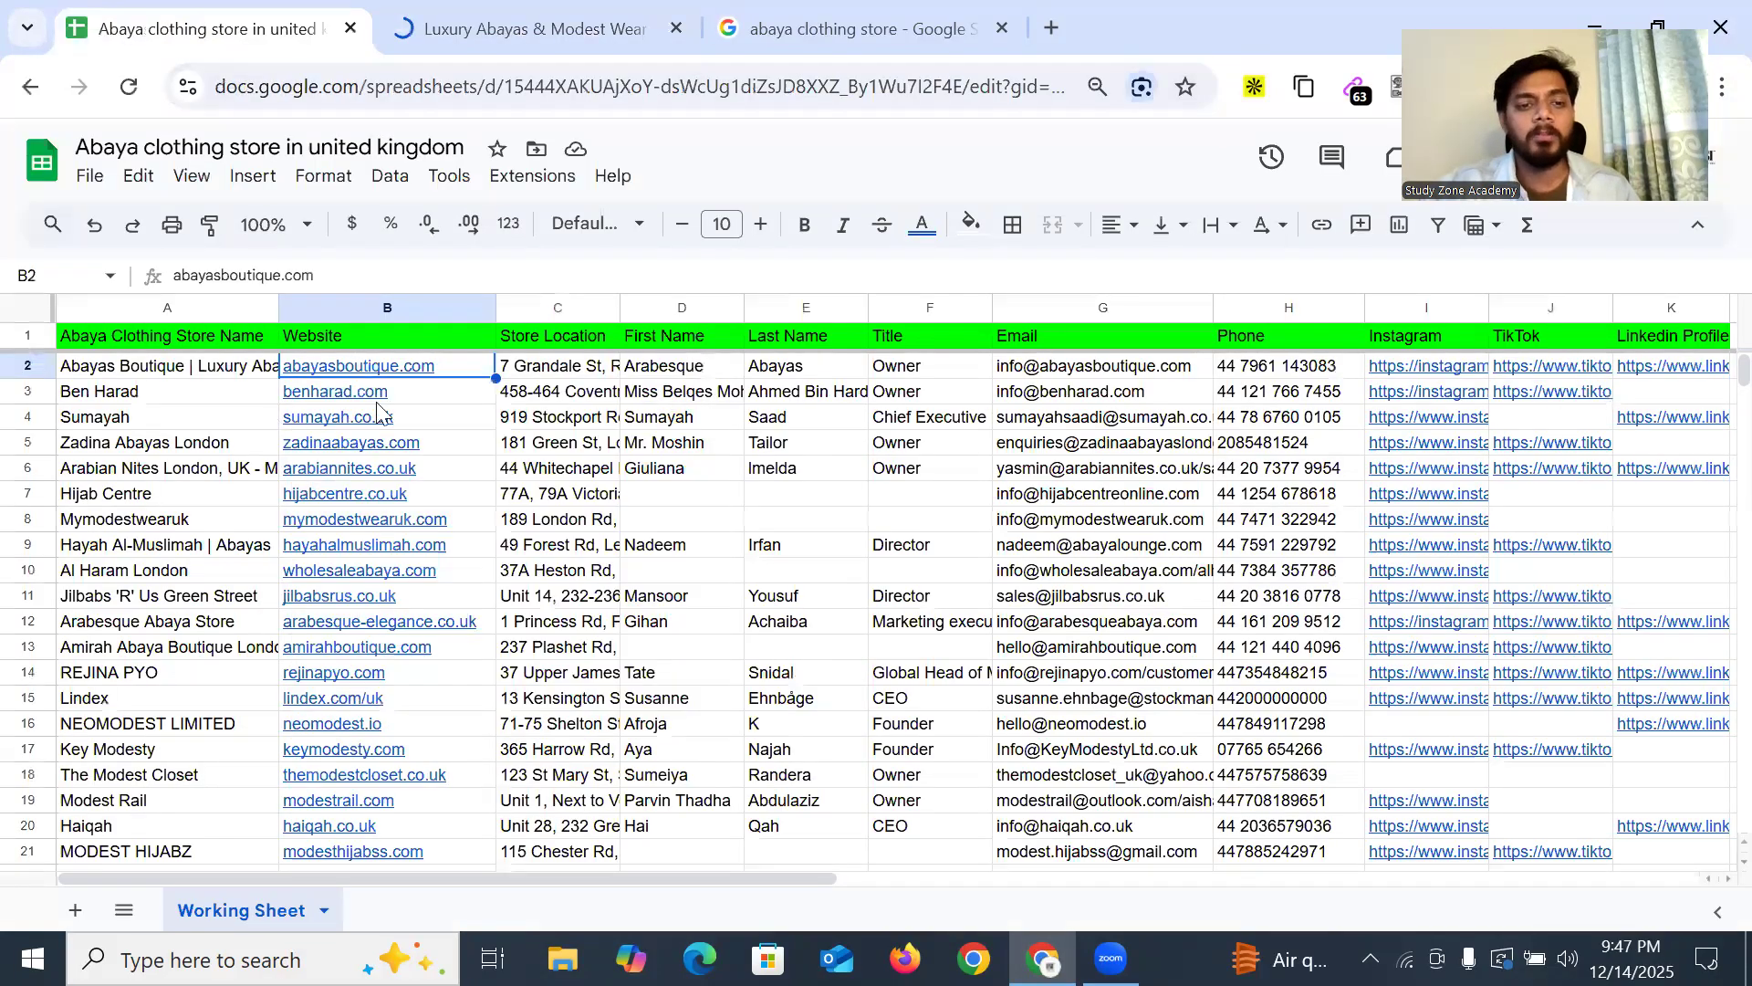
{"action": "left_click", "coordinate": [365, 394]}
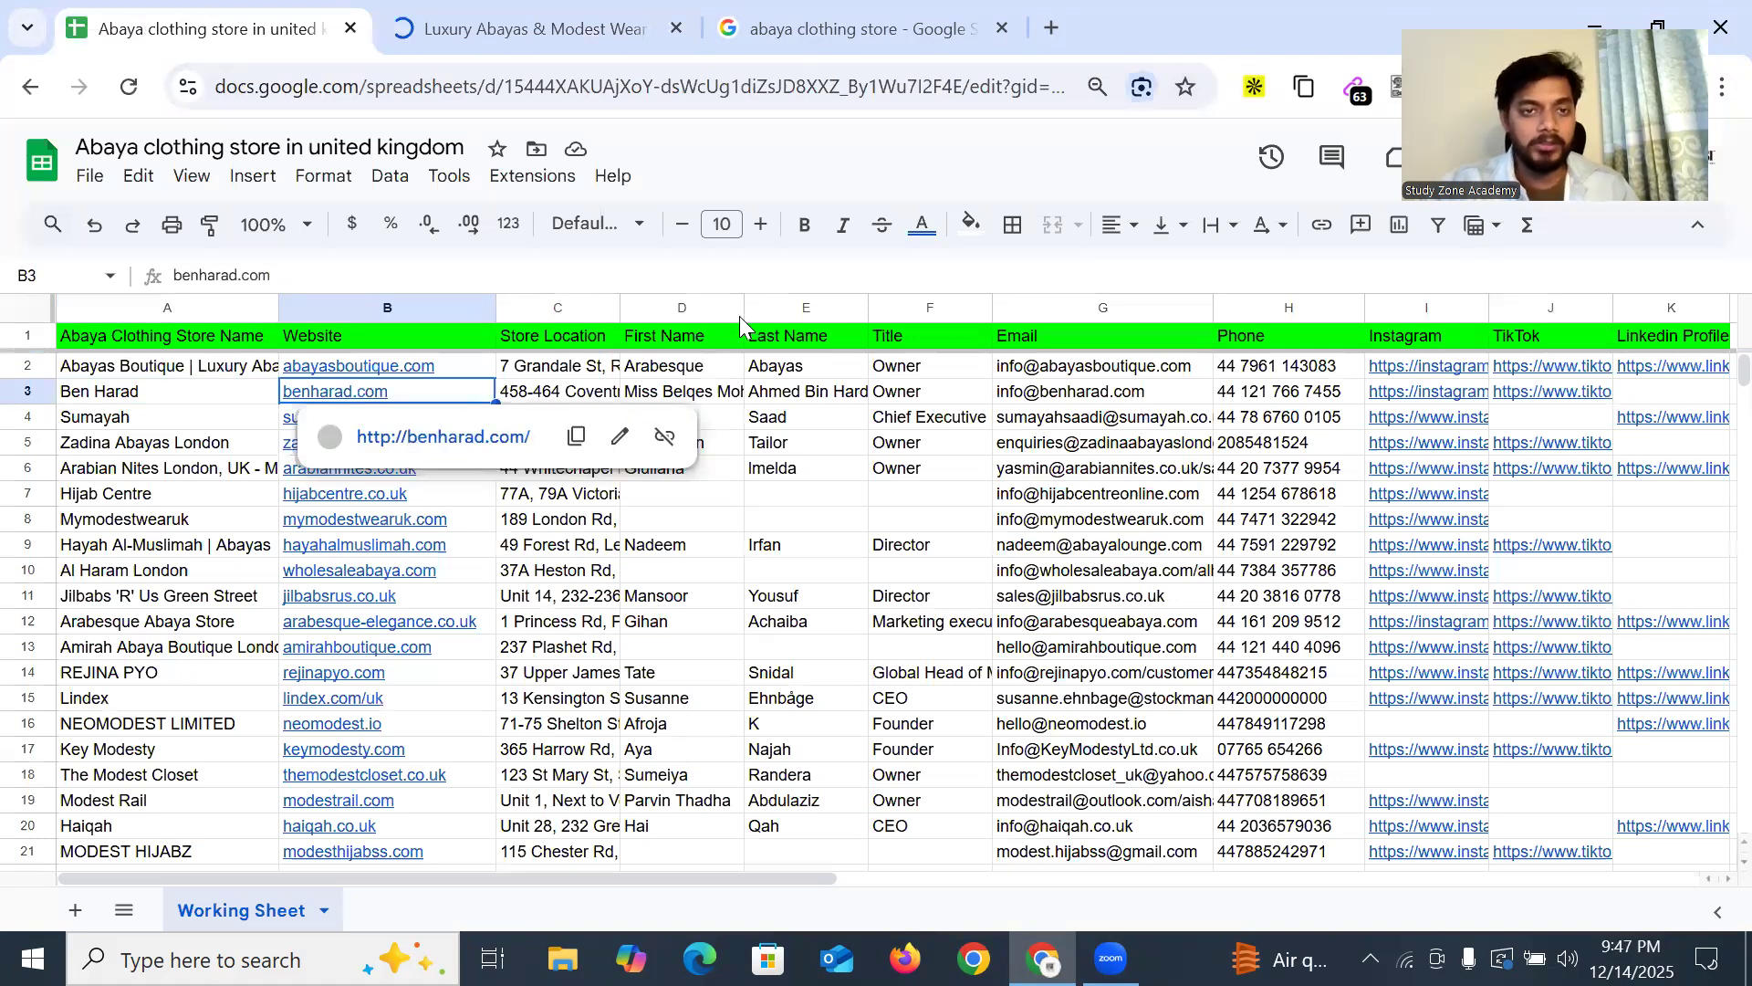
{"action": "key", "text": "alt+Return"}
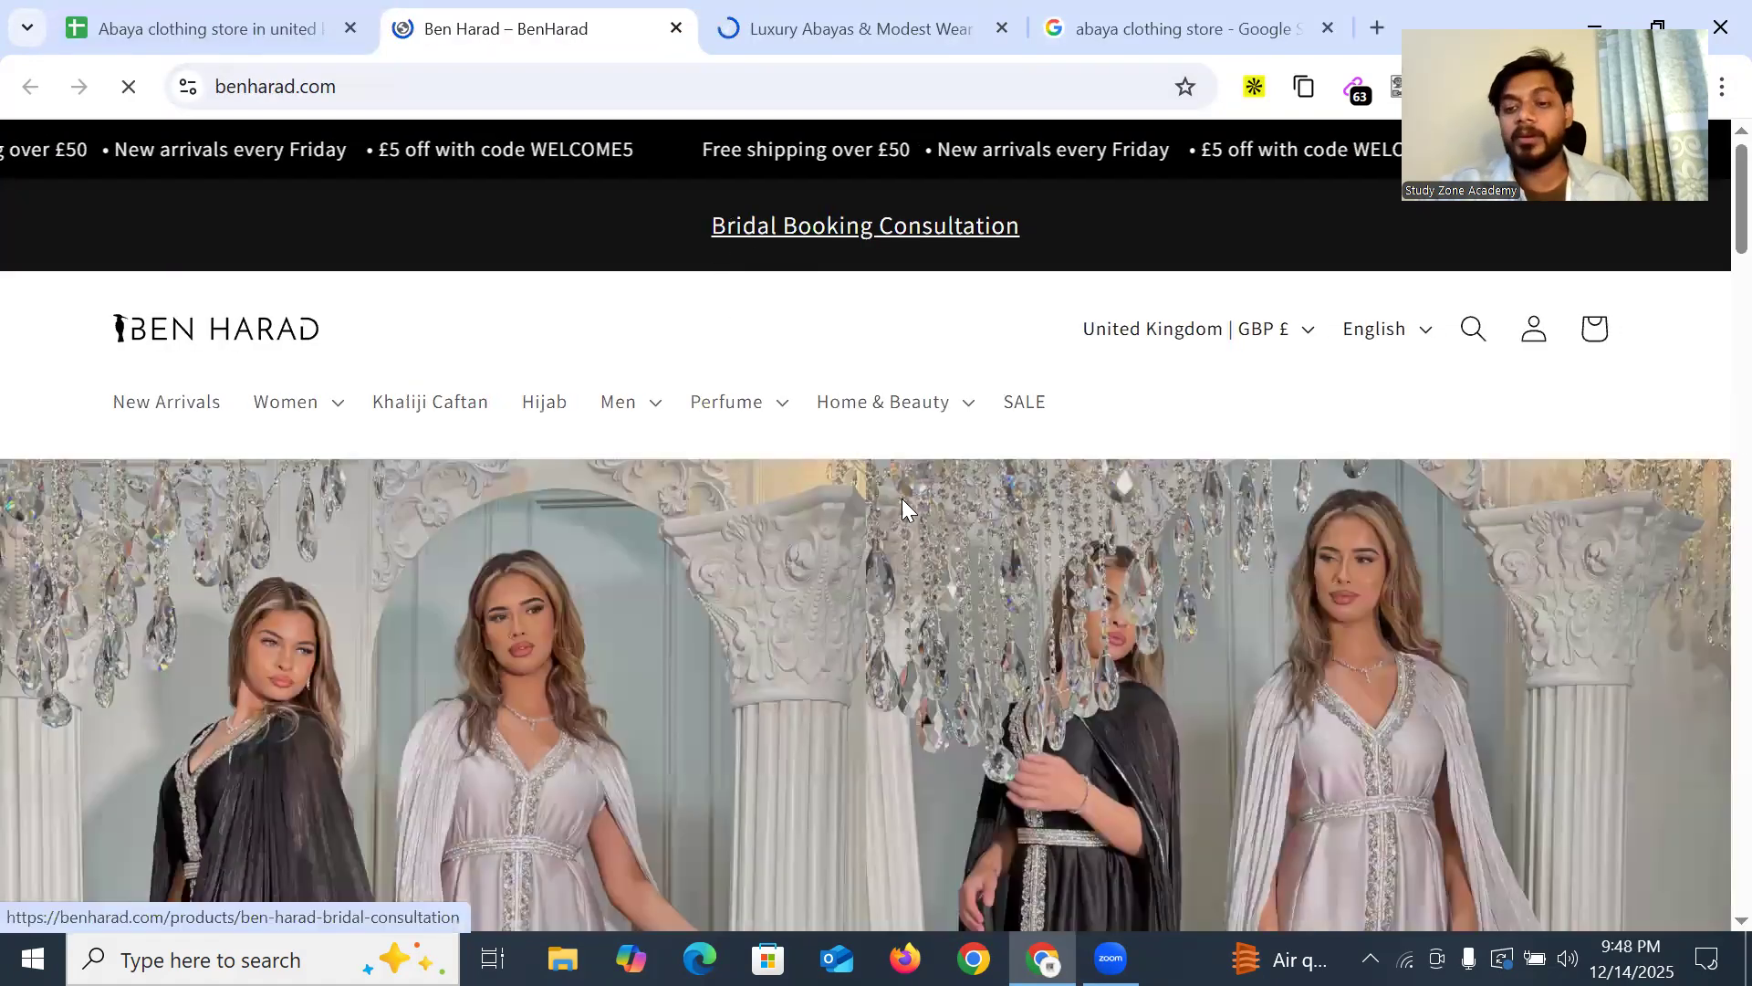
Browse benharad.com and its Women category menu, then switch to the Abayas Boutique tab
{"action": "scroll", "coordinate": [301, 425], "scroll_direction": "down", "scroll_amount": 4}
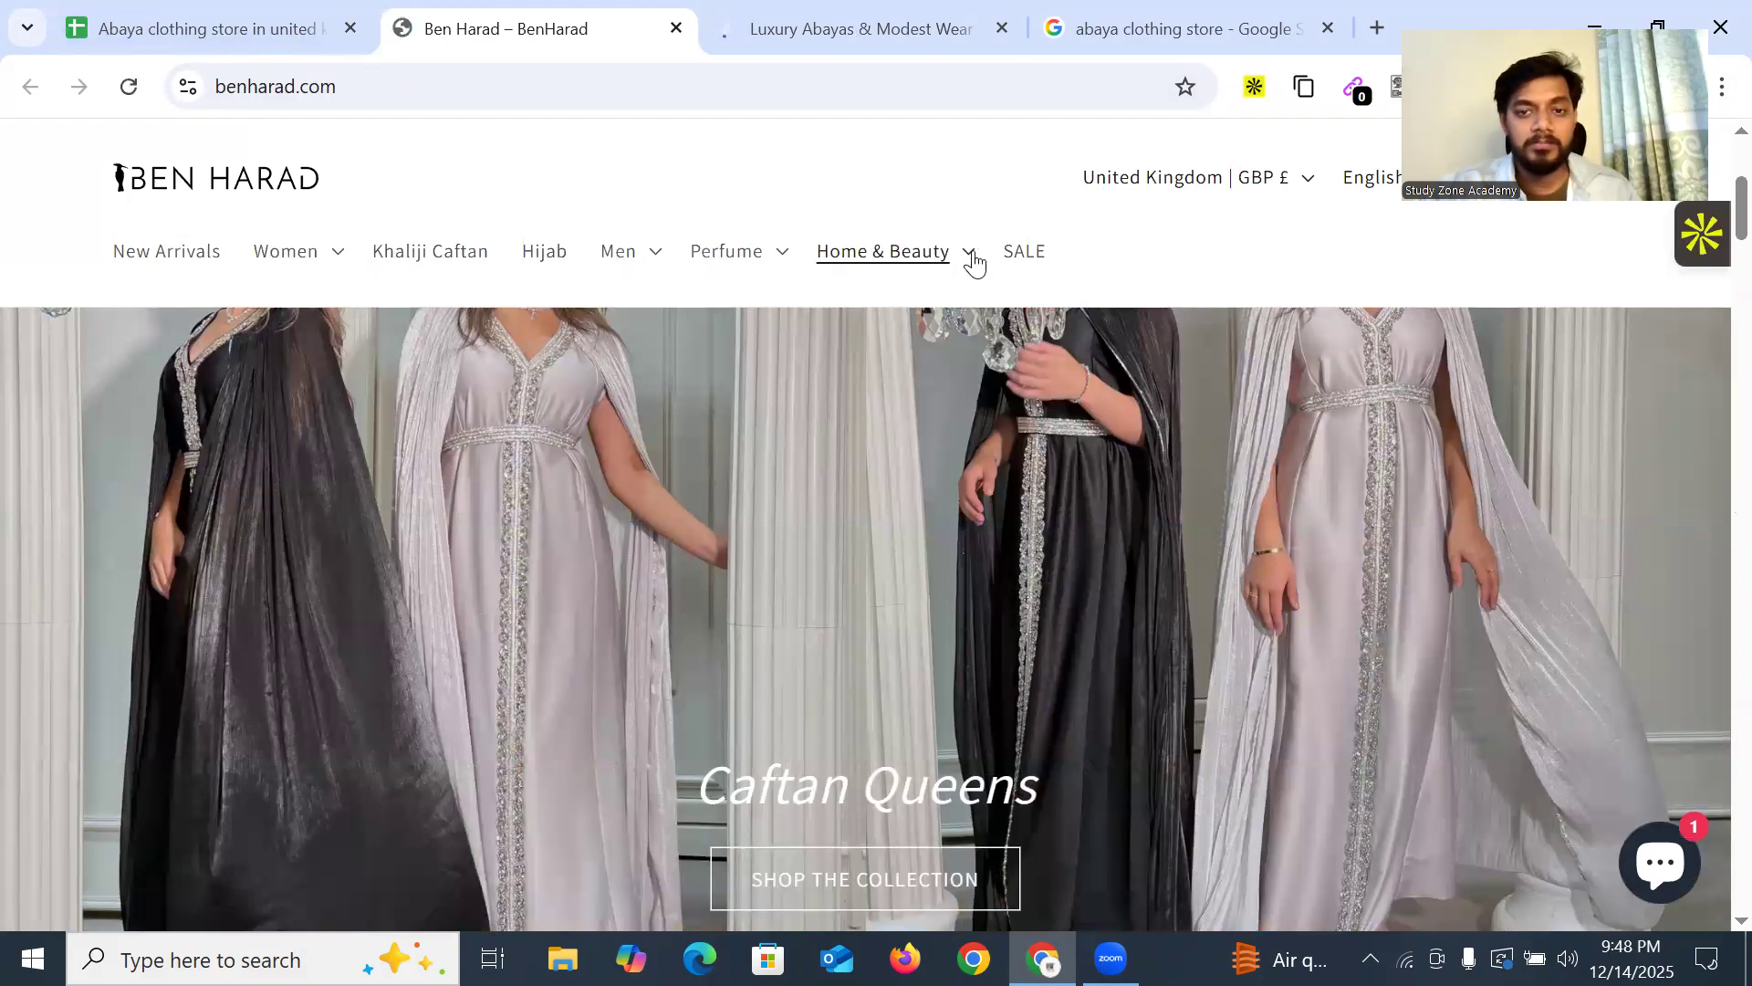
{"action": "left_click", "coordinate": [336, 261]}
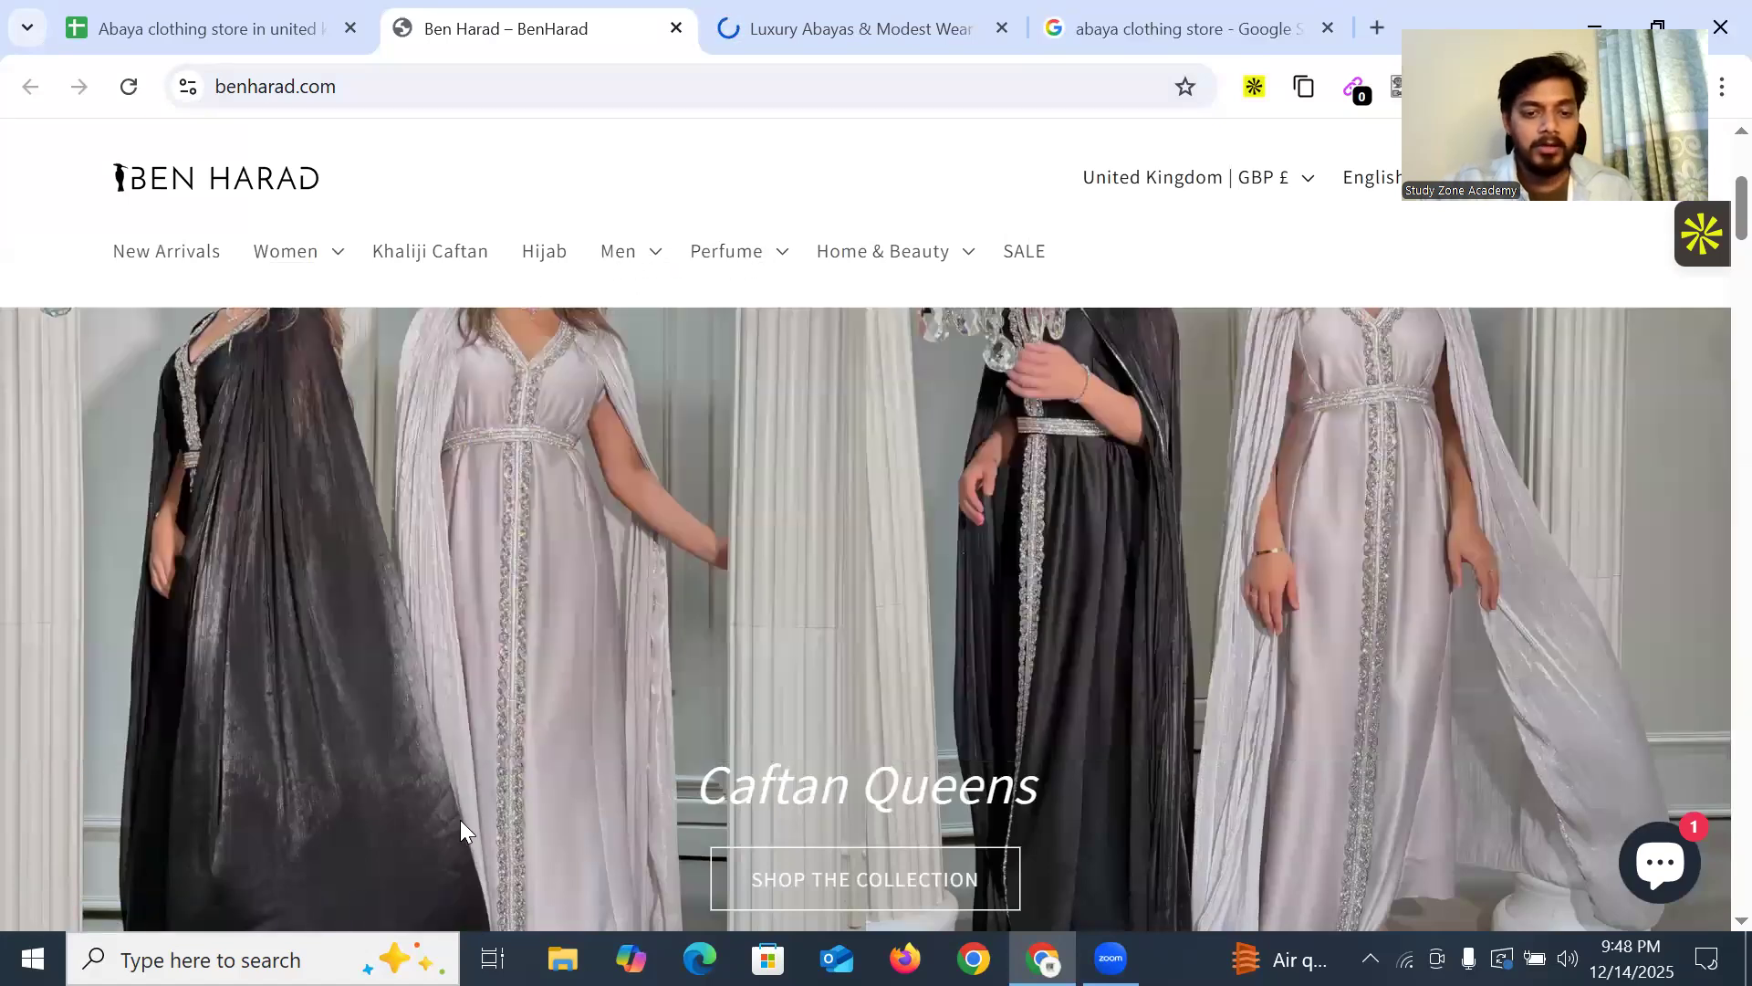
{"action": "scroll", "coordinate": [1437, 517], "scroll_direction": "up", "scroll_amount": 2}
{"action": "scroll", "coordinate": [1084, 601], "scroll_direction": "down", "scroll_amount": 5}
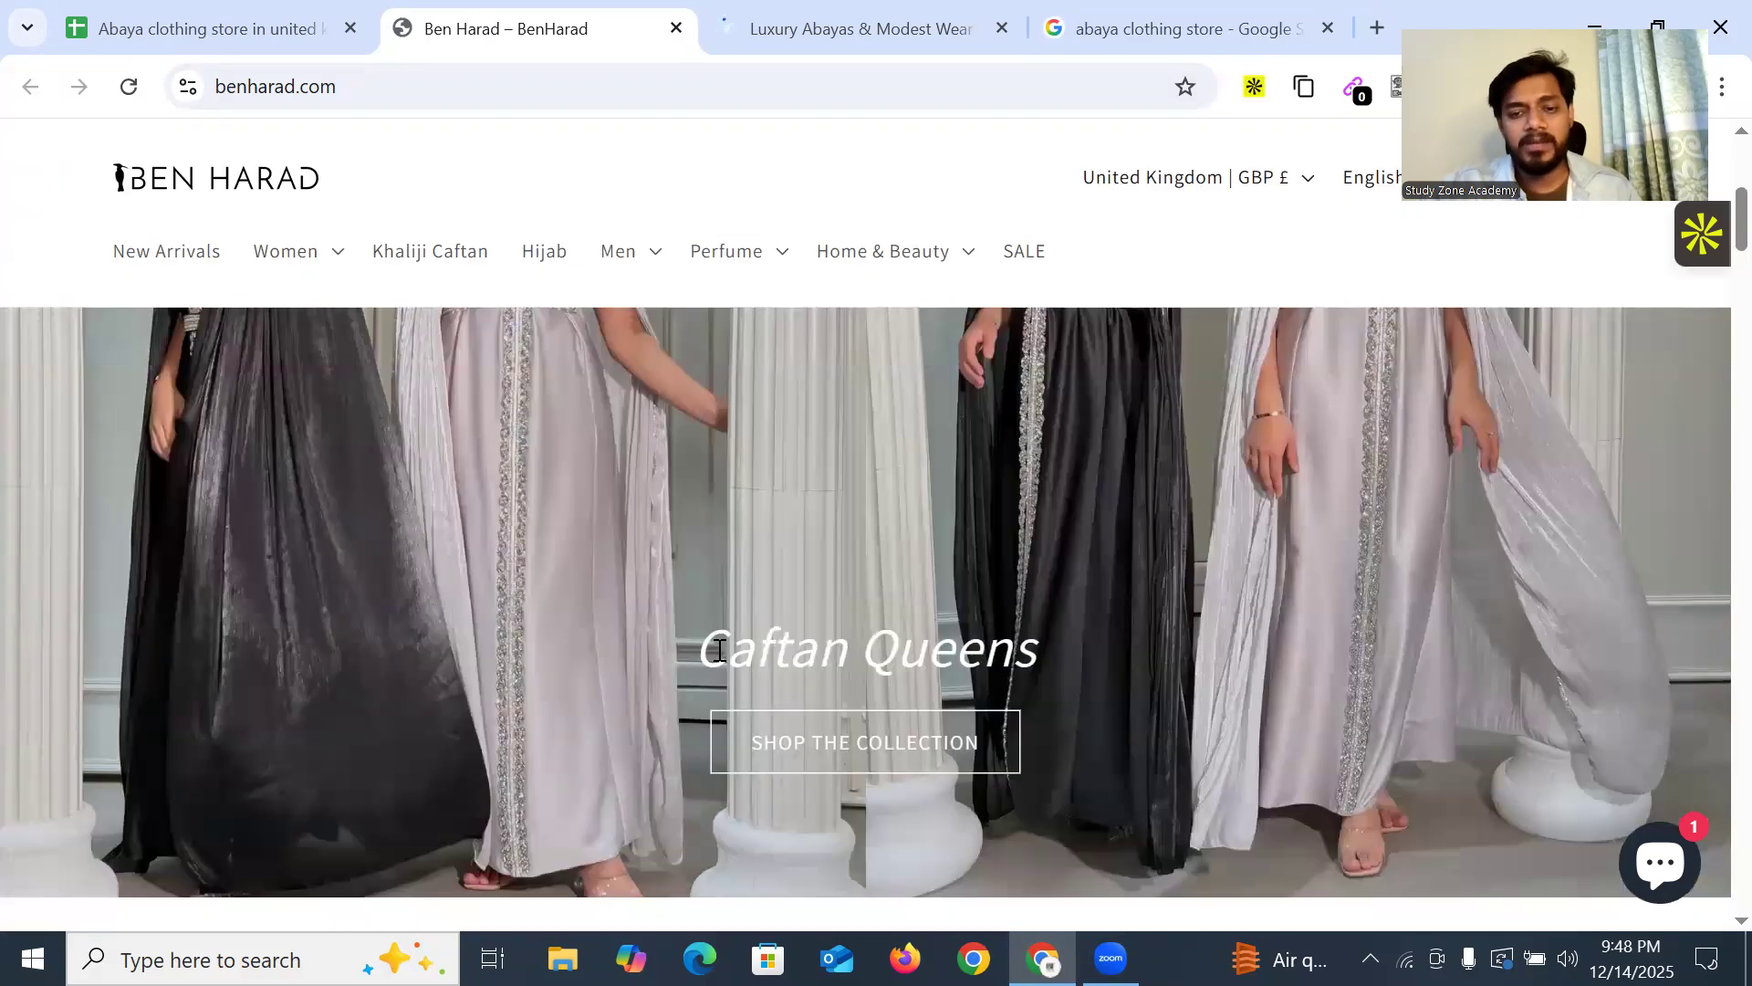
{"action": "scroll", "coordinate": [821, 559], "scroll_direction": "down", "scroll_amount": 2}
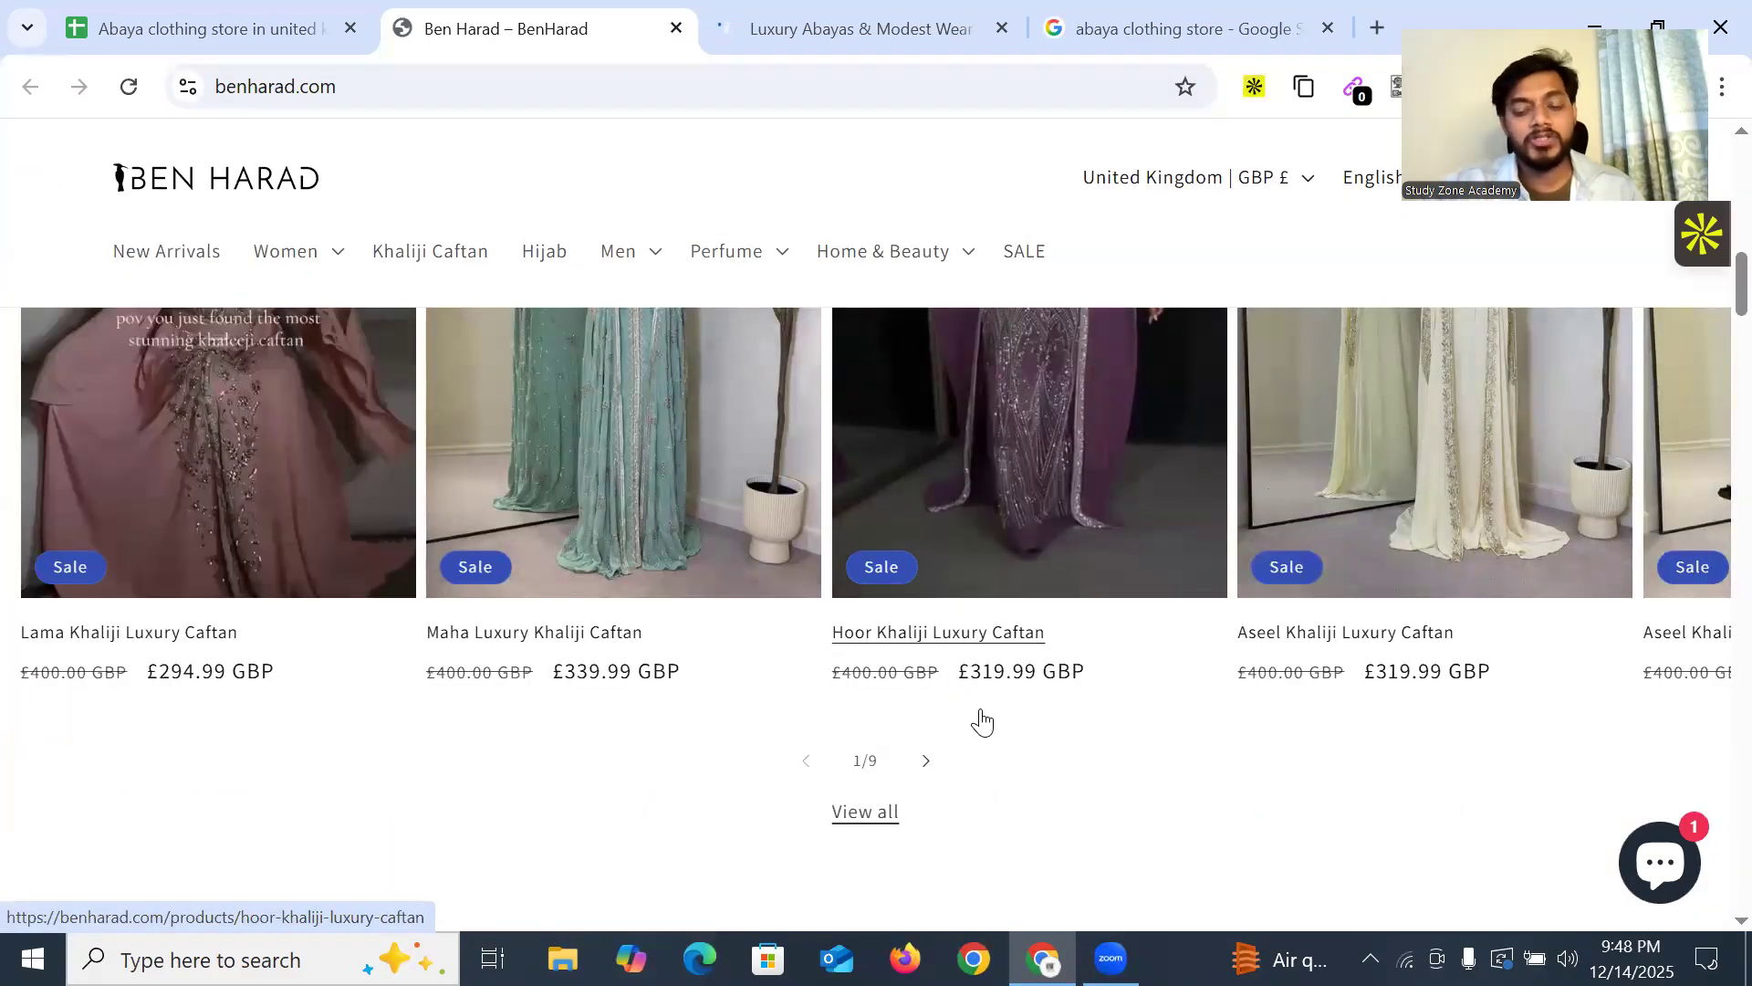
{"action": "scroll", "coordinate": [1017, 684], "scroll_direction": "up", "scroll_amount": 3}
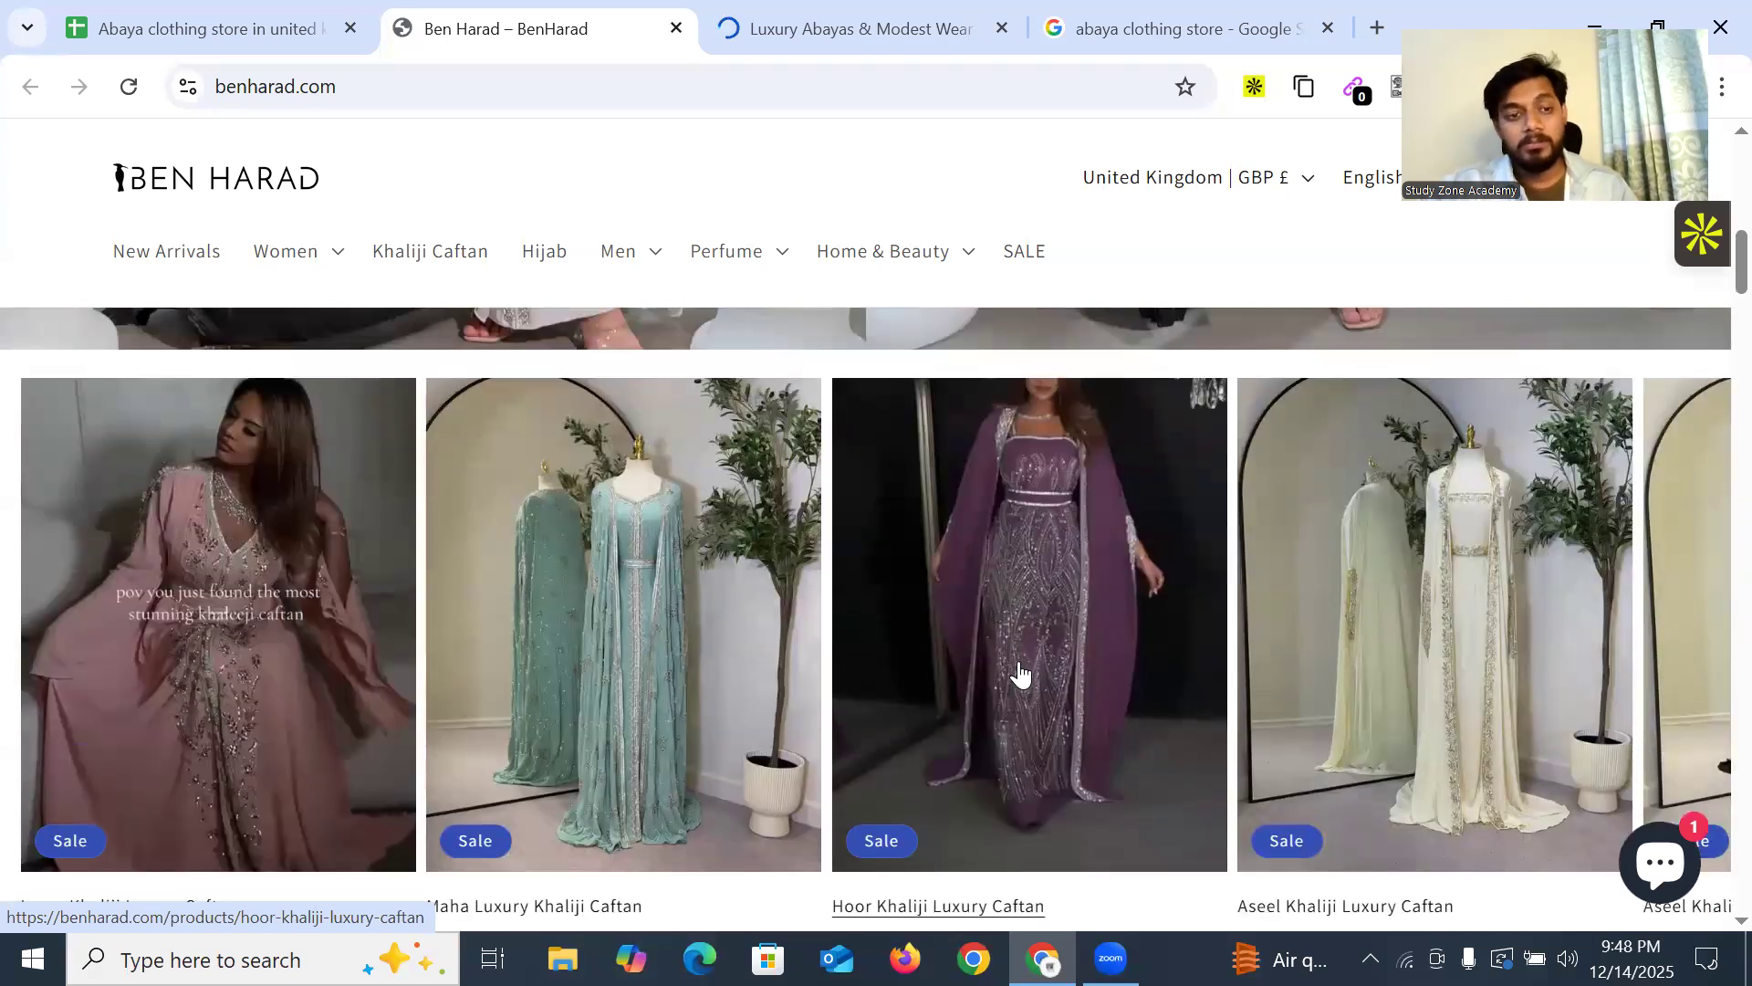
{"action": "scroll", "coordinate": [1013, 685], "scroll_direction": "down", "scroll_amount": 3}
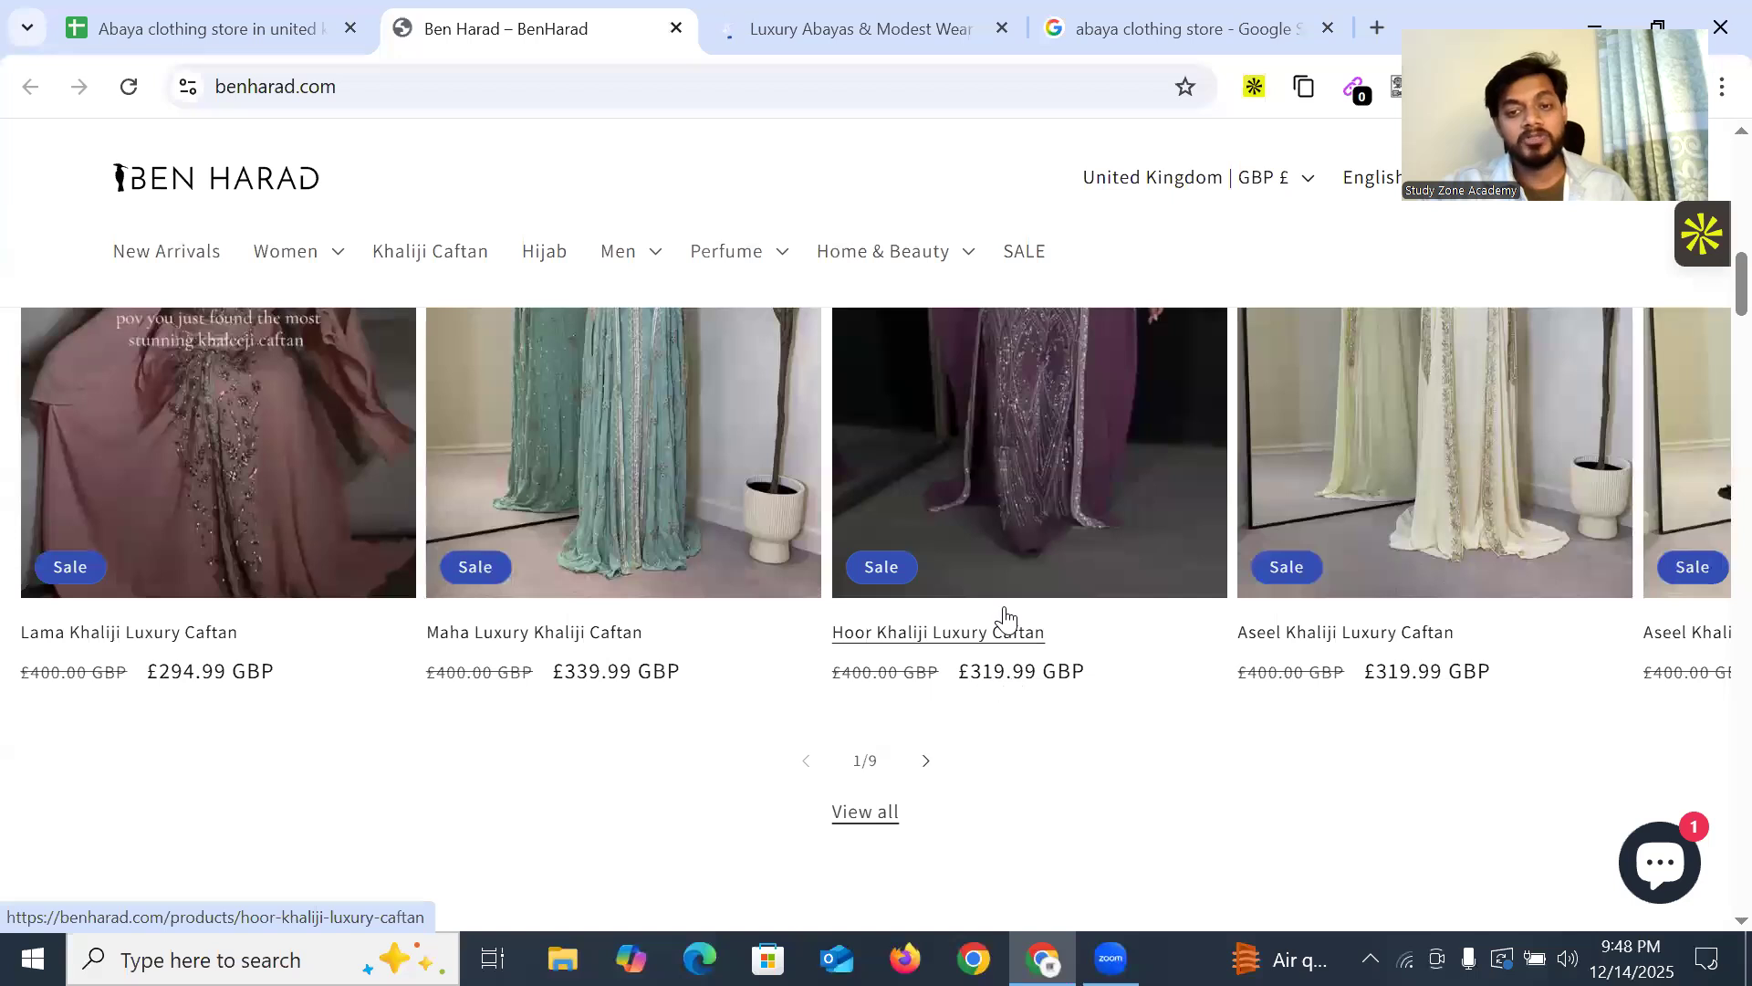
{"action": "scroll", "coordinate": [1004, 630], "scroll_direction": "up", "scroll_amount": 2}
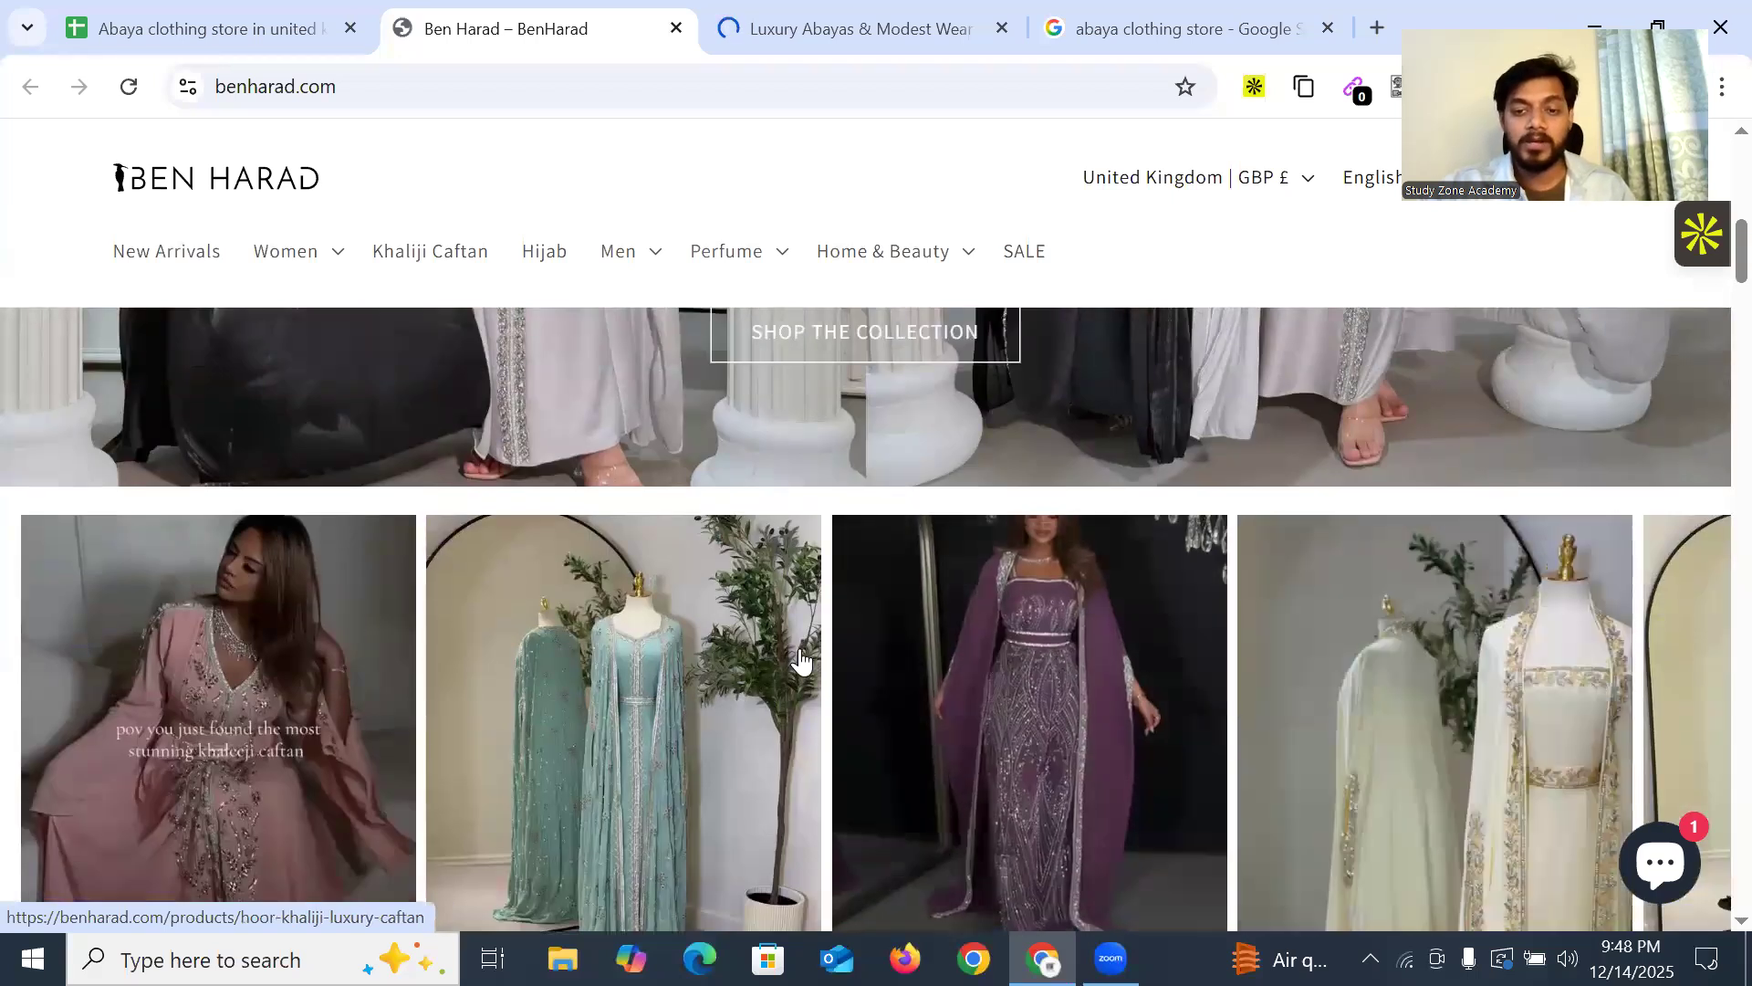
{"action": "scroll", "coordinate": [1004, 593], "scroll_direction": "down", "scroll_amount": 5}
{"action": "scroll", "coordinate": [1095, 538], "scroll_direction": "up", "scroll_amount": 3}
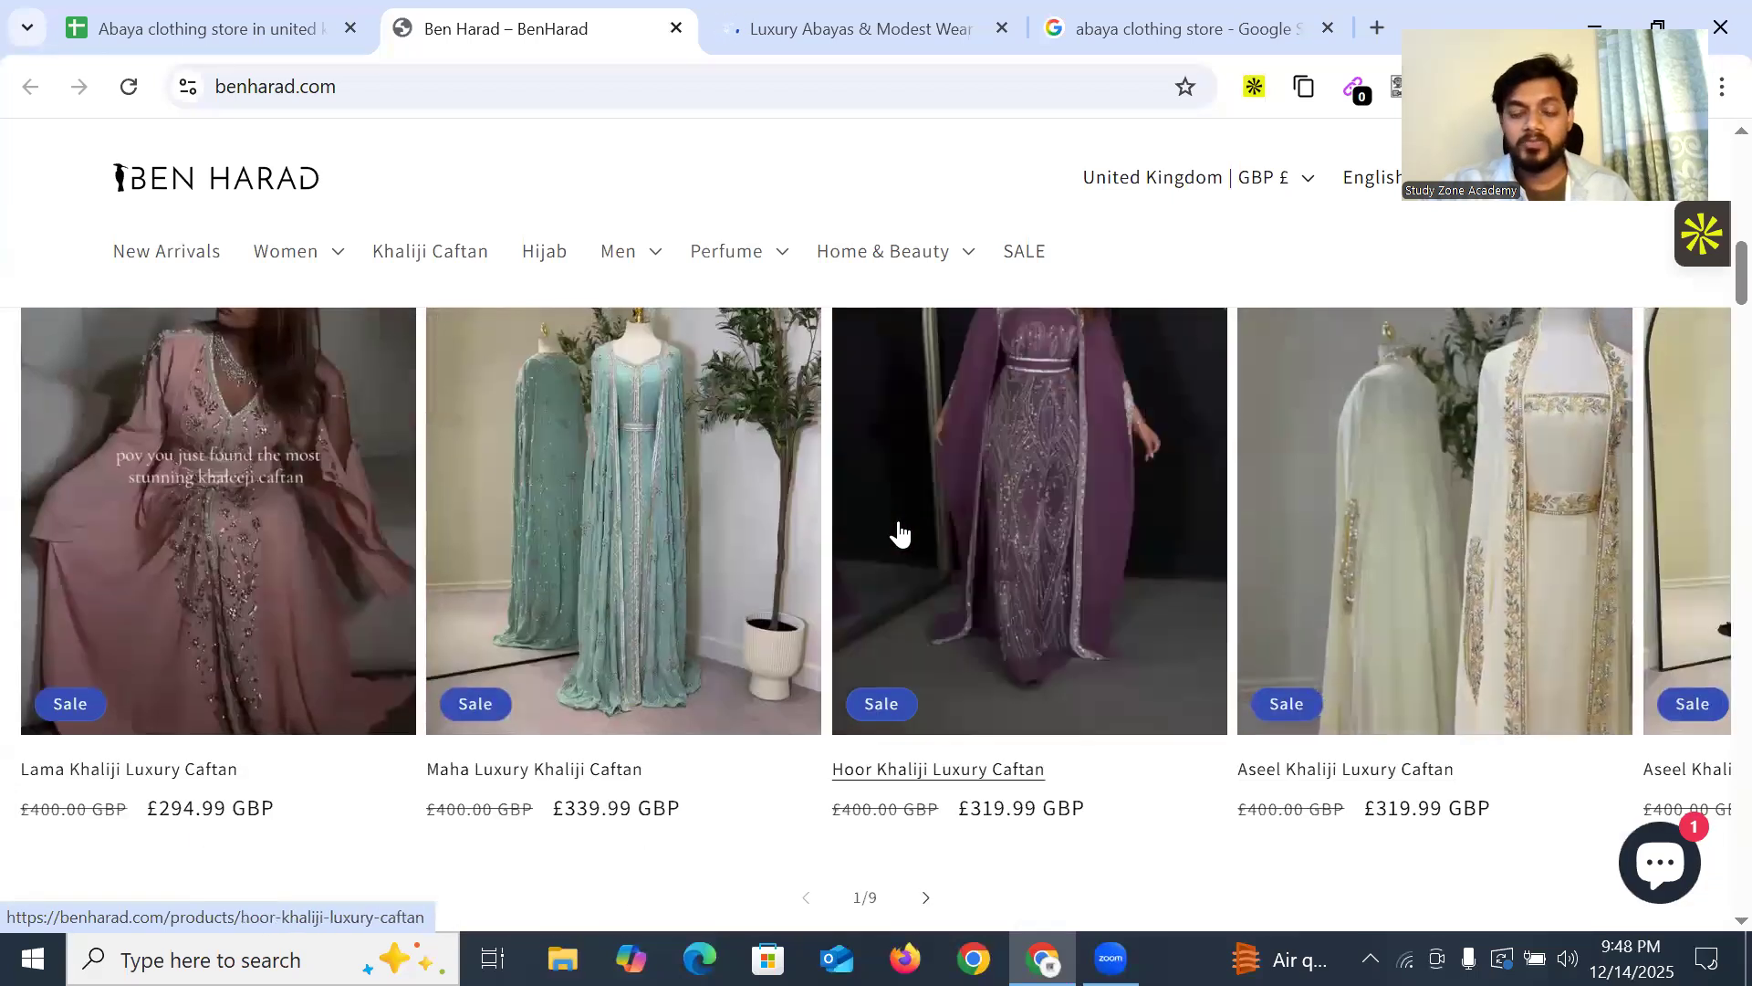
{"action": "scroll", "coordinate": [913, 566], "scroll_direction": "down", "scroll_amount": 8}
{"action": "scroll", "coordinate": [769, 600], "scroll_direction": "down", "scroll_amount": 10}
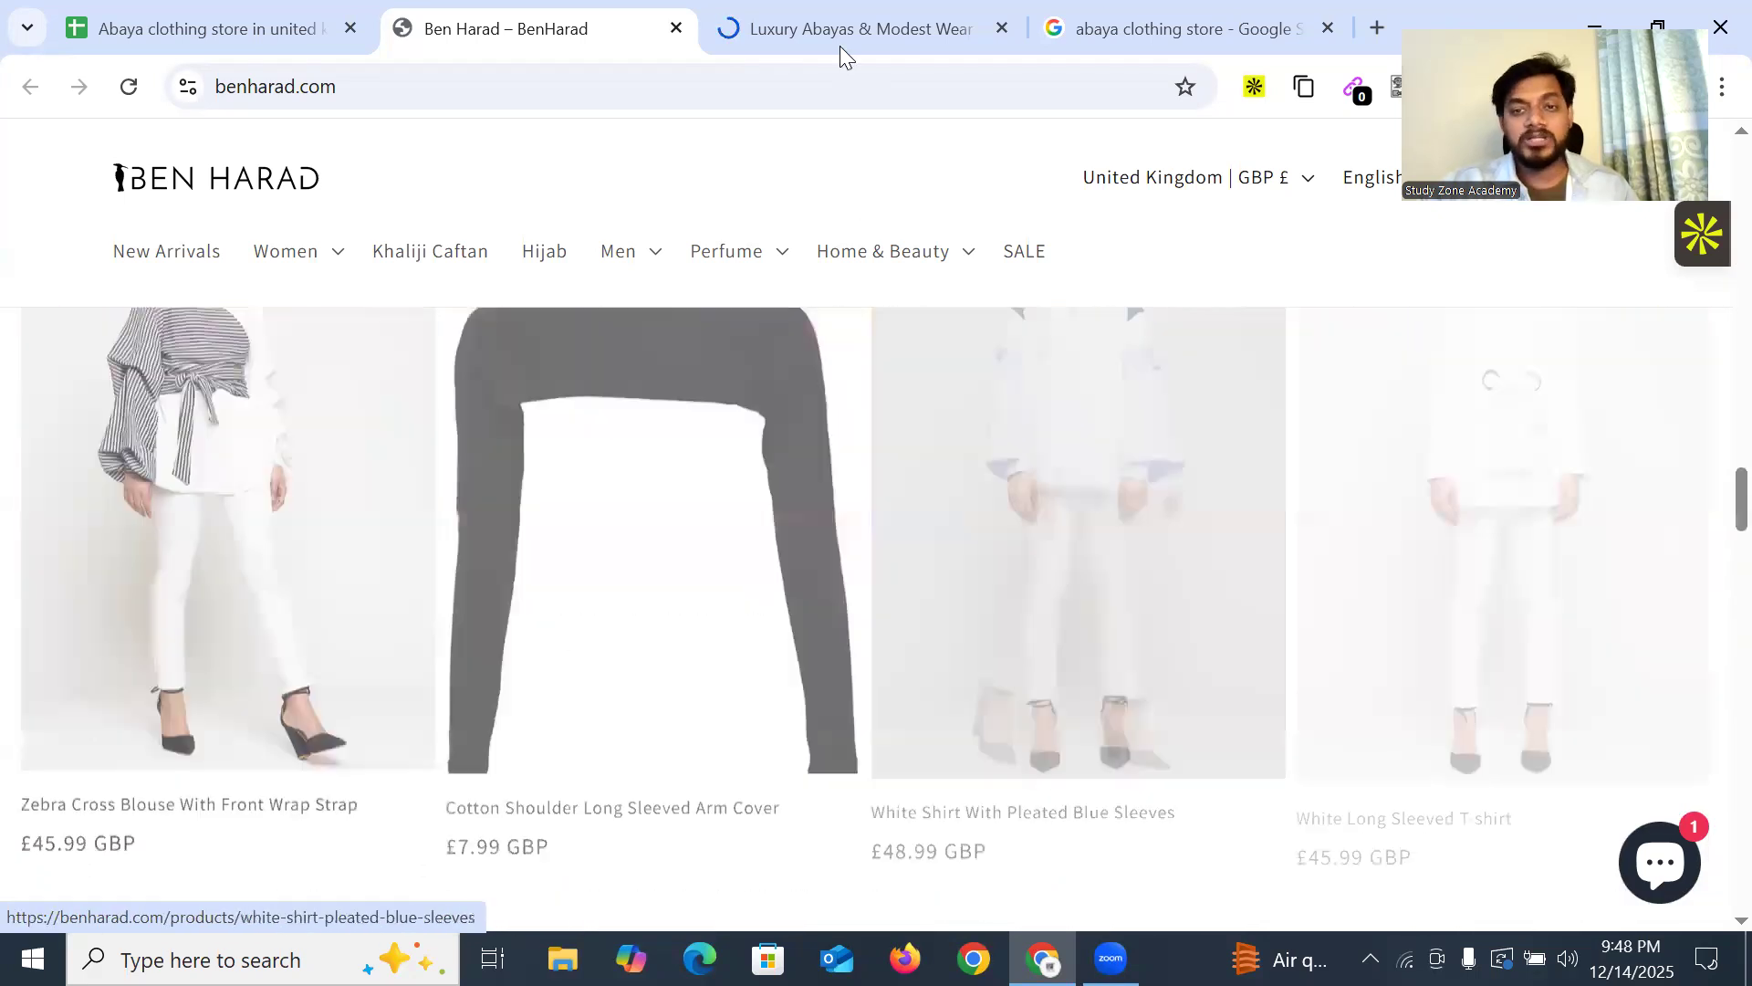
{"action": "left_click", "coordinate": [839, 46]}
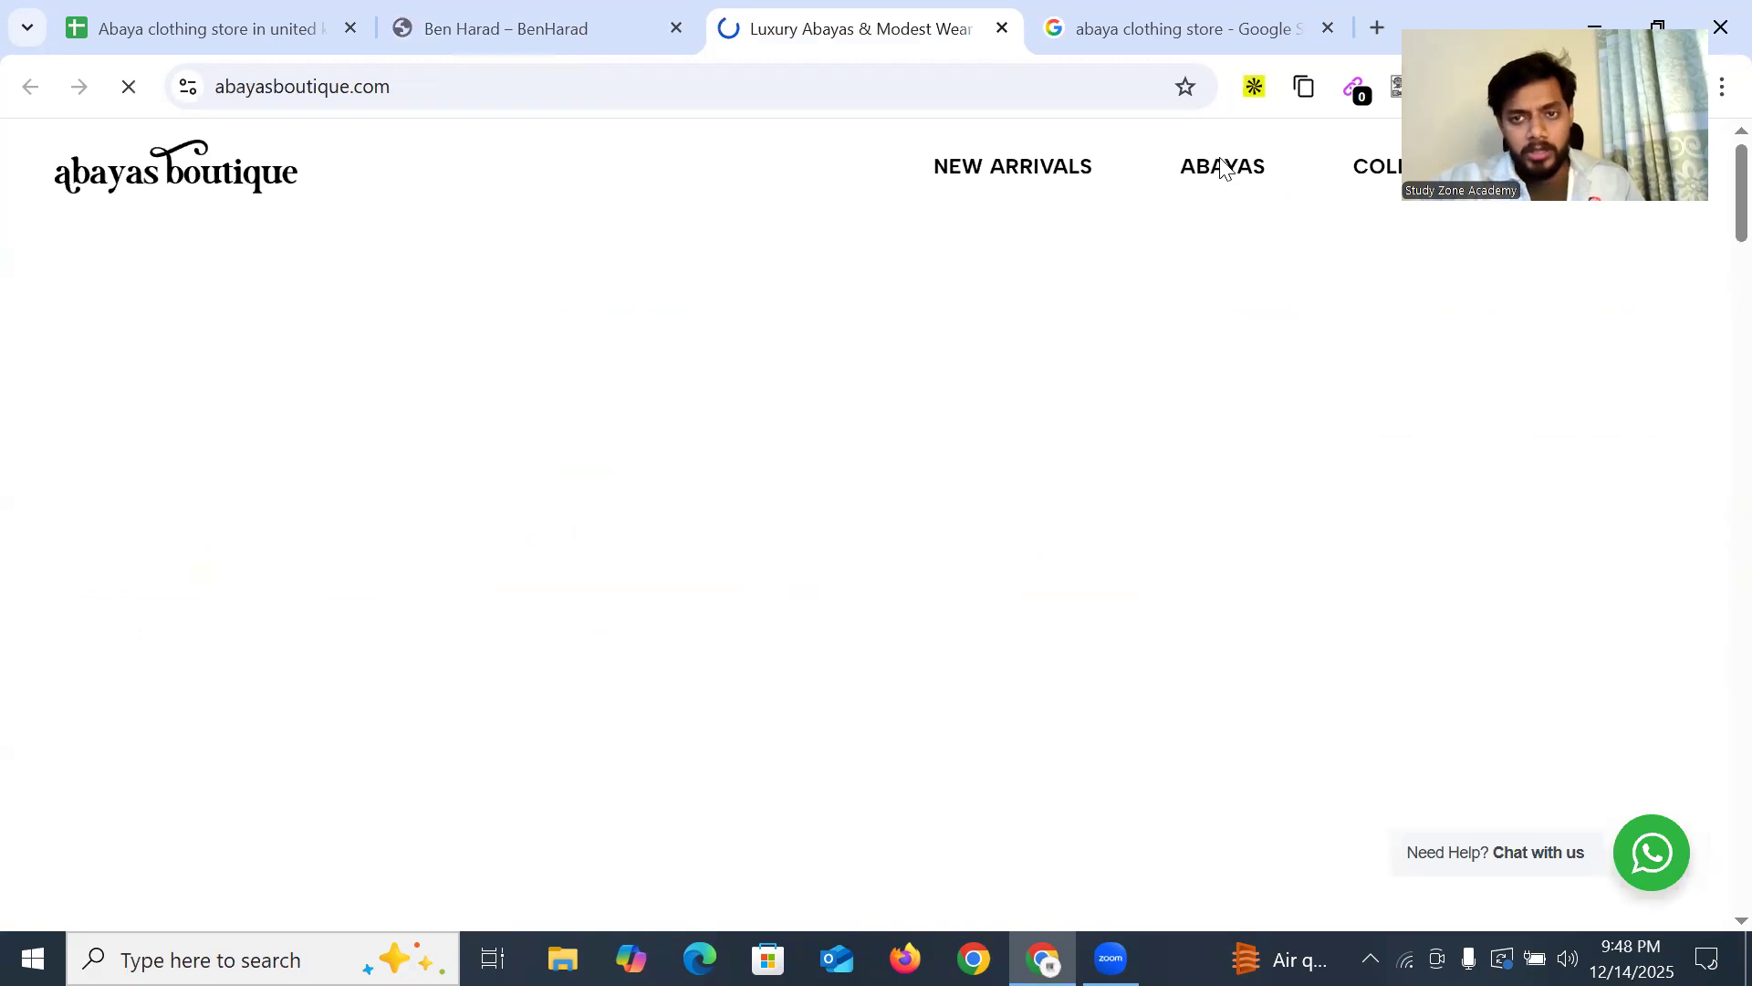
Scroll down the Abayas Boutique homepage toward its footer
{"action": "mouse_move", "coordinate": [1223, 167]}
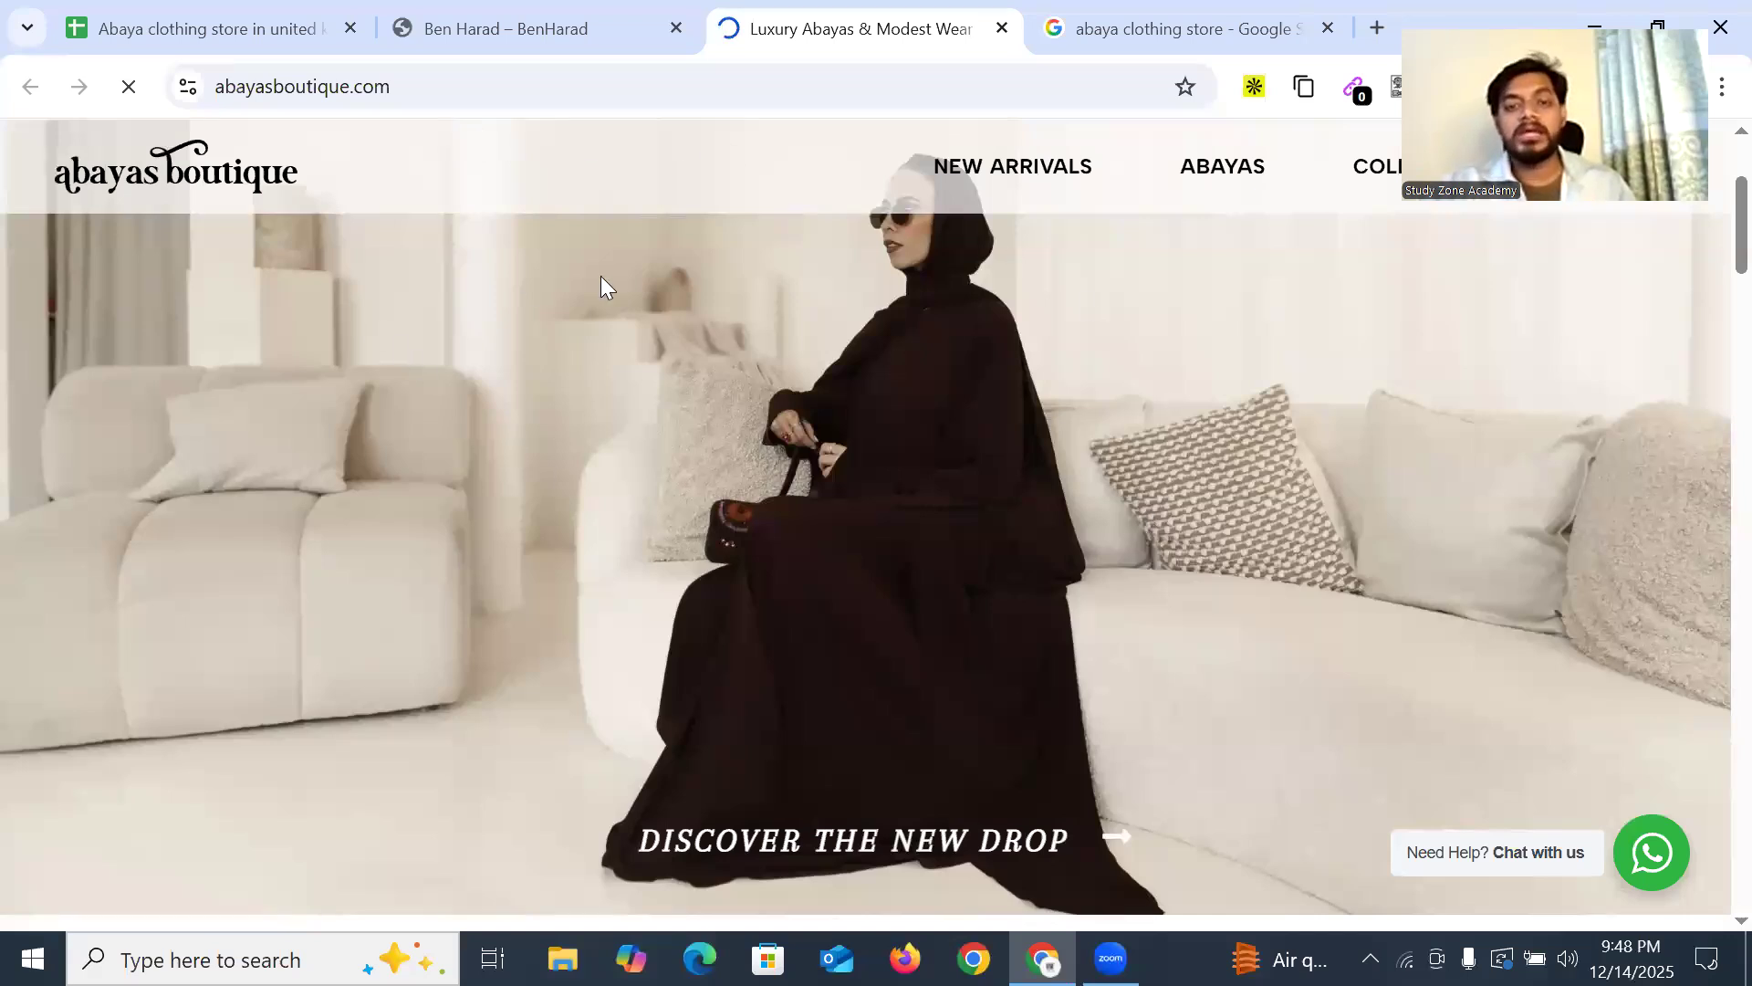
{"action": "scroll", "coordinate": [1095, 599], "scroll_direction": "down", "scroll_amount": 15}
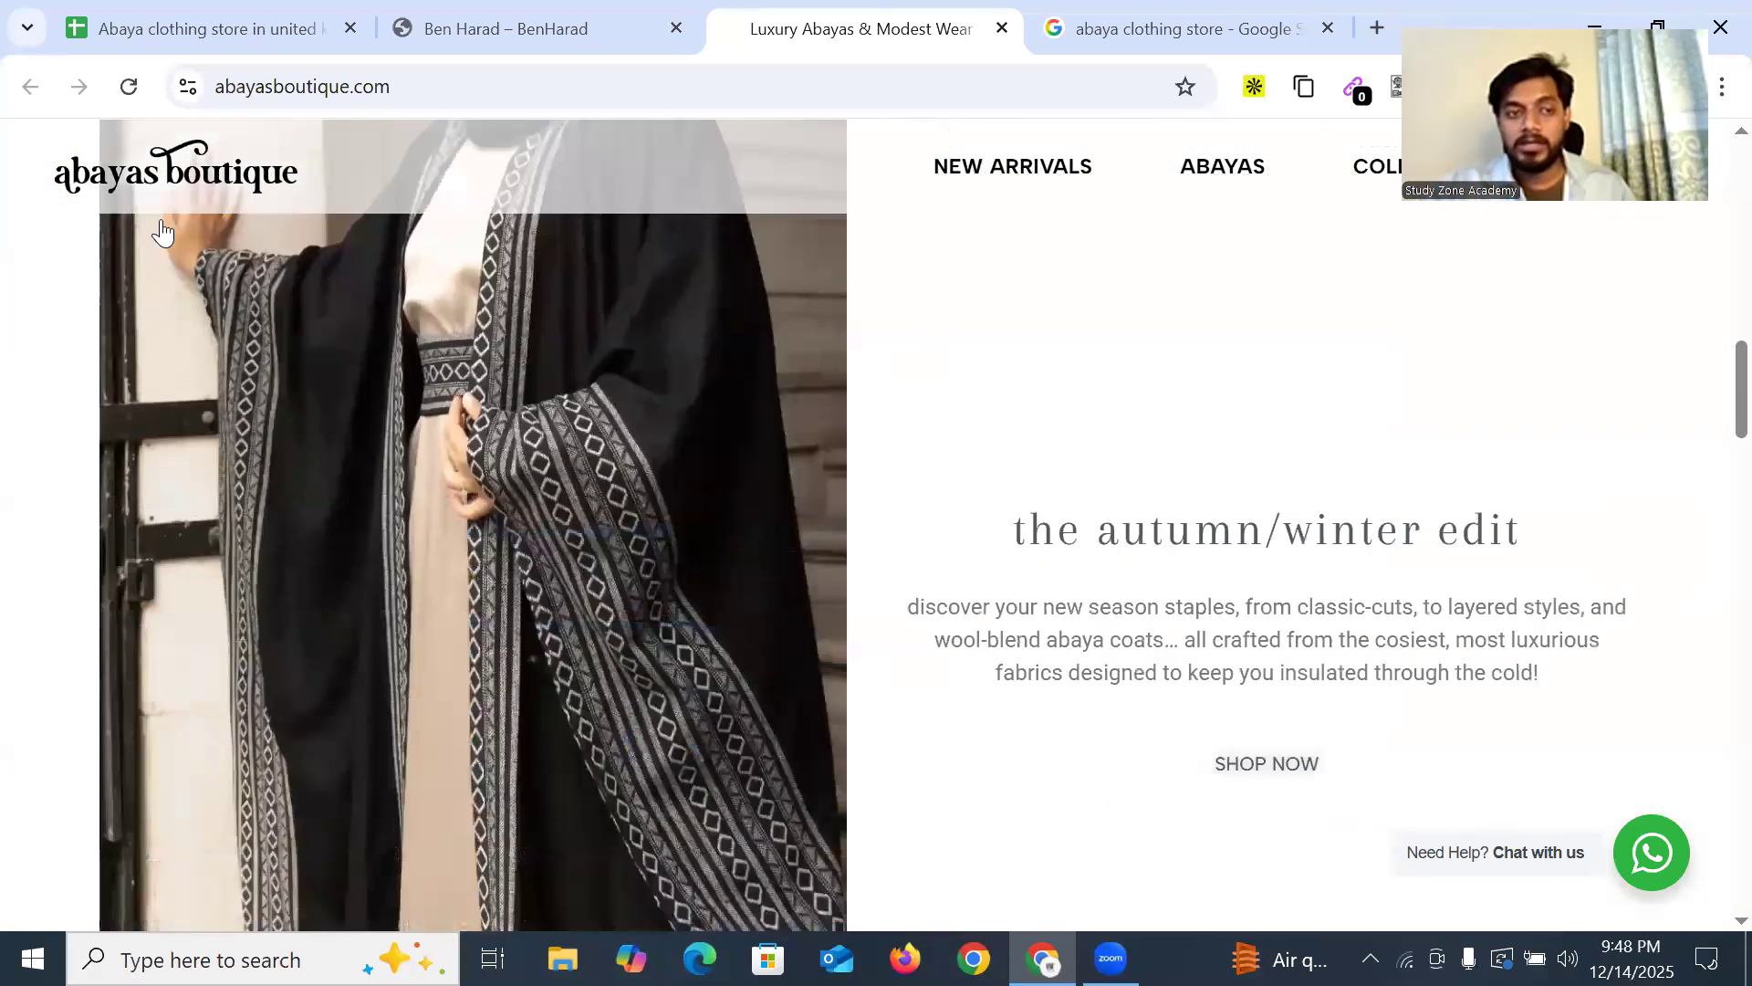
{"action": "scroll", "coordinate": [845, 497], "scroll_direction": "down", "scroll_amount": 4}
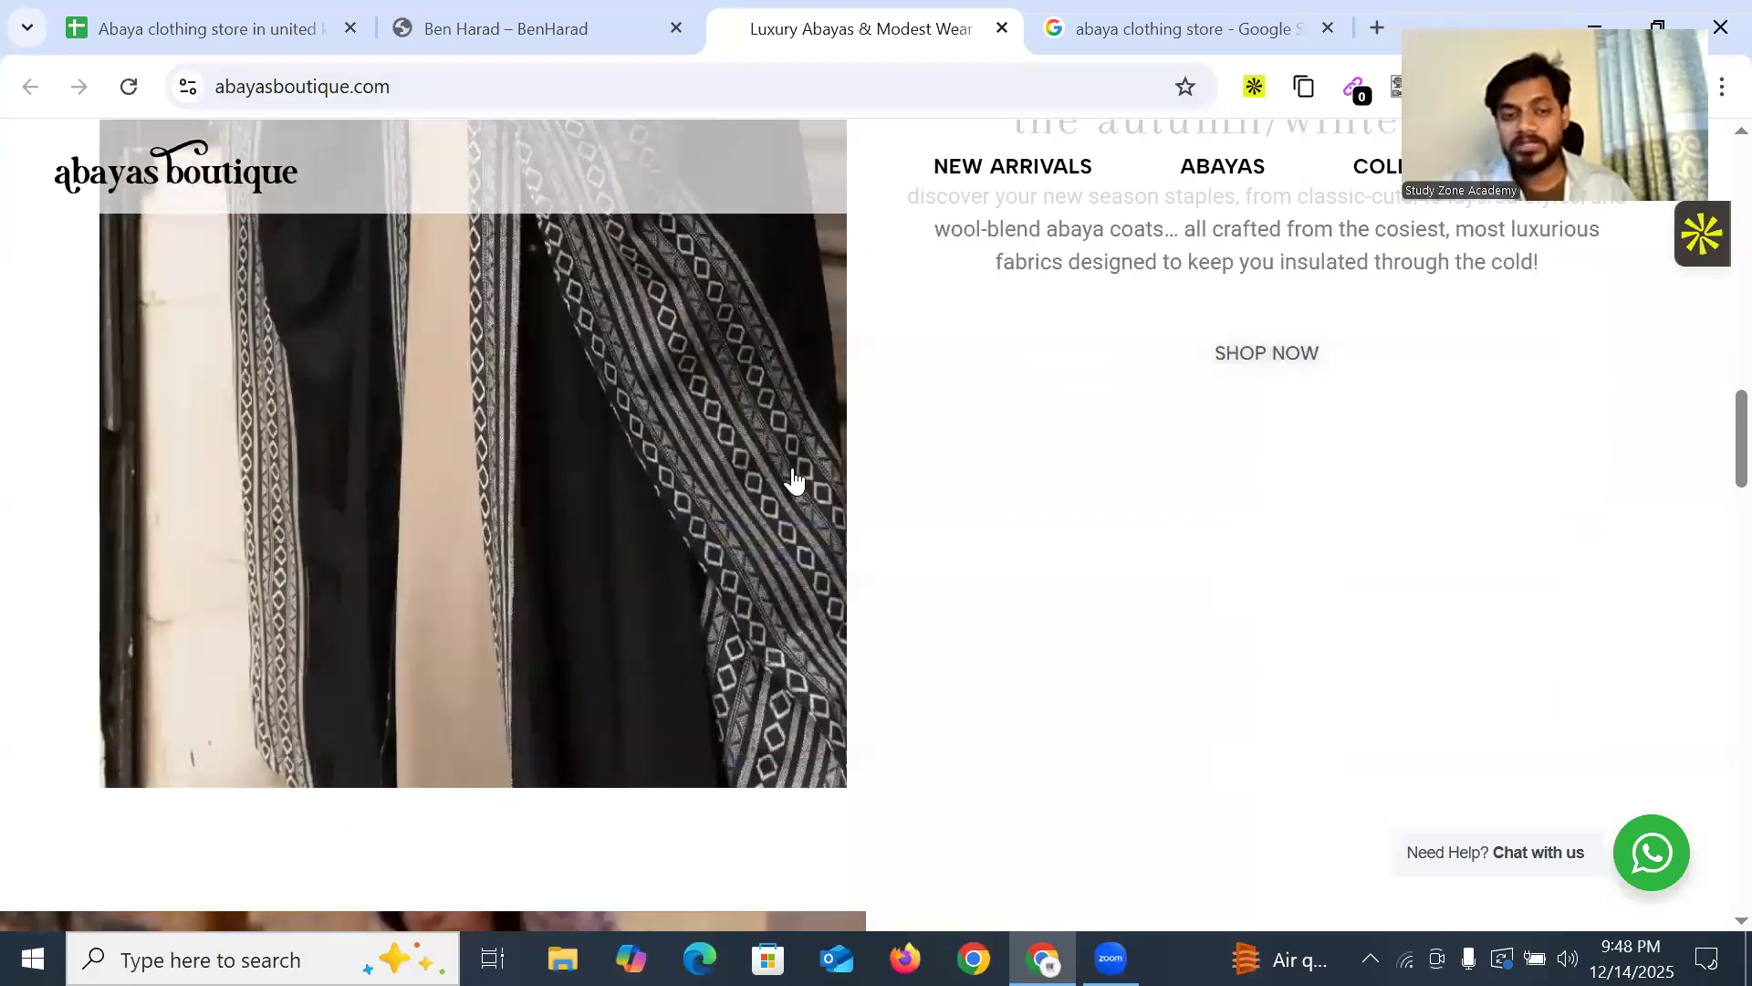
{"action": "scroll", "coordinate": [793, 478], "scroll_direction": "down", "scroll_amount": 10}
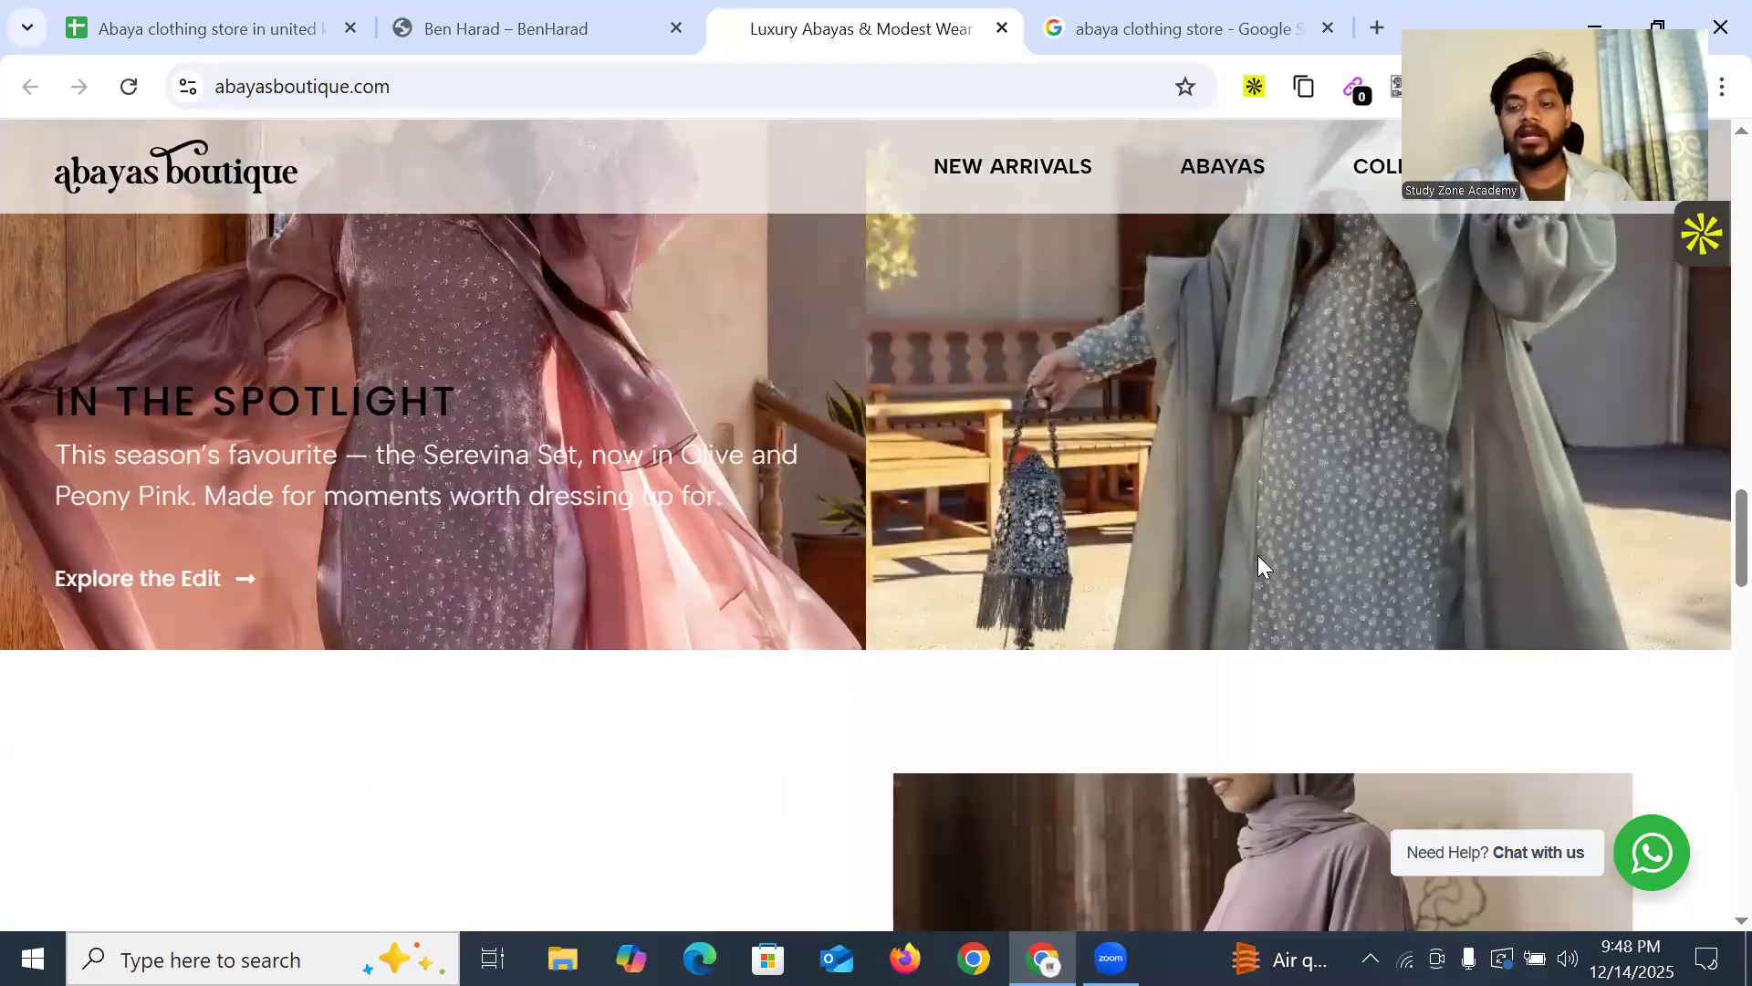
{"action": "scroll", "coordinate": [1258, 555], "scroll_direction": "down", "scroll_amount": 6}
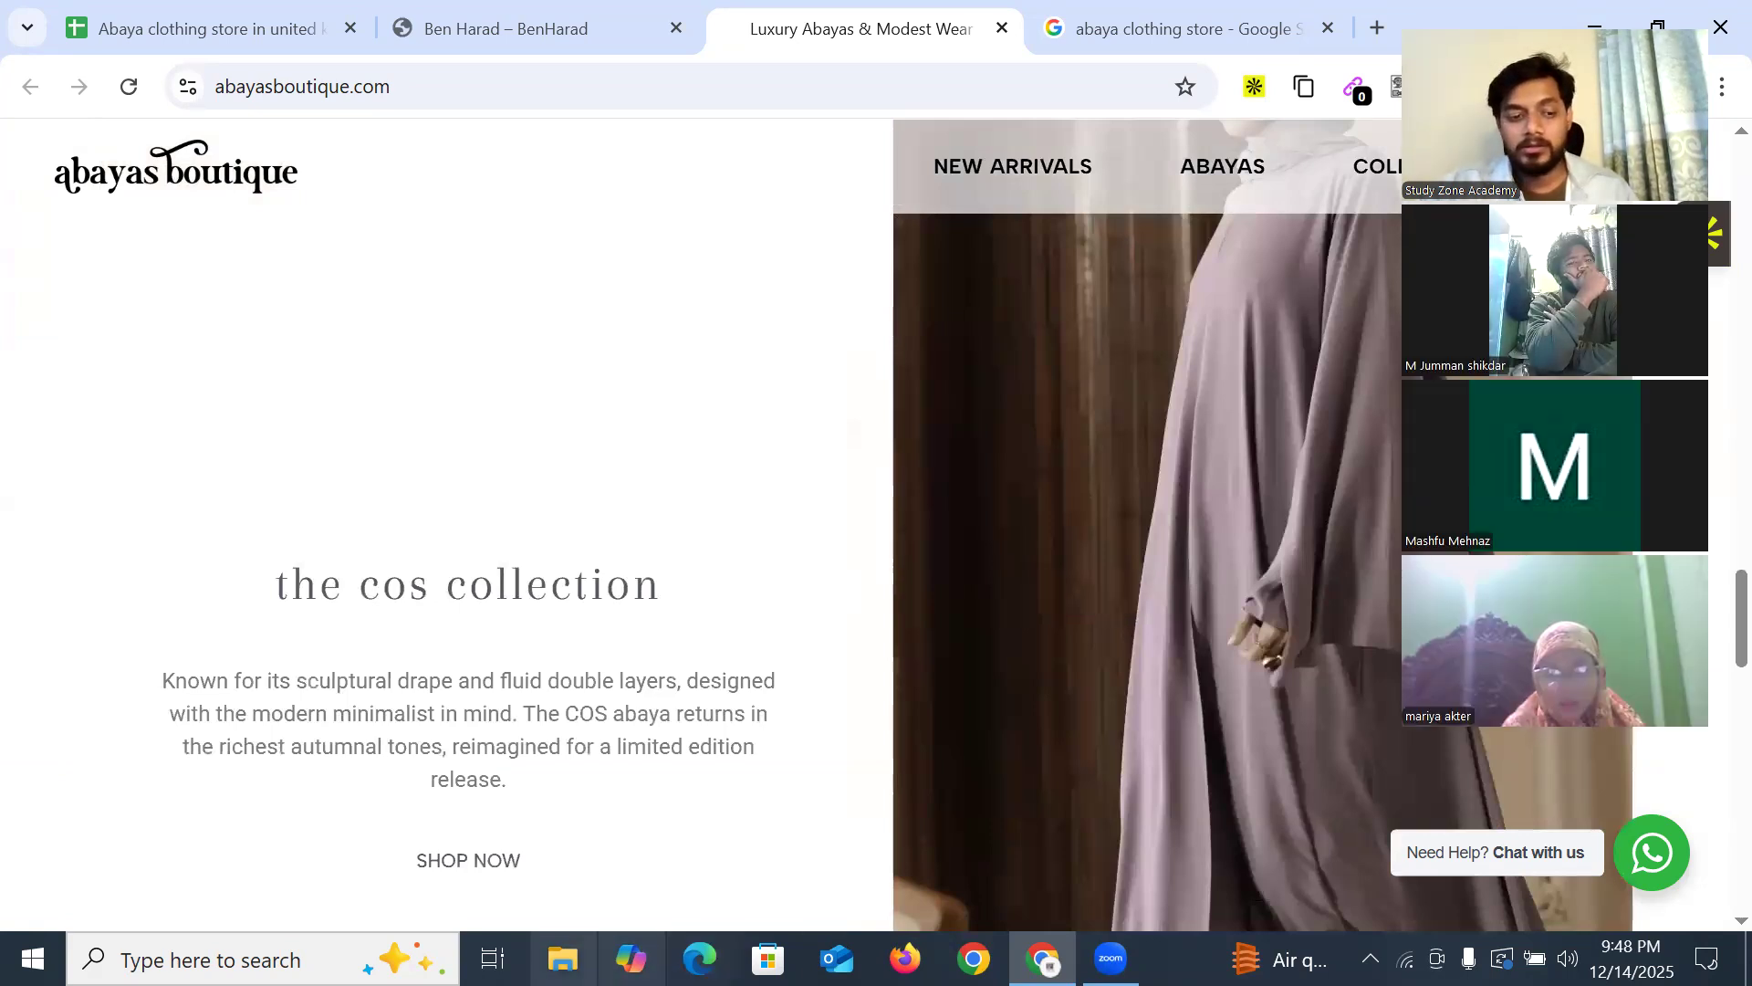
{"action": "left_click", "coordinate": [1110, 958]}
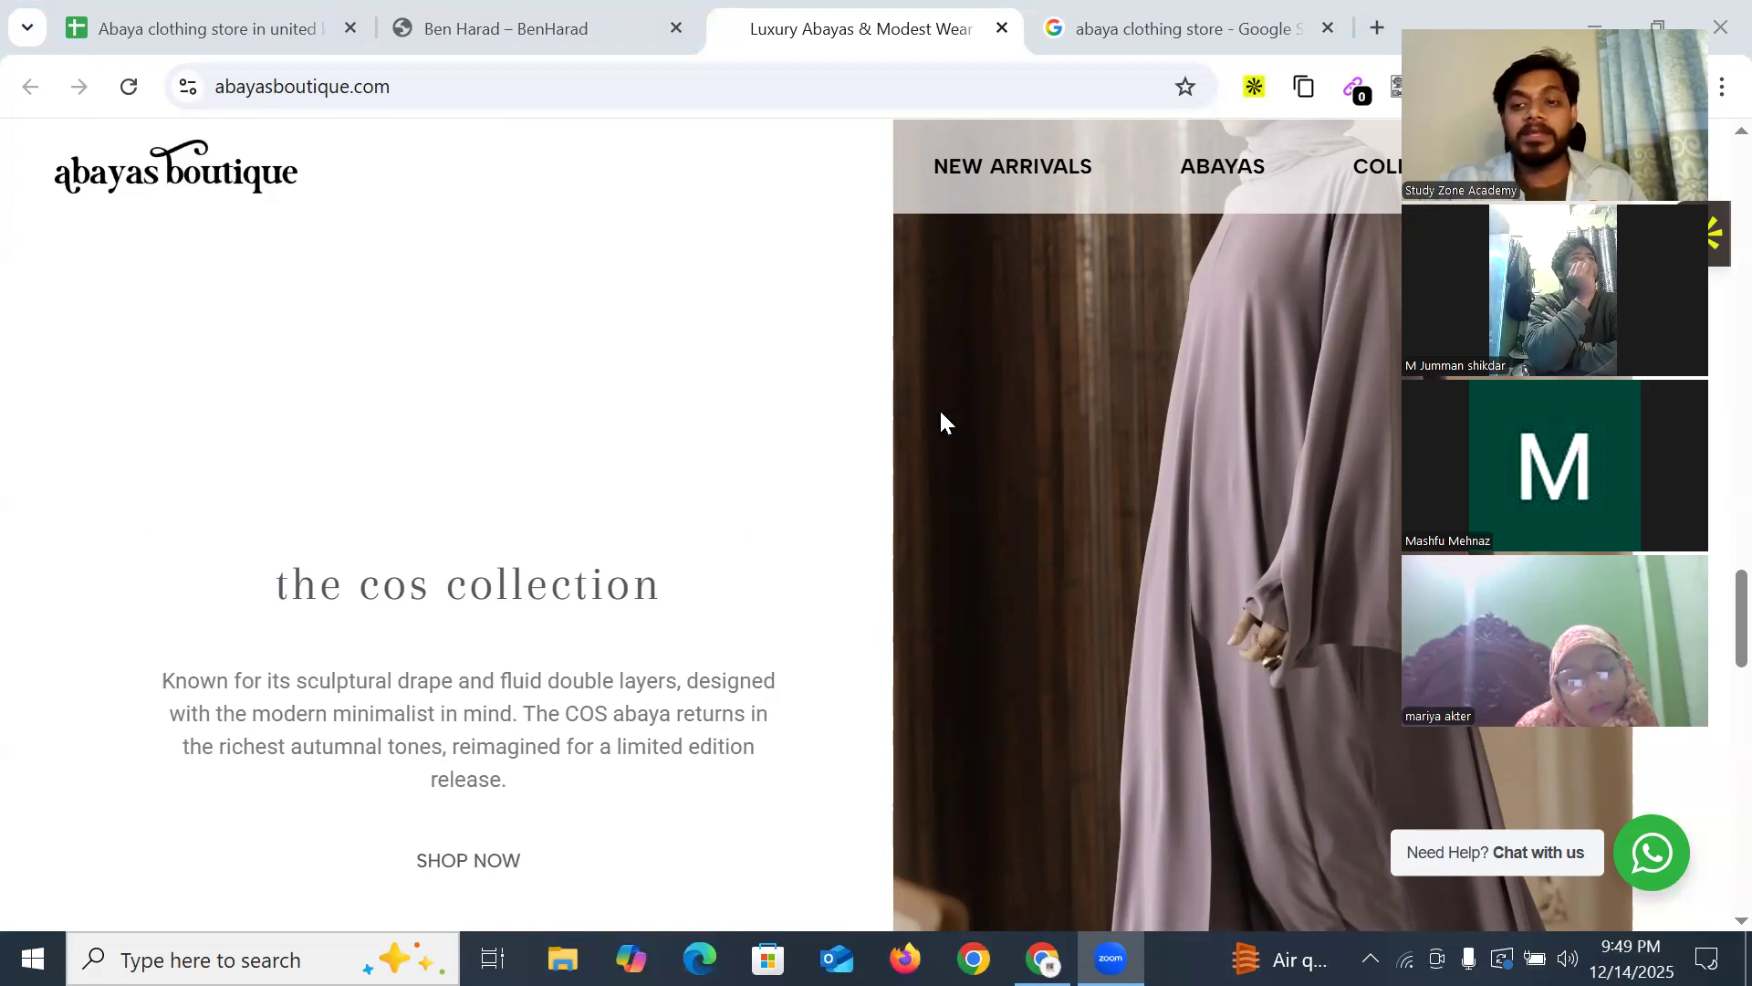
Finish scrolling, return to the top of the page and close the benharad.com tab
{"action": "scroll", "coordinate": [845, 548], "scroll_direction": "down", "scroll_amount": 10}
{"action": "scroll", "coordinate": [1047, 558], "scroll_direction": "down", "scroll_amount": 7}
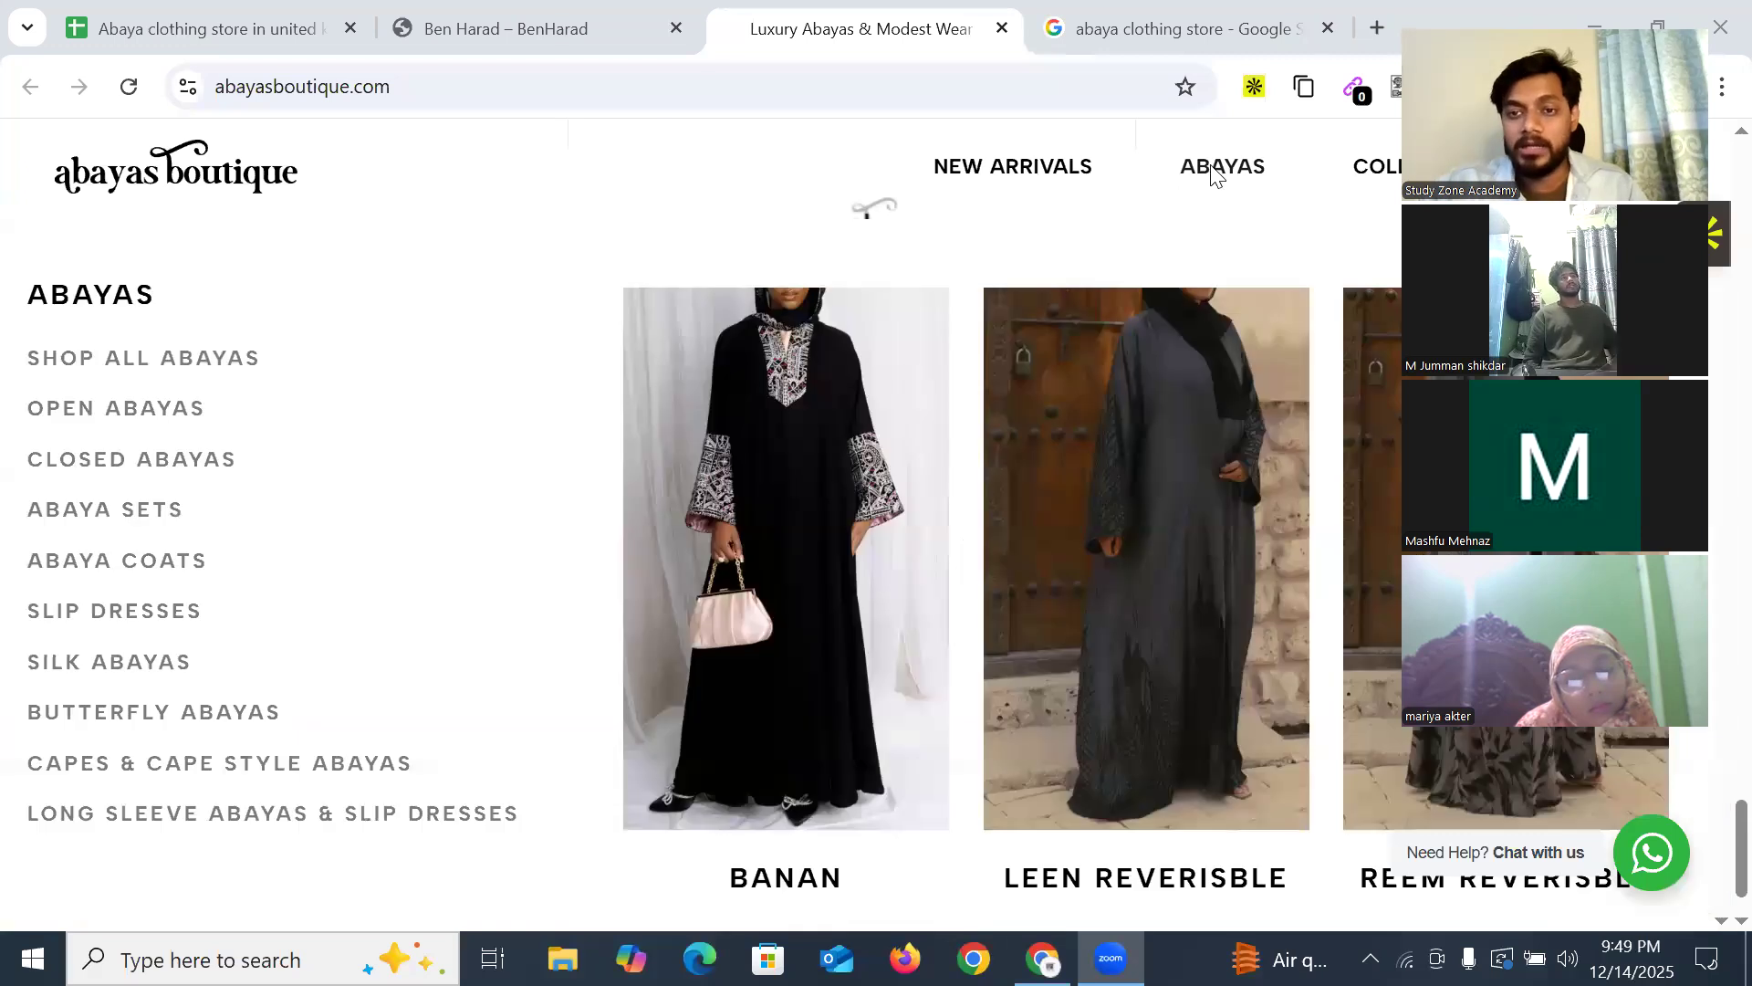
{"action": "left_click", "coordinate": [1212, 167]}
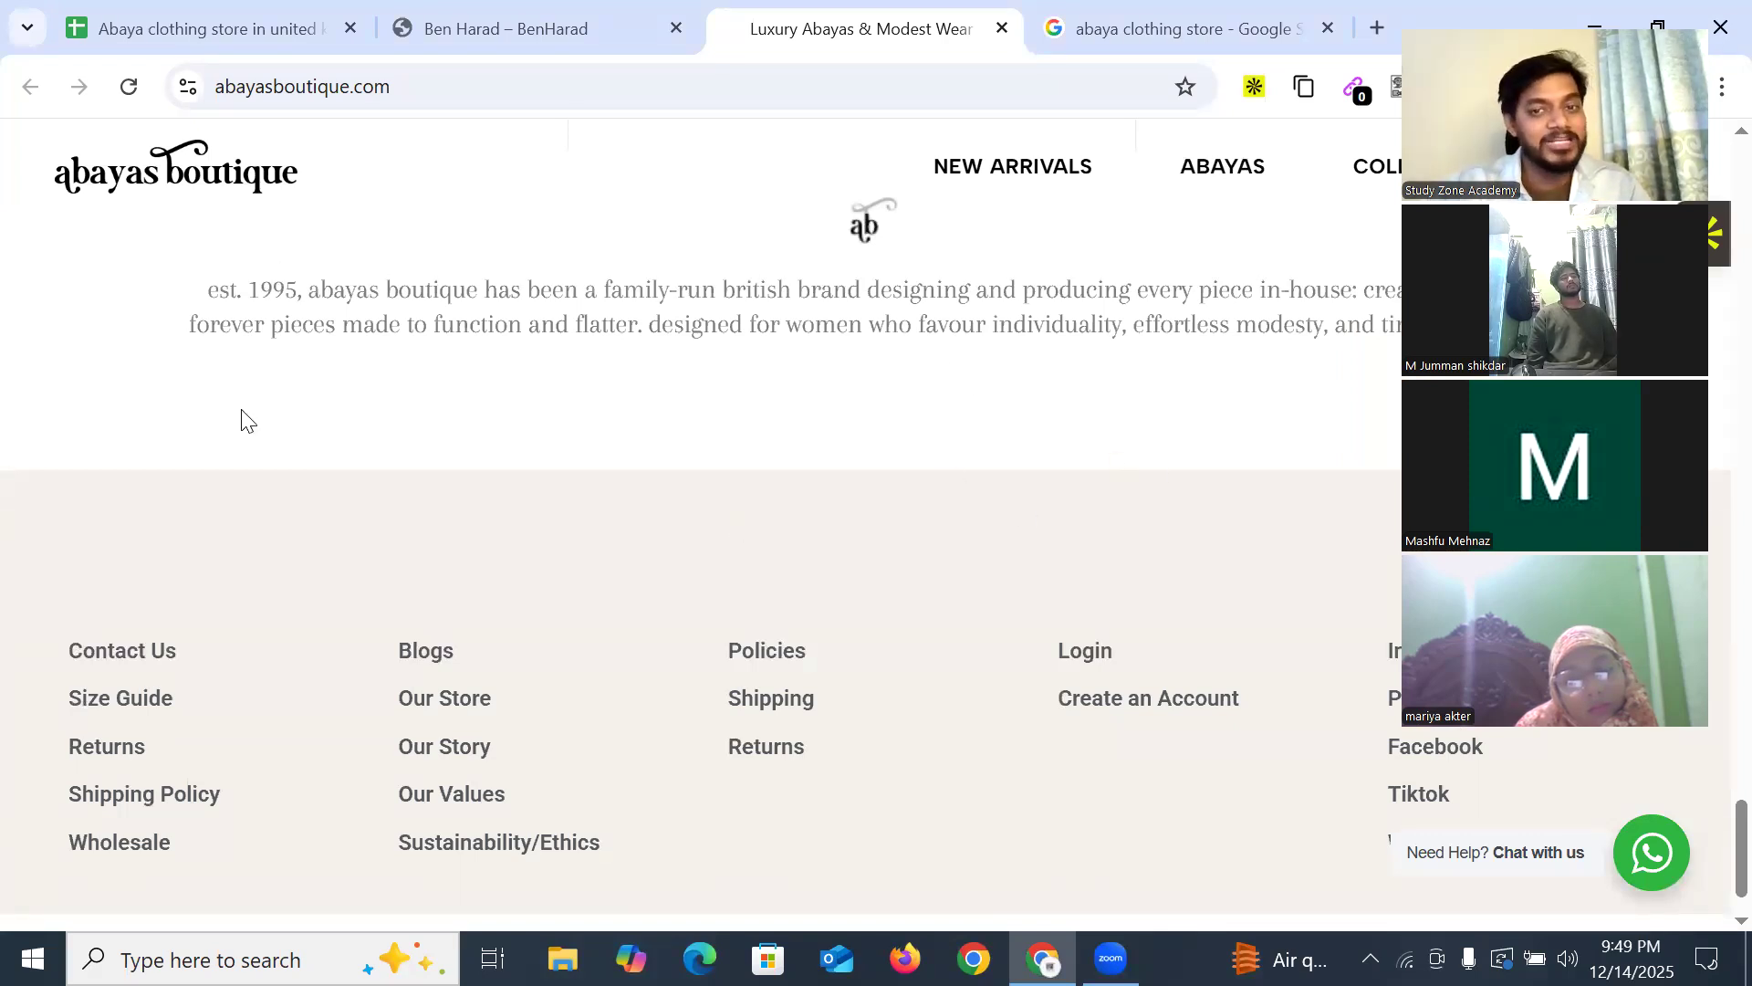
{"action": "scroll", "coordinate": [958, 466], "scroll_direction": "up", "scroll_amount": 15}
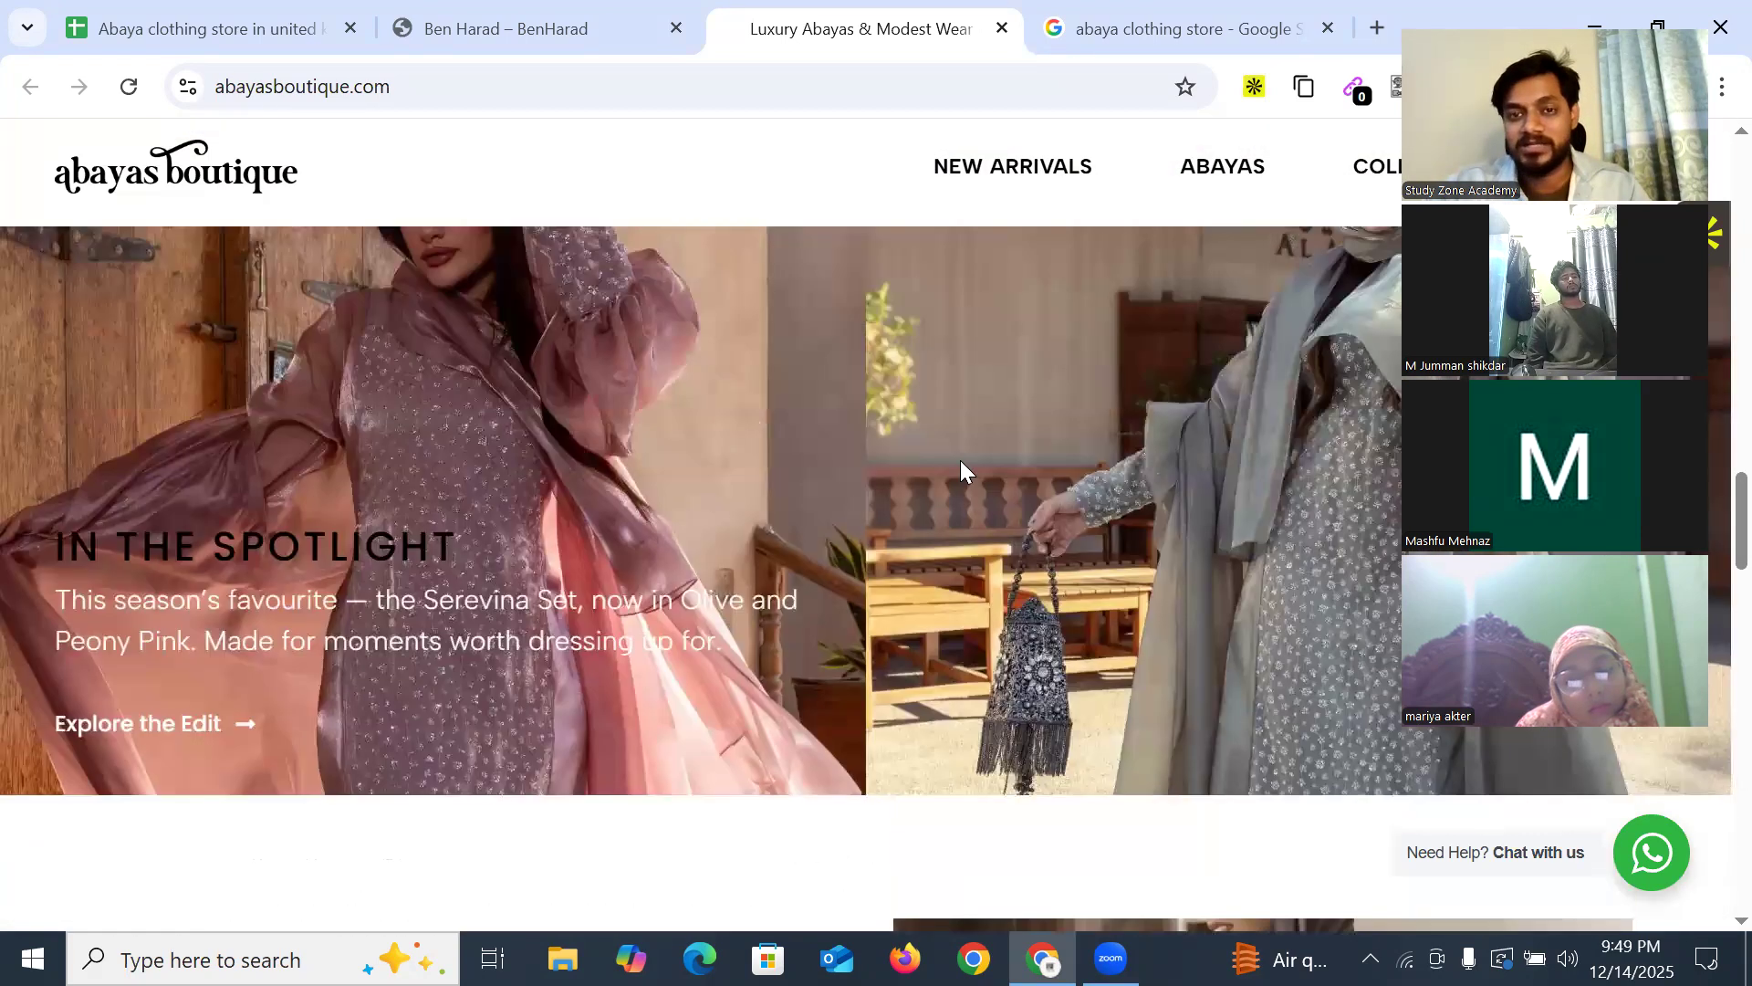
{"action": "scroll", "coordinate": [960, 460], "scroll_direction": "up", "scroll_amount": 5}
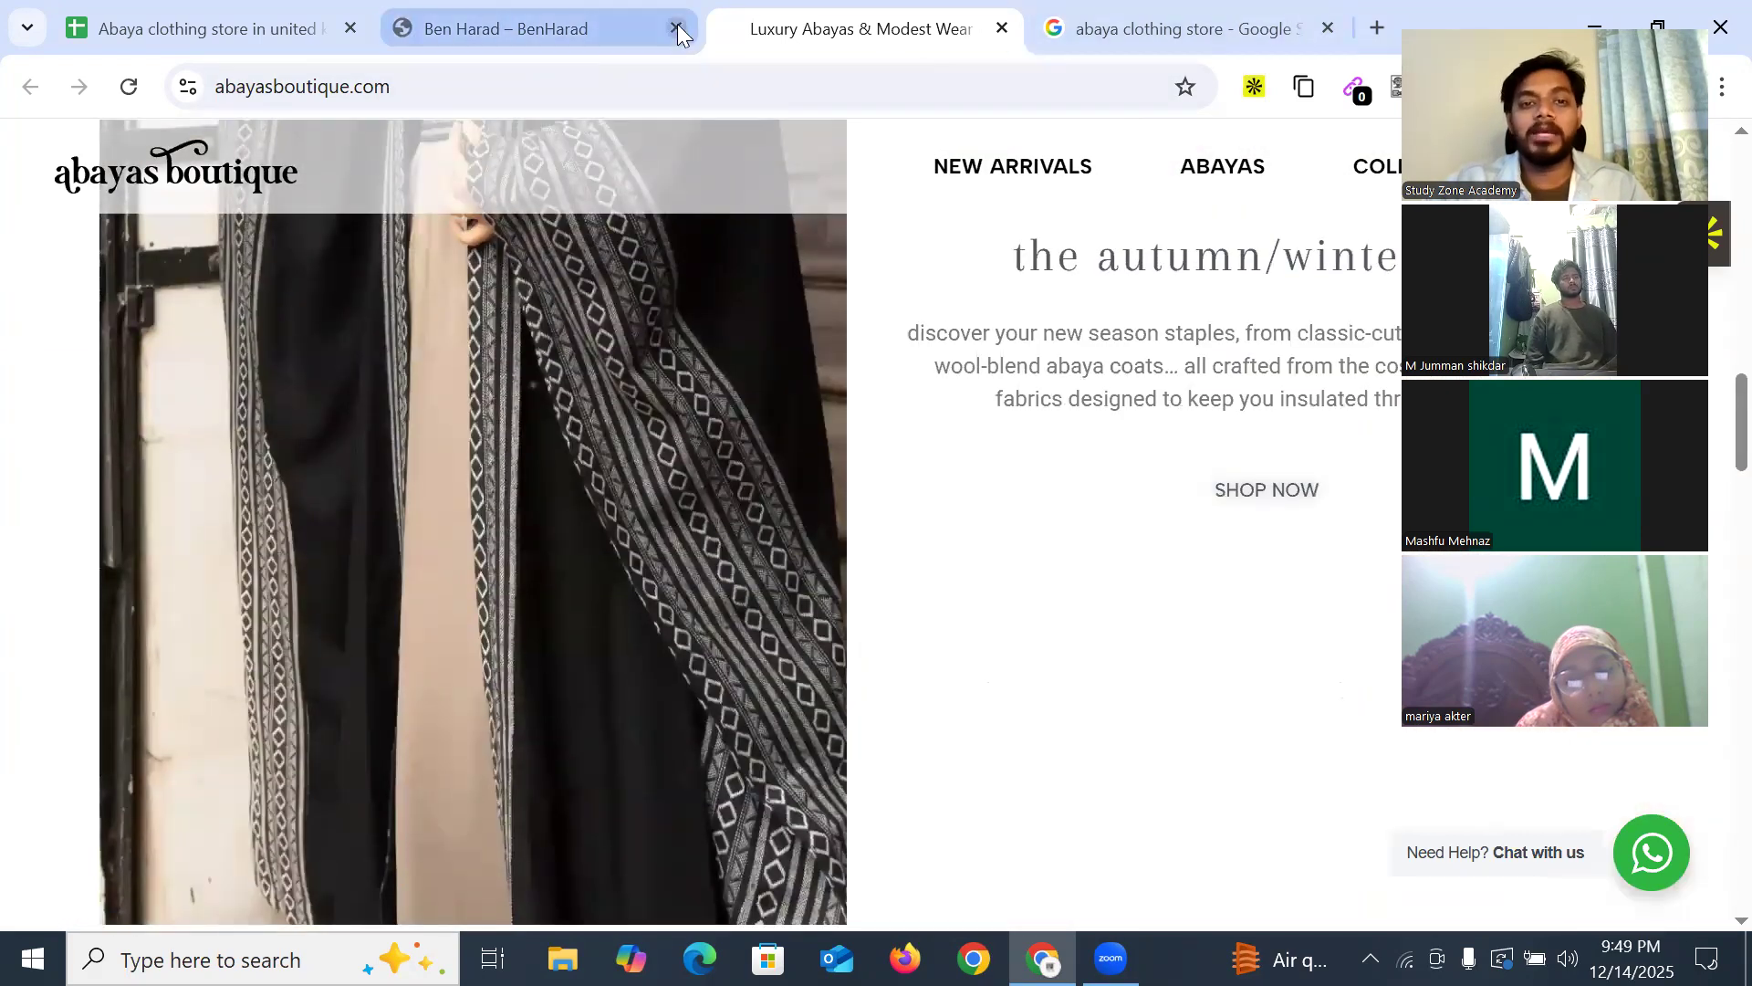
{"action": "left_click", "coordinate": [678, 28]}
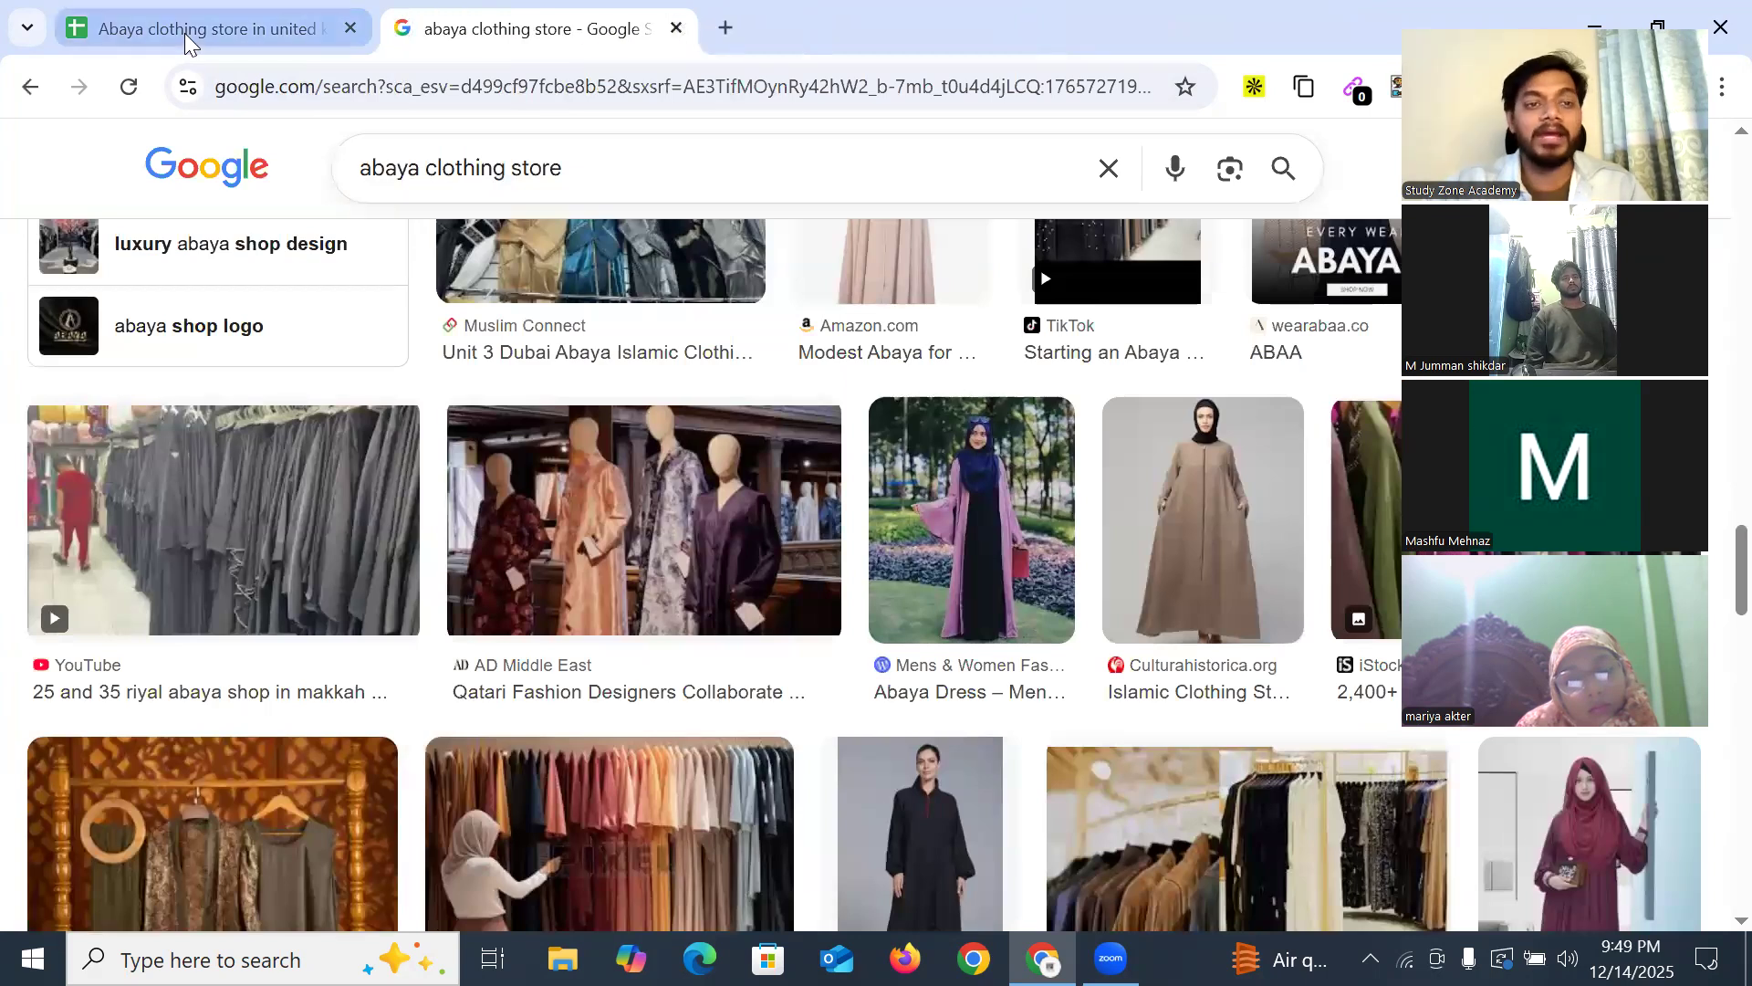
Close the abaya store search tab and check Zadina Abayas' Title entry in the lead list
{"action": "key", "text": "ctrl+w"}
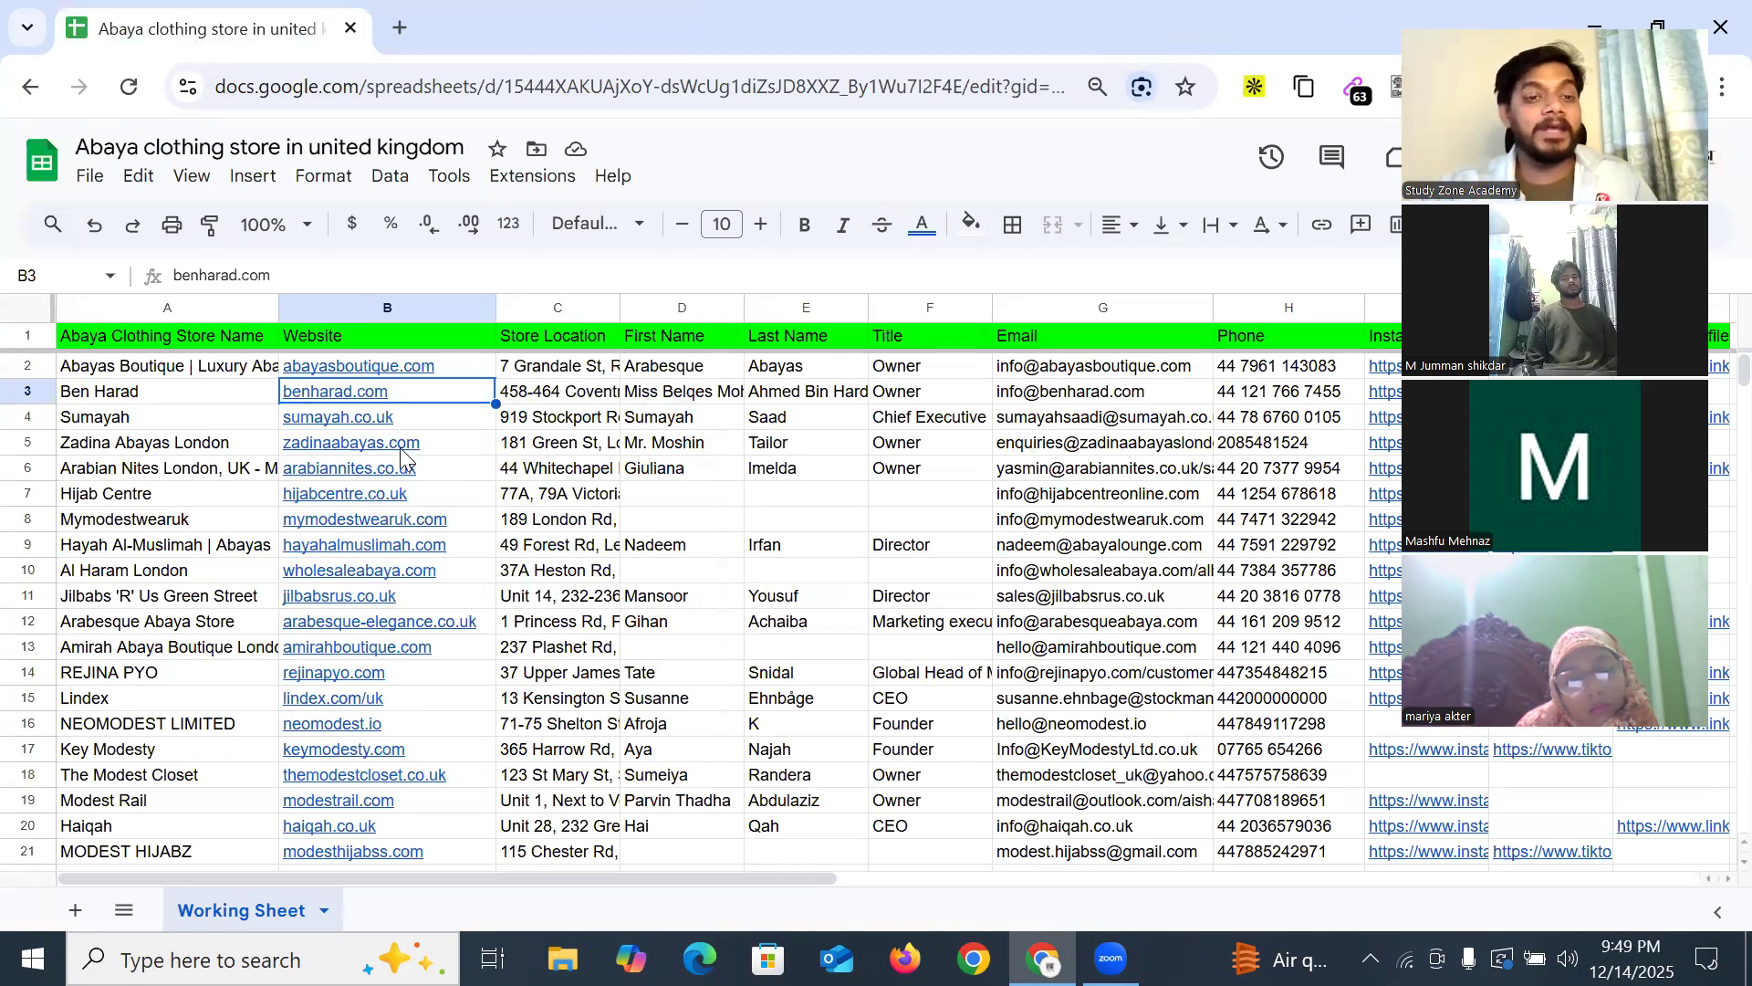
{"action": "mouse_move", "coordinate": [402, 456]}
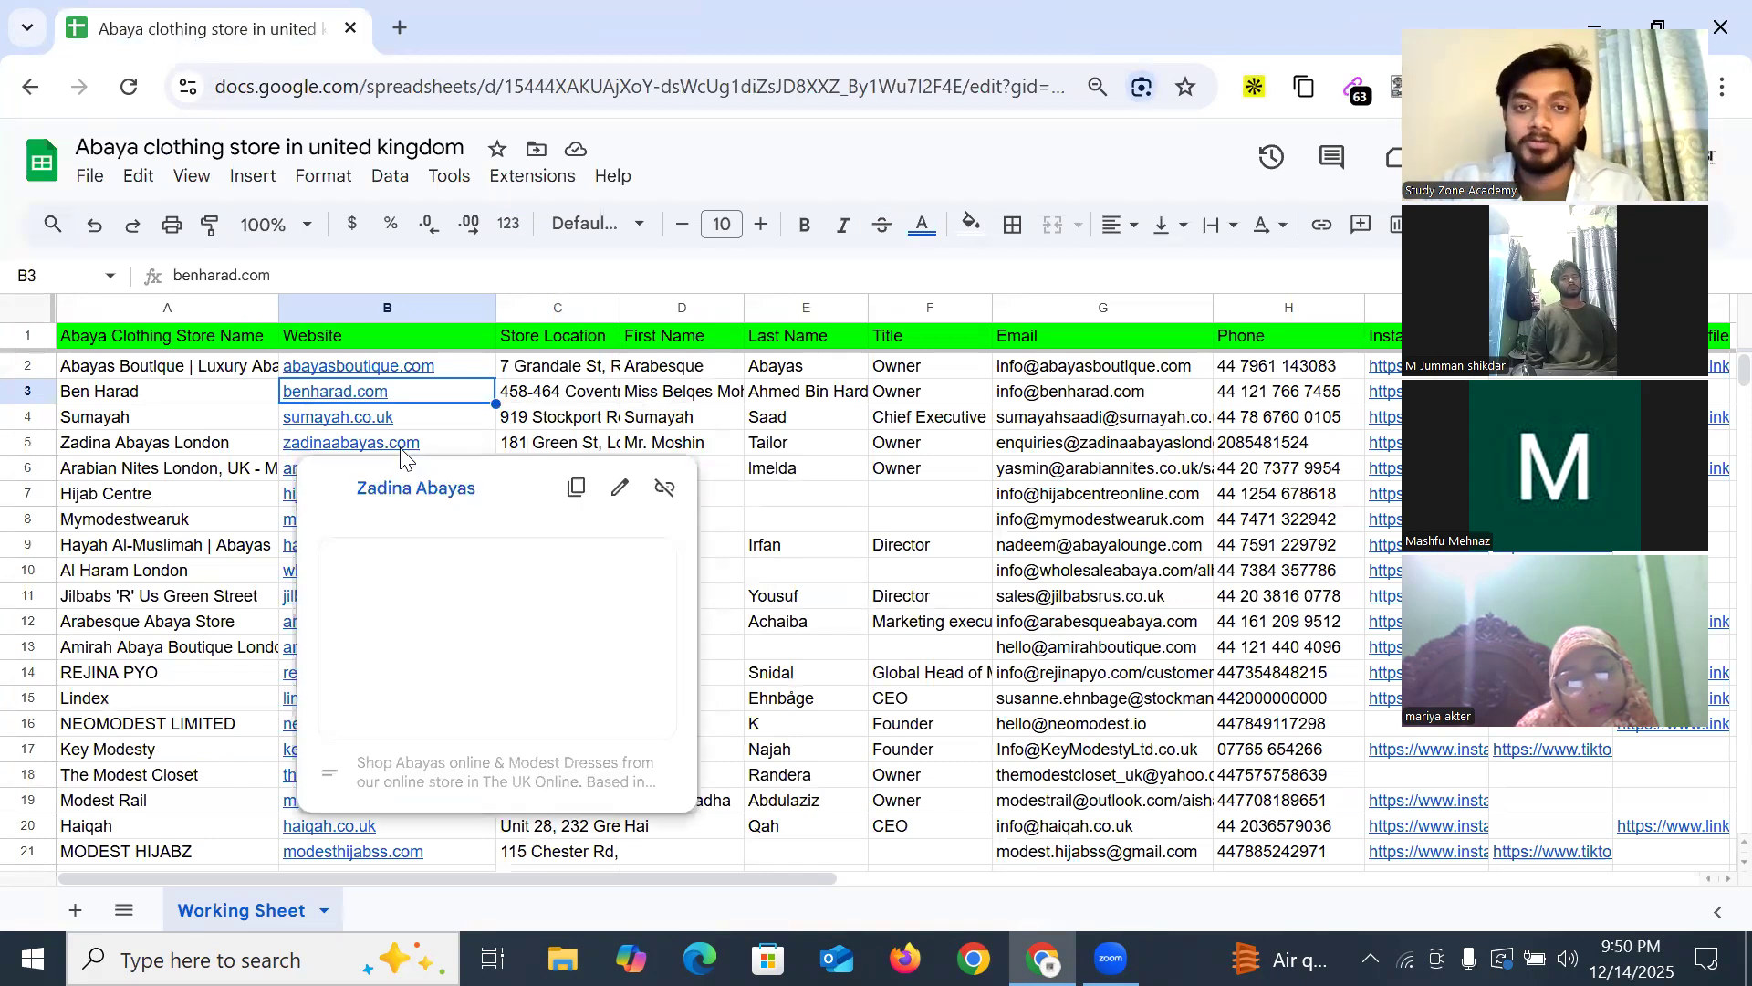
{"action": "left_click", "coordinate": [928, 448]}
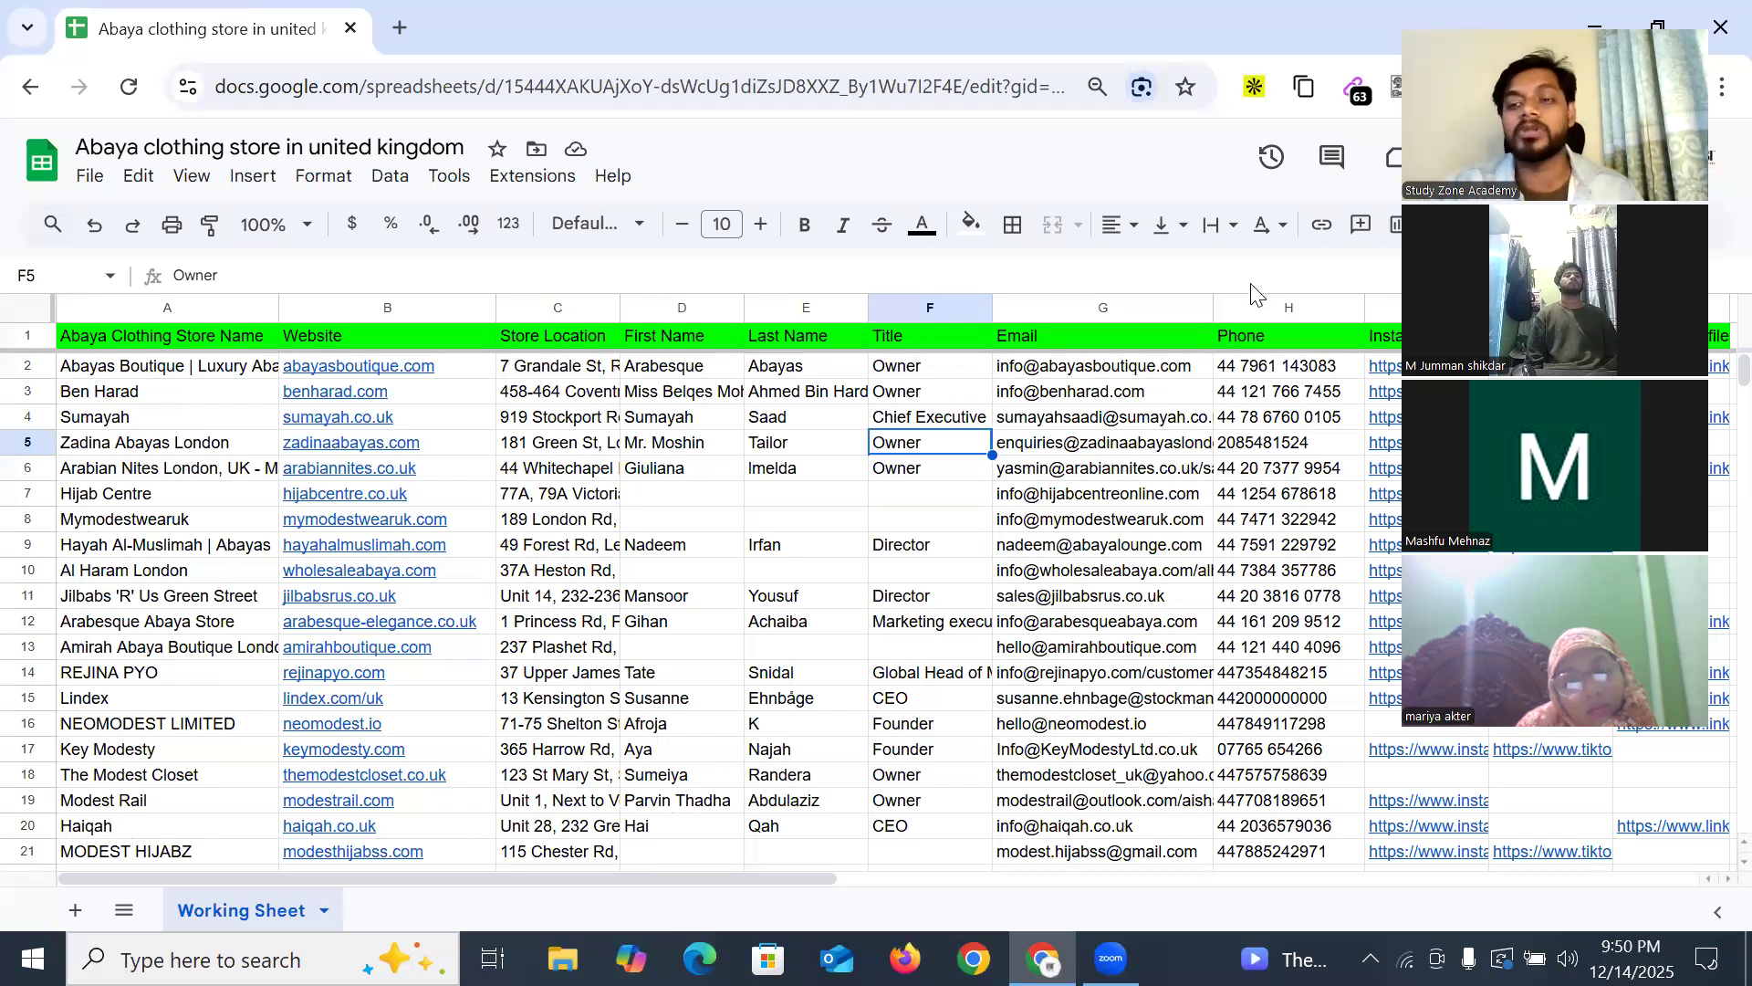
Review the LinkedIn Profile, TikTok and Instagram columns and the first store's phone and email
{"action": "left_click", "coordinate": [1632, 341]}
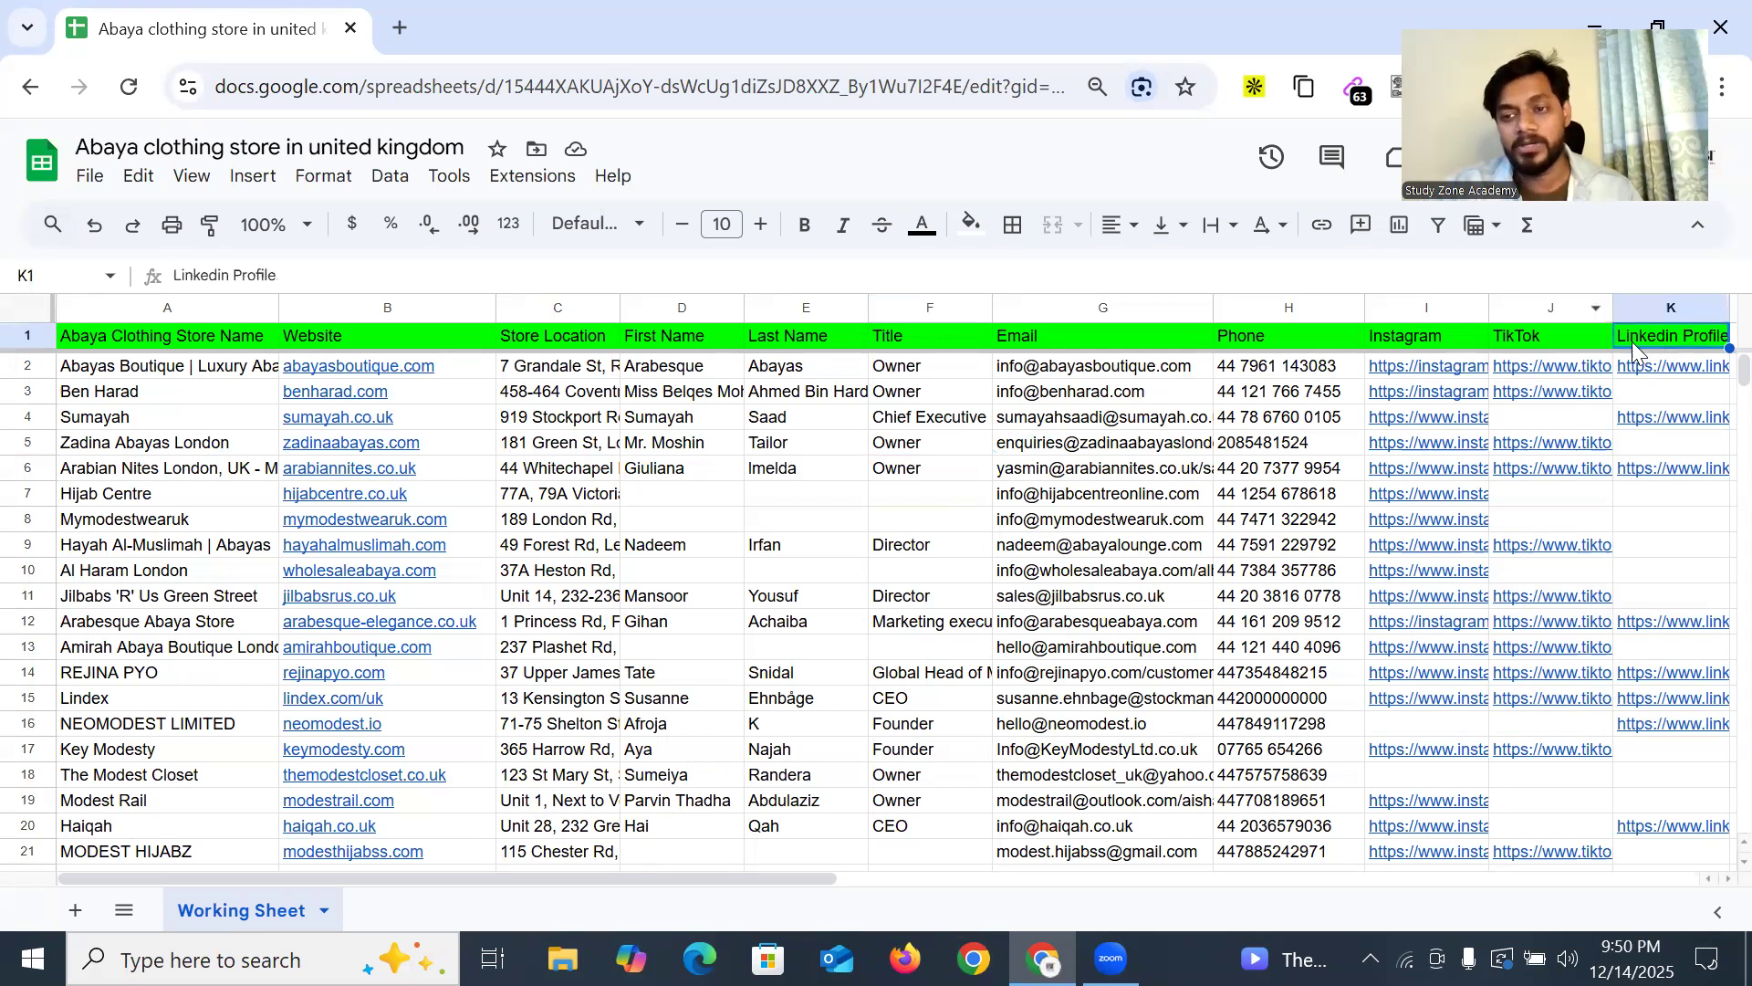
{"action": "left_click", "coordinate": [1531, 342]}
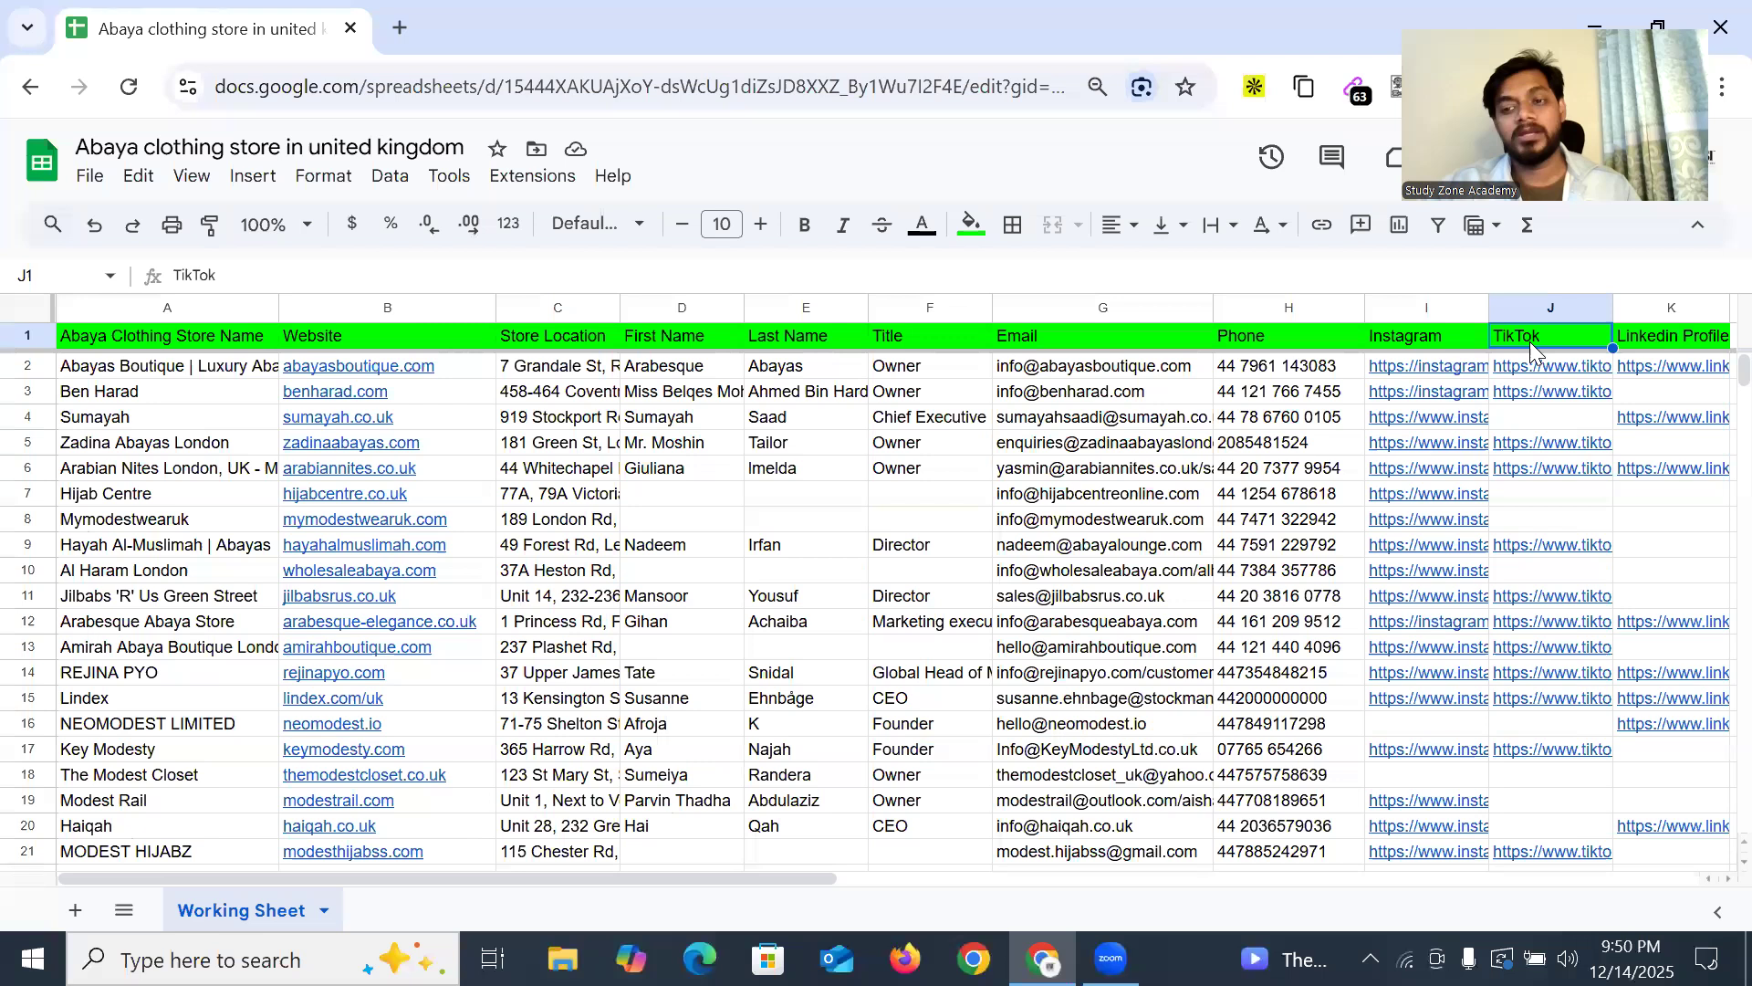
{"action": "left_click", "coordinate": [1411, 336]}
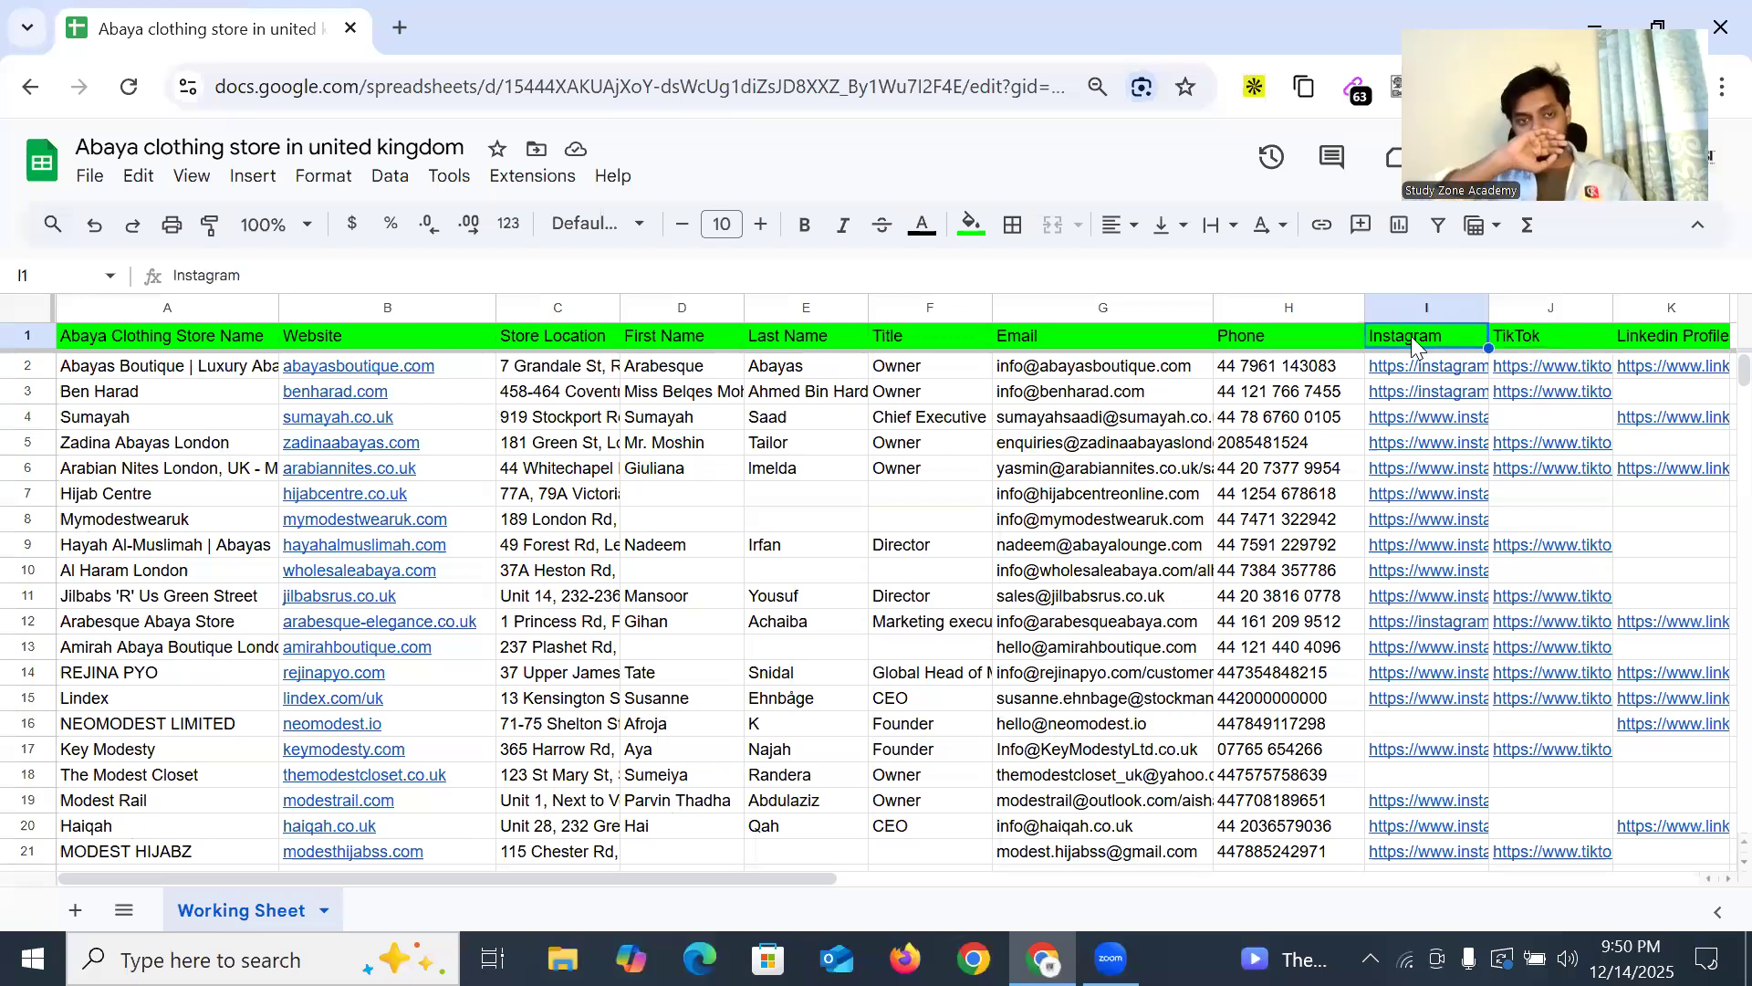
{"action": "left_click", "coordinate": [1539, 331]}
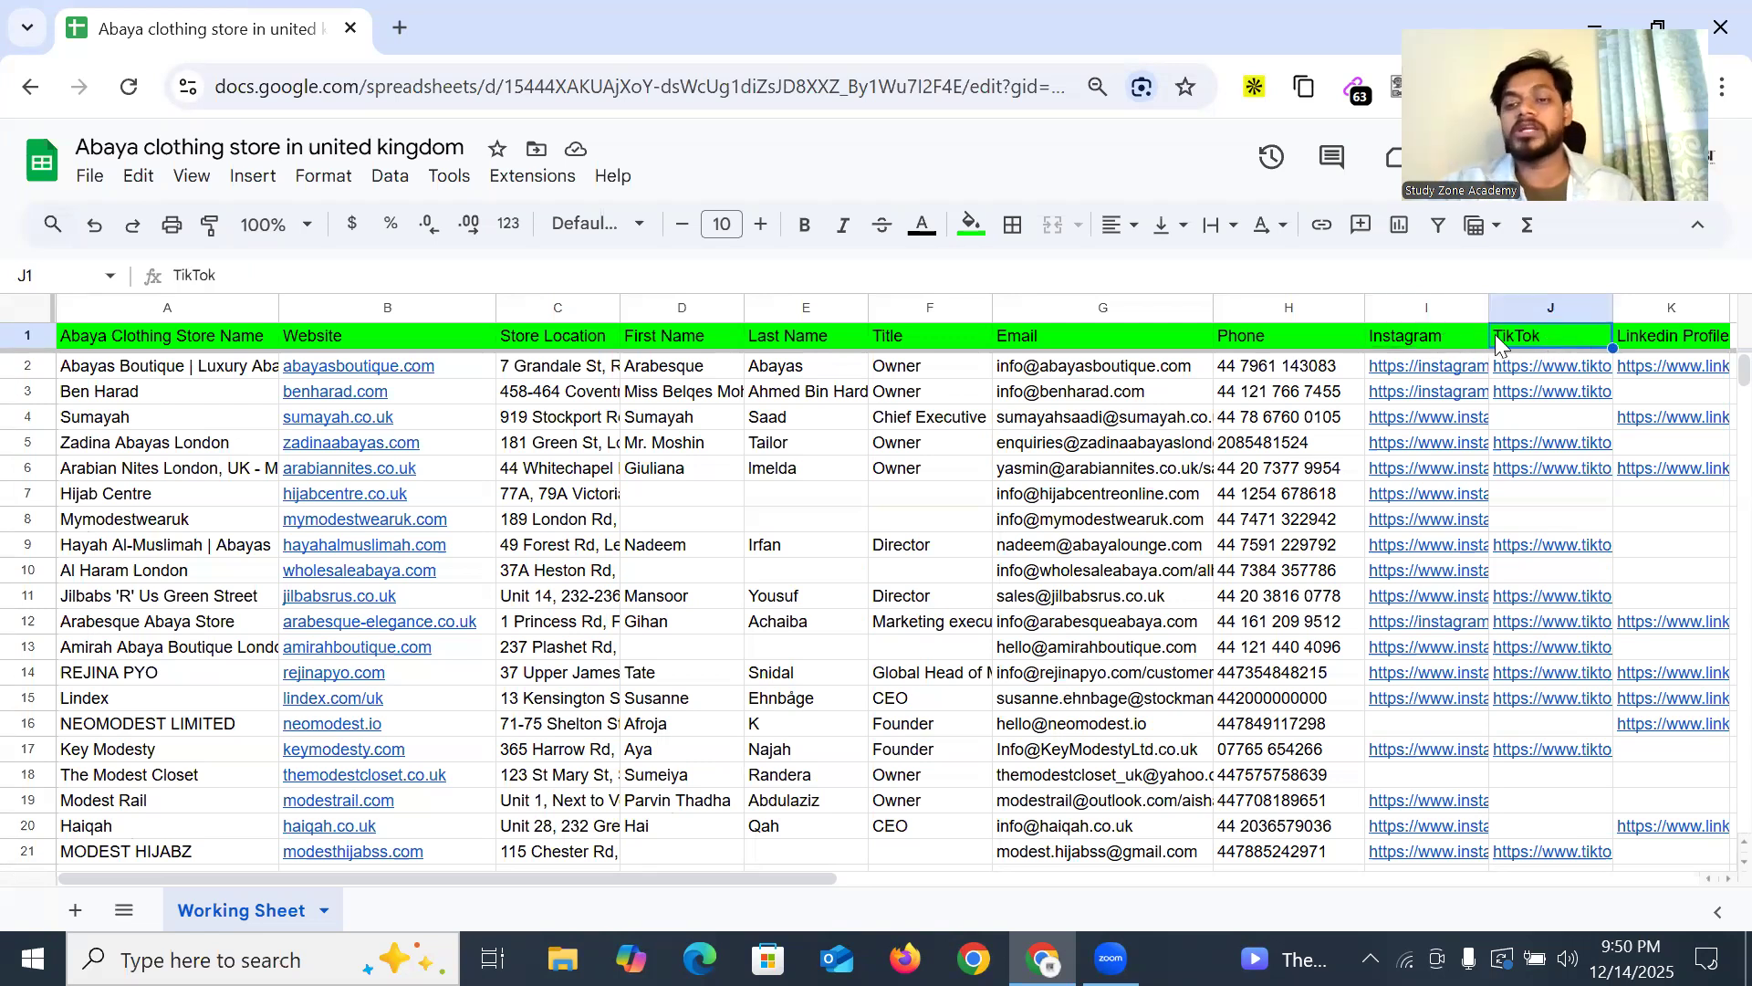
{"action": "left_click", "coordinate": [1424, 338]}
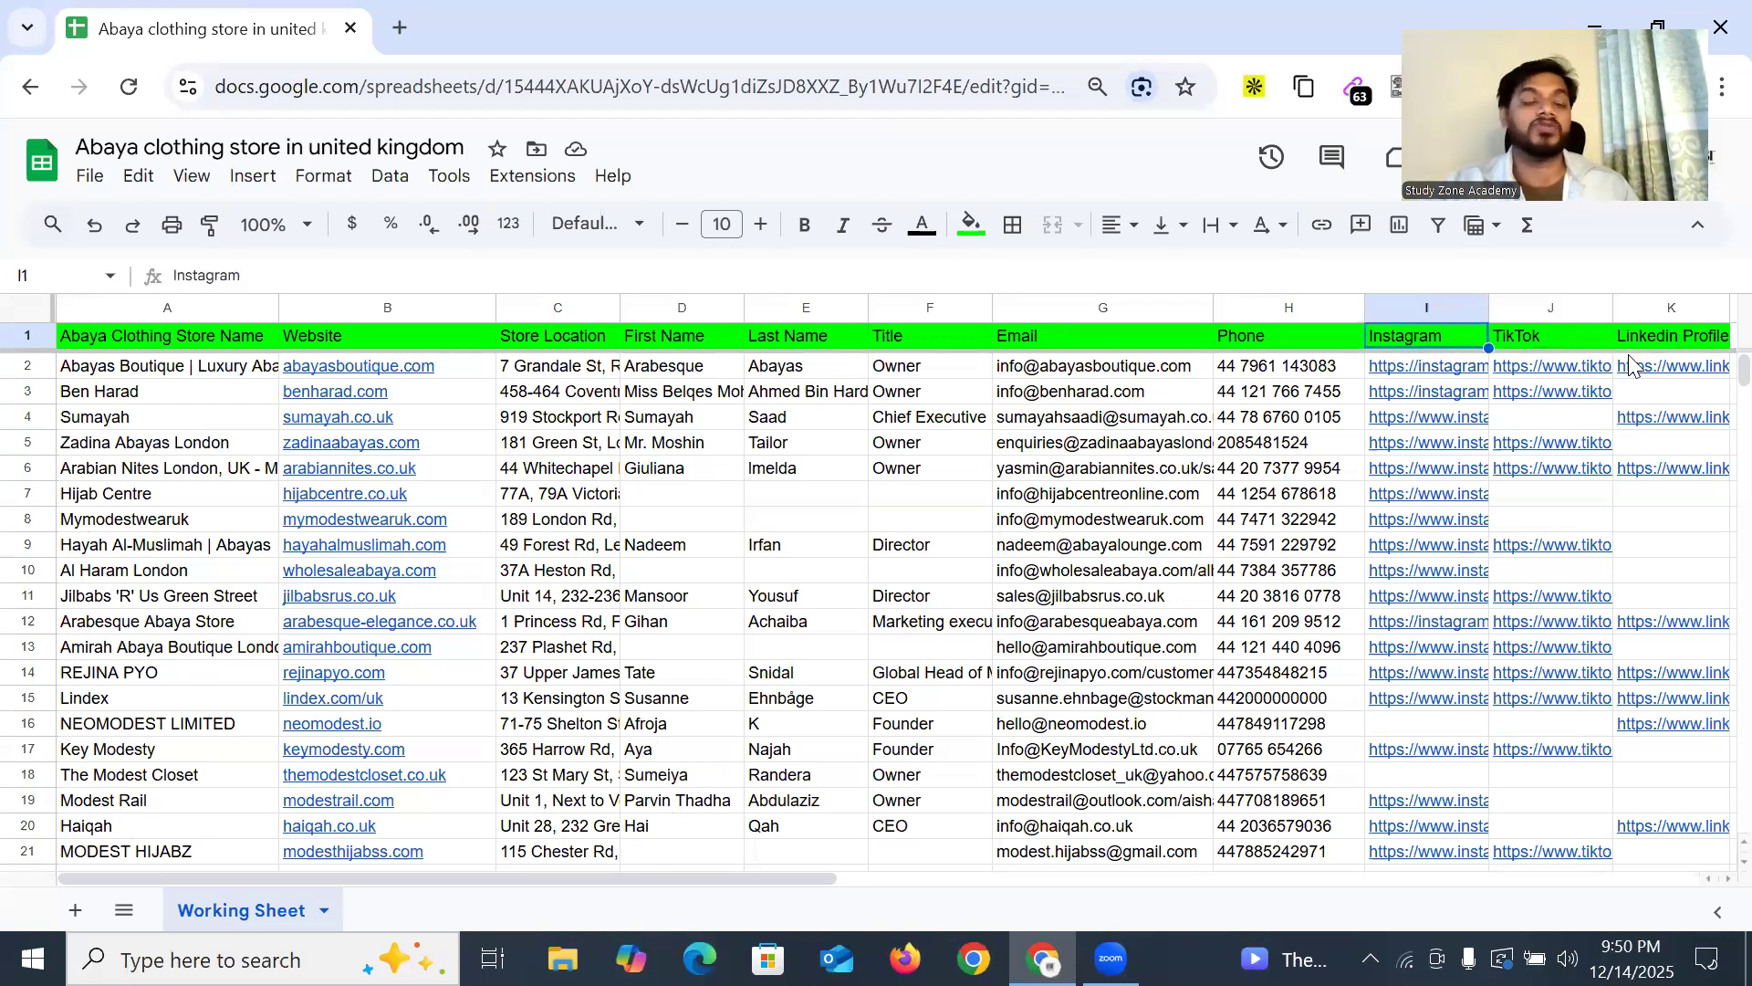
{"action": "left_click", "coordinate": [1268, 370]}
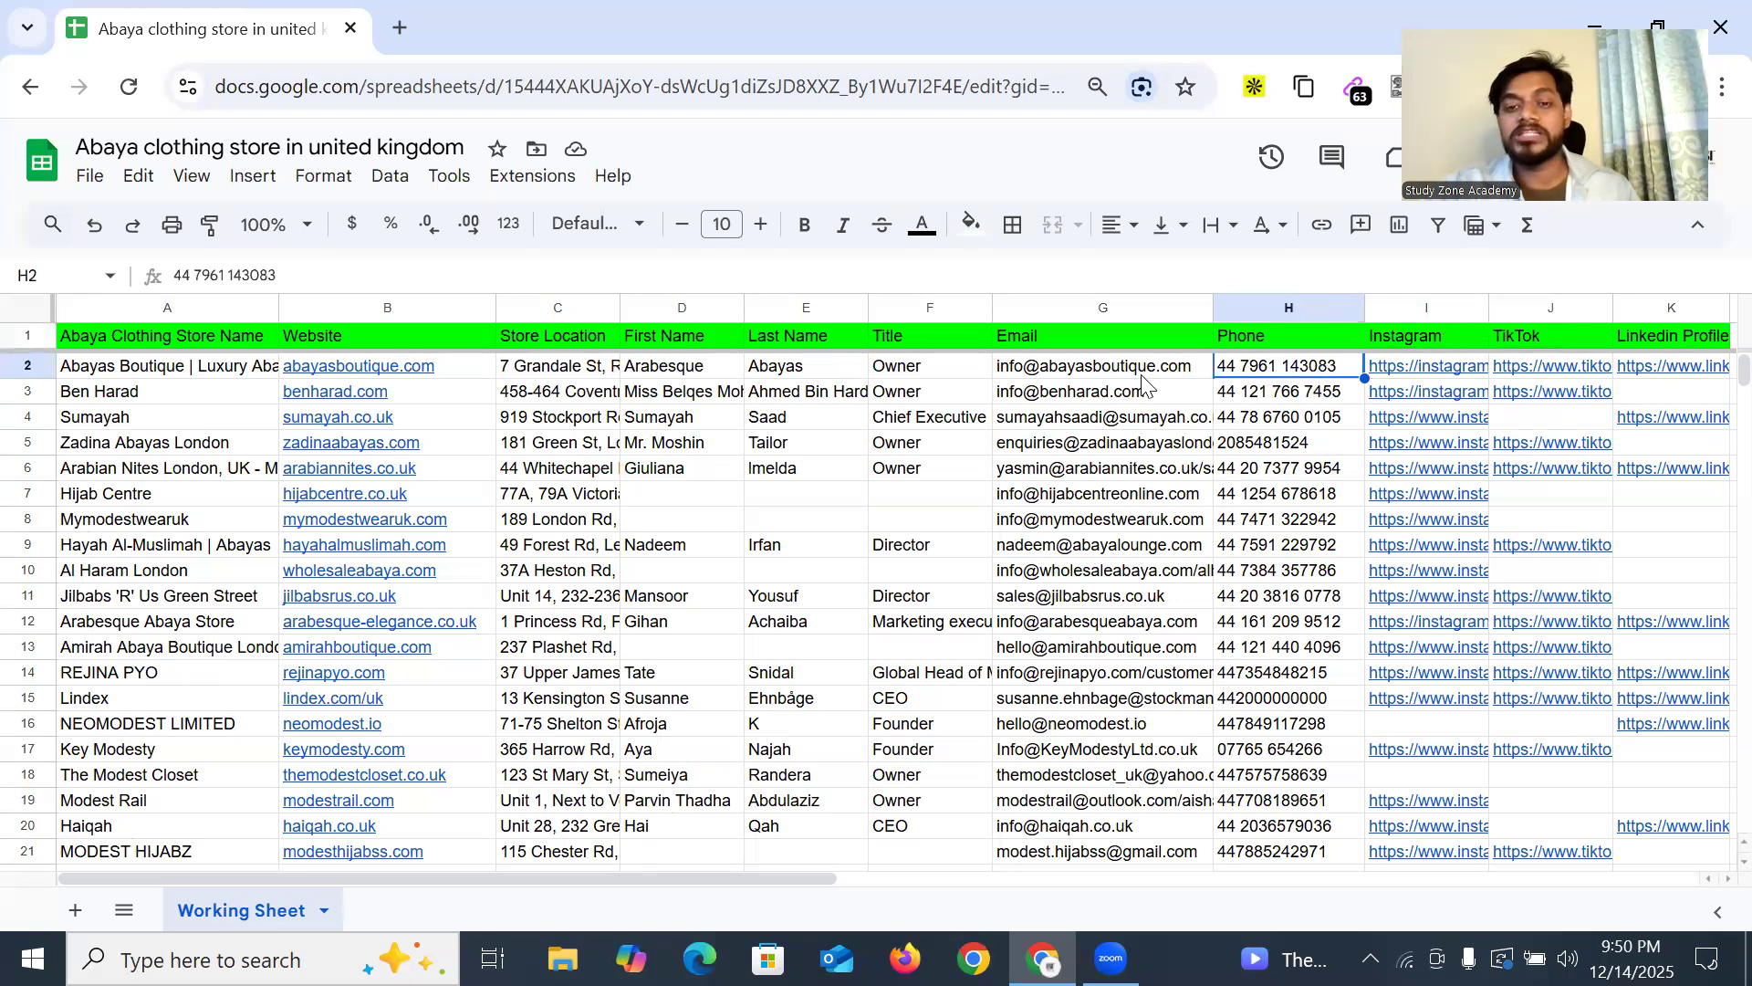
{"action": "left_click", "coordinate": [1138, 376]}
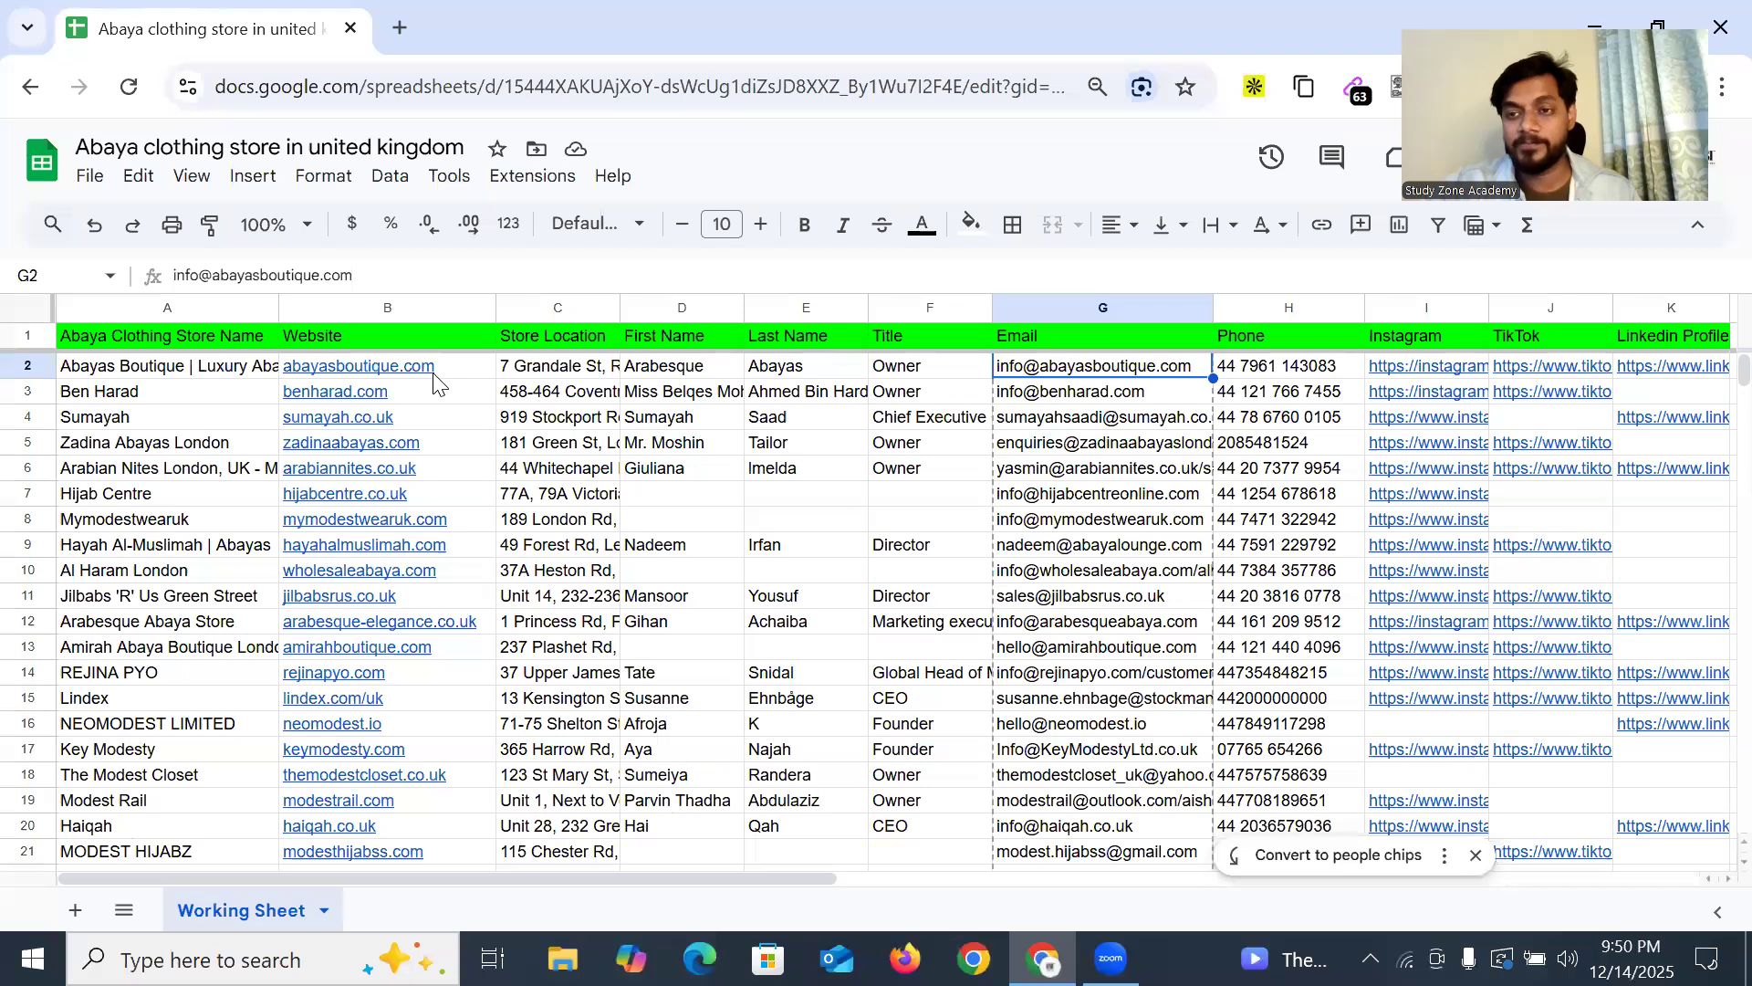
{"action": "left_click", "coordinate": [400, 27]}
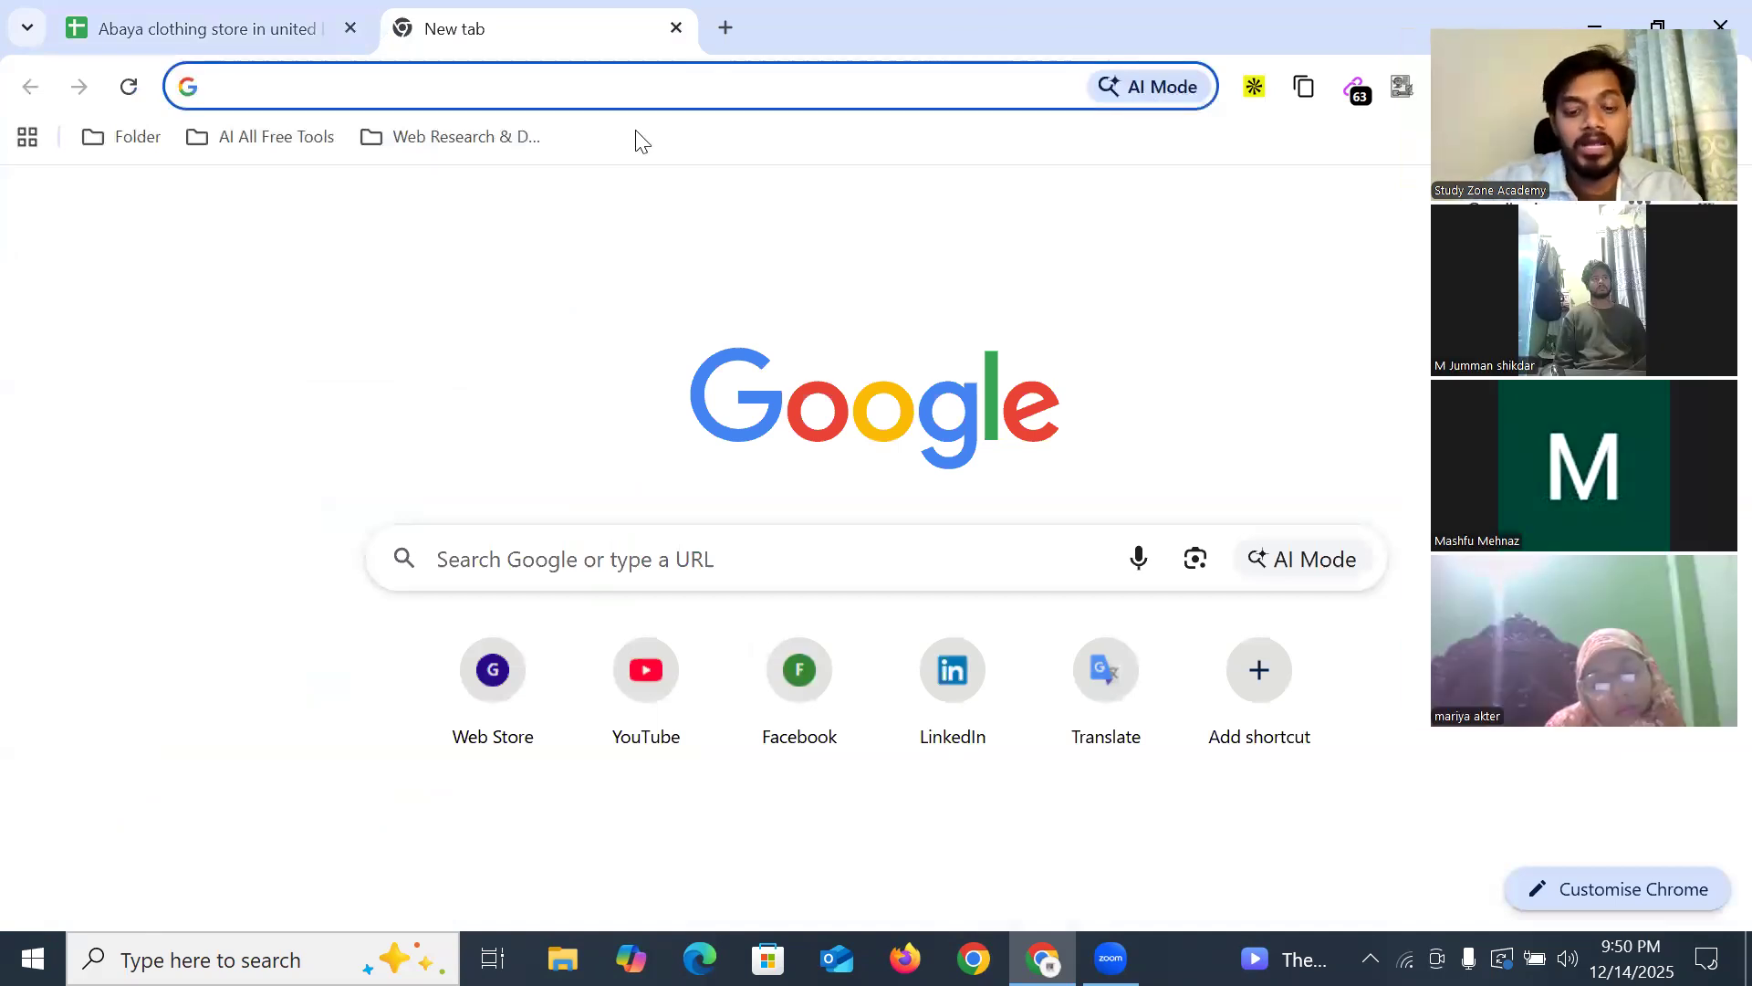
Search Google for 'modest wear uk' and browse its image results
{"action": "type", "text": "Mode"}
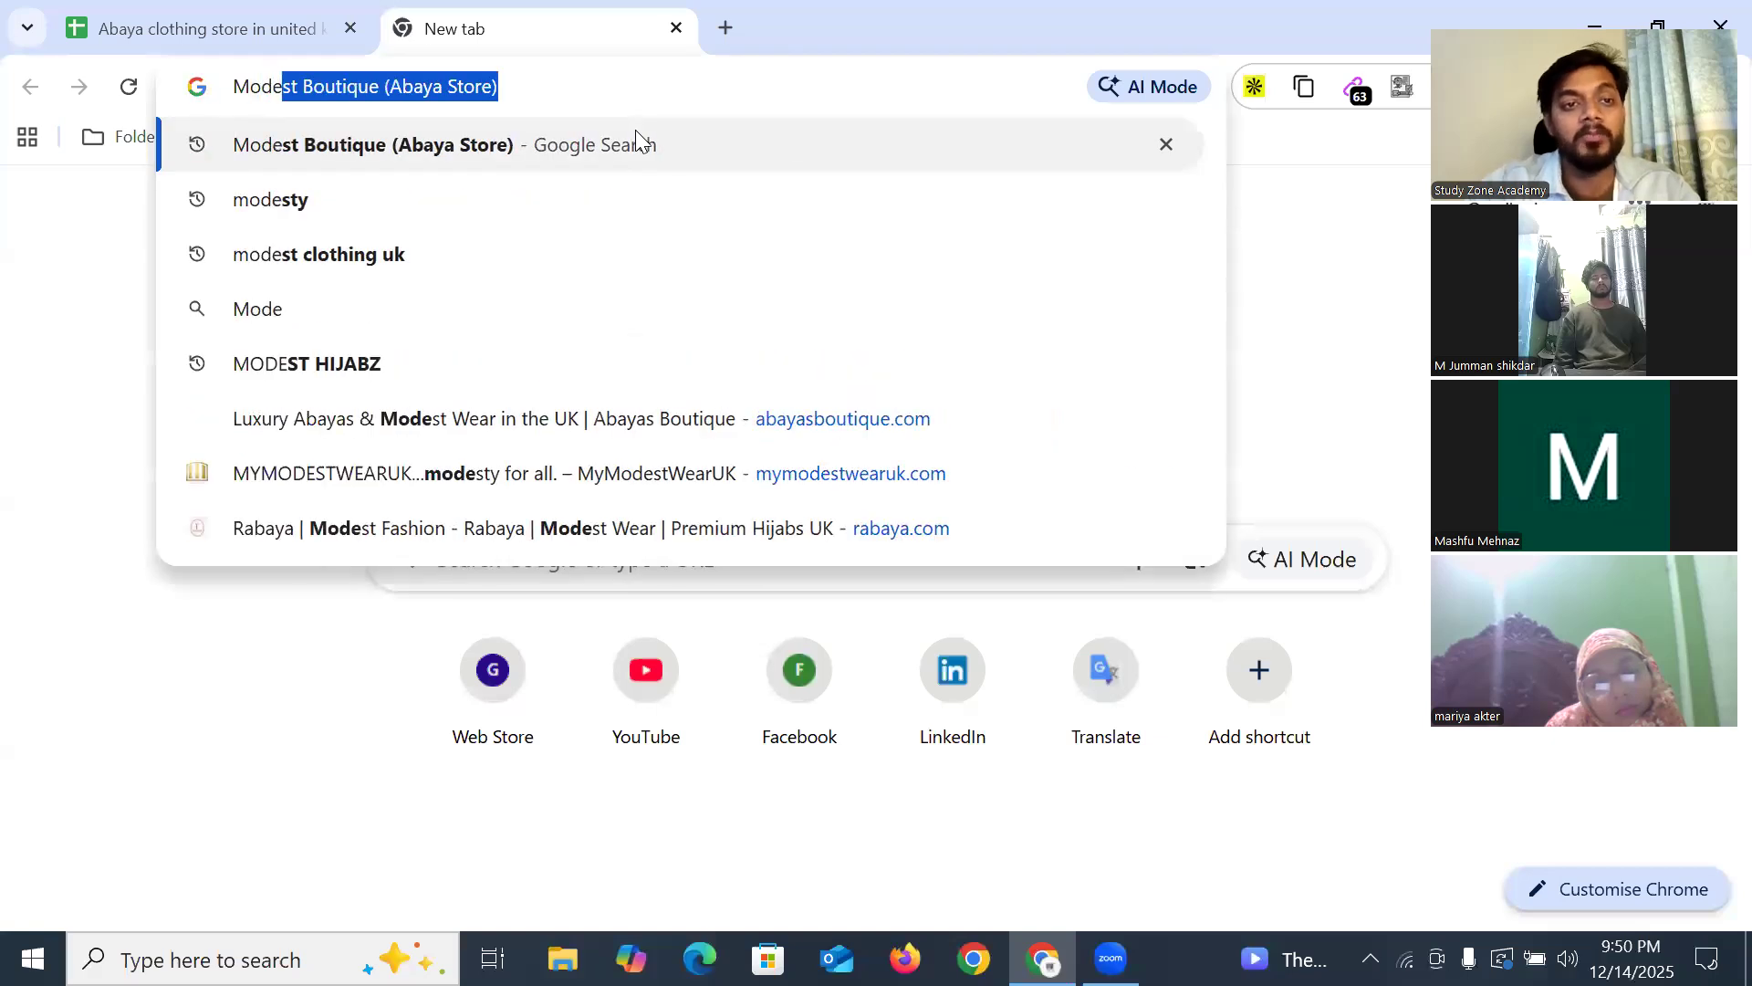
{"action": "type", "text": "st we"}
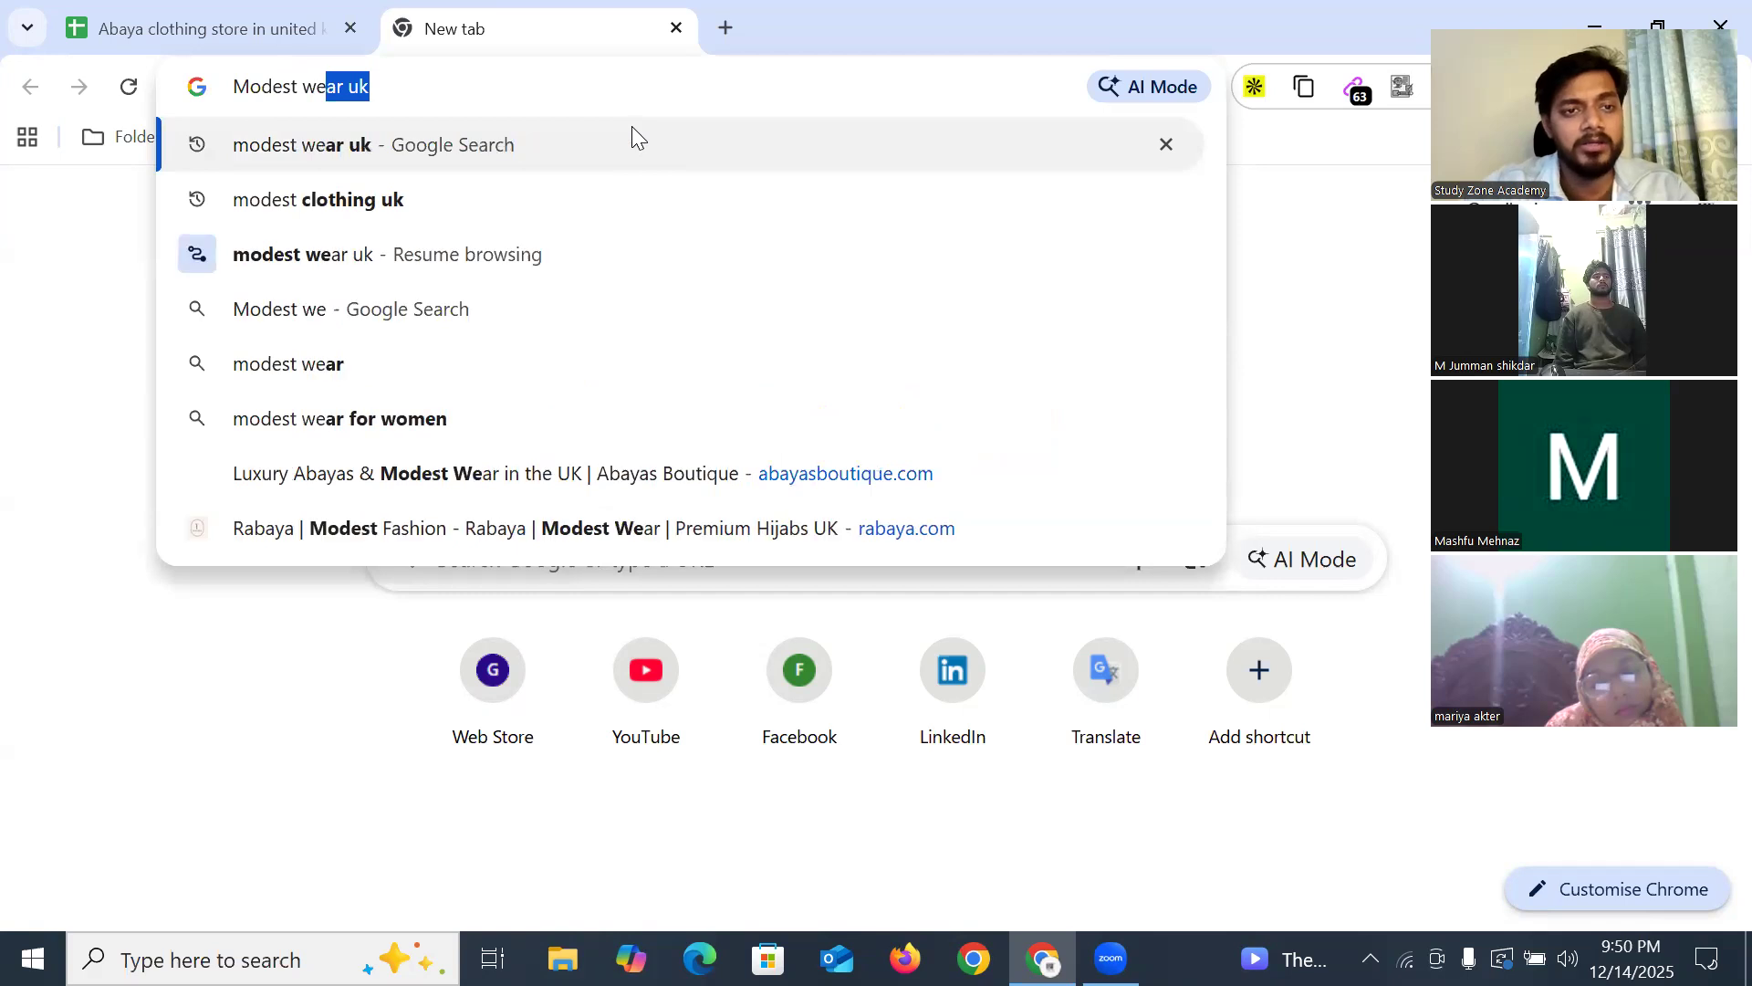
{"action": "key", "text": "Return"}
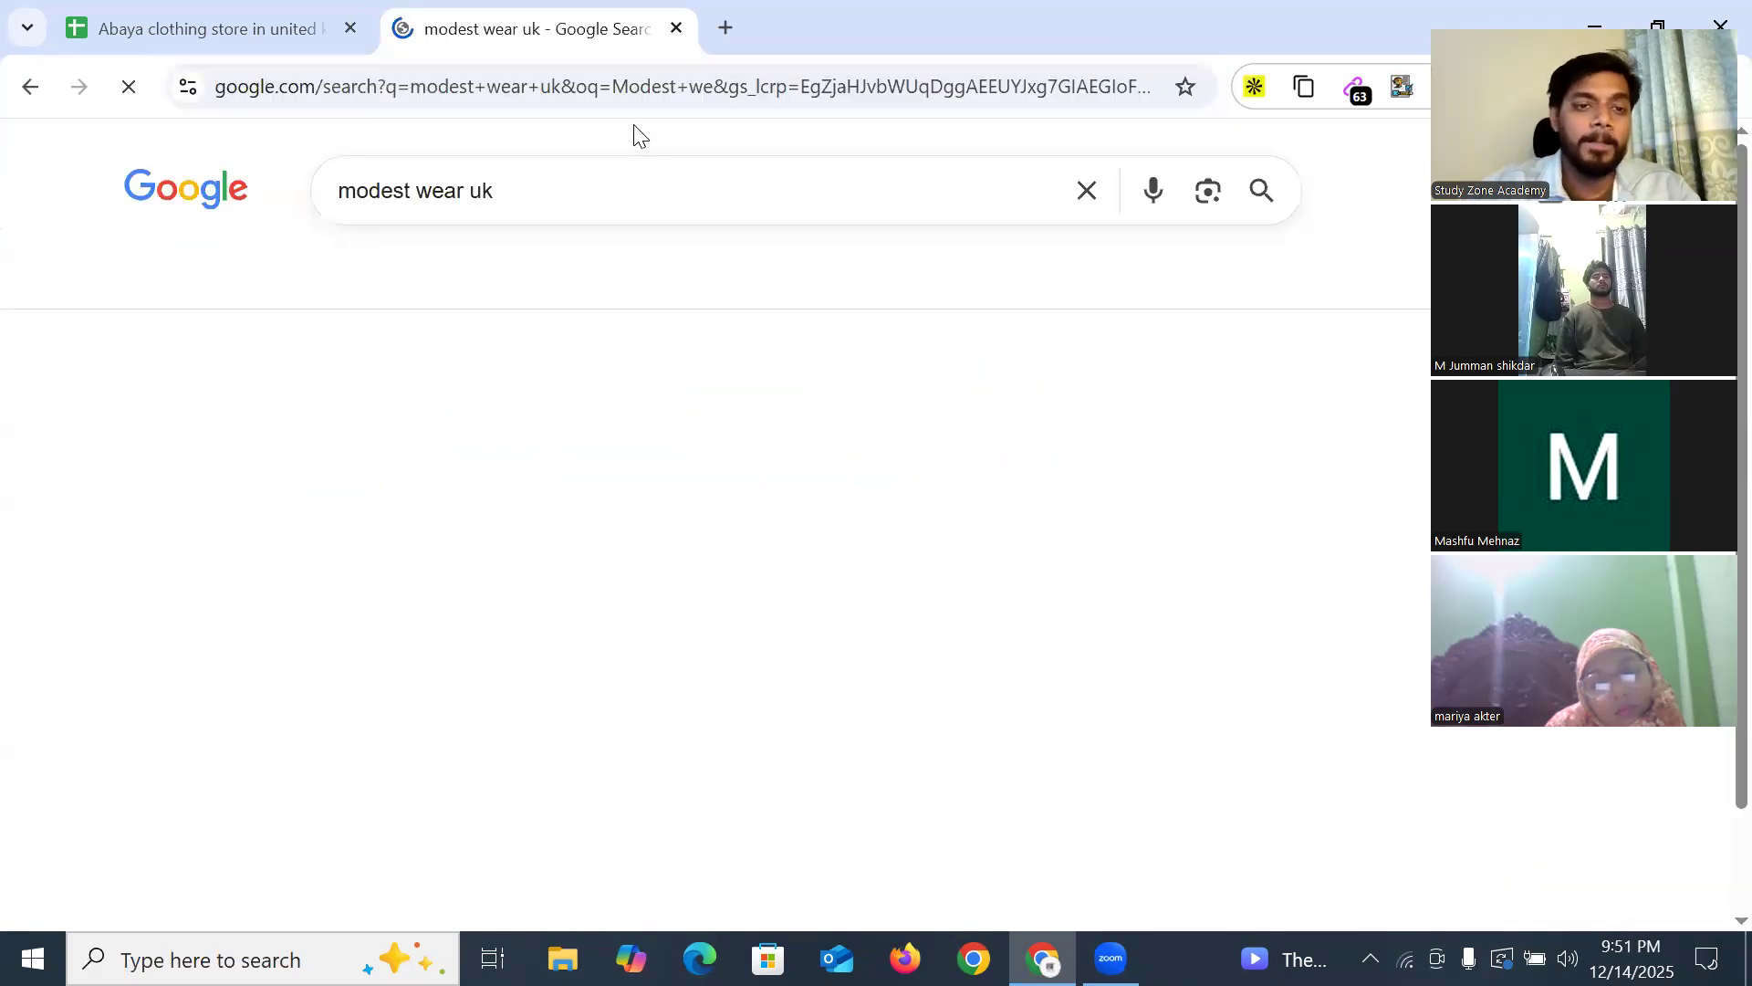
{"action": "left_click", "coordinate": [316, 292]}
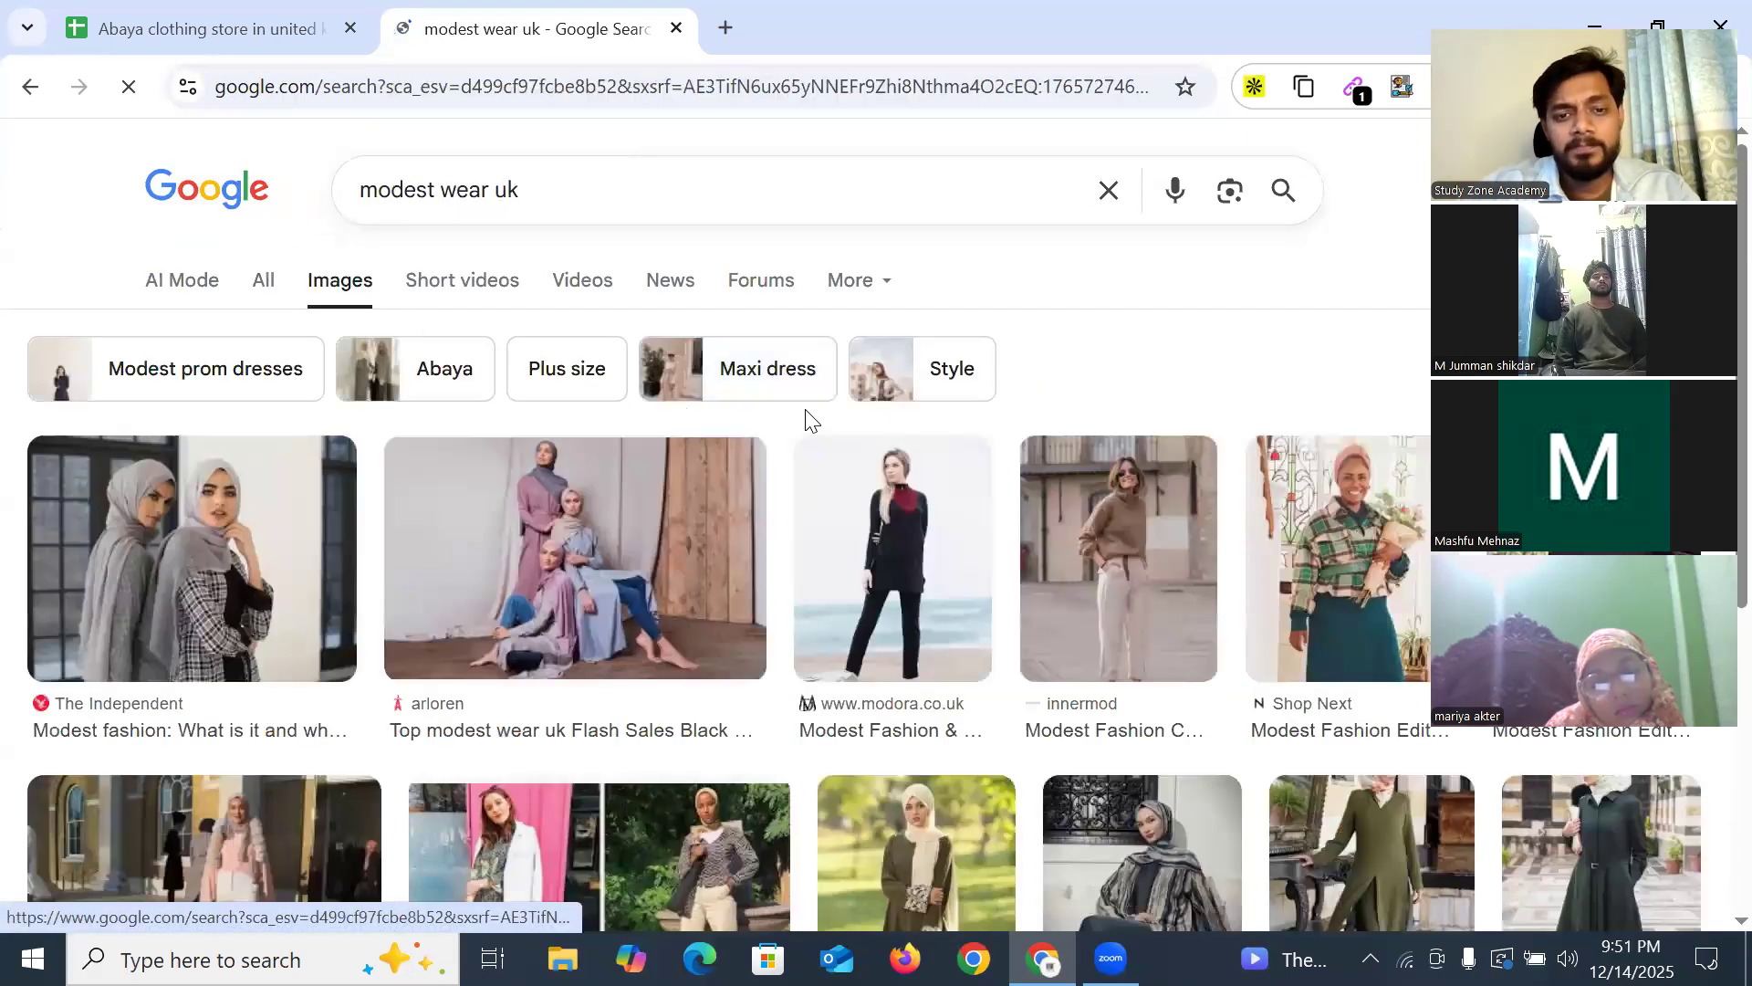
{"action": "scroll", "coordinate": [806, 419], "scroll_direction": "down", "scroll_amount": 2}
{"action": "scroll", "coordinate": [1263, 573], "scroll_direction": "down", "scroll_amount": 15}
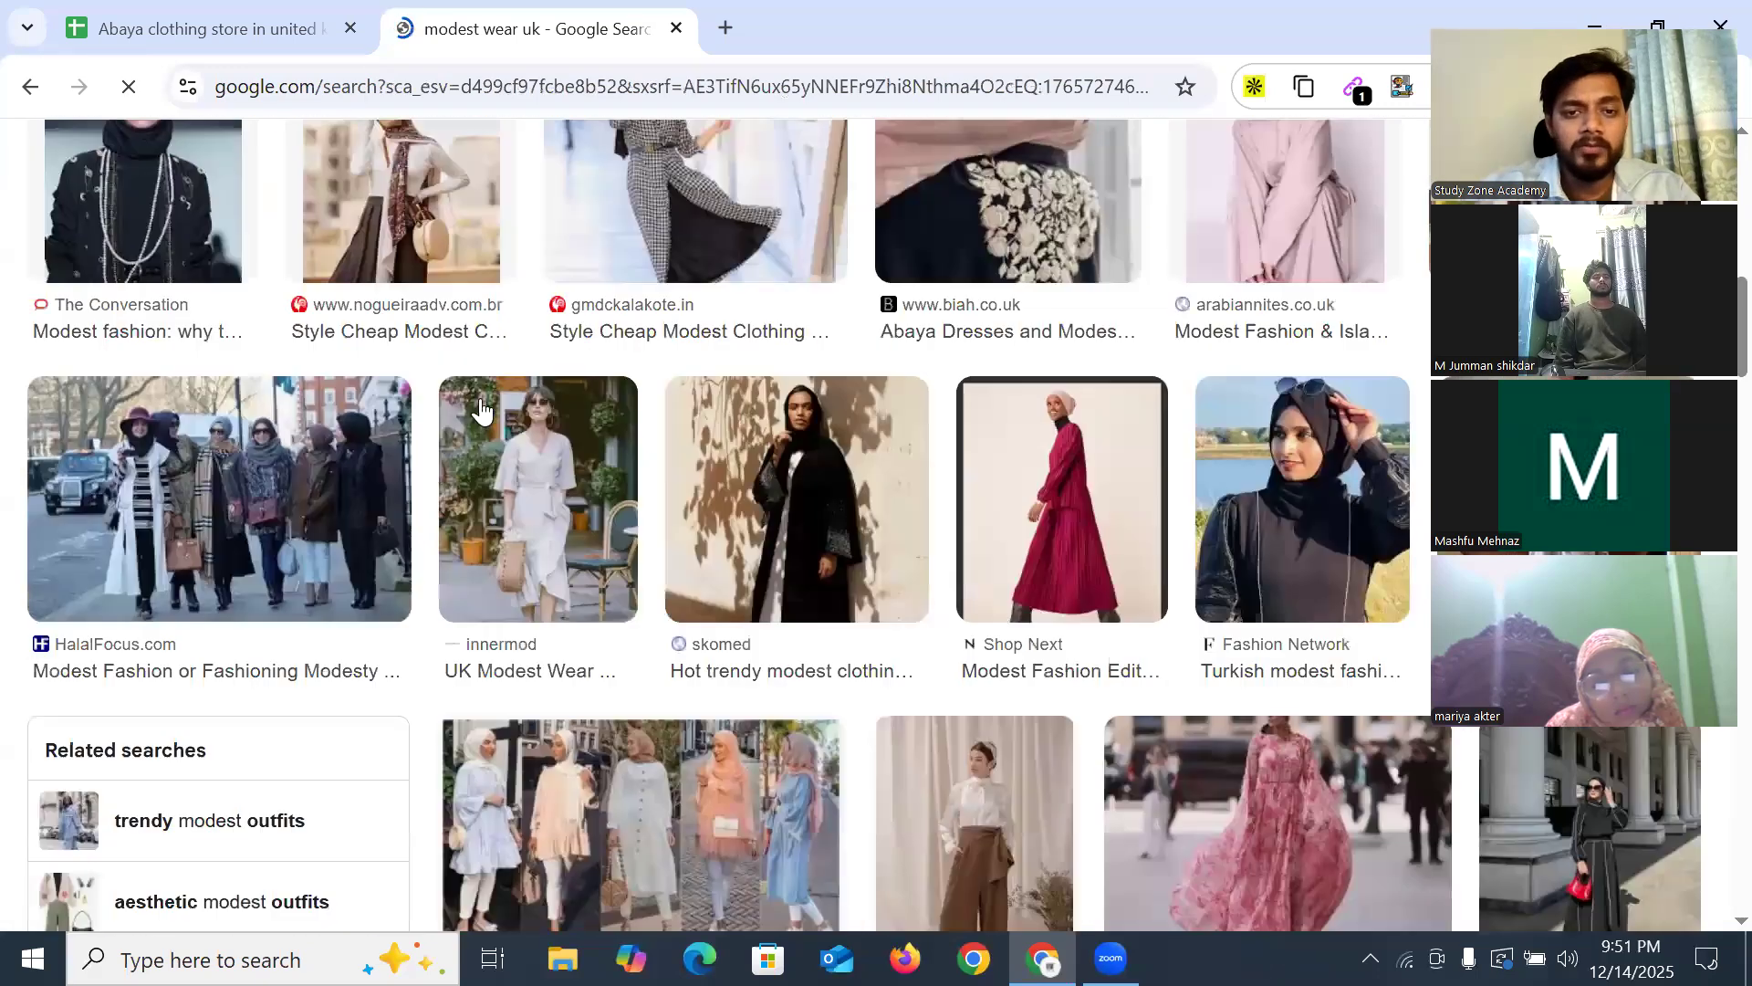
{"action": "scroll", "coordinate": [724, 465], "scroll_direction": "down", "scroll_amount": 5}
{"action": "scroll", "coordinate": [723, 466], "scroll_direction": "up", "scroll_amount": 20}
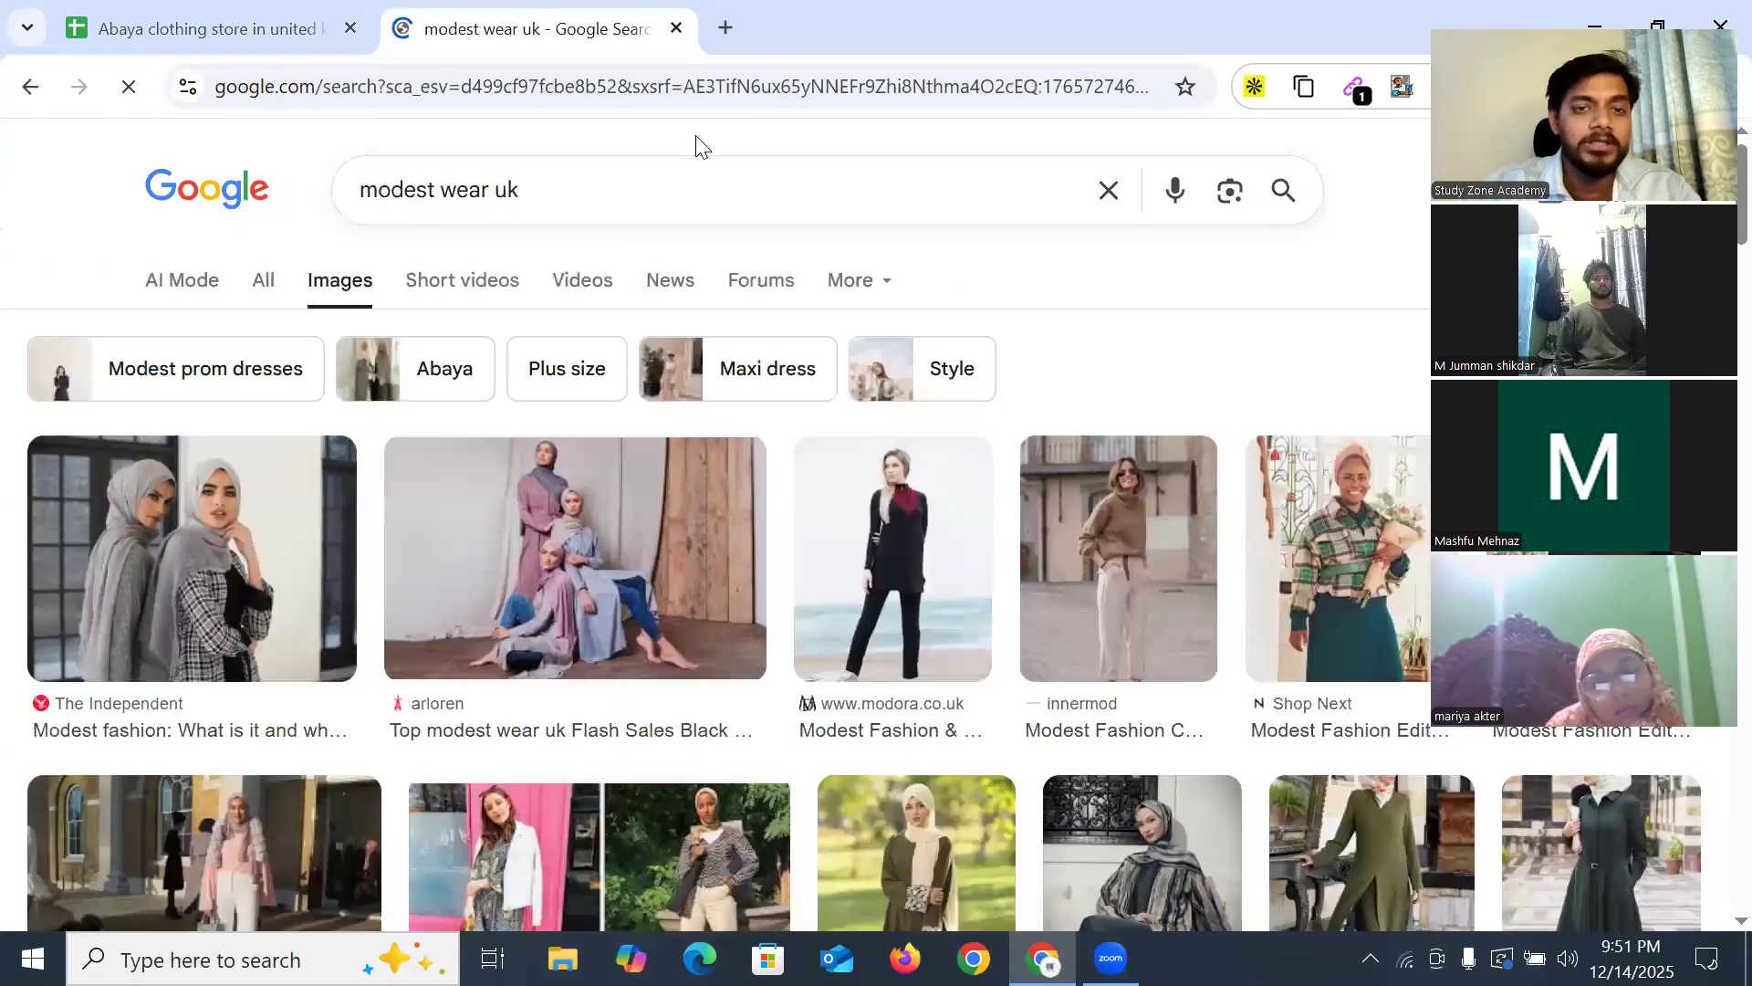
{"action": "left_click", "coordinate": [727, 27]}
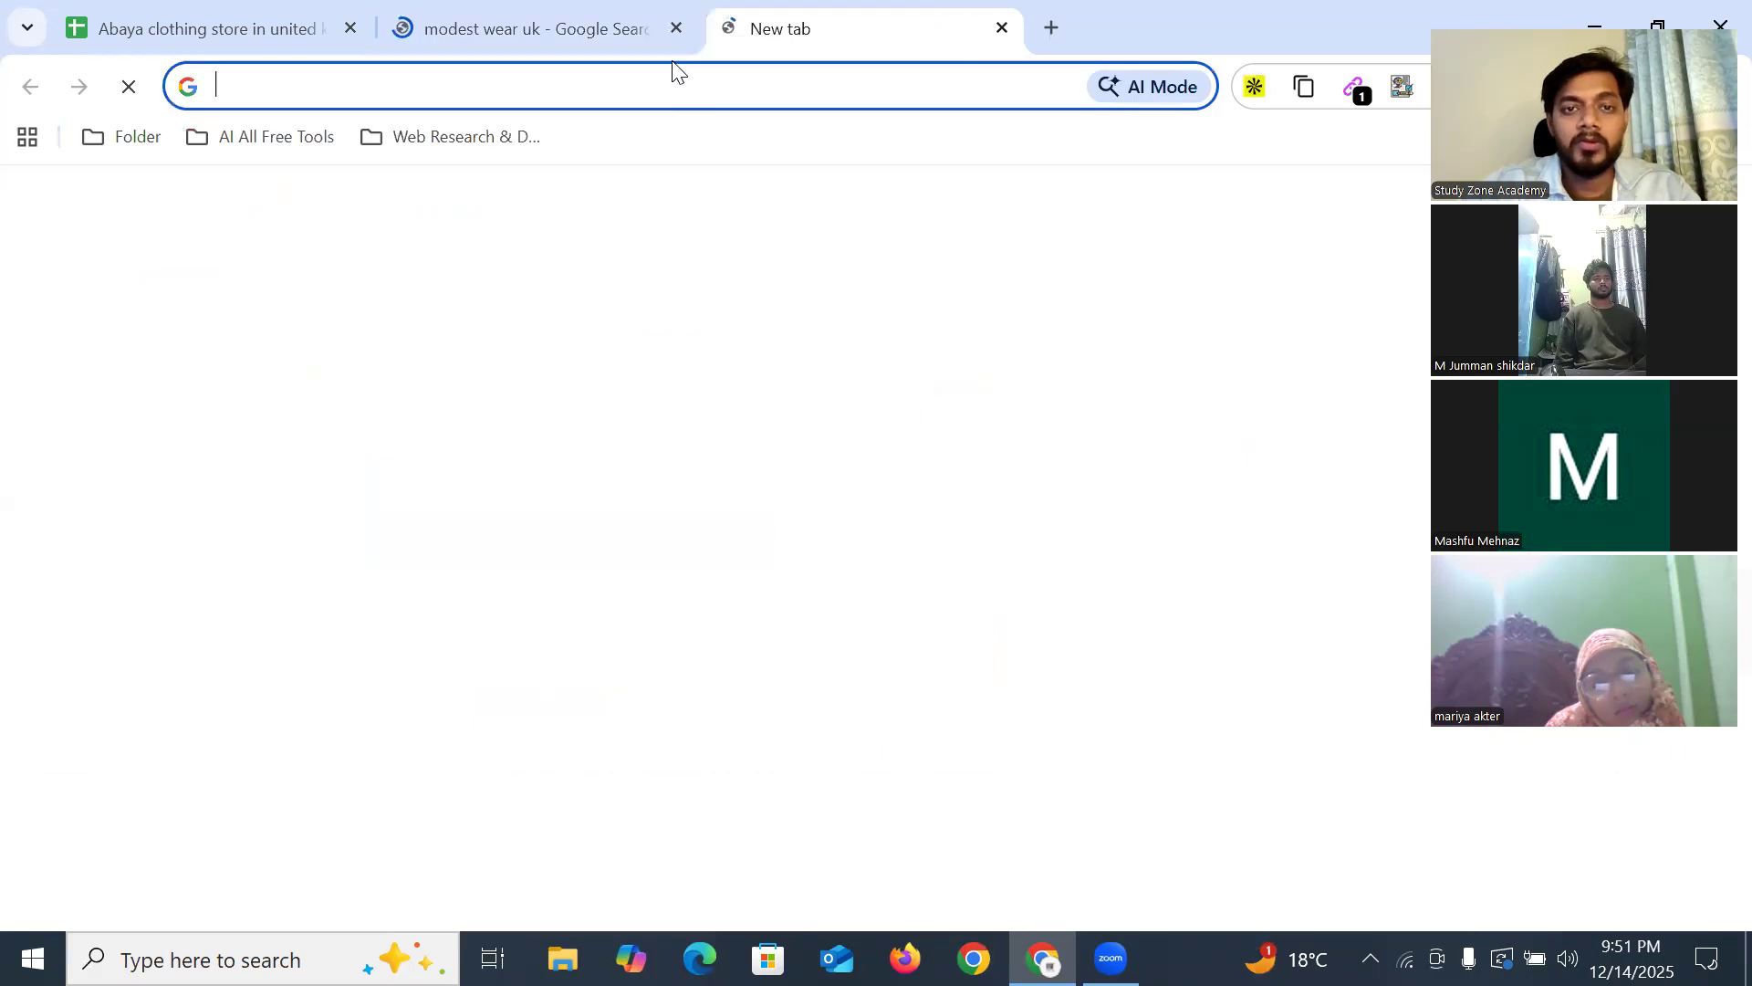
Edit the suggested abaya store query to read 'Abaya clothing store in Lo', replacing 'united kingdom'
{"action": "left_click", "coordinate": [412, 87]}
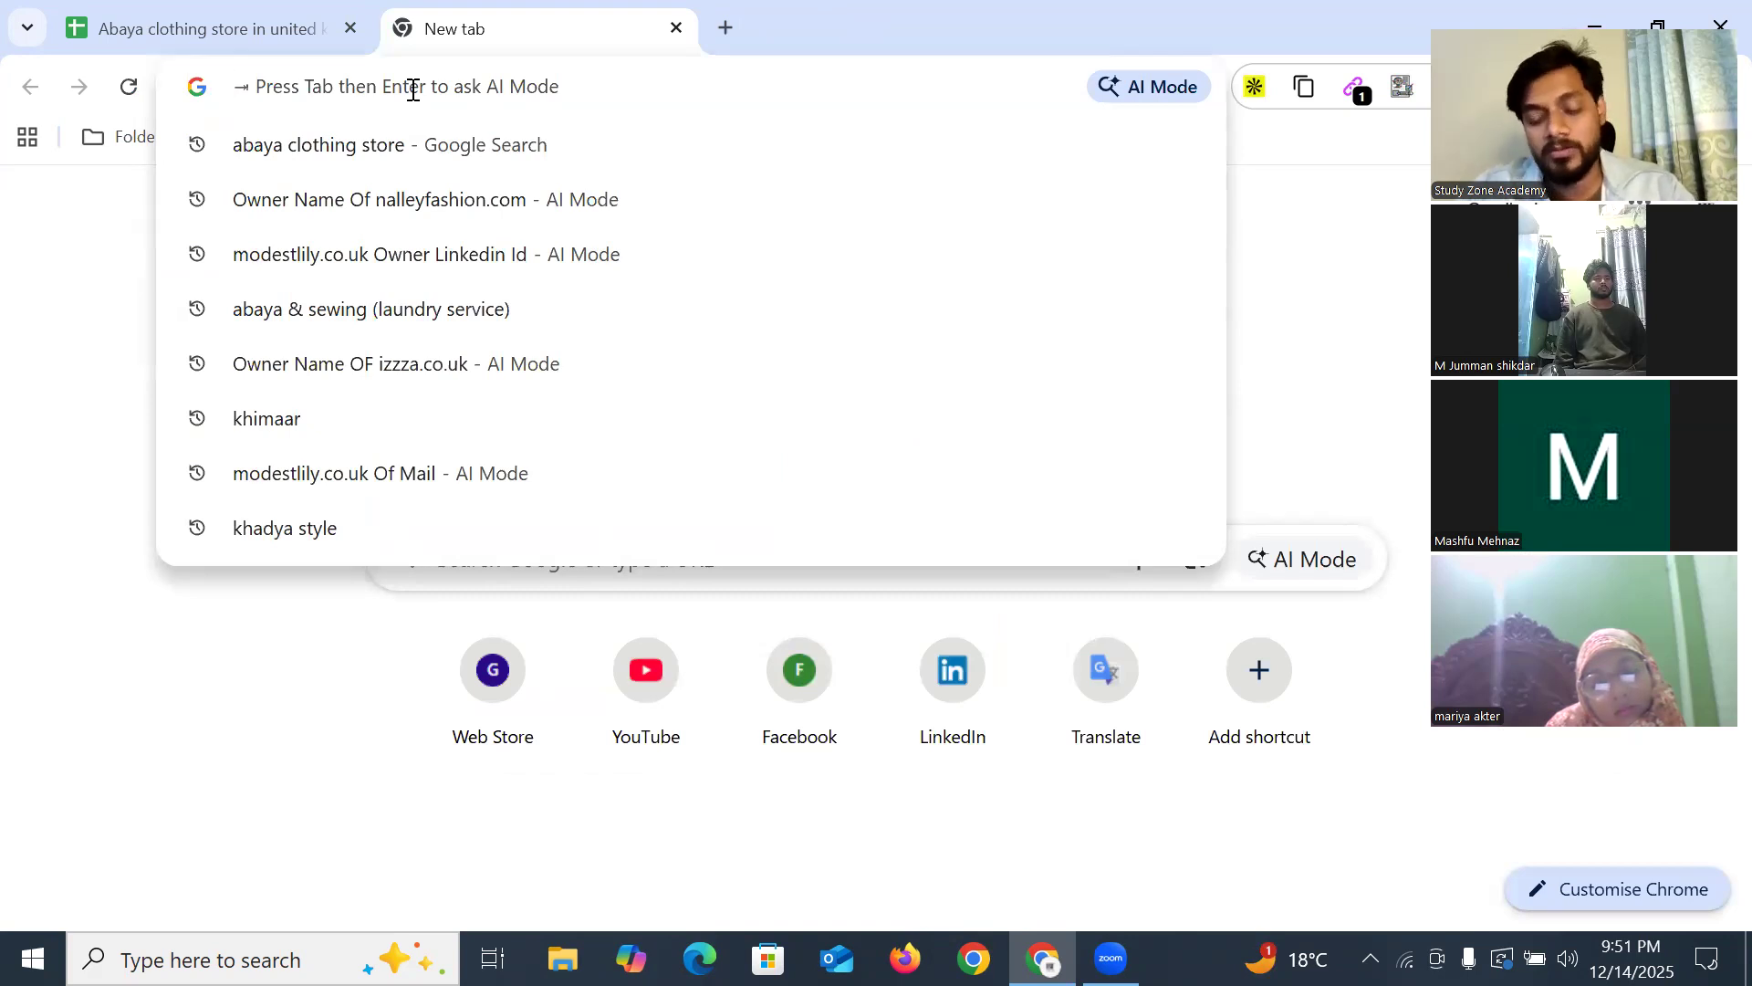
{"action": "type", "text": "Abaya clothing store in united kingdom"}
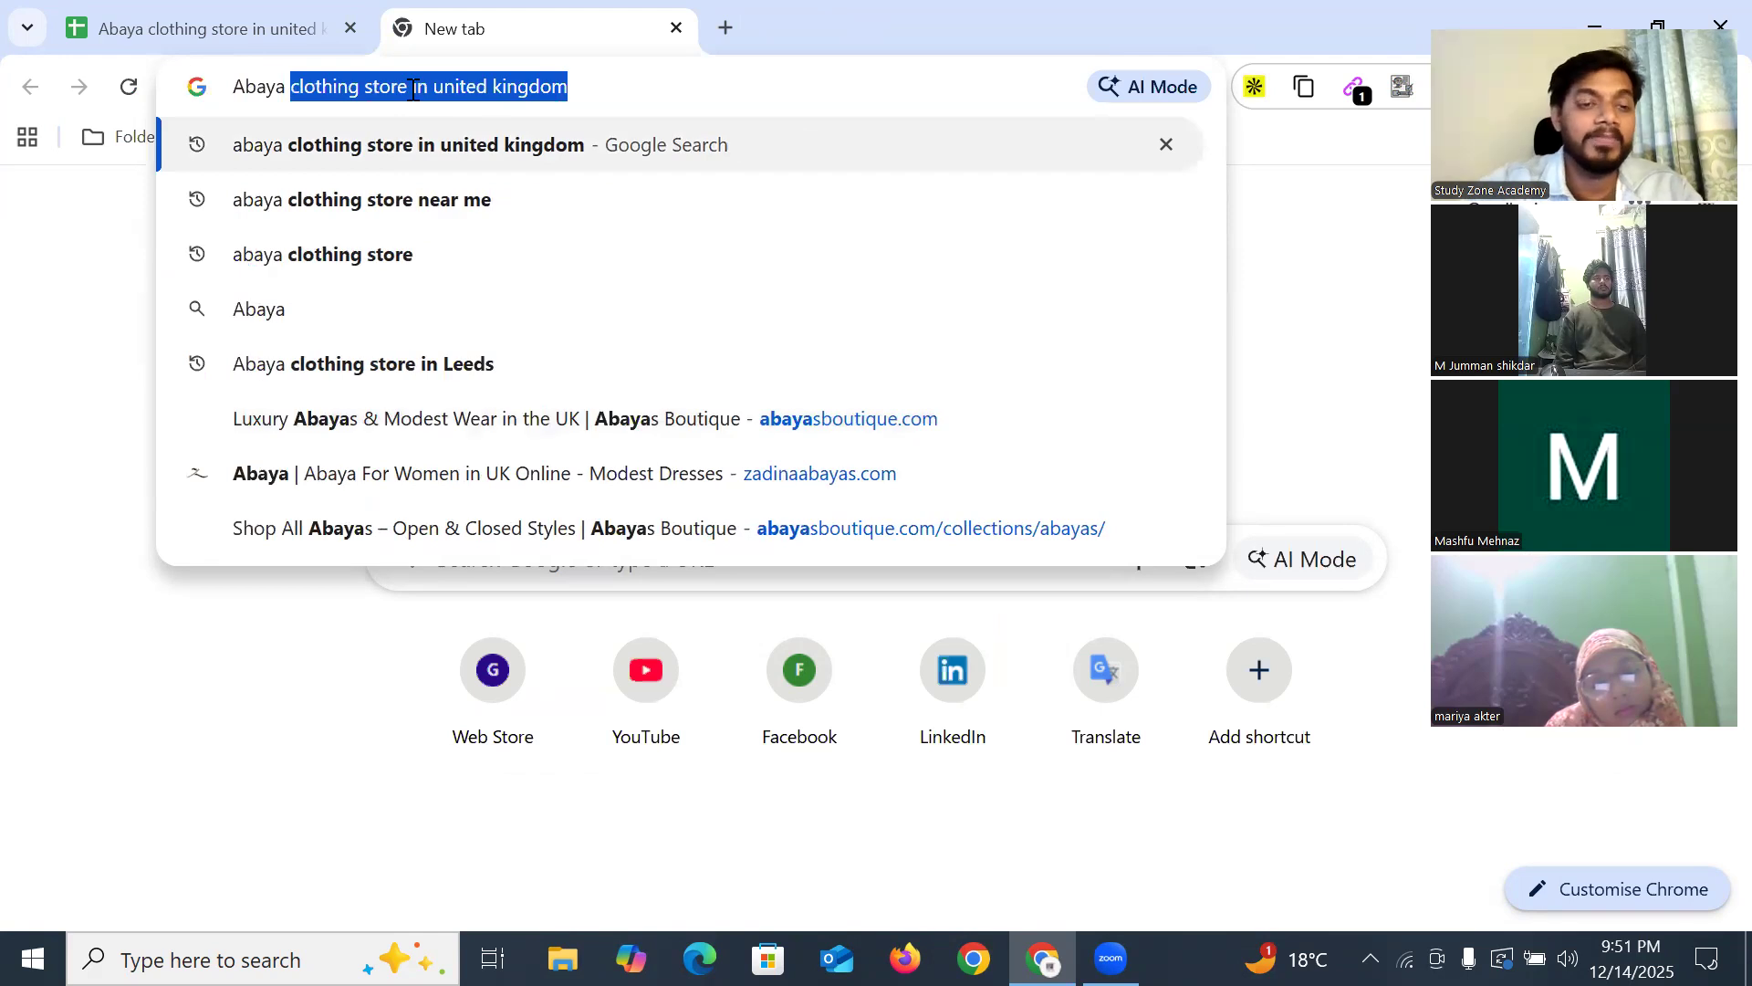
{"action": "left_click", "coordinate": [479, 99]}
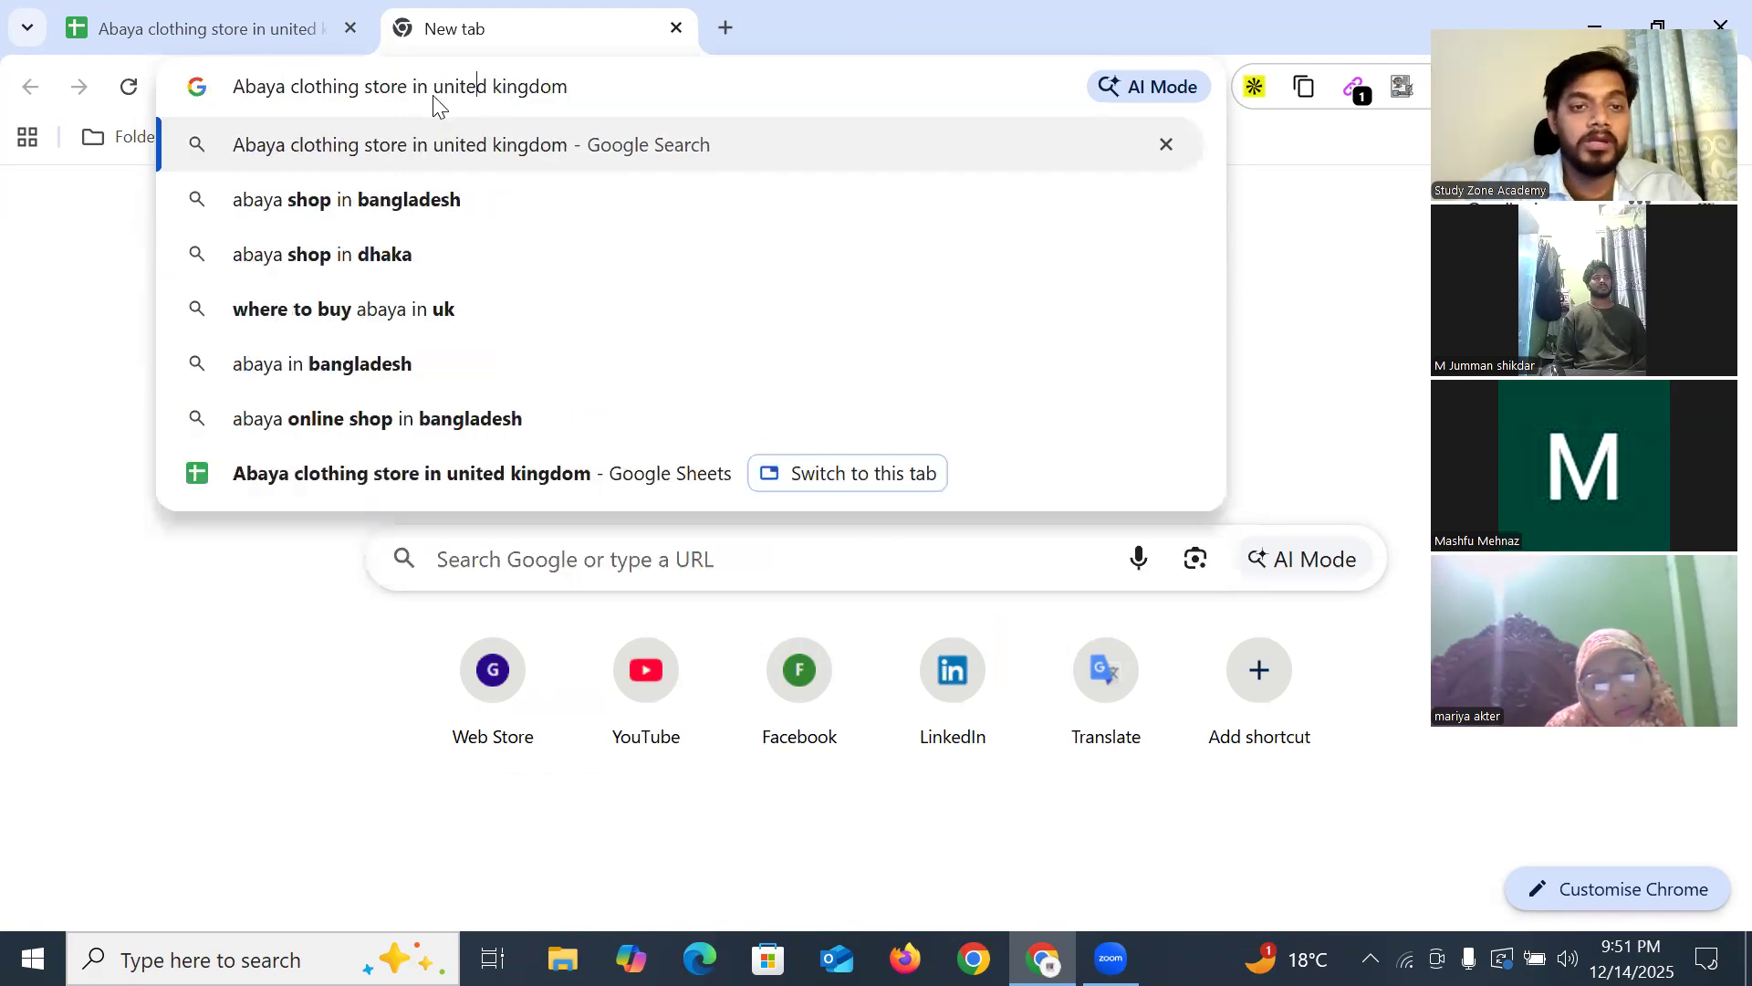
{"action": "left_click_drag", "start_coordinate": [435, 86], "coordinate": [676, 84]}
{"action": "type", "text": "Lom"}
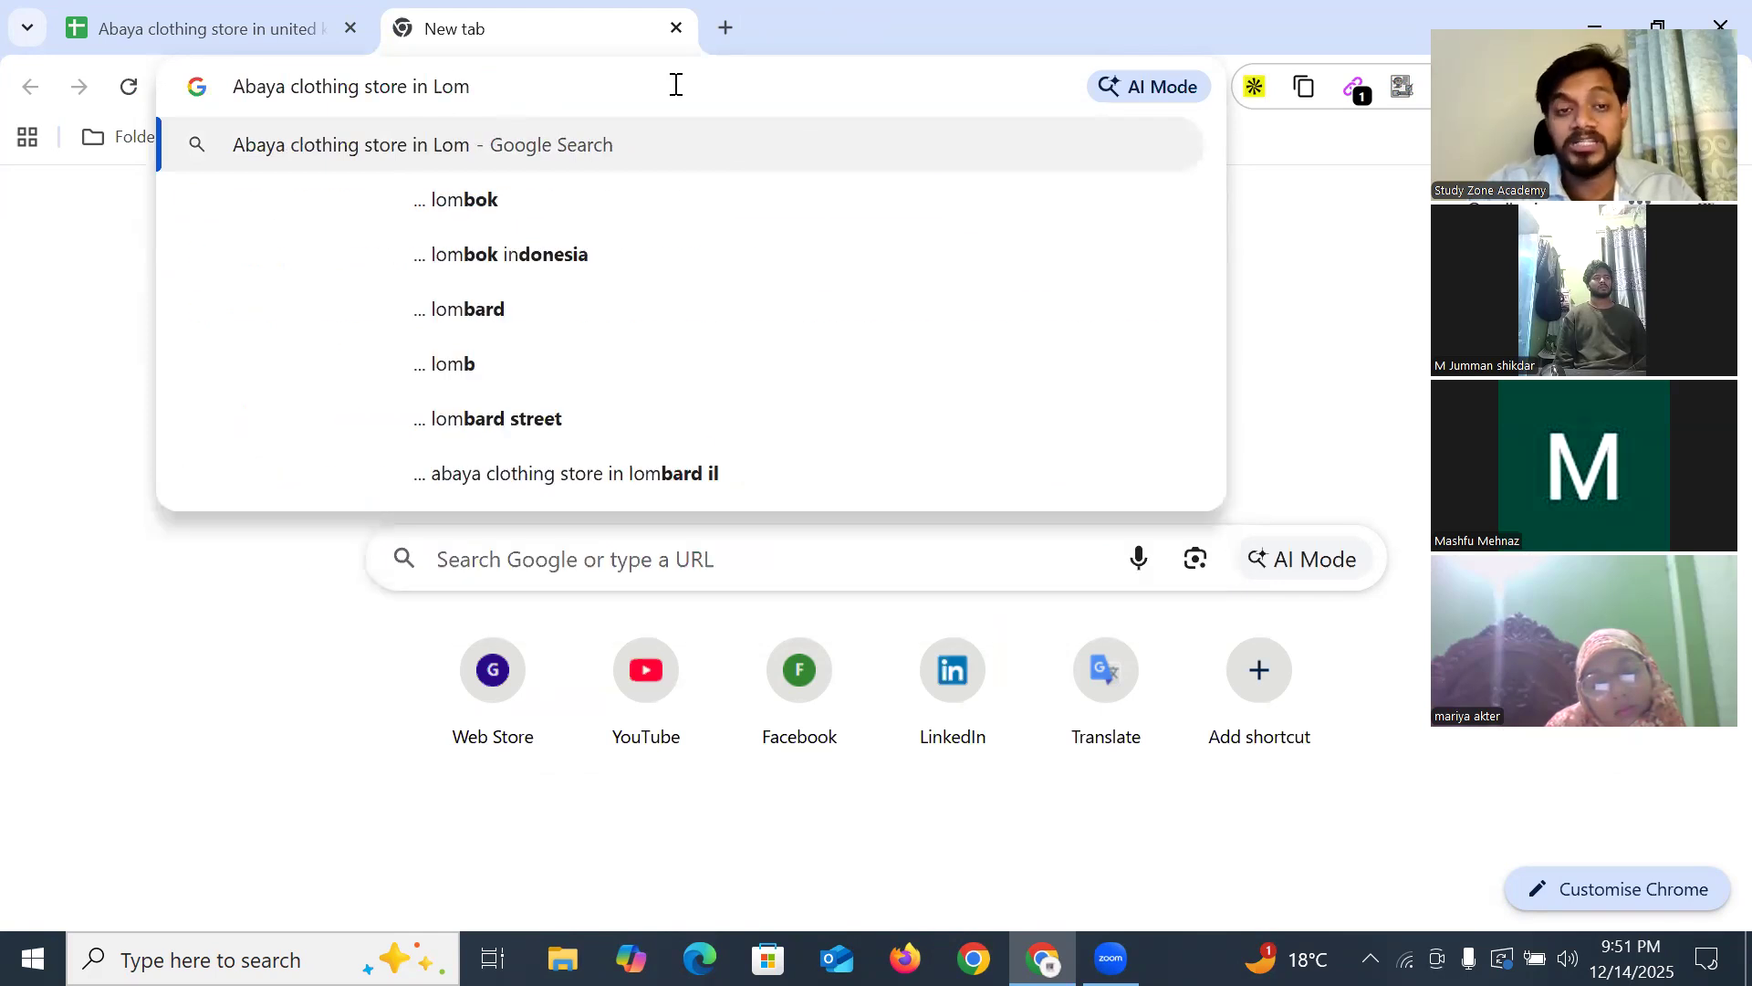
{"action": "key", "text": "BackSpace"}
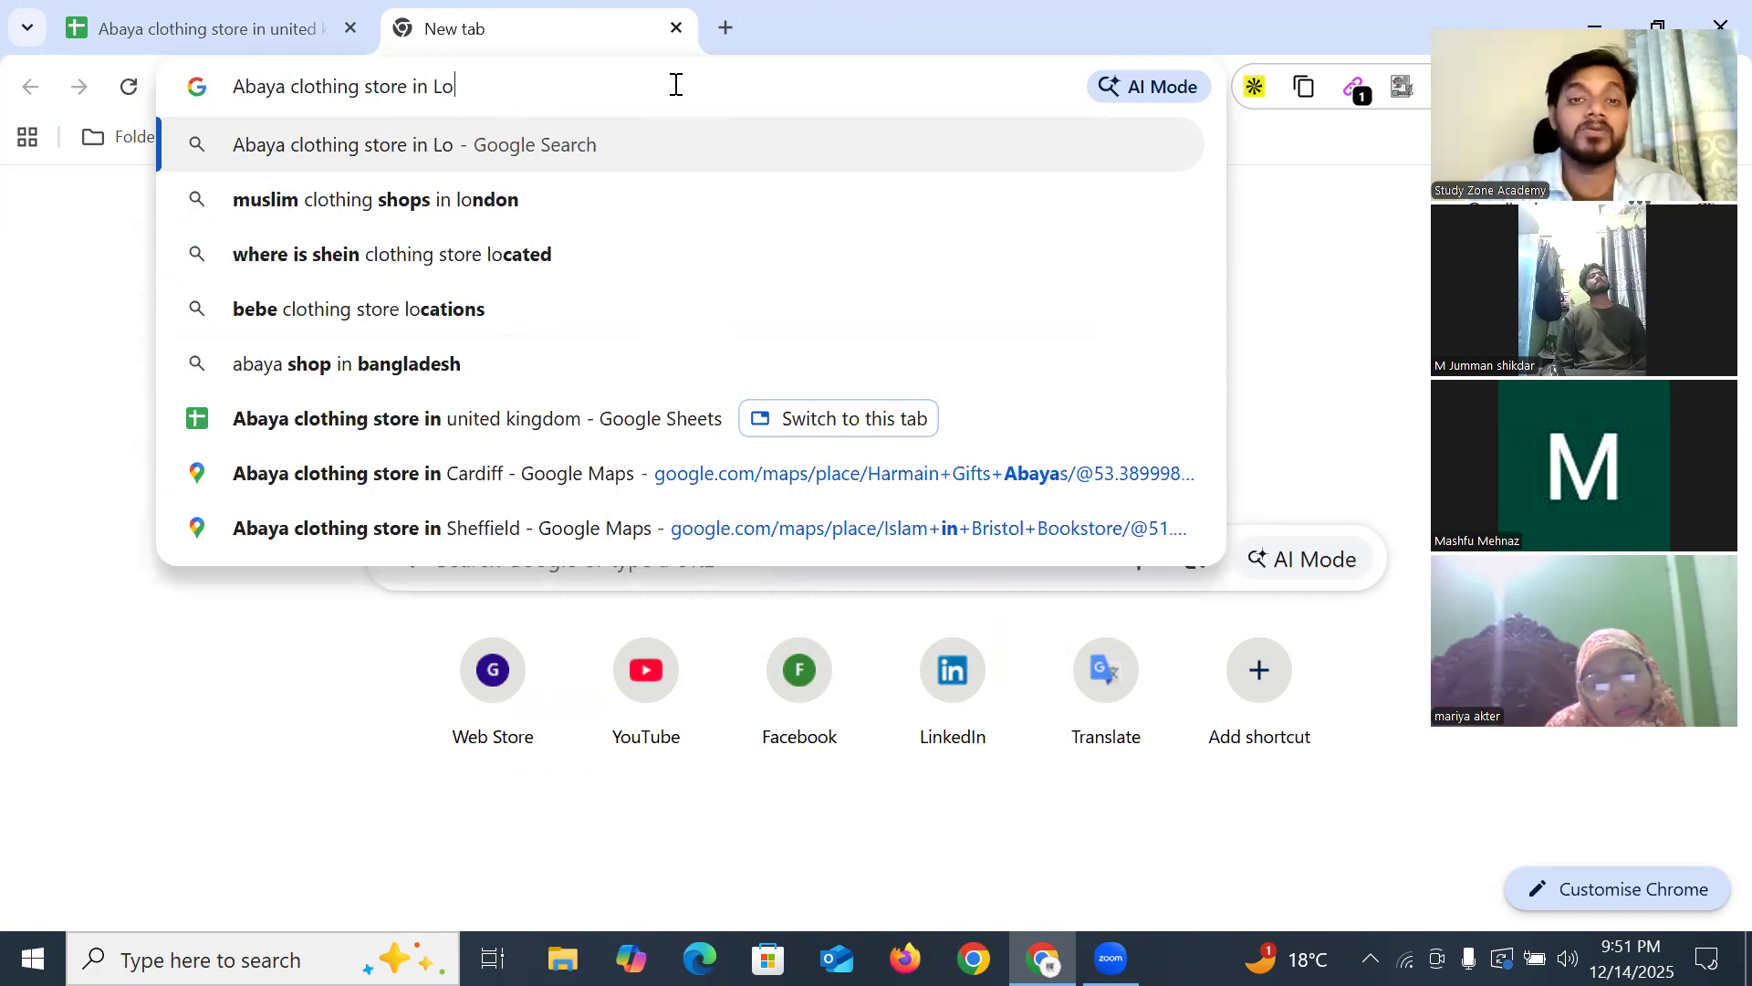
{"action": "left_click", "coordinate": [736, 20]}
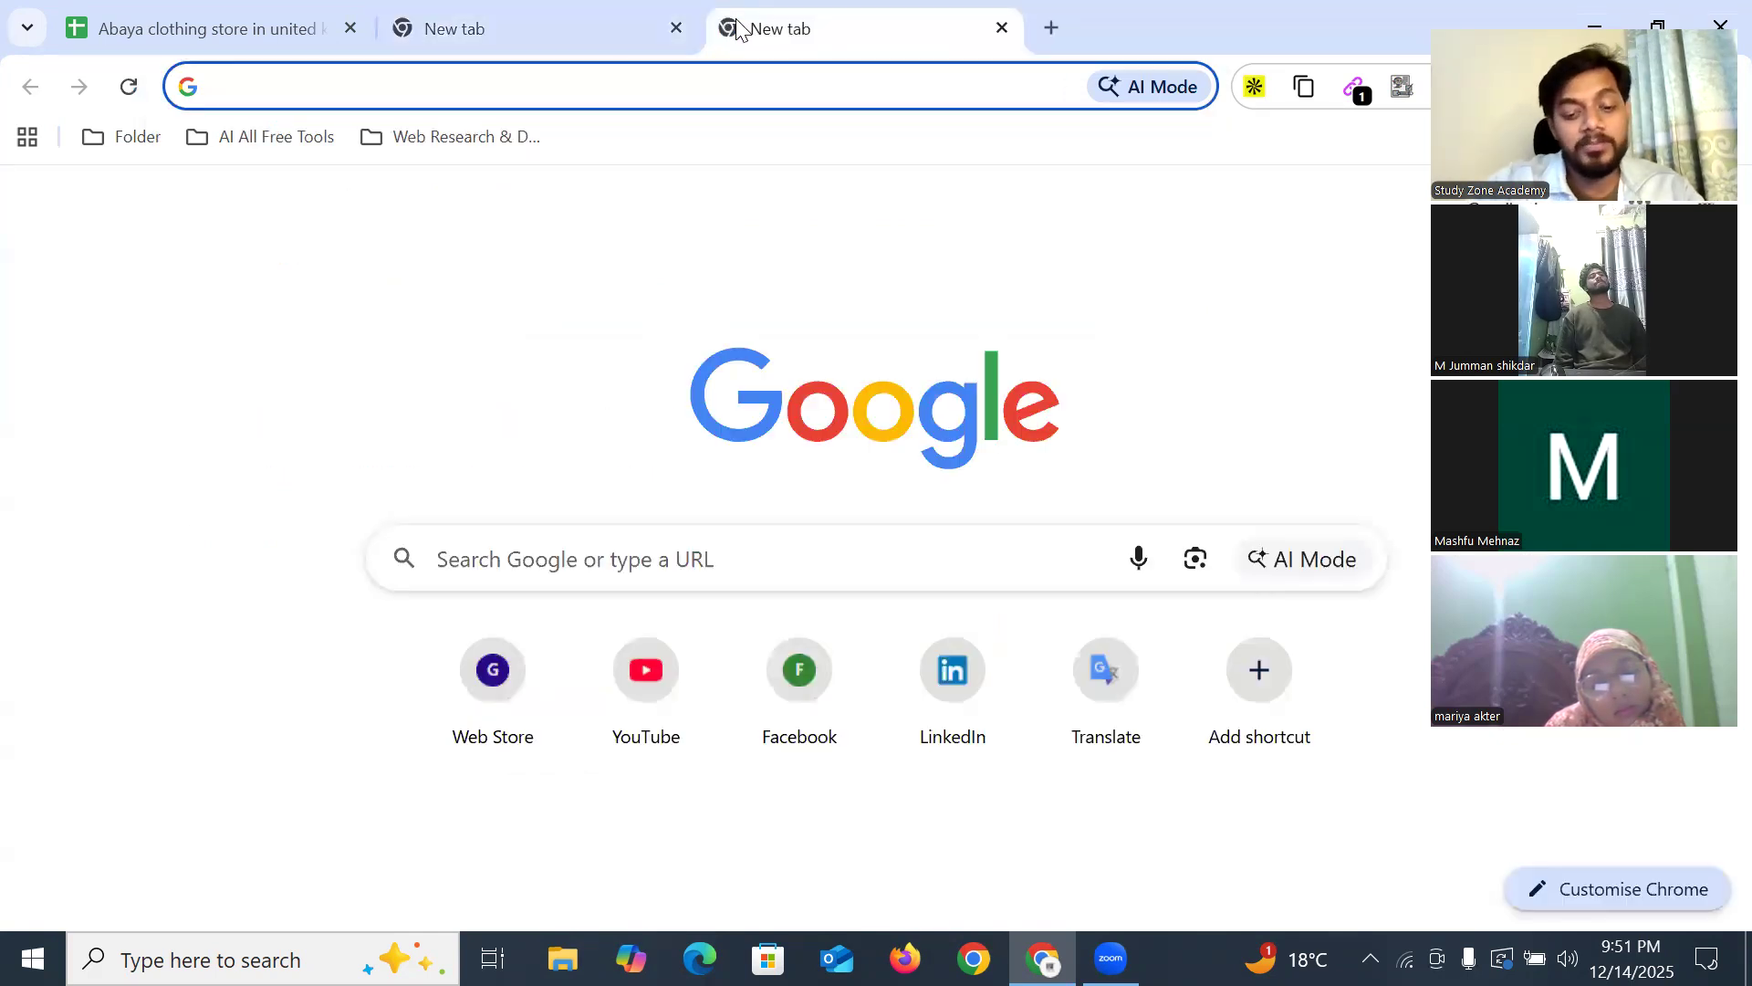
Search 'Top city in uk' and scan the results listing London, Manchester and Birmingham
{"action": "type", "text": "Top "}
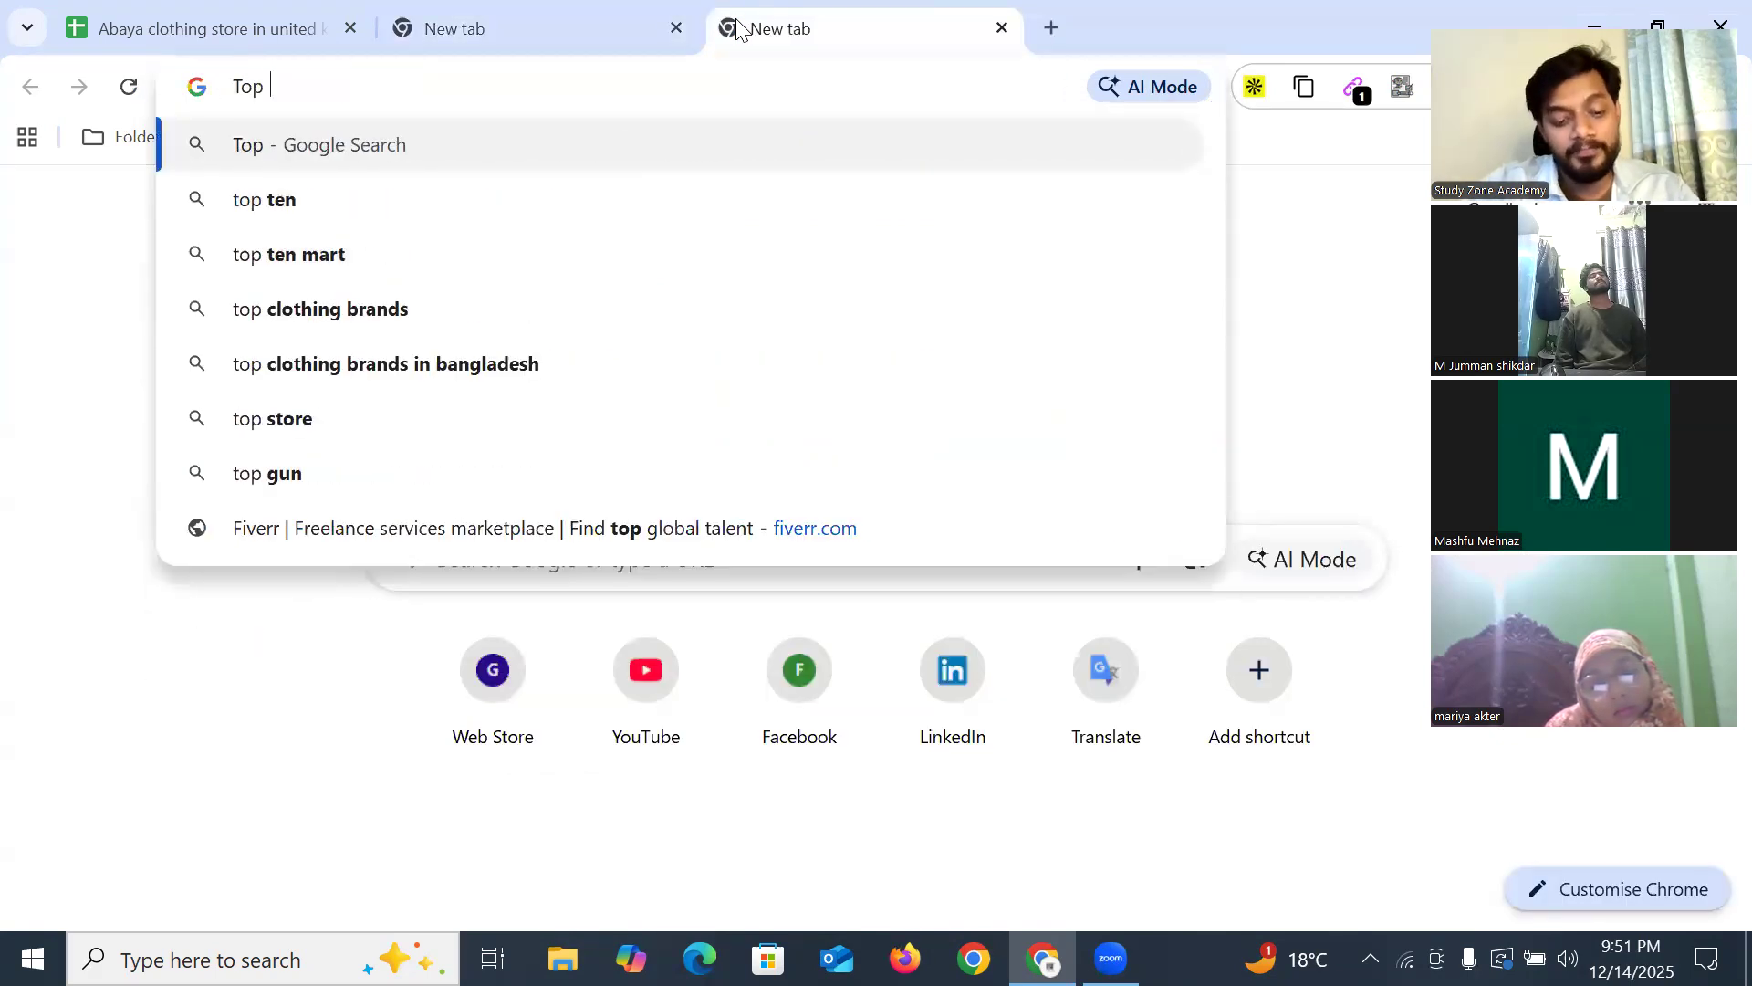
{"action": "type", "text": "city "}
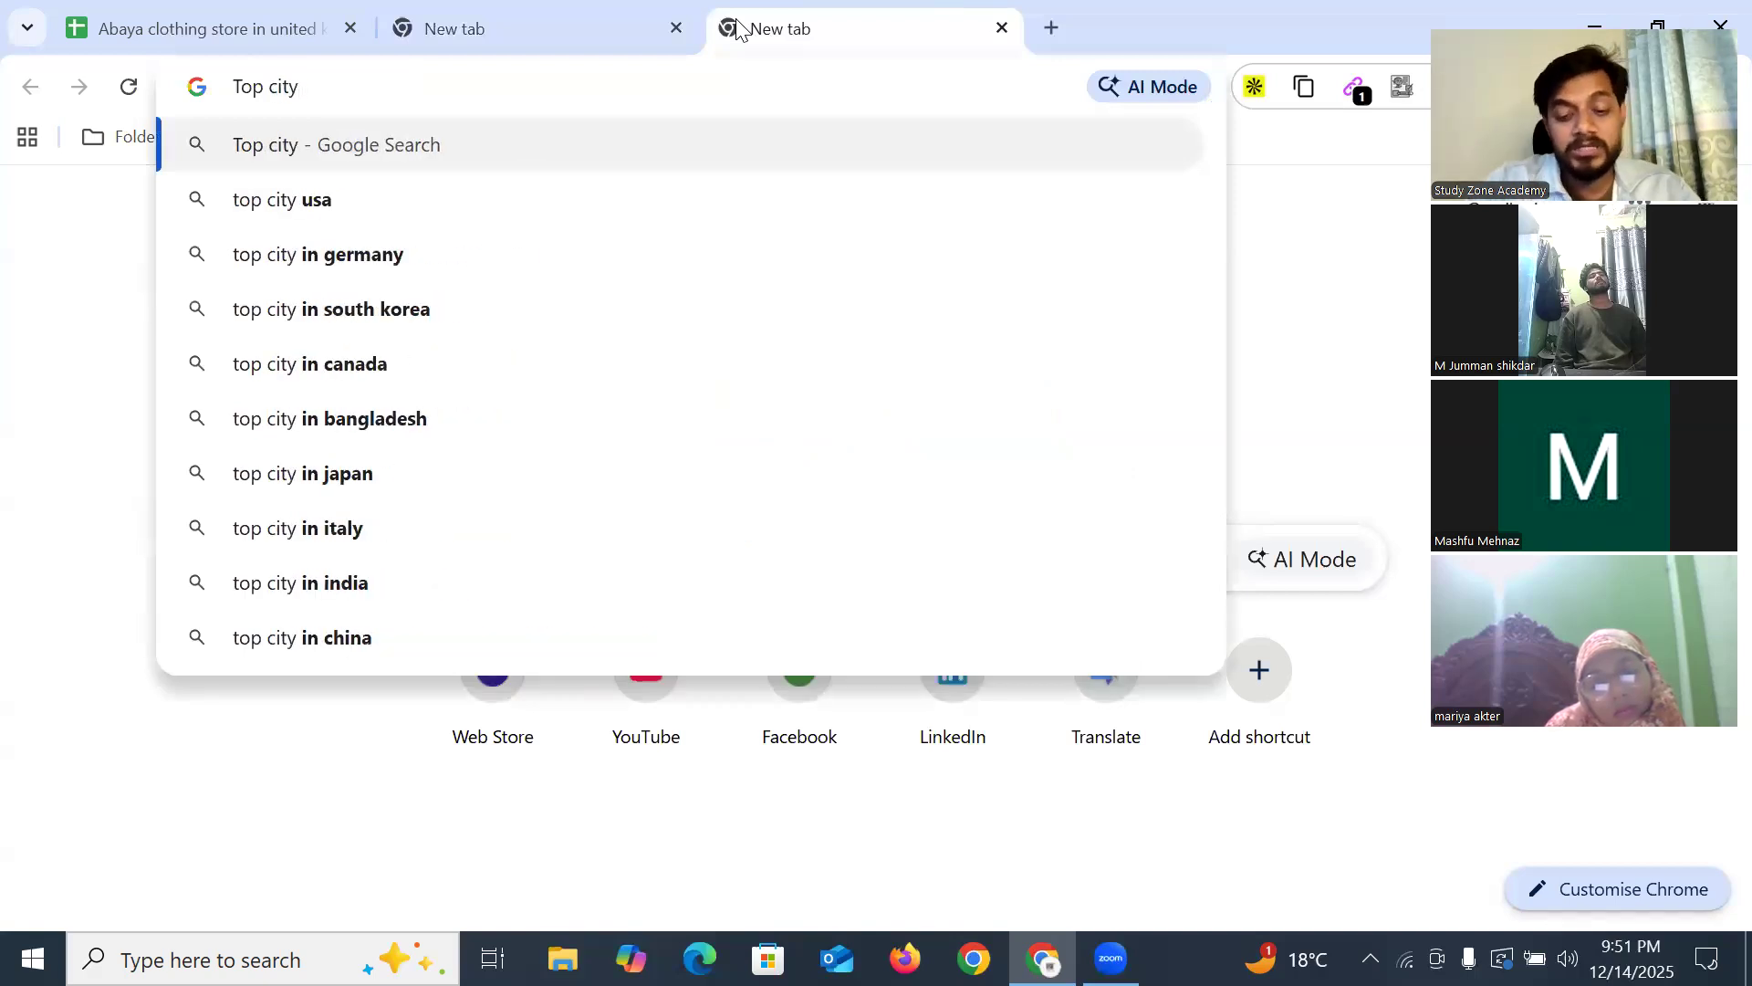
{"action": "type", "text": "in uk"}
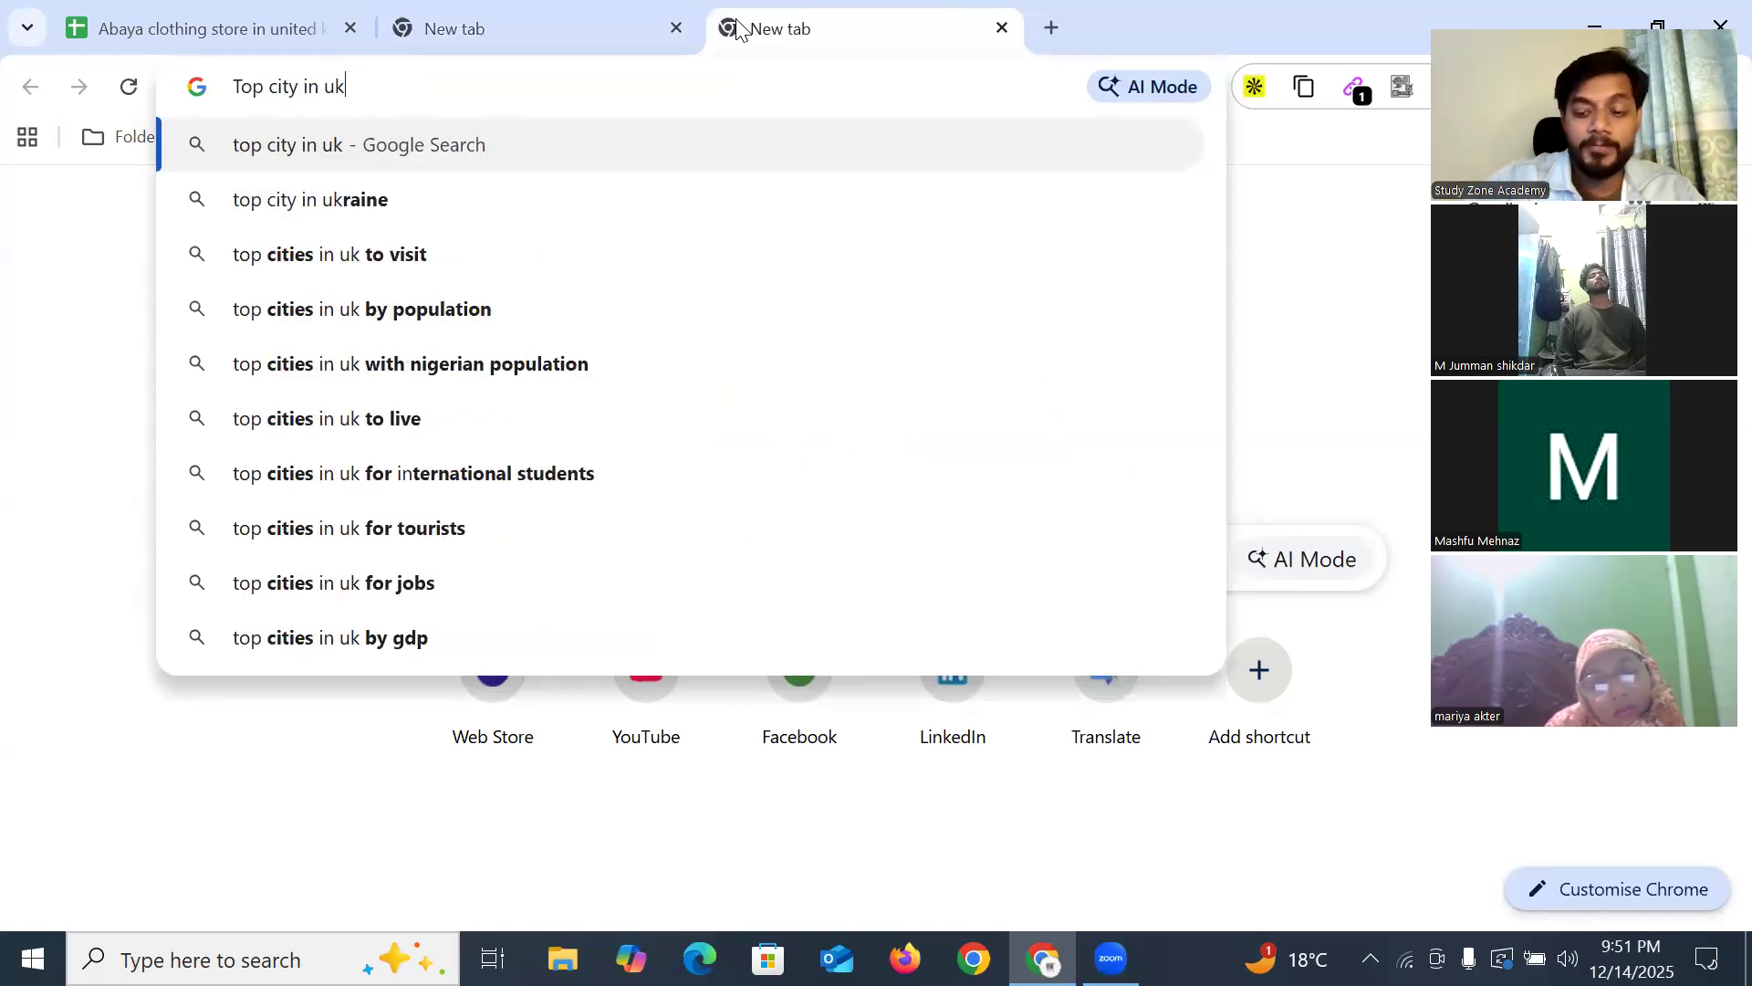
{"action": "key", "text": "Return"}
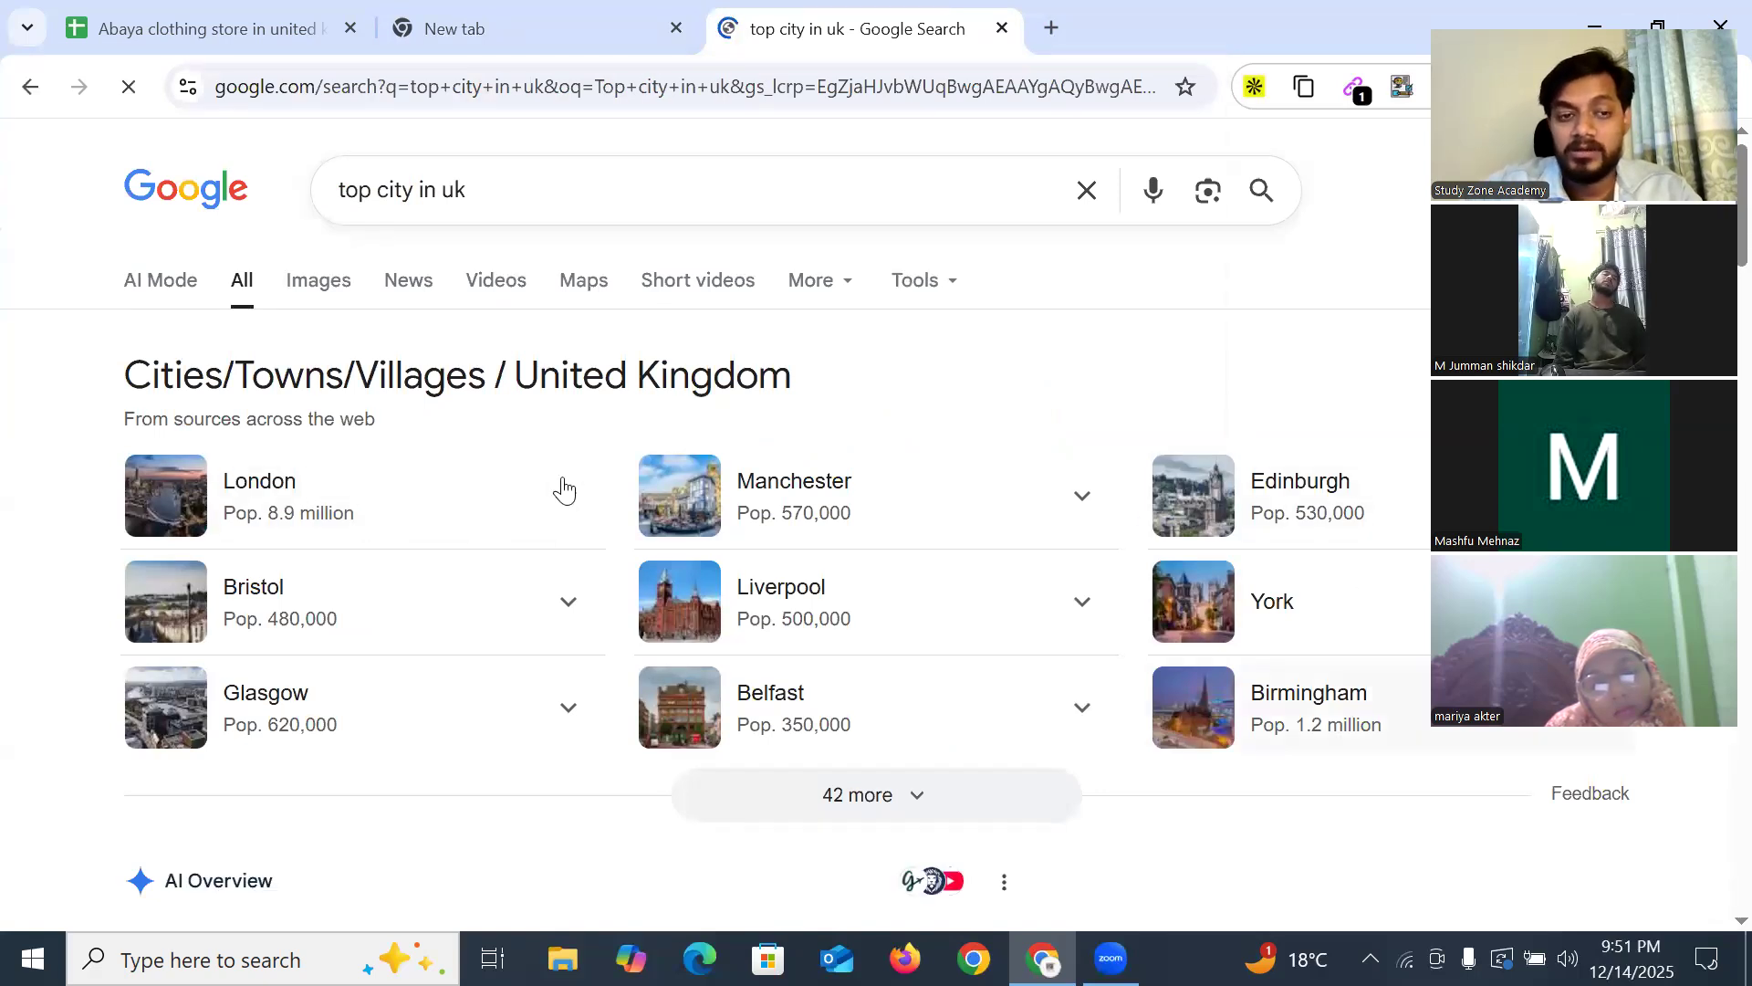
{"action": "scroll", "coordinate": [332, 509], "scroll_direction": "down", "scroll_amount": 2}
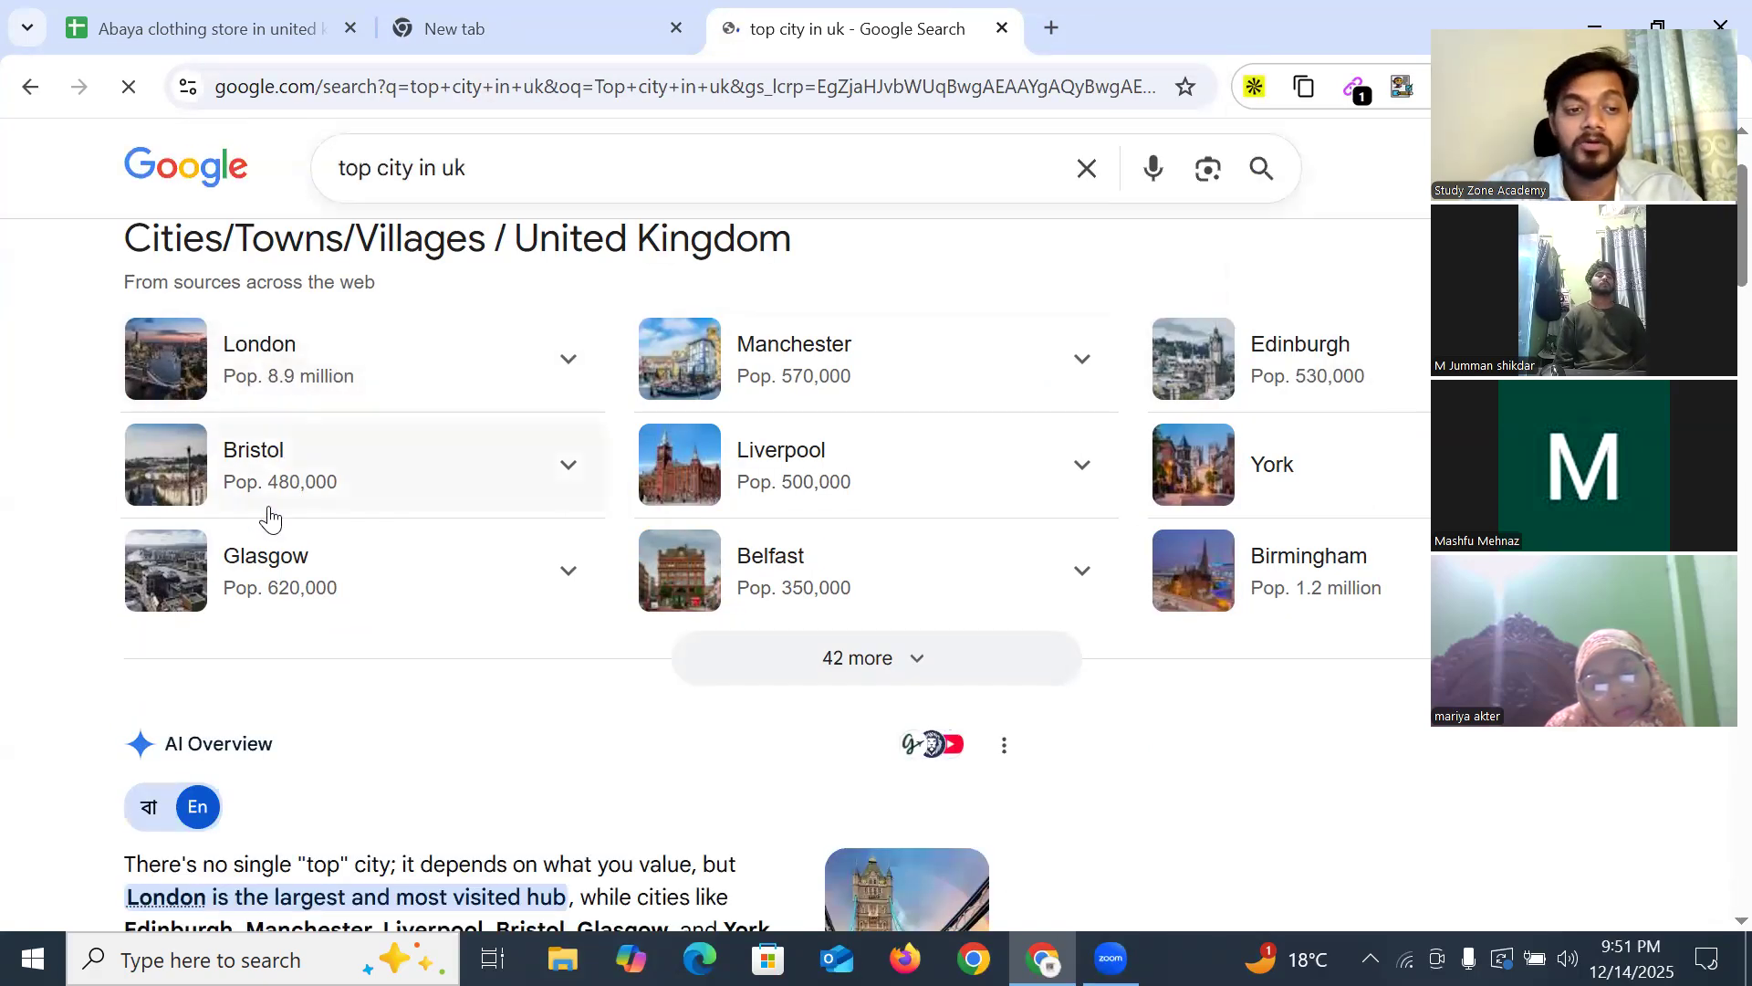
{"action": "left_click", "coordinate": [539, 41]}
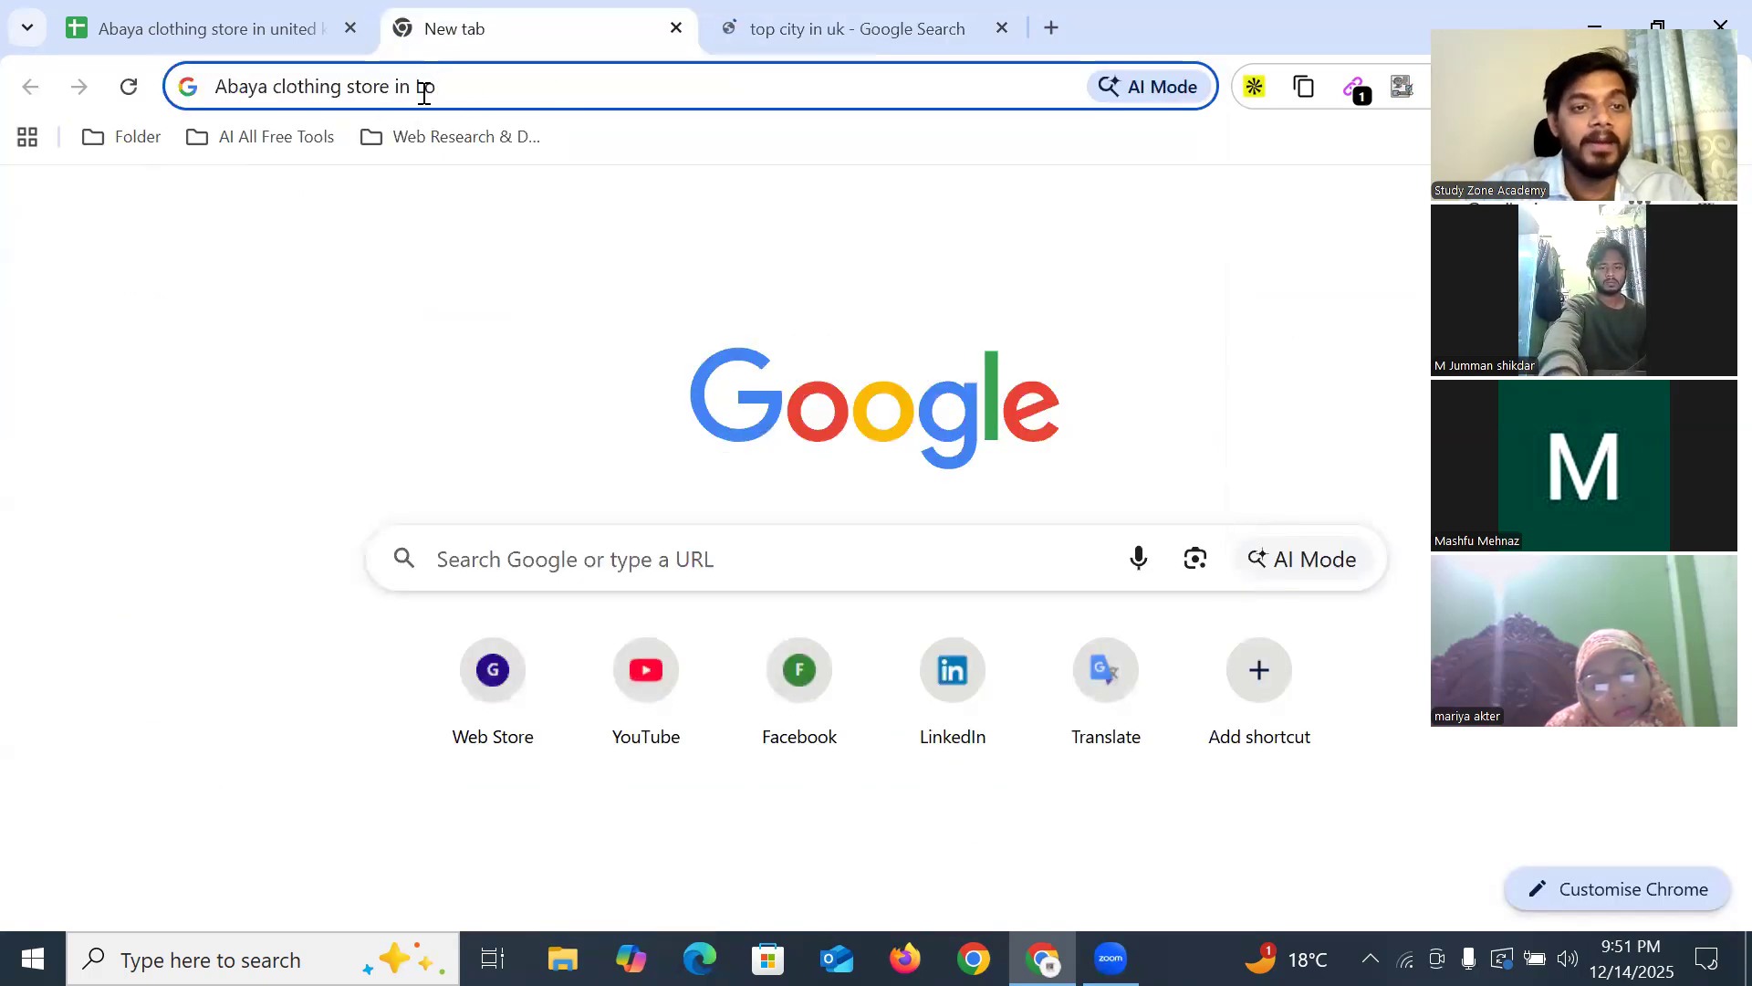
Search 'Abaya clothing store in London' and view the results in Maps
{"action": "type", "text": "ndon"}
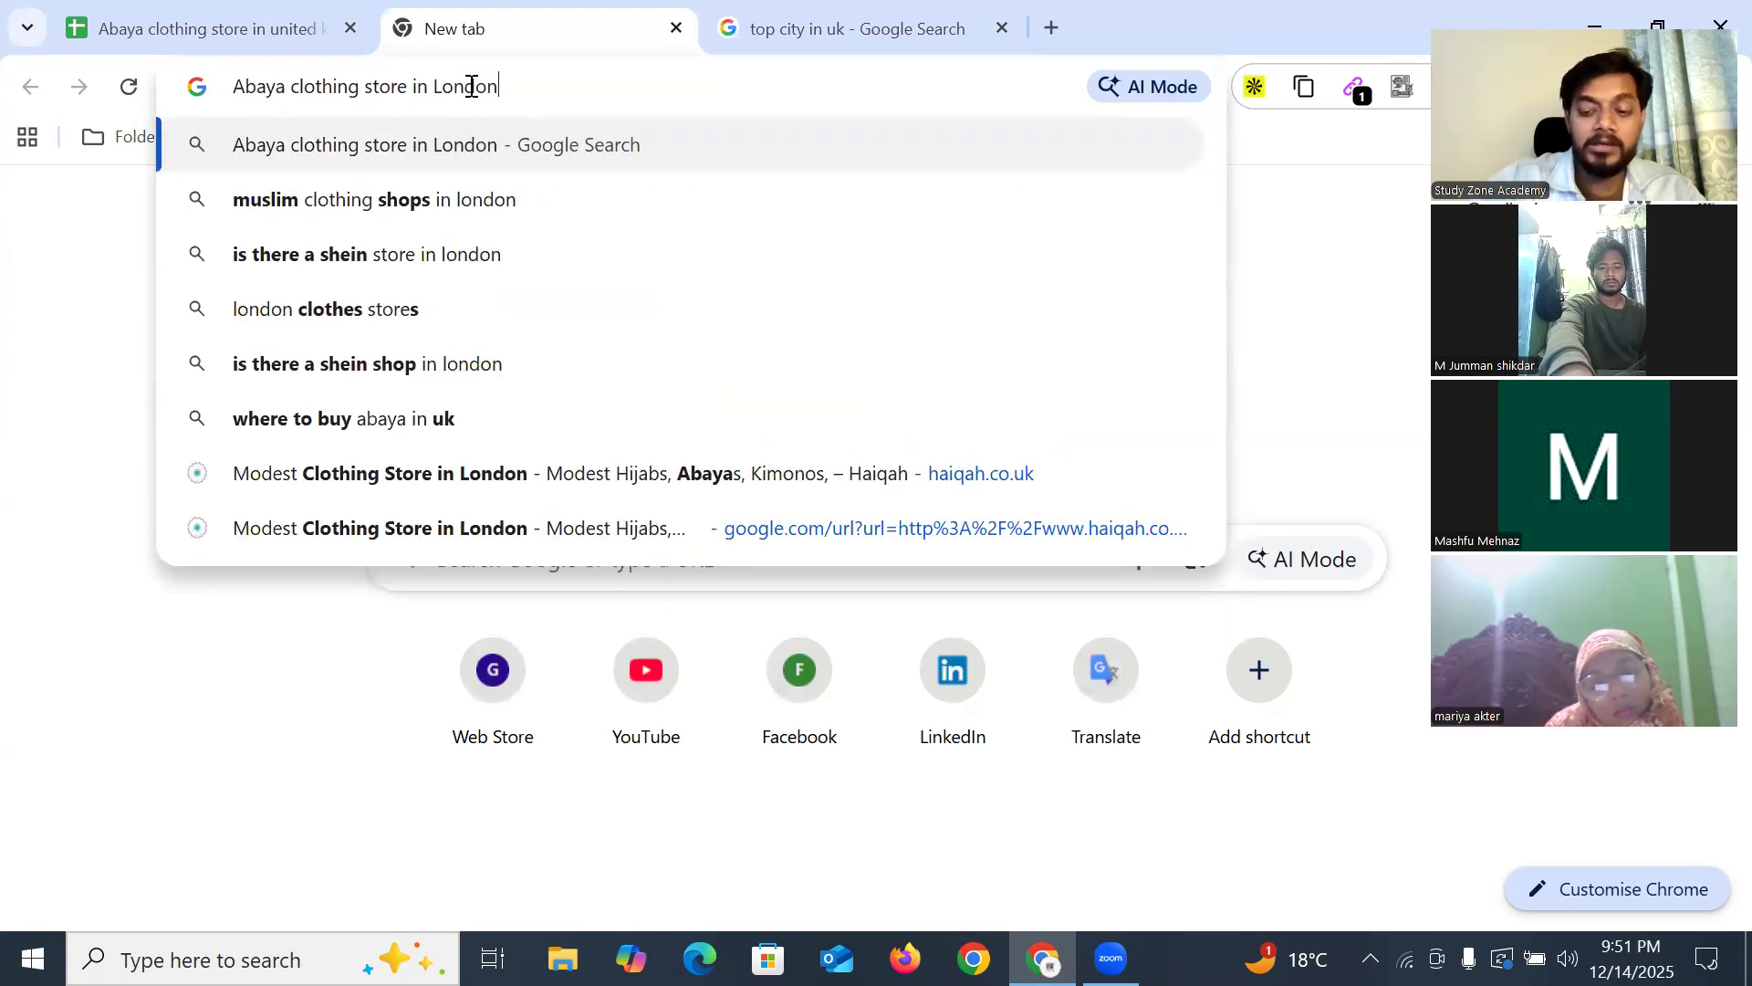
{"action": "key", "text": "Return"}
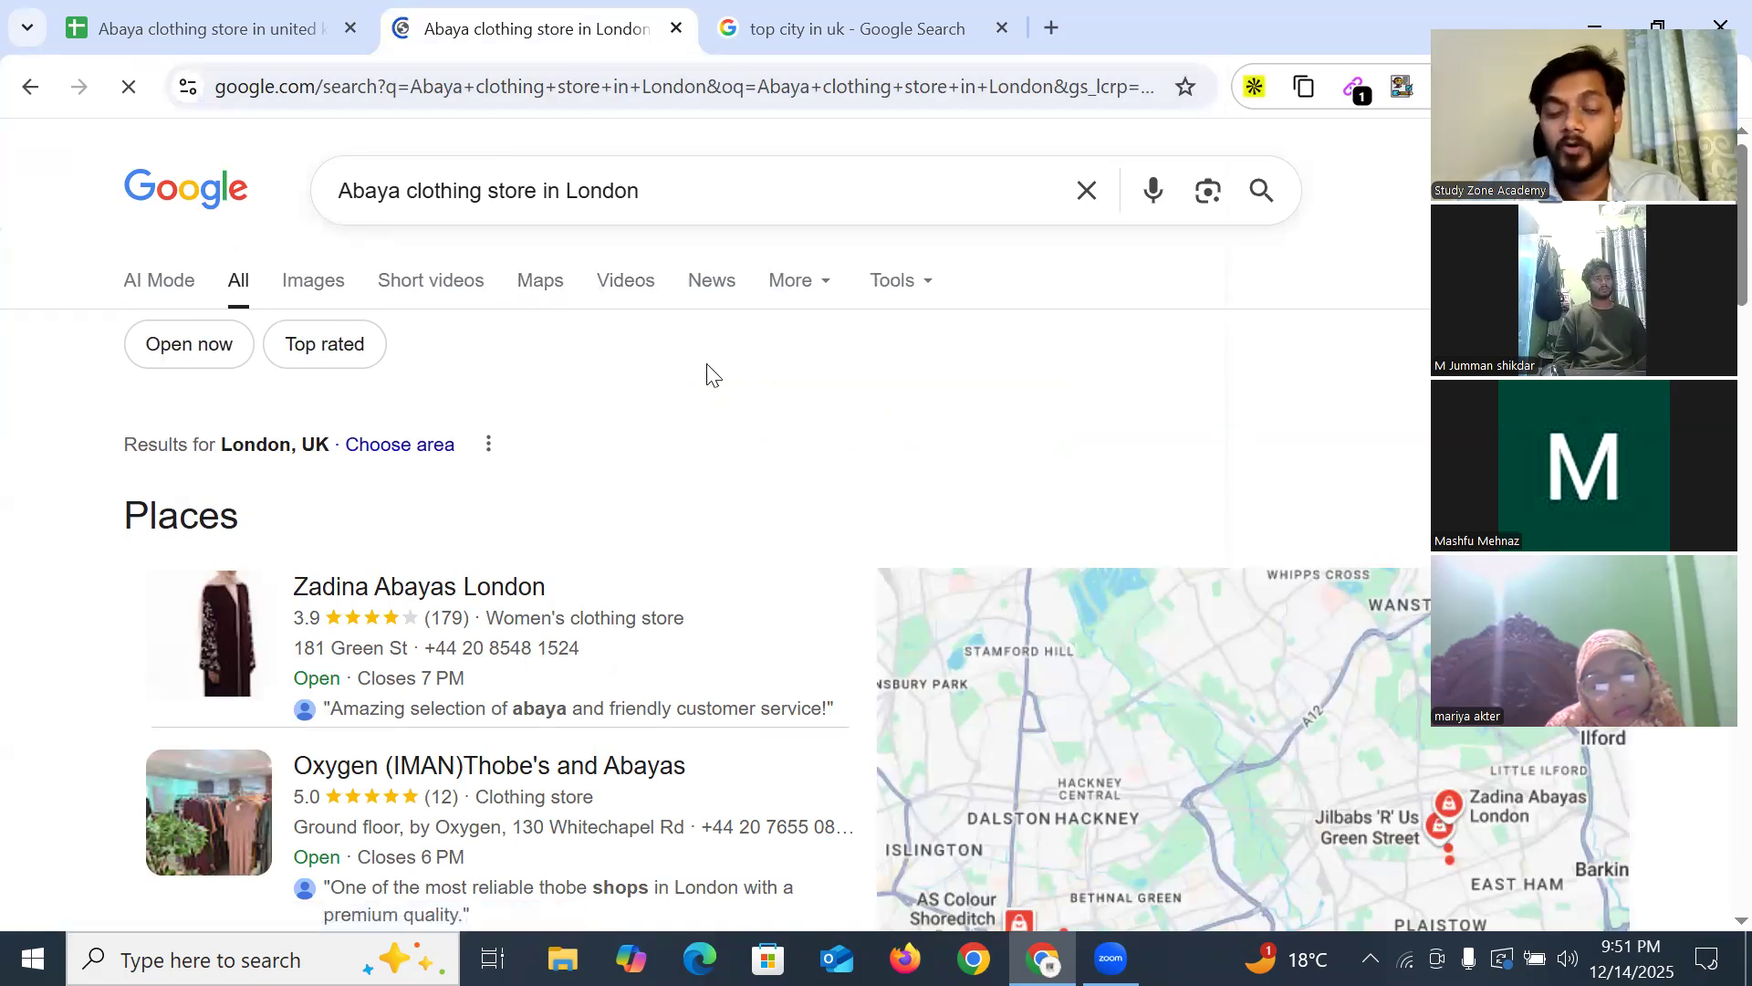
{"action": "left_click", "coordinate": [538, 291]}
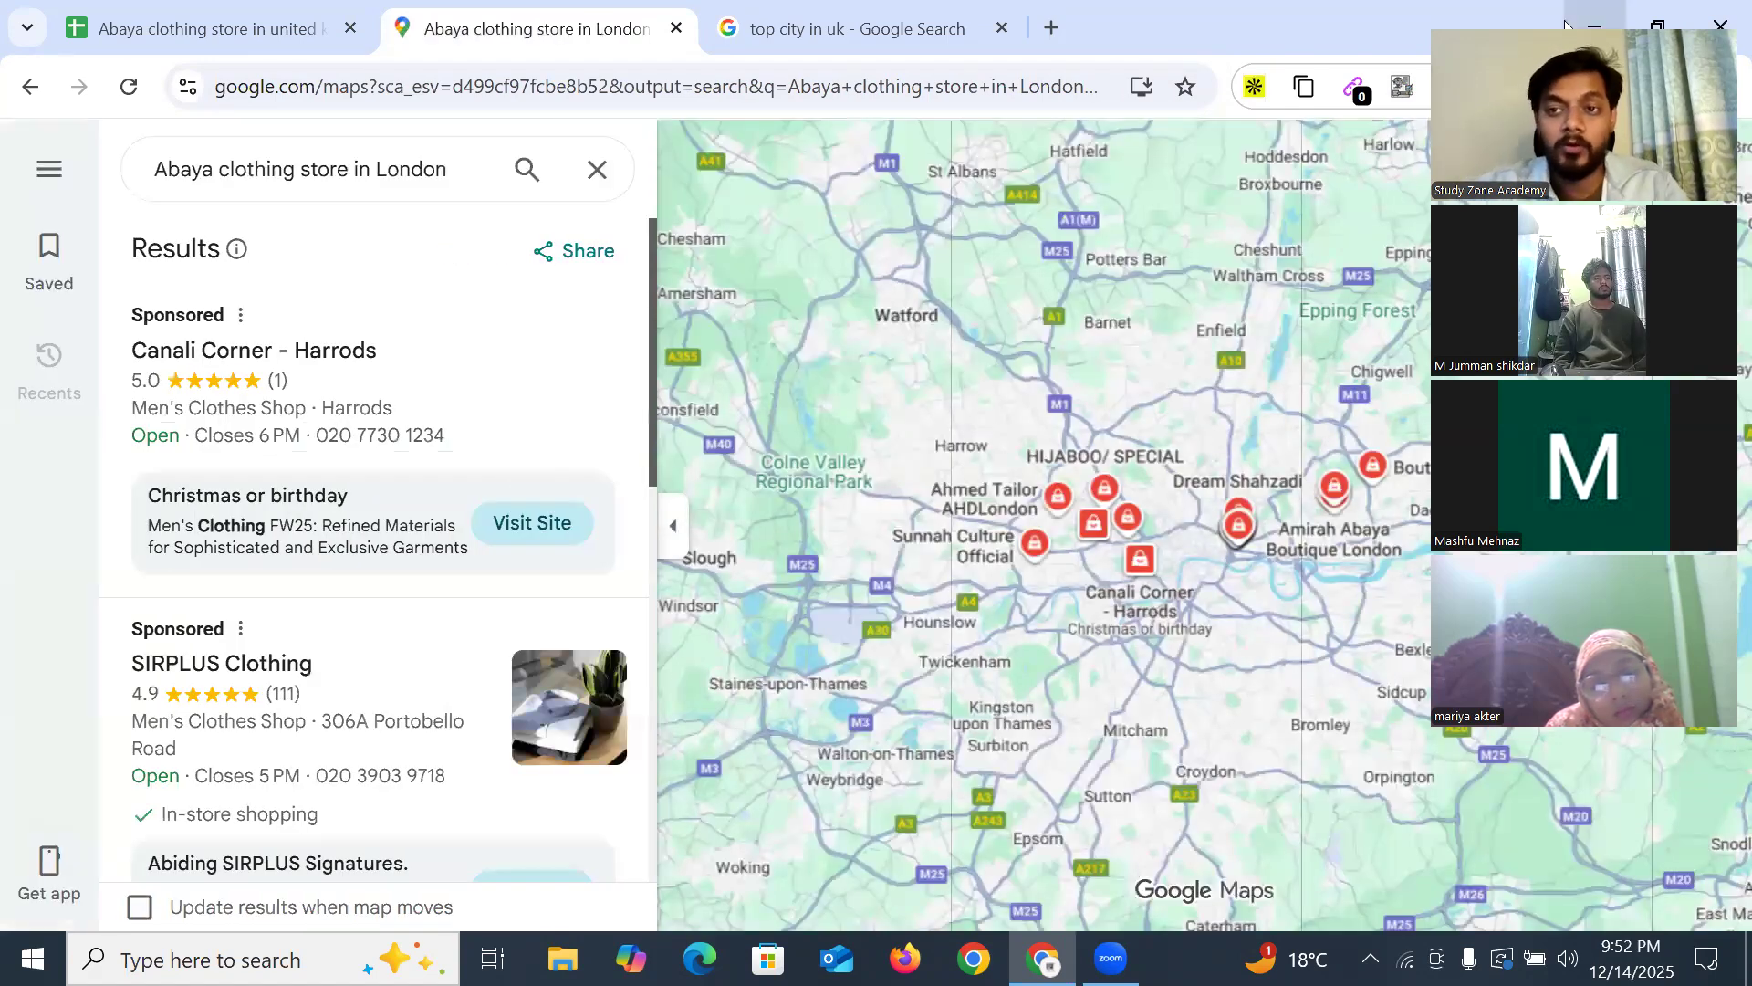
Open the Zadina Abayas London listing on Maps and launch its website zadinaabayas.com
{"action": "left_click", "coordinate": [1565, 21]}
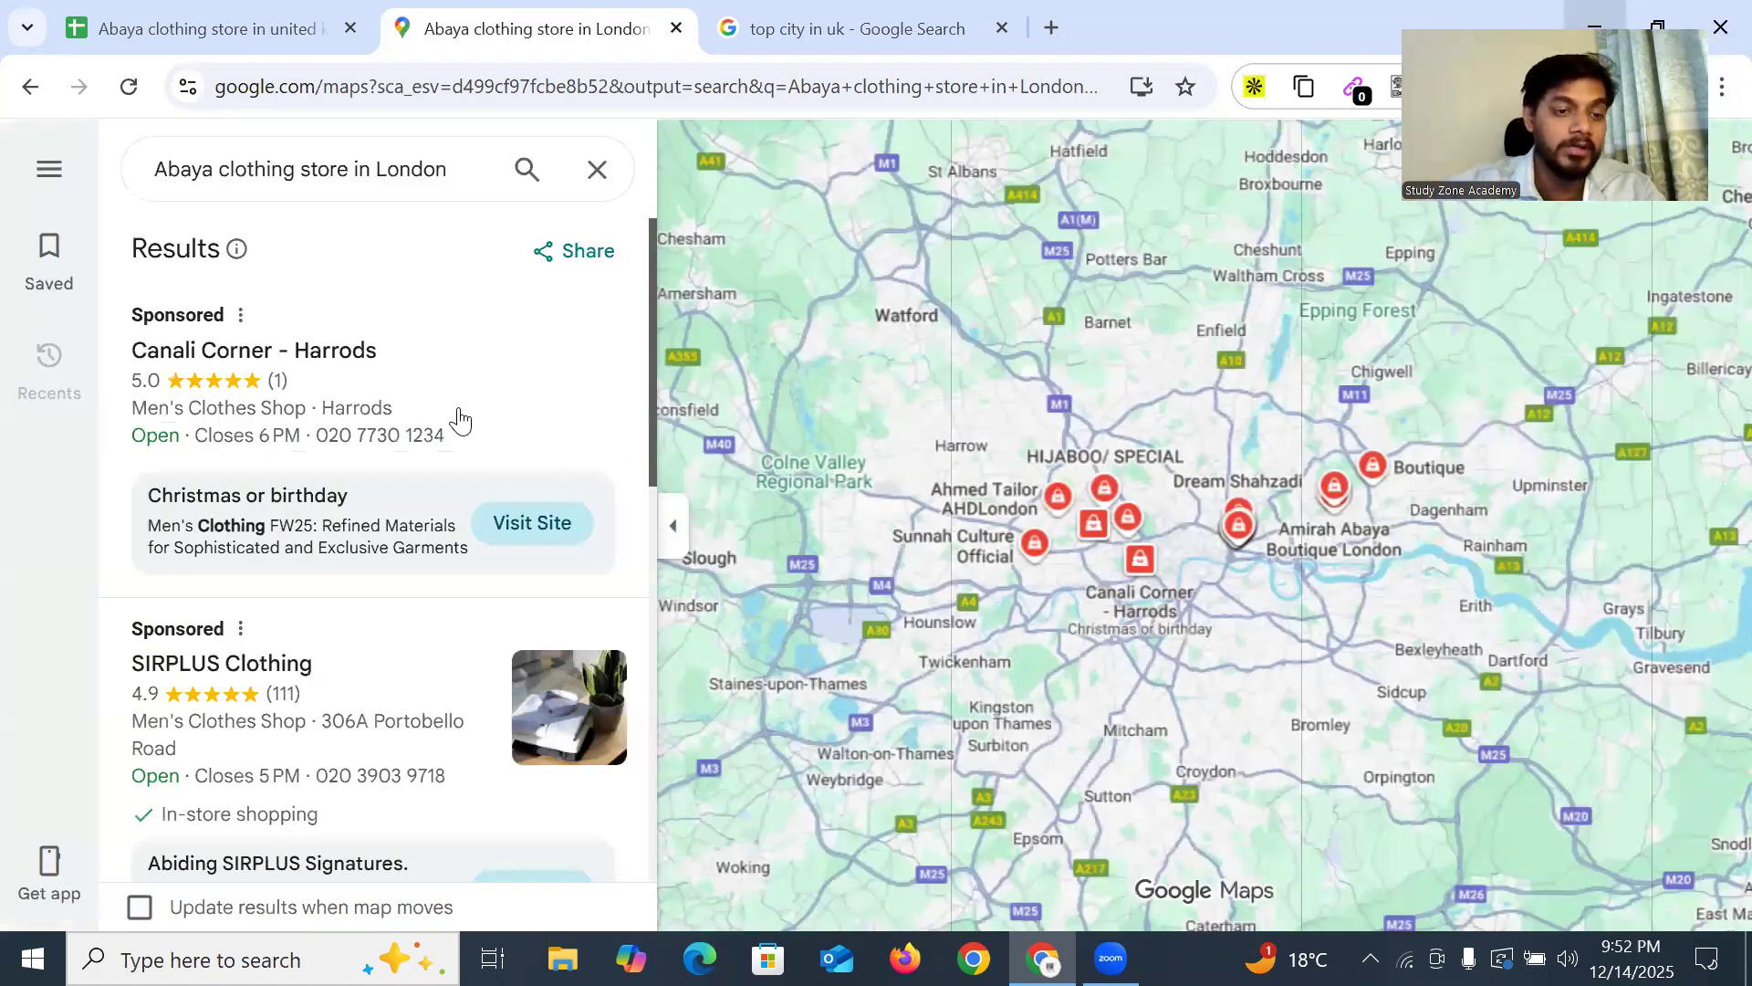
{"action": "scroll", "coordinate": [453, 418], "scroll_direction": "down", "scroll_amount": 3}
{"action": "scroll", "coordinate": [450, 454], "scroll_direction": "down", "scroll_amount": 3}
{"action": "scroll", "coordinate": [405, 467], "scroll_direction": "down", "scroll_amount": 3}
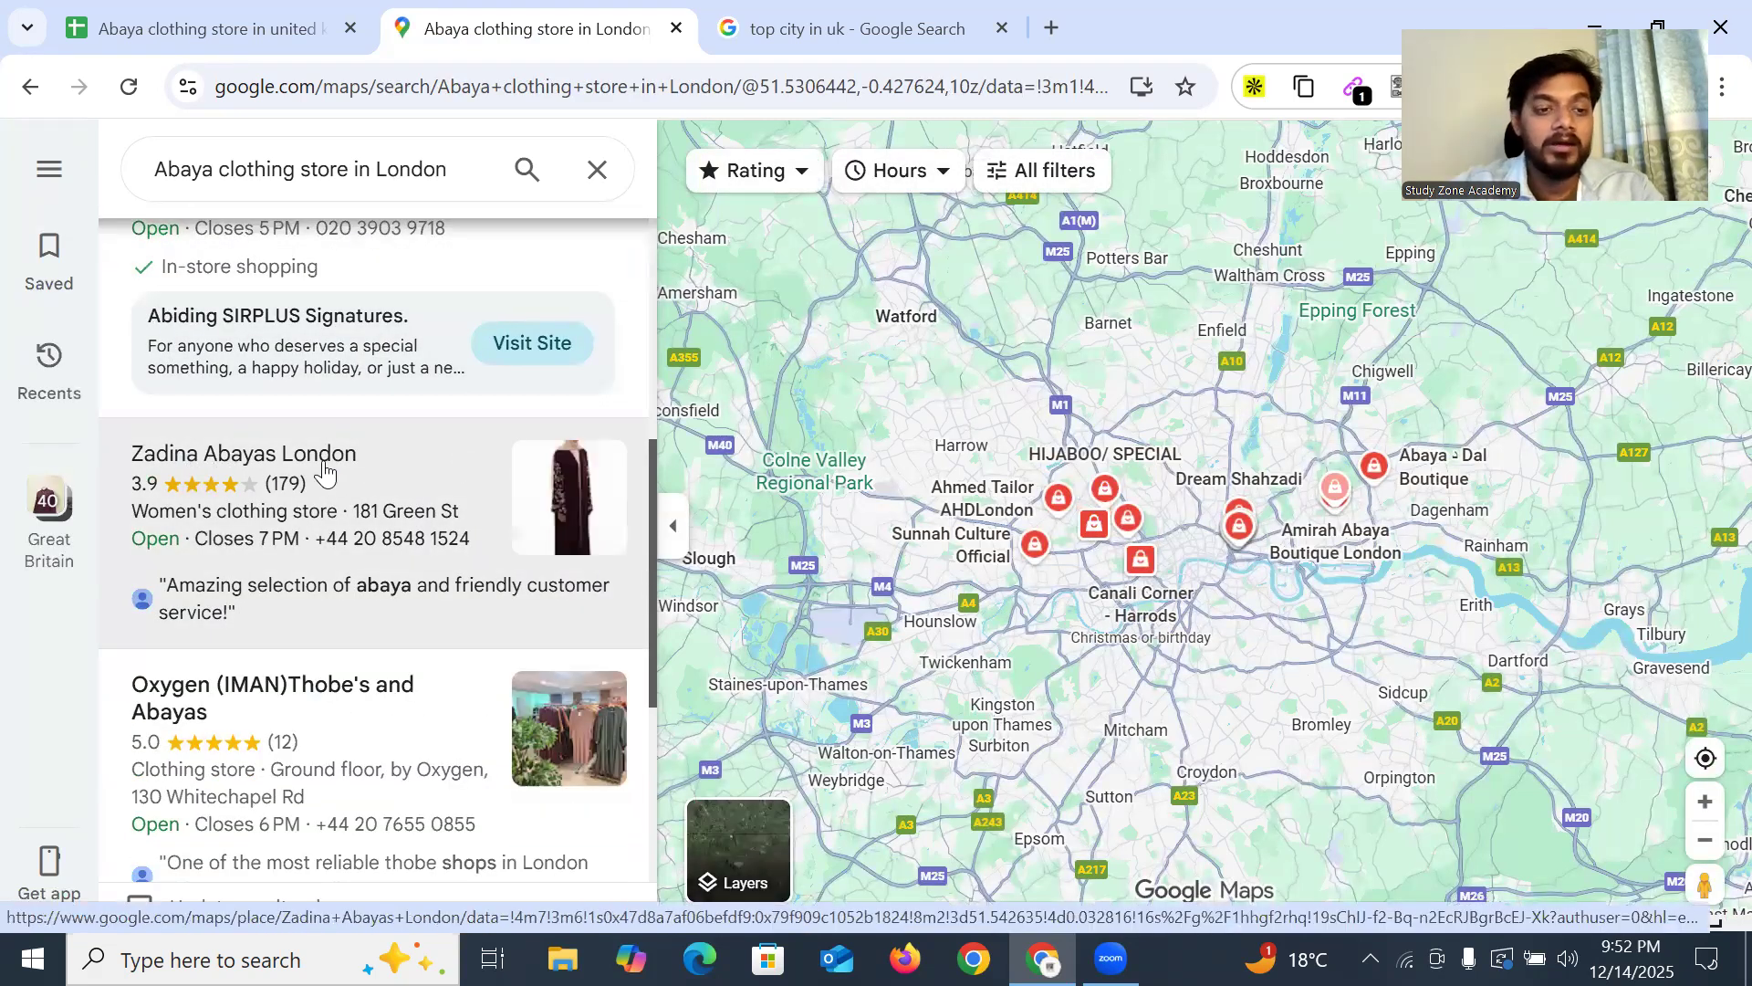
{"action": "left_click", "coordinate": [458, 478]}
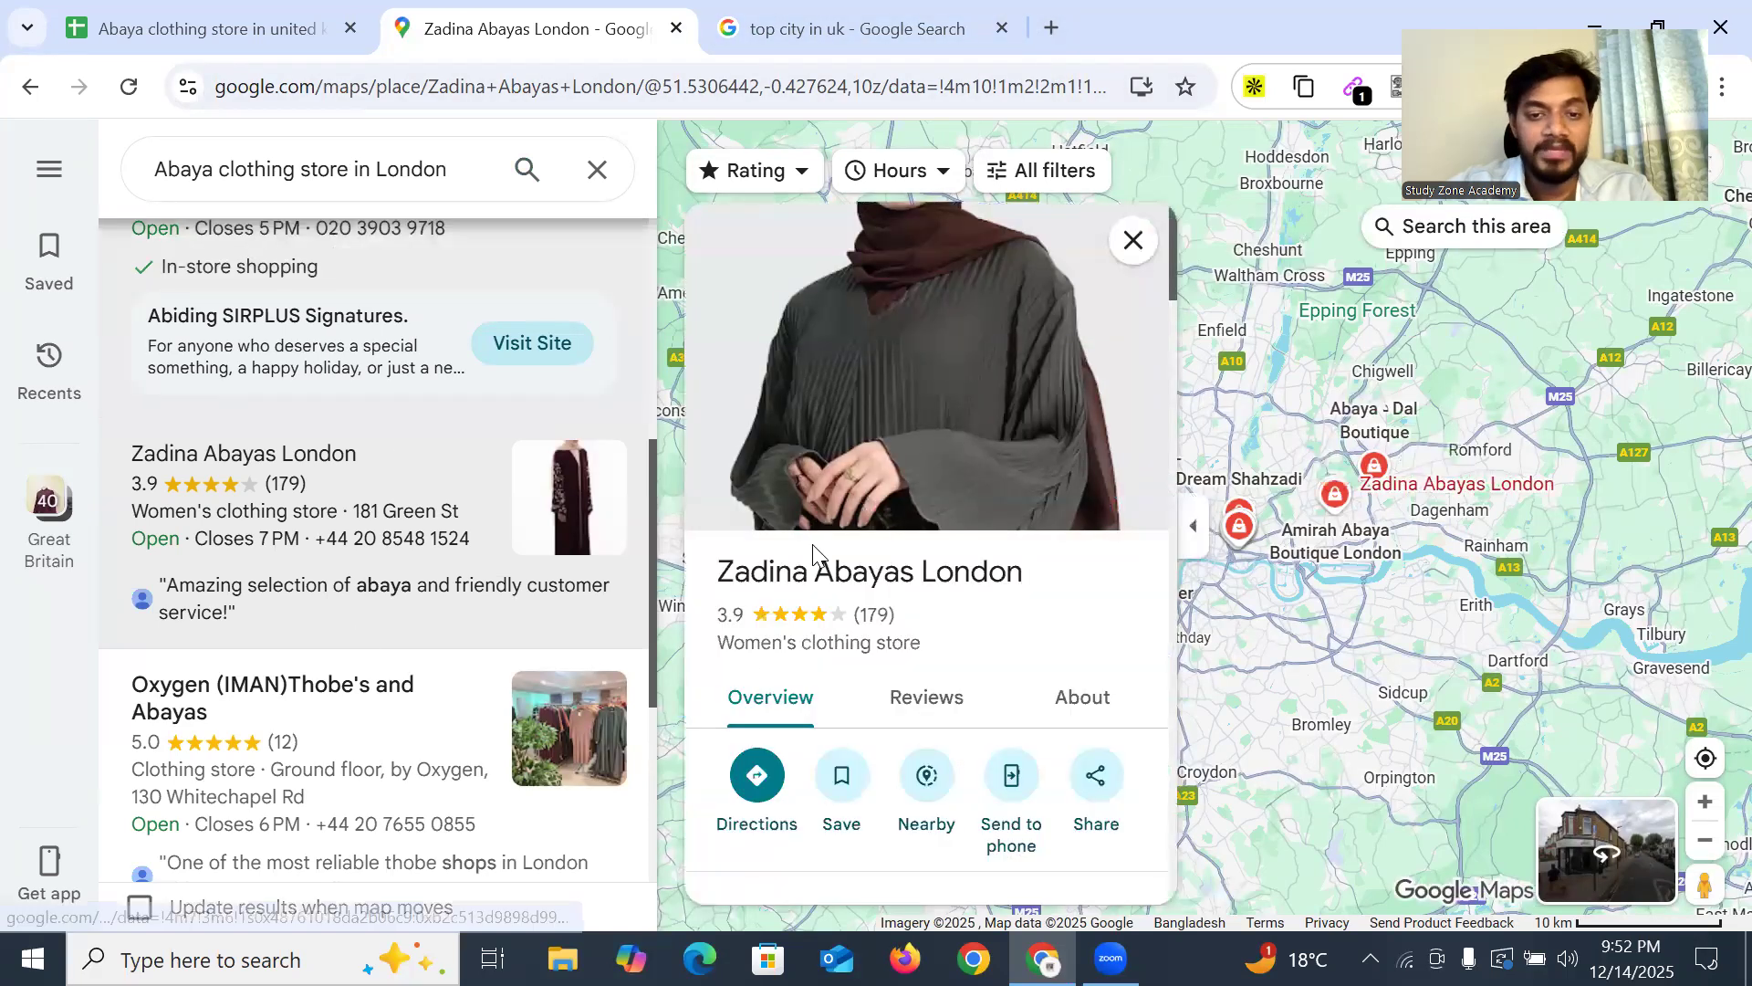
{"action": "scroll", "coordinate": [872, 585], "scroll_direction": "down", "scroll_amount": 9}
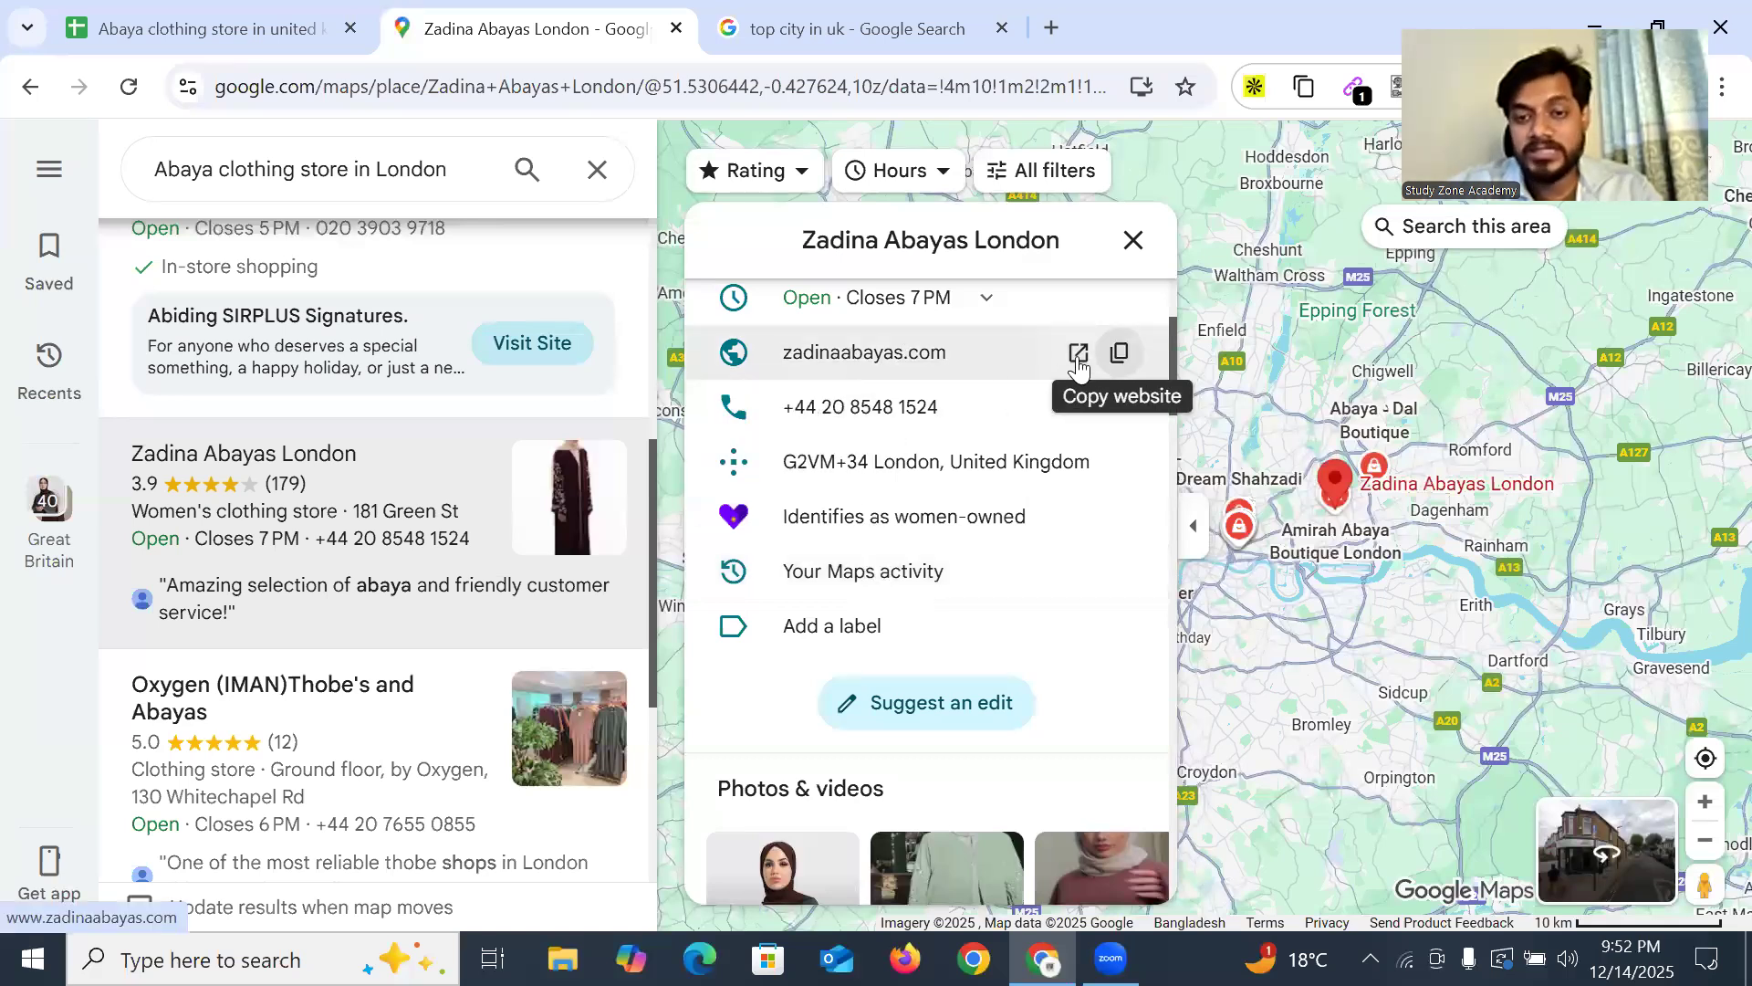
{"action": "left_click", "coordinate": [1077, 354]}
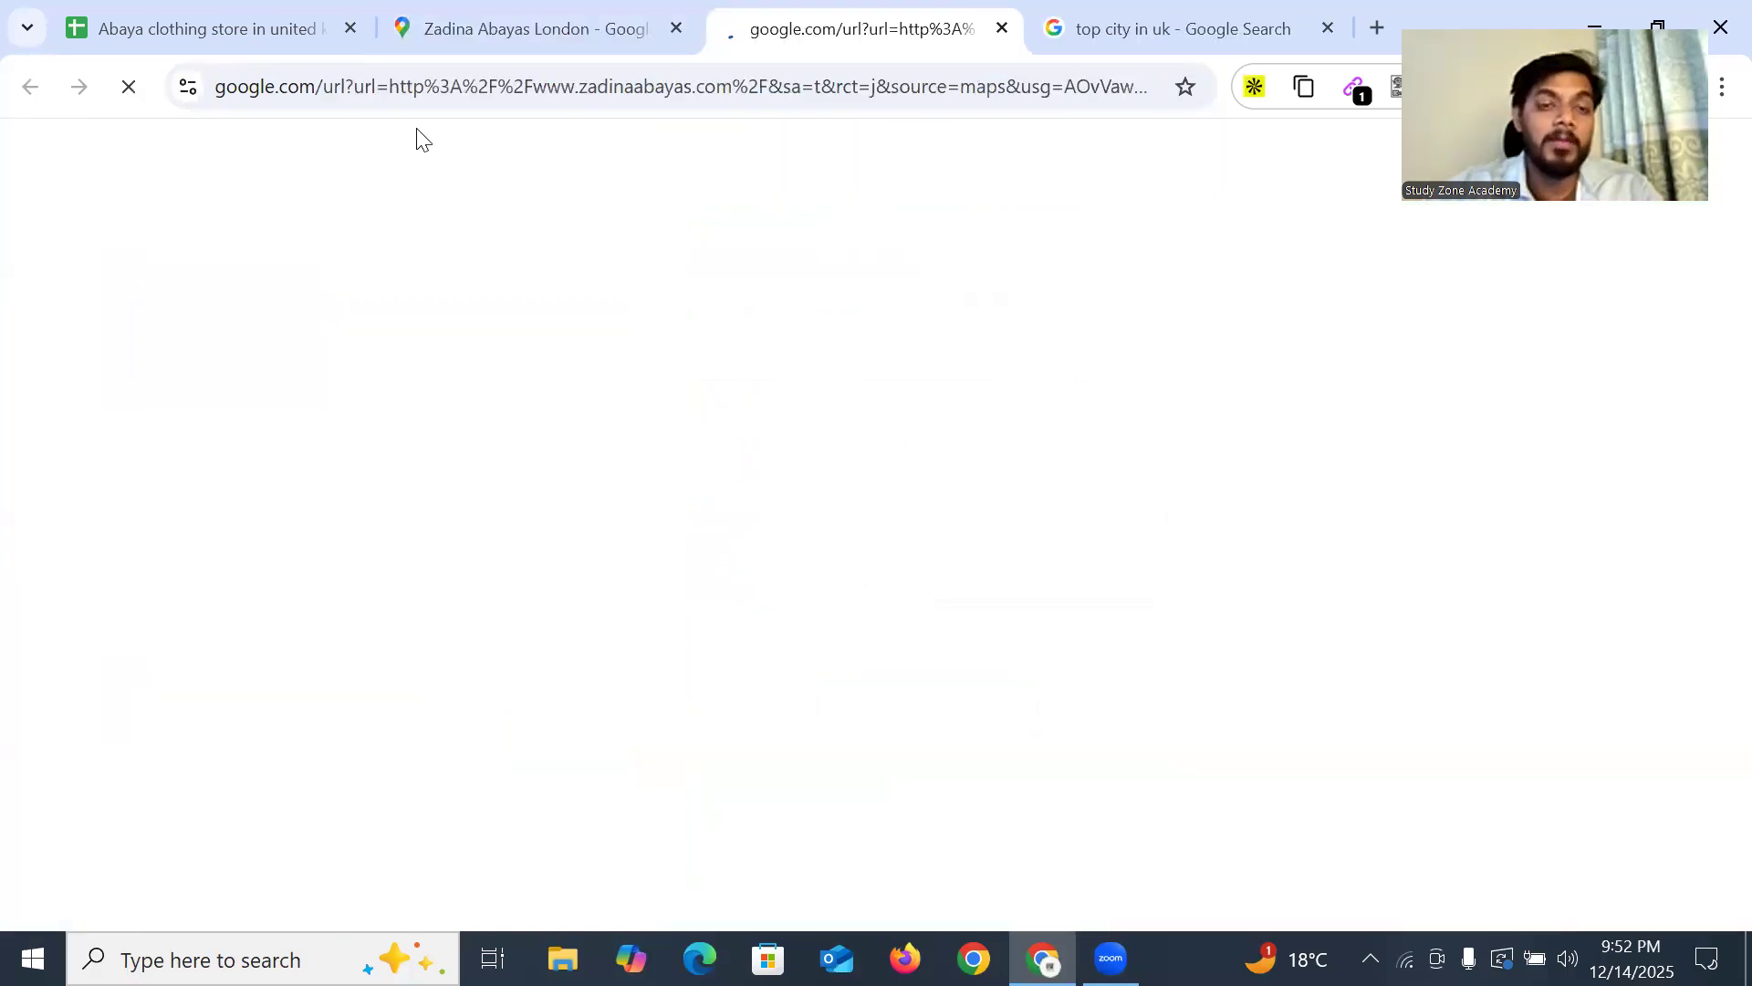
Select and copy the zadinaabayas.com domain from the address bar
{"action": "left_click_drag", "start_coordinate": [285, 85], "coordinate": [525, 105]}
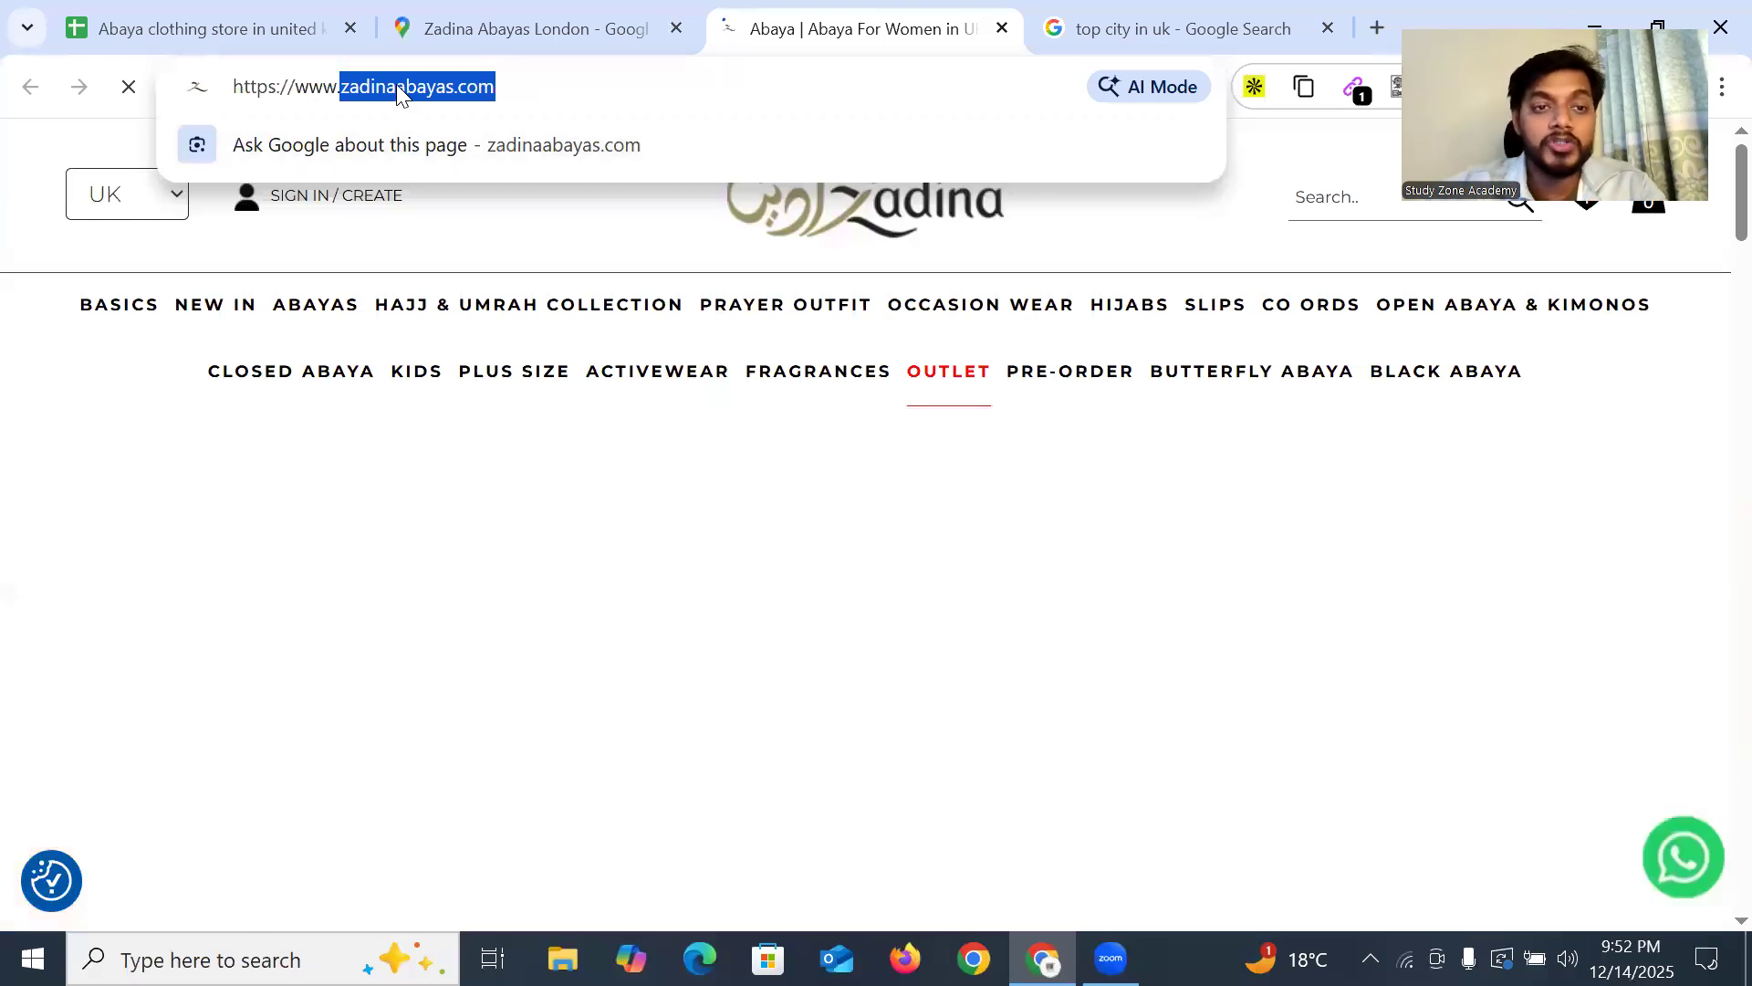
{"action": "left_click", "coordinate": [396, 86]}
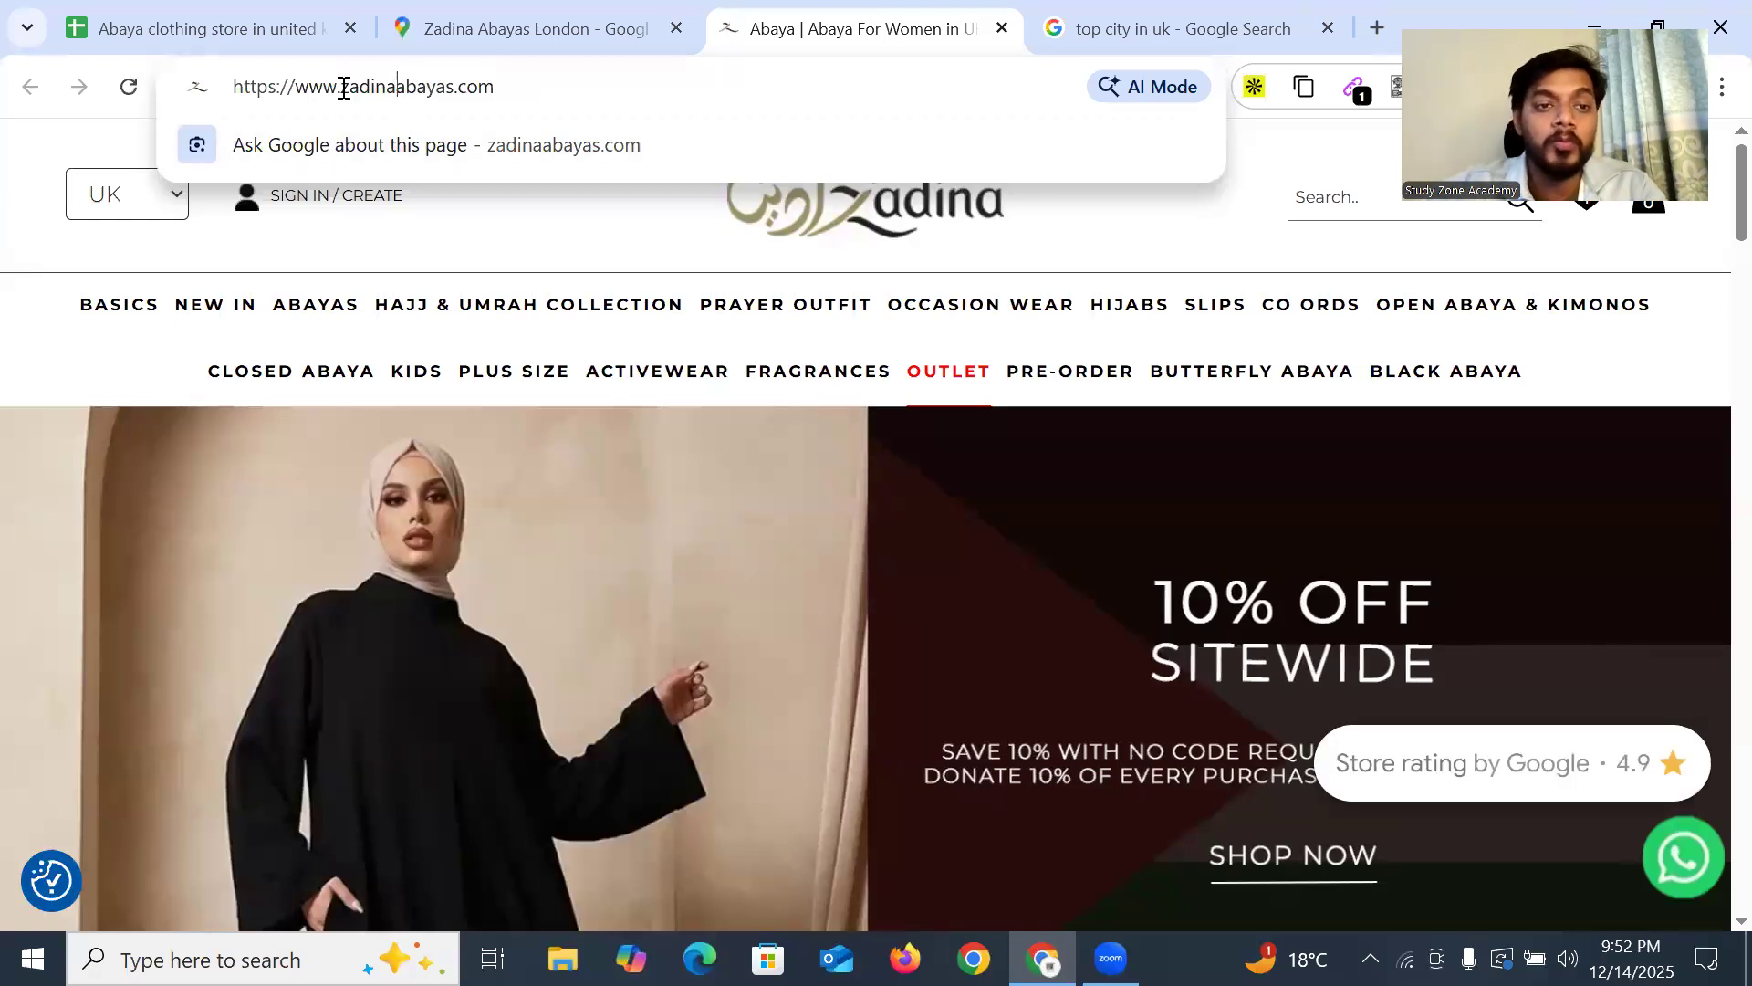
{"action": "left_click_drag", "start_coordinate": [344, 87], "coordinate": [520, 85]}
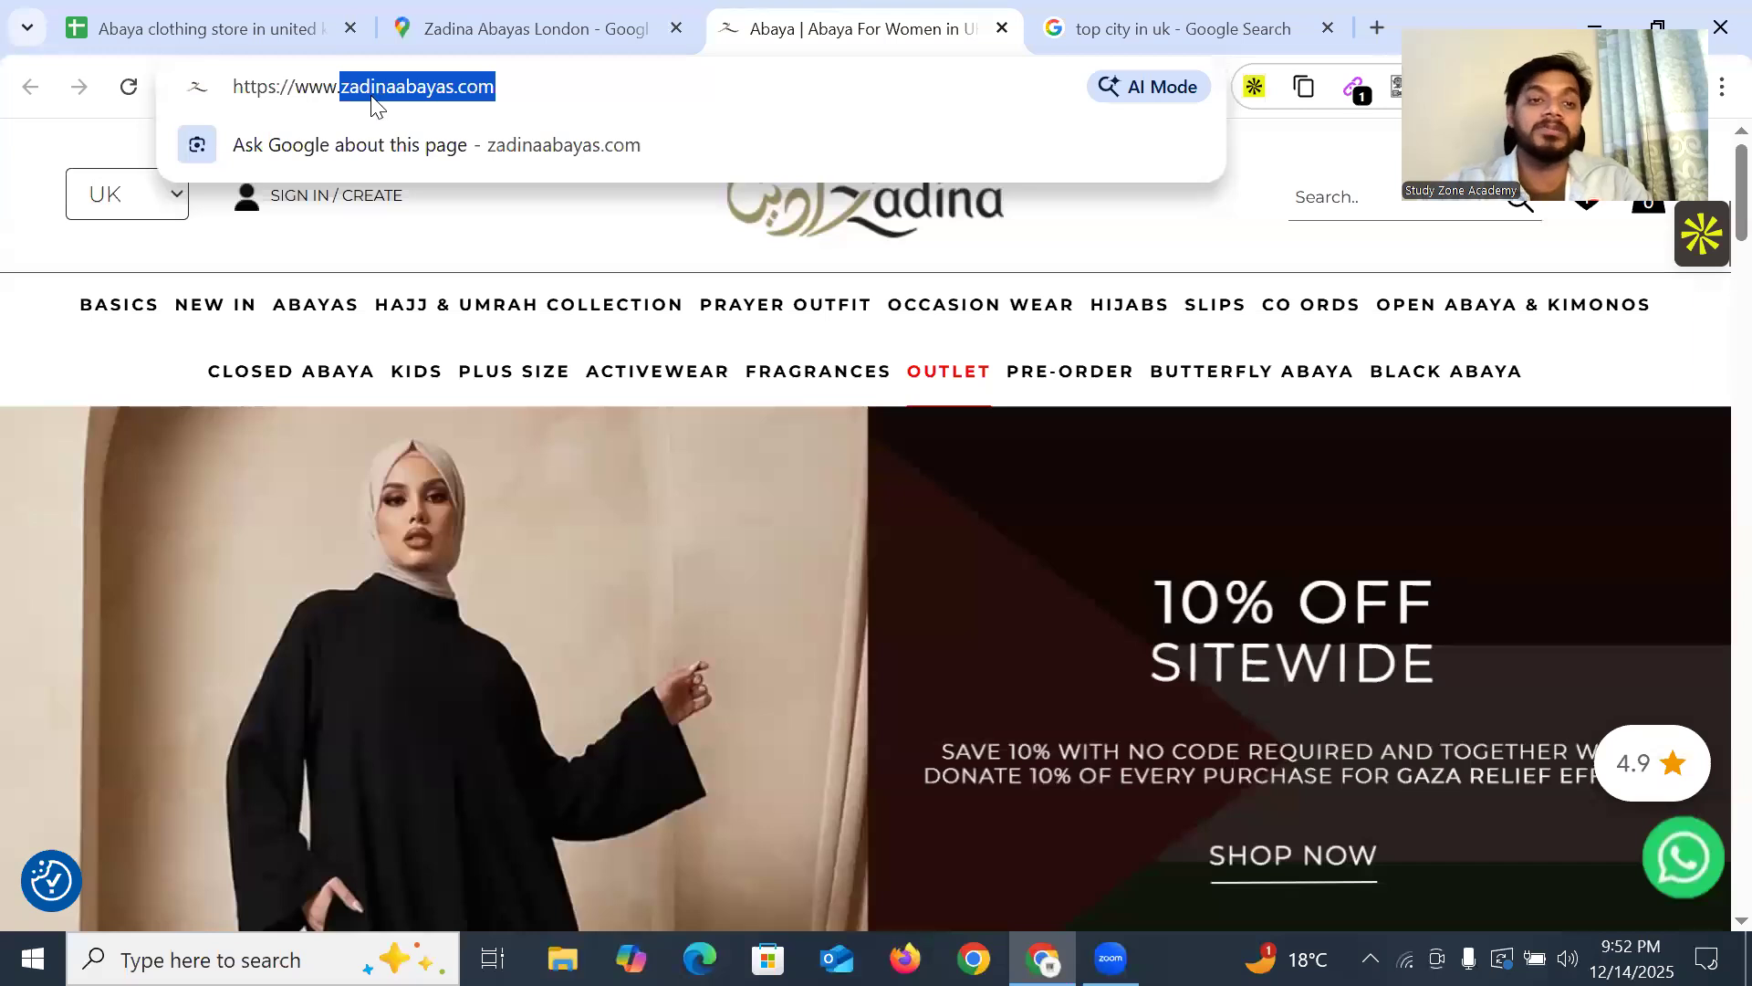
{"action": "left_click", "coordinate": [277, 88]}
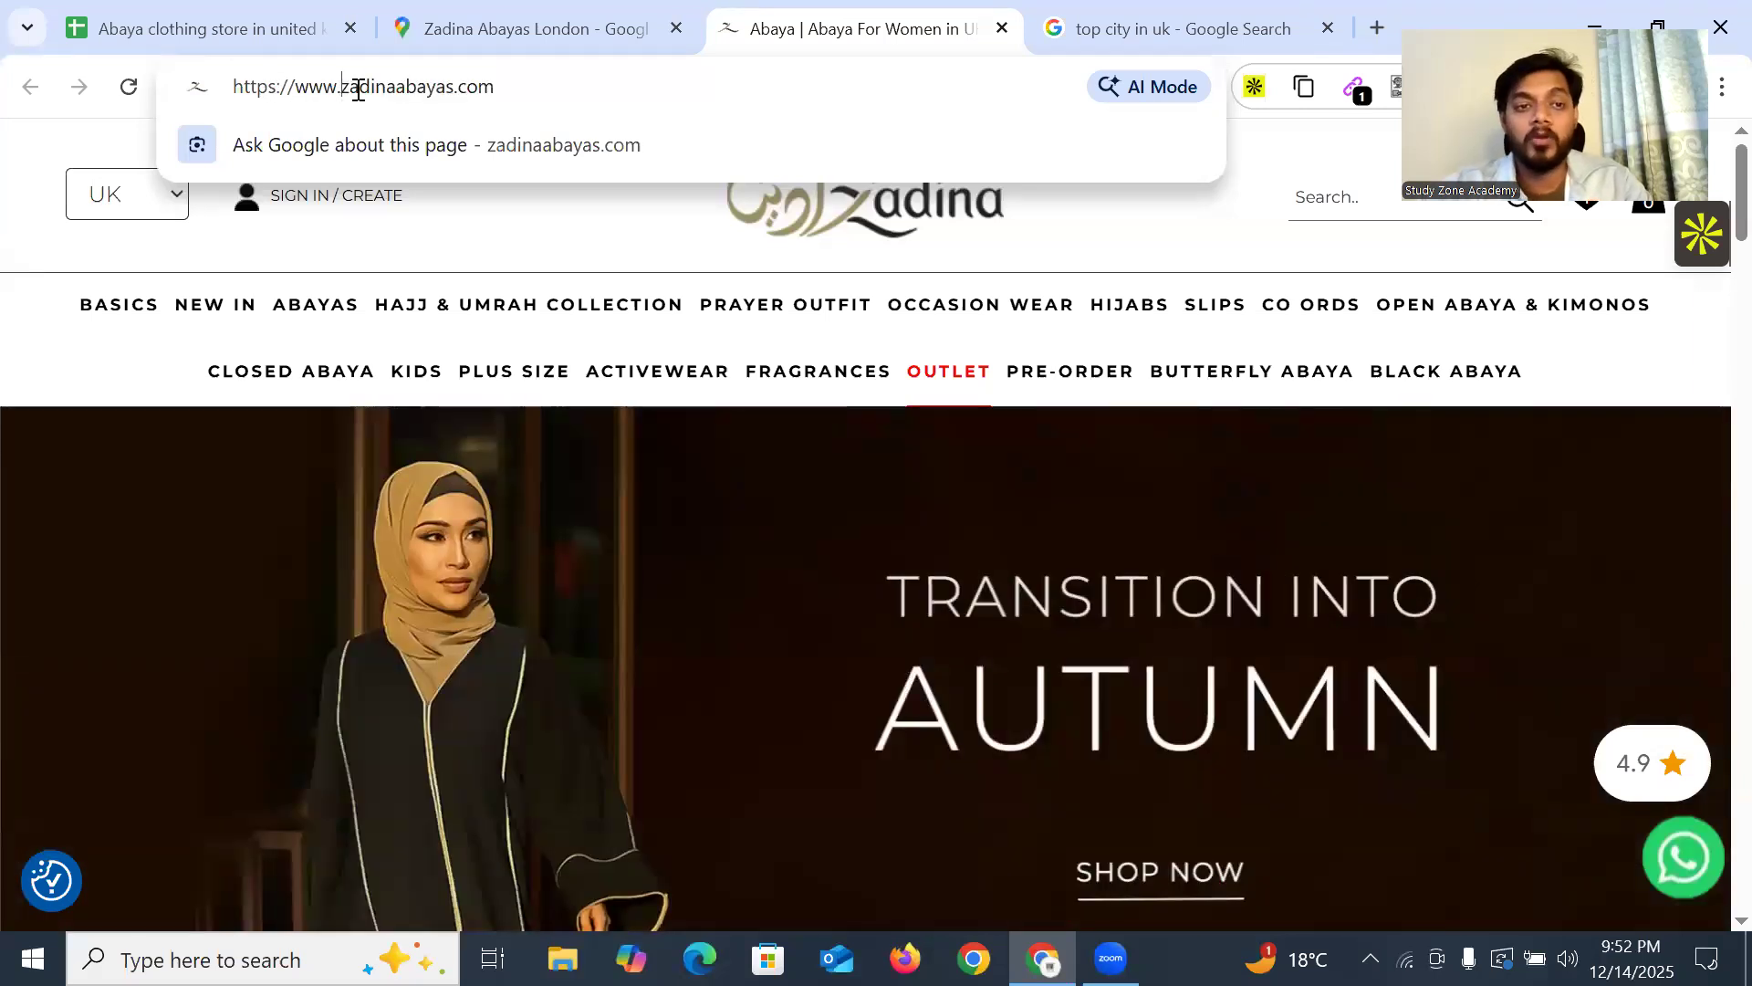
{"action": "left_click_drag", "start_coordinate": [342, 89], "coordinate": [516, 90]}
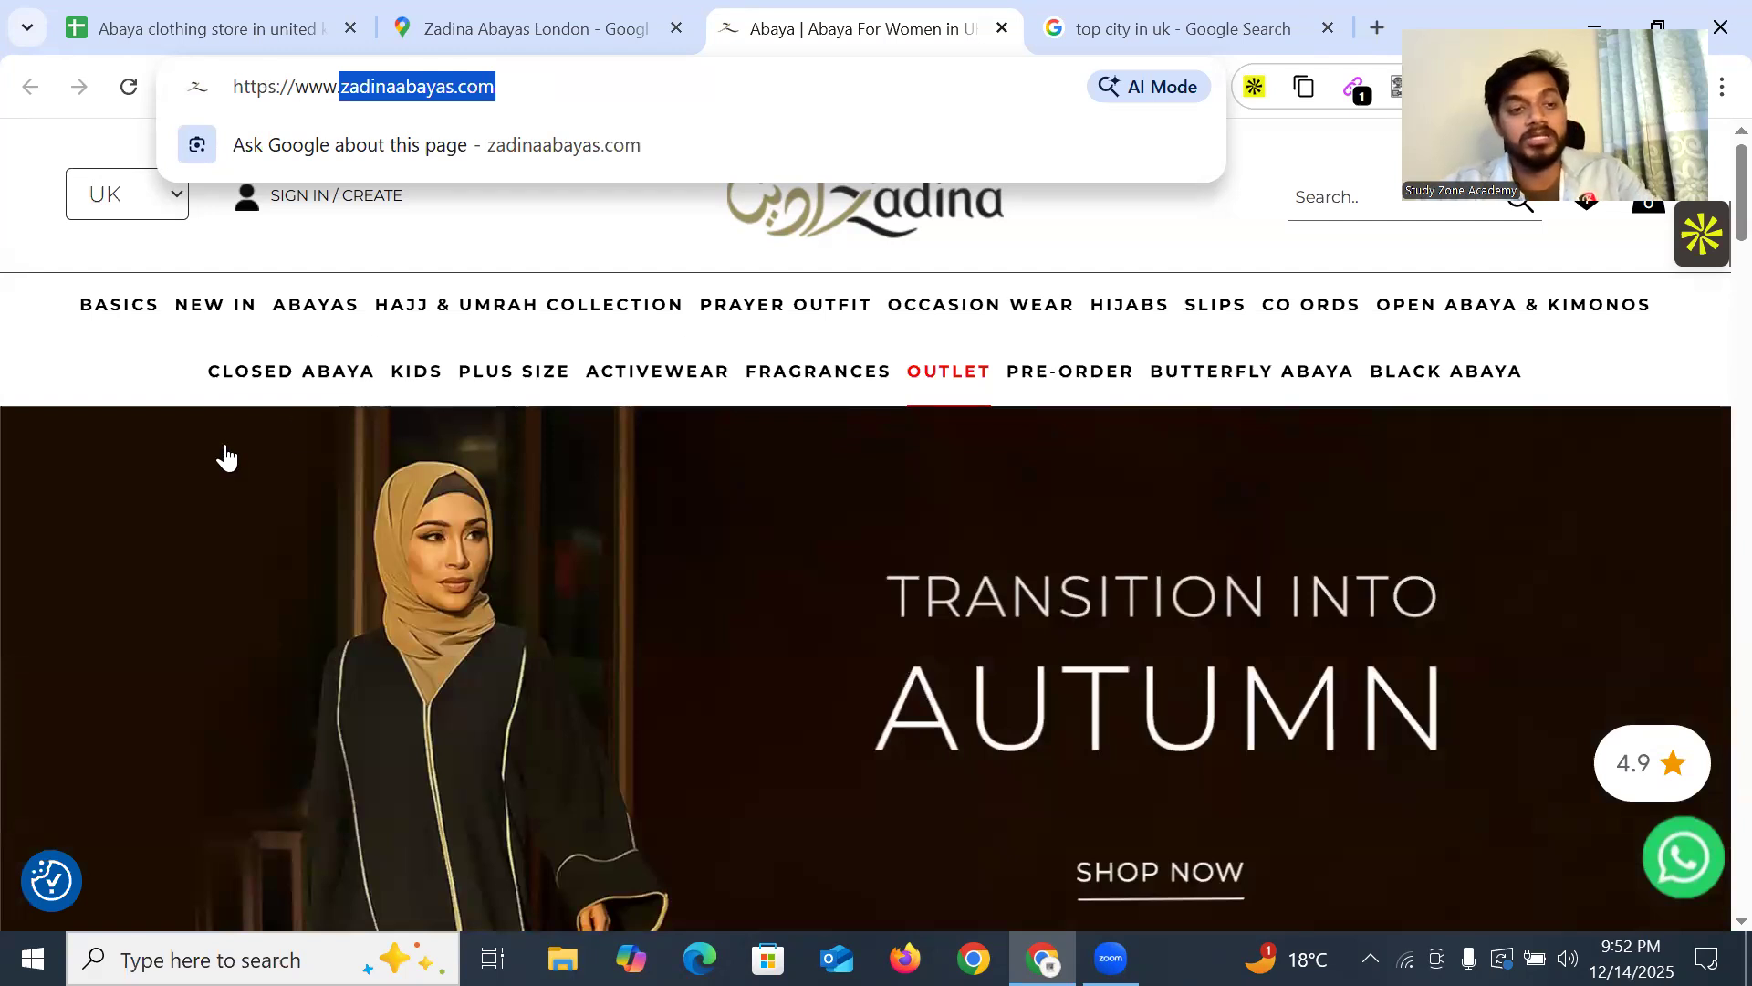
{"action": "left_click", "coordinate": [50, 383]}
Scroll the Zadina Abayas homepage past the Stone Essential Abaya (£26.99) down to the FAQ
{"action": "scroll", "coordinate": [567, 504], "scroll_direction": "down", "scroll_amount": 6}
{"action": "scroll", "coordinate": [567, 505], "scroll_direction": "up", "scroll_amount": 6}
{"action": "scroll", "coordinate": [819, 488], "scroll_direction": "down", "scroll_amount": 6}
{"action": "scroll", "coordinate": [819, 489], "scroll_direction": "down", "scroll_amount": 5}
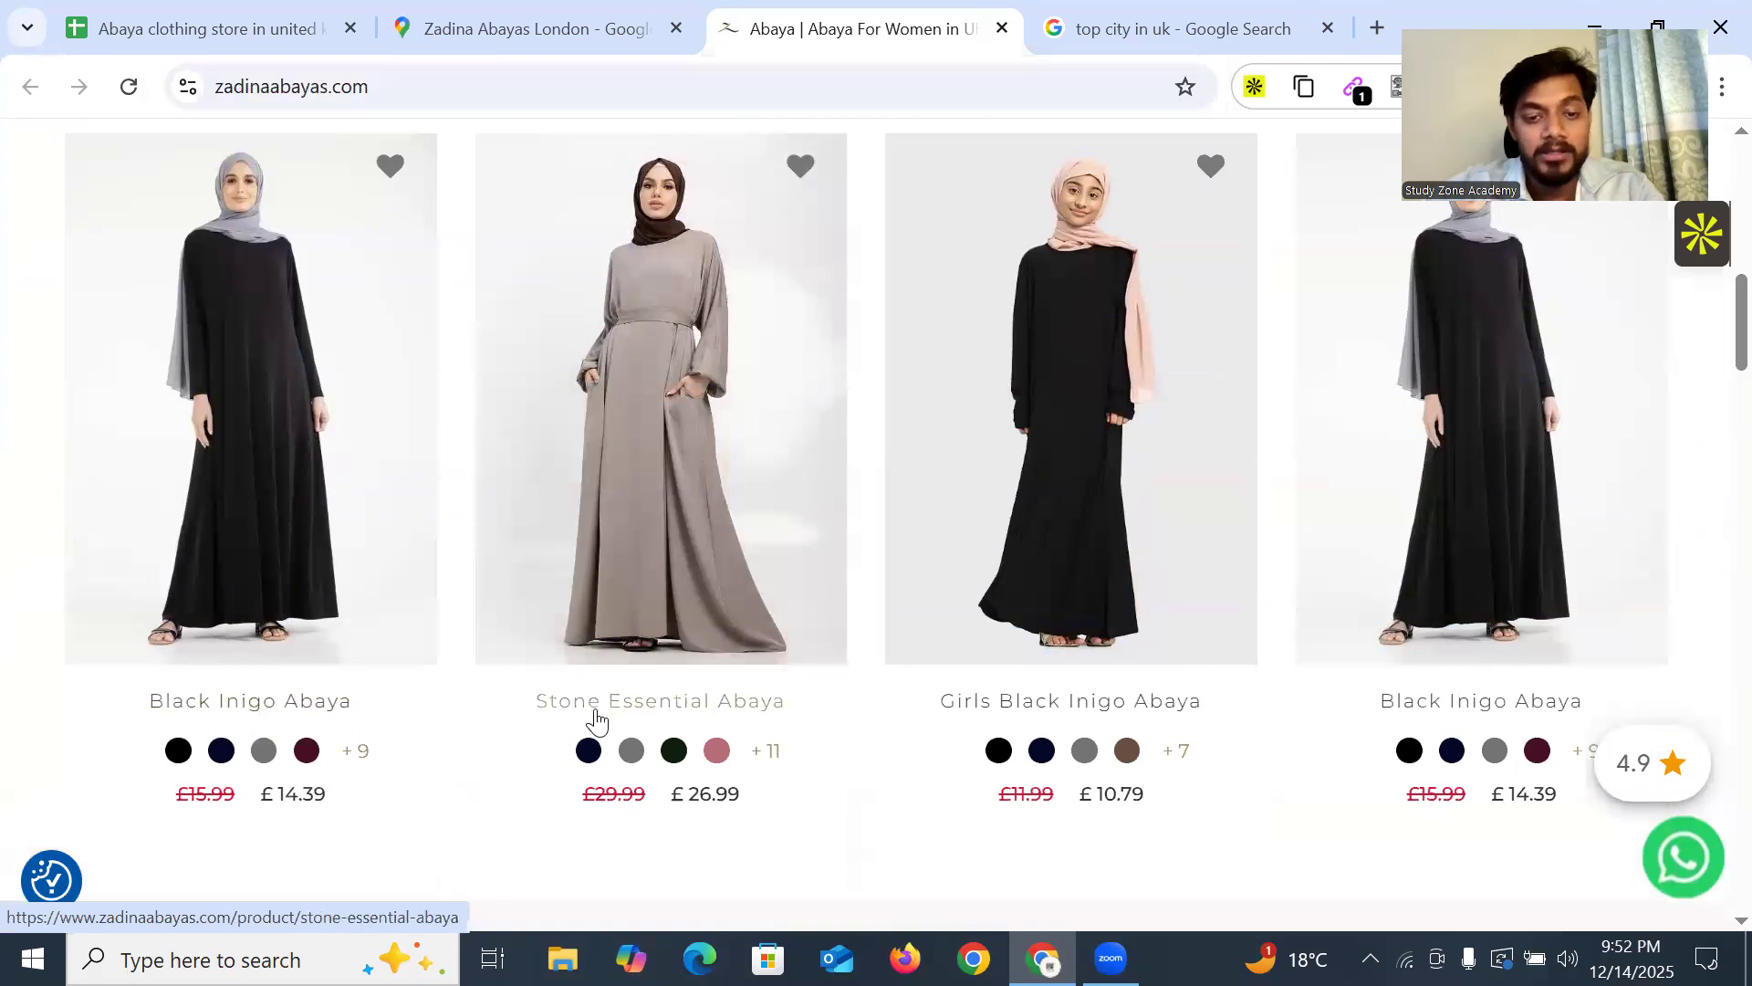
{"action": "scroll", "coordinate": [1107, 566], "scroll_direction": "down", "scroll_amount": 10}
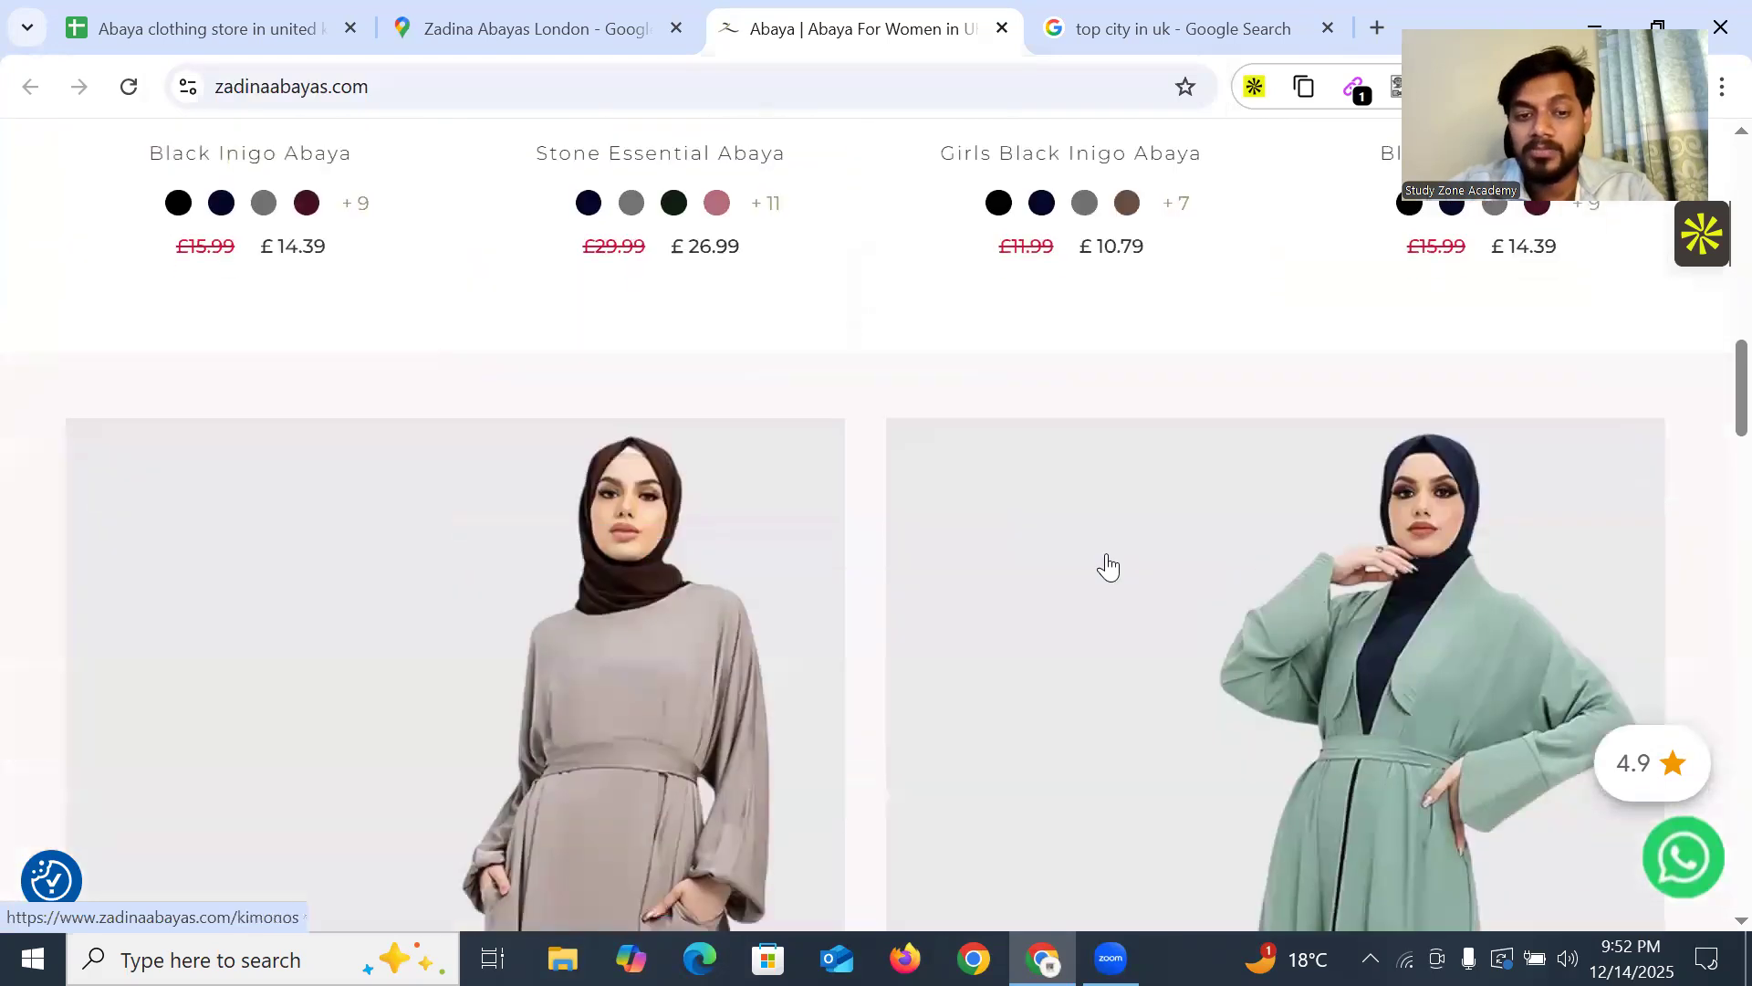
{"action": "scroll", "coordinate": [1286, 584], "scroll_direction": "up", "scroll_amount": 15}
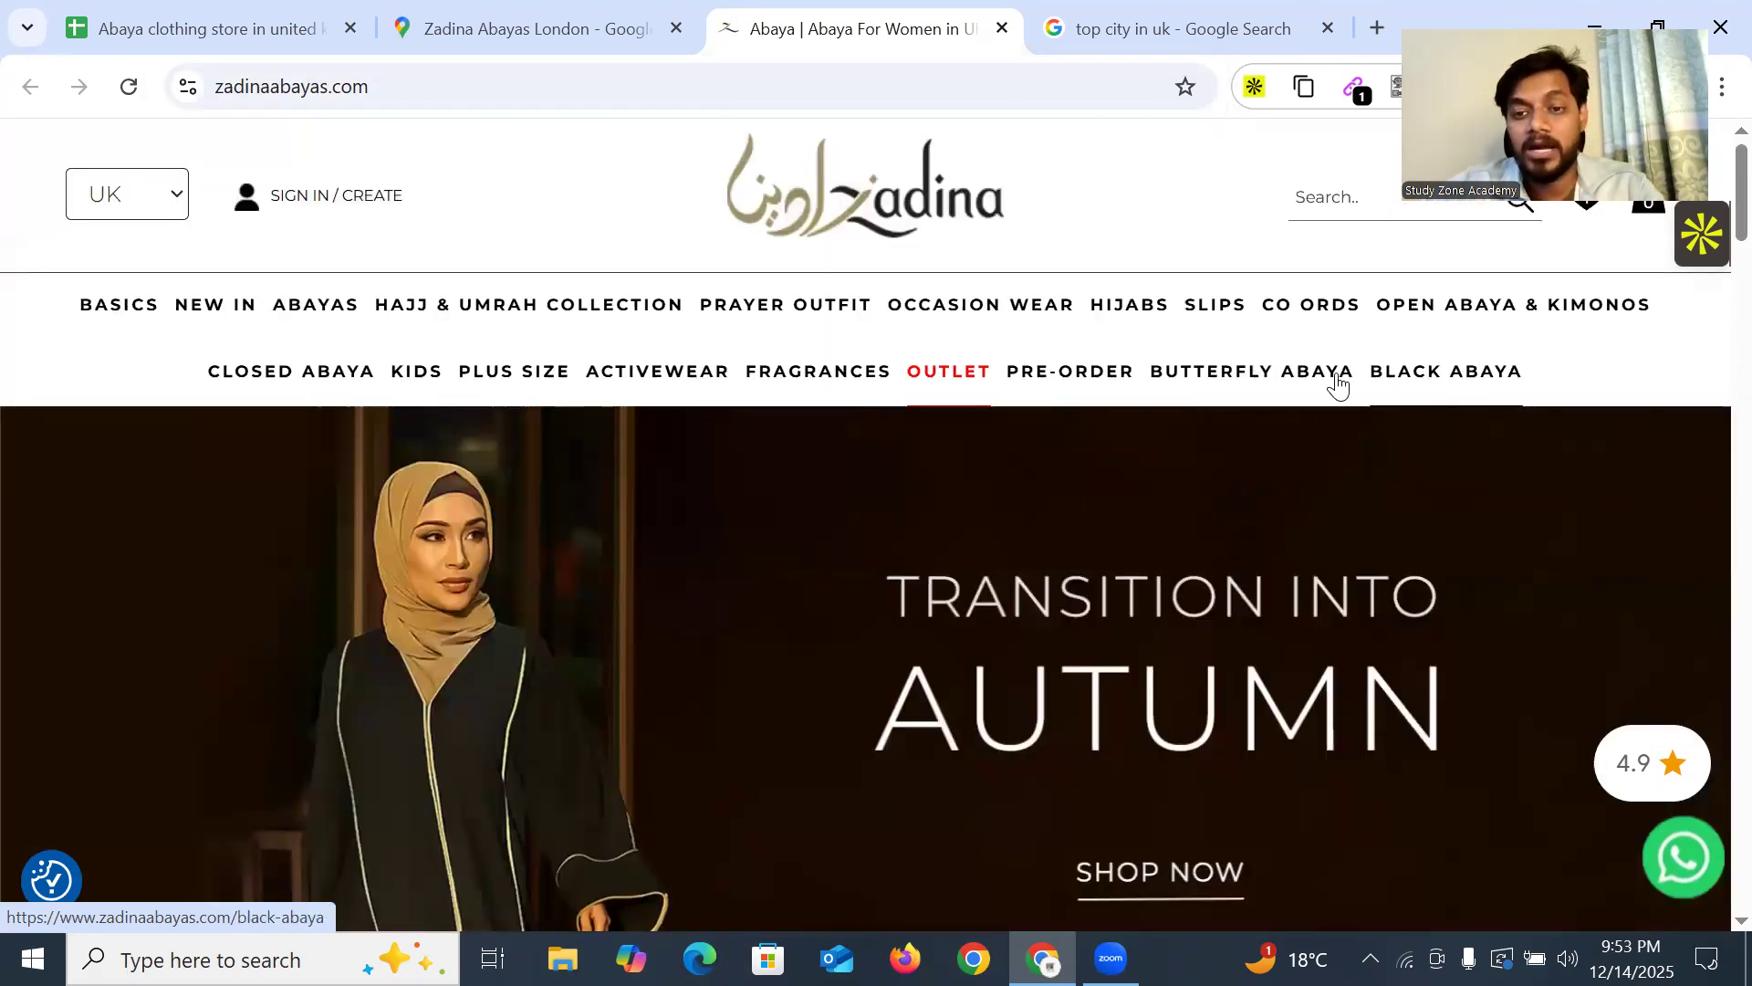
{"action": "scroll", "coordinate": [994, 512], "scroll_direction": "down", "scroll_amount": 12}
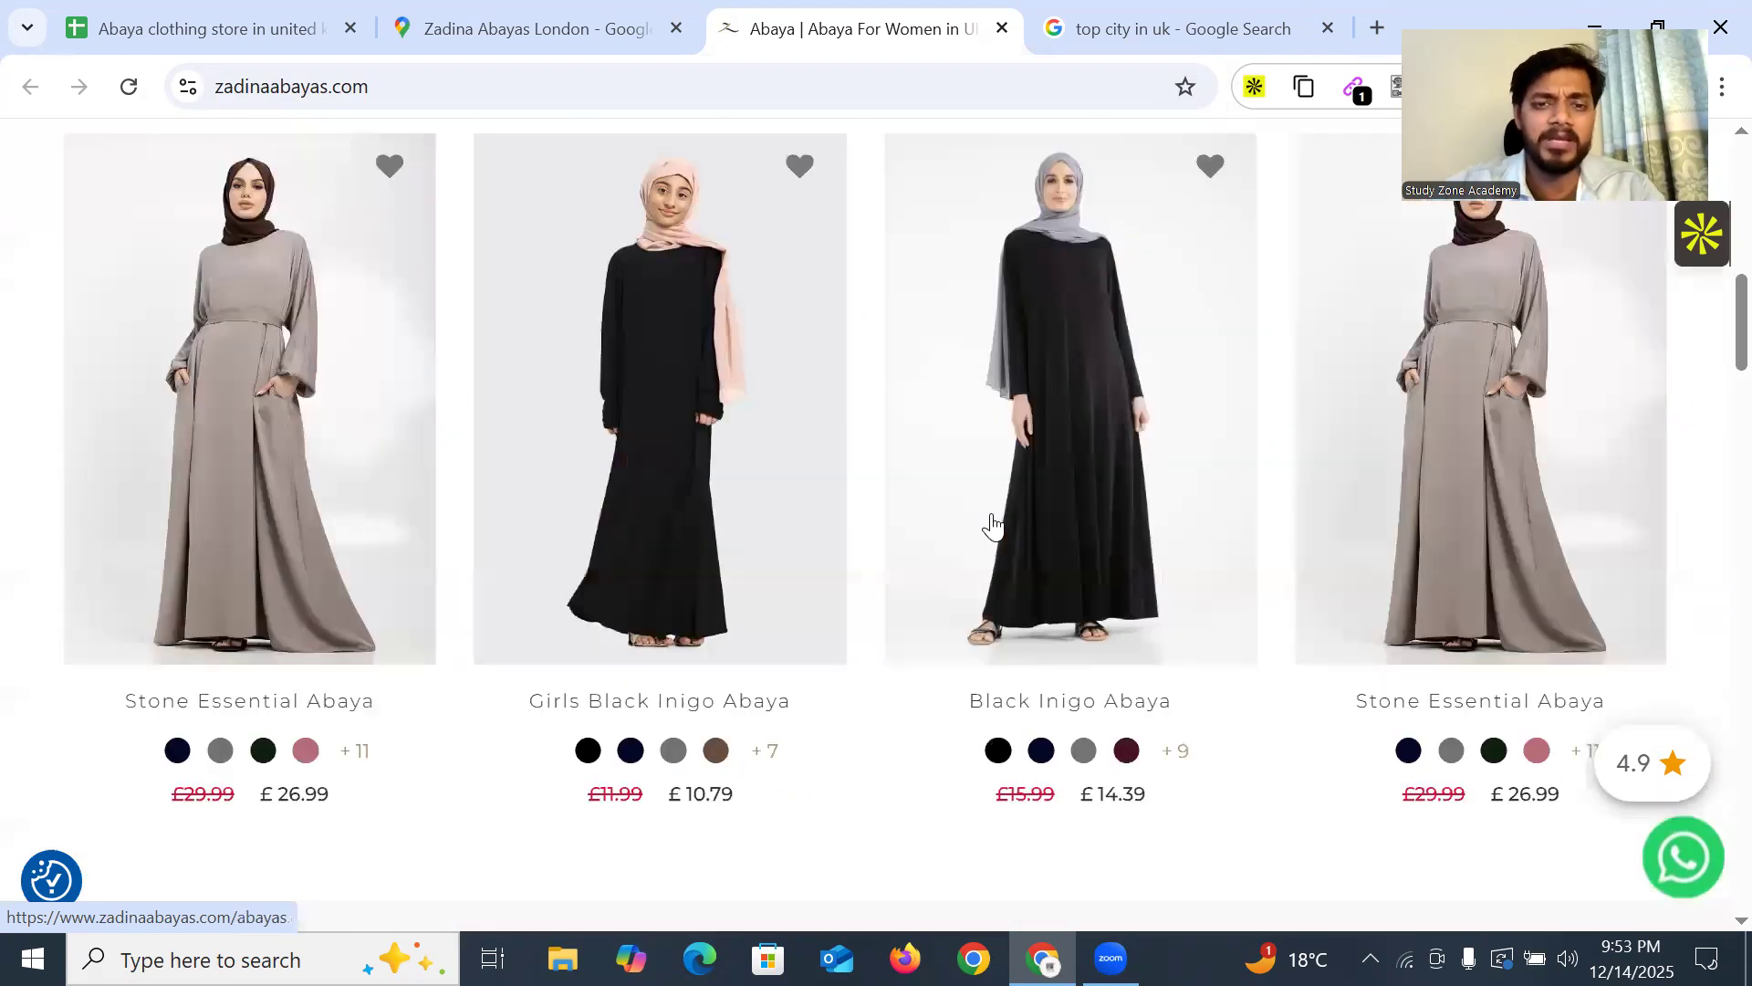
{"action": "scroll", "coordinate": [1342, 435], "scroll_direction": "down", "scroll_amount": 10}
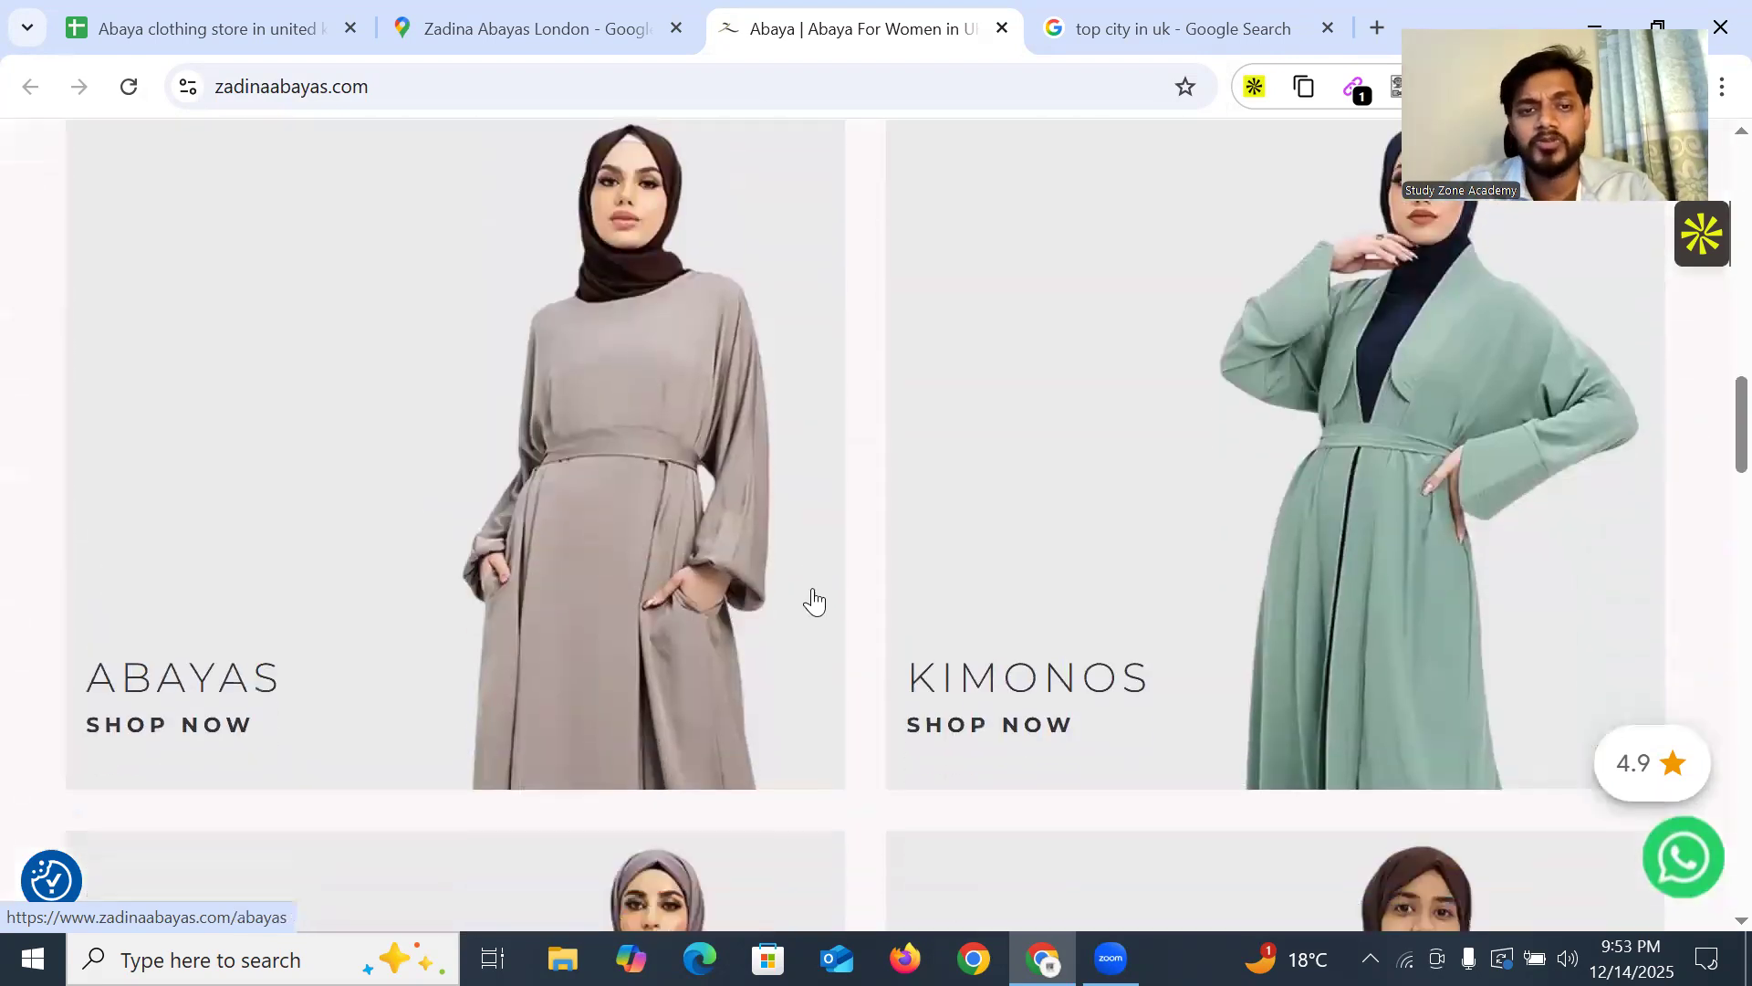
{"action": "scroll", "coordinate": [1435, 672], "scroll_direction": "down", "scroll_amount": 15}
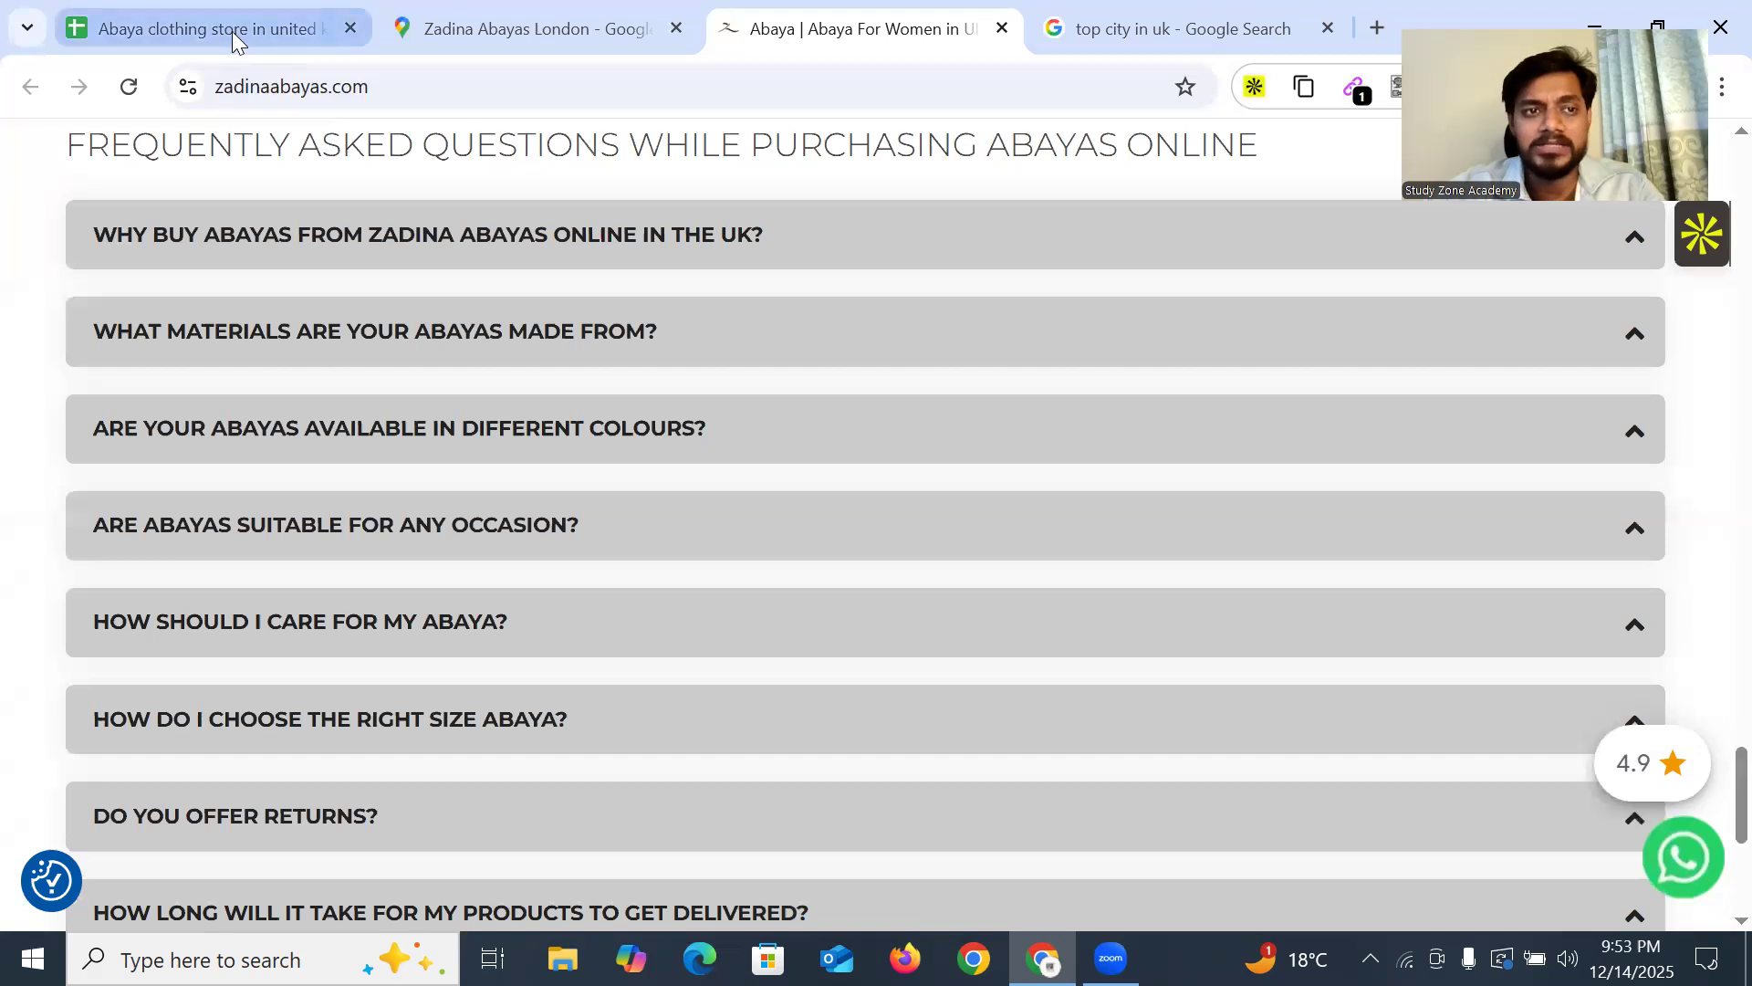
Paste zadinaabayas.com into the Website cell B56 of the abaya store sheet
{"action": "left_click", "coordinate": [236, 35]}
{"action": "scroll", "coordinate": [452, 575], "scroll_direction": "down", "scroll_amount": 8}
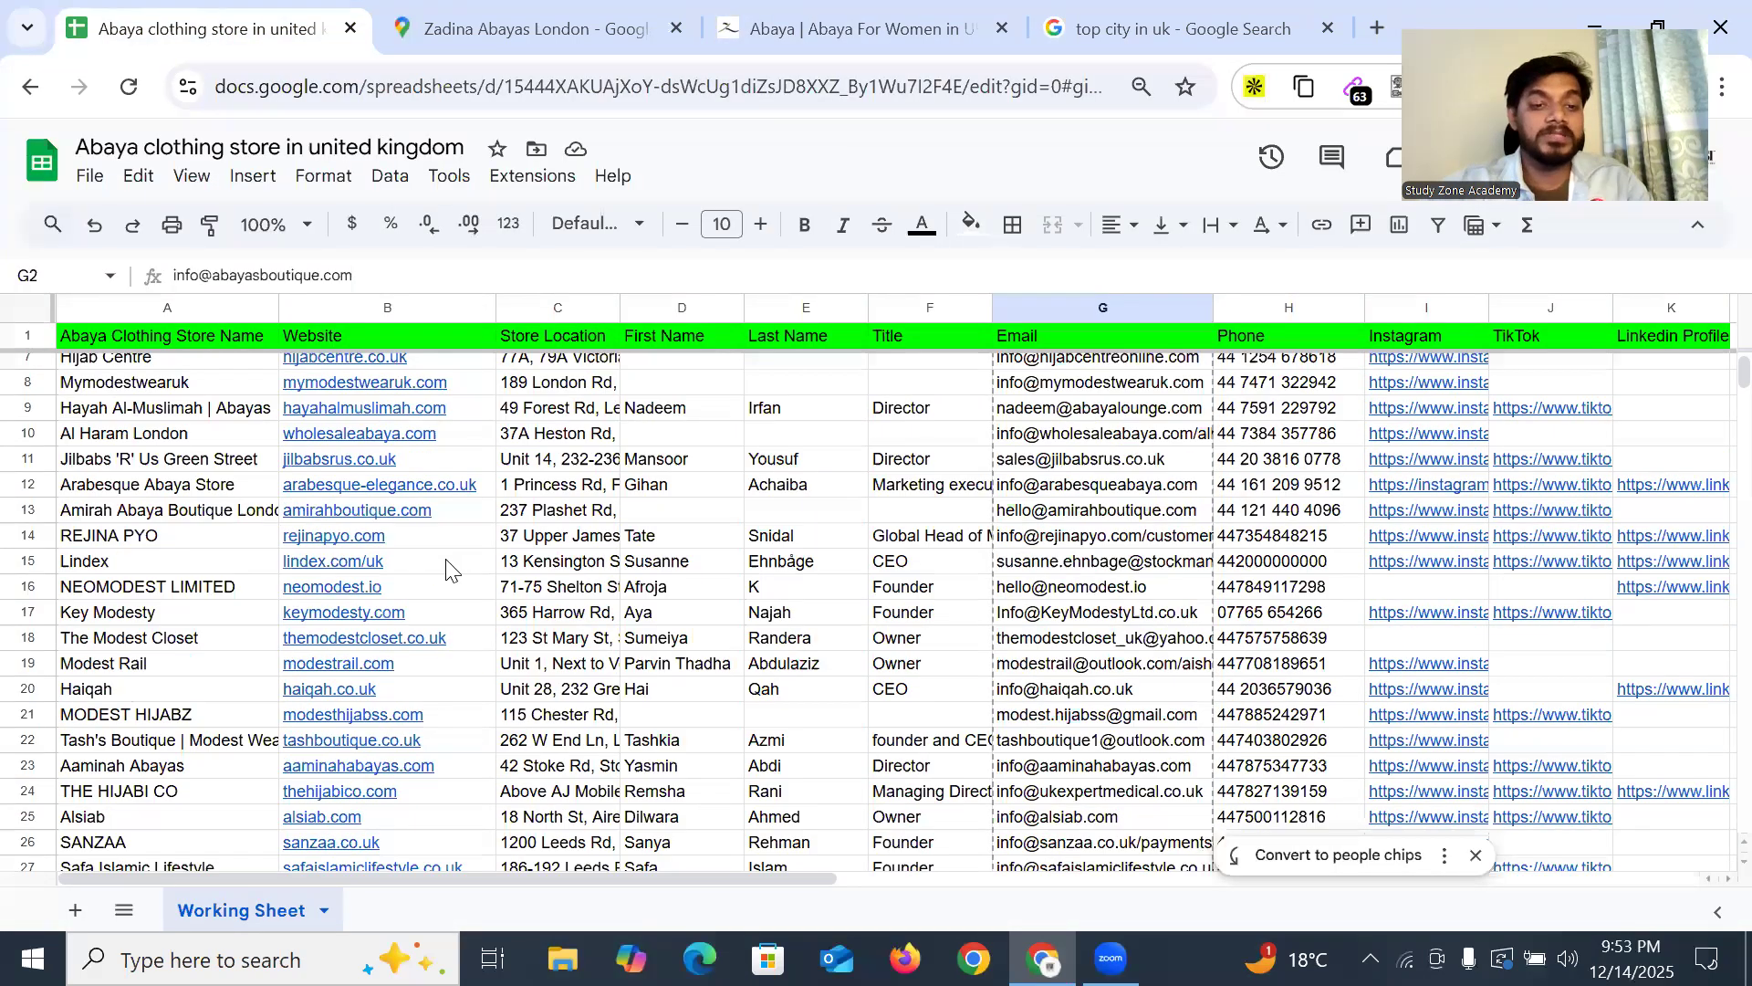
{"action": "scroll", "coordinate": [441, 578], "scroll_direction": "down", "scroll_amount": 8}
{"action": "scroll", "coordinate": [411, 553], "scroll_direction": "up", "scroll_amount": 2}
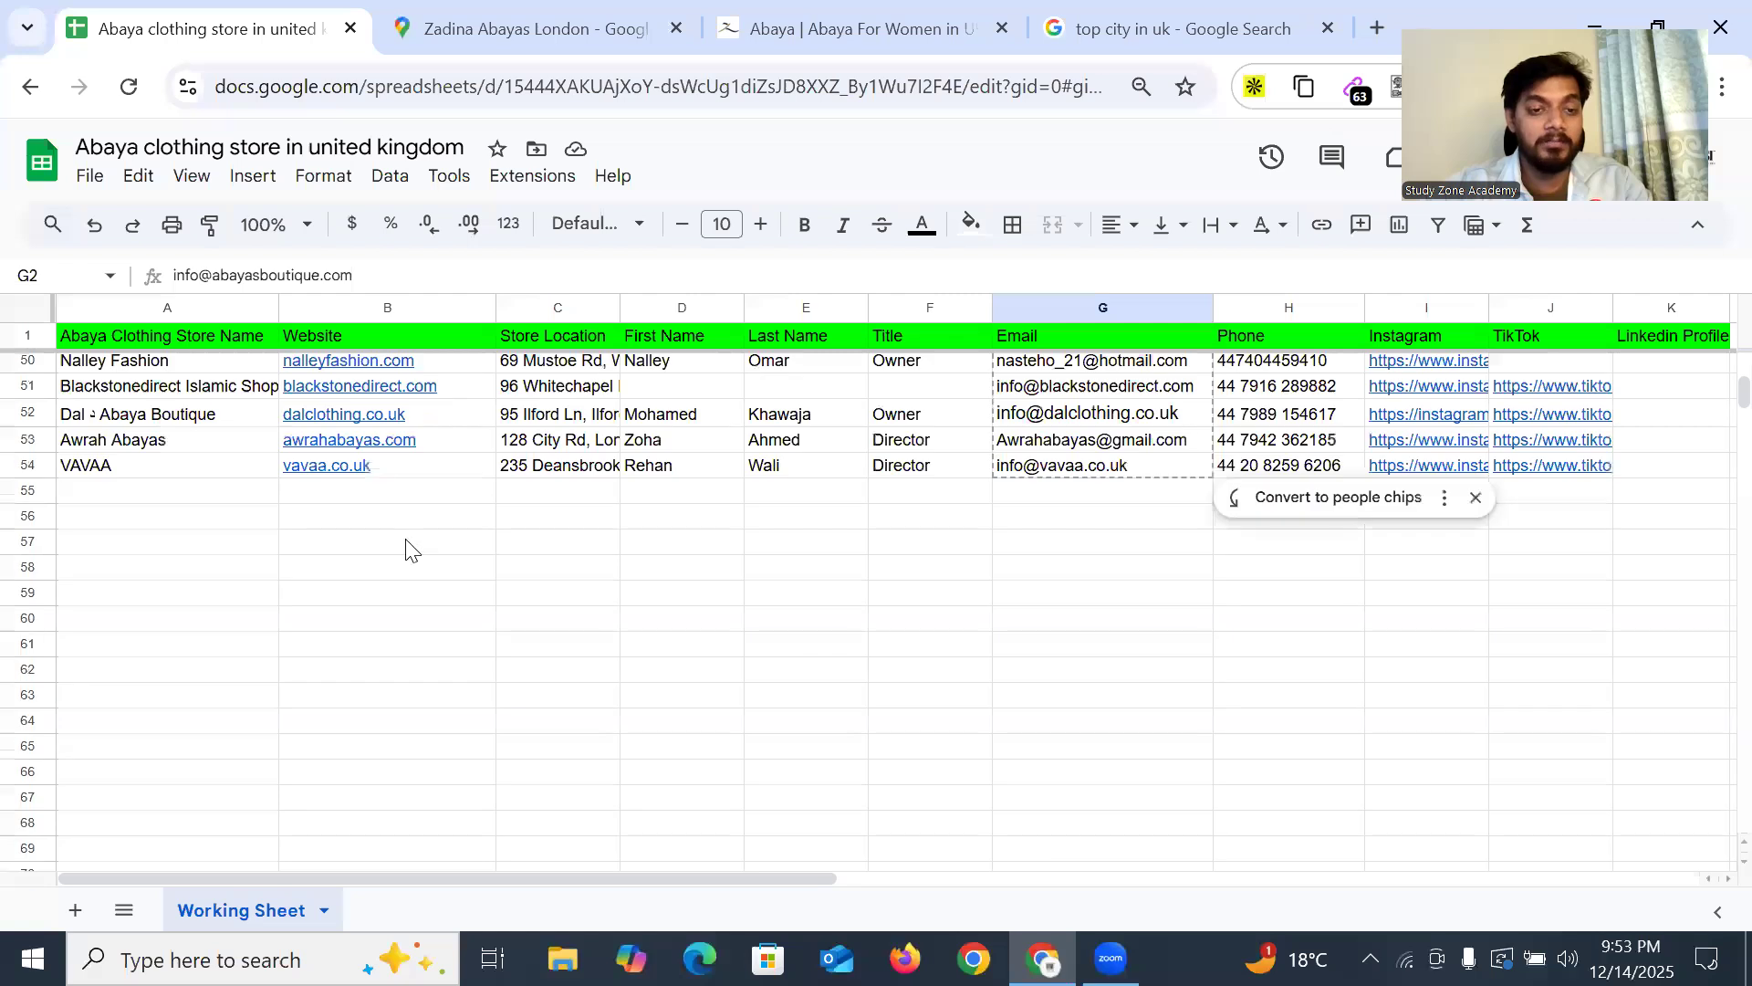
{"action": "left_click", "coordinate": [347, 516]}
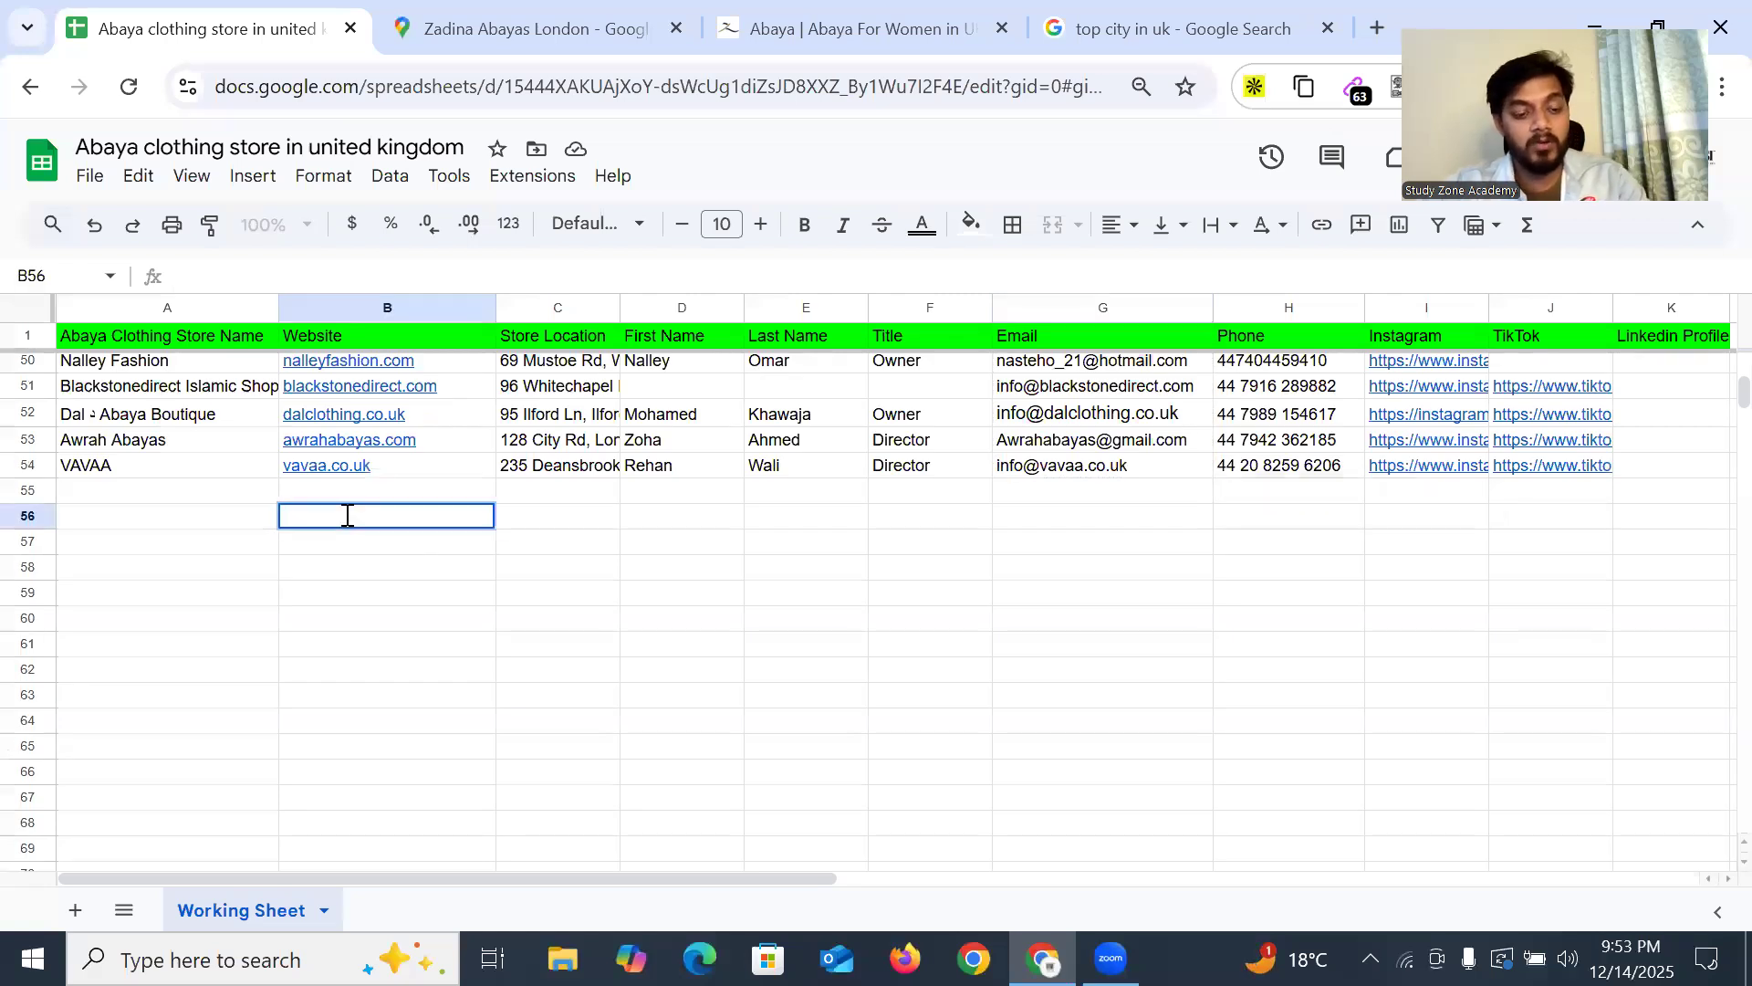
{"action": "type", "text": "zadinaabayas.com"}
{"action": "left_click", "coordinate": [424, 598]}
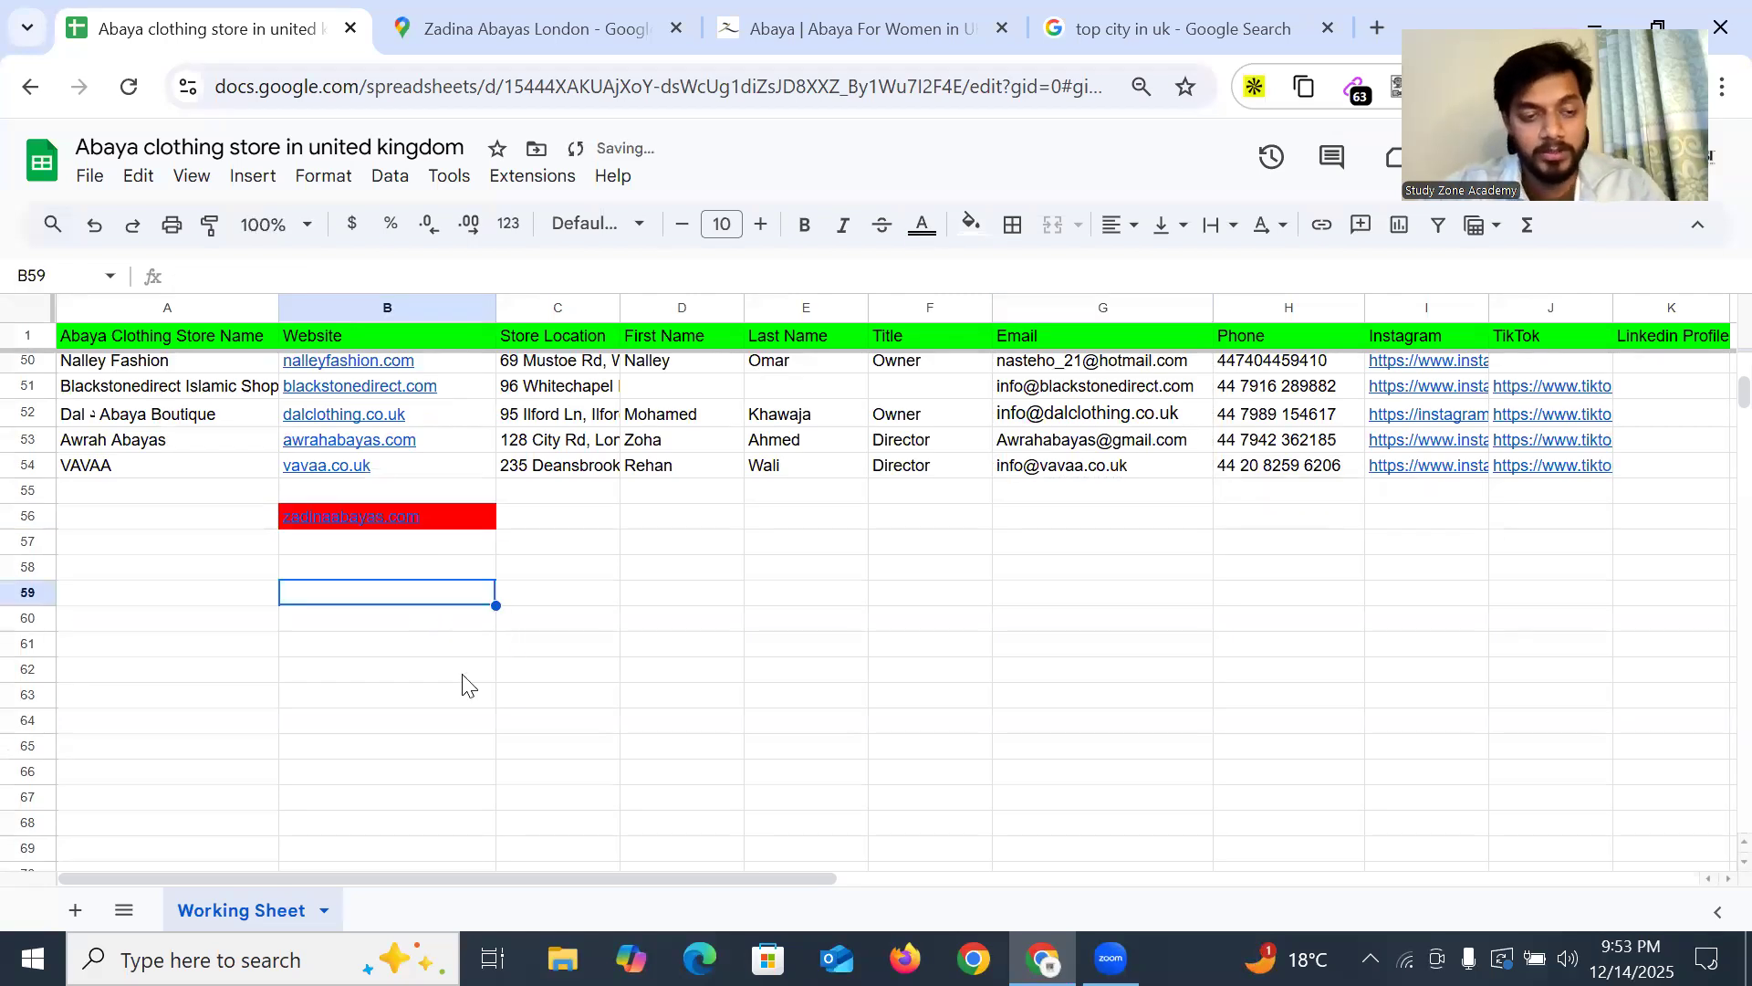
Check the new B56 link and confirm it duplicates the existing Zadina entry in row 5
{"action": "left_click", "coordinate": [436, 527]}
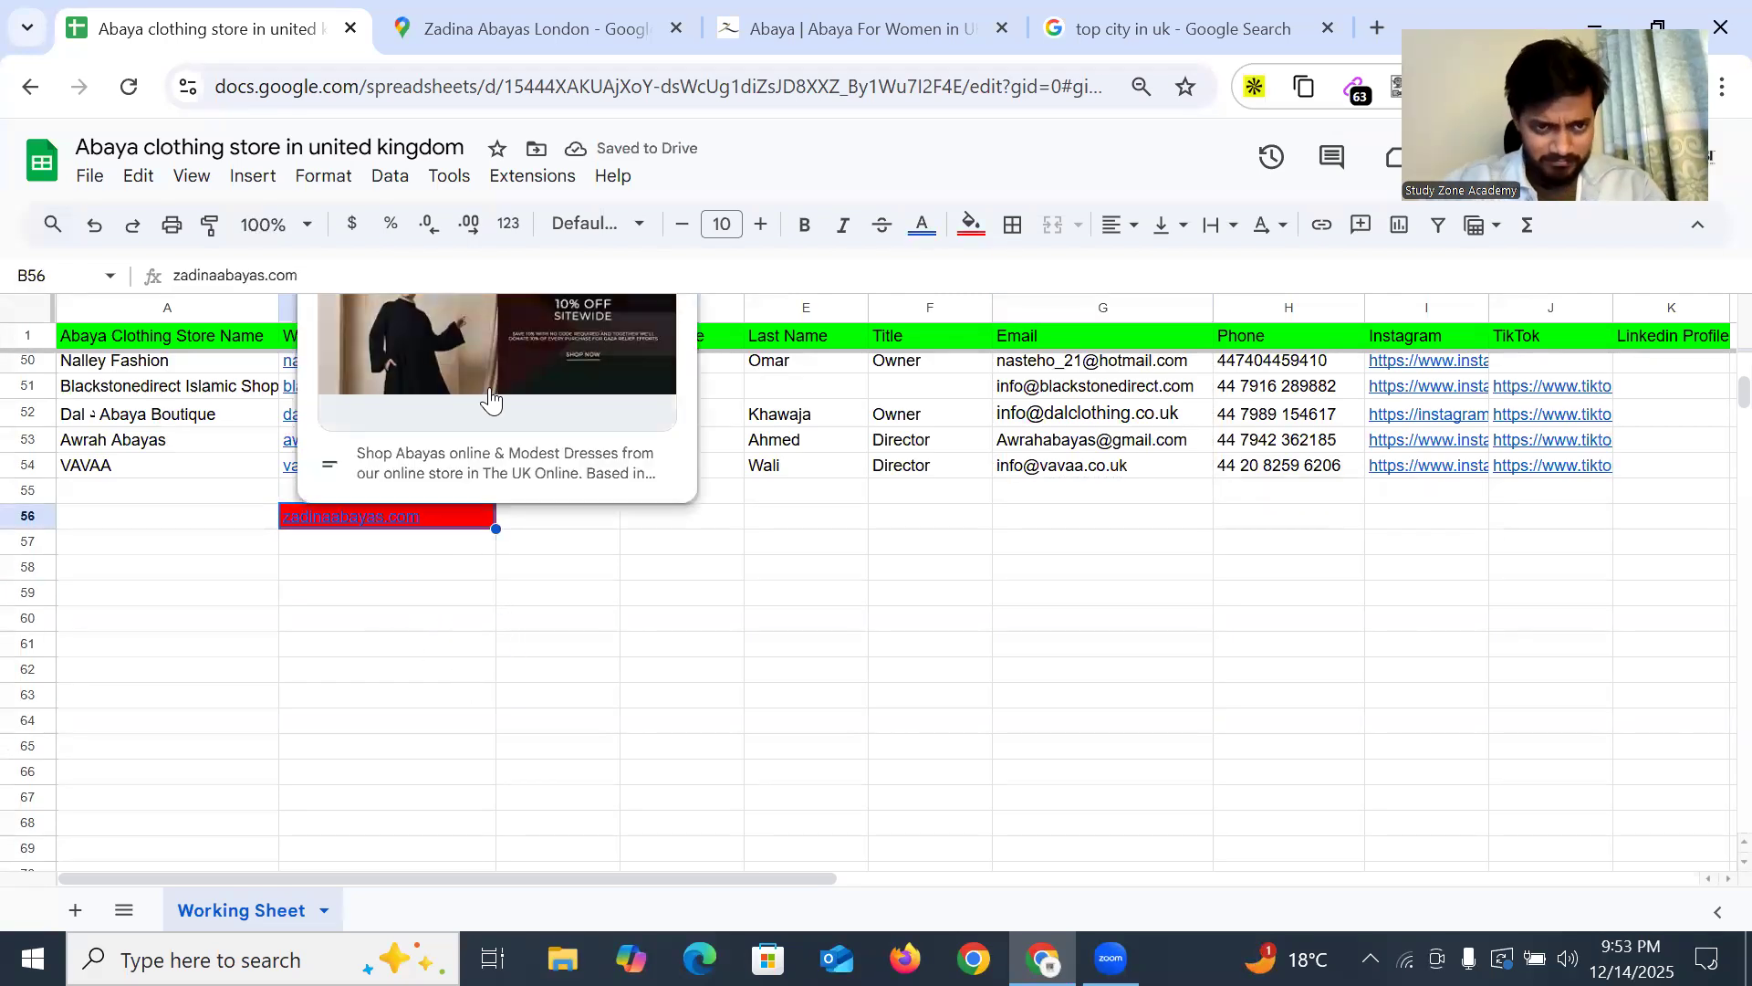
{"action": "left_click", "coordinate": [822, 673]}
{"action": "scroll", "coordinate": [545, 552], "scroll_direction": "up", "scroll_amount": 15}
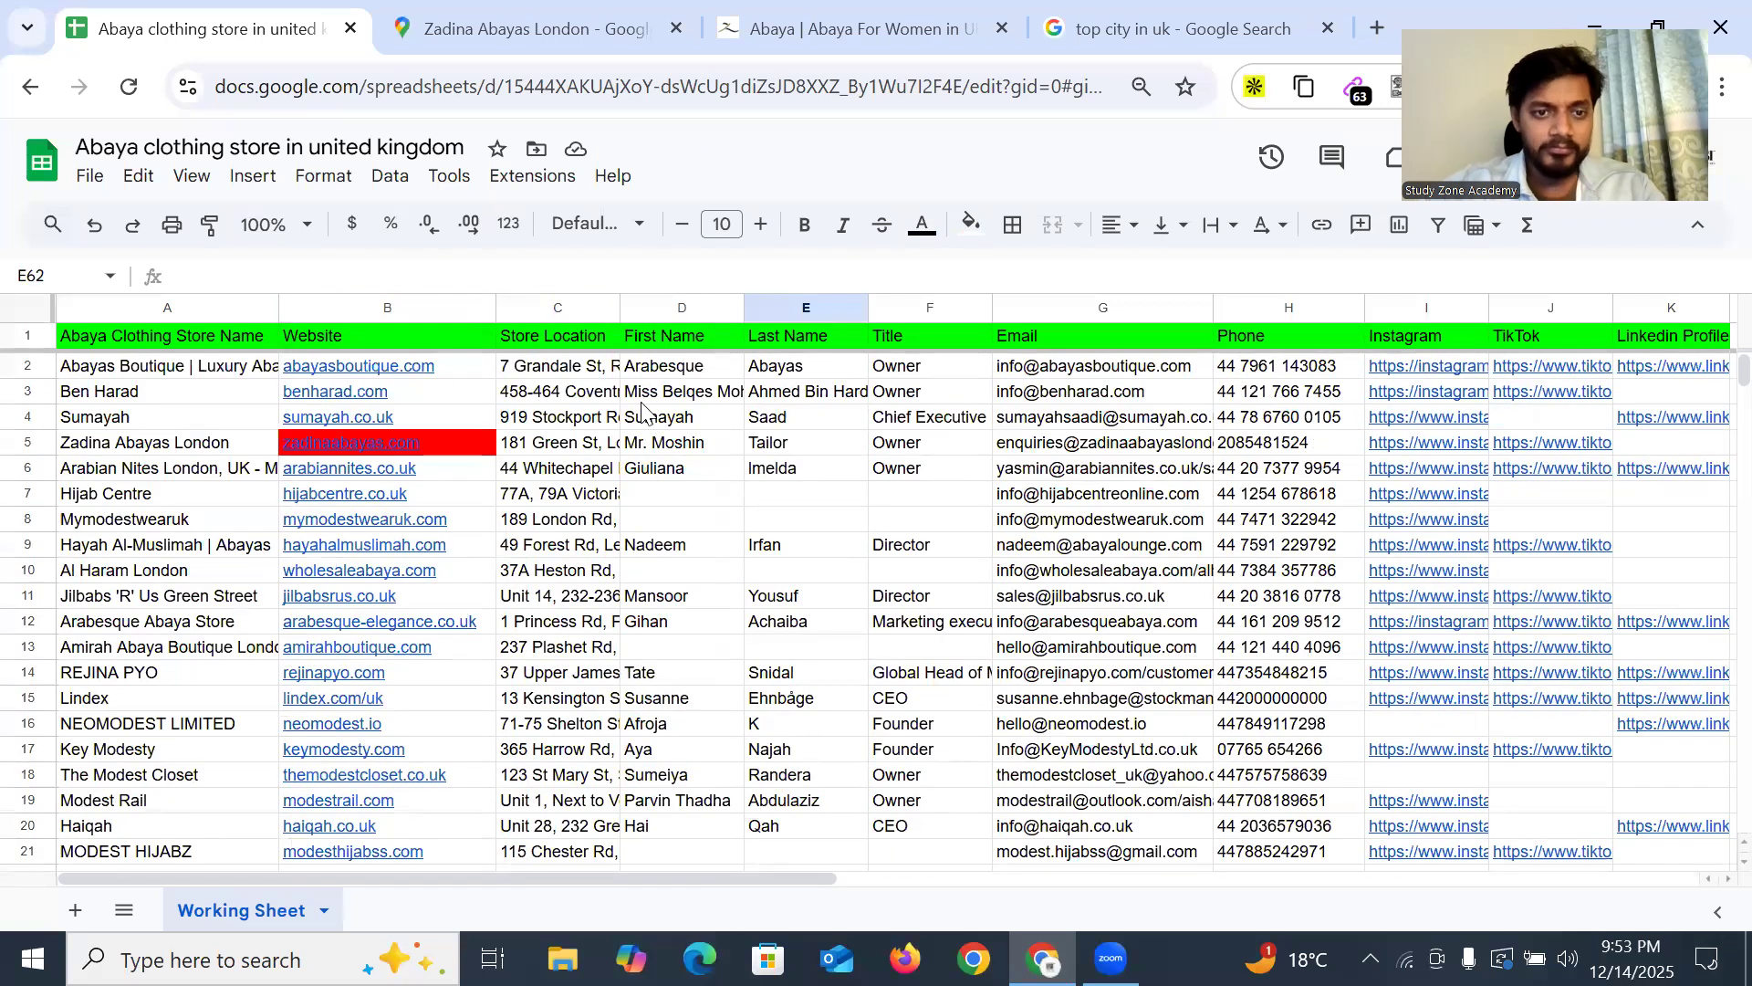
{"action": "scroll", "coordinate": [461, 520], "scroll_direction": "down", "scroll_amount": 5}
{"action": "scroll", "coordinate": [460, 520], "scroll_direction": "down", "scroll_amount": 10}
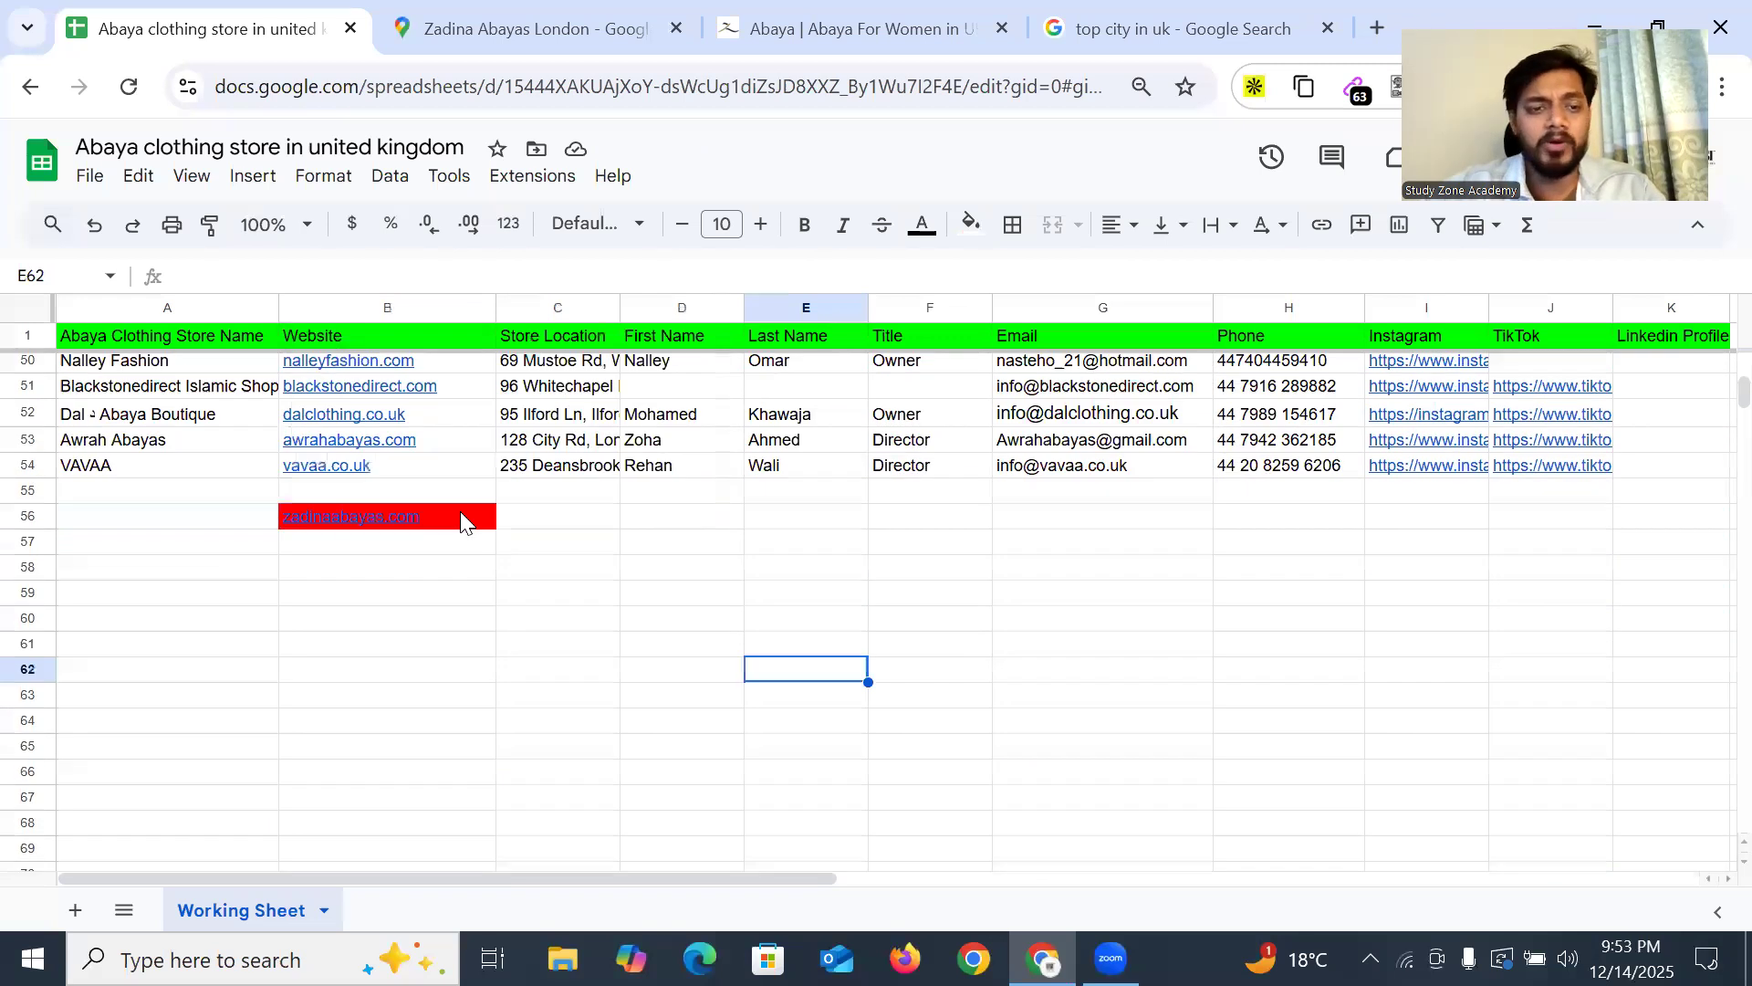
{"action": "left_click", "coordinate": [143, 525]}
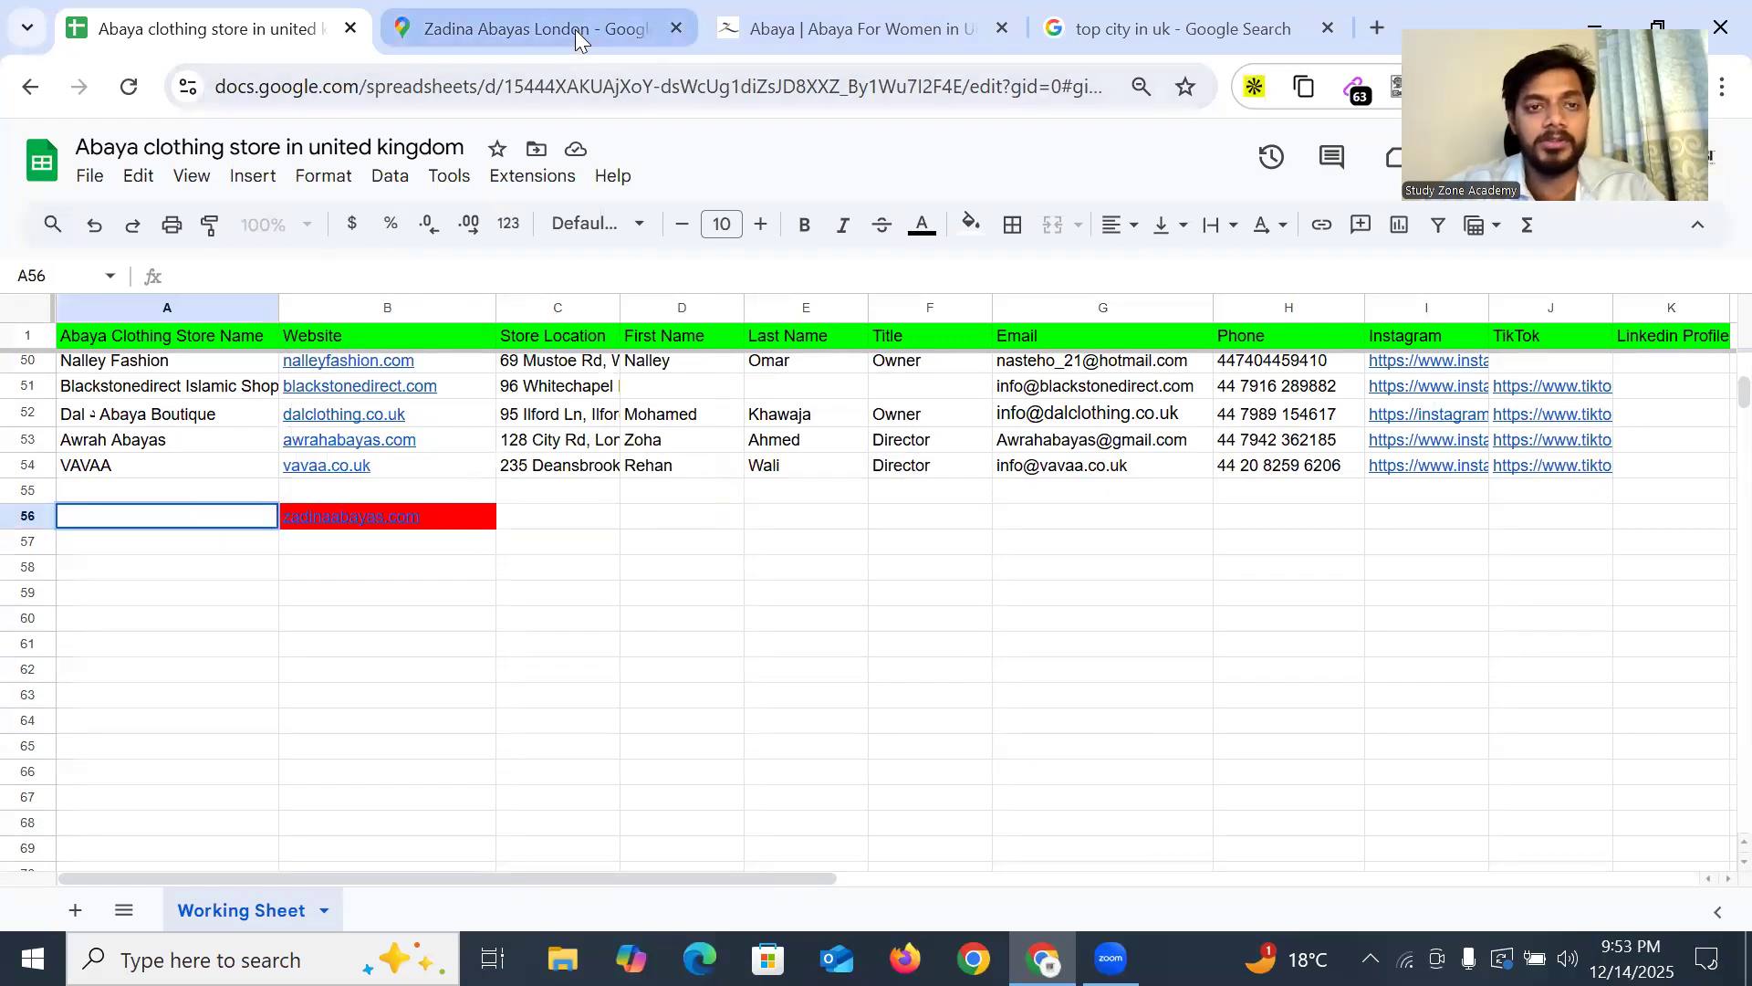
{"action": "left_click", "coordinate": [577, 31]}
Copy the store name Zadina Abayas London from Google Maps into cell A56
{"action": "scroll", "coordinate": [876, 447], "scroll_direction": "up", "scroll_amount": 8}
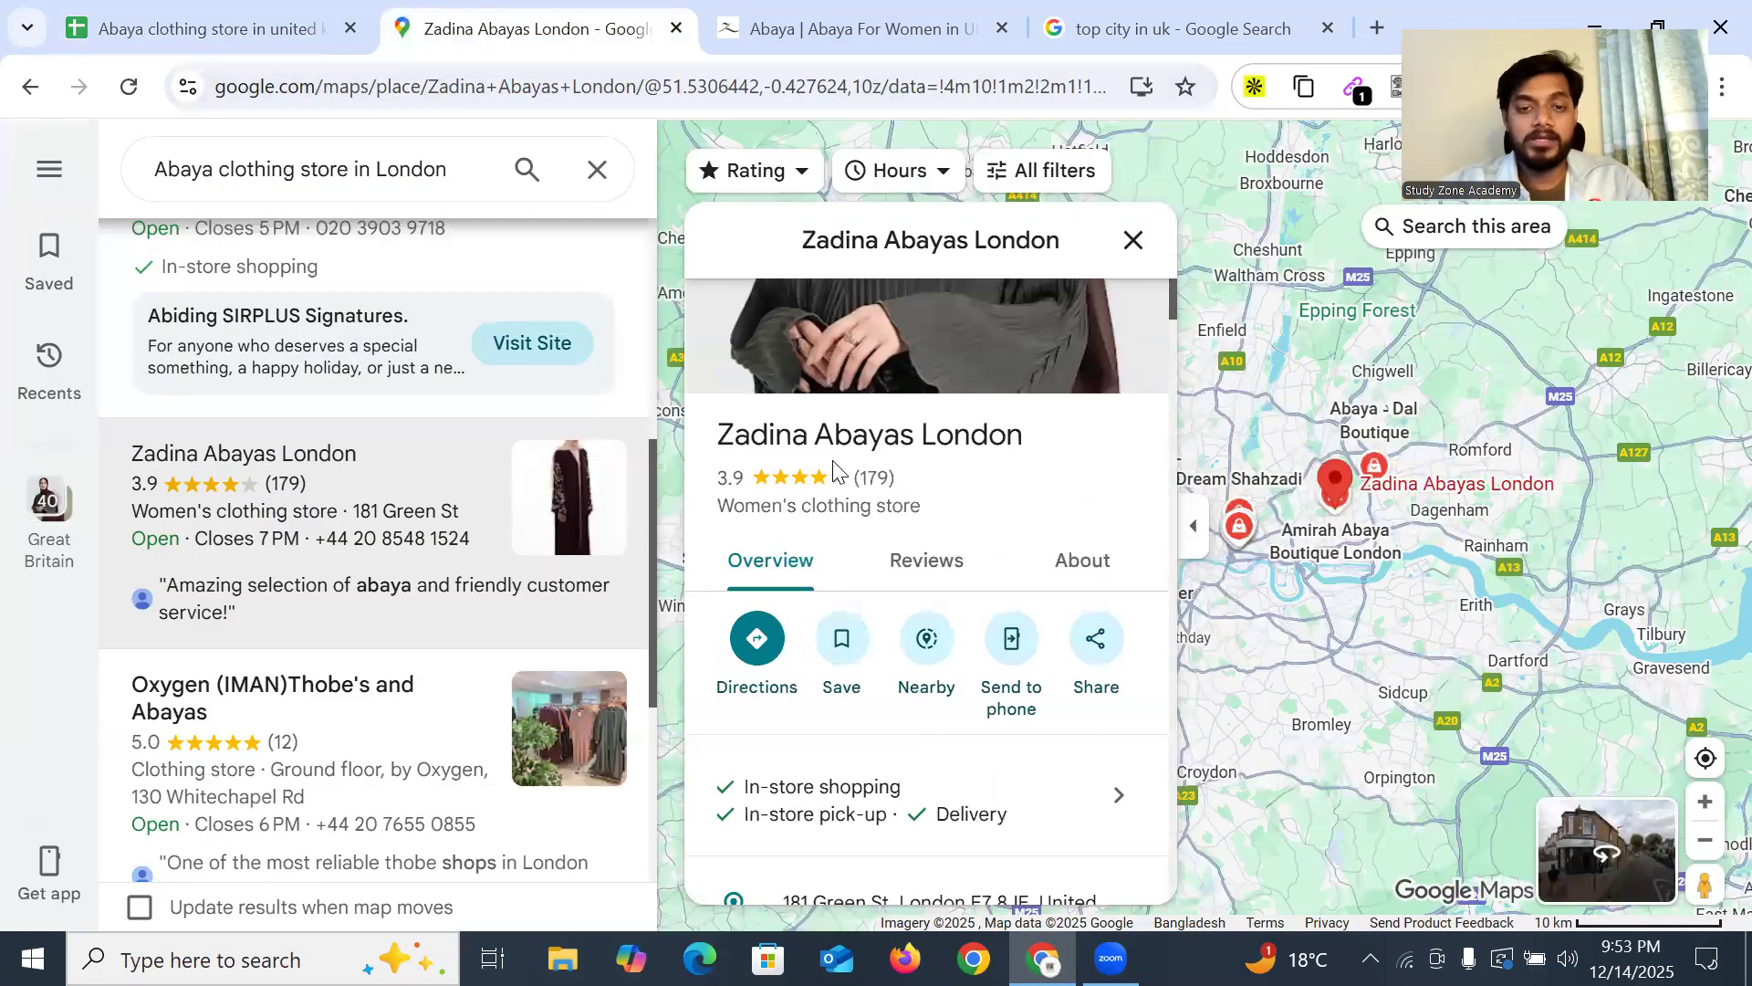
{"action": "triple_click", "coordinate": [805, 445]}
{"action": "key", "text": "ctrl+c"}
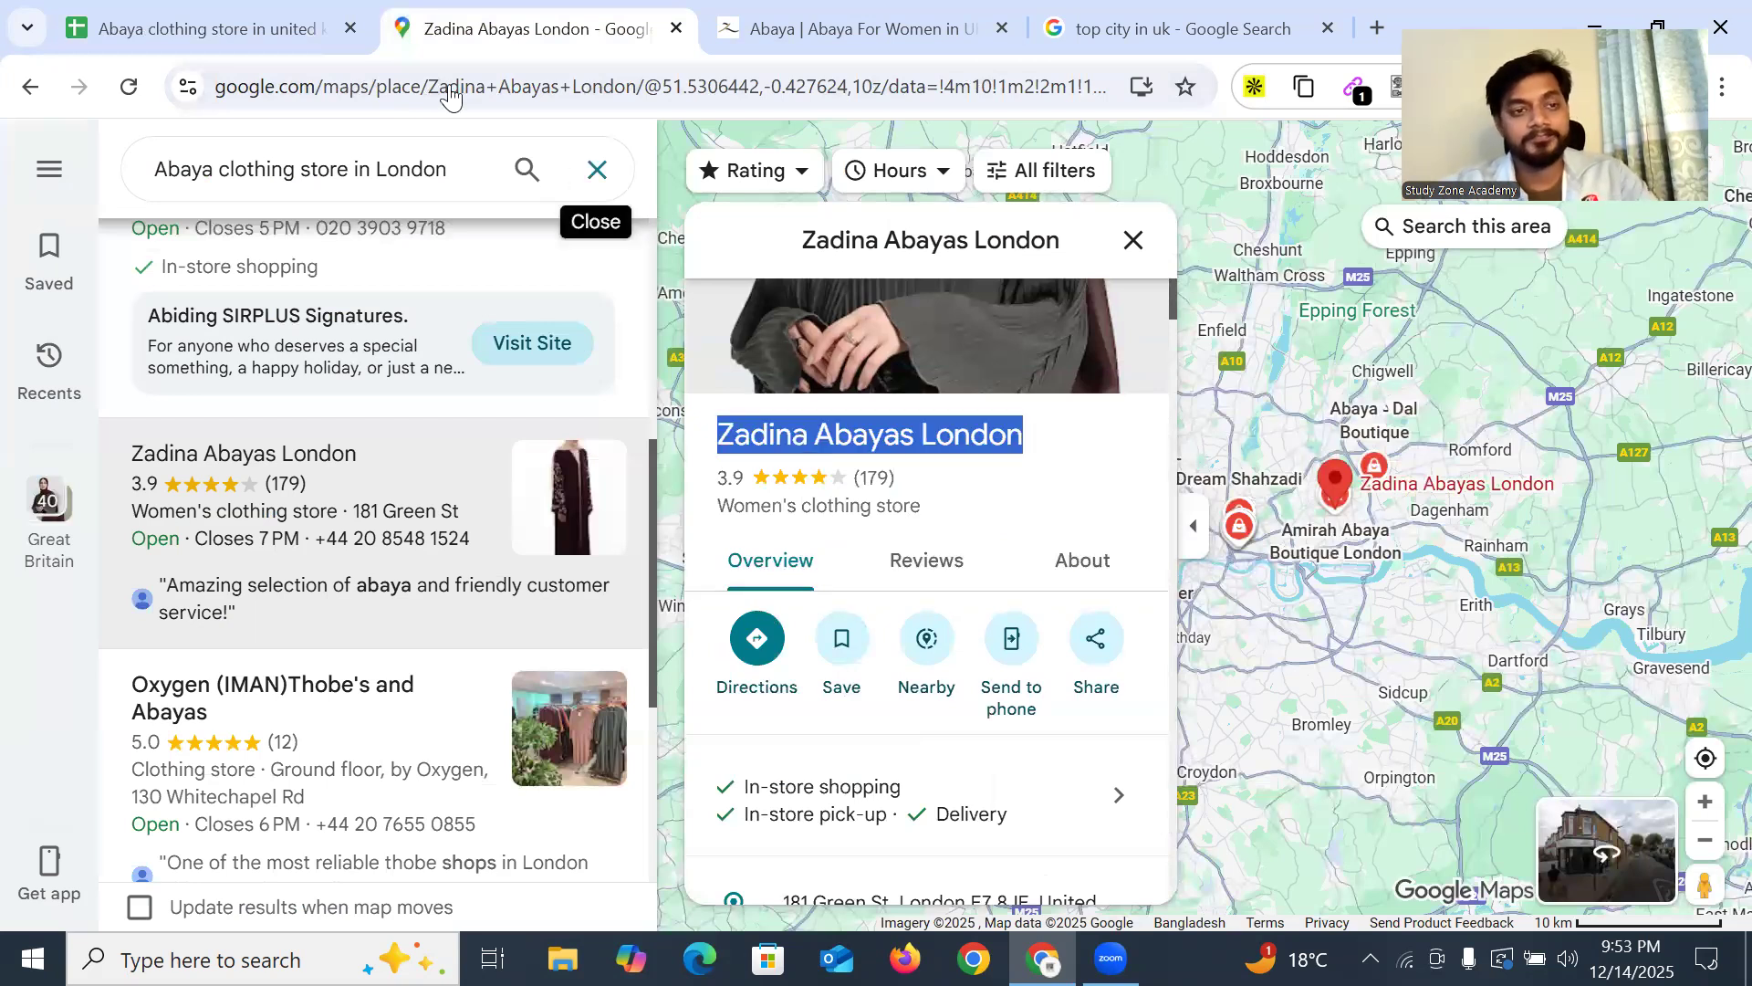
{"action": "left_click", "coordinate": [210, 28]}
{"action": "double_click", "coordinate": [179, 524]}
{"action": "key", "text": "ctrl+v"}
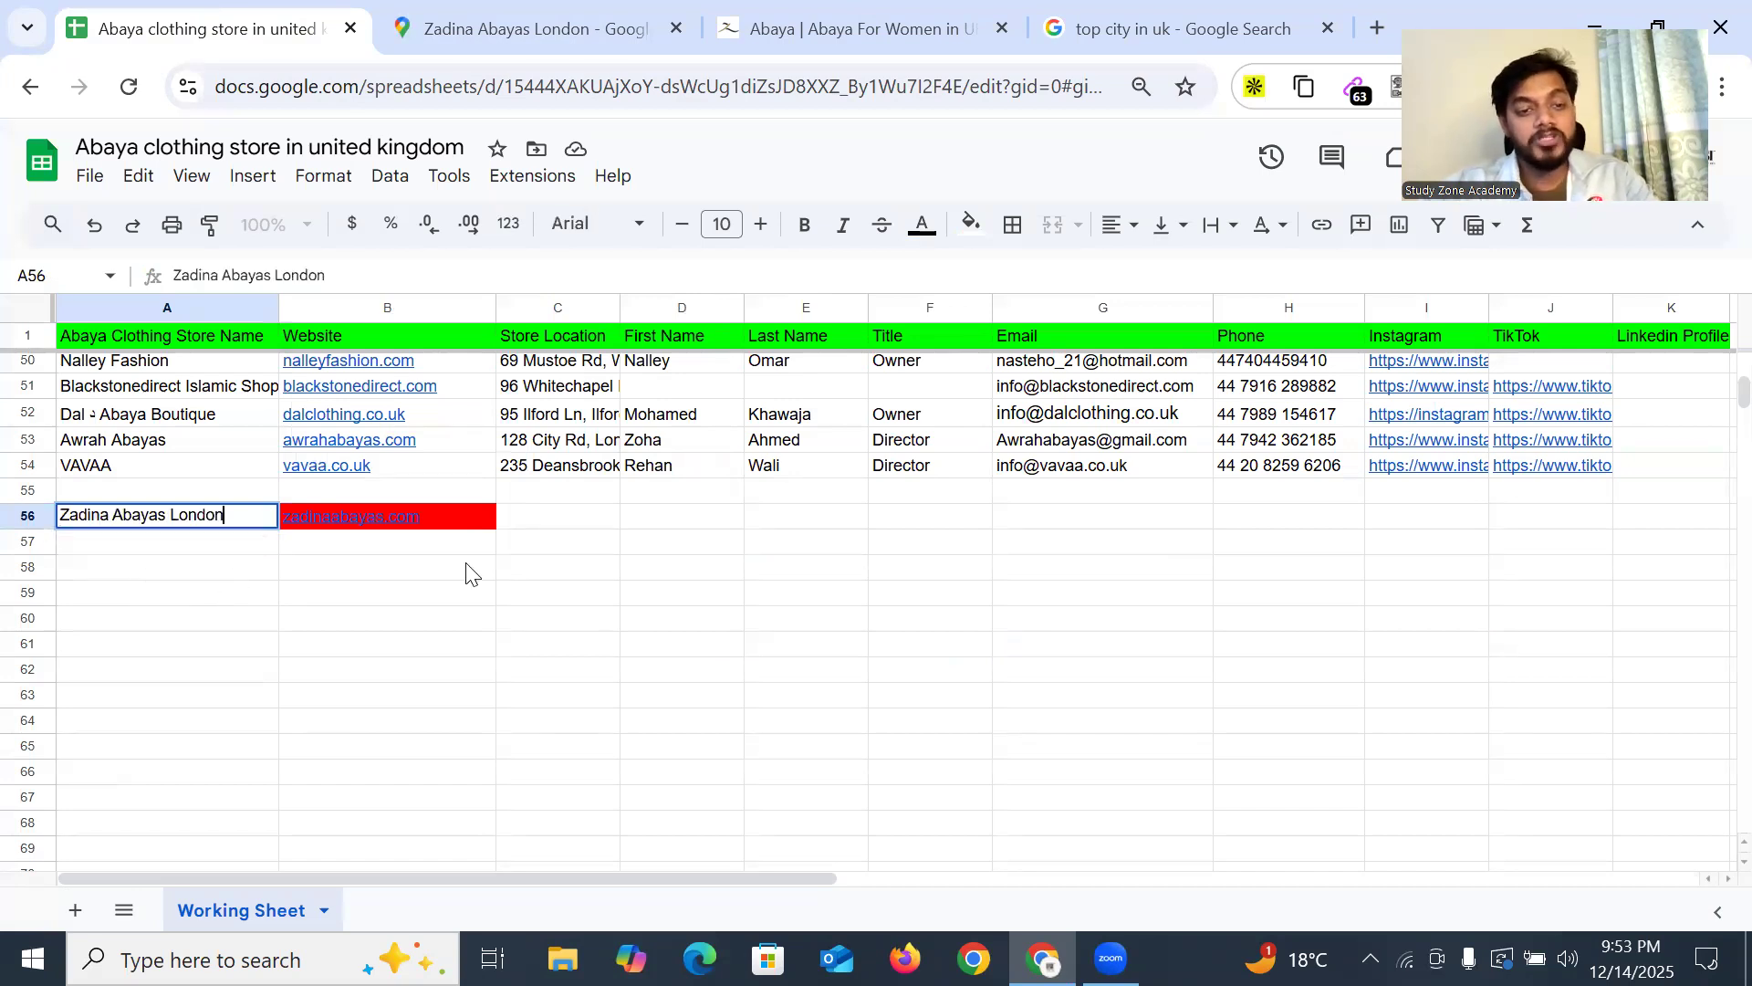
{"action": "left_click", "coordinate": [557, 519]}
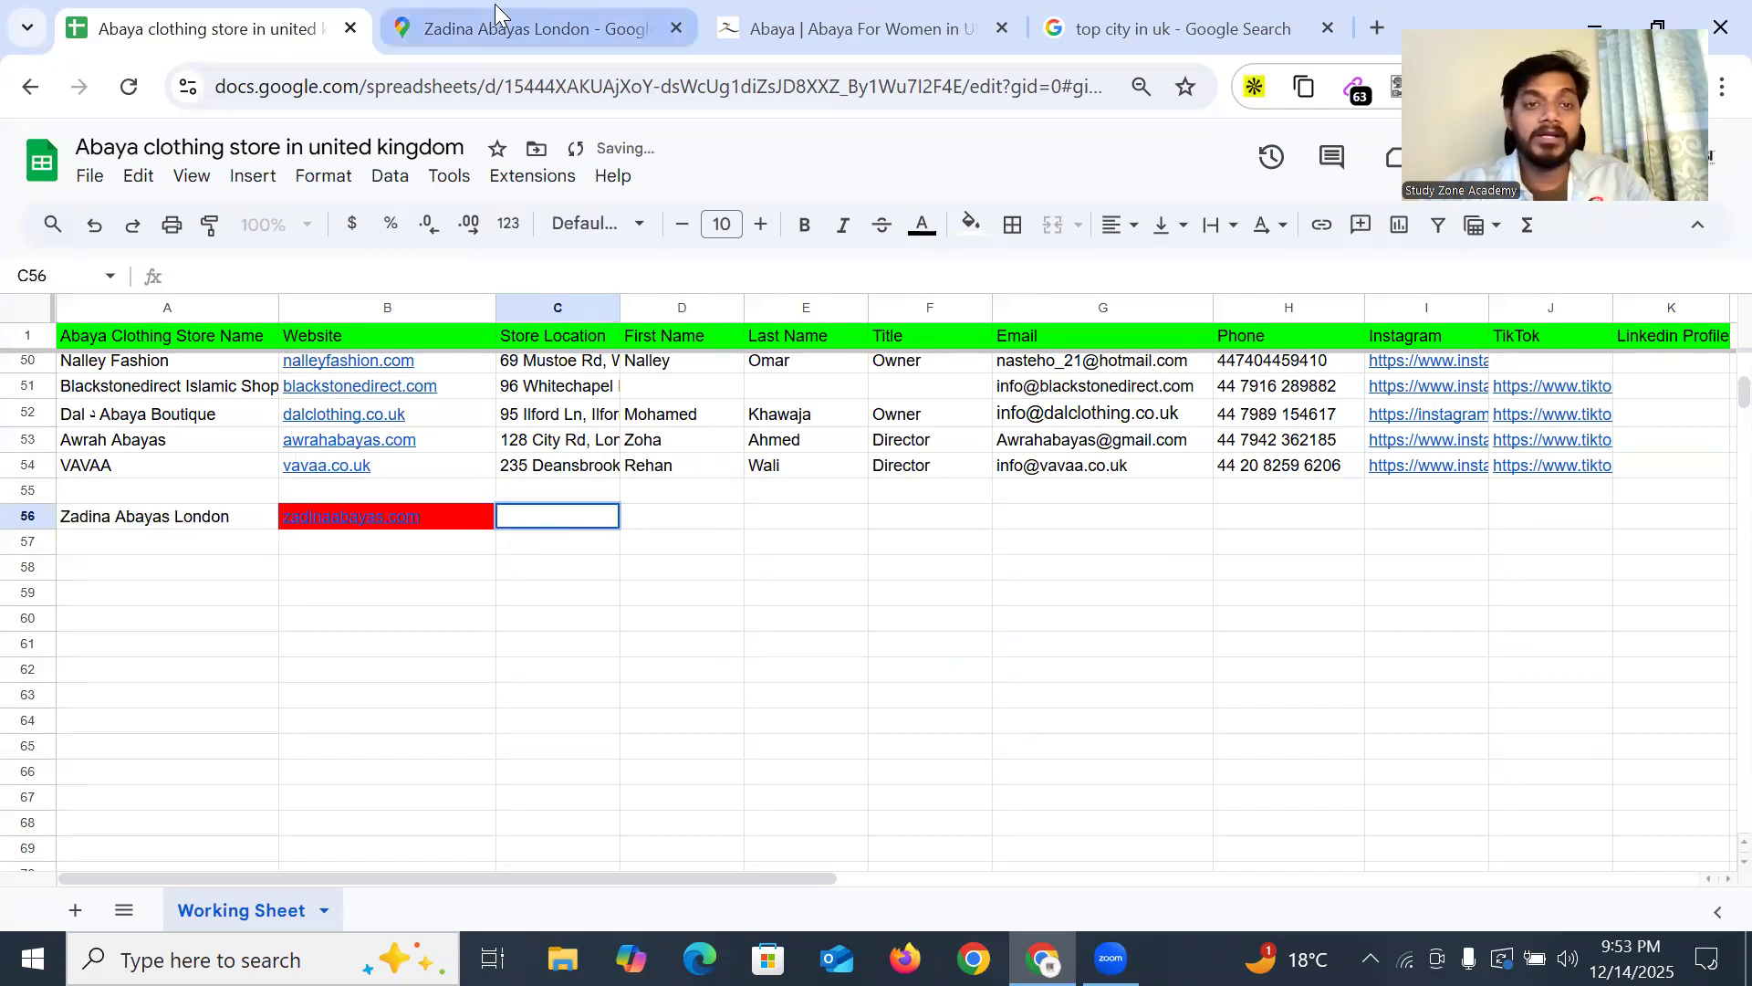
Copy the store's address from the Maps listing into Store Location cell C56
{"action": "left_click", "coordinate": [527, 31]}
{"action": "scroll", "coordinate": [1029, 548], "scroll_direction": "down", "scroll_amount": 4}
{"action": "left_click", "coordinate": [1114, 498]}
{"action": "left_click", "coordinate": [210, 28]}
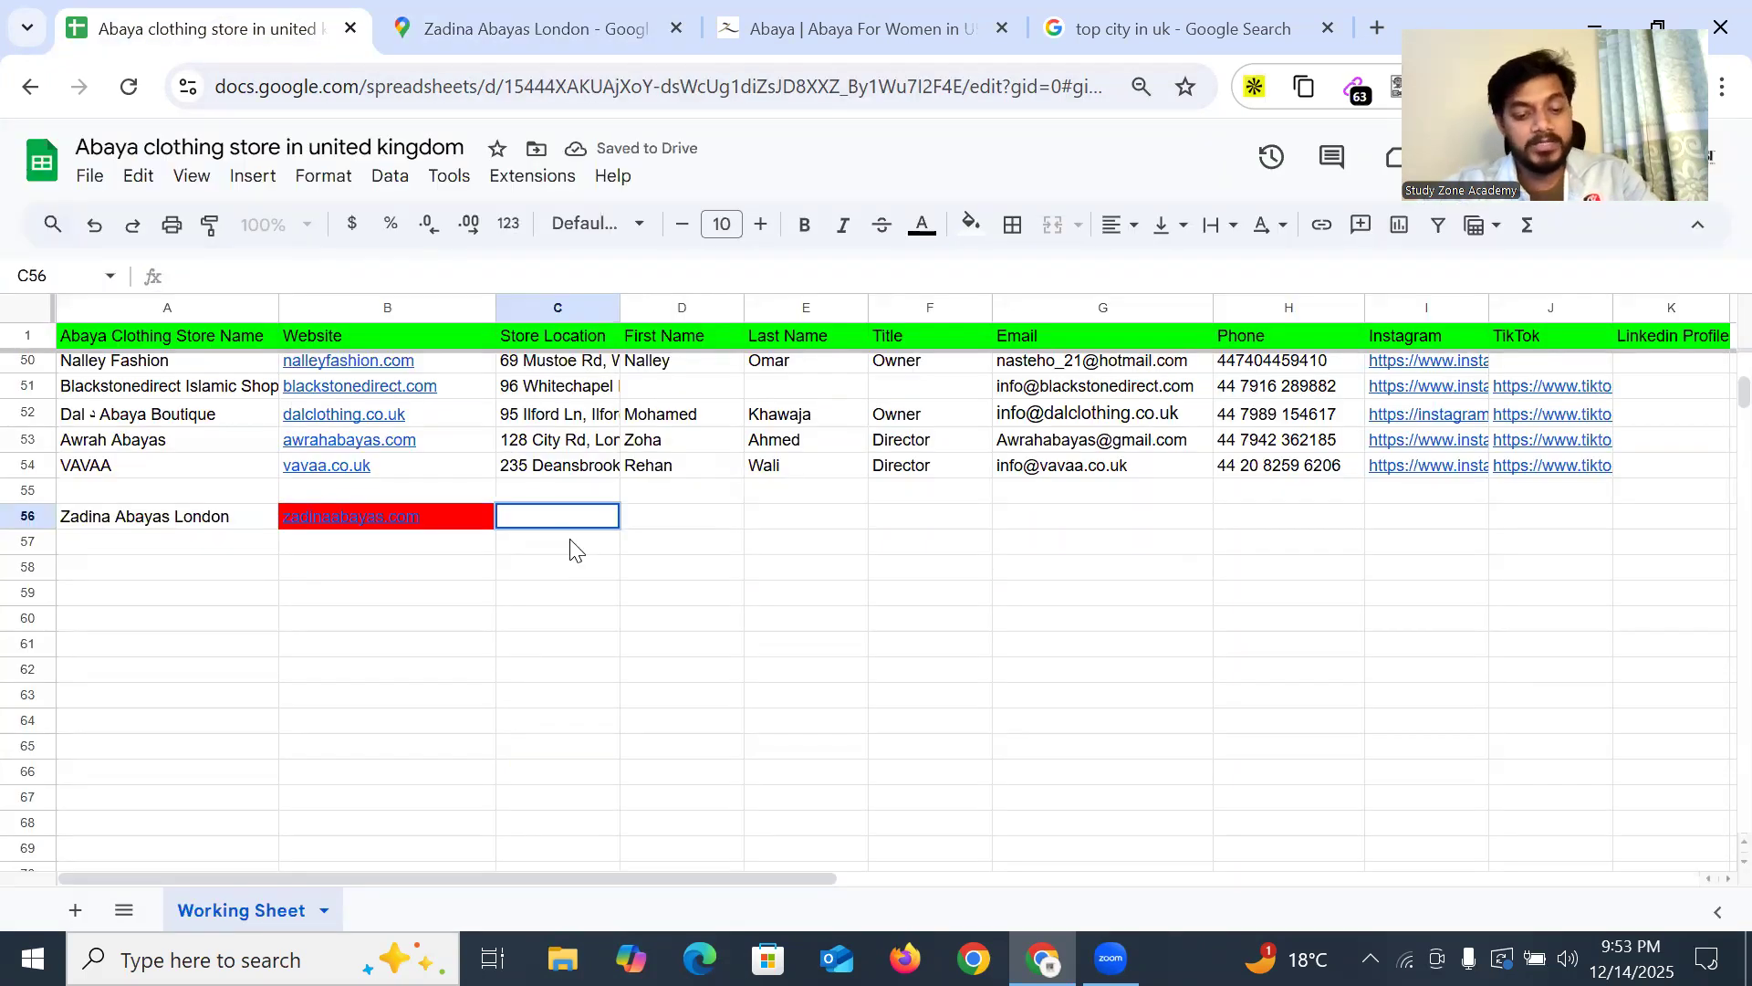
{"action": "key", "text": "ctrl+v"}
{"action": "left_click", "coordinate": [727, 592]}
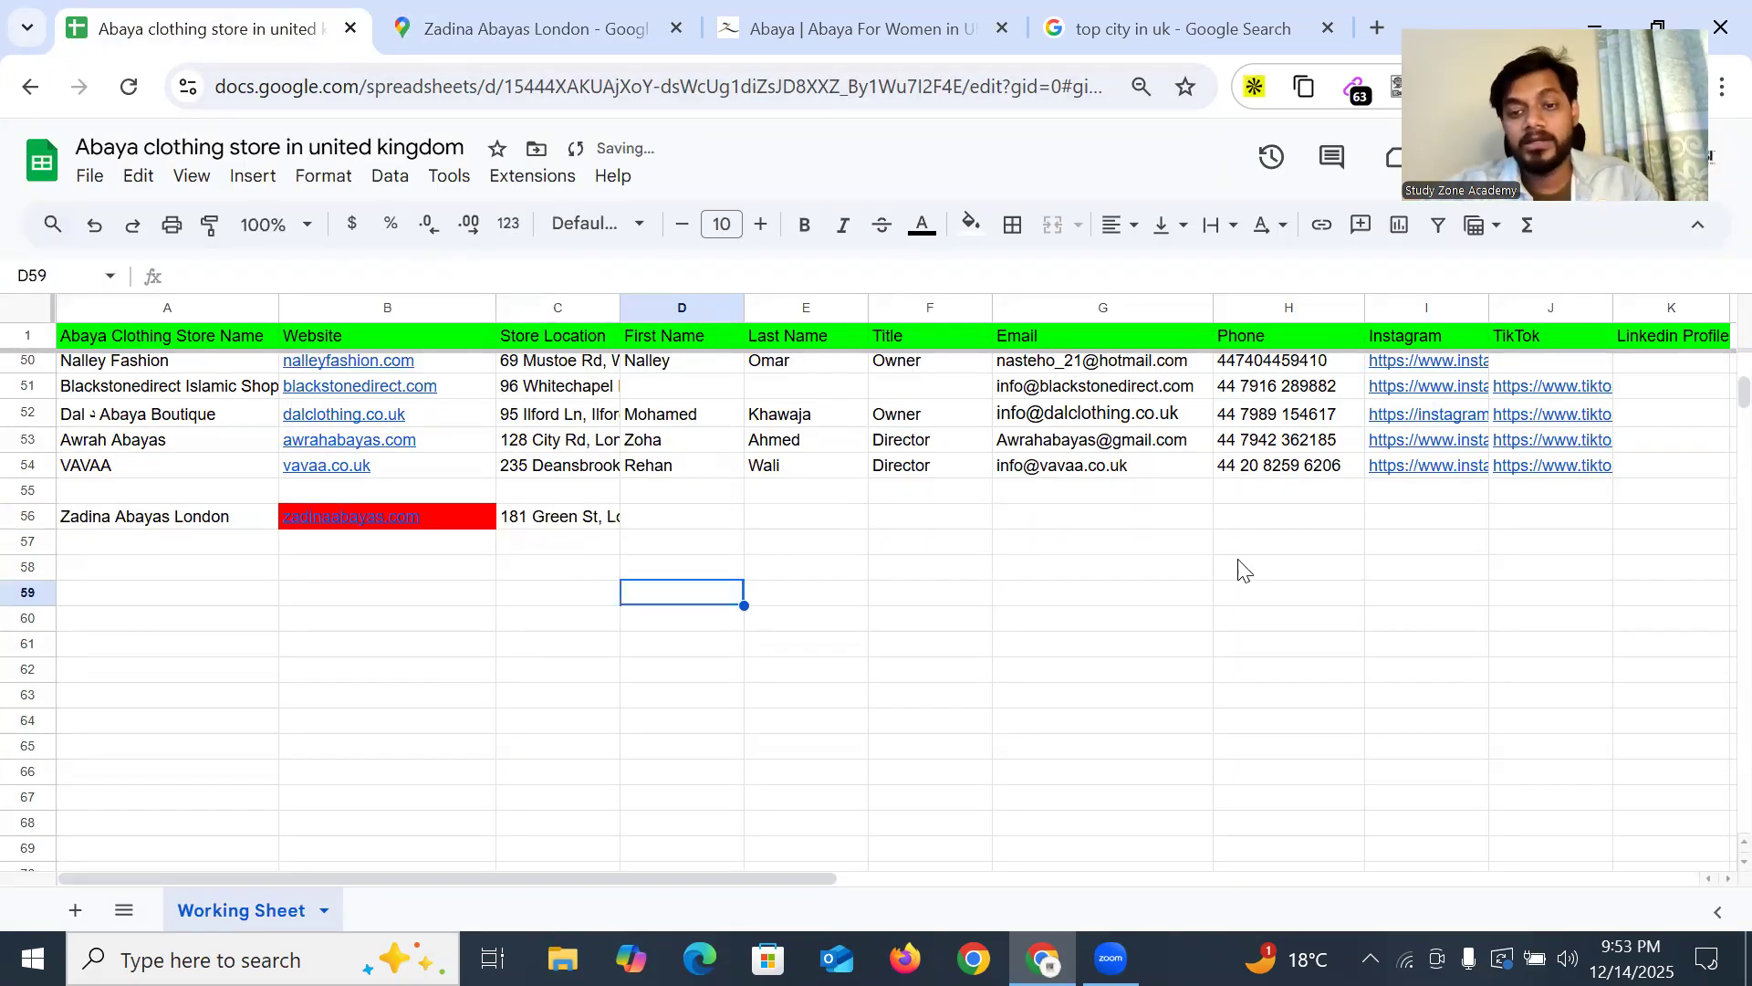
Paste the store's phone number into Phone cell H56, removing the leading plus sign
{"action": "left_click_drag", "start_coordinate": [777, 519], "coordinate": [1271, 528]}
{"action": "double_click", "coordinate": [1282, 522]}
{"action": "left_click", "coordinate": [534, 28]}
{"action": "scroll", "coordinate": [891, 367], "scroll_direction": "up", "scroll_amount": 2}
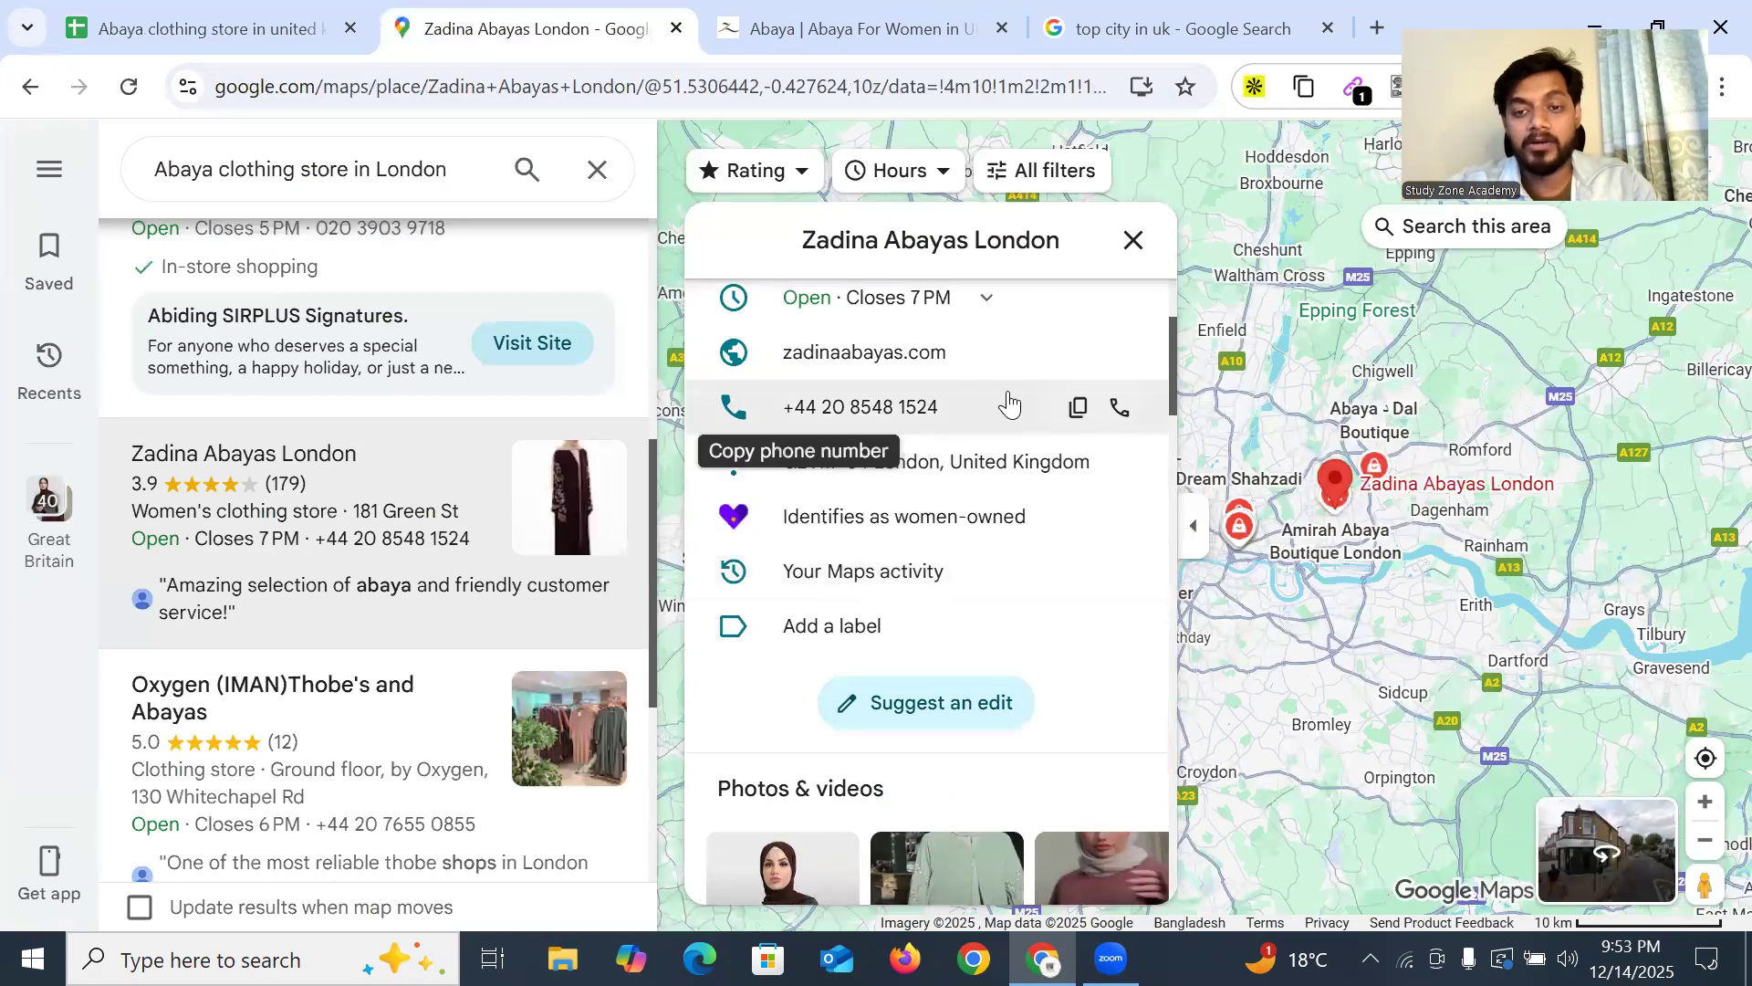
{"action": "left_click", "coordinate": [1074, 409]}
{"action": "left_click", "coordinate": [210, 29]}
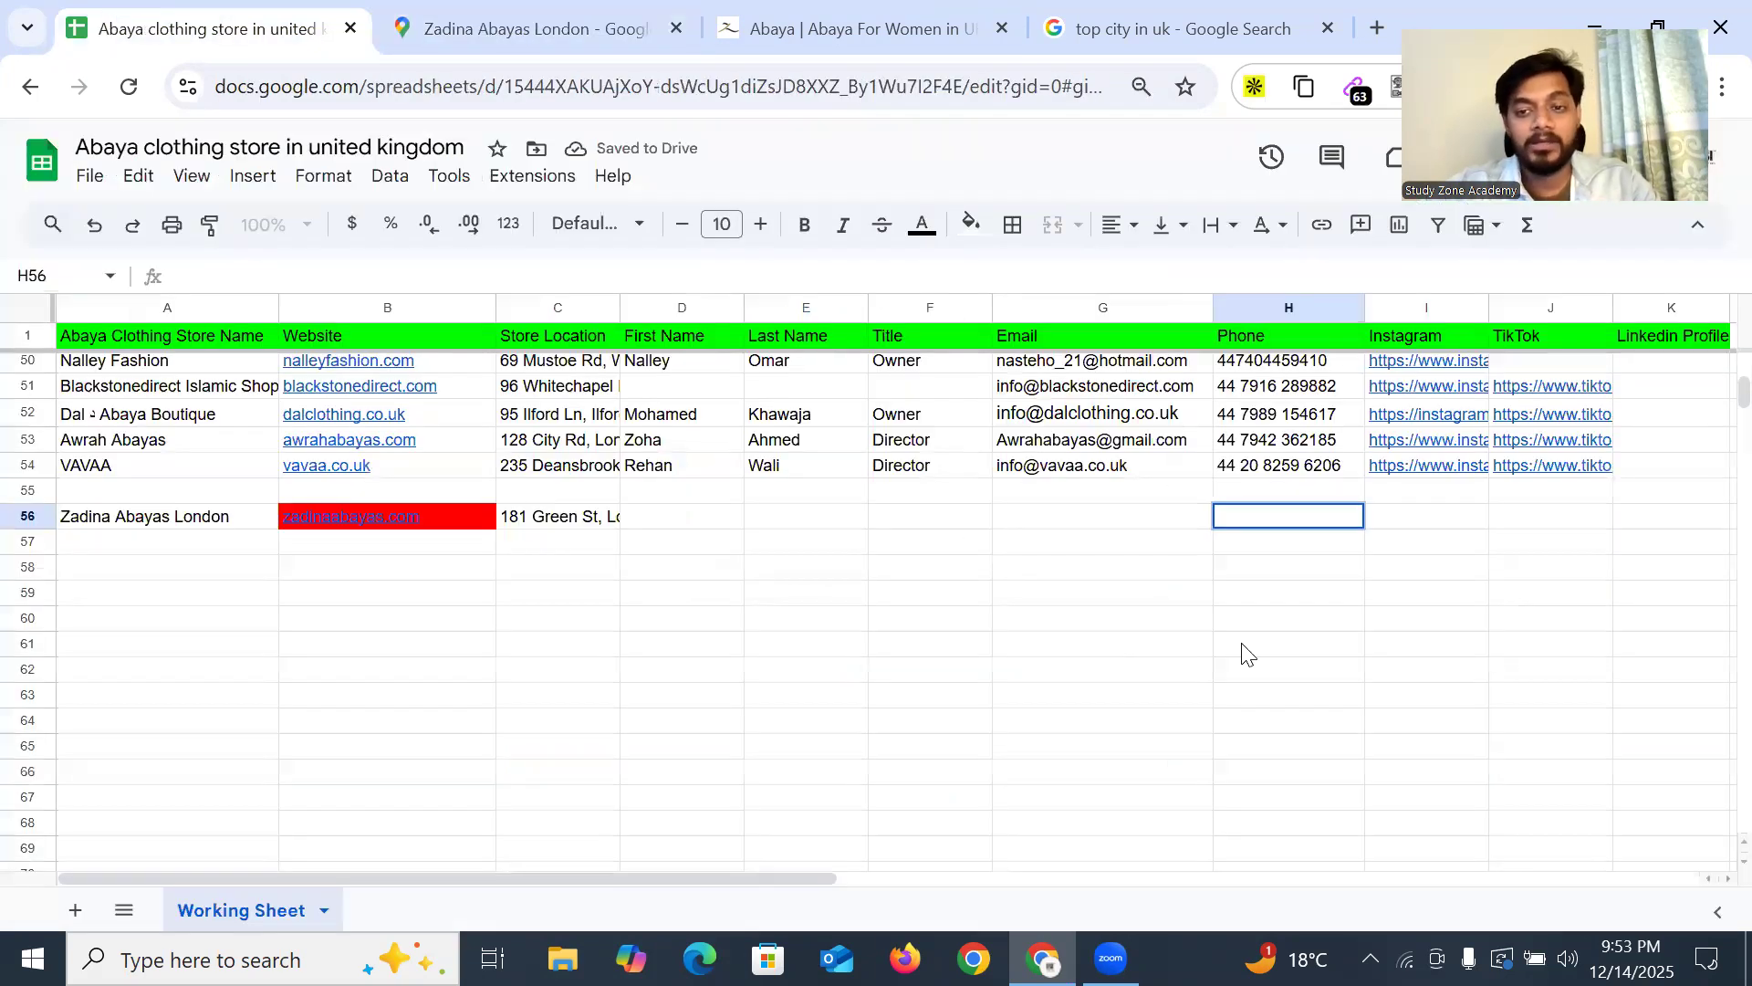
{"action": "key", "text": "ctrl+v"}
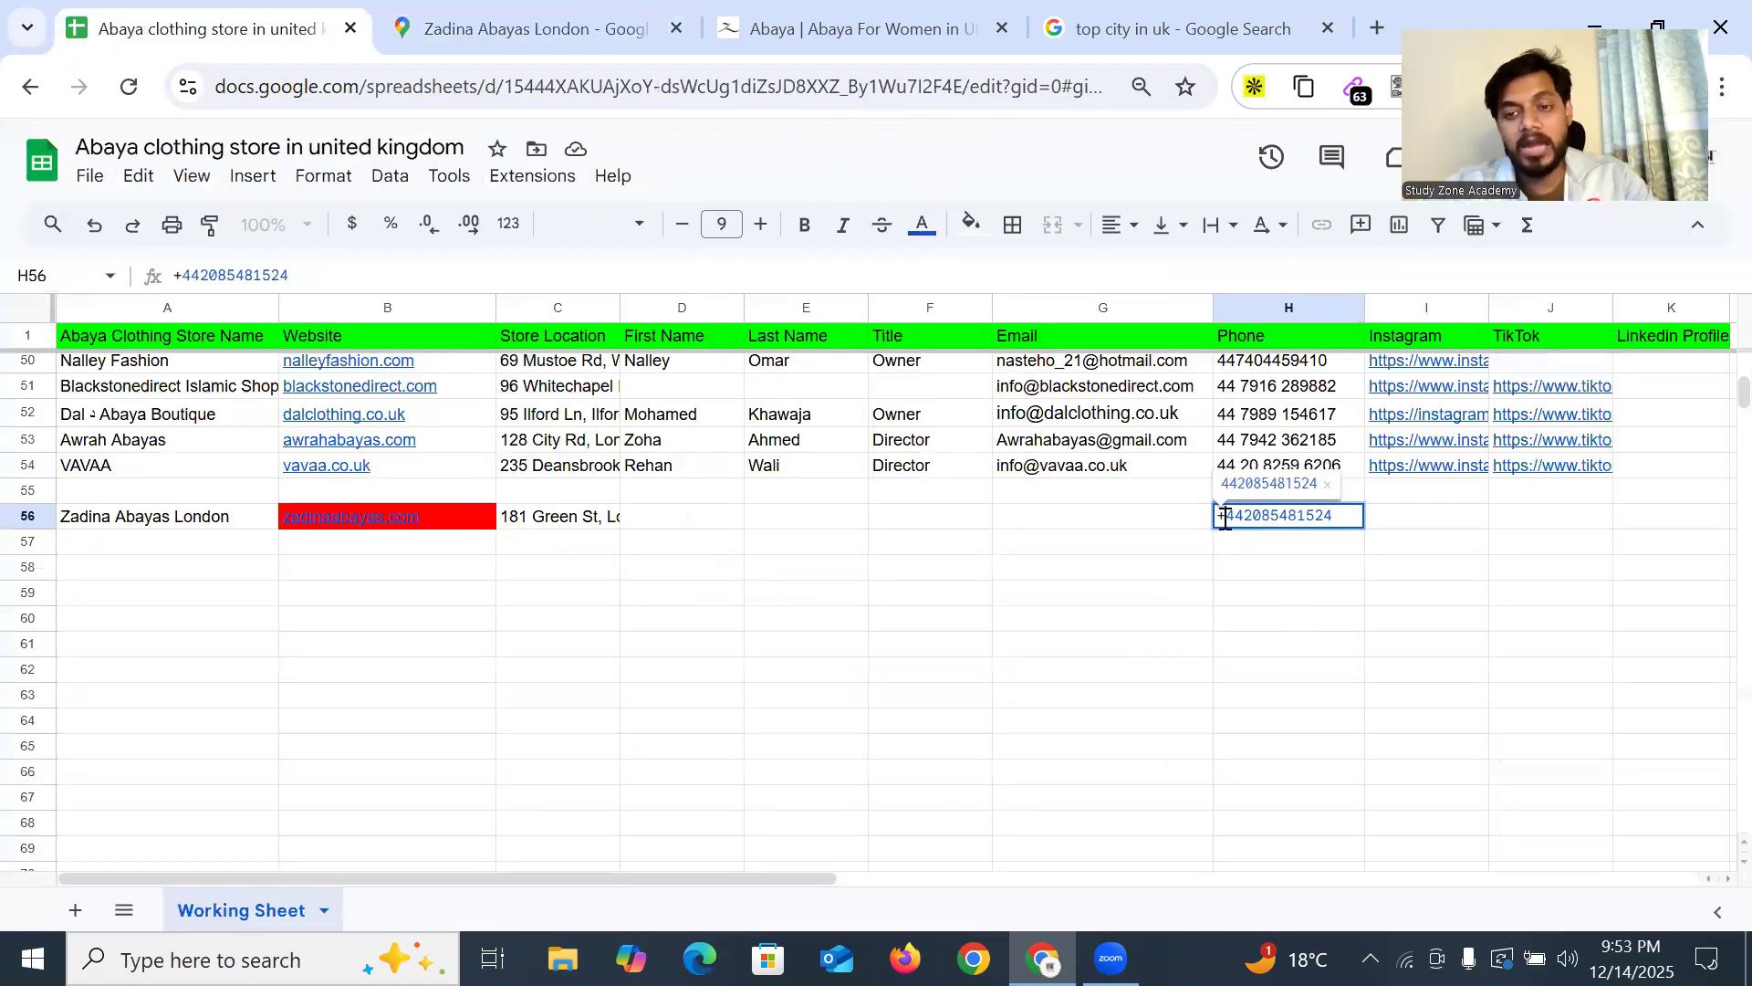
{"action": "key", "text": "Home"}
{"action": "key", "text": "Delete"}
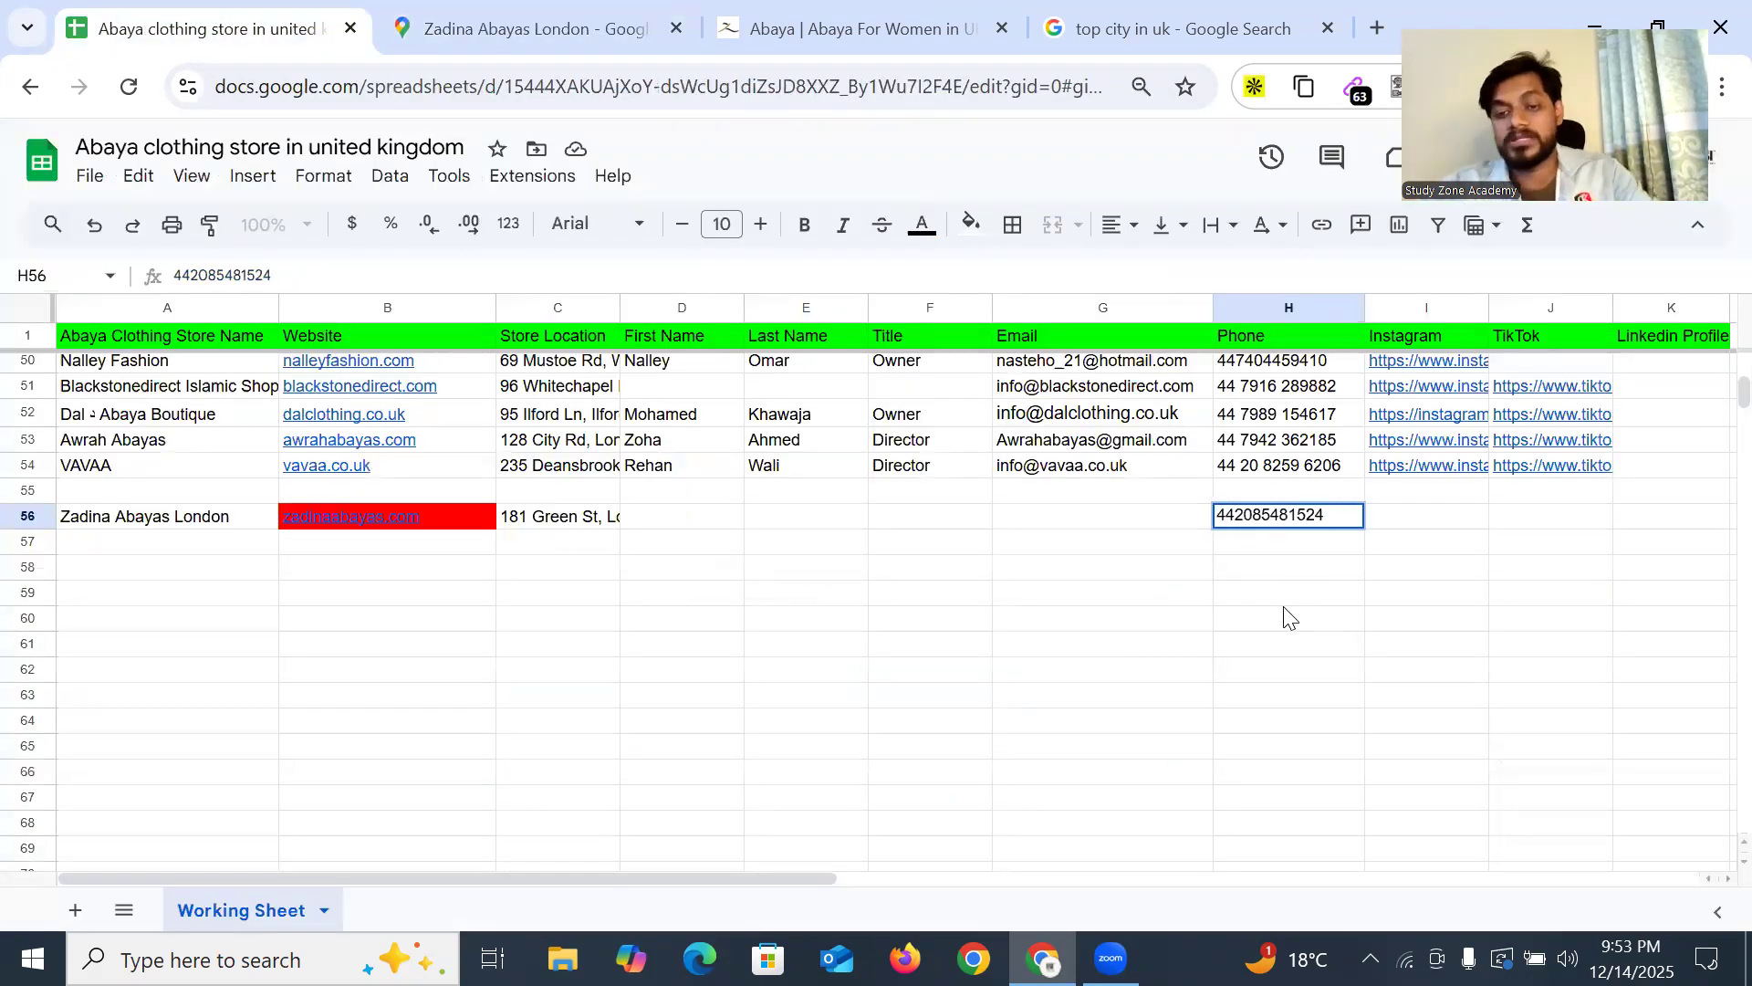
{"action": "left_click", "coordinate": [1287, 601]}
{"action": "left_click_drag", "start_coordinate": [684, 518], "coordinate": [1118, 518]}
{"action": "left_click_drag", "start_coordinate": [1410, 520], "coordinate": [1533, 522]}
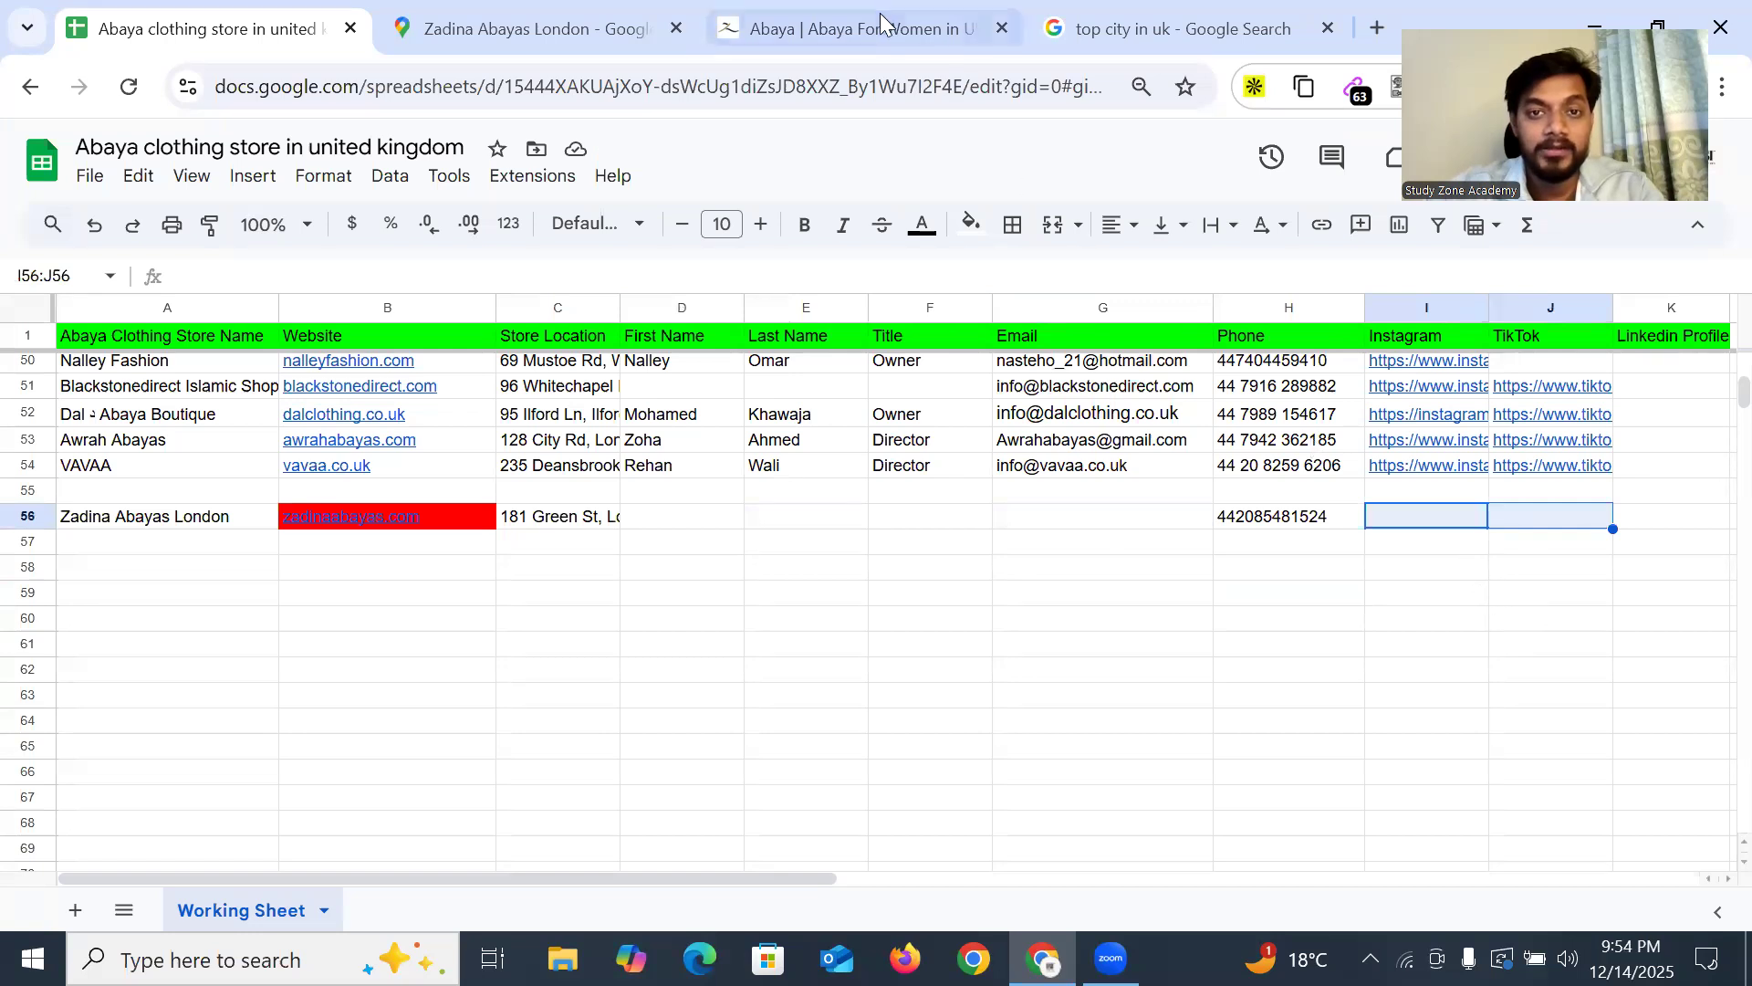
{"action": "left_click", "coordinate": [962, 36]}
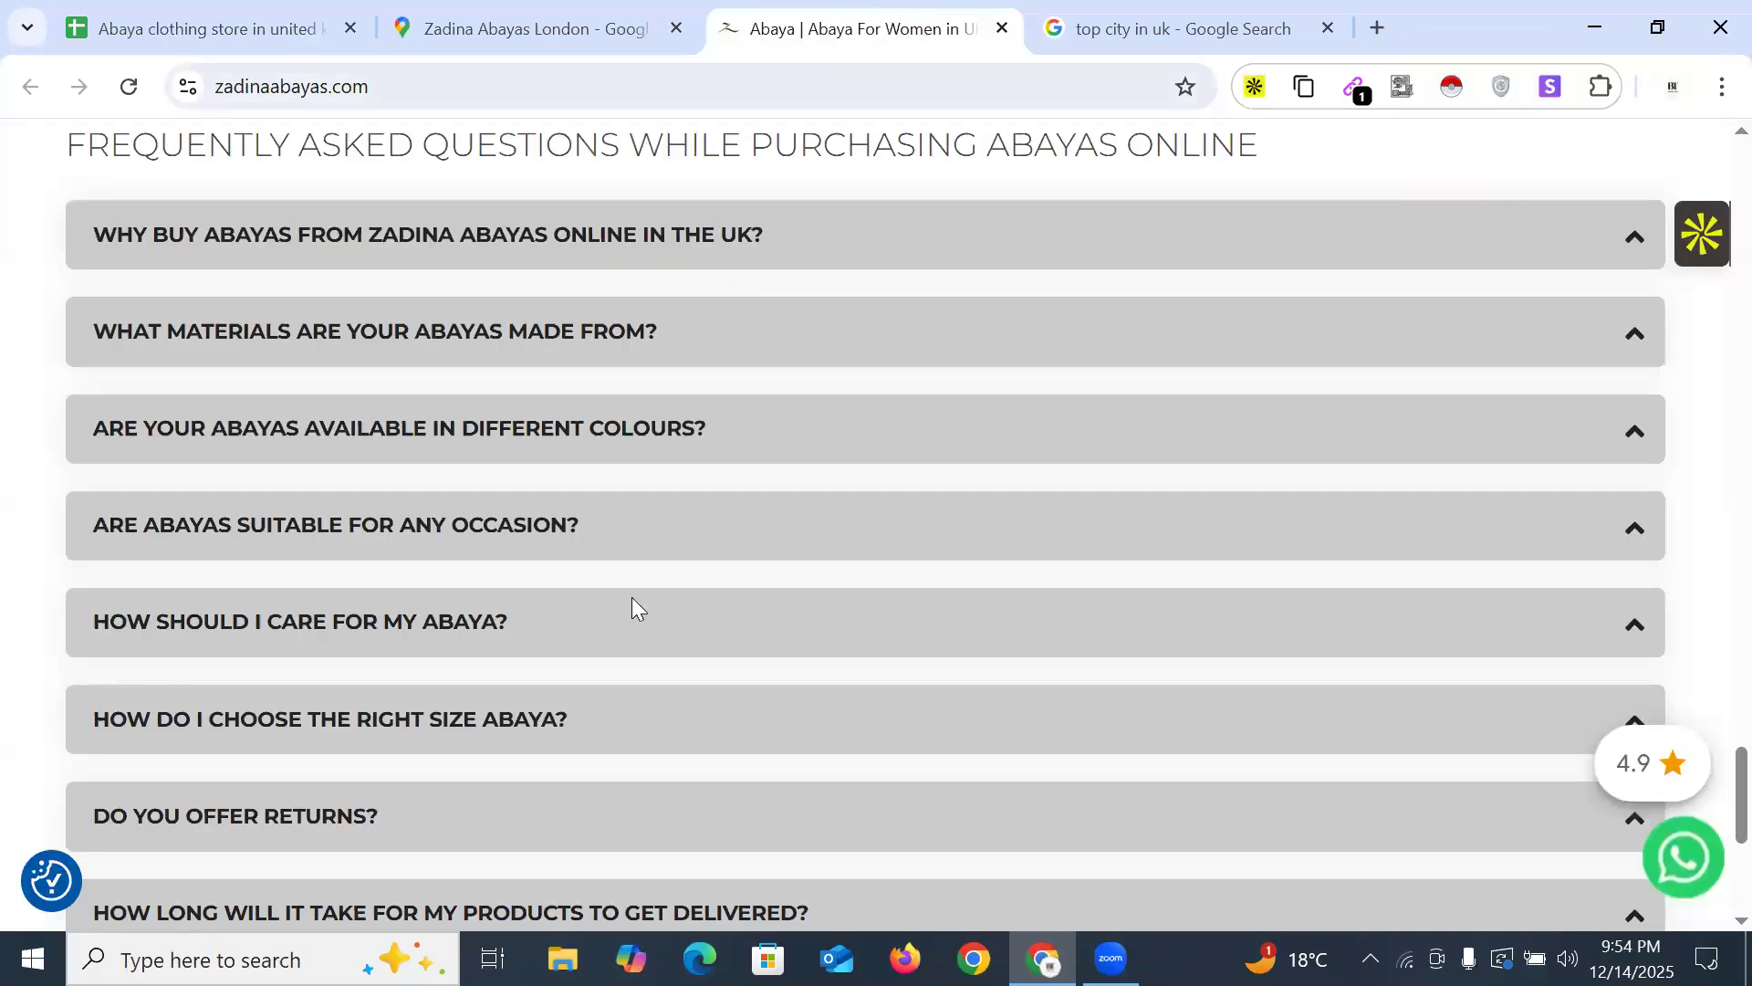
Copy the store's enquiries email from the zadinaabayas.com Contact Us page
{"action": "scroll", "coordinate": [693, 484], "scroll_direction": "down", "scroll_amount": 5}
{"action": "scroll", "coordinate": [615, 525], "scroll_direction": "up", "scroll_amount": 7}
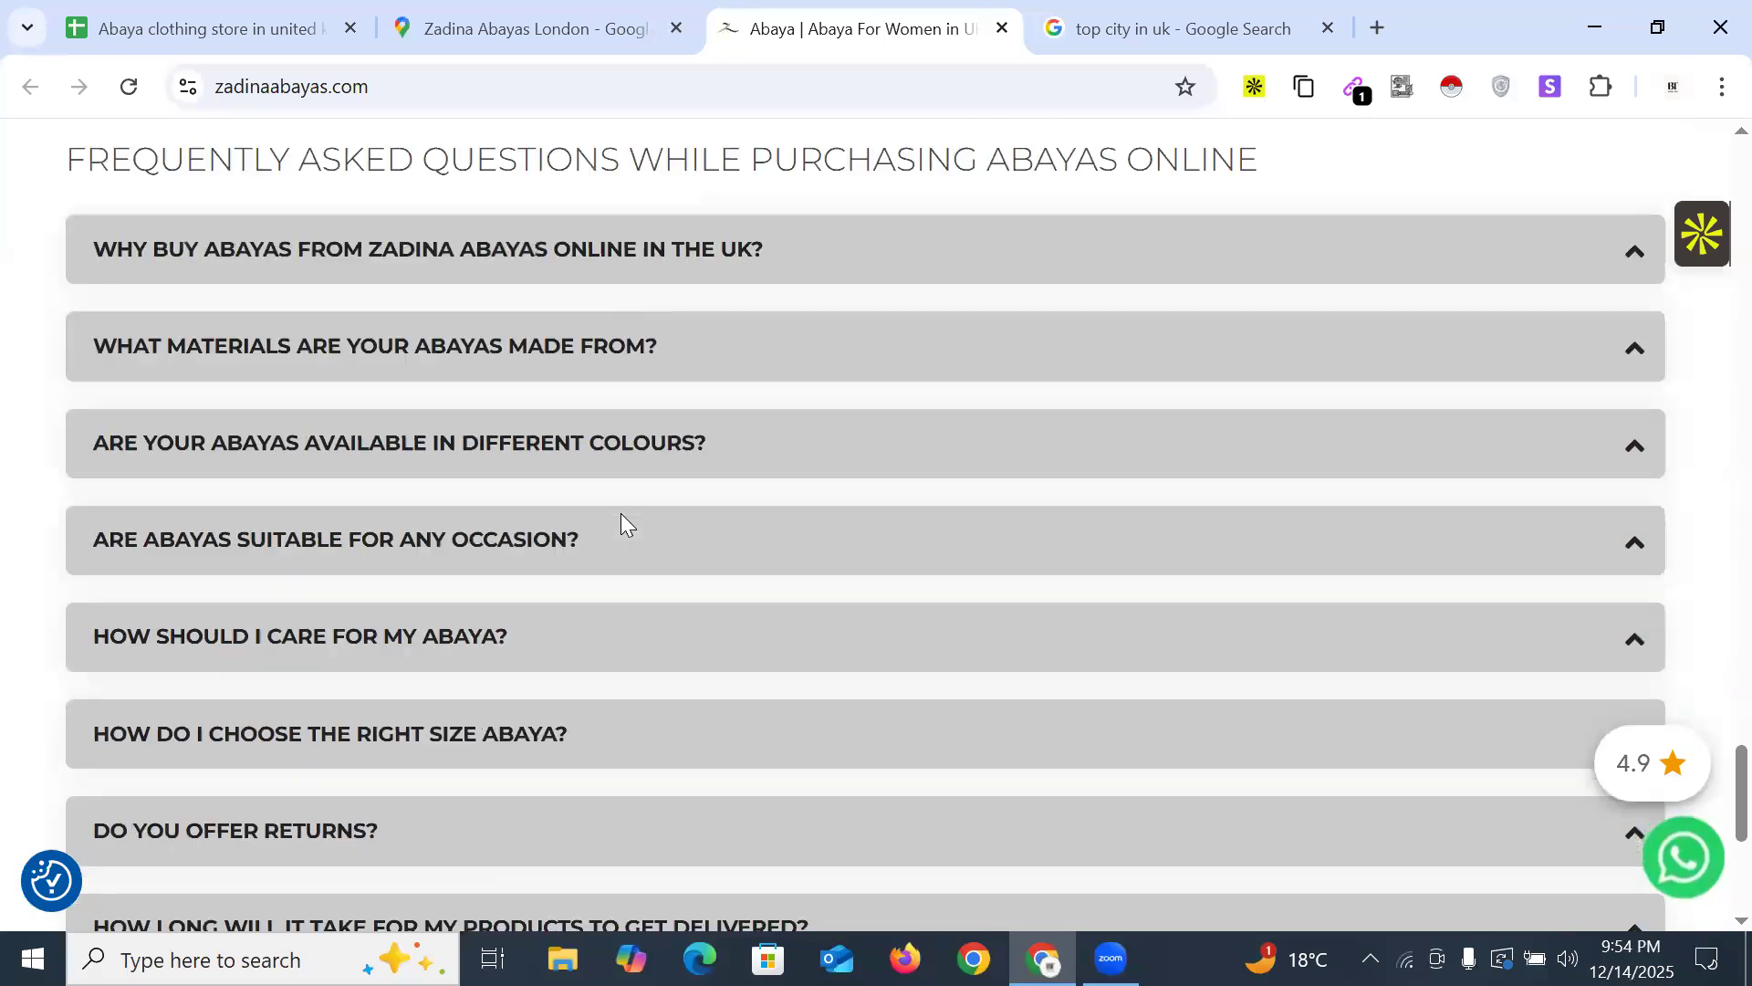
{"action": "scroll", "coordinate": [621, 513], "scroll_direction": "down", "scroll_amount": 5}
{"action": "left_click", "coordinate": [963, 675]}
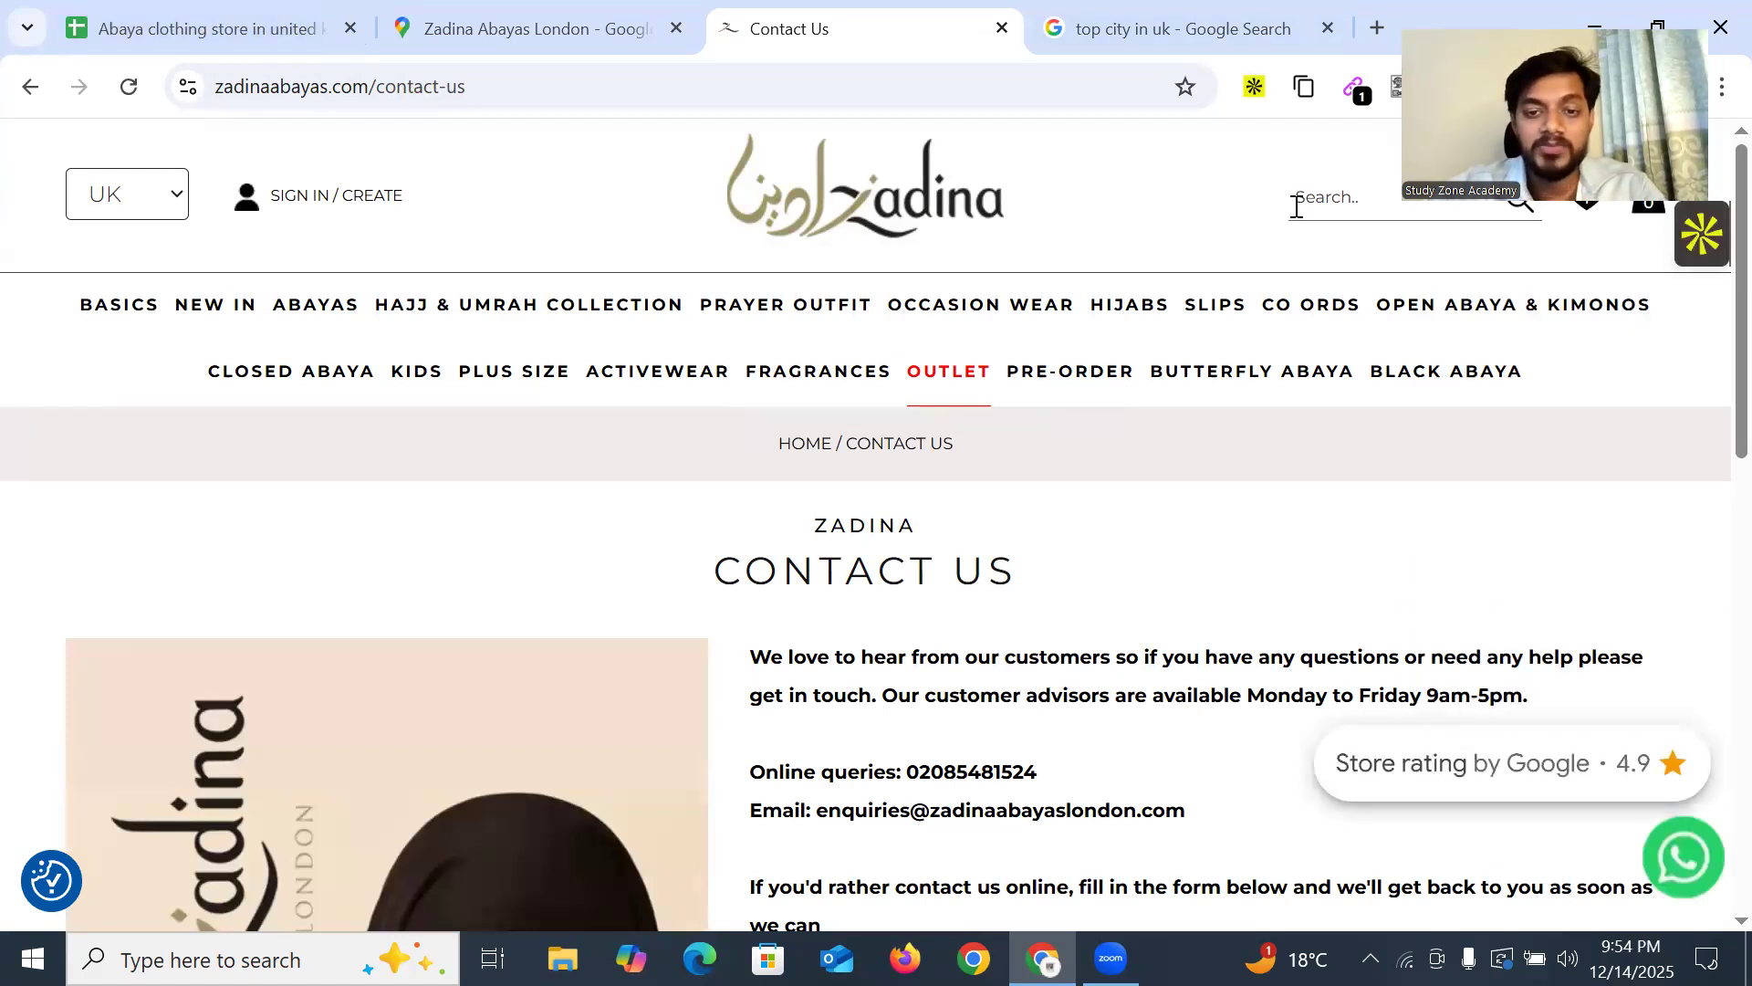
{"action": "scroll", "coordinate": [942, 461], "scroll_direction": "down", "scroll_amount": 4}
{"action": "left_click_drag", "start_coordinate": [821, 402], "coordinate": [1186, 403]}
{"action": "key", "text": "ctrl+c"}
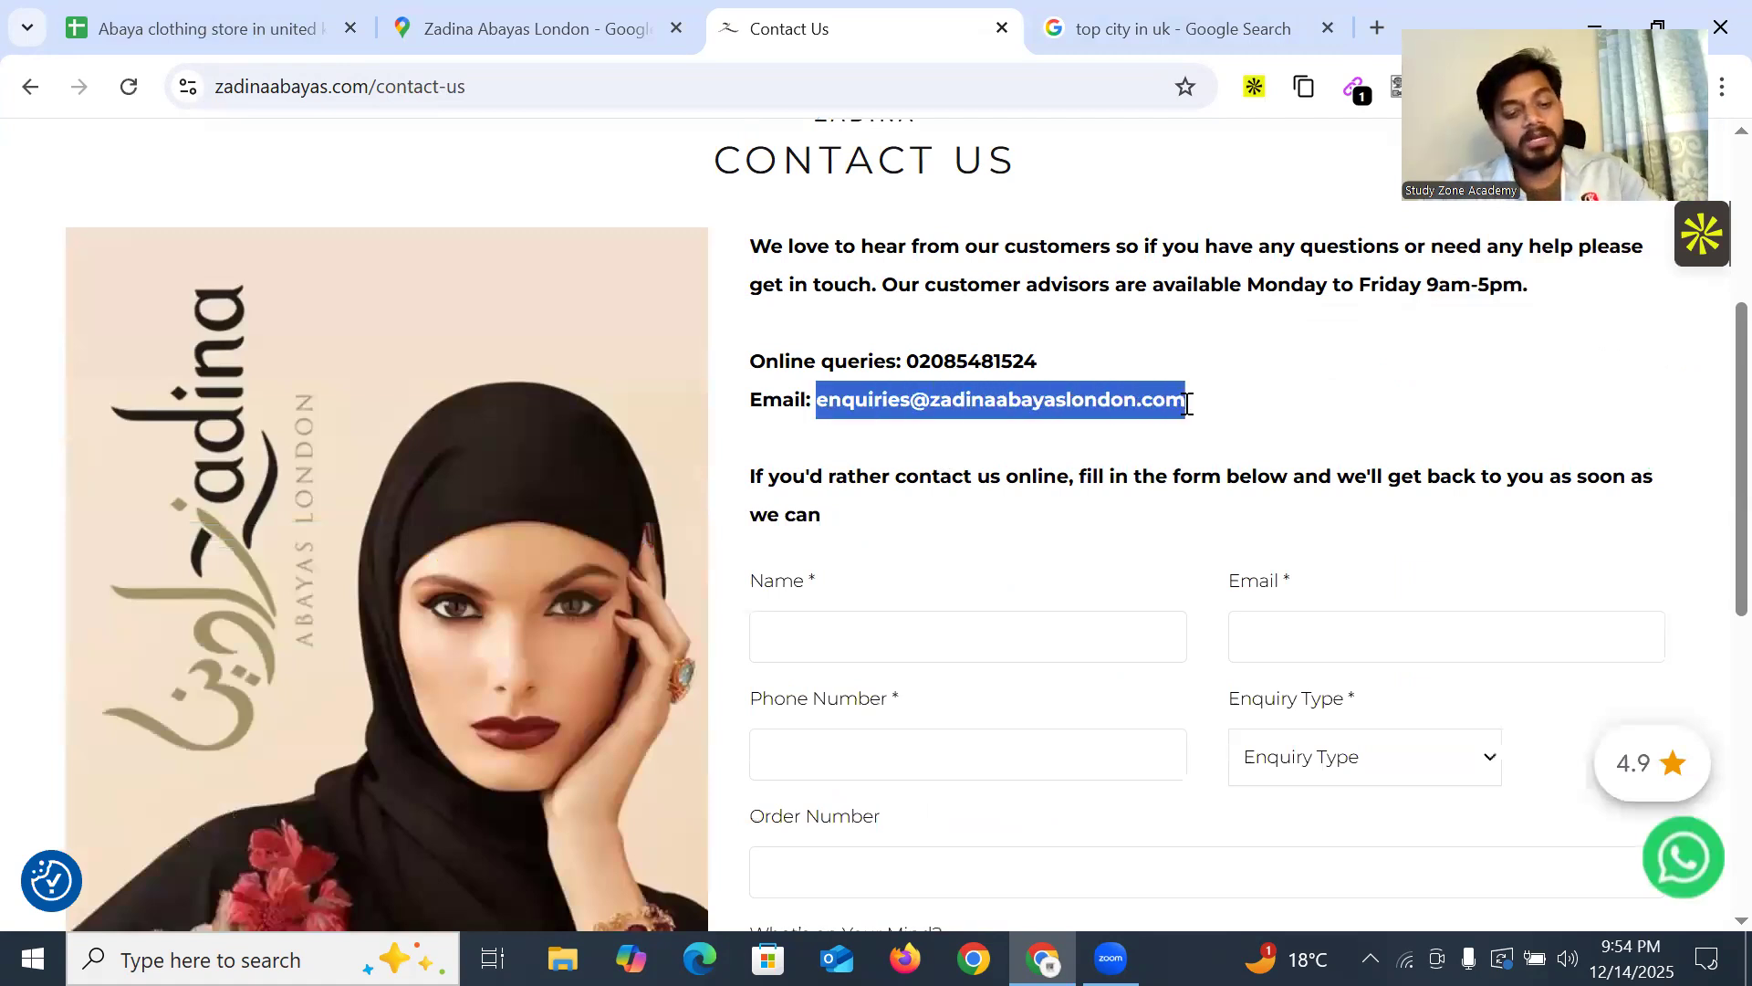
{"action": "key", "text": "ctrl+1"}
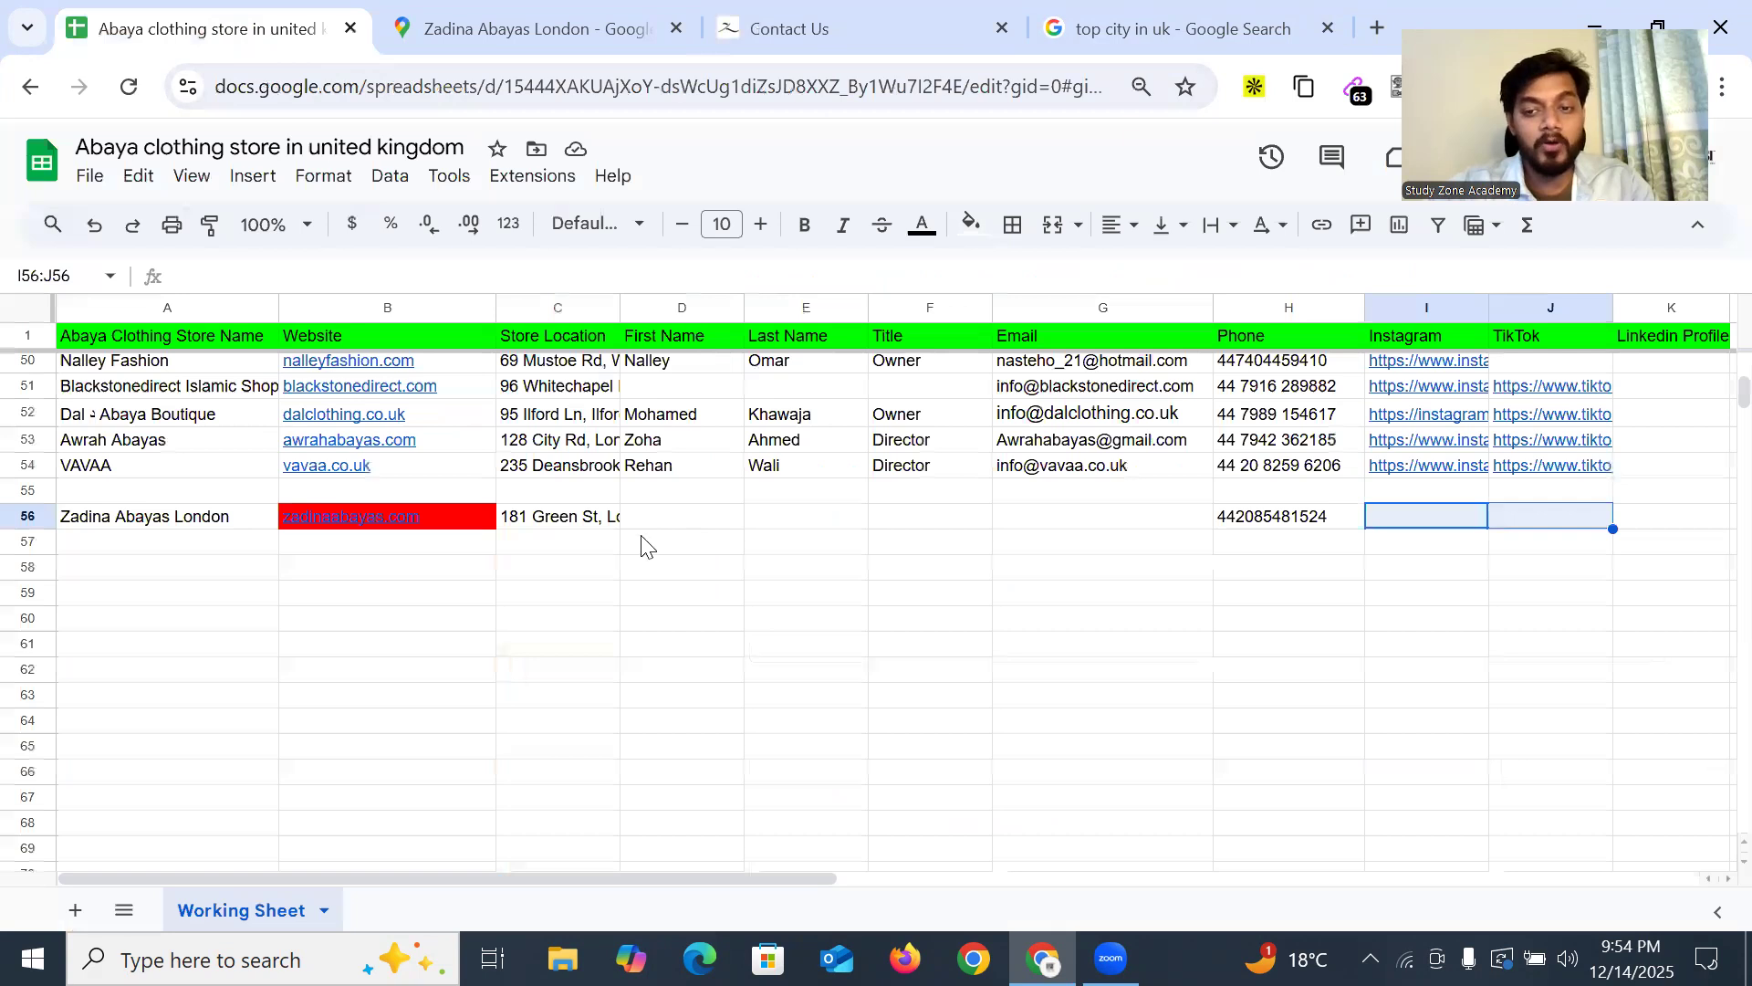
Paste the email into G56, compare it with row 5, and dismiss the people chips suggestion
{"action": "left_click", "coordinate": [757, 532]}
{"action": "double_click", "coordinate": [1057, 521]}
{"action": "key", "text": "ctrl+v"}
{"action": "key", "text": "Return"}
{"action": "key", "text": "Return"}
{"action": "scroll", "coordinate": [589, 538], "scroll_direction": "up", "scroll_amount": 15}
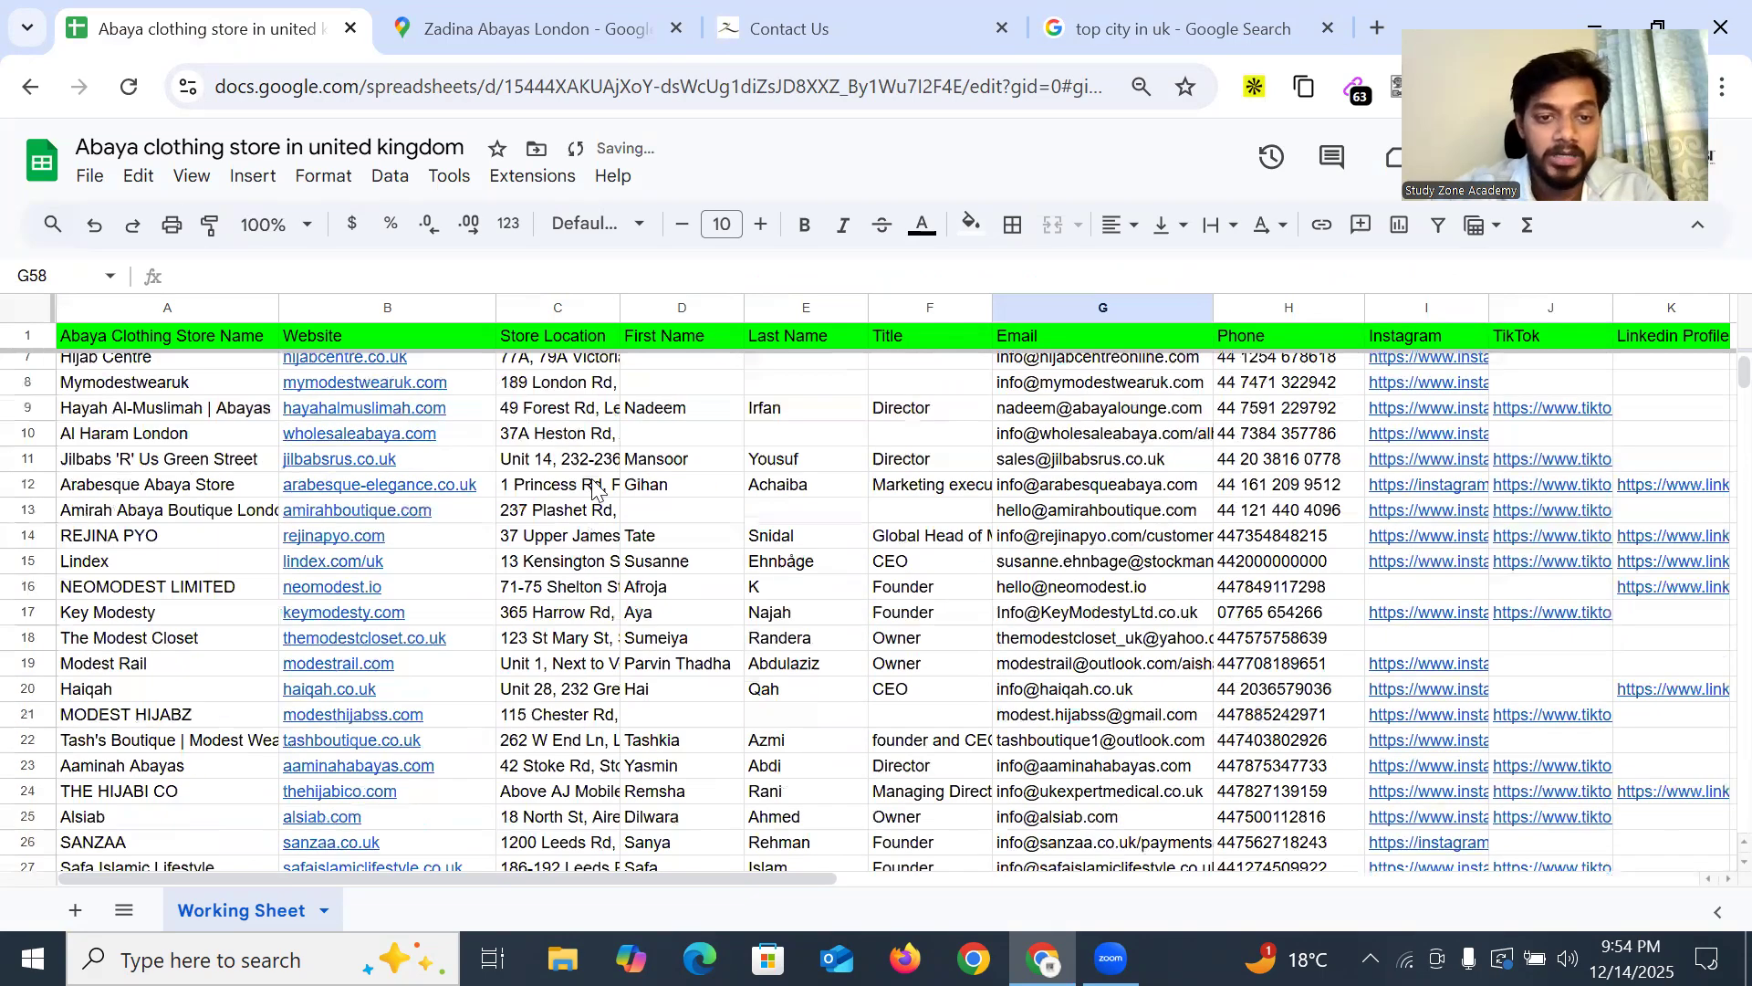
{"action": "scroll", "coordinate": [1004, 459], "scroll_direction": "up", "scroll_amount": 2}
{"action": "left_click", "coordinate": [1063, 442]}
{"action": "scroll", "coordinate": [1066, 511], "scroll_direction": "down", "scroll_amount": 12}
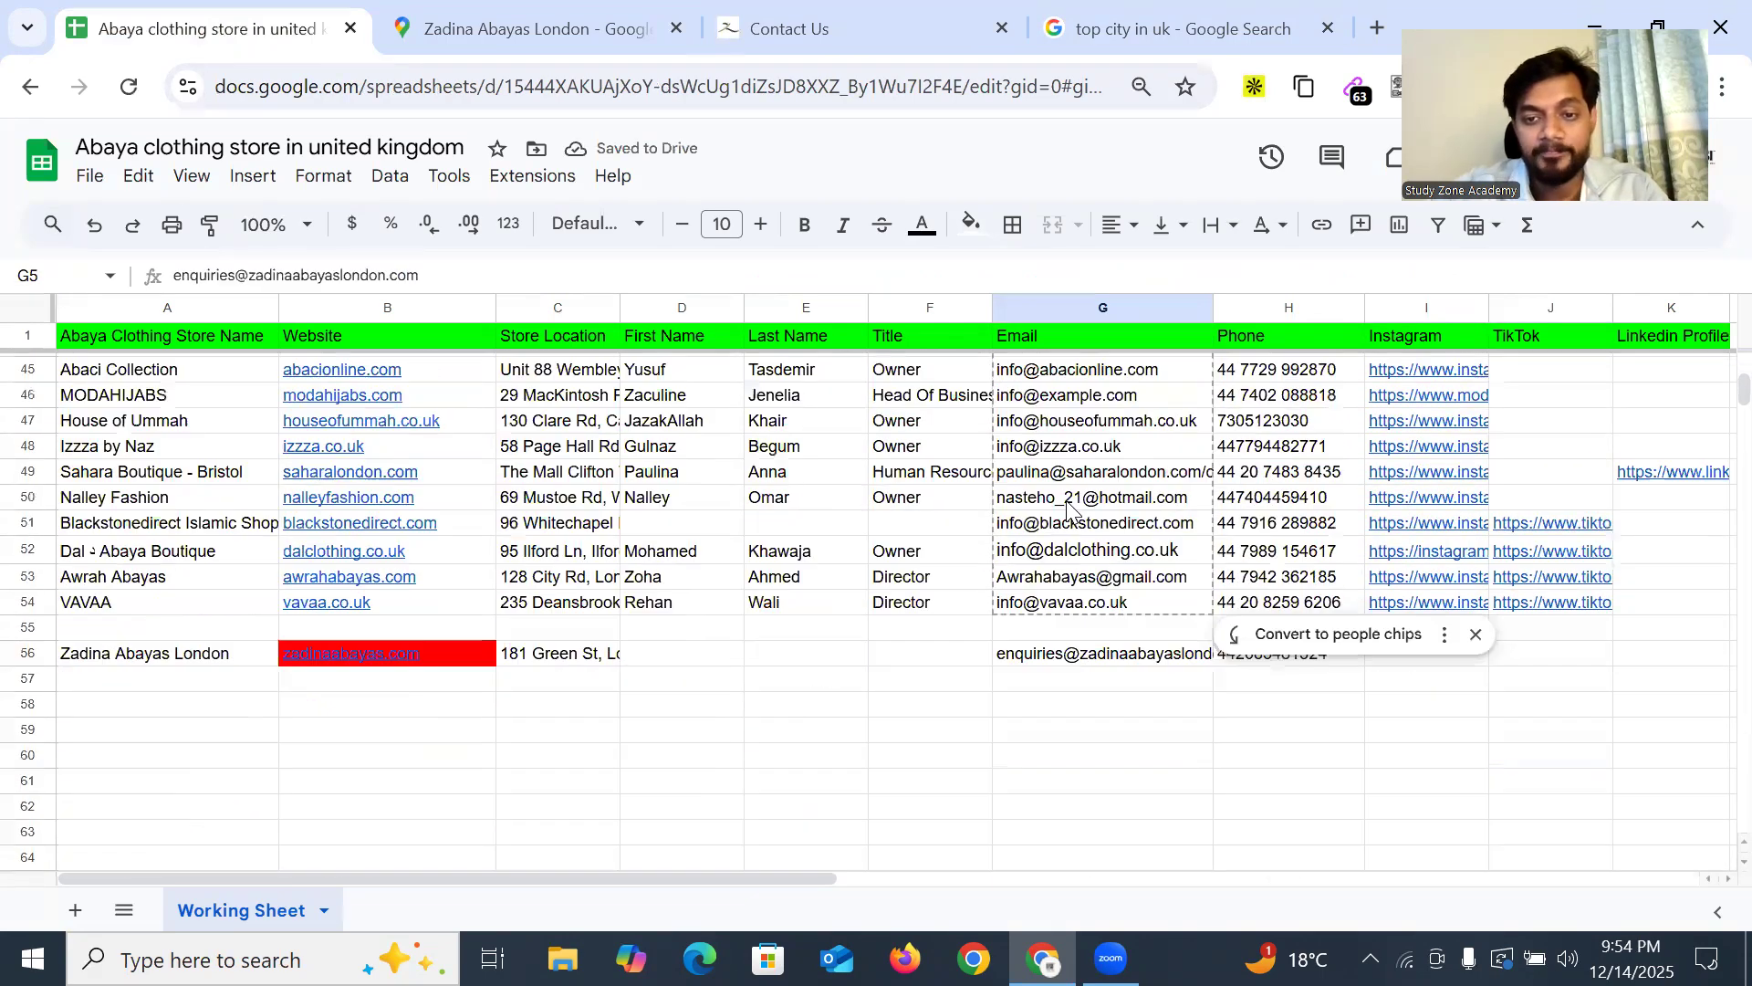
{"action": "scroll", "coordinate": [1453, 516], "scroll_direction": "down", "scroll_amount": 2}
{"action": "left_click", "coordinate": [1475, 499]}
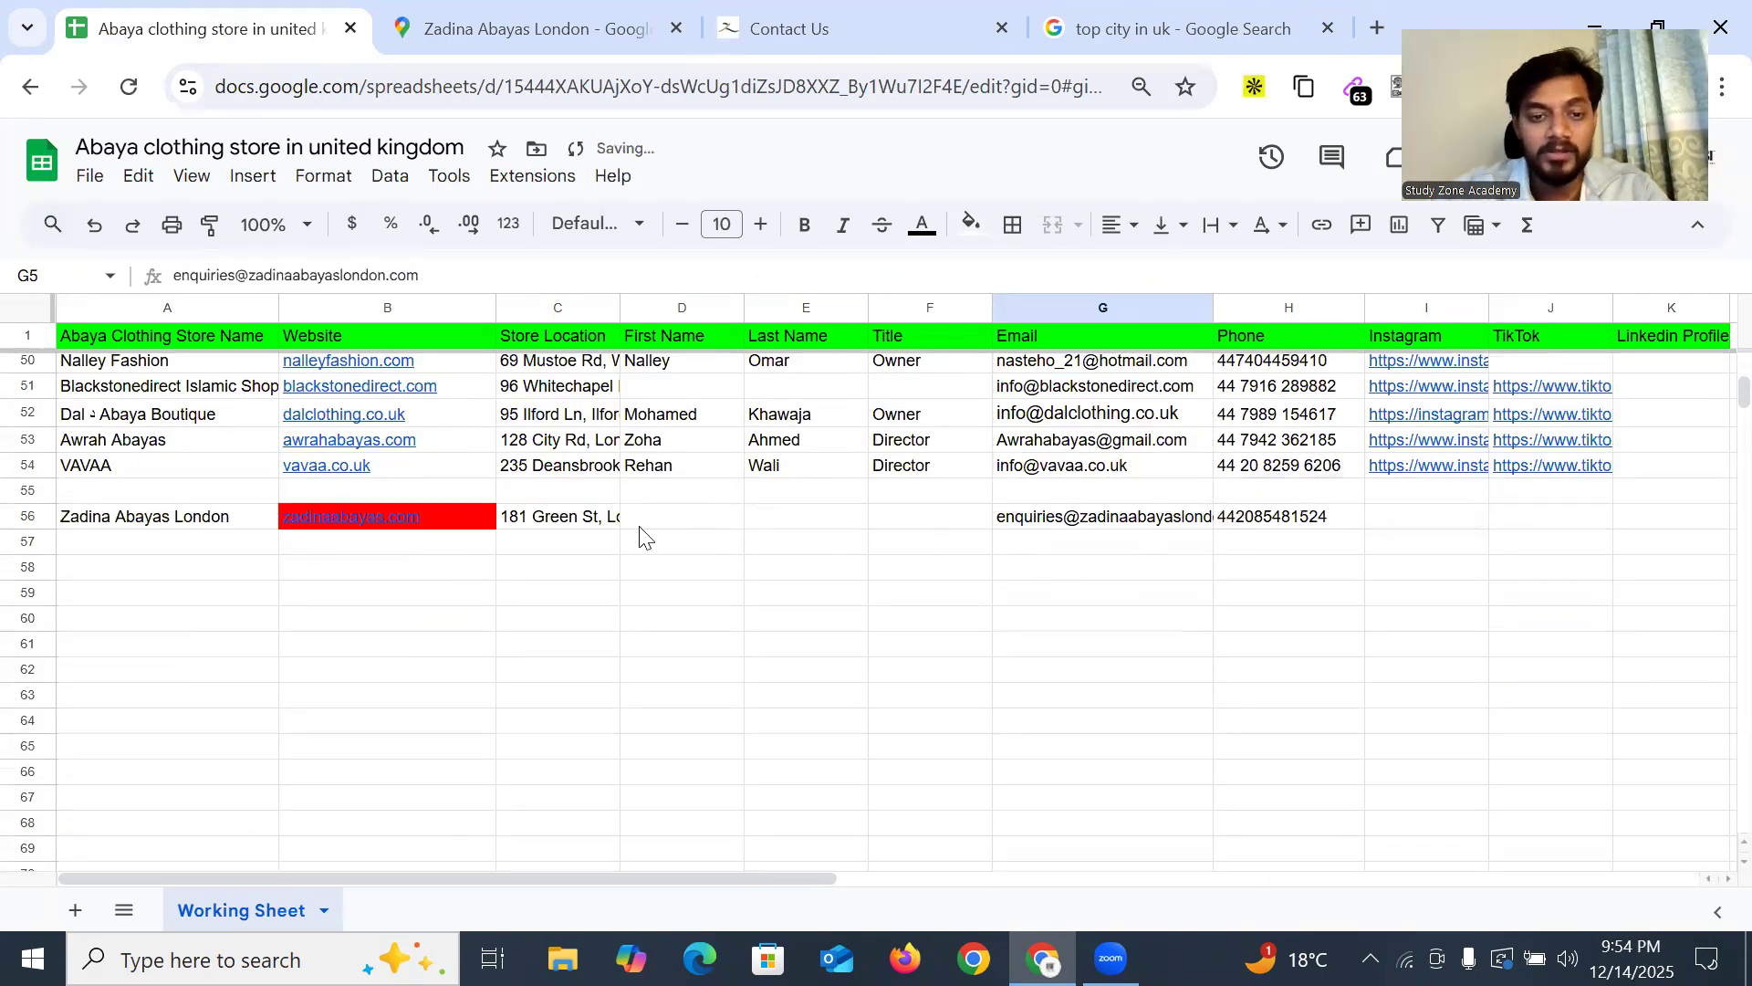
{"action": "left_click", "coordinate": [674, 517]}
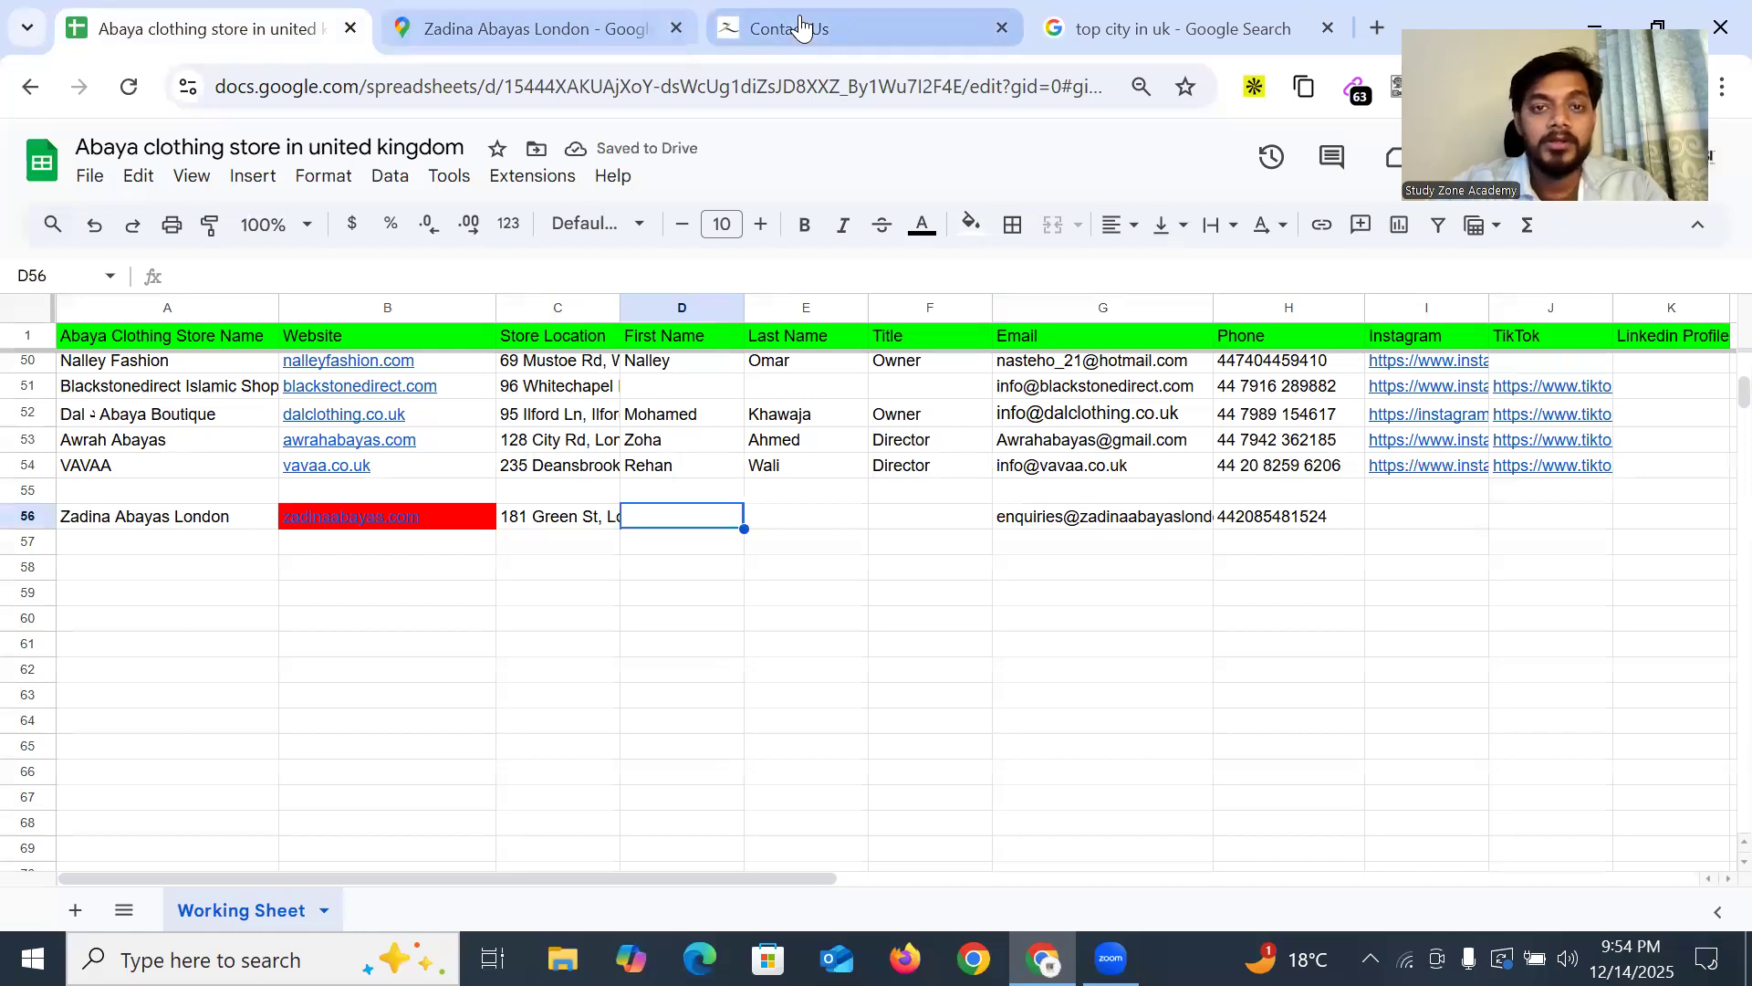
{"action": "left_click", "coordinate": [791, 28]}
Copy the TikTok link from the contact page footer into TikTok cell J56
{"action": "scroll", "coordinate": [919, 547], "scroll_direction": "down", "scroll_amount": 5}
{"action": "scroll", "coordinate": [919, 552], "scroll_direction": "down", "scroll_amount": 2}
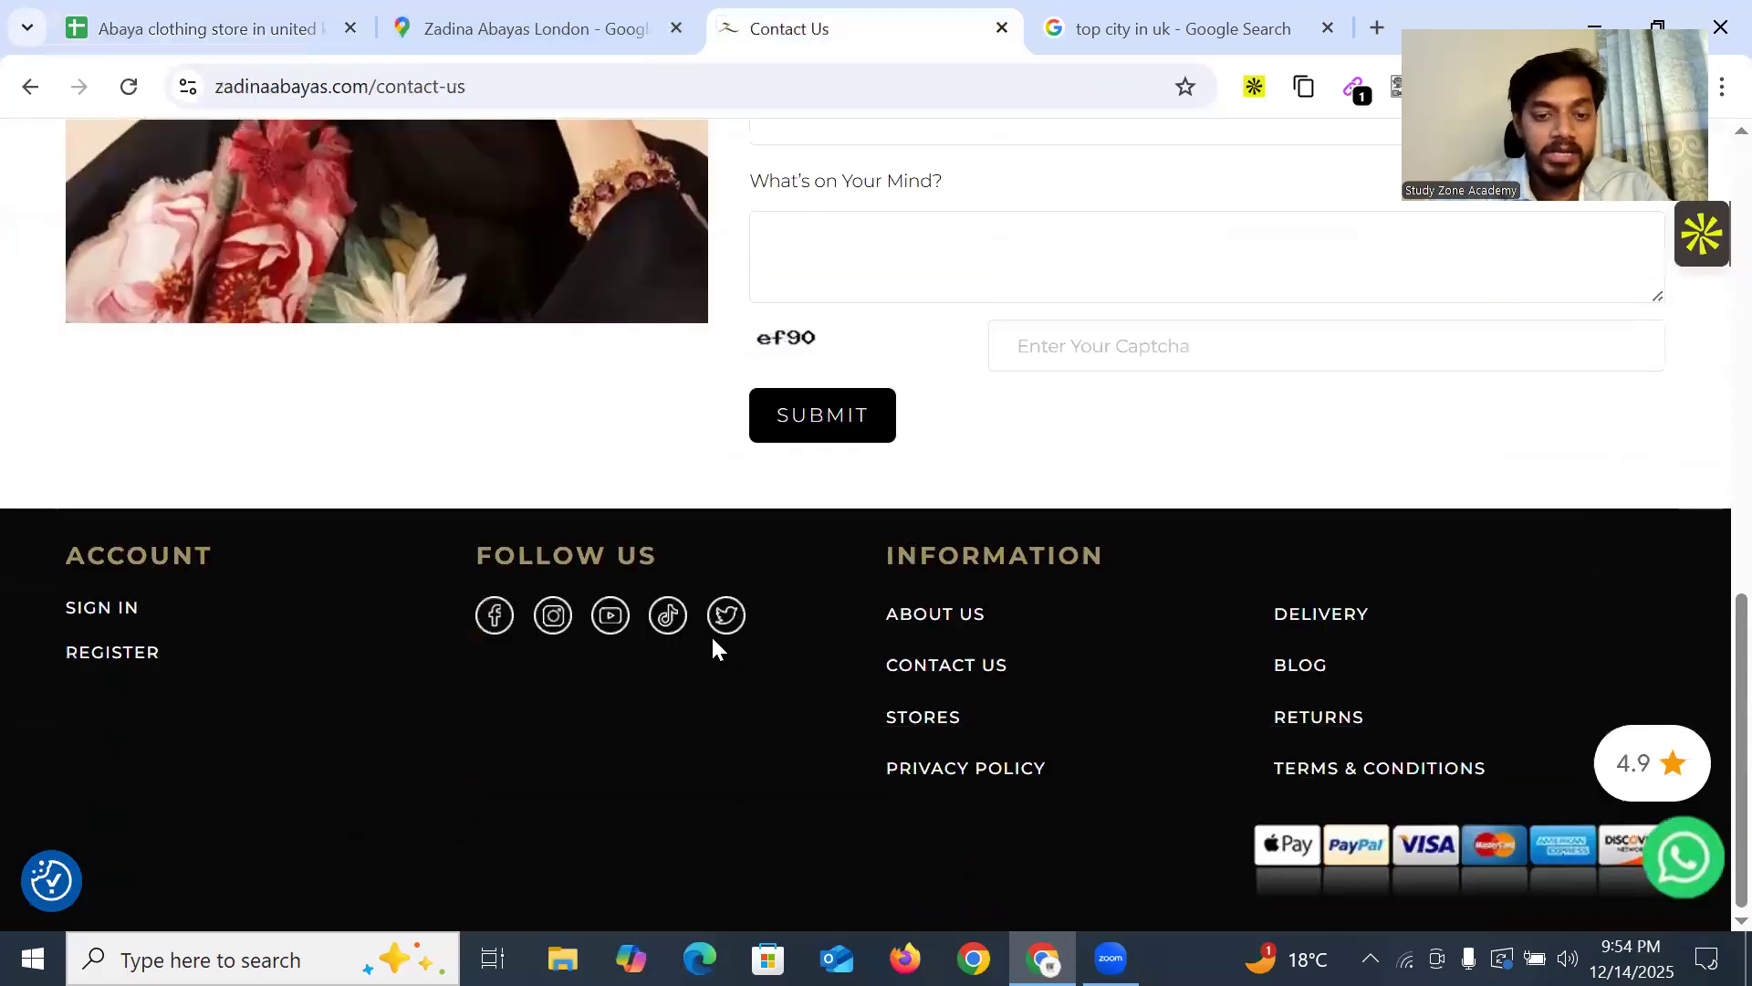
{"action": "right_click", "coordinate": [669, 624]}
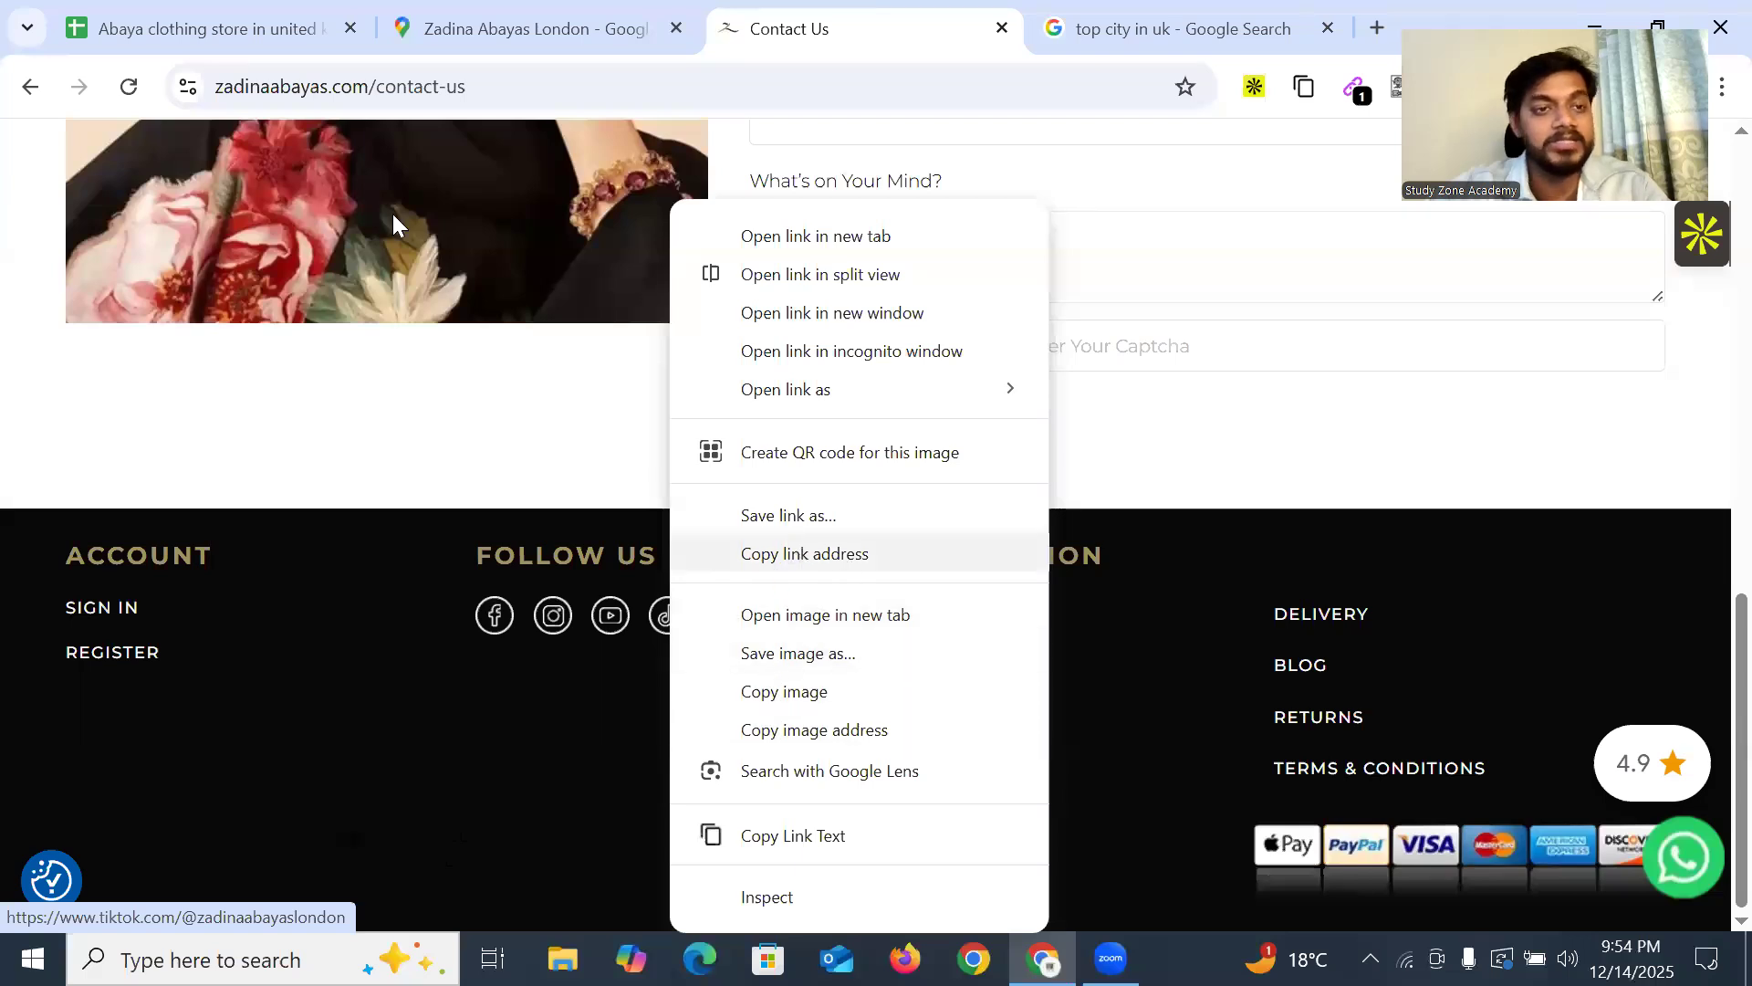
{"action": "left_click", "coordinate": [798, 554]}
{"action": "left_click", "coordinate": [228, 29]}
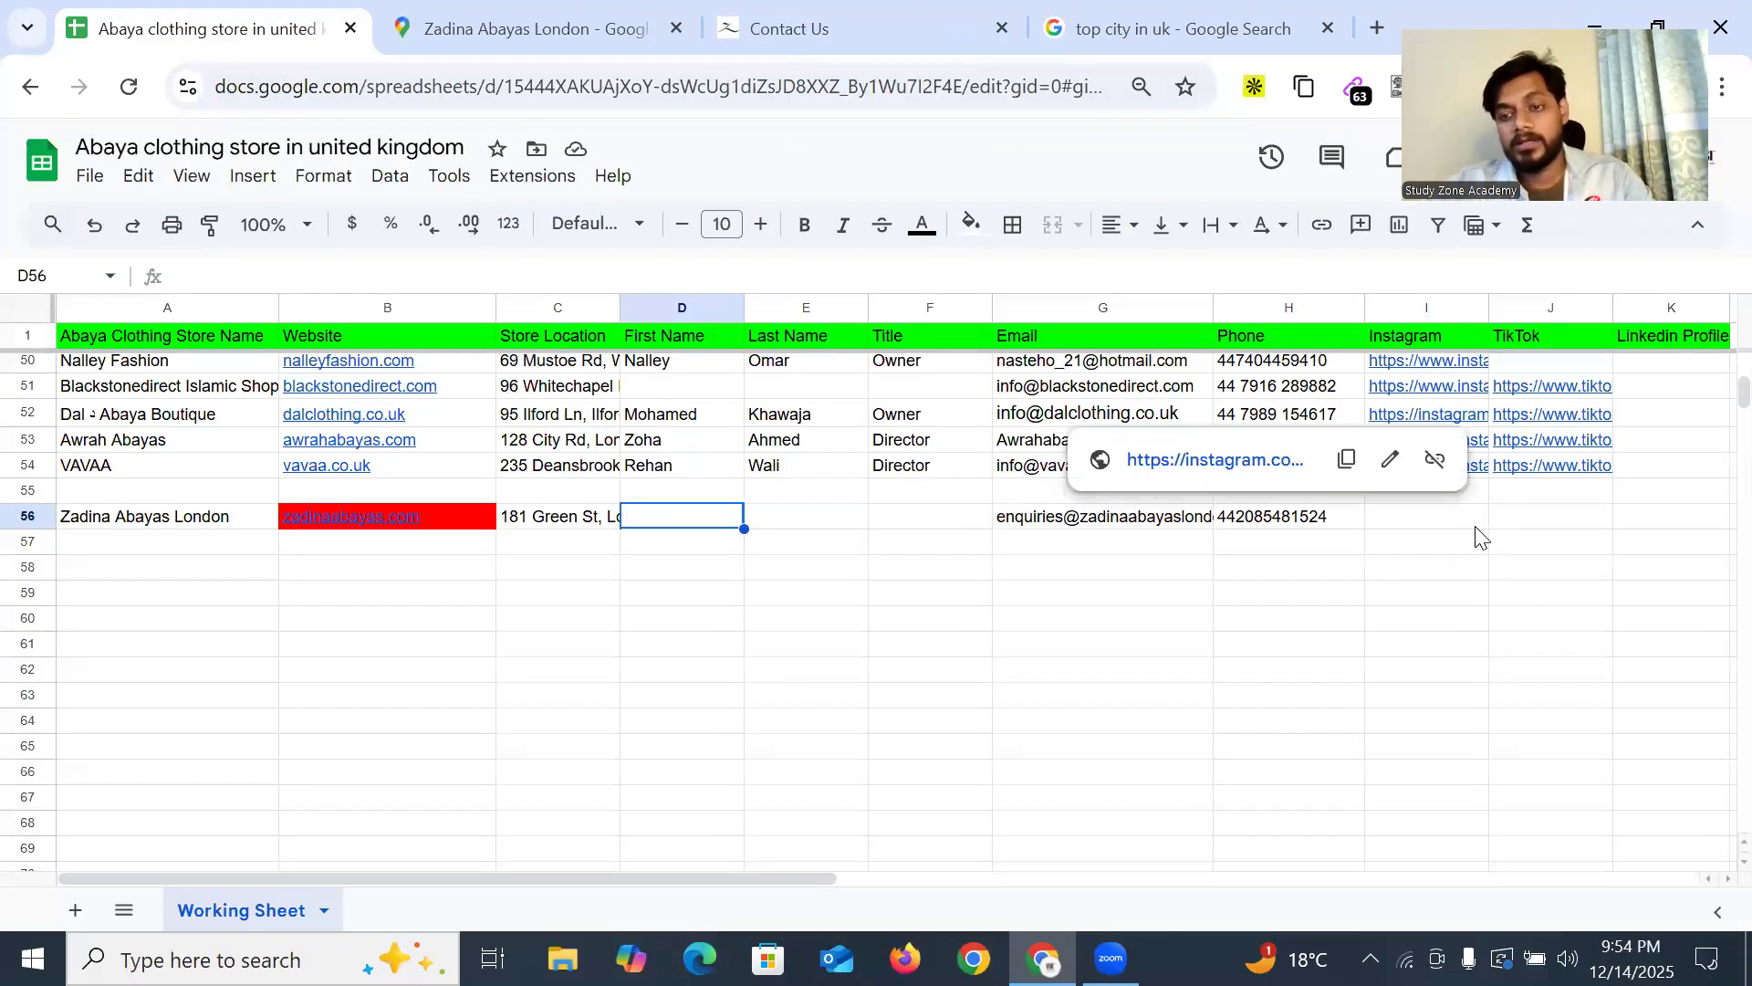
{"action": "double_click", "coordinate": [1517, 517]}
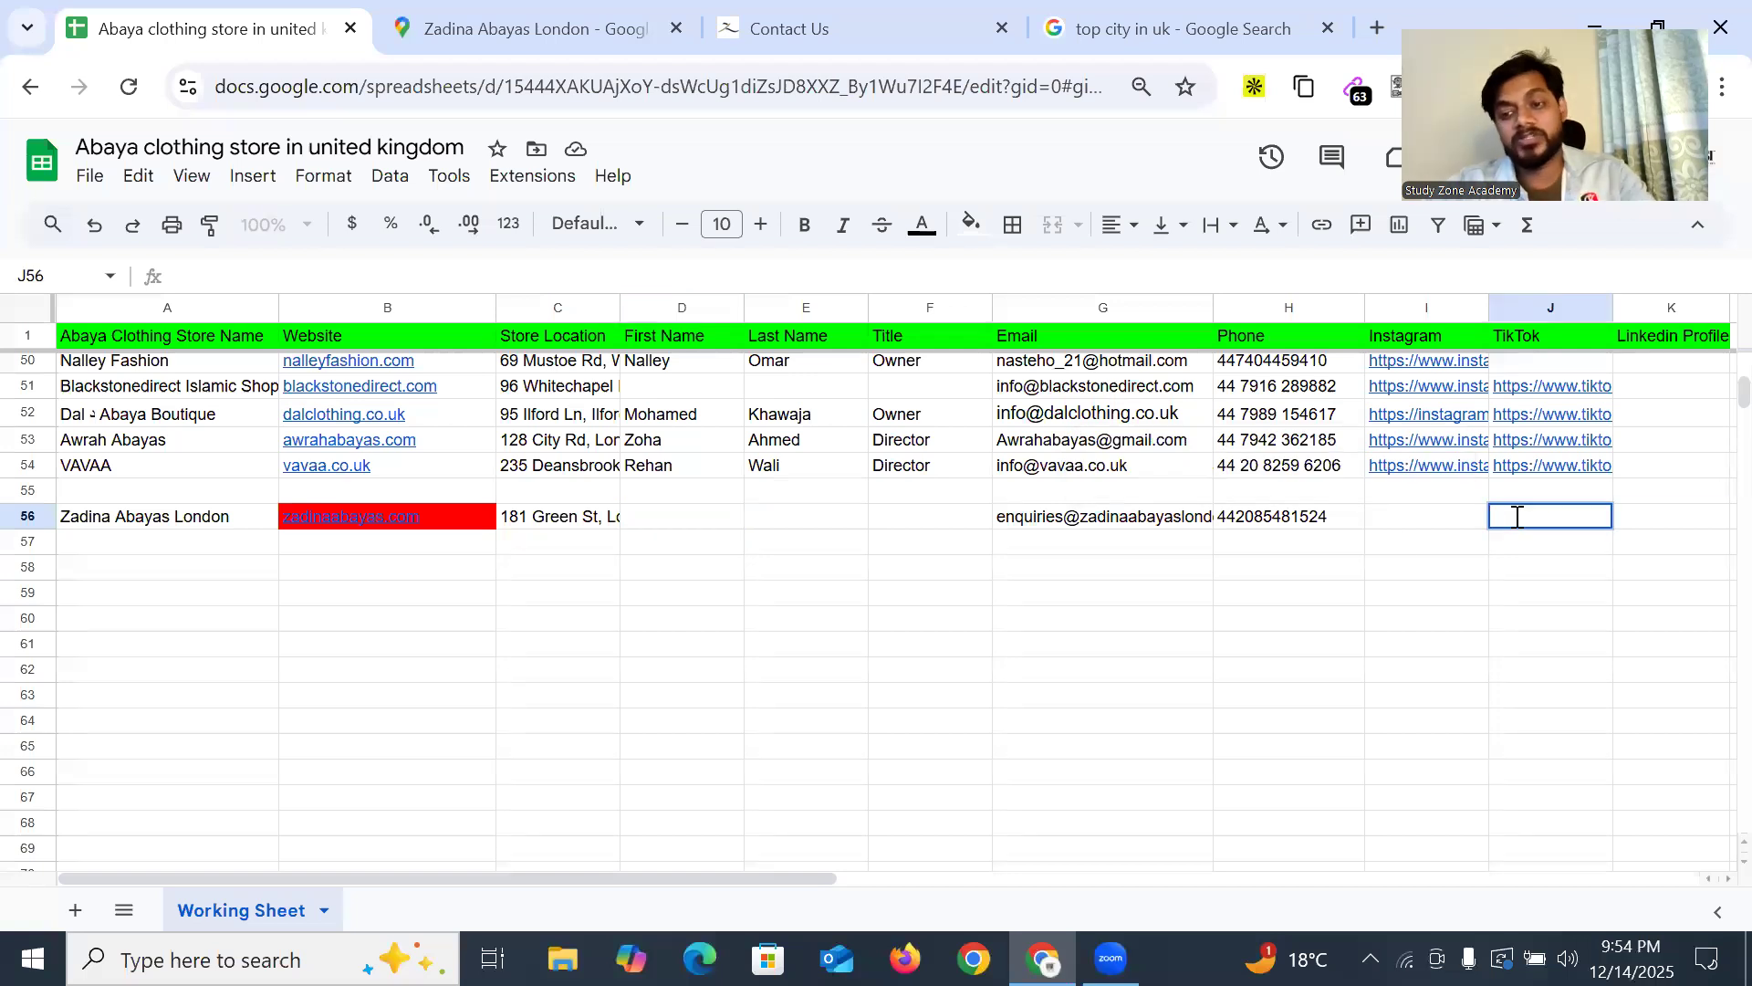
{"action": "key", "text": "ctrl+v"}
{"action": "left_click", "coordinate": [1403, 532]}
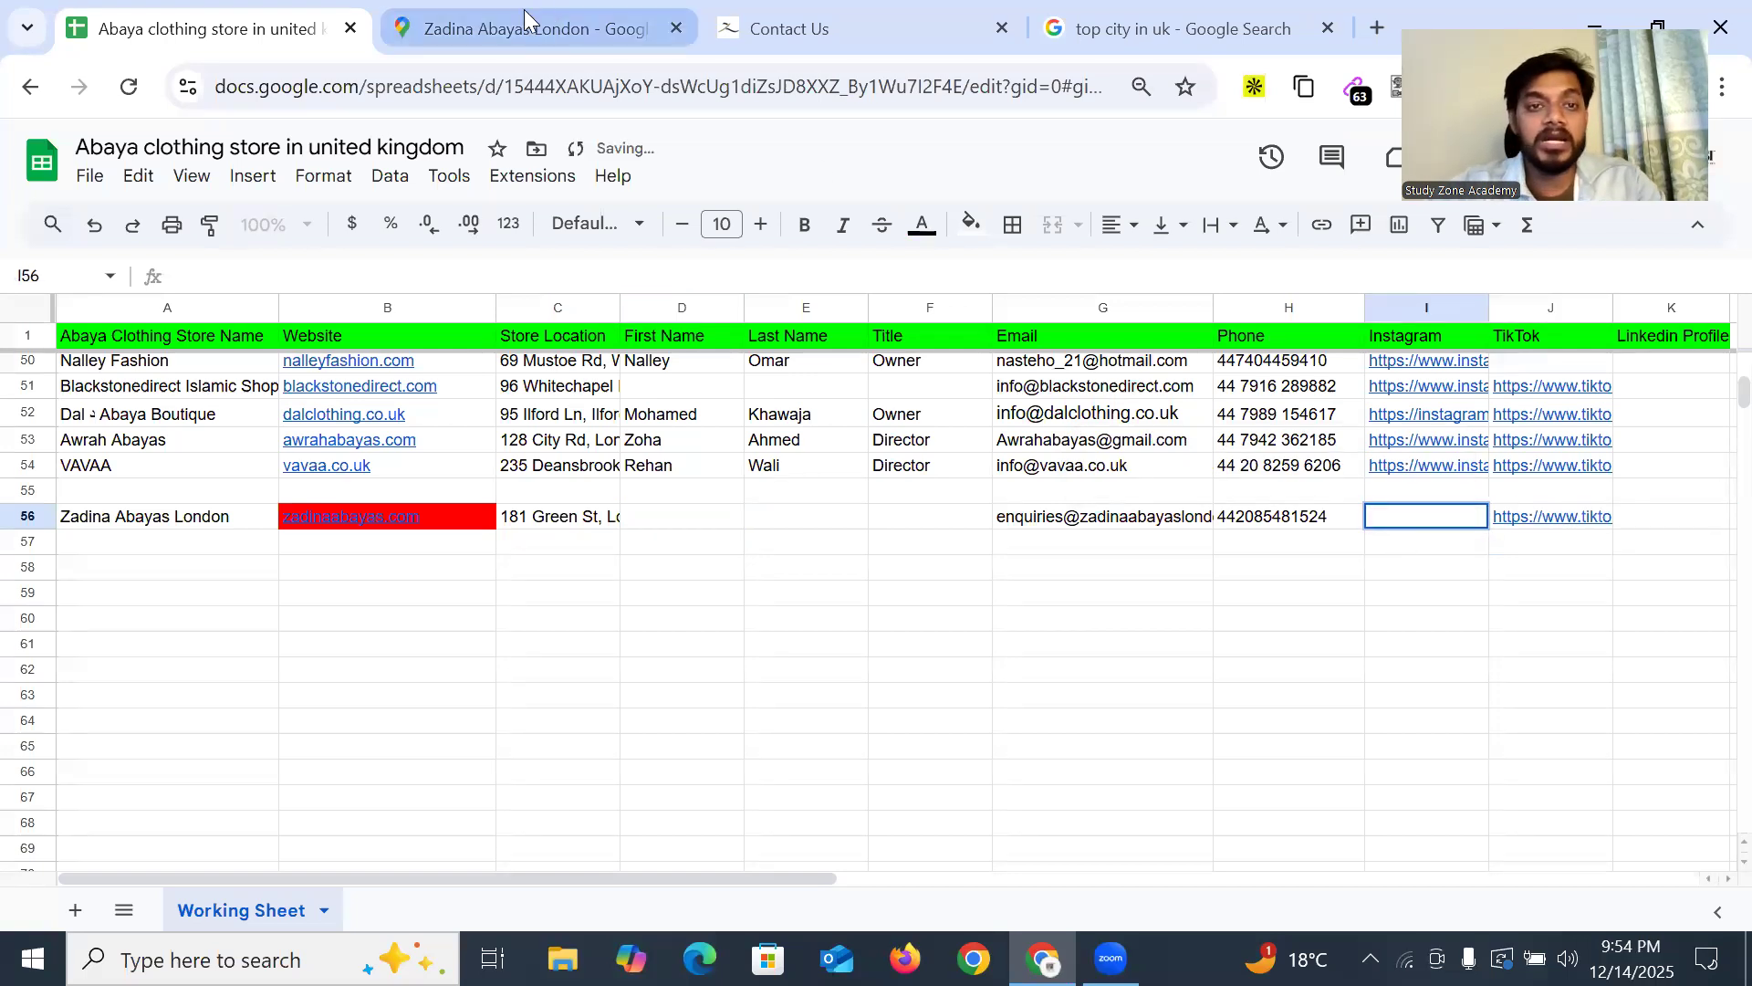
Copy the Instagram link from the footer into Instagram cell I56
{"action": "left_click", "coordinate": [886, 19]}
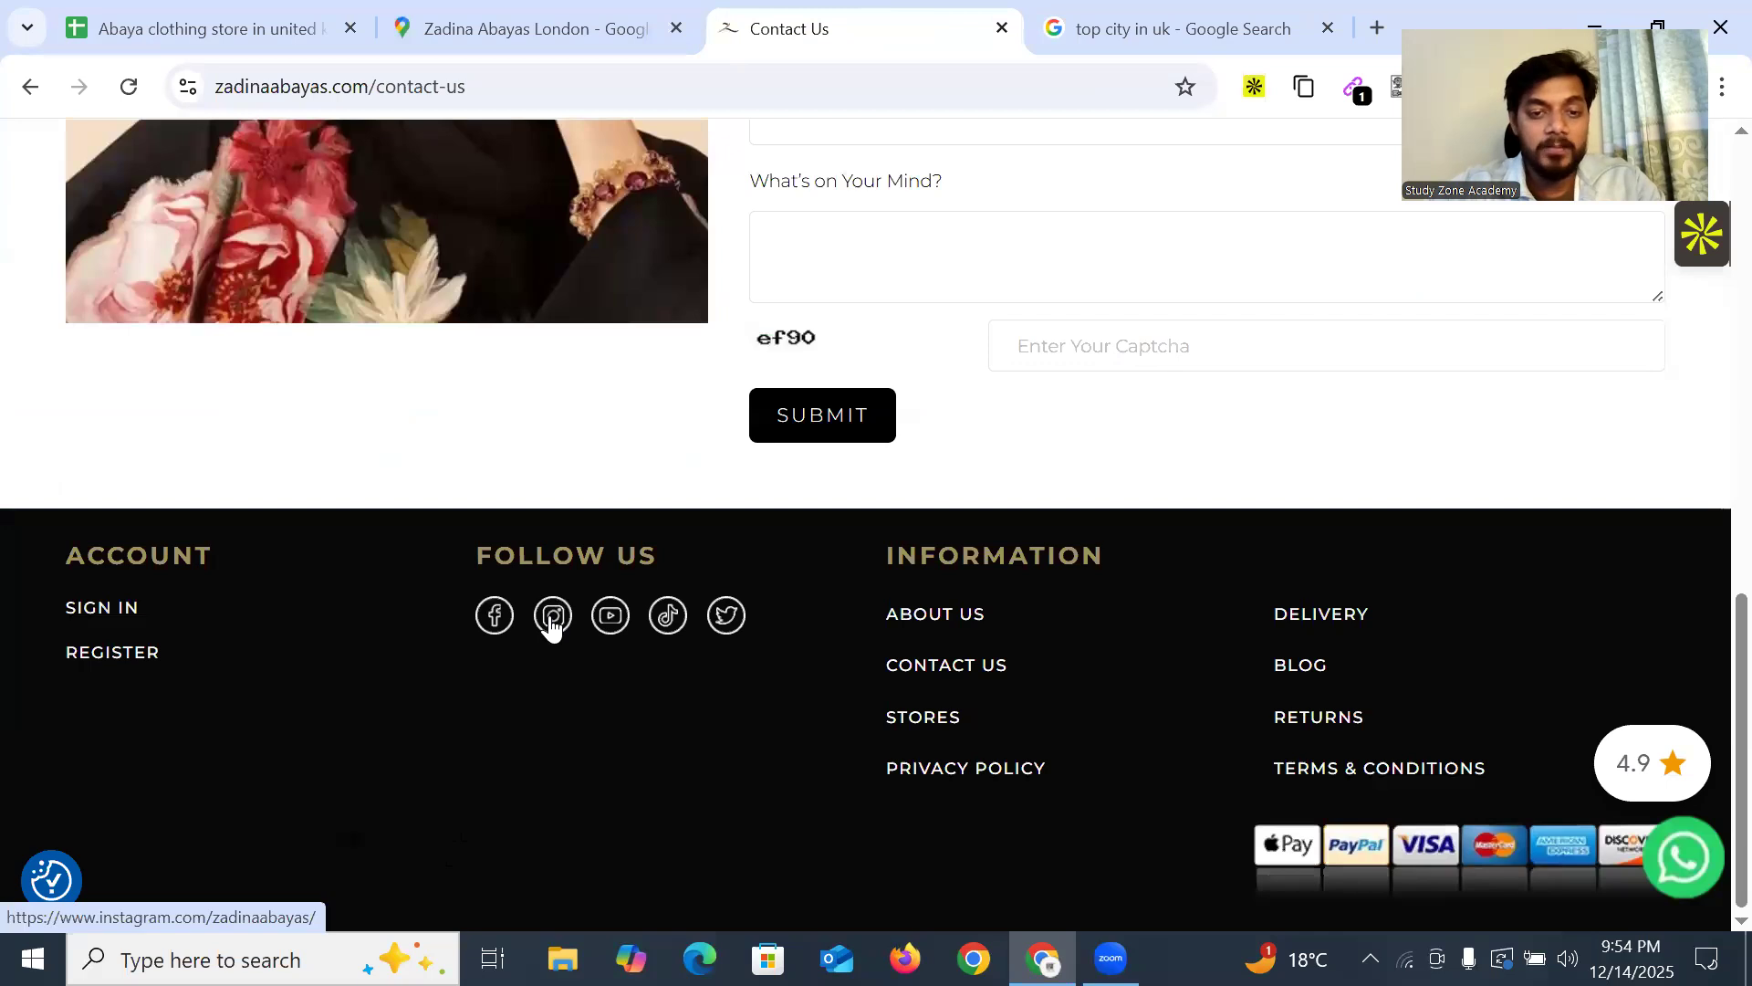
{"action": "right_click", "coordinate": [551, 621]}
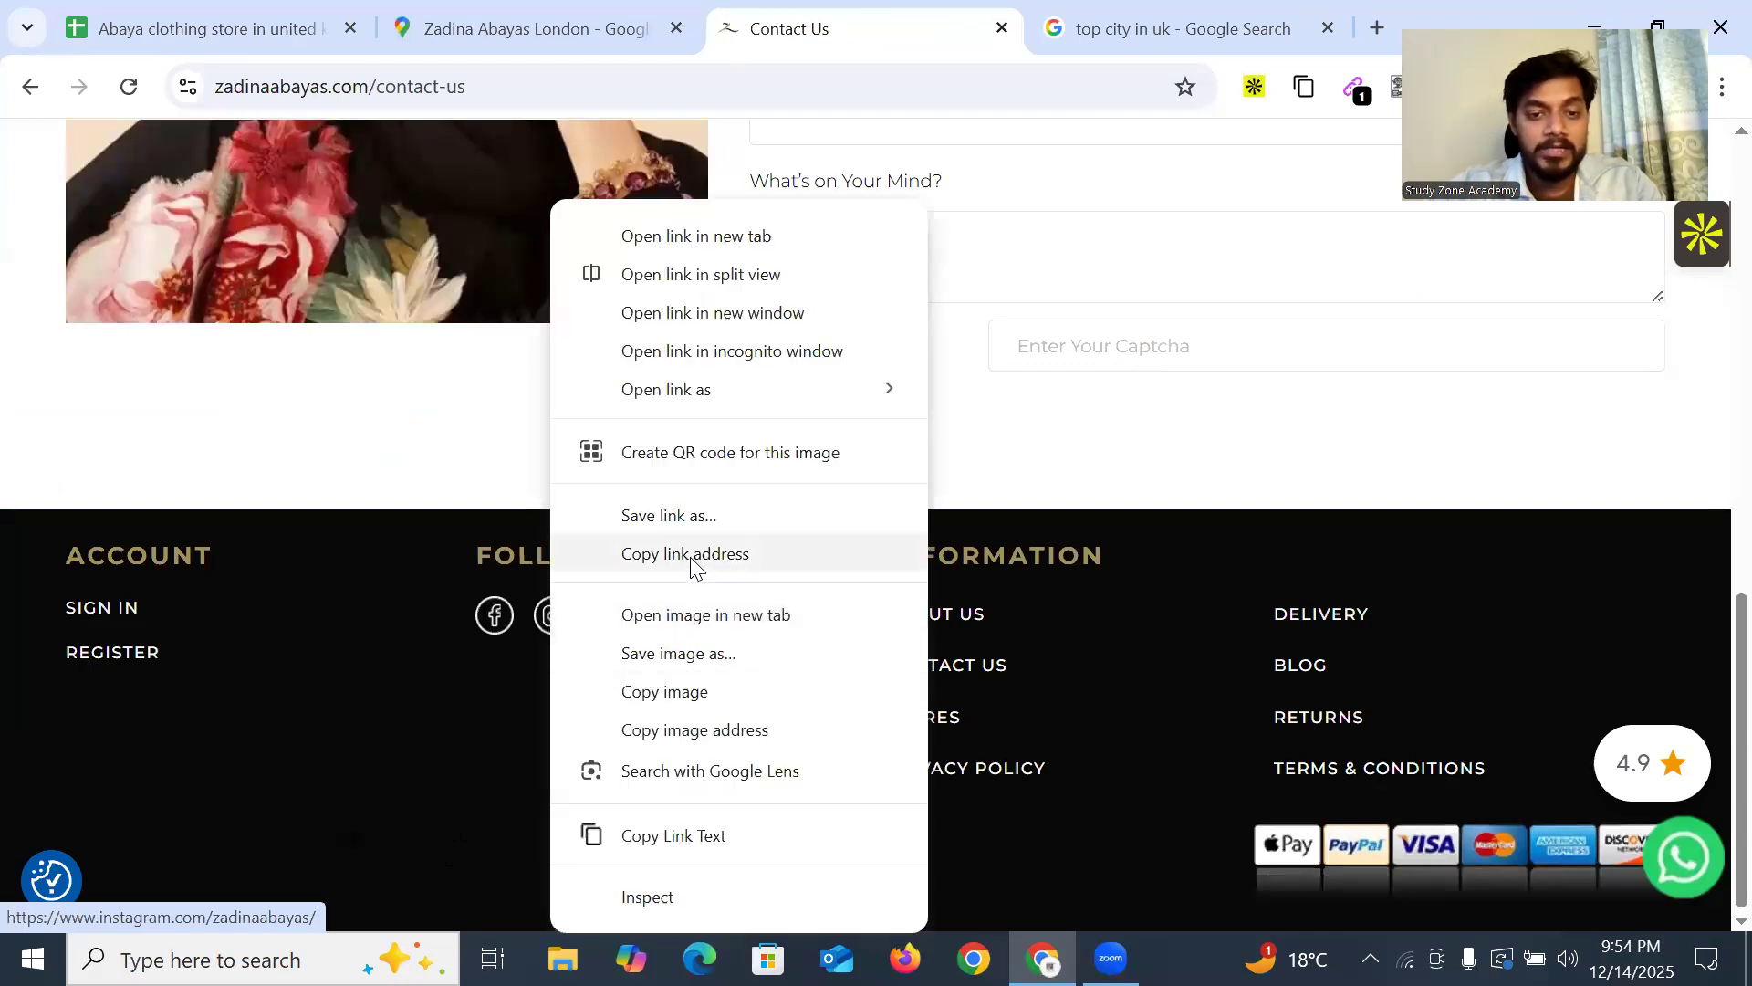
{"action": "left_click", "coordinate": [691, 554]}
{"action": "left_click", "coordinate": [208, 17]}
{"action": "key", "text": "ctrl+v"}
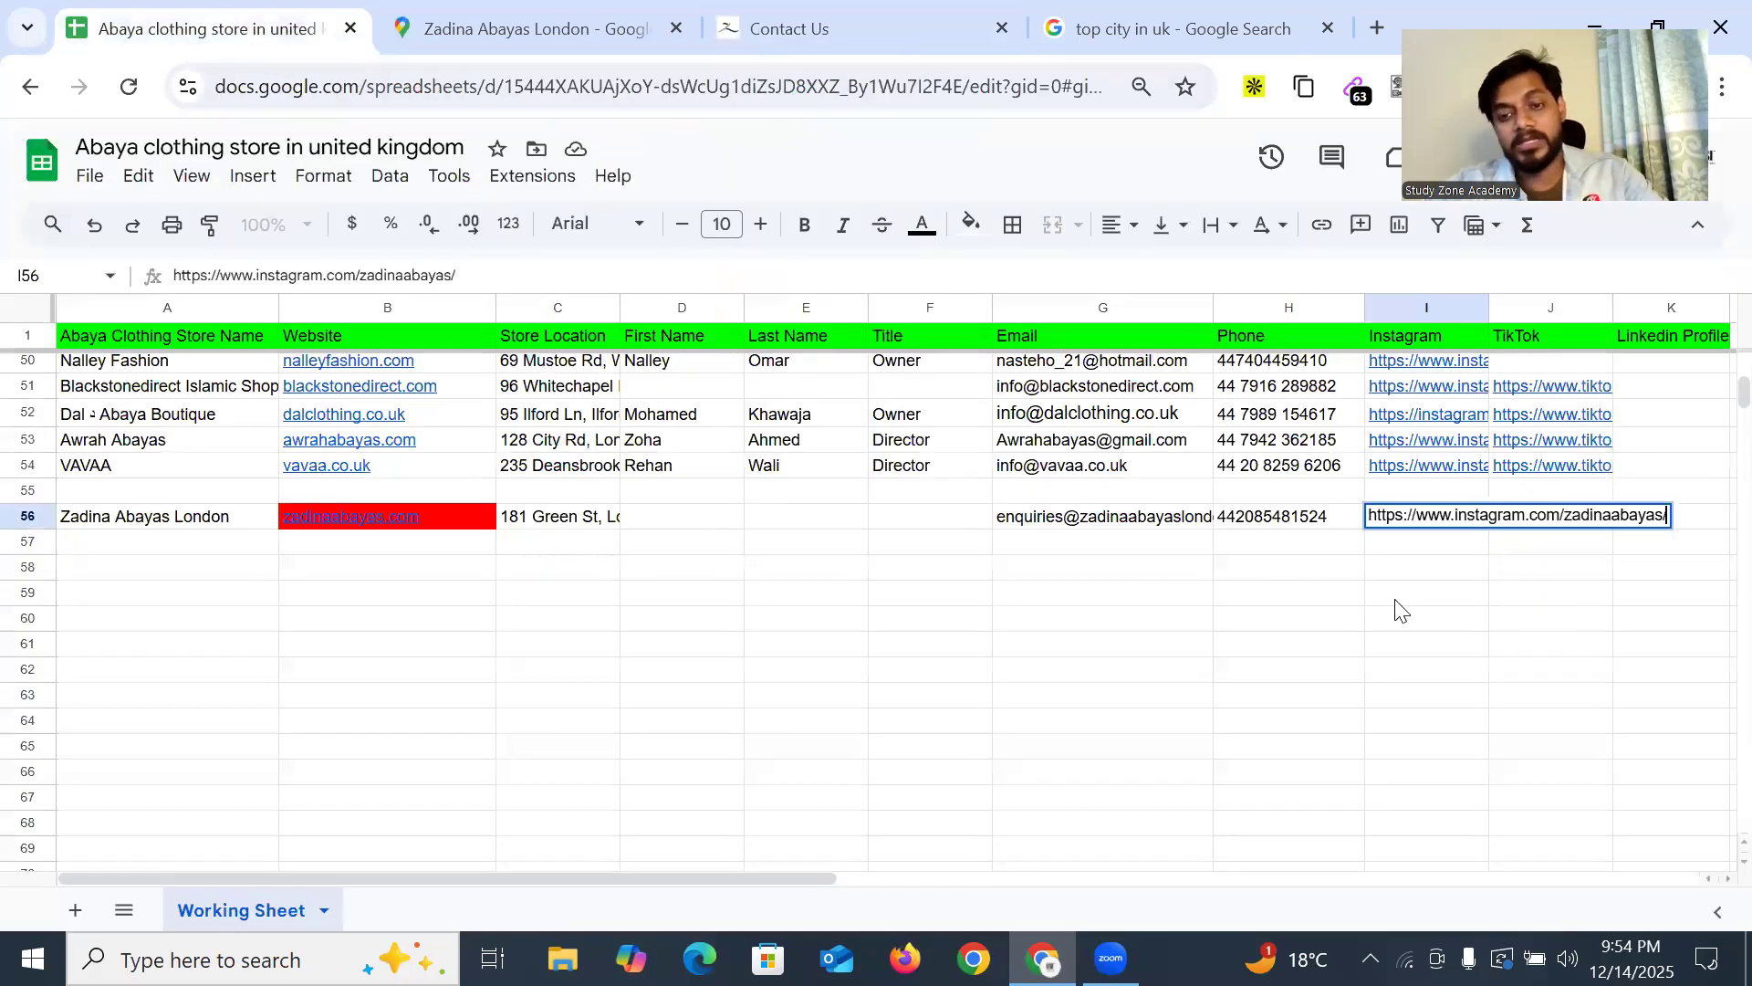
{"action": "left_click", "coordinate": [1396, 593]}
{"action": "left_click_drag", "start_coordinate": [649, 518], "coordinate": [790, 526]}
{"action": "left_click_drag", "start_coordinate": [899, 529], "coordinate": [949, 526]}
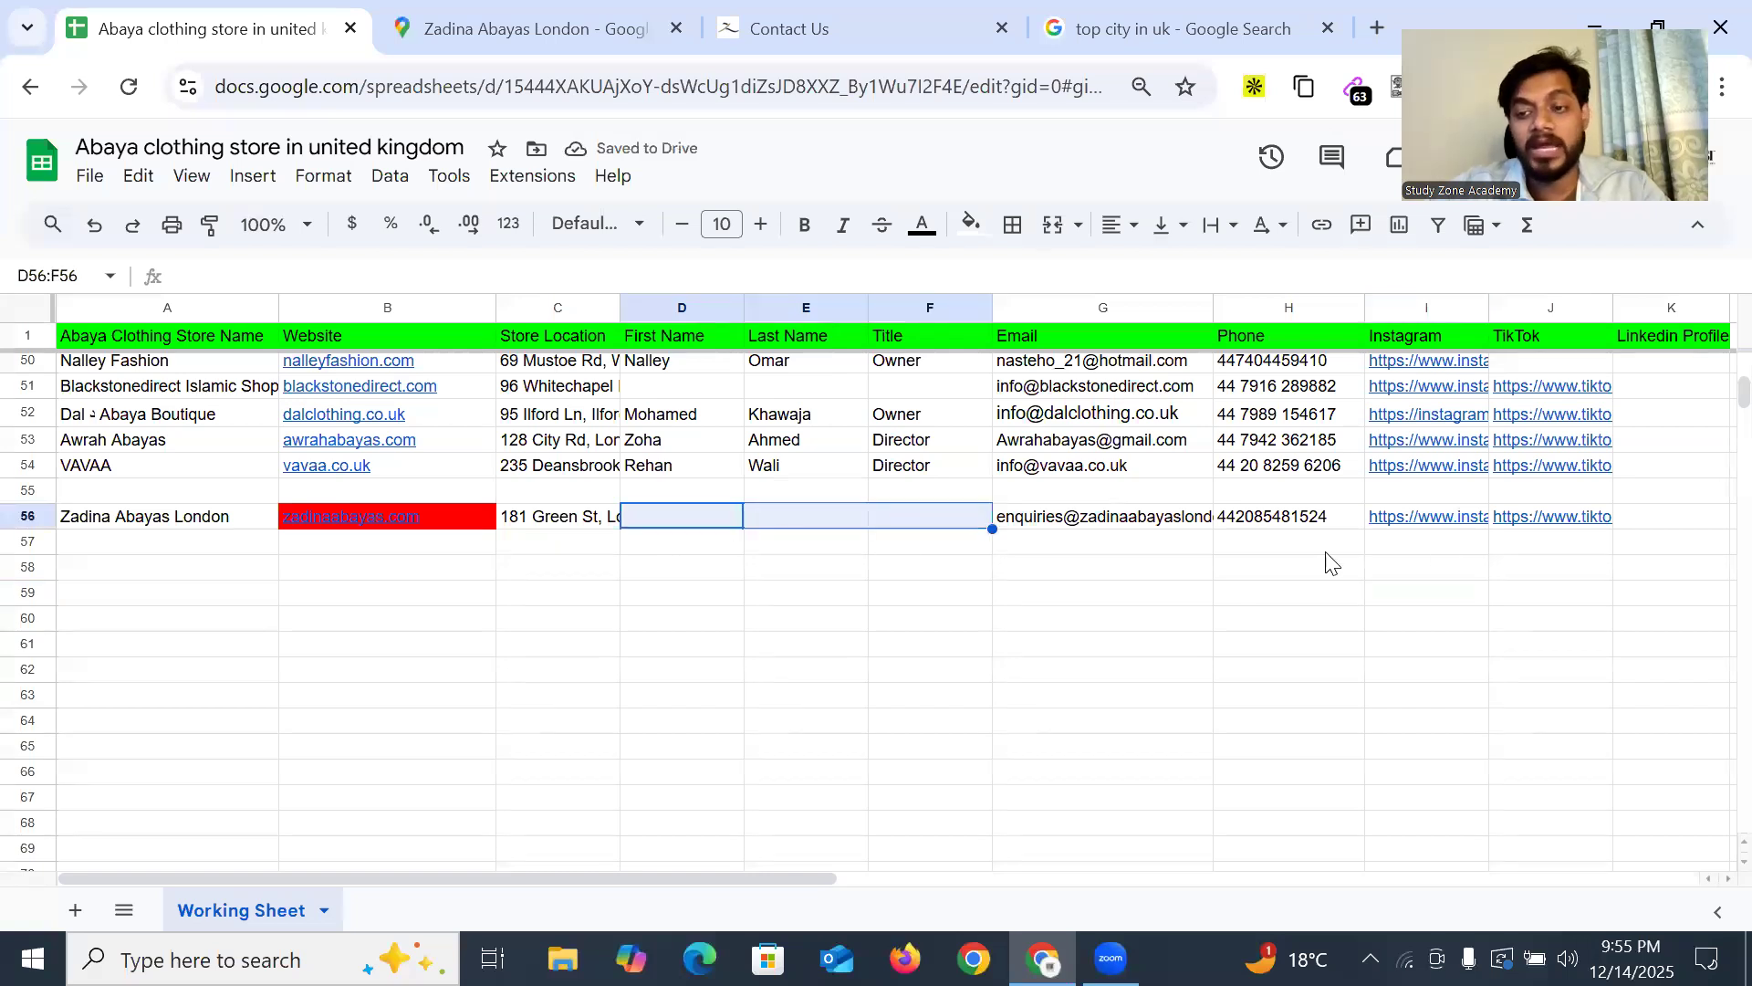
{"action": "left_click", "coordinate": [1675, 528]}
{"action": "scroll", "coordinate": [1171, 630], "scroll_direction": "up", "scroll_amount": 15}
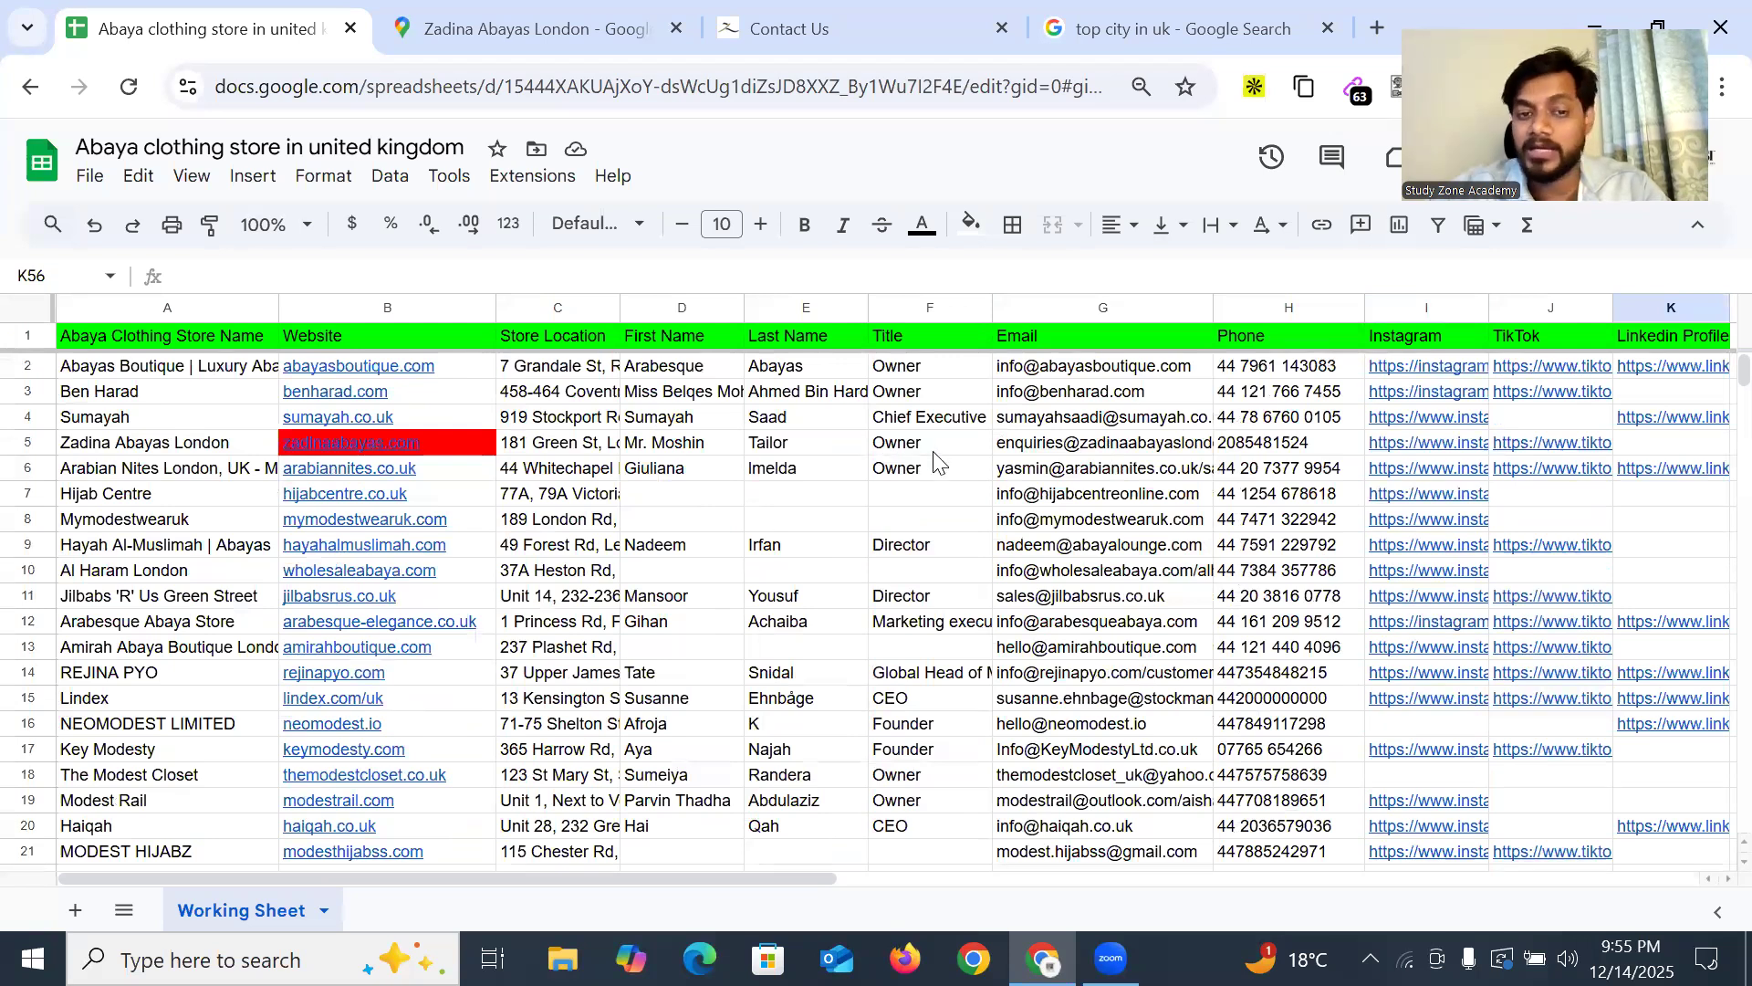
{"action": "scroll", "coordinate": [849, 470], "scroll_direction": "down", "scroll_amount": 14}
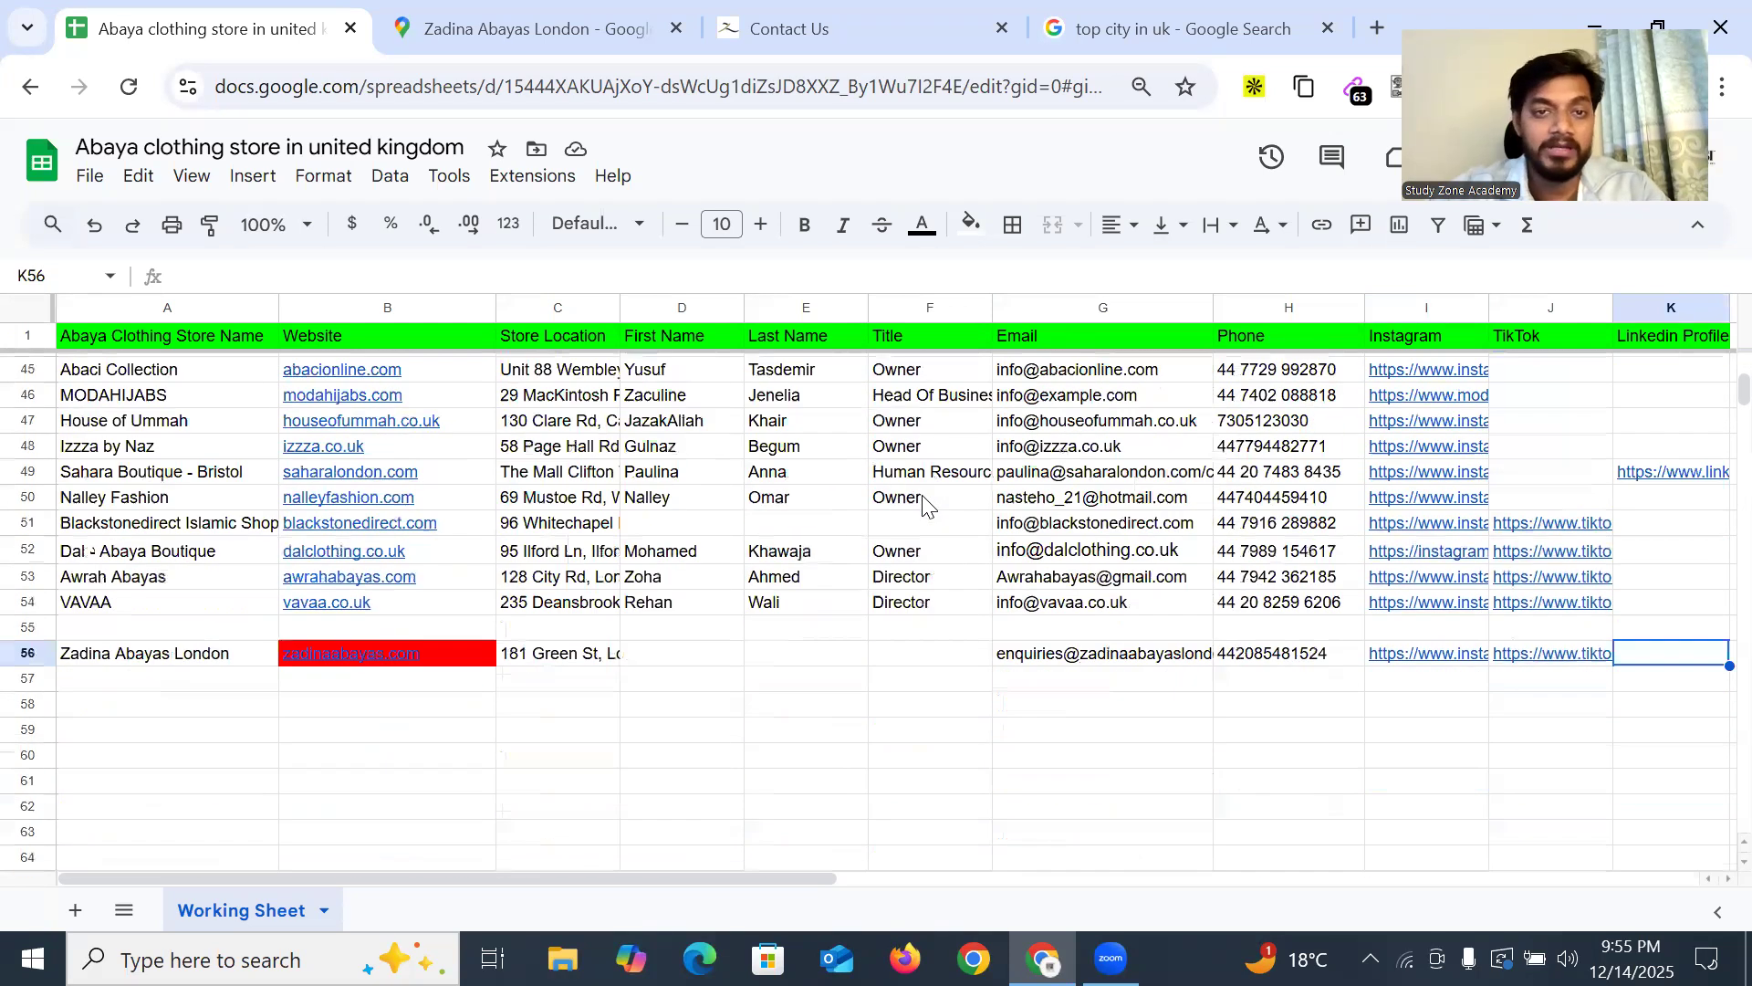
Read through the zadinaabayas.com About Us page about its 2014 East London studio origins
{"action": "left_click", "coordinate": [812, 30]}
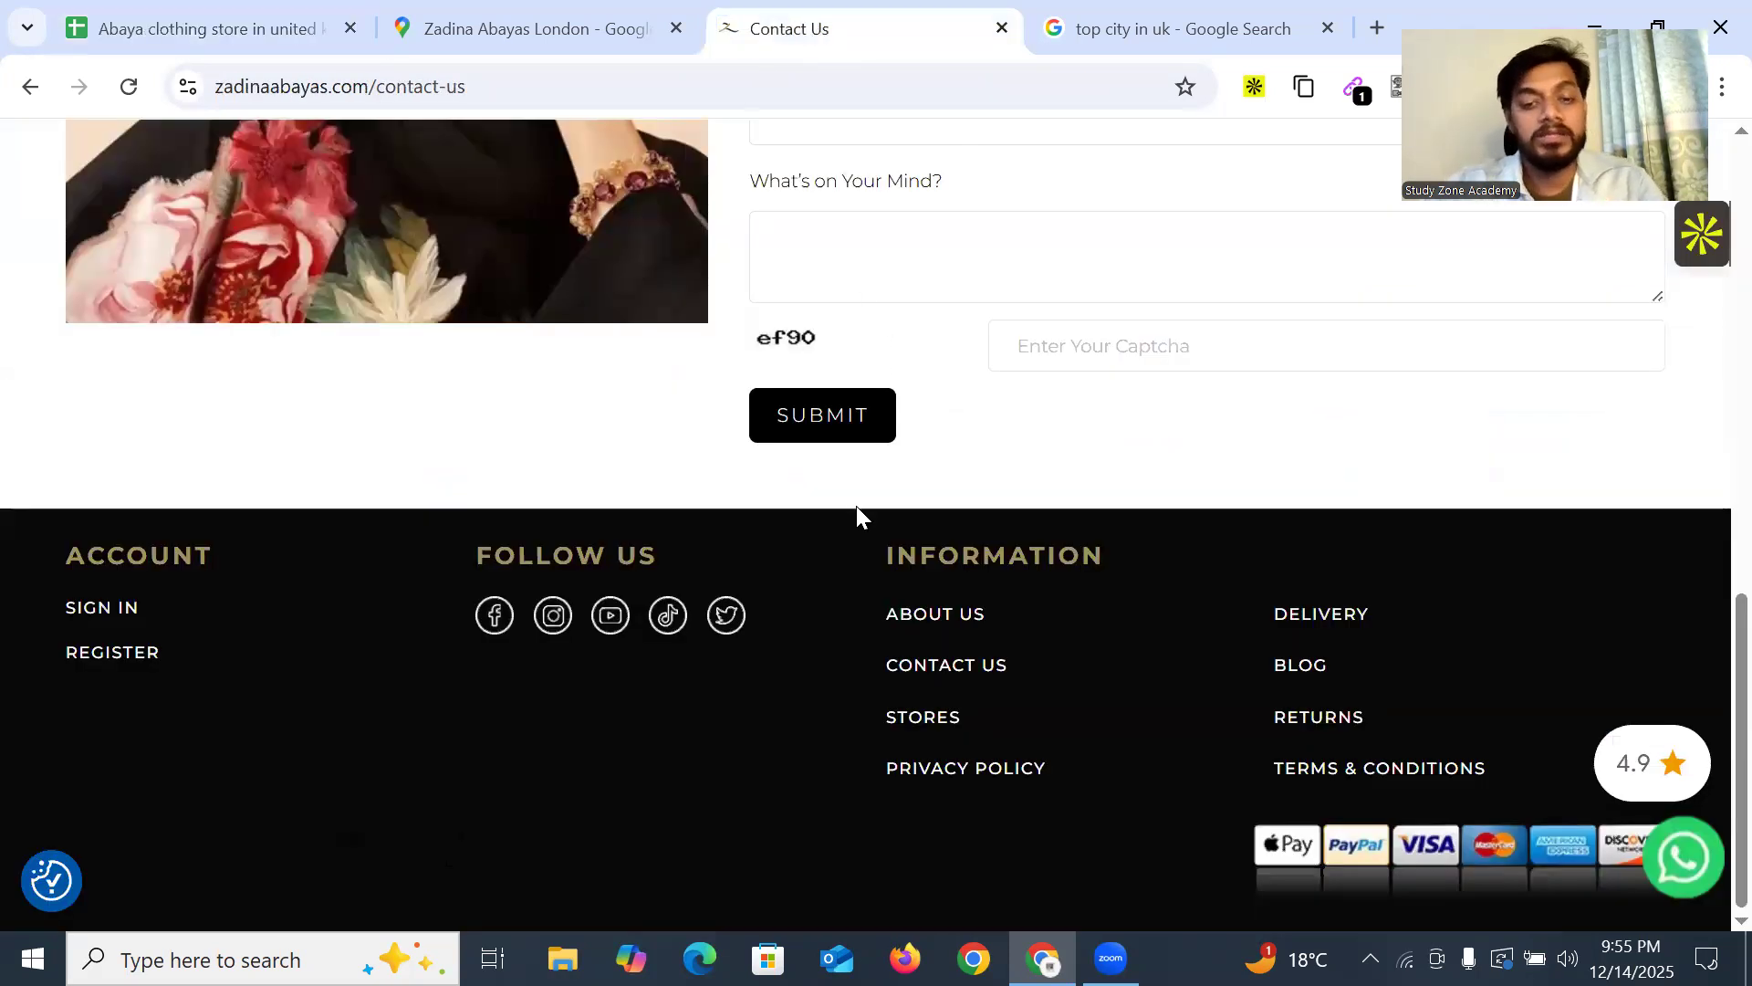
{"action": "left_click", "coordinate": [945, 627]}
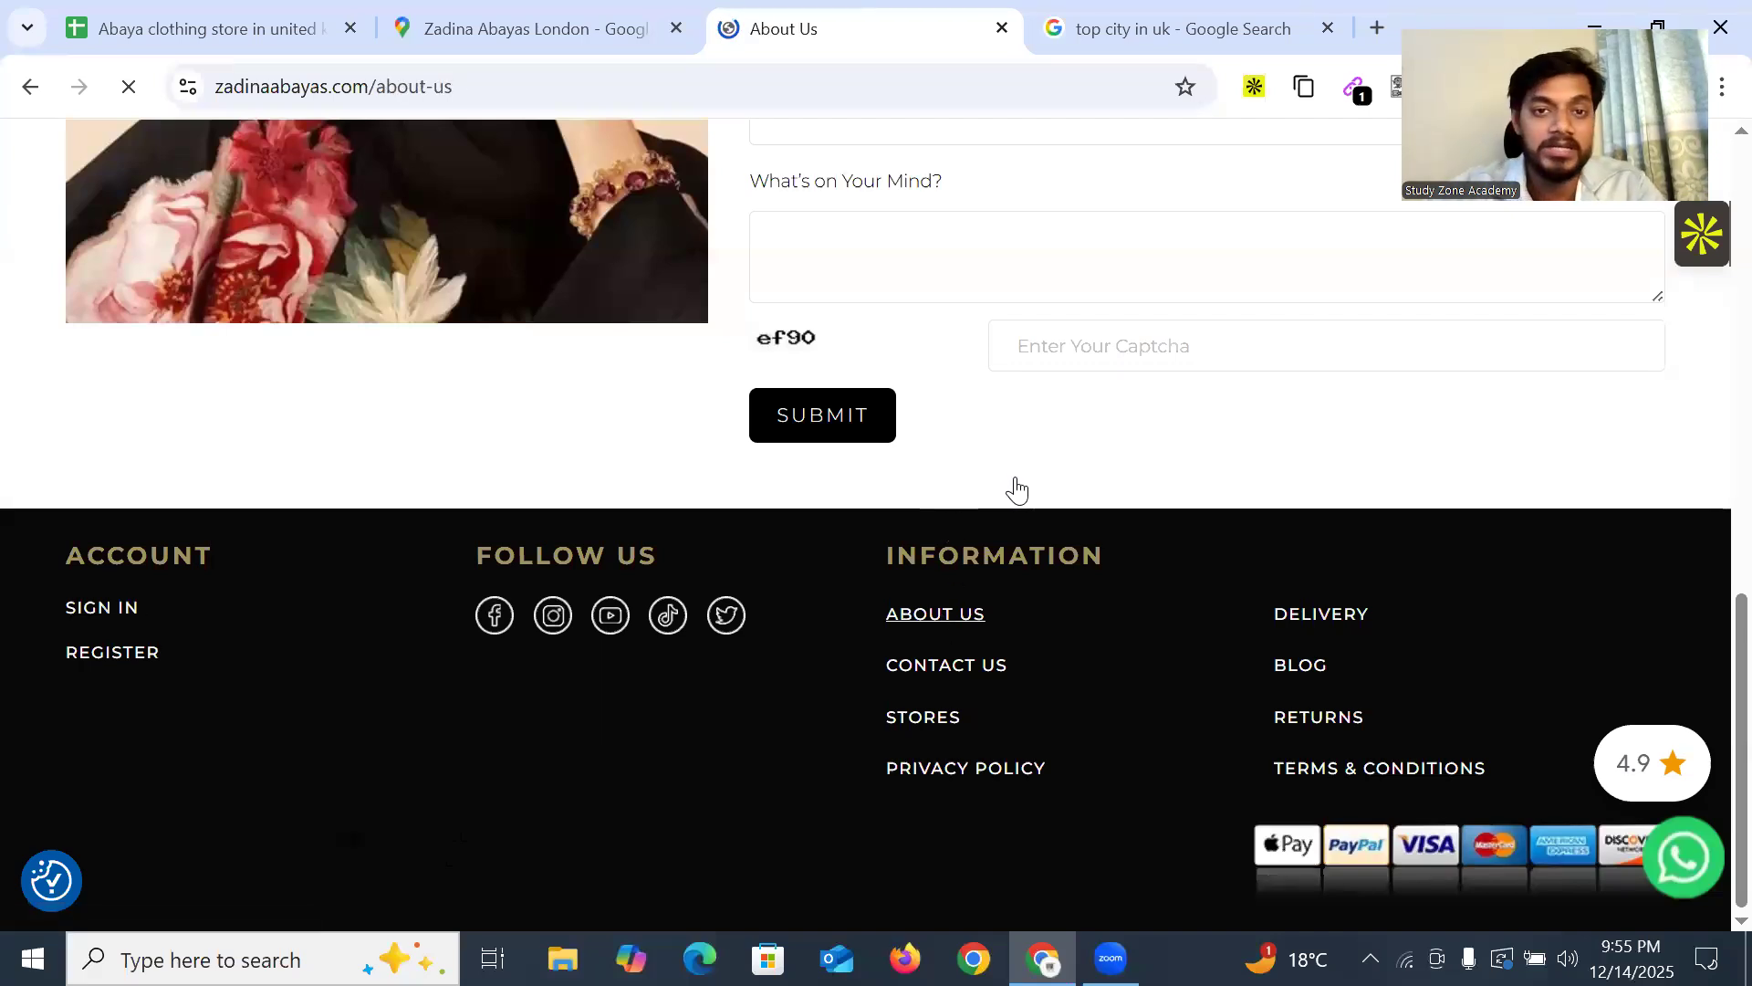
{"action": "scroll", "coordinate": [1018, 418], "scroll_direction": "down", "scroll_amount": 3}
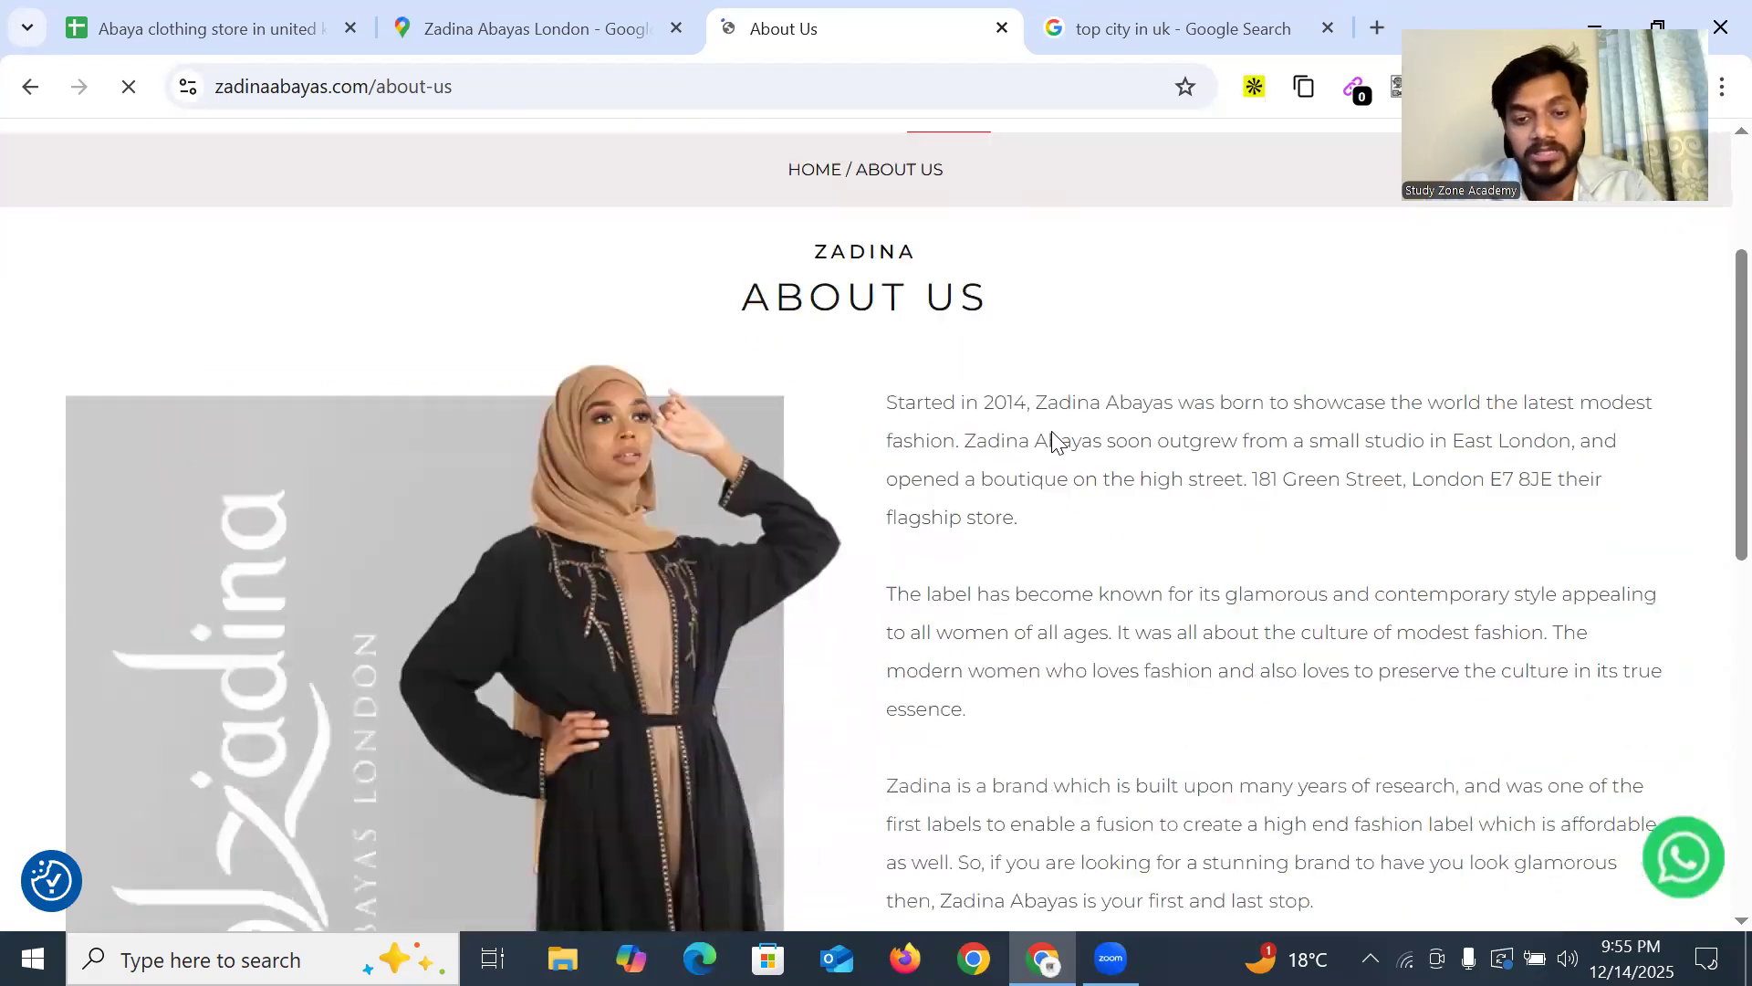
{"action": "left_click_drag", "start_coordinate": [1014, 399], "coordinate": [1405, 403]}
{"action": "left_click", "coordinate": [1206, 402]}
{"action": "left_click", "coordinate": [1370, 416]}
{"action": "scroll", "coordinate": [1096, 468], "scroll_direction": "down", "scroll_amount": 3}
{"action": "left_click_drag", "start_coordinate": [975, 166], "coordinate": [1060, 167]}
{"action": "left_click_drag", "start_coordinate": [1100, 359], "coordinate": [1026, 358]}
{"action": "scroll", "coordinate": [995, 509], "scroll_direction": "down", "scroll_amount": 7}
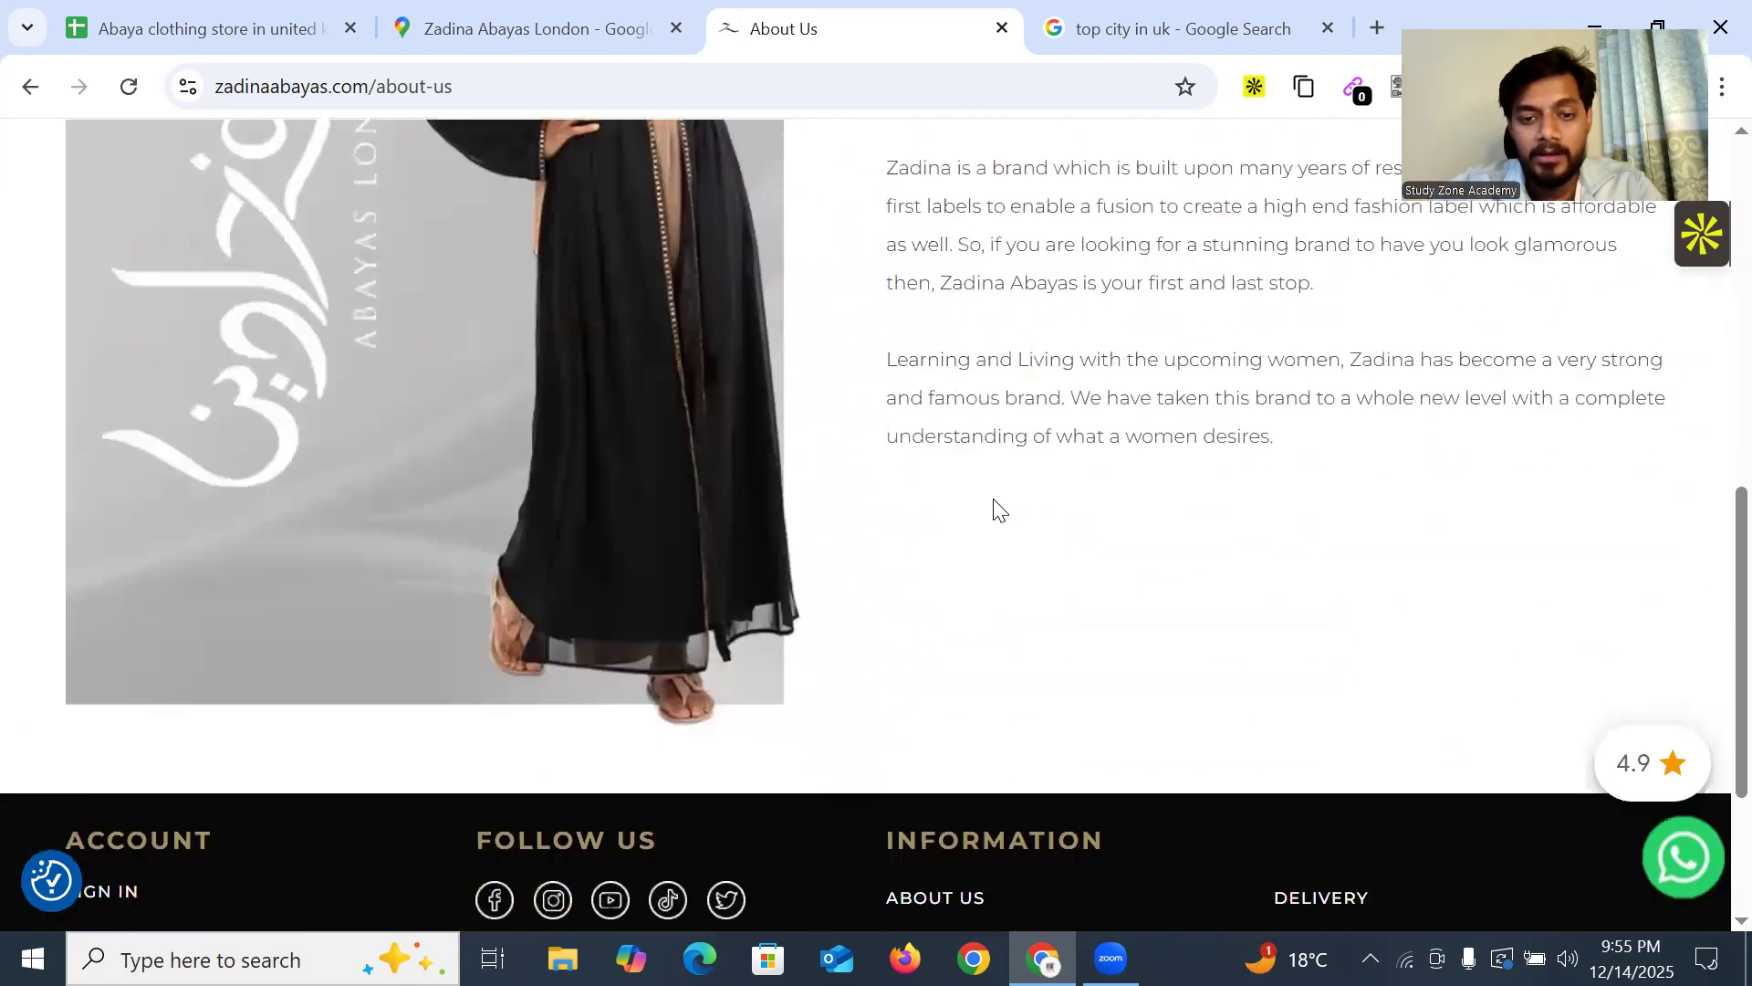
{"action": "scroll", "coordinate": [998, 511], "scroll_direction": "up", "scroll_amount": 2}
{"action": "scroll", "coordinate": [1022, 500], "scroll_direction": "up", "scroll_amount": 8}
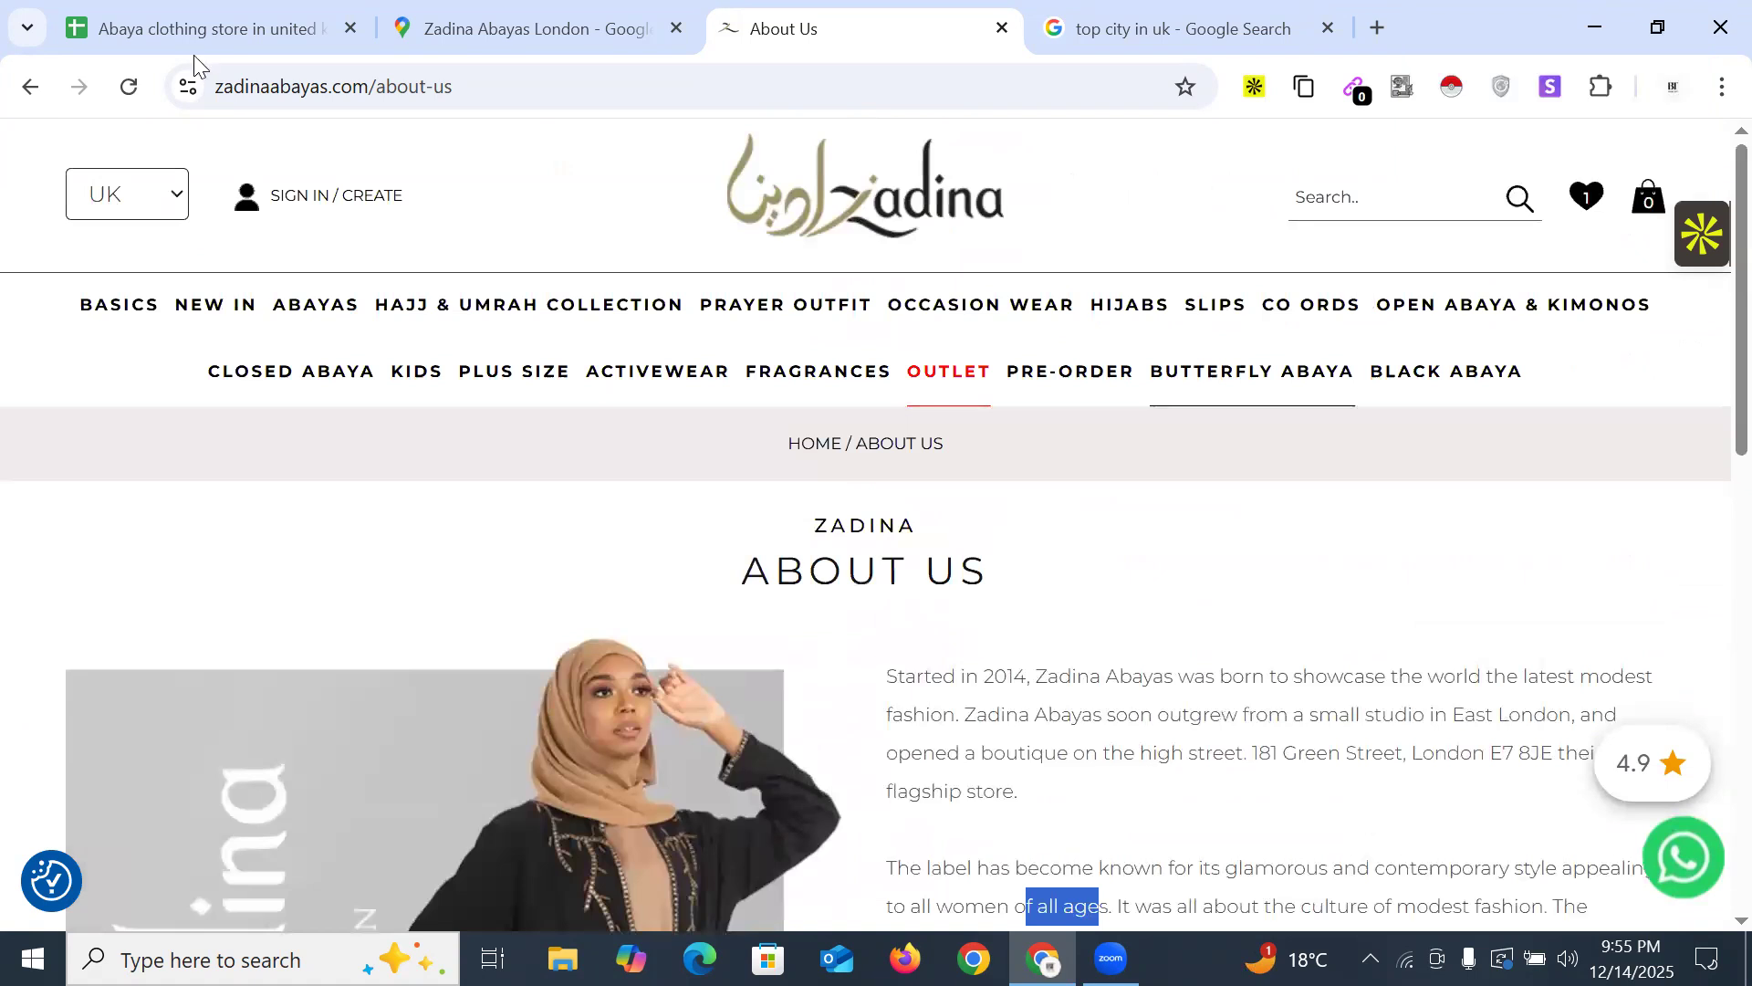
{"action": "left_click", "coordinate": [1679, 247]}
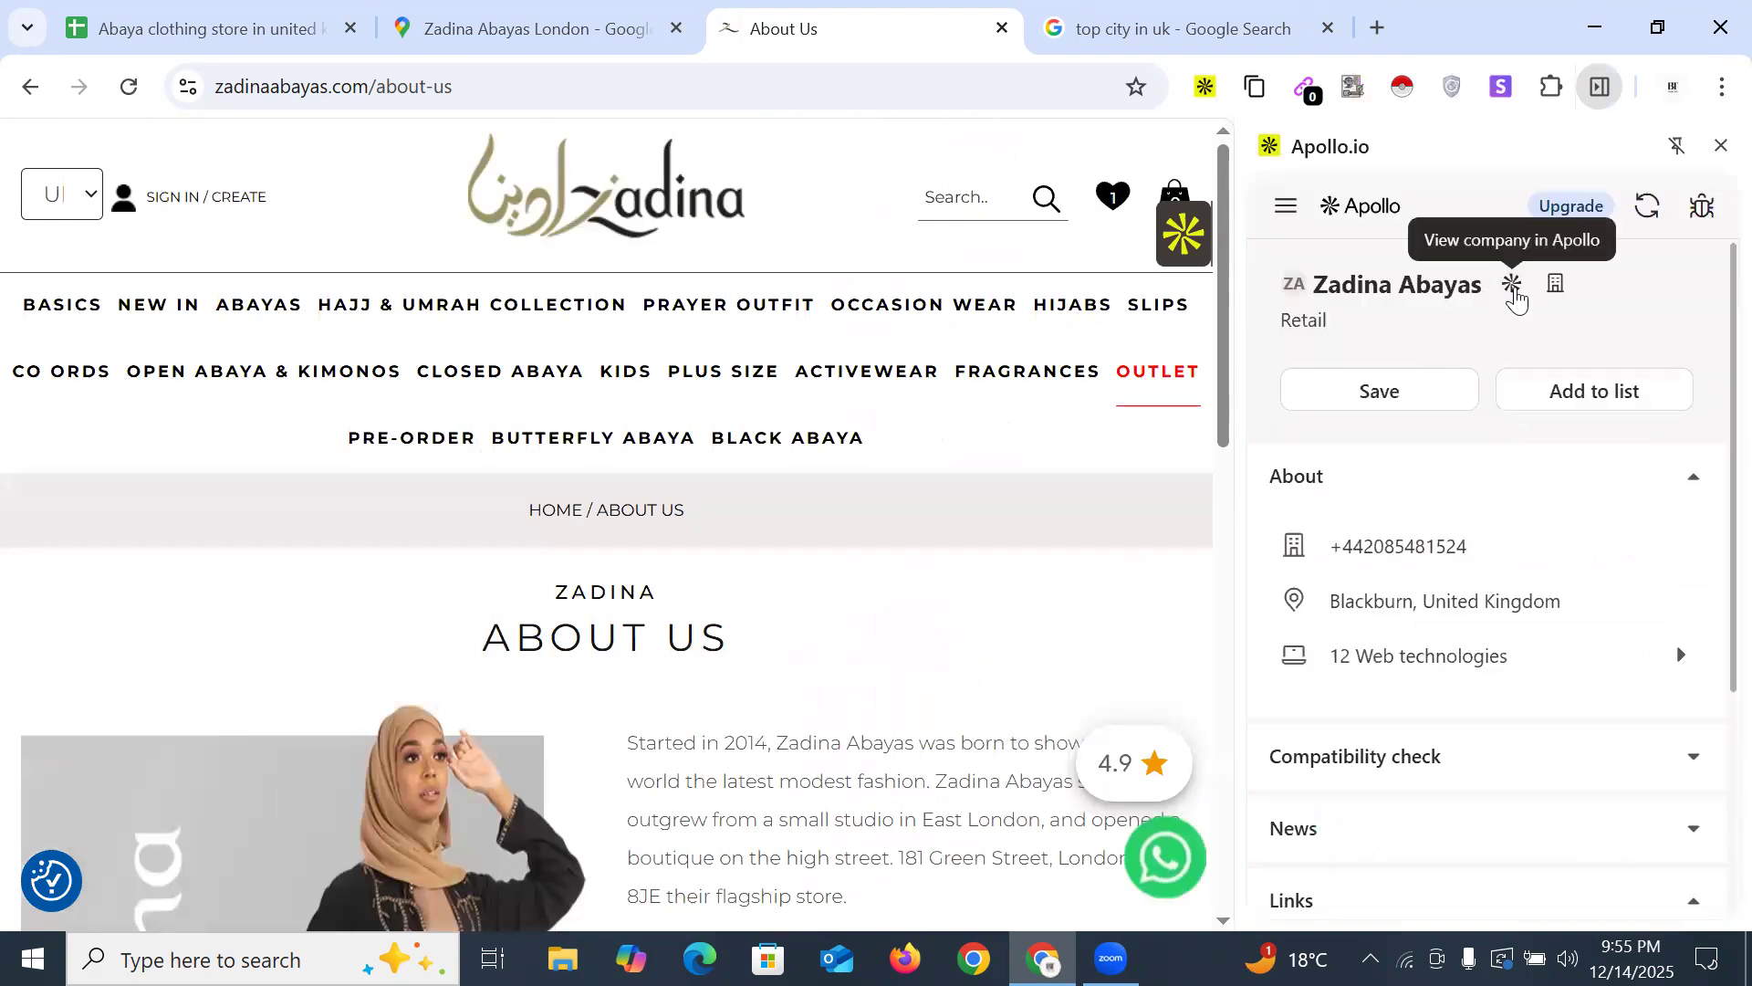
{"action": "scroll", "coordinate": [1461, 657], "scroll_direction": "down", "scroll_amount": 3}
{"action": "scroll", "coordinate": [1474, 693], "scroll_direction": "up", "scroll_amount": 3}
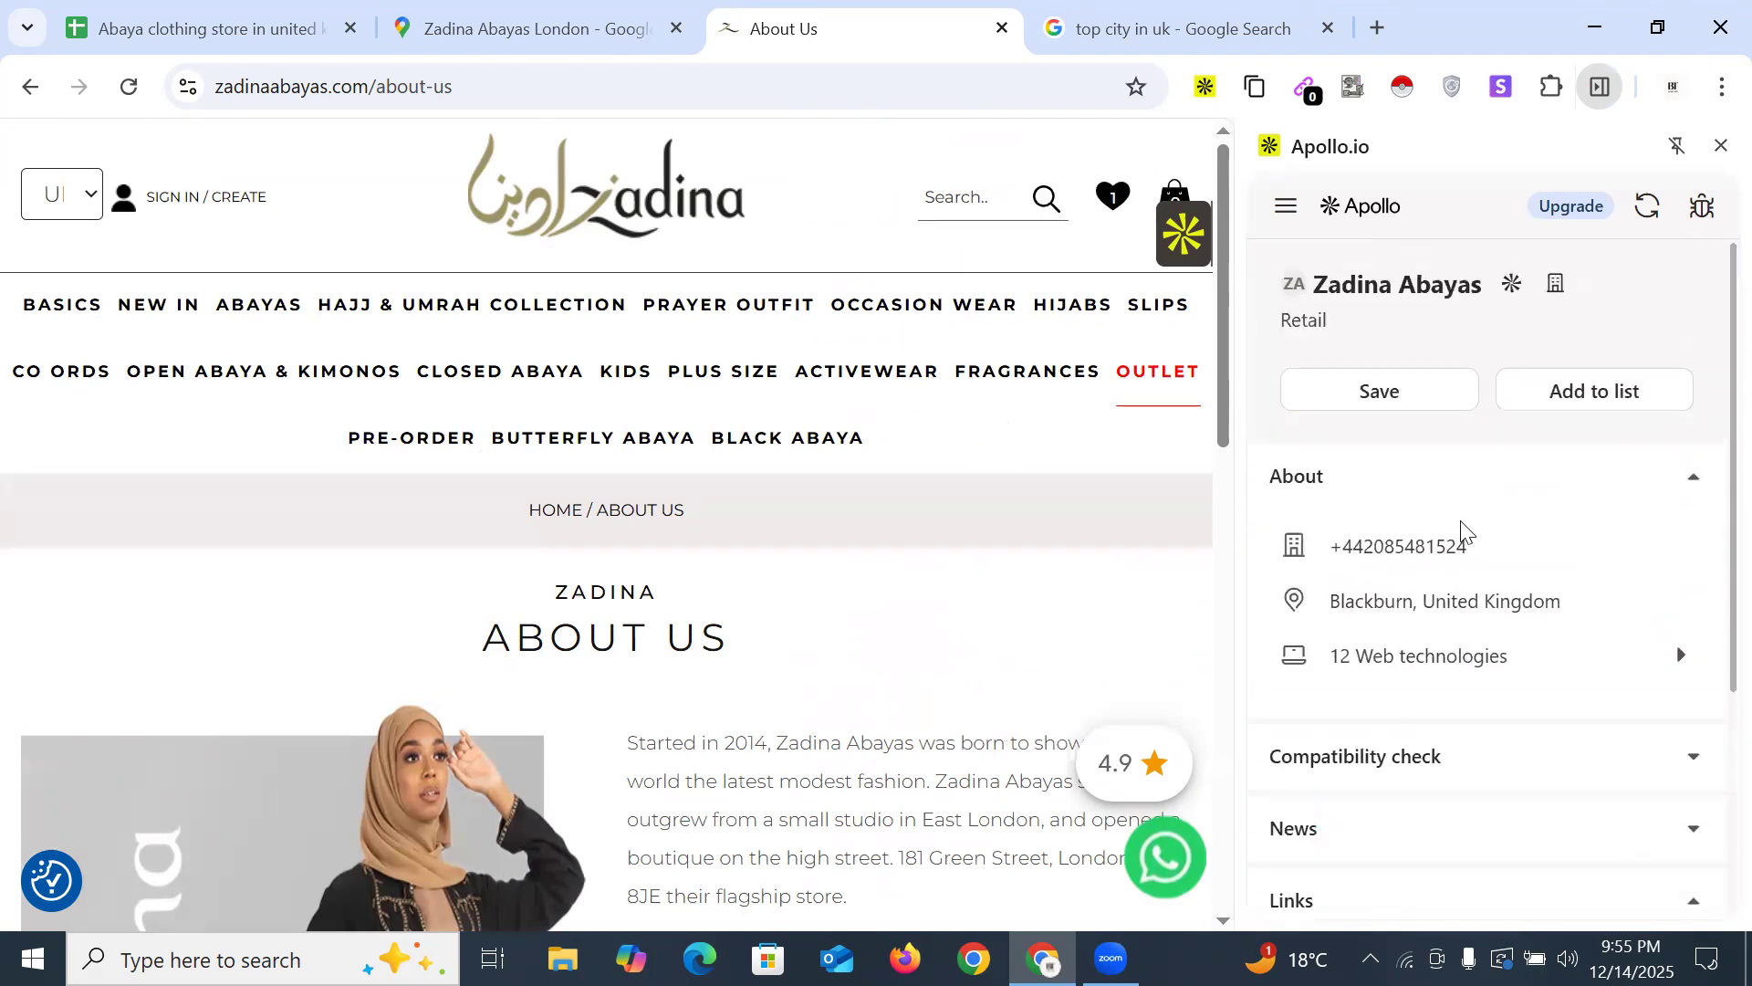
{"action": "left_click", "coordinate": [1720, 146]}
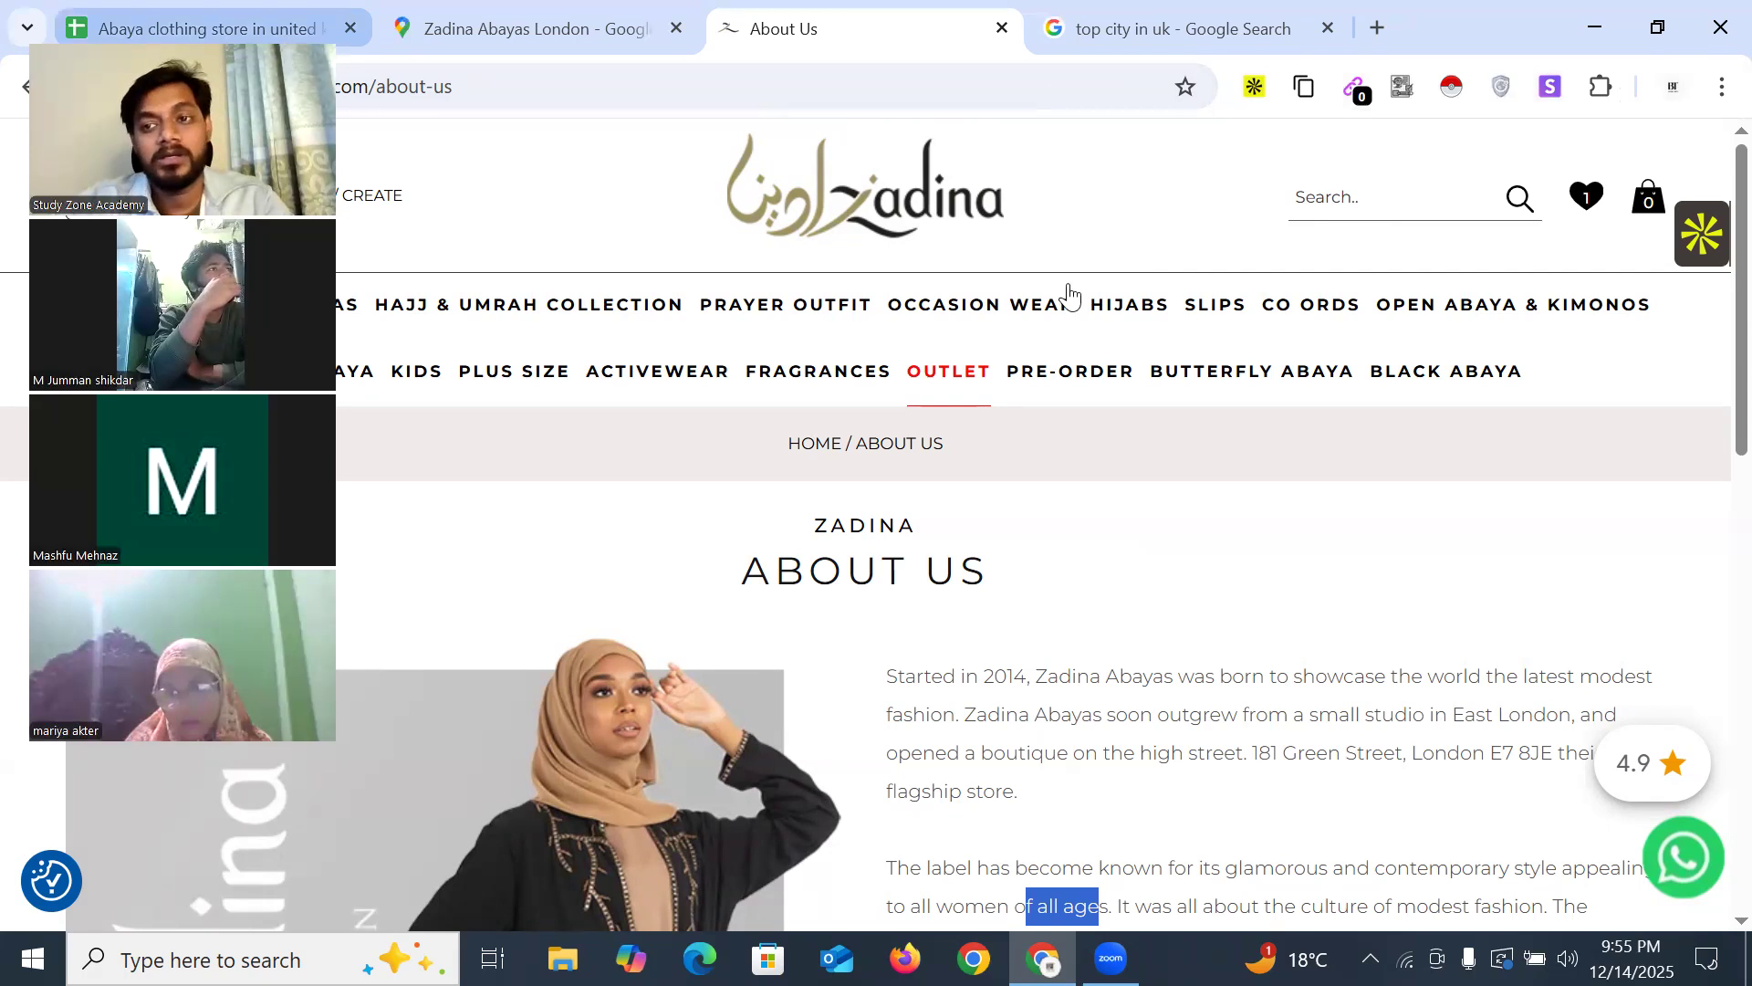
{"action": "left_click", "coordinate": [1546, 93]}
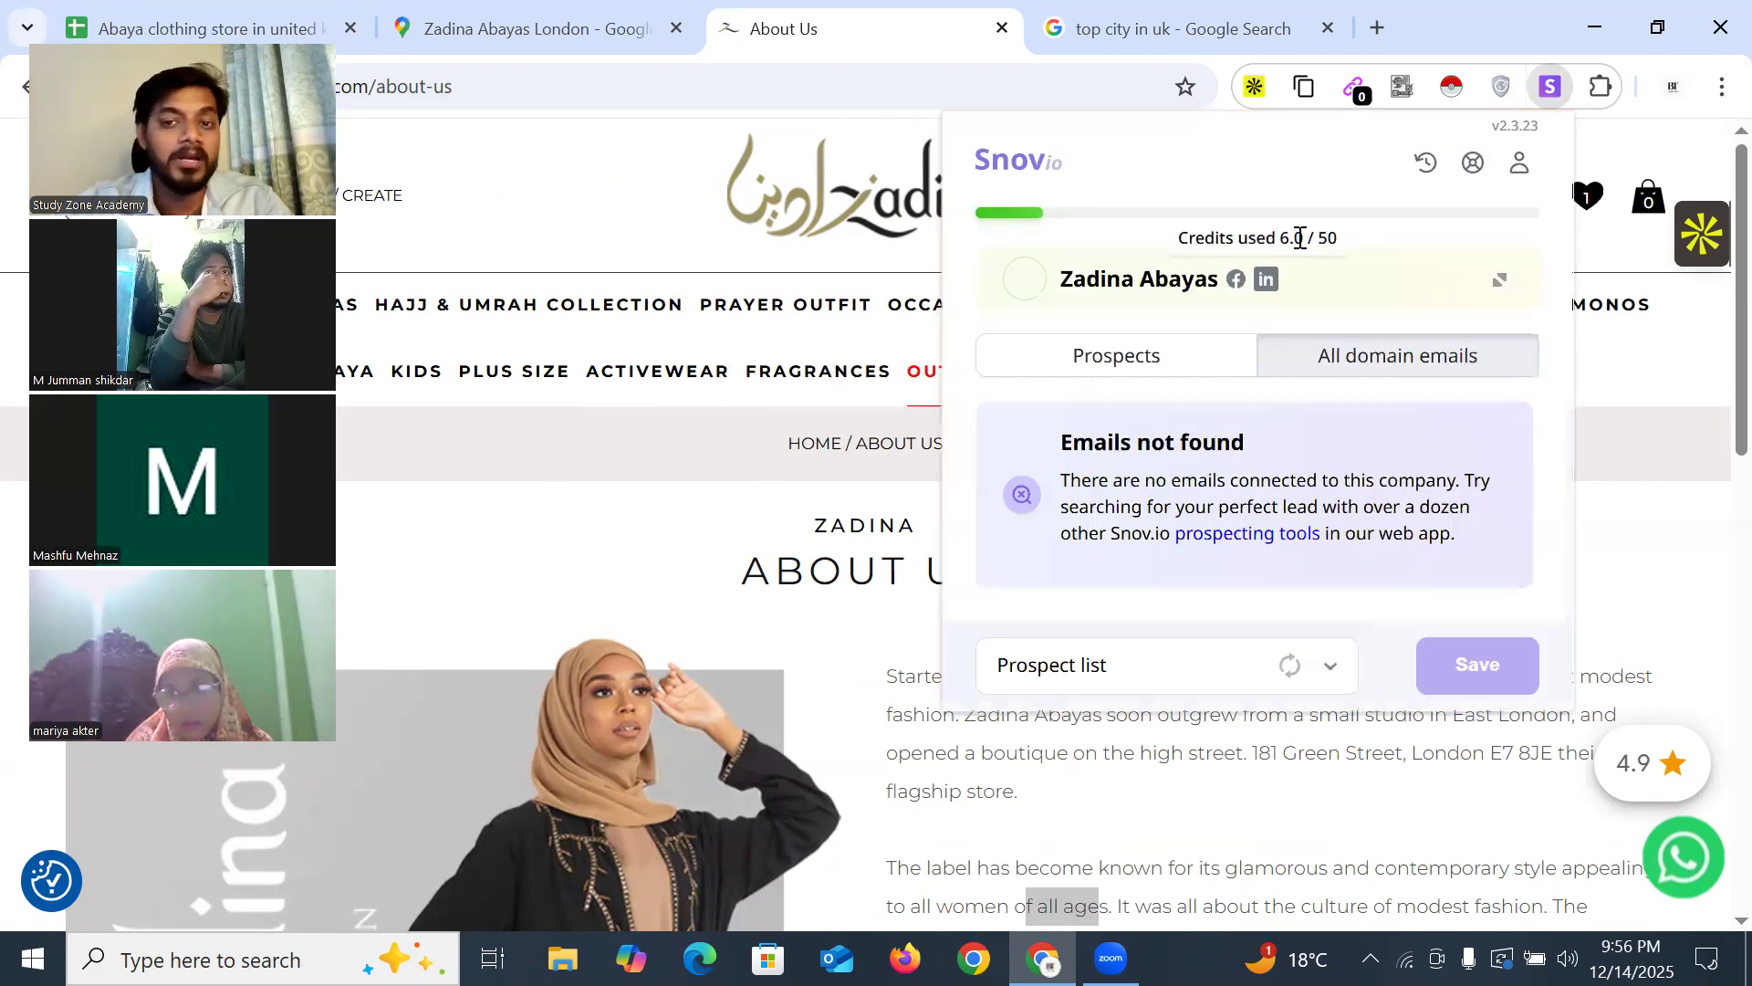
Review Snov.io's domain emails and Prospects results for Zadina Abayas, both showing none found
{"action": "left_click_drag", "start_coordinate": [1098, 451], "coordinate": [1207, 447]}
{"action": "left_click", "coordinate": [1184, 392]}
{"action": "left_click", "coordinate": [1107, 365]}
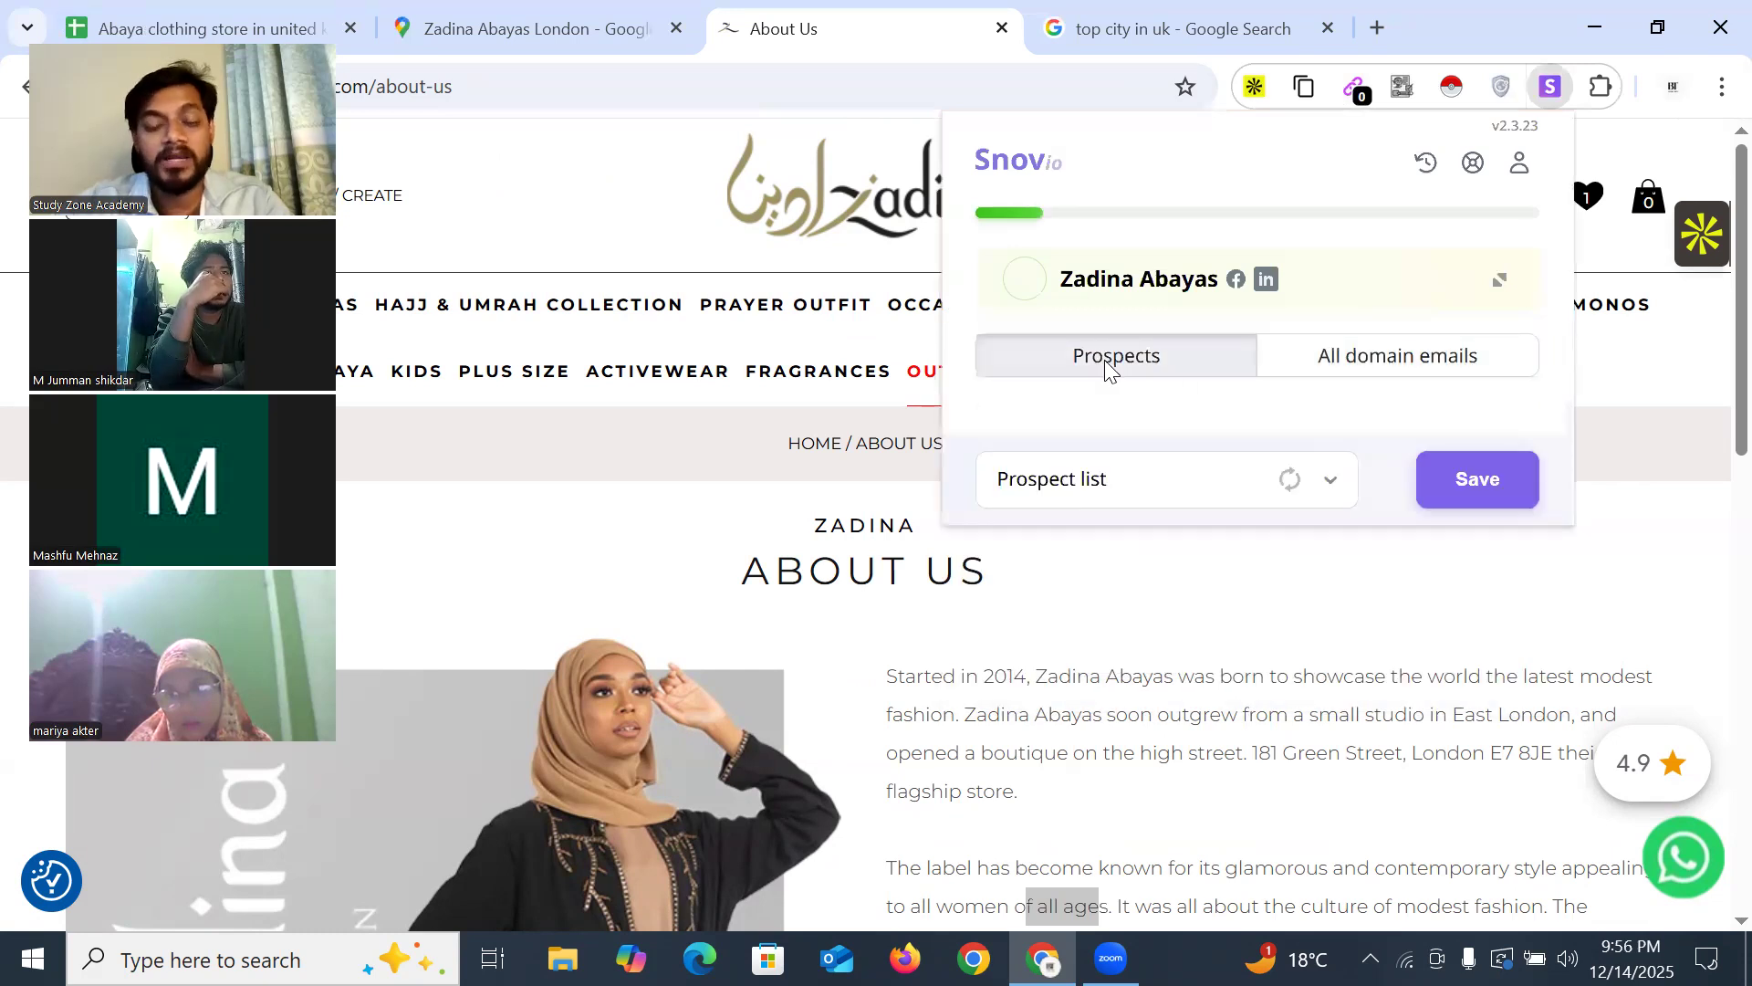
{"action": "left_click_drag", "start_coordinate": [1097, 442], "coordinate": [1202, 438]}
{"action": "left_click", "coordinate": [1219, 438]}
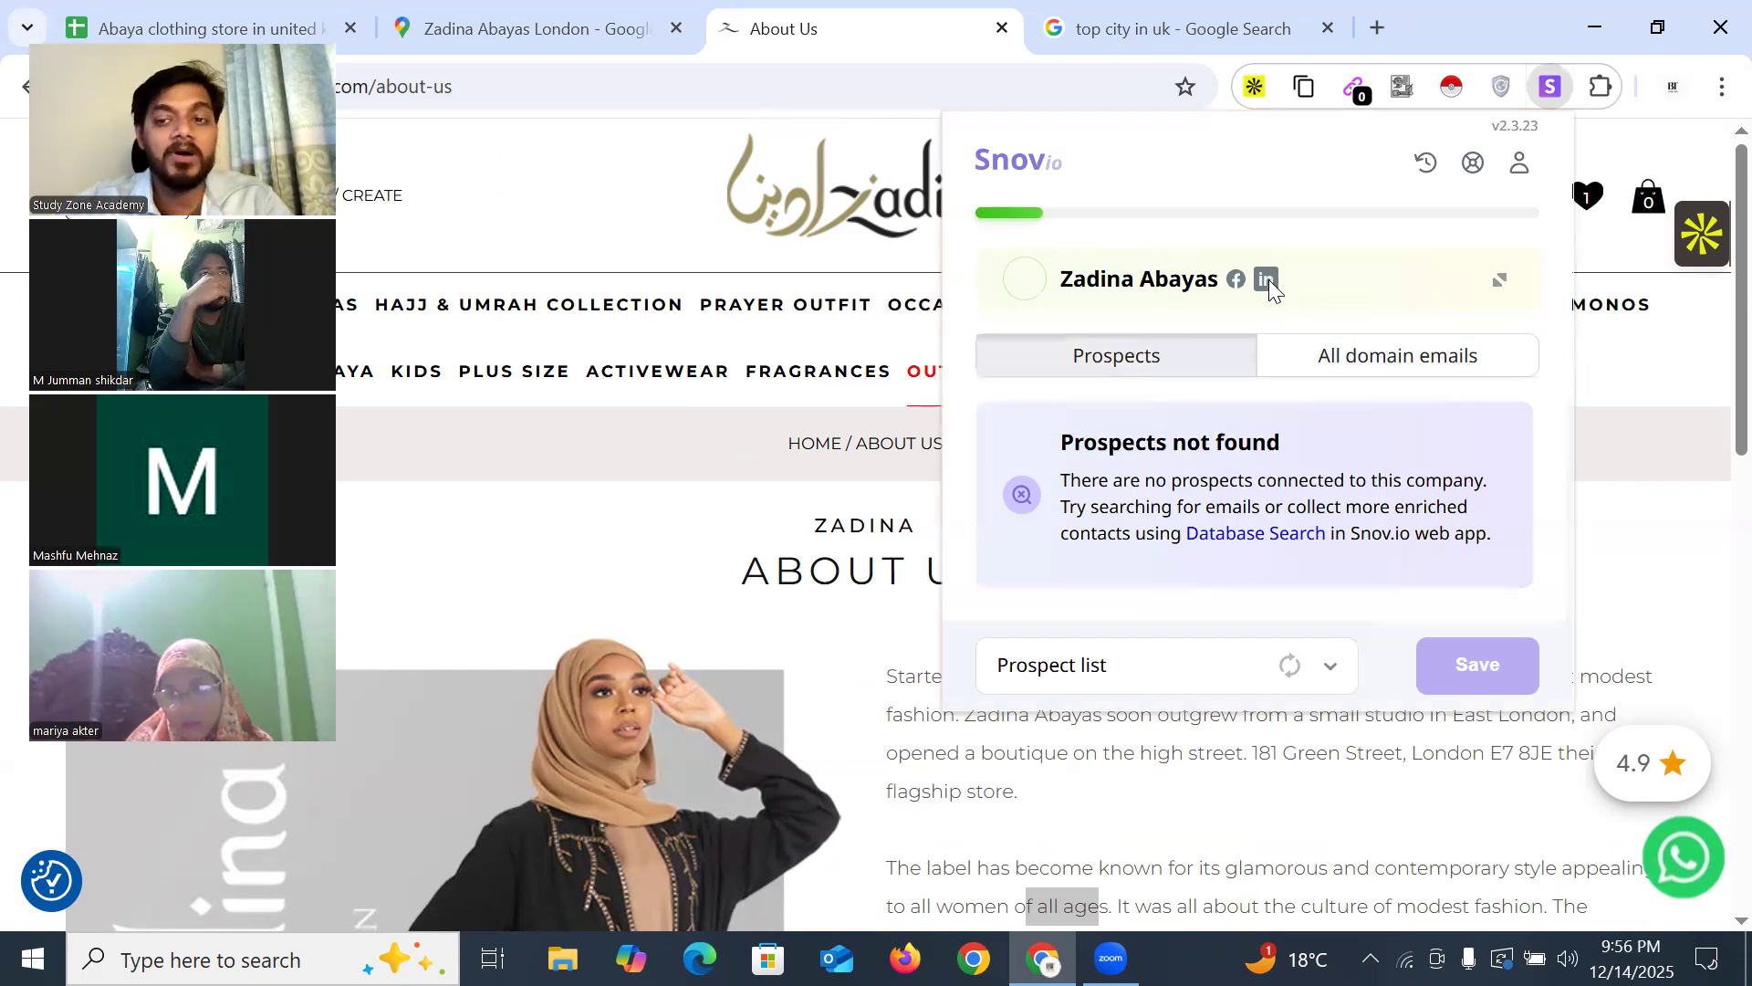
Copy the store's LinkedIn page link address from Snov.io
{"action": "right_click", "coordinate": [1269, 287]}
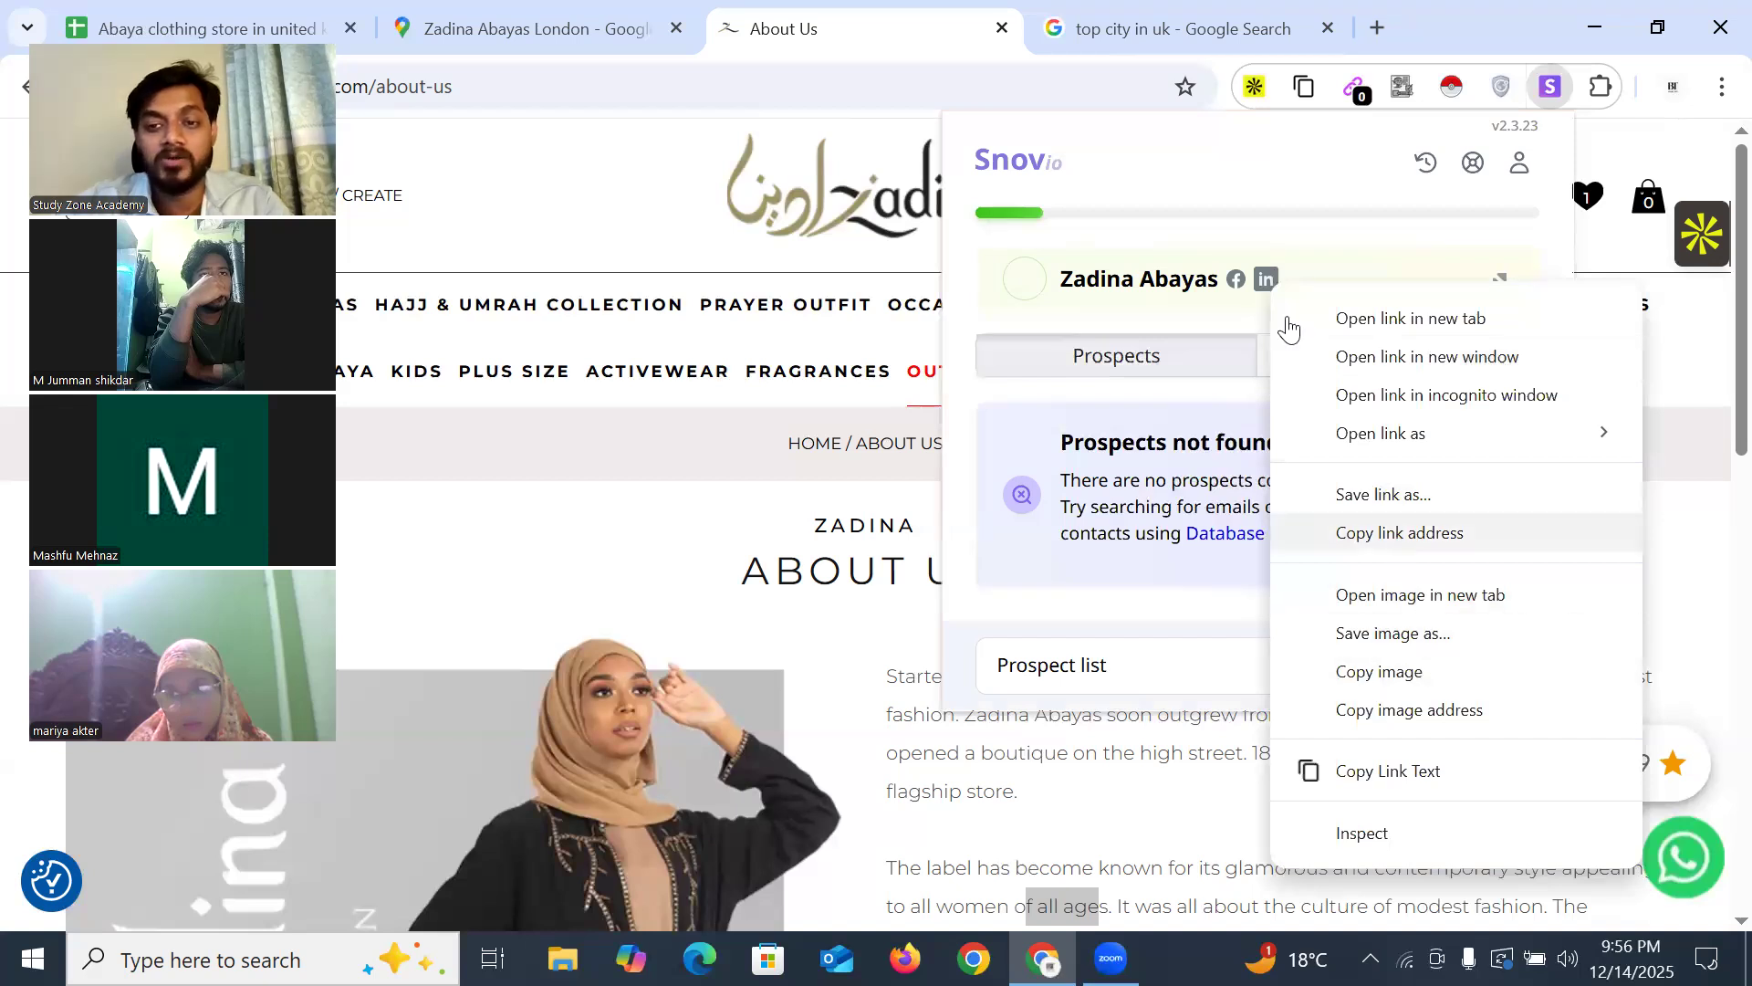
{"action": "left_click", "coordinate": [1369, 533]}
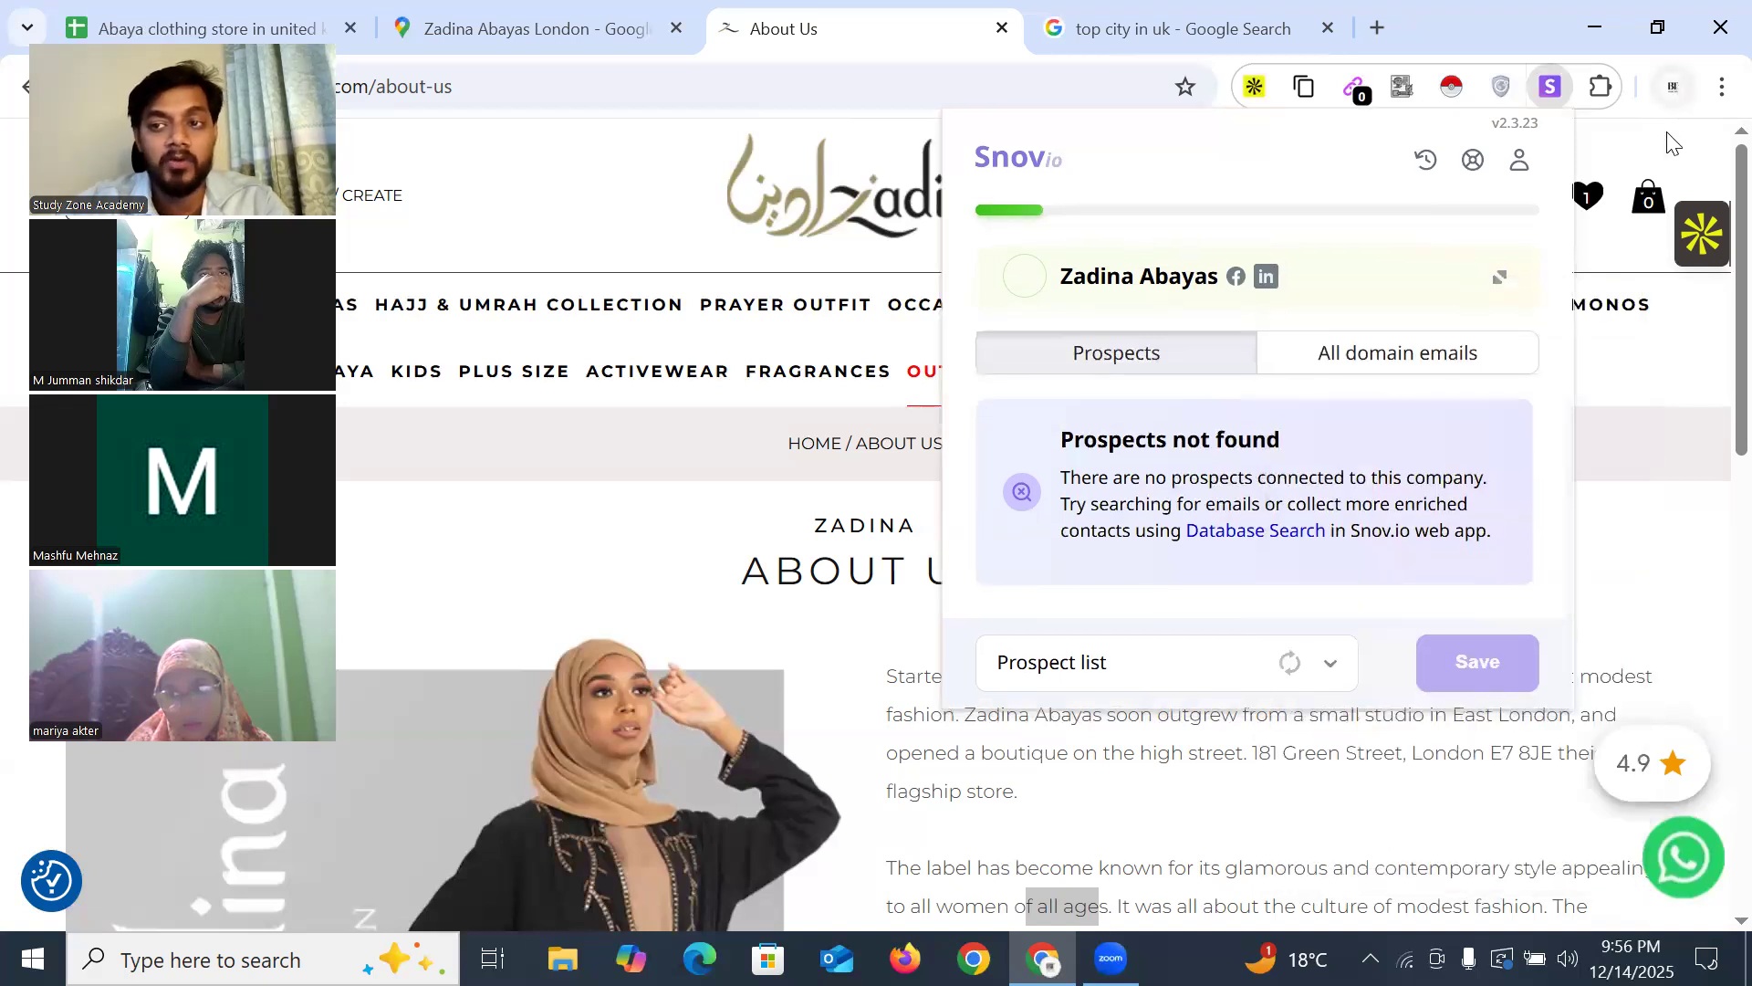
{"action": "left_click", "coordinate": [1675, 88]}
{"action": "scroll", "coordinate": [1461, 721], "scroll_direction": "down", "scroll_amount": 5}
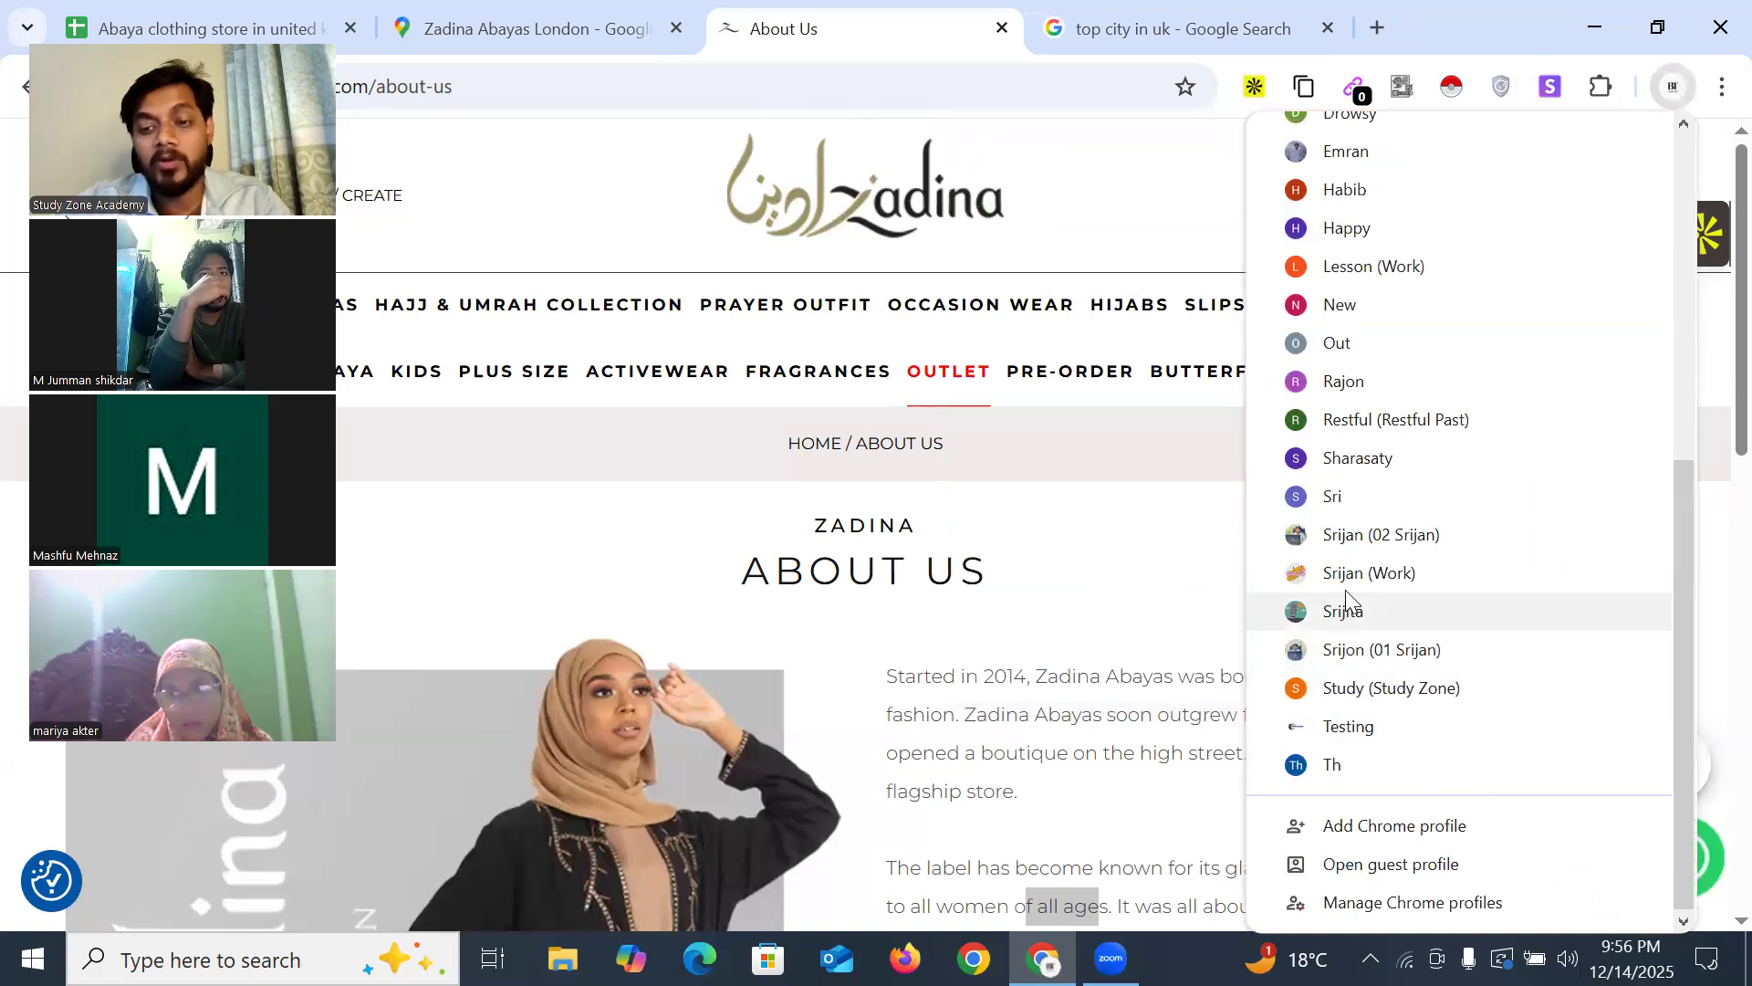
Load the Zadina Abayas LinkedIn company page in another Chrome profile window
{"action": "left_click", "coordinate": [1259, 649]}
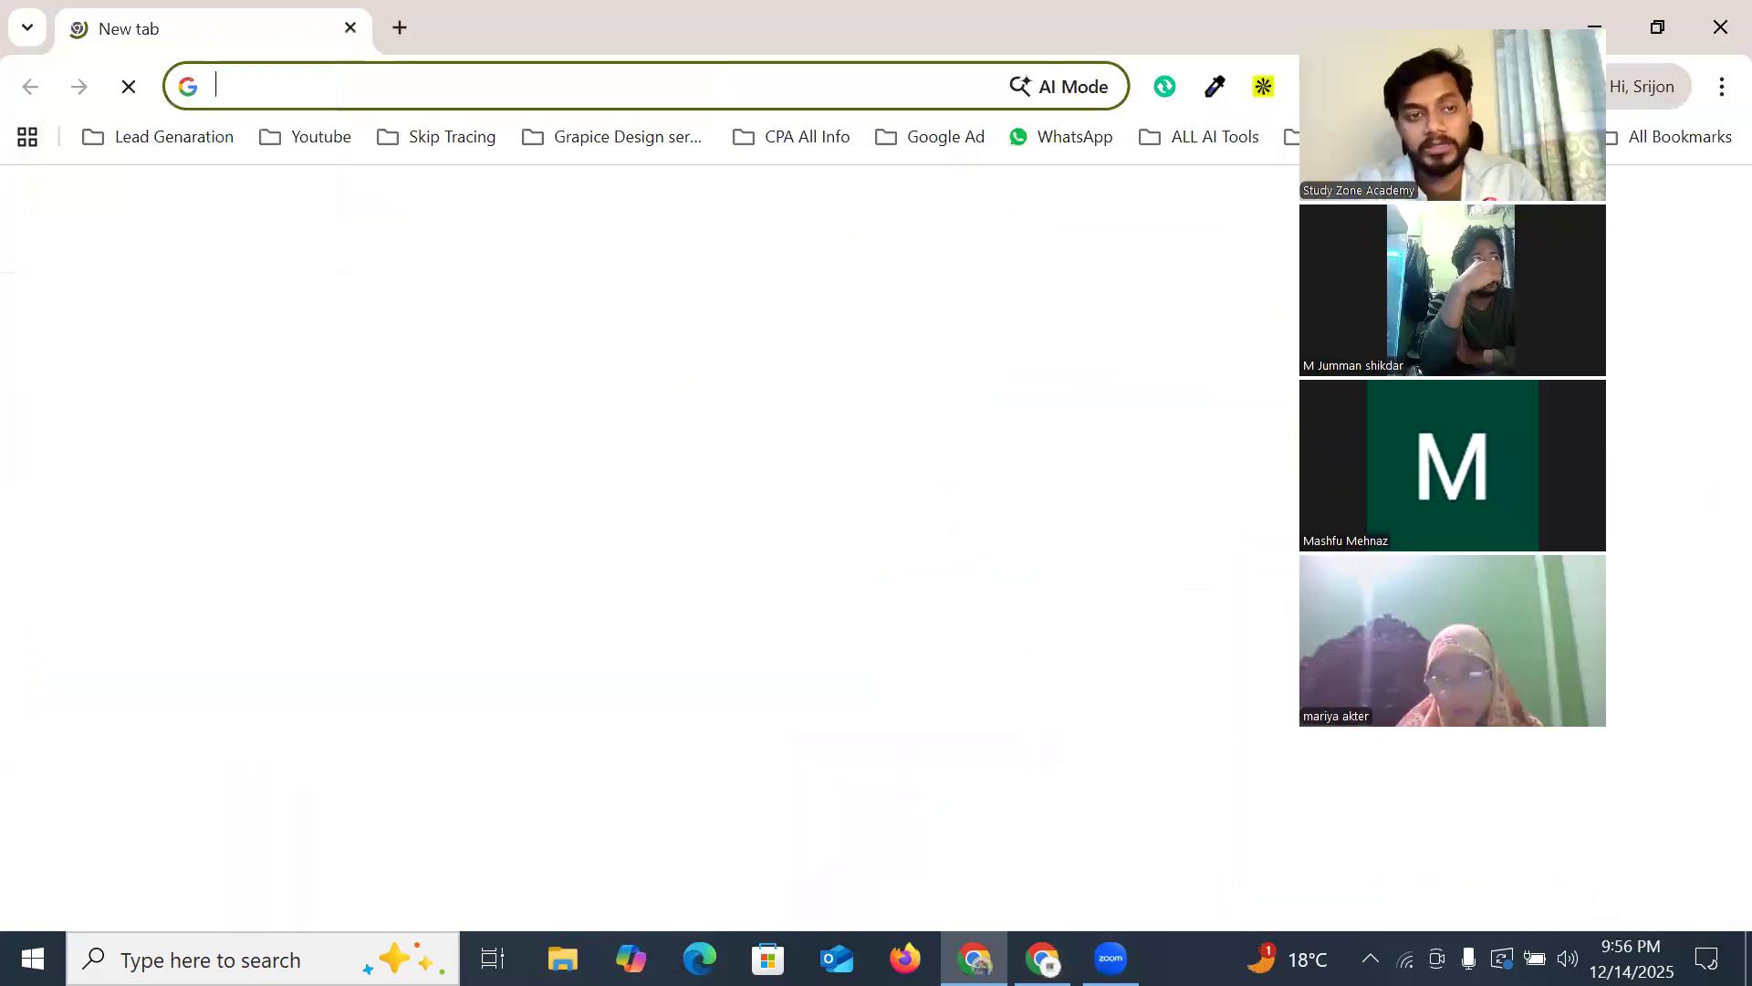
{"action": "type", "text": "https://www.linkedin.com/company/70665427"}
{"action": "key", "text": "Return"}
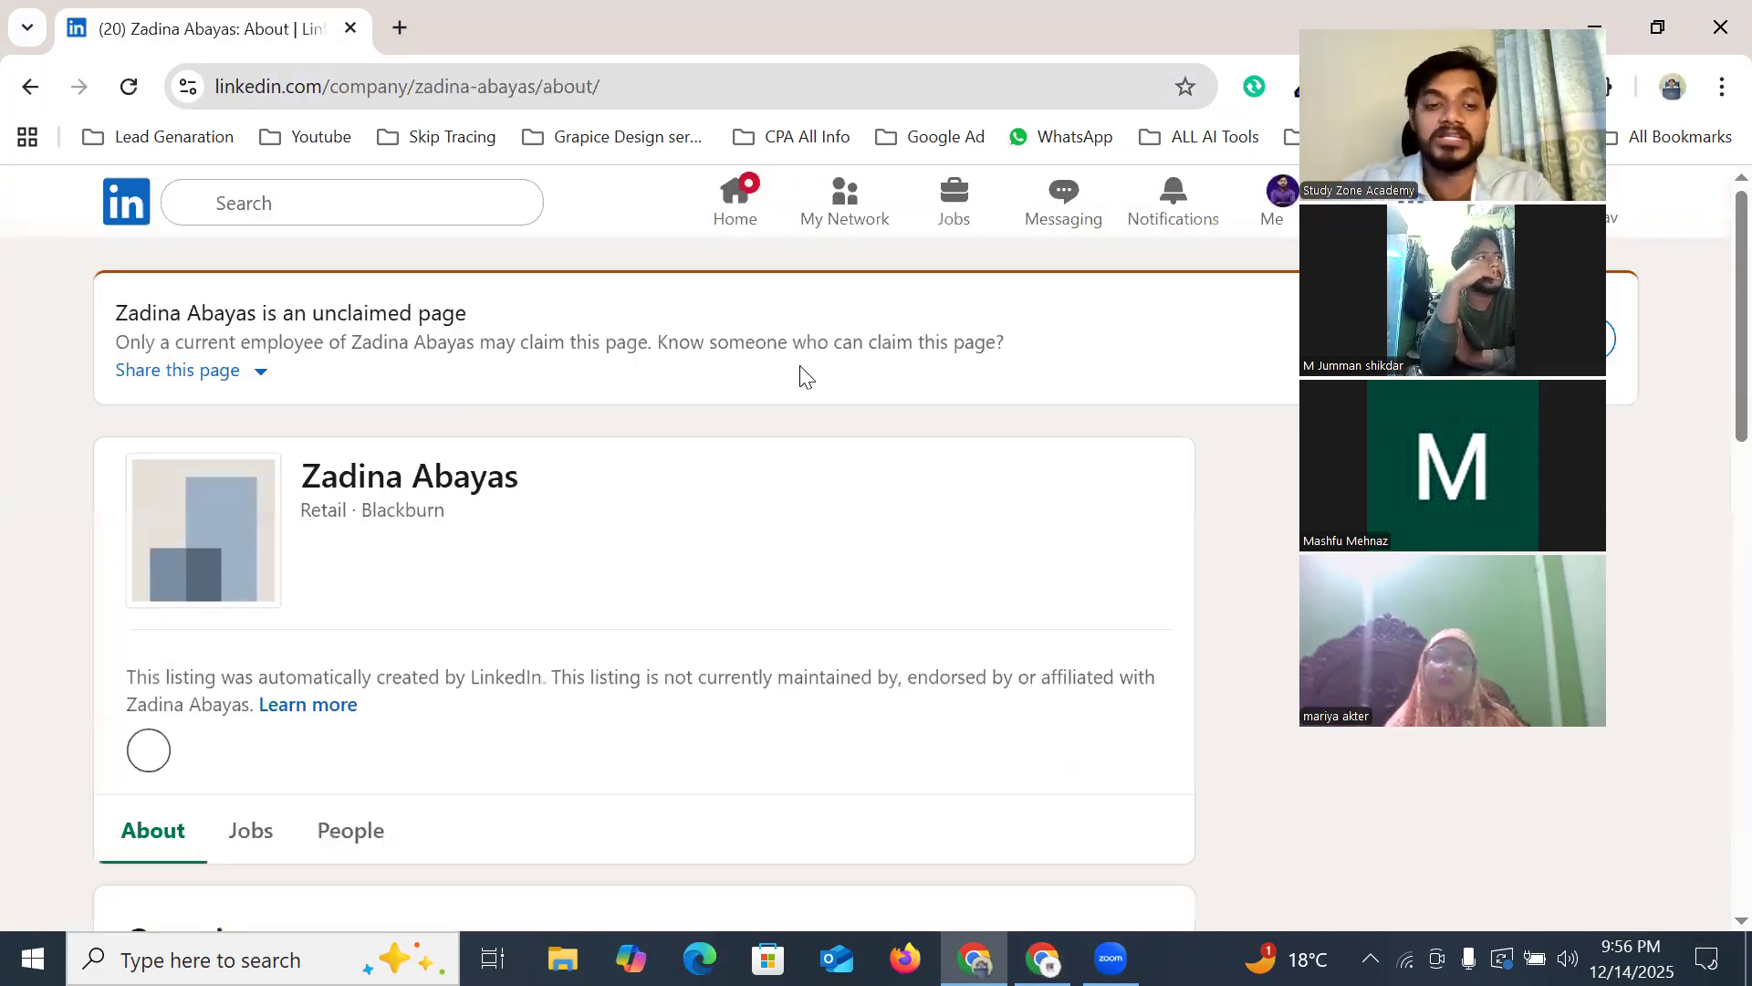
{"action": "scroll", "coordinate": [538, 411], "scroll_direction": "down", "scroll_amount": 3}
{"action": "scroll", "coordinate": [518, 429], "scroll_direction": "down", "scroll_amount": 3}
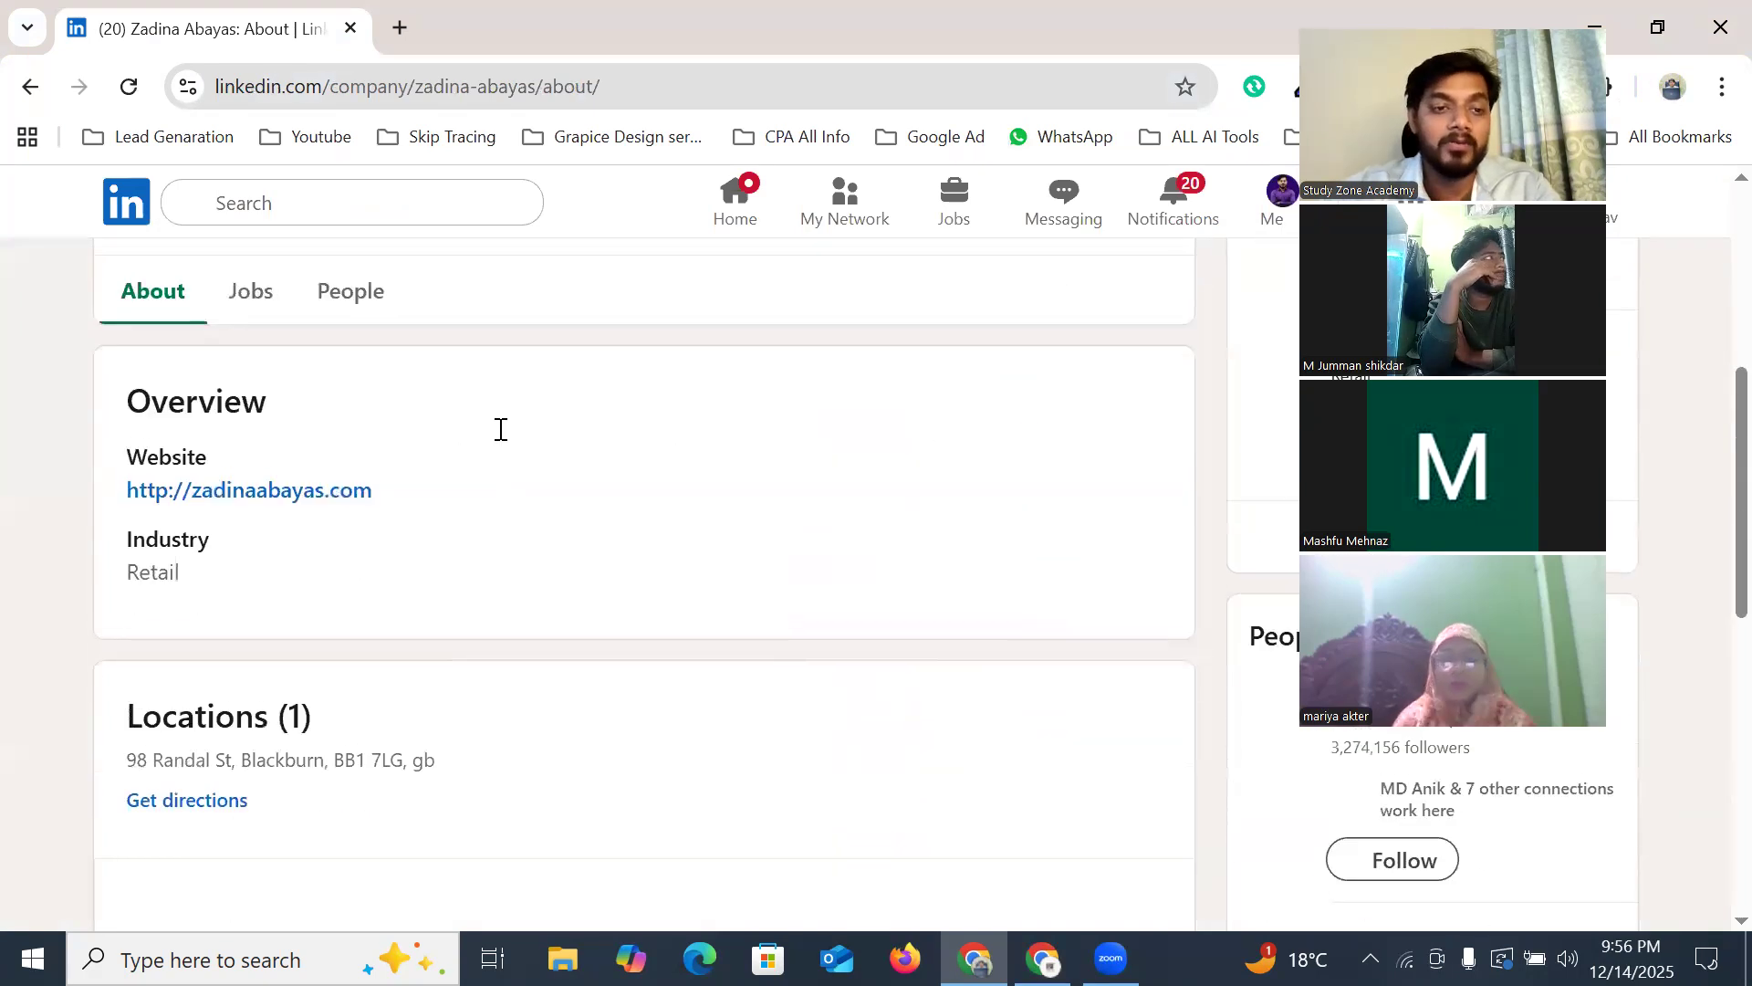
{"action": "scroll", "coordinate": [501, 430], "scroll_direction": "up", "scroll_amount": 6}
{"action": "left_click_drag", "start_coordinate": [305, 477], "coordinate": [548, 485]}
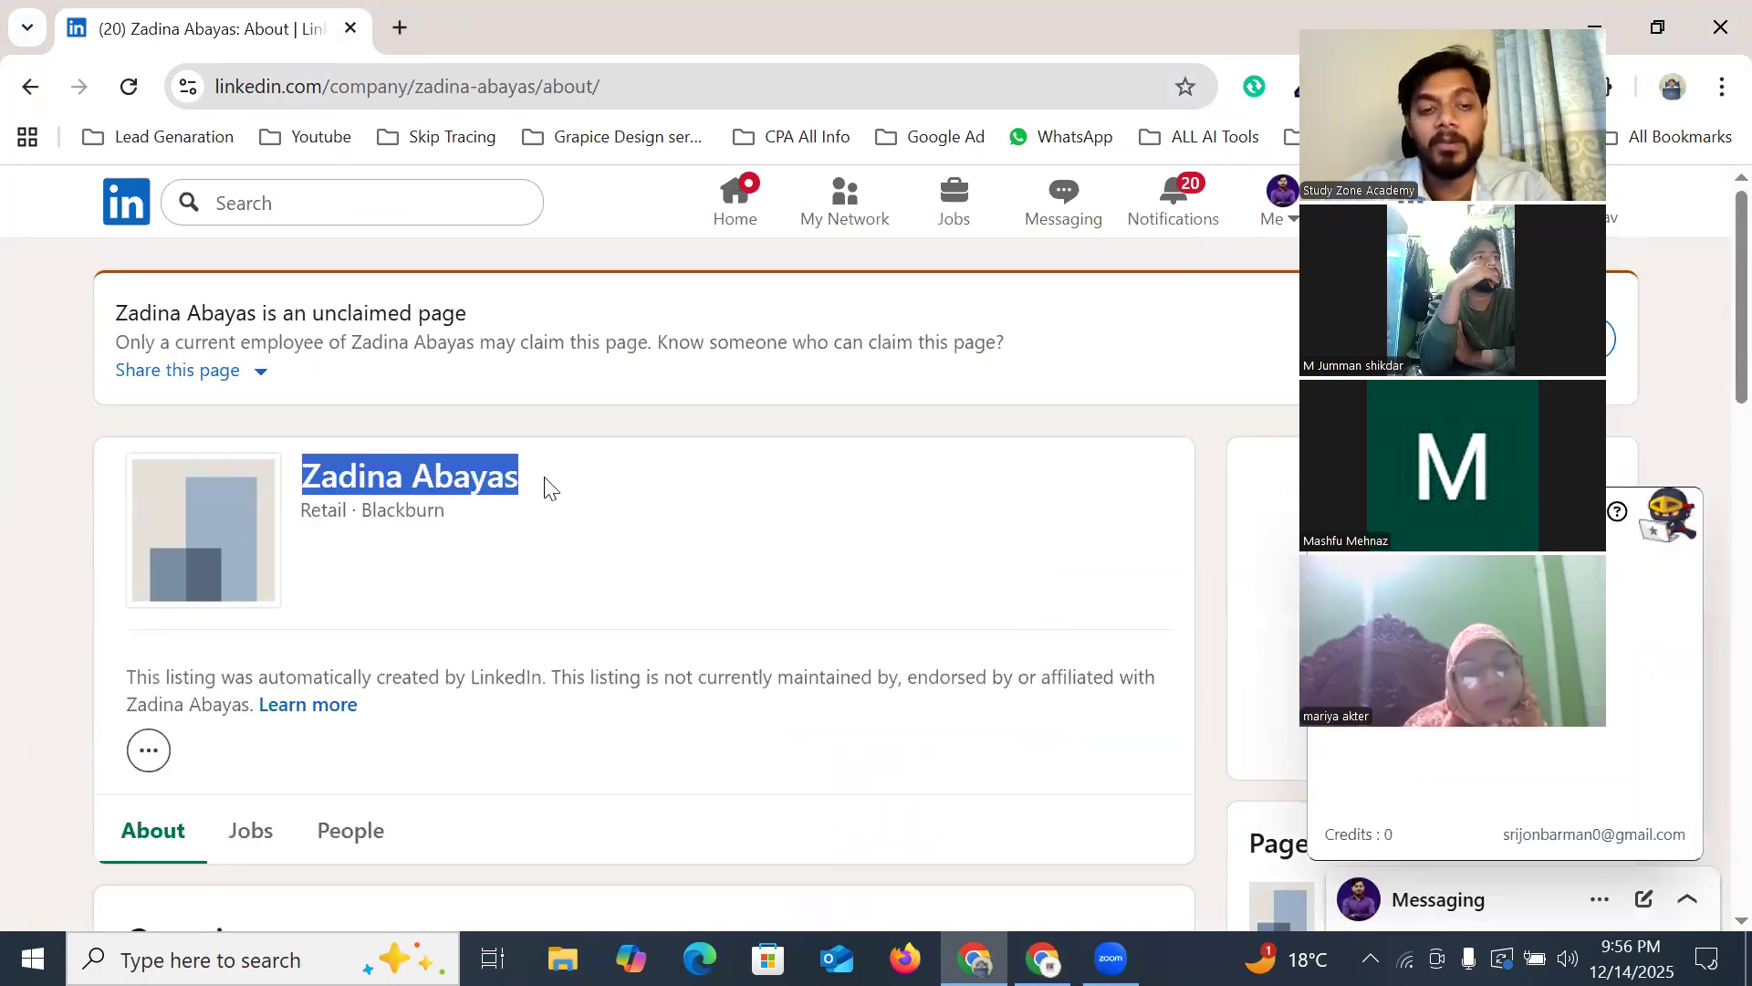
{"action": "scroll", "coordinate": [282, 599], "scroll_direction": "down", "scroll_amount": 5}
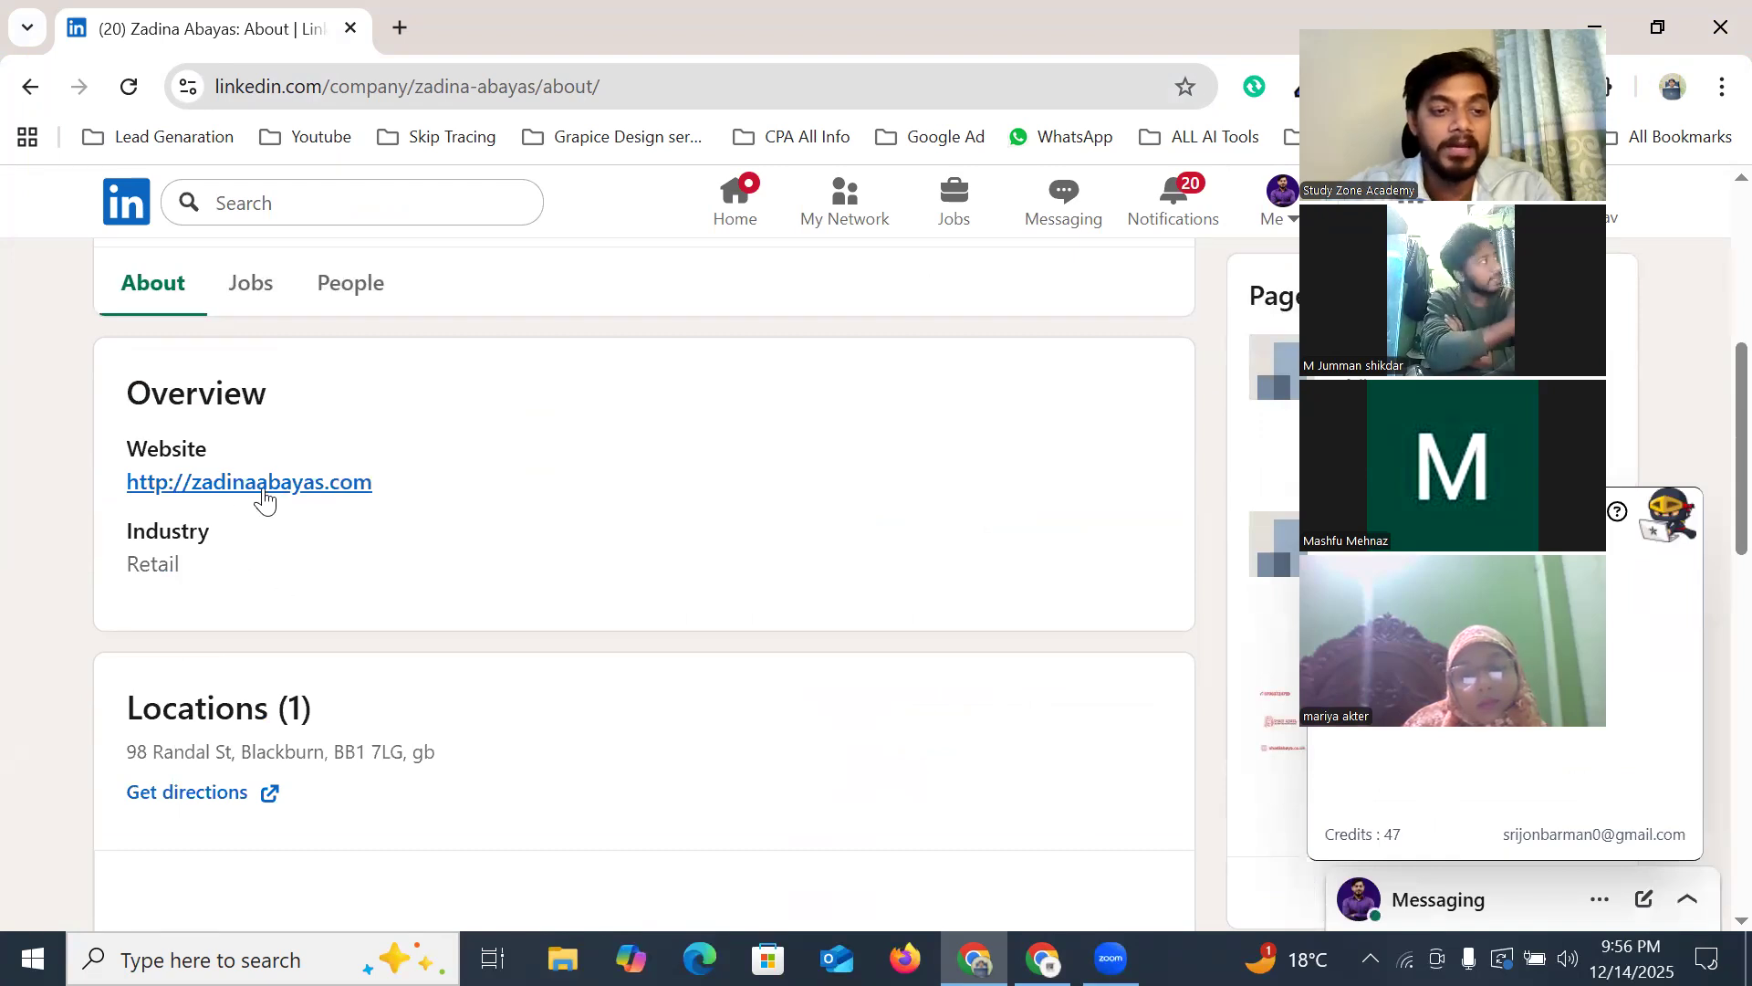
Check the company's People list showing 0 associated members, then return to the spreadsheet
{"action": "left_click", "coordinate": [347, 288]}
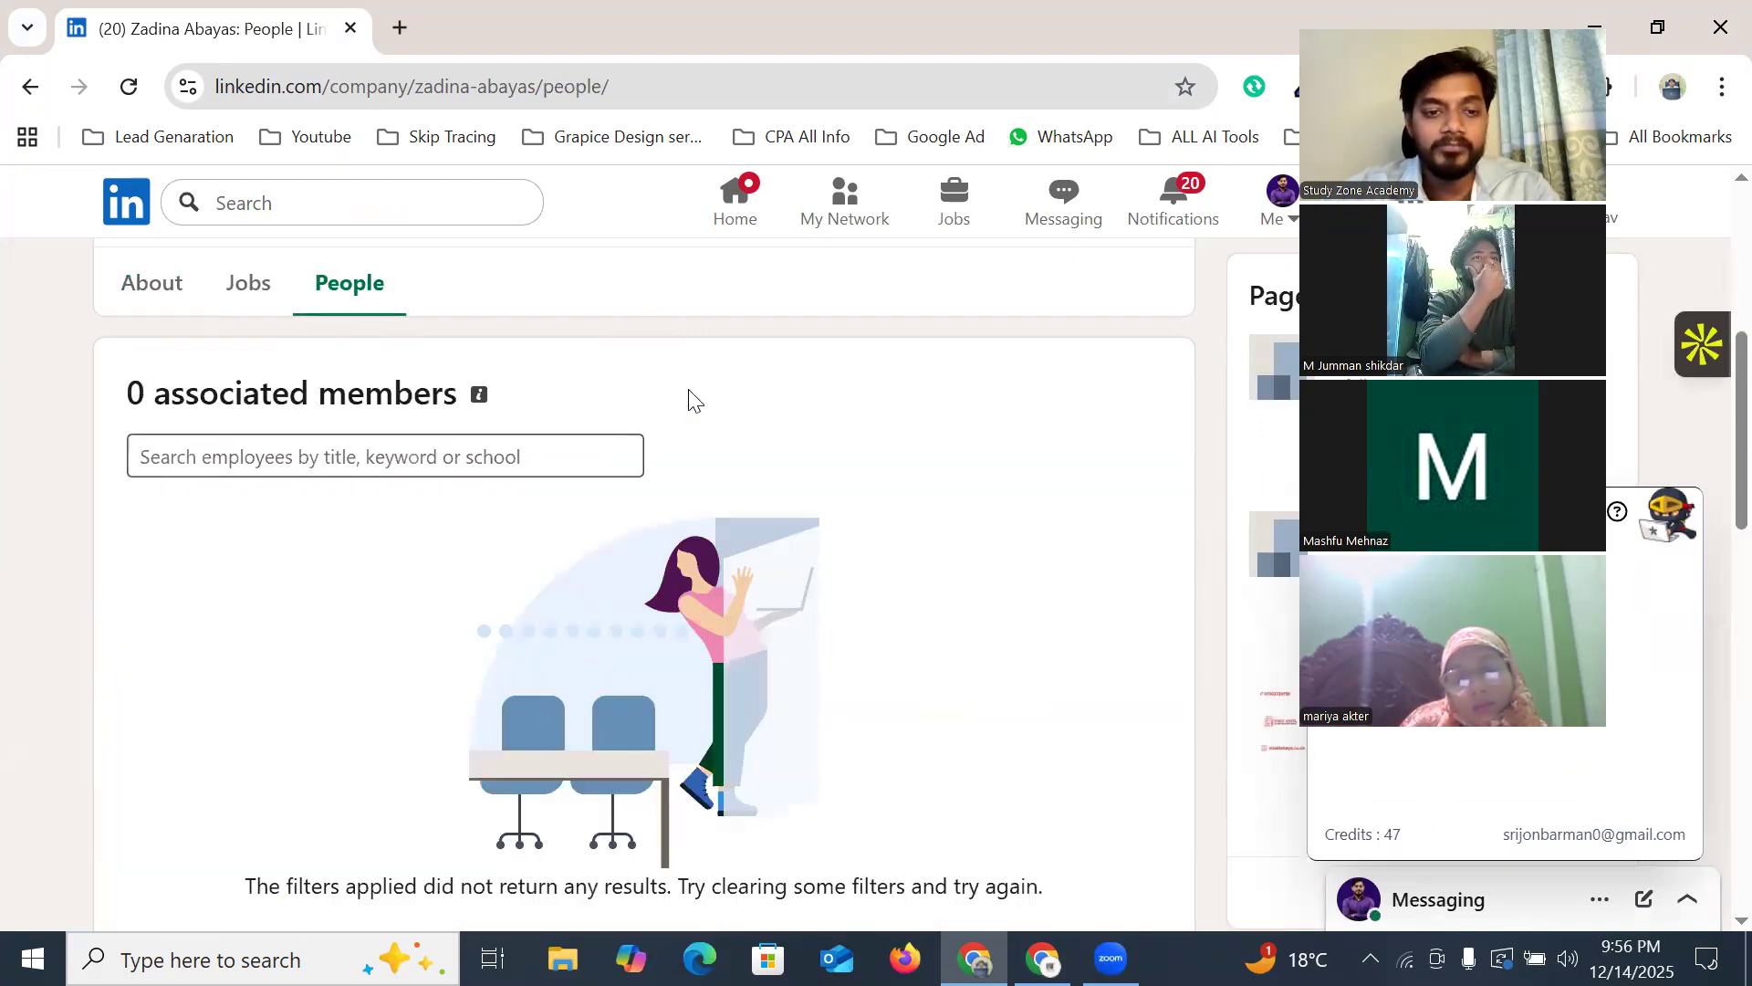
{"action": "scroll", "coordinate": [333, 462], "scroll_direction": "down", "scroll_amount": 3}
{"action": "scroll", "coordinate": [317, 470], "scroll_direction": "up", "scroll_amount": 3}
{"action": "left_click_drag", "start_coordinate": [155, 394], "coordinate": [460, 394]}
{"action": "left_click", "coordinate": [192, 392]}
{"action": "left_click_drag", "start_coordinate": [129, 392], "coordinate": [520, 403]}
{"action": "left_click", "coordinate": [520, 404]}
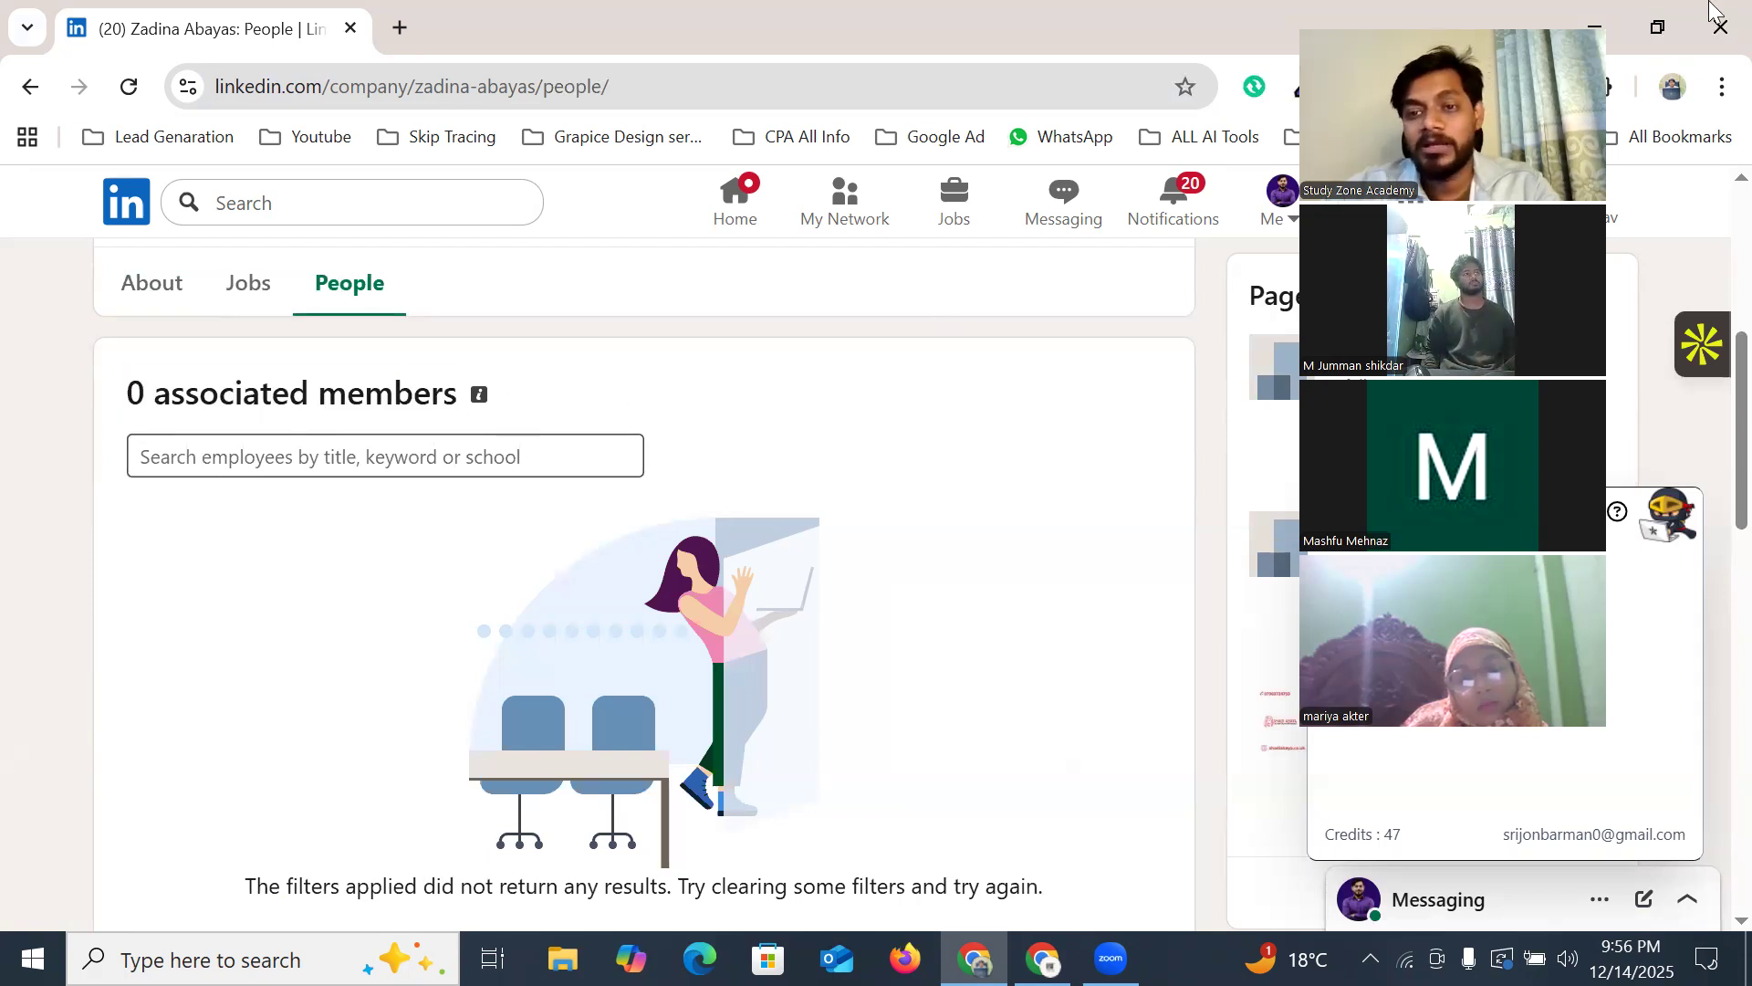
{"action": "key", "text": "alt+Tab"}
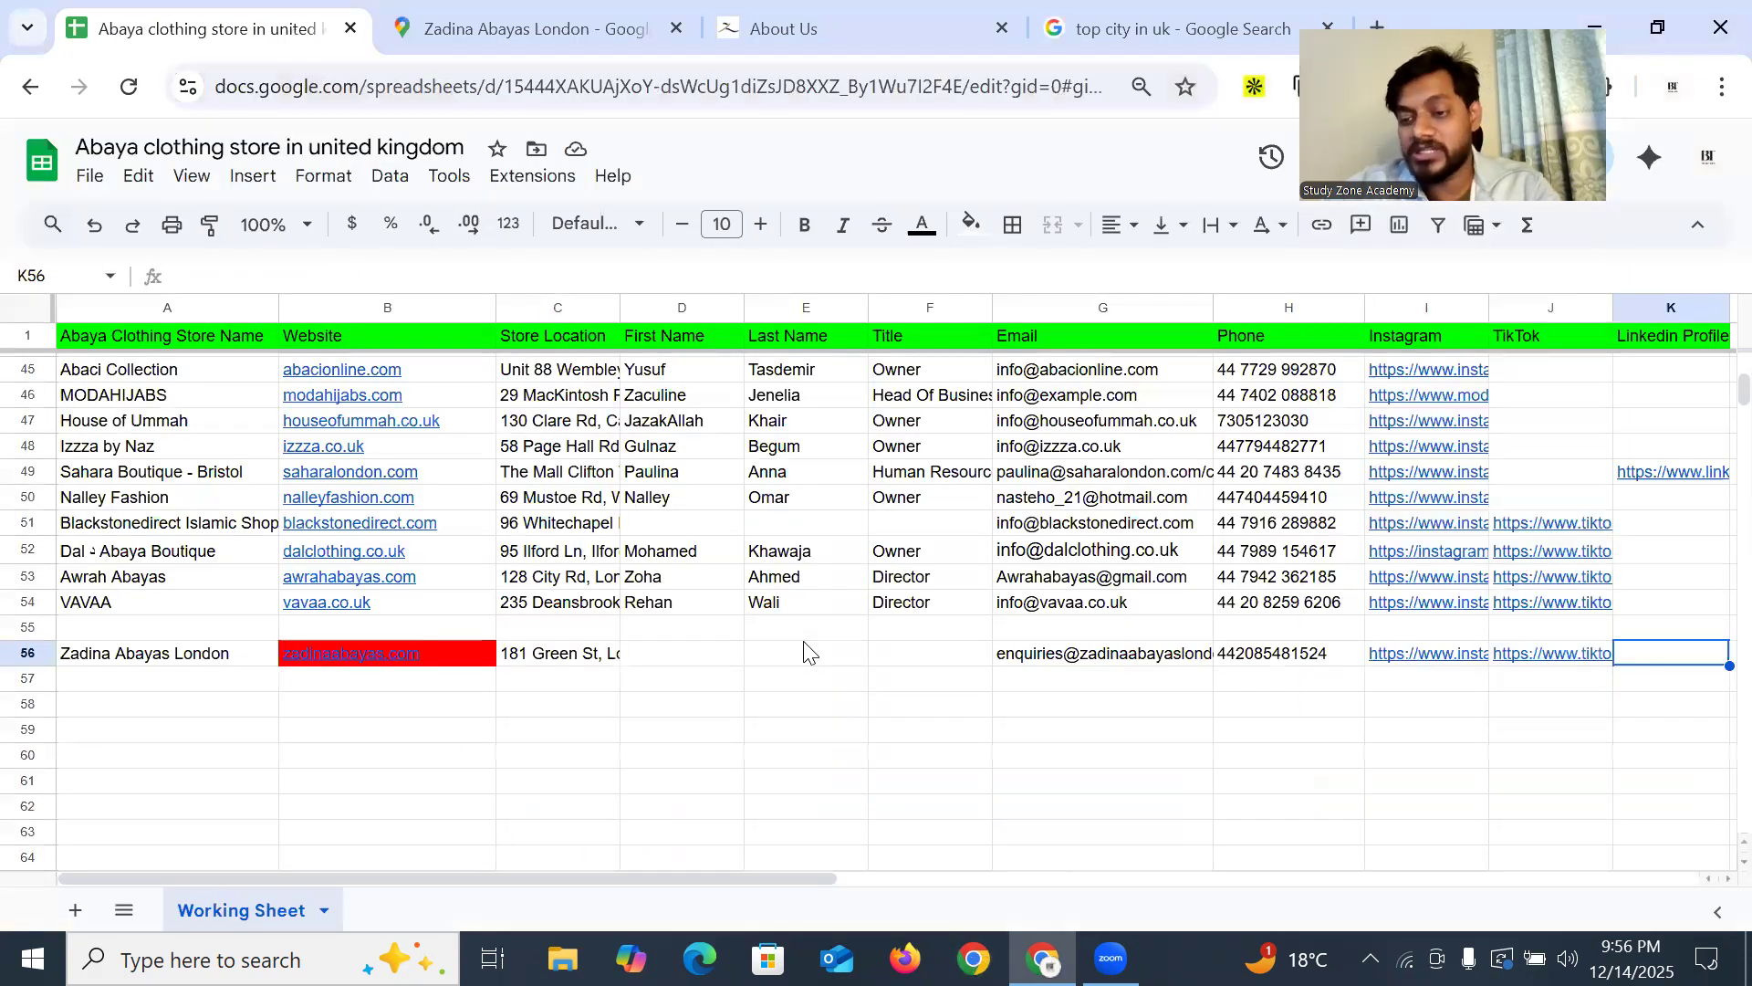
{"action": "scroll", "coordinate": [1638, 662], "scroll_direction": "up", "scroll_amount": 15}
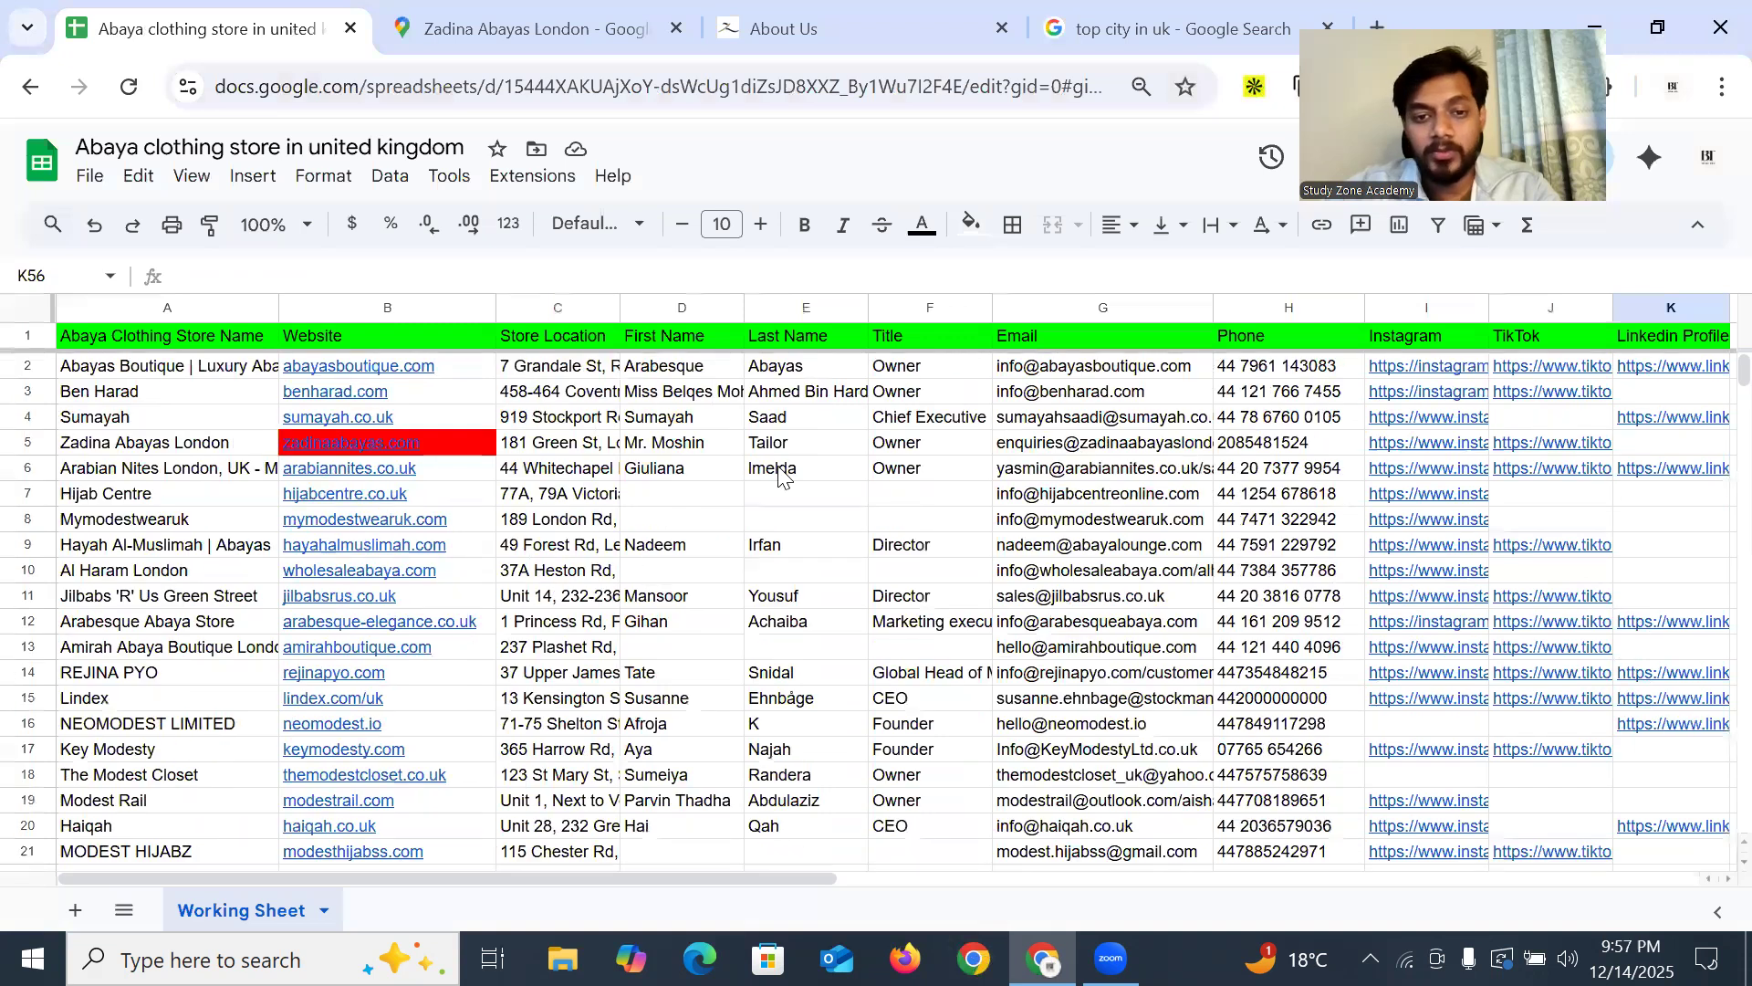
{"action": "scroll", "coordinate": [1687, 454], "scroll_direction": "down", "scroll_amount": 15}
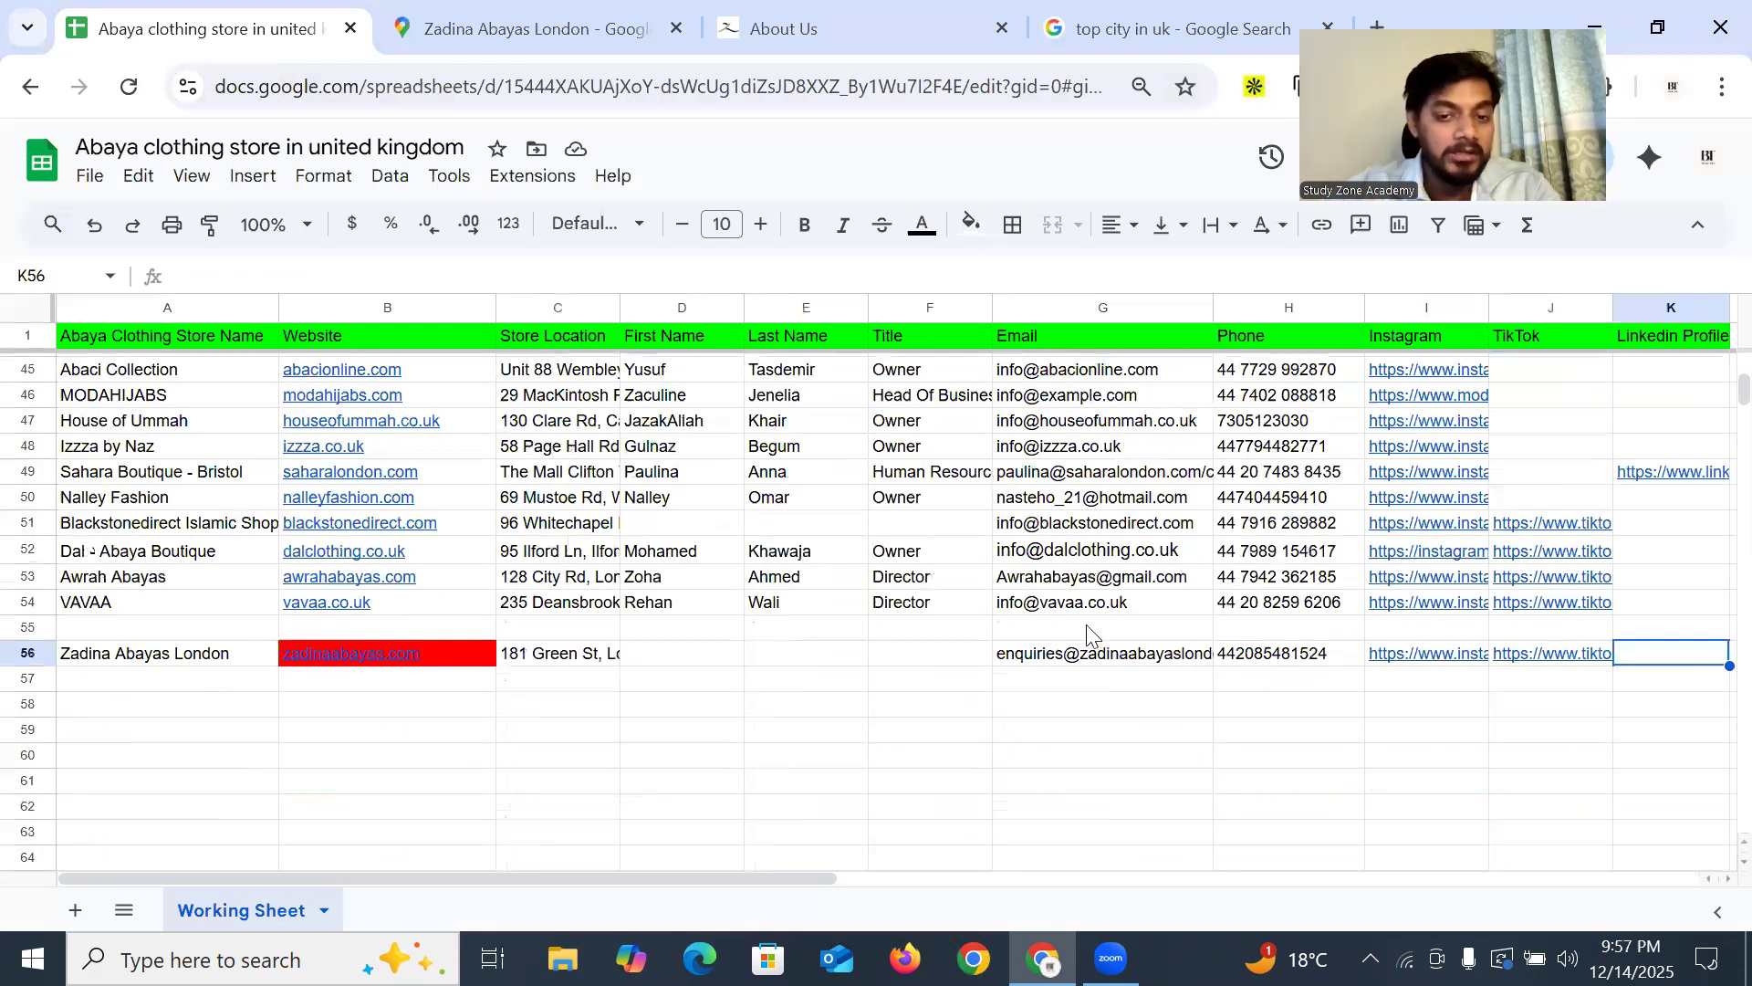
{"action": "left_click_drag", "start_coordinate": [719, 666], "coordinate": [900, 654]}
{"action": "left_click", "coordinate": [900, 653]}
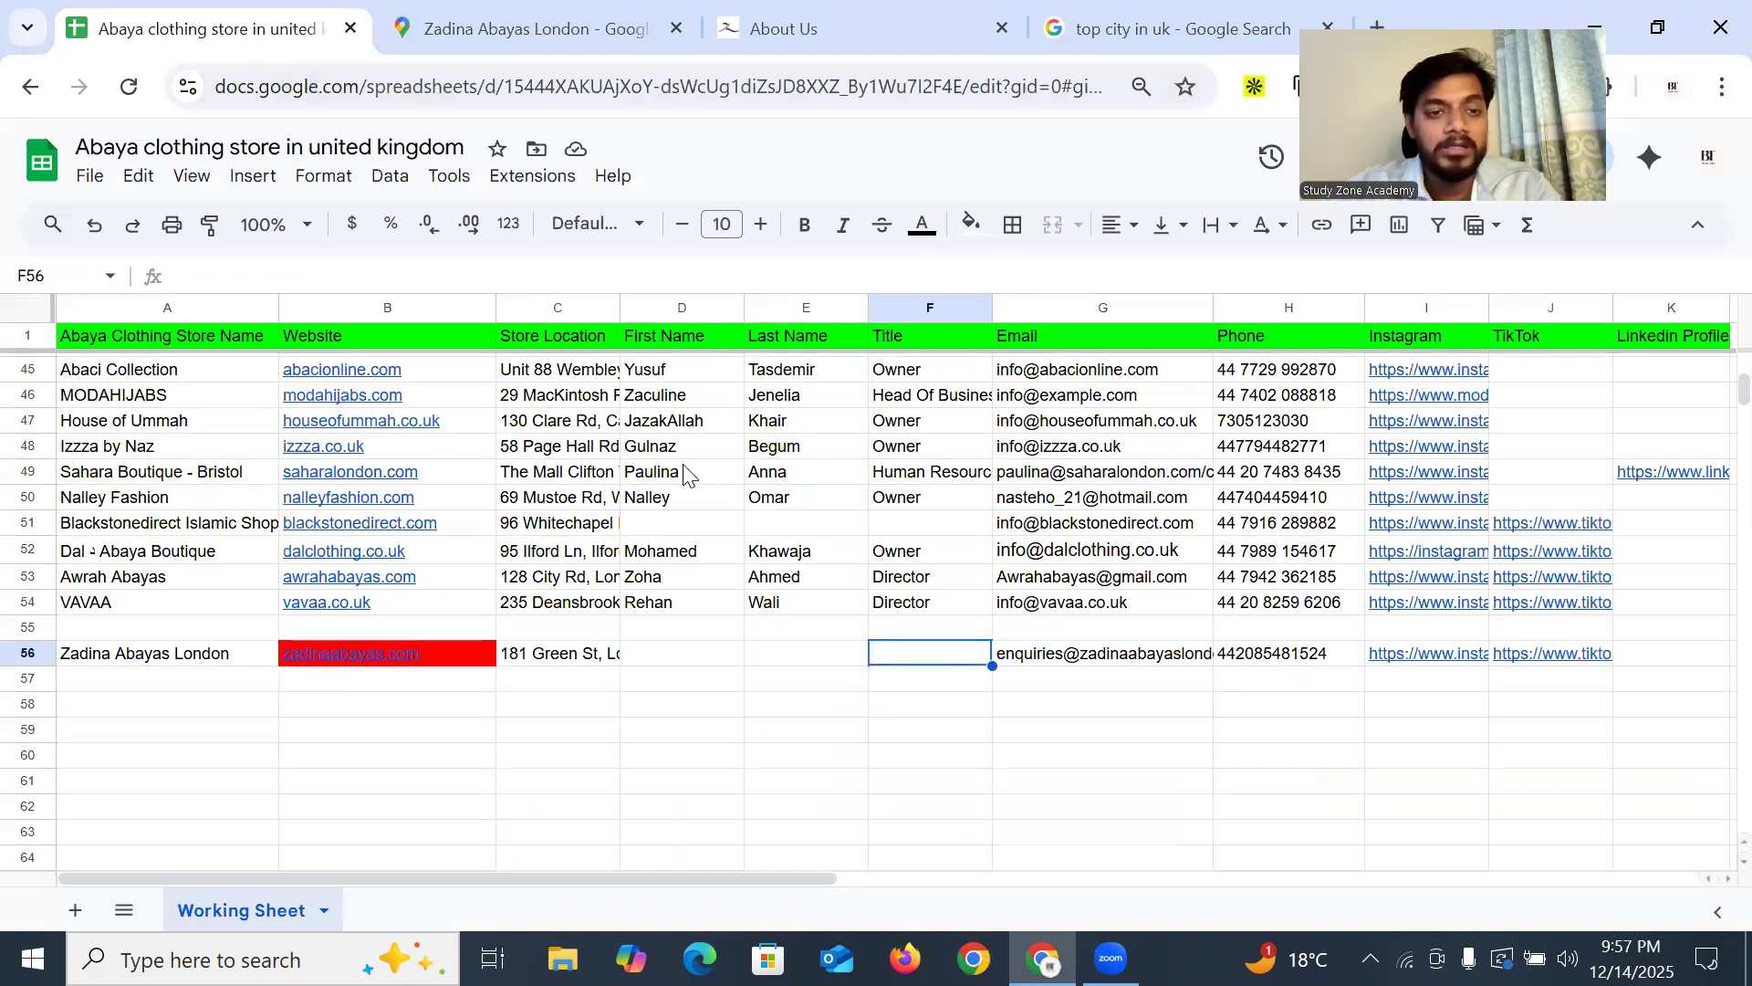
{"action": "left_click", "coordinate": [431, 668]}
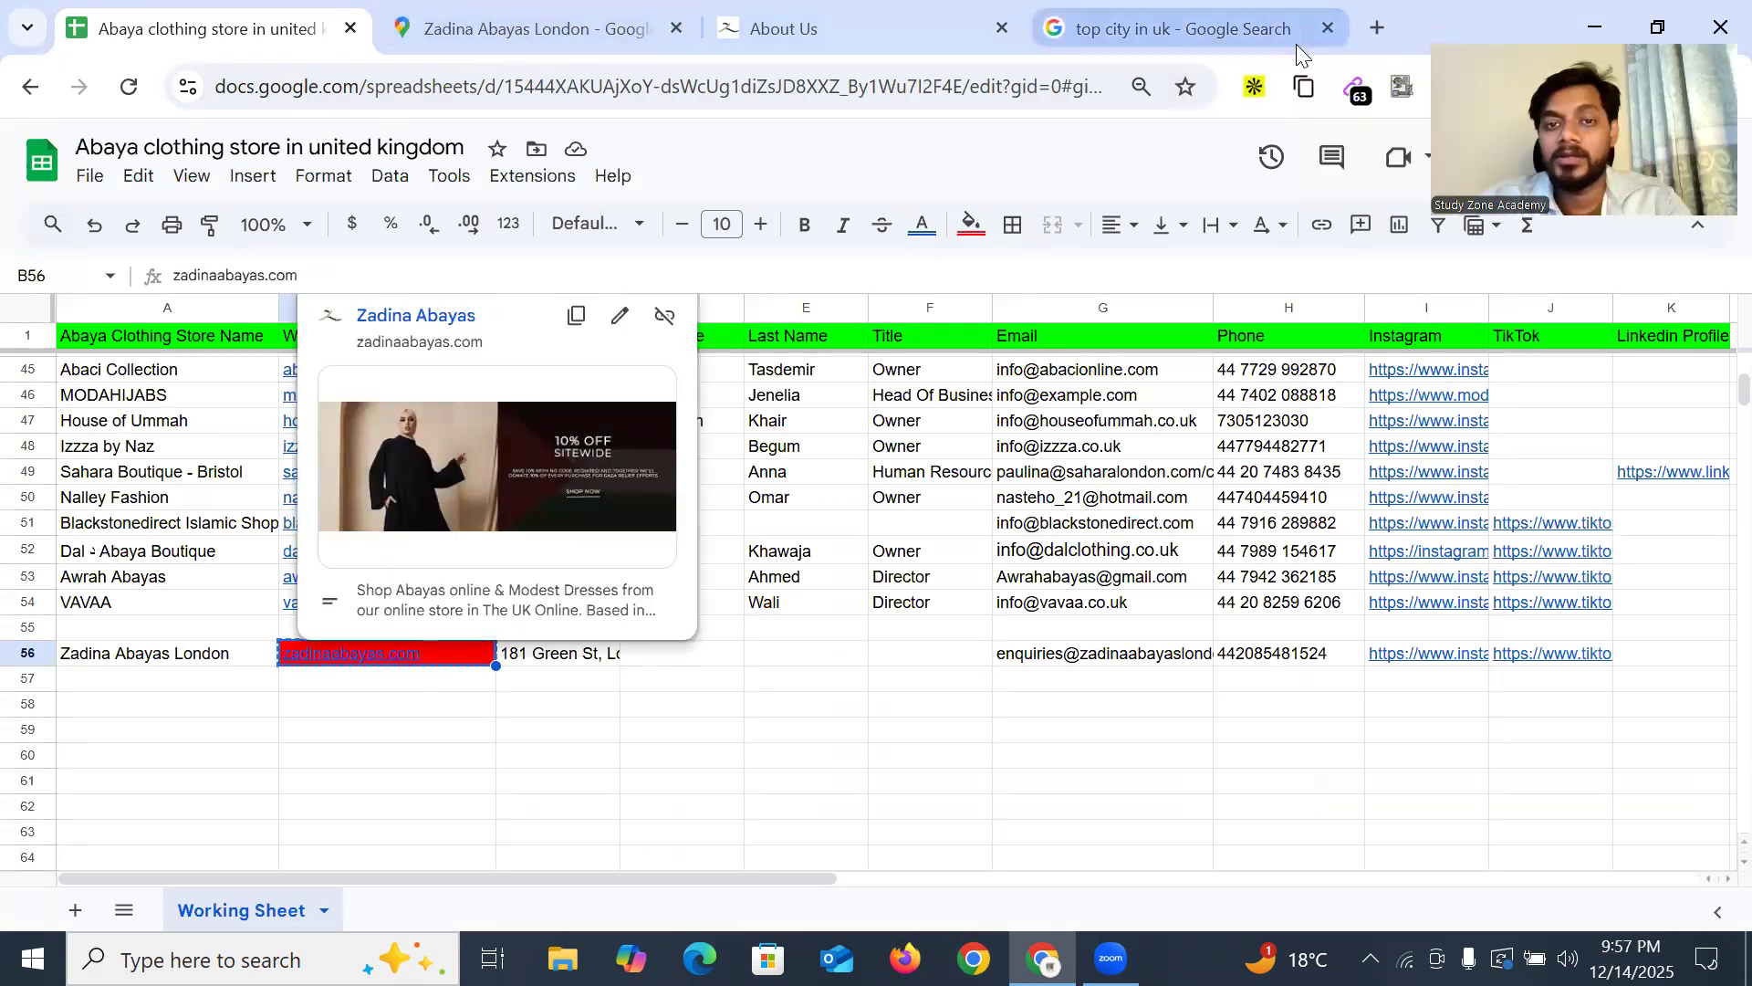
Search Google in a new tab for 'Owner Name Of zadinaabayas.com'
{"action": "key", "text": "ctrl+t"}
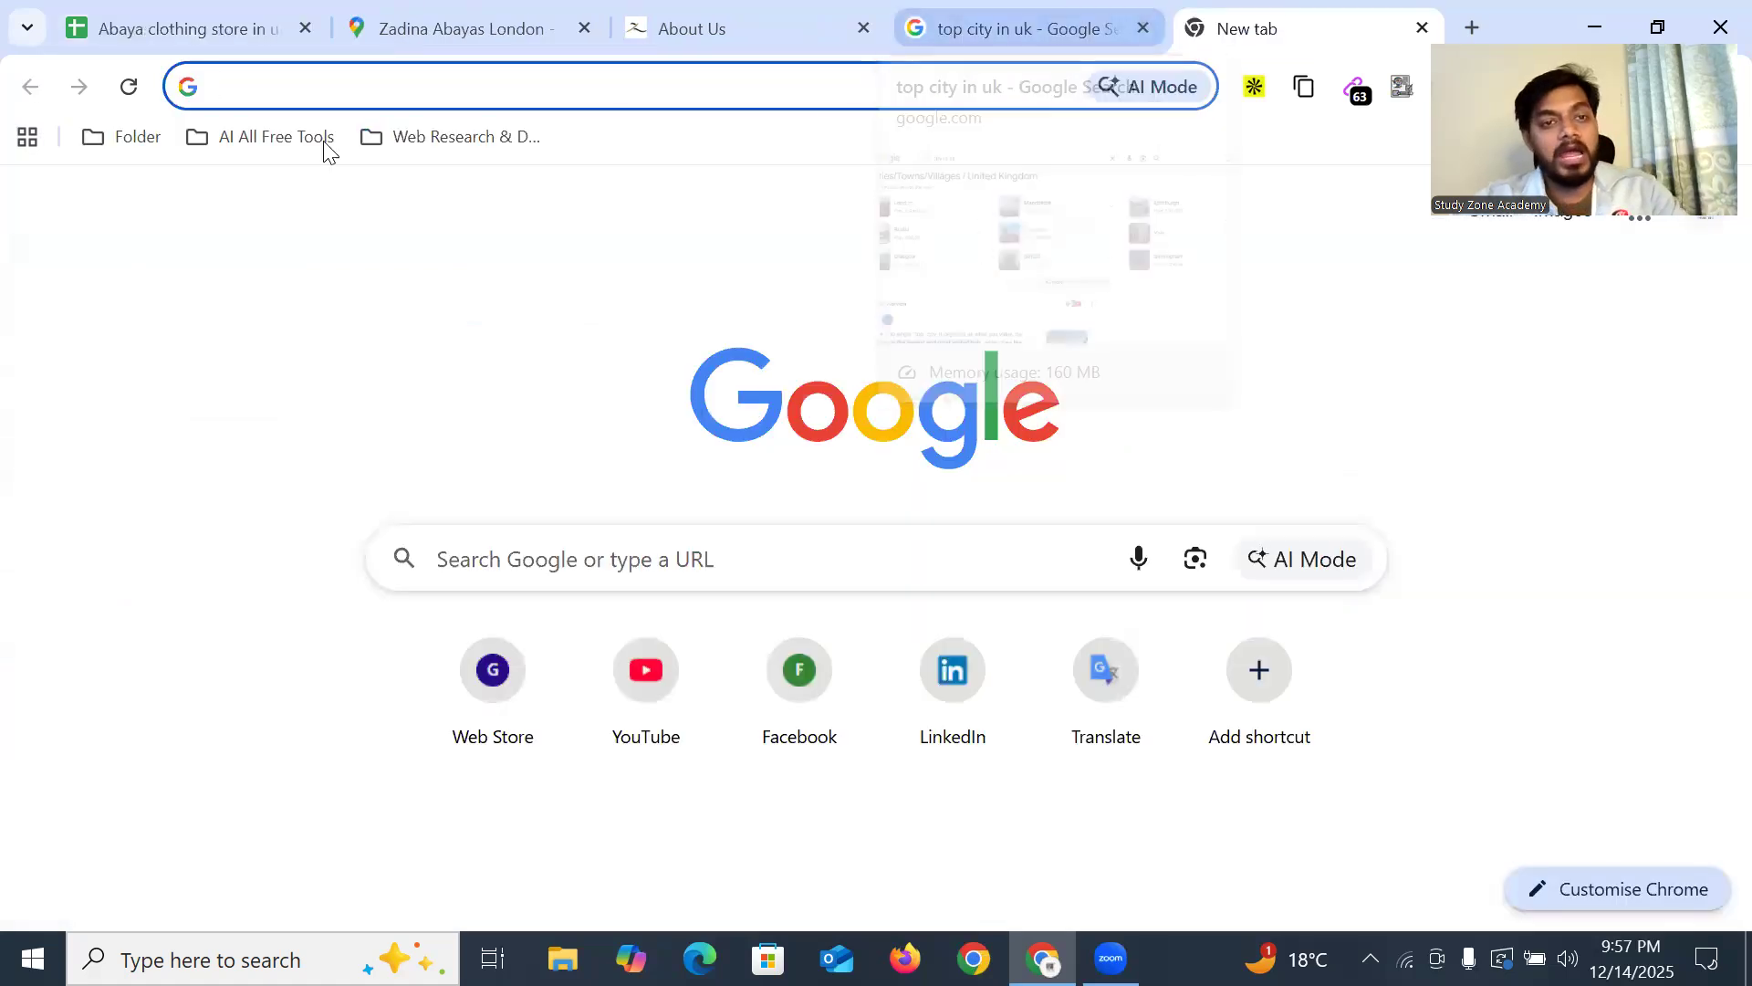
{"action": "type", "text": "zadinaabayas.com"}
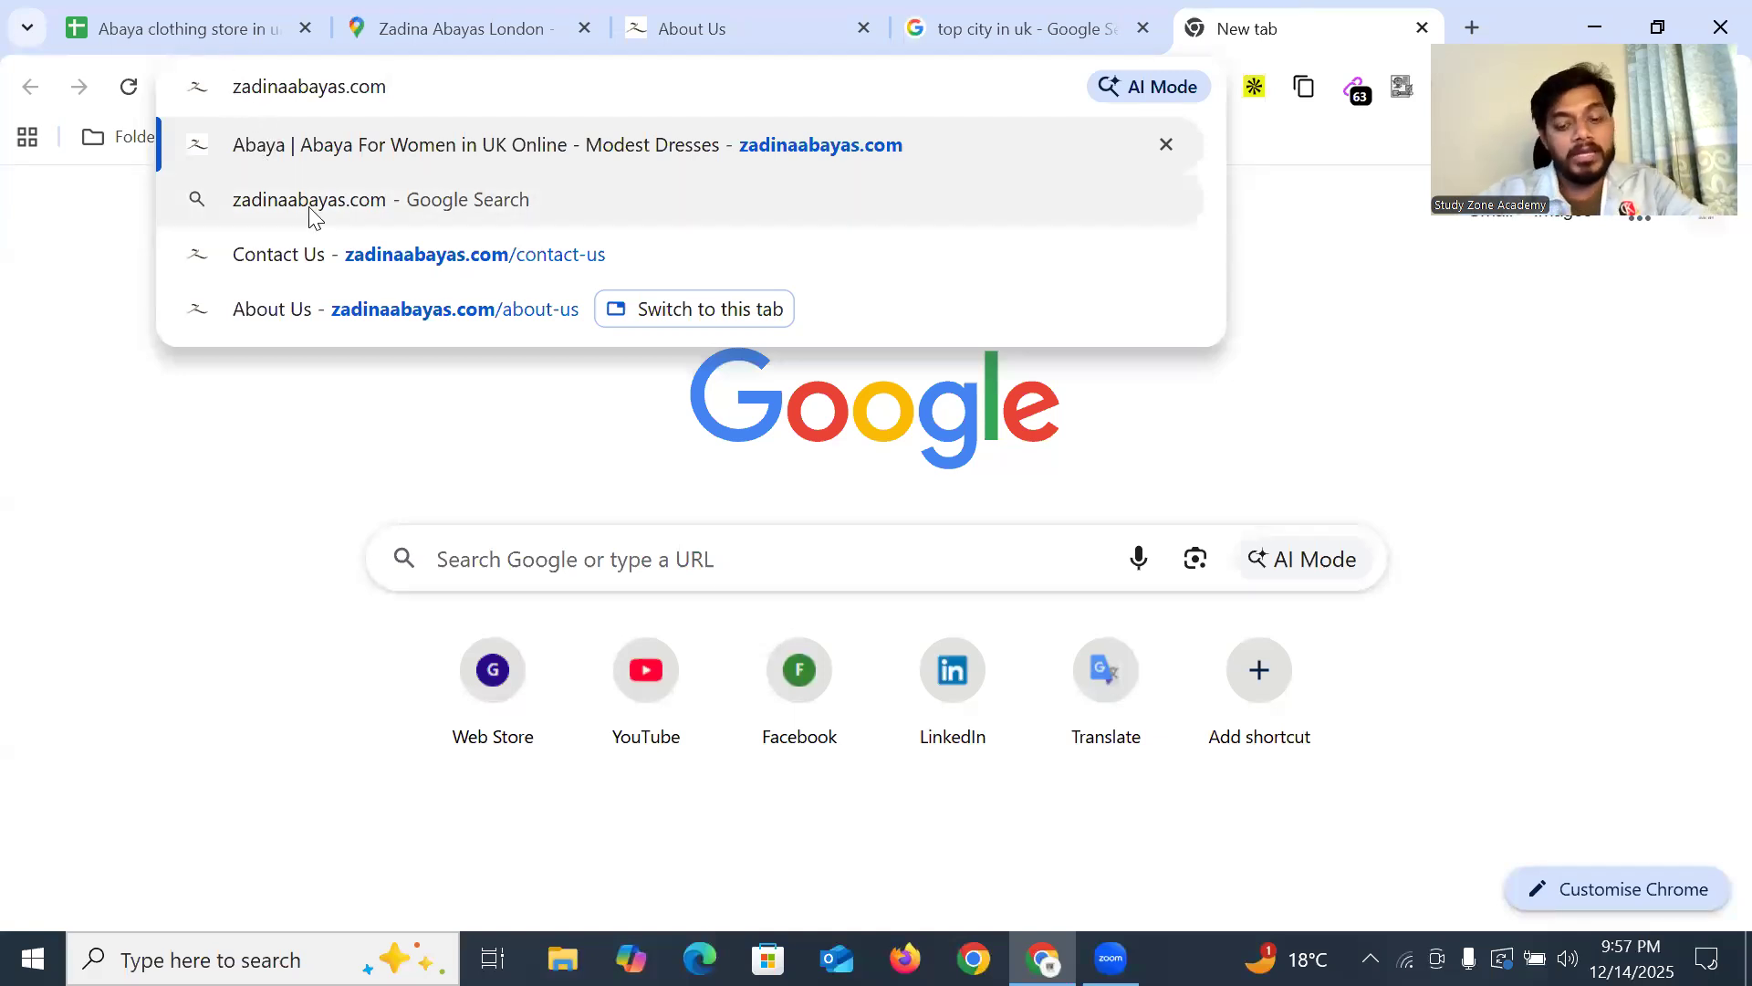
{"action": "type", "text": "Owner"}
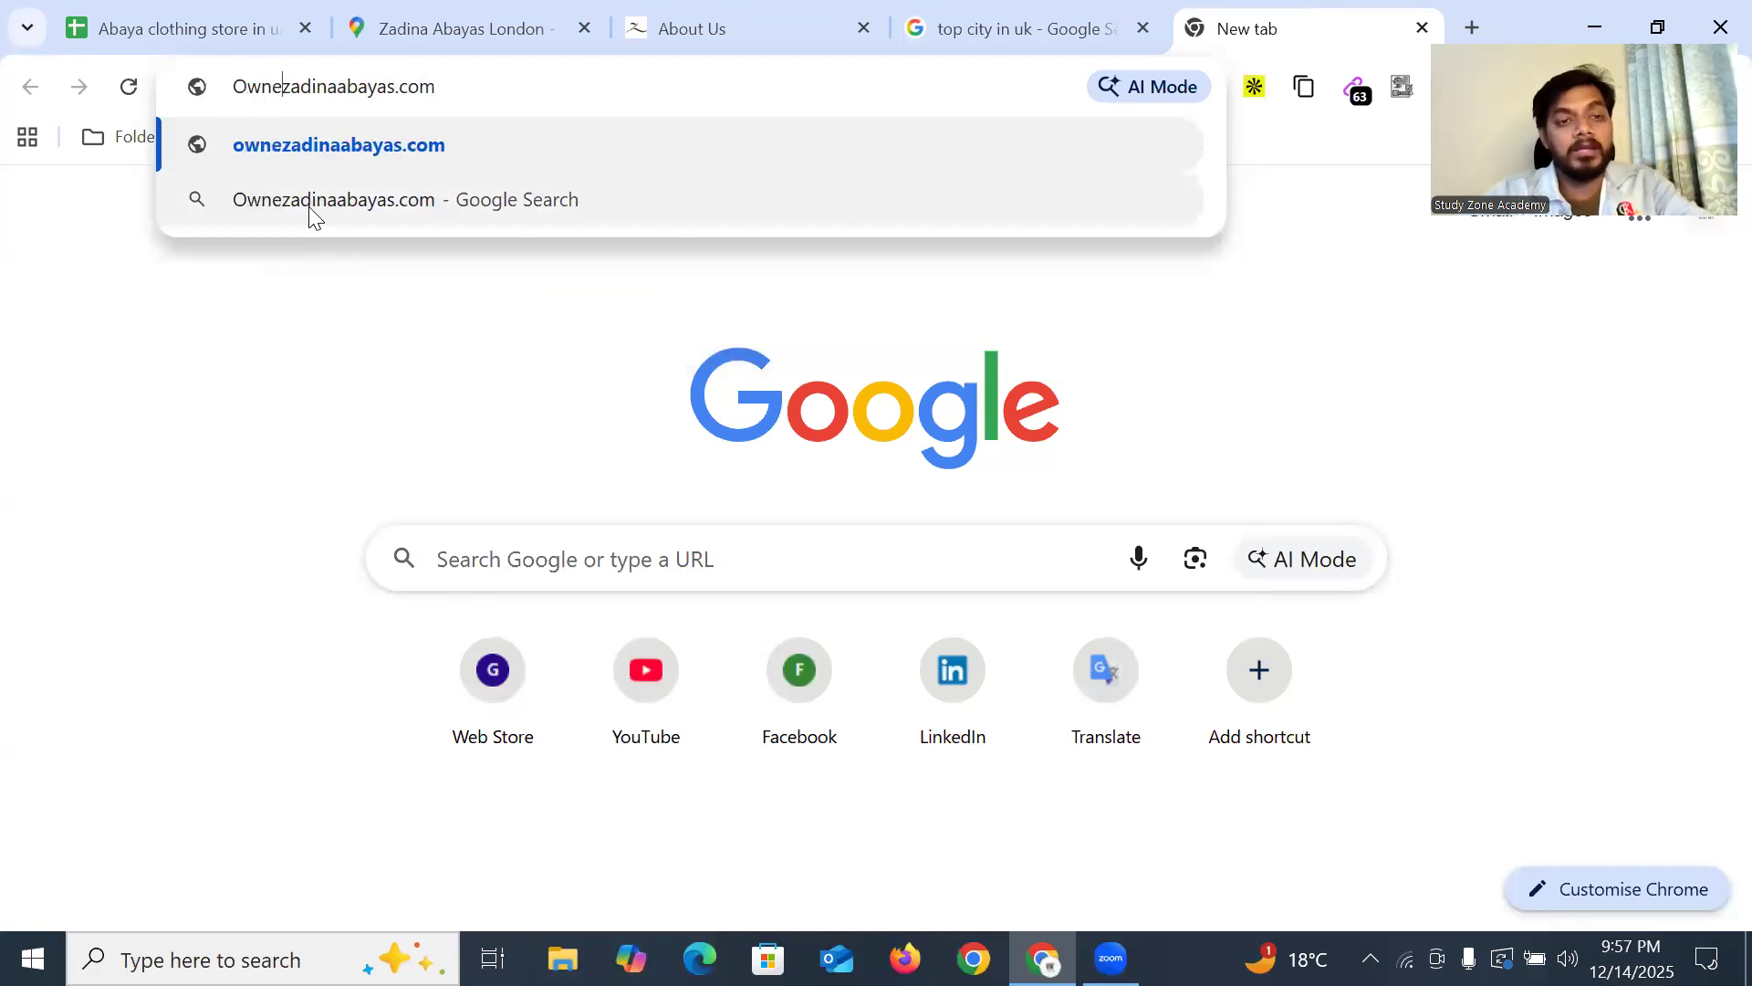
{"action": "type", "text": " Name OF"}
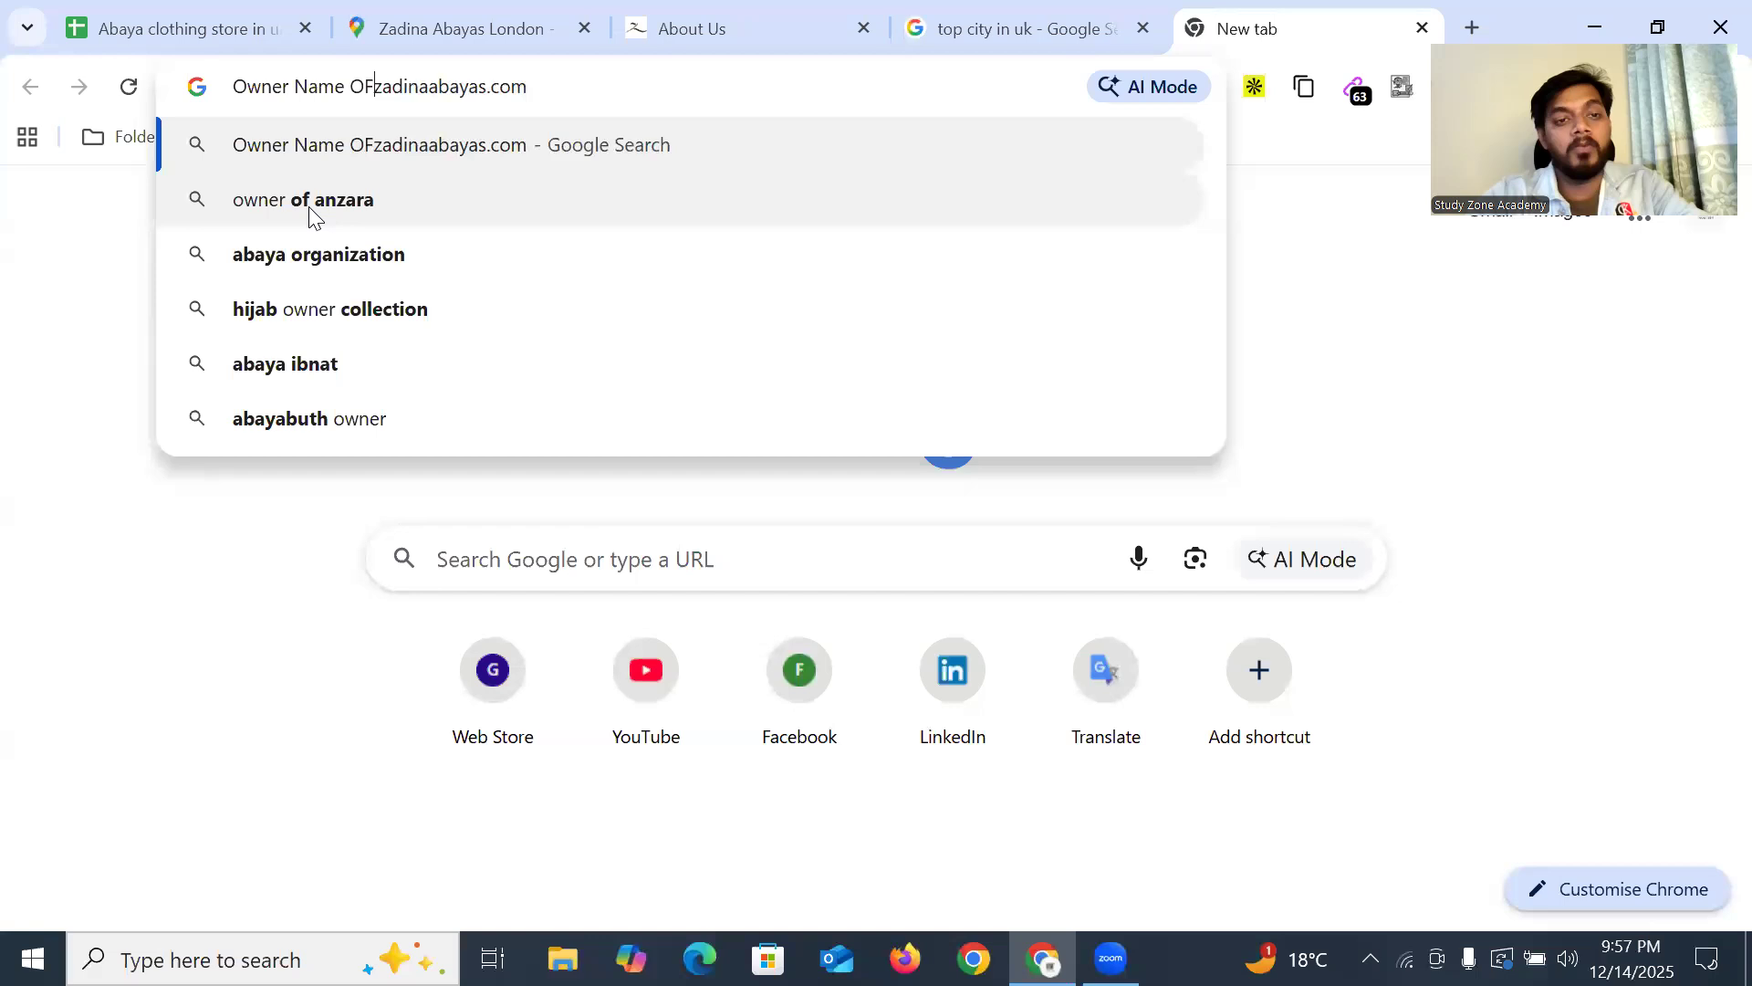
{"action": "key", "text": "BackSpace"}
{"action": "key", "text": "BackSpace"}
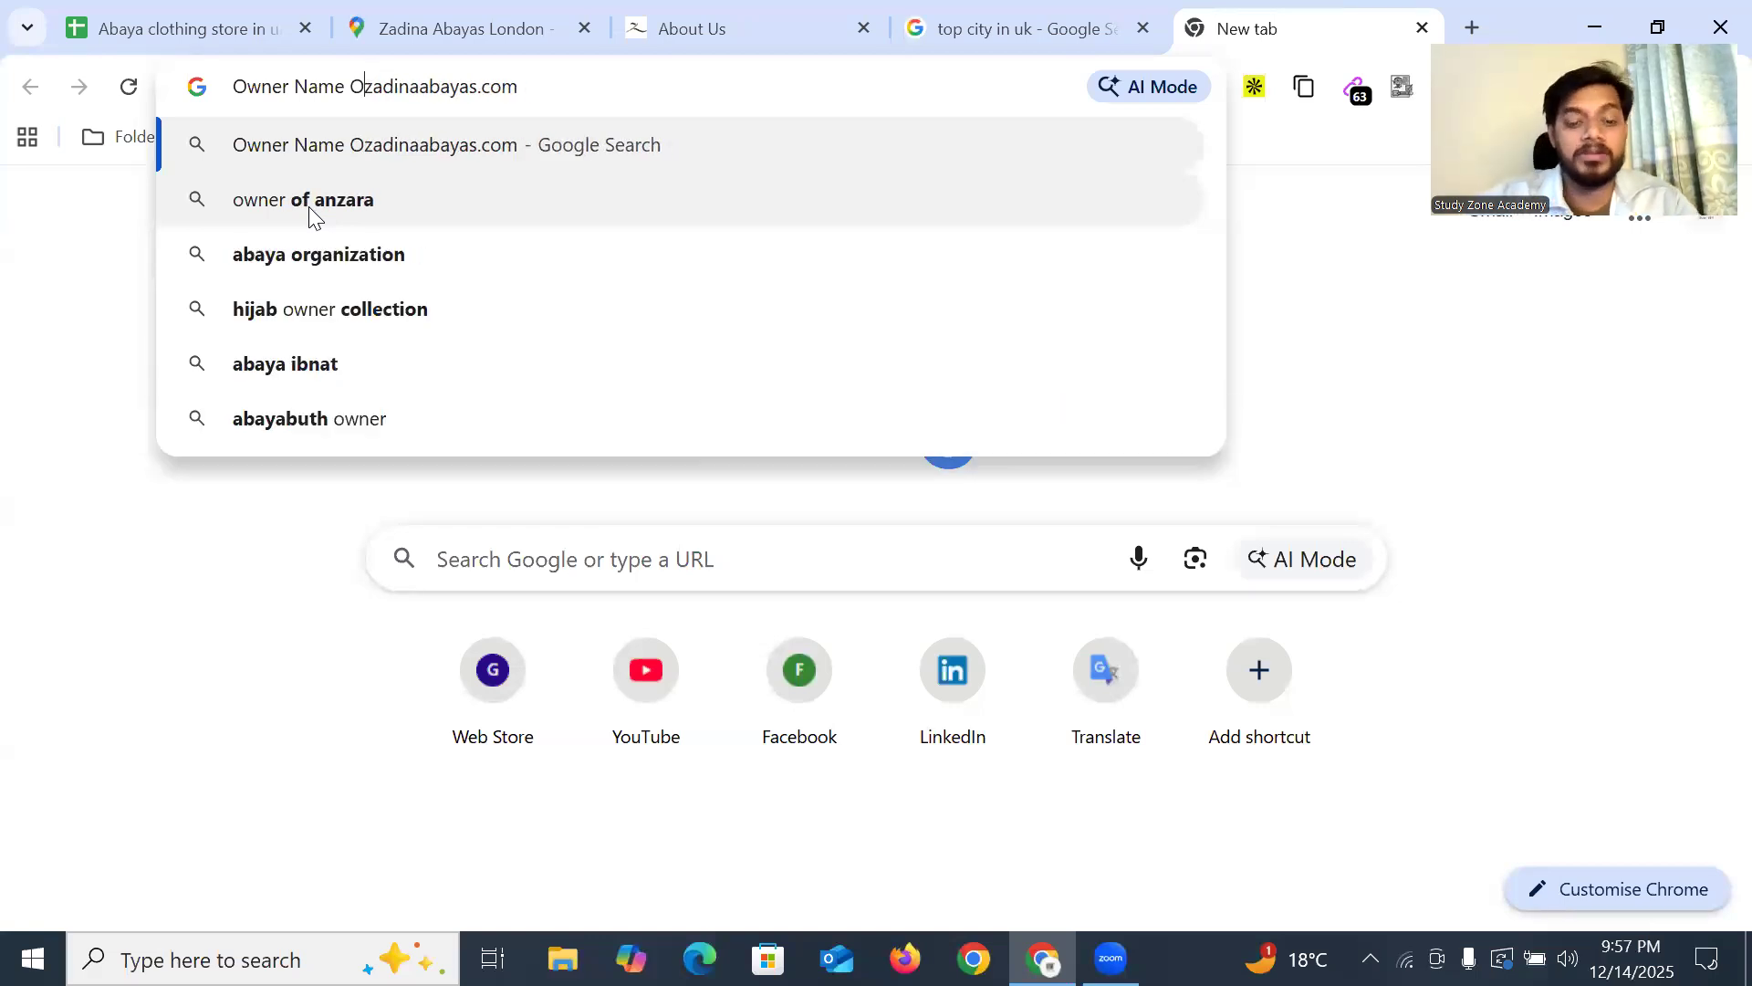
{"action": "type", "text": "f"}
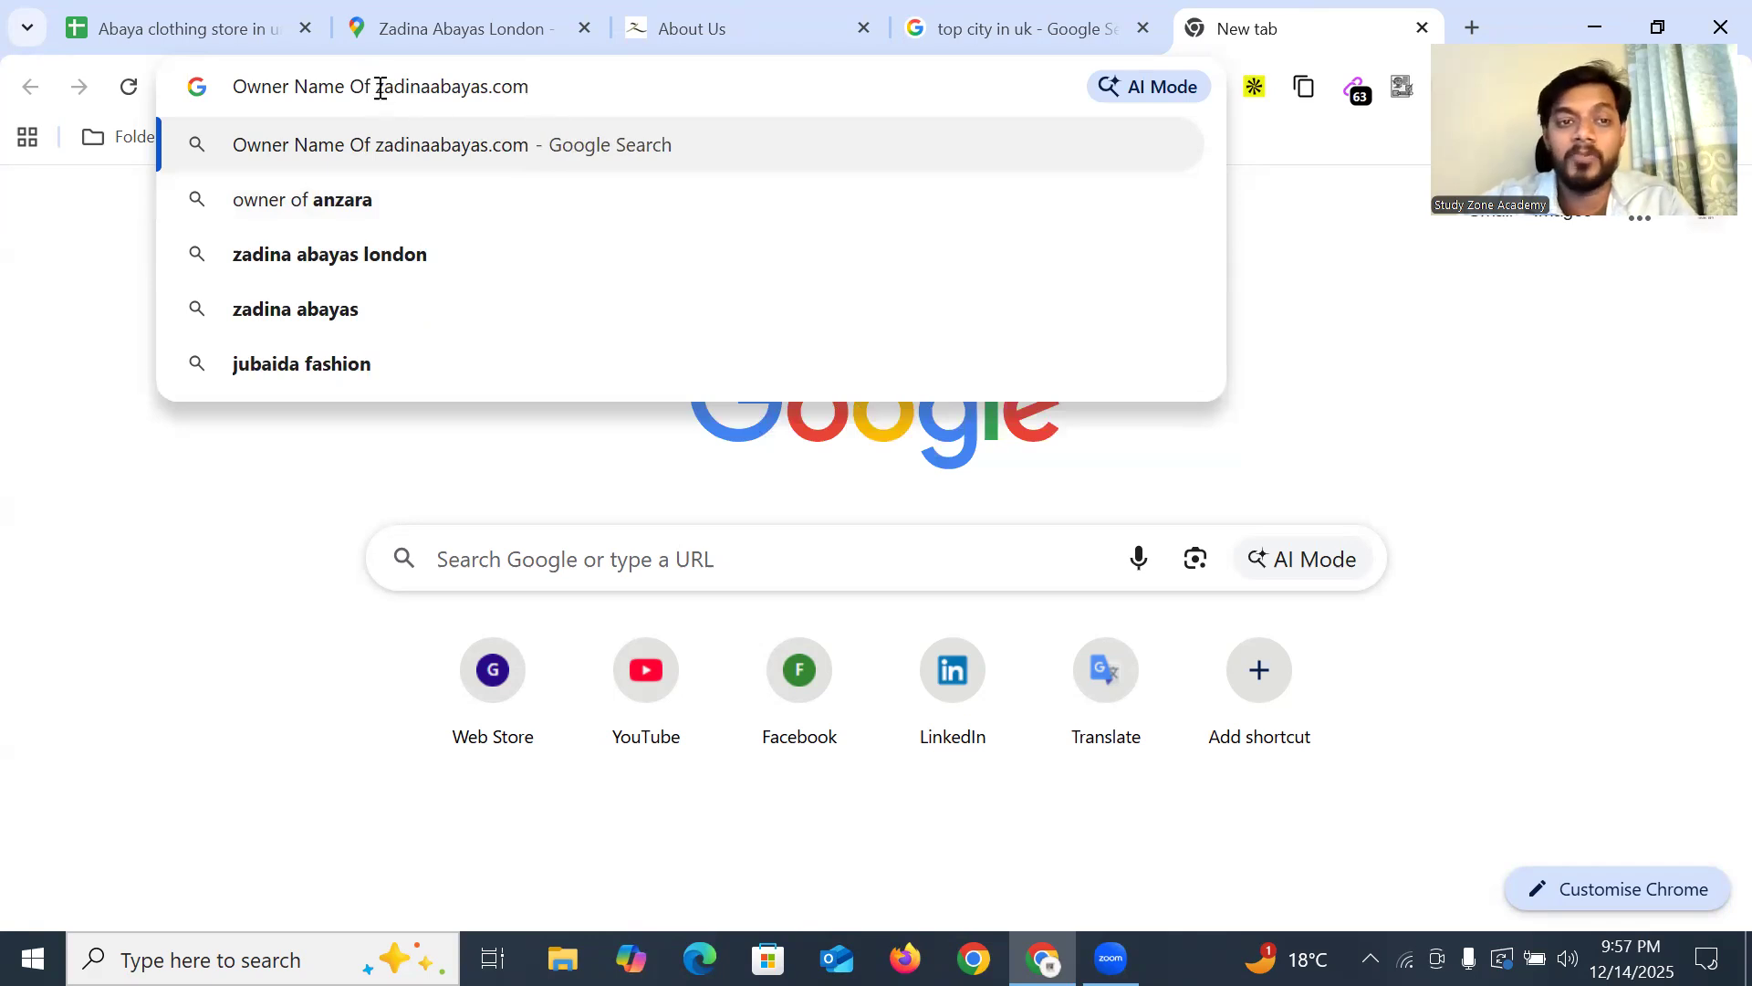
{"action": "left_click_drag", "start_coordinate": [378, 87], "coordinate": [539, 84]}
{"action": "left_click", "coordinate": [548, 85]}
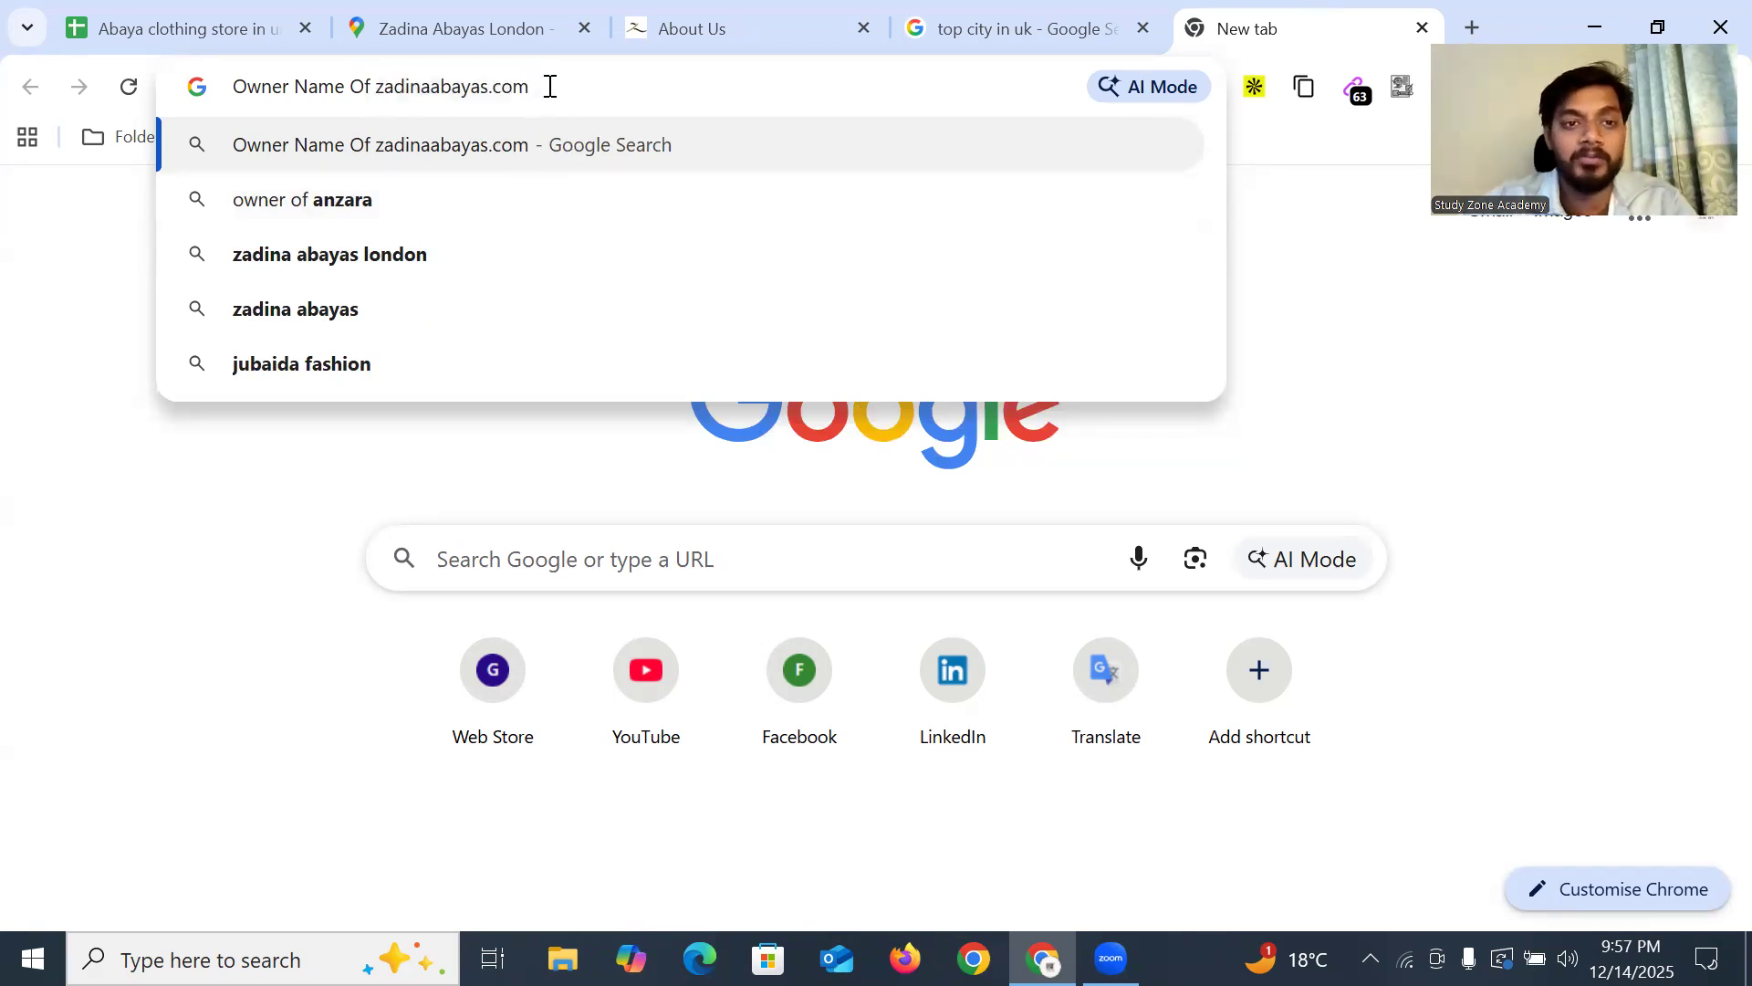
{"action": "left_click_drag", "start_coordinate": [378, 92], "coordinate": [539, 86]}
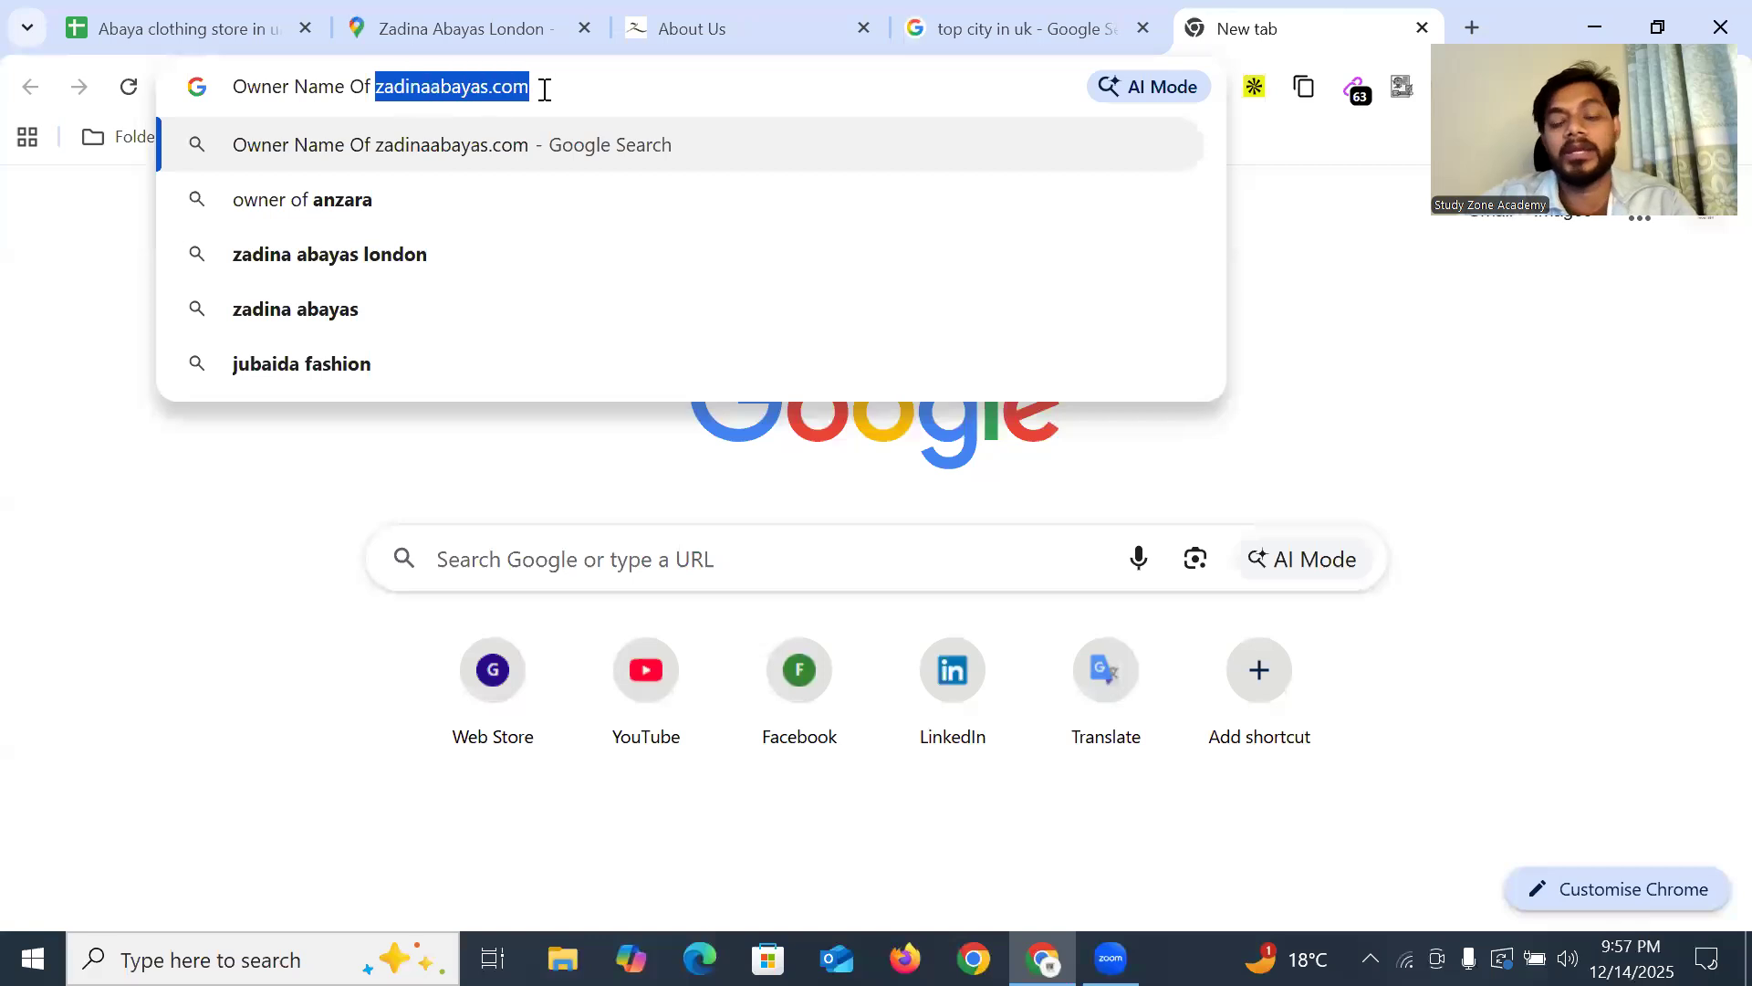
{"action": "left_click", "coordinate": [557, 90]}
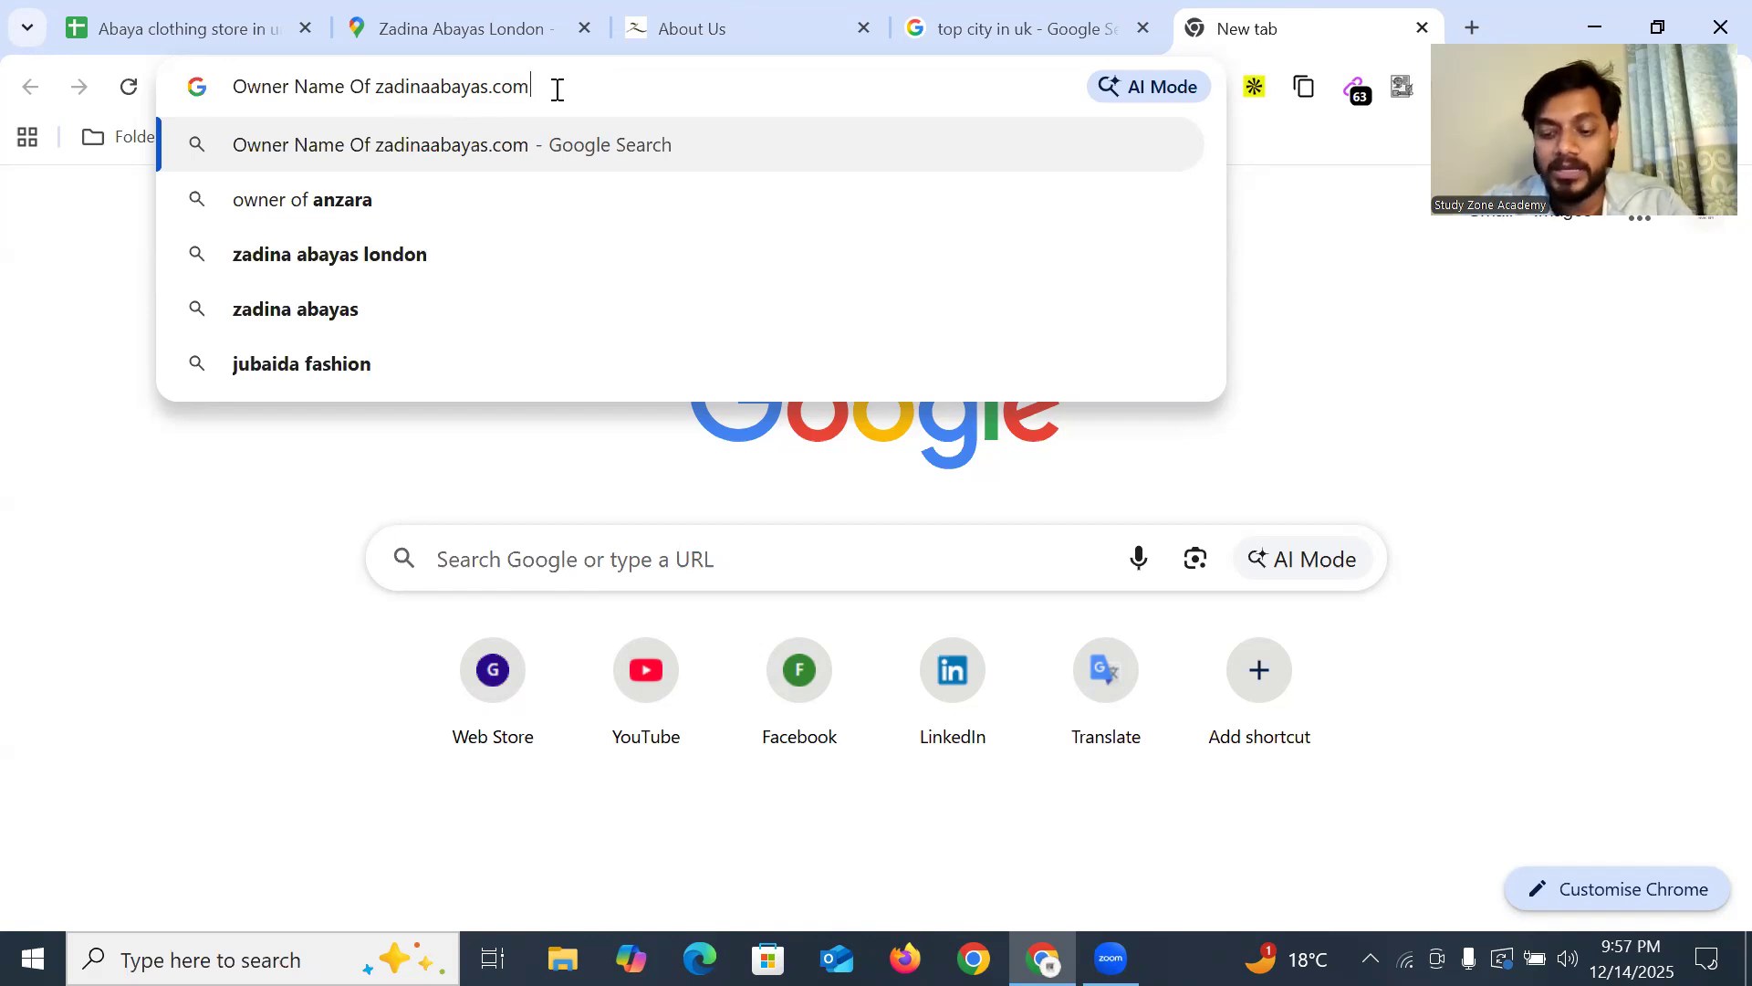
{"action": "key", "text": "Return"}
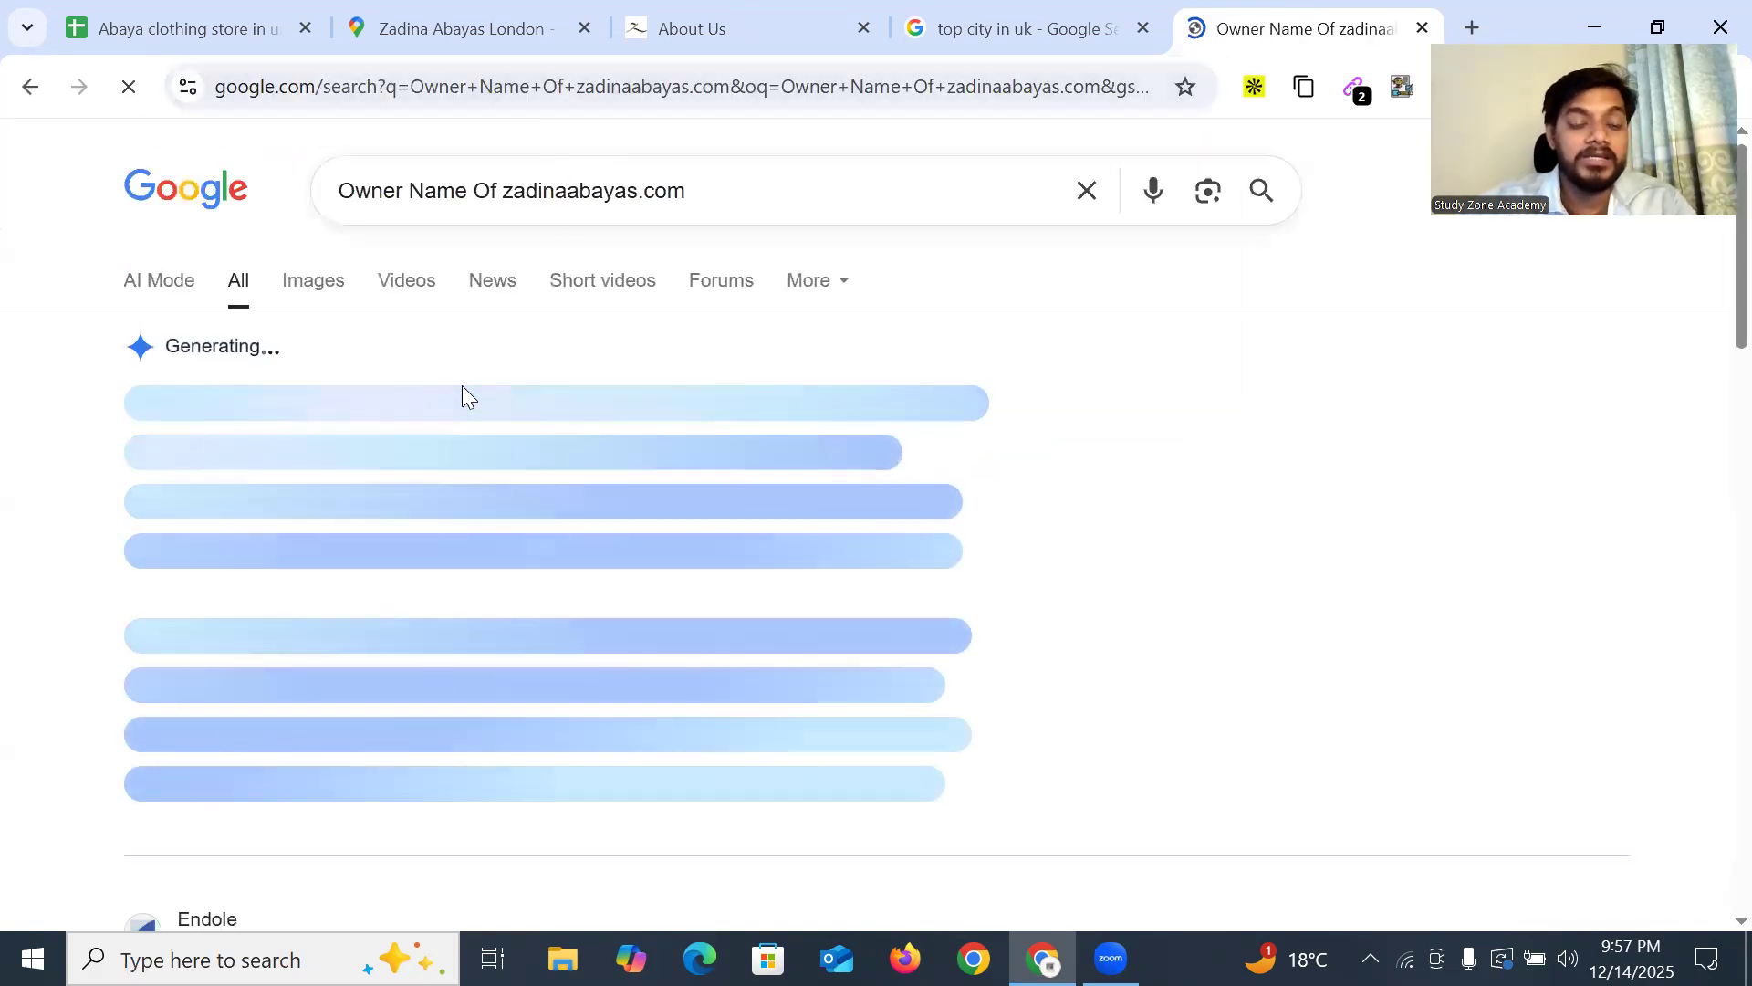
Find the zadinaabayas.com owner's full name in the AI Overview and copy it
{"action": "scroll", "coordinate": [476, 394], "scroll_direction": "down", "scroll_amount": 1}
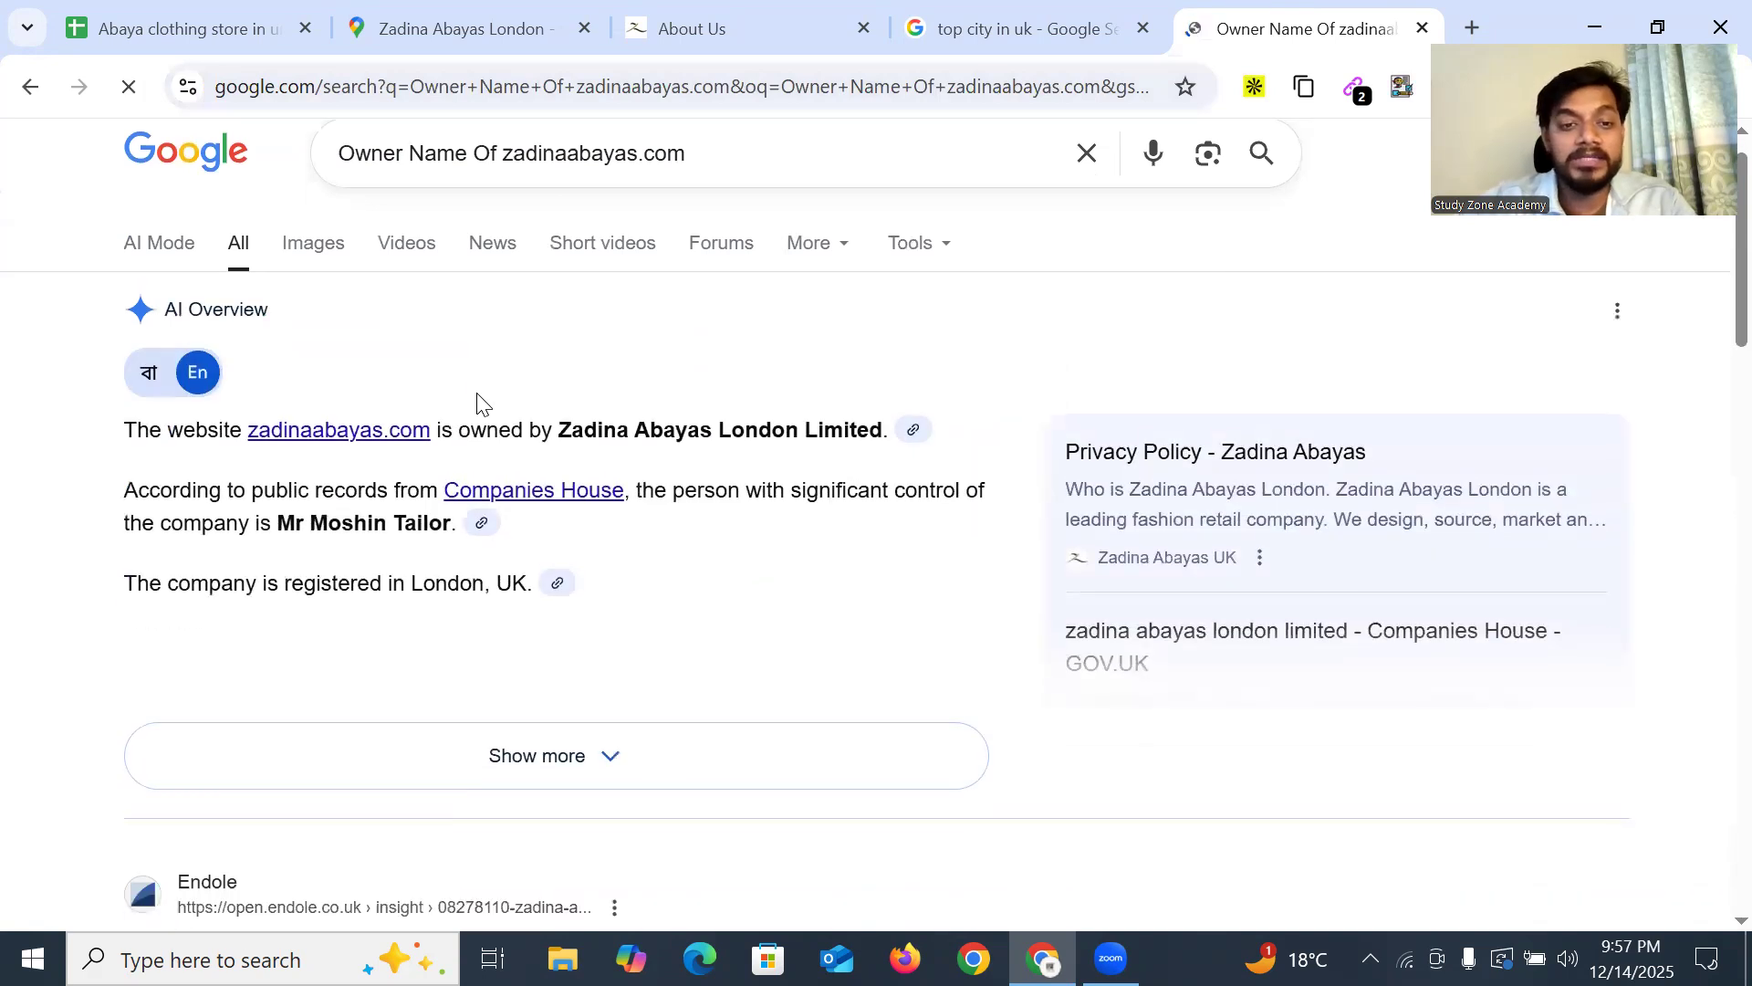
{"action": "scroll", "coordinate": [476, 393], "scroll_direction": "down", "scroll_amount": 1}
{"action": "scroll", "coordinate": [262, 469], "scroll_direction": "up", "scroll_amount": 1}
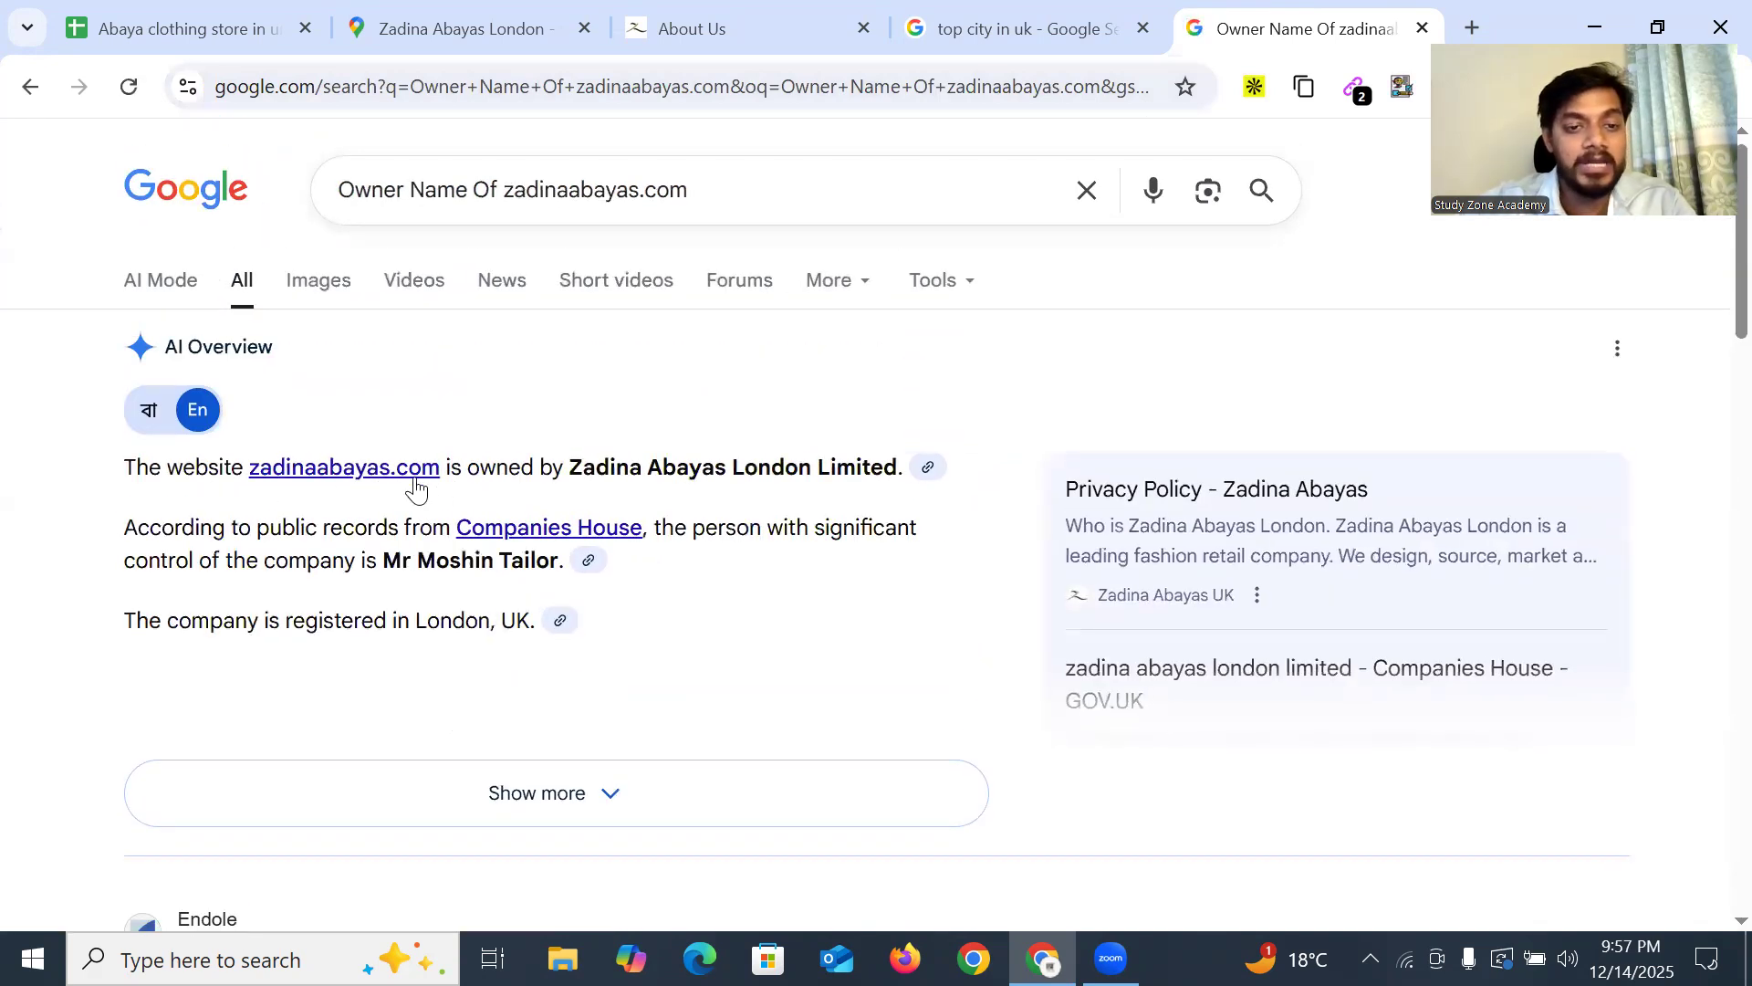
{"action": "left_click_drag", "start_coordinate": [636, 470], "coordinate": [870, 467]}
{"action": "triple_click", "coordinate": [783, 470]}
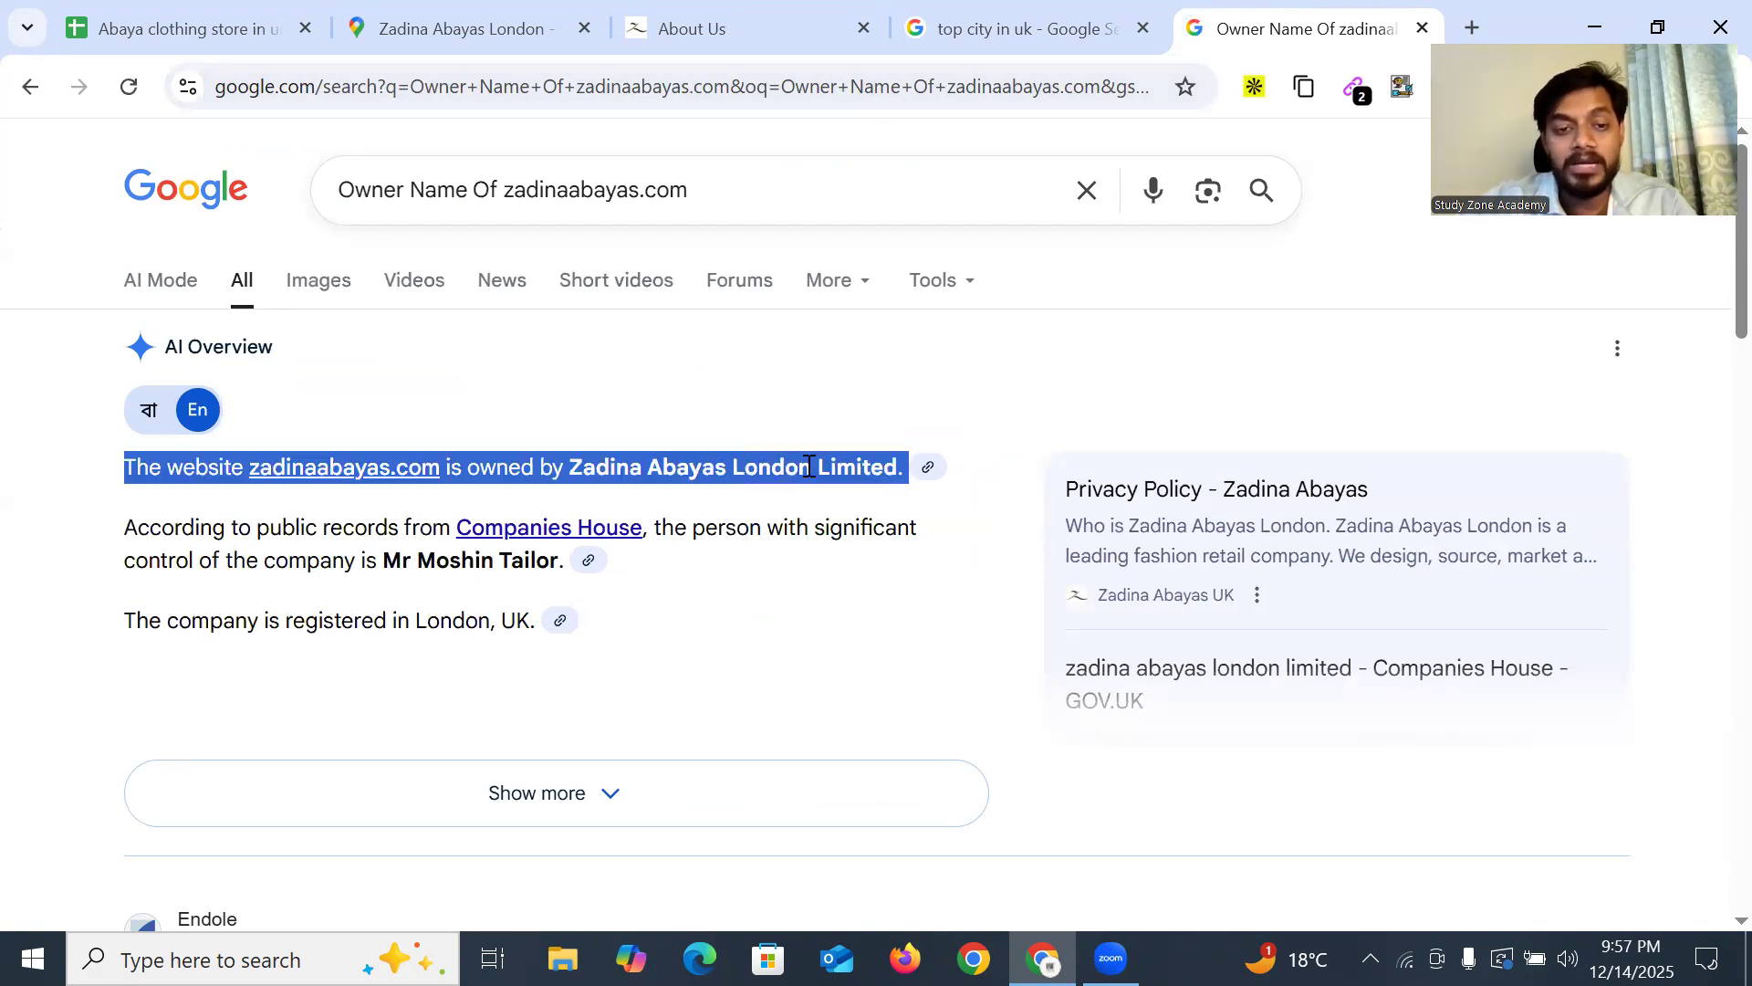
{"action": "left_click", "coordinate": [254, 536]}
{"action": "left_click_drag", "start_coordinate": [228, 526], "coordinate": [402, 528]}
{"action": "left_click", "coordinate": [587, 551]}
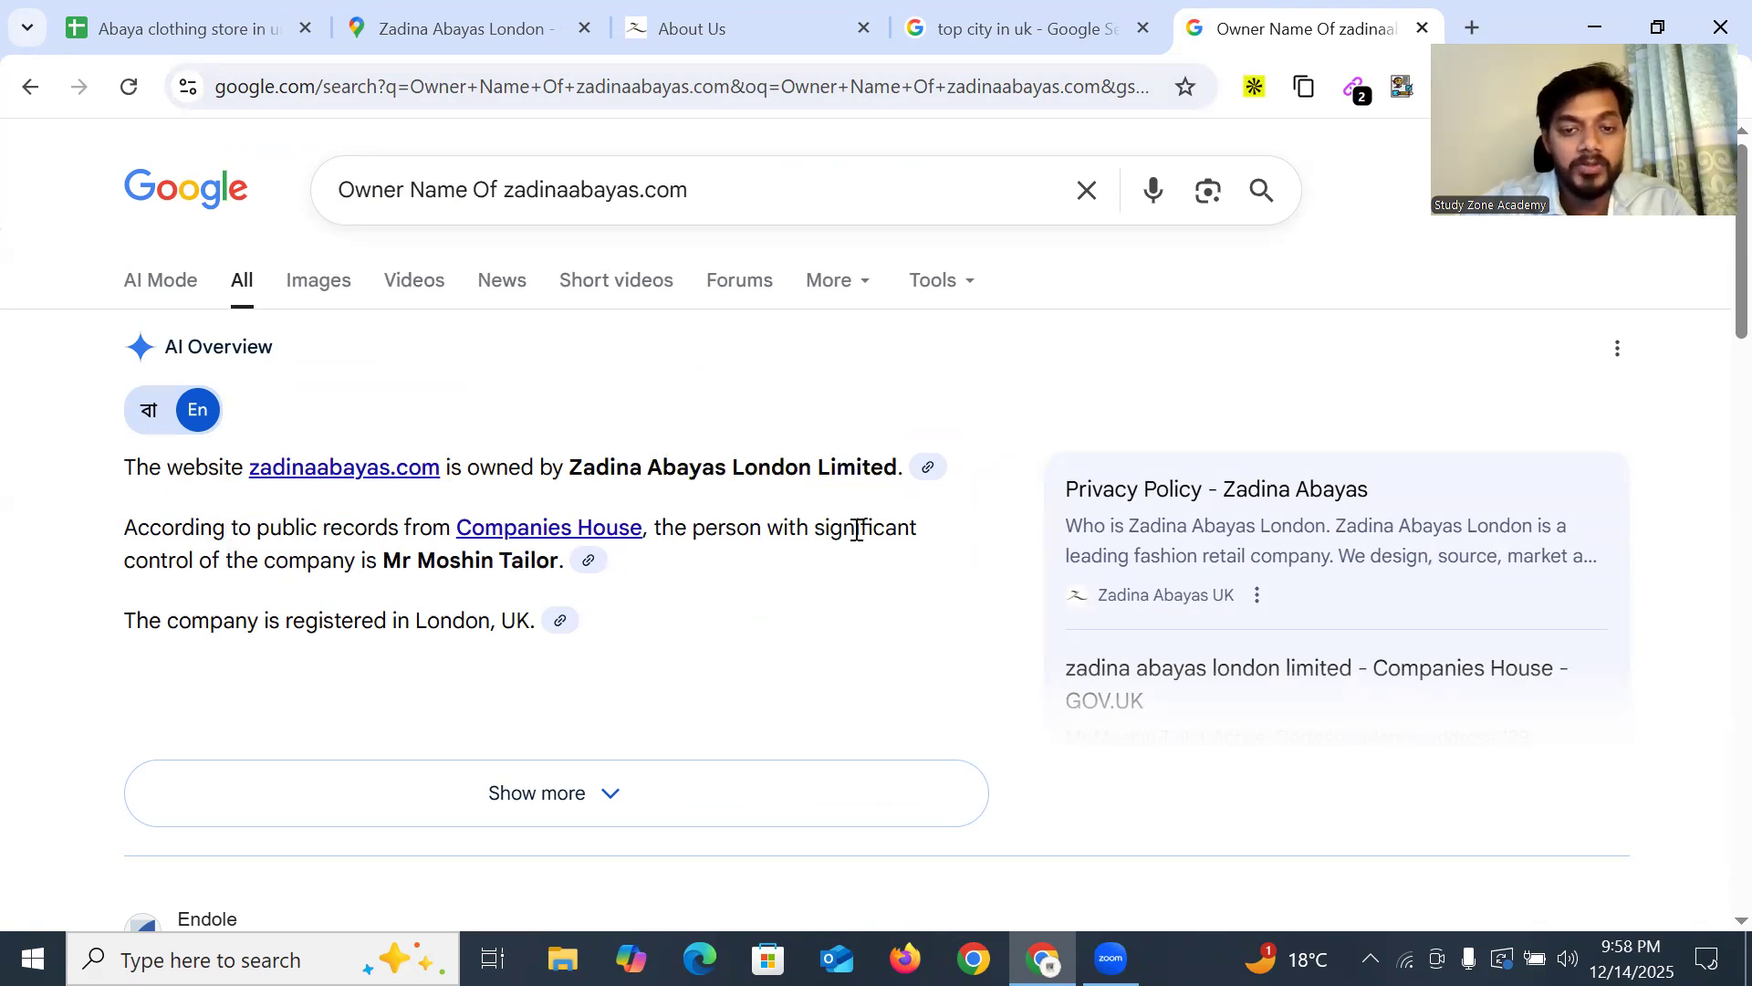
{"action": "left_click_drag", "start_coordinate": [157, 561], "coordinate": [546, 560]}
{"action": "left_click", "coordinate": [385, 564]}
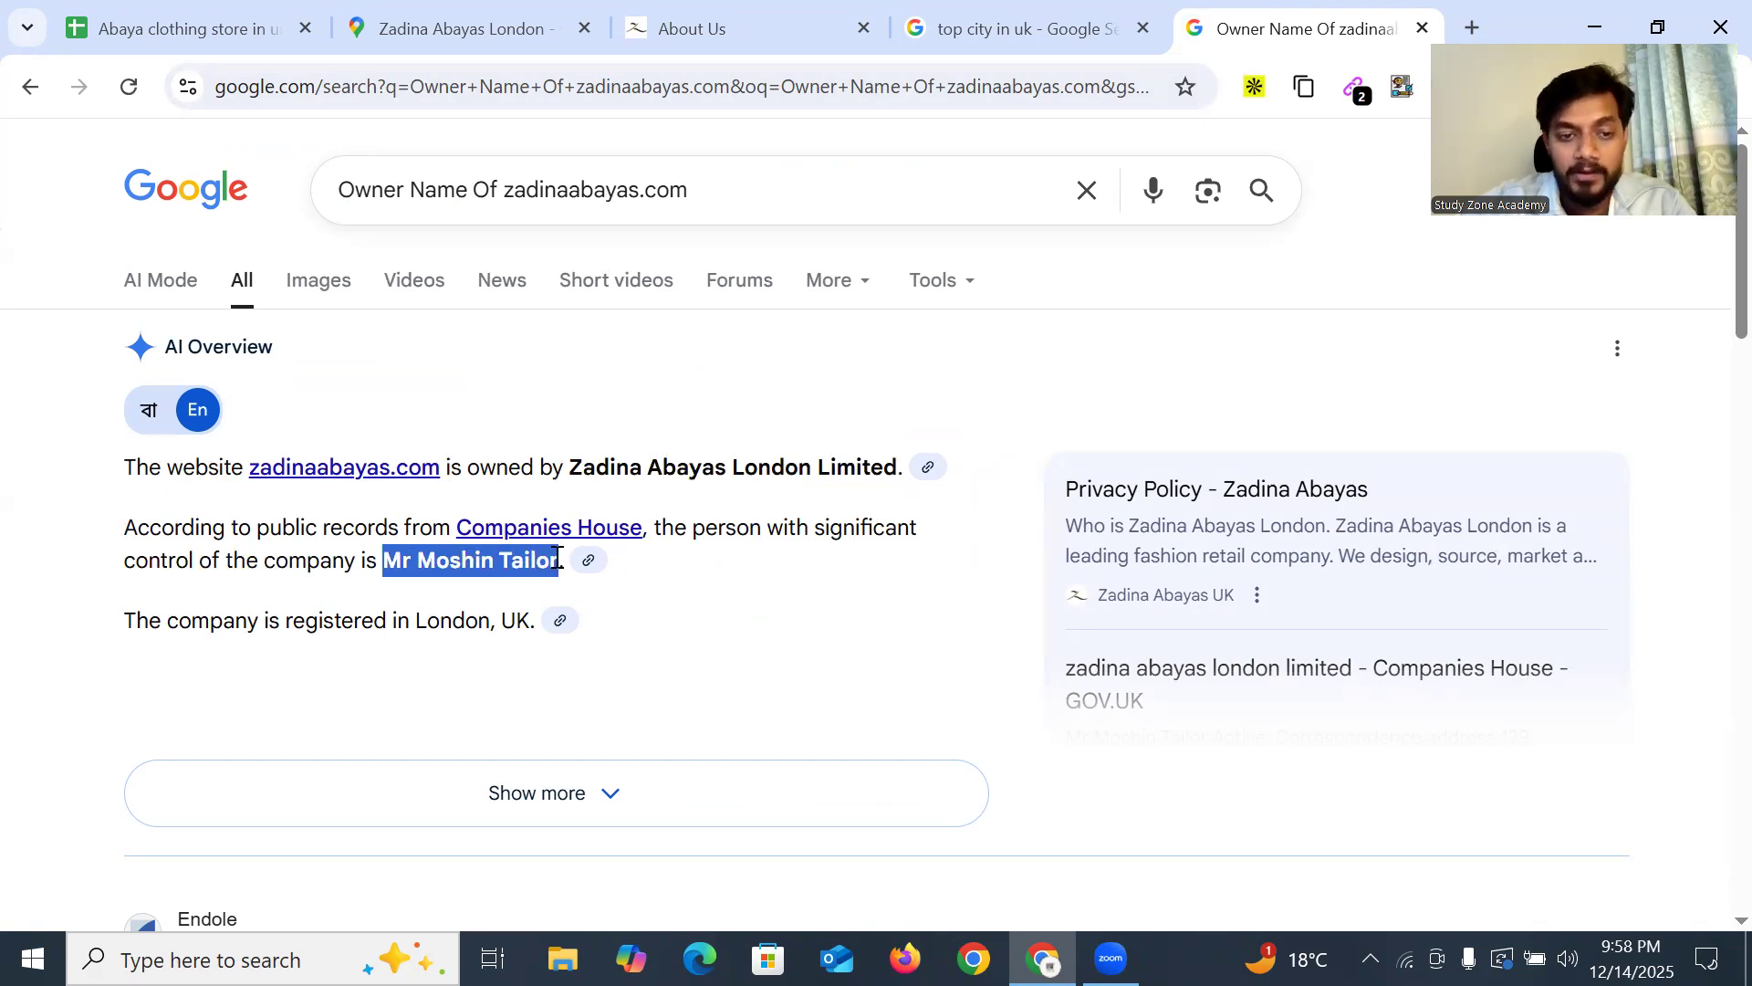
{"action": "left_click", "coordinate": [178, 28]}
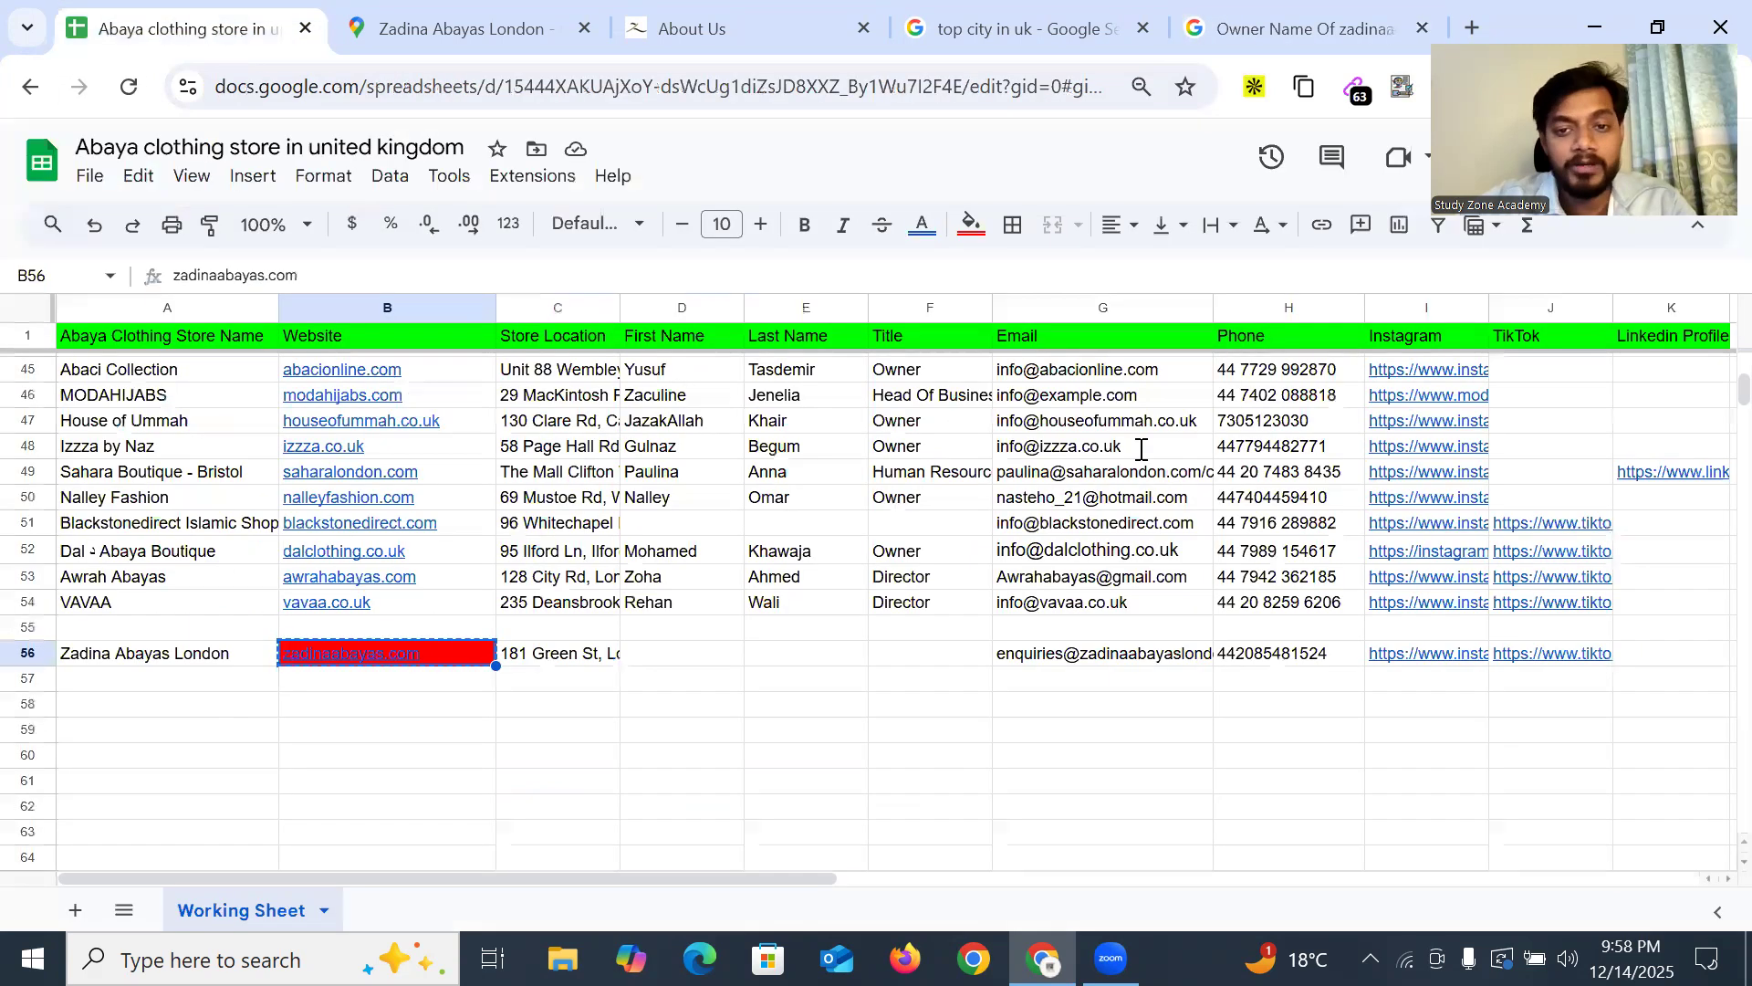
{"action": "scroll", "coordinate": [1077, 670], "scroll_direction": "up", "scroll_amount": 10}
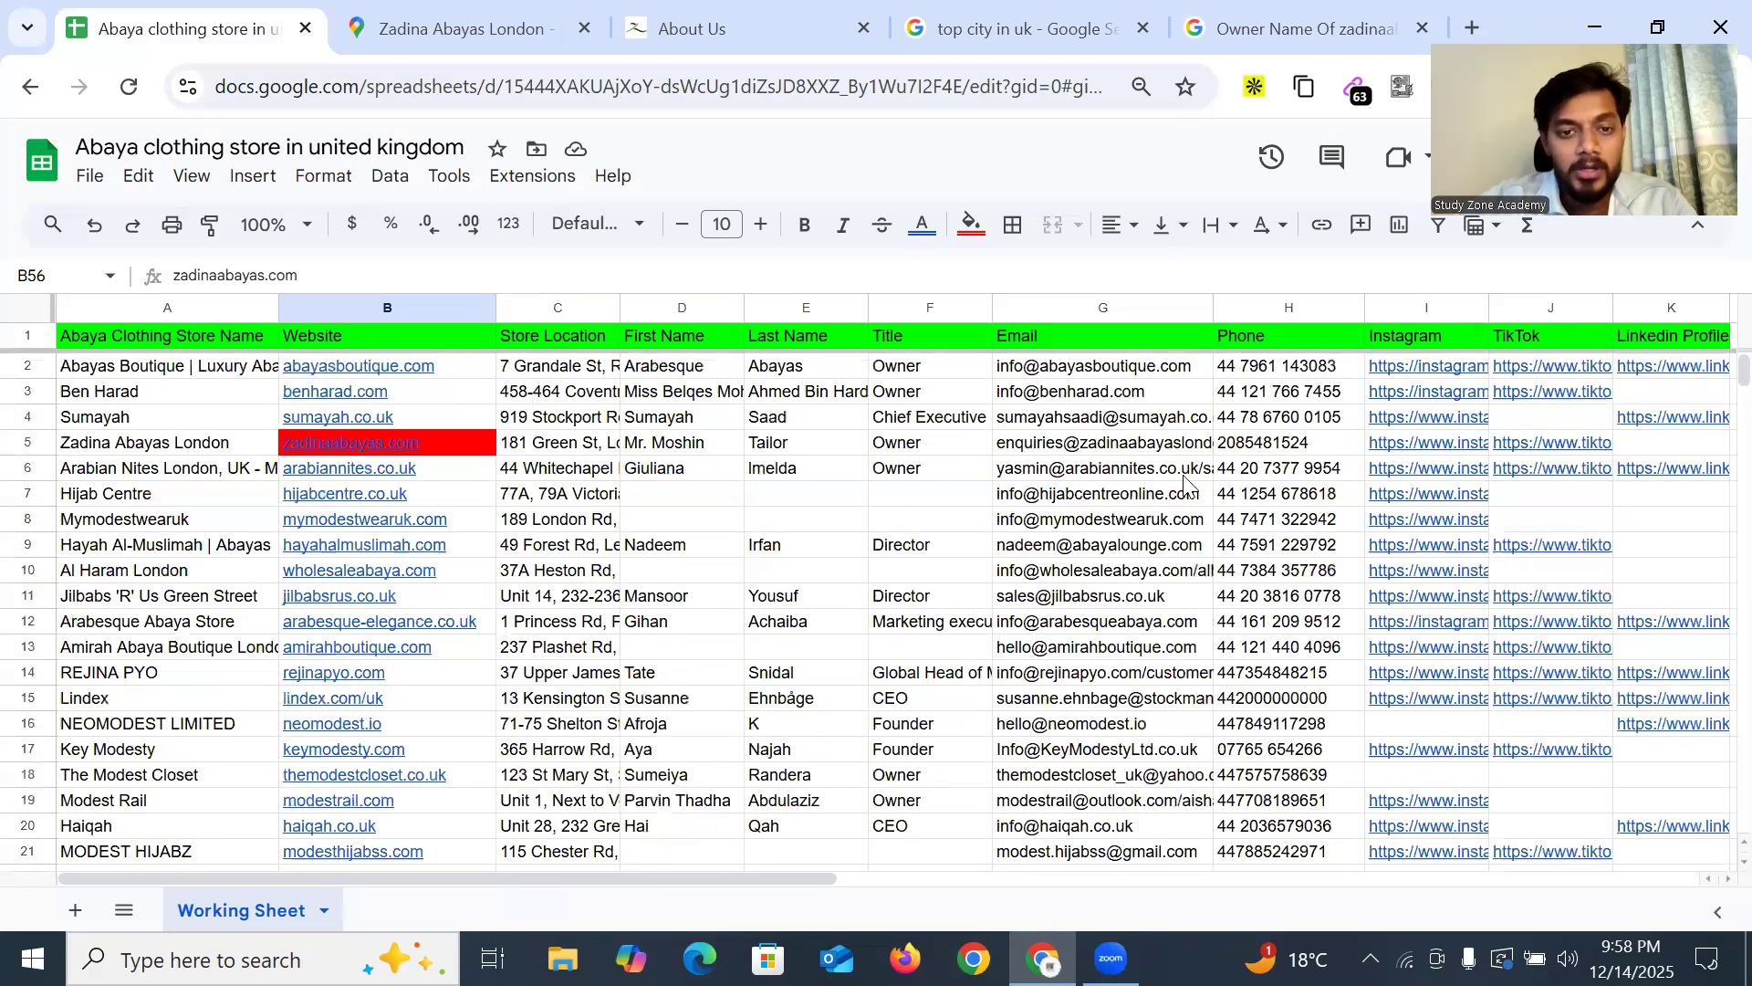
{"action": "scroll", "coordinate": [1075, 472], "scroll_direction": "down", "scroll_amount": 10}
{"action": "left_click", "coordinate": [1244, 27]}
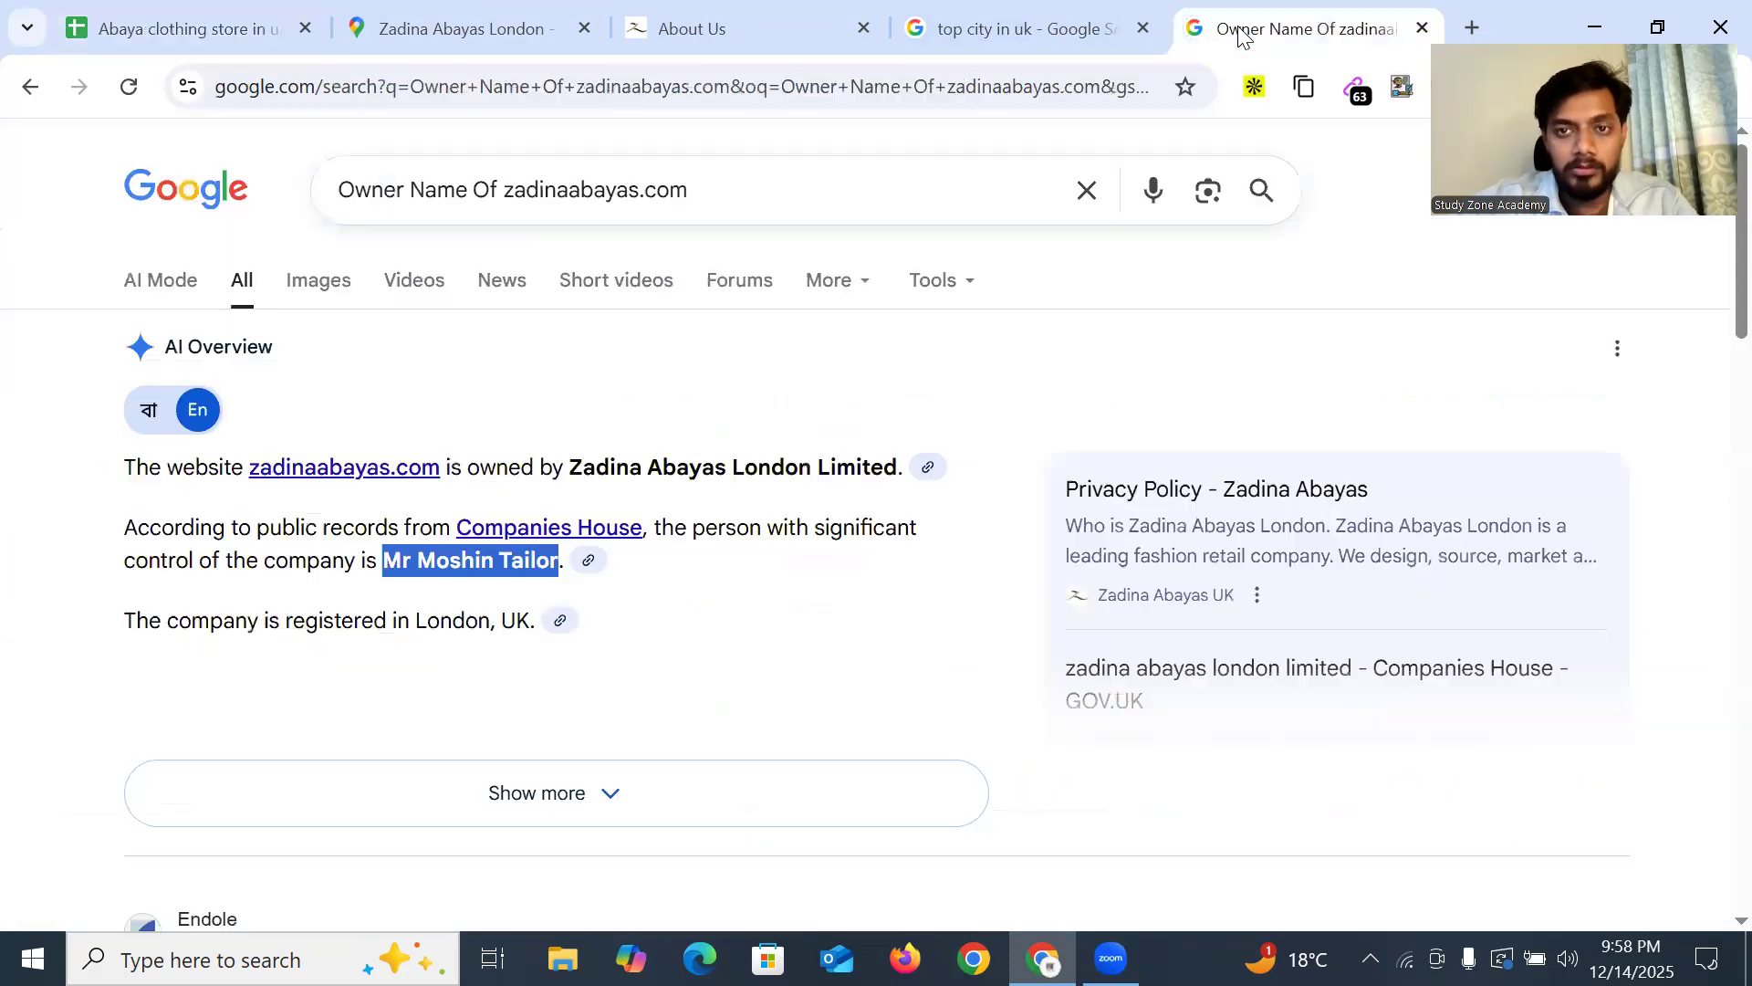
{"action": "right_click", "coordinate": [425, 565]}
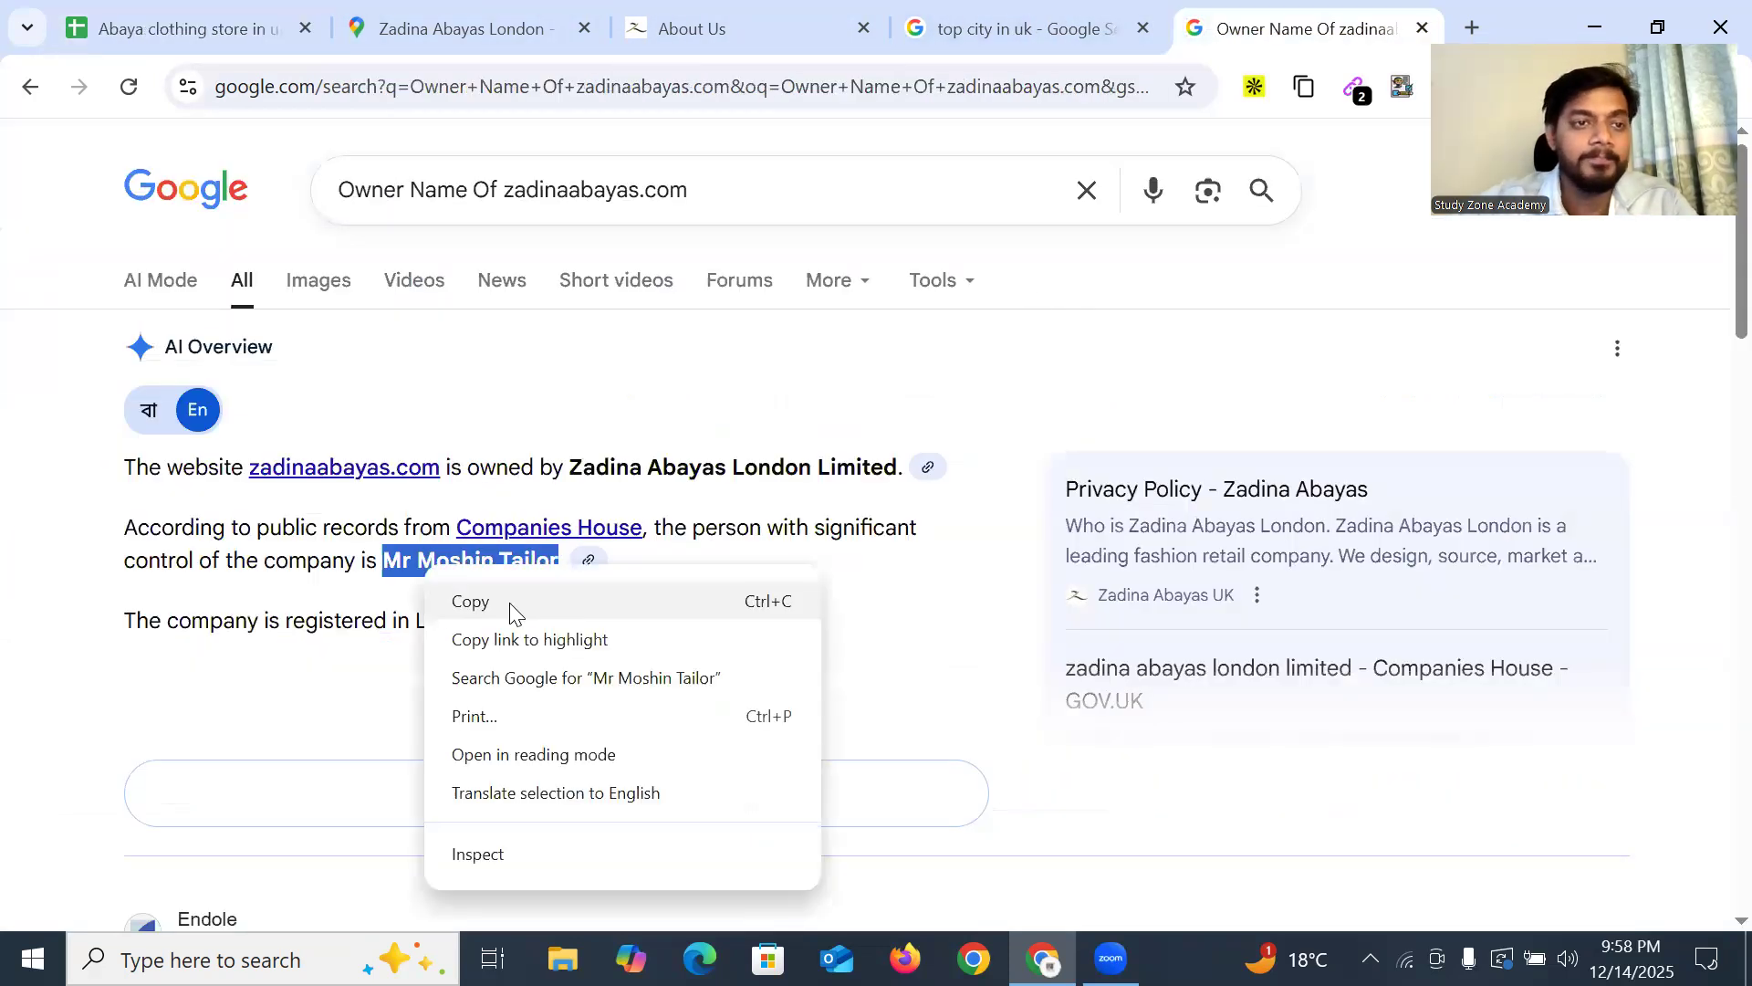
{"action": "left_click", "coordinate": [510, 603]}
Put the owner's first name in D56, surname in E56, and 'Owner' in F56
{"action": "key", "text": "ctrl+1"}
{"action": "scroll", "coordinate": [931, 657], "scroll_direction": "down", "scroll_amount": 5}
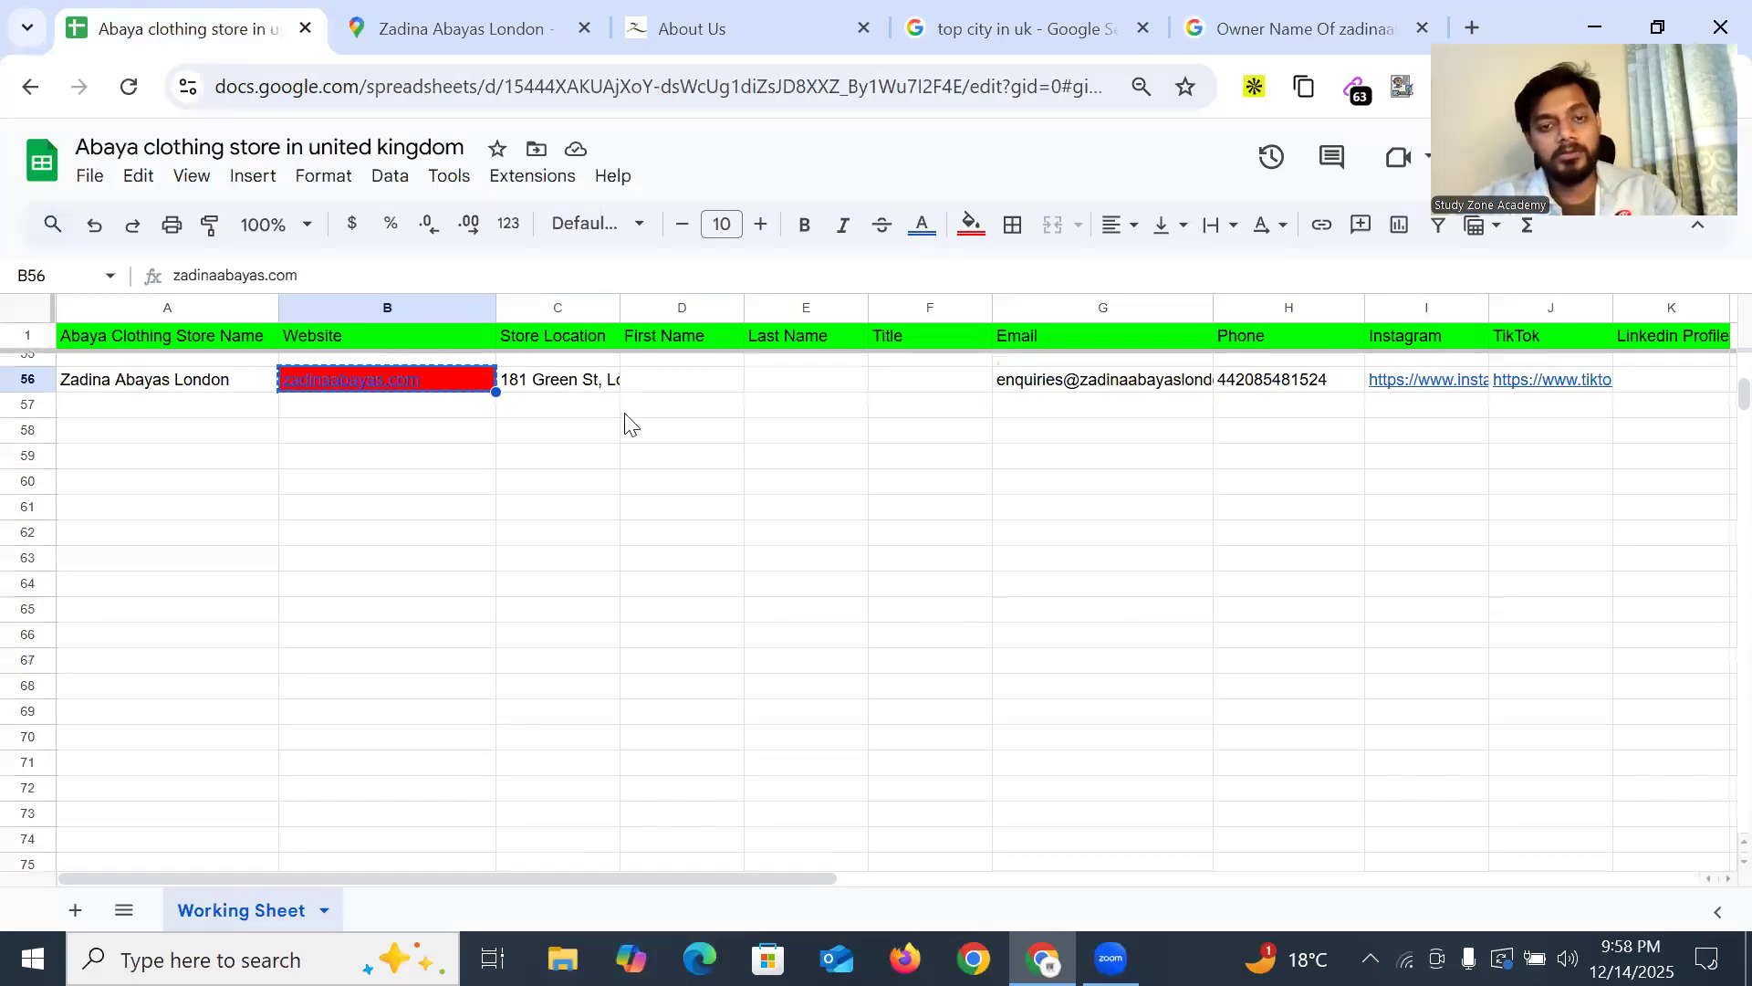
{"action": "double_click", "coordinate": [680, 392]}
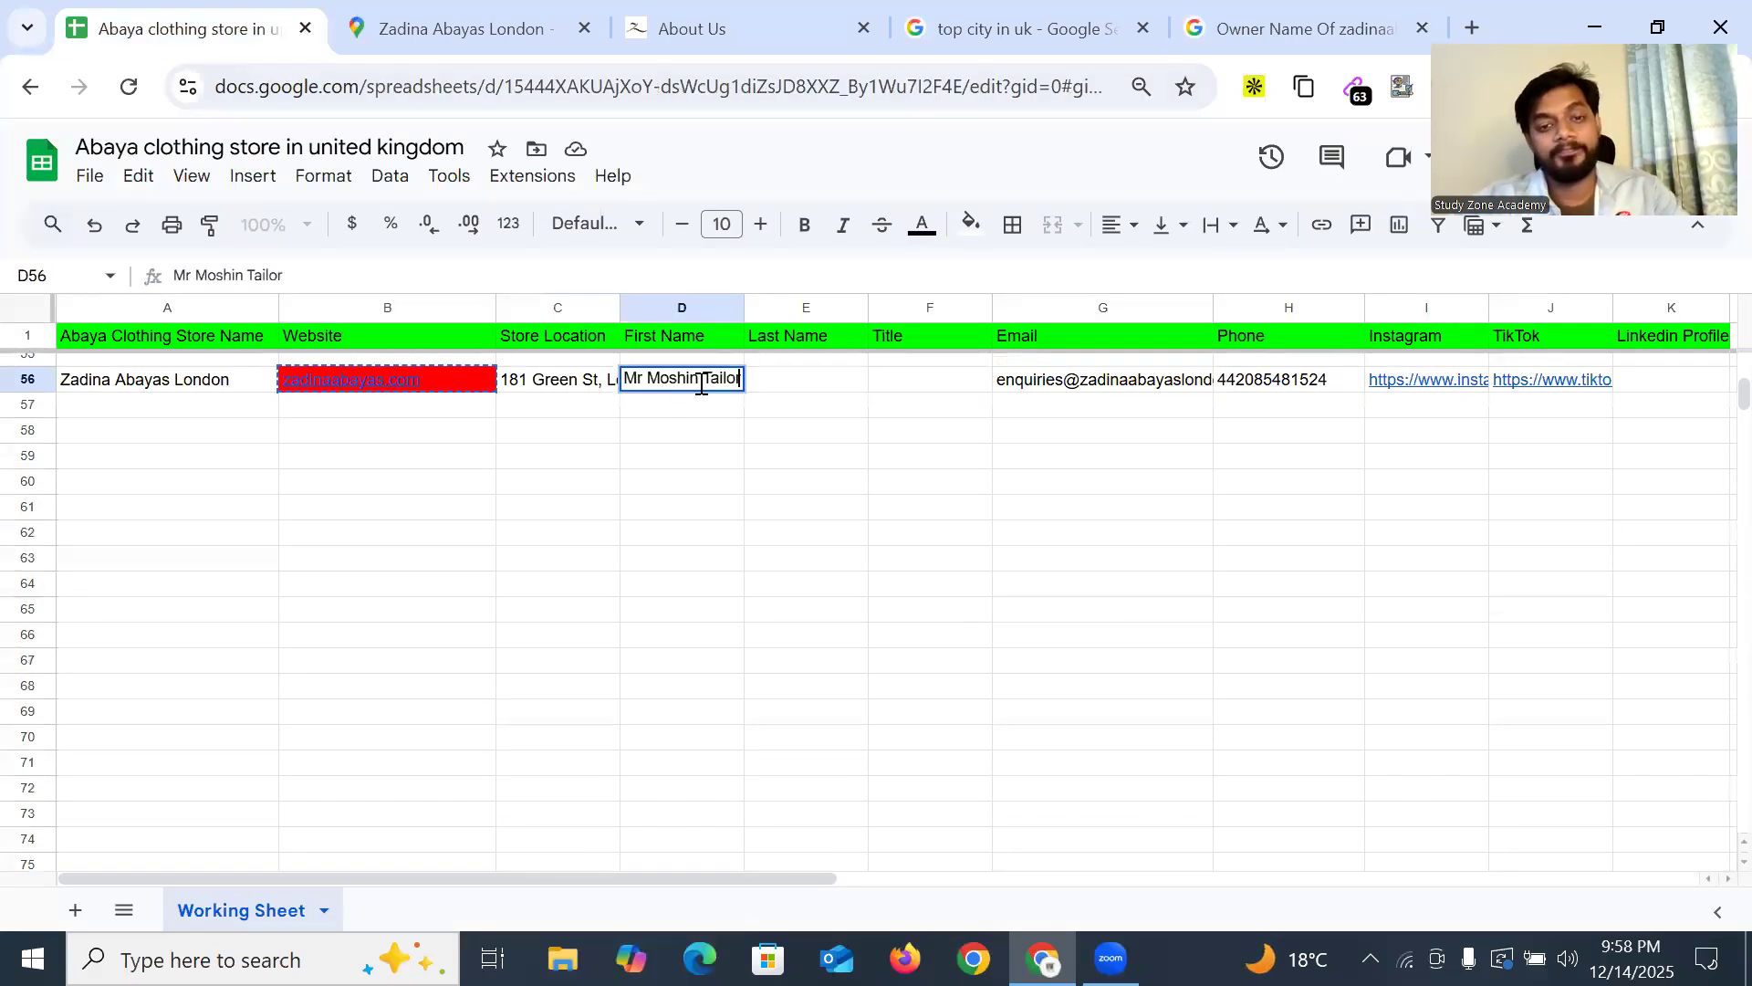
{"action": "double_click", "coordinate": [722, 377]}
{"action": "key", "text": "ctrl+c"}
{"action": "key", "text": "BackSpace"}
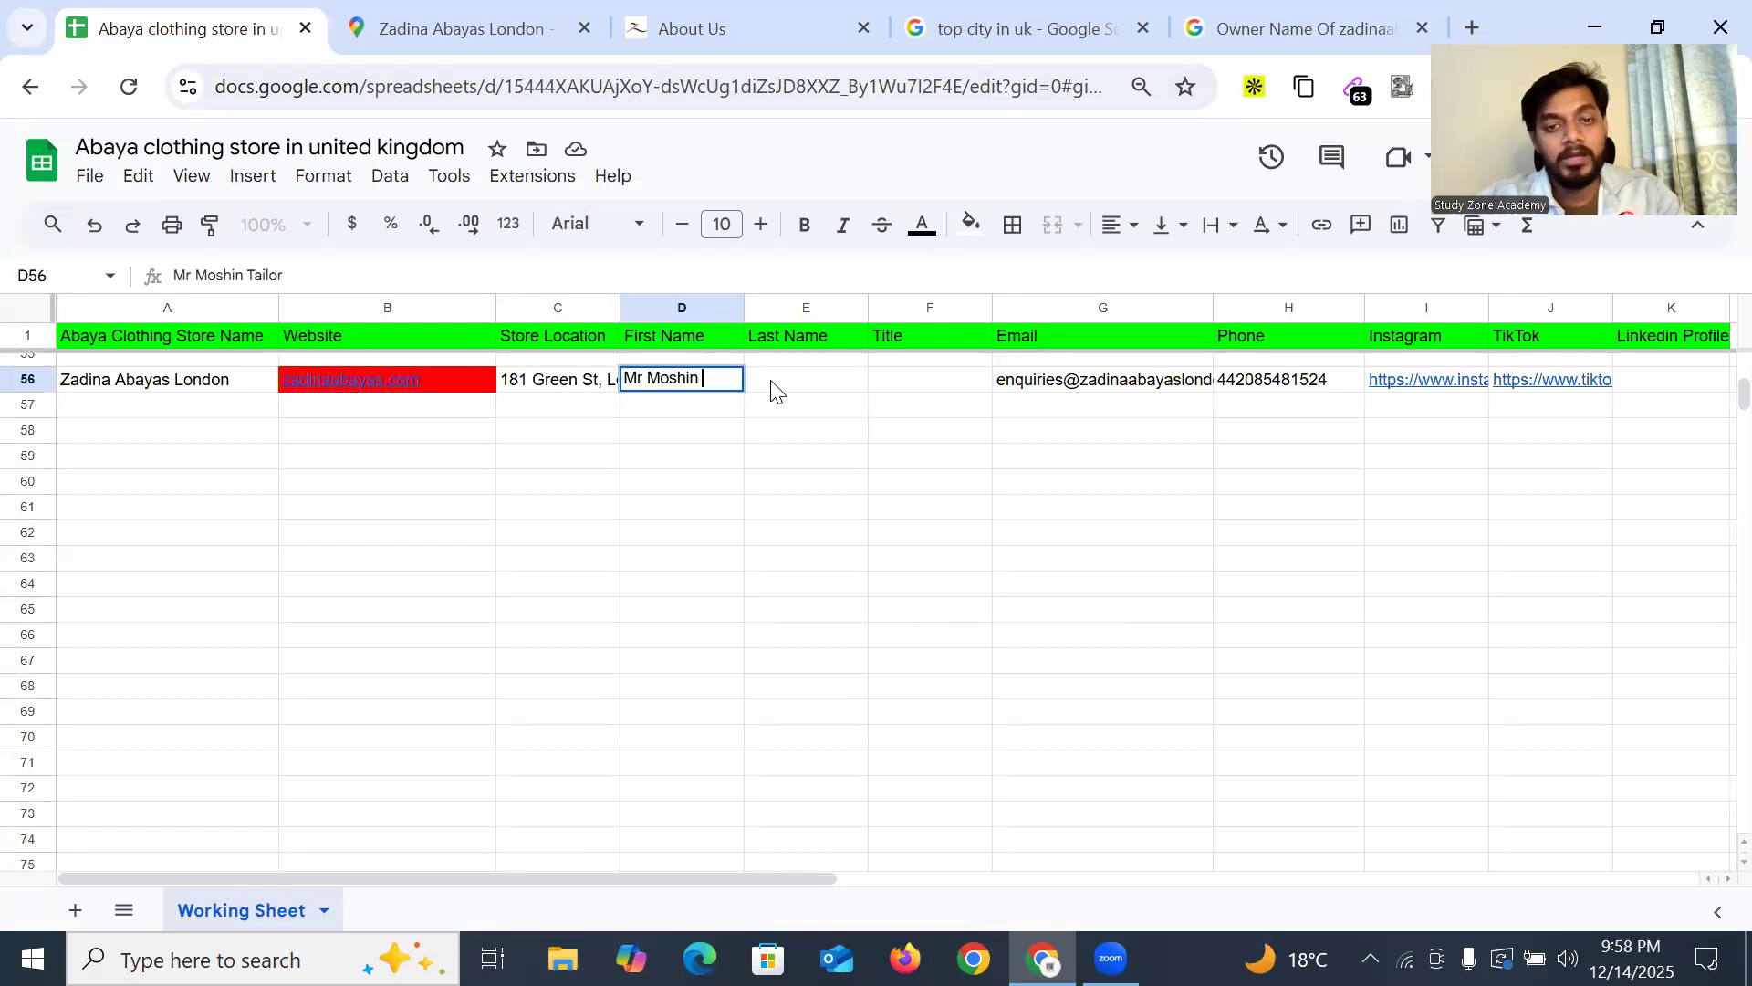
{"action": "double_click", "coordinate": [775, 383]}
{"action": "key", "text": "ctrl+v"}
{"action": "double_click", "coordinate": [910, 381]}
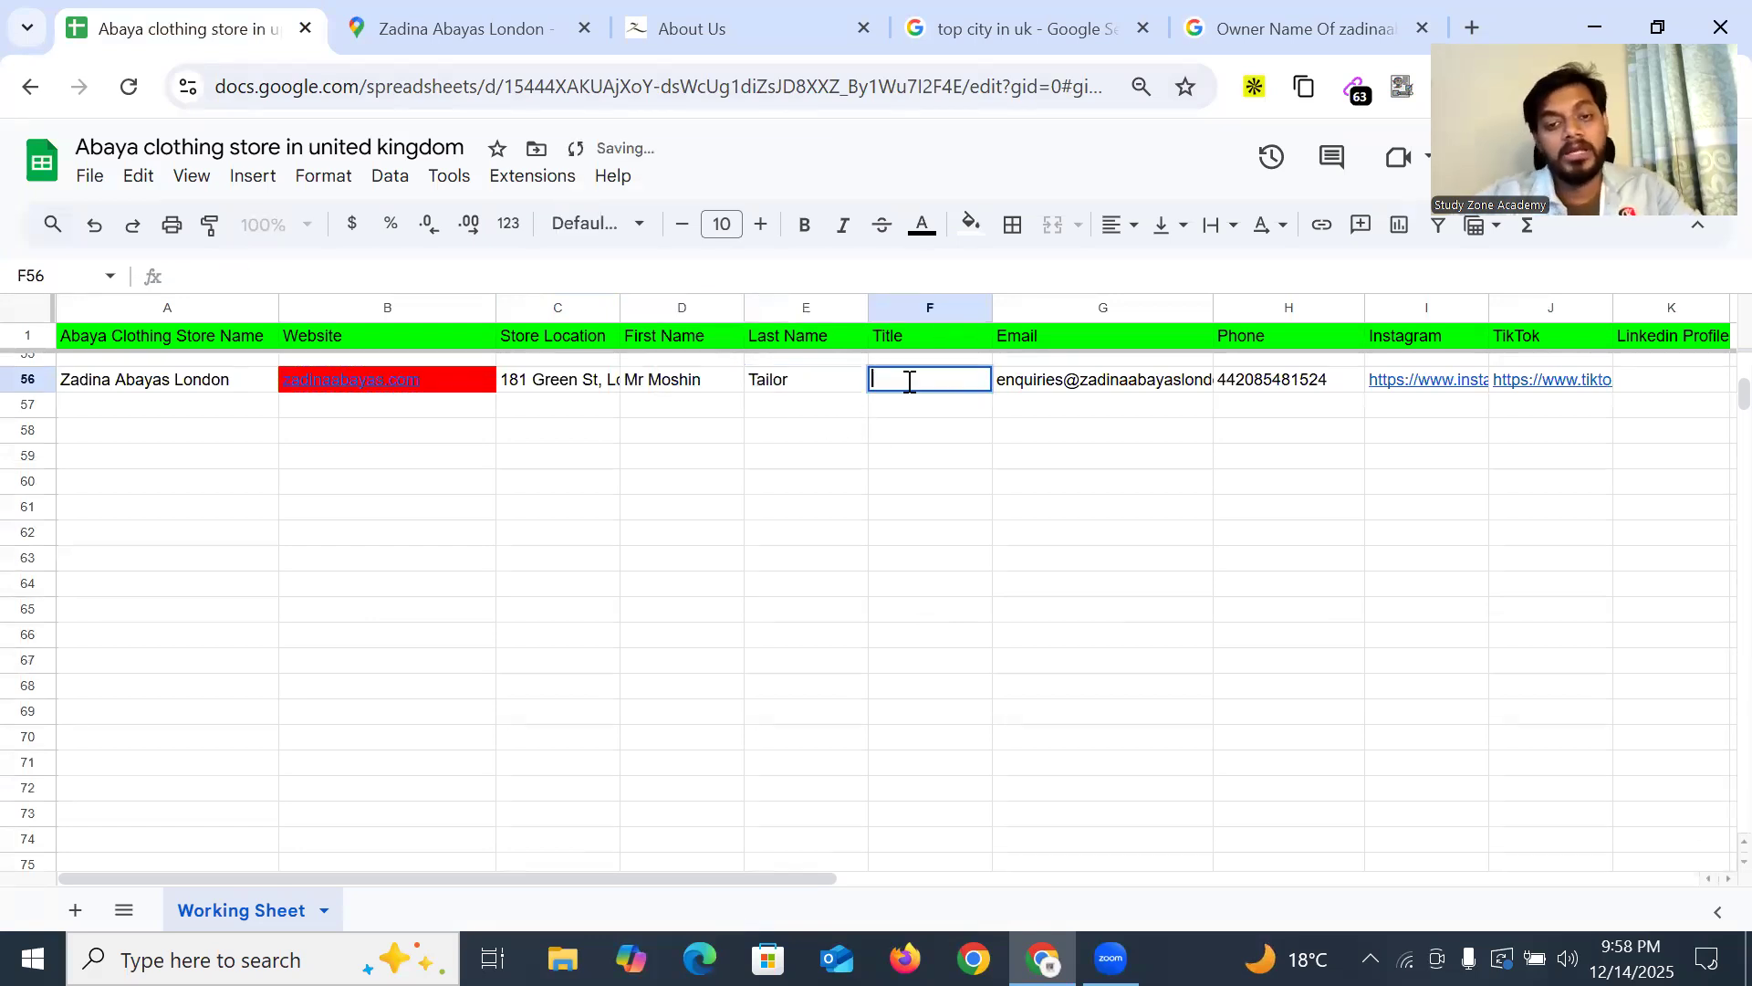
{"action": "type", "text": "Owner"}
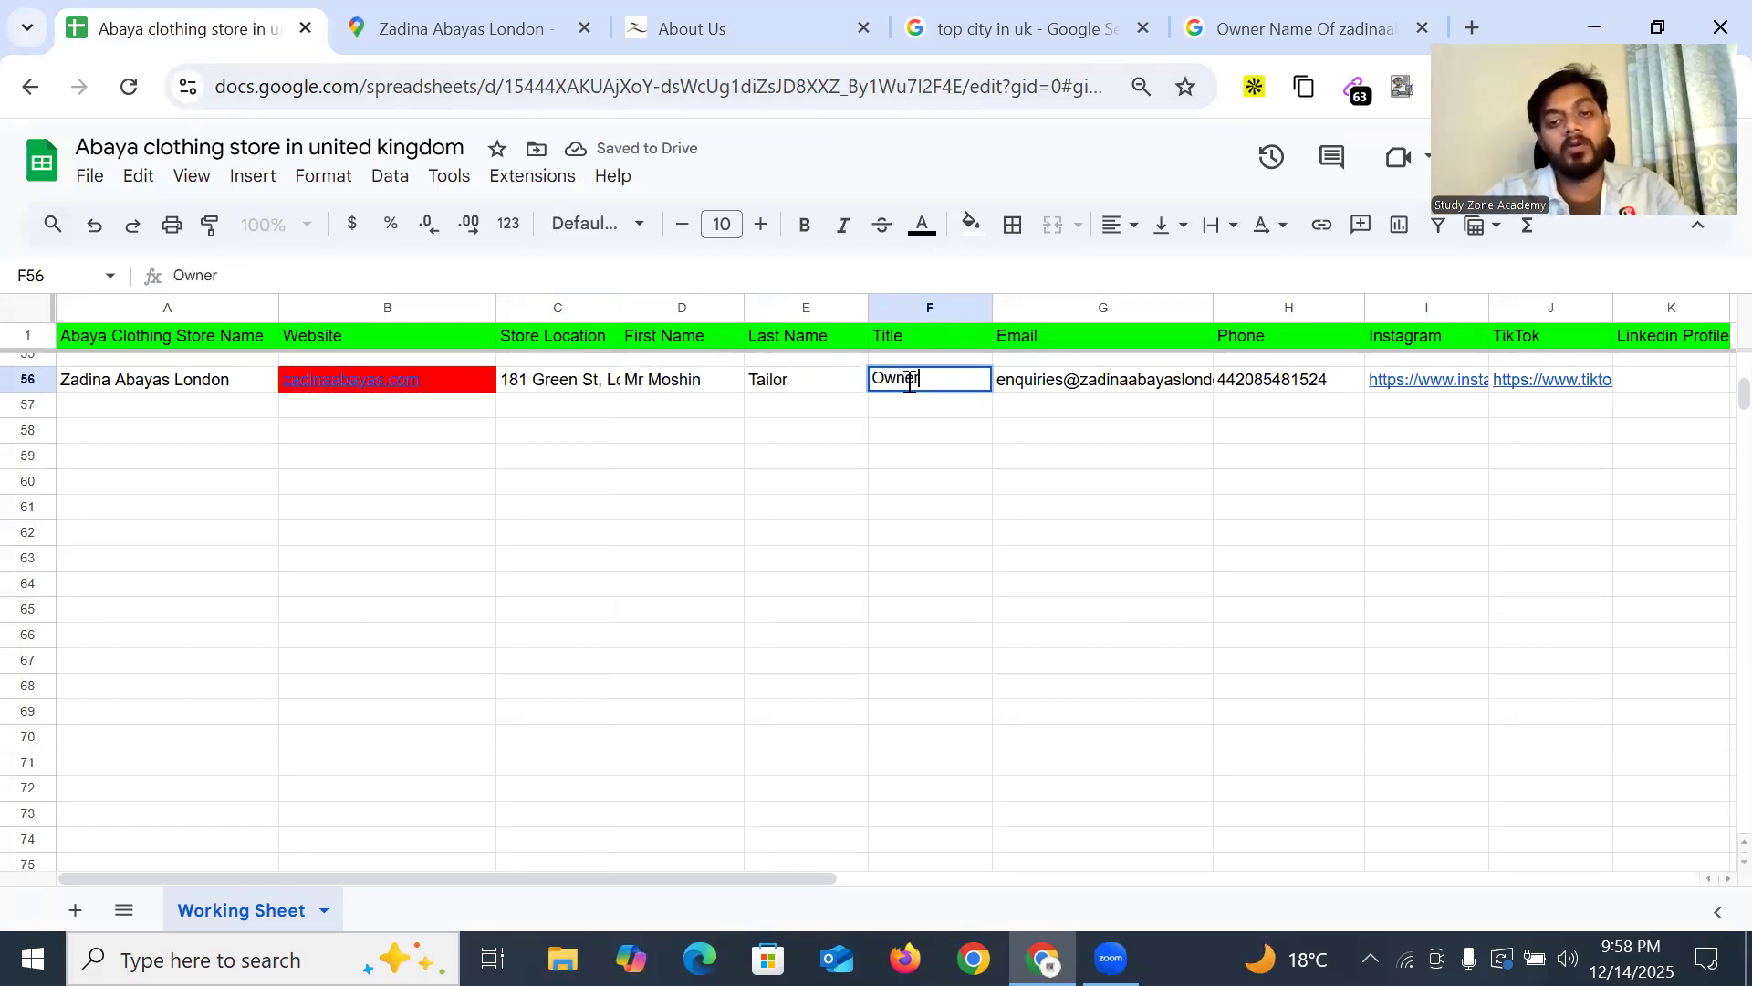
{"action": "left_click_drag", "start_coordinate": [903, 492], "coordinate": [912, 496]}
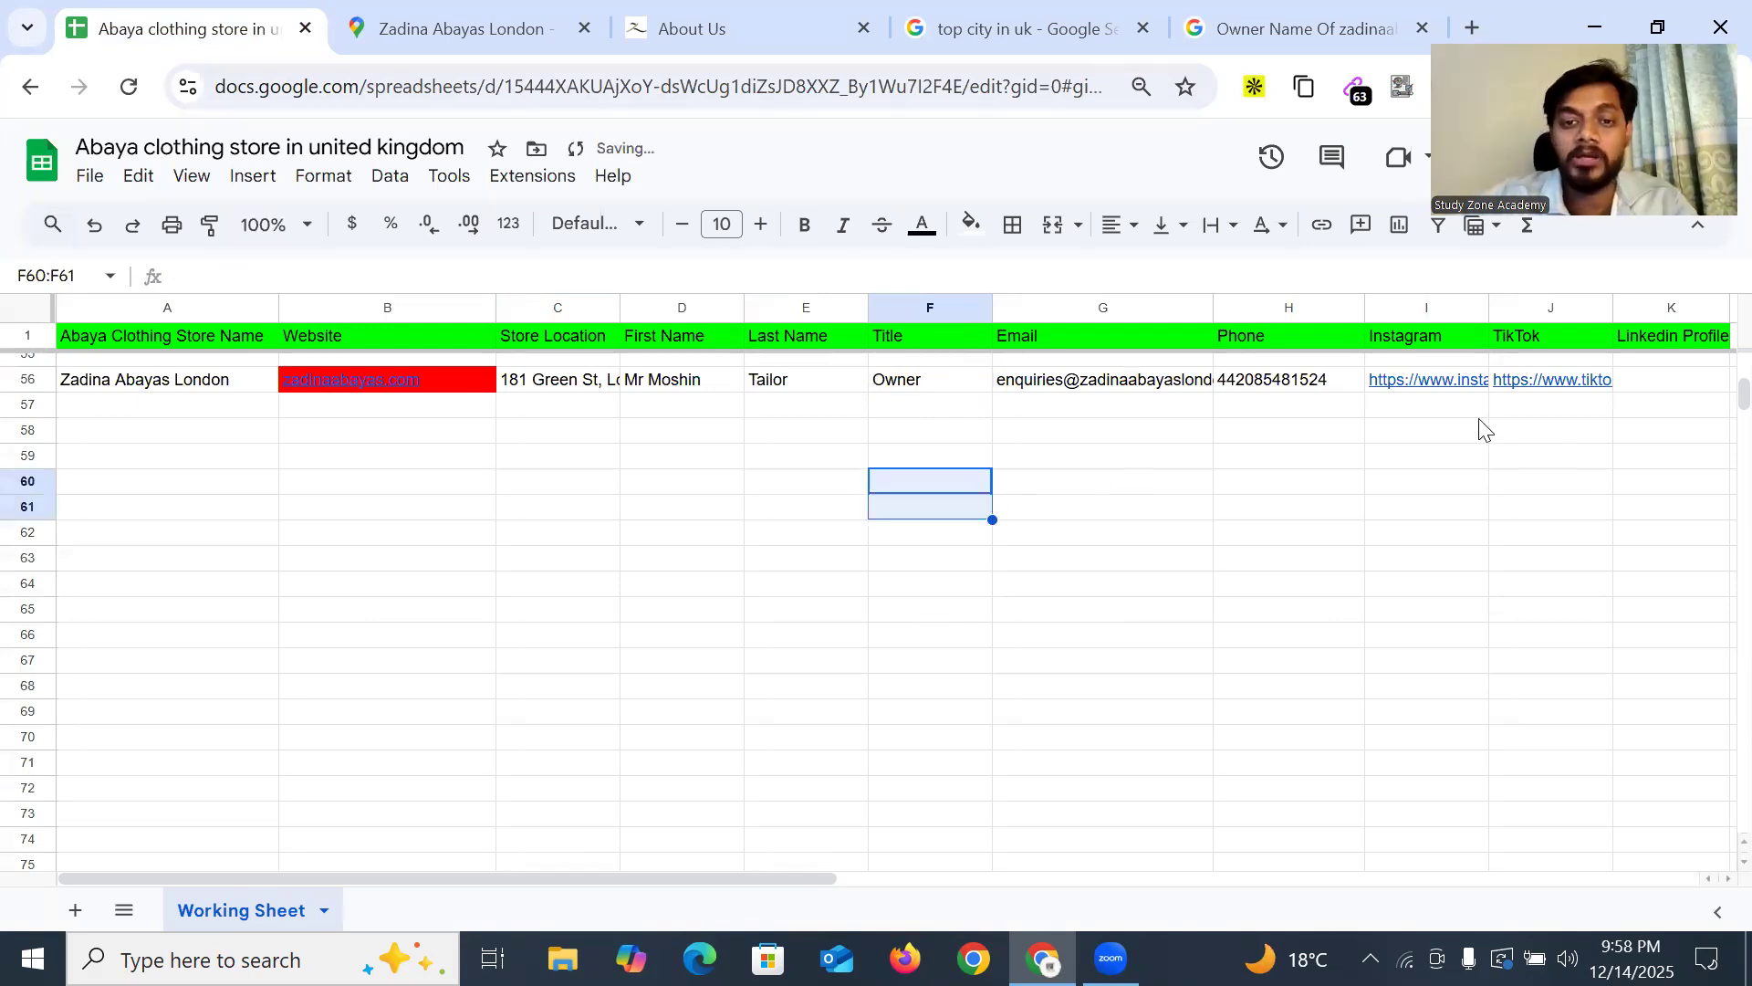
{"action": "left_click", "coordinate": [1278, 29]}
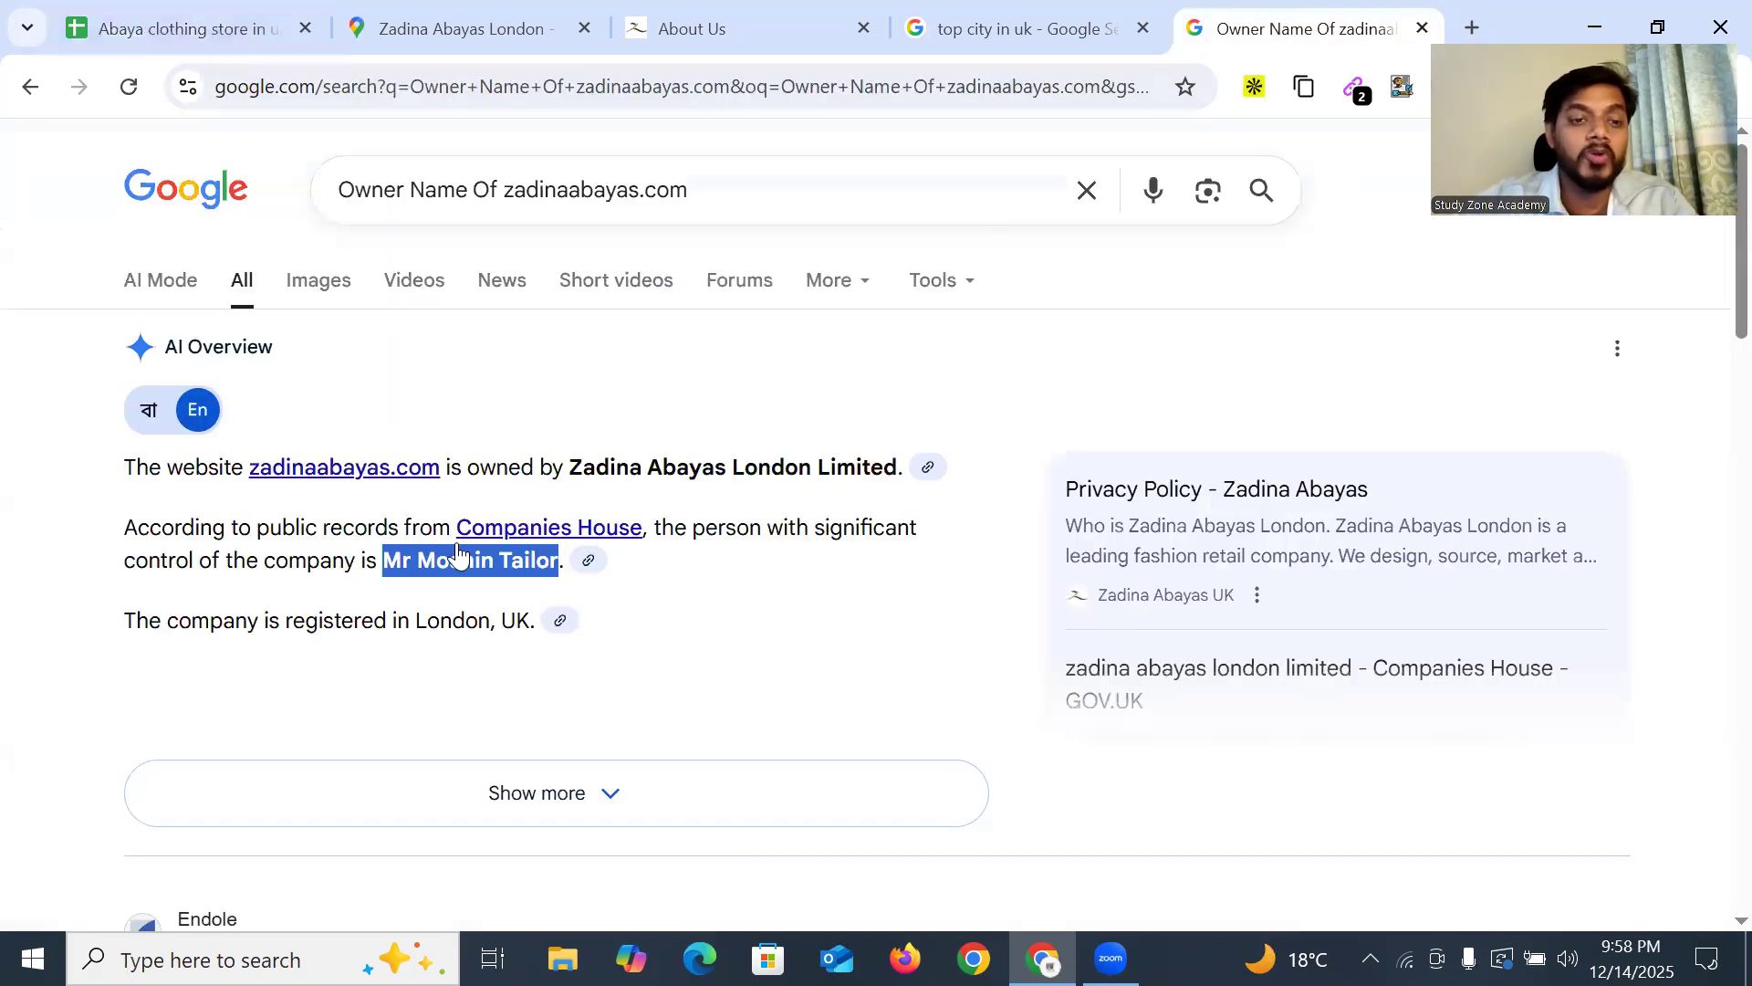
Read the AI Mode answer naming zadinaabayas.com's owner, then close the owner search tab
{"action": "left_click", "coordinate": [157, 284]}
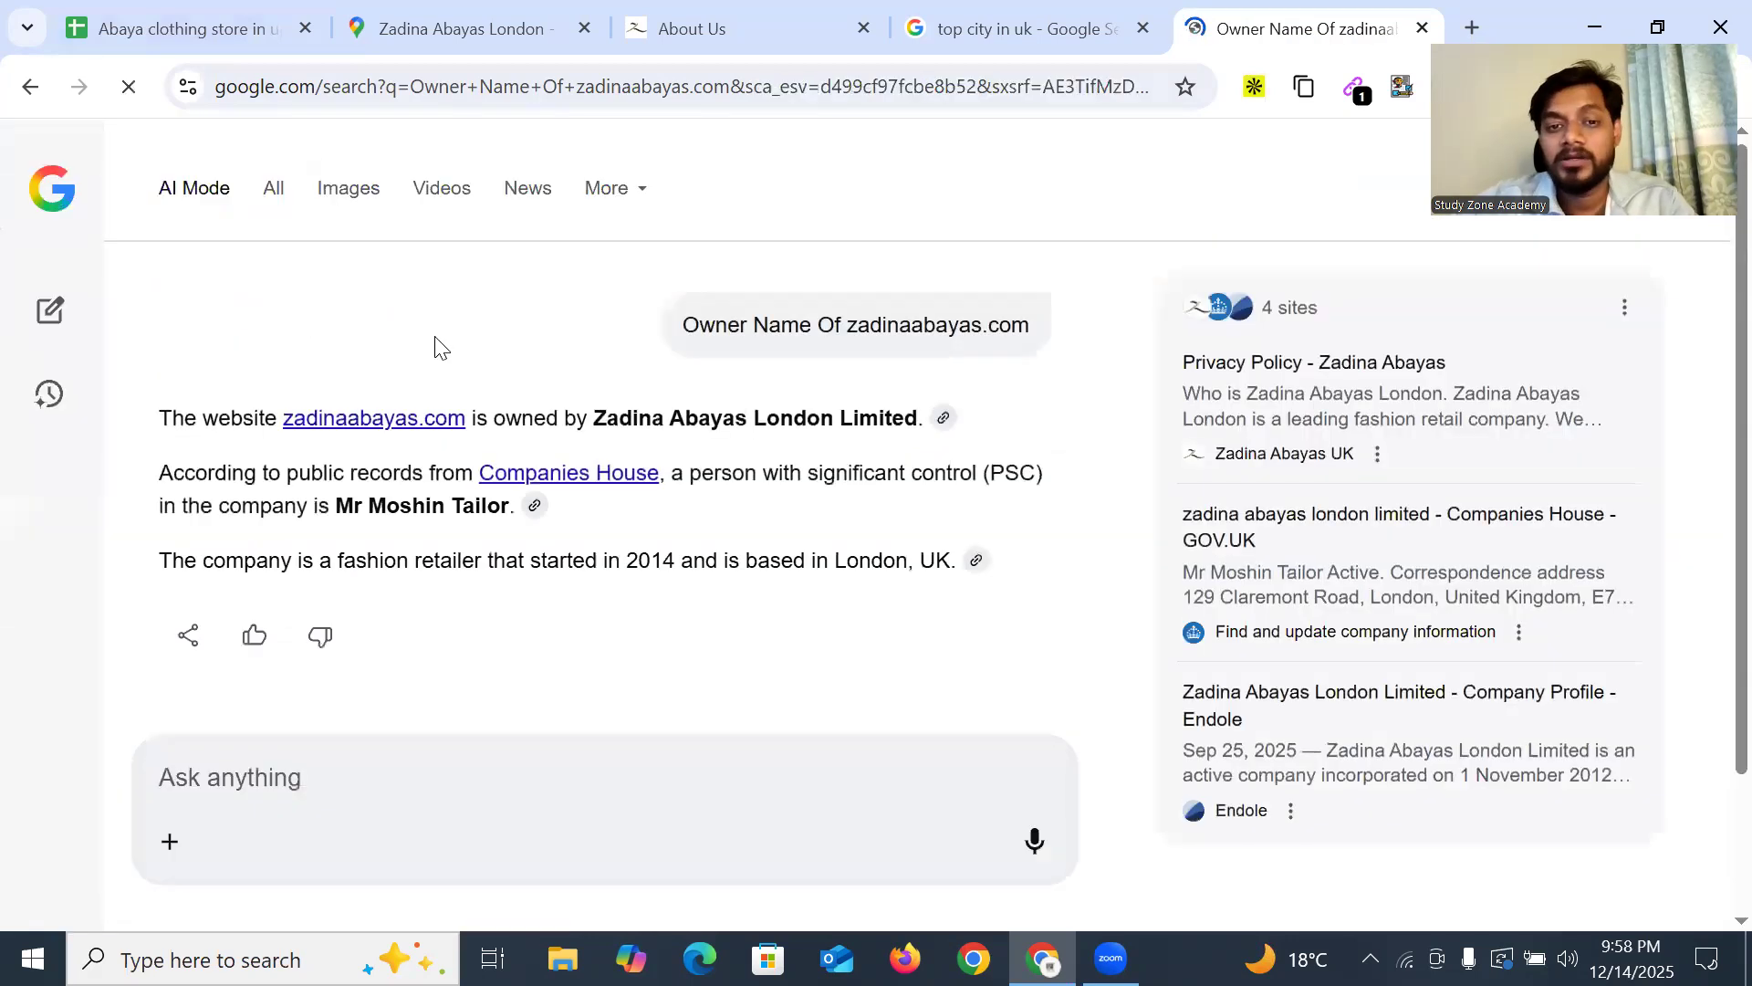
{"action": "left_click_drag", "start_coordinate": [854, 325], "coordinate": [1011, 330]}
{"action": "left_click", "coordinate": [1011, 329]}
{"action": "scroll", "coordinate": [429, 436], "scroll_direction": "down", "scroll_amount": 3}
{"action": "scroll", "coordinate": [469, 465], "scroll_direction": "up", "scroll_amount": 3}
{"action": "left_click_drag", "start_coordinate": [404, 507], "coordinate": [575, 501]}
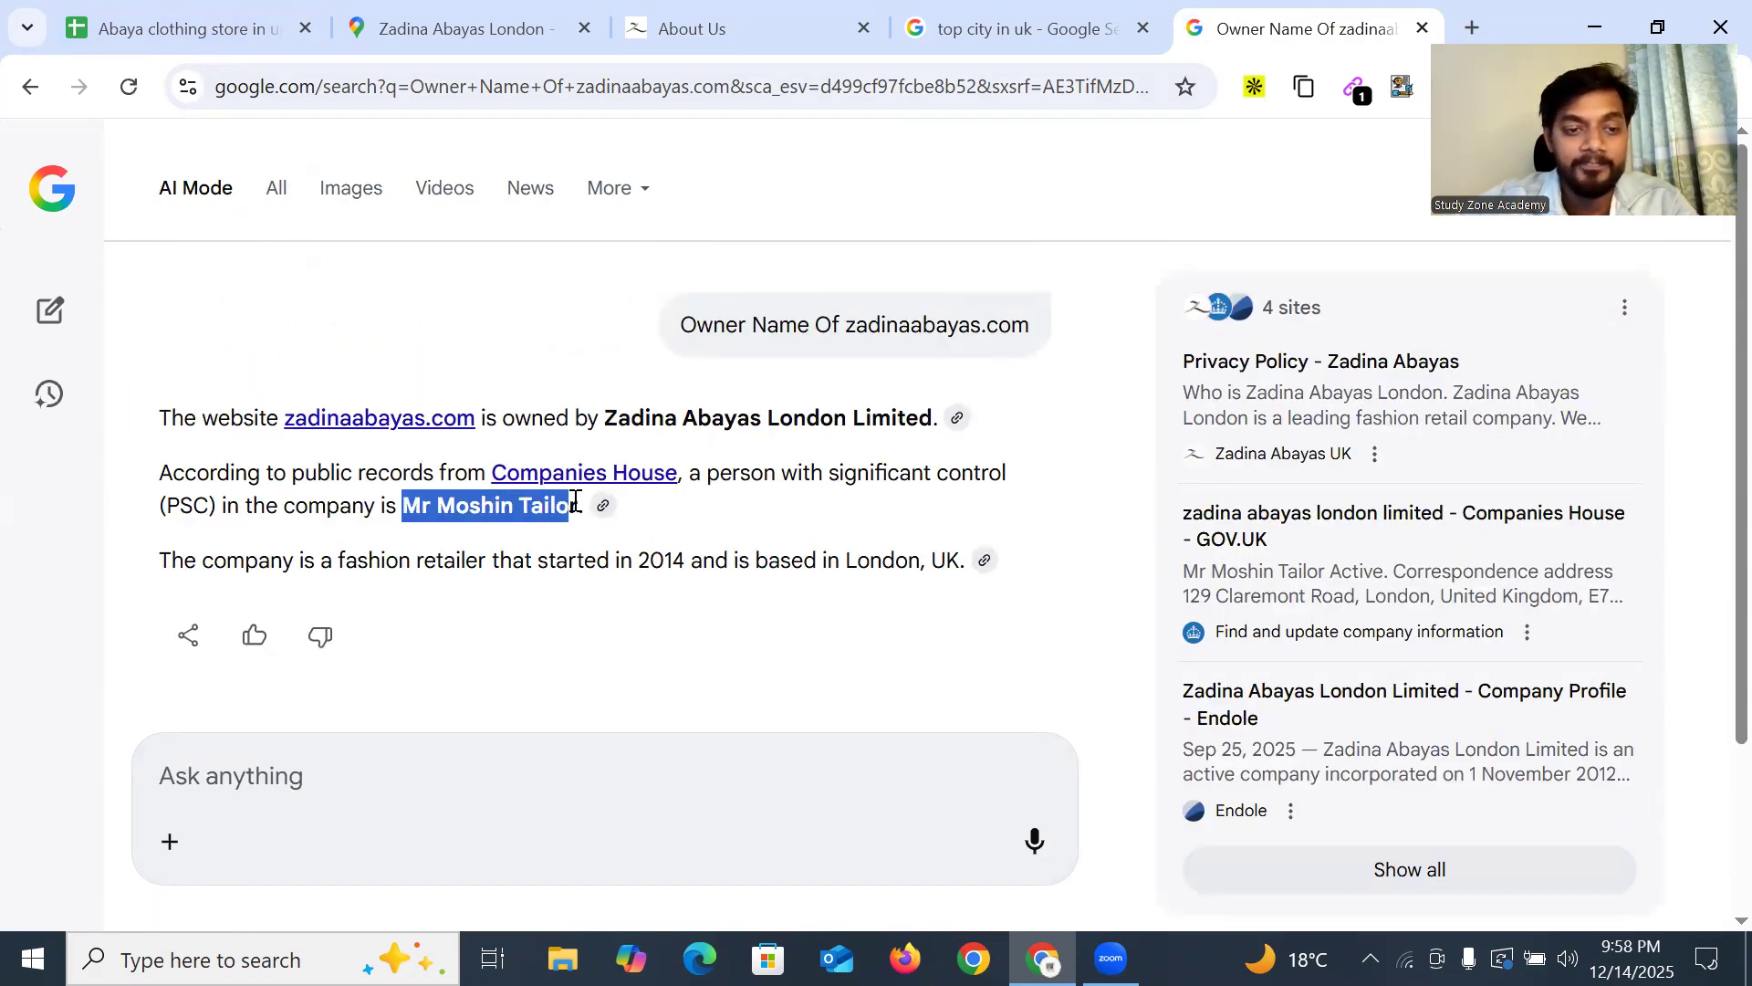
{"action": "left_click", "coordinate": [449, 522]}
{"action": "left_click_drag", "start_coordinate": [438, 518], "coordinate": [486, 513]}
{"action": "left_click", "coordinate": [488, 513]}
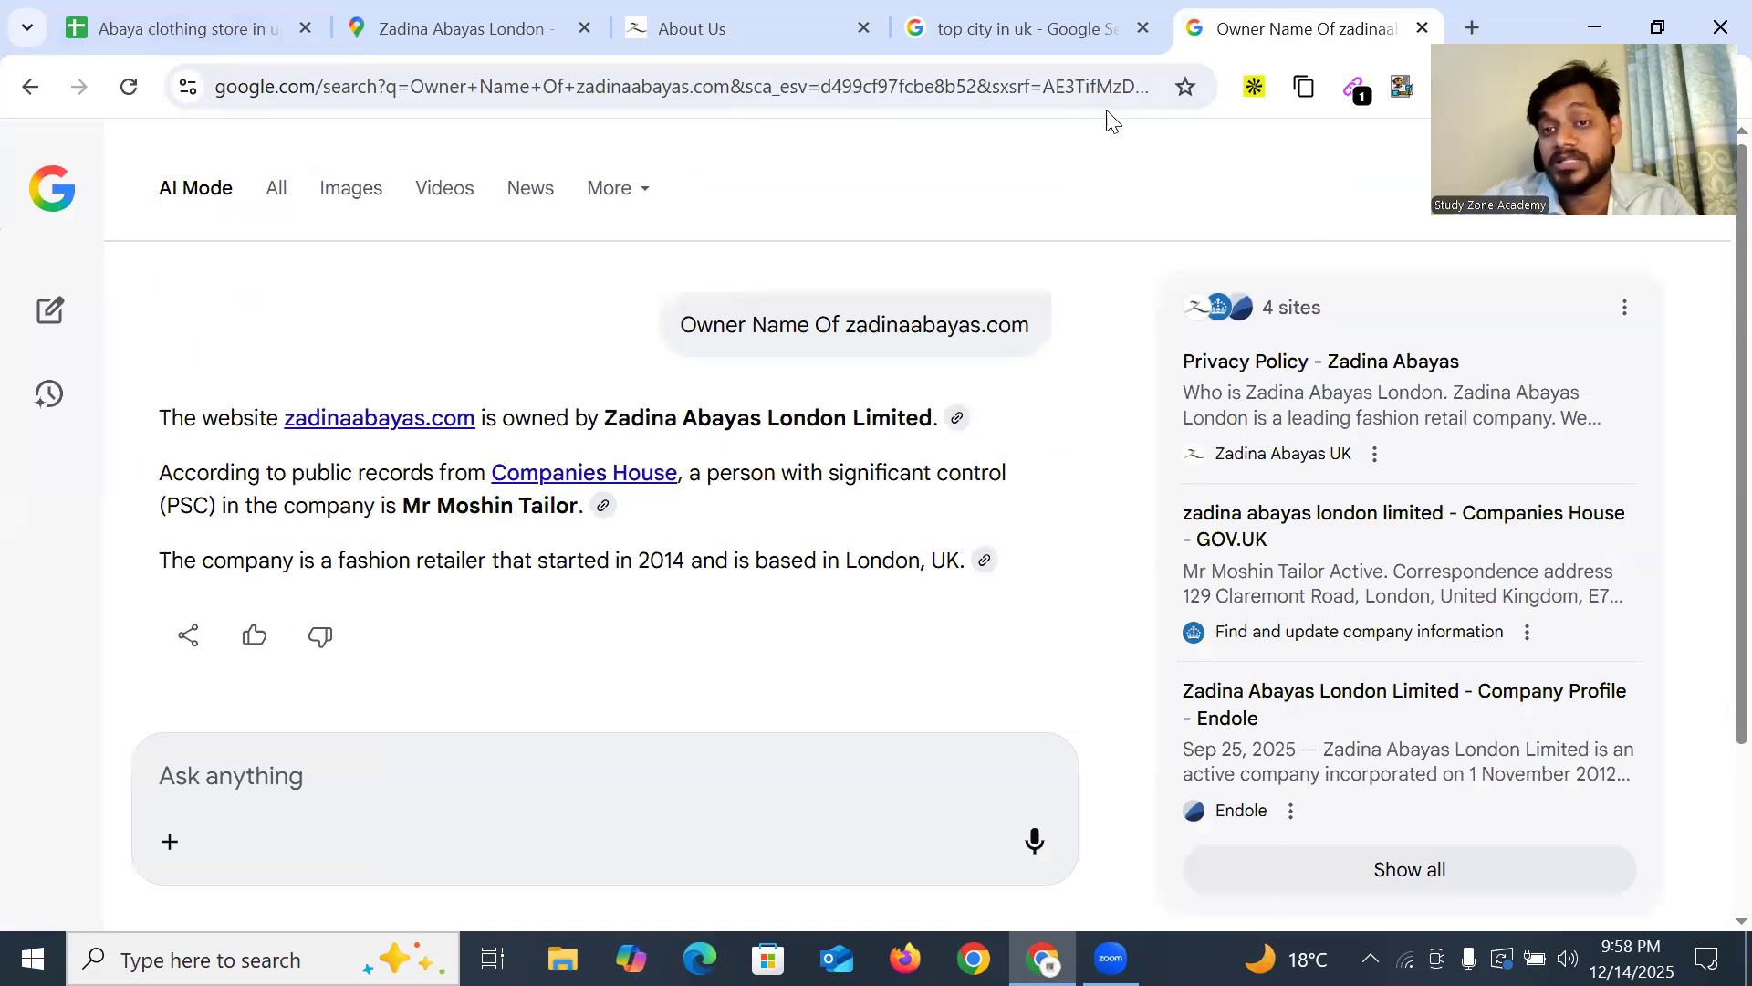
{"action": "left_click", "coordinate": [1422, 29]}
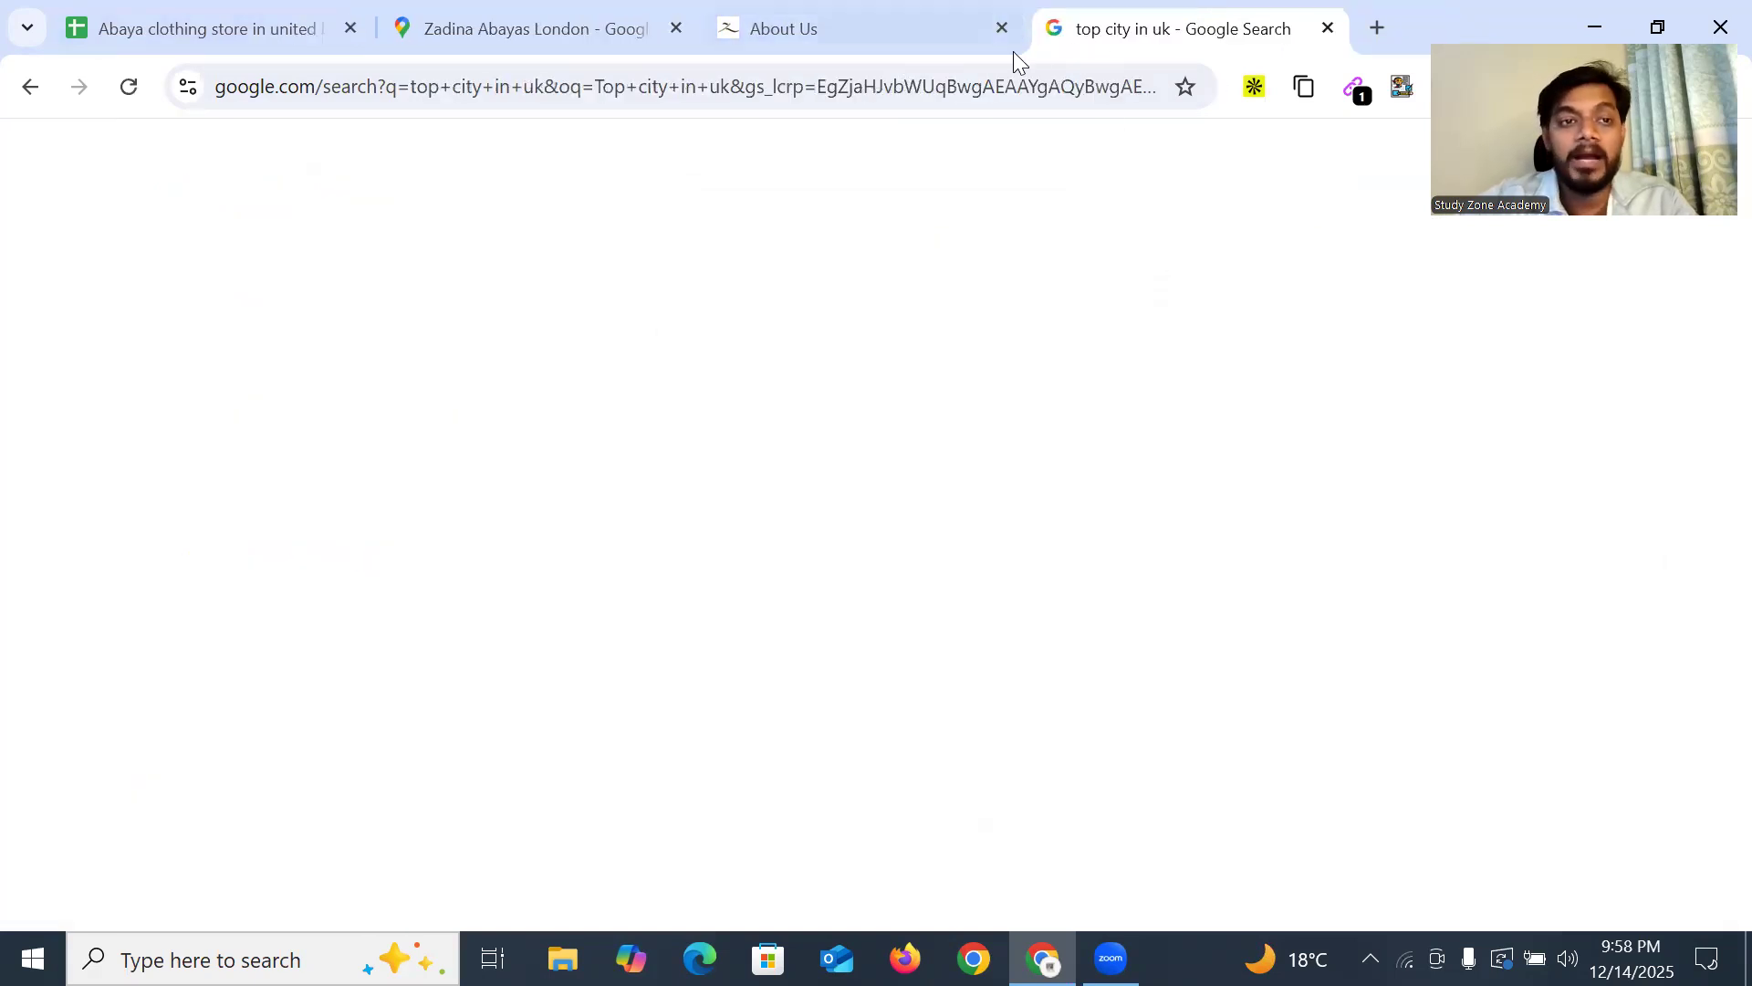
Close the About Us and 'top city in uk' tabs from the Zadina Abayas map listing
{"action": "left_click", "coordinate": [514, 27]}
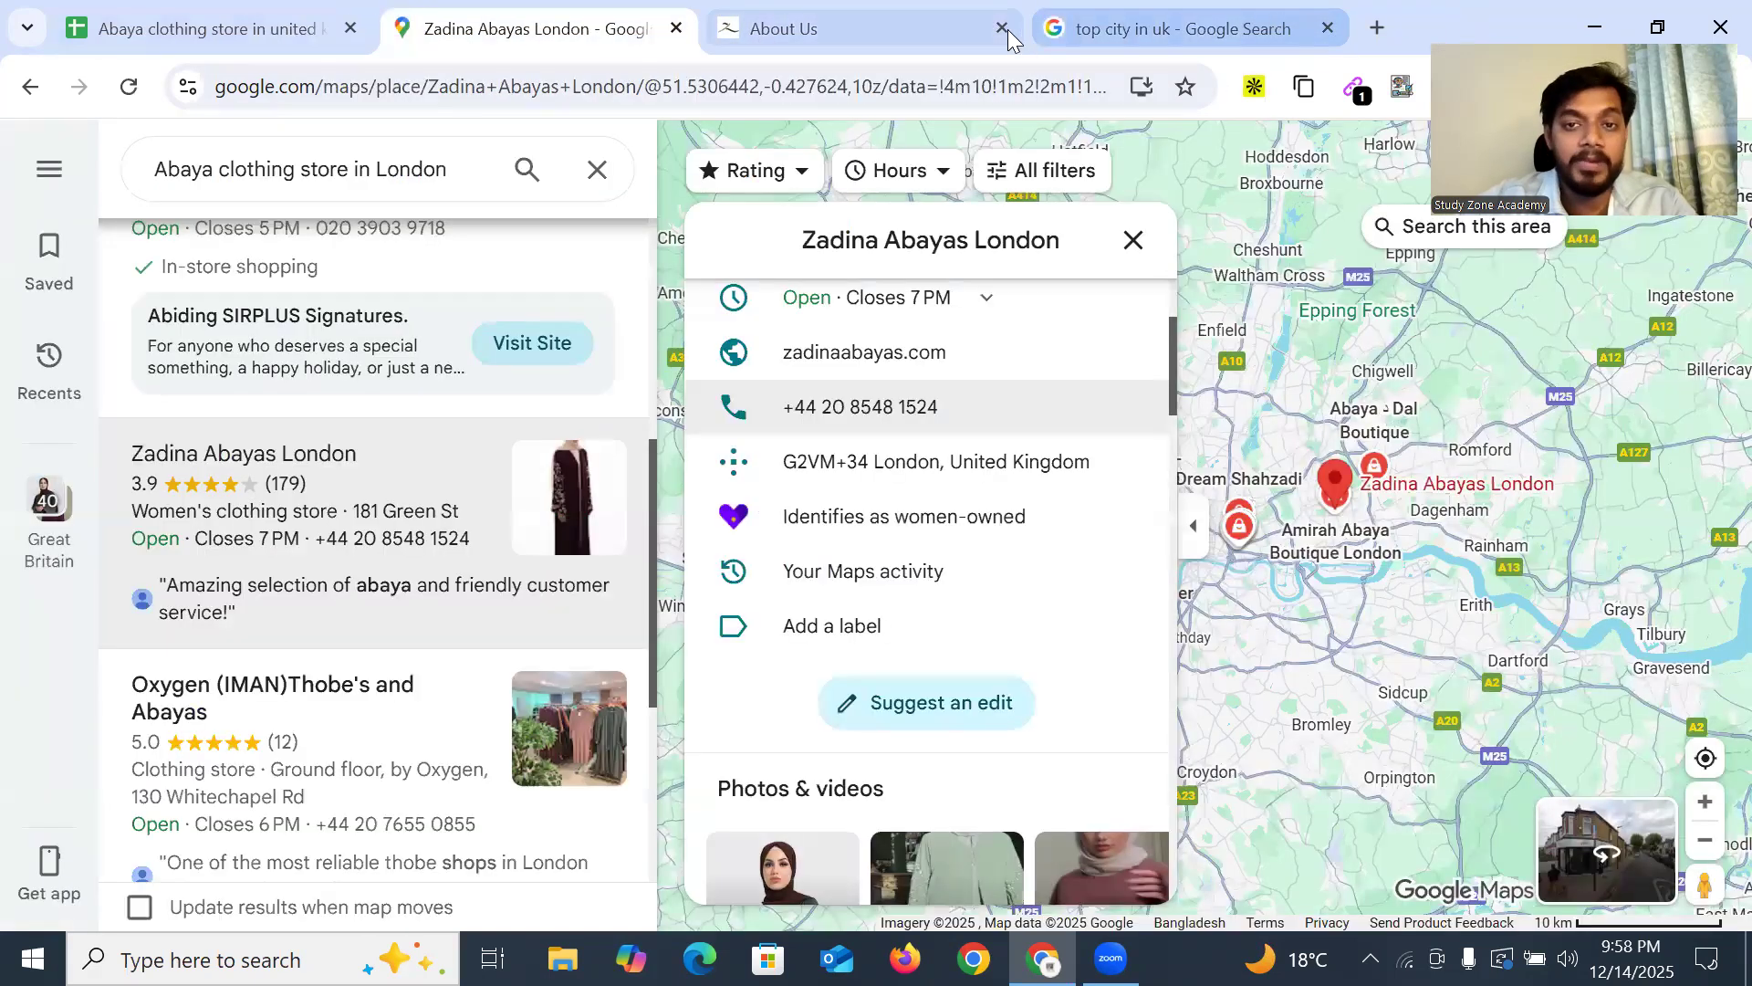
{"action": "left_click", "coordinate": [1005, 25]}
{"action": "left_click", "coordinate": [1004, 28]}
Browse the London abaya store listings on Google Maps and go back to the spreadsheet
{"action": "scroll", "coordinate": [411, 575], "scroll_direction": "down", "scroll_amount": 5}
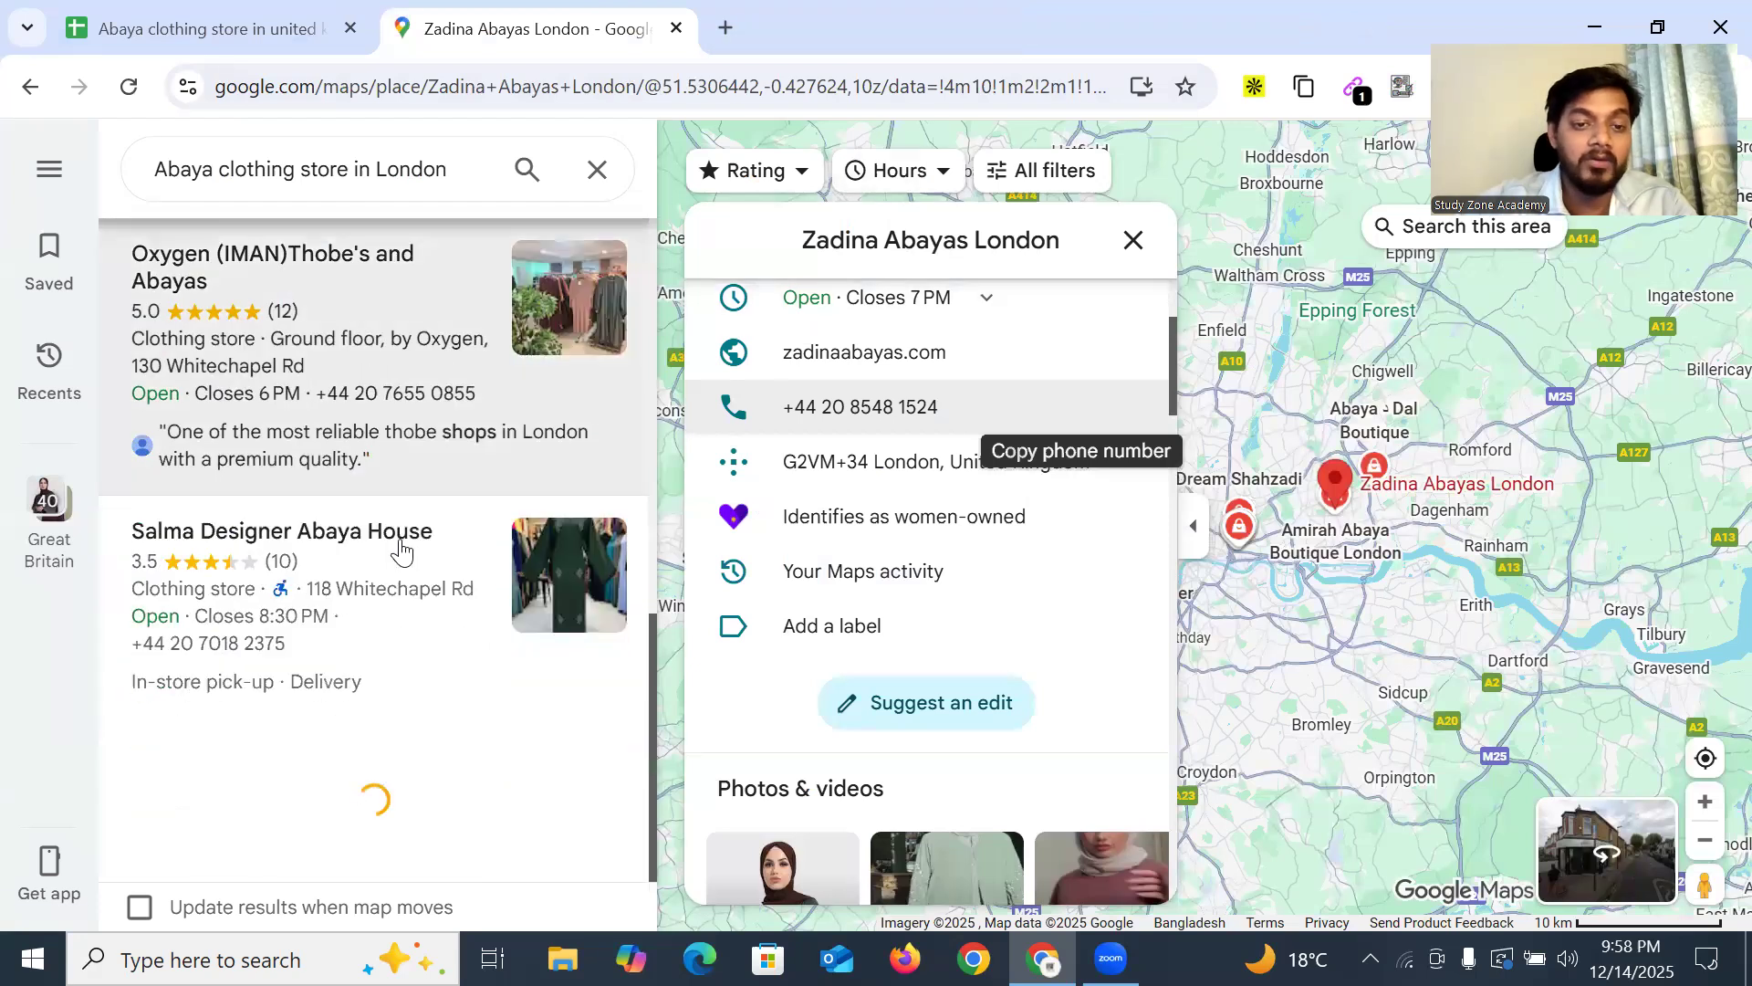
{"action": "scroll", "coordinate": [411, 575], "scroll_direction": "down", "scroll_amount": 10}
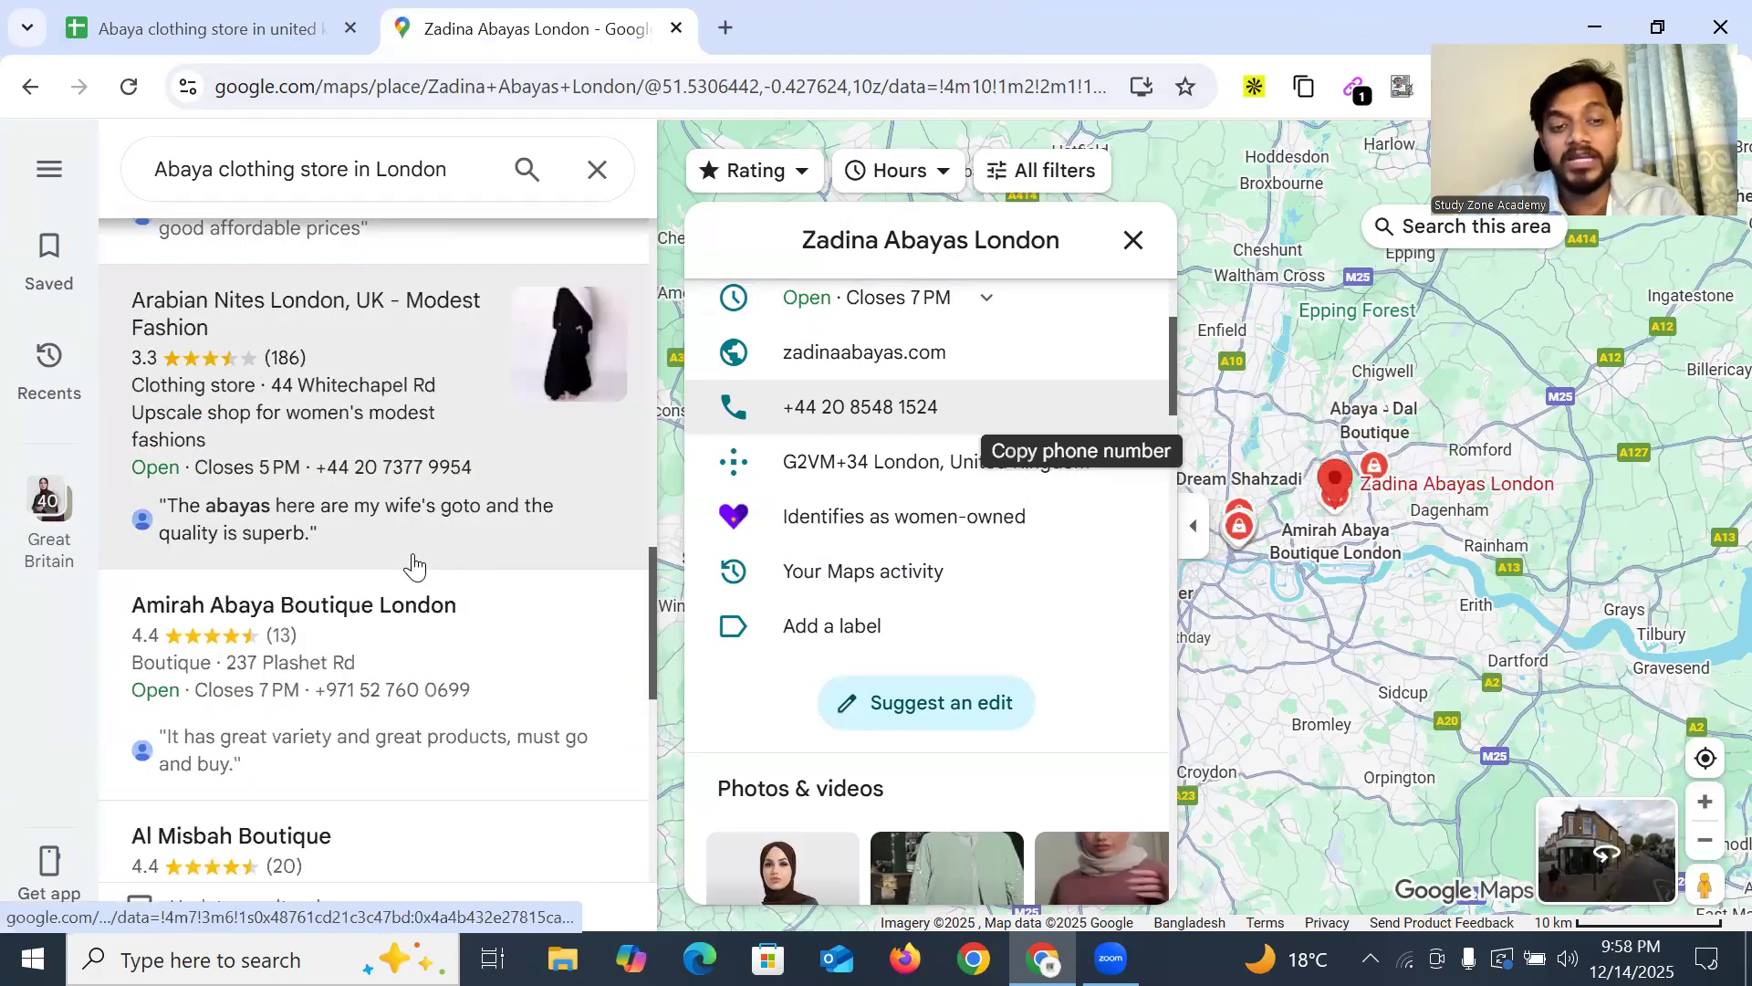
{"action": "scroll", "coordinate": [390, 548], "scroll_direction": "up", "scroll_amount": 6}
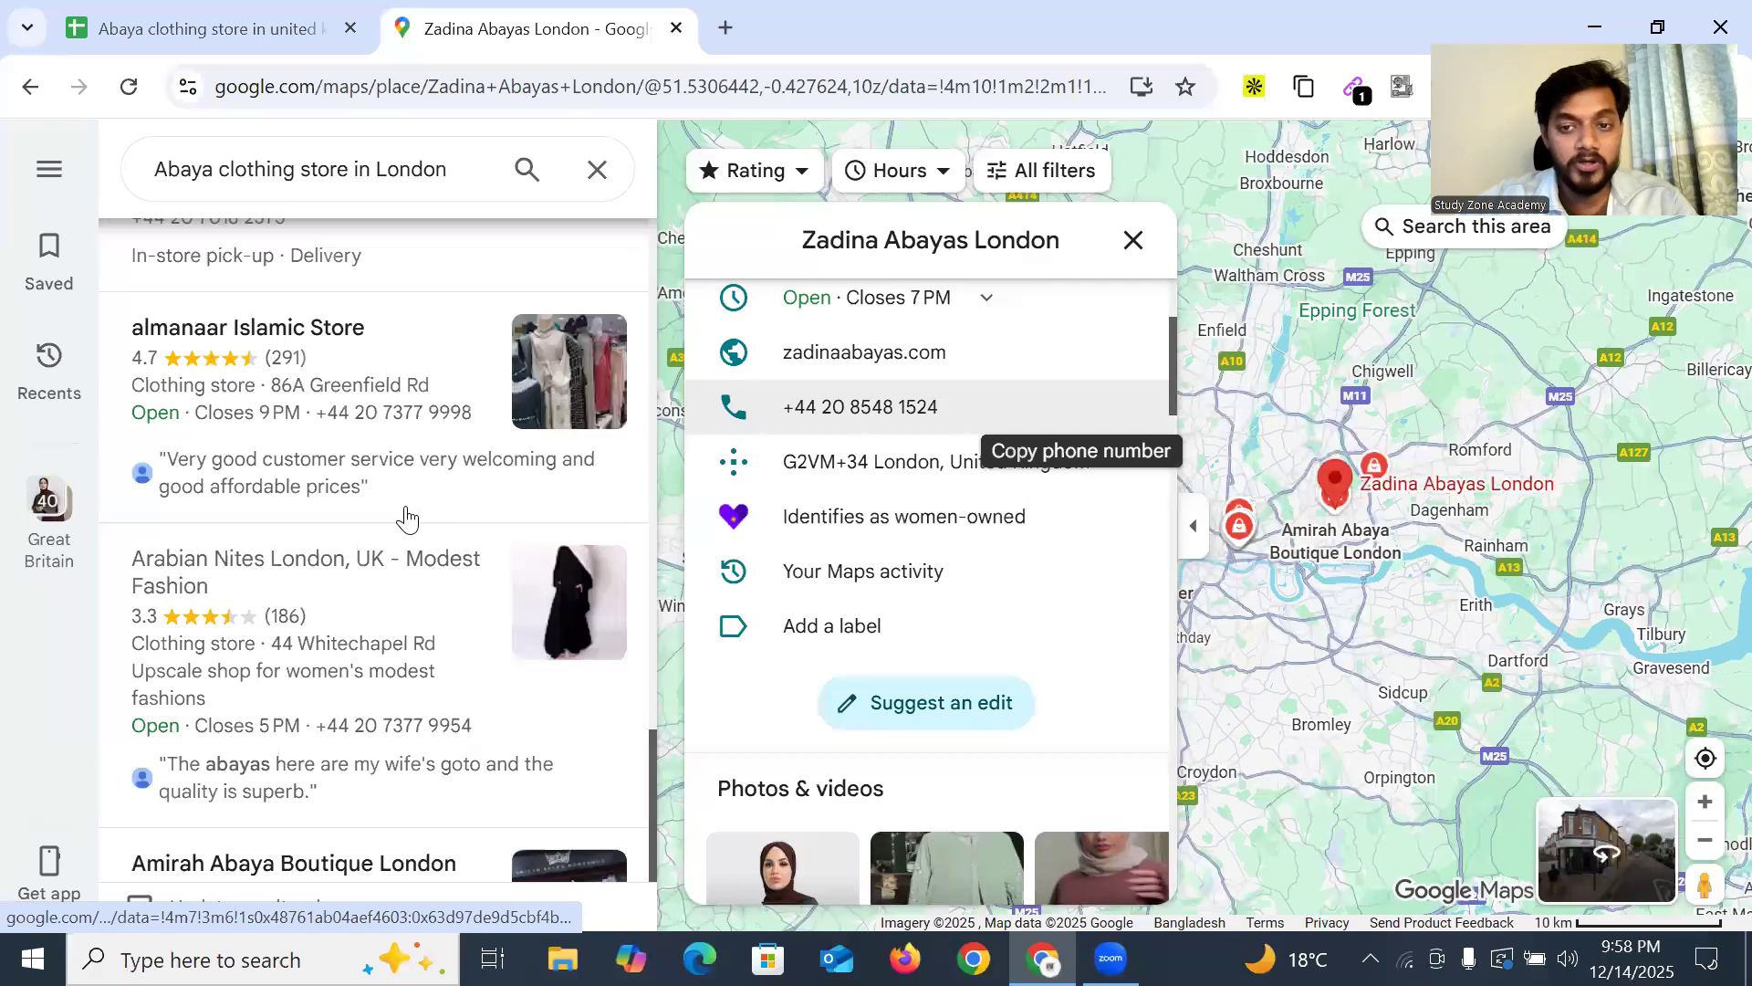
{"action": "scroll", "coordinate": [407, 511], "scroll_direction": "down", "scroll_amount": 6}
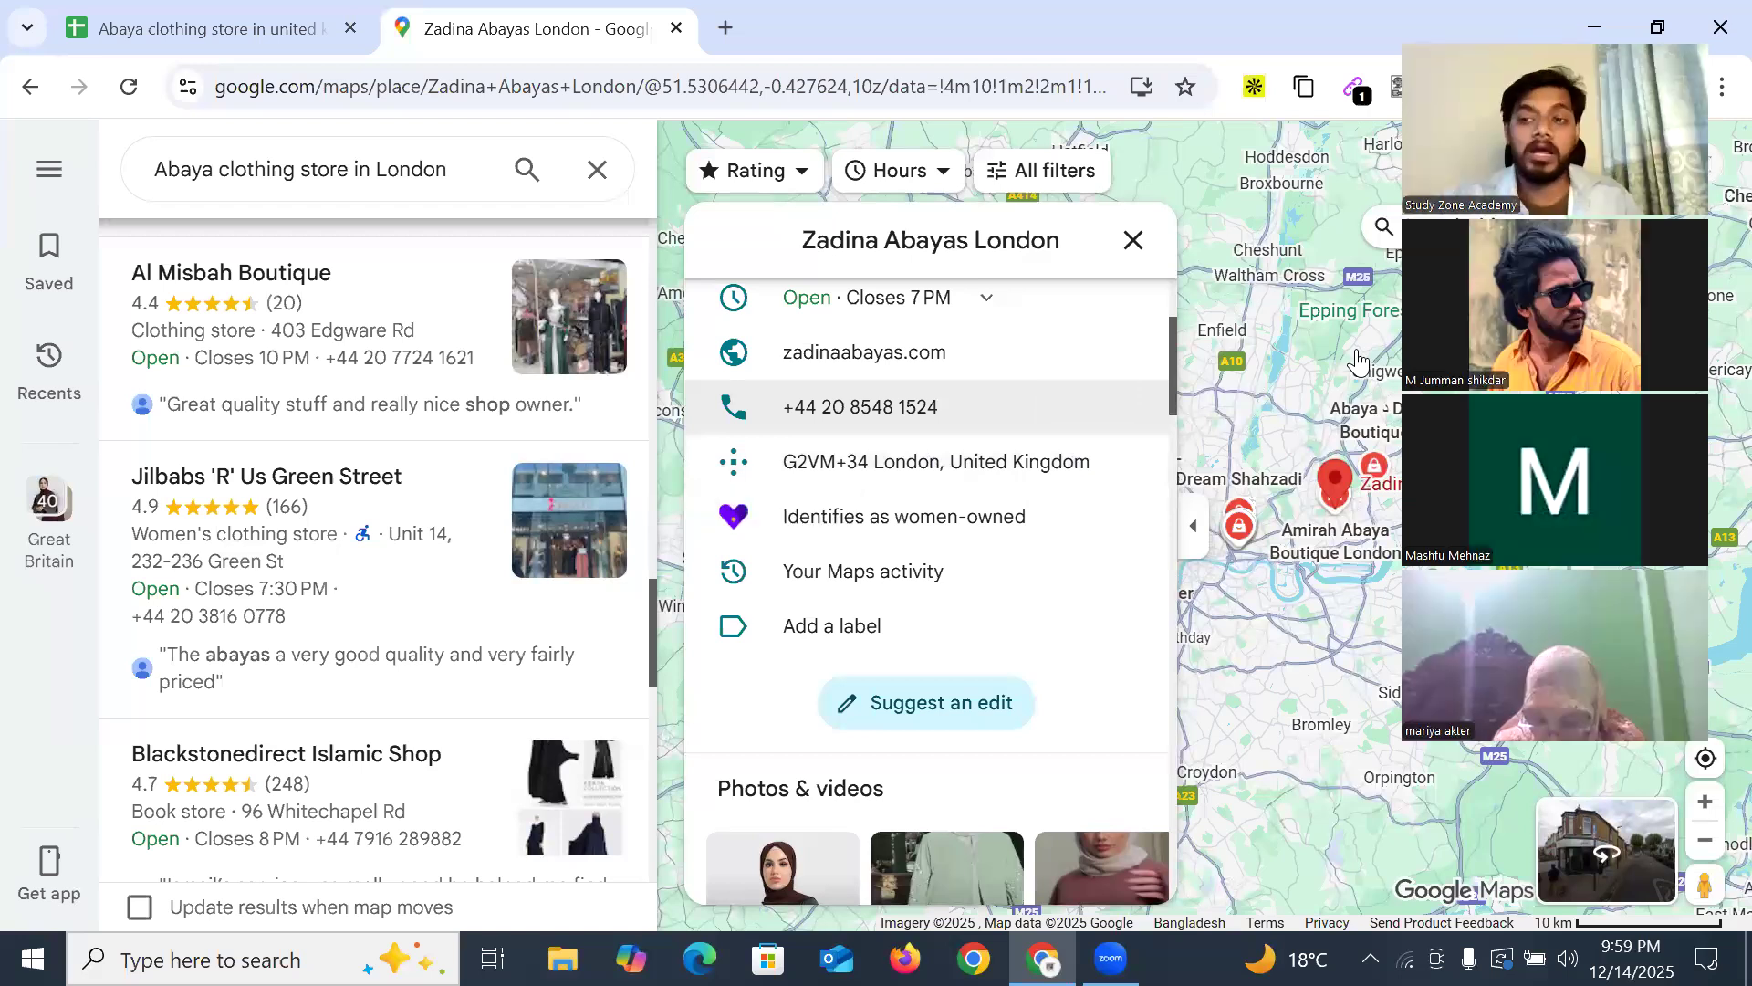
{"action": "scroll", "coordinate": [913, 467], "scroll_direction": "down", "scroll_amount": 3}
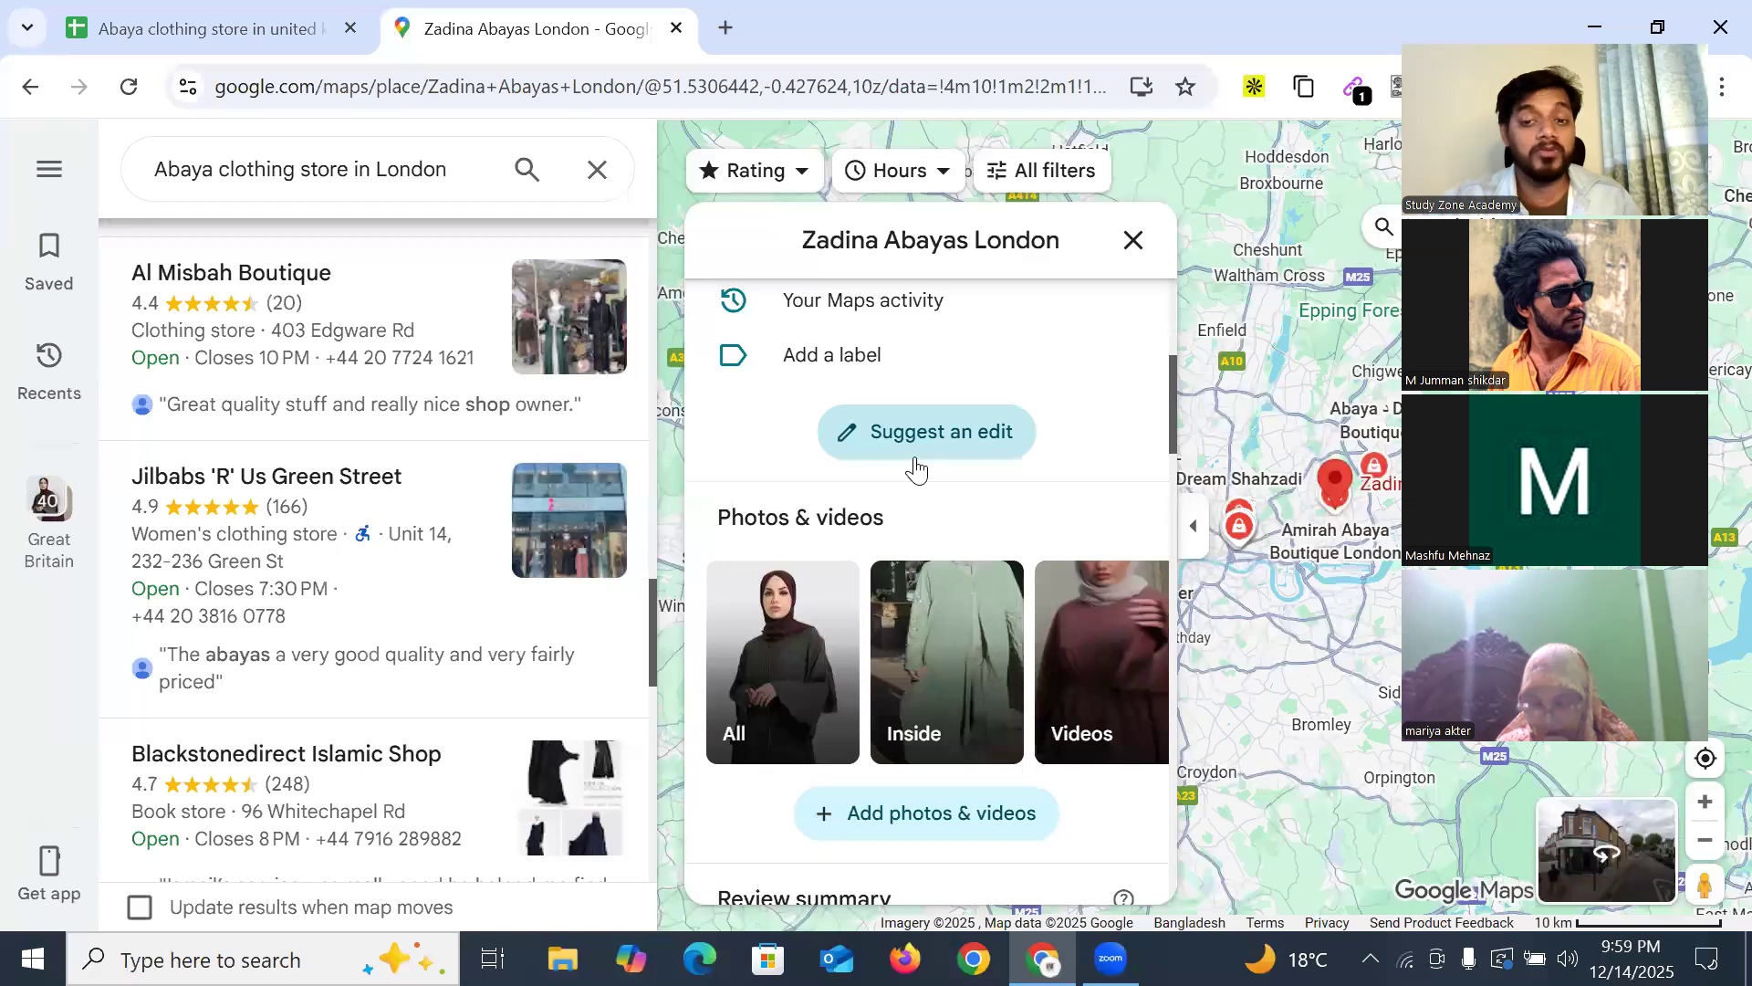
{"action": "scroll", "coordinate": [917, 467], "scroll_direction": "up", "scroll_amount": 5}
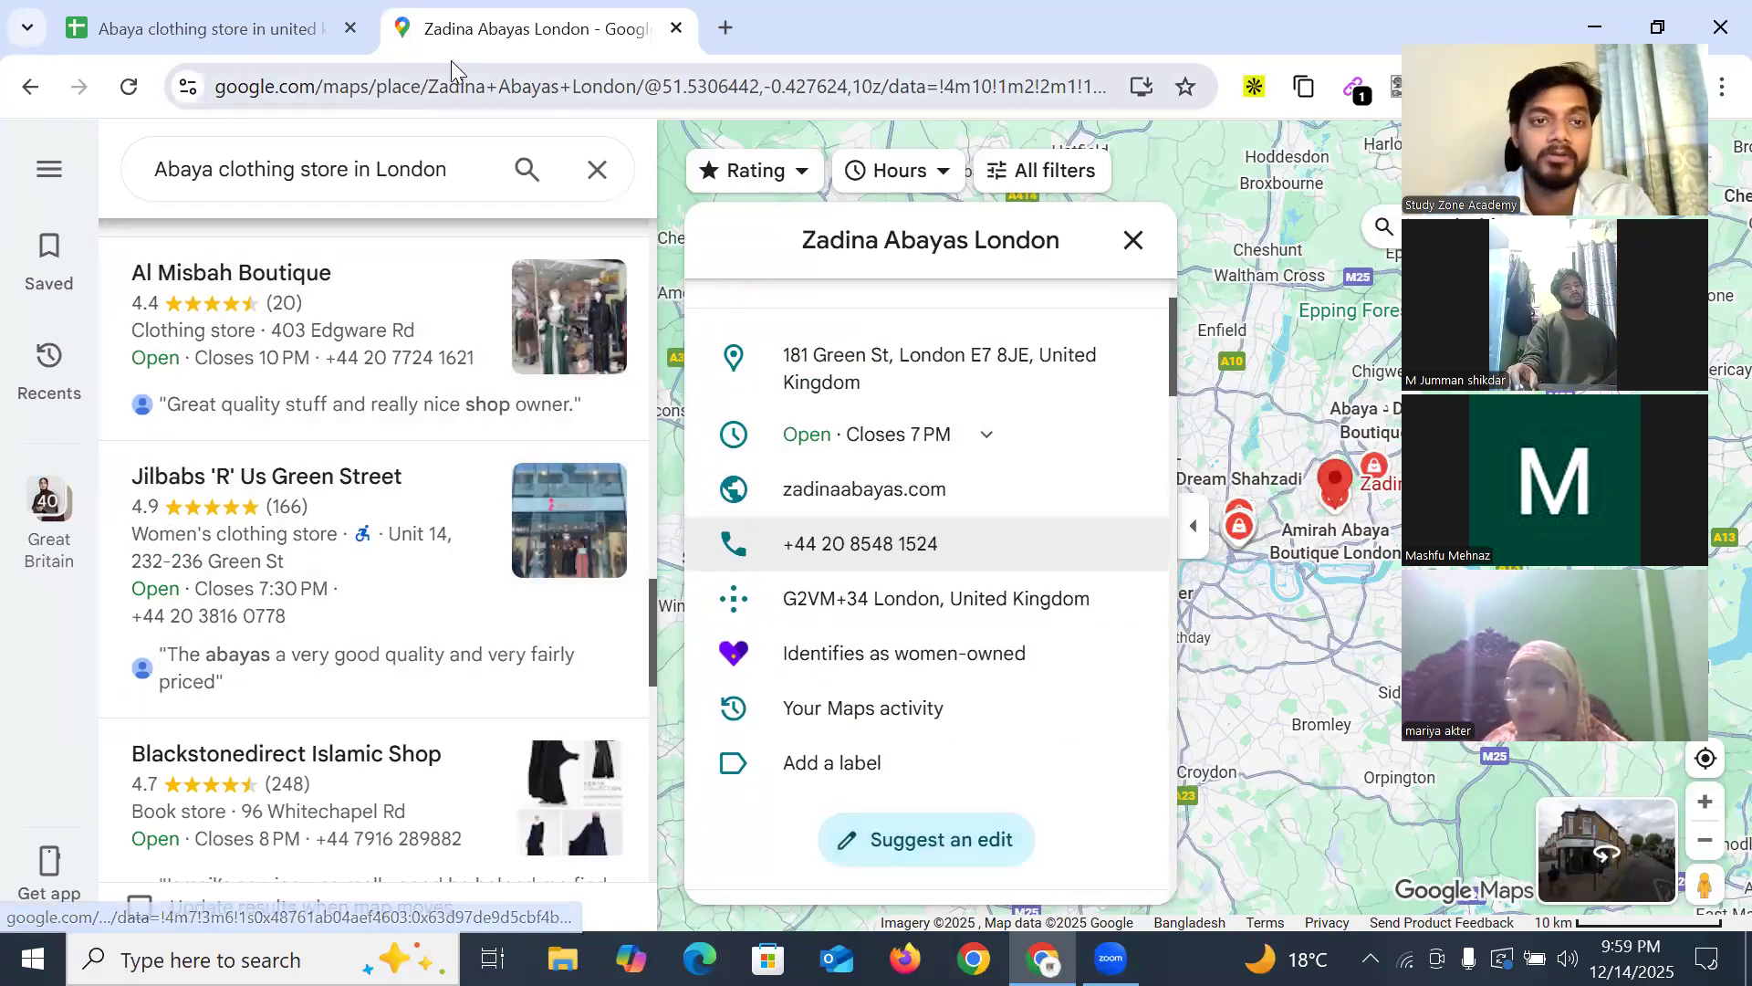
{"action": "left_click", "coordinate": [306, 35]}
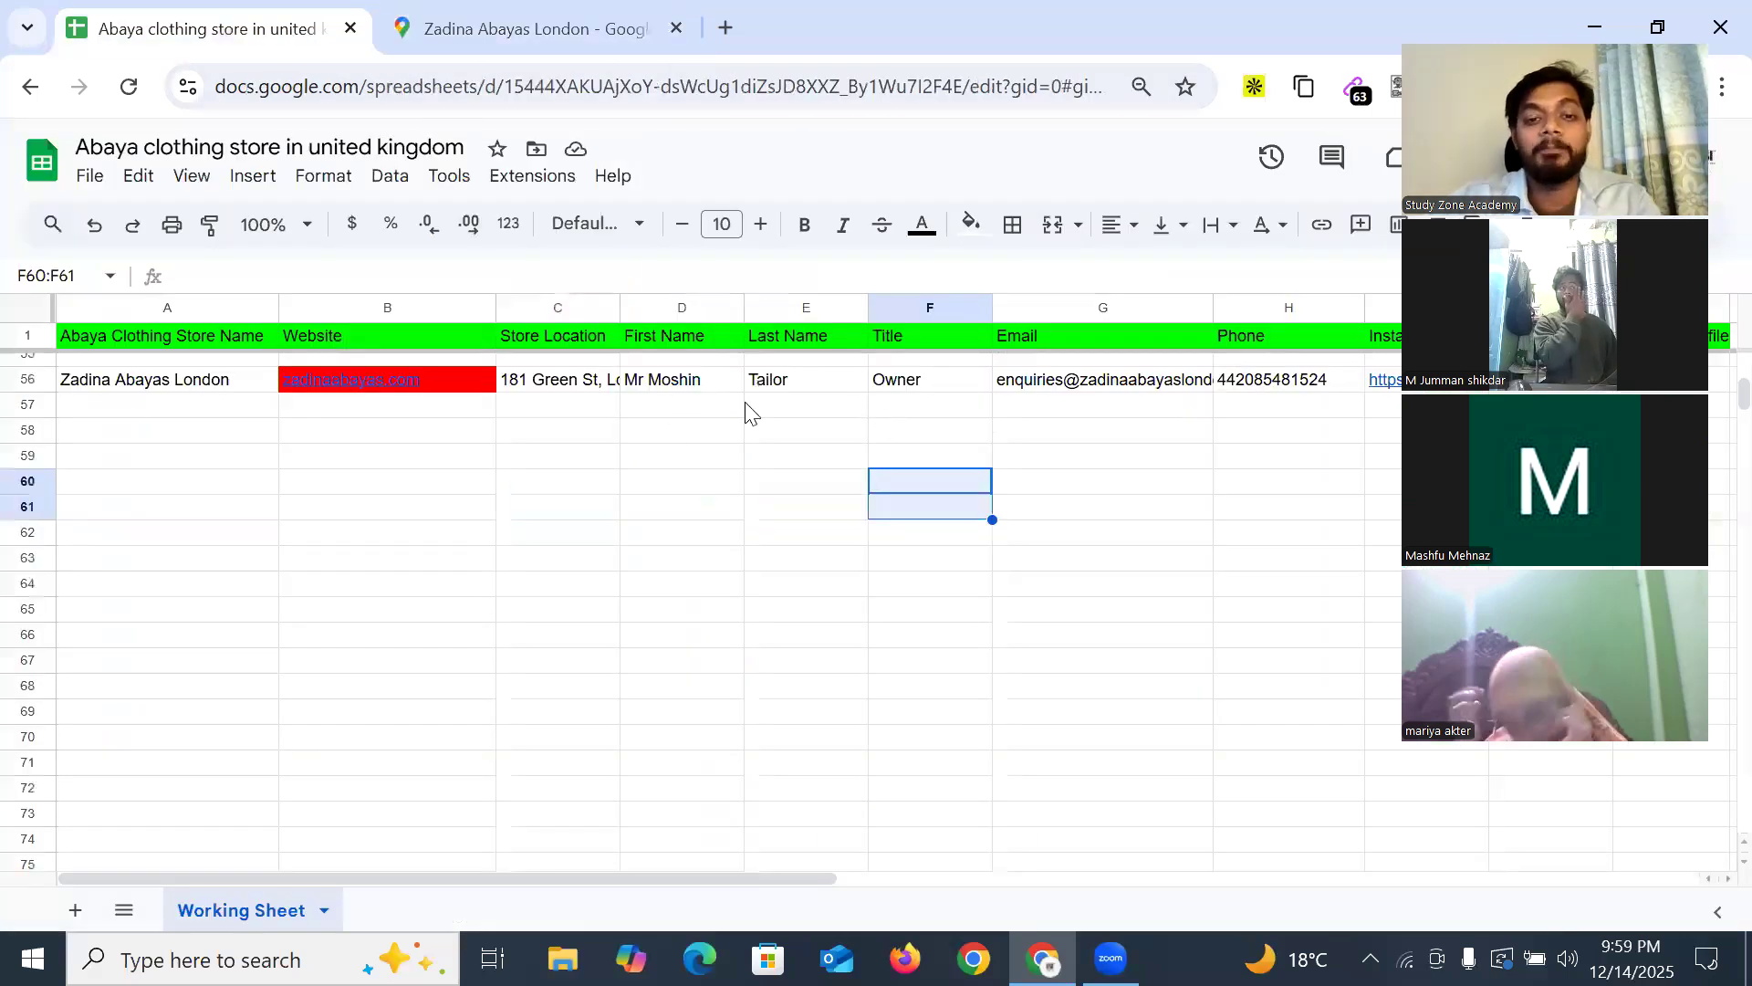
Open a new blank tab and close the spreadsheet and map tabs
{"action": "left_click", "coordinate": [726, 36]}
{"action": "left_click", "coordinate": [353, 32]}
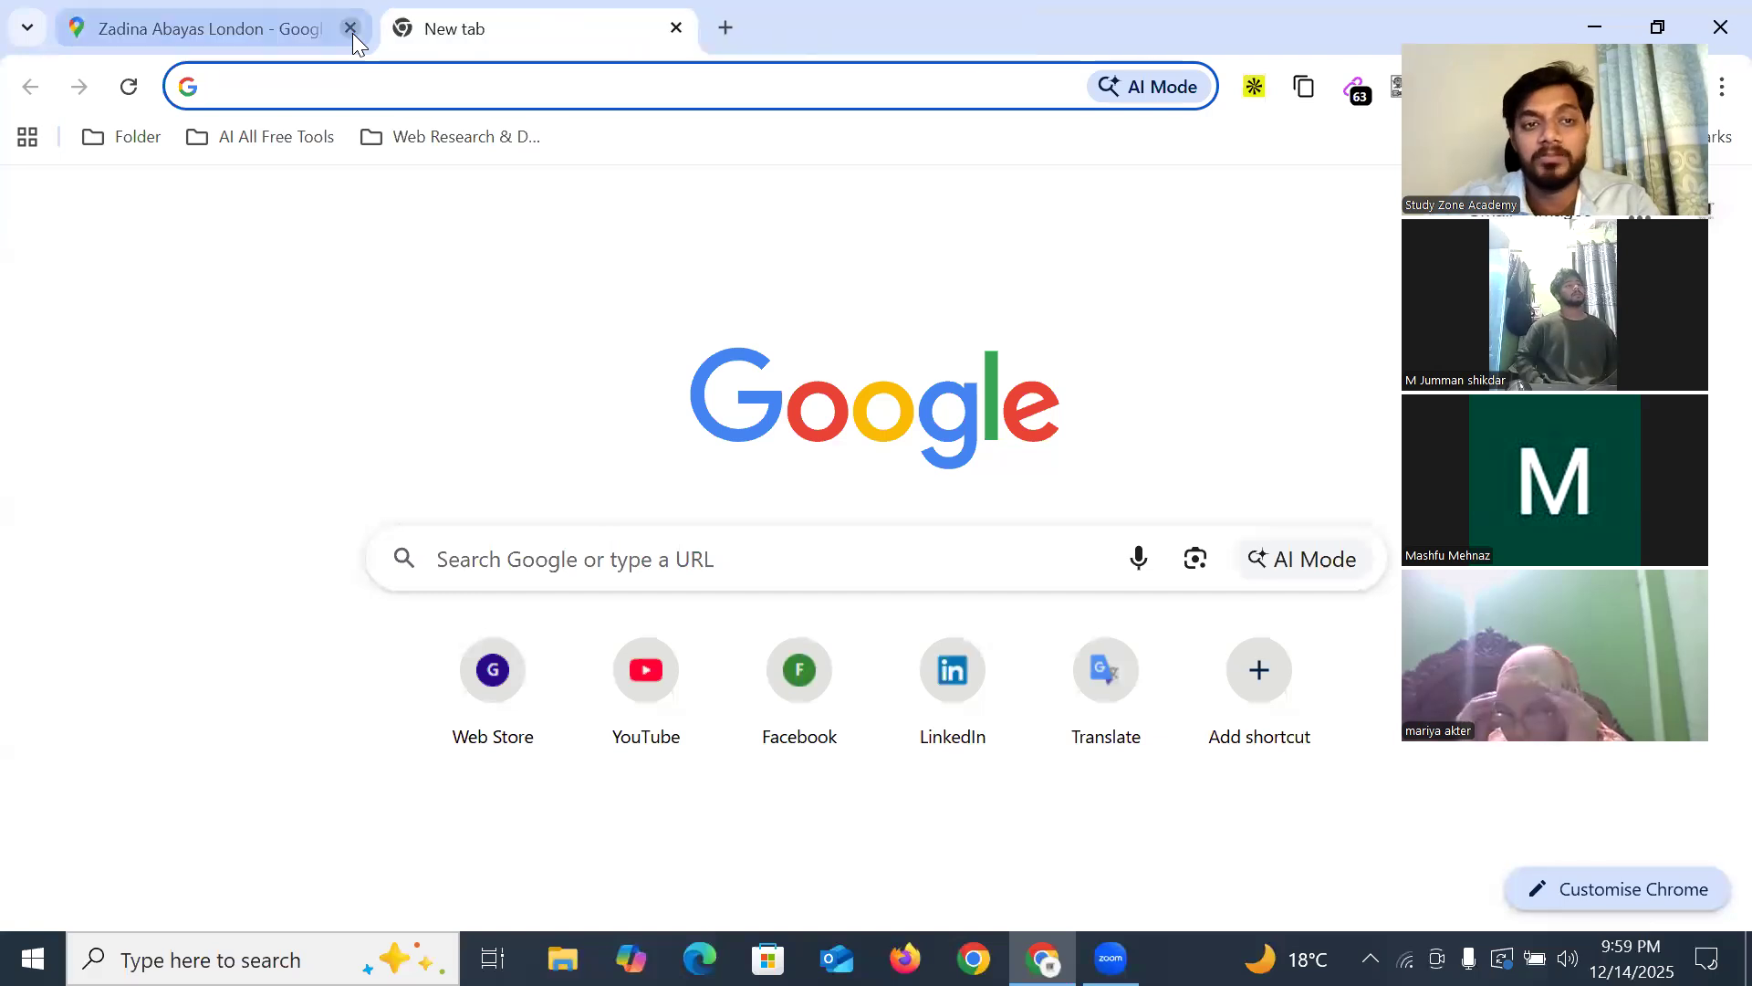
{"action": "left_click", "coordinate": [352, 32]}
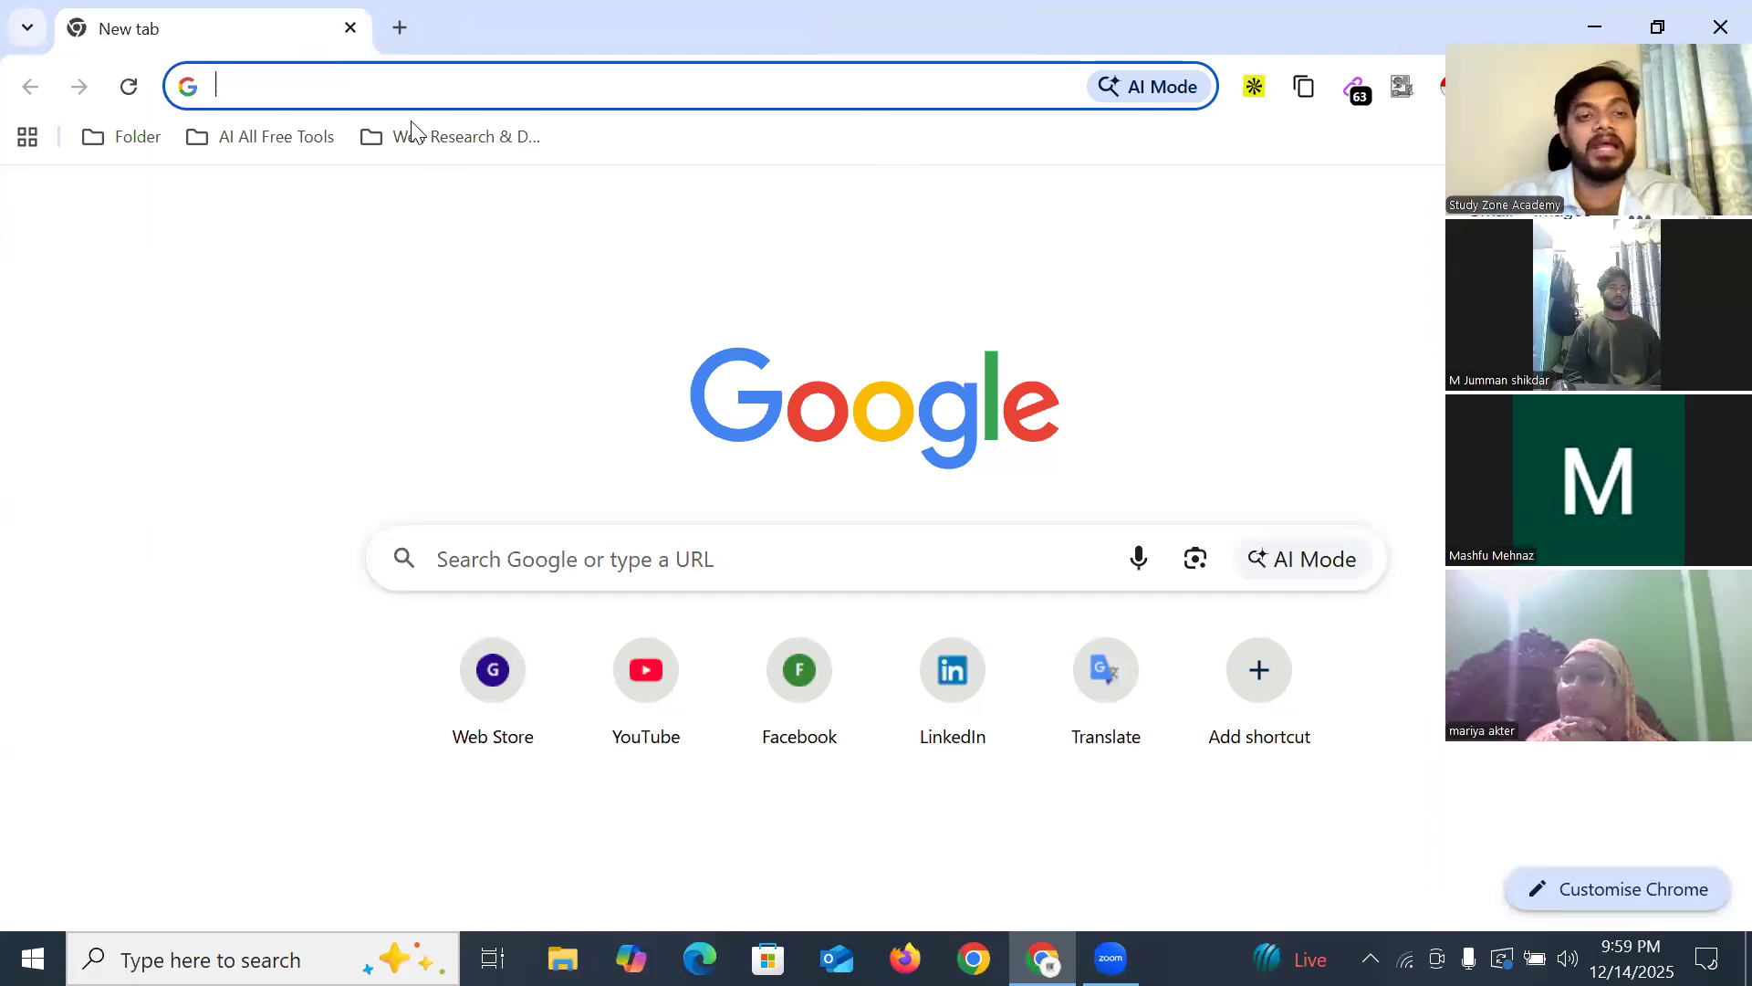
{"action": "left_click", "coordinate": [362, 103]}
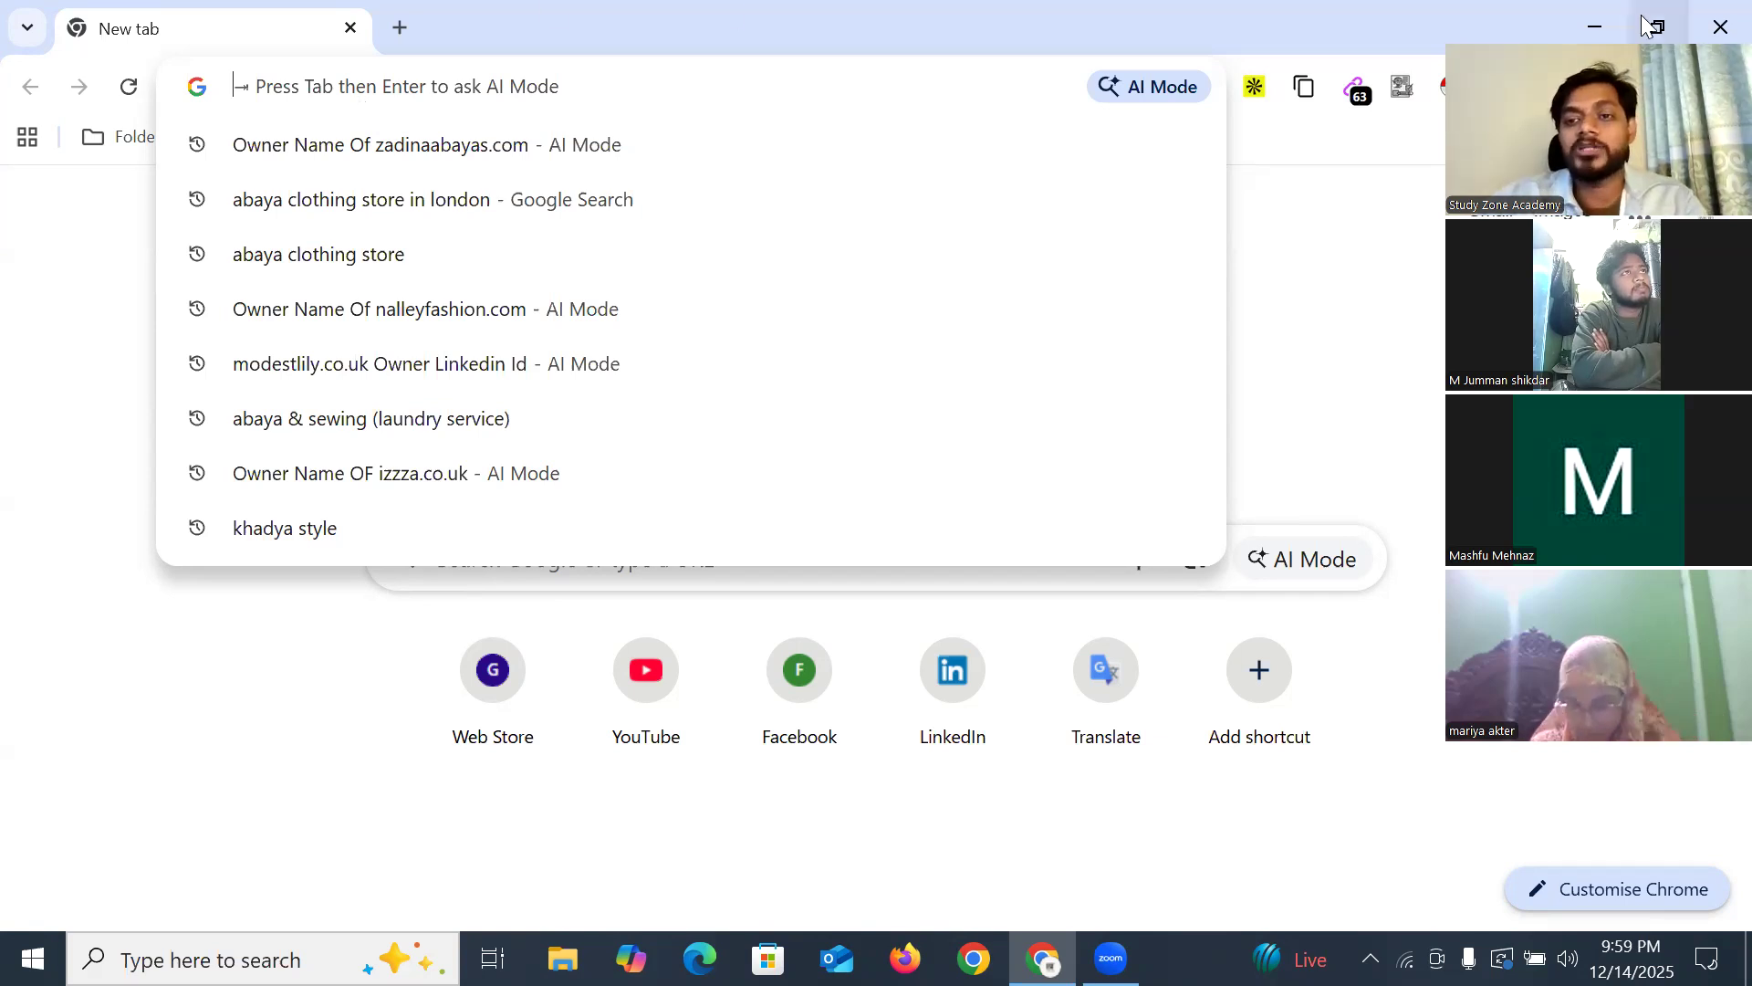
Review the 63 email addresses collected by the Email Extractor extension
{"action": "left_click", "coordinate": [1361, 99]}
{"action": "left_click", "coordinate": [1359, 98]}
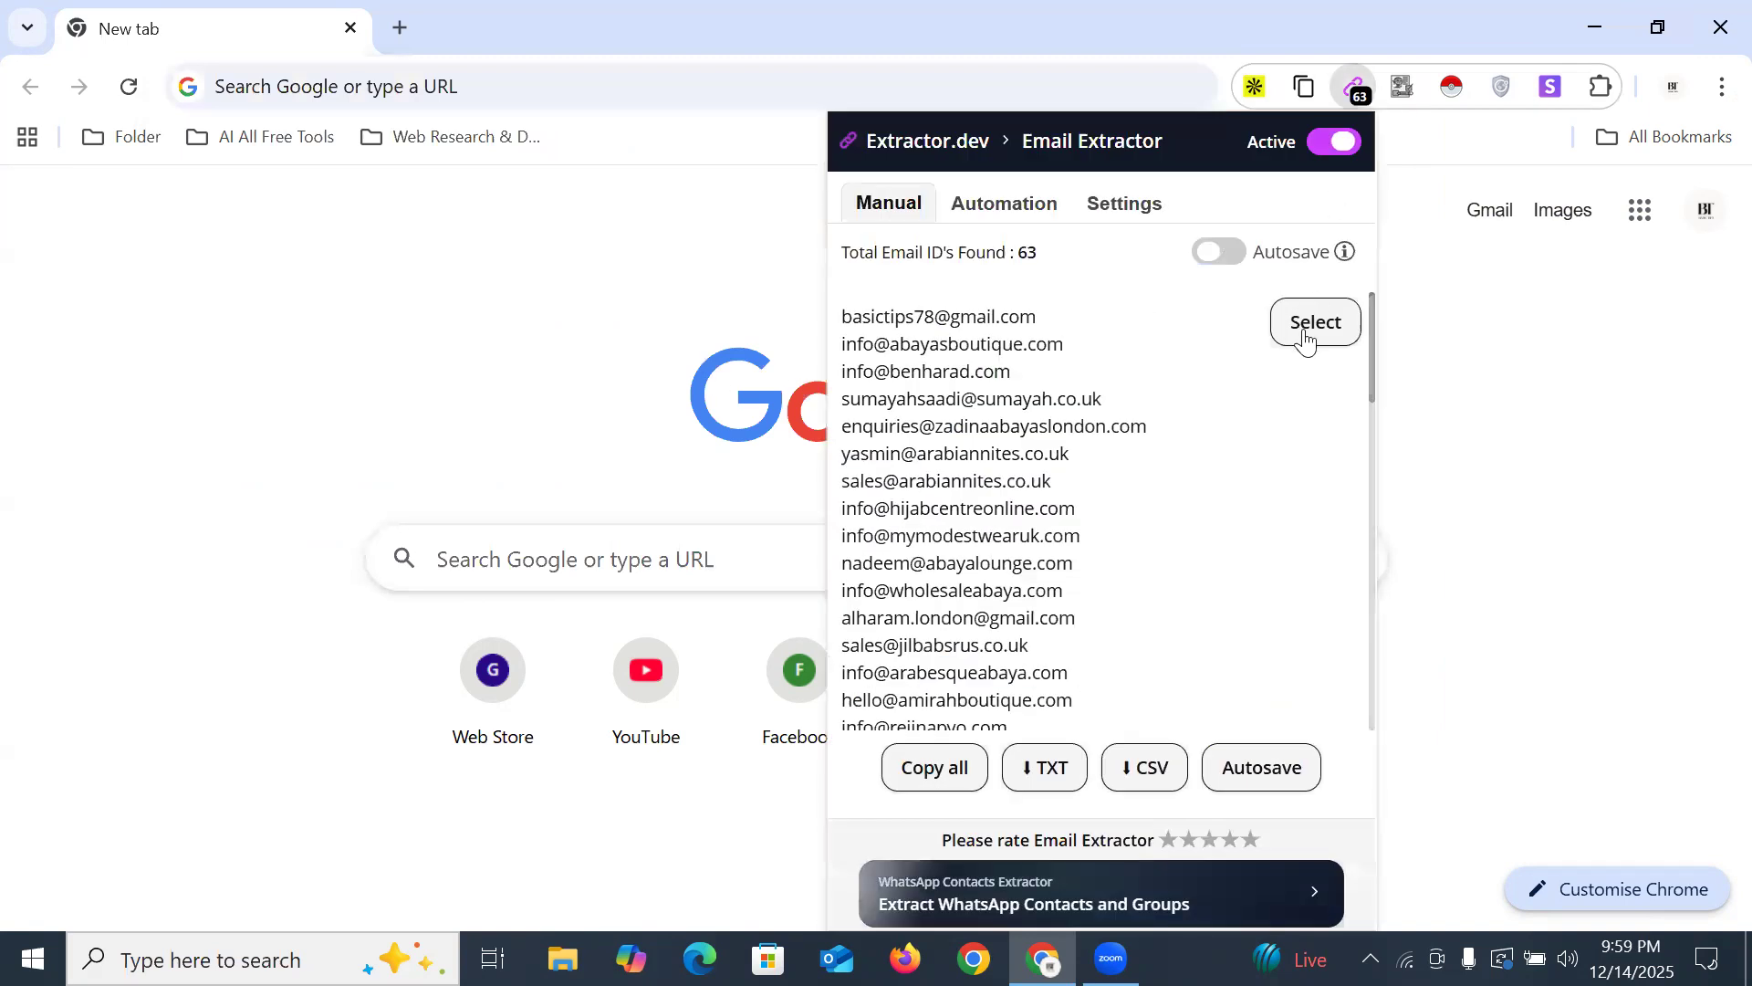
{"action": "left_click", "coordinate": [1567, 379]}
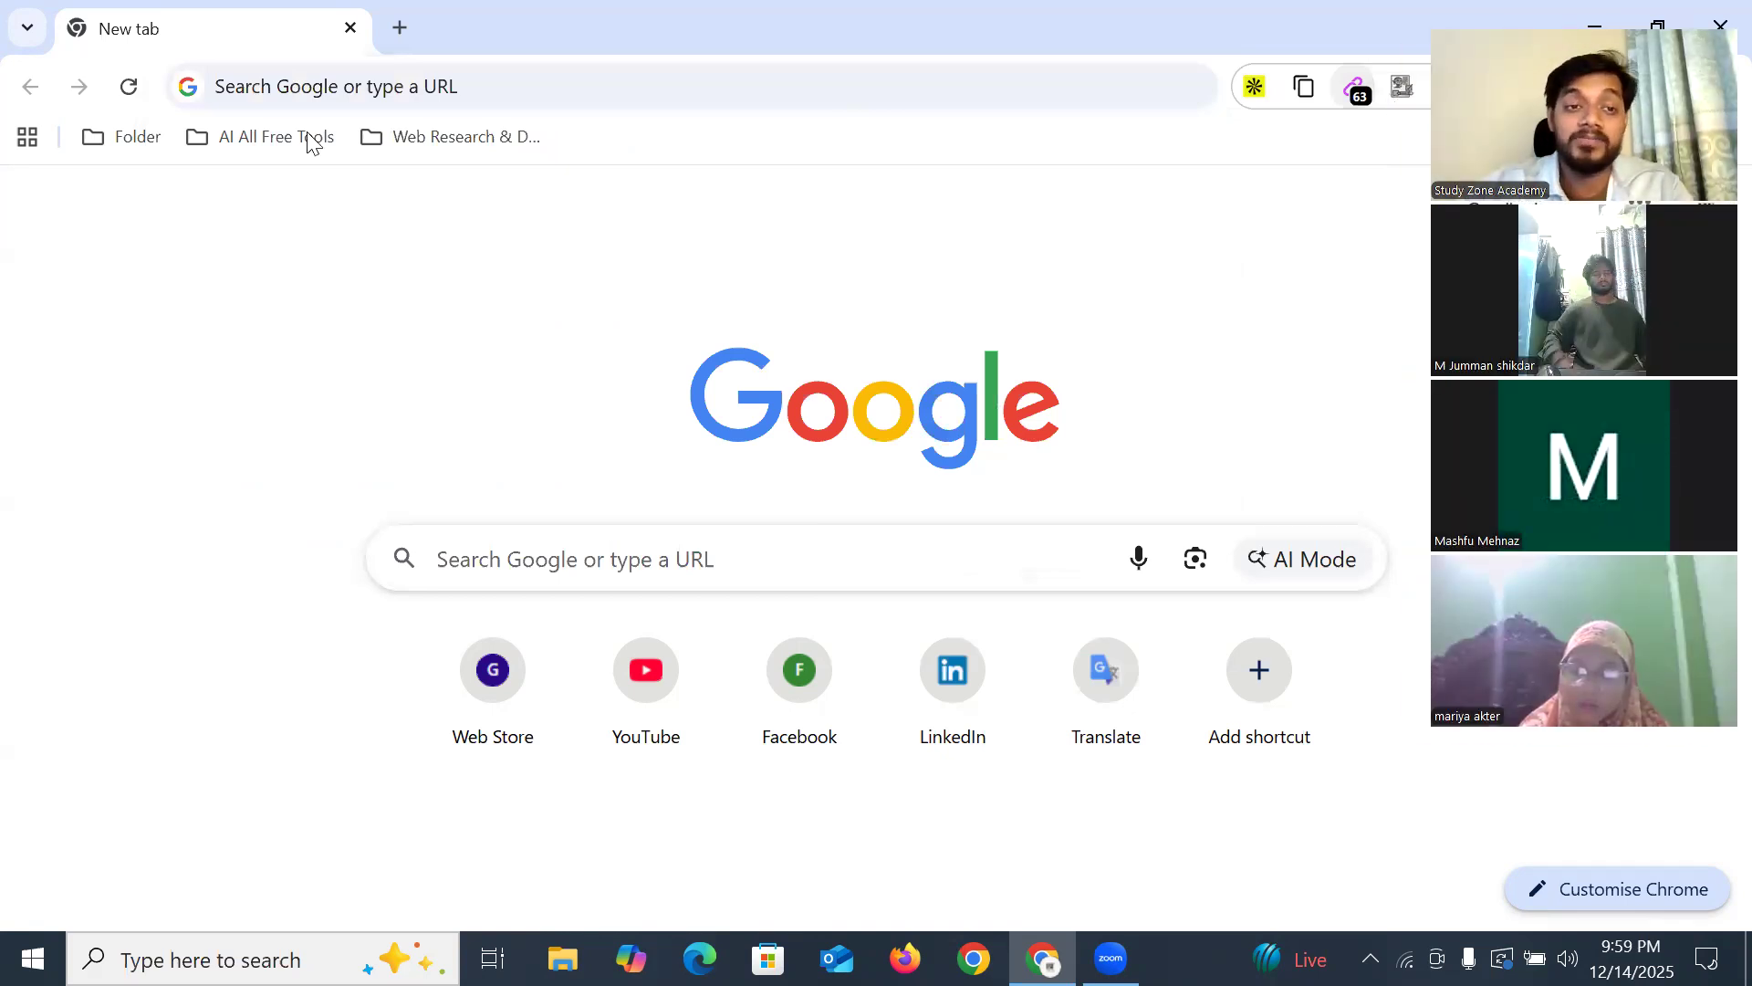
{"action": "left_click", "coordinate": [391, 85]}
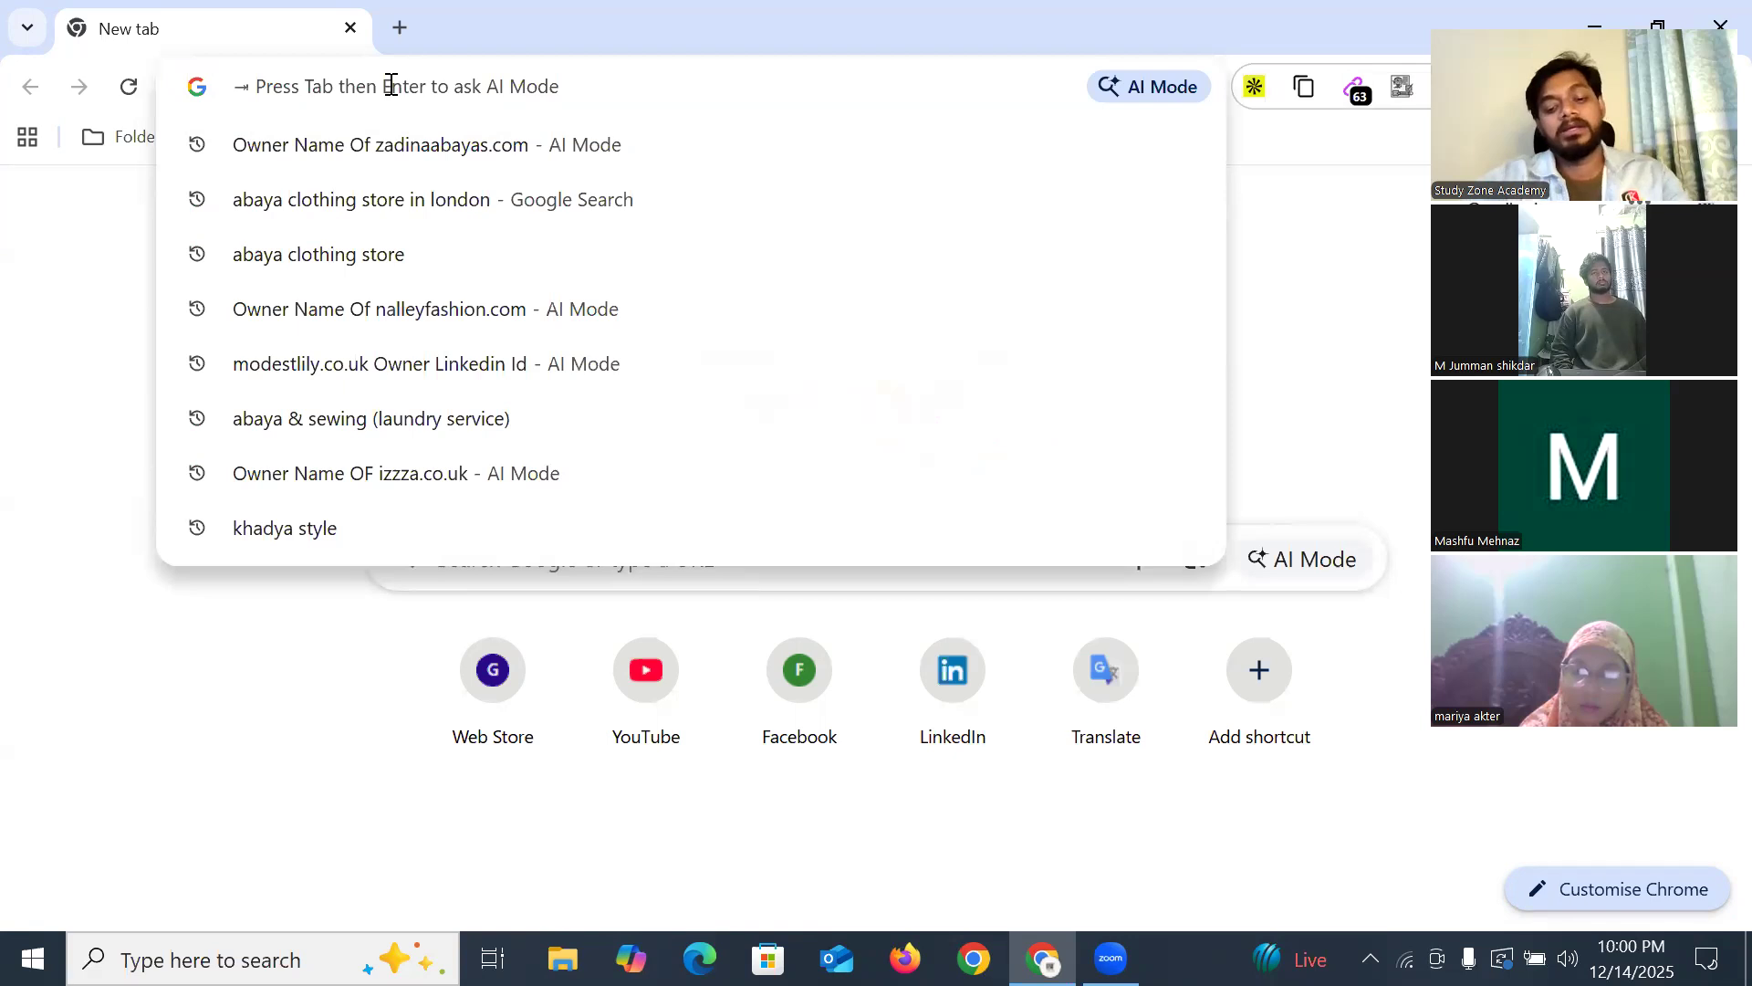
Search 'linkedin xray' and open the RecruitEm X-Ray Search result in a new tab
{"action": "type", "text": "linkedin xra"}
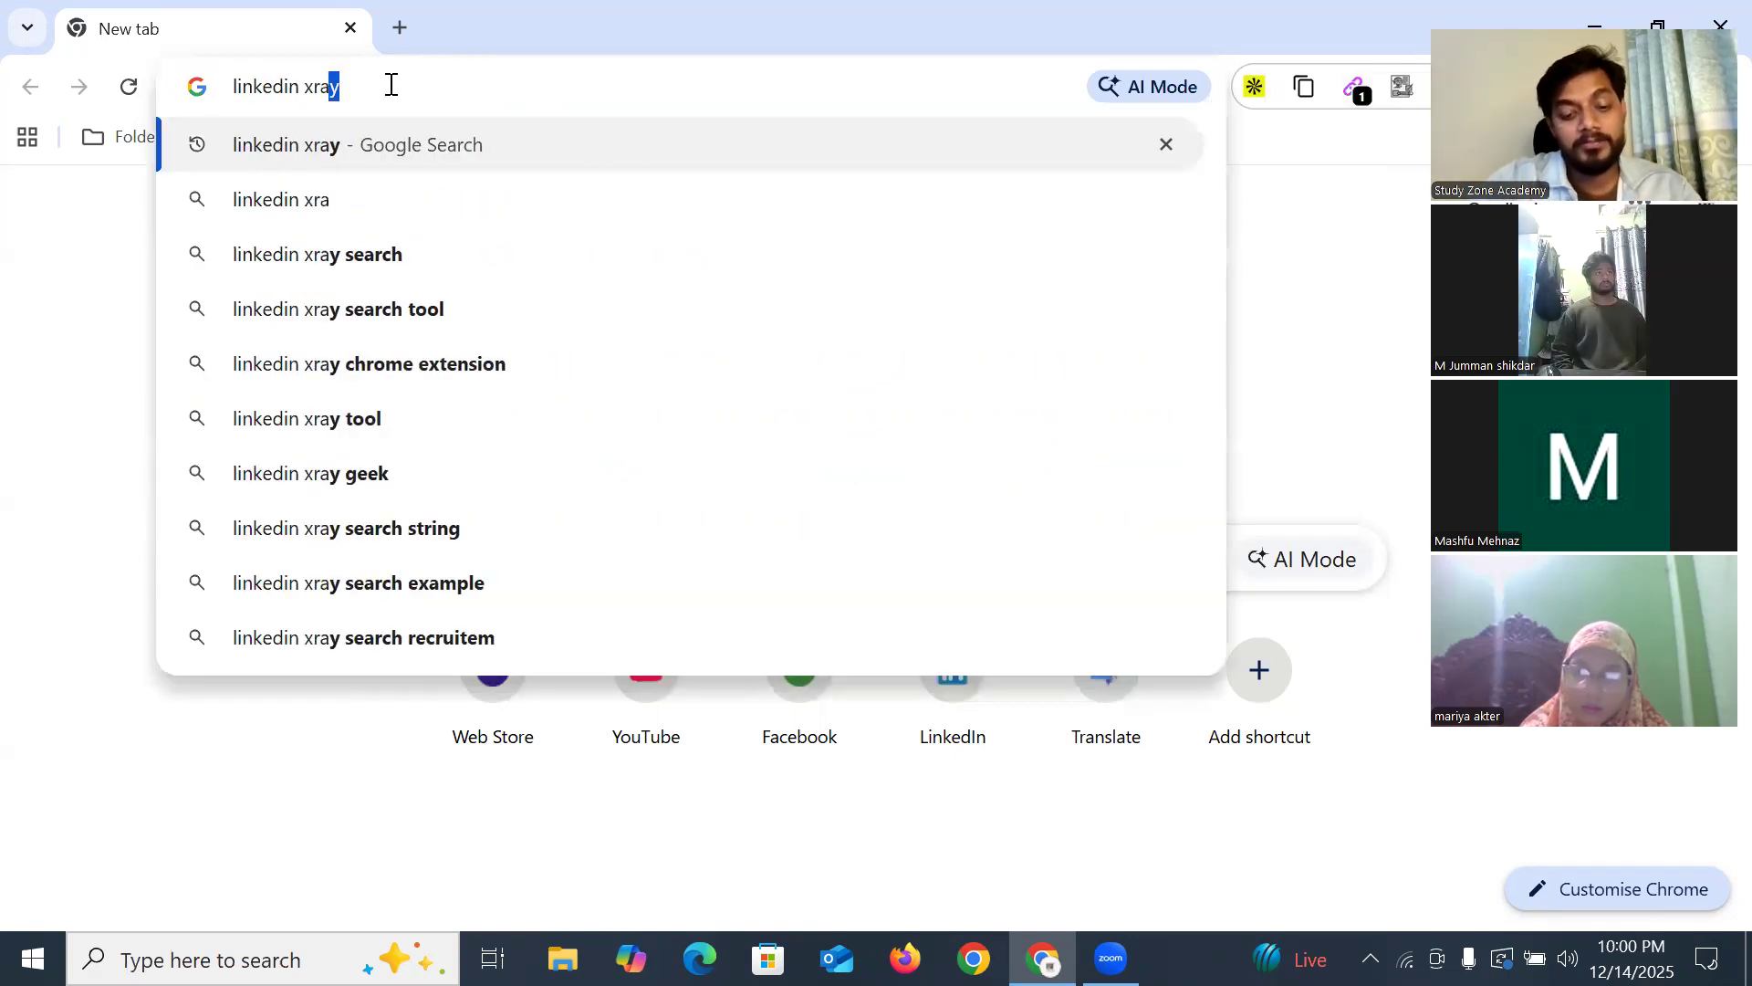
{"action": "type", "text": "y"}
{"action": "key", "text": "Return"}
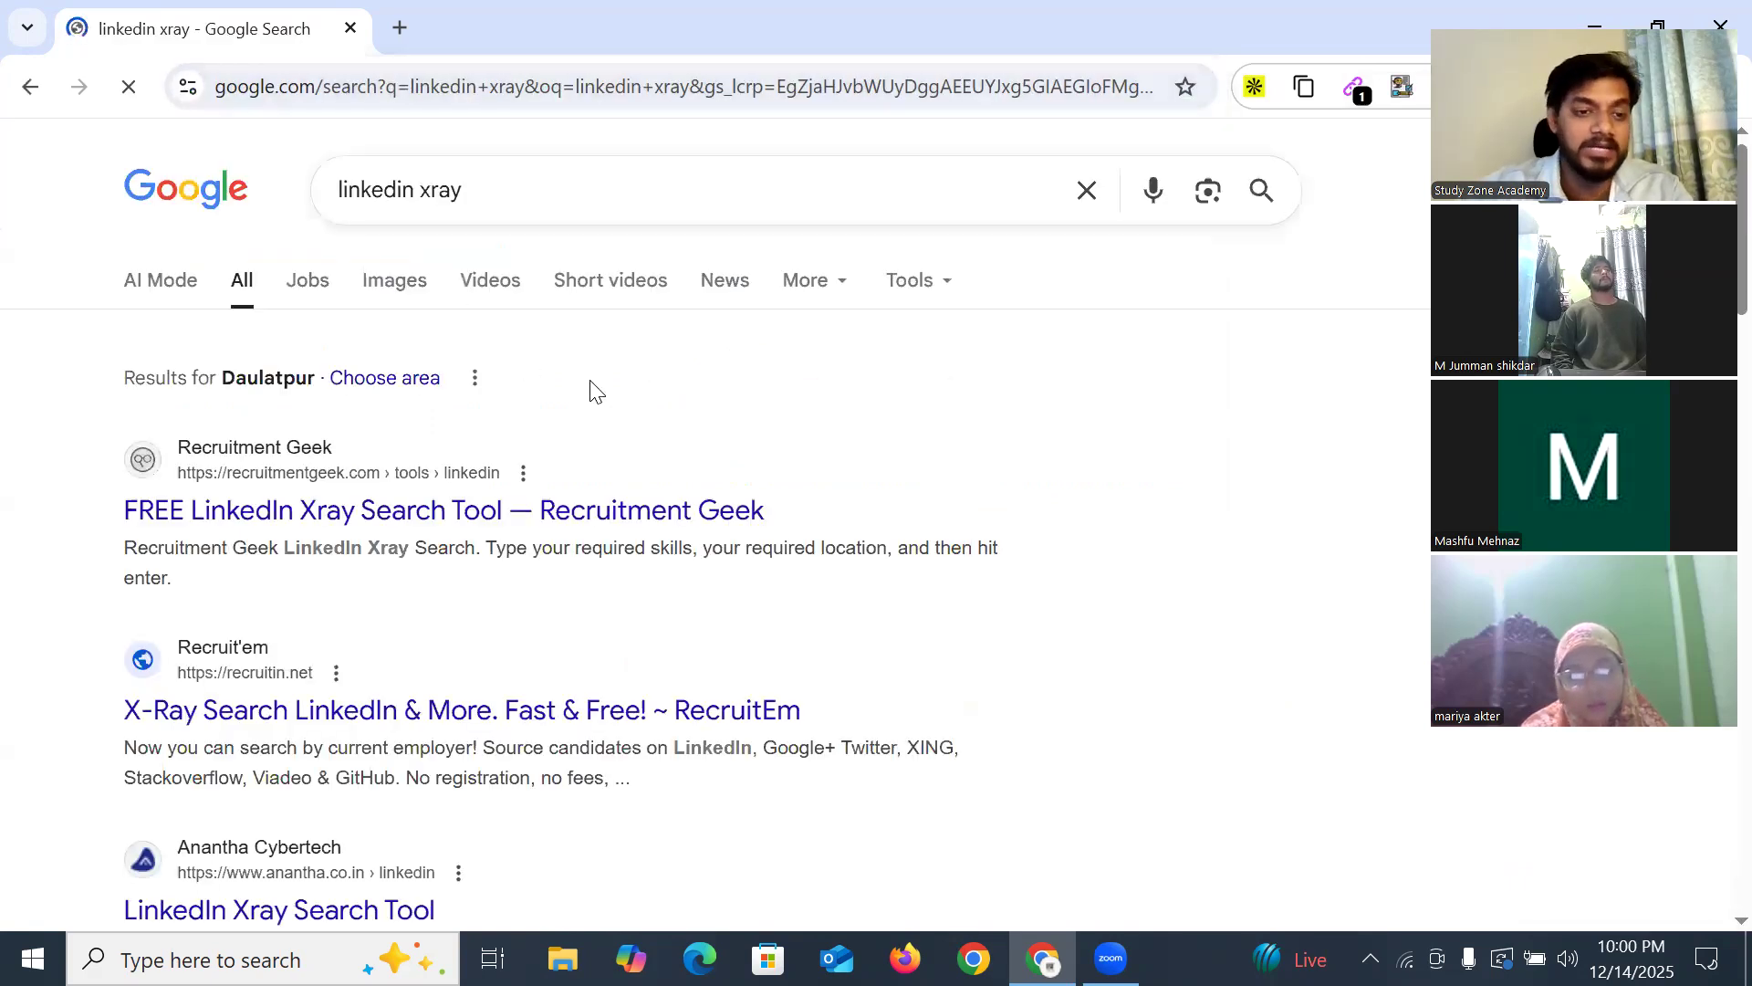
{"action": "scroll", "coordinate": [594, 391], "scroll_direction": "down", "scroll_amount": 3}
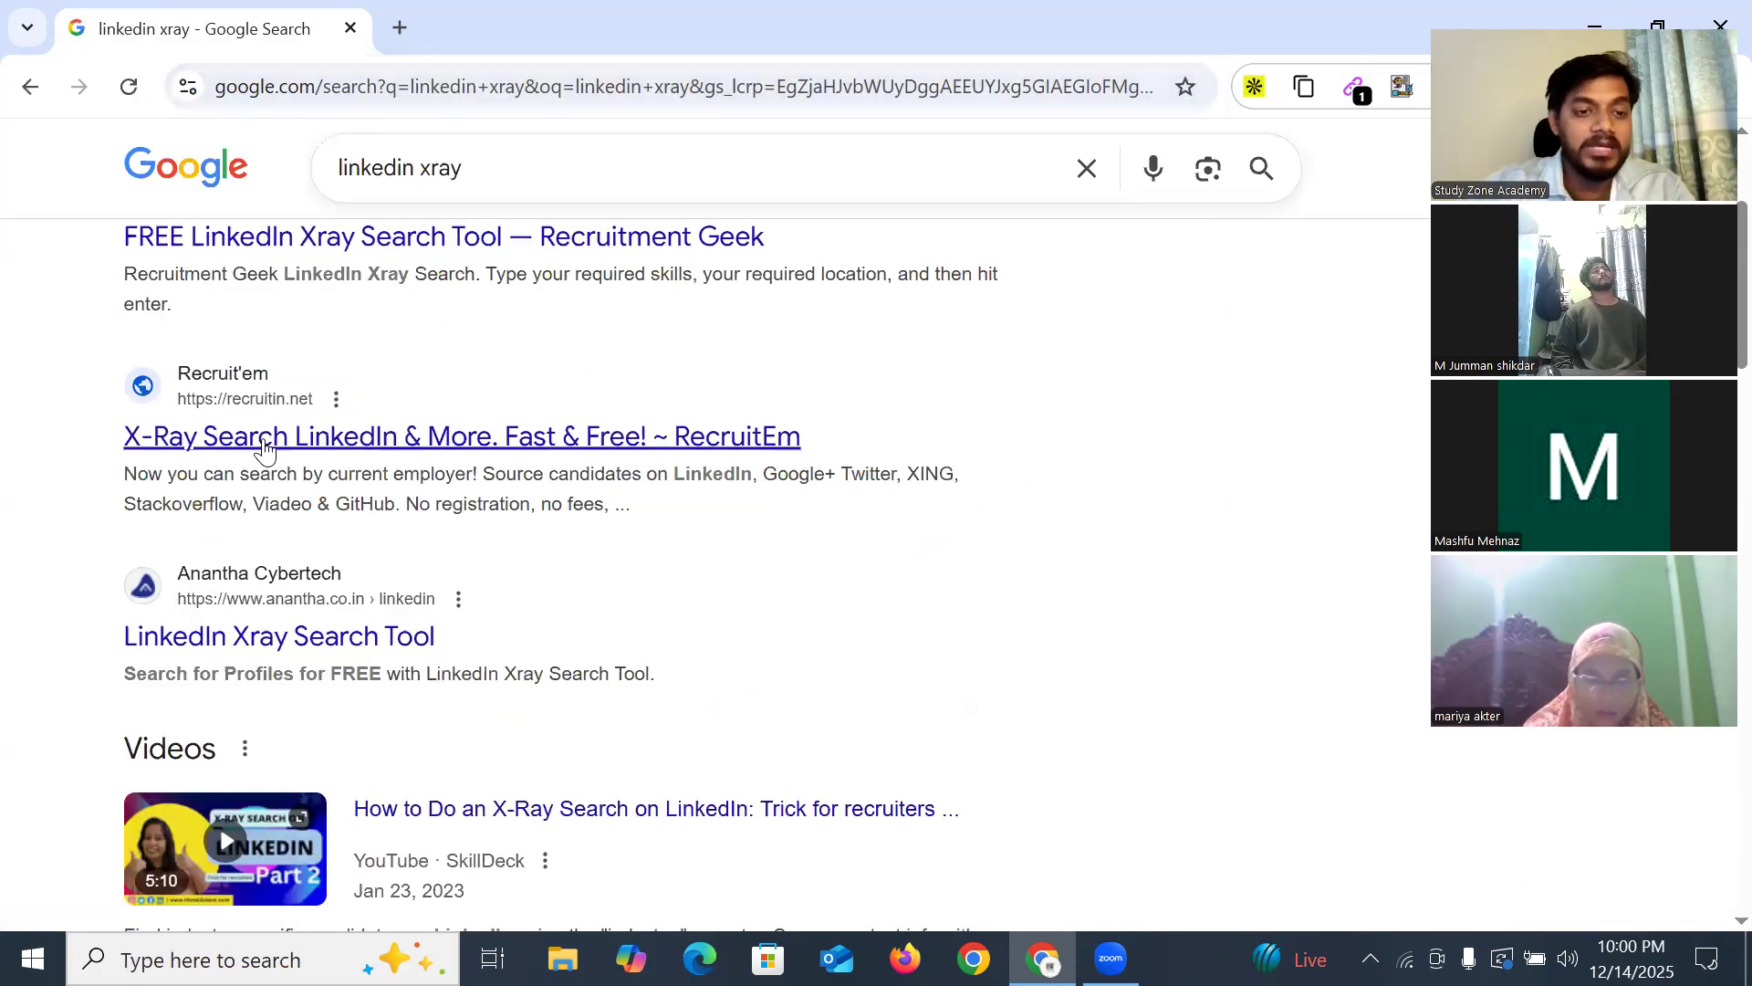
{"action": "right_click", "coordinate": [263, 447]}
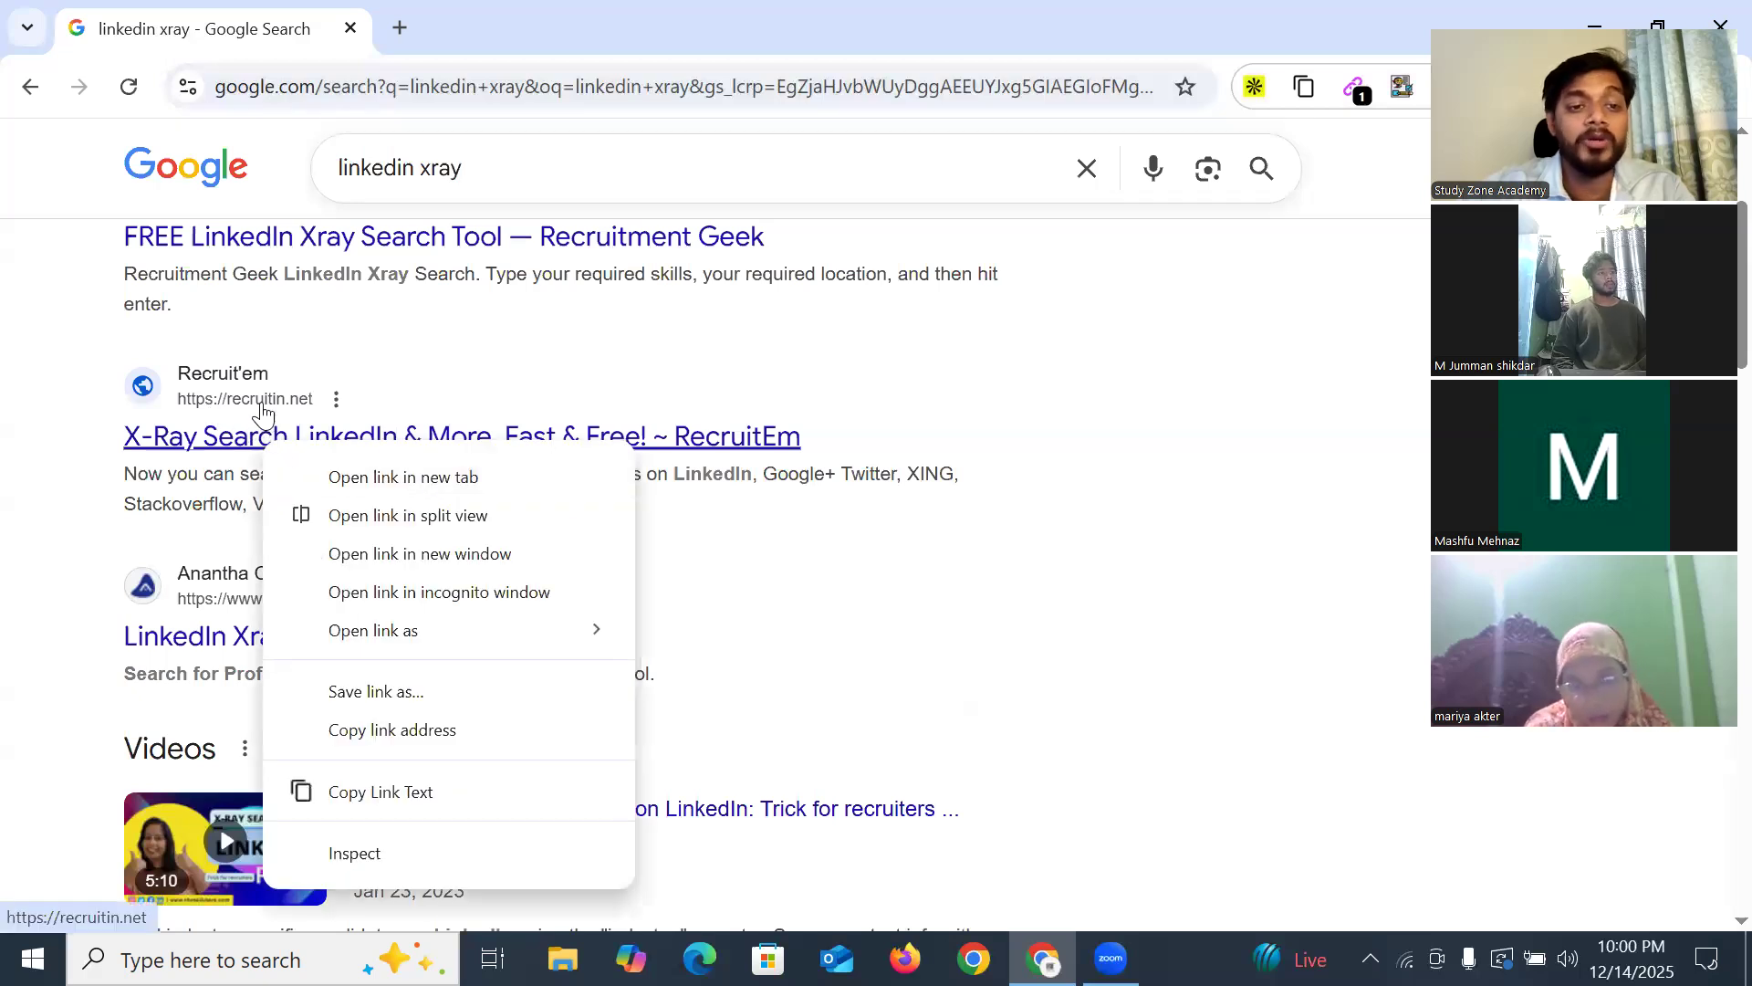
{"action": "left_click", "coordinate": [365, 477]}
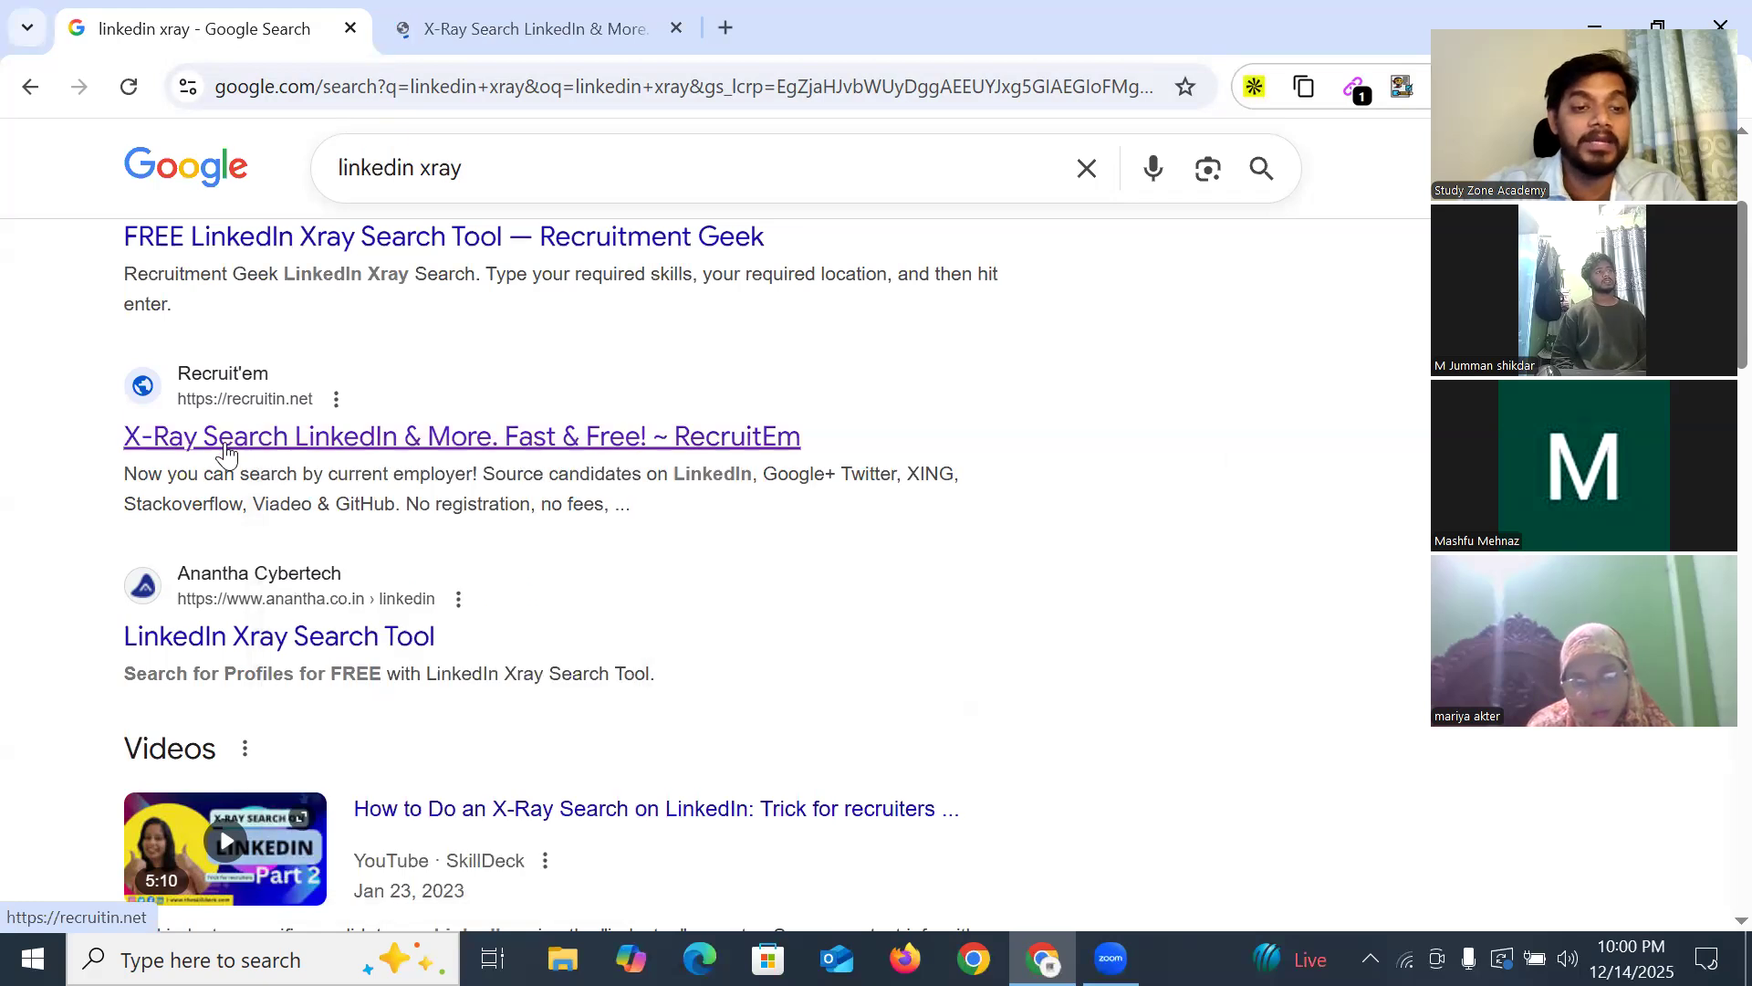
Copy the RecruitEm page address from the newly opened tab
{"action": "left_click", "coordinate": [447, 40]}
{"action": "right_click", "coordinate": [354, 87]}
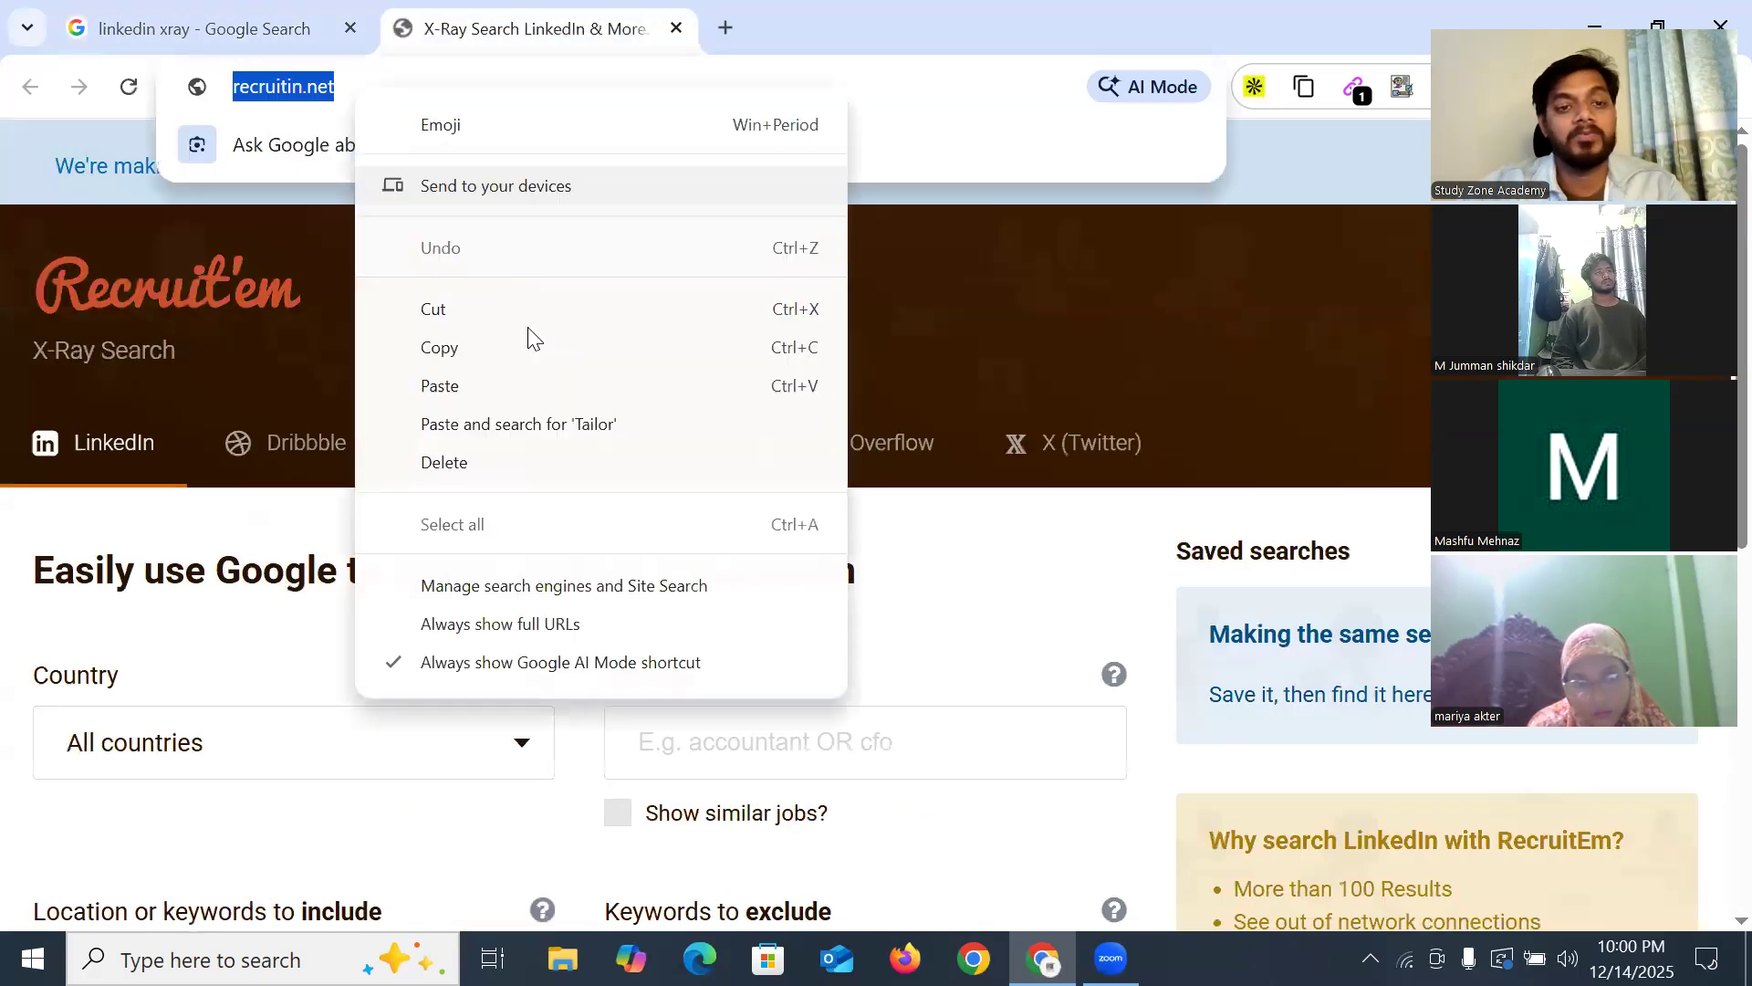
{"action": "left_click", "coordinate": [436, 347]}
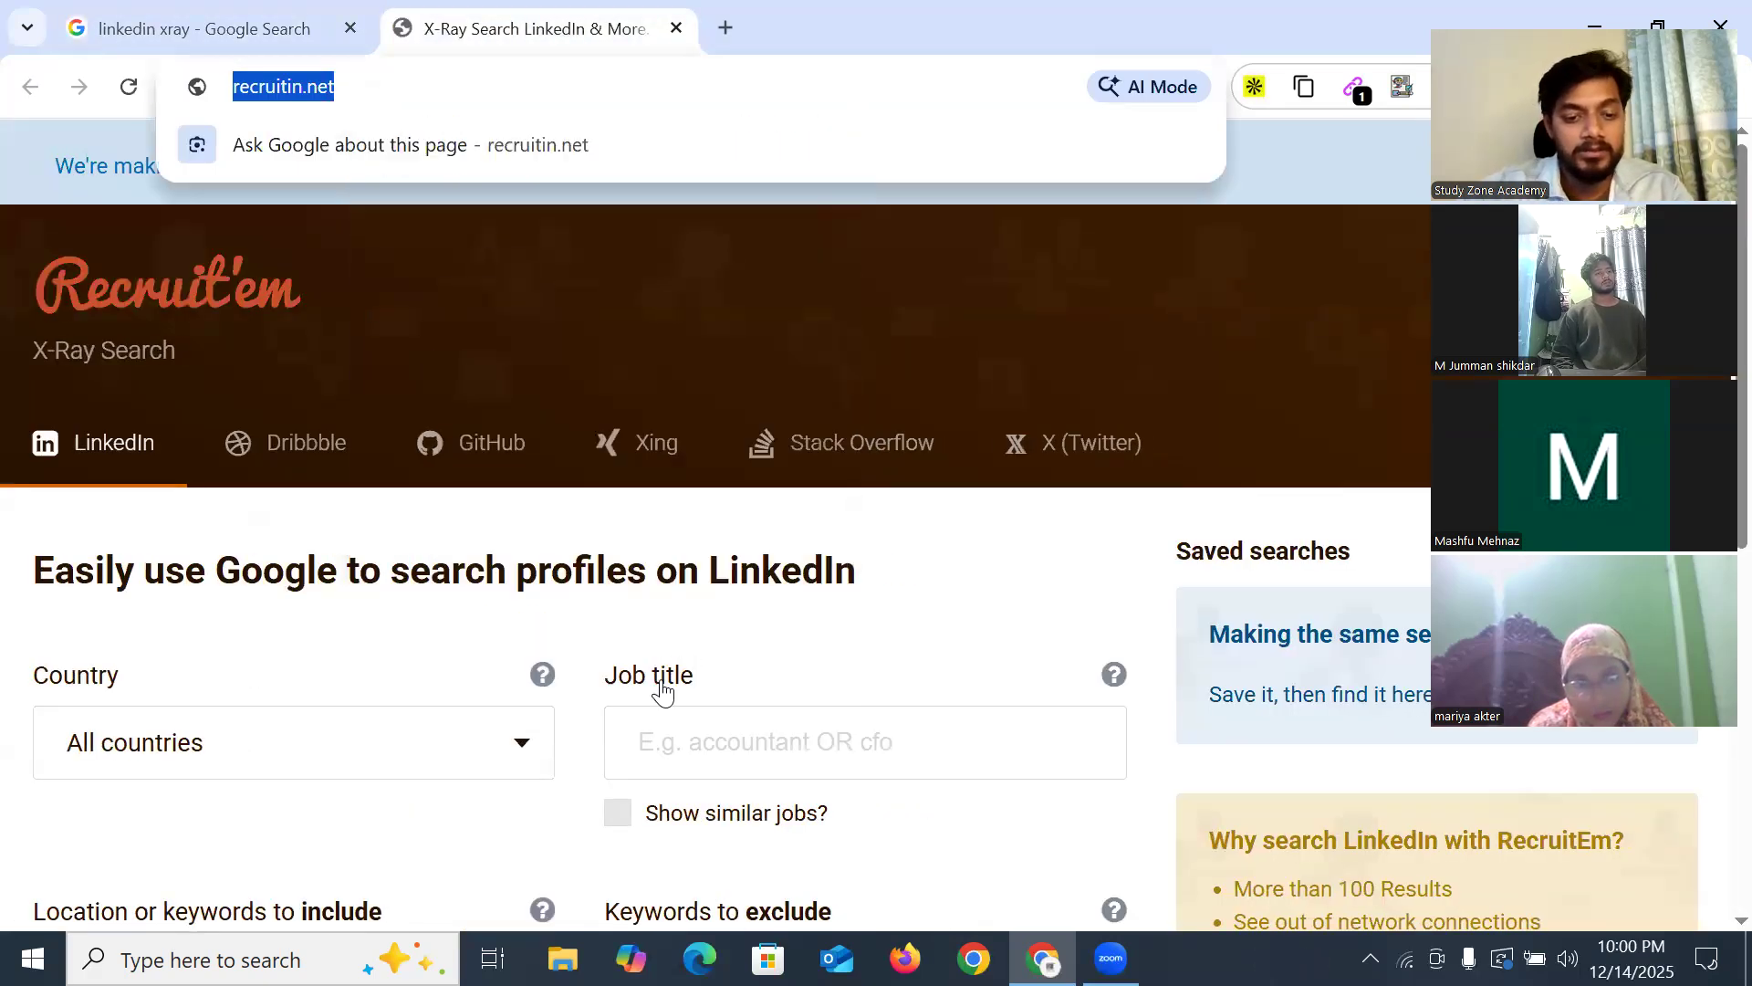
{"action": "left_click", "coordinate": [798, 779]}
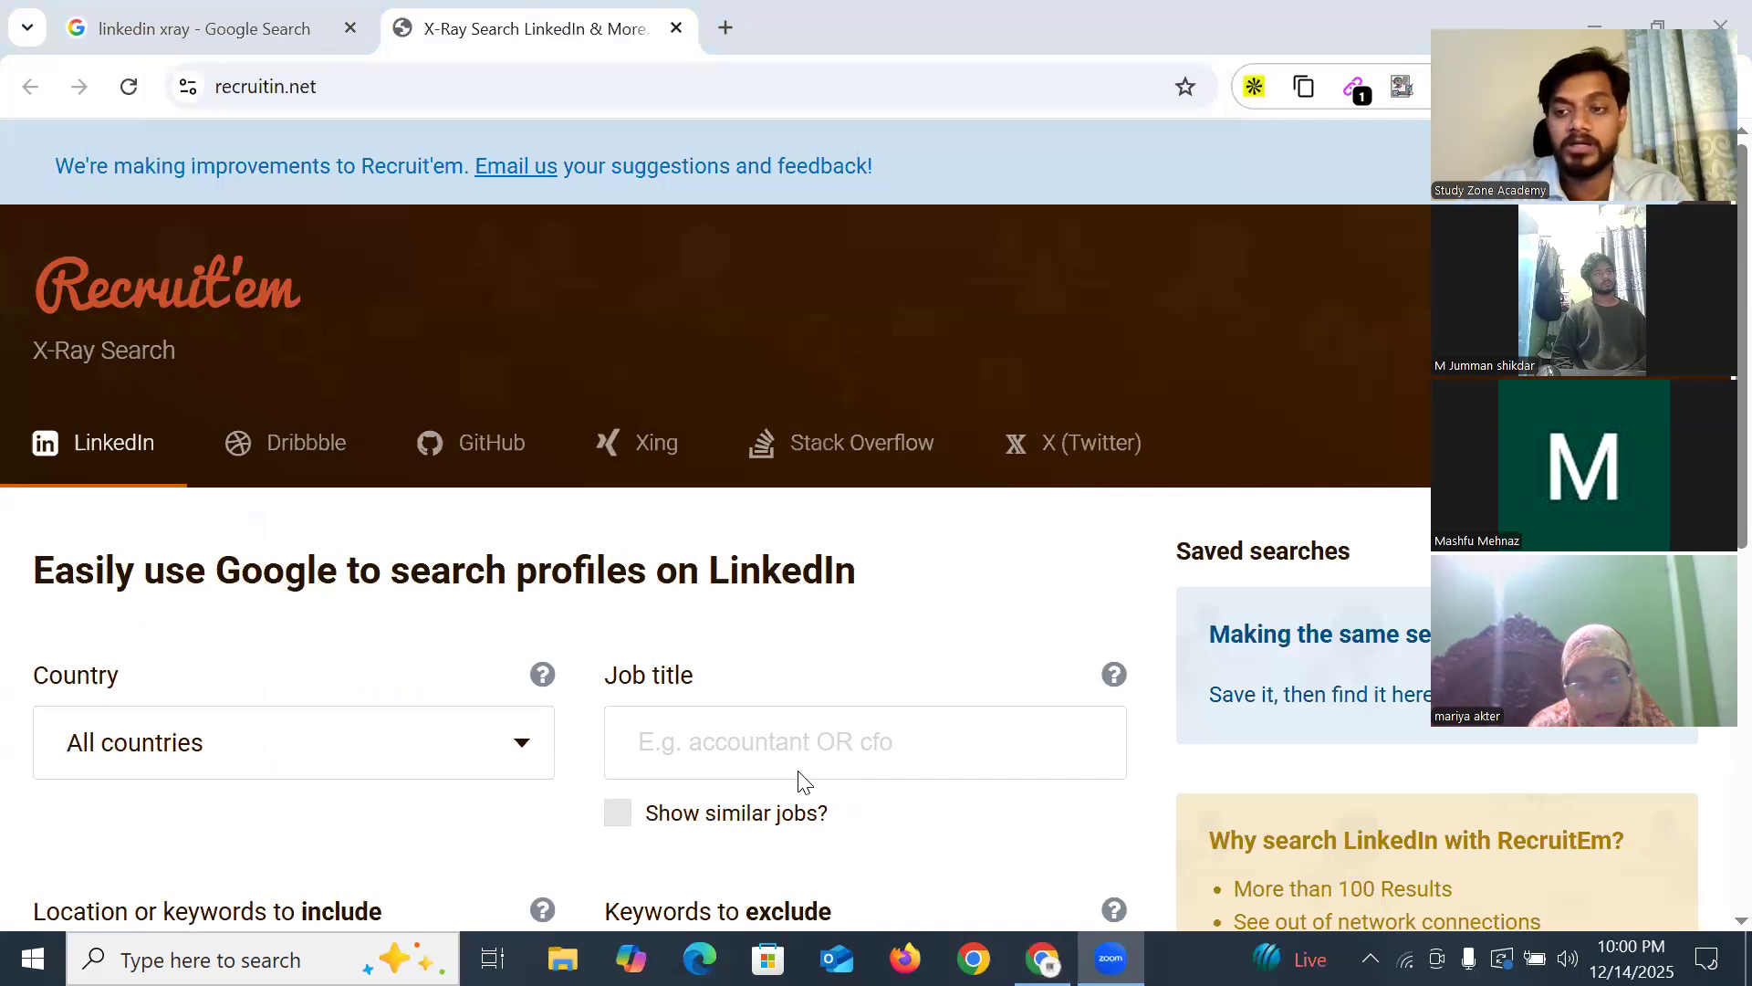
Set Country to United States and Job title to doctor, leaving similar titles off
{"action": "scroll", "coordinate": [491, 469], "scroll_direction": "down", "scroll_amount": 3}
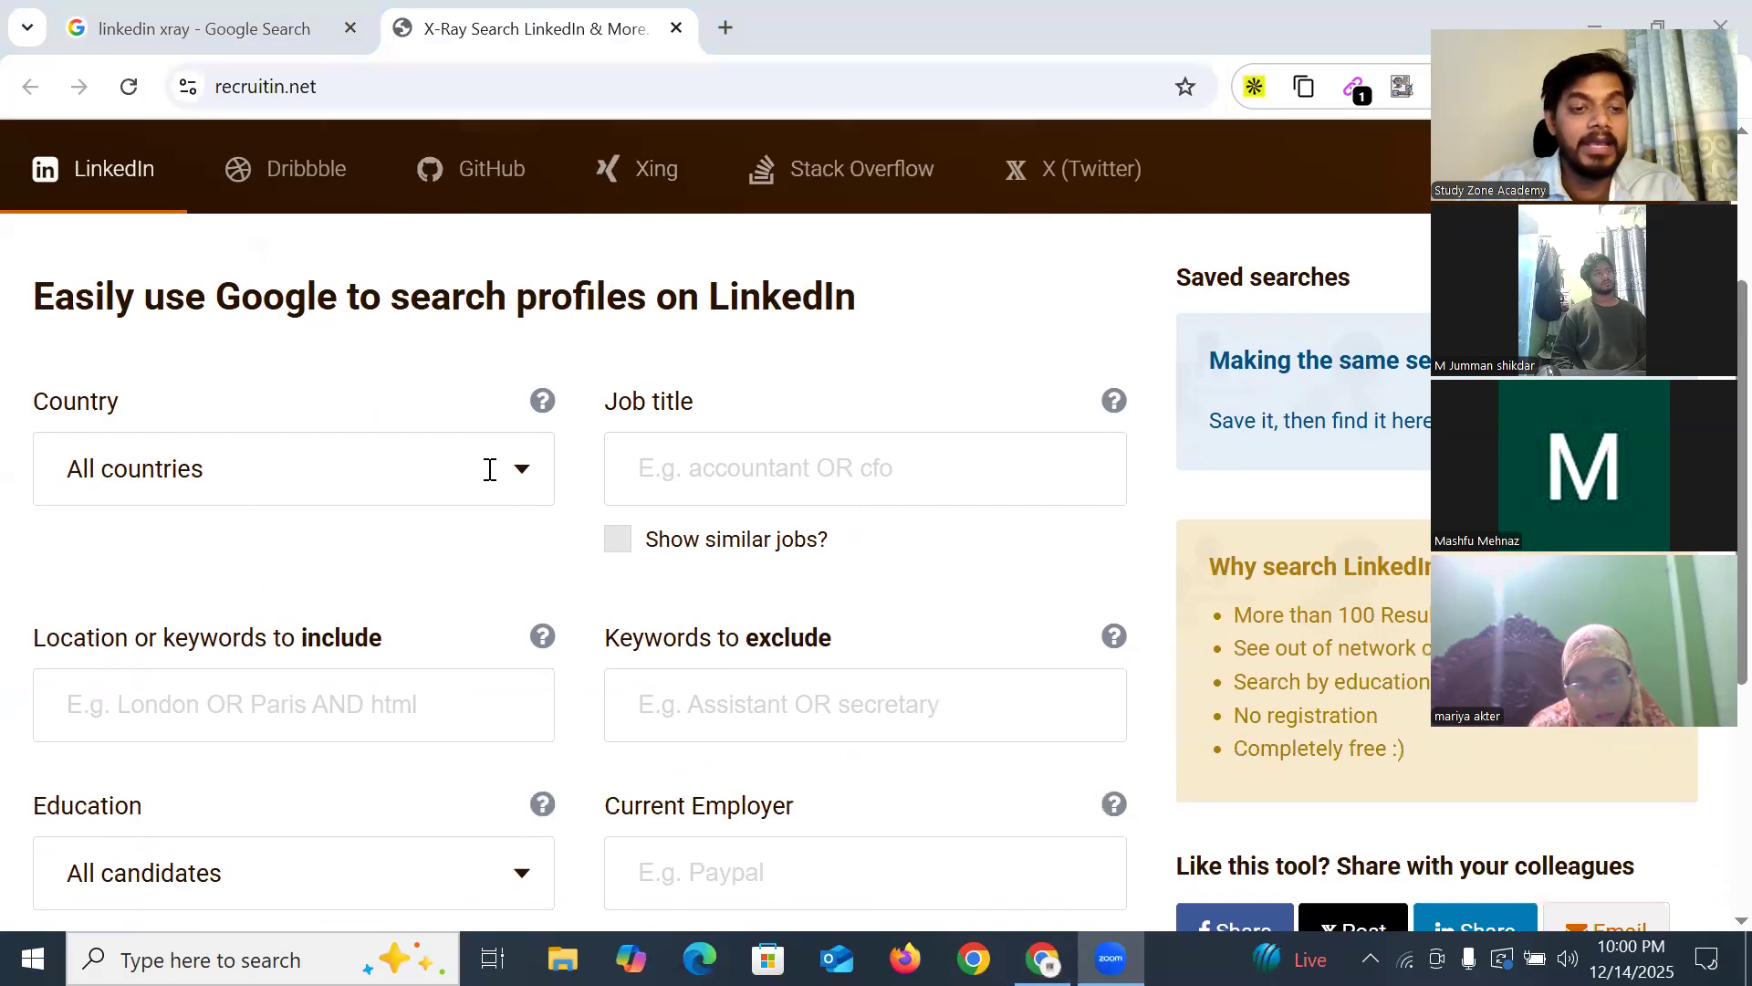
{"action": "left_click", "coordinate": [201, 475]}
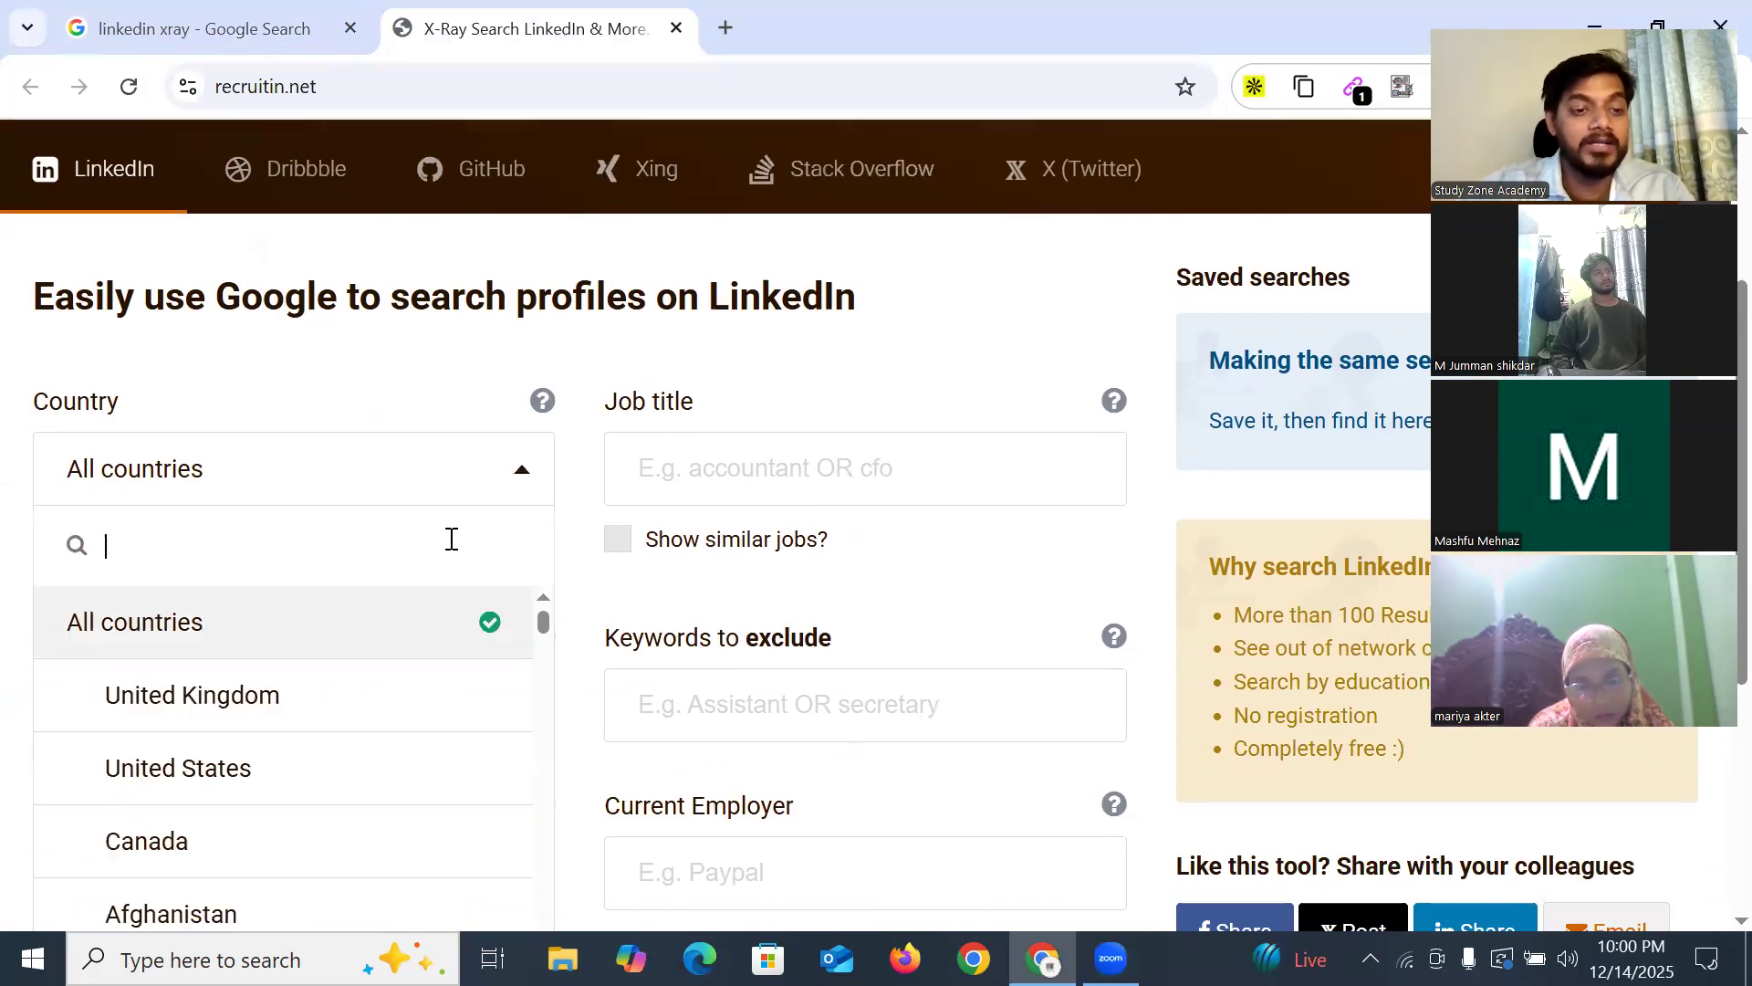
{"action": "left_click", "coordinate": [160, 778]}
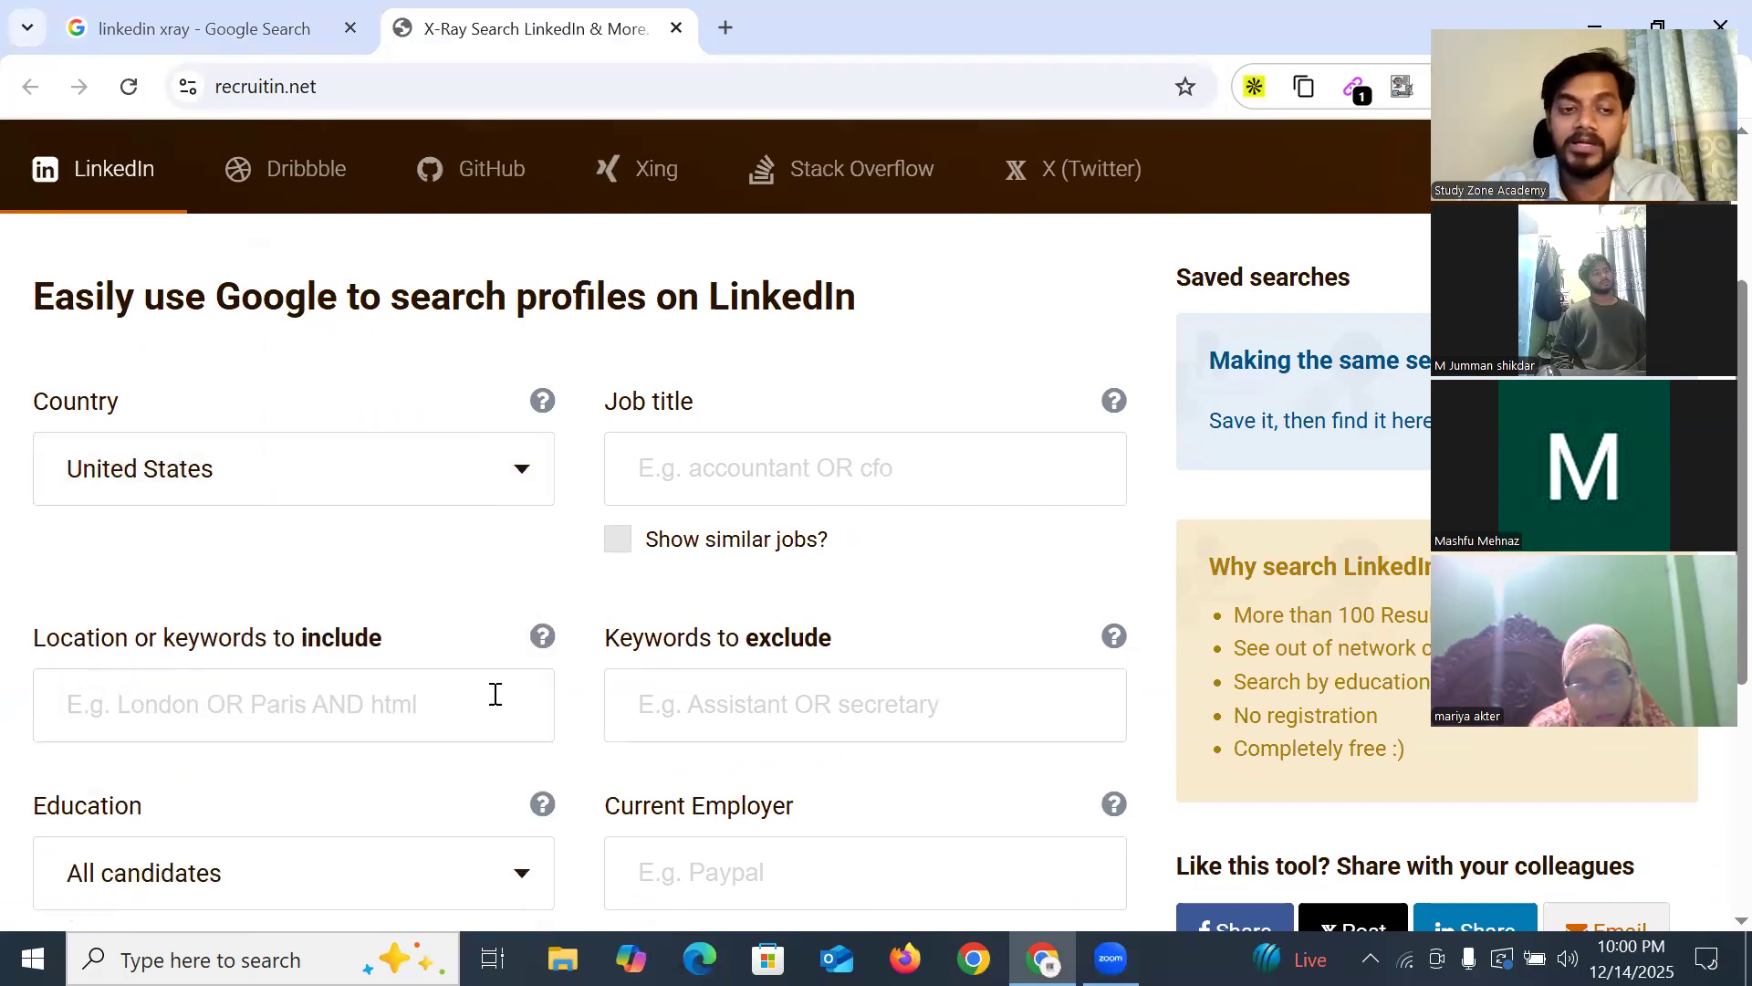
{"action": "left_click", "coordinate": [802, 468]}
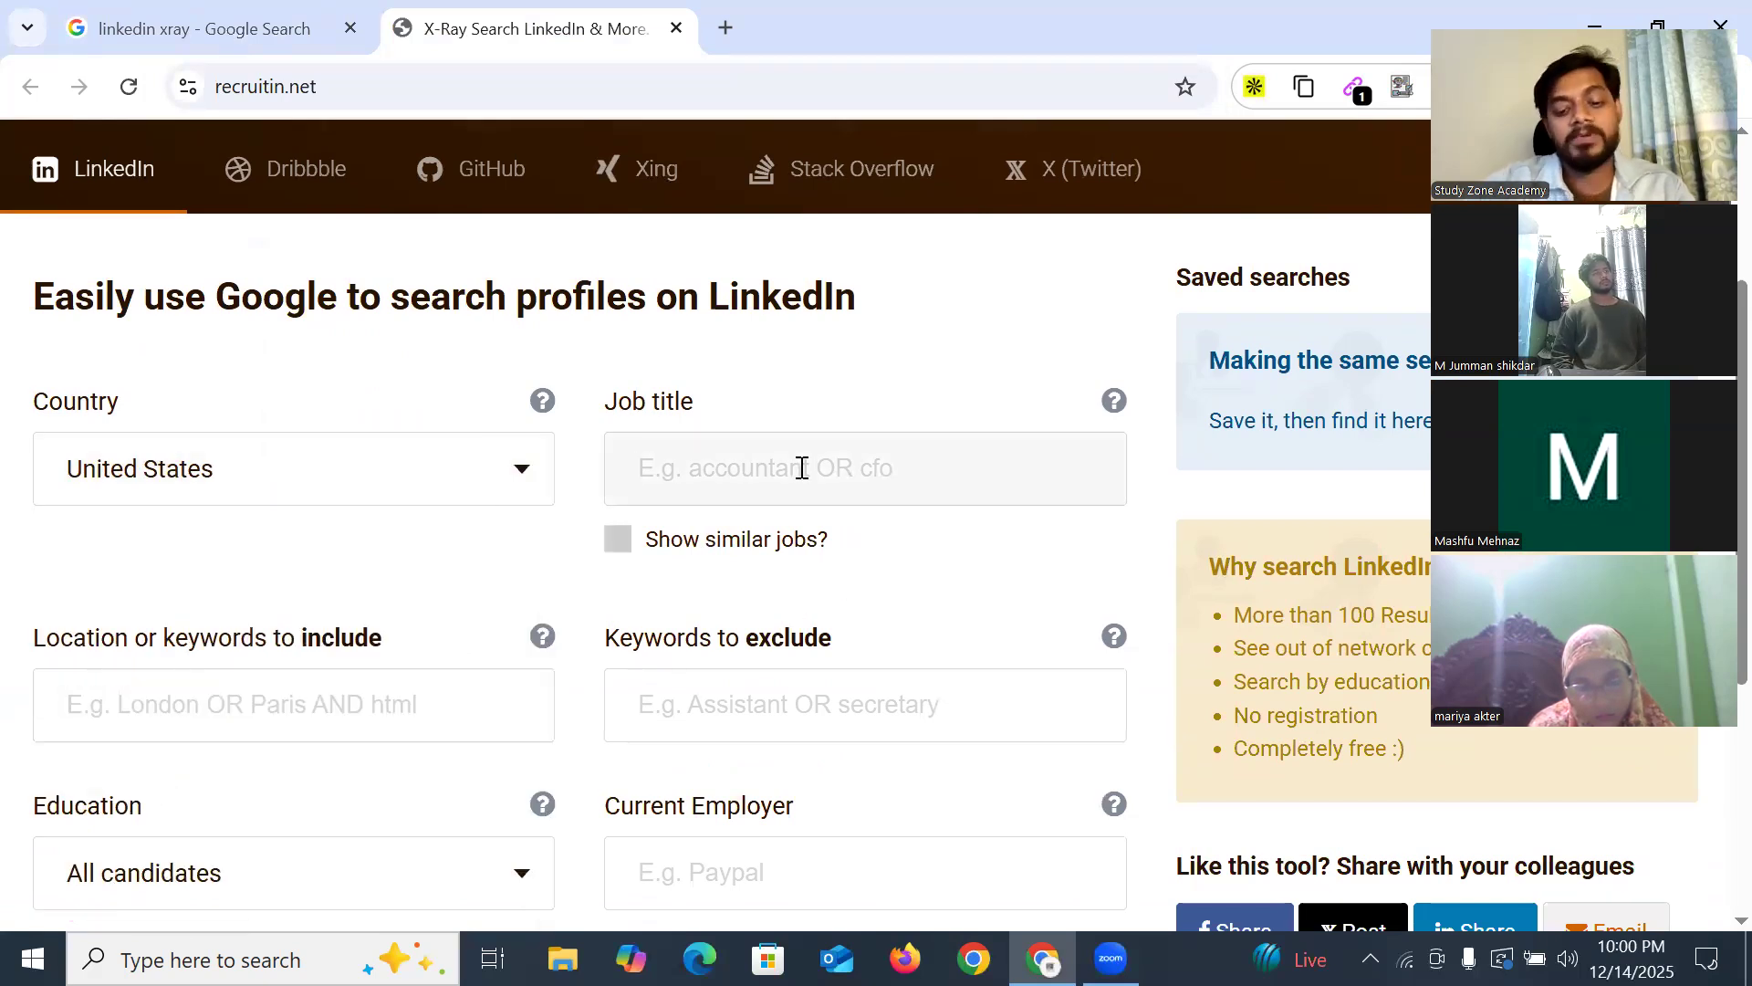
{"action": "type", "text": "Do"}
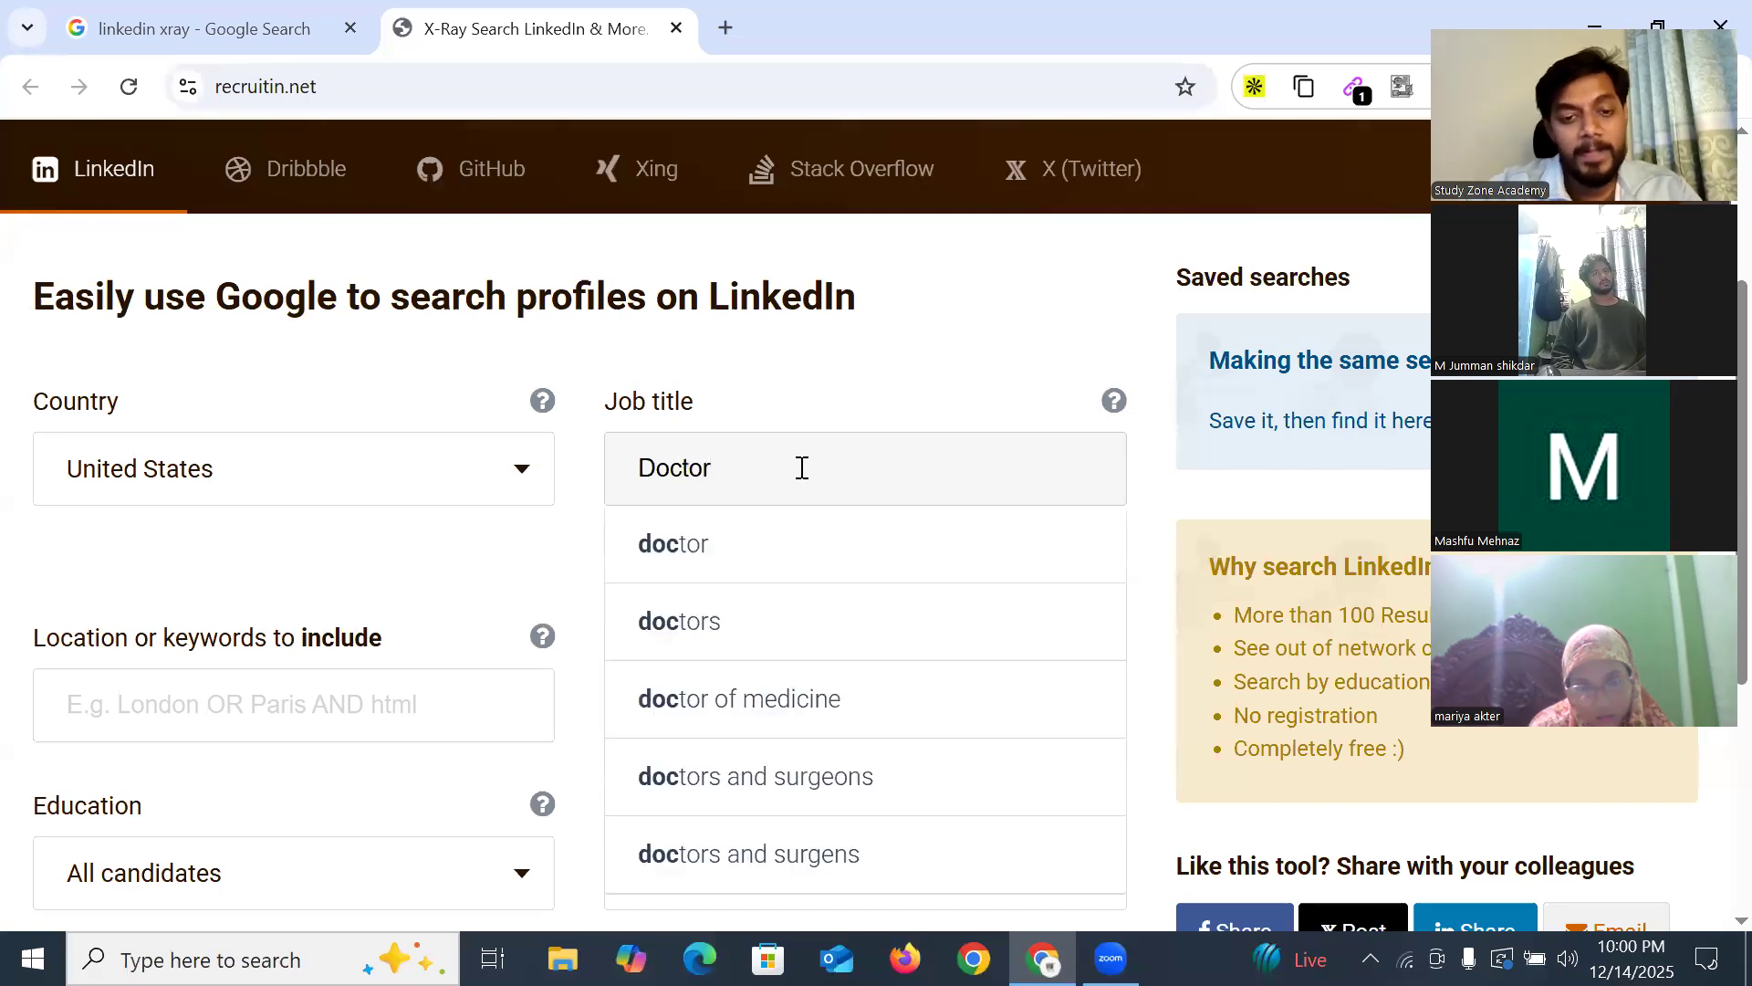
{"action": "type", "text": "ctor"}
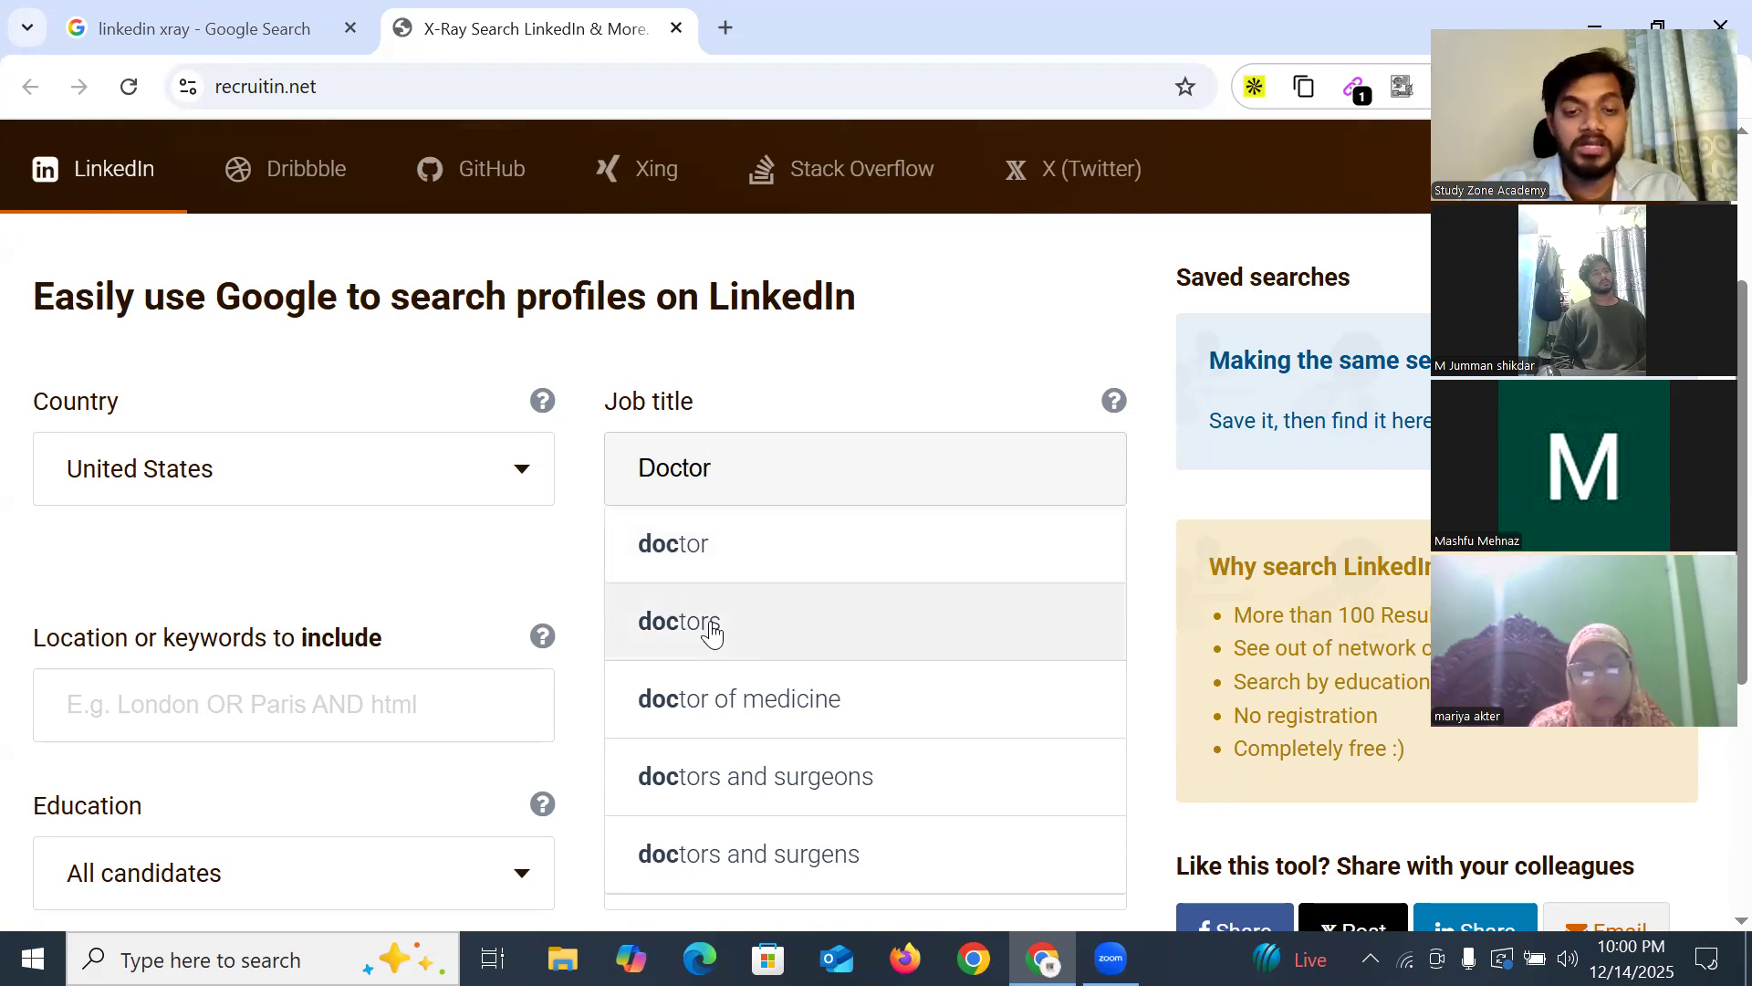
{"action": "left_click", "coordinate": [683, 568]}
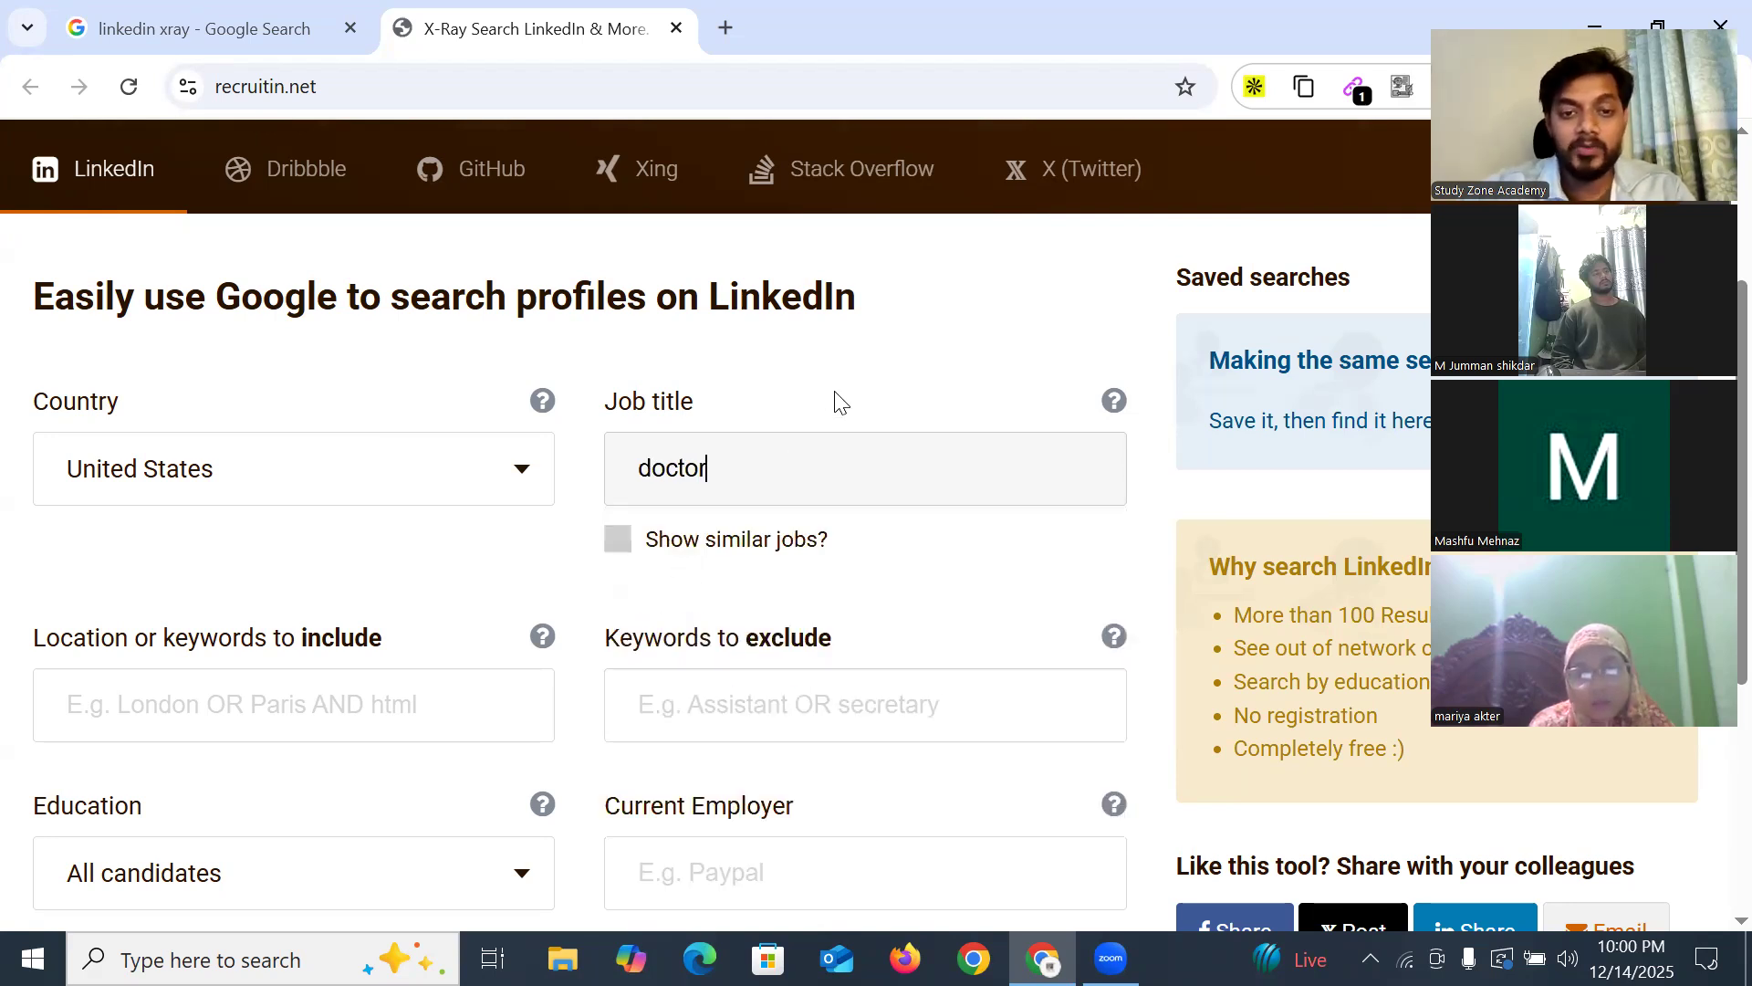
{"action": "scroll", "coordinate": [726, 443], "scroll_direction": "down", "scroll_amount": 2}
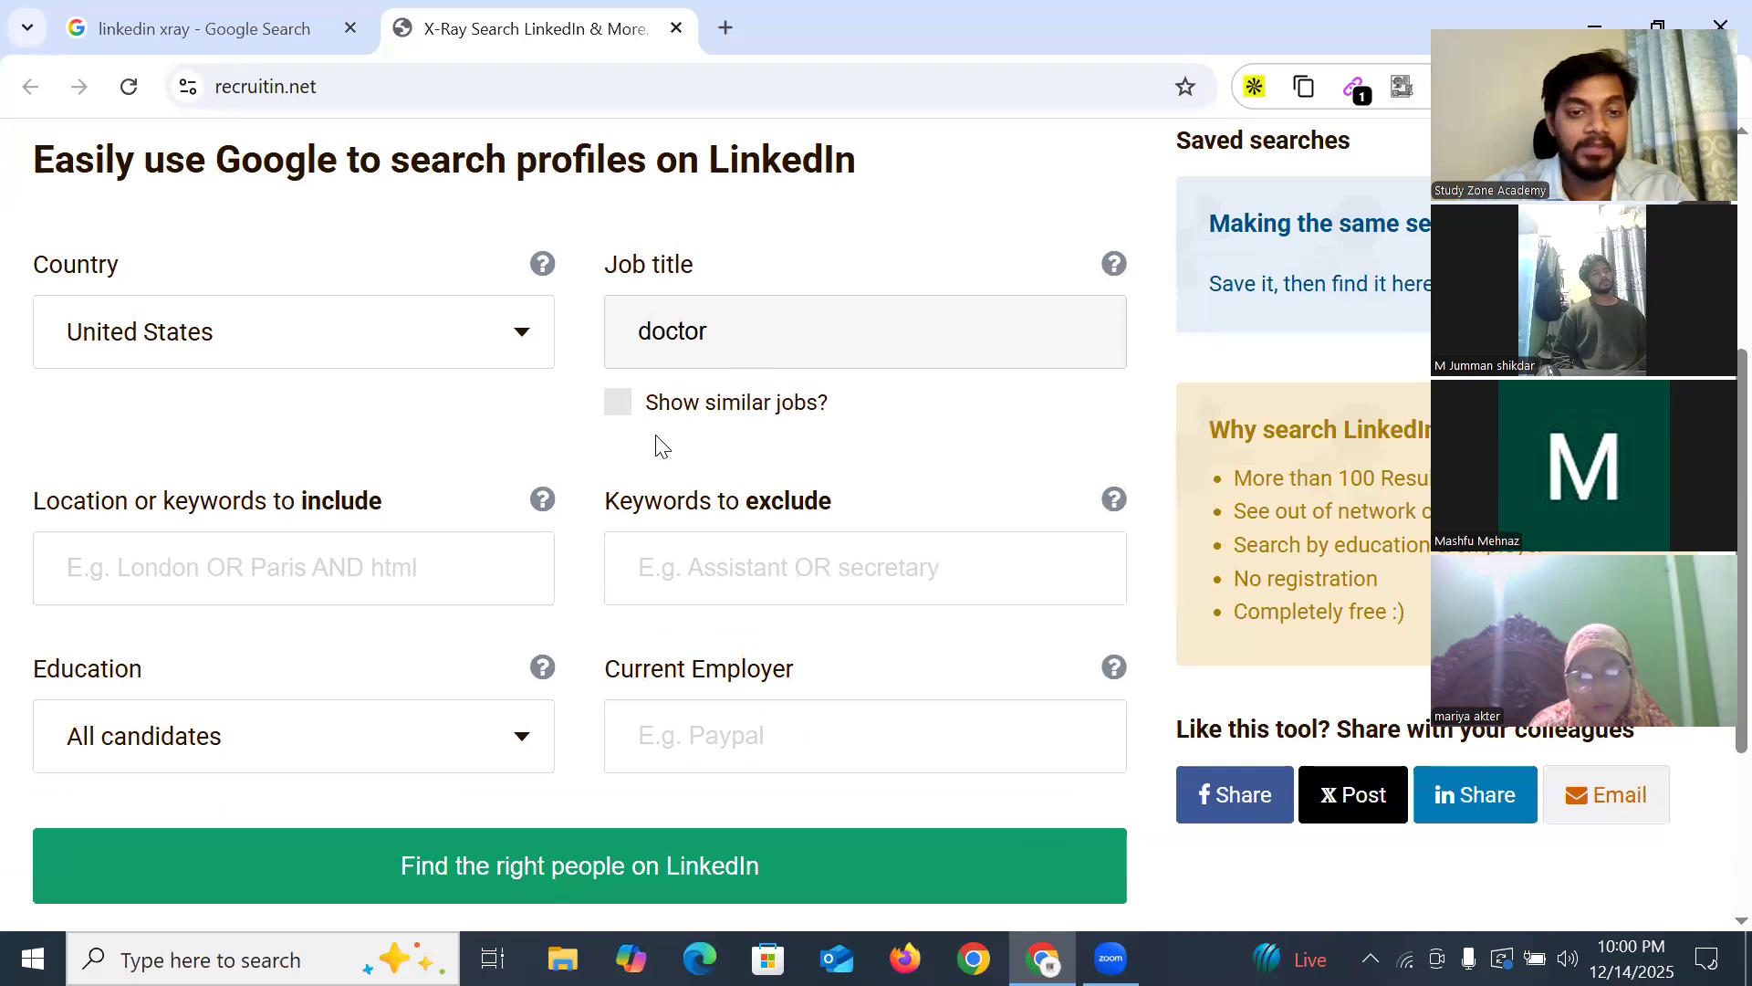
{"action": "left_click", "coordinate": [616, 405]}
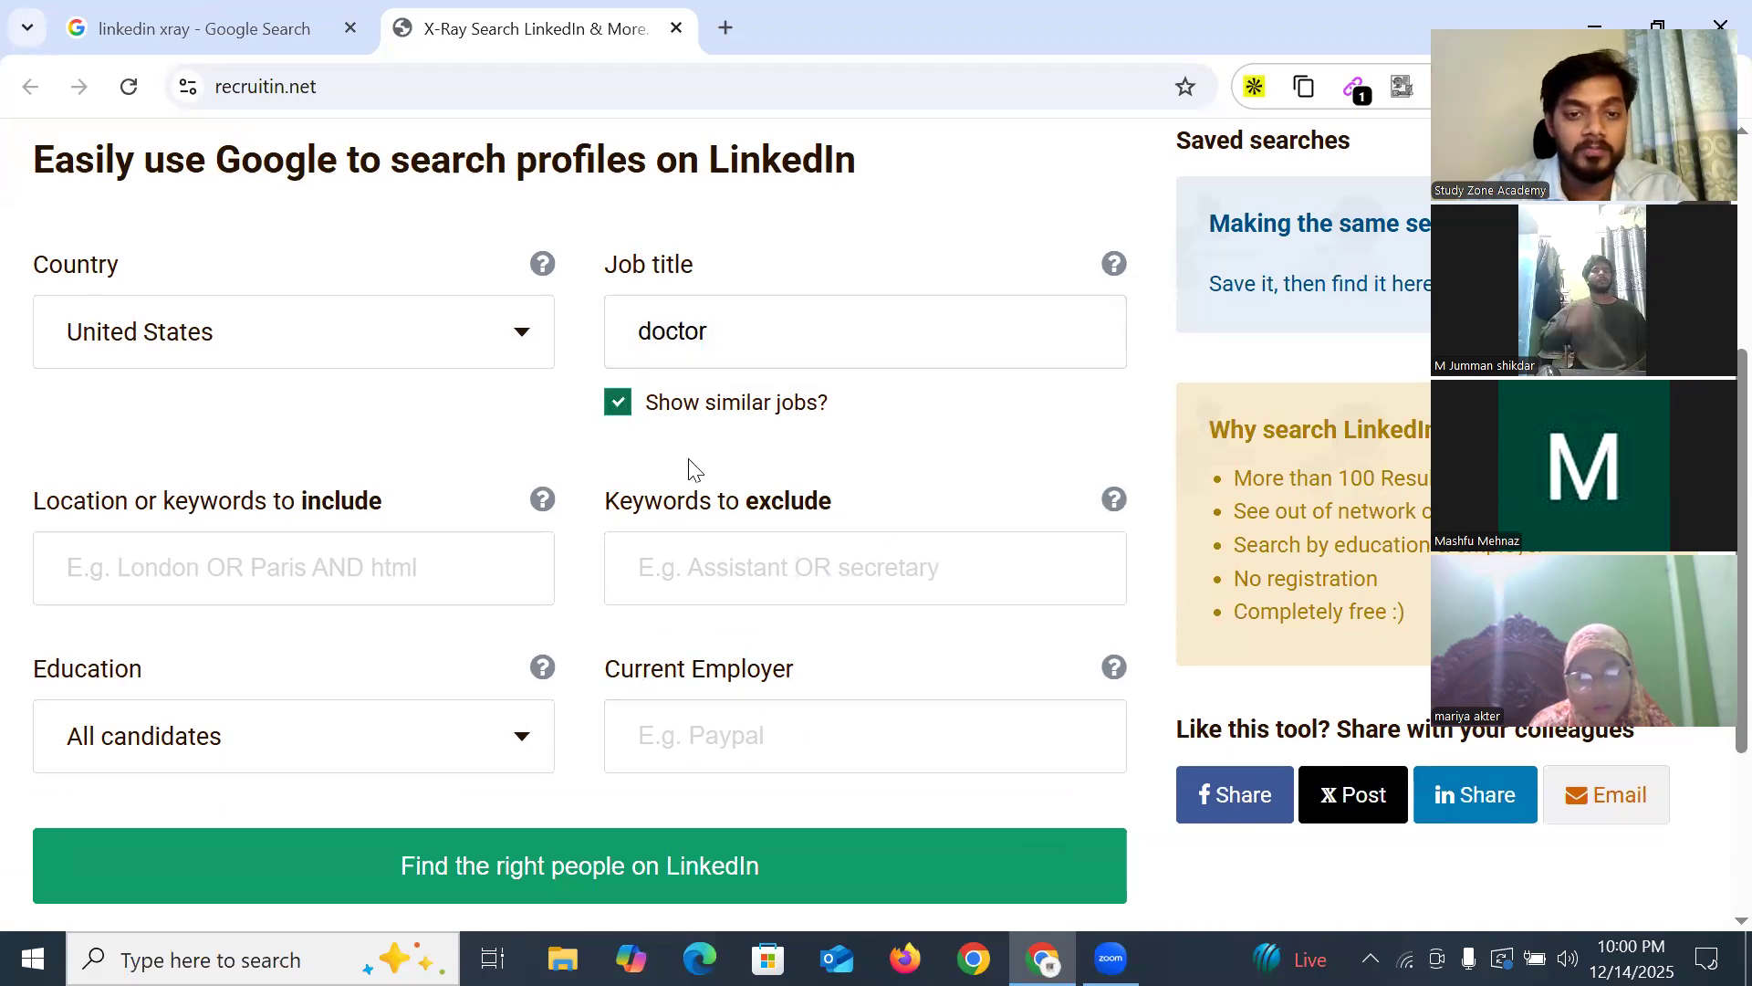
{"action": "left_click", "coordinate": [618, 409]}
{"action": "scroll", "coordinate": [368, 447], "scroll_direction": "down", "scroll_amount": 2}
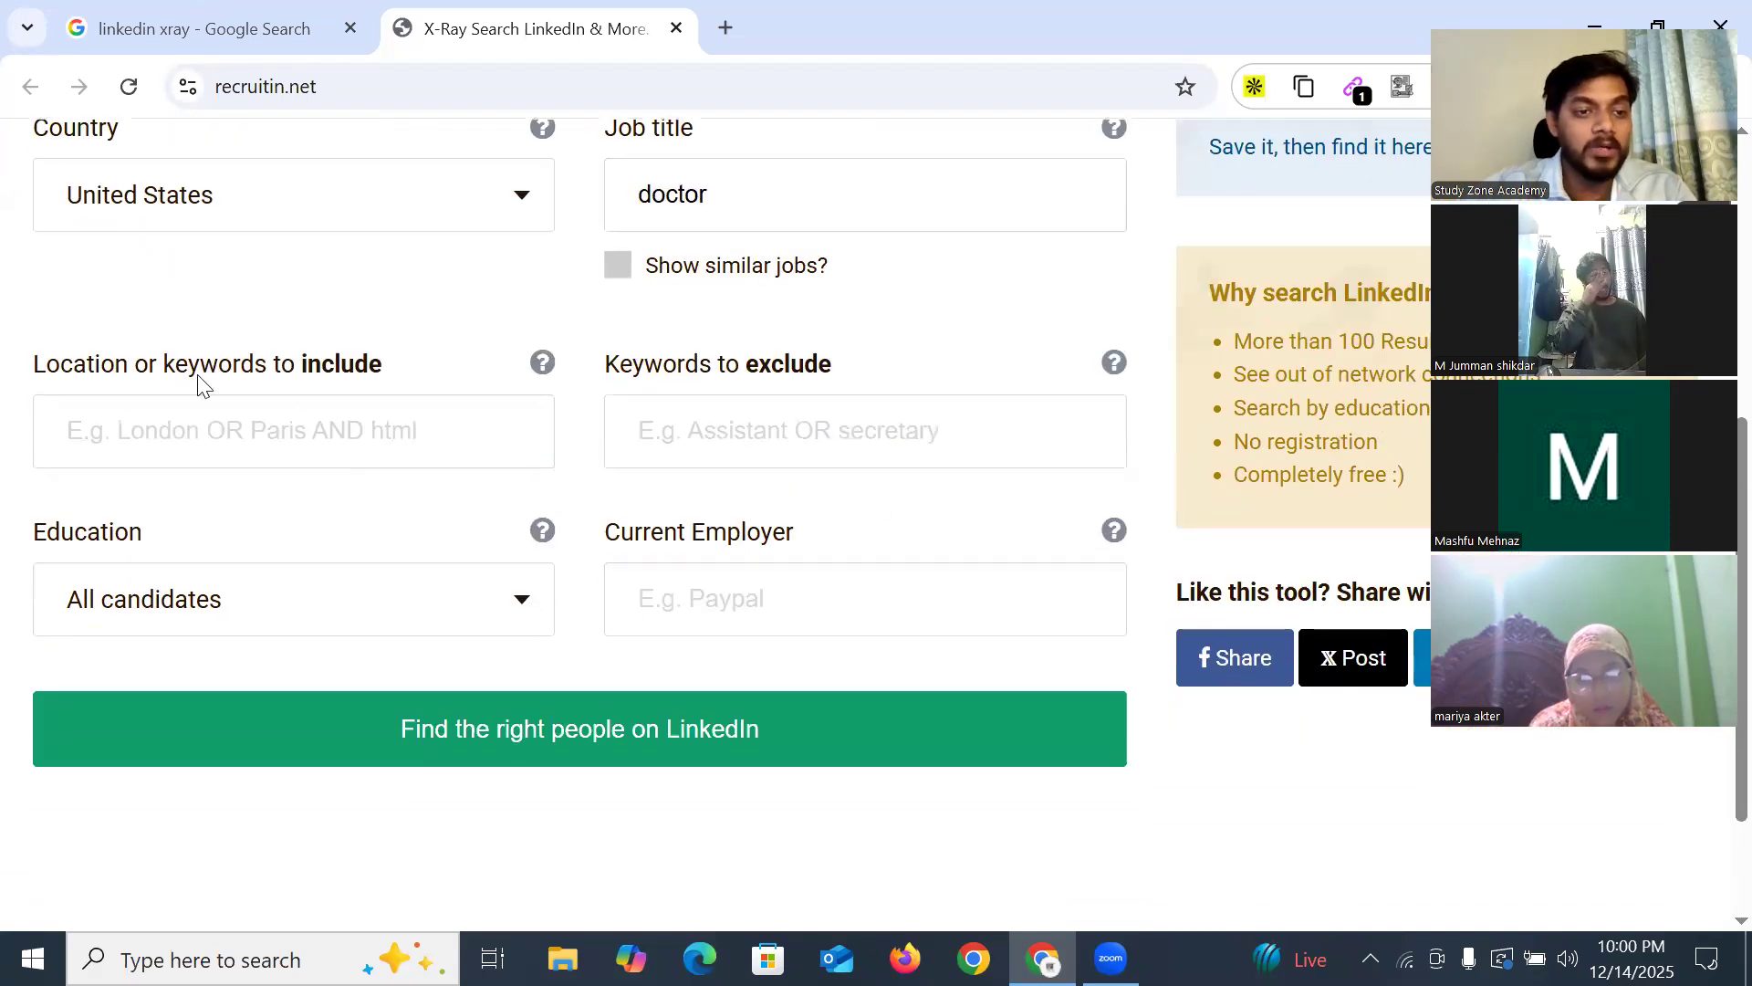
Enter location NewYork, limit education to Doctoral Degree, and run Find
{"action": "left_click", "coordinate": [275, 419]}
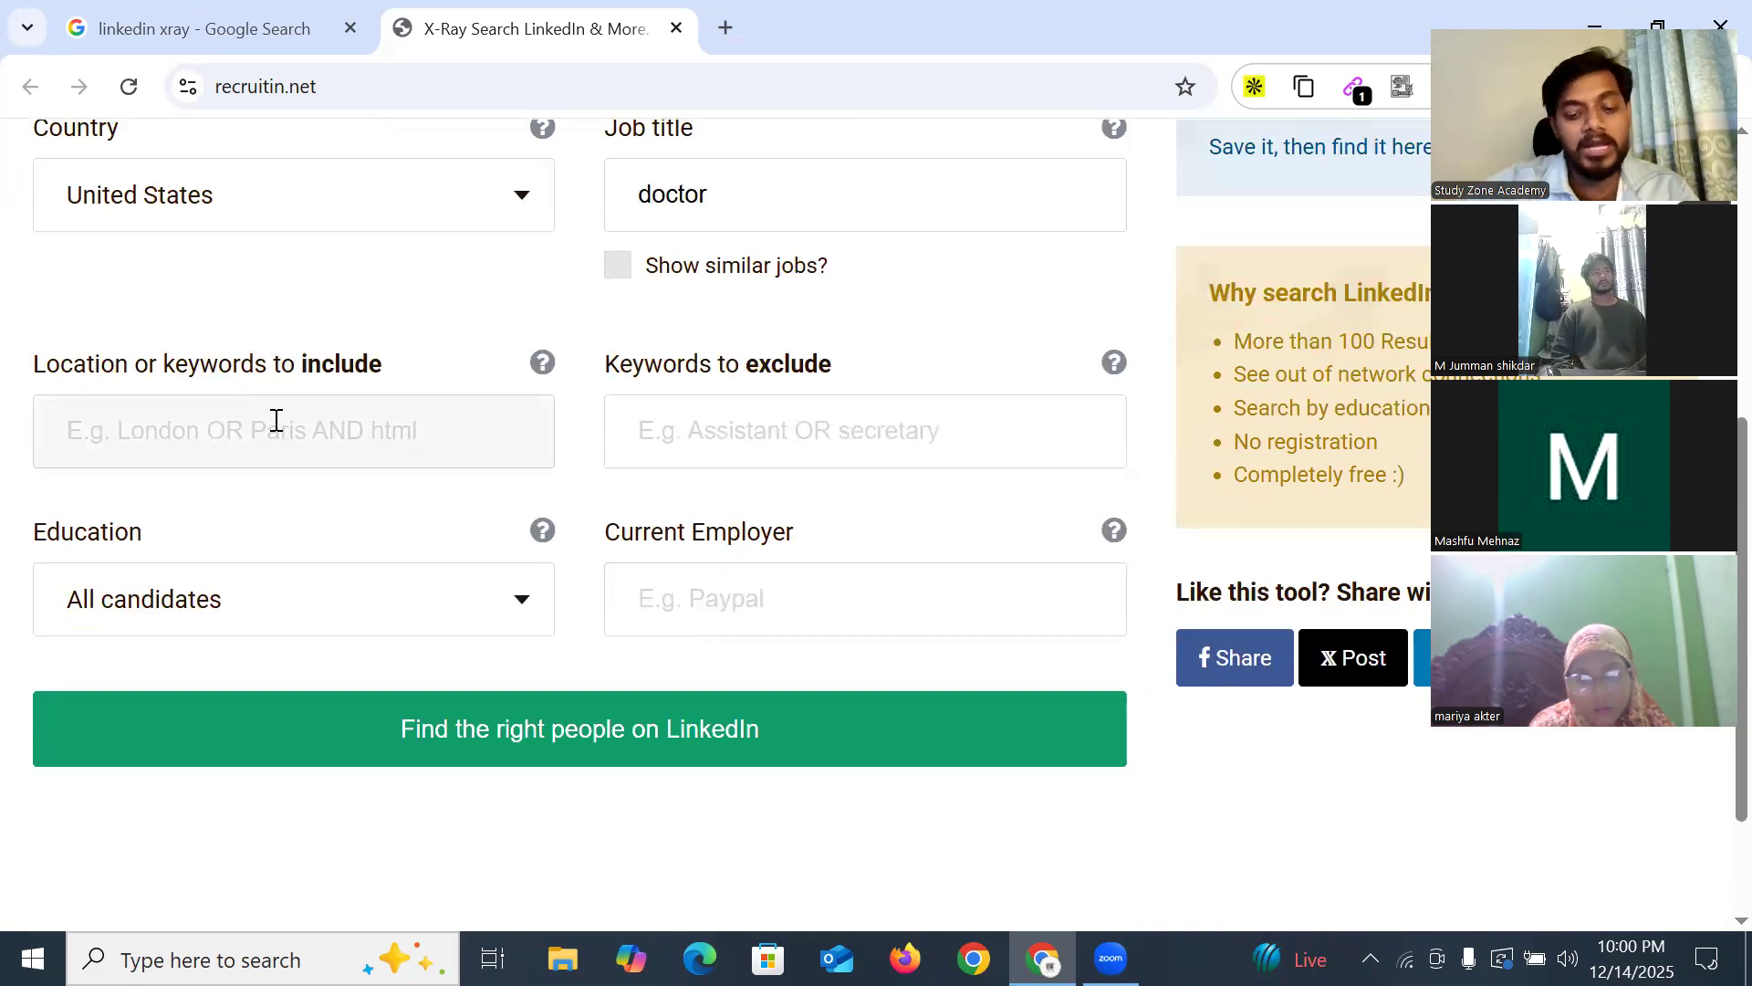
{"action": "type", "text": "New"}
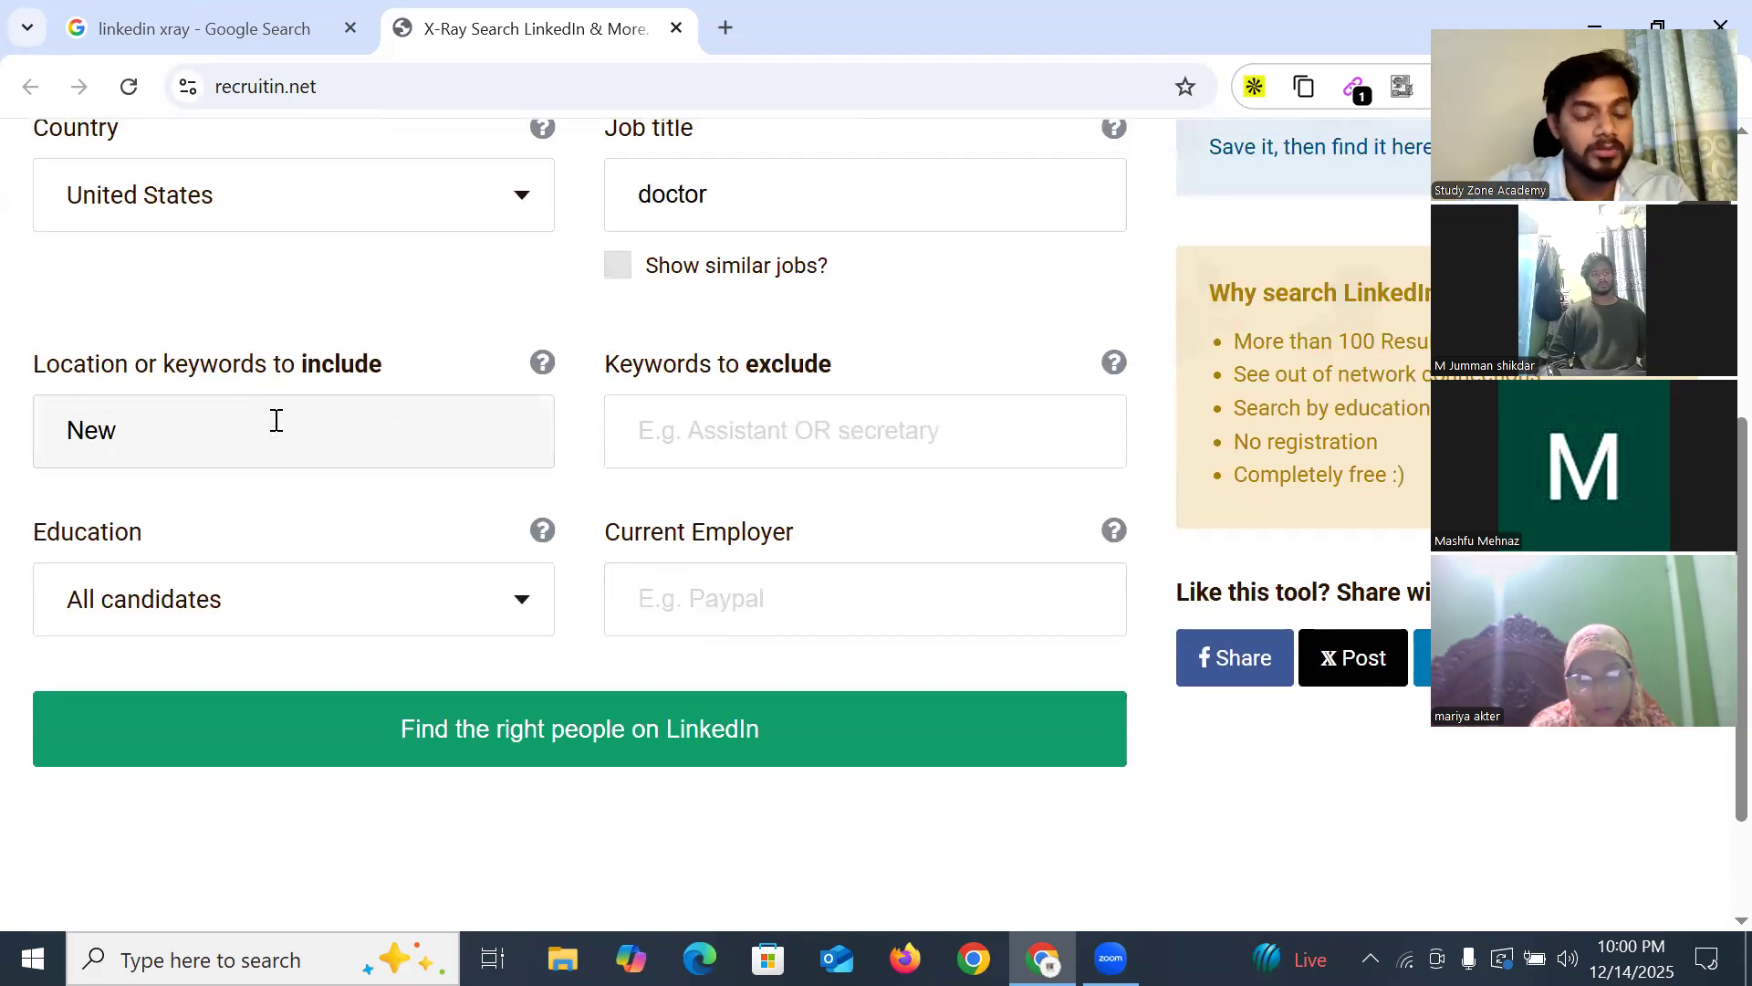
{"action": "type", "text": "York"}
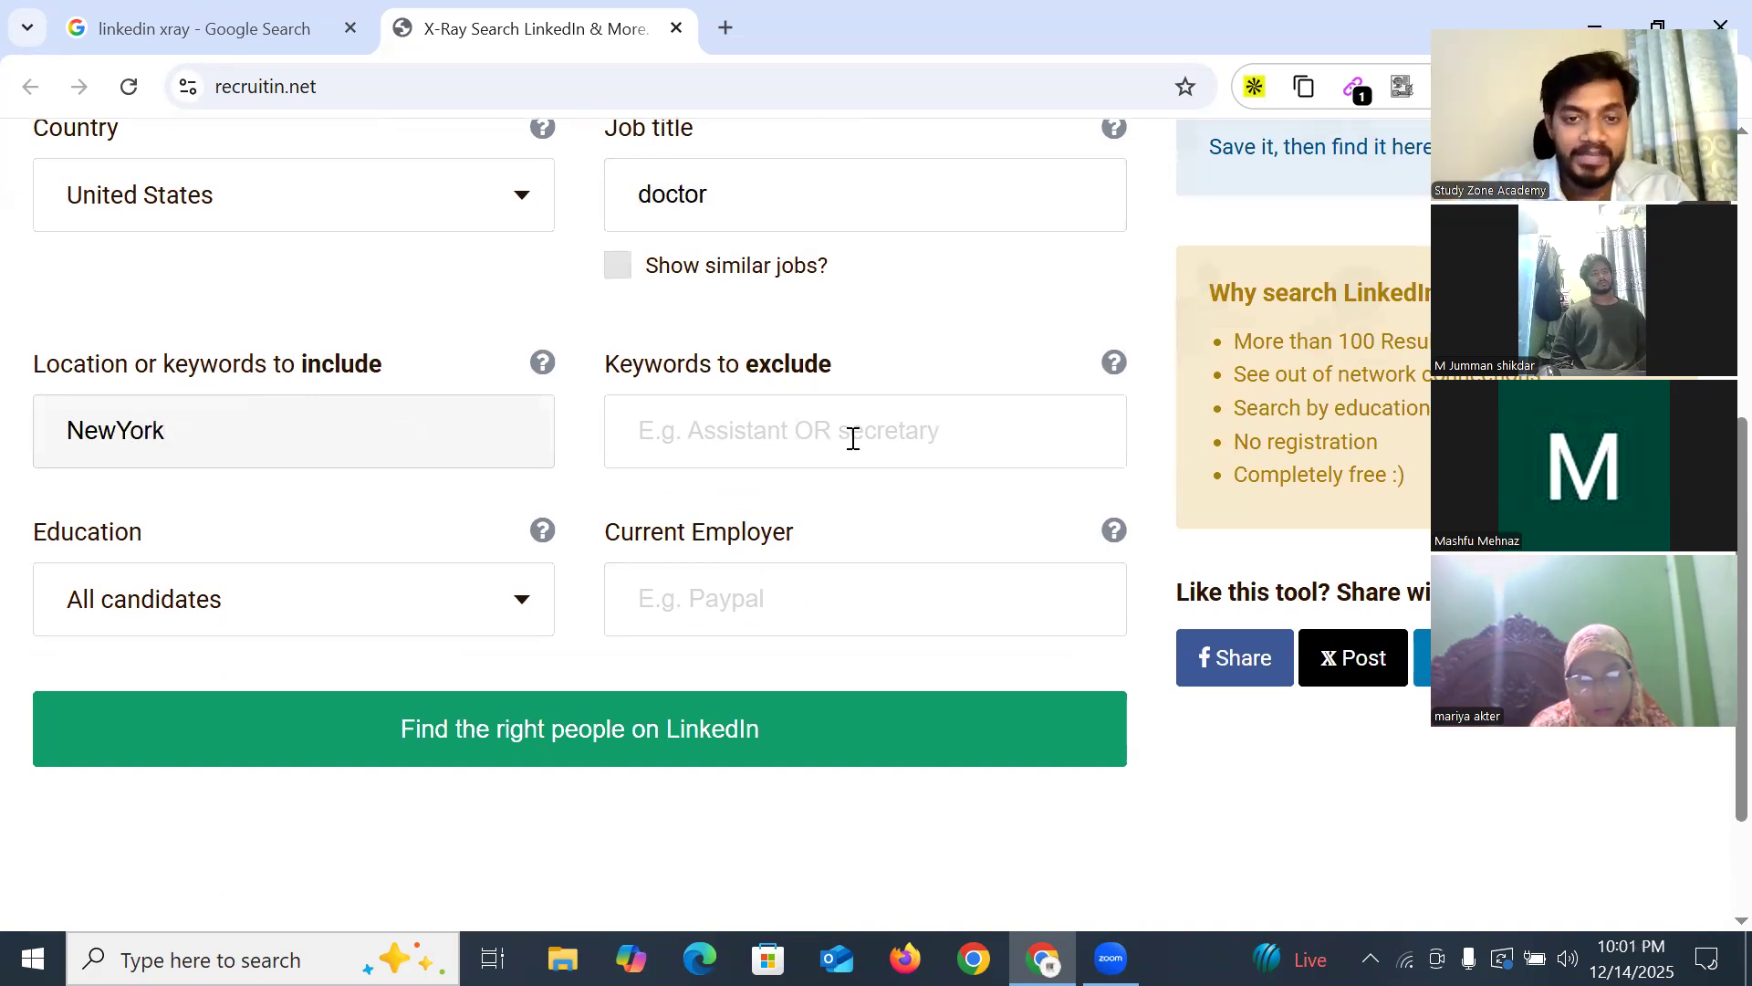
{"action": "scroll", "coordinate": [364, 511], "scroll_direction": "up", "scroll_amount": 1}
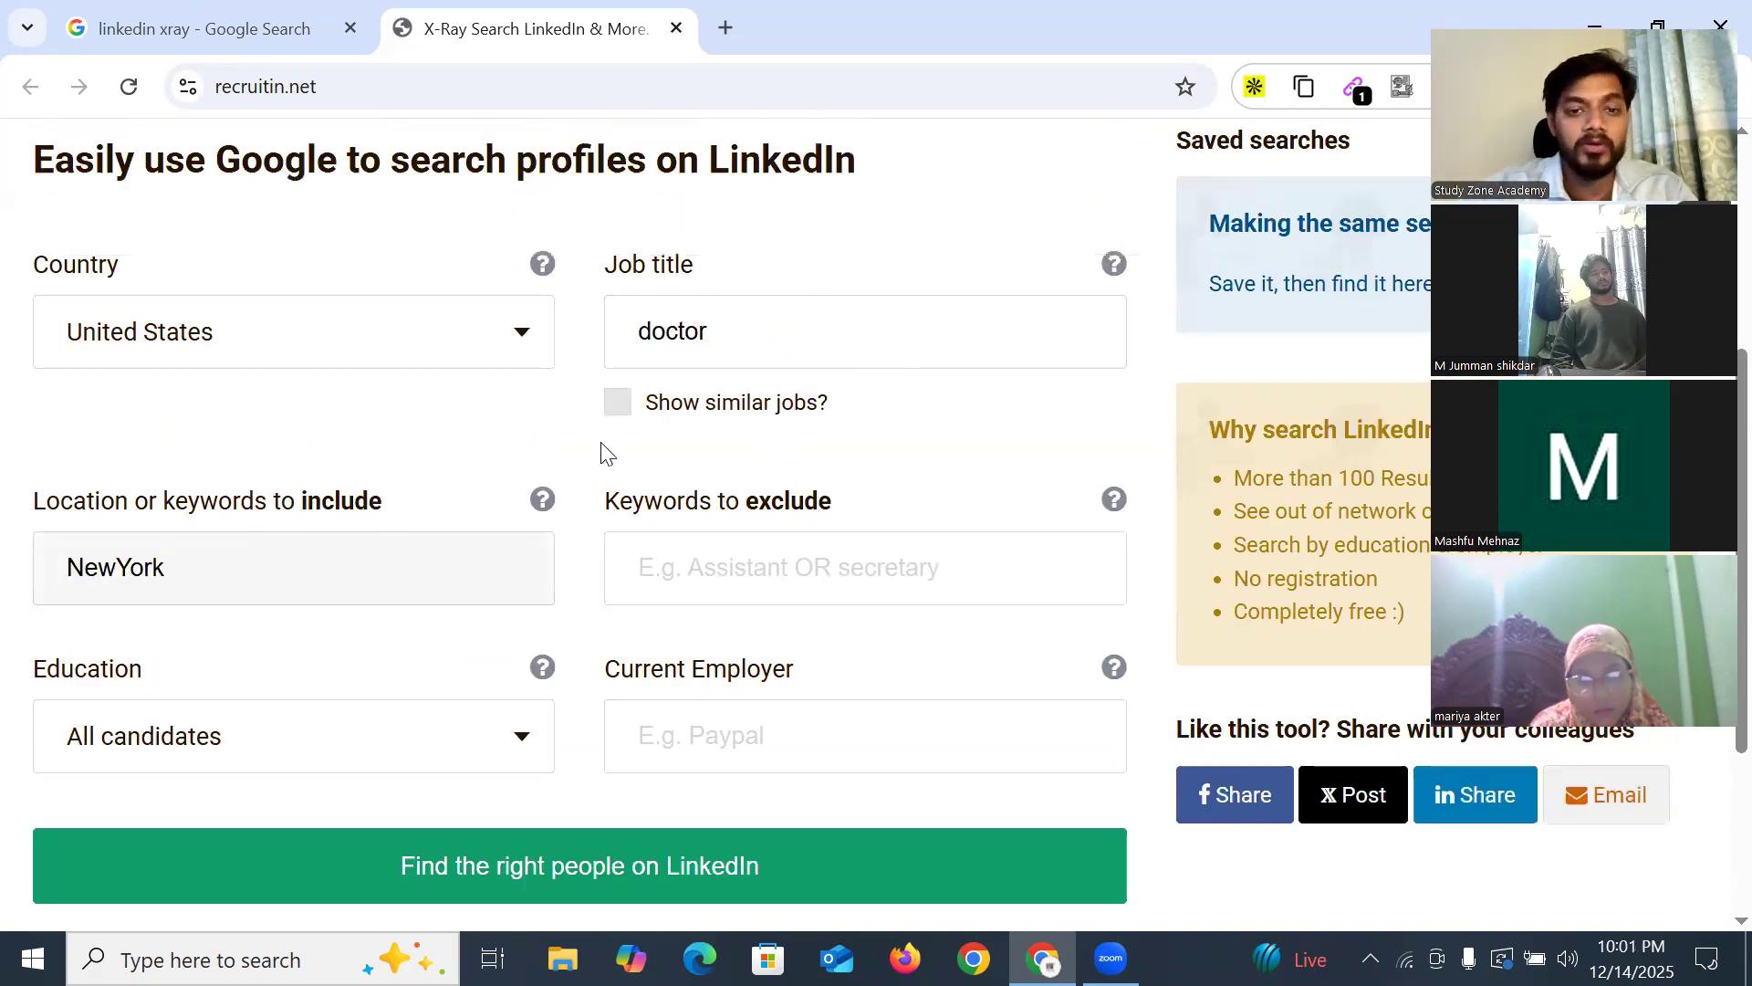
{"action": "scroll", "coordinate": [794, 419], "scroll_direction": "up", "scroll_amount": 1}
{"action": "scroll", "coordinate": [760, 467], "scroll_direction": "down", "scroll_amount": 3}
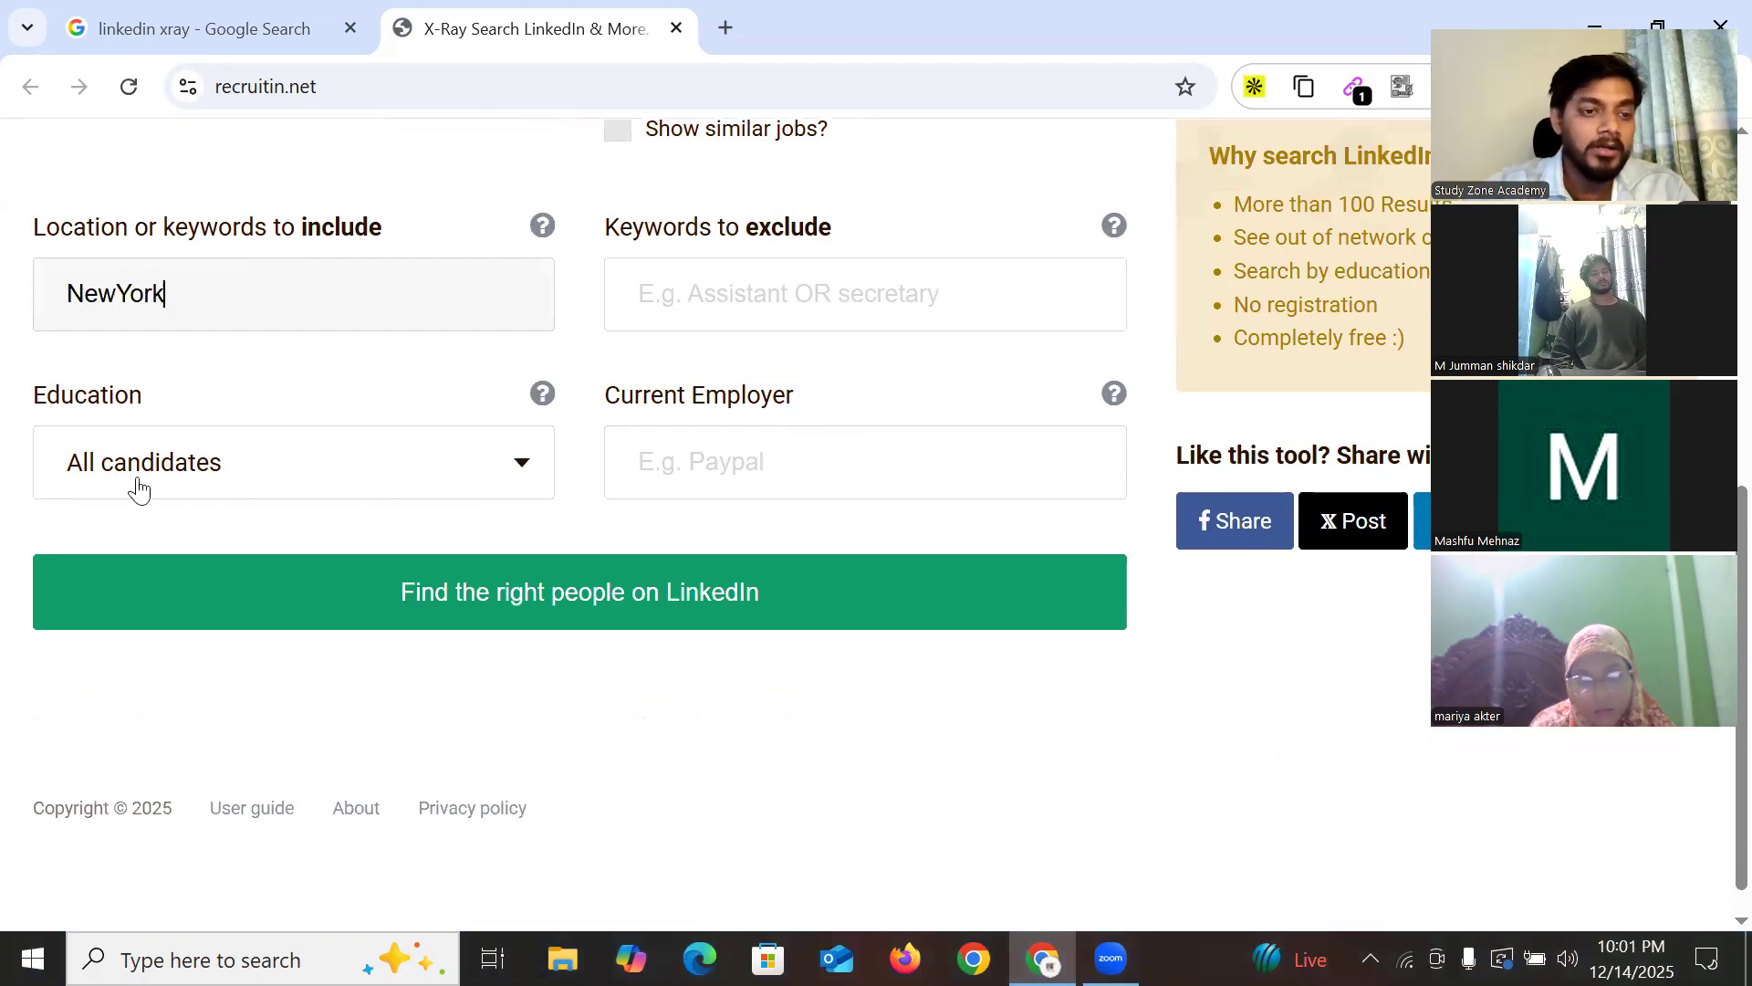
{"action": "left_click", "coordinate": [228, 482]}
{"action": "scroll", "coordinate": [197, 717], "scroll_direction": "down", "scroll_amount": 1}
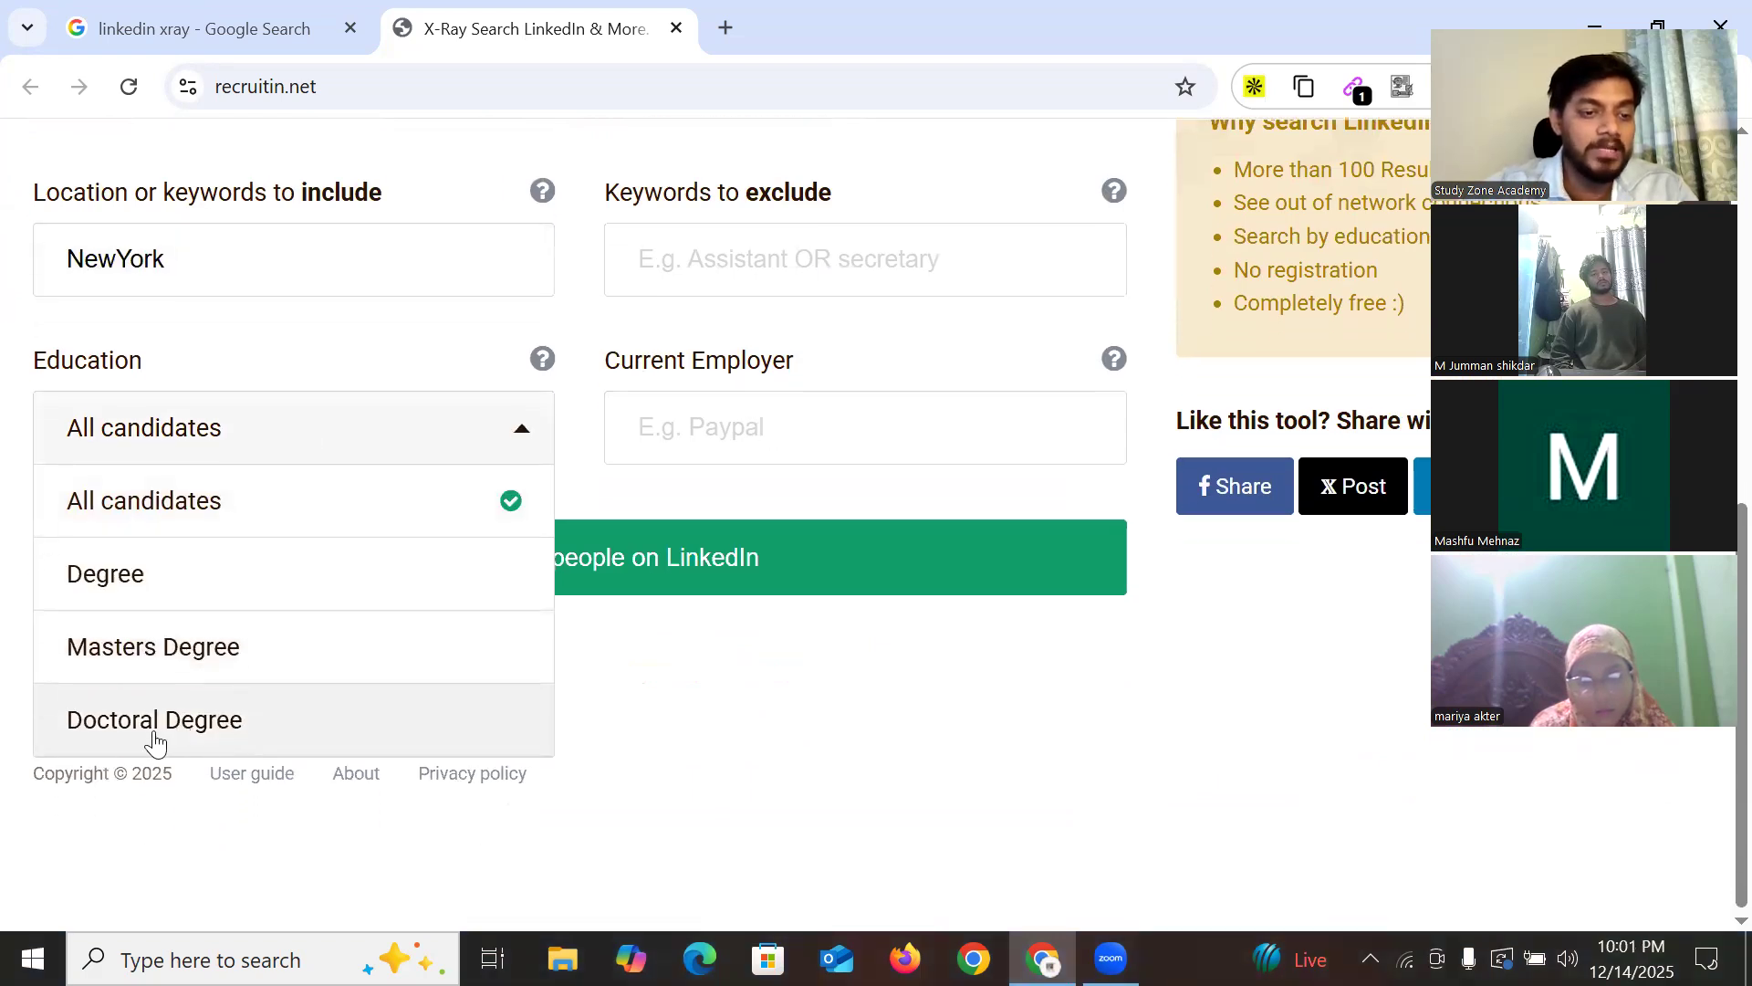
{"action": "left_click", "coordinate": [183, 728]}
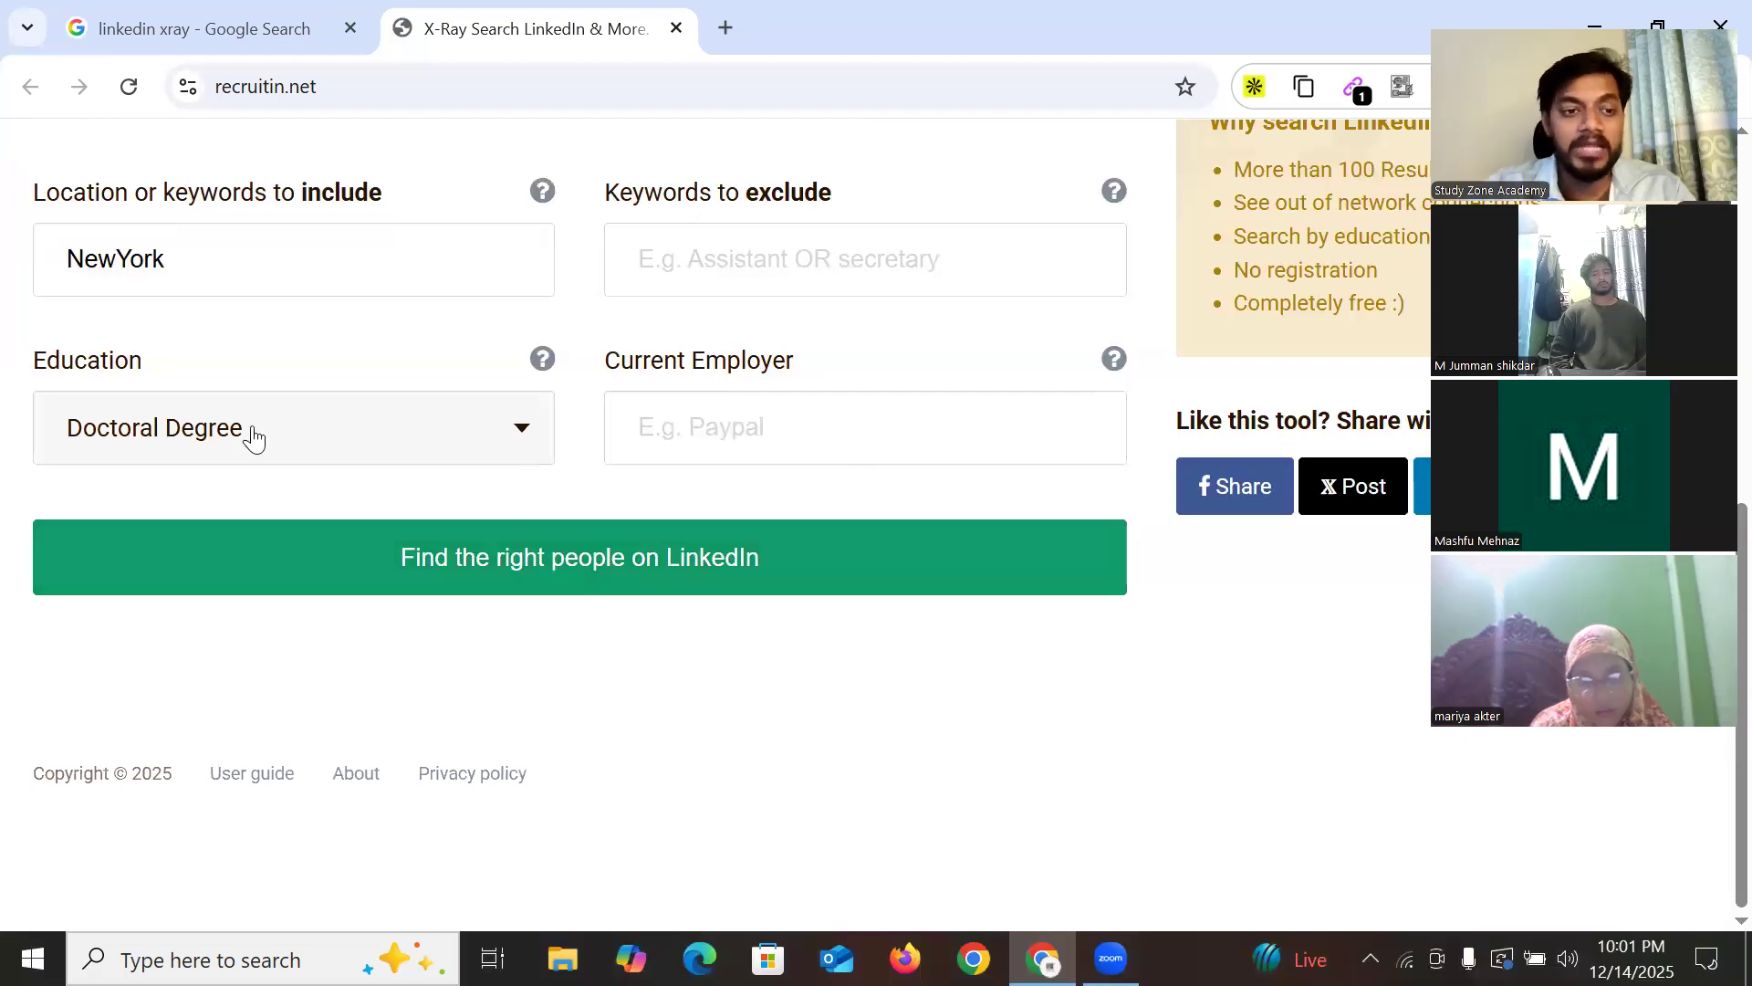
{"action": "scroll", "coordinate": [775, 438], "scroll_direction": "up", "scroll_amount": 2}
{"action": "scroll", "coordinate": [787, 383], "scroll_direction": "down", "scroll_amount": 2}
{"action": "left_click", "coordinate": [796, 453]}
{"action": "left_click", "coordinate": [881, 351]}
{"action": "scroll", "coordinate": [825, 402], "scroll_direction": "up", "scroll_amount": 5}
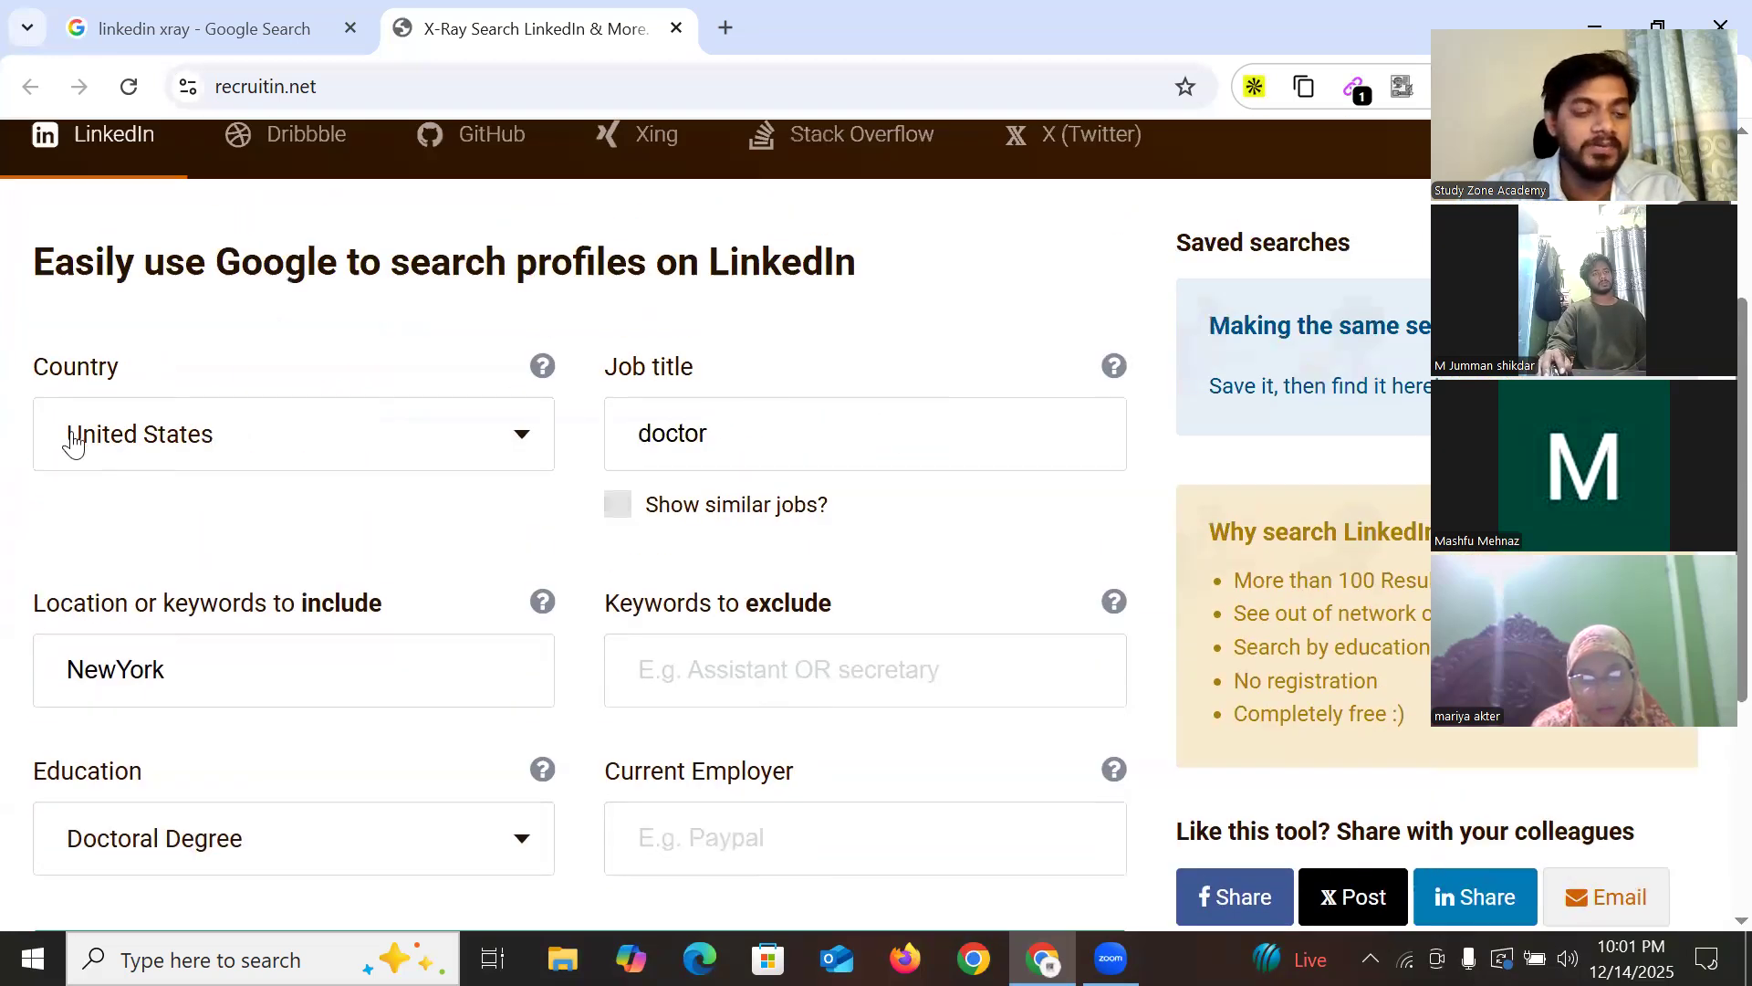
{"action": "scroll", "coordinate": [794, 488], "scroll_direction": "down", "scroll_amount": 3}
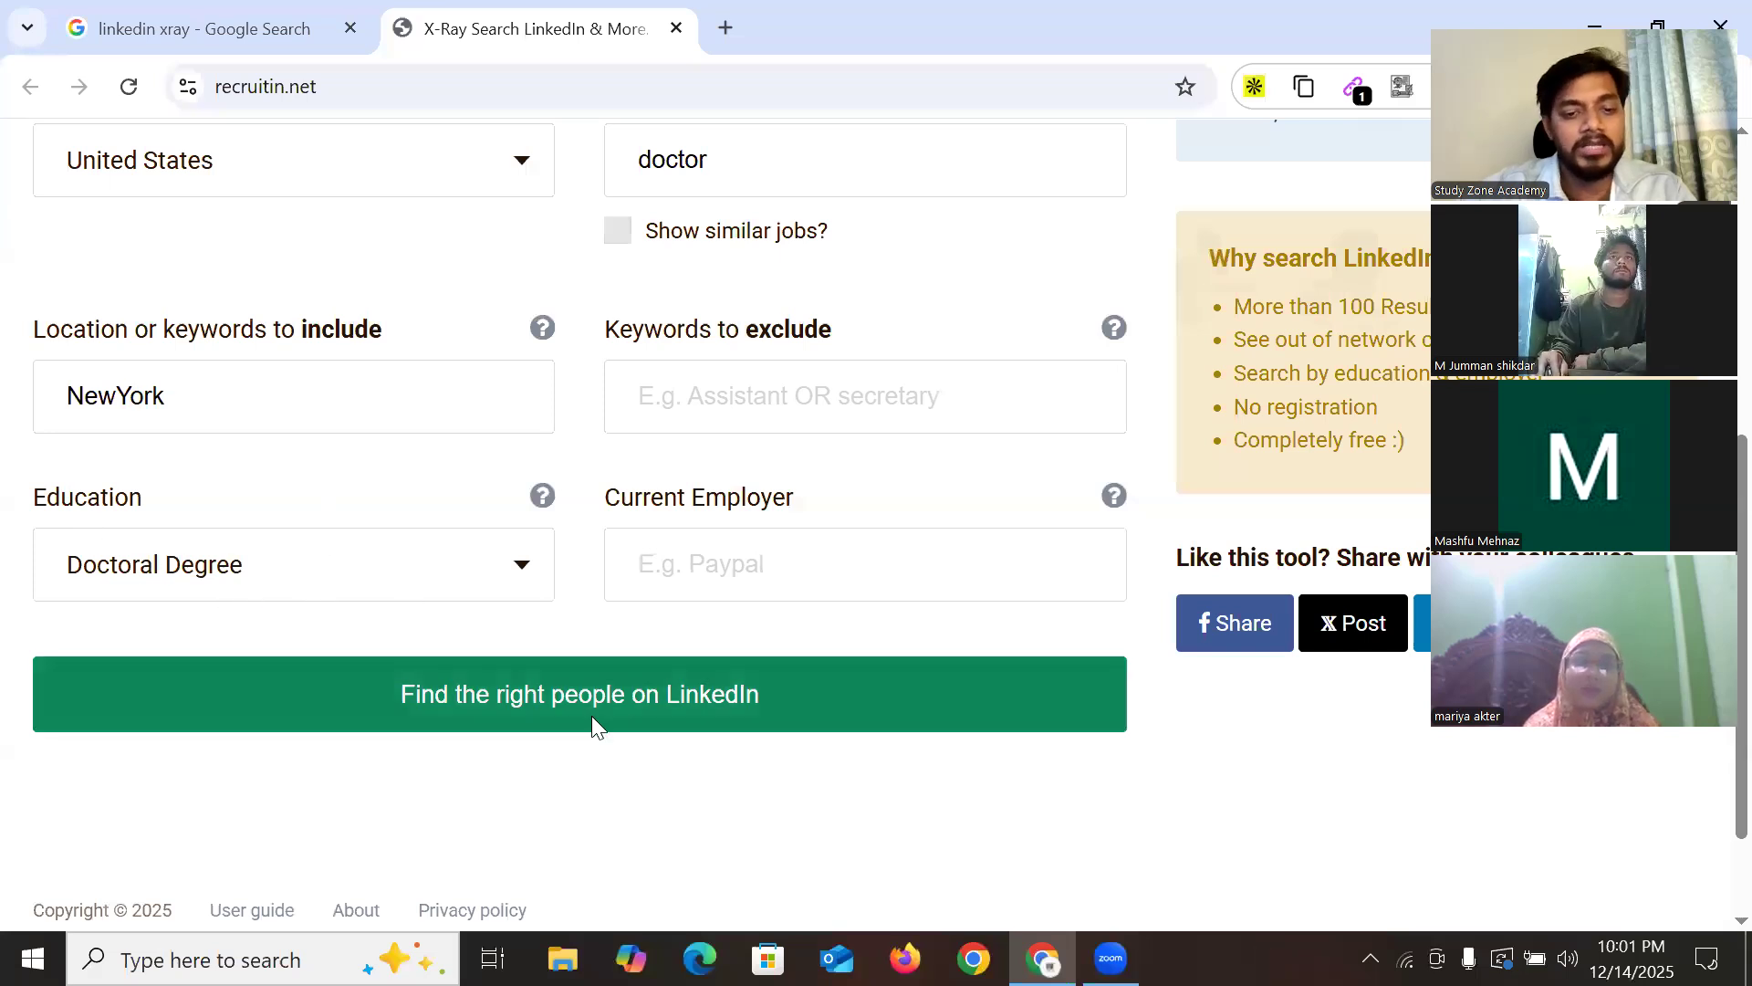
{"action": "left_click", "coordinate": [751, 705]}
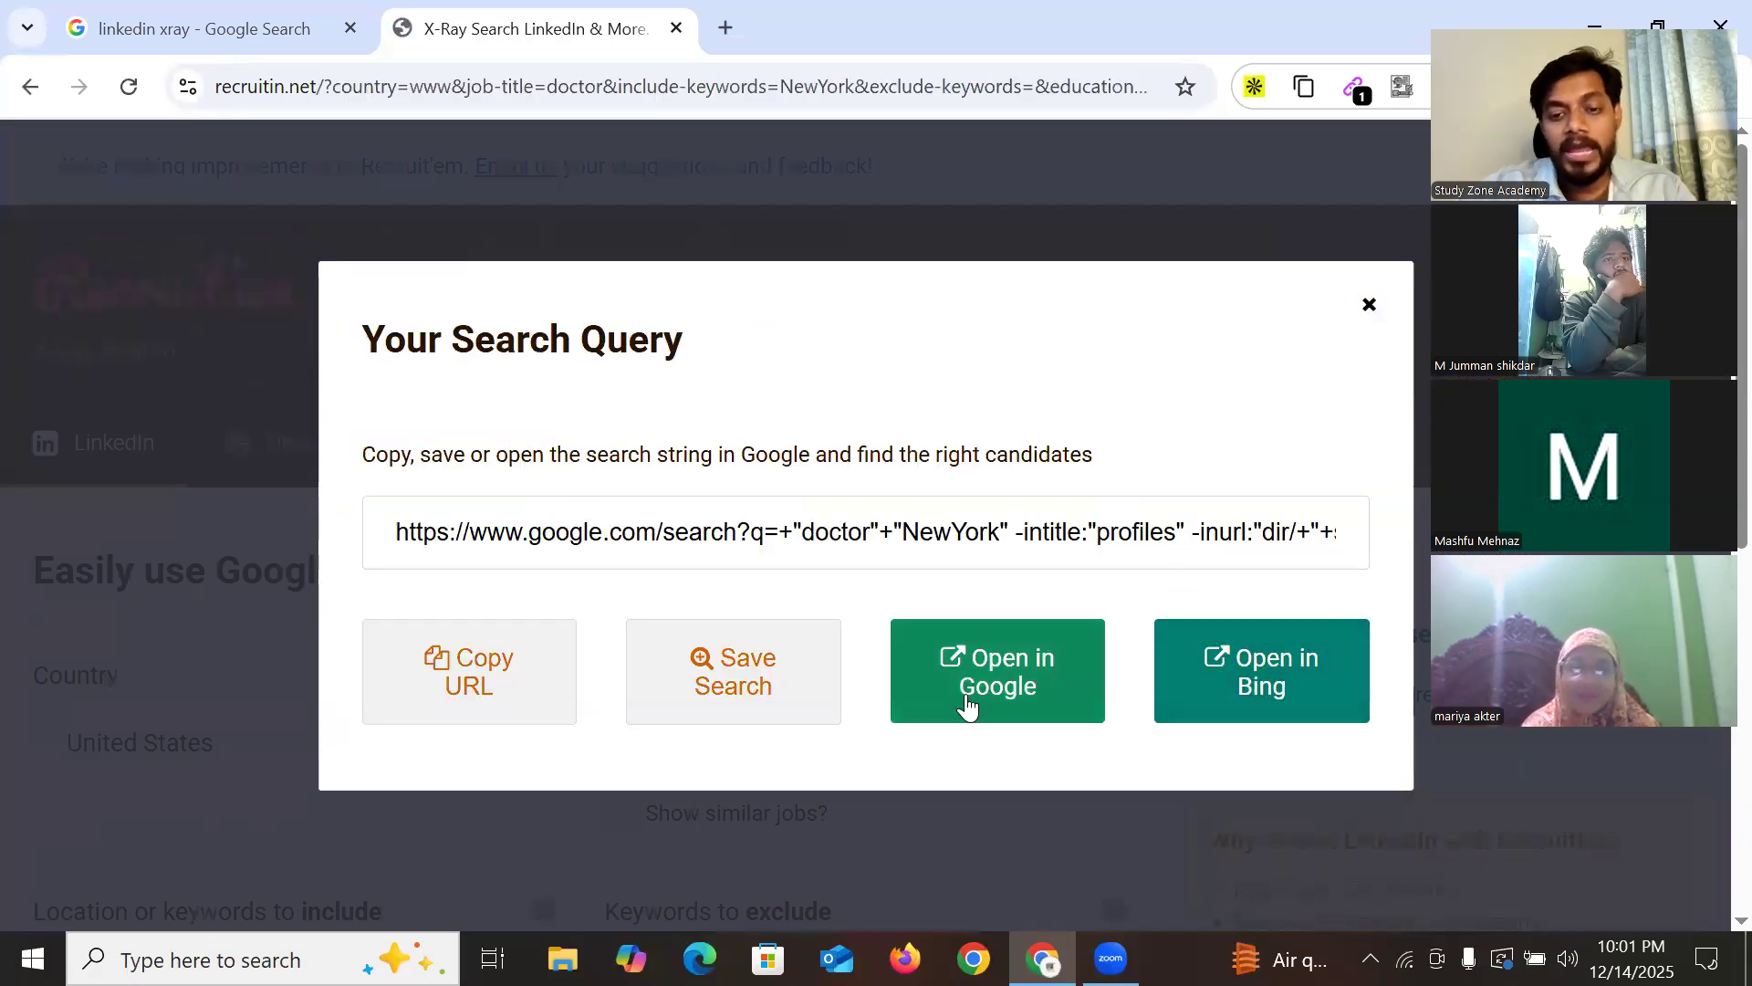
Open the doctor NewYork X-ray query in Google and load its copied URL in a new tab
{"action": "left_click", "coordinate": [1046, 696]}
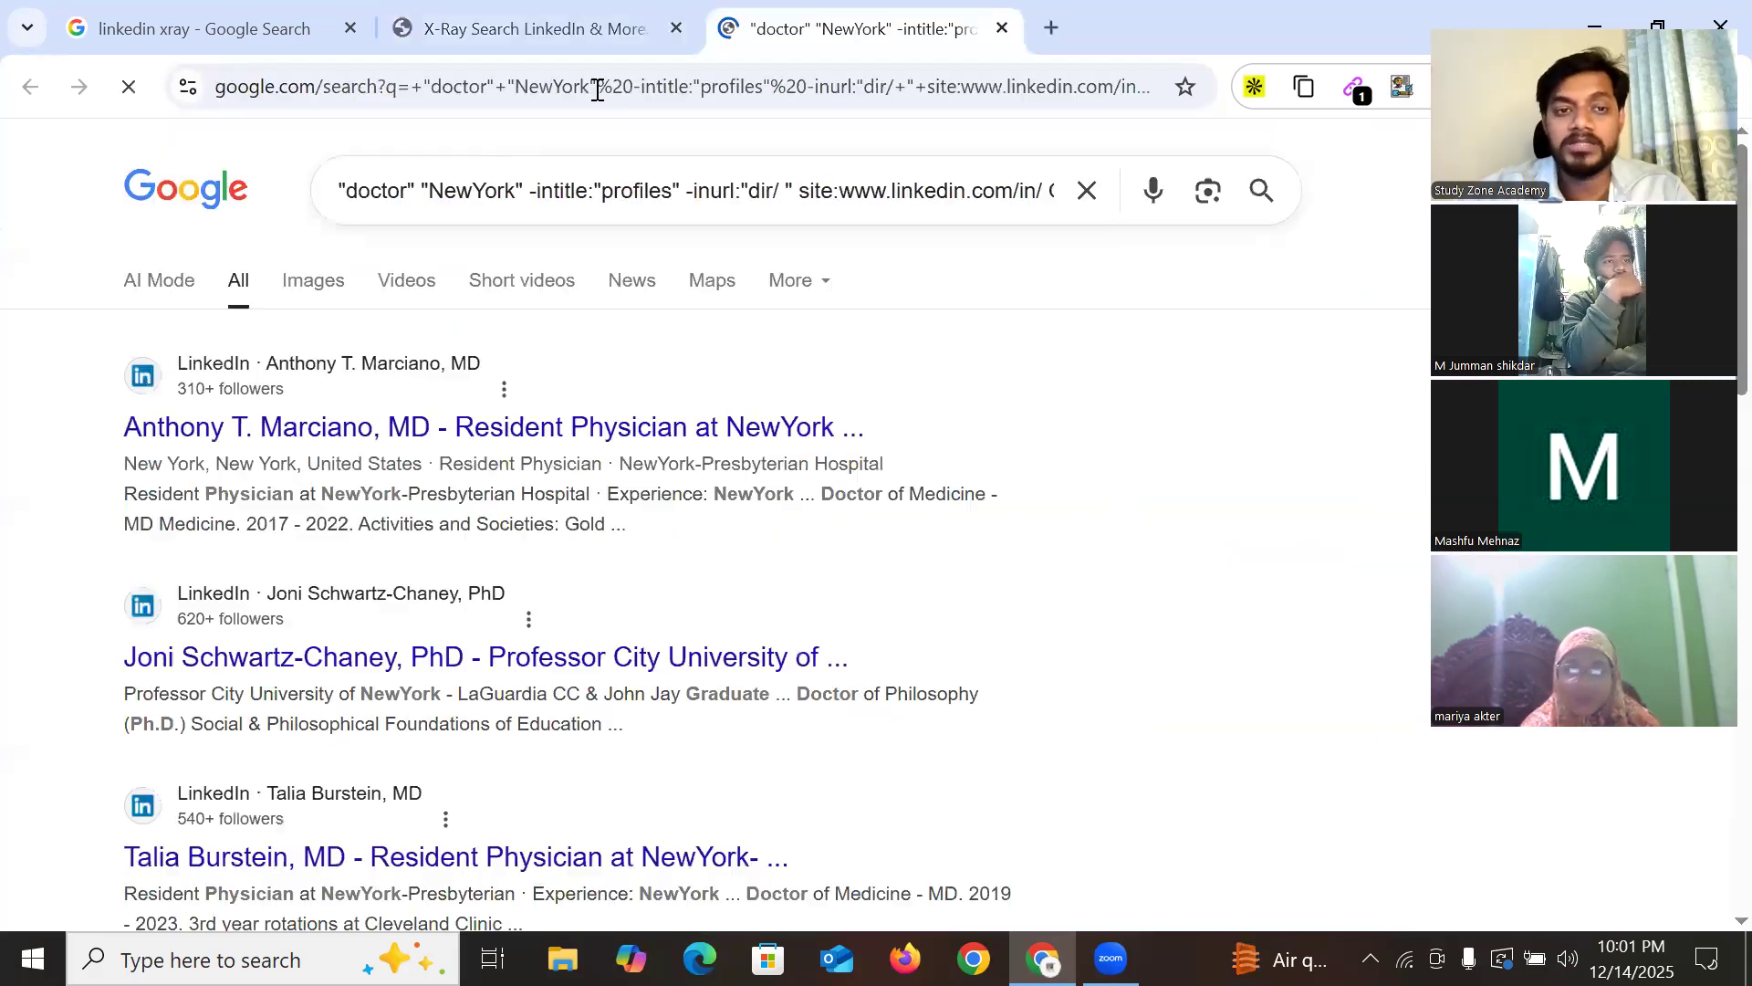
{"action": "left_click", "coordinate": [618, 41]}
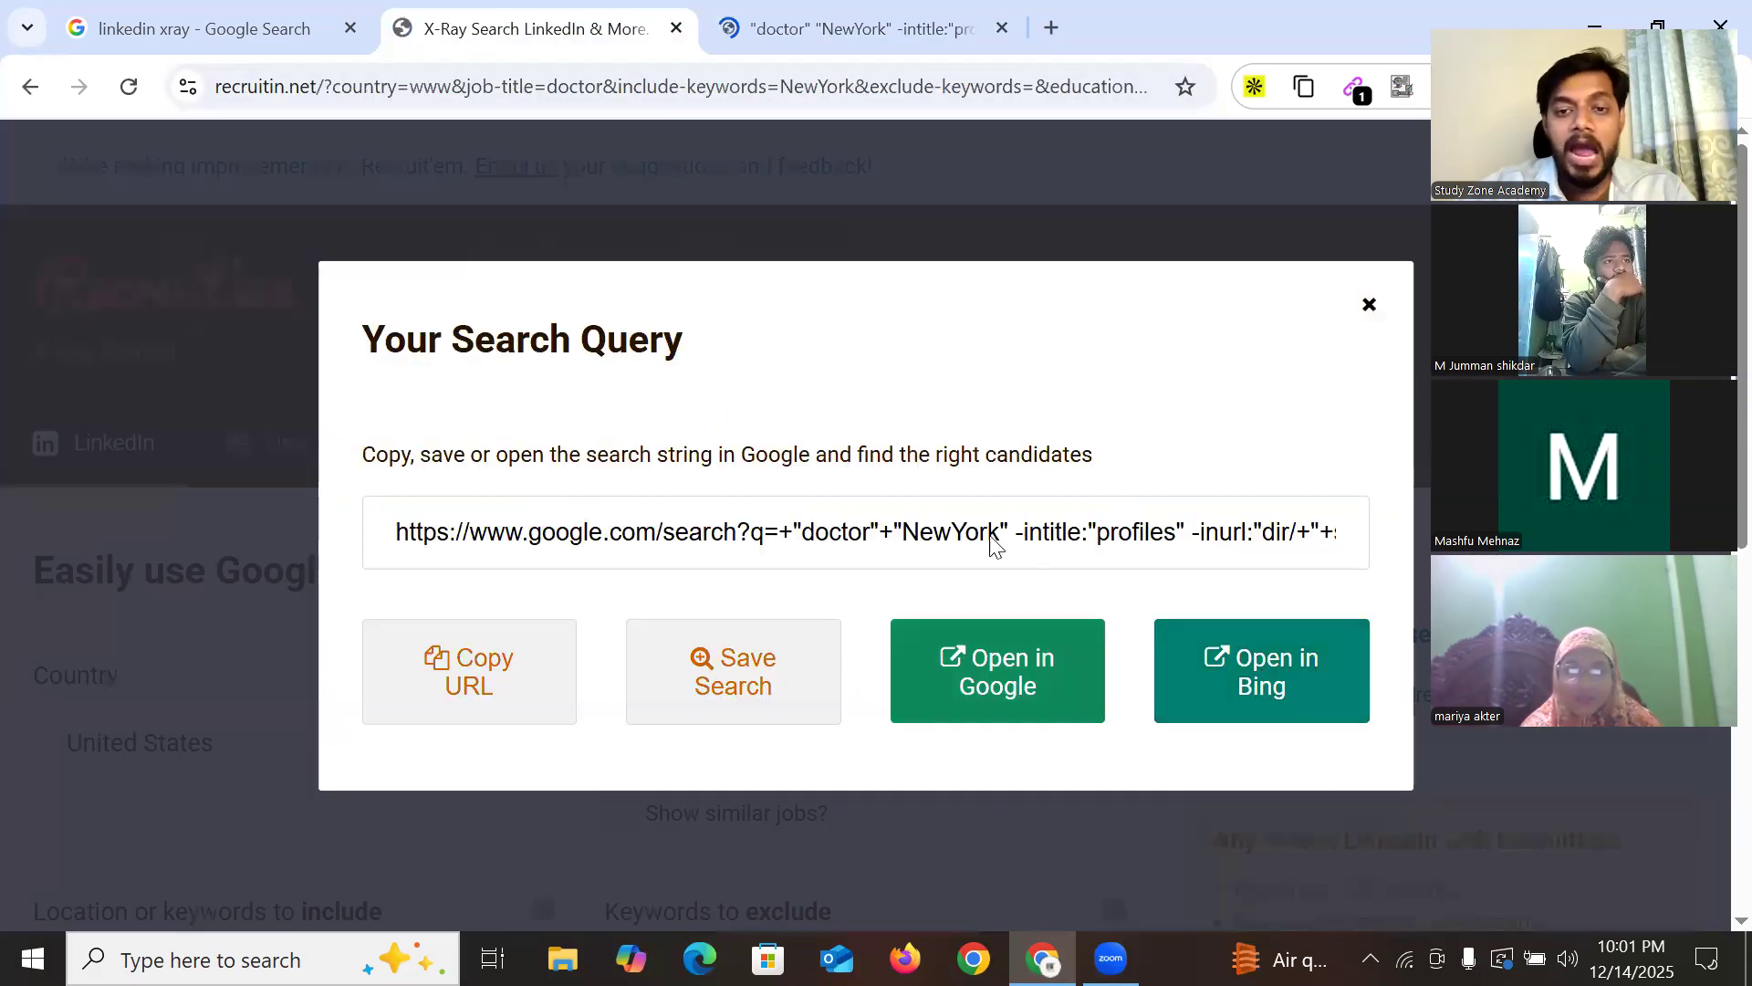
{"action": "left_click", "coordinate": [1204, 520]}
{"action": "key", "text": "ctrl+a"}
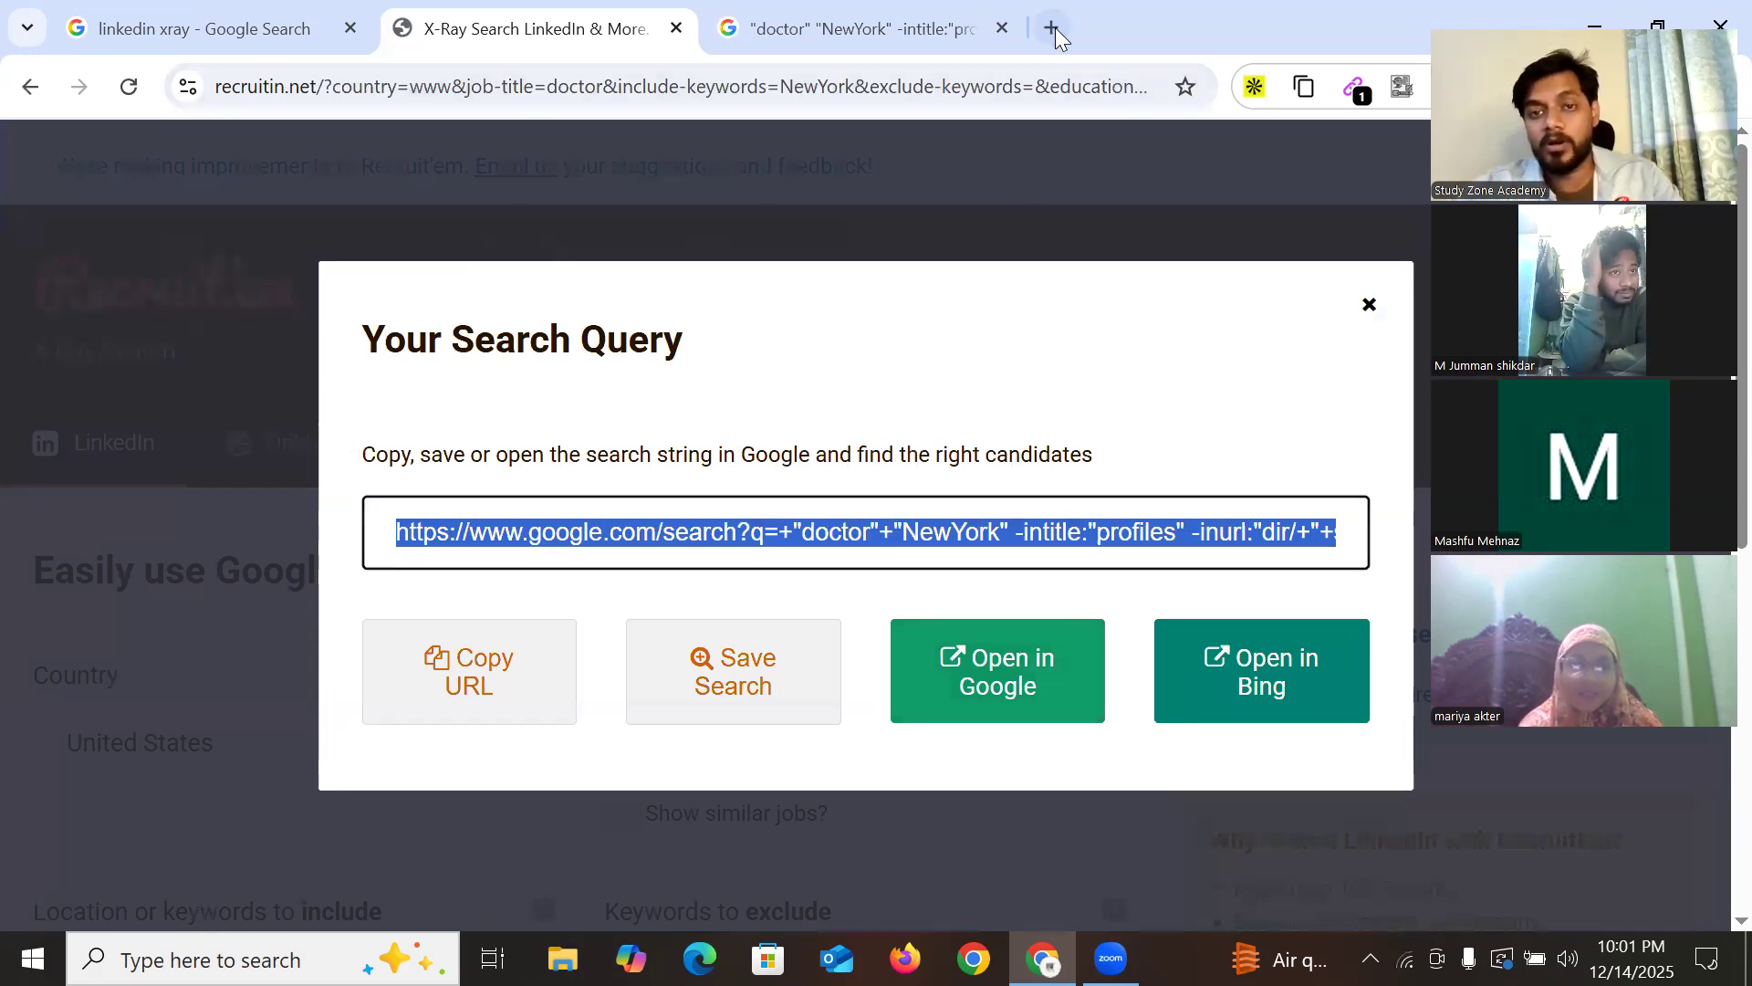
{"action": "key", "text": "ctrl+t"}
{"action": "key", "text": "ctrl+v"}
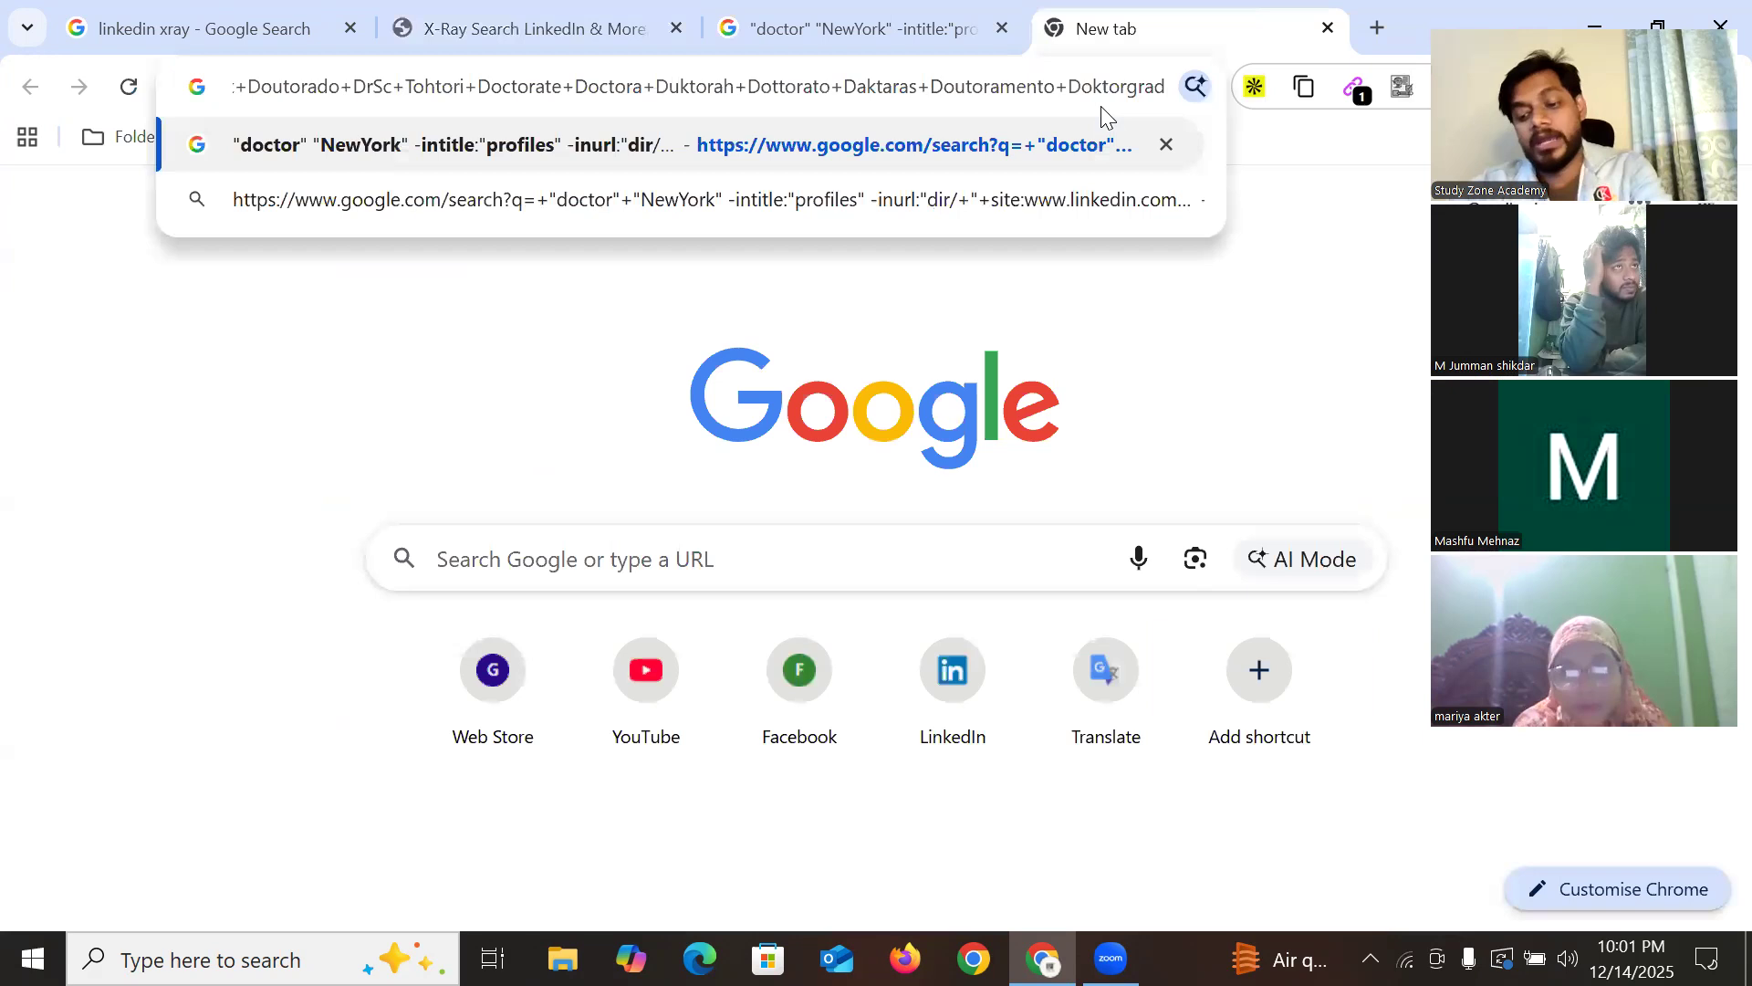
{"action": "key", "text": "Return"}
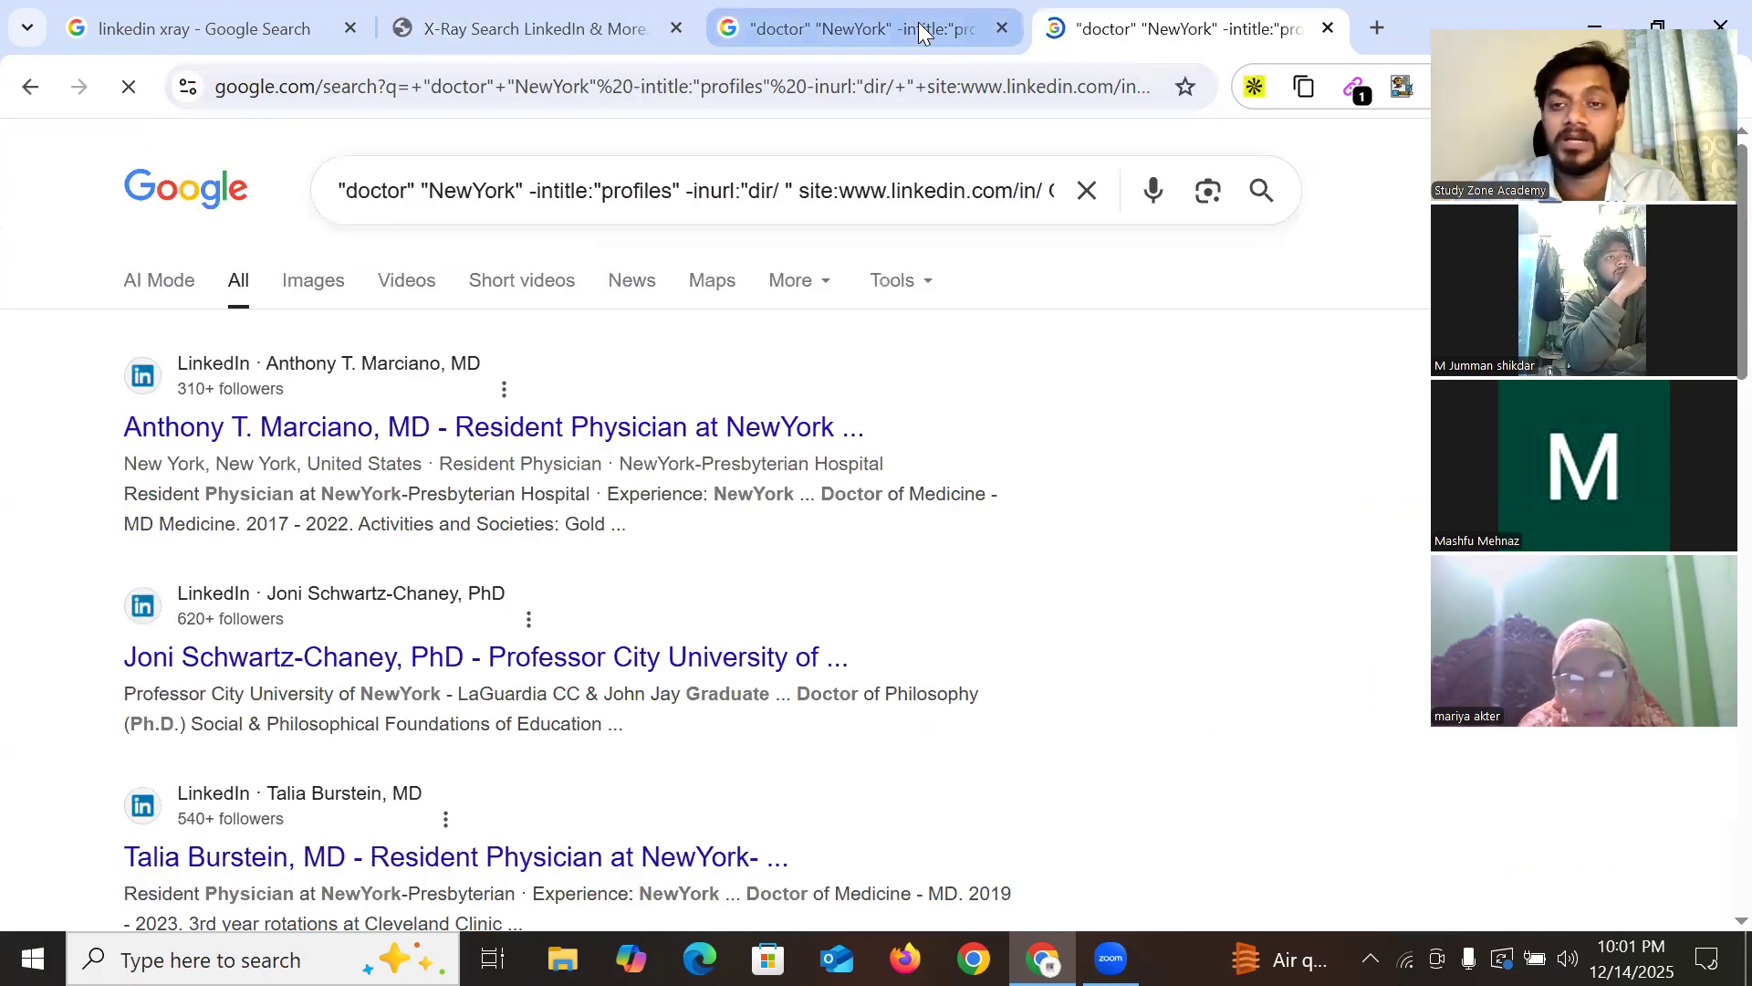
Close the duplicate results tab and dismiss the Kendo sourcing popup
{"action": "left_click", "coordinate": [918, 24]}
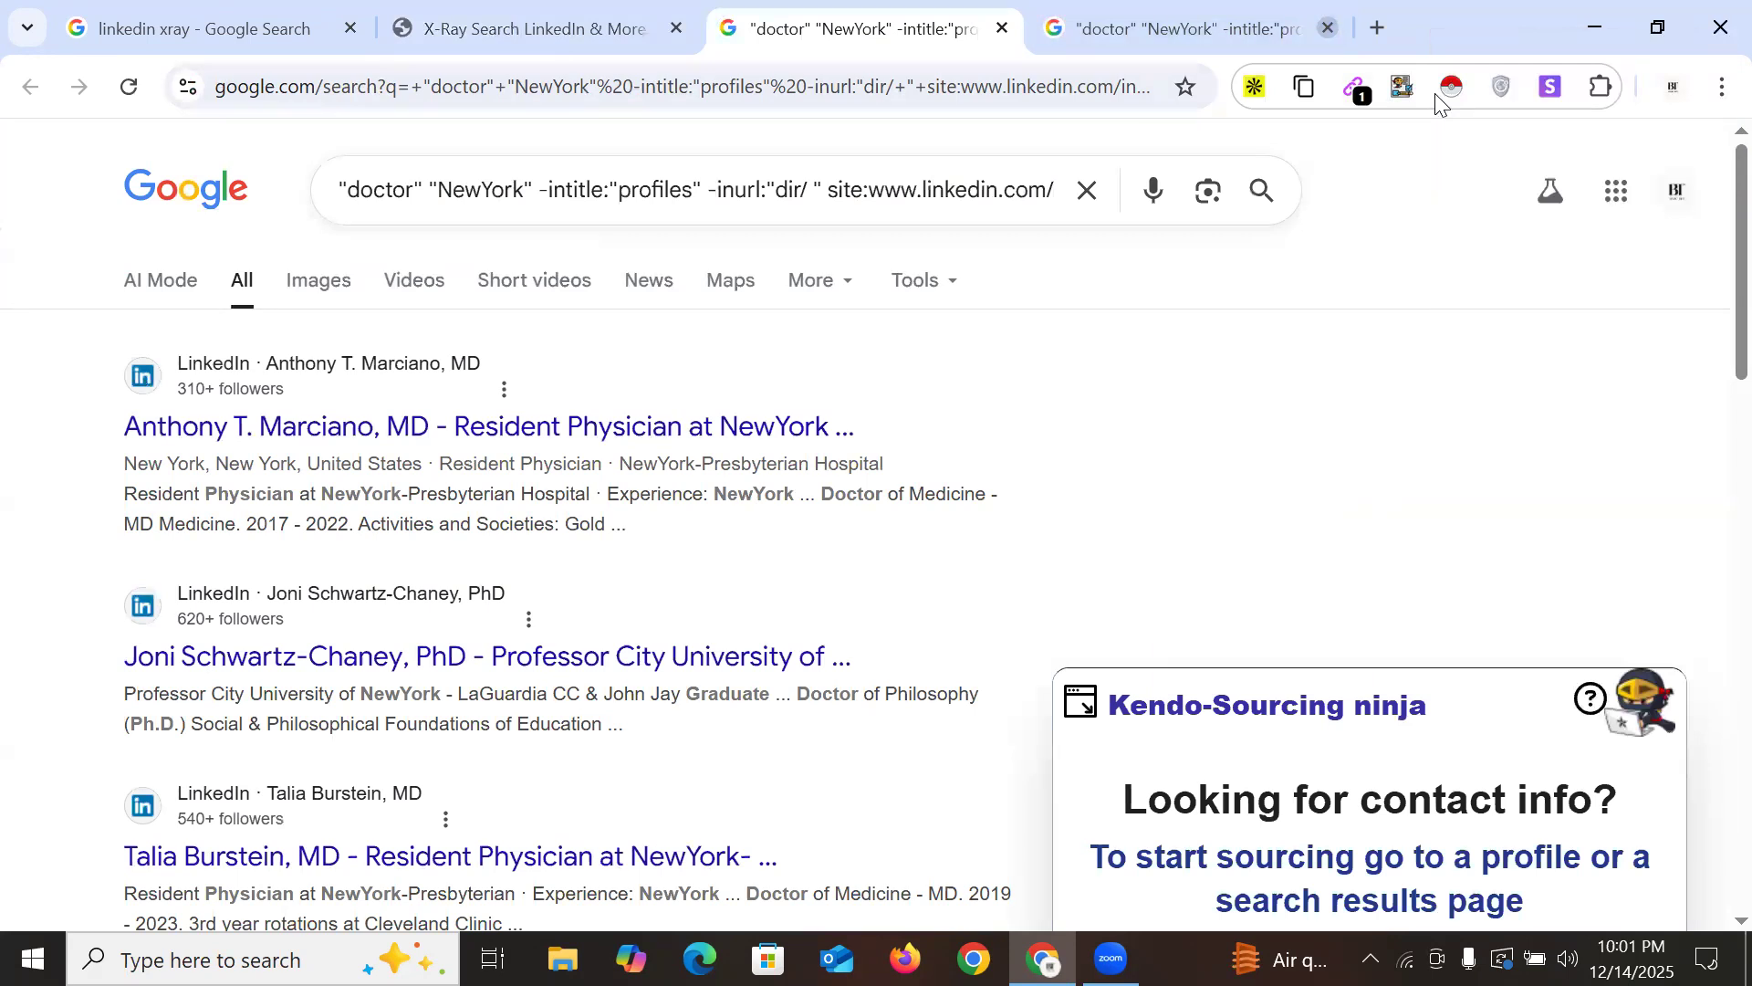
{"action": "left_click", "coordinate": [1328, 27]}
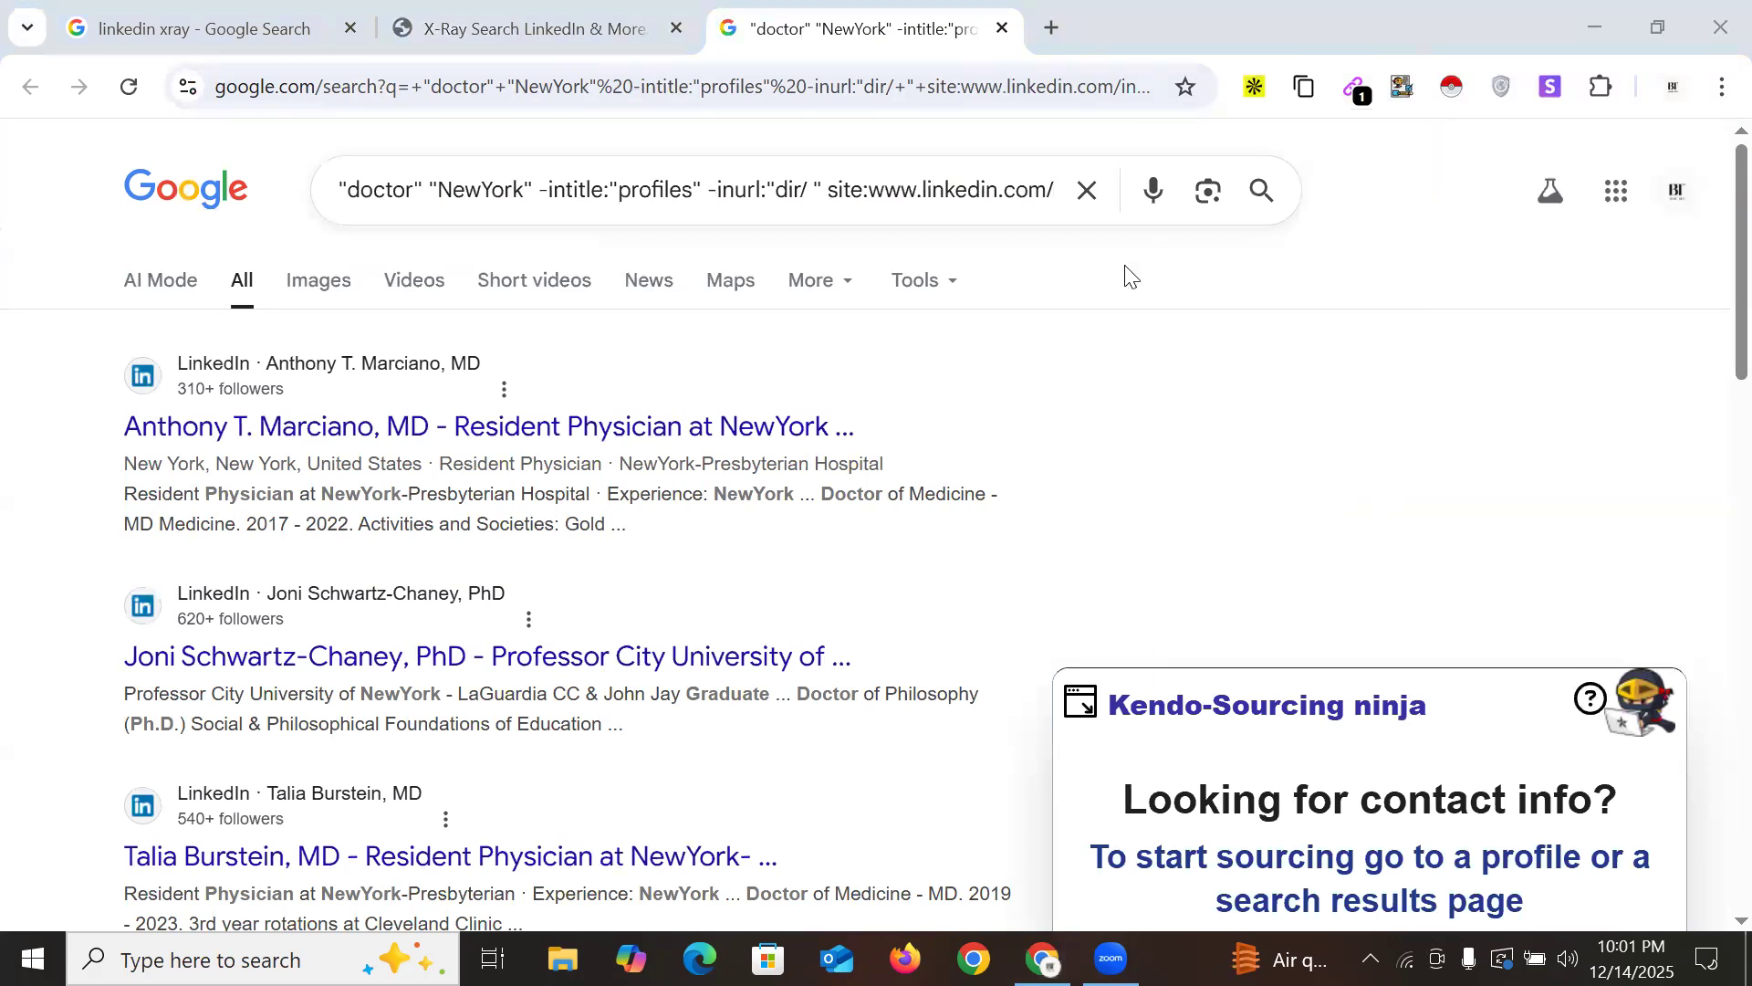
{"action": "left_click", "coordinate": [1081, 705]}
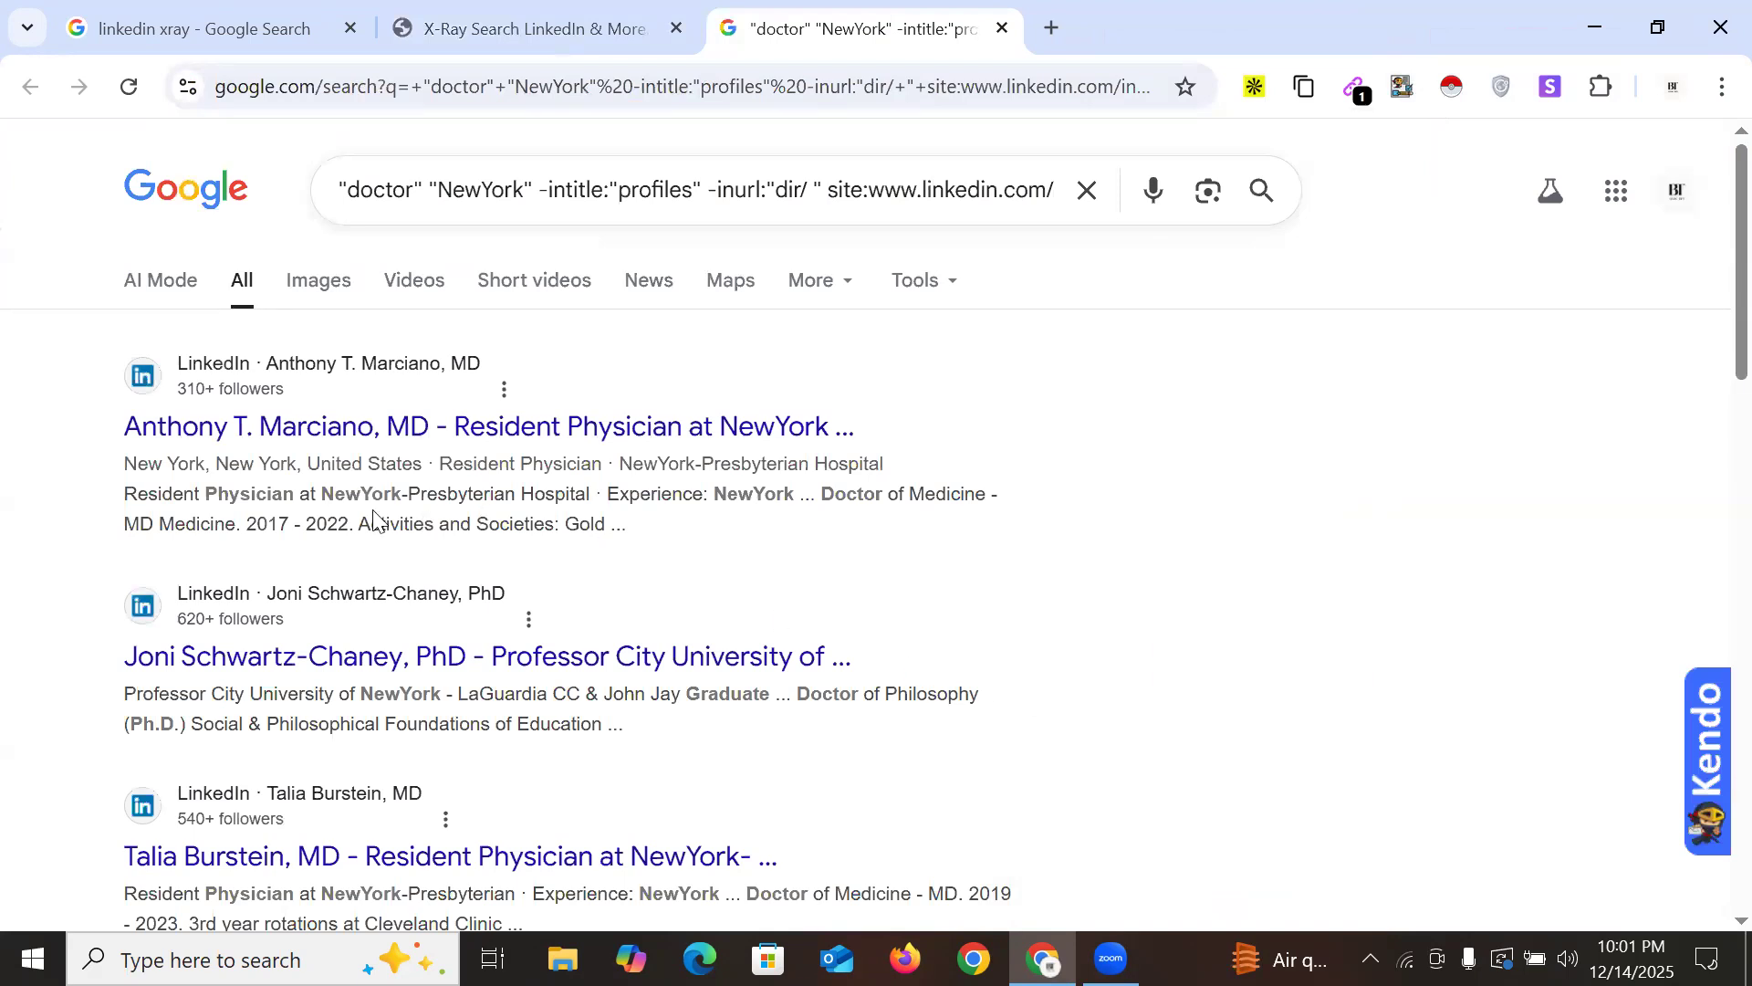
{"action": "scroll", "coordinate": [489, 629], "scroll_direction": "down", "scroll_amount": 5}
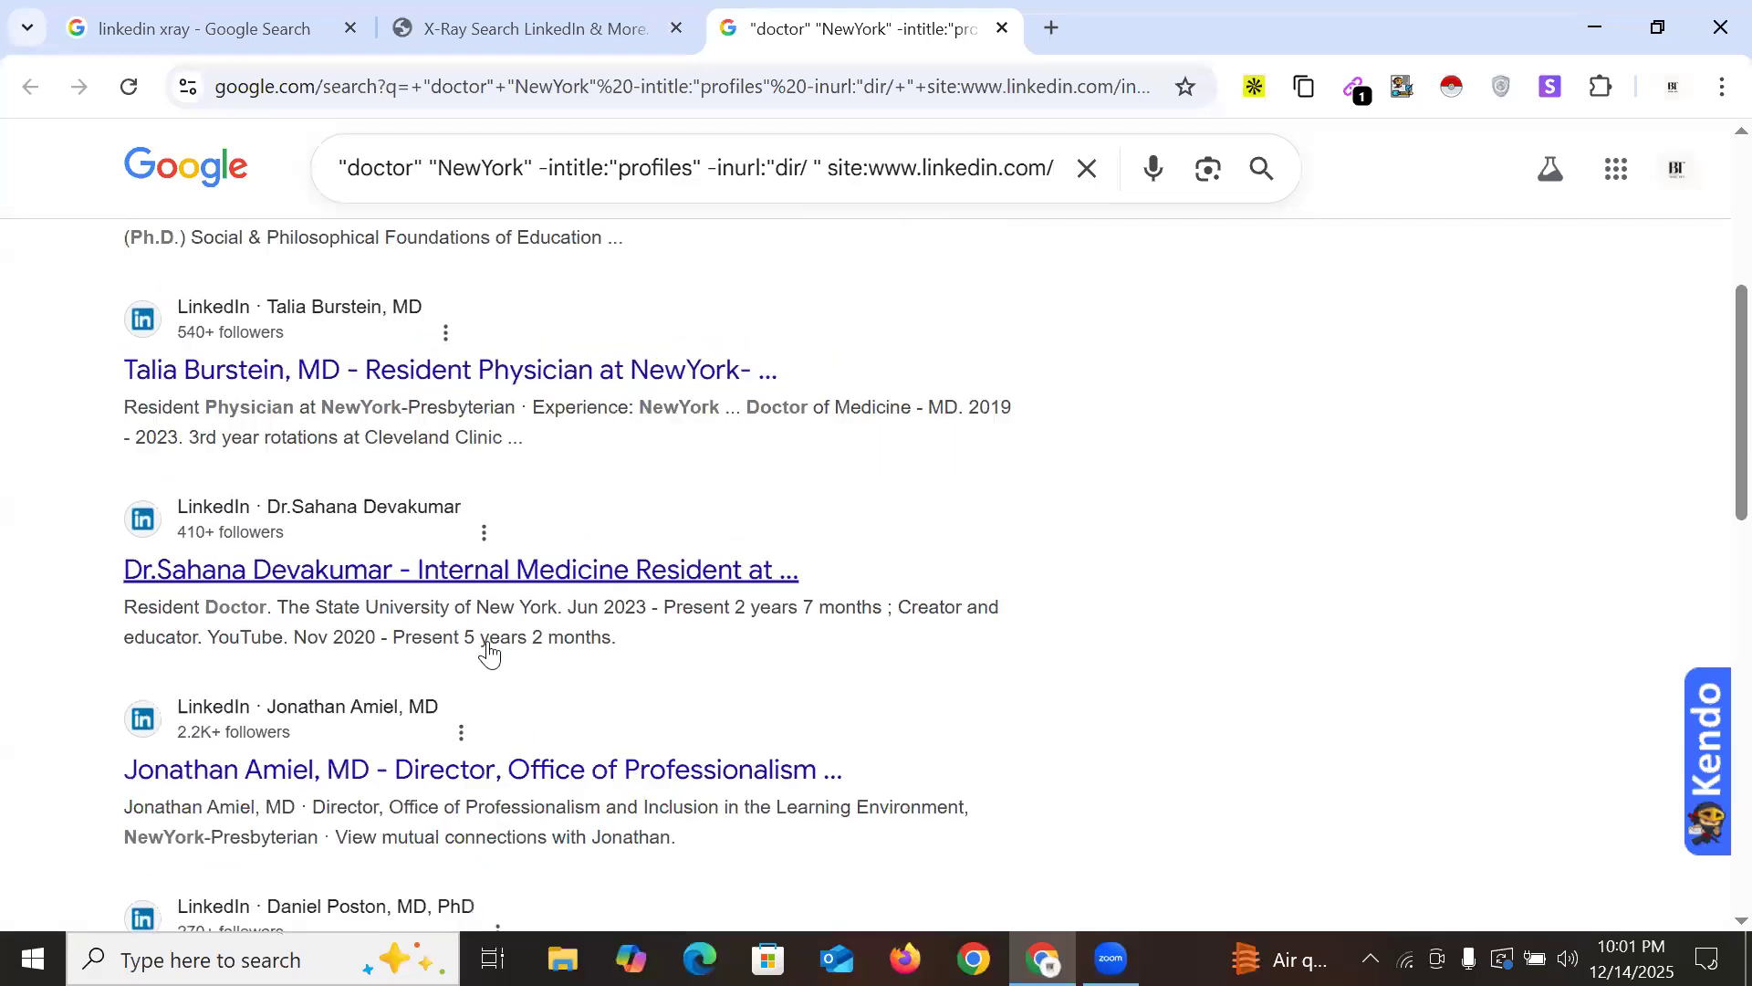
{"action": "scroll", "coordinate": [490, 650], "scroll_direction": "down", "scroll_amount": 6}
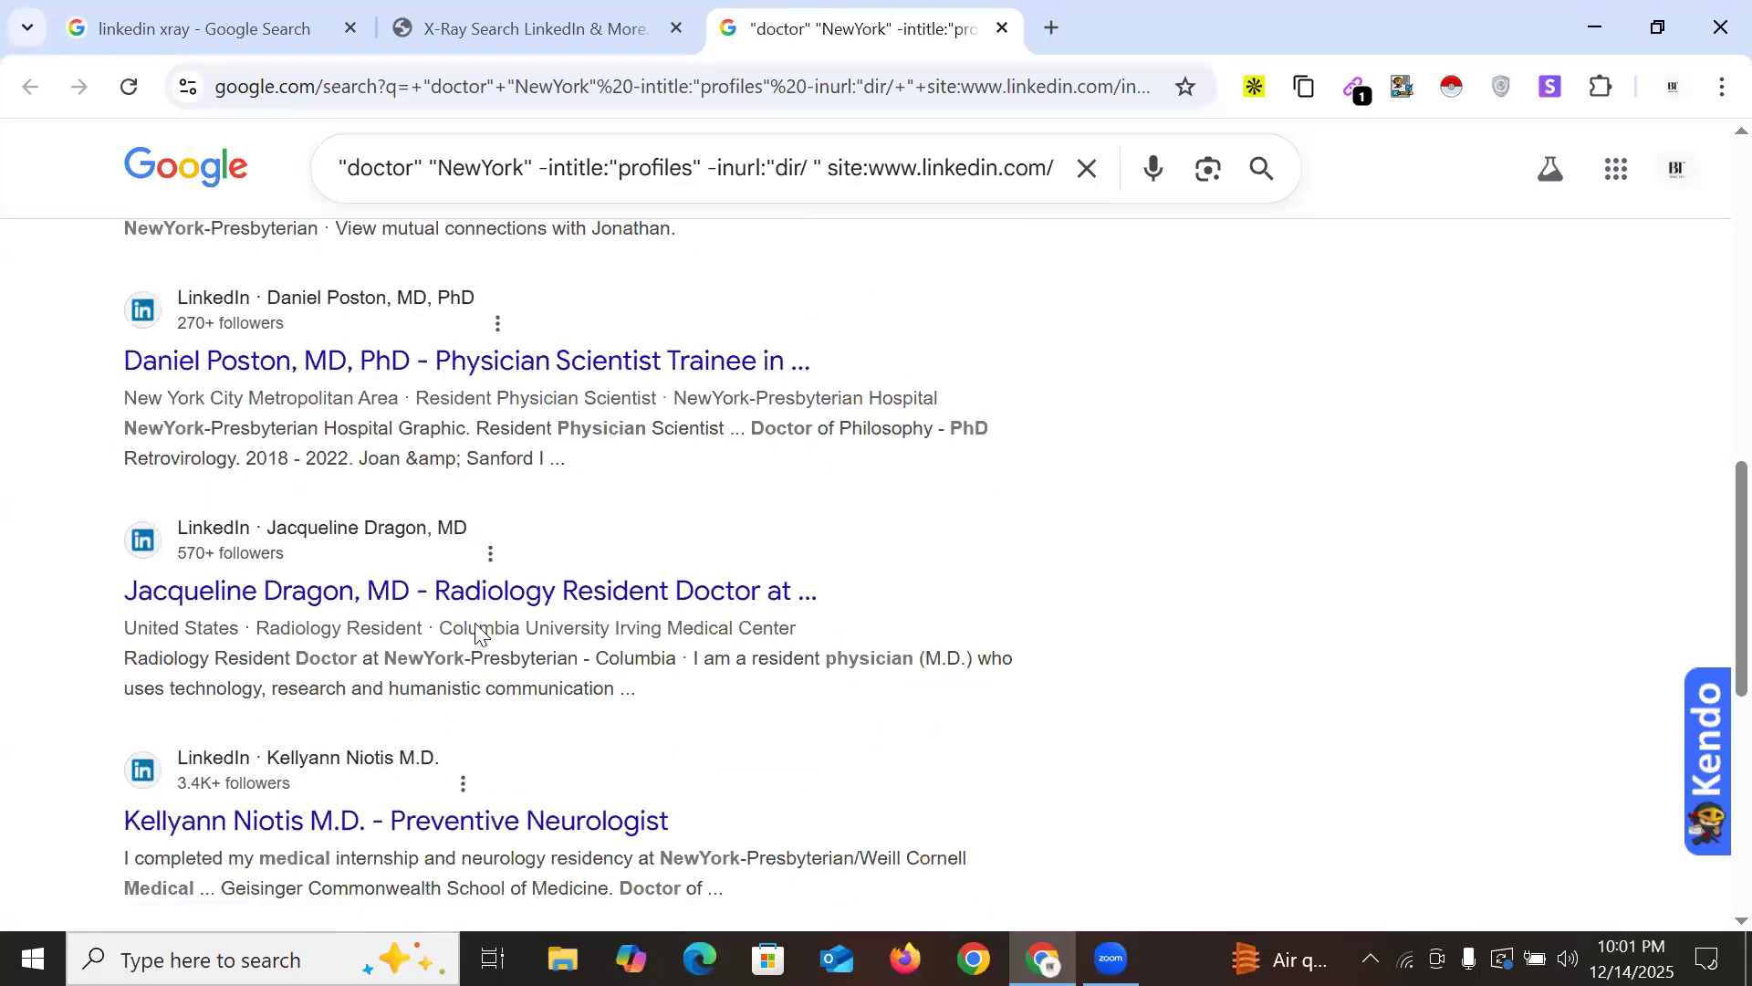
{"action": "scroll", "coordinate": [762, 584], "scroll_direction": "up", "scroll_amount": 11}
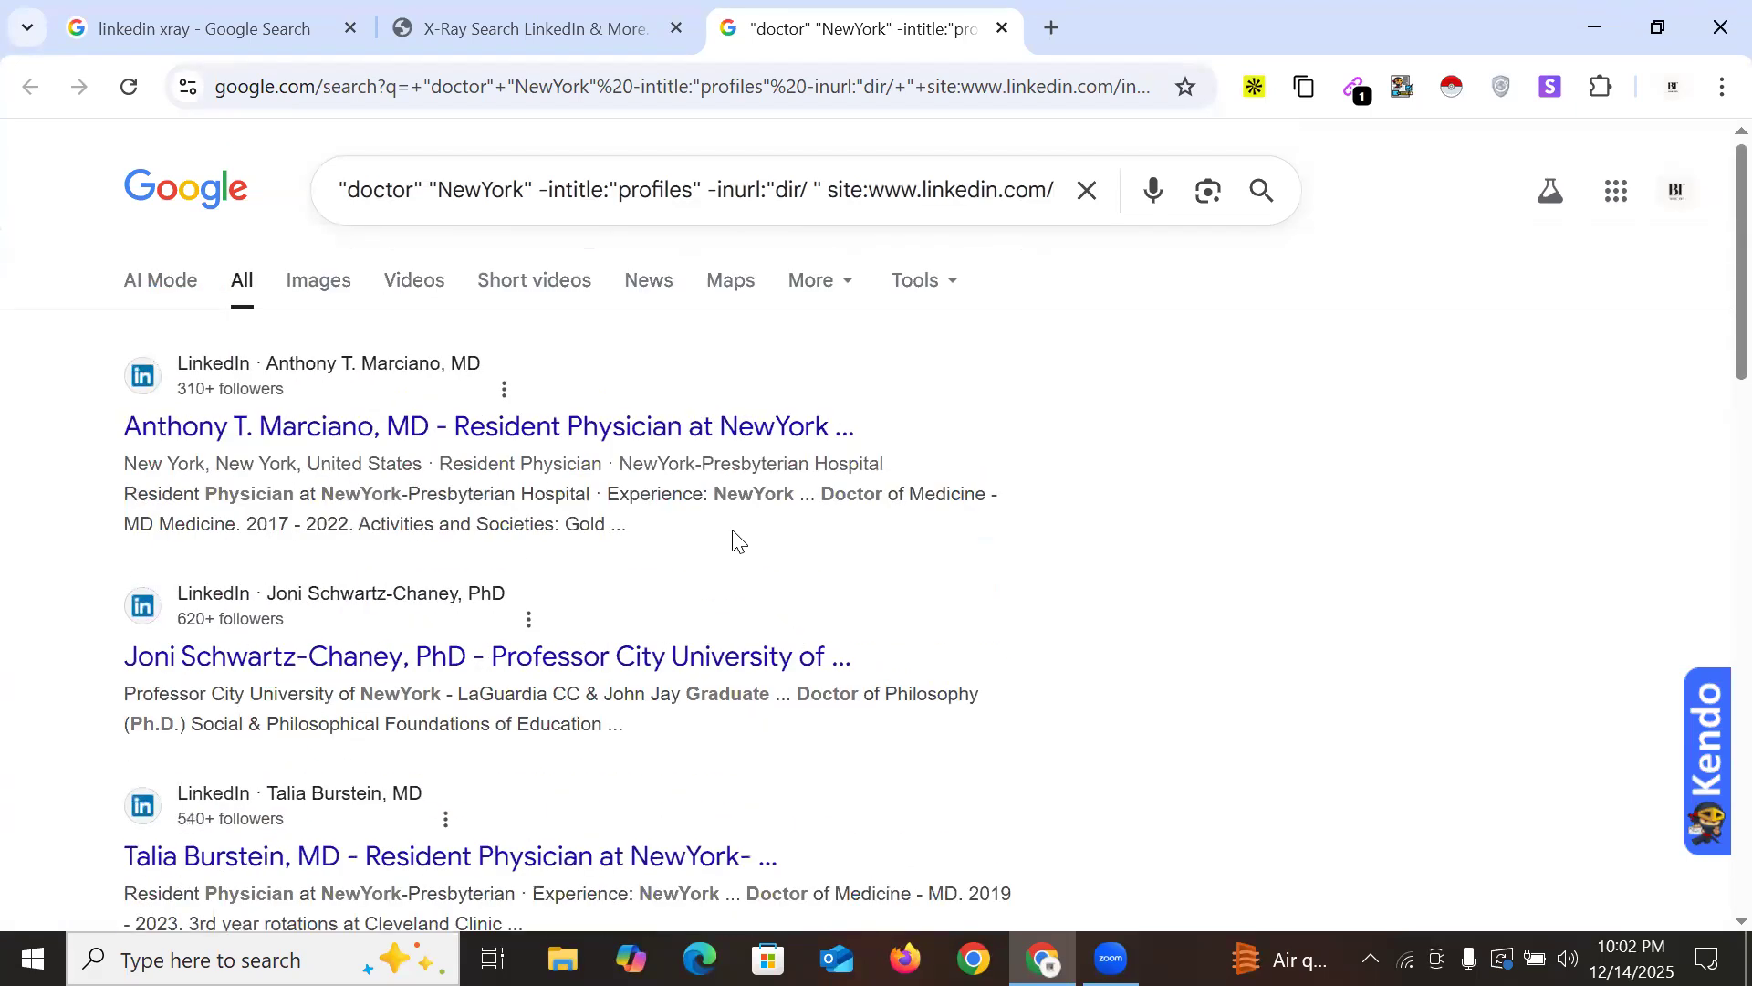
Check which email addresses the Email Extractor found on the doctor results page
{"action": "left_click", "coordinate": [1350, 81]}
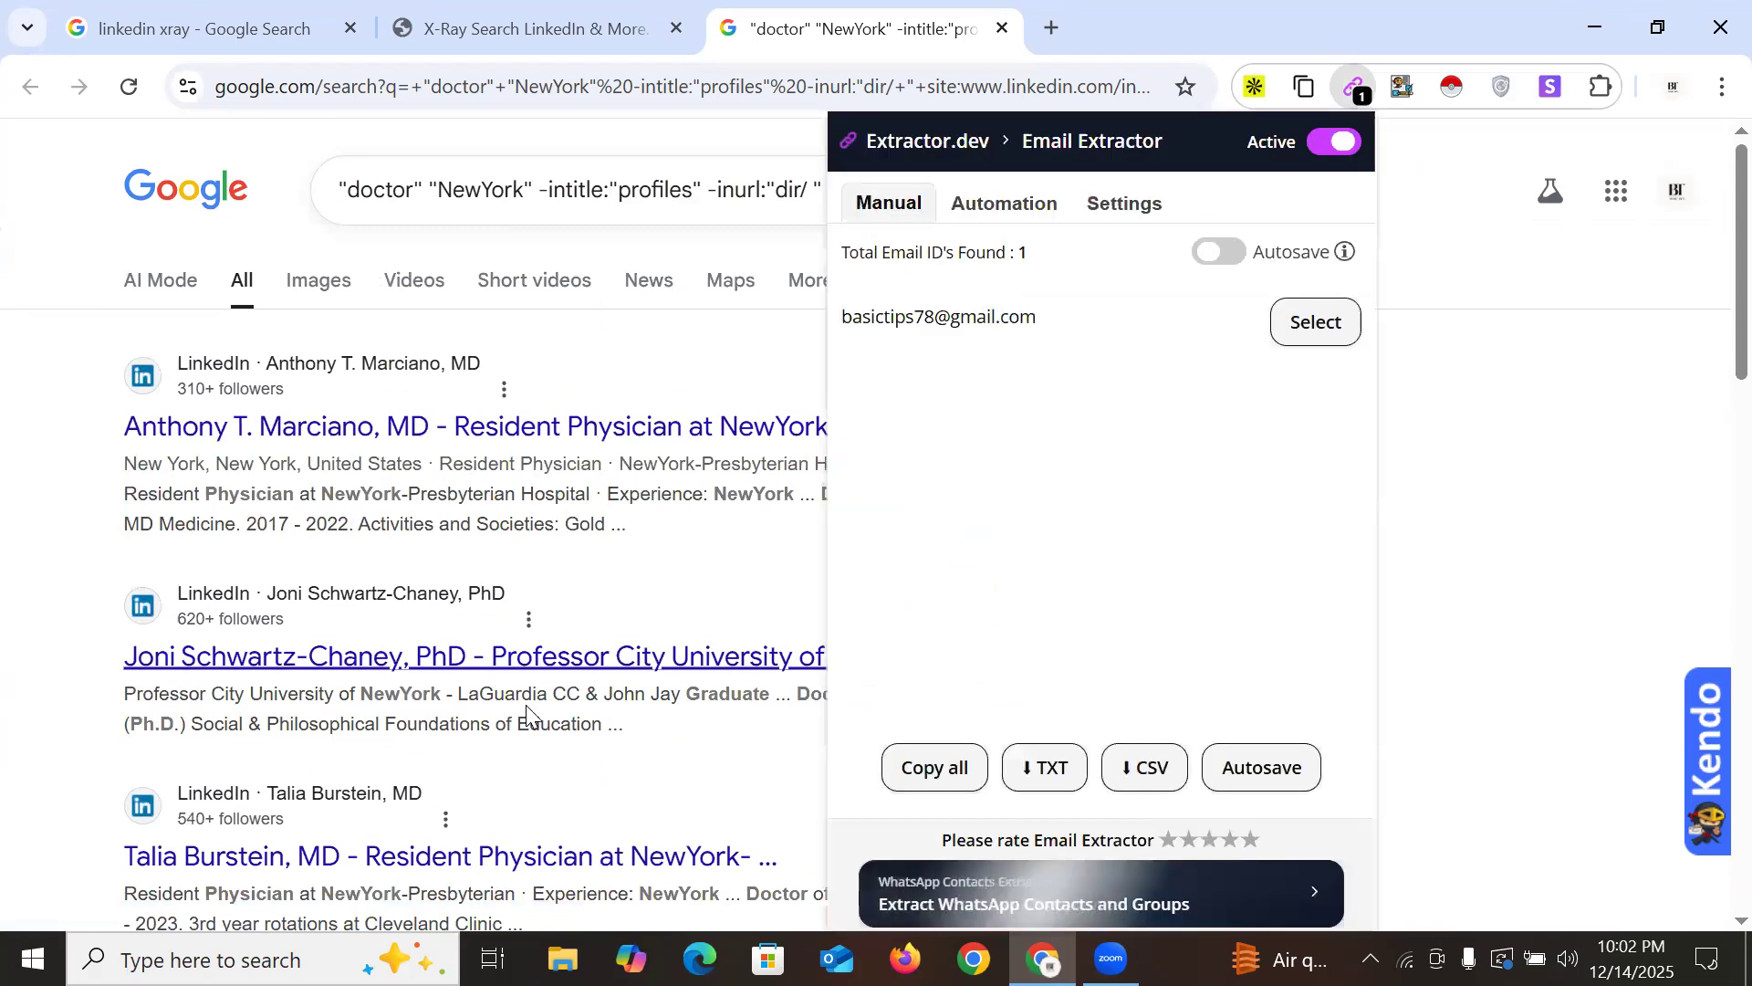
{"action": "triple_click", "coordinate": [958, 317]}
{"action": "left_click", "coordinate": [1674, 87]}
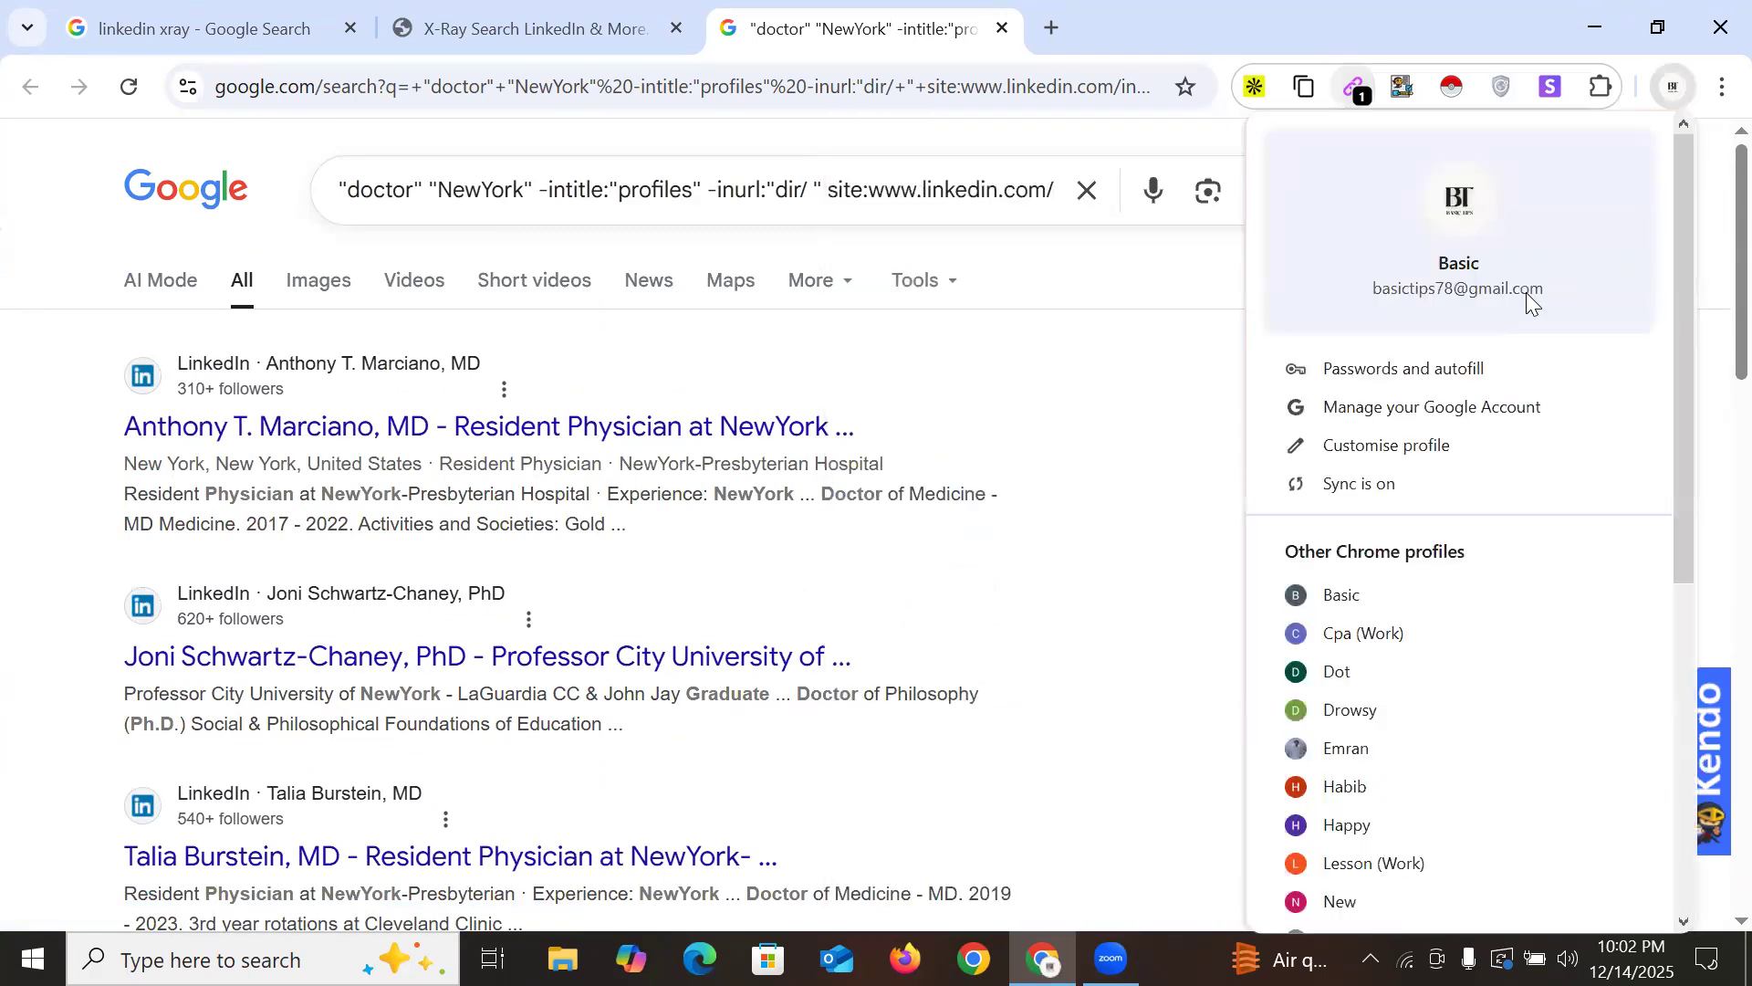
{"action": "left_click", "coordinate": [1234, 28]}
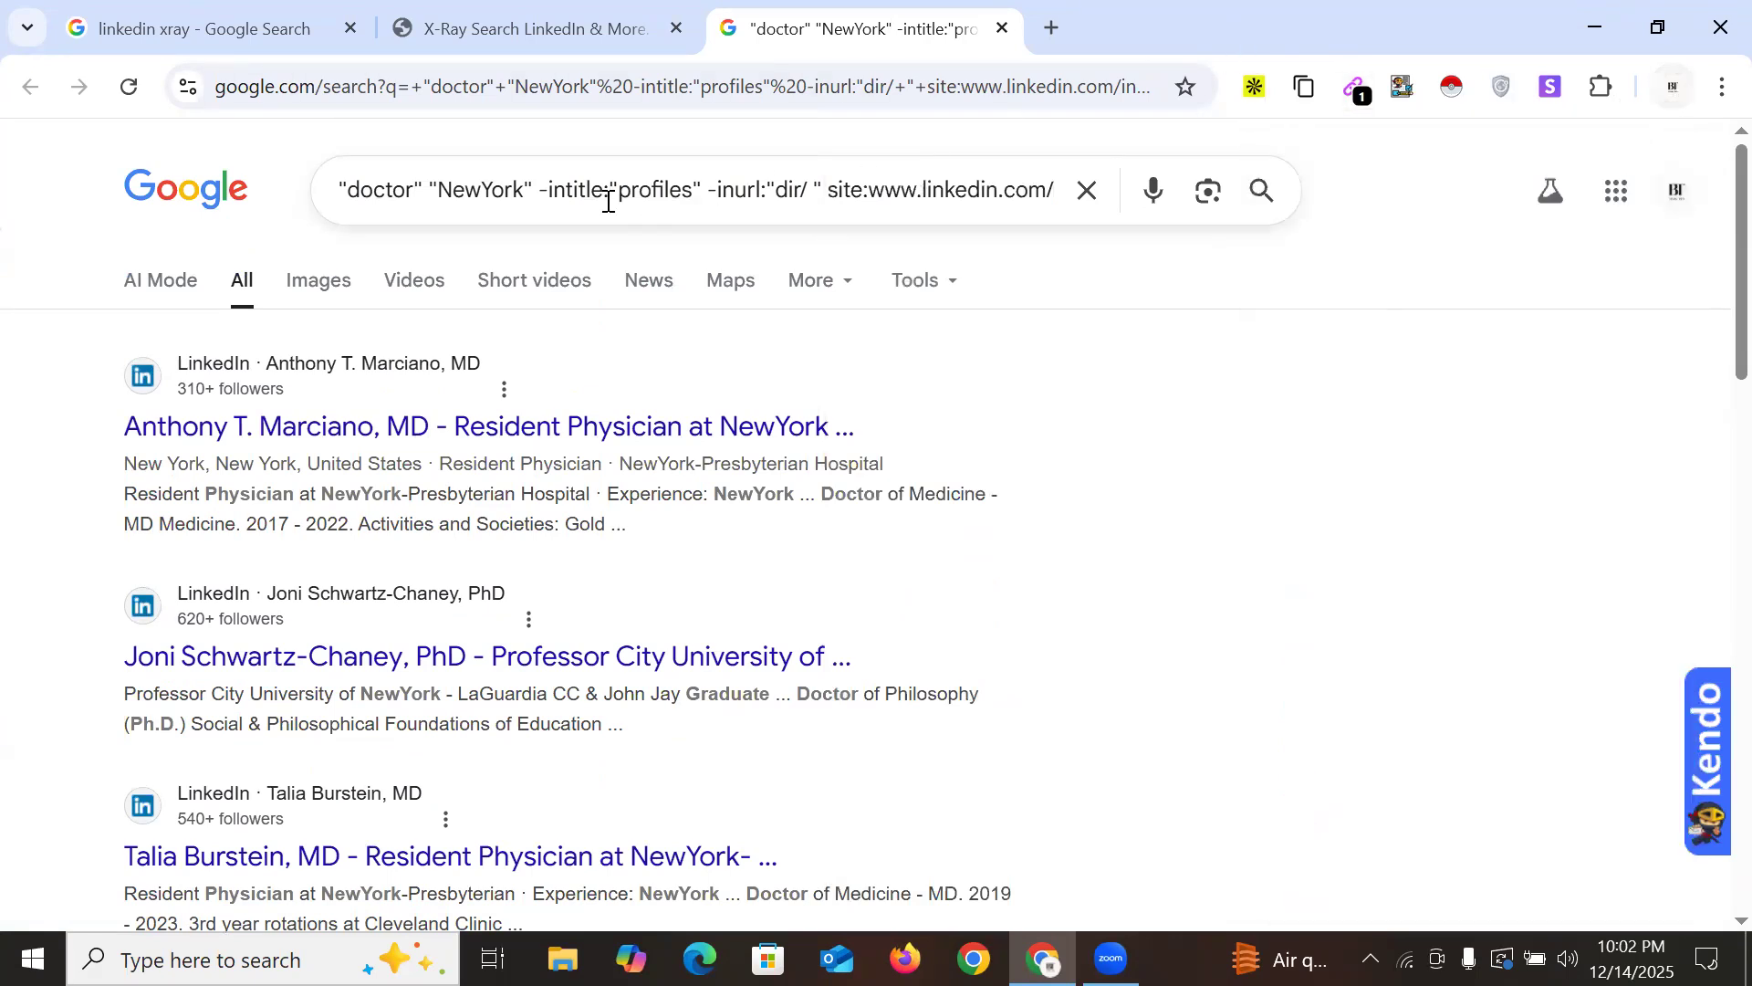
Insert "gmail.com" after doctor in the X-ray query and rerun the search
{"action": "left_click", "coordinate": [425, 186]}
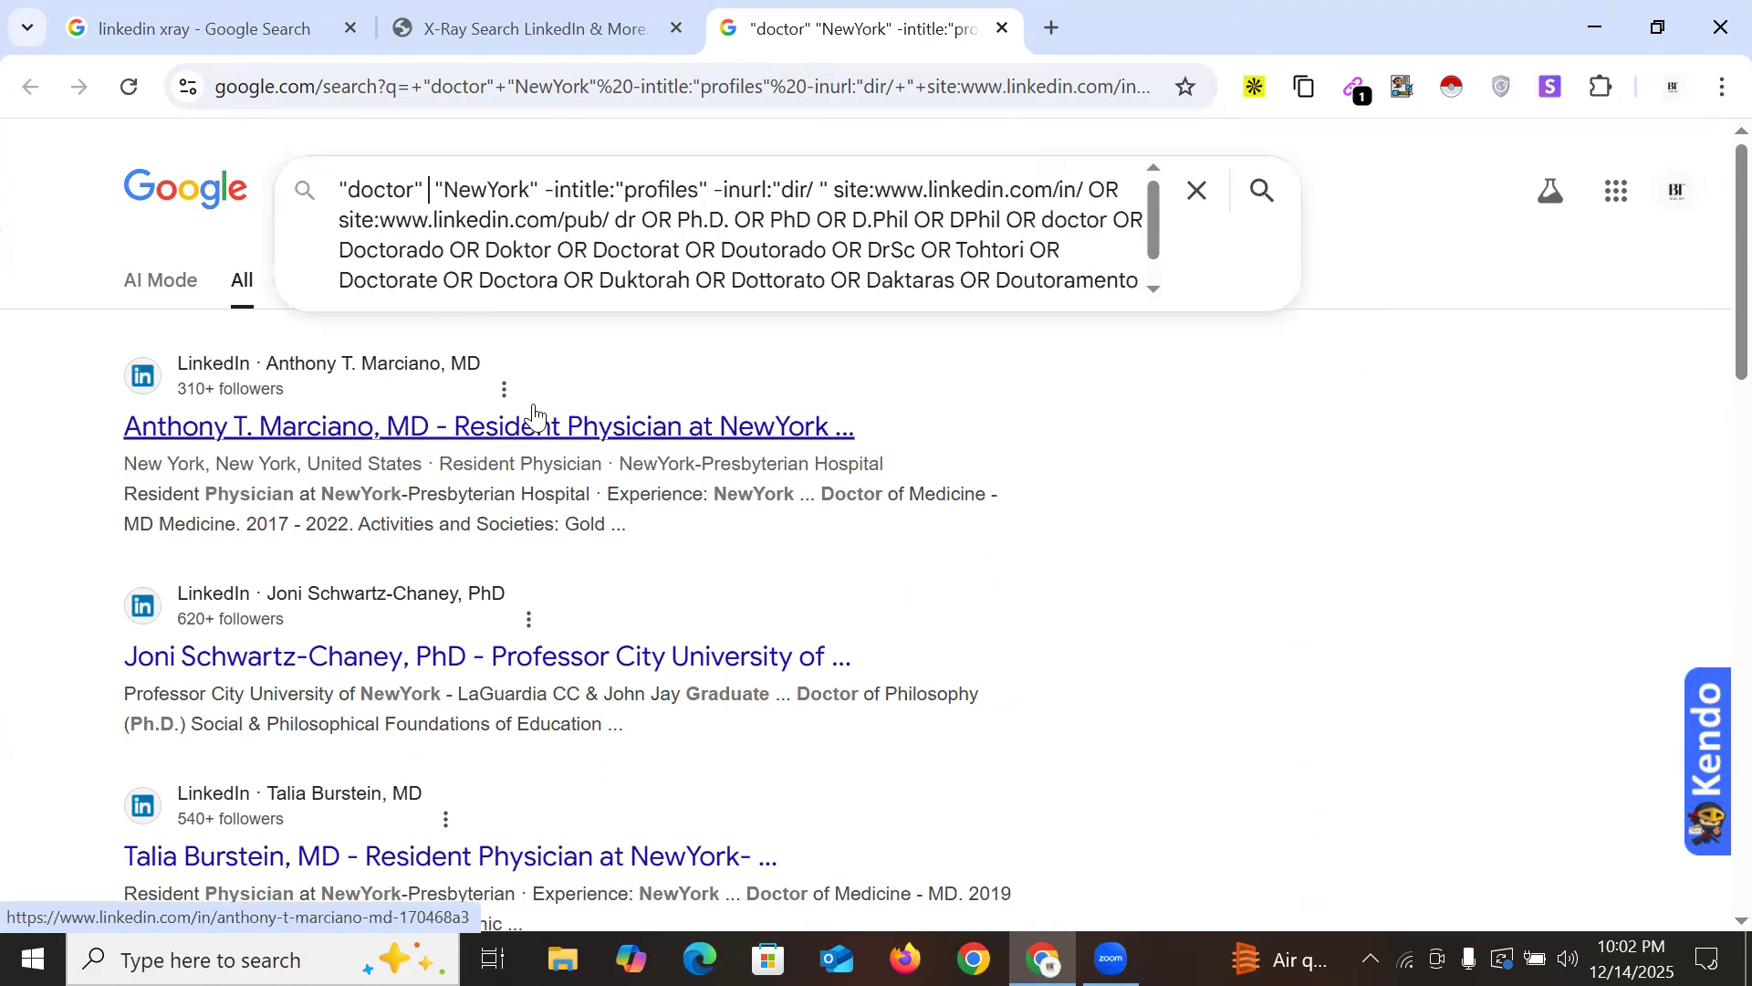
{"action": "type", "text": "\" "}
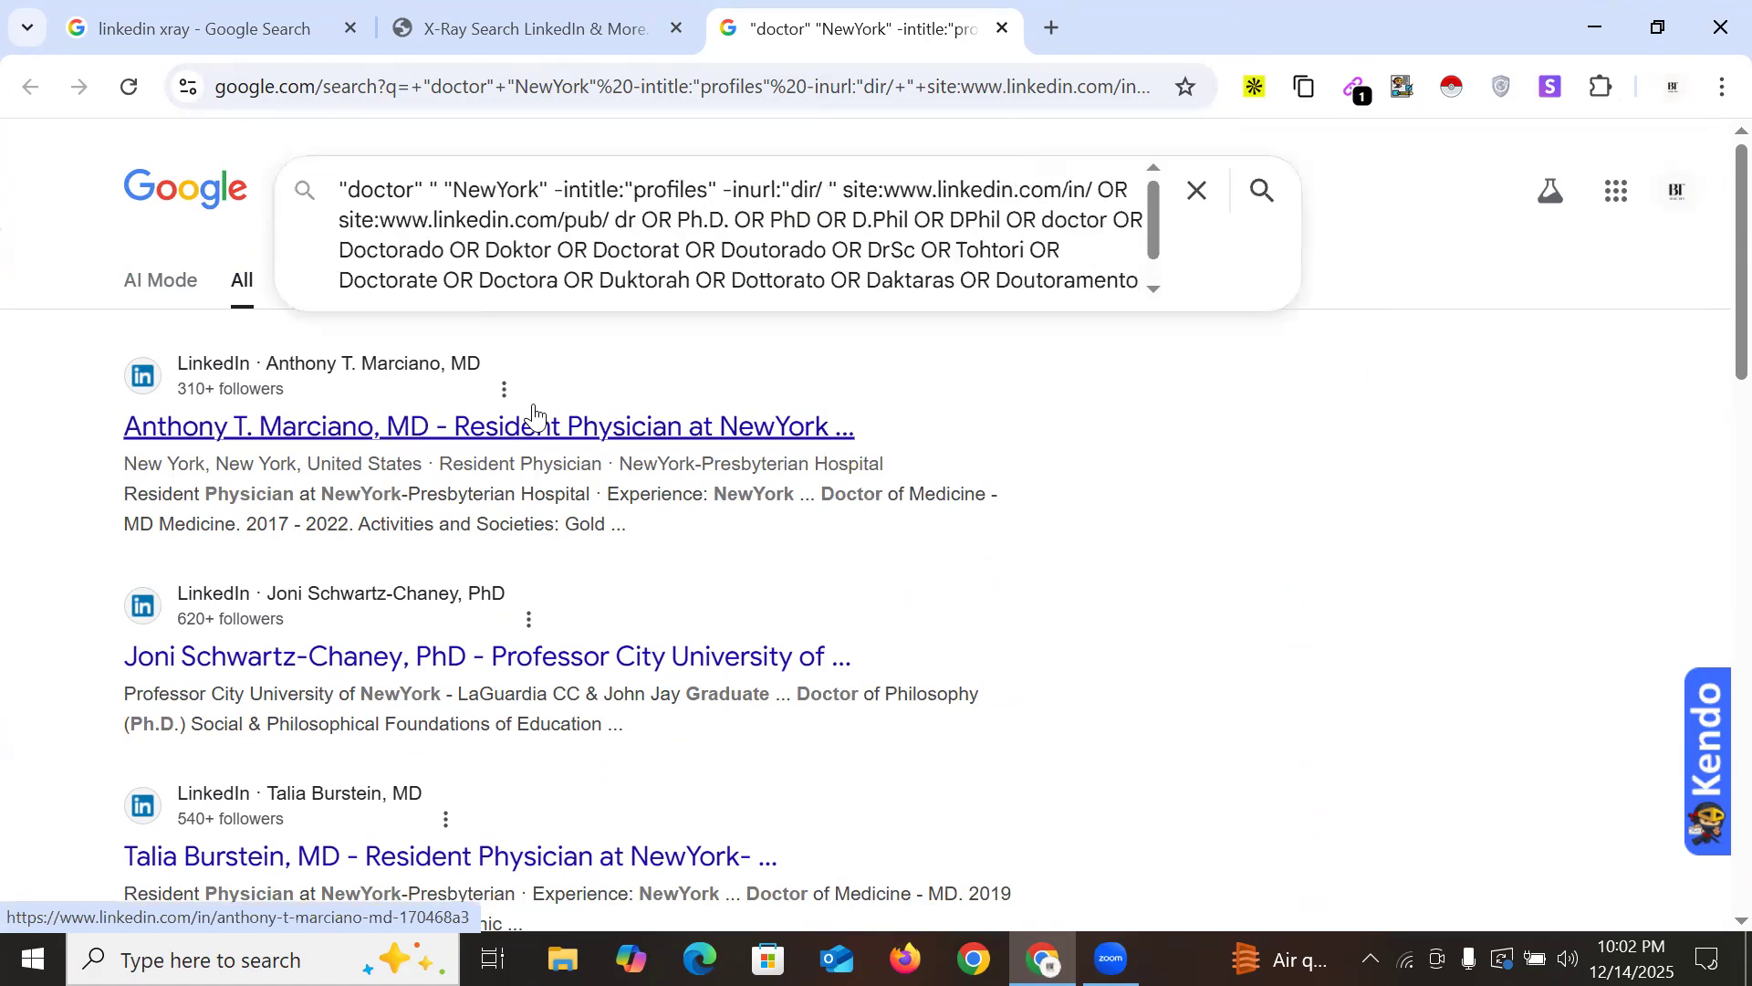
{"action": "type", "text": "gm"}
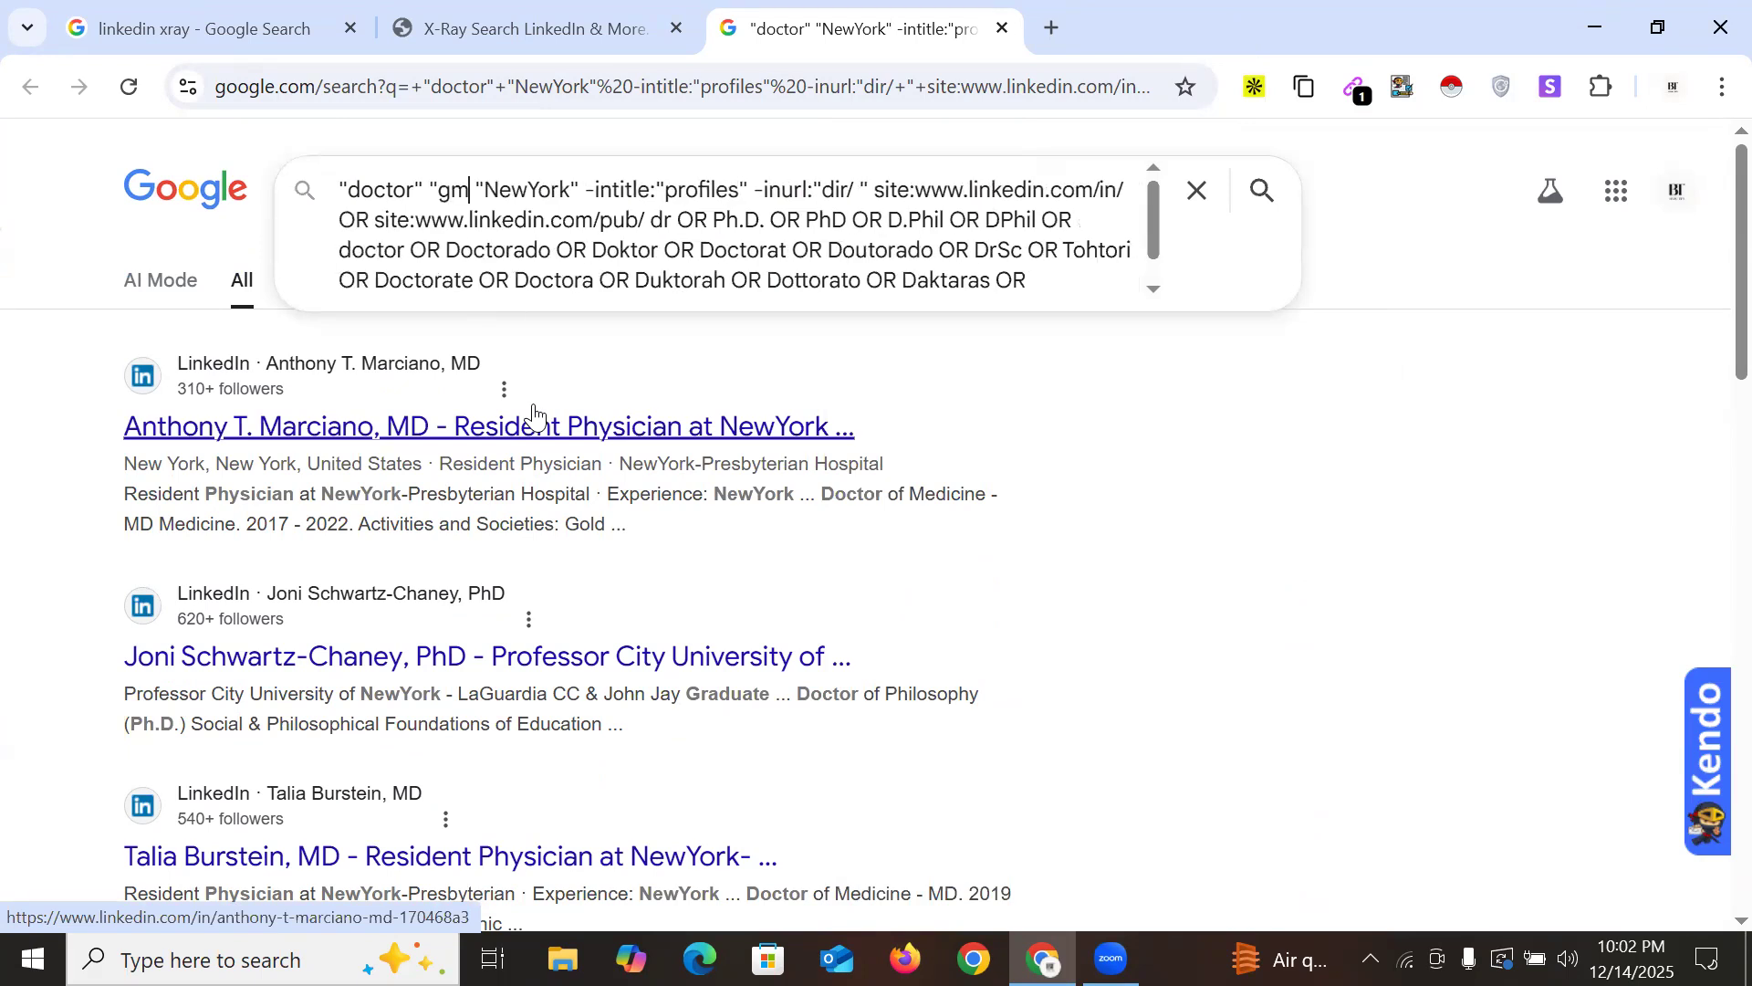
{"action": "type", "text": "ail.co"}
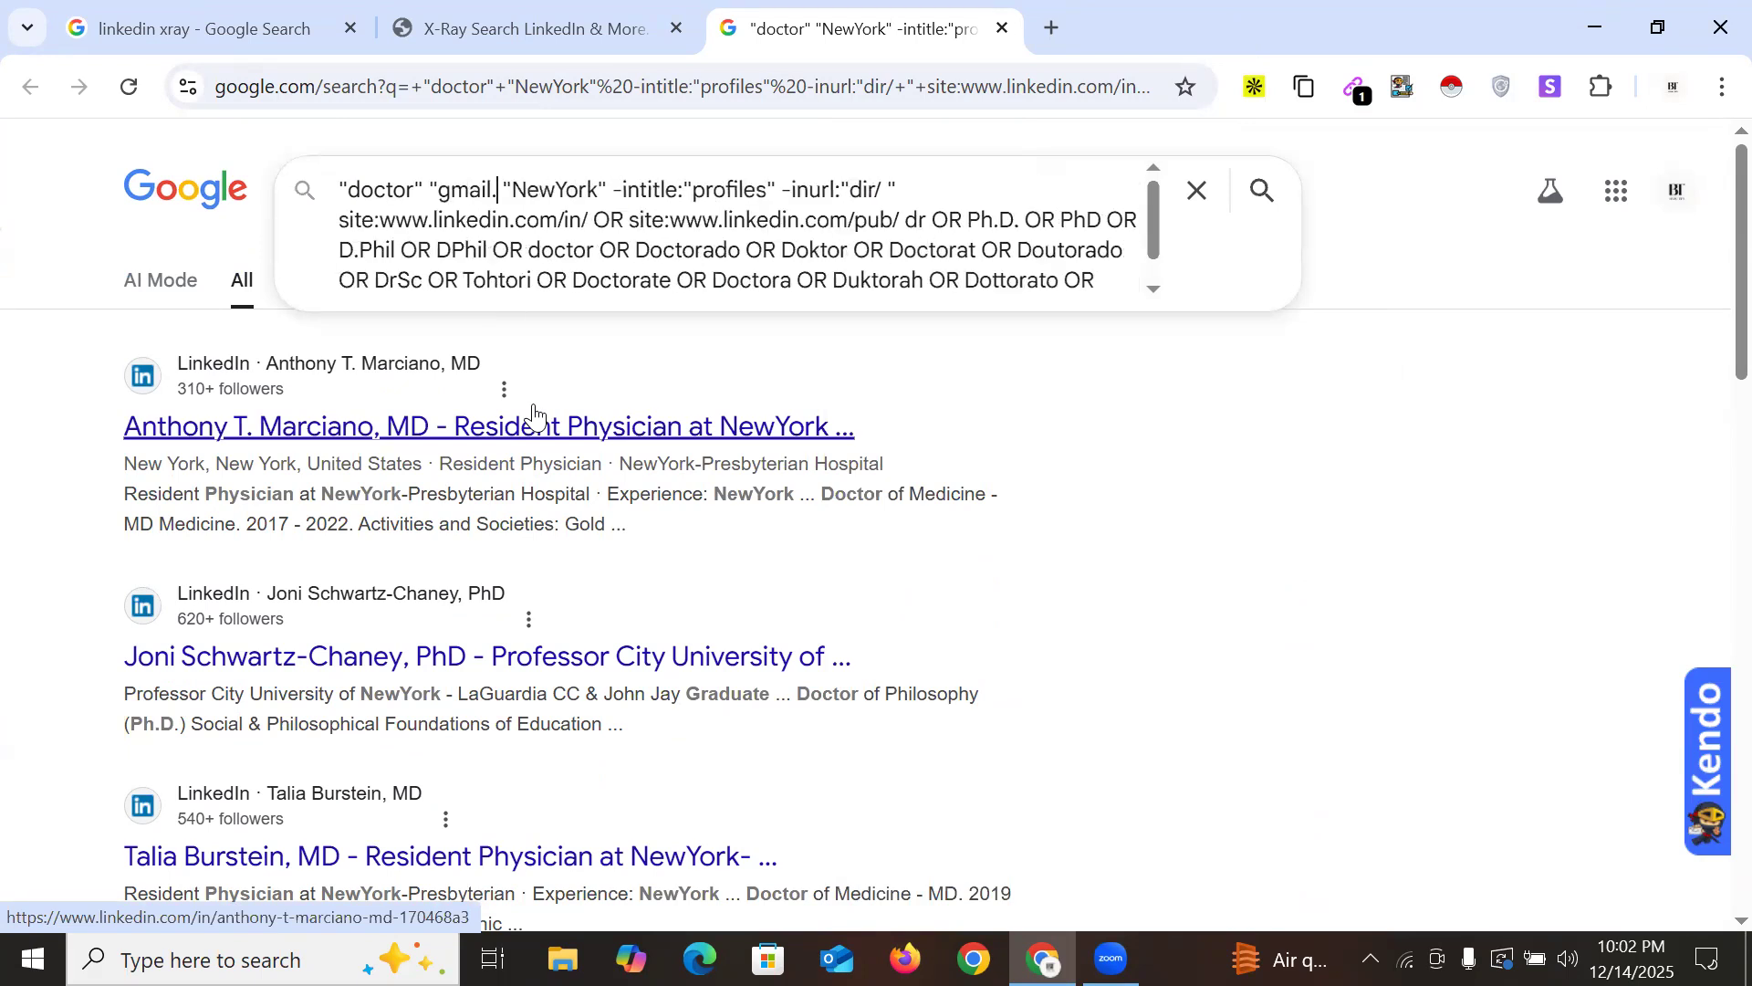
{"action": "type", "text": "m"}
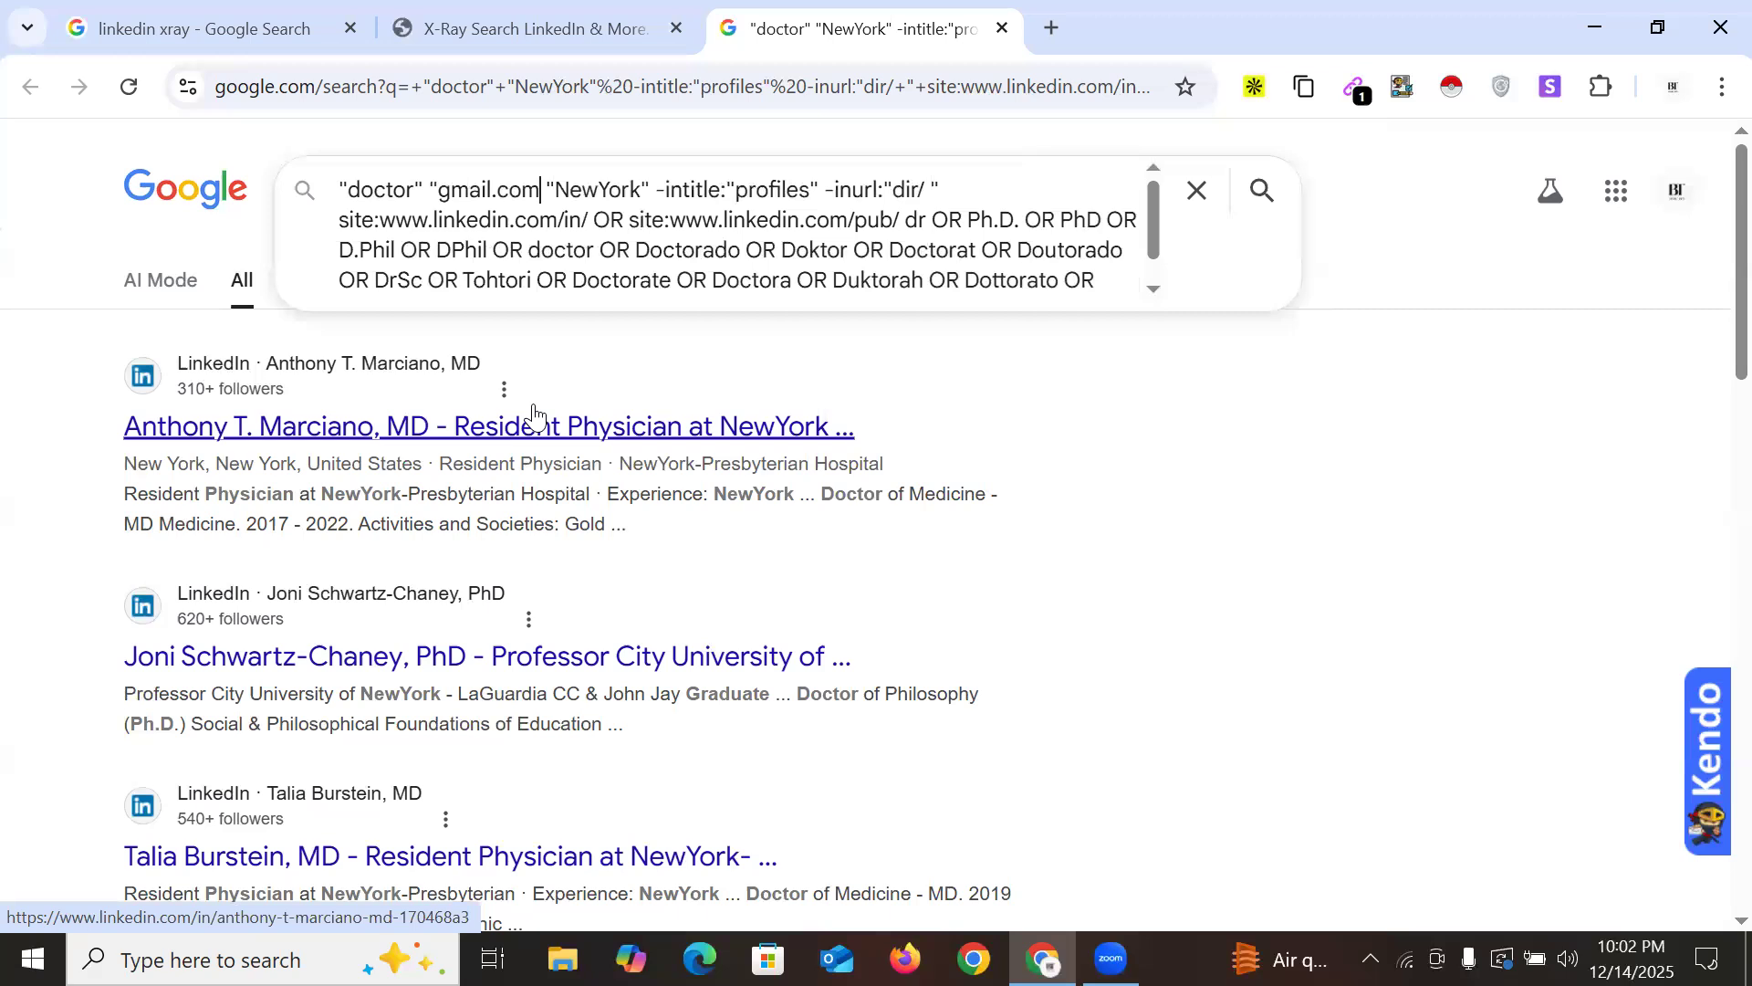
{"action": "type", "text": "\""}
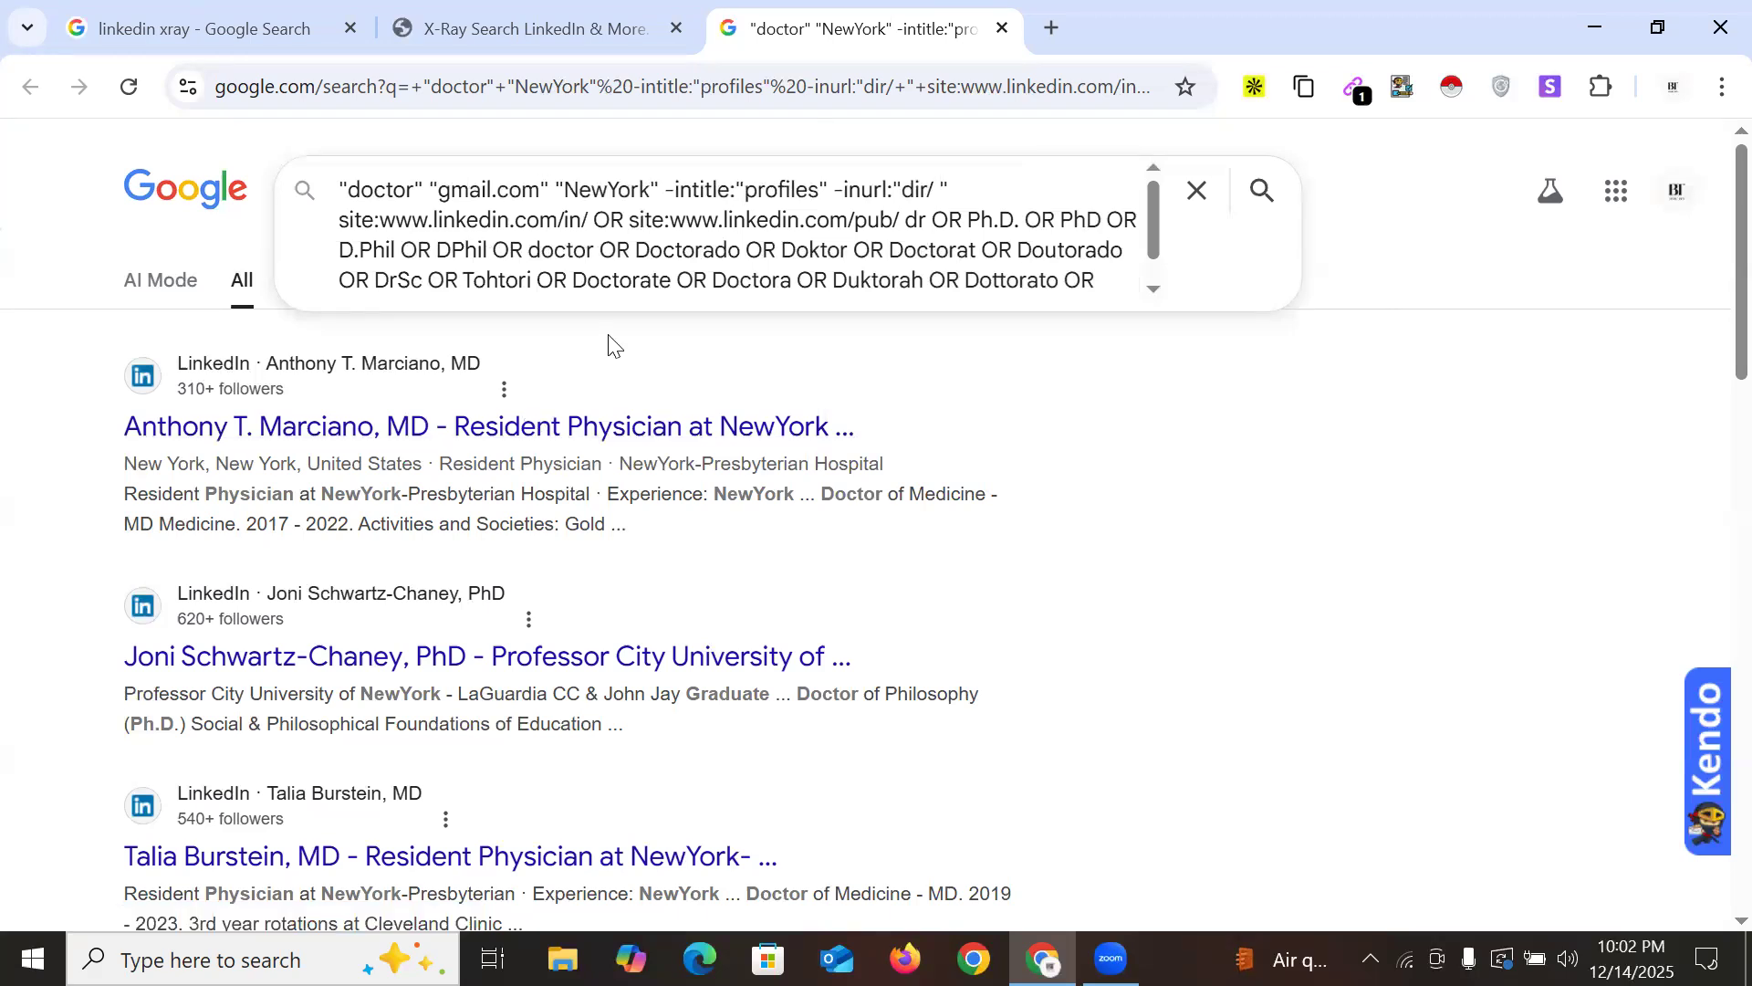
{"action": "key", "text": "Return"}
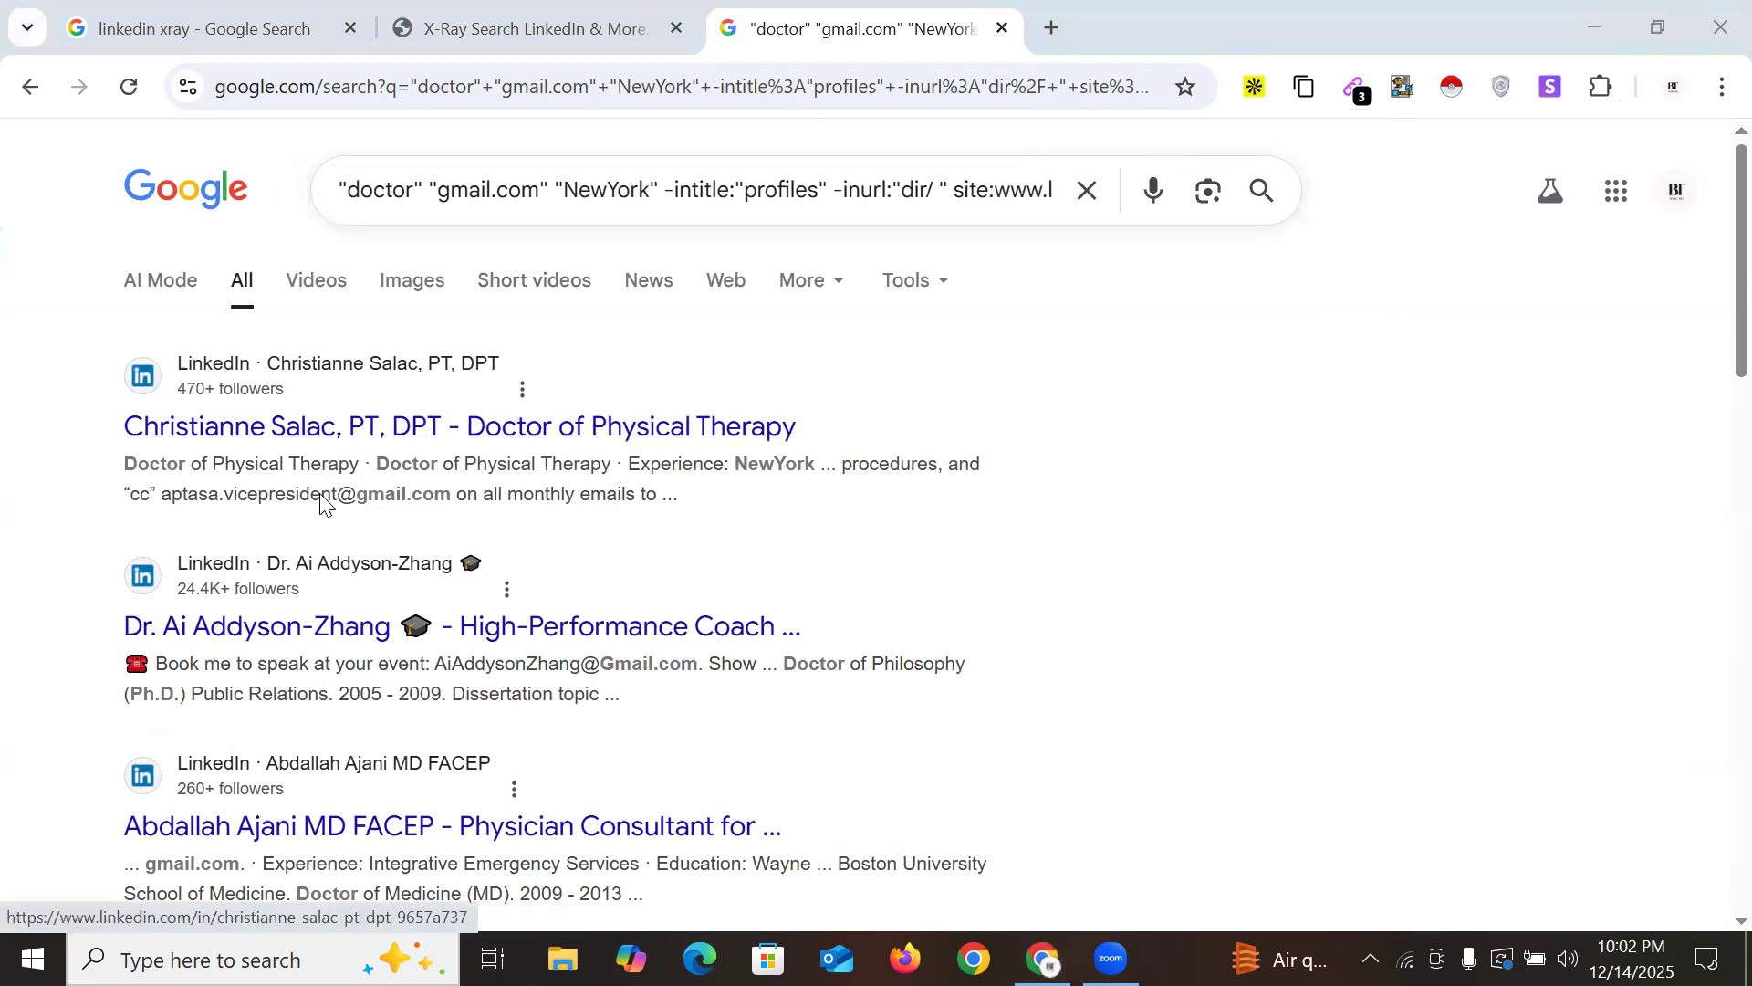
Review the 3 Gmail addresses the Email Extractor found in the results
{"action": "scroll", "coordinate": [330, 512], "scroll_direction": "down", "scroll_amount": 3}
{"action": "scroll", "coordinate": [344, 516], "scroll_direction": "down", "scroll_amount": 15}
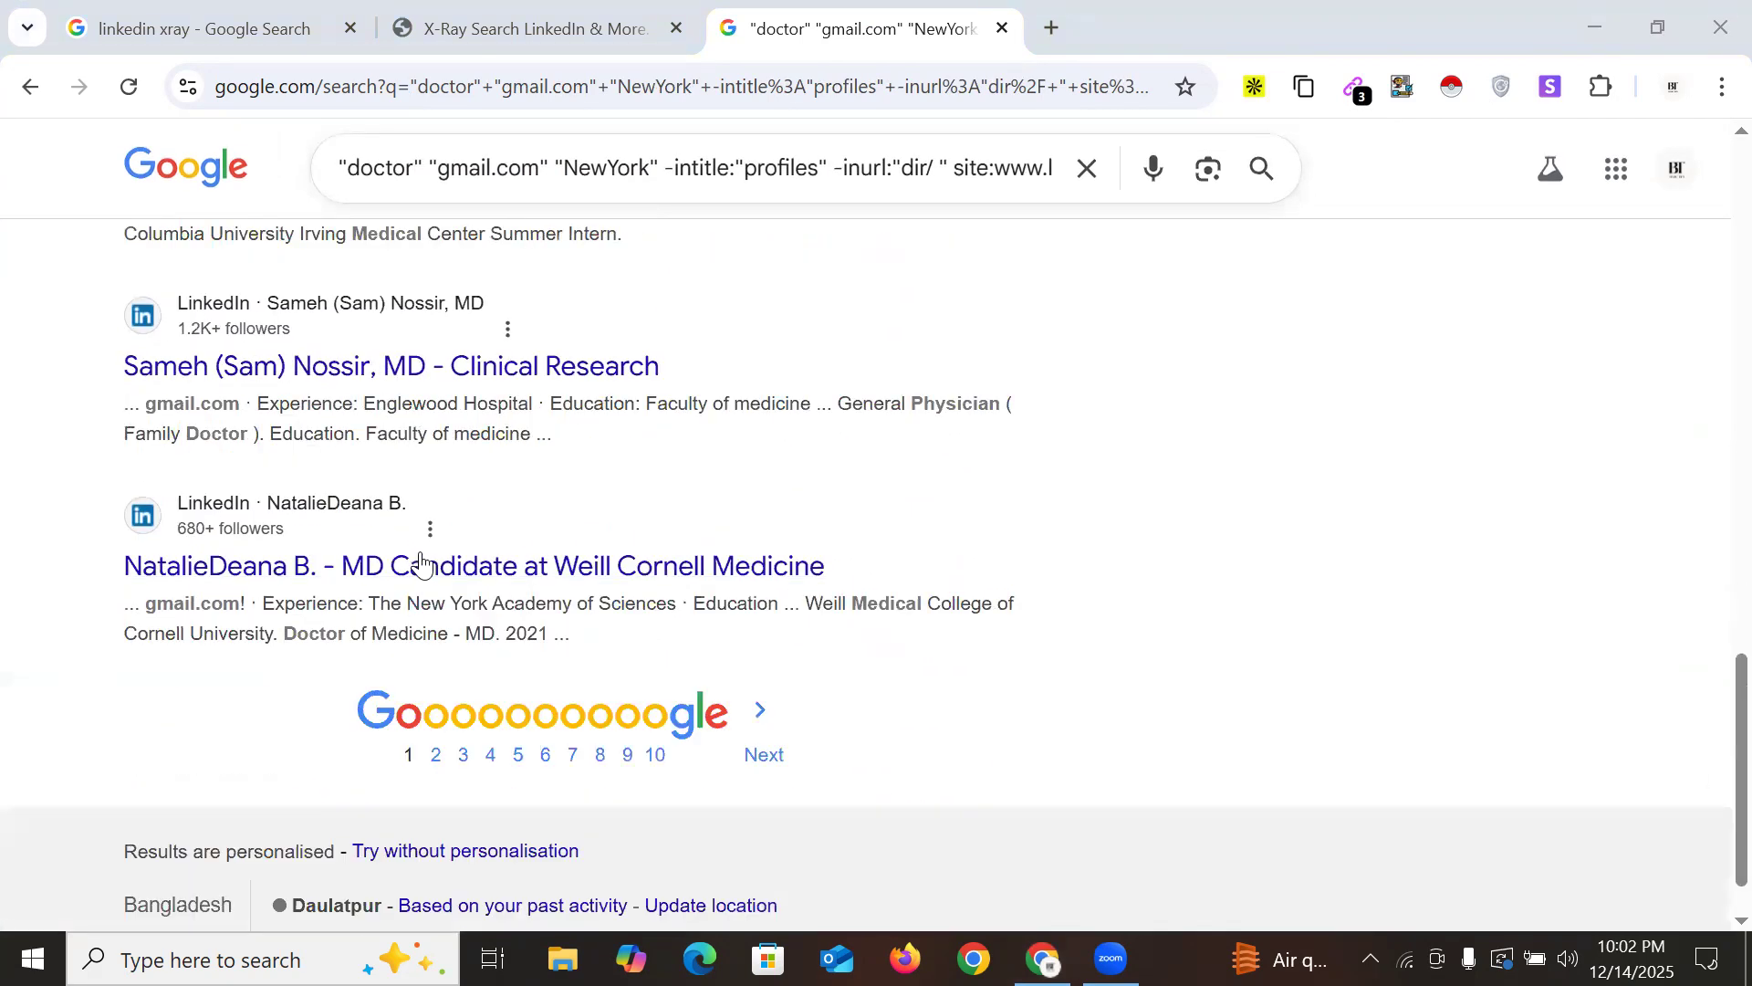
{"action": "left_click", "coordinate": [1359, 92]}
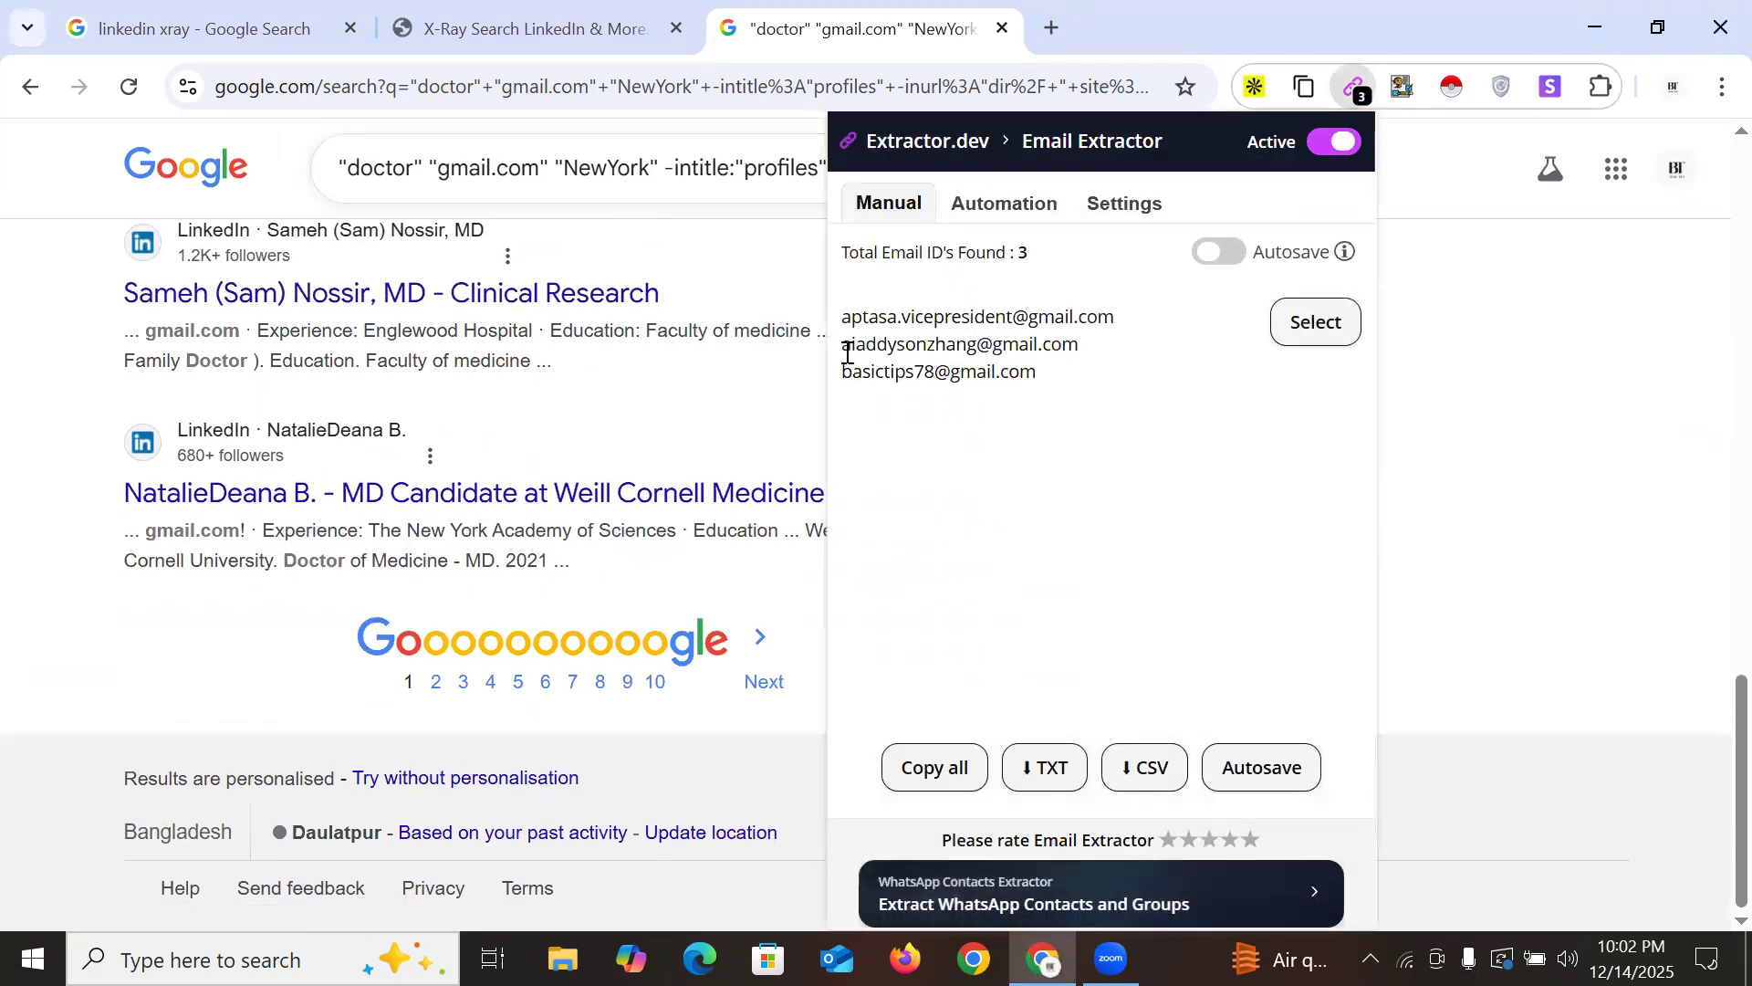
{"action": "left_click_drag", "start_coordinate": [860, 325], "coordinate": [1093, 348]}
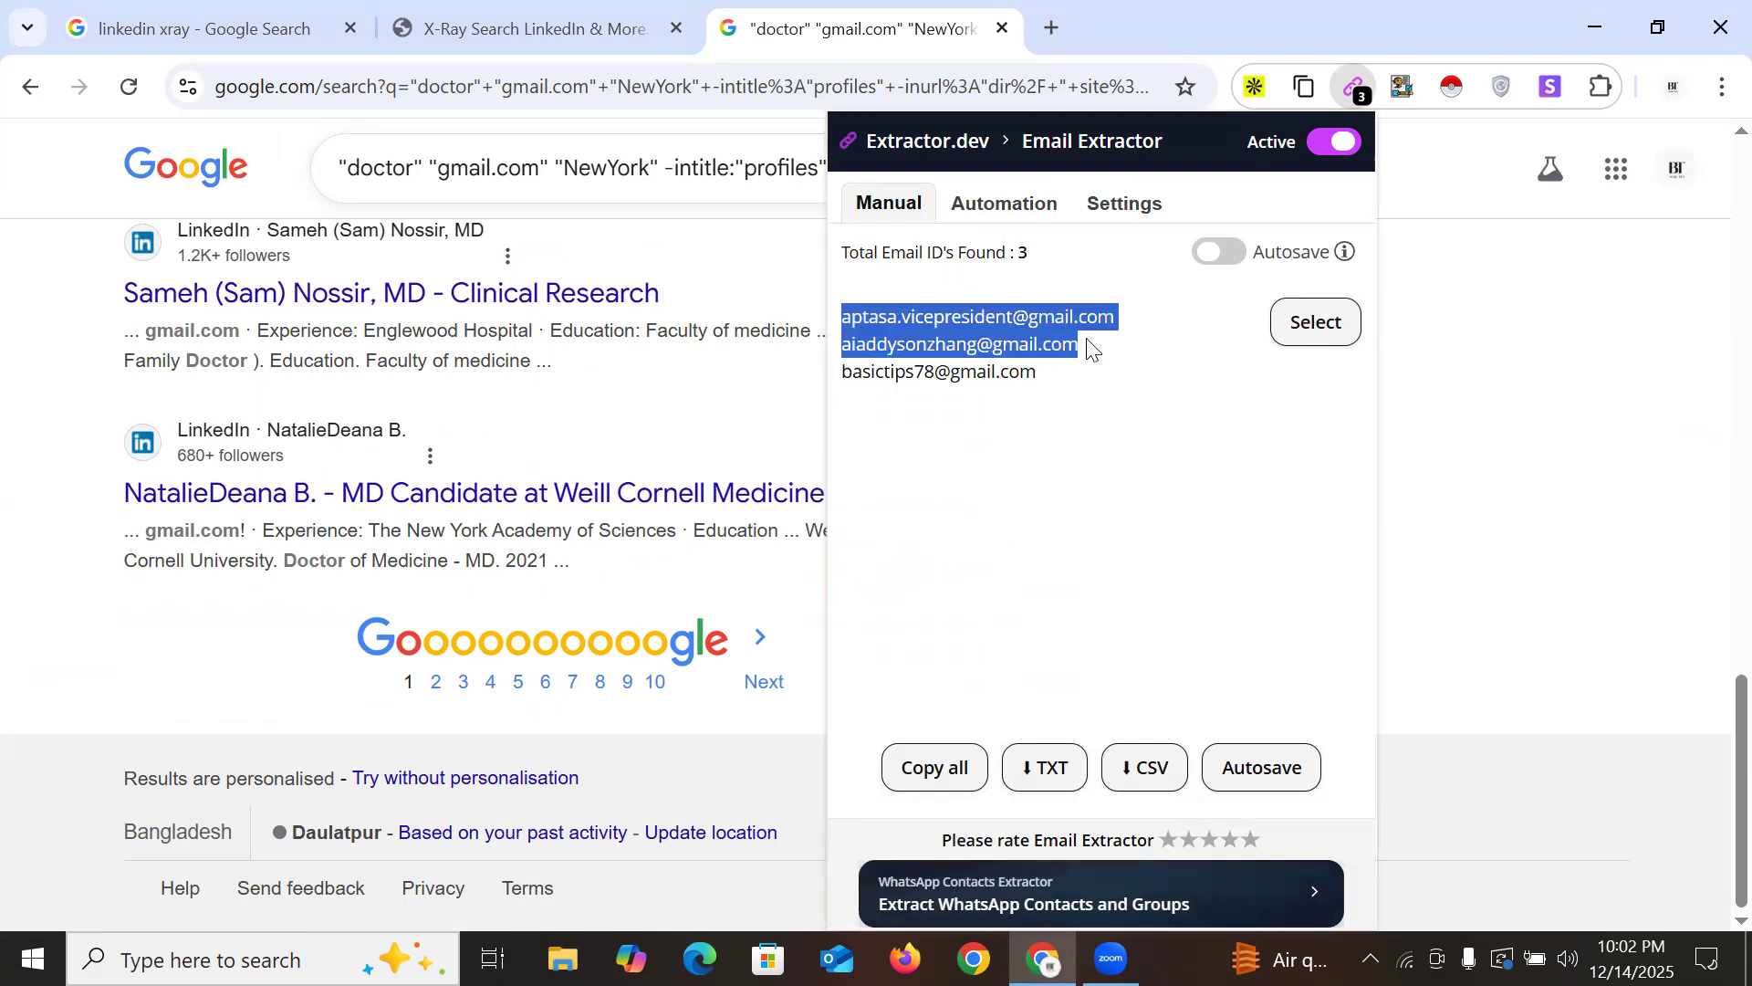
{"action": "left_click", "coordinate": [1059, 30]}
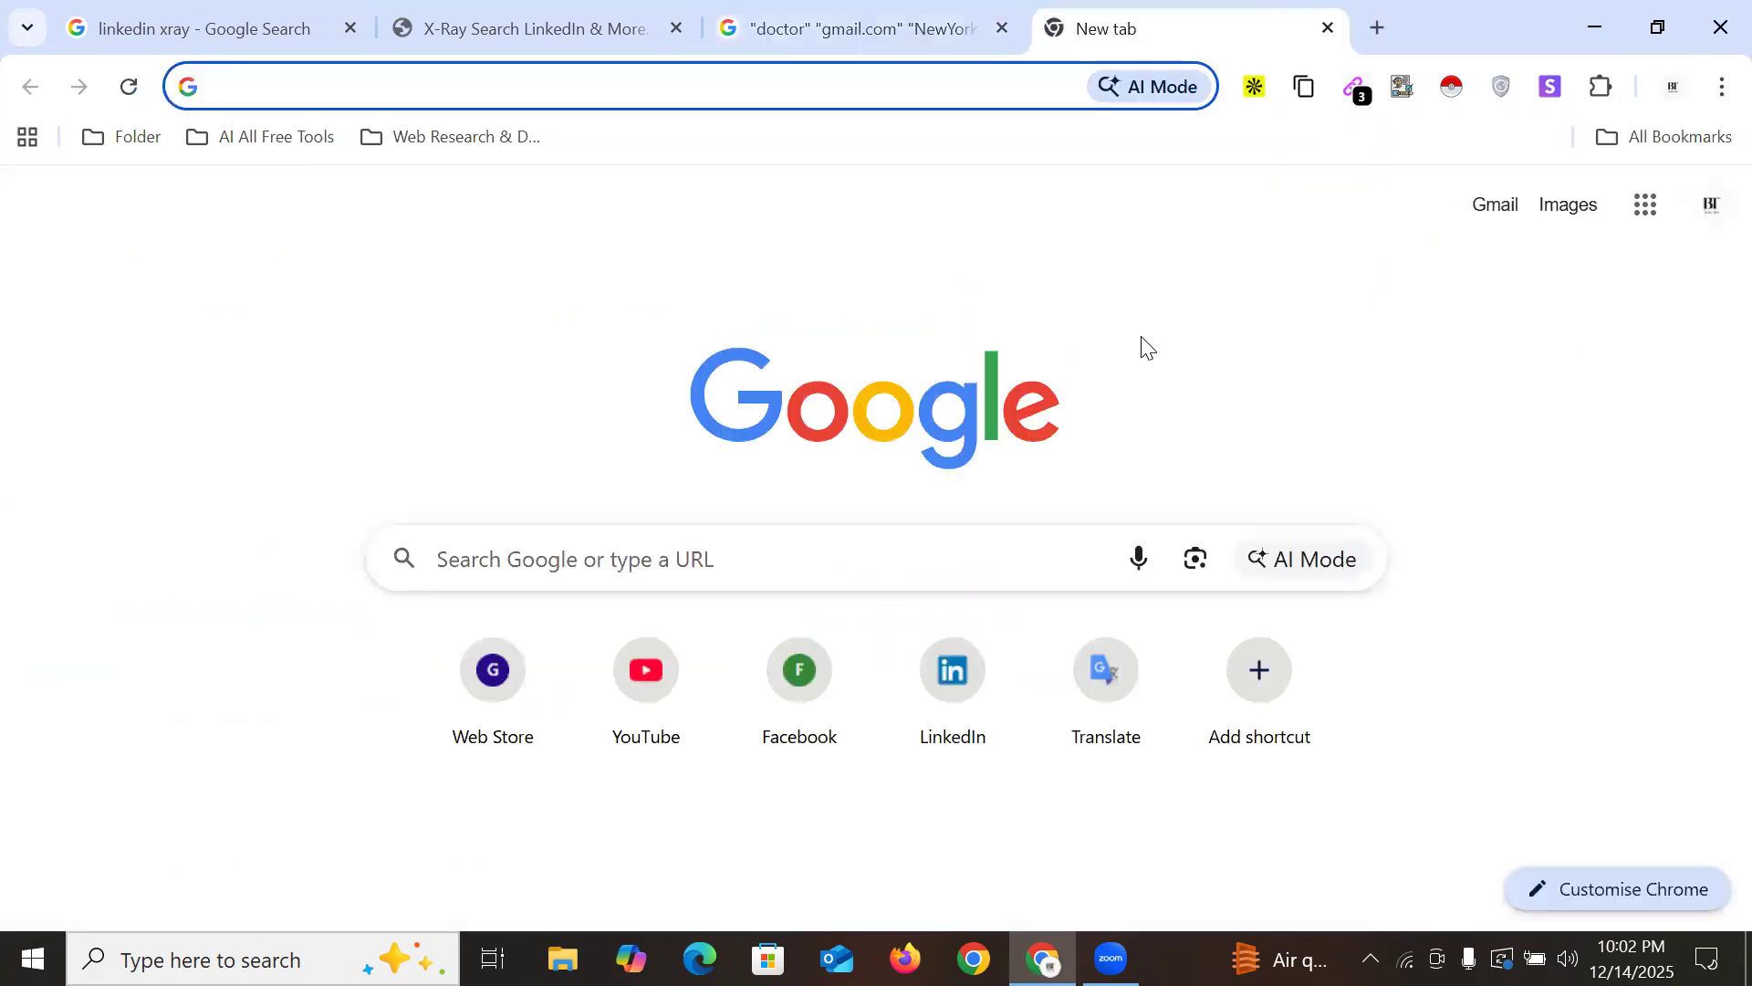
Reopen the Abaya clothing store spreadsheet, add Sheet2, widen column A and start 'Doctor' in A1
{"action": "left_click", "coordinate": [27, 30]}
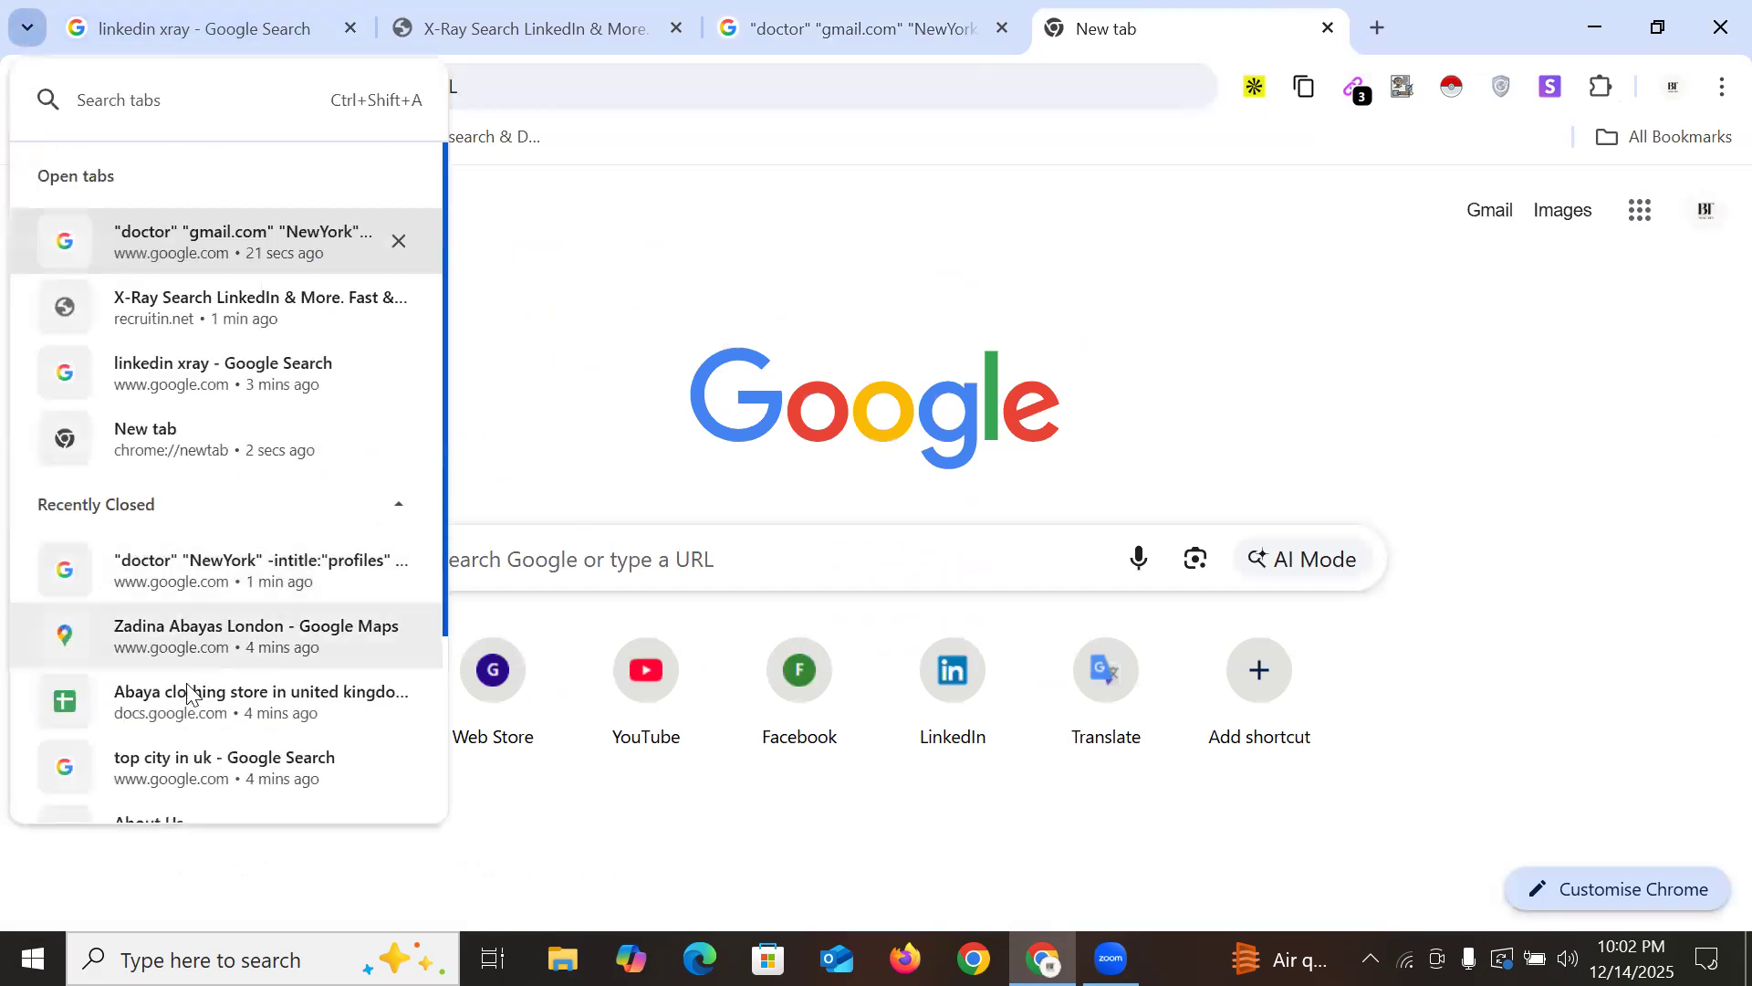
{"action": "left_click", "coordinate": [189, 696]}
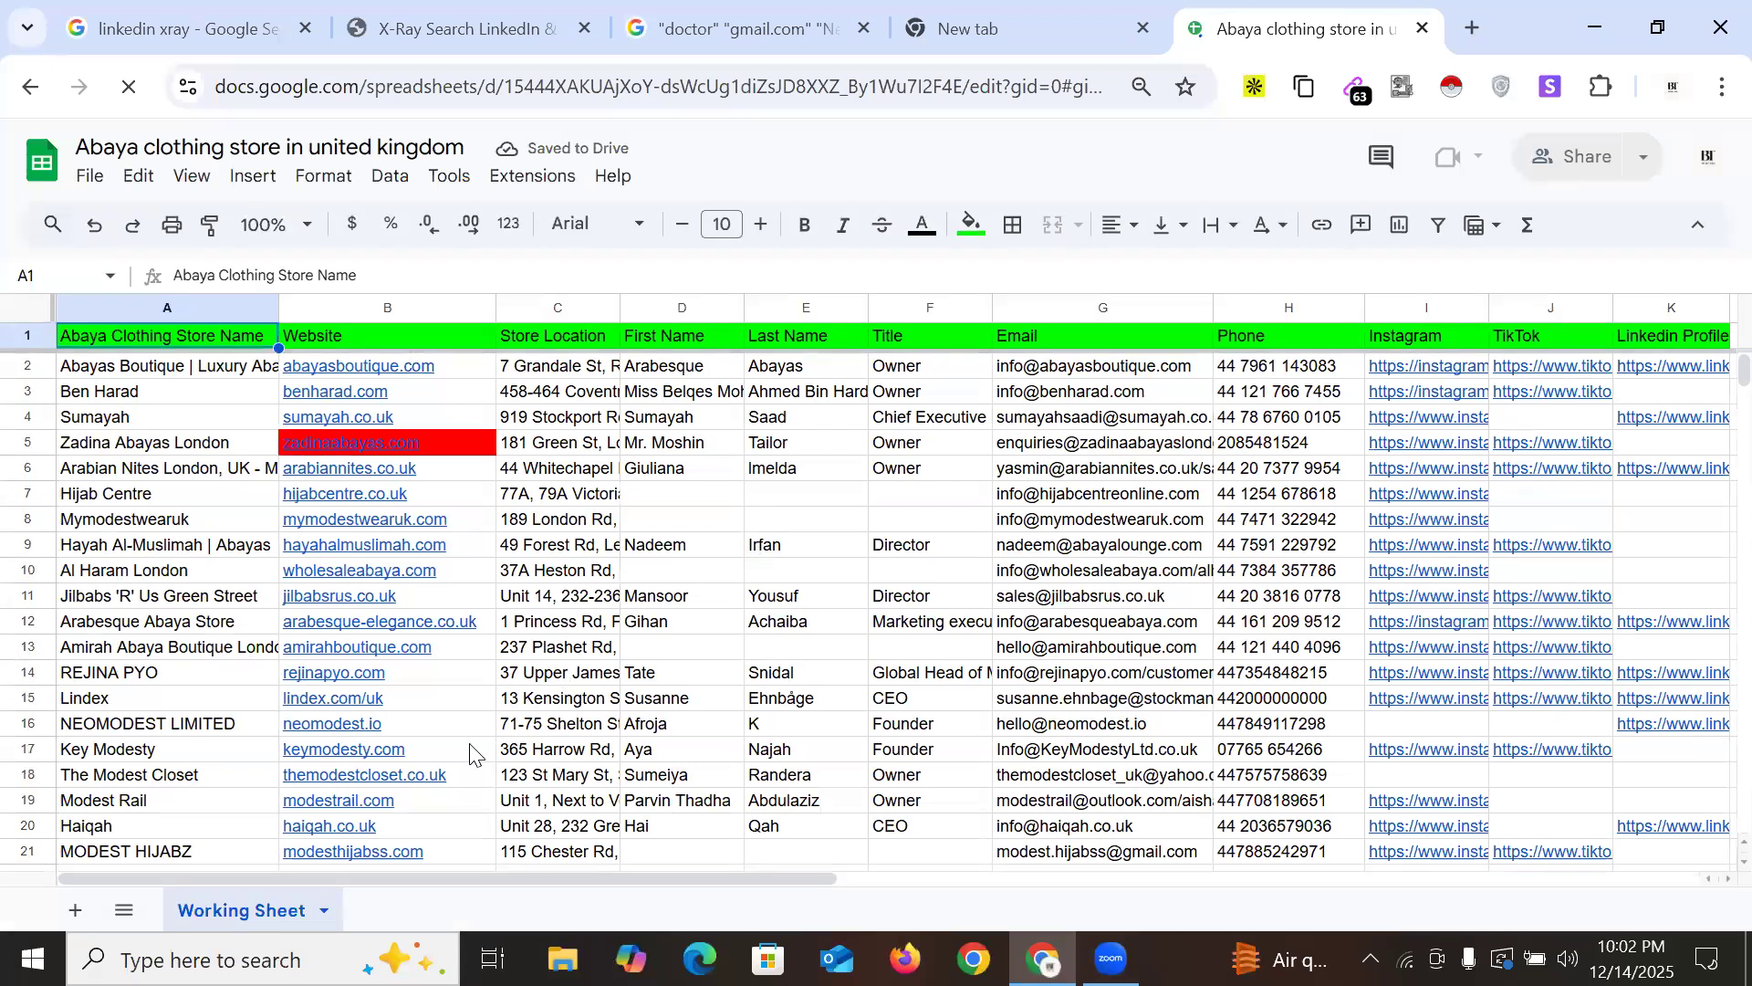
{"action": "scroll", "coordinate": [474, 743], "scroll_direction": "down", "scroll_amount": 5}
{"action": "left_click", "coordinate": [75, 910]}
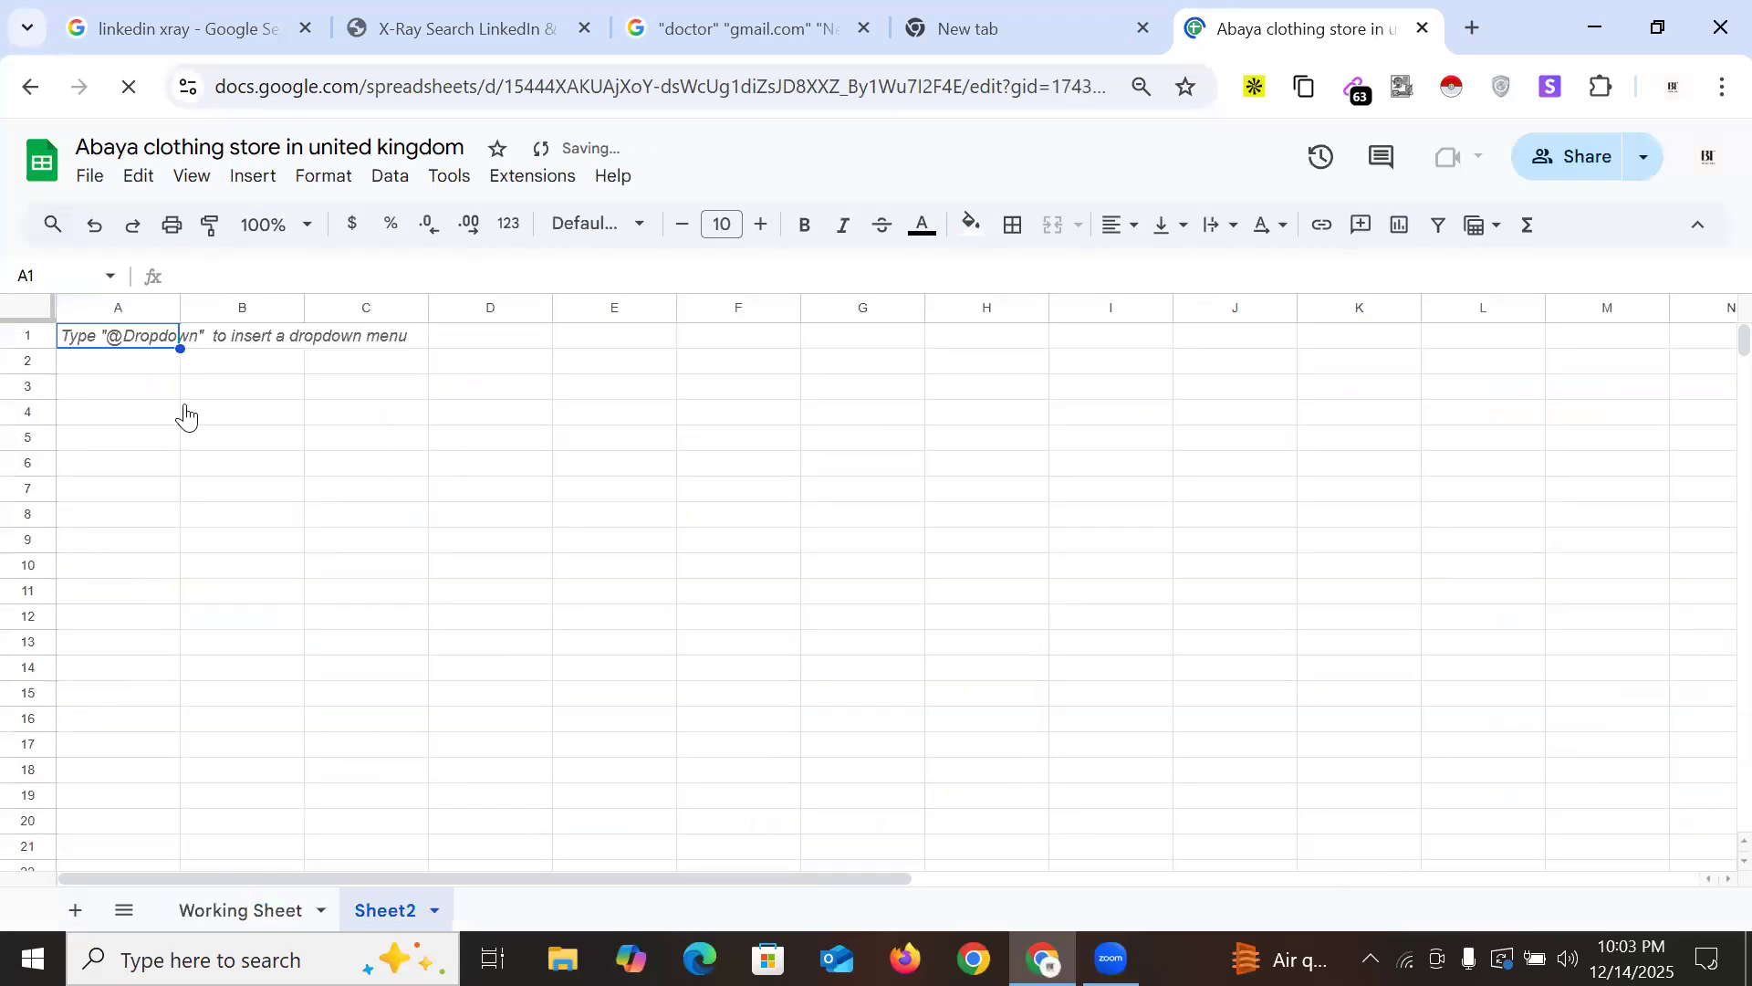
{"action": "left_click_drag", "start_coordinate": [180, 308], "coordinate": [255, 315]}
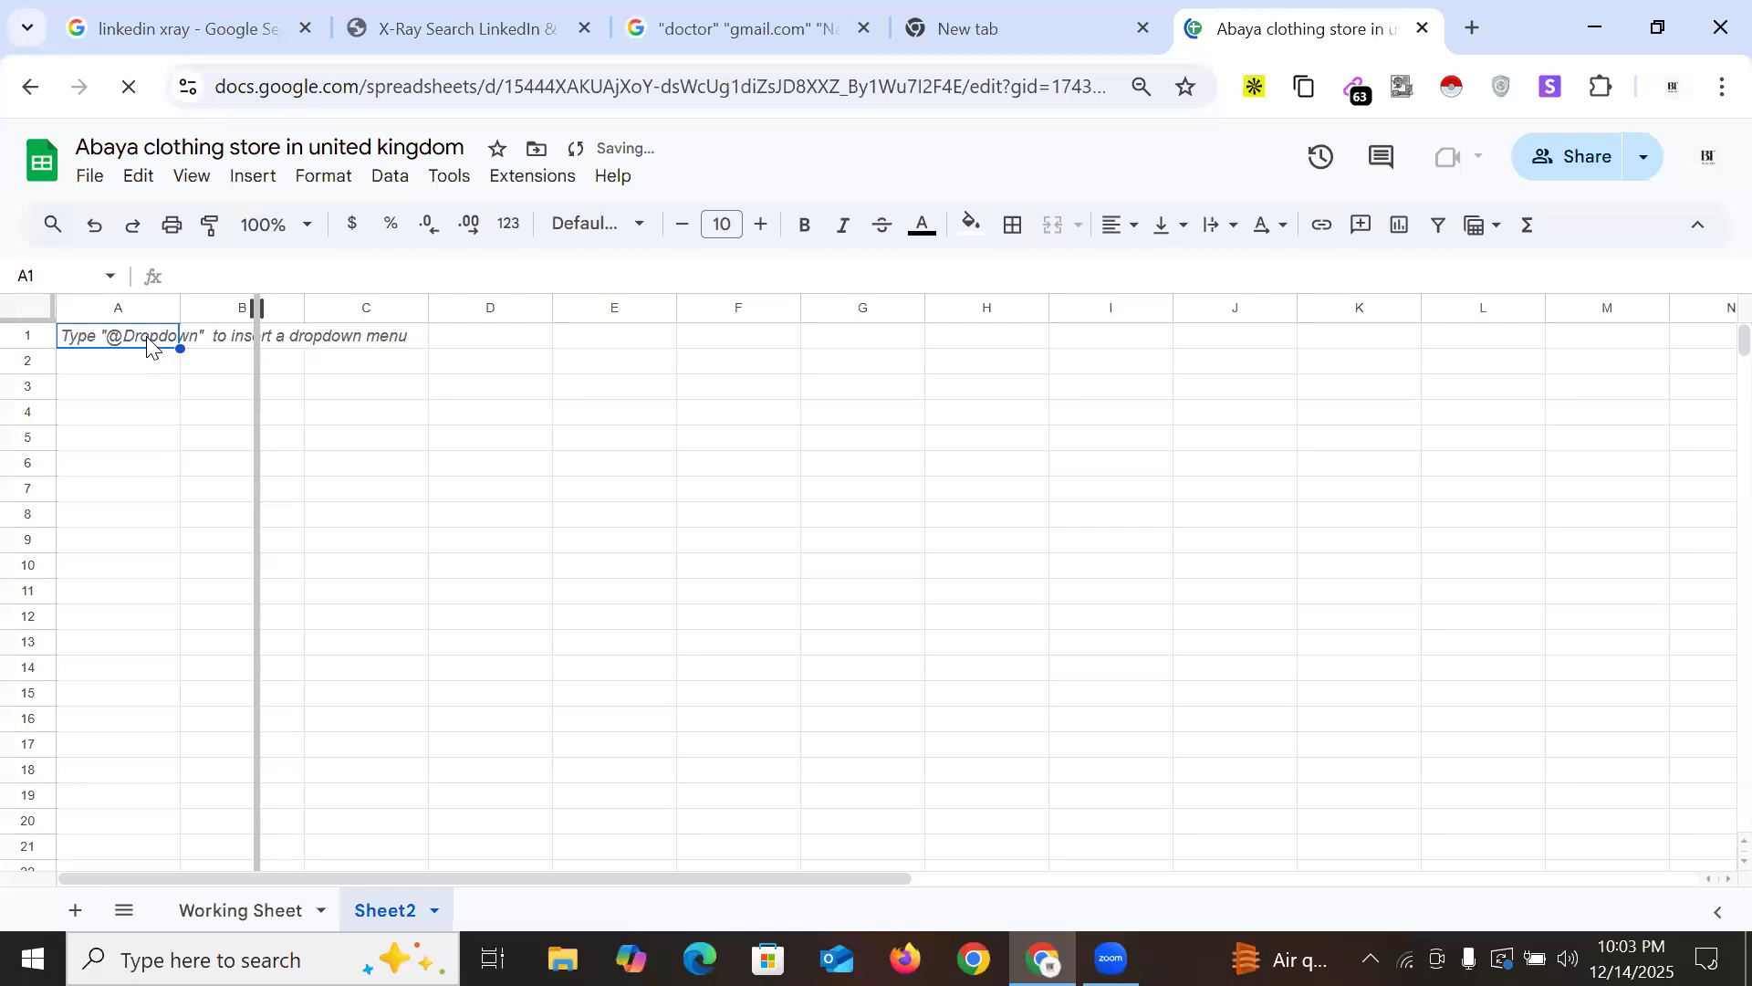
{"action": "double_click", "coordinate": [149, 338]}
{"action": "type", "text": "Doctor E-mail"}
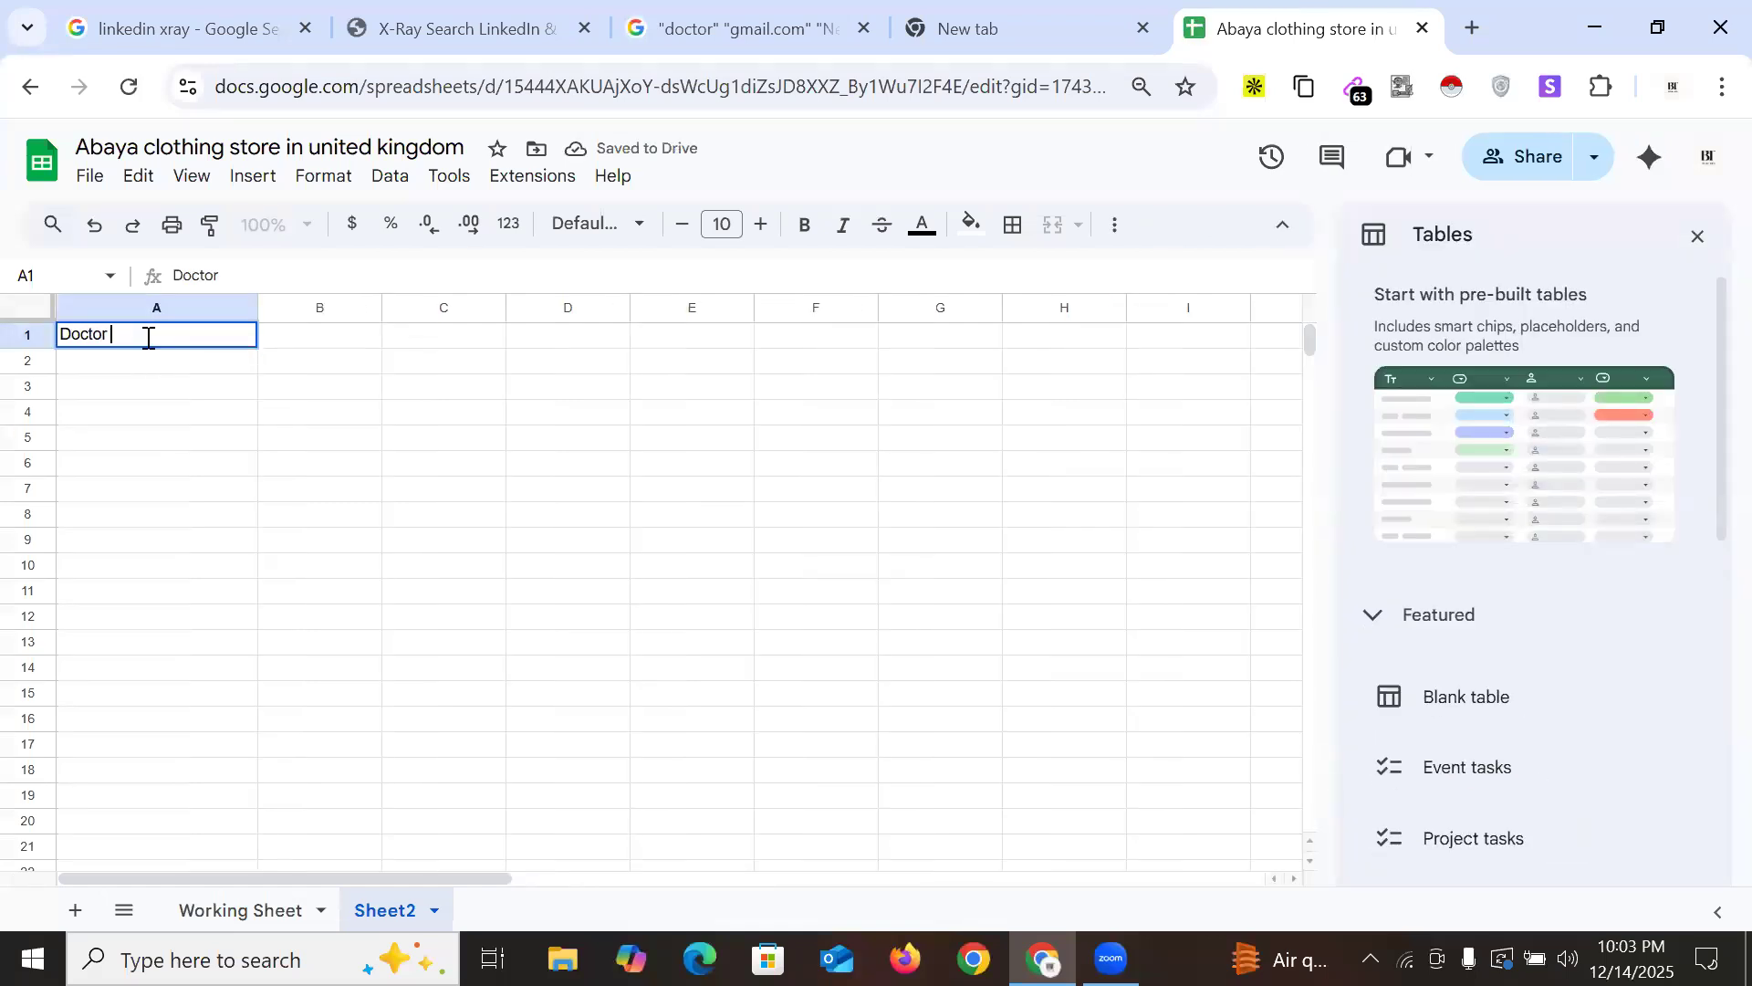
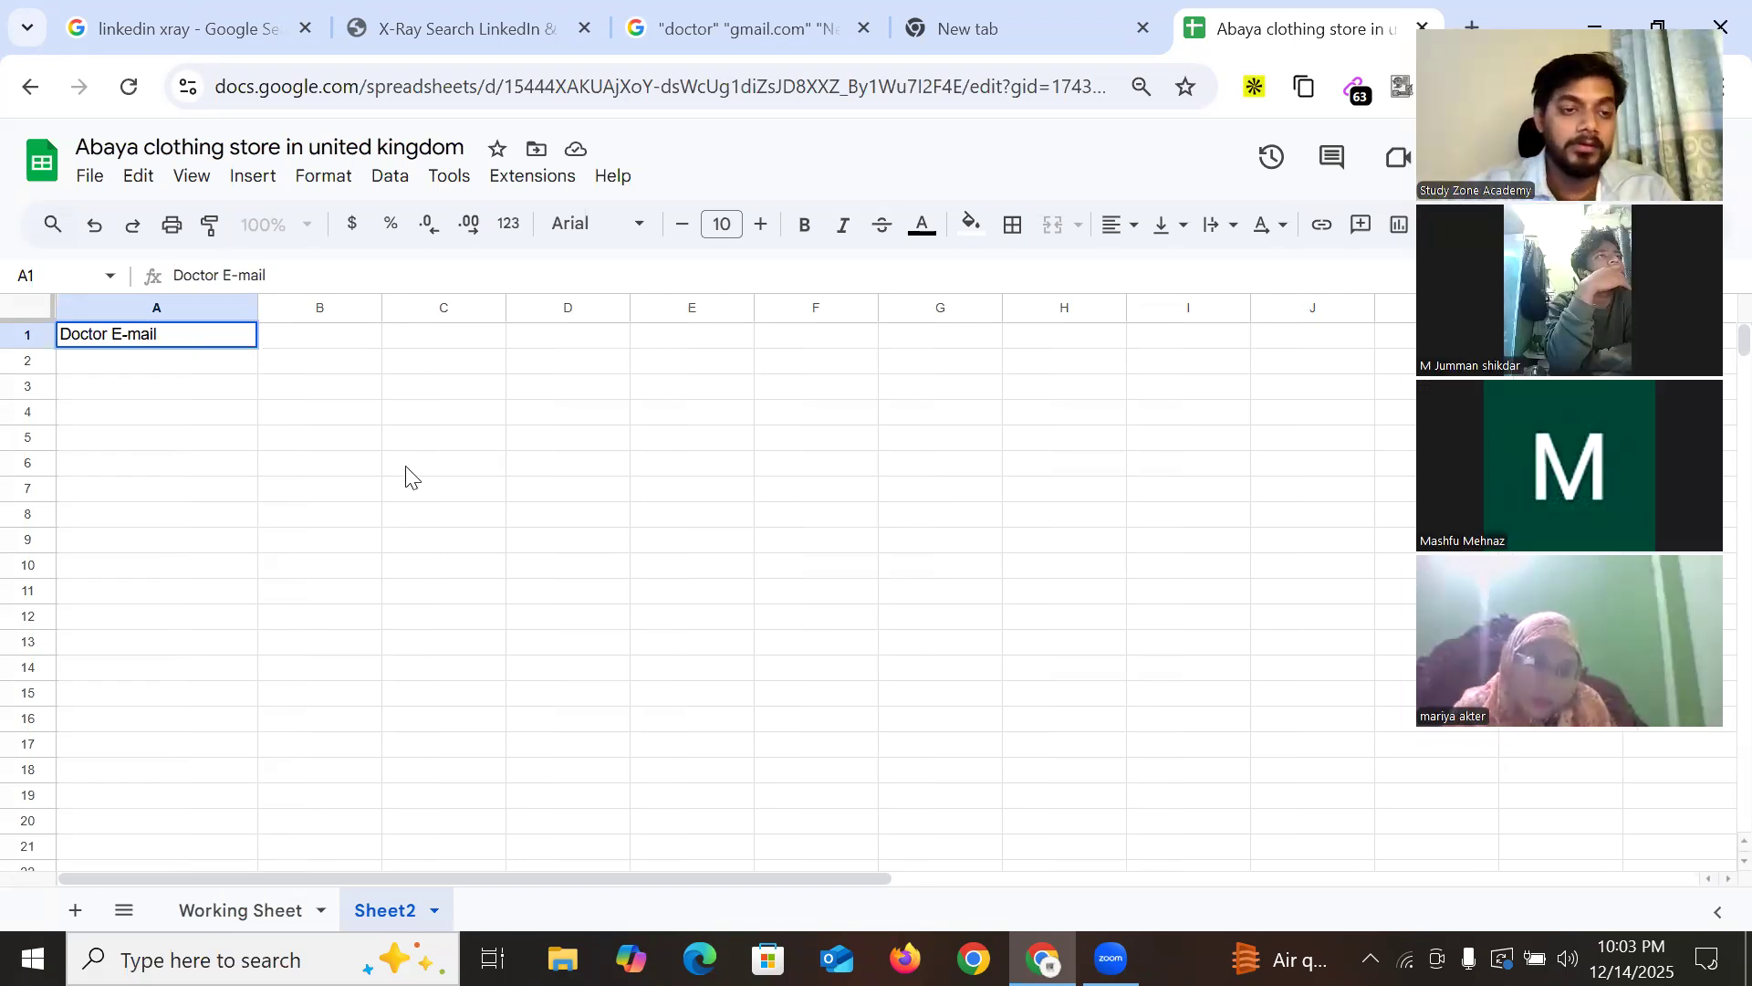
Format the 'Doctor E-mail' header in A1 as bold 12 pt text, centred, with yellow fill
{"action": "left_click", "coordinate": [368, 441]}
{"action": "left_click", "coordinate": [192, 341]}
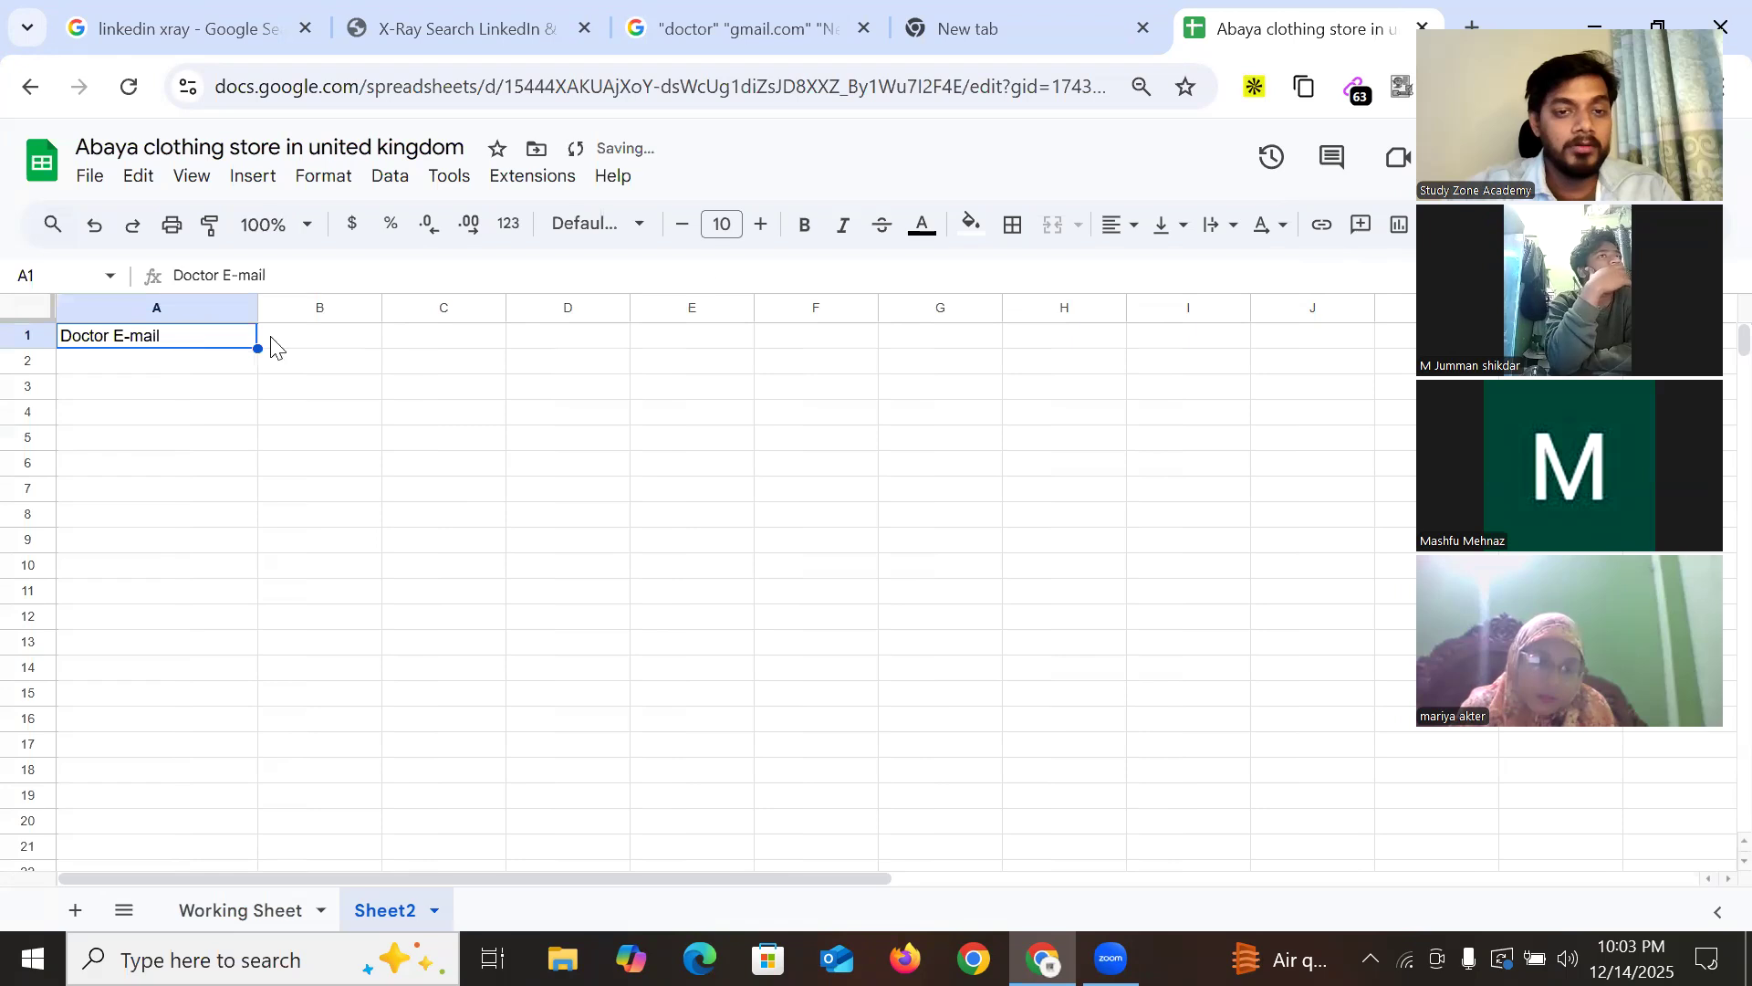
{"action": "left_click", "coordinate": [760, 224]}
{"action": "left_click", "coordinate": [760, 223]}
{"action": "left_click", "coordinate": [803, 226]}
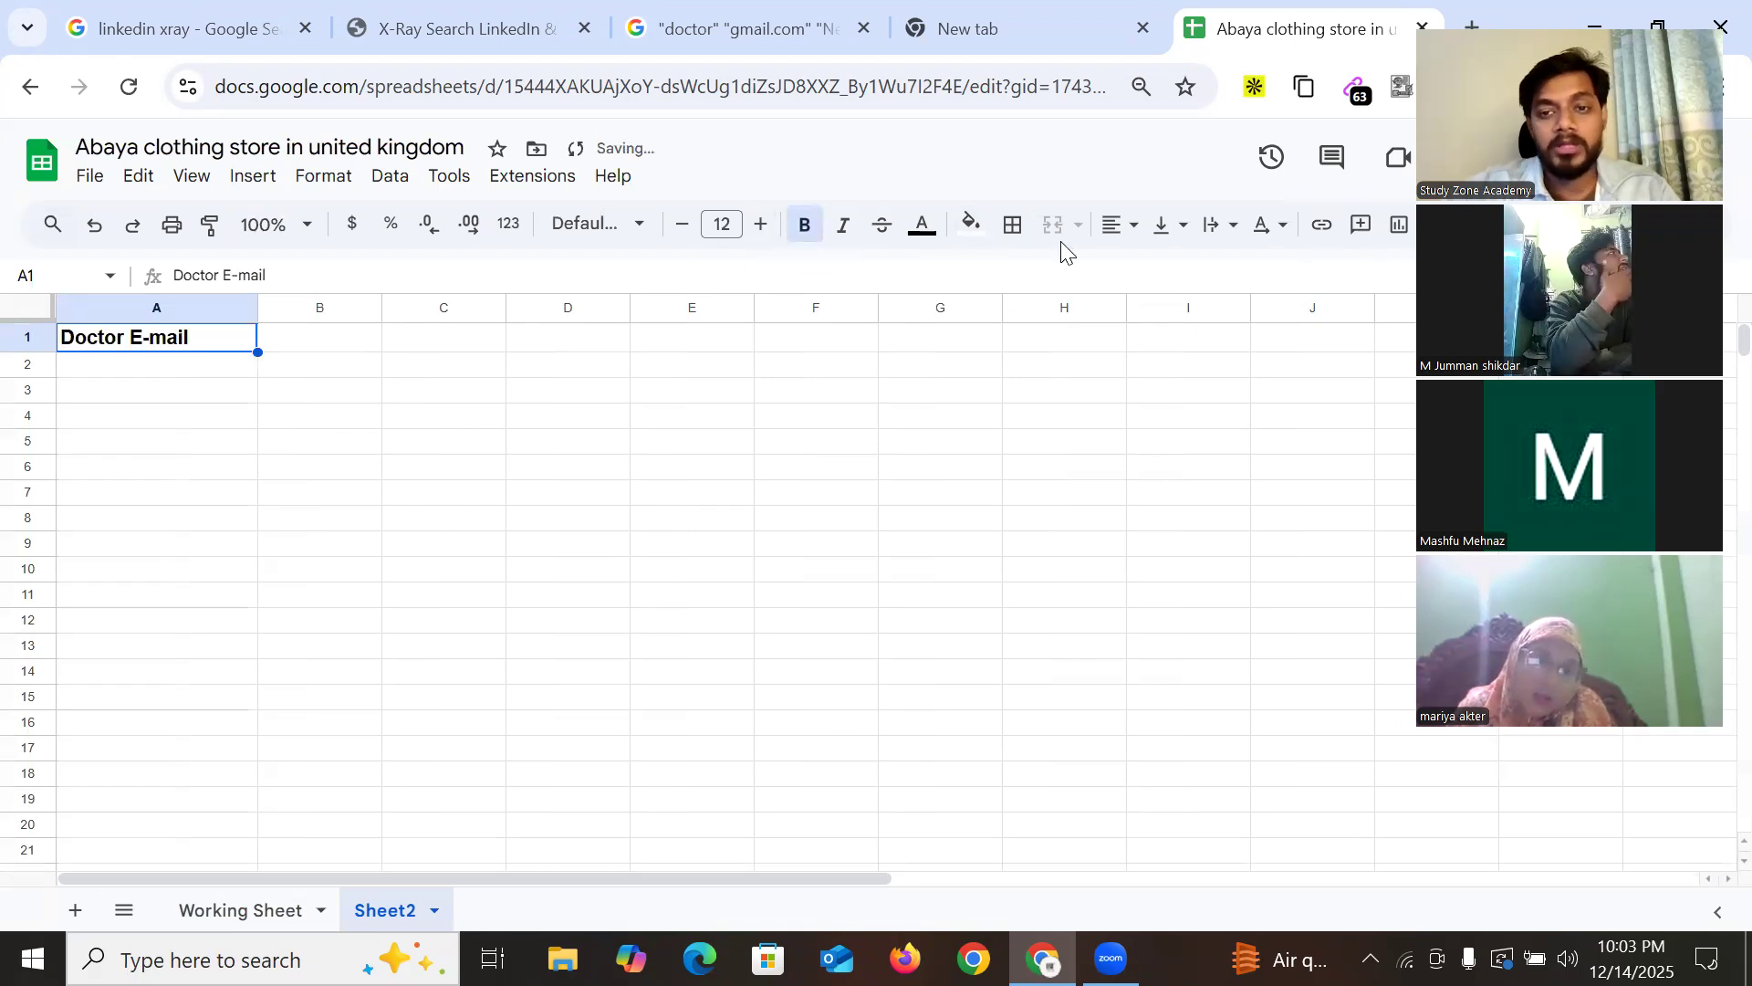
{"action": "left_click", "coordinate": [1111, 228]}
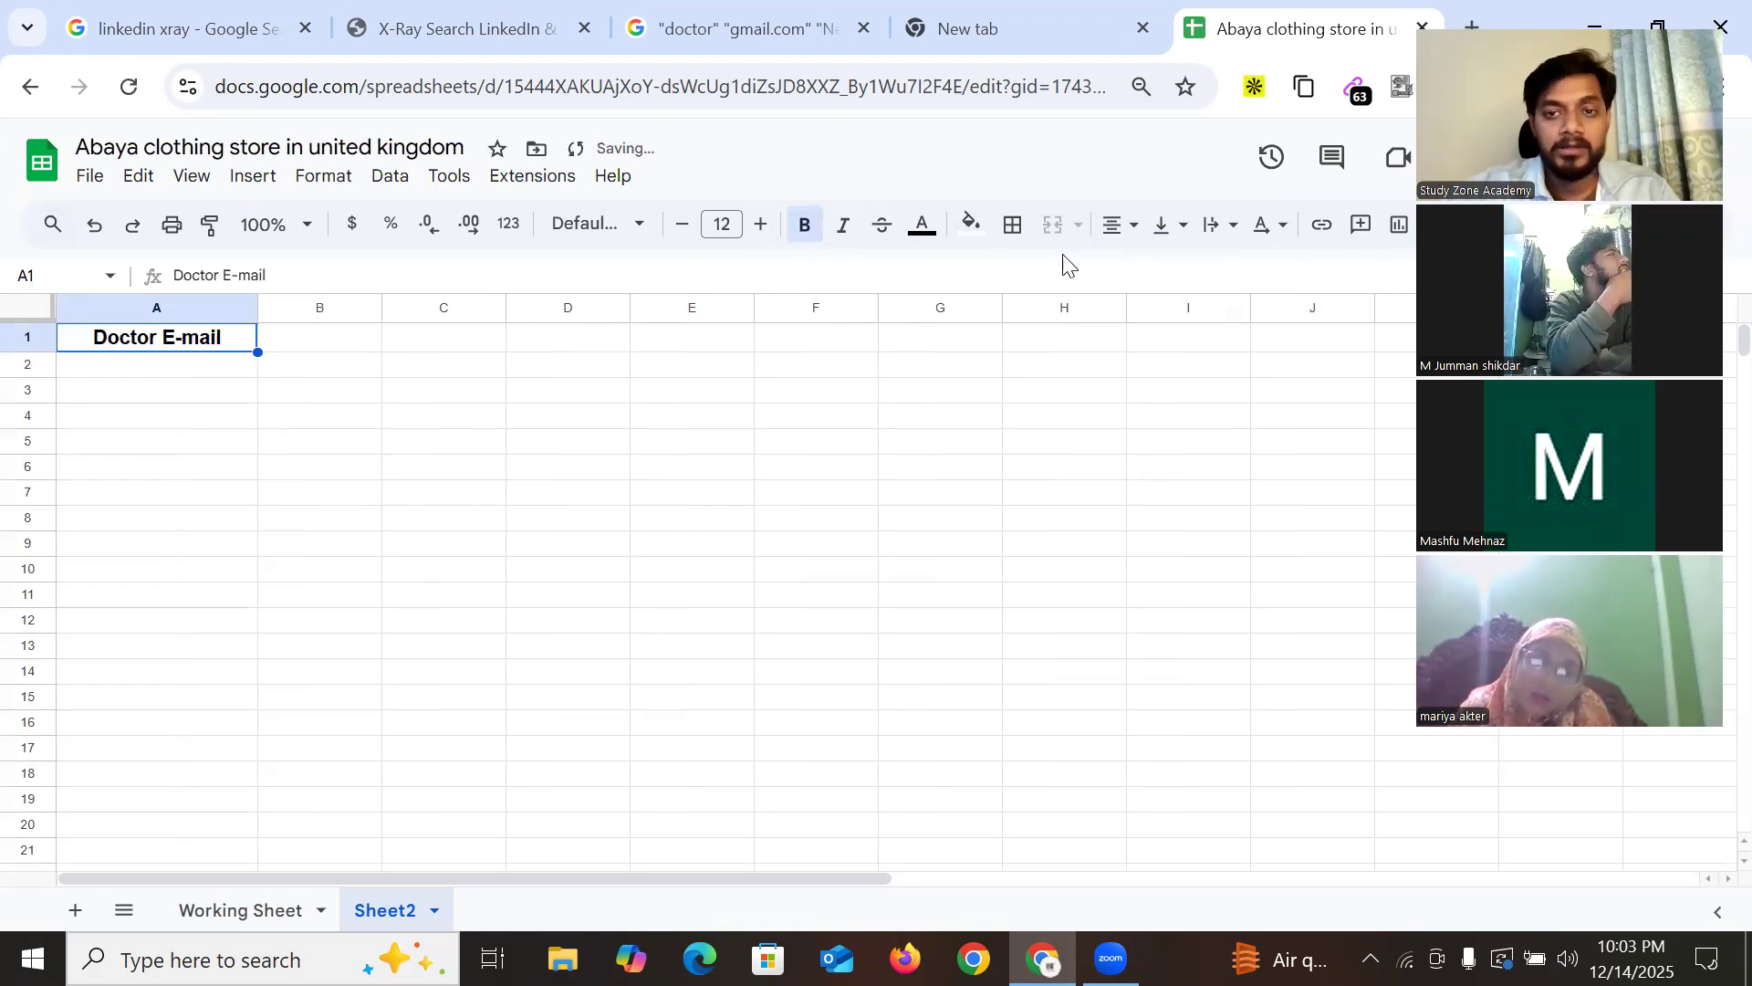
{"action": "left_click", "coordinate": [970, 224]}
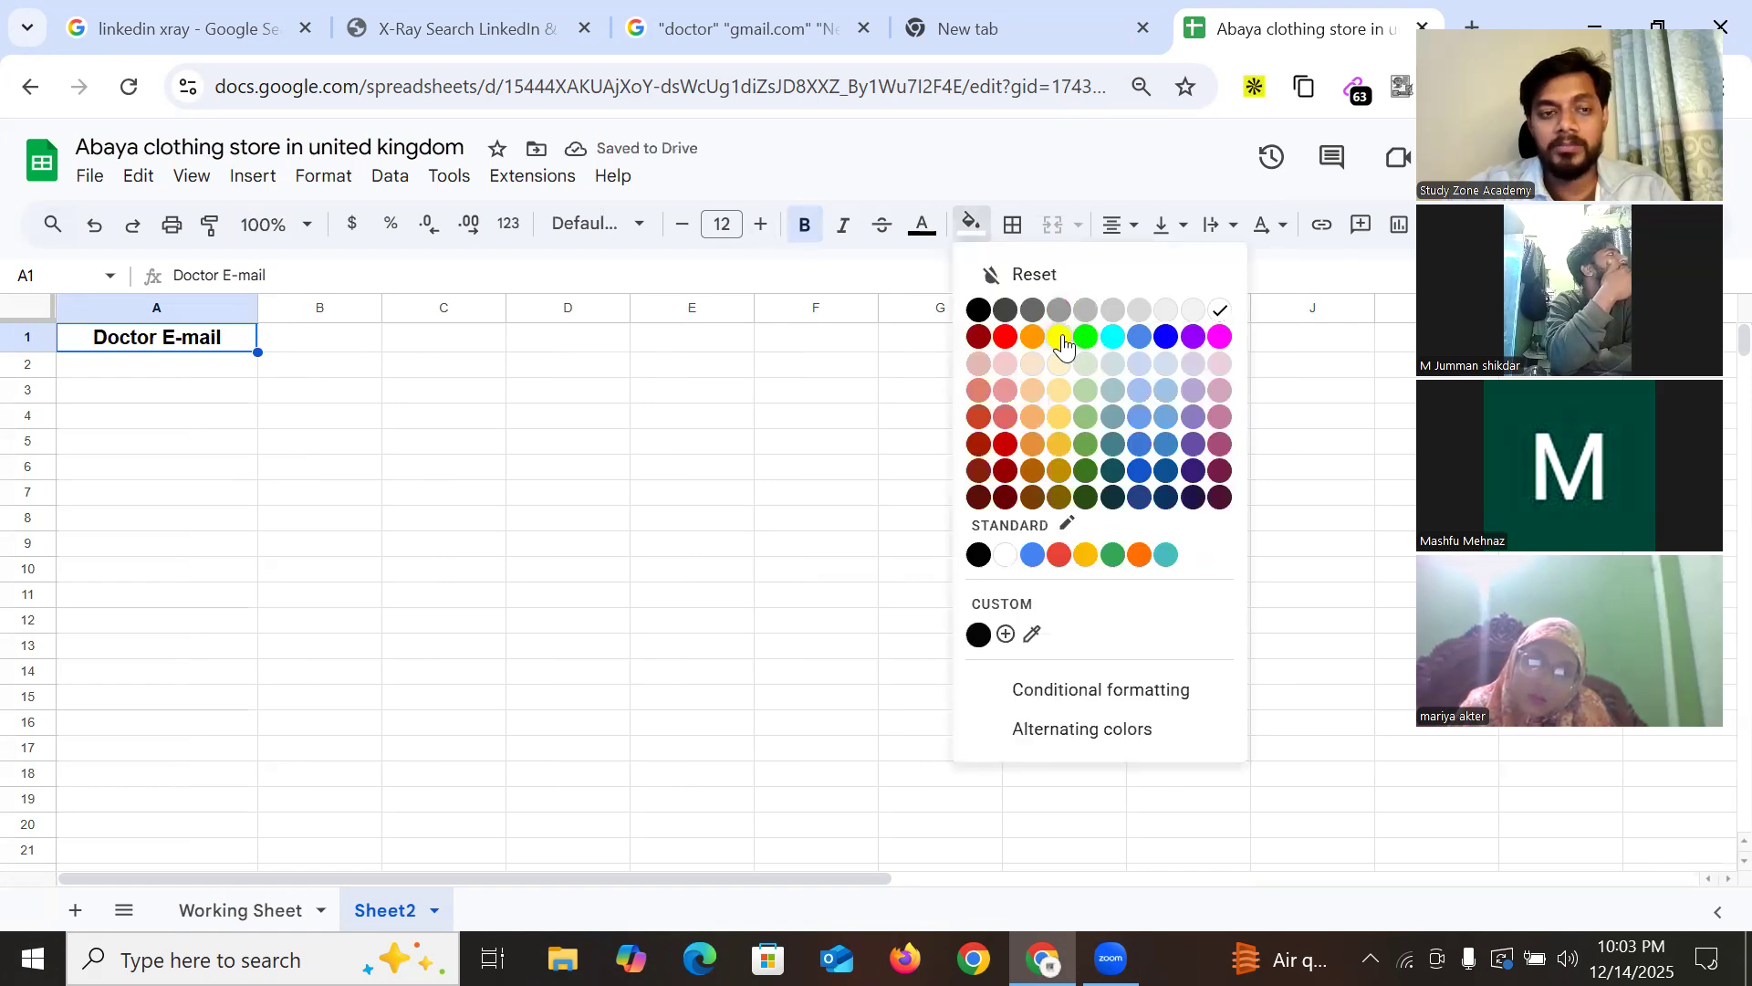
{"action": "left_click", "coordinate": [1061, 339]}
Freeze row 1 and paste the copied email addresses into A2
{"action": "left_click", "coordinate": [31, 349]}
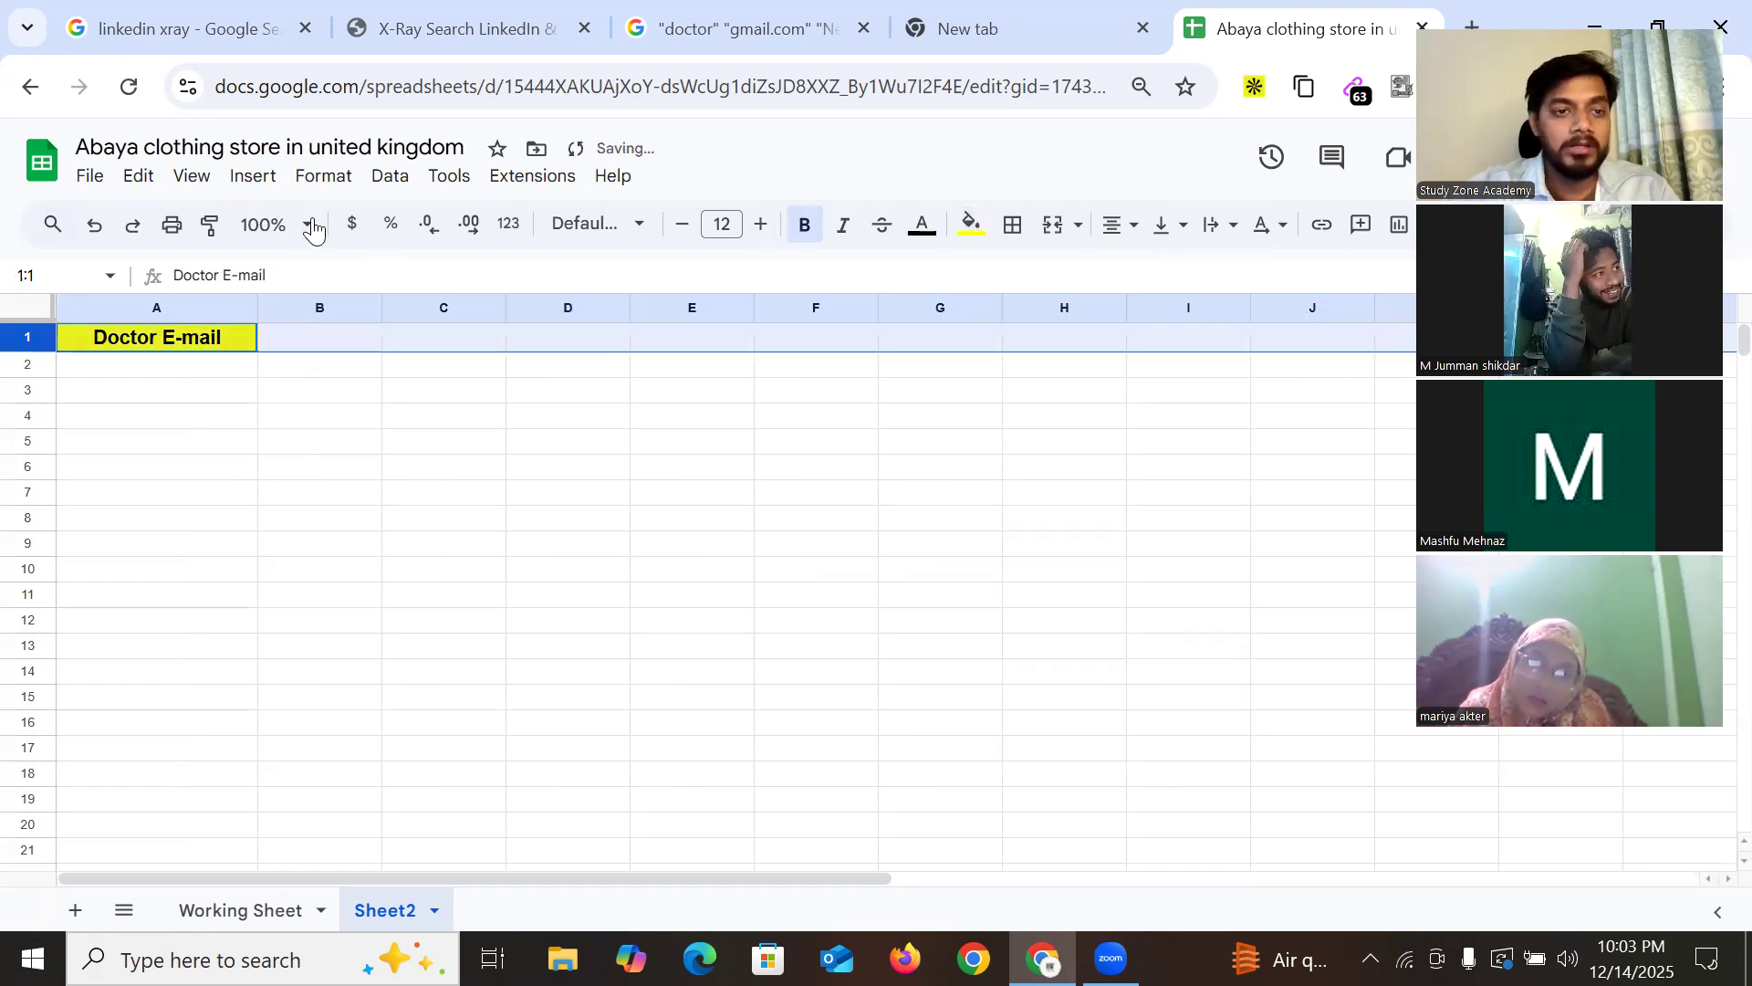
{"action": "left_click", "coordinate": [191, 175]}
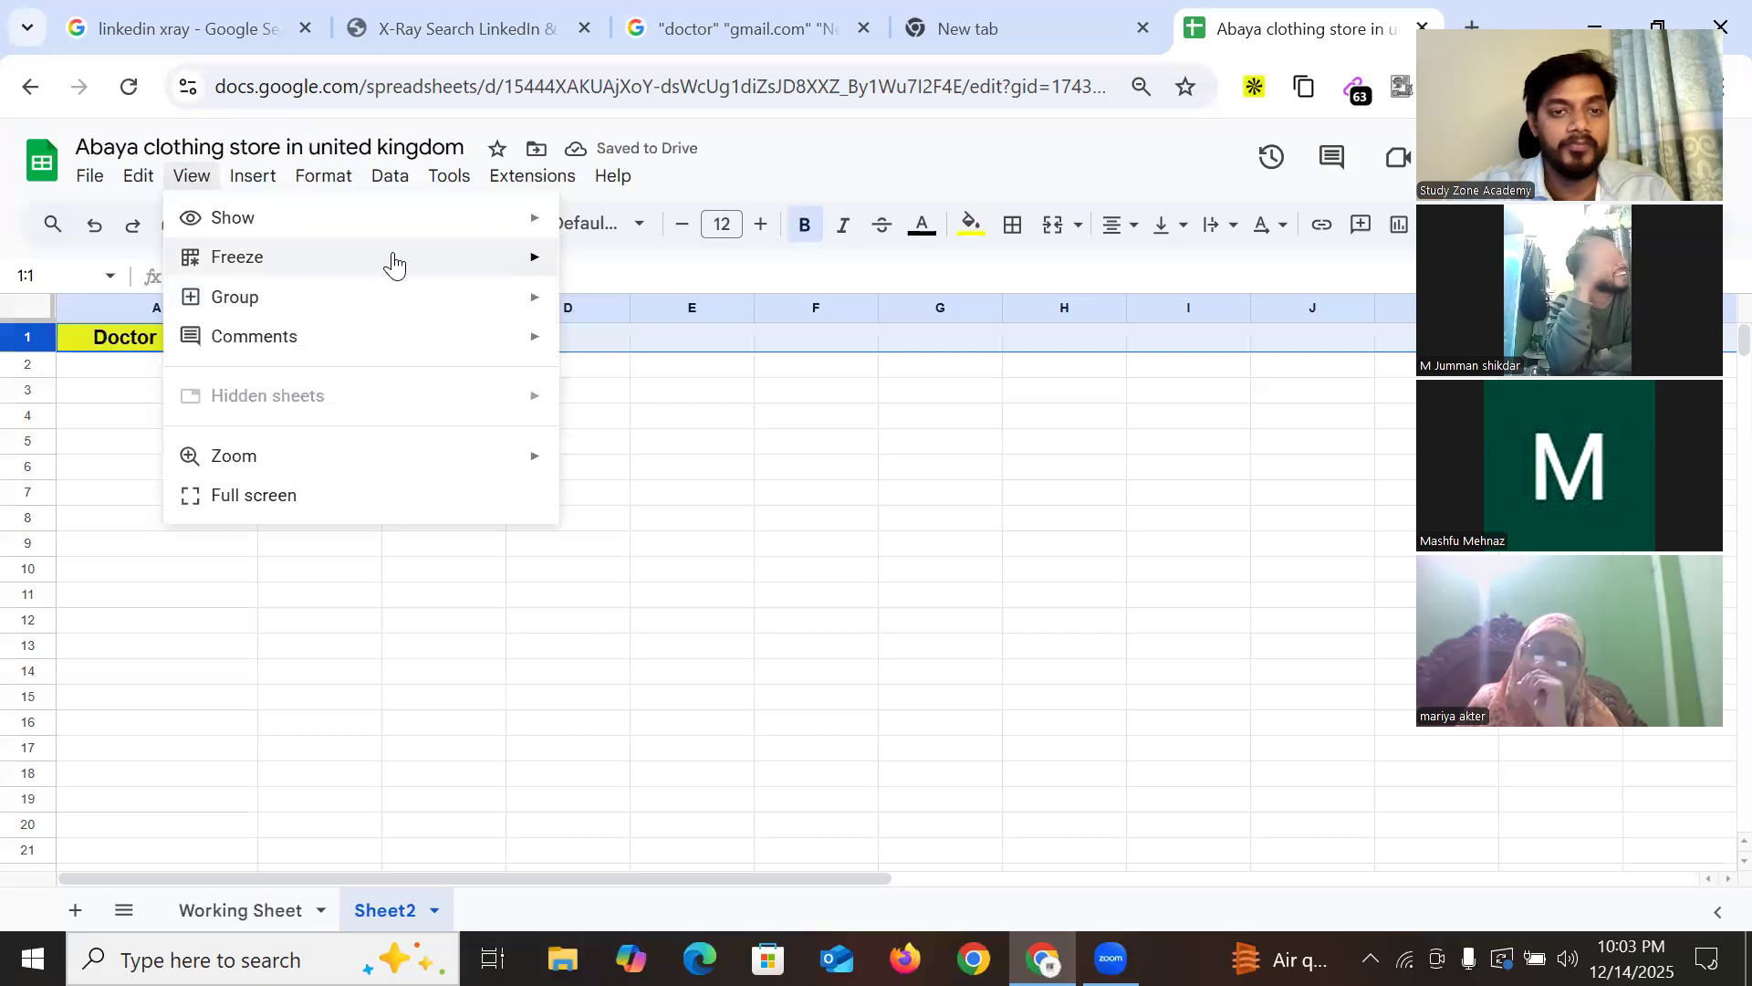
{"action": "mouse_move", "coordinate": [390, 261]}
{"action": "left_click", "coordinate": [623, 383]}
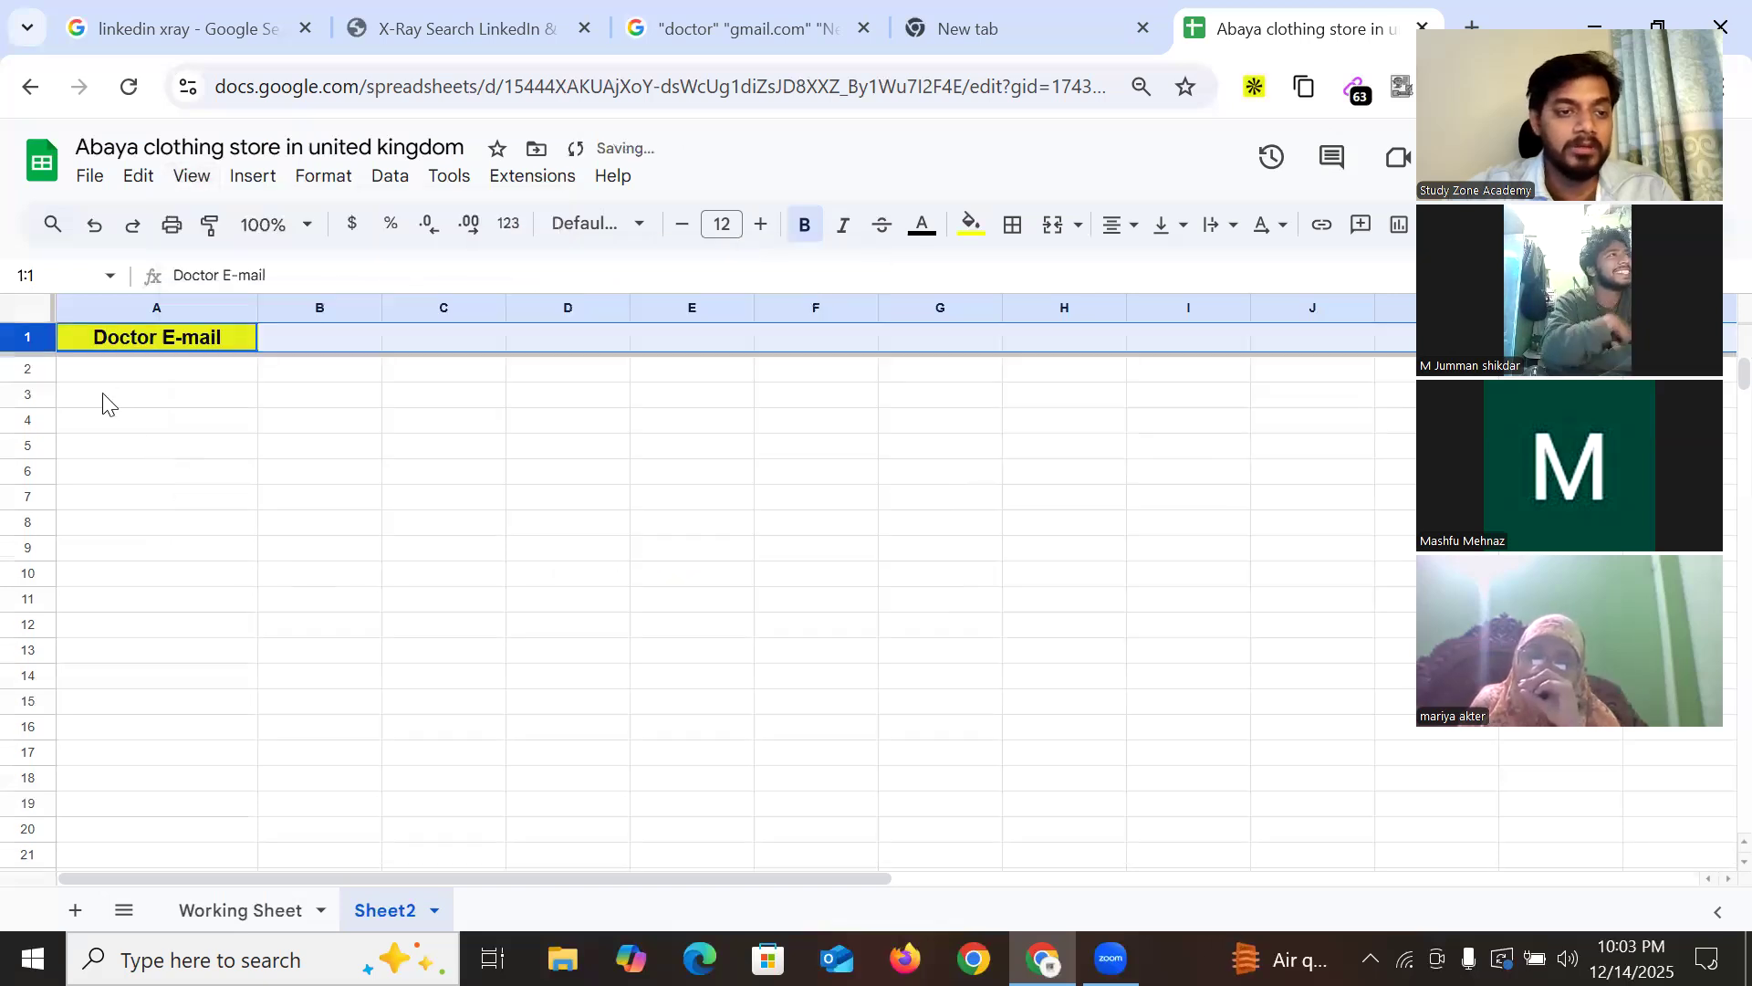
{"action": "left_click", "coordinate": [106, 376]}
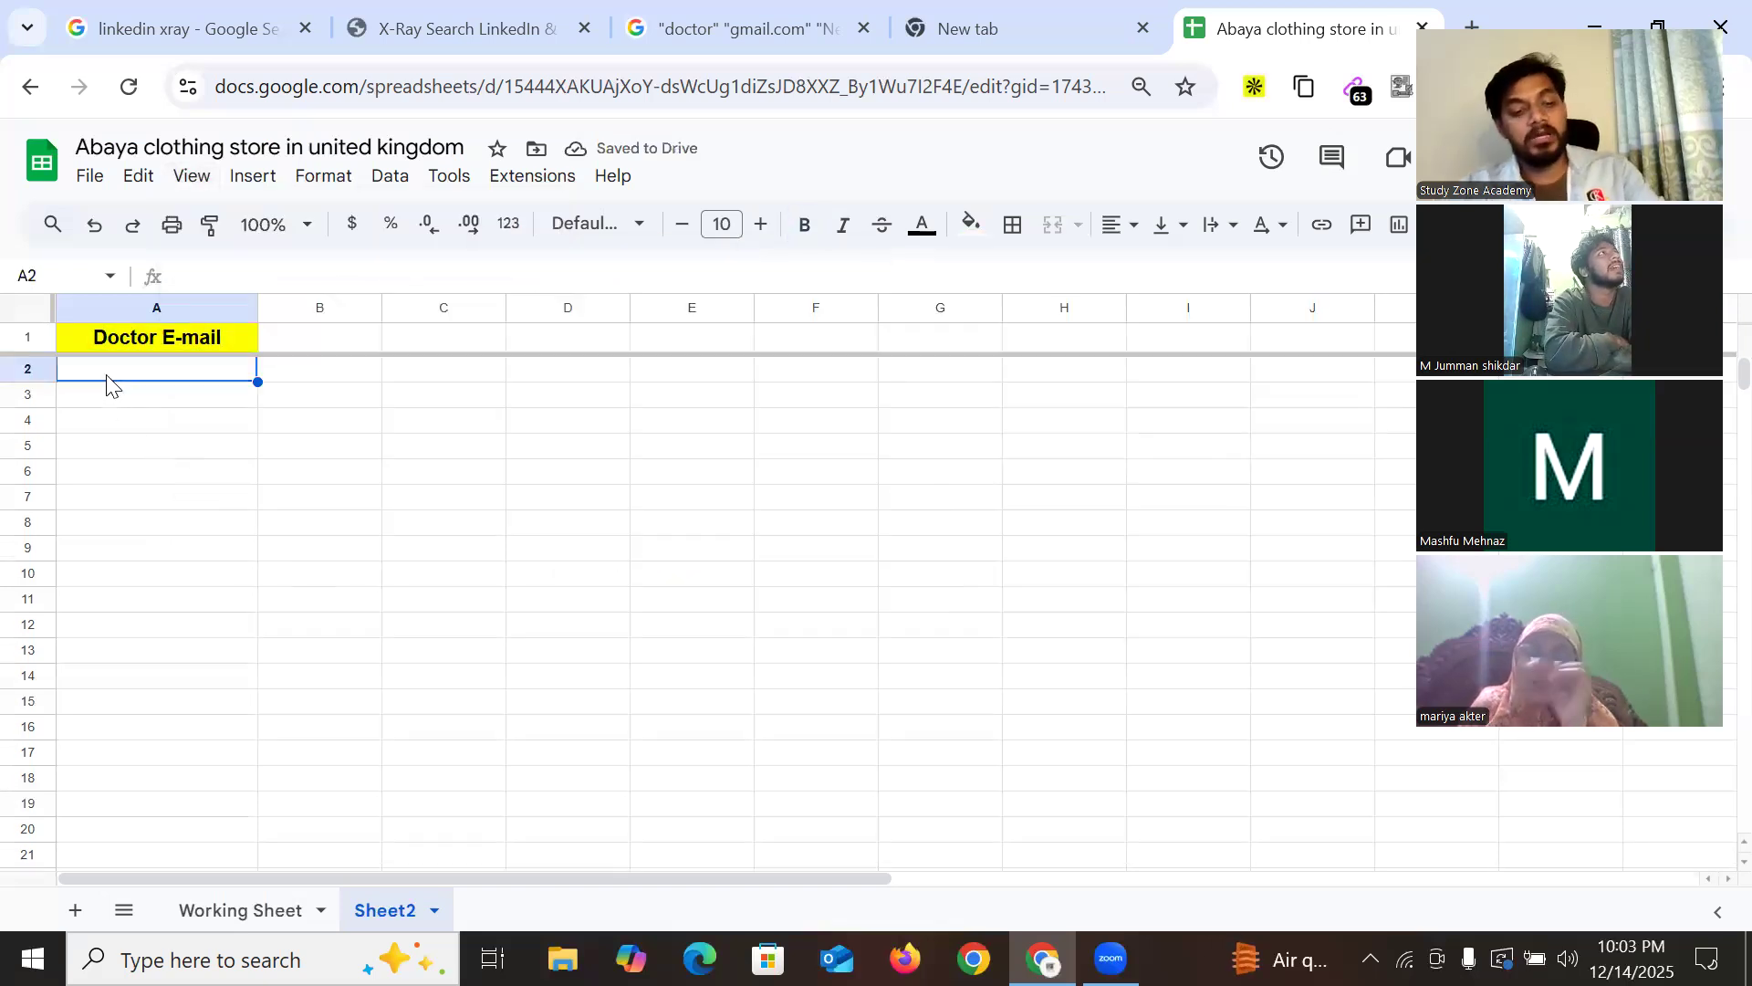
{"action": "key", "text": "ctrl+v"}
Copy the three Gmail addresses from results page 2 into cells A4–A6
{"action": "left_click", "coordinate": [735, 28]}
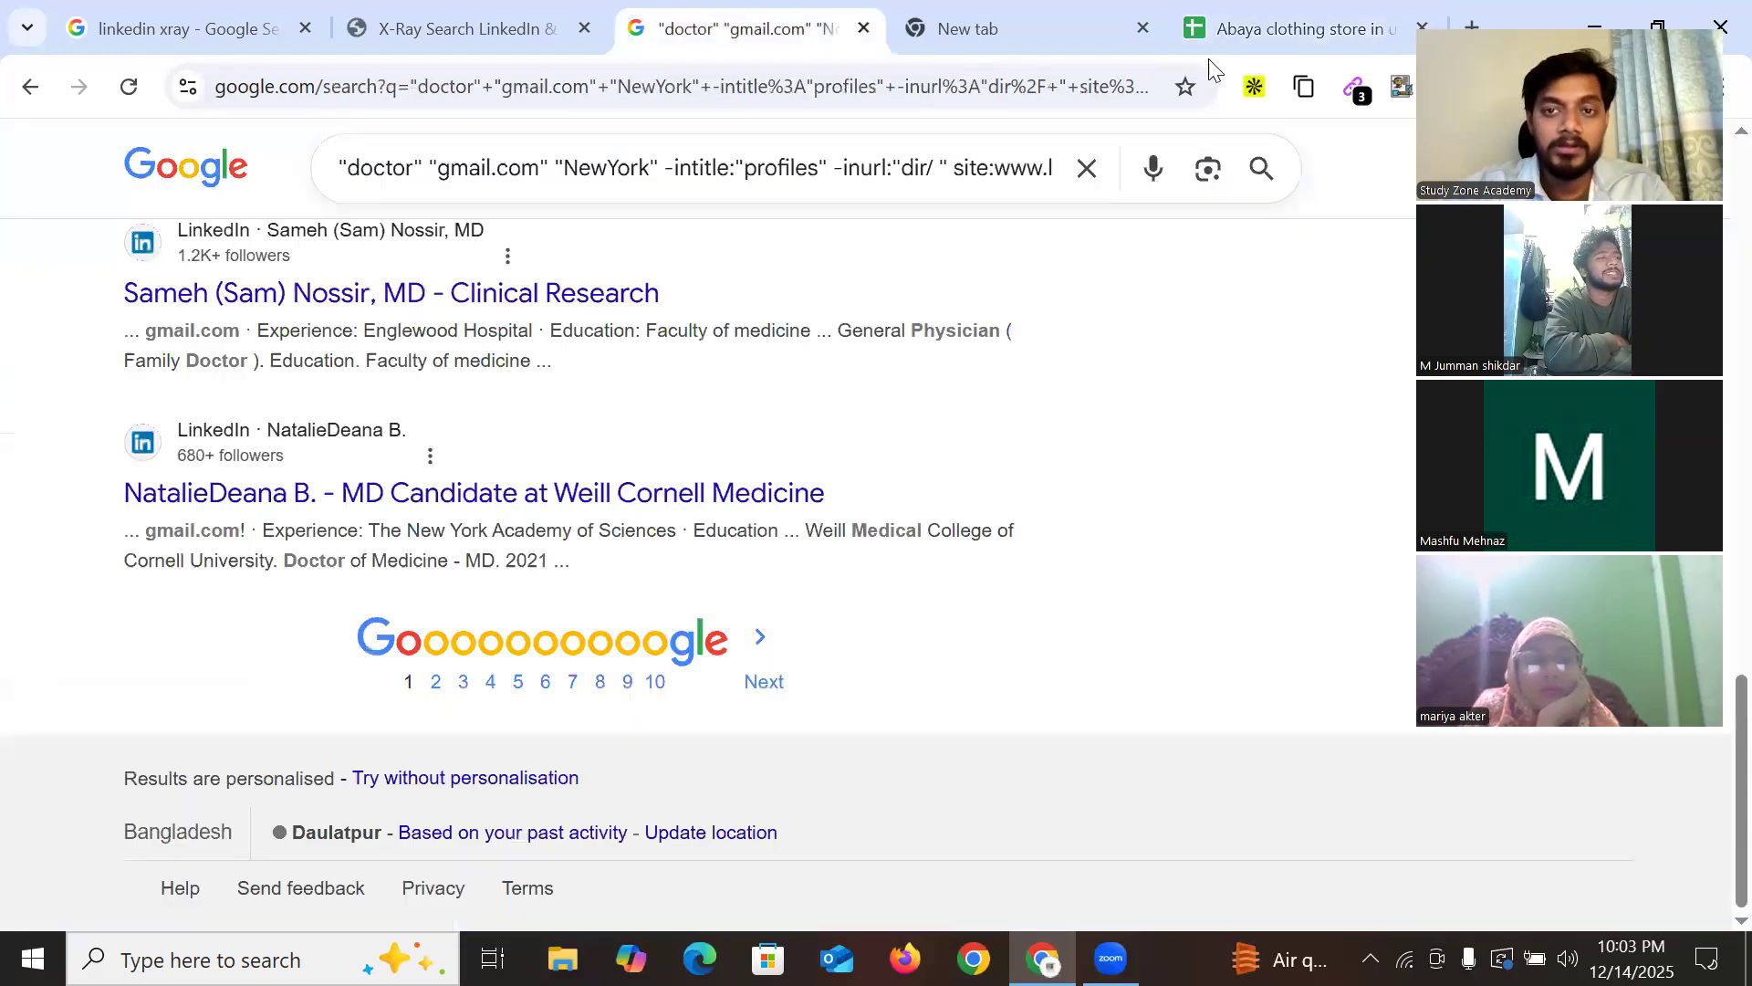
{"action": "left_click", "coordinate": [1142, 27]}
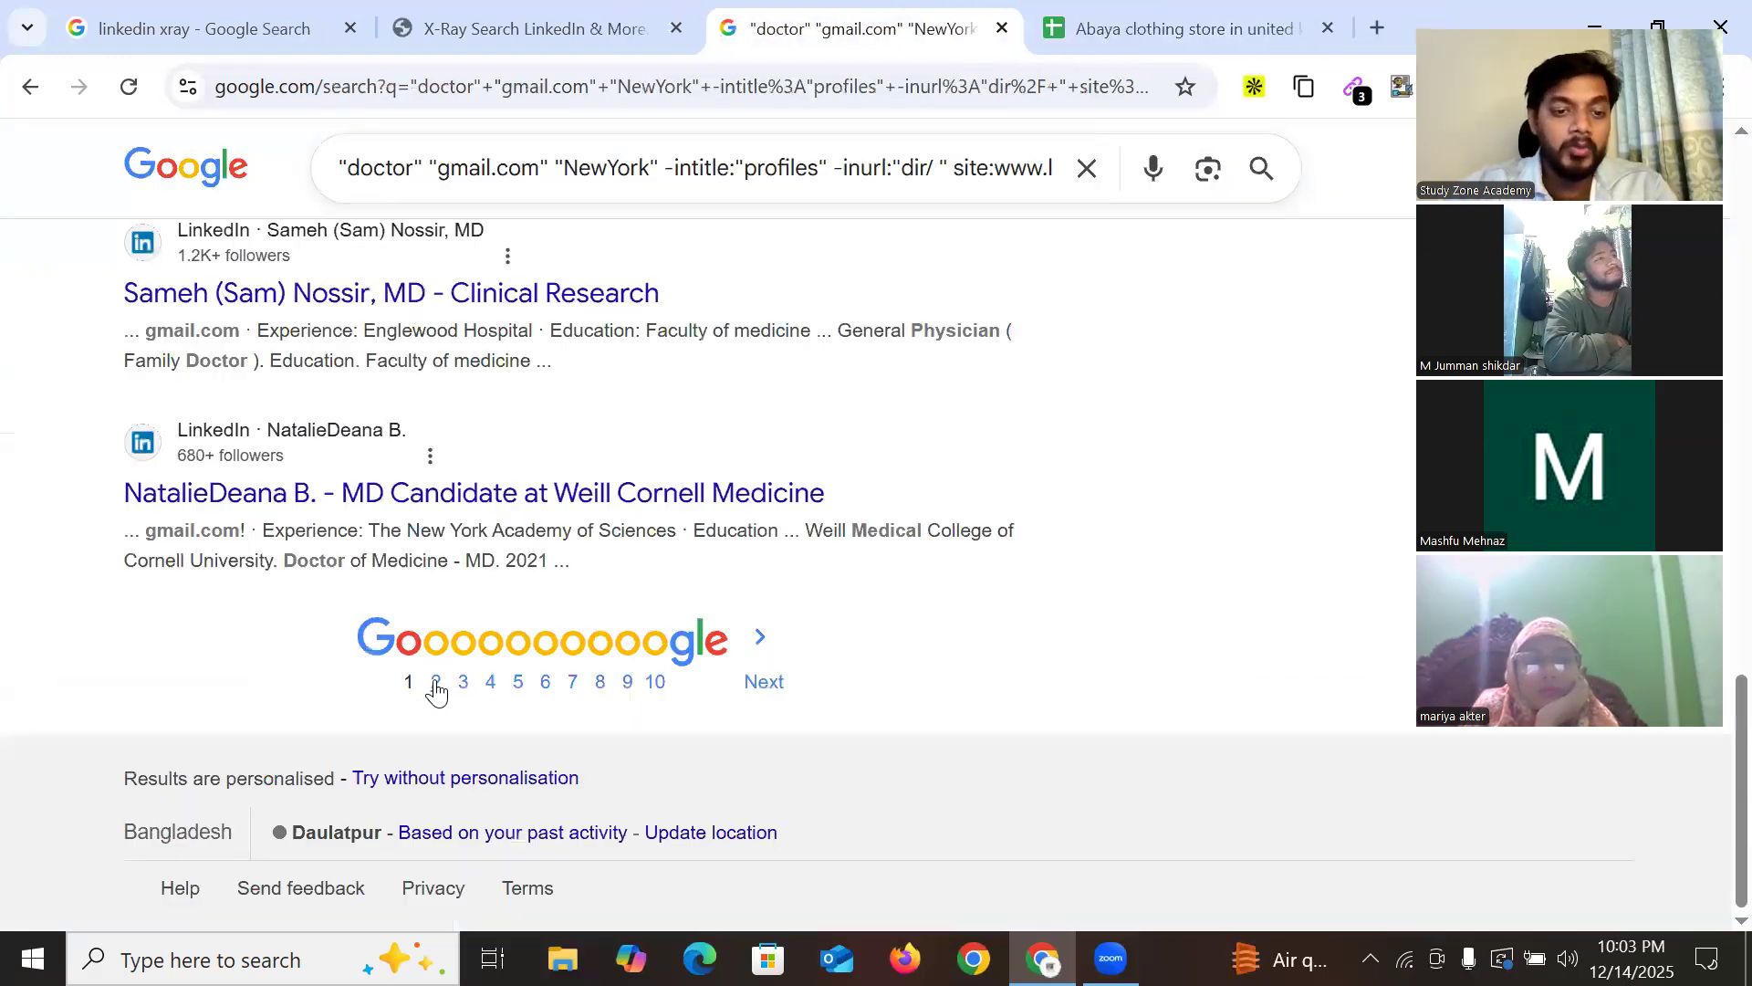
{"action": "left_click", "coordinate": [666, 711]}
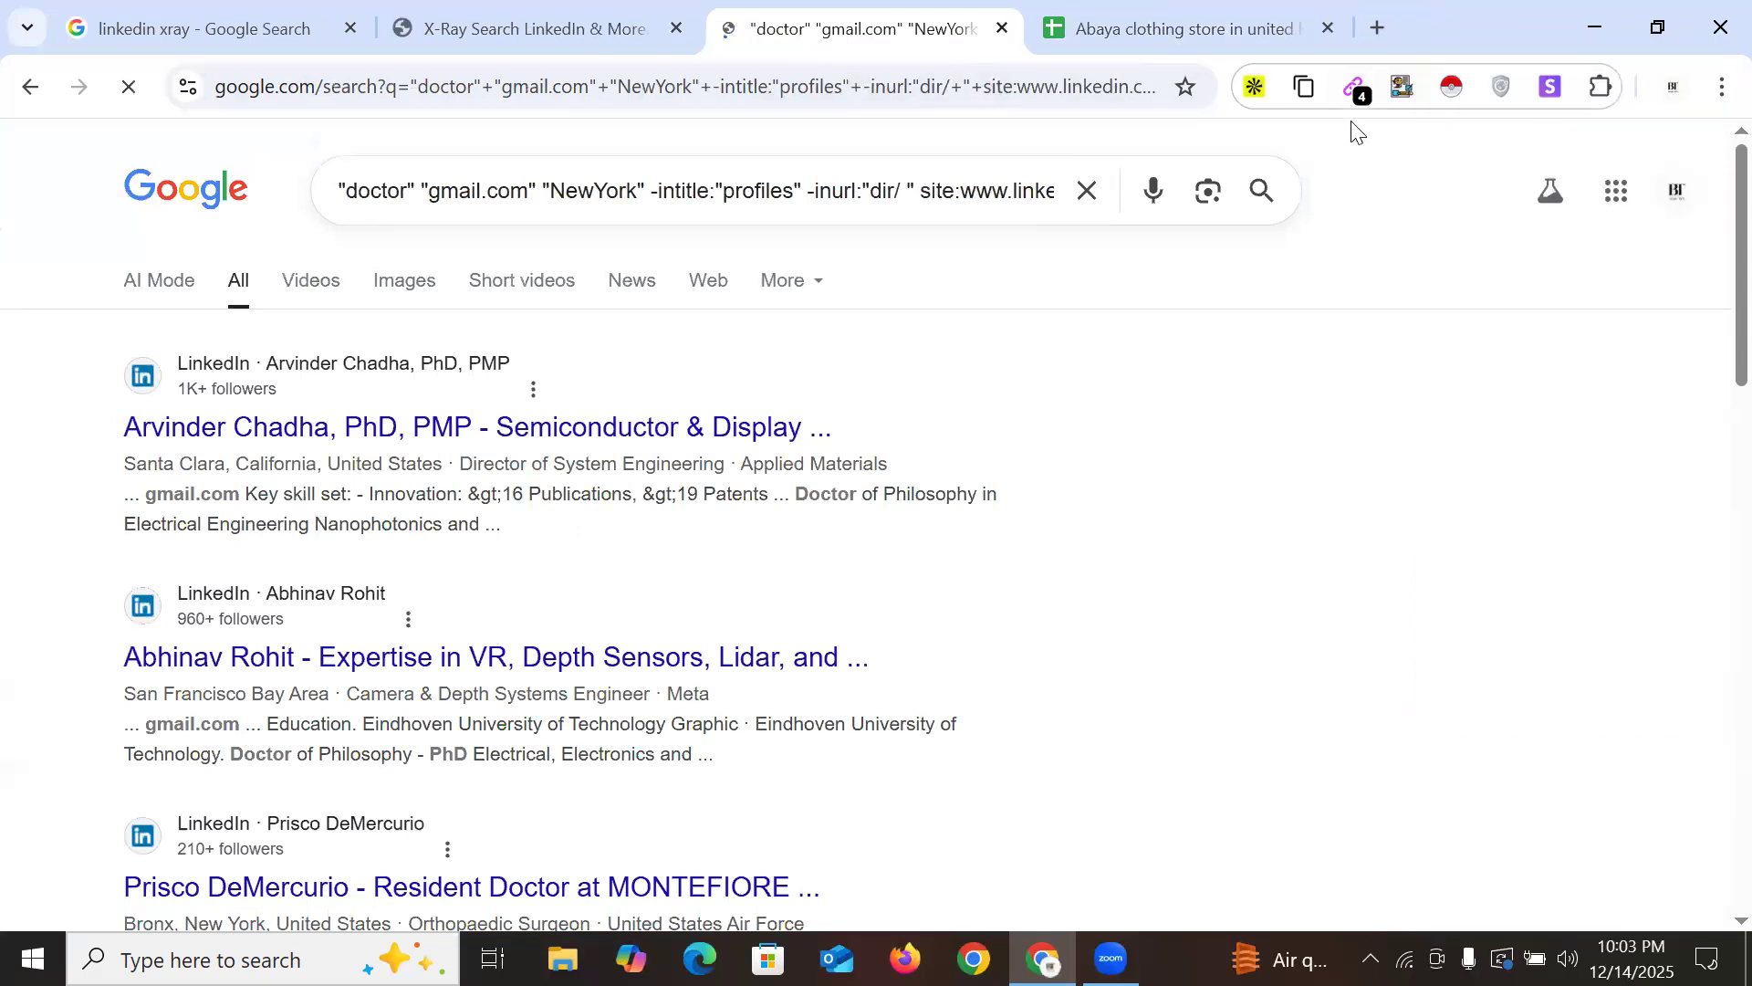
{"action": "left_click", "coordinate": [1355, 87]}
{"action": "scroll", "coordinate": [55, 429], "scroll_direction": "down", "scroll_amount": 15}
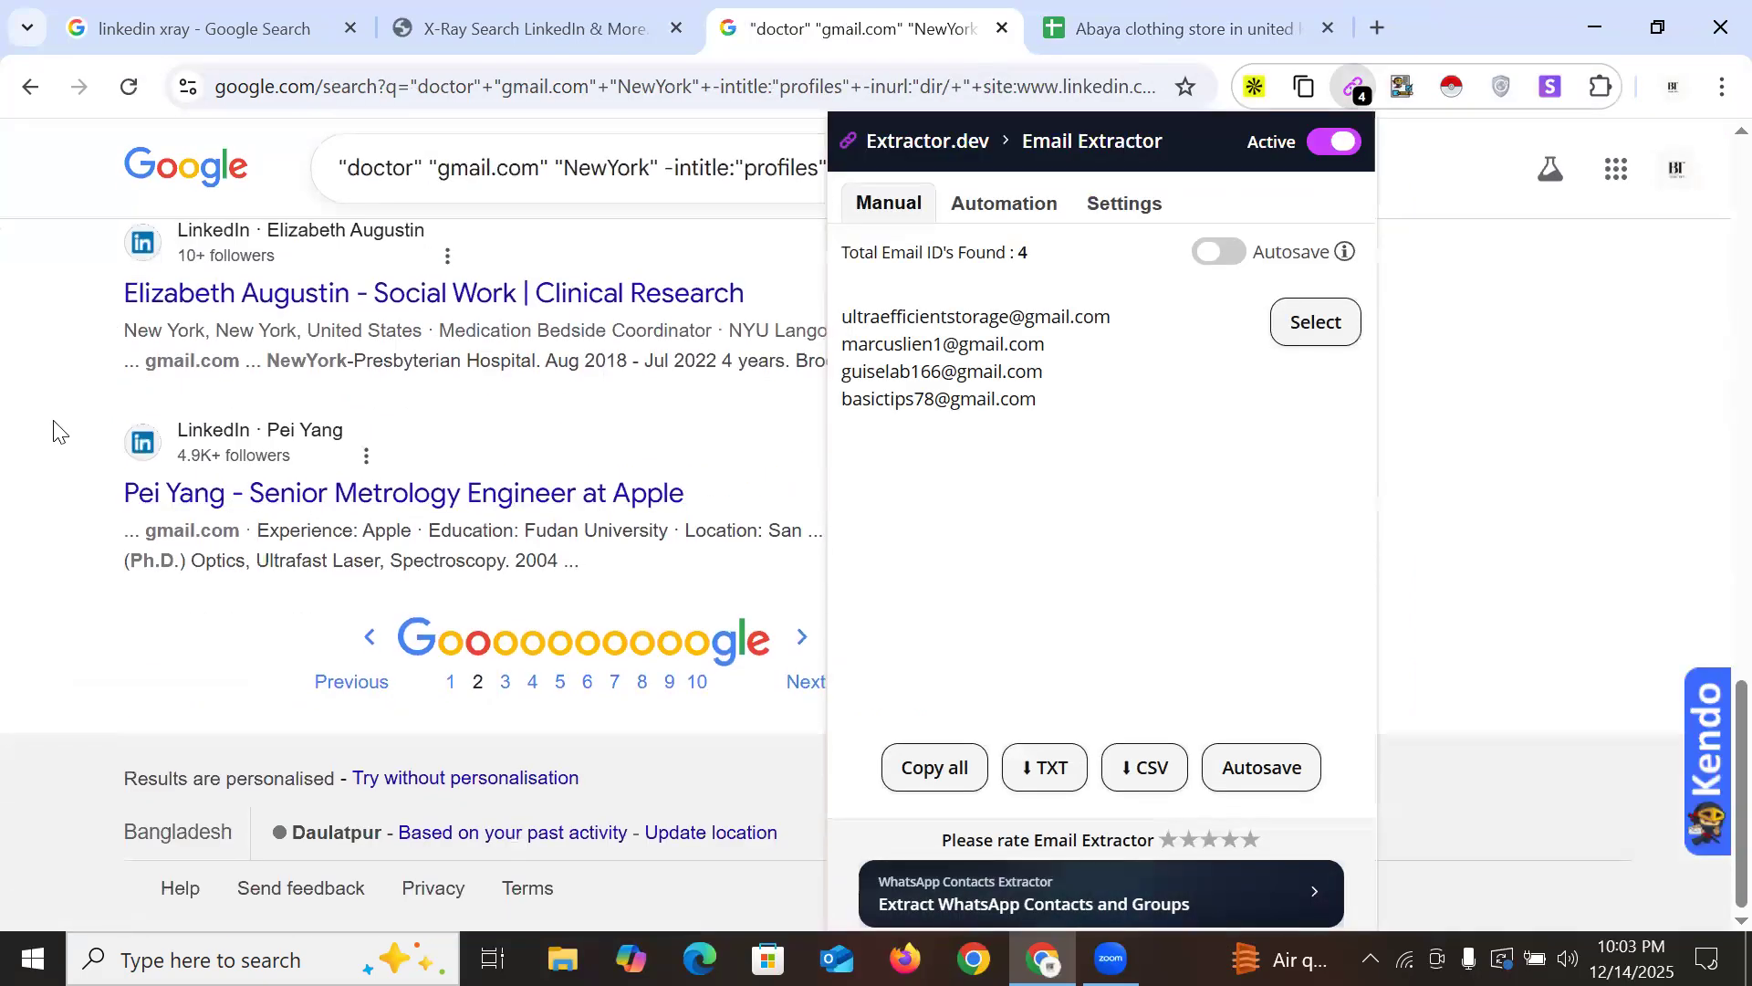
{"action": "left_click", "coordinate": [54, 429]}
{"action": "left_click", "coordinate": [1355, 100]}
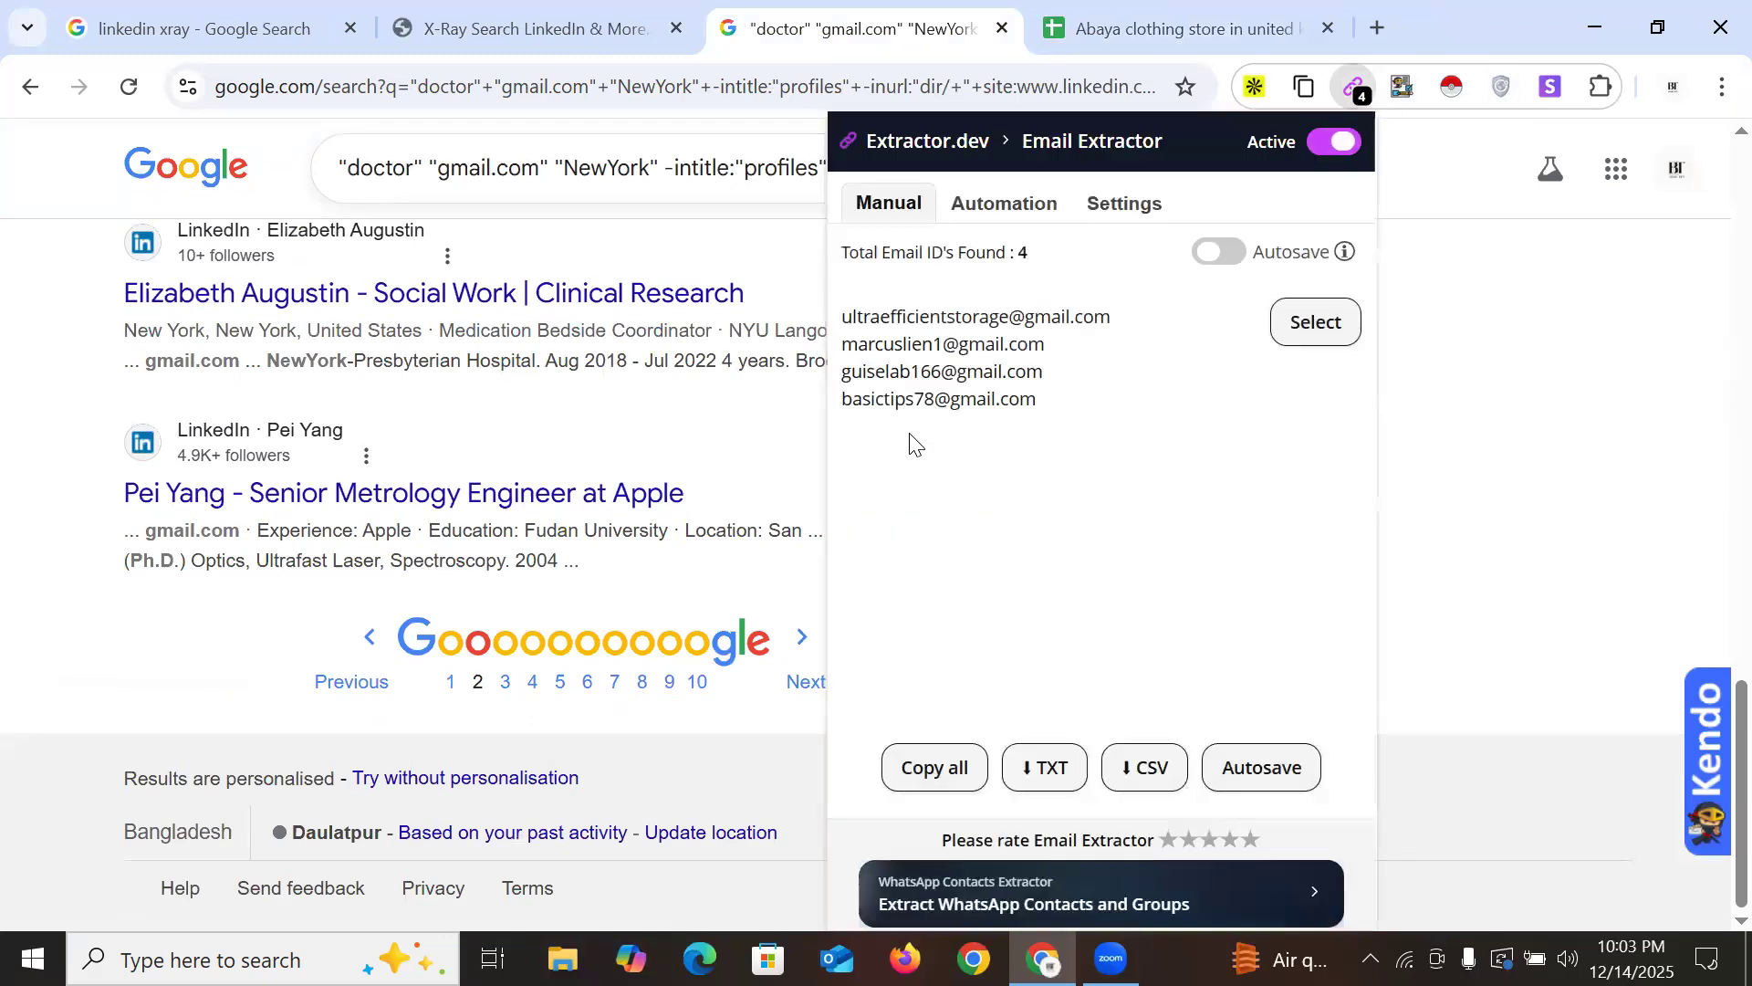
{"action": "left_click_drag", "start_coordinate": [841, 317], "coordinate": [1052, 382]}
{"action": "key", "text": "ctrl+c"}
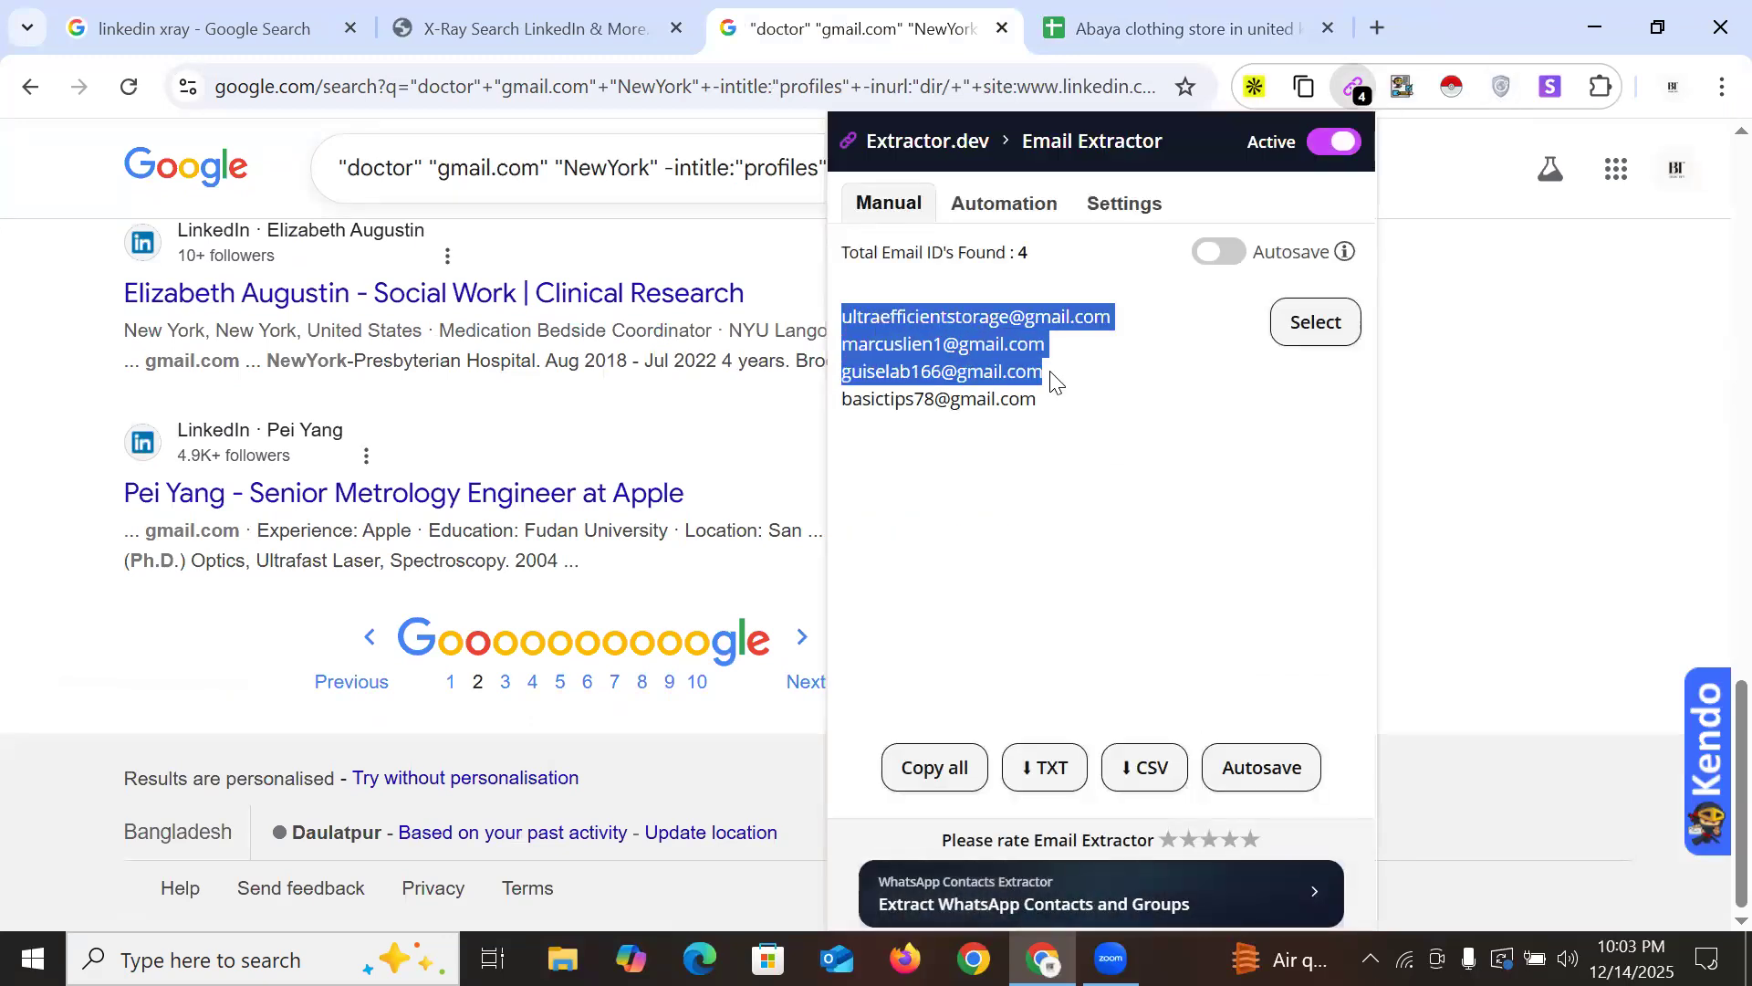
{"action": "left_click", "coordinate": [1177, 29]}
{"action": "left_click", "coordinate": [142, 427]}
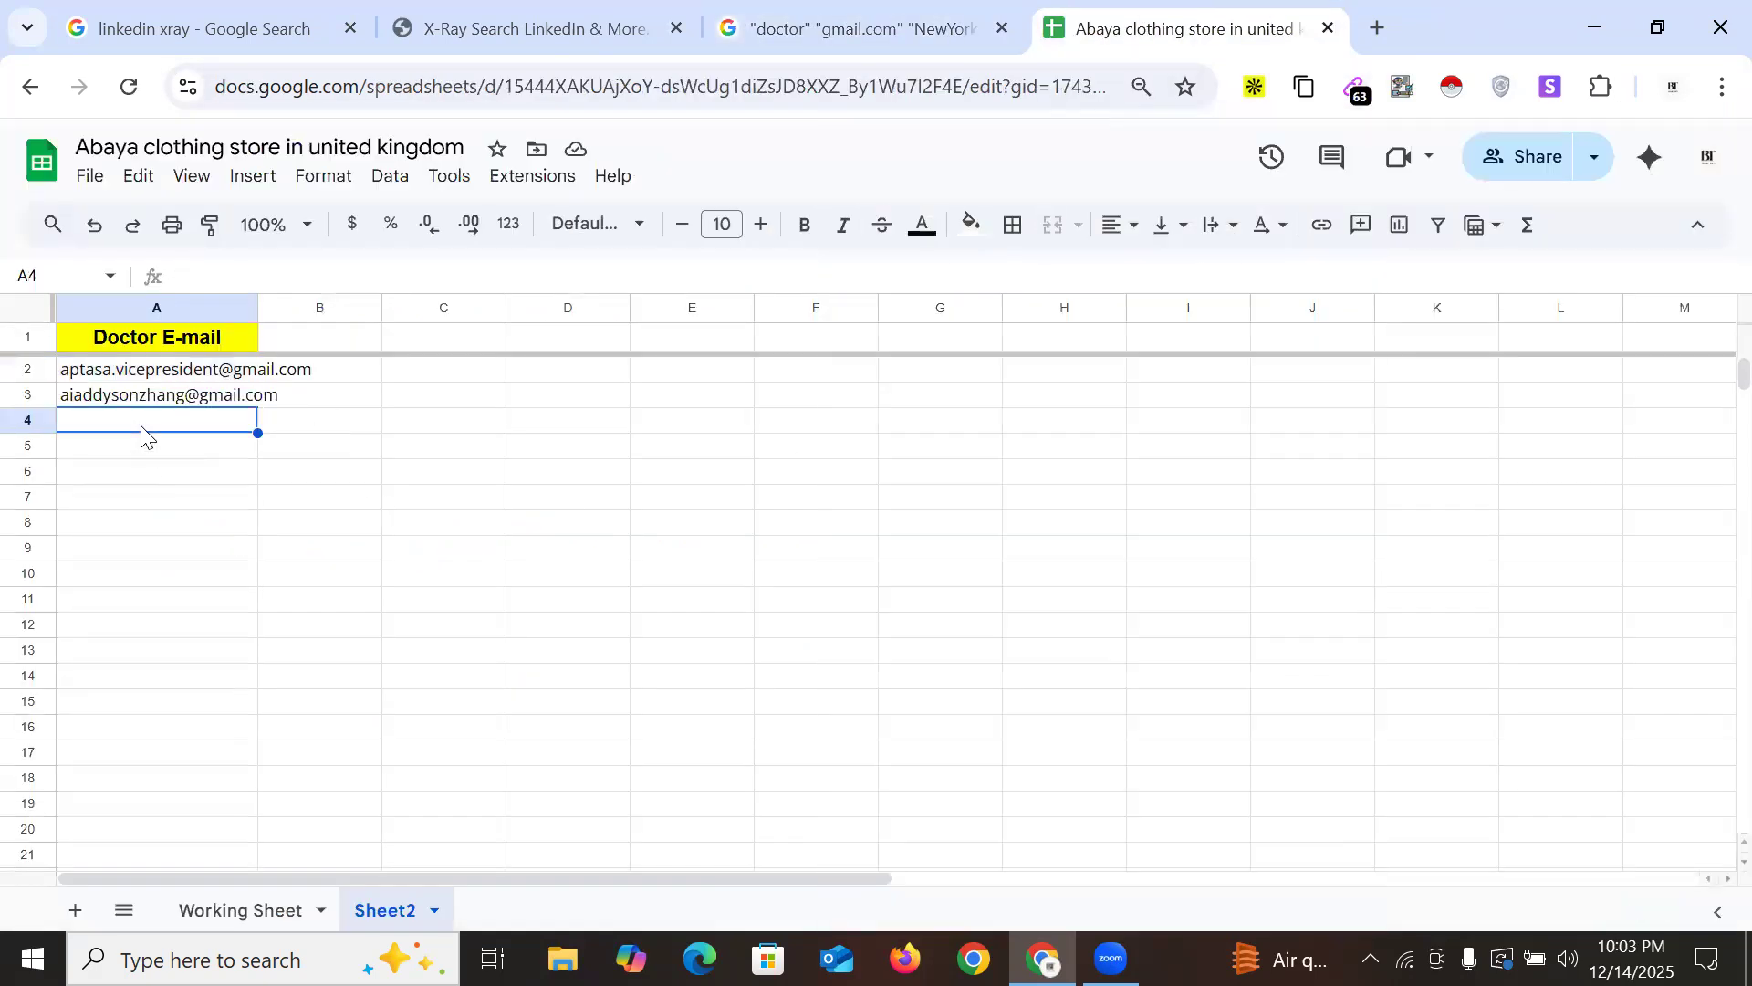
{"action": "key", "text": "ctrl+v"}
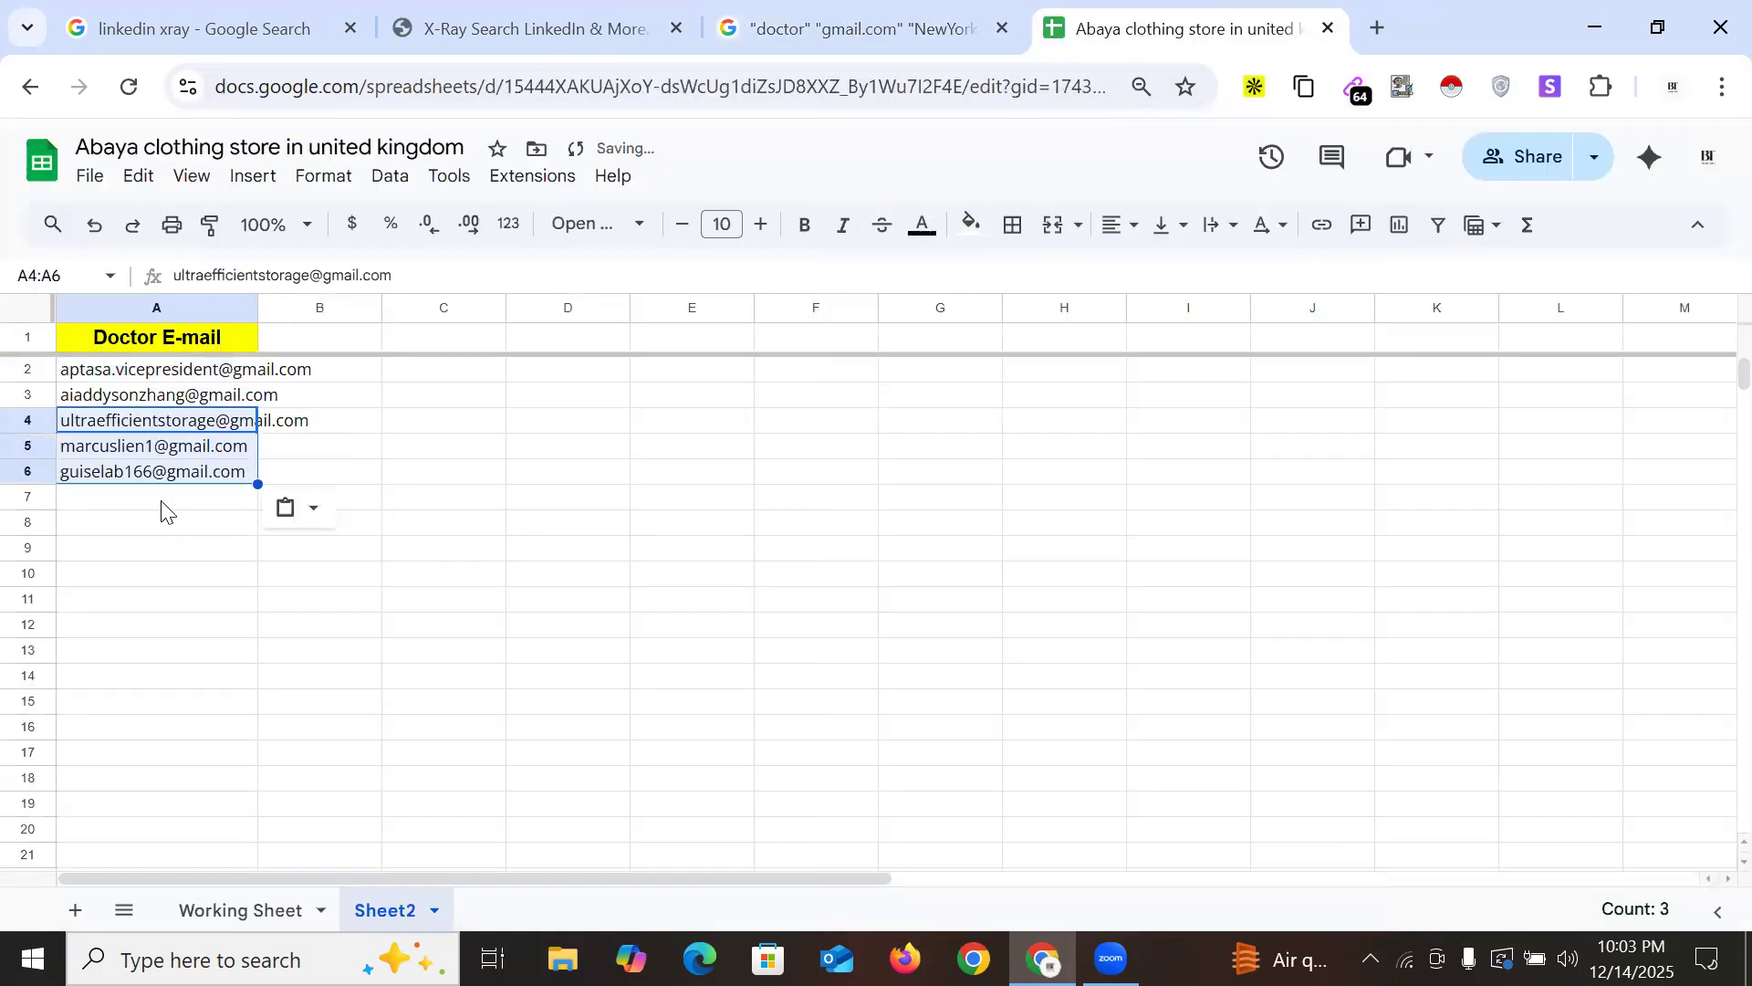
Paste the Gmail address found on results page 3 into cell A7
{"action": "left_click", "coordinate": [162, 510]}
{"action": "left_click", "coordinate": [881, 28]}
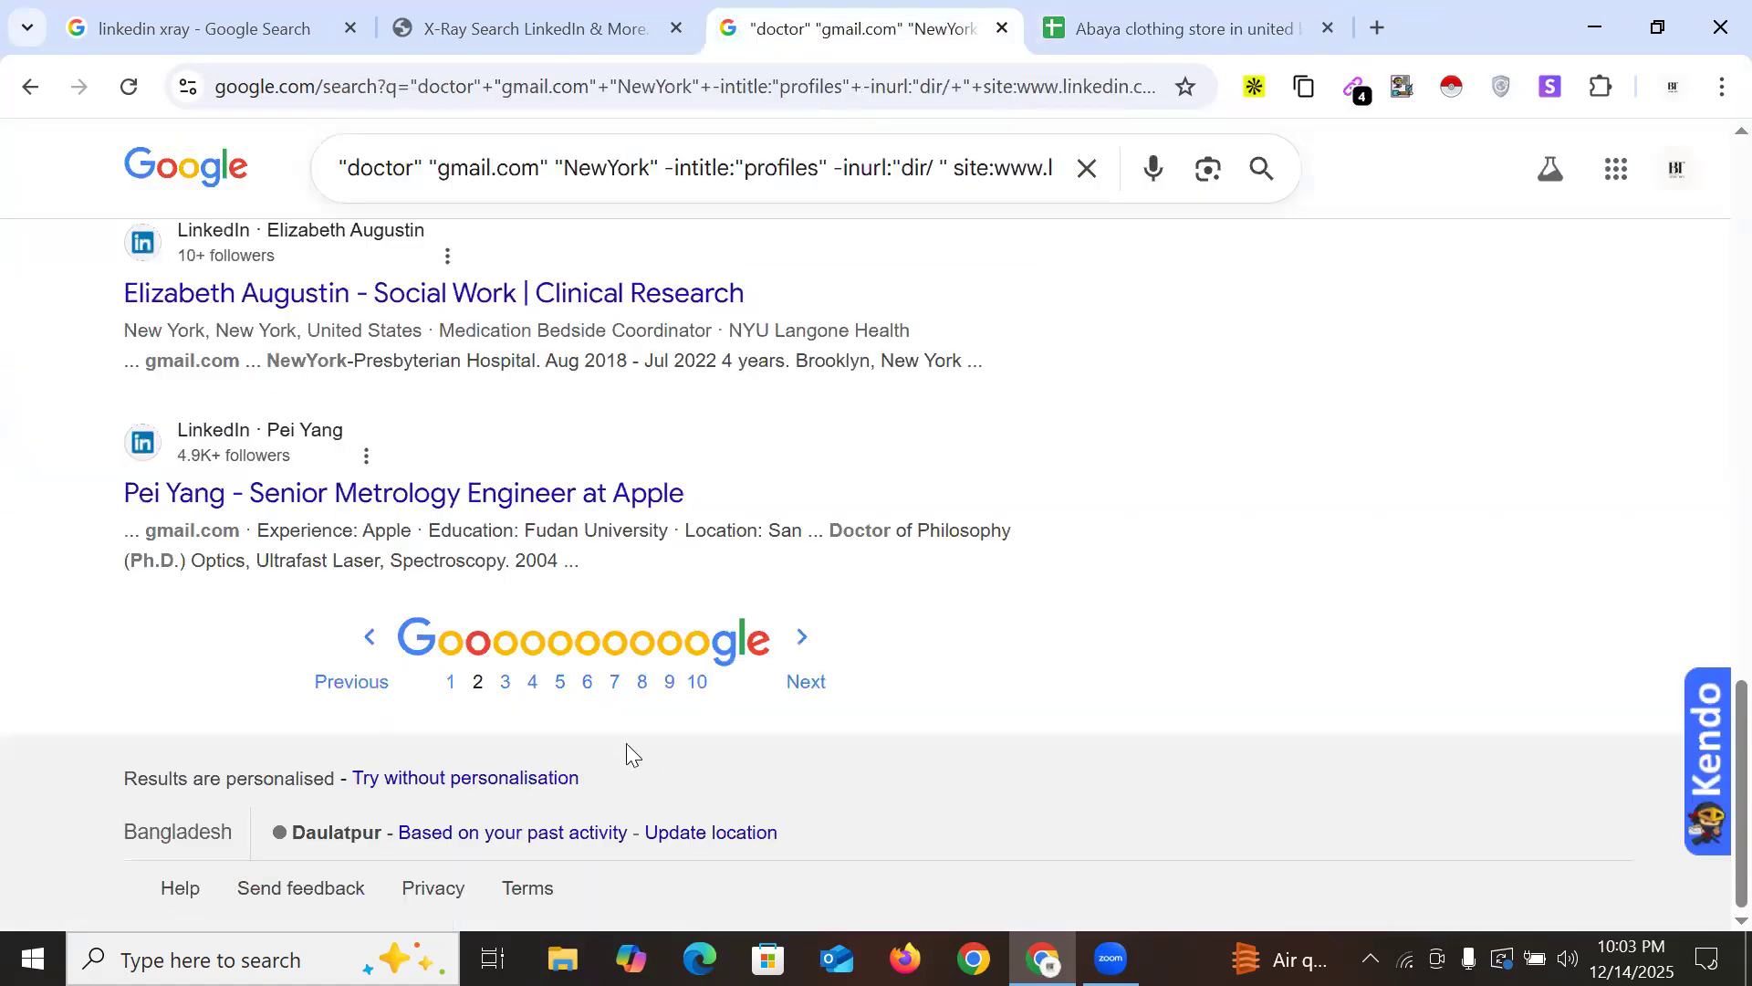
{"action": "left_click", "coordinate": [504, 686]}
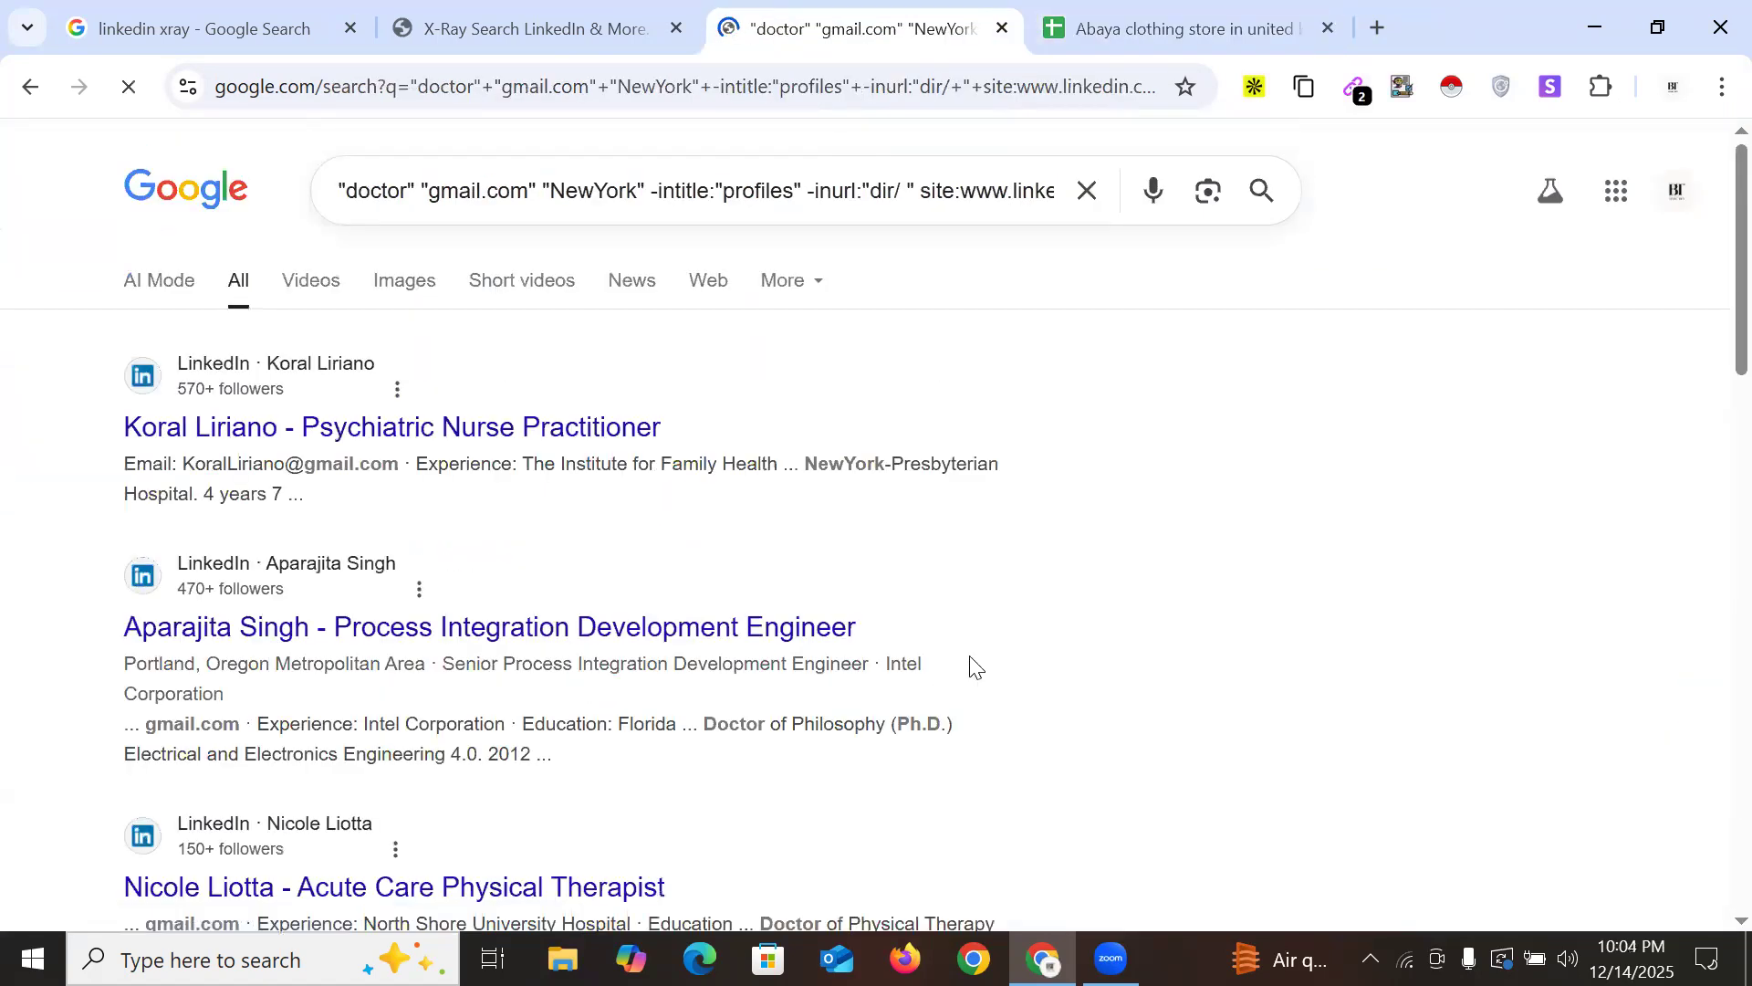
{"action": "scroll", "coordinate": [819, 521], "scroll_direction": "down", "scroll_amount": 20}
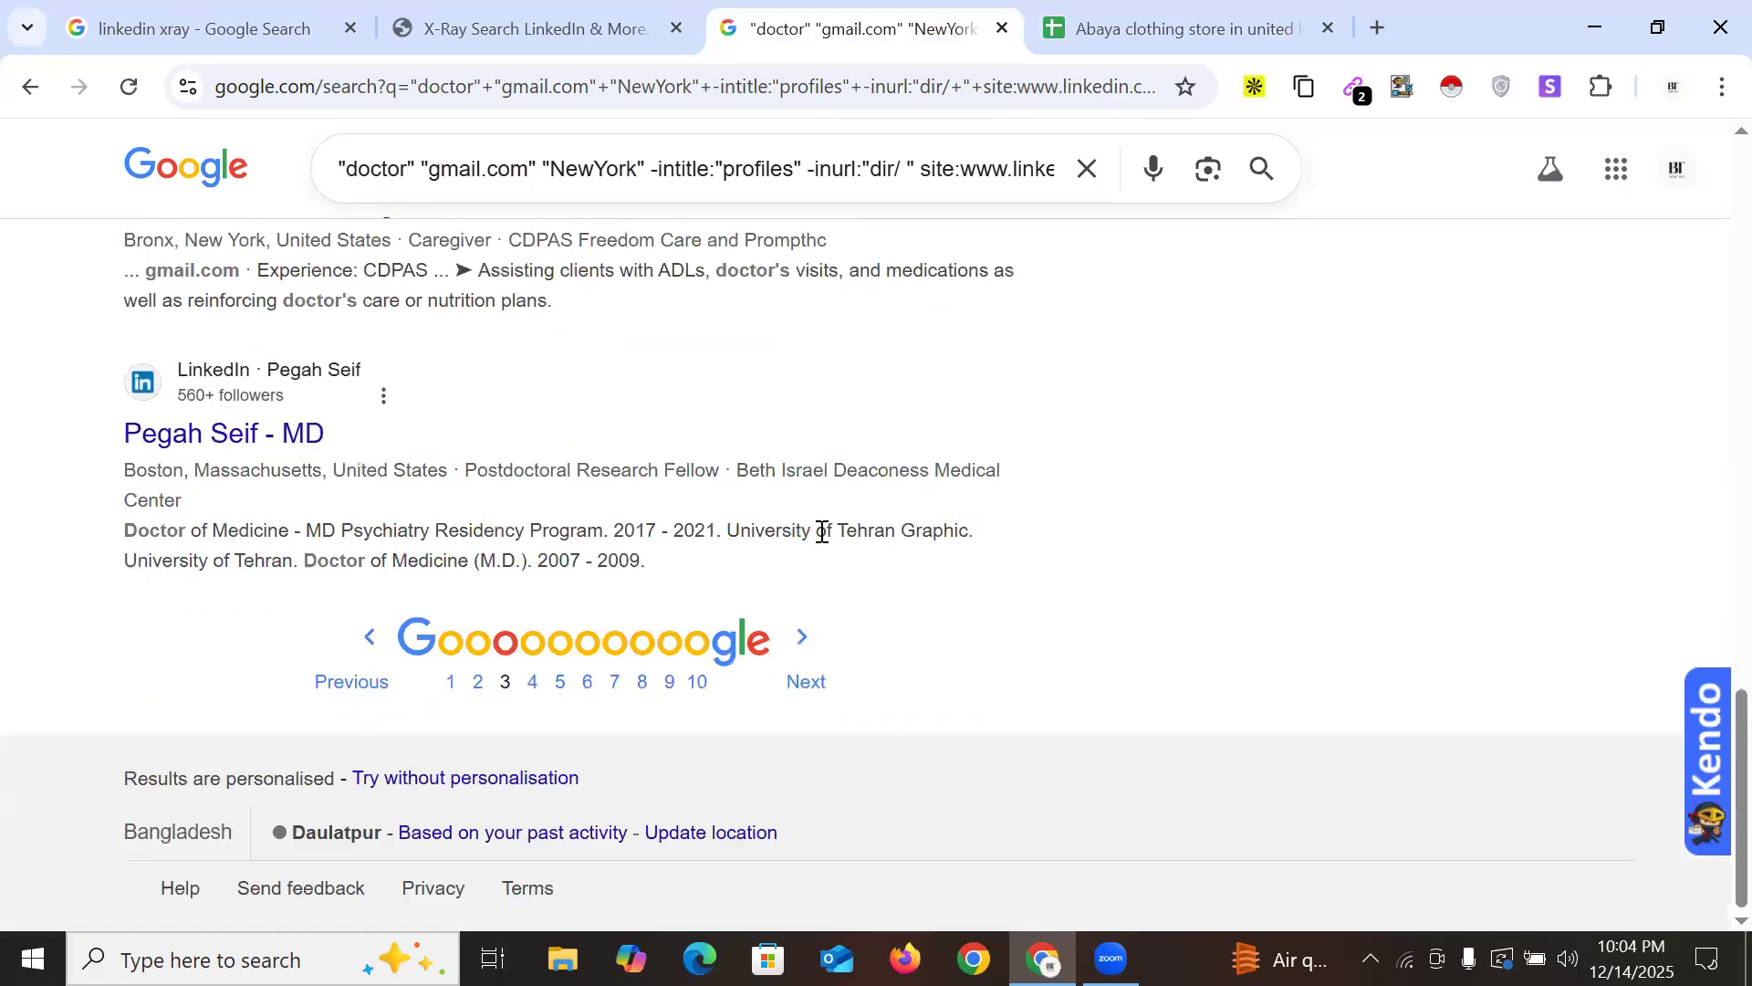
{"action": "scroll", "coordinate": [630, 513], "scroll_direction": "up", "scroll_amount": 15}
{"action": "scroll", "coordinate": [630, 521], "scroll_direction": "up", "scroll_amount": 10}
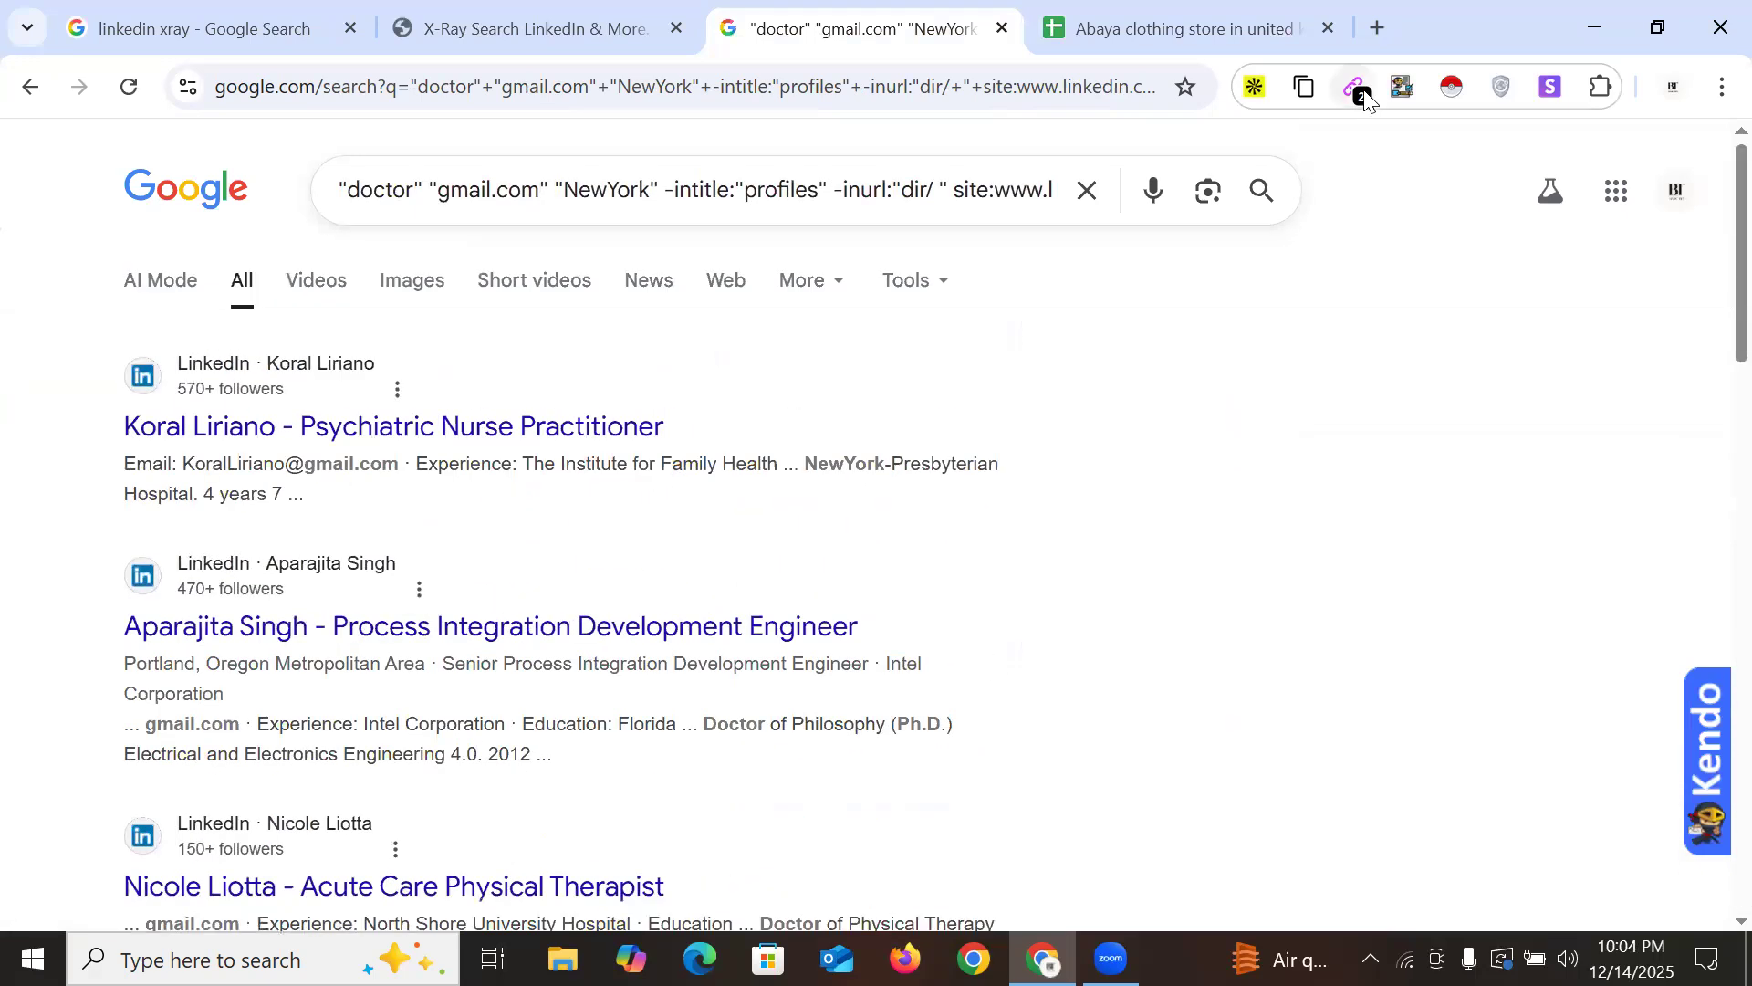
{"action": "left_click", "coordinate": [1355, 86]}
{"action": "triple_click", "coordinate": [878, 312]}
{"action": "key", "text": "ctrl+c"}
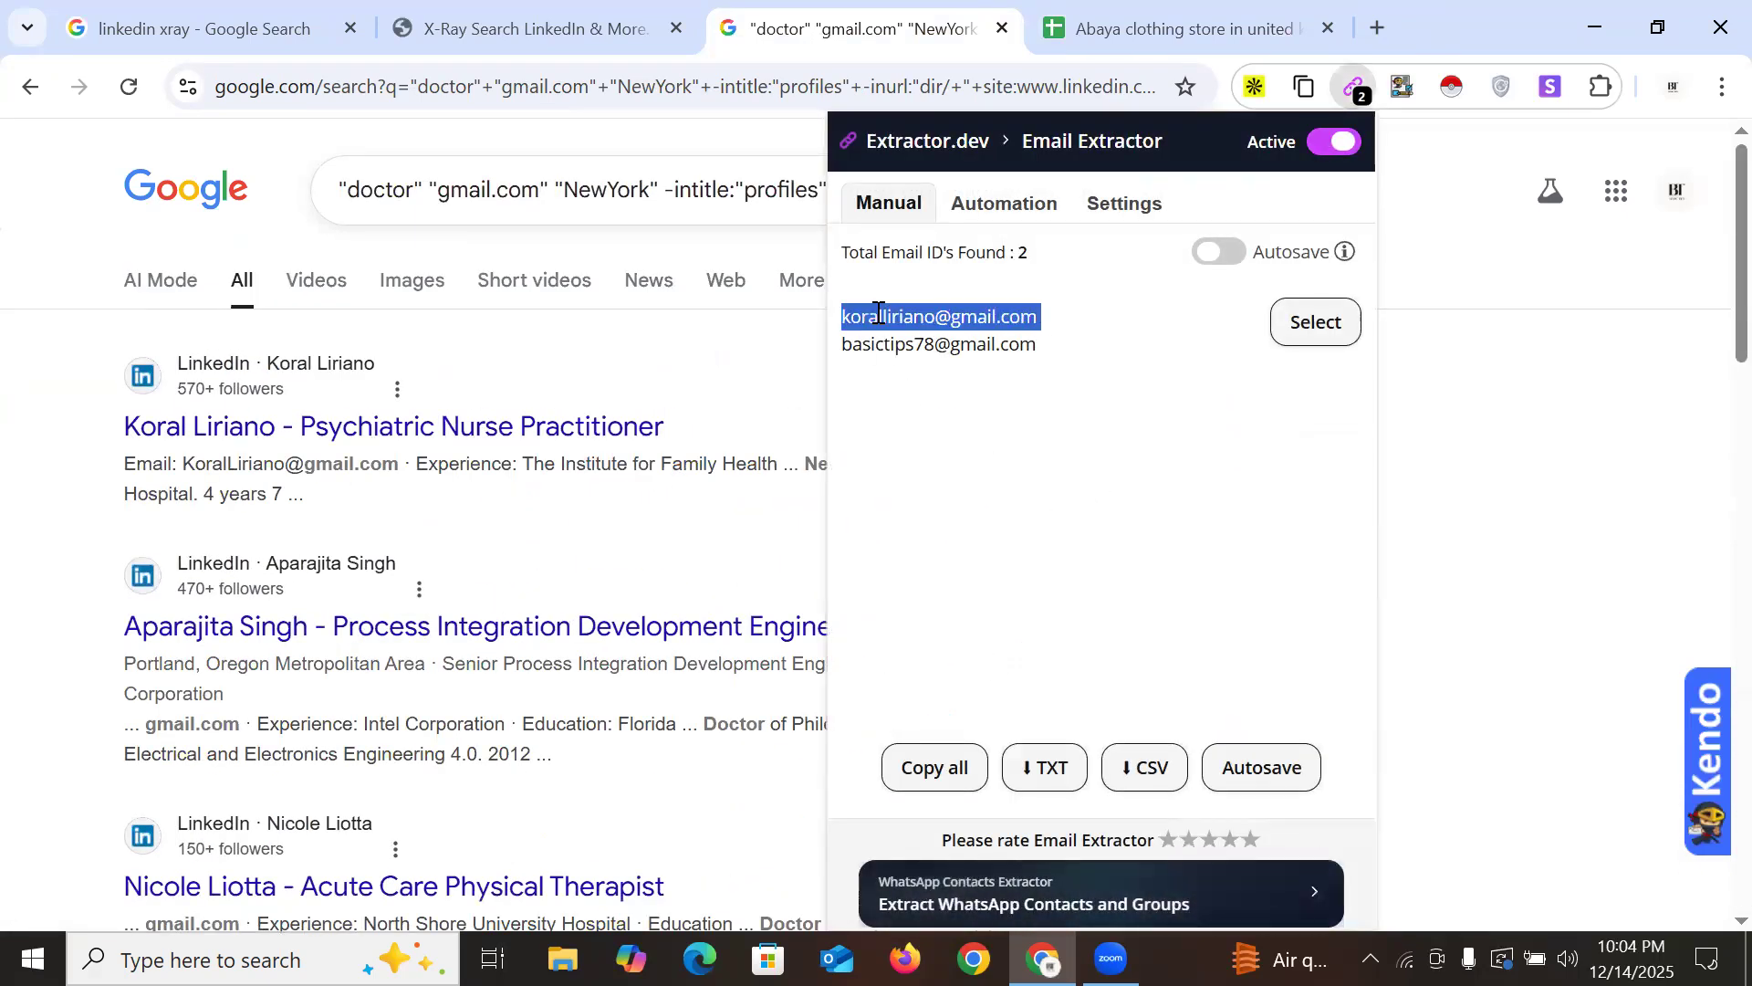
{"action": "left_click", "coordinate": [1107, 28]}
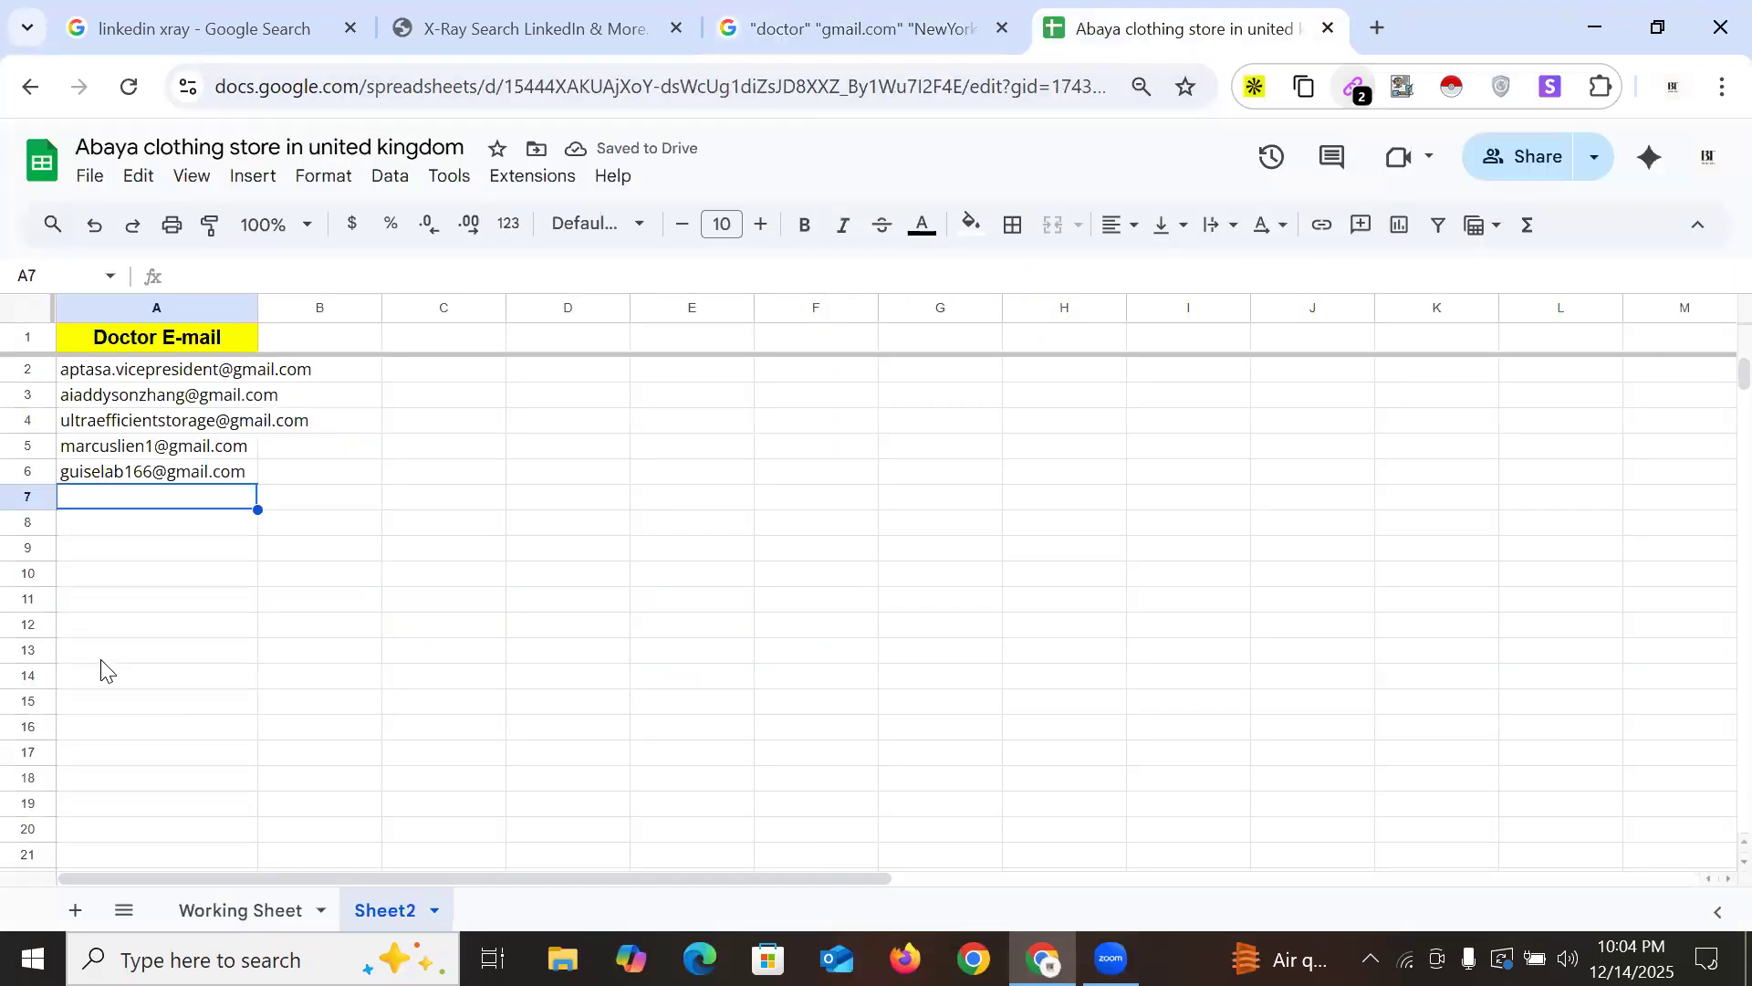
{"action": "key", "text": "ctrl+v"}
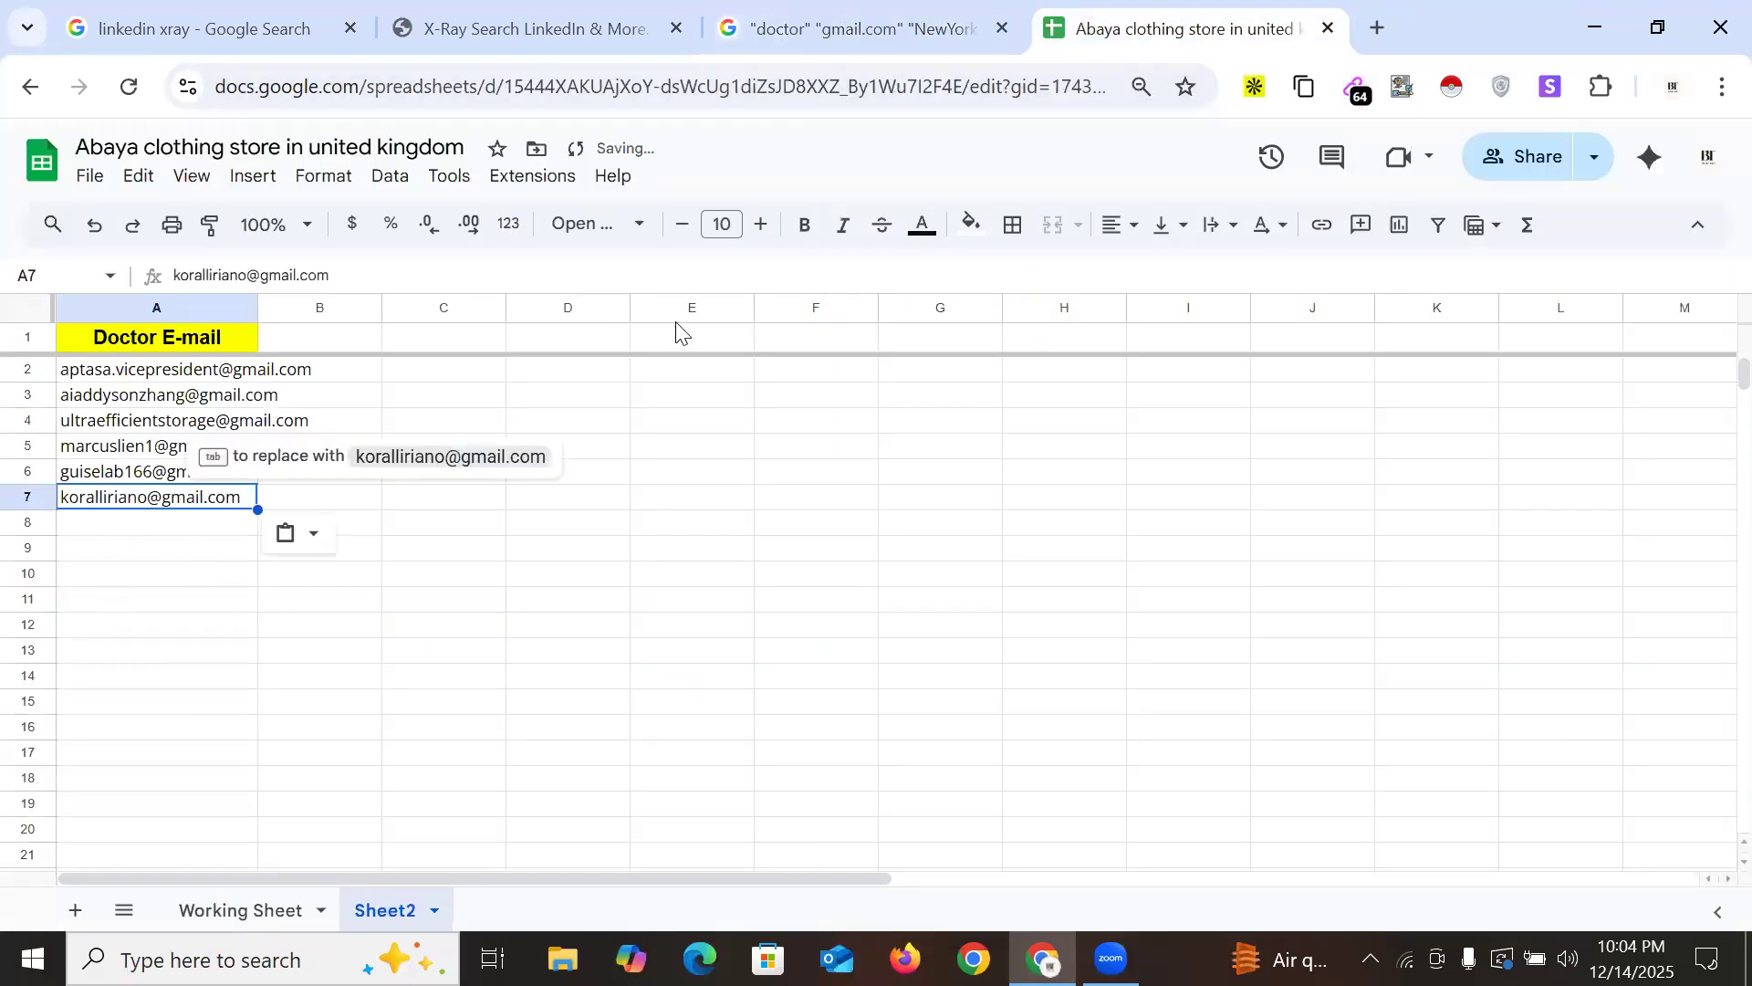
{"action": "left_click", "coordinate": [860, 41]}
{"action": "scroll", "coordinate": [533, 618], "scroll_direction": "down", "scroll_amount": 20}
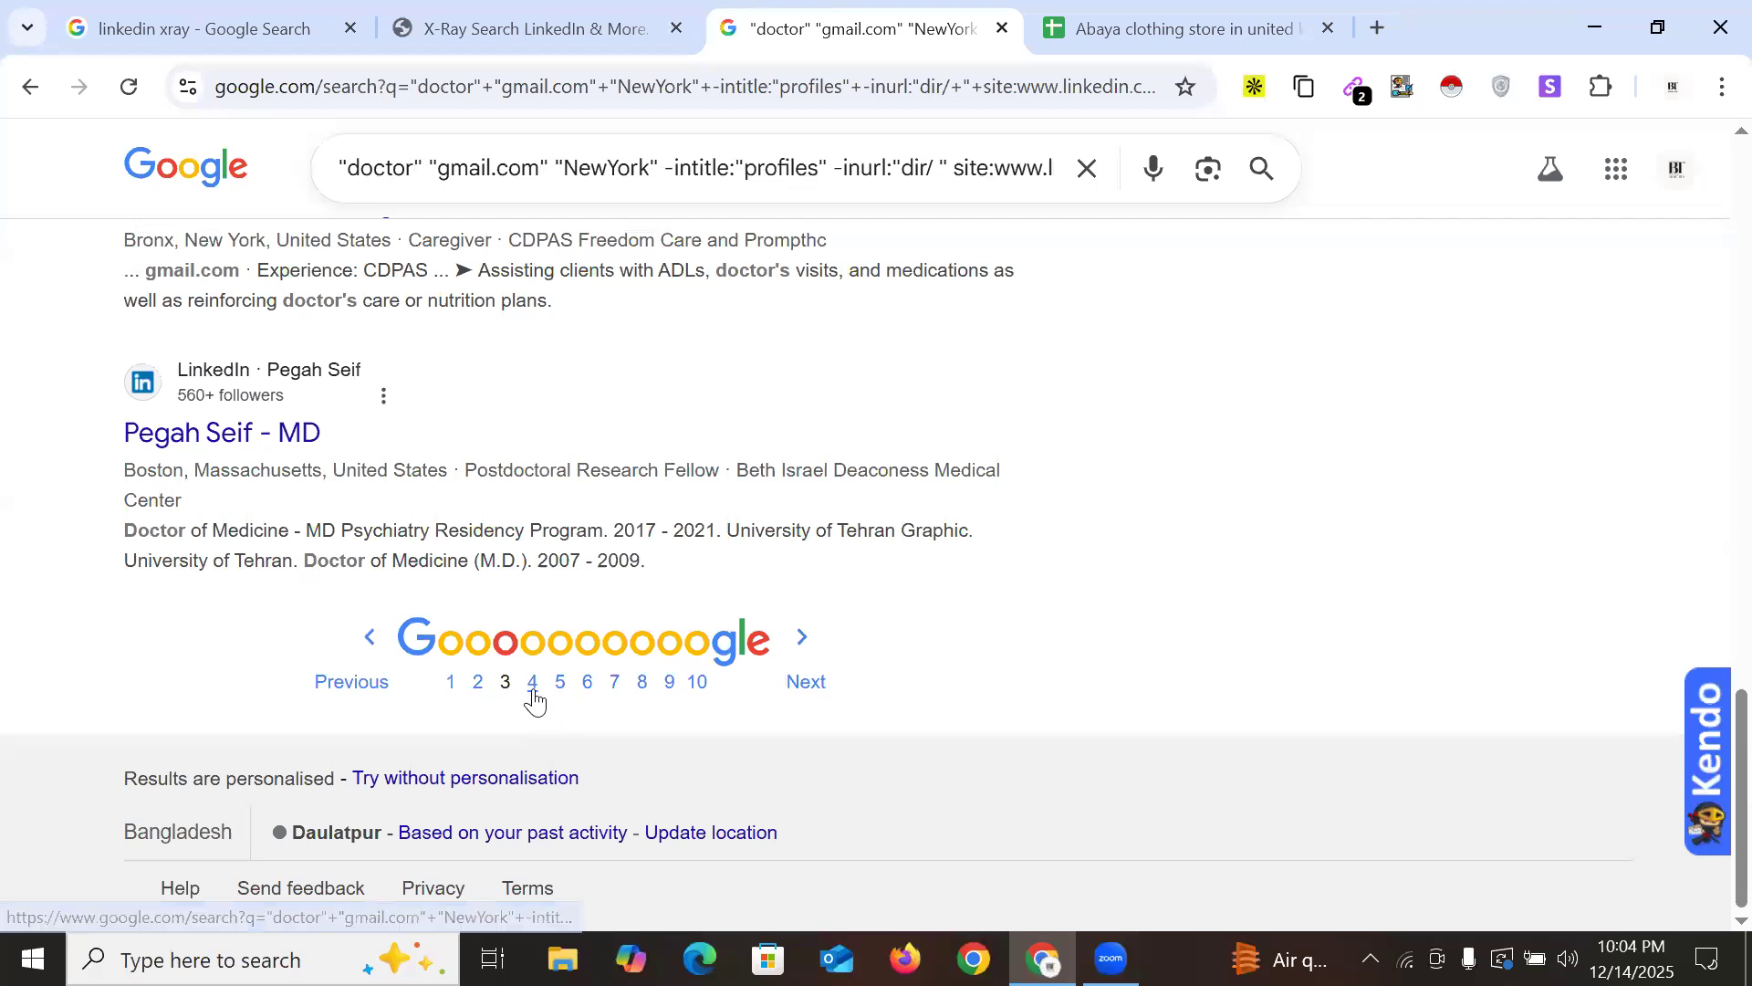
Paste the five Gmail addresses from results page 4 into cells A8–A12
{"action": "left_click", "coordinate": [707, 675]}
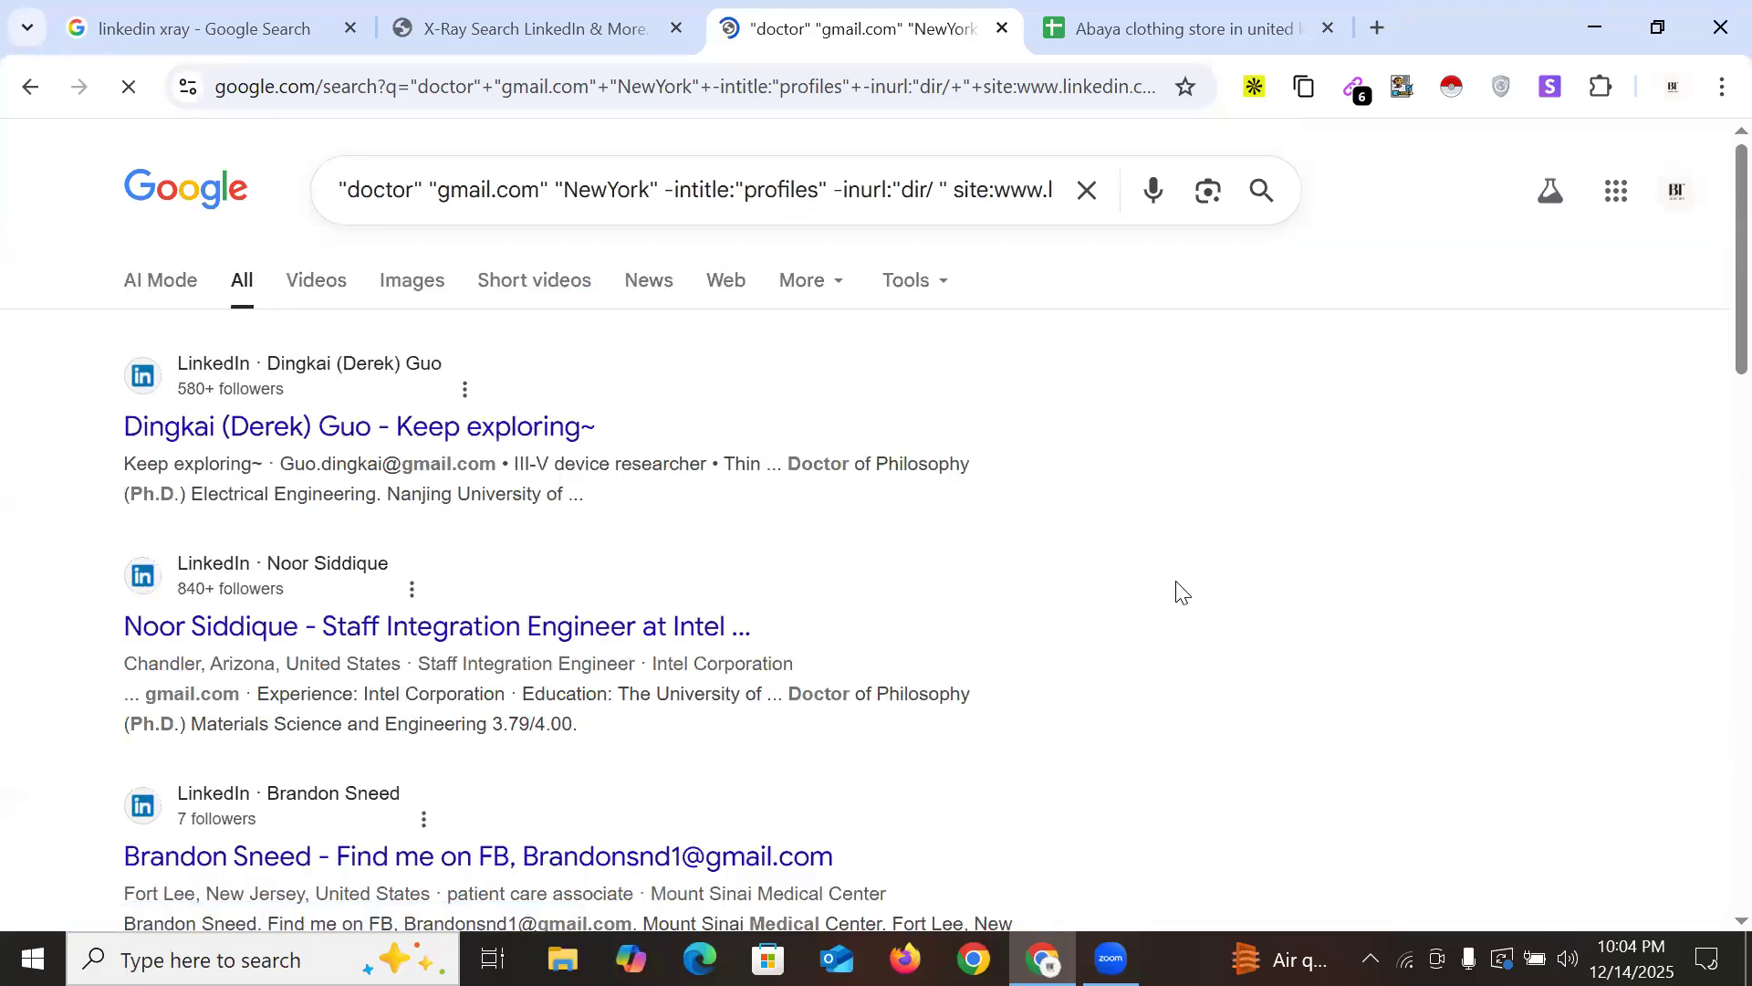
{"action": "scroll", "coordinate": [493, 548], "scroll_direction": "down", "scroll_amount": 20}
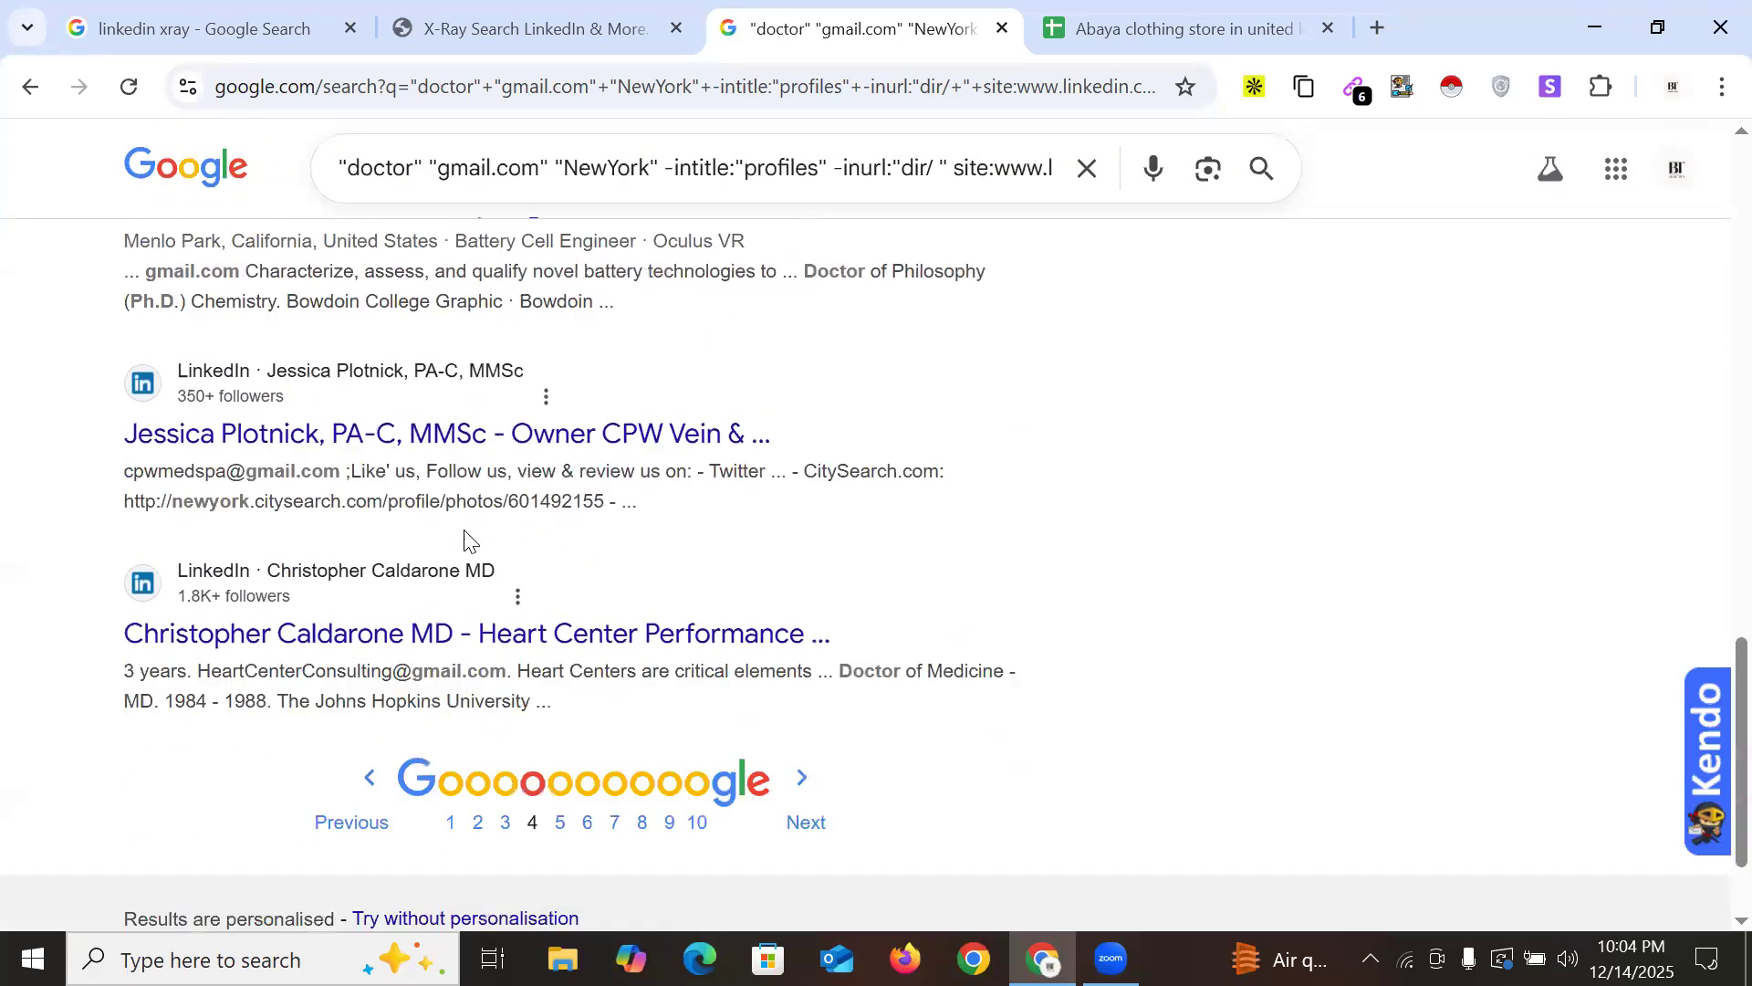
{"action": "scroll", "coordinate": [1263, 189], "scroll_direction": "up", "scroll_amount": 7}
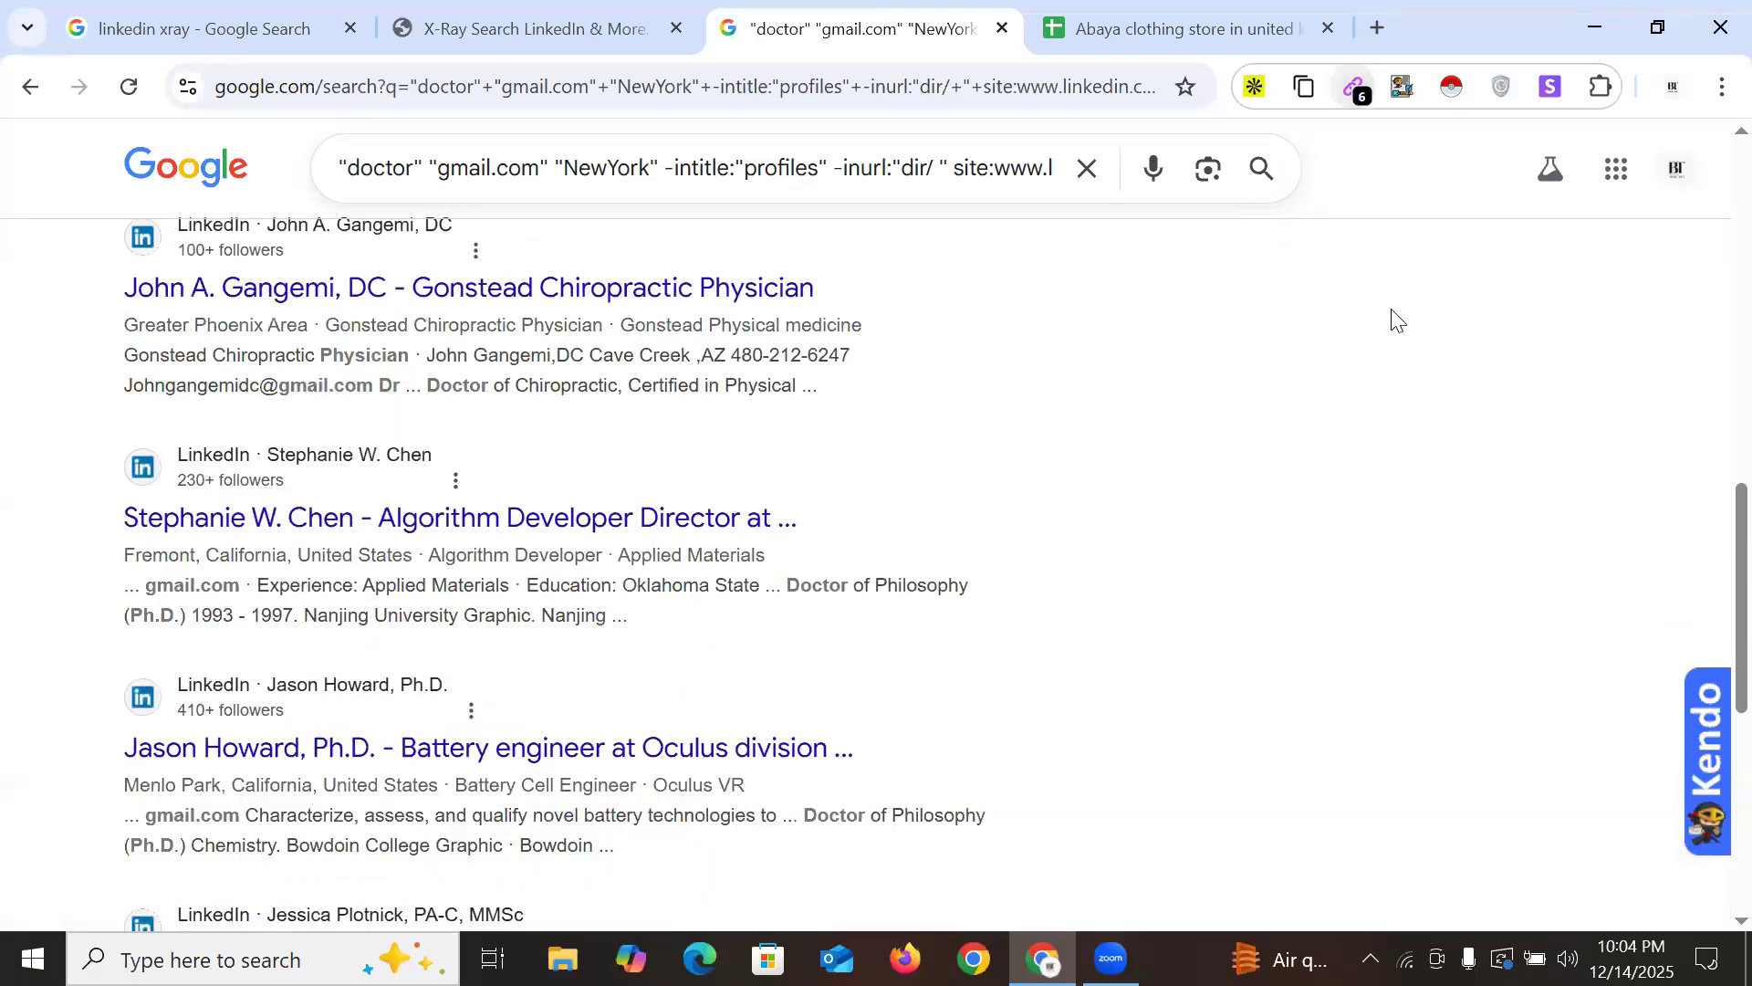
{"action": "left_click", "coordinate": [1355, 87]}
{"action": "left_click_drag", "start_coordinate": [841, 315], "coordinate": [1122, 432]}
{"action": "key", "text": "ctrl+c"}
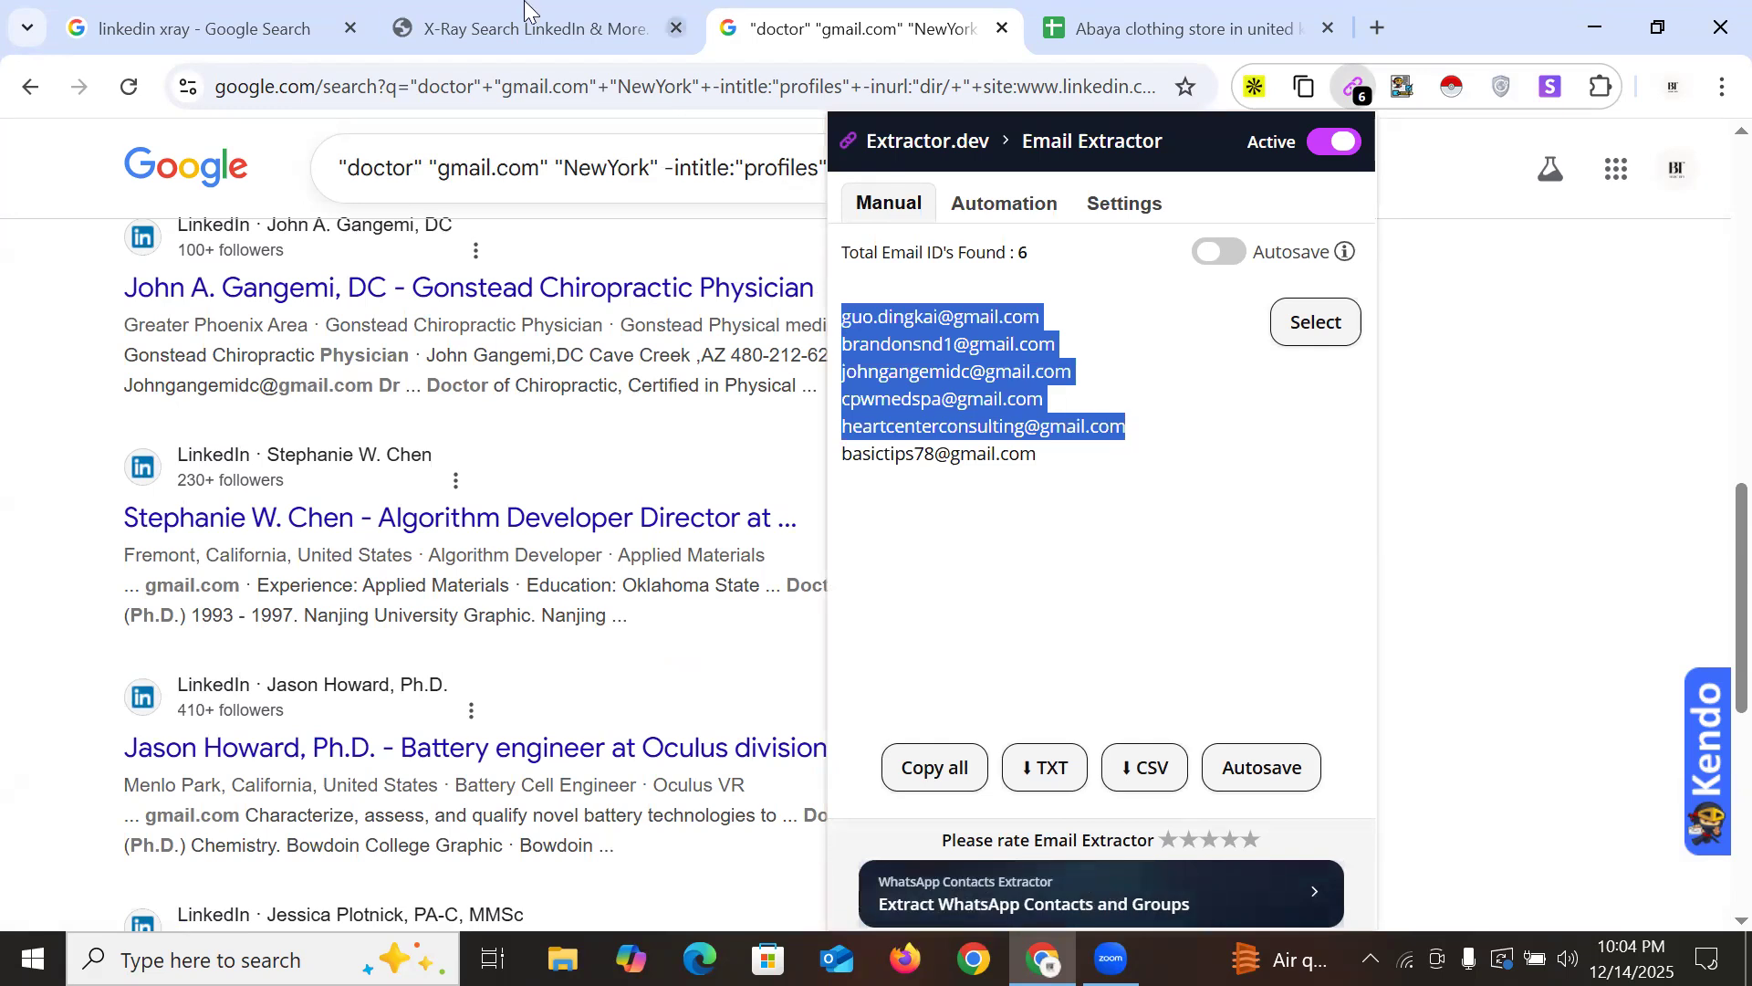
{"action": "left_click", "coordinate": [1105, 25]}
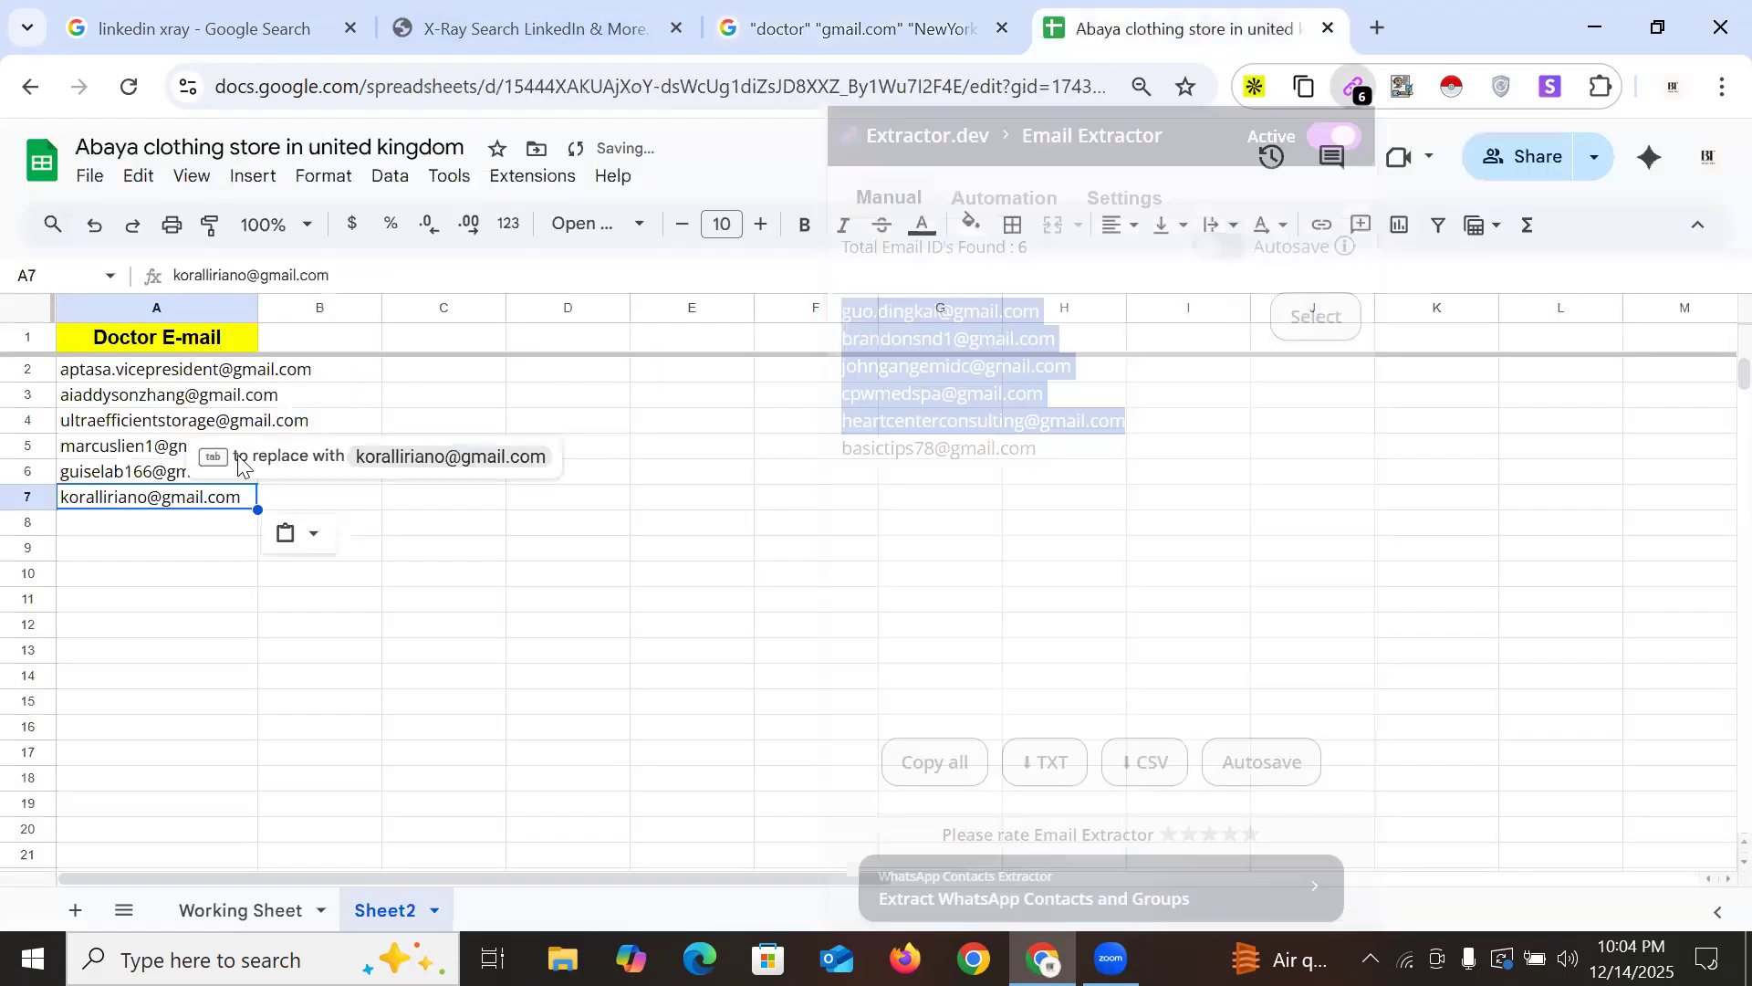
{"action": "left_click", "coordinate": [92, 532]}
{"action": "key", "text": "ctrl+v"}
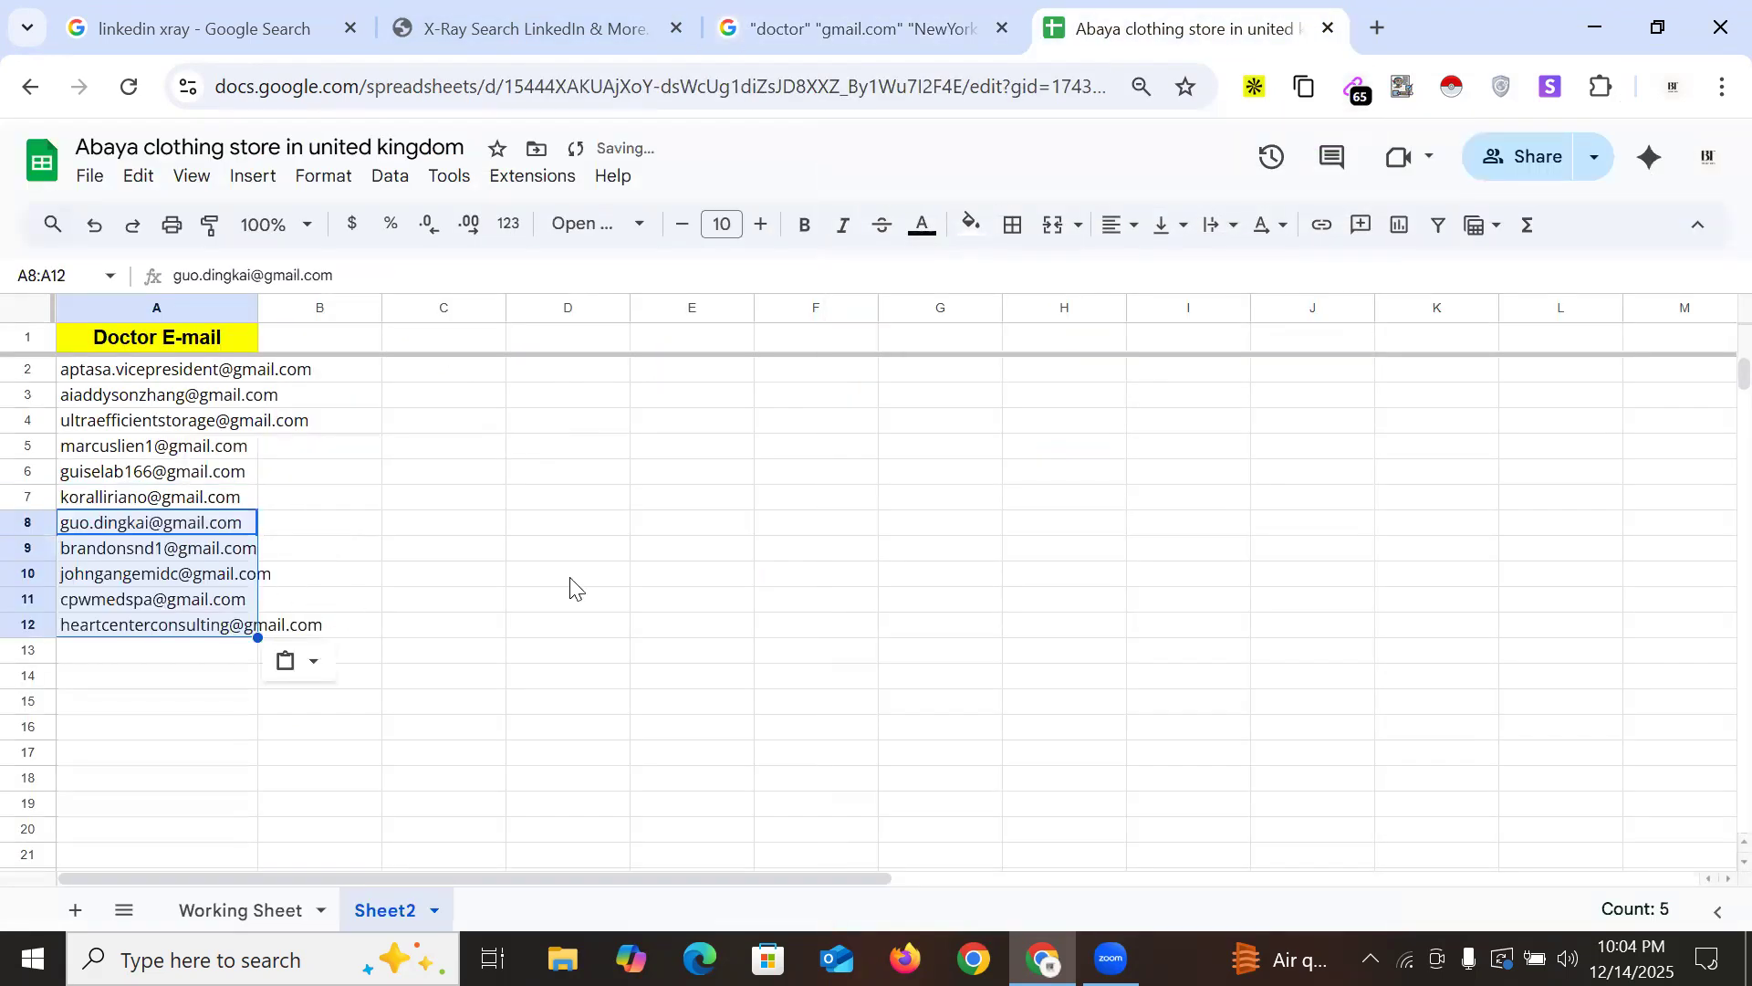
{"action": "left_click", "coordinate": [862, 27]}
{"action": "scroll", "coordinate": [594, 638], "scroll_direction": "down", "scroll_amount": 7}
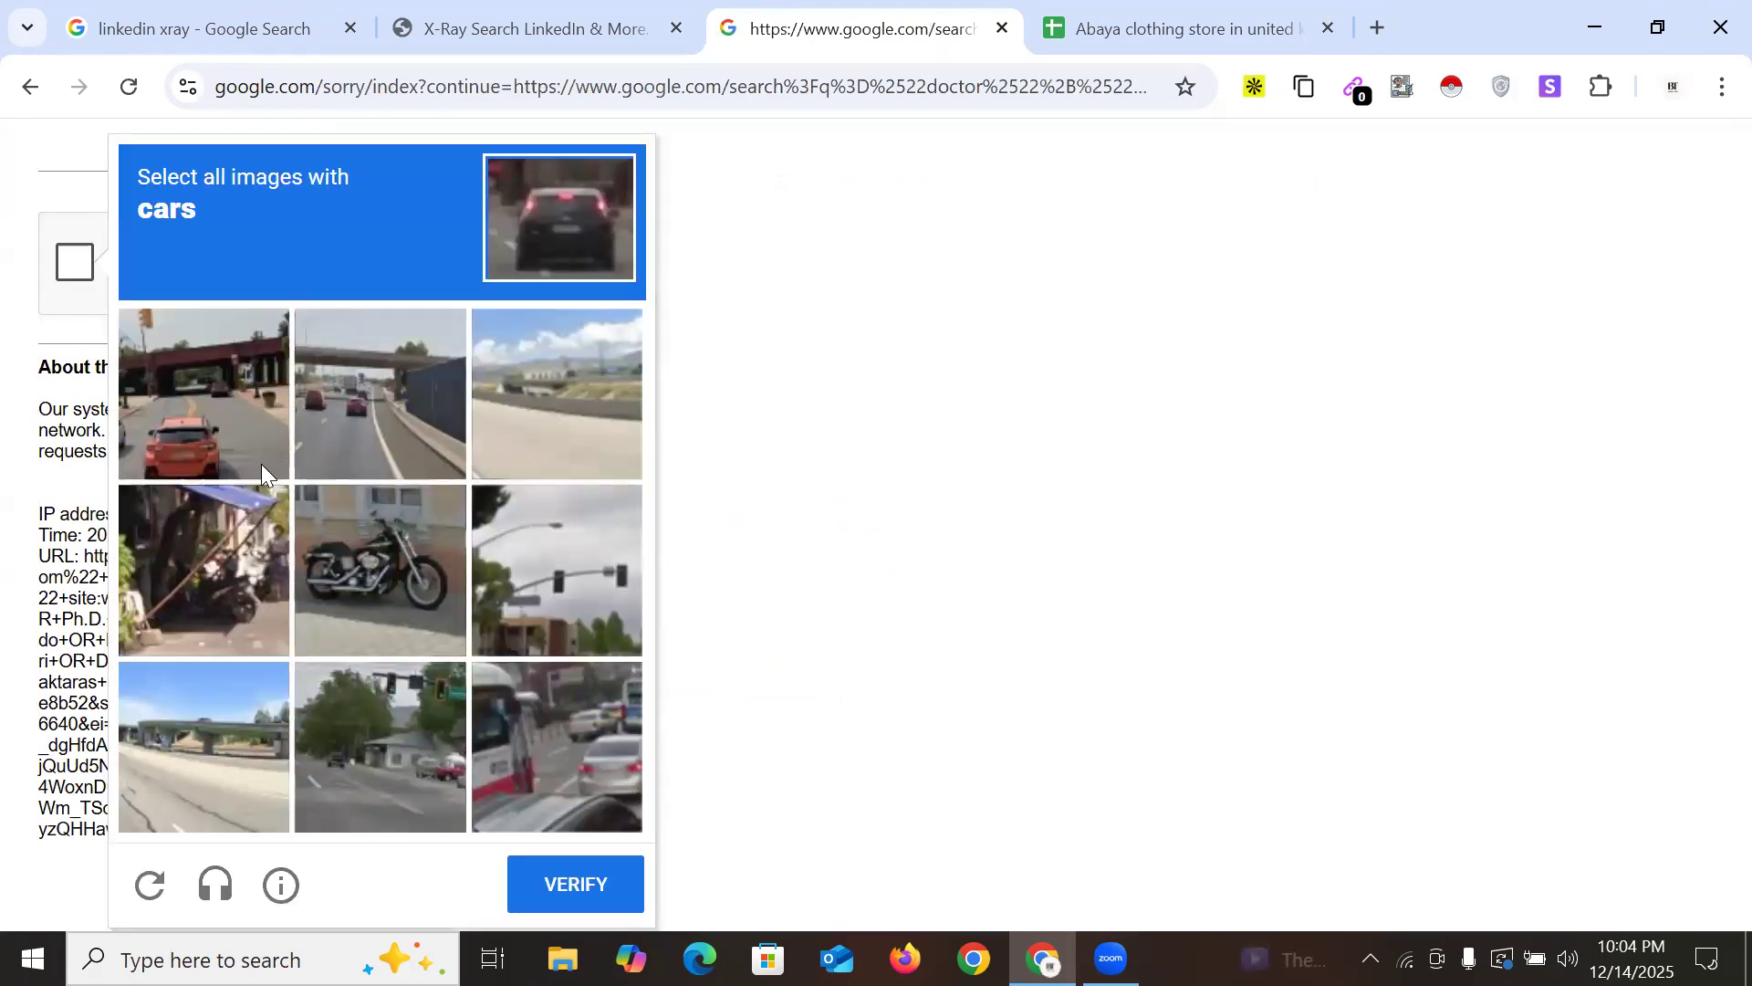
Tick the four tiles showing cars in the reCAPTCHA image challenge
{"action": "left_click", "coordinate": [259, 461]}
{"action": "left_click", "coordinate": [343, 396]}
{"action": "left_click", "coordinate": [583, 723]}
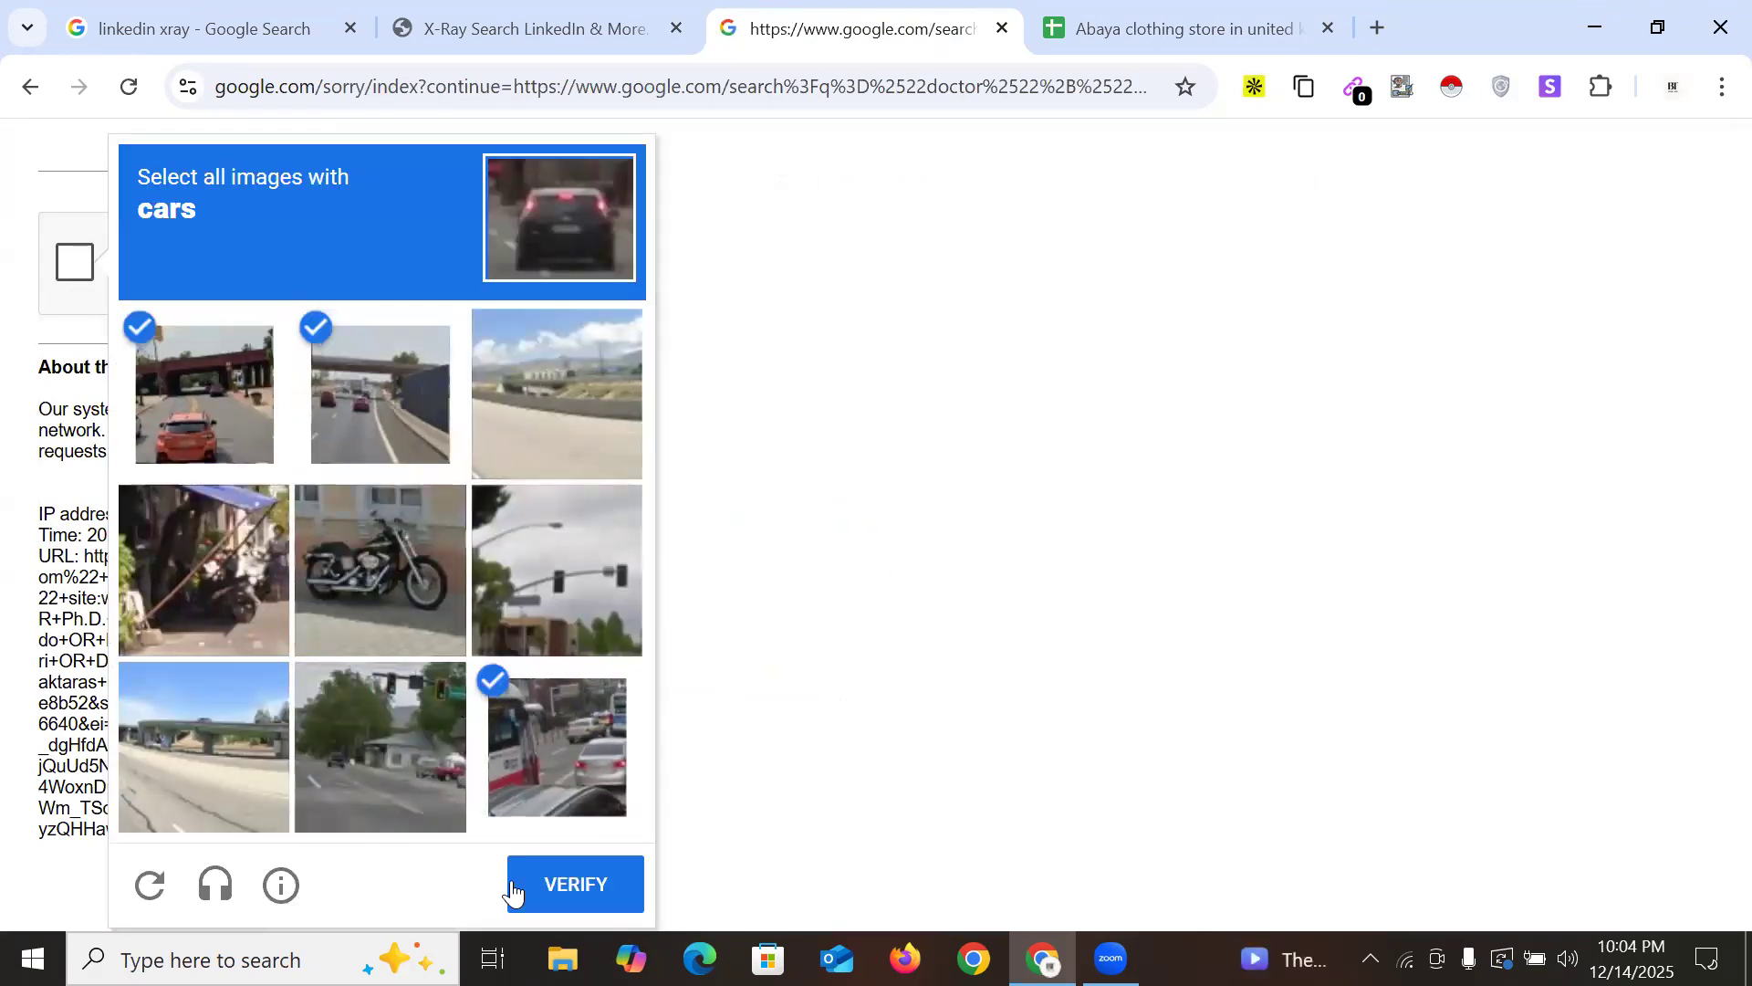
{"action": "left_click", "coordinate": [409, 772]}
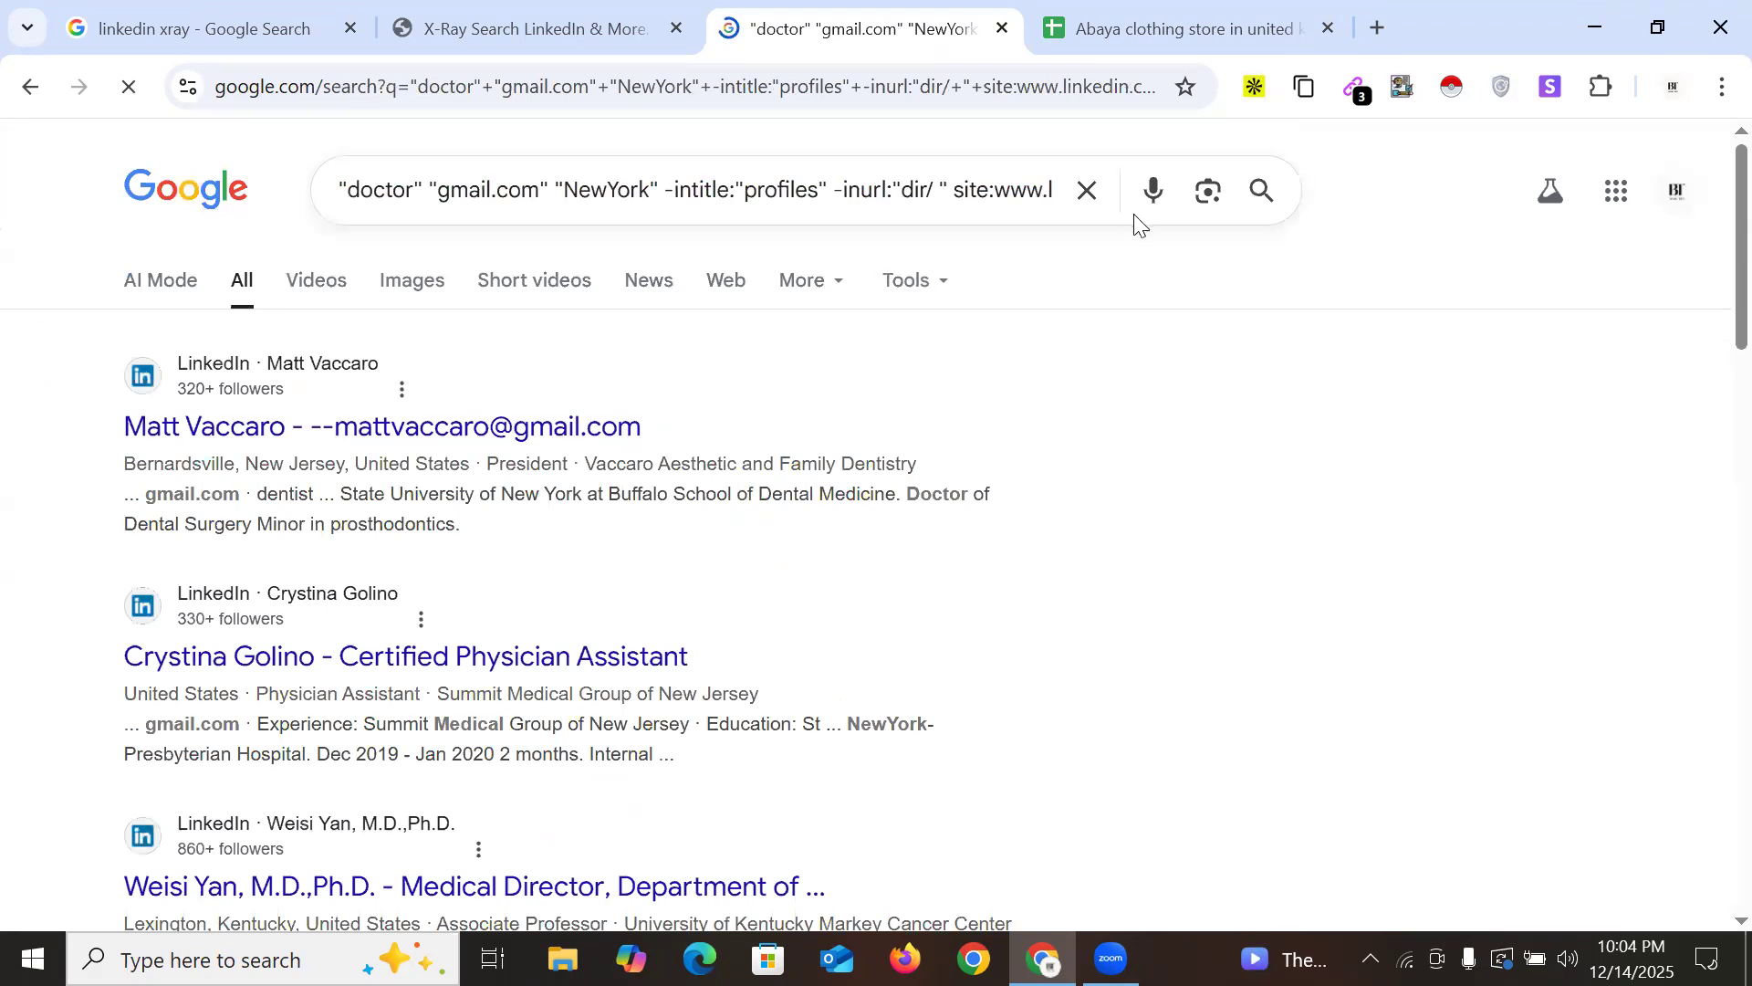
Paste the two new emails from results page 5 into cells A13–A14
{"action": "scroll", "coordinate": [775, 422], "scroll_direction": "down", "scroll_amount": 20}
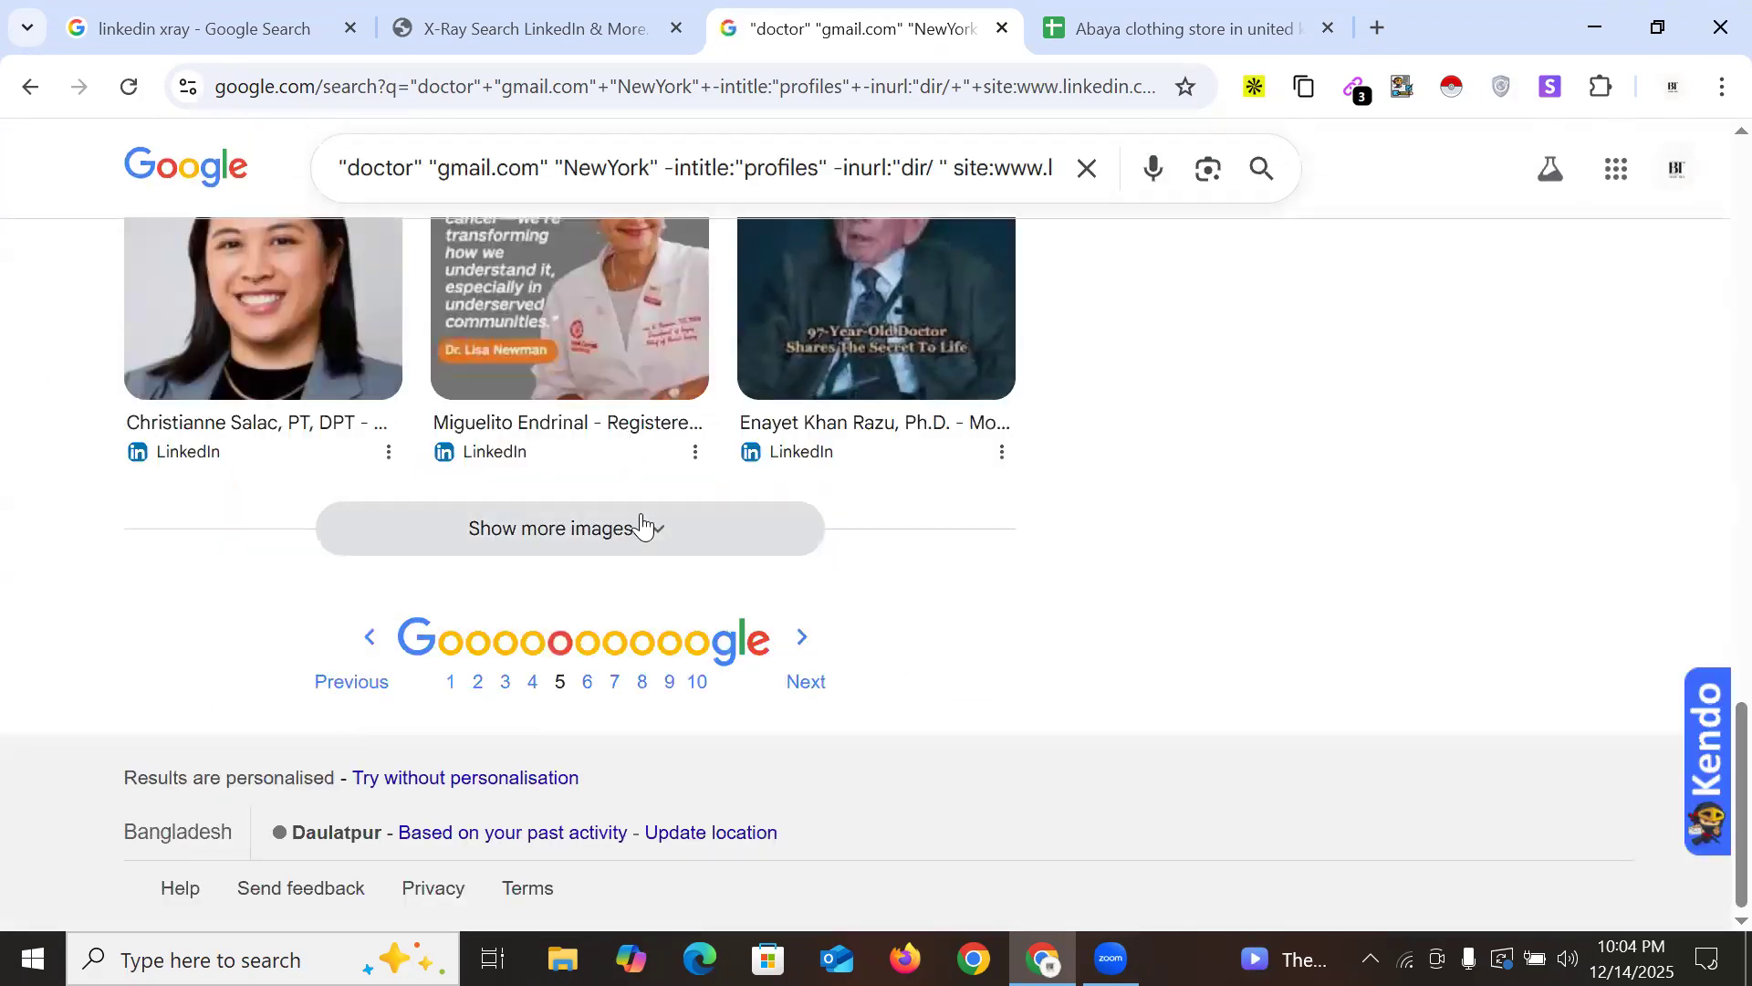
{"action": "scroll", "coordinate": [1204, 246], "scroll_direction": "up", "scroll_amount": 9}
{"action": "left_click", "coordinate": [1354, 88]}
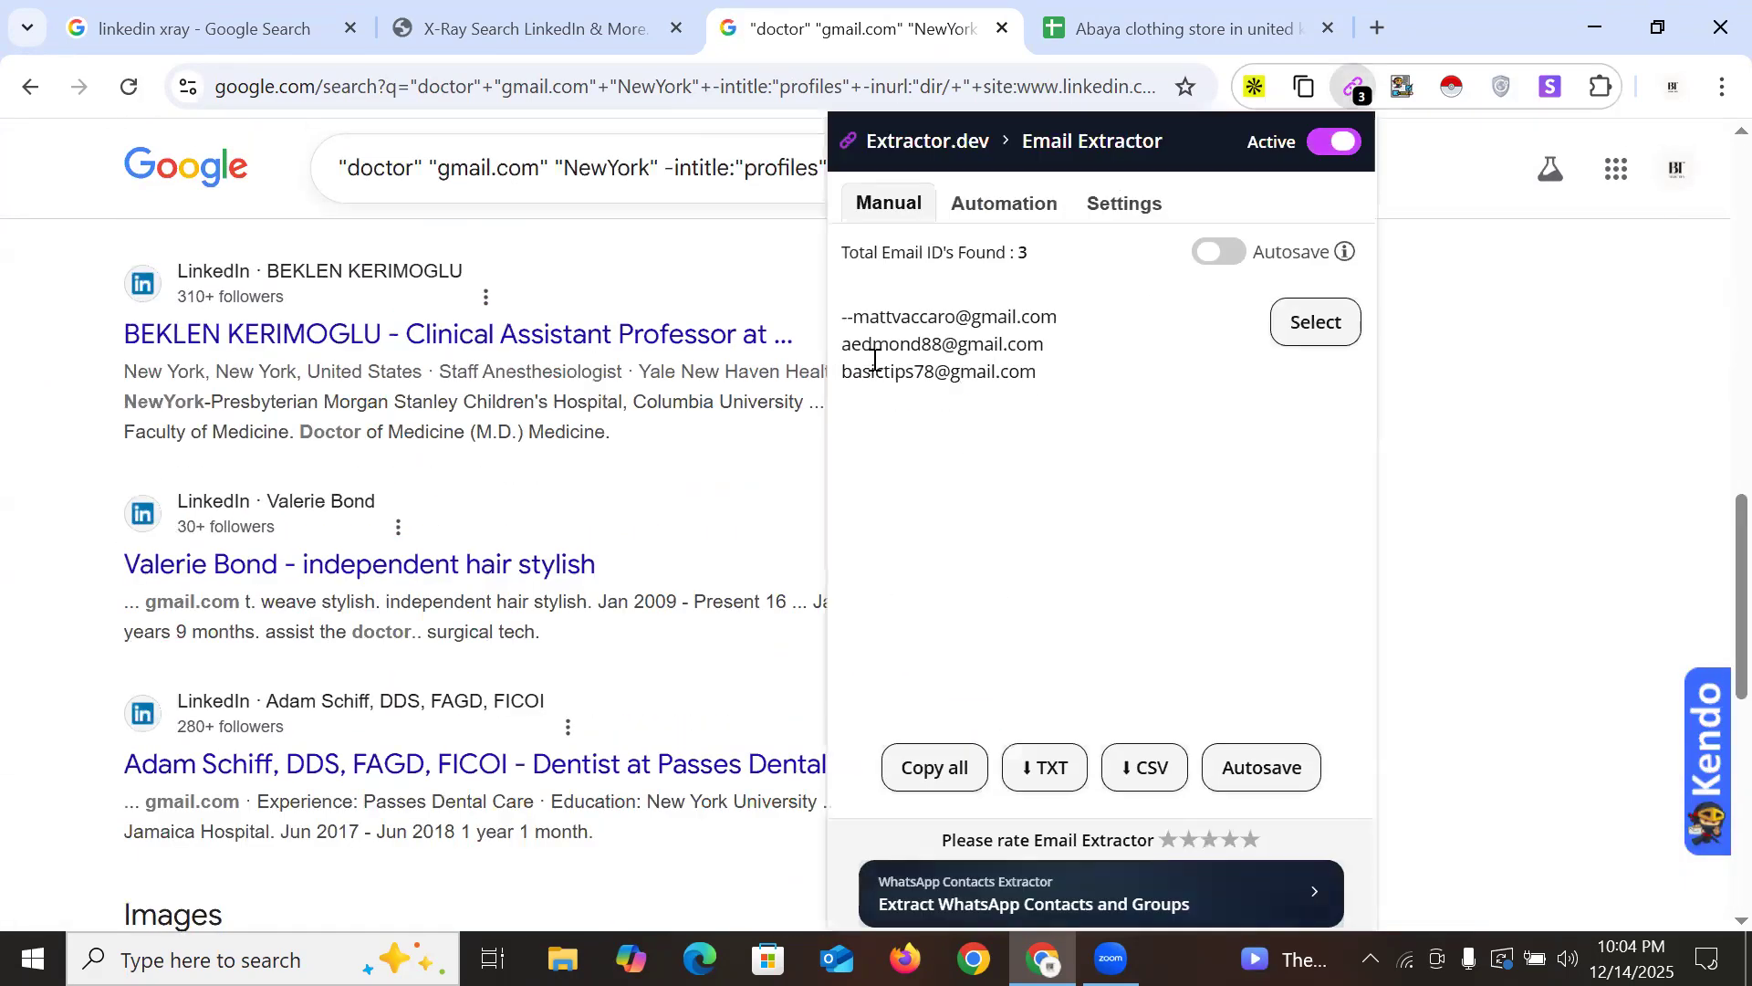
{"action": "left_click_drag", "start_coordinate": [853, 317], "coordinate": [1064, 360]}
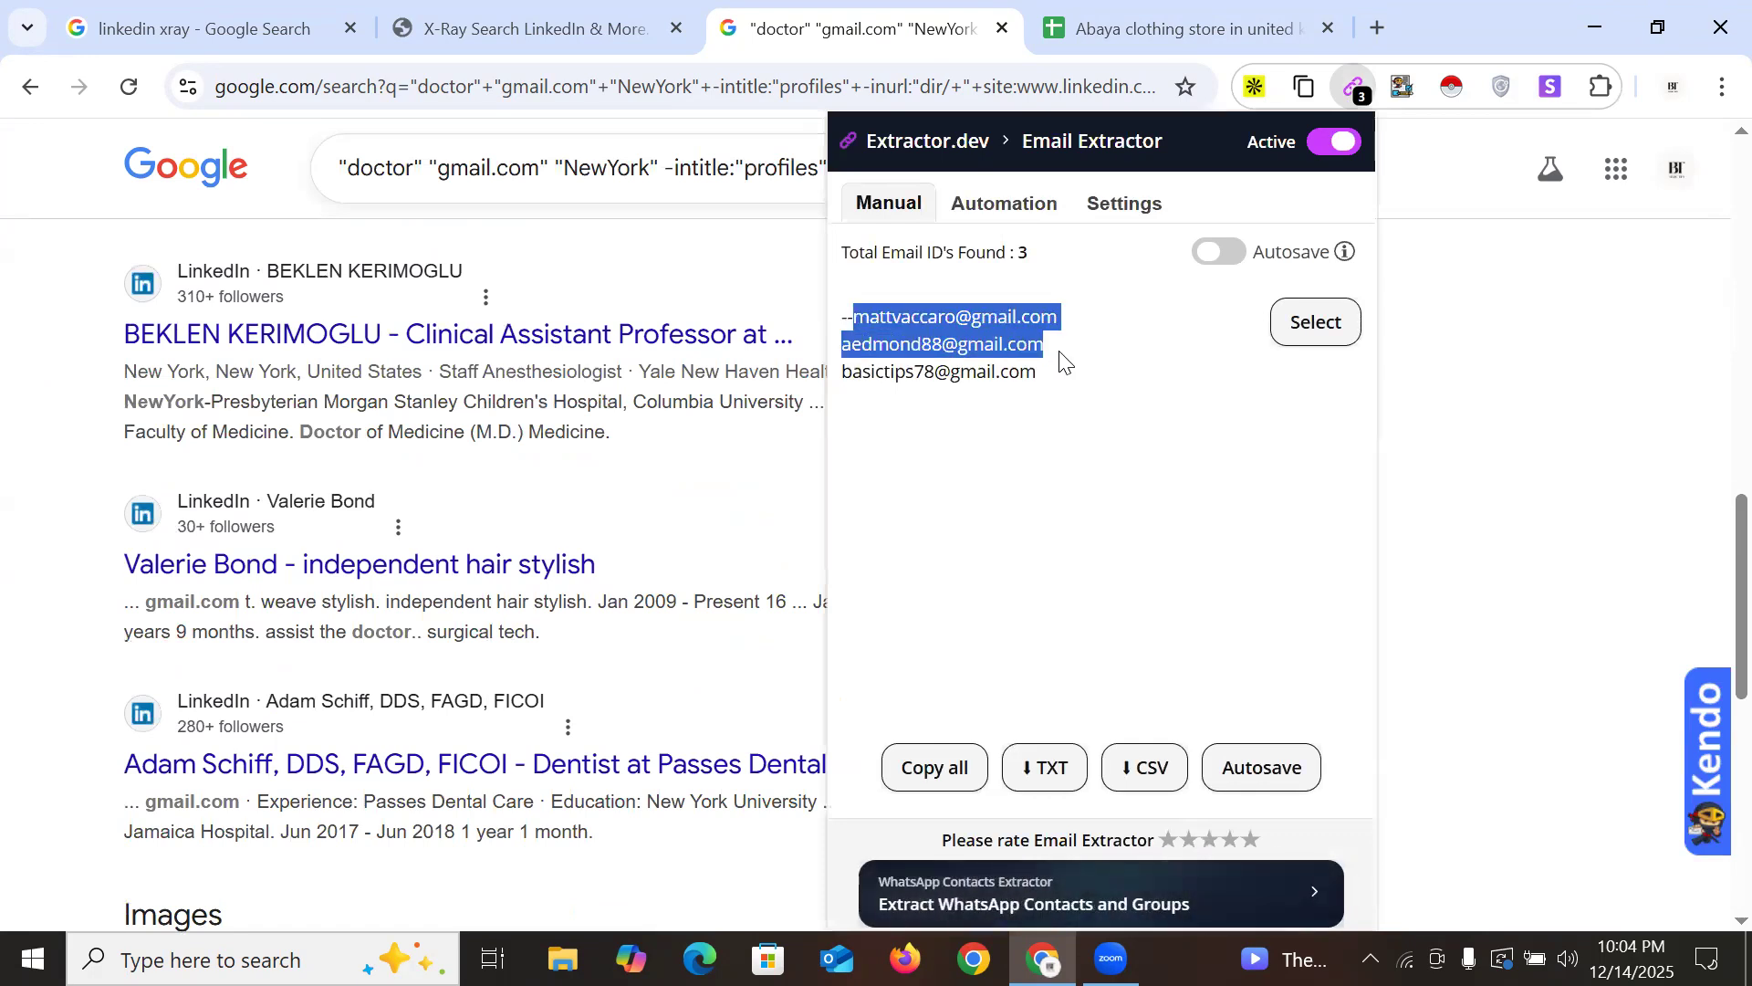
{"action": "left_click", "coordinate": [1077, 29]}
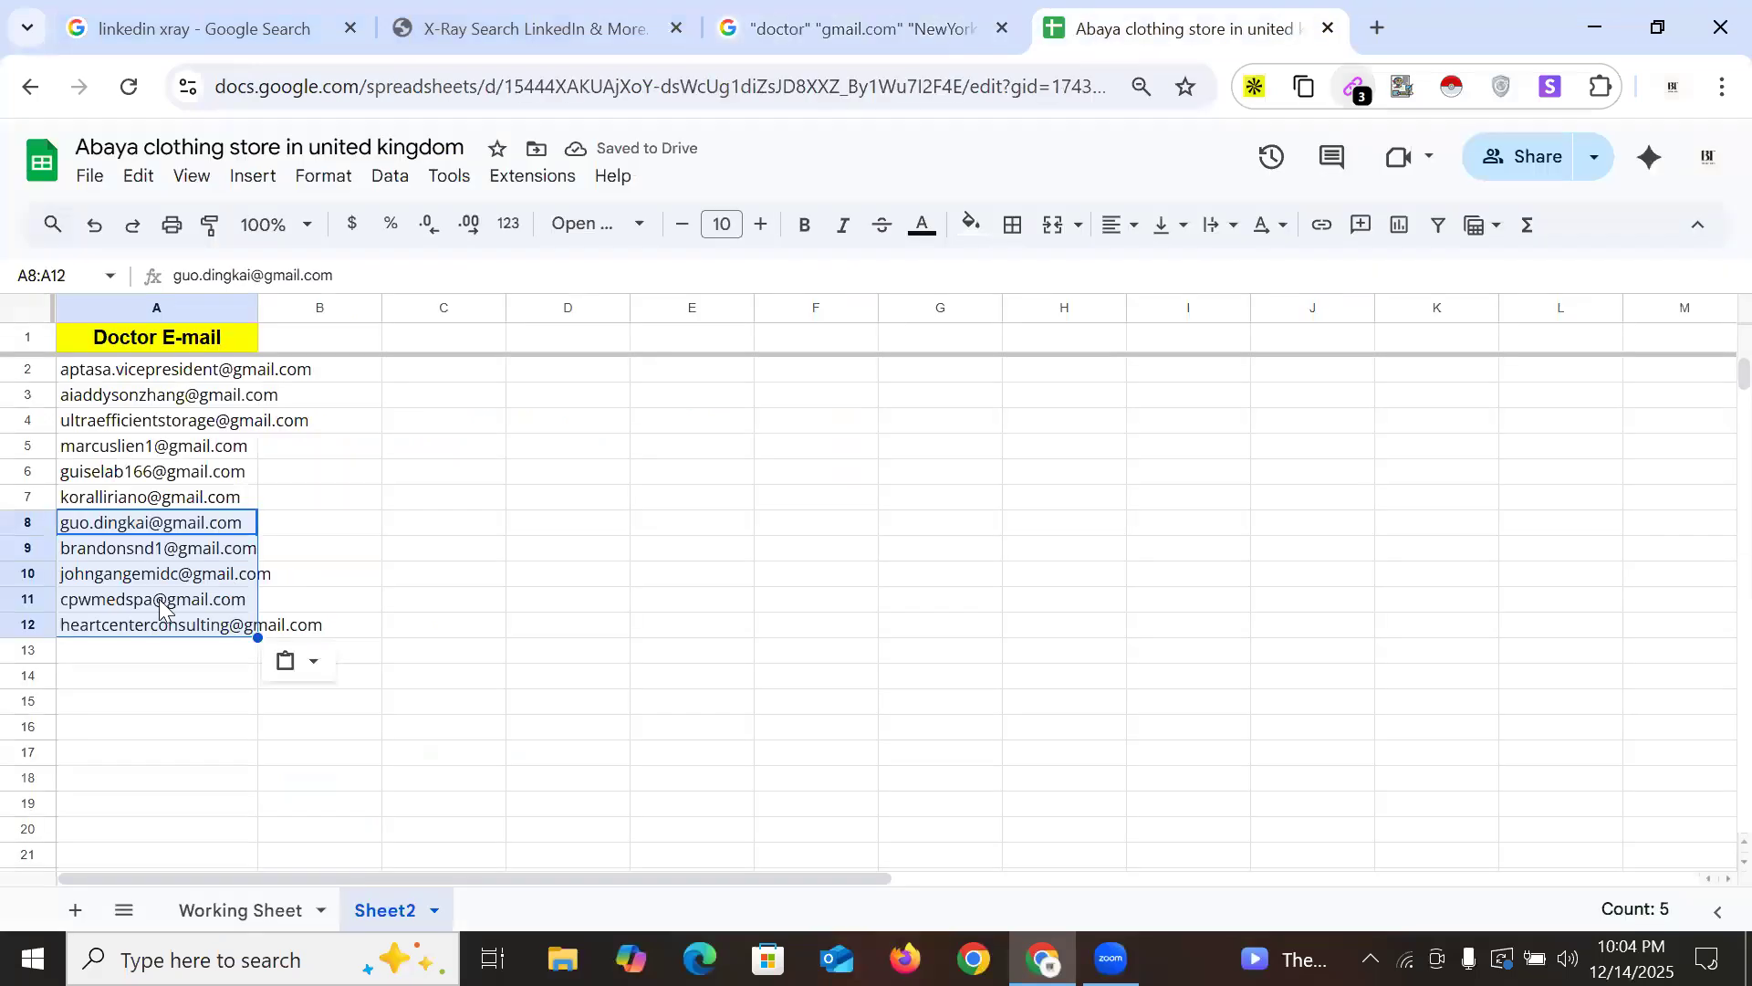
{"action": "left_click", "coordinate": [114, 659]}
{"action": "key", "text": "ctrl+v"}
{"action": "left_click", "coordinate": [849, 29]}
Paste the six Gmail addresses from results page 6 into cells A15–A20
{"action": "scroll", "coordinate": [799, 511], "scroll_direction": "down", "scroll_amount": 10}
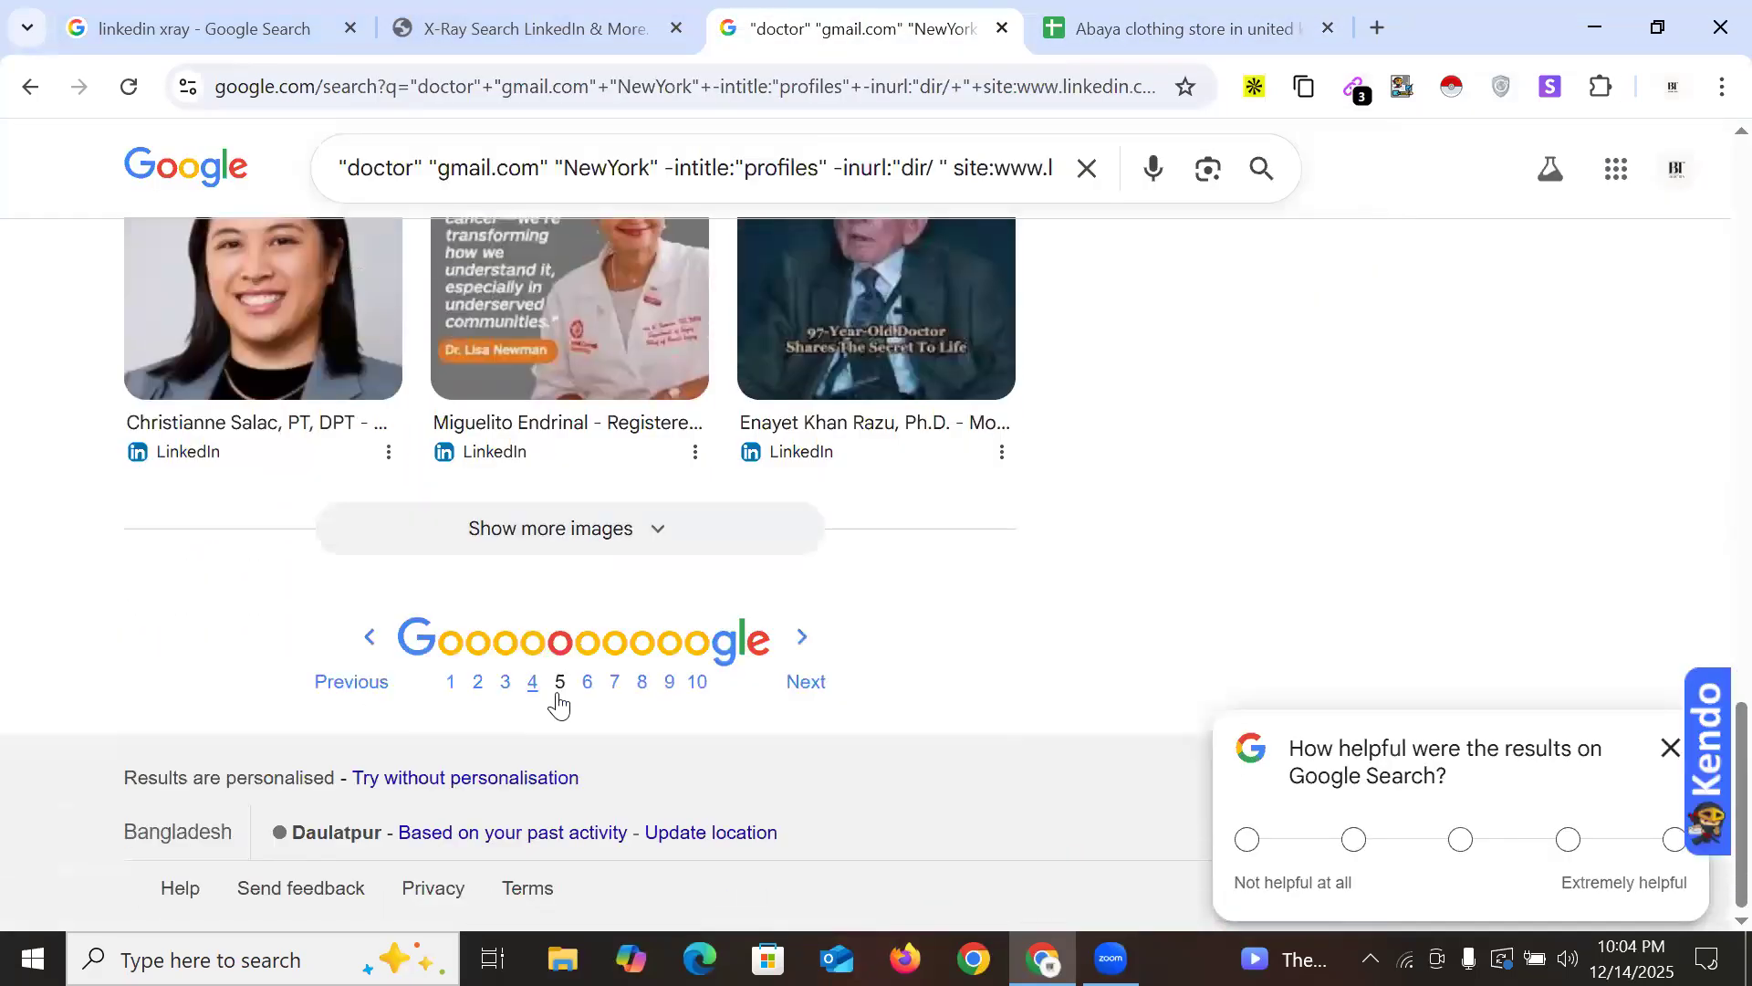
{"action": "left_click", "coordinate": [586, 686]}
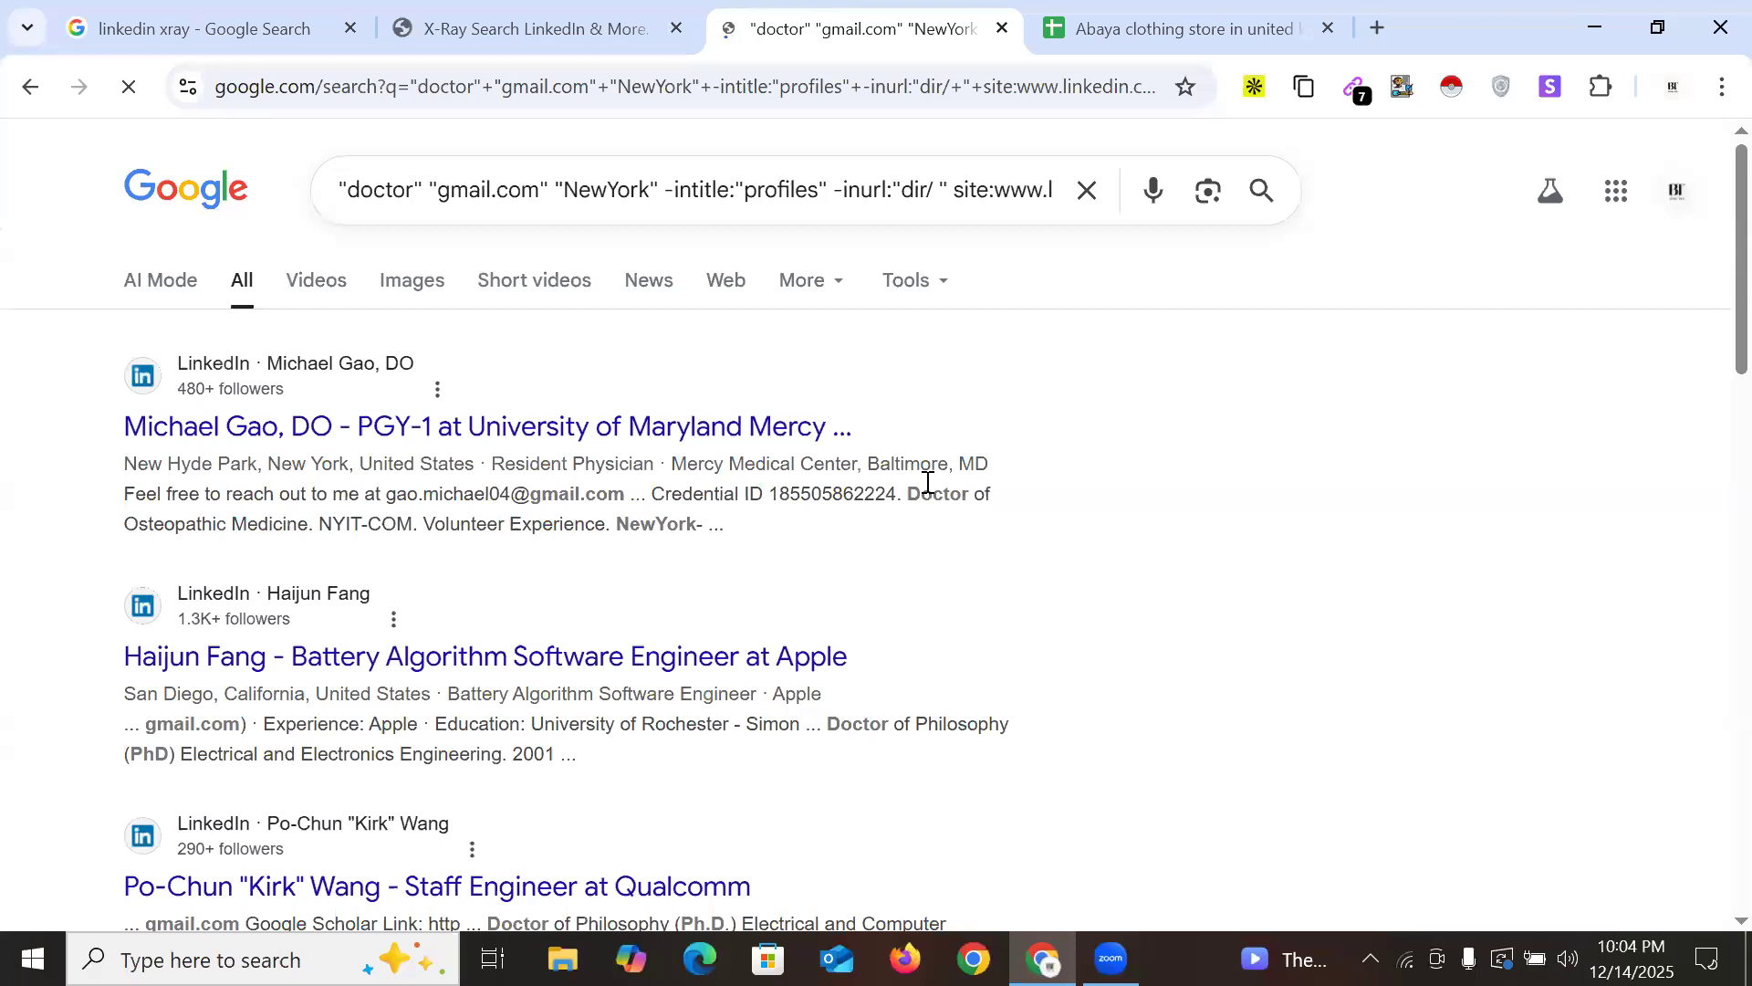
{"action": "scroll", "coordinate": [928, 481], "scroll_direction": "down", "scroll_amount": 15}
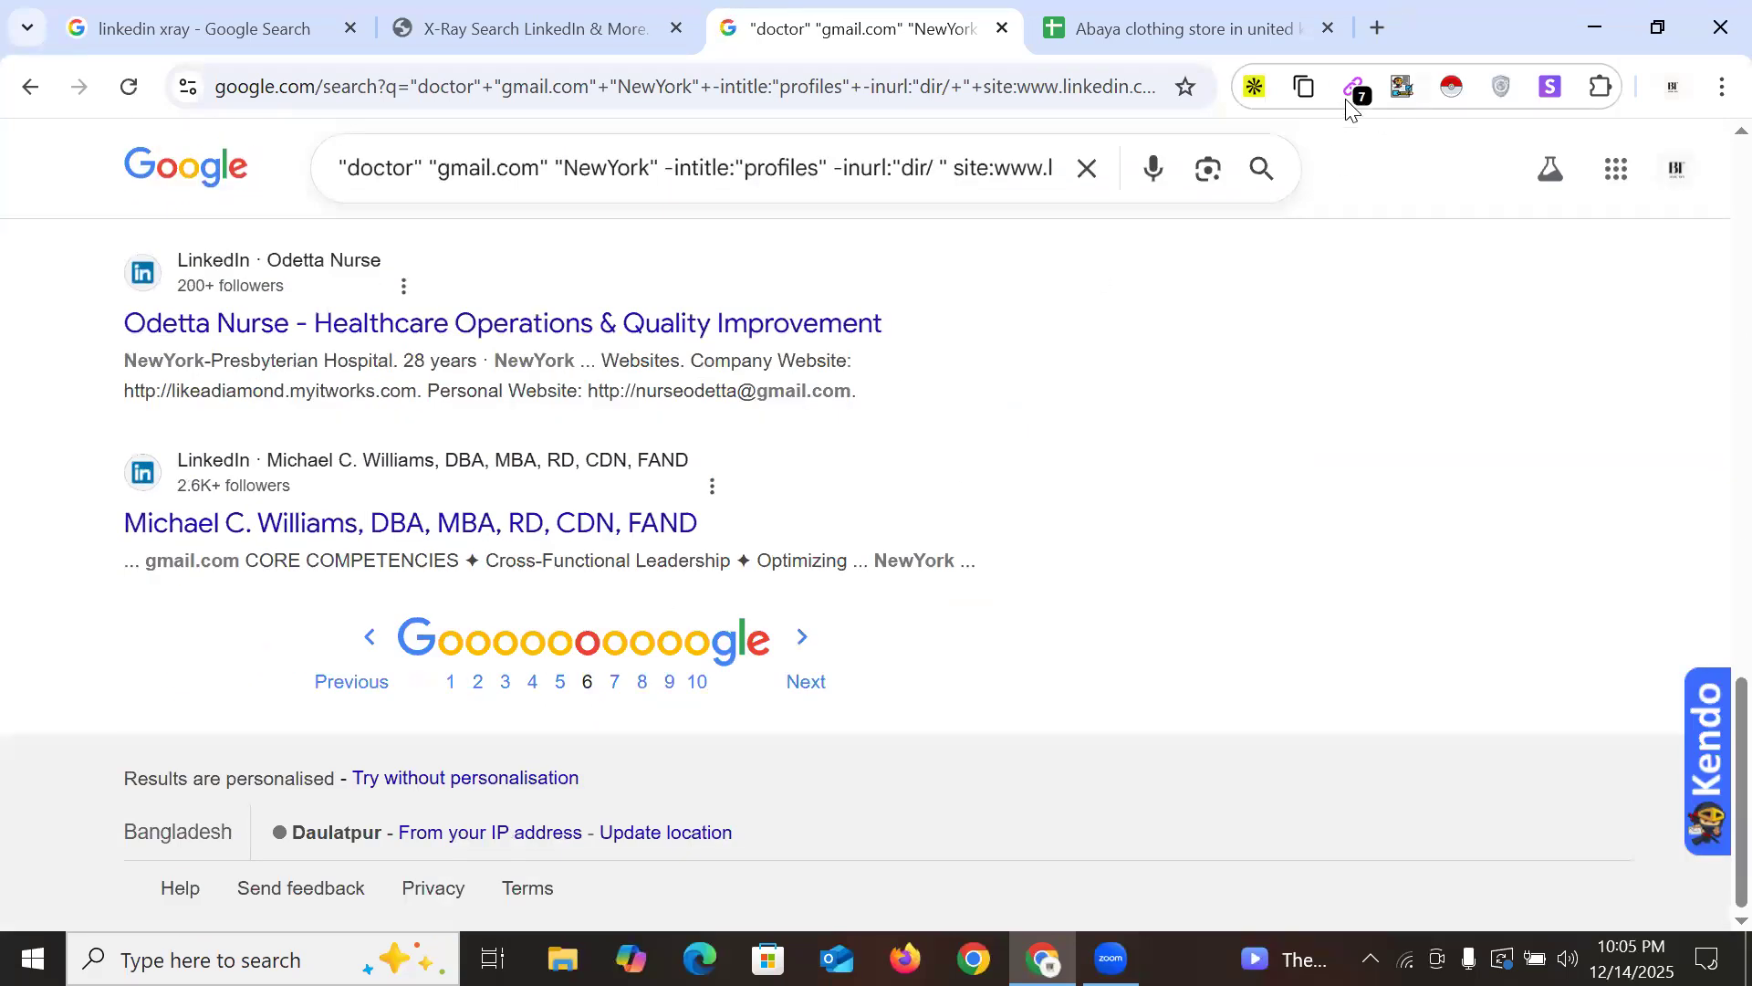
{"action": "left_click", "coordinate": [1354, 87]}
{"action": "left_click_drag", "start_coordinate": [842, 315], "coordinate": [1094, 460]}
{"action": "key", "text": "ctrl+c"}
{"action": "left_click", "coordinate": [1050, 27]}
{"action": "left_click", "coordinate": [152, 711]}
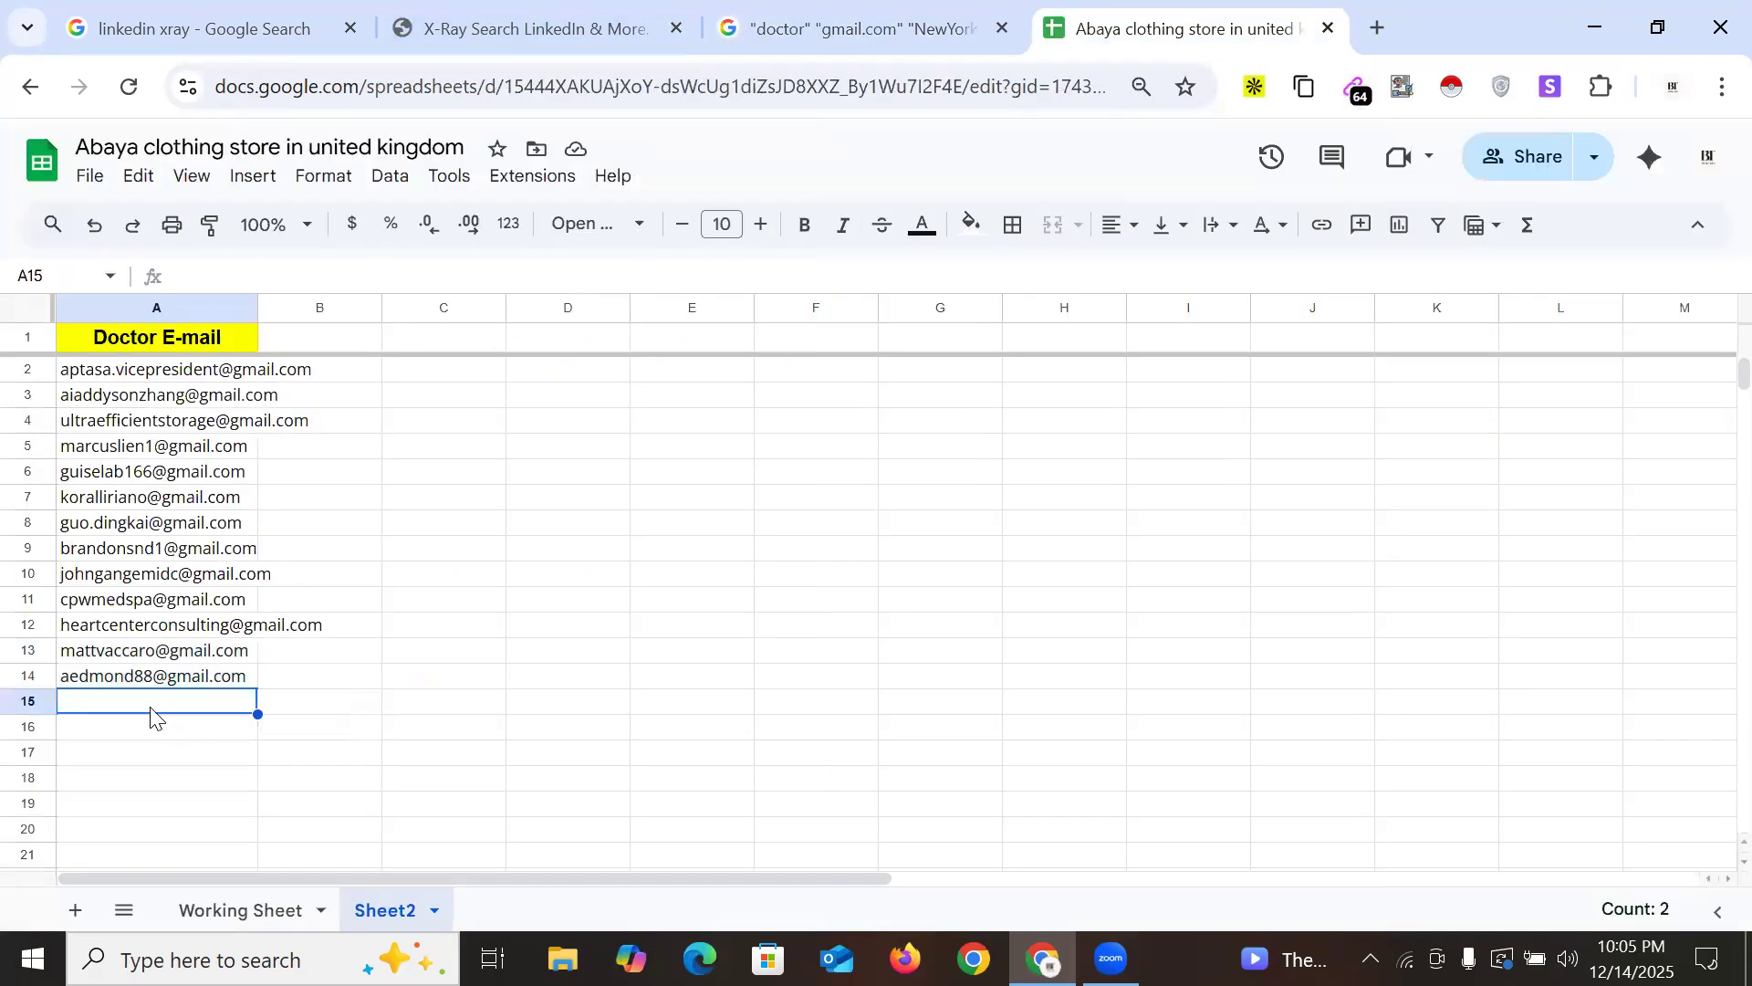
{"action": "key", "text": "ctrl+v"}
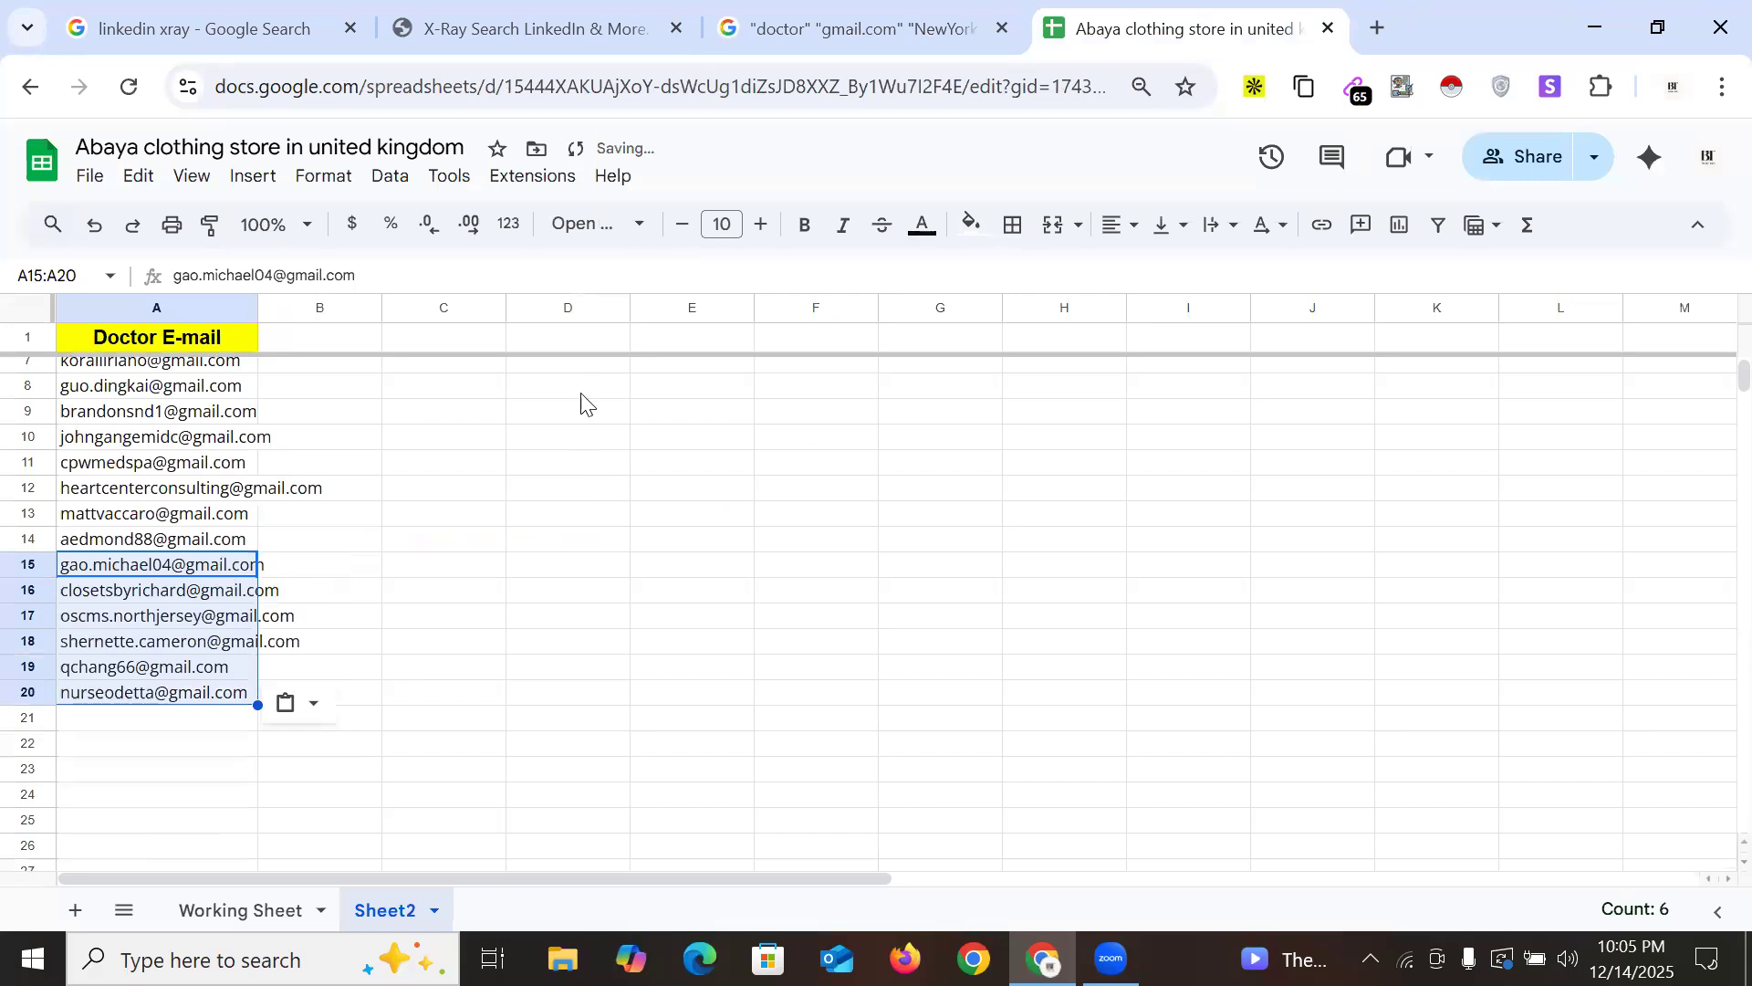
{"action": "left_click", "coordinate": [782, 27]}
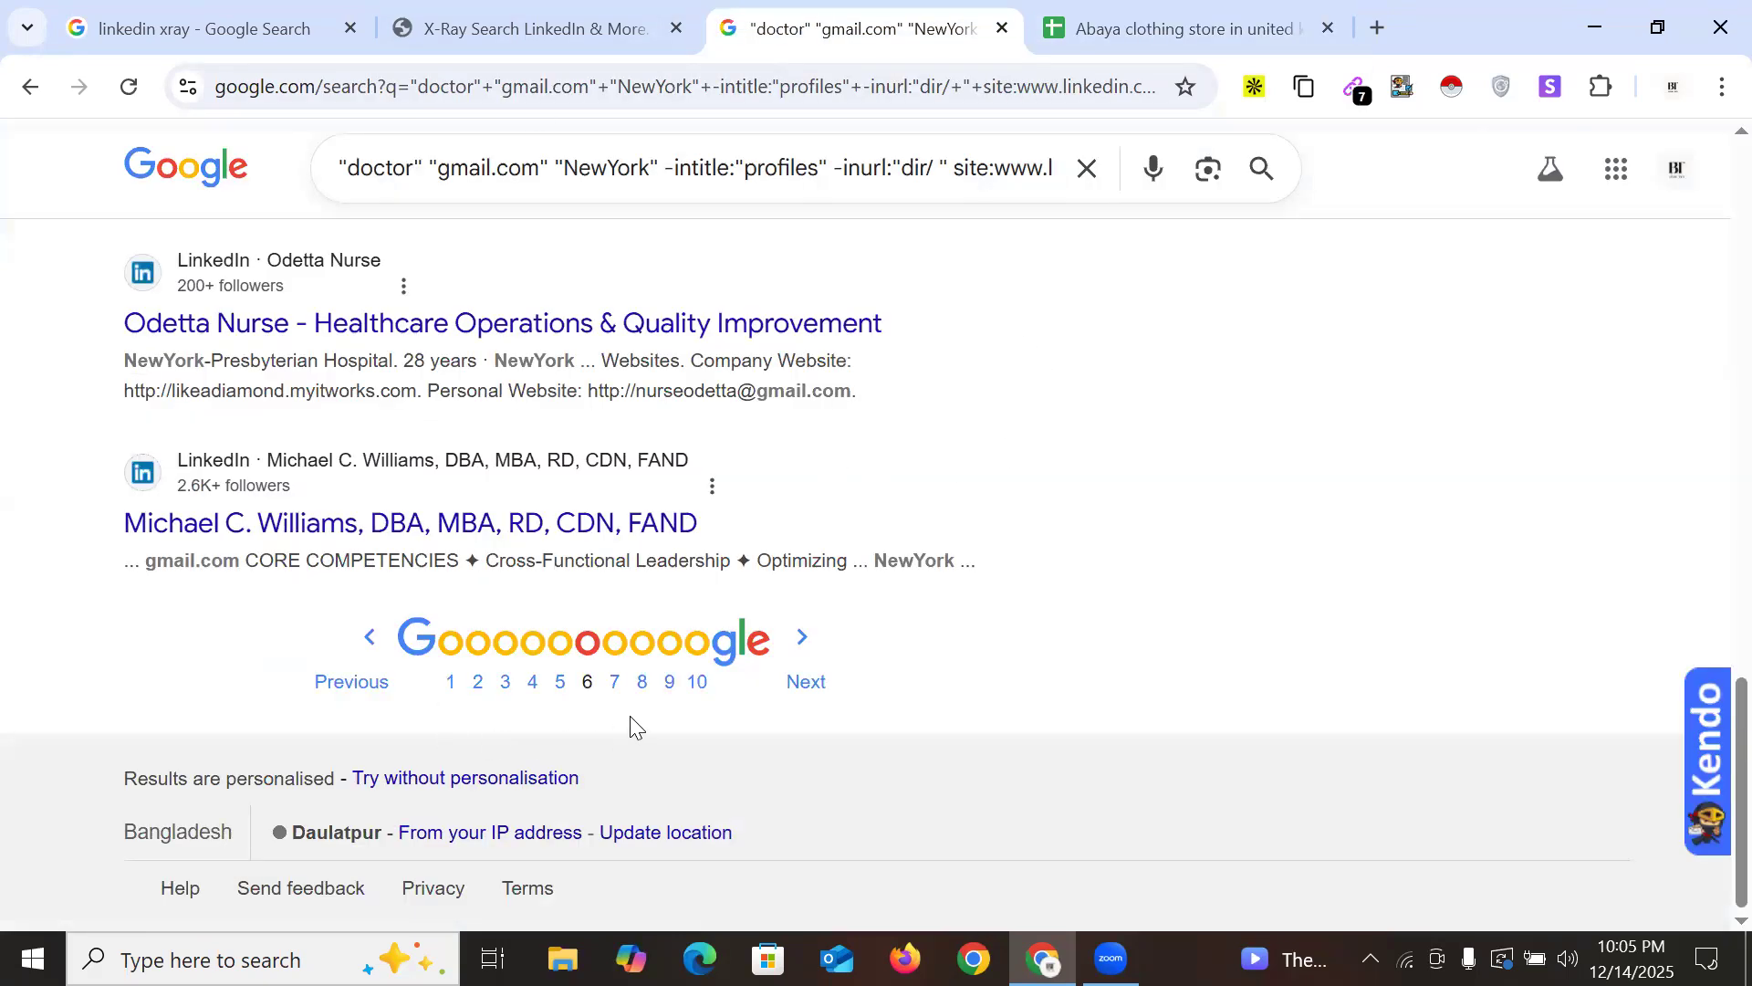
{"action": "left_click", "coordinate": [615, 684]}
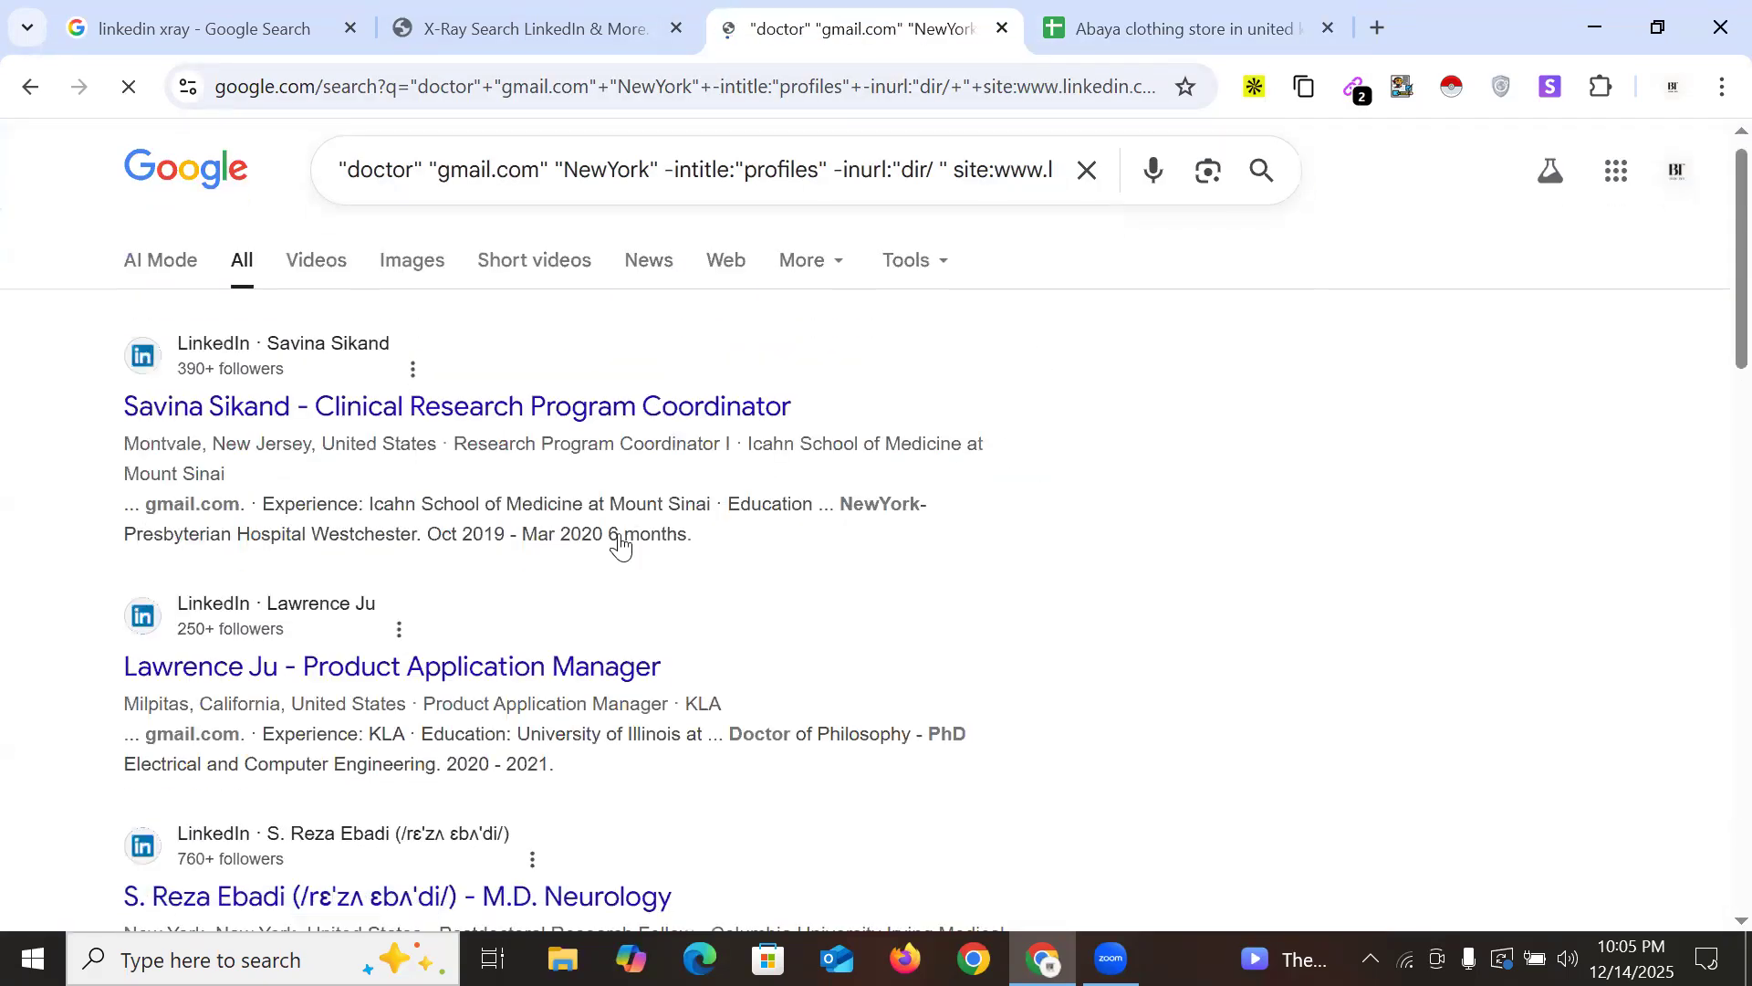
Paste the five new Gmail addresses from results page 8 into cells A21–A25
{"action": "scroll", "coordinate": [620, 545], "scroll_direction": "down", "scroll_amount": 15}
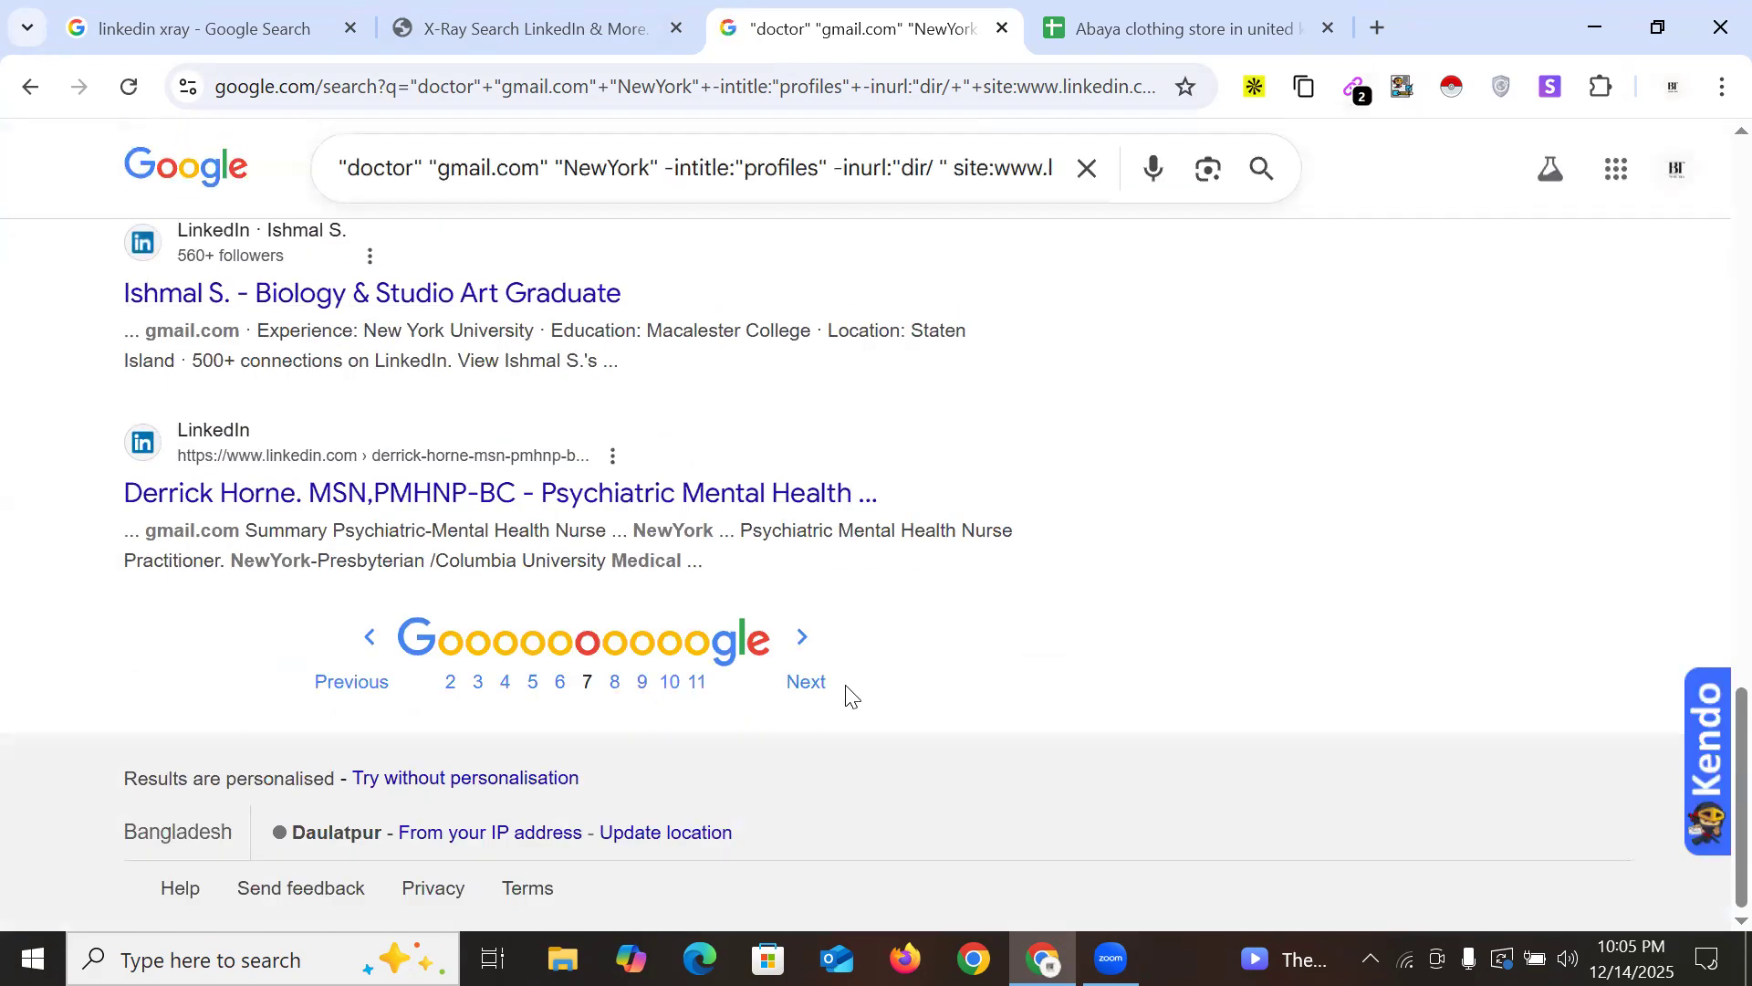
{"action": "left_click", "coordinate": [807, 681]}
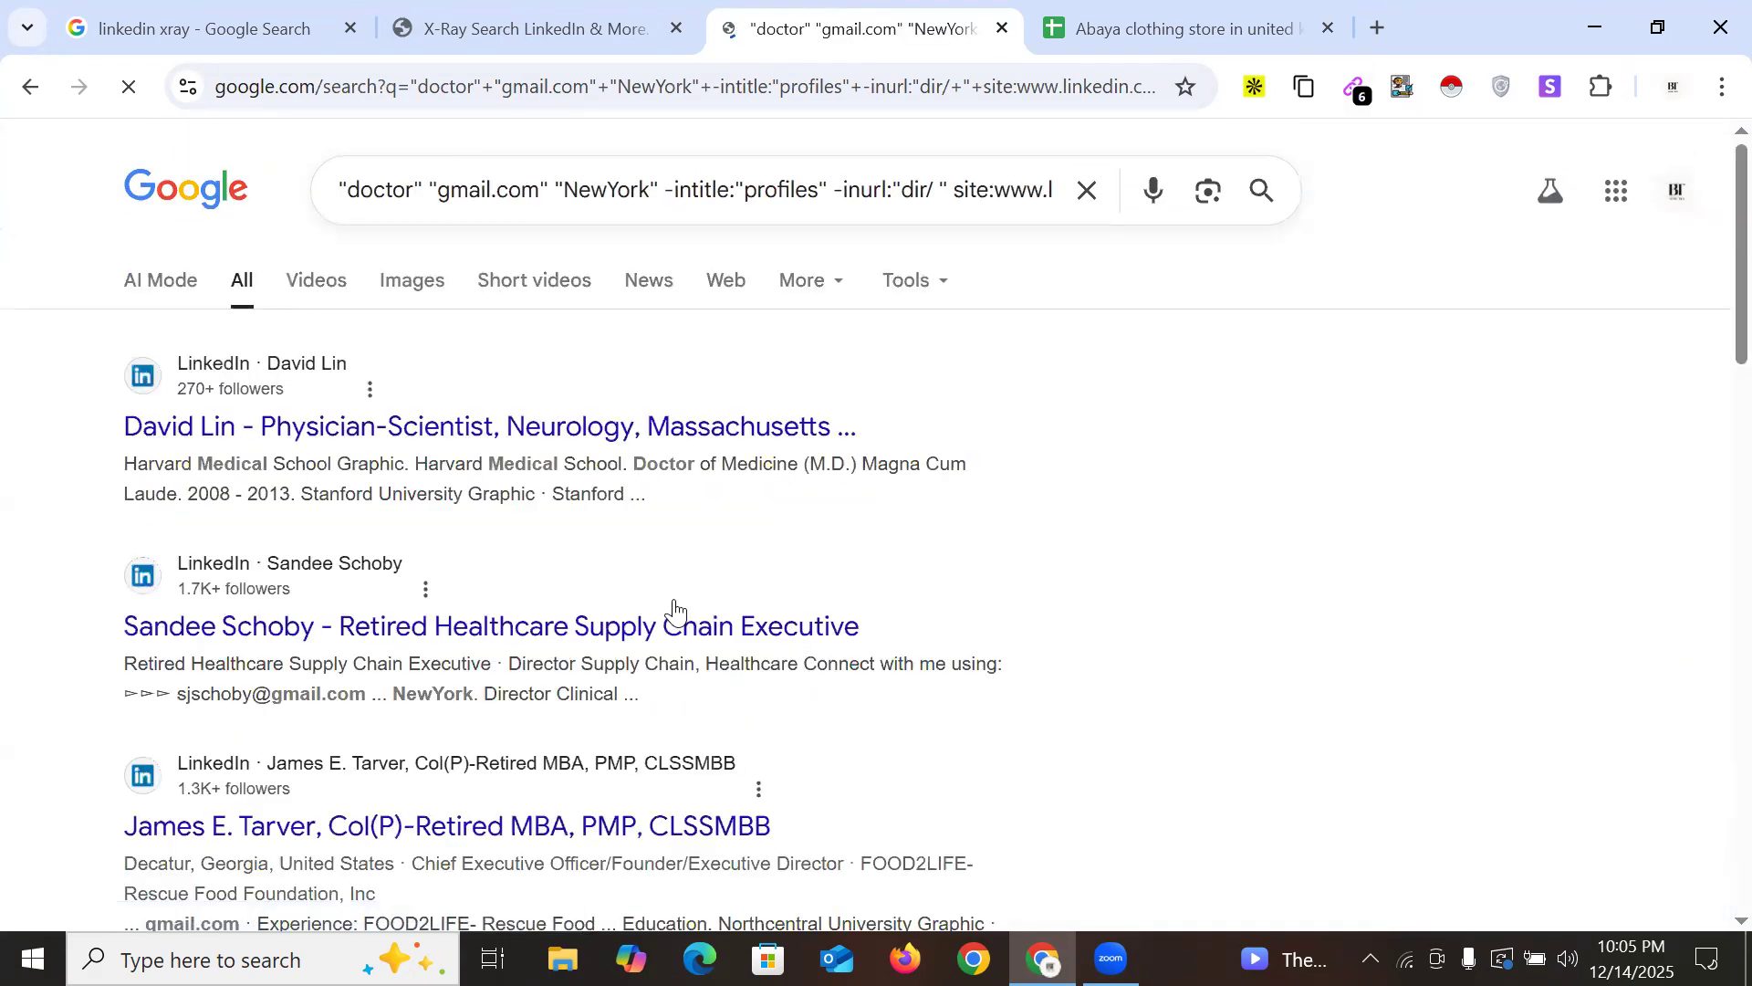
{"action": "scroll", "coordinate": [1377, 207], "scroll_direction": "down", "scroll_amount": 10}
{"action": "scroll", "coordinate": [1057, 447], "scroll_direction": "down", "scroll_amount": 4}
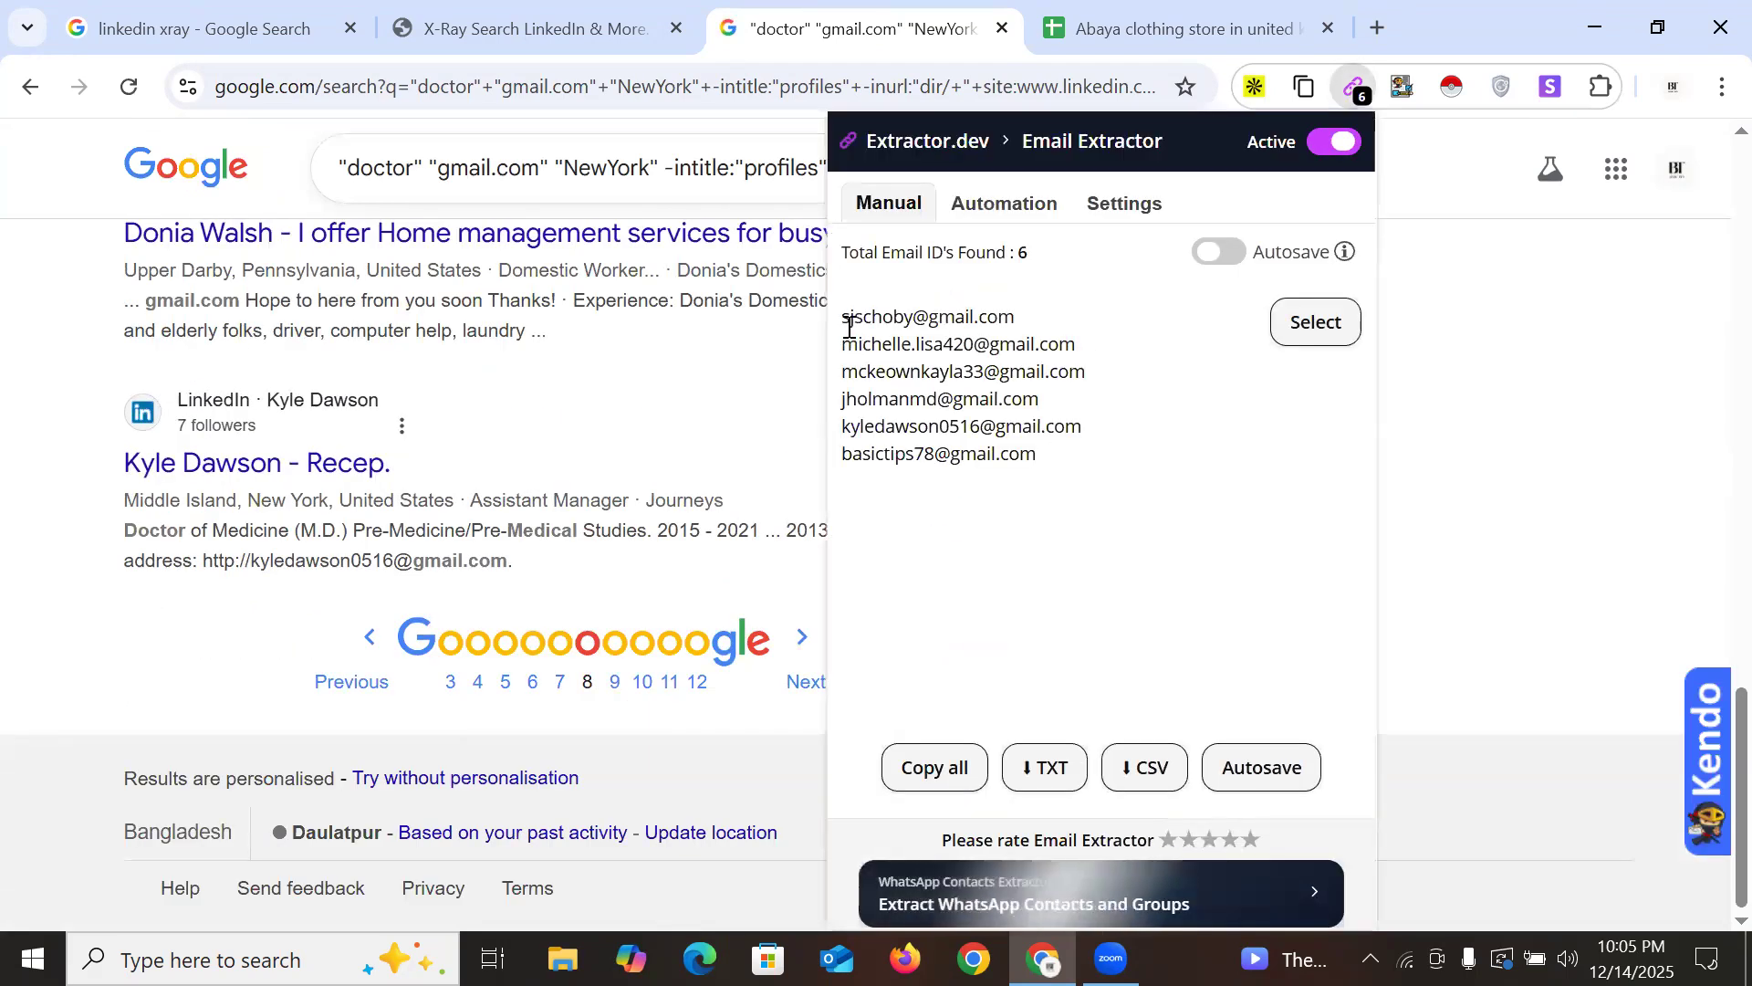
{"action": "left_click_drag", "start_coordinate": [841, 315], "coordinate": [1091, 436]}
{"action": "key", "text": "ctrl+c"}
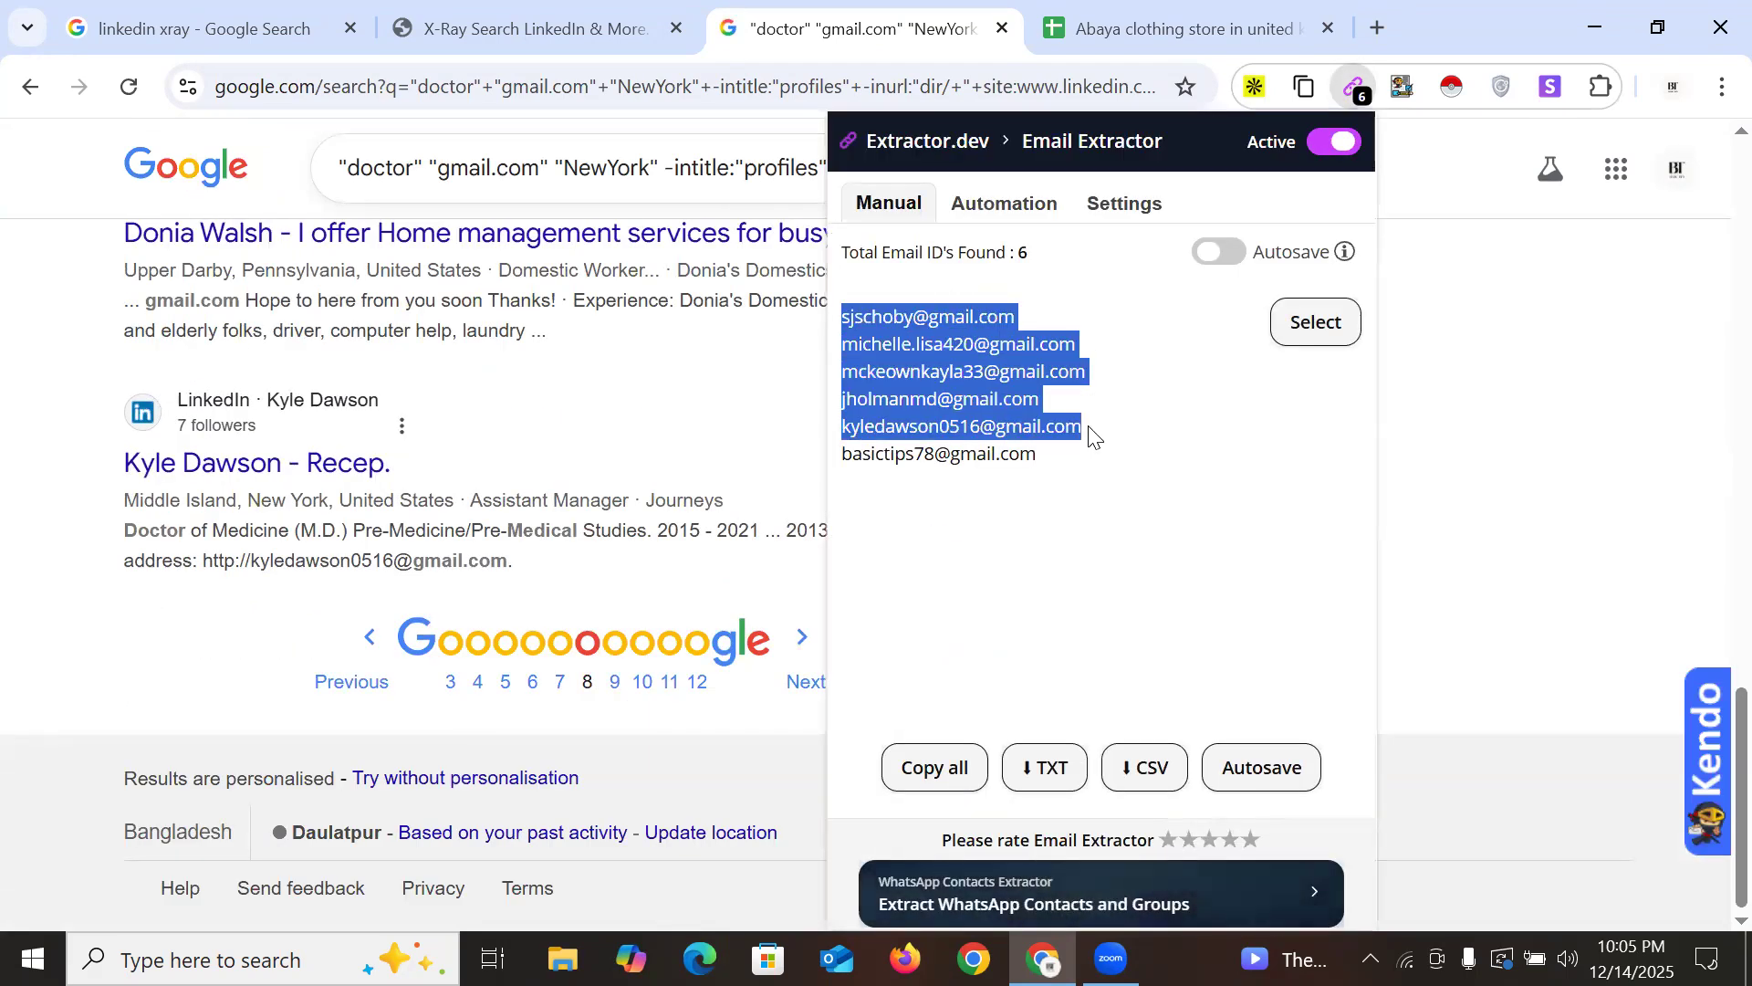
{"action": "left_click", "coordinate": [1100, 26]}
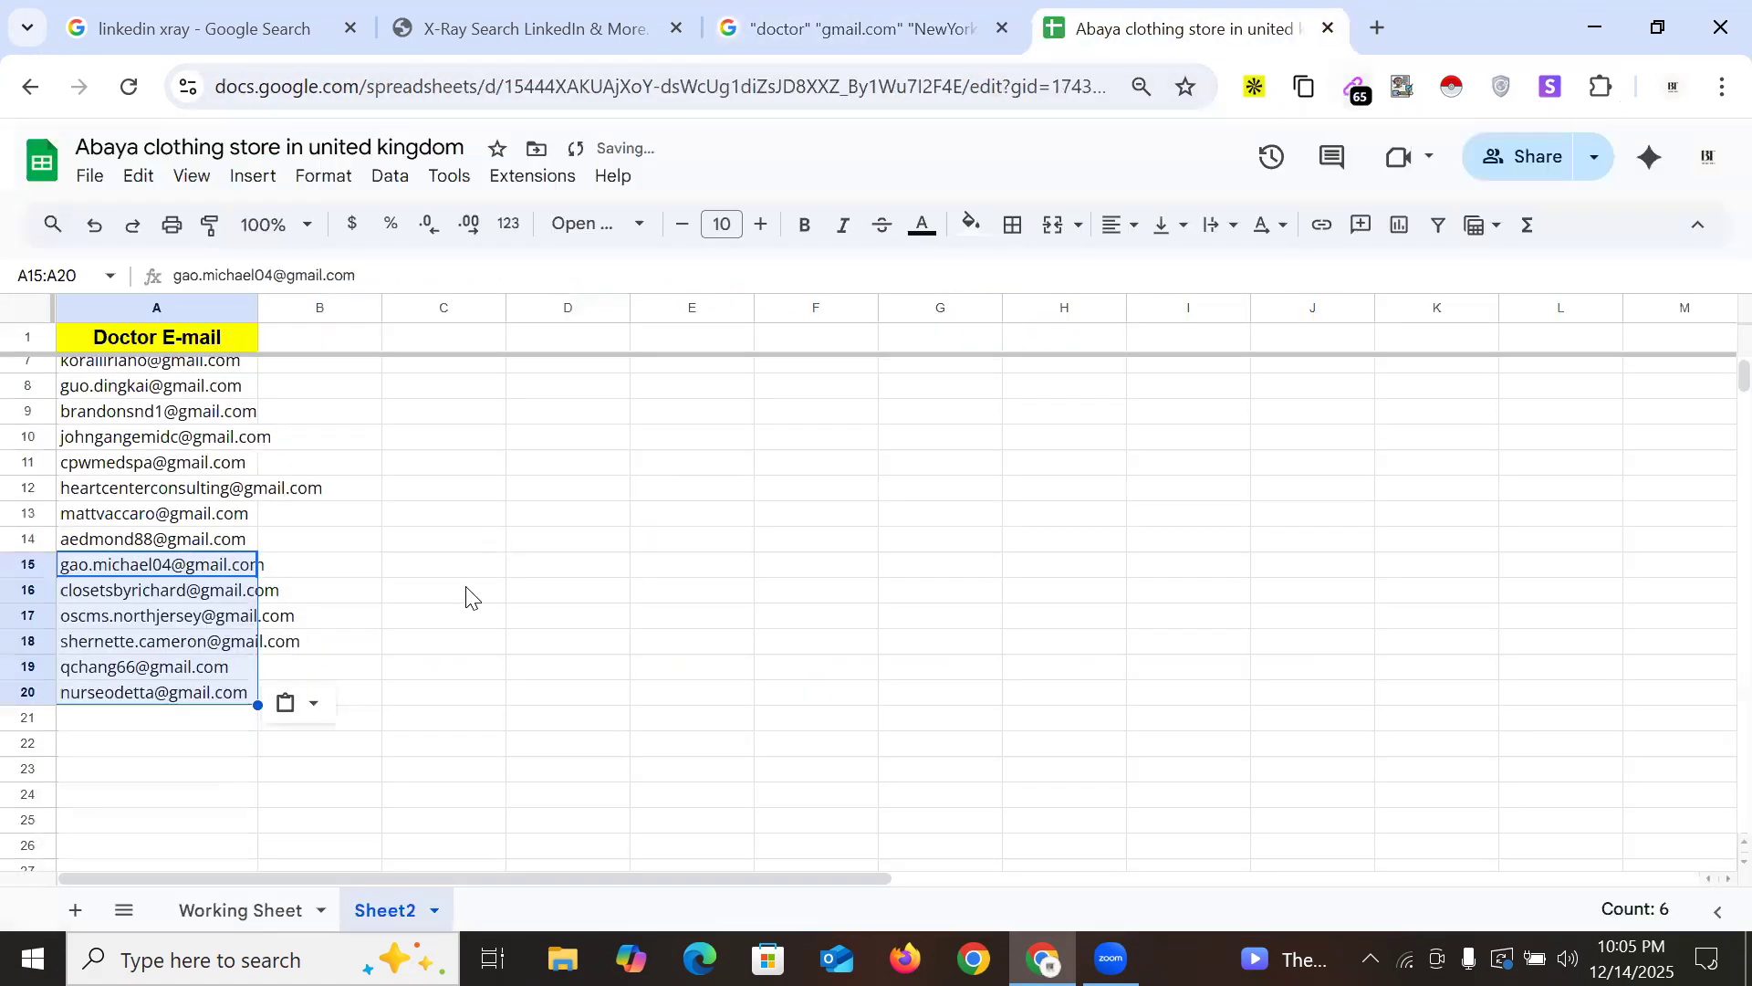
{"action": "left_click", "coordinate": [142, 721]}
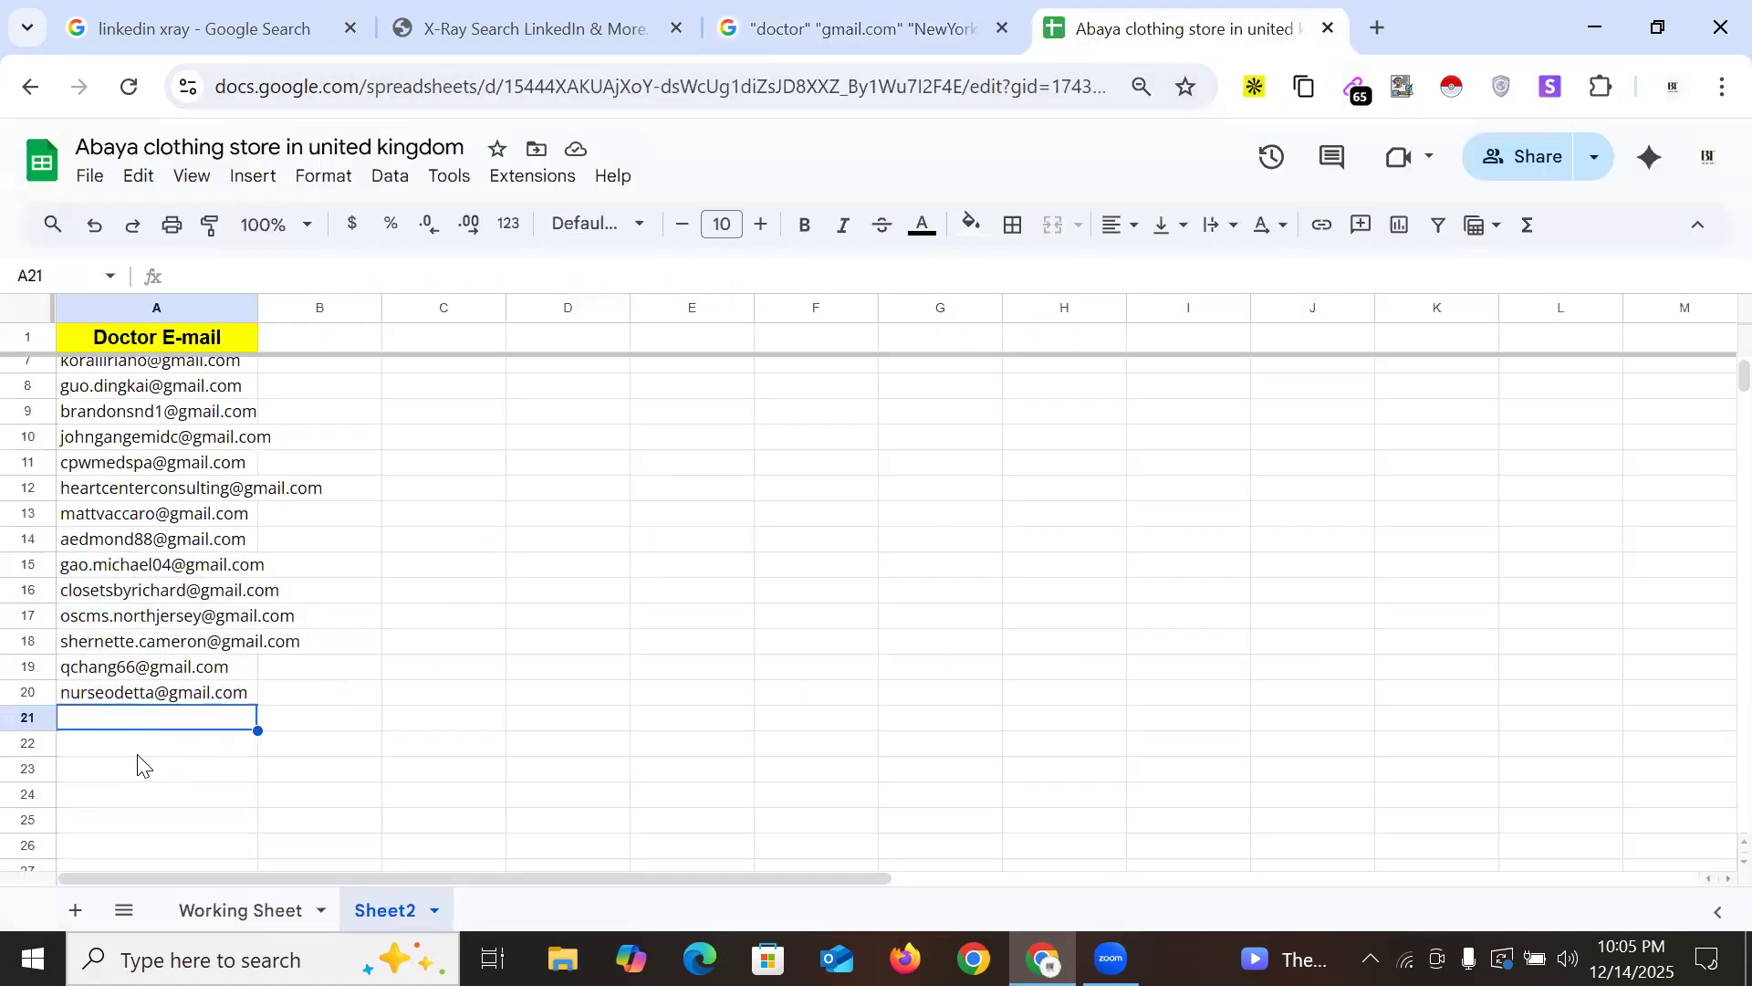
{"action": "key", "text": "ctrl+v"}
{"action": "scroll", "coordinate": [313, 680], "scroll_direction": "down", "scroll_amount": 2}
{"action": "left_click", "coordinate": [154, 720]}
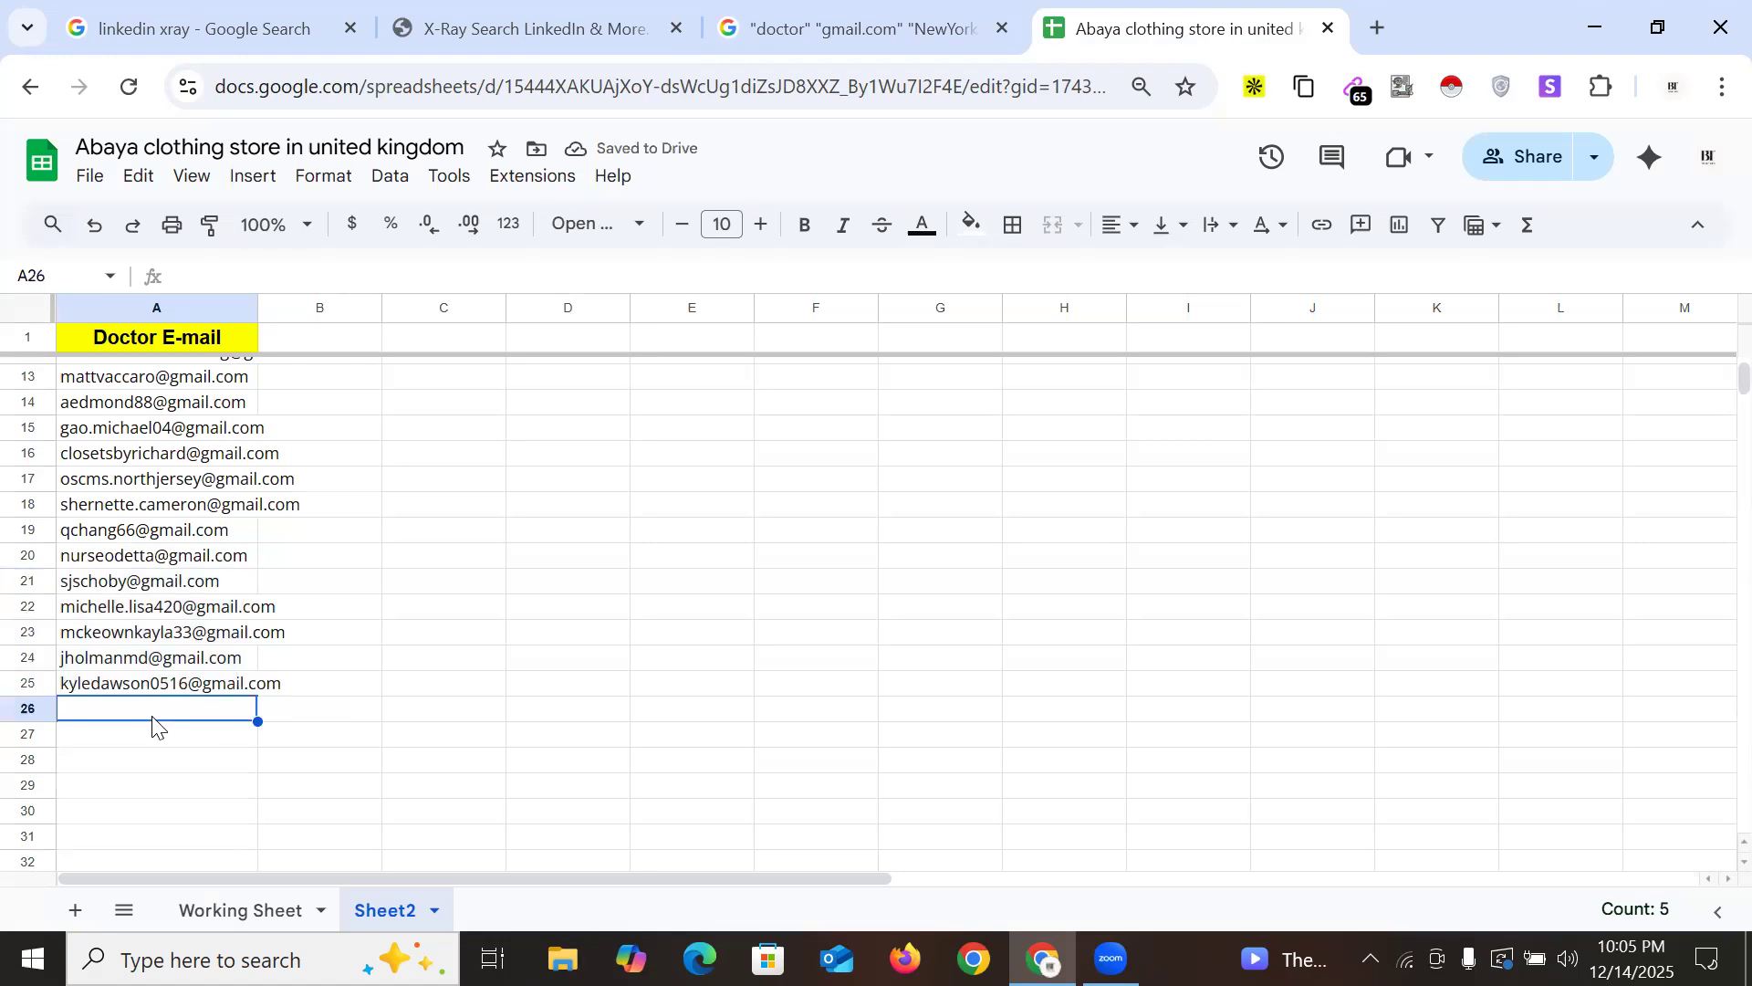
{"action": "left_click", "coordinate": [913, 37]}
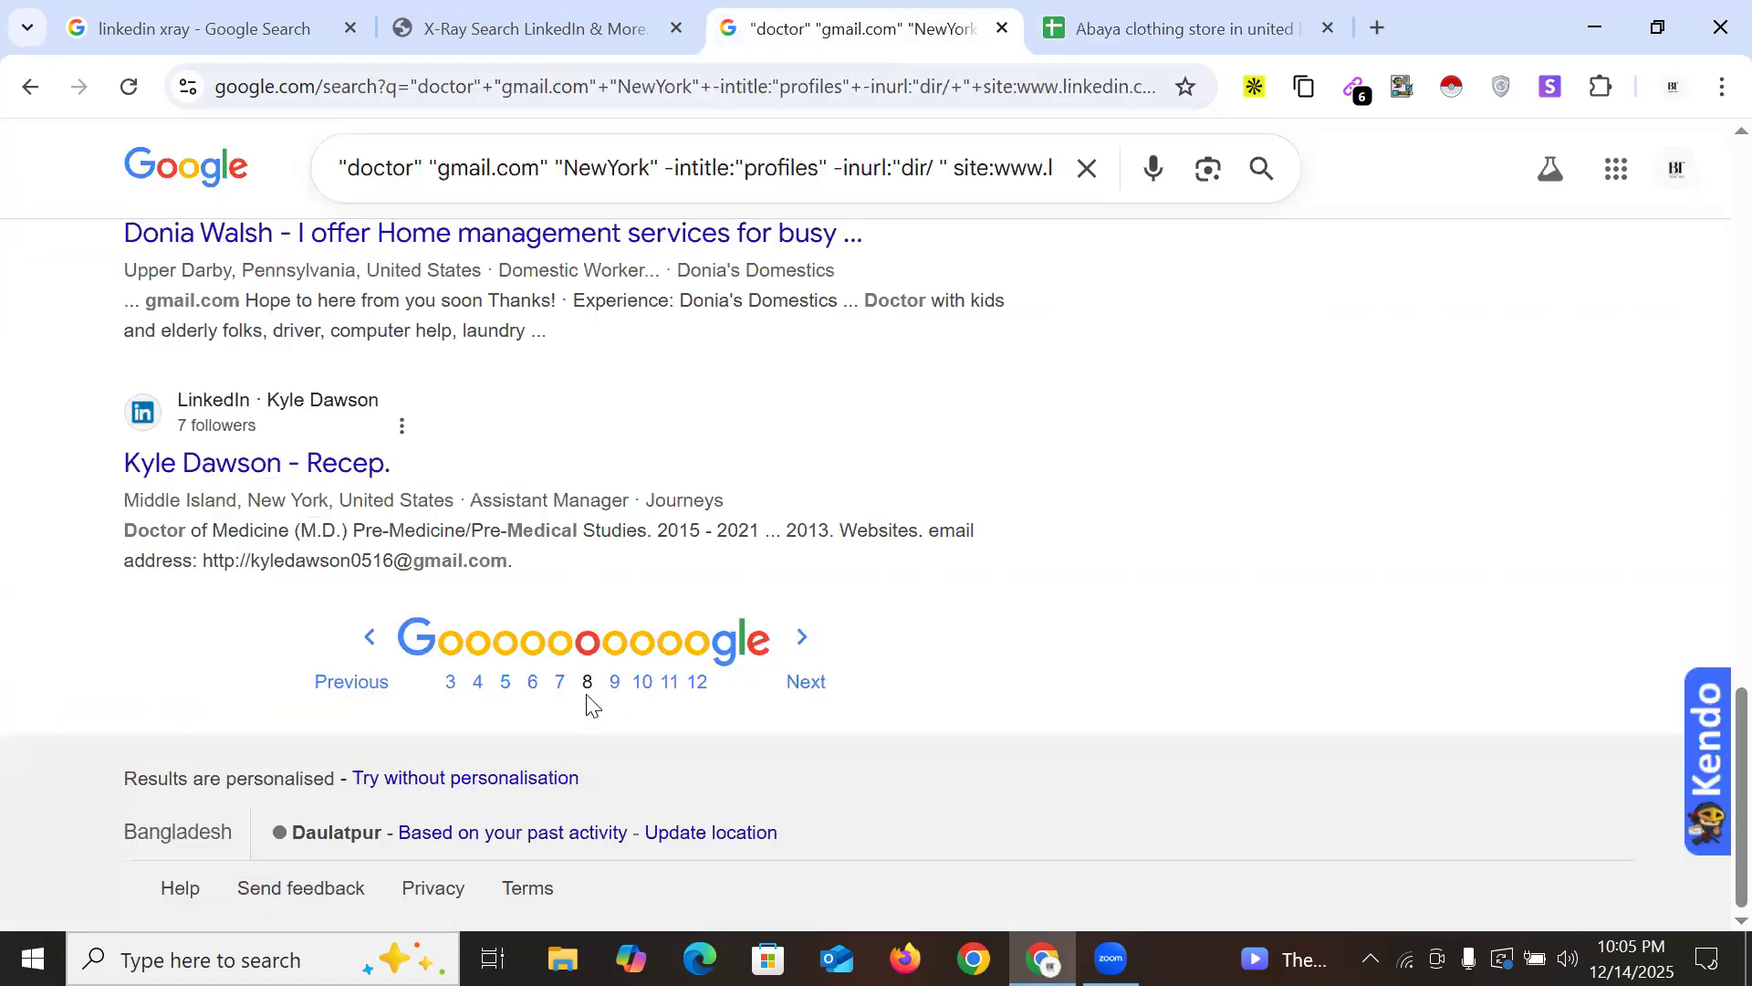
Replace 'gmail' with 'yahoo' in the doctor New York LinkedIn query and rerun it
{"action": "scroll", "coordinate": [1253, 508], "scroll_direction": "up", "scroll_amount": 10}
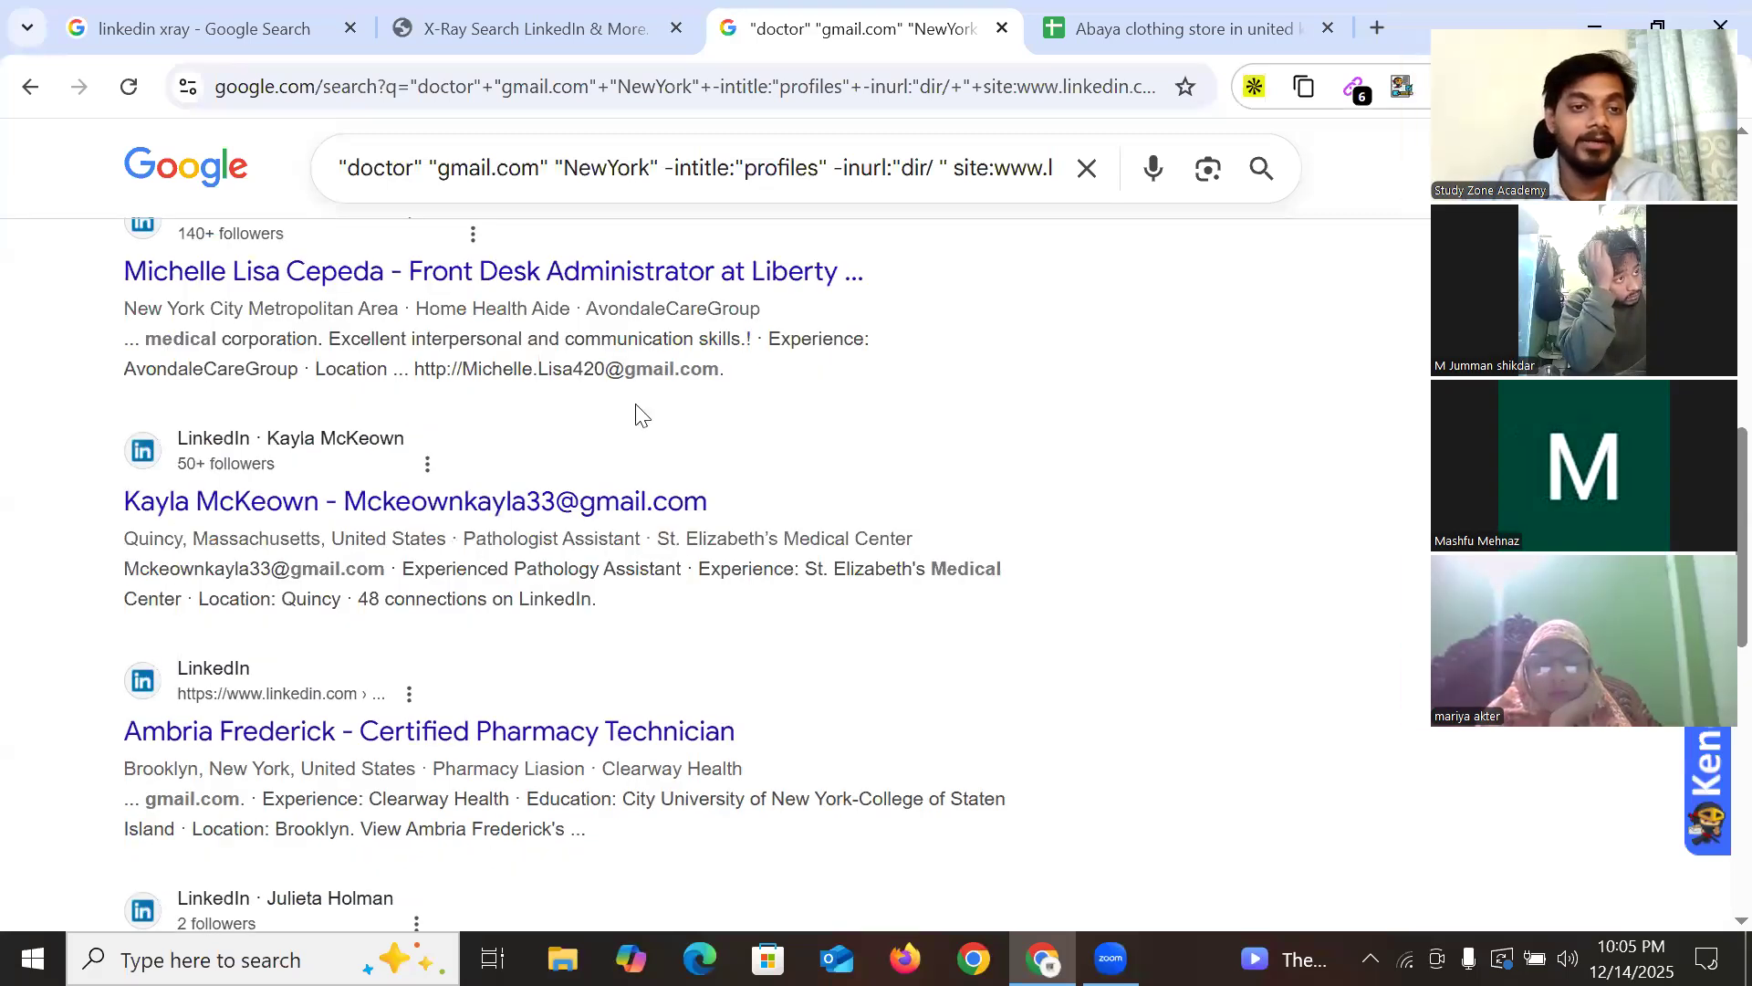
{"action": "scroll", "coordinate": [456, 197], "scroll_direction": "up", "scroll_amount": 10}
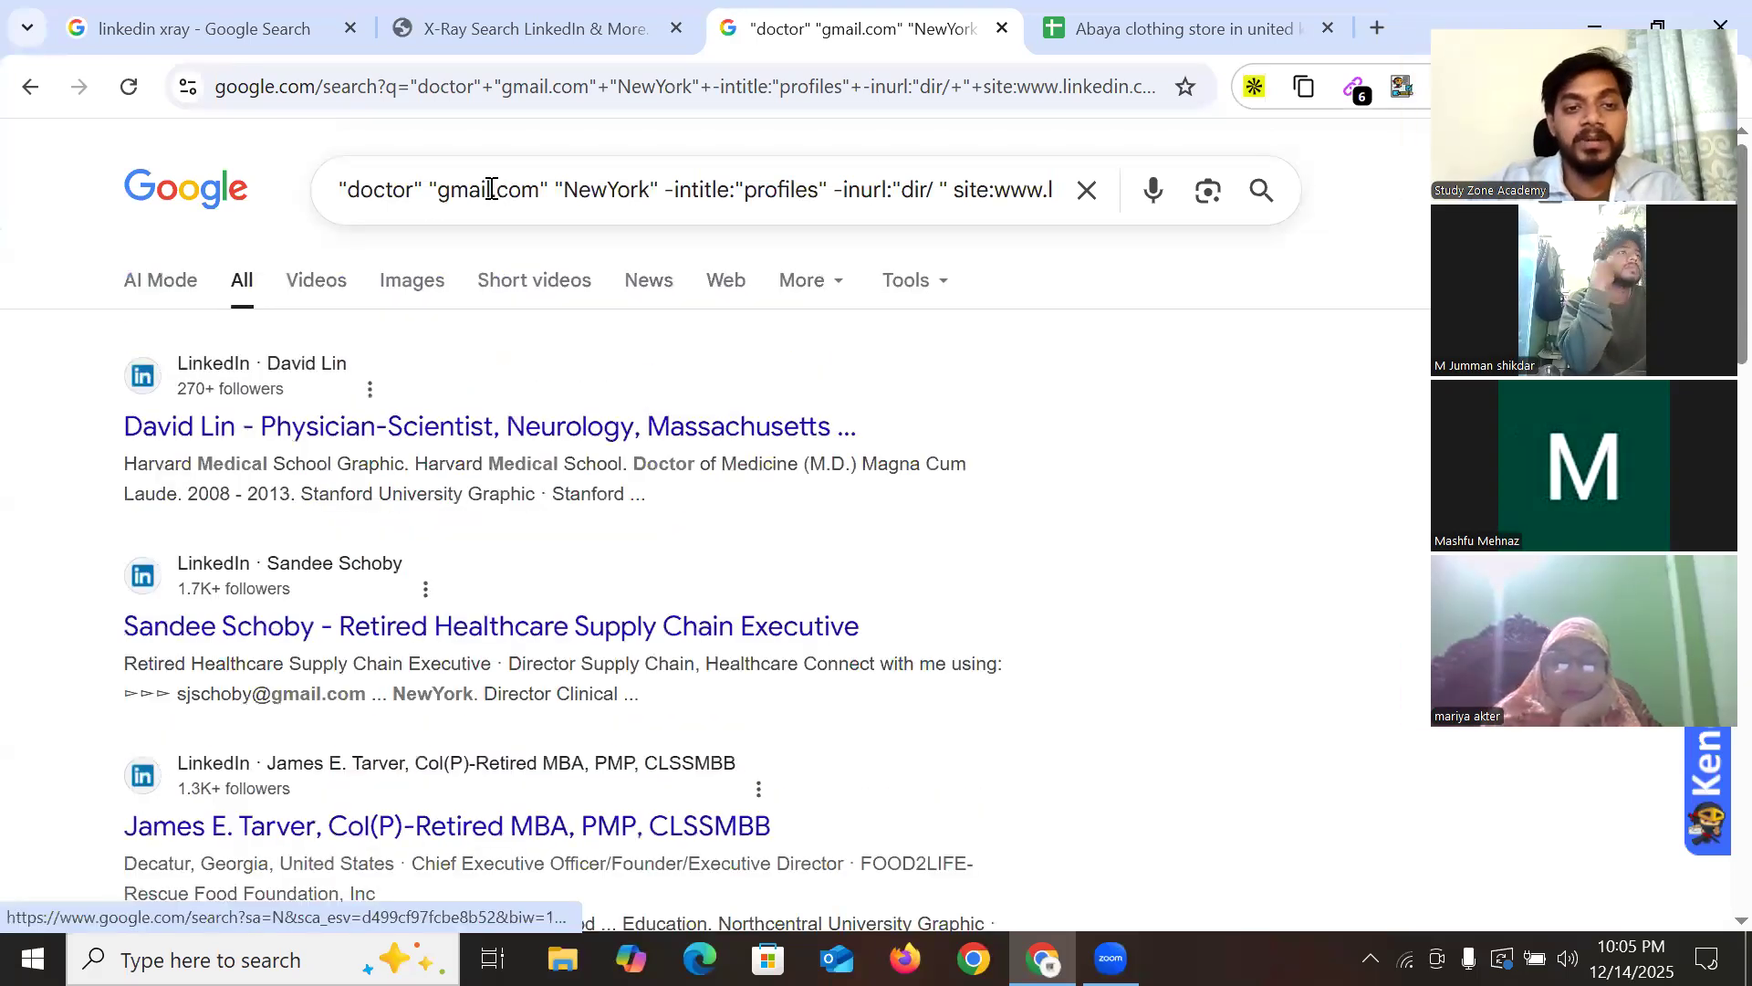
{"action": "left_click", "coordinate": [1377, 28]}
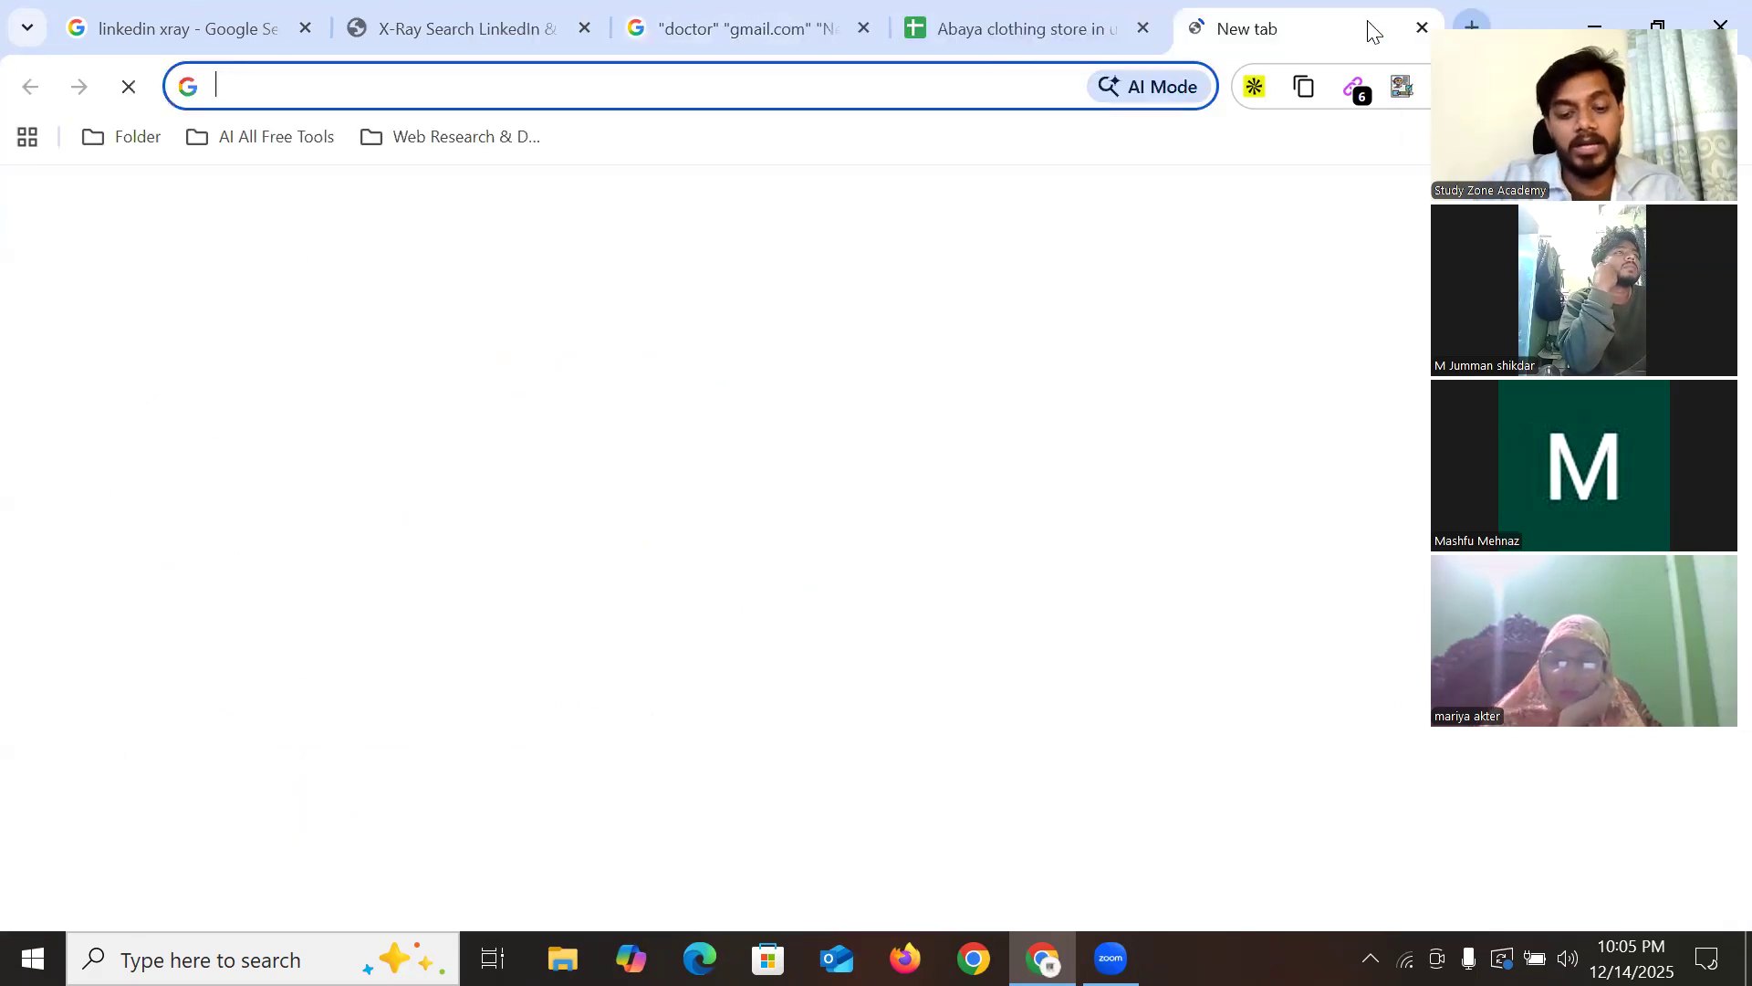
{"action": "type", "text": "yahoo"}
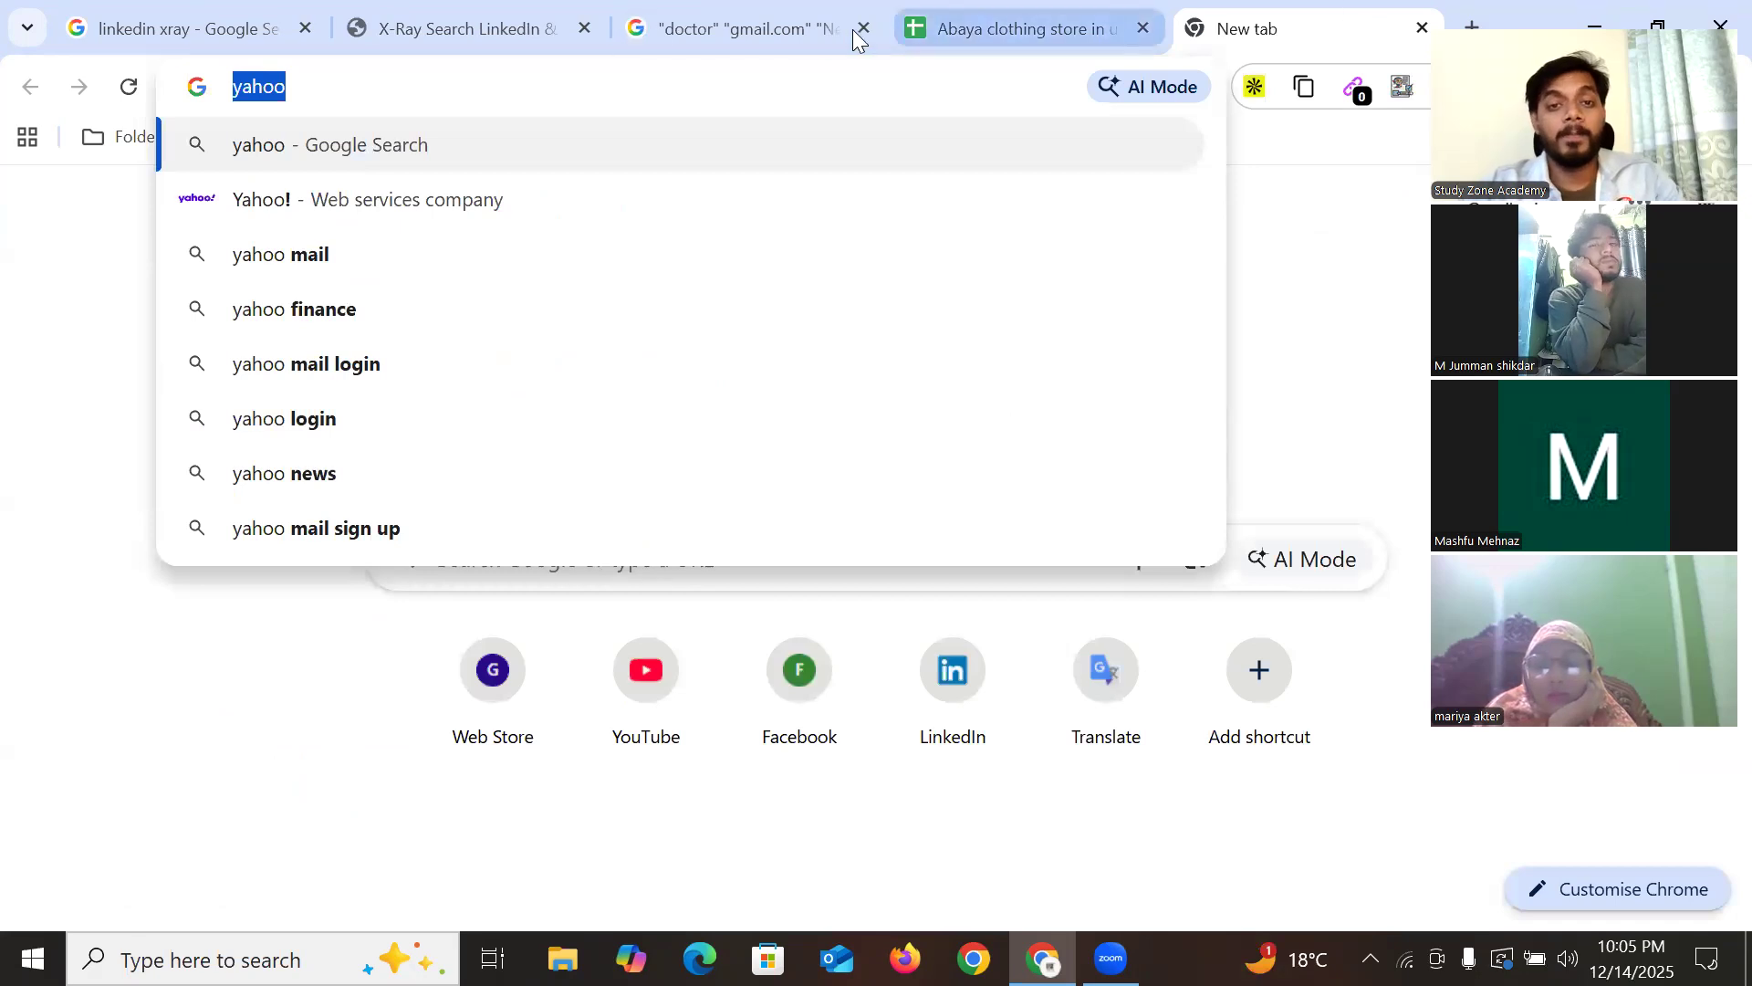
{"action": "left_click", "coordinate": [695, 36]}
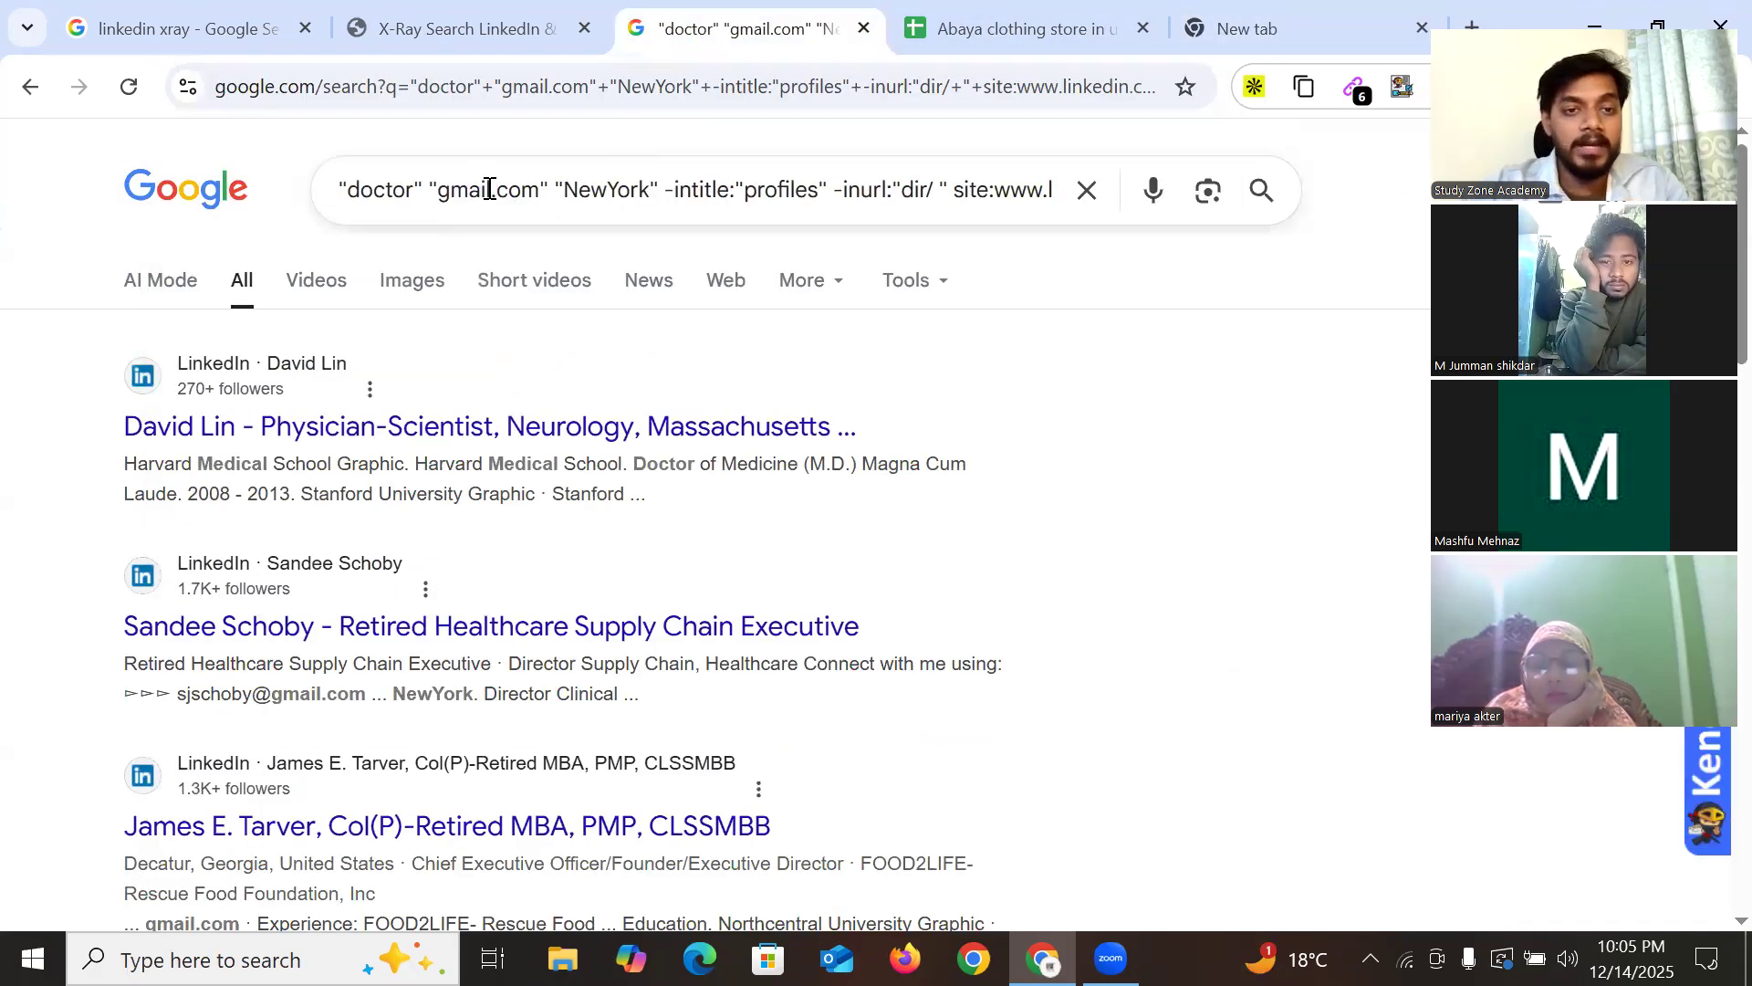
{"action": "left_click", "coordinate": [486, 190]}
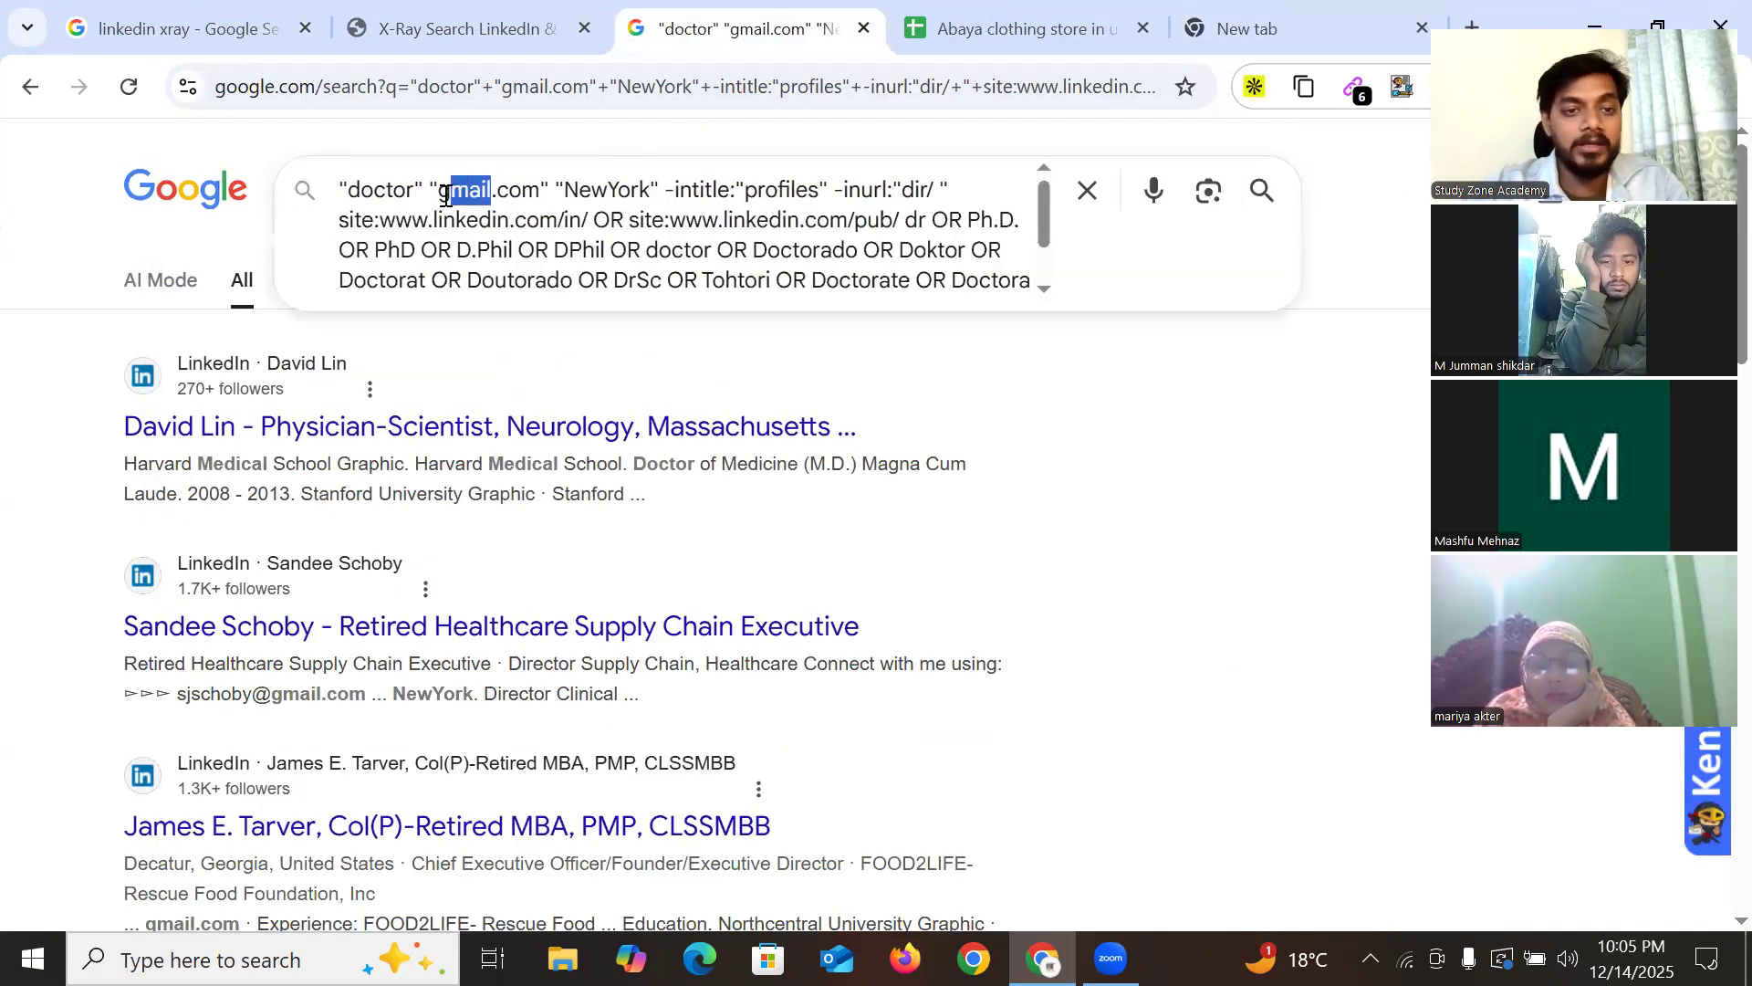
{"action": "type", "text": "yahoo"}
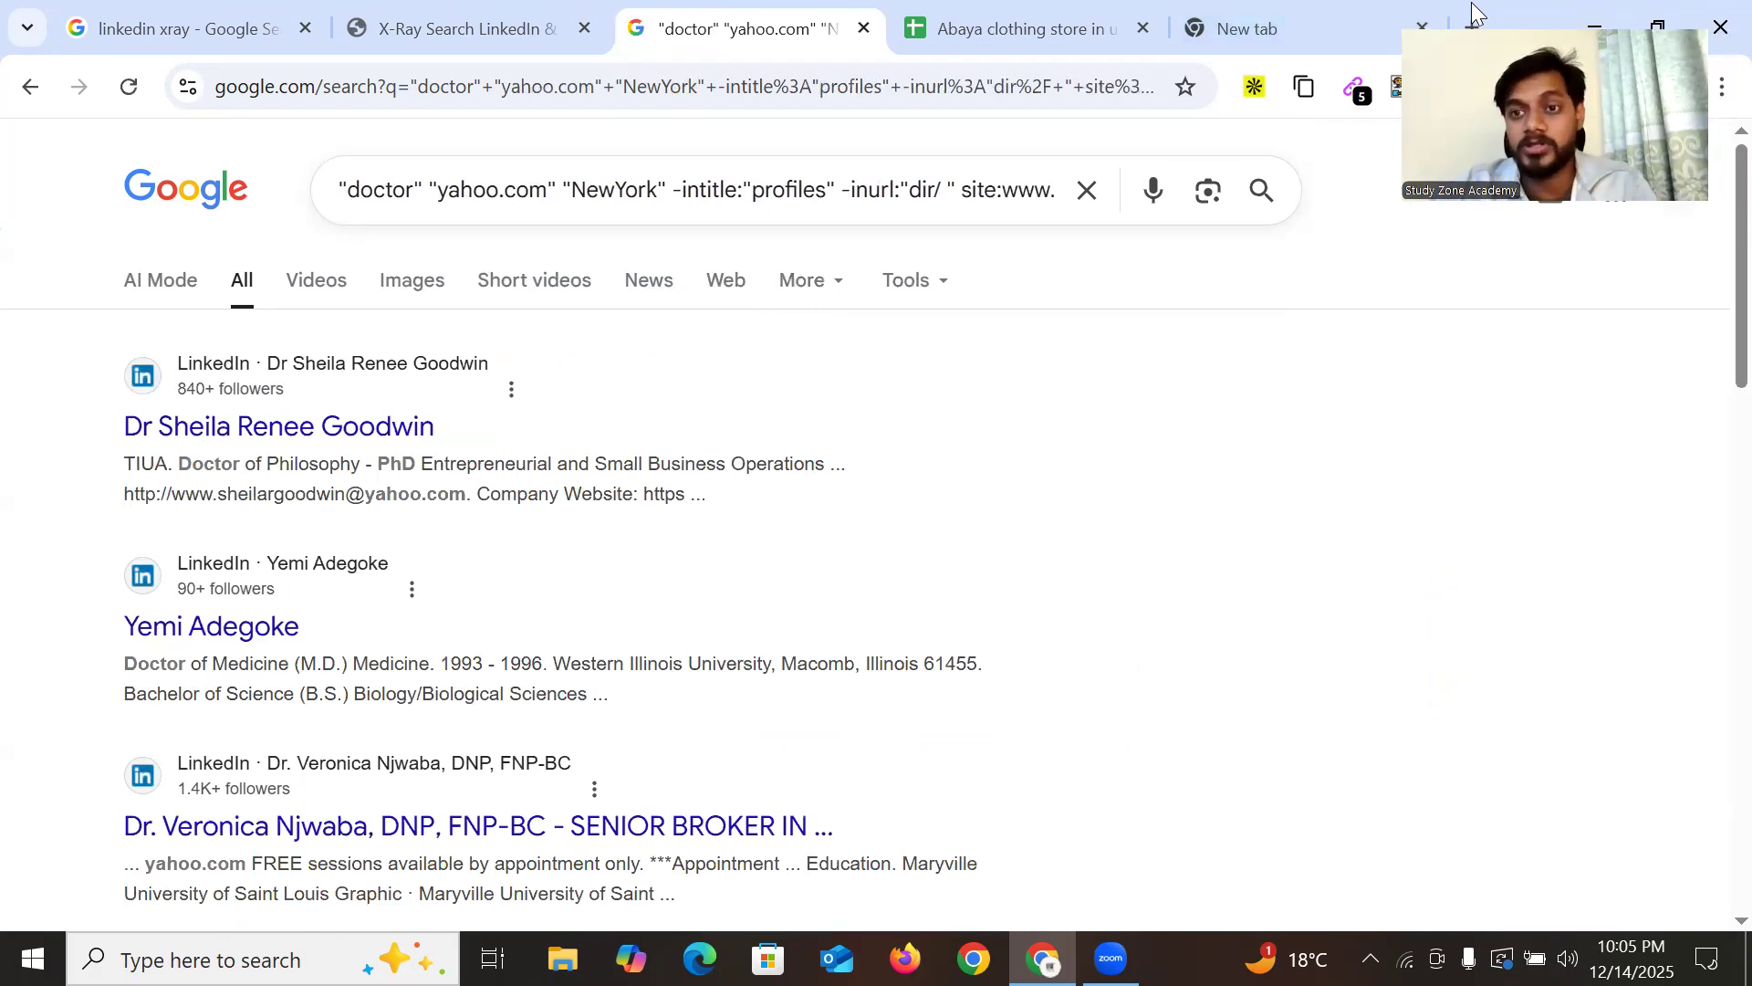
Paste the four Yahoo addresses from the first results page below the email list
{"action": "scroll", "coordinate": [460, 603], "scroll_direction": "down", "scroll_amount": 15}
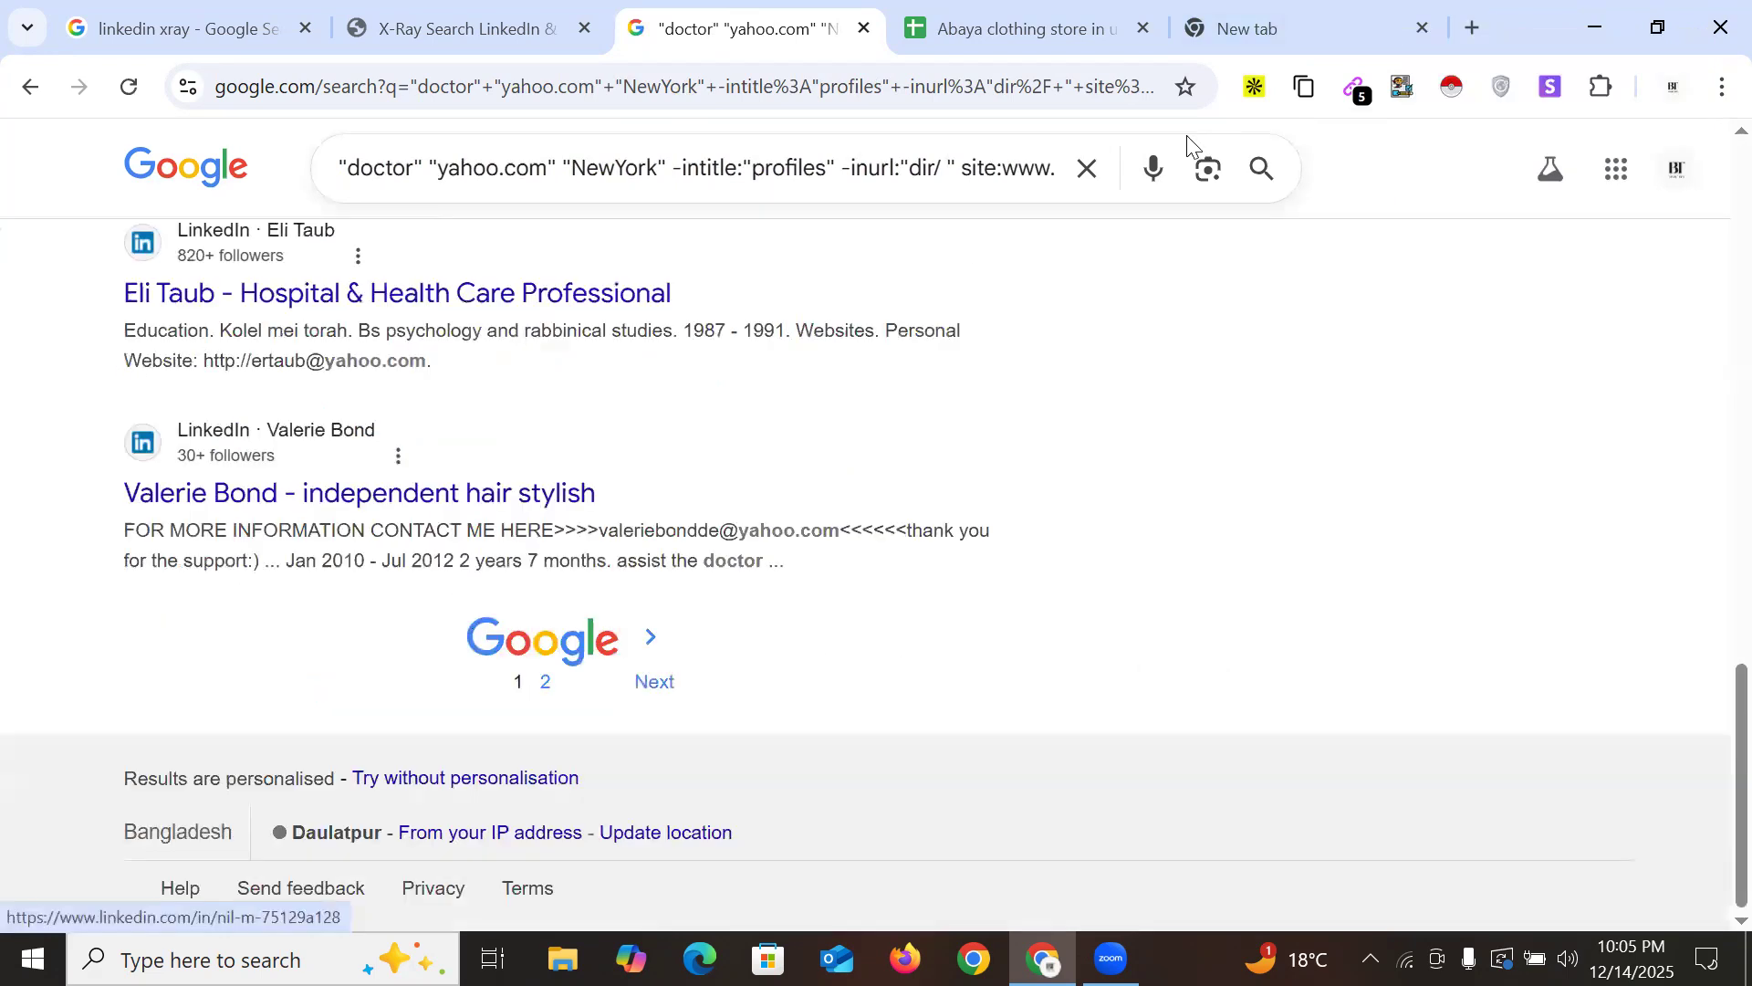
{"action": "left_click", "coordinate": [1355, 86]}
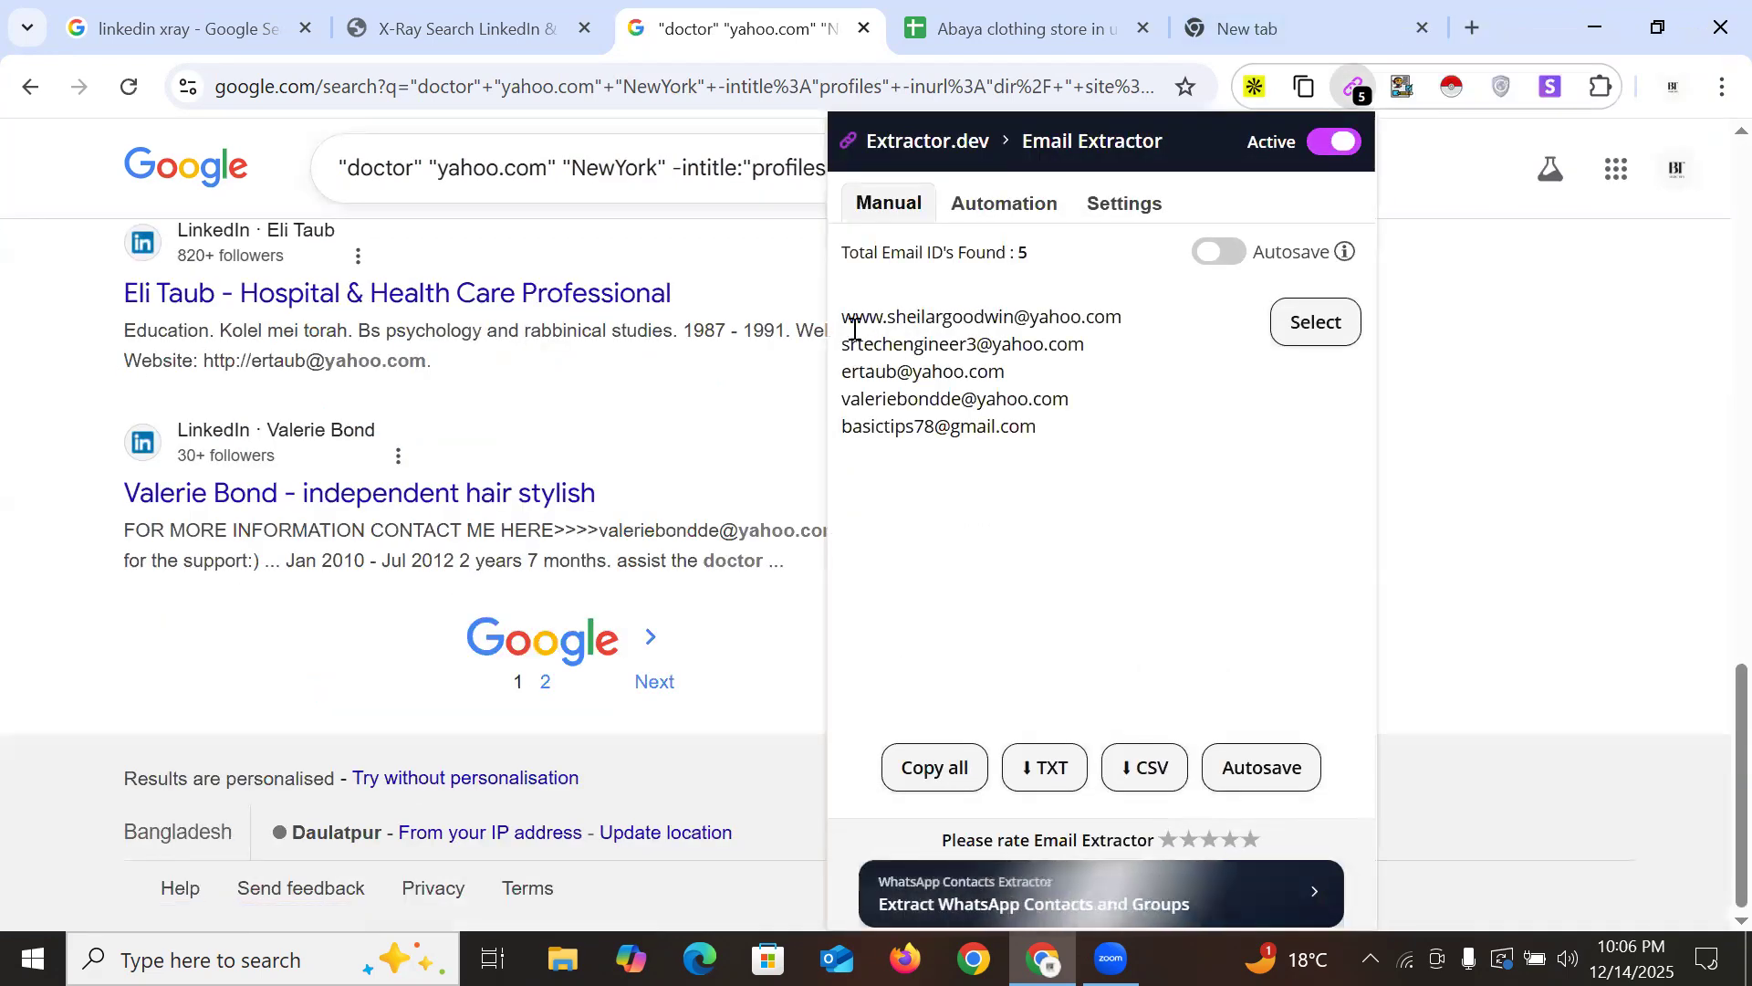
{"action": "left_click_drag", "start_coordinate": [842, 317], "coordinate": [1098, 406]}
{"action": "key", "text": "ctrl+c"}
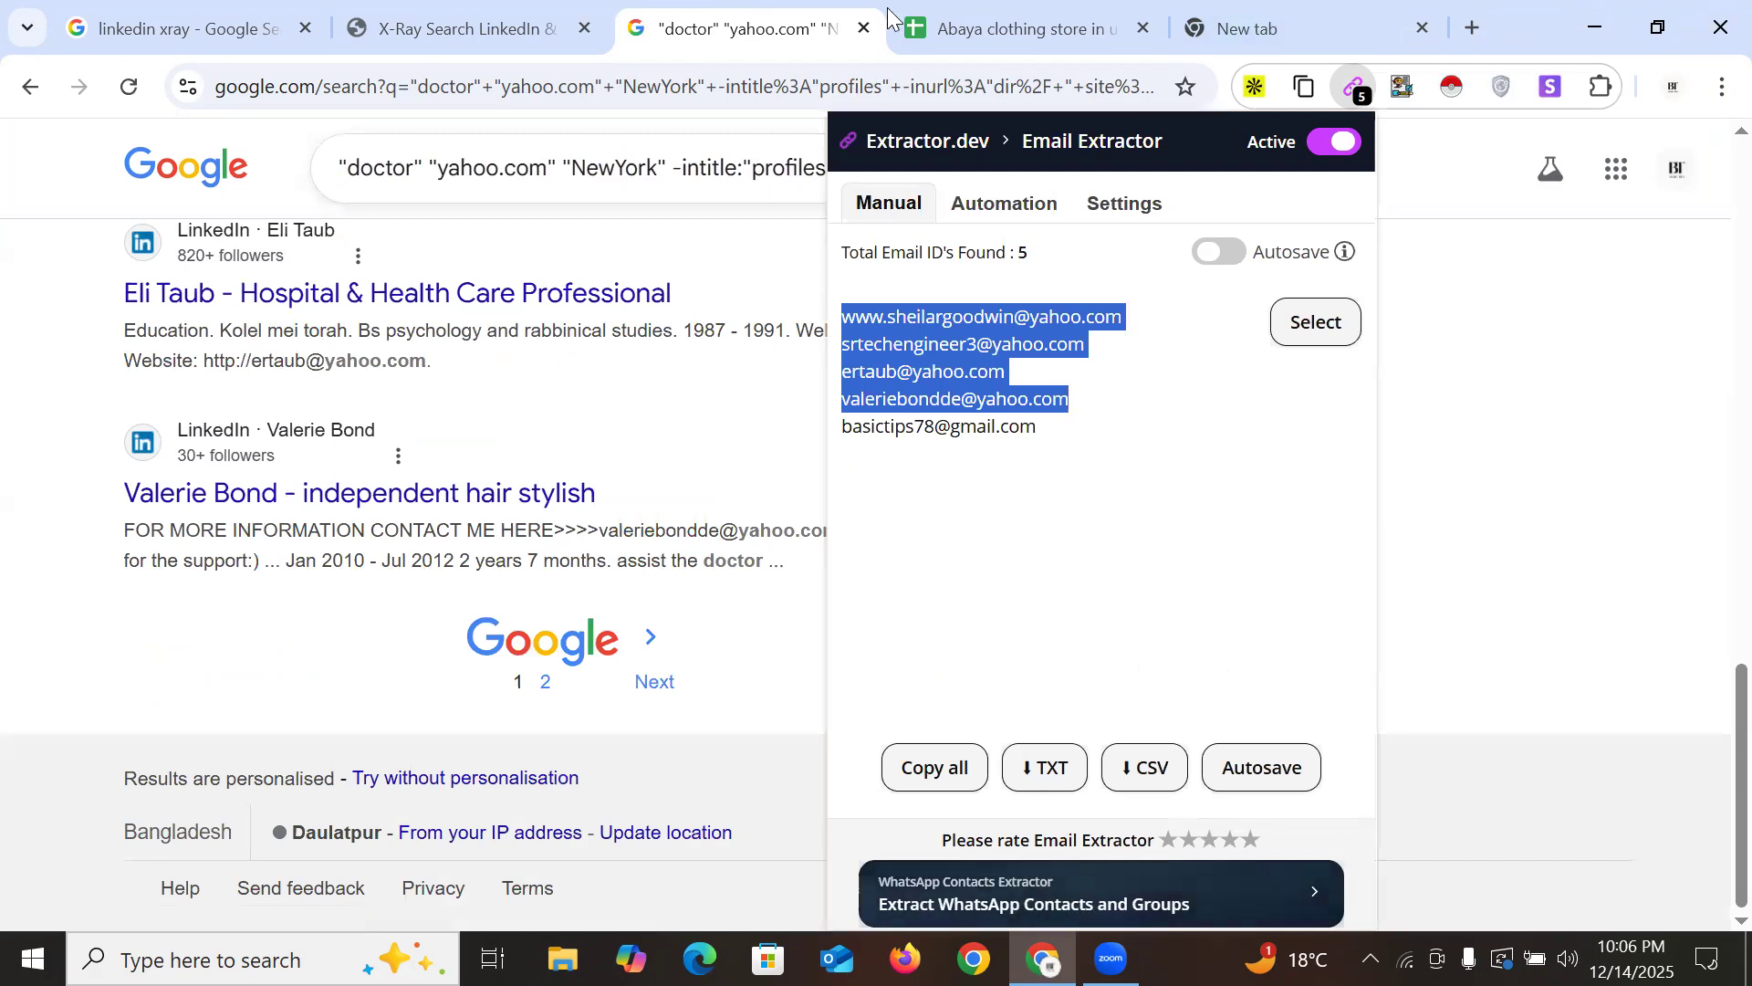
{"action": "left_click", "coordinate": [953, 11]}
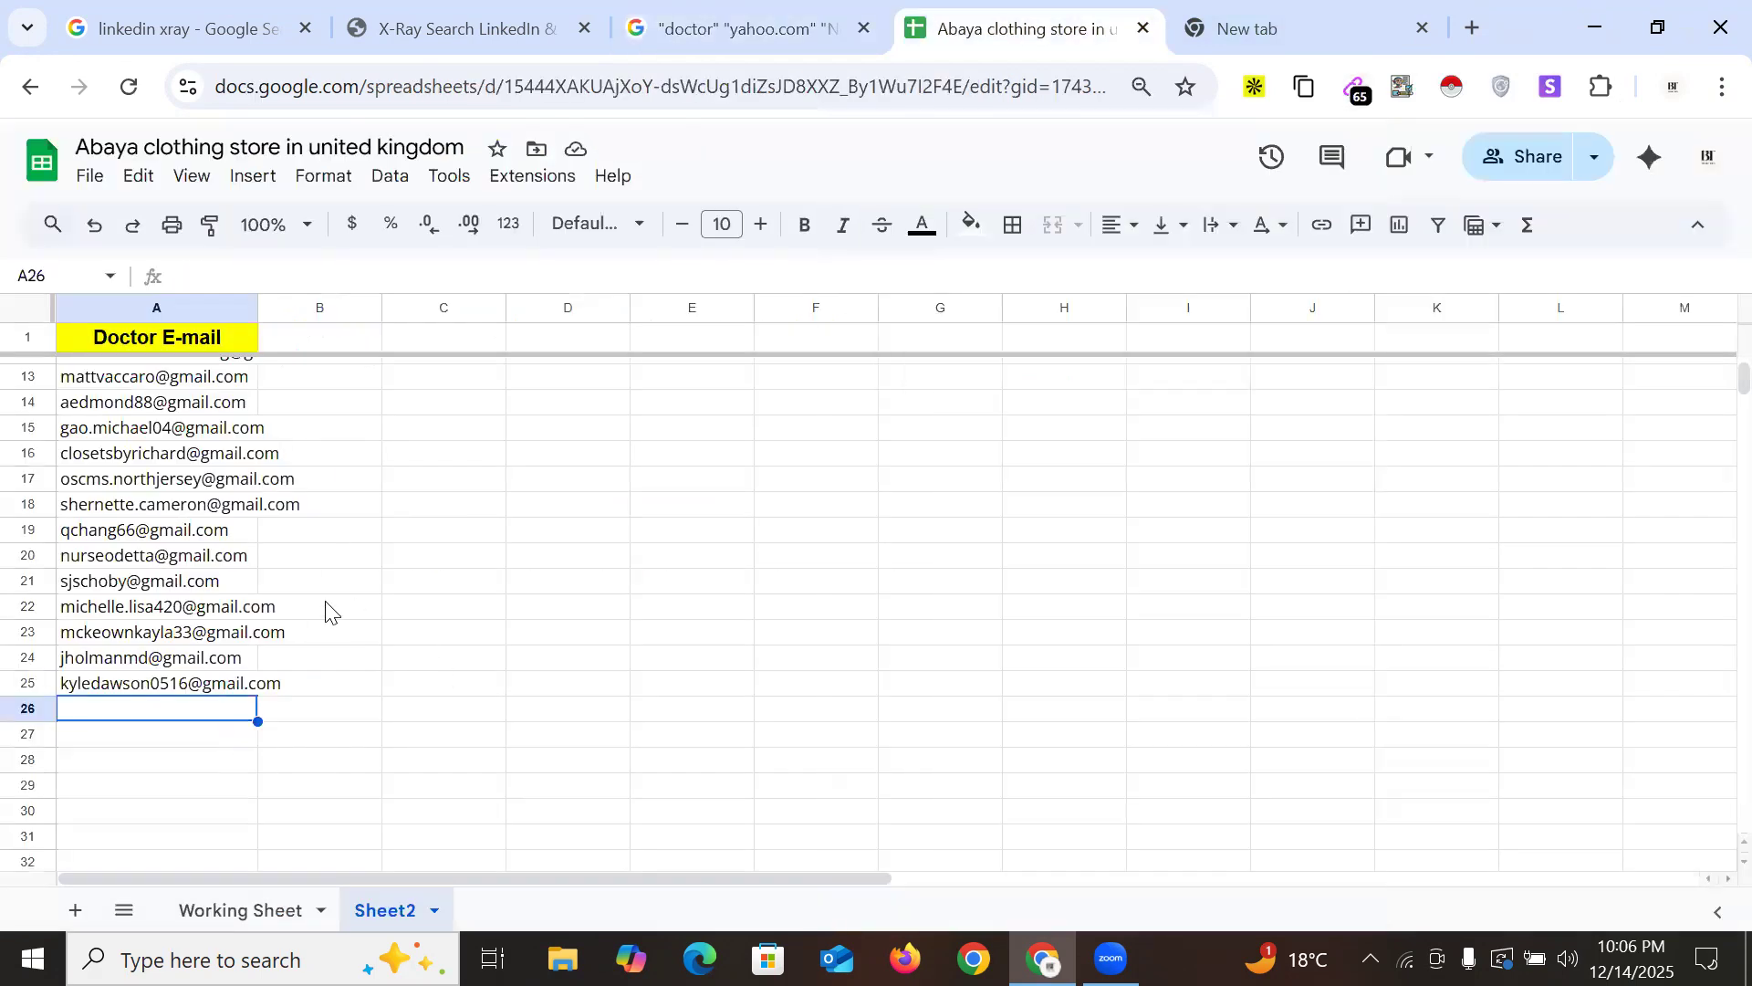
{"action": "key", "text": "ctrl+v"}
{"action": "left_click", "coordinate": [126, 544]}
{"action": "left_click", "coordinate": [758, 27]}
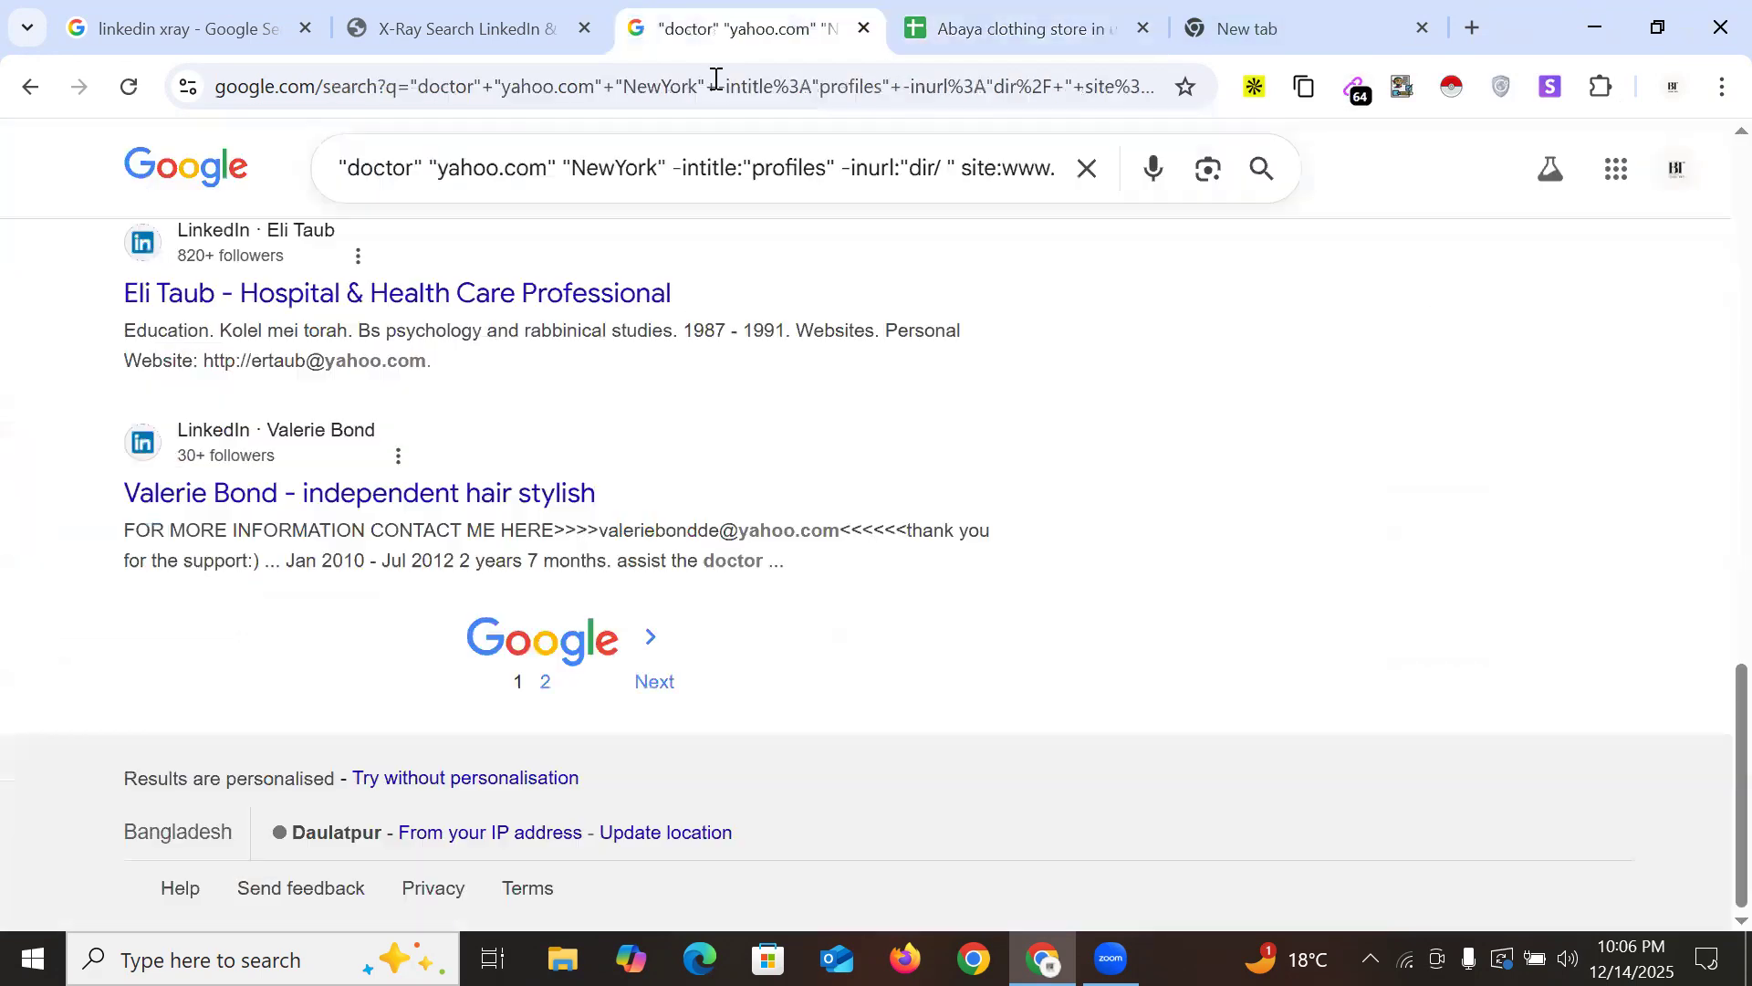
Paste four Yahoo addresses from results page 2 into cells A30–A33
{"action": "left_click", "coordinate": [545, 683]}
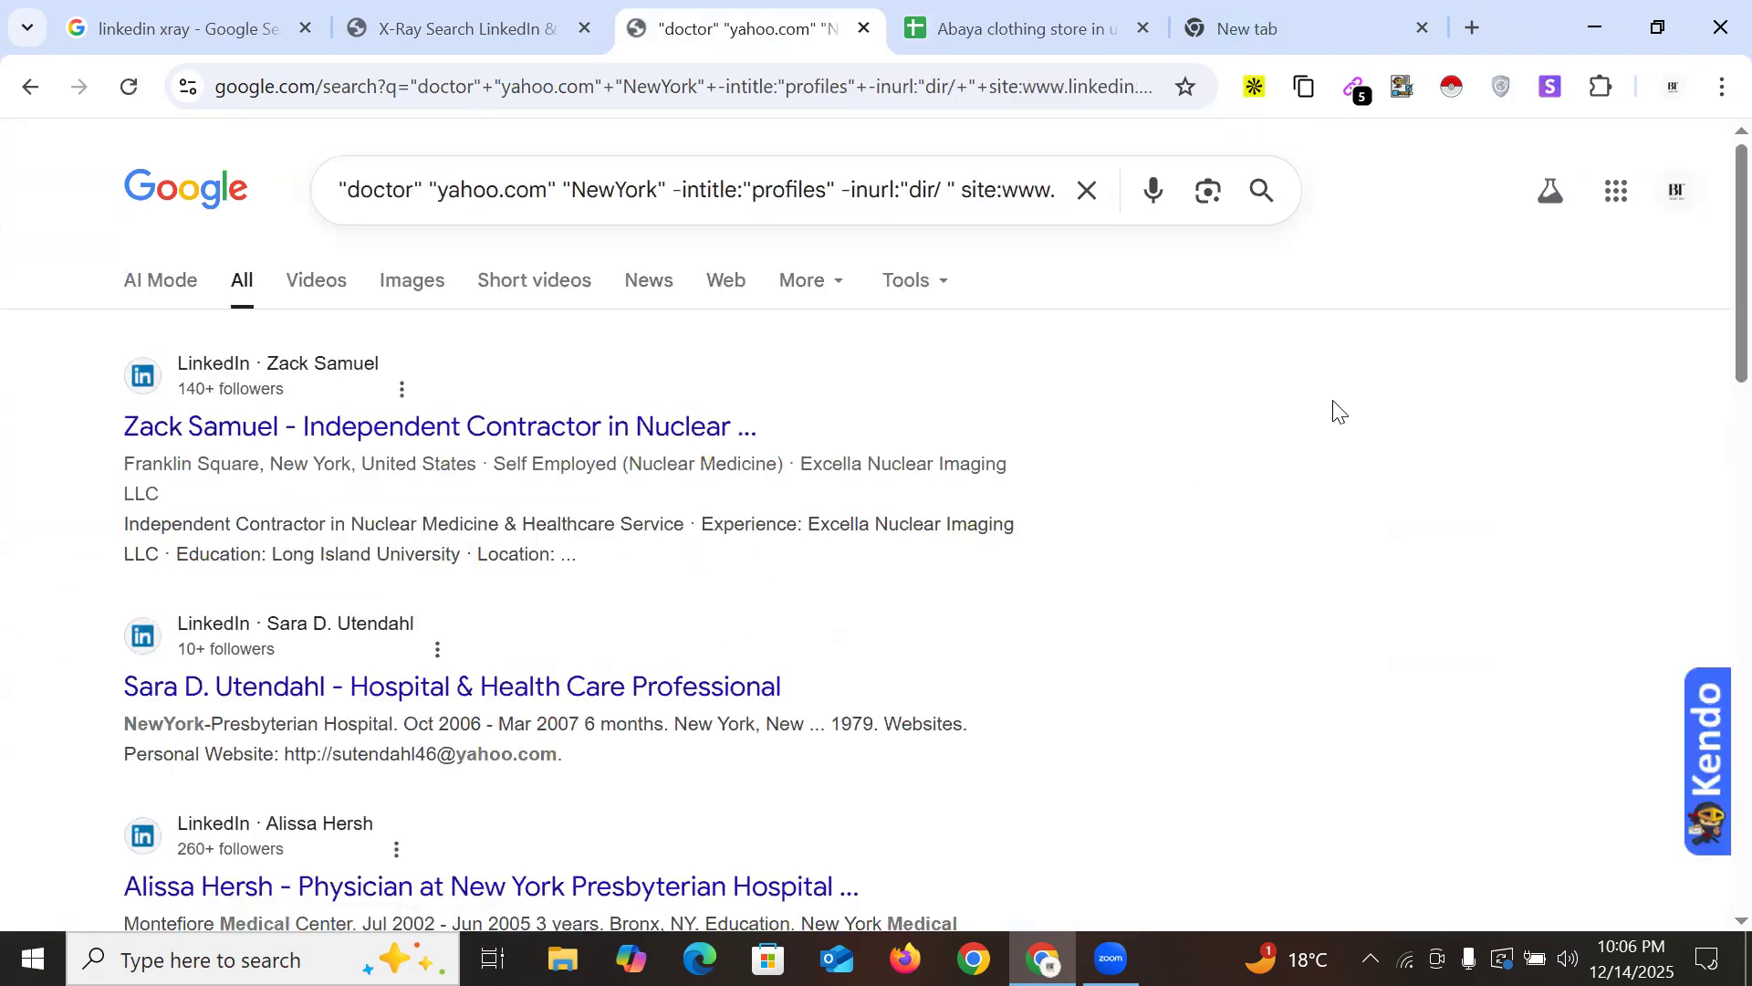
{"action": "left_click", "coordinate": [1359, 102]}
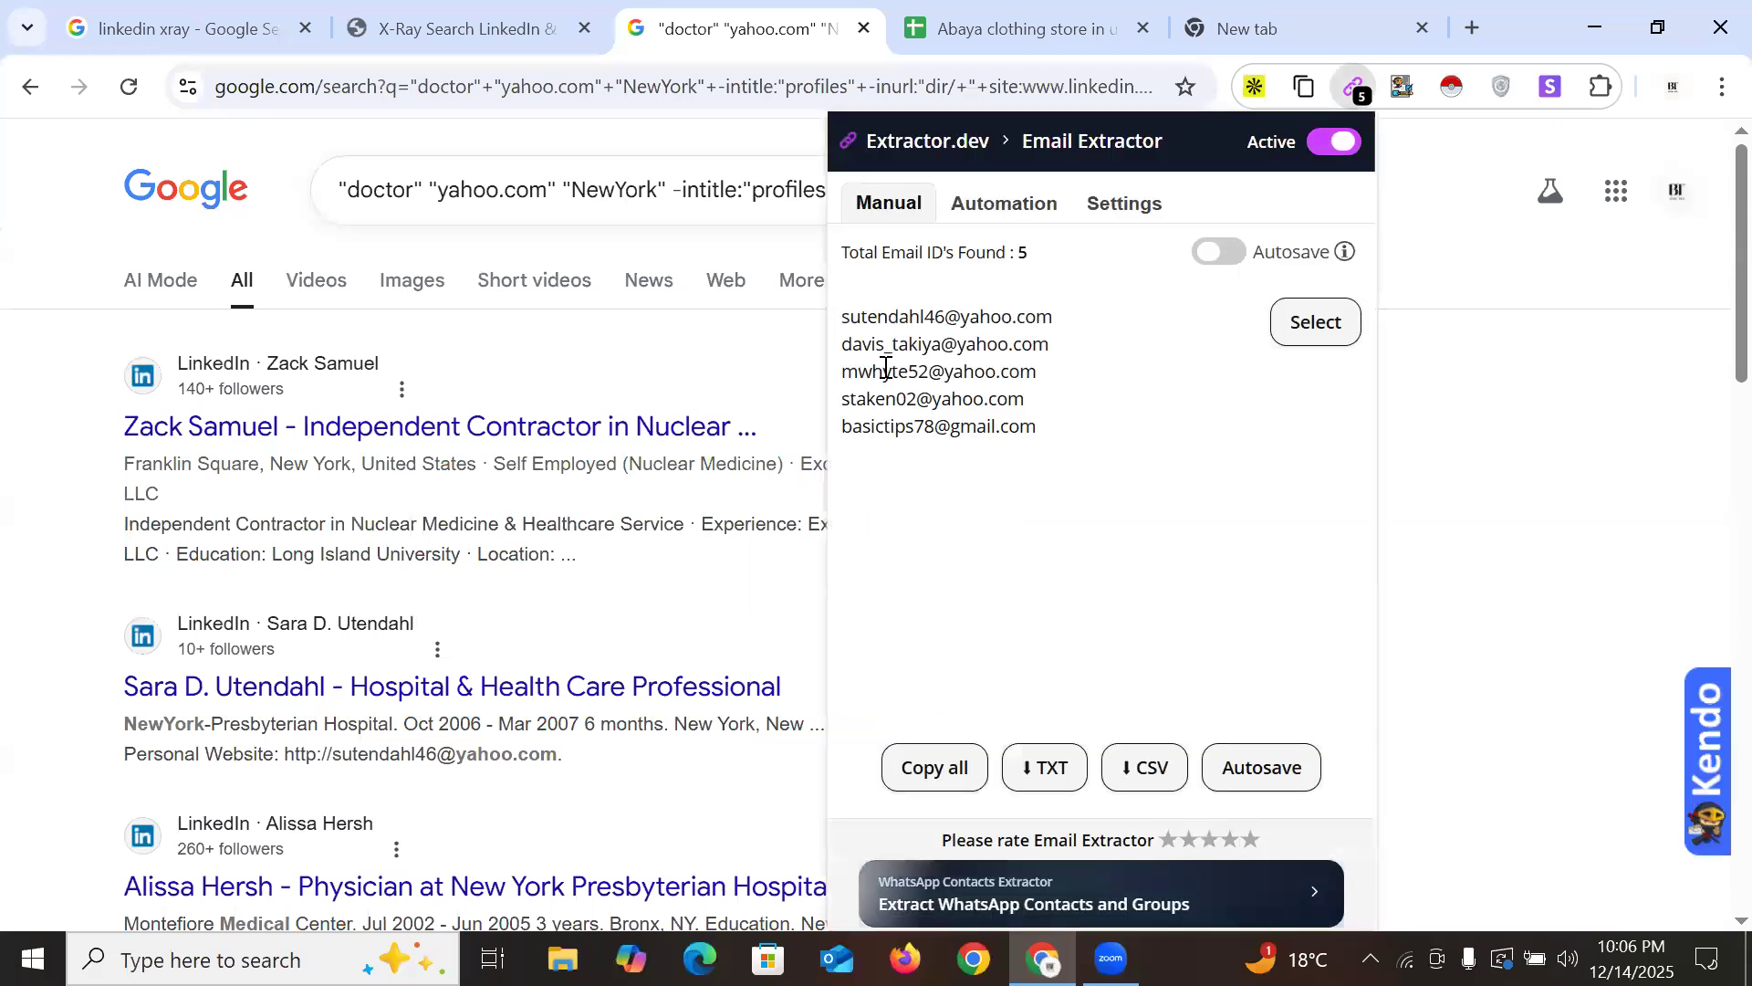
{"action": "left_click_drag", "start_coordinate": [843, 315], "coordinate": [1027, 399]}
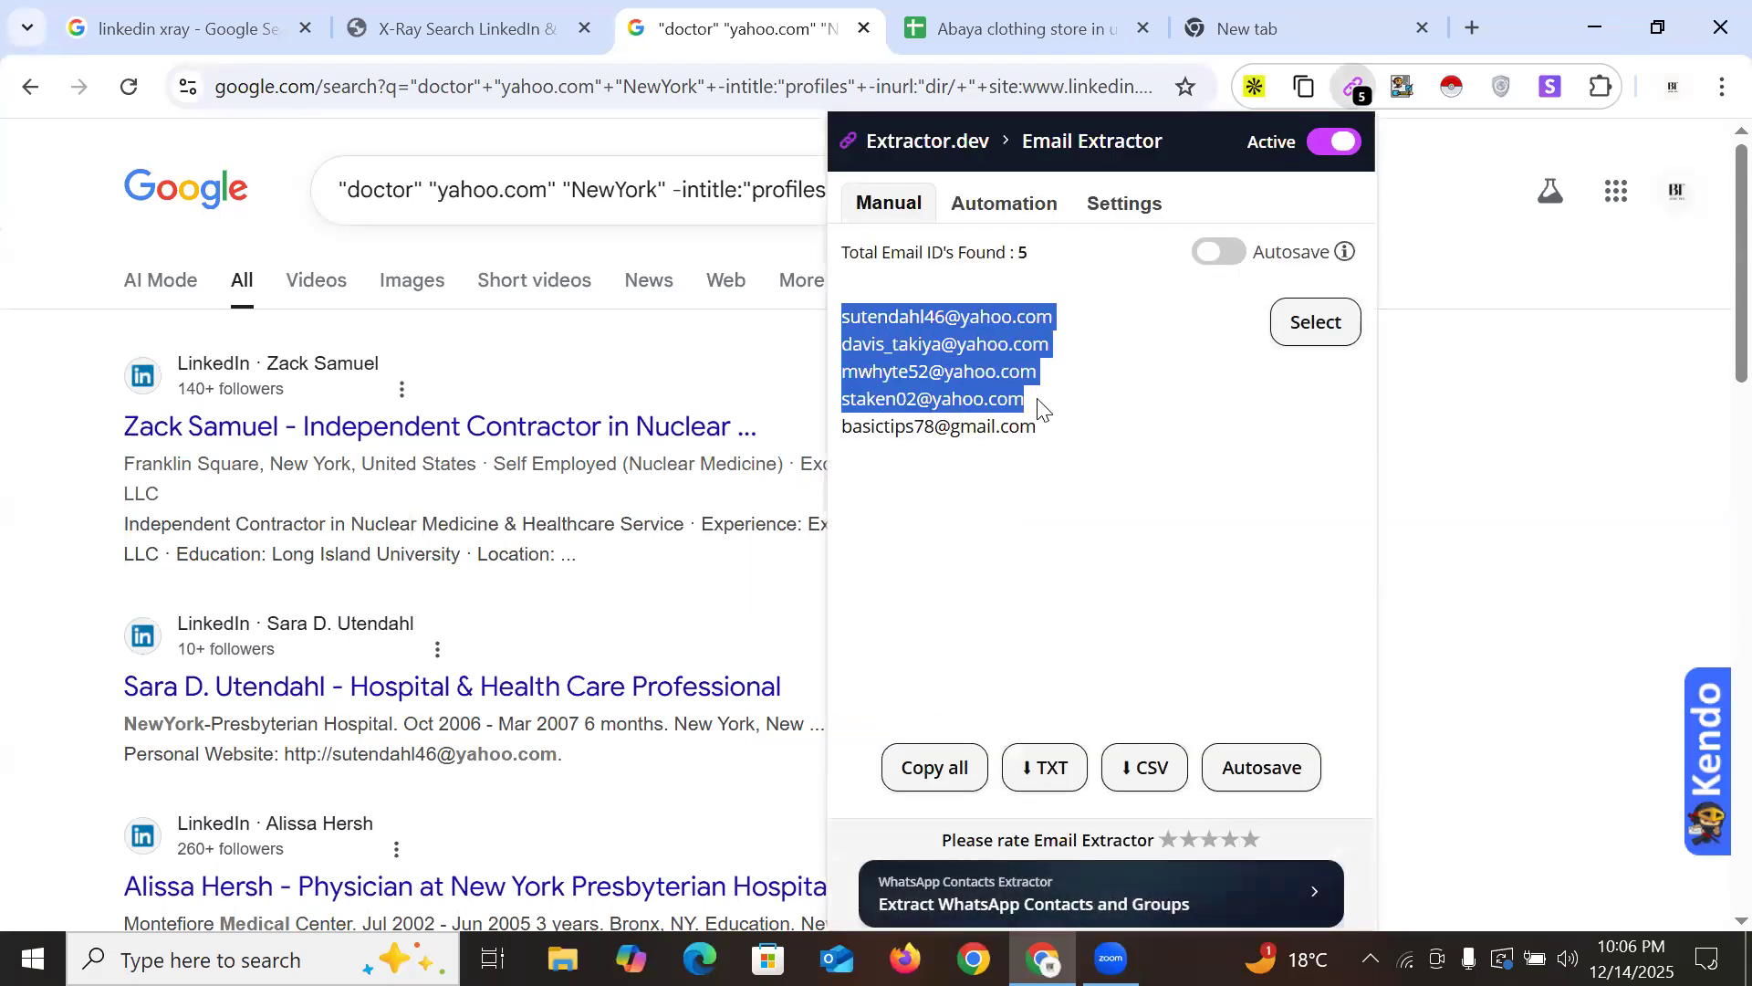
{"action": "left_click", "coordinate": [1059, 11]}
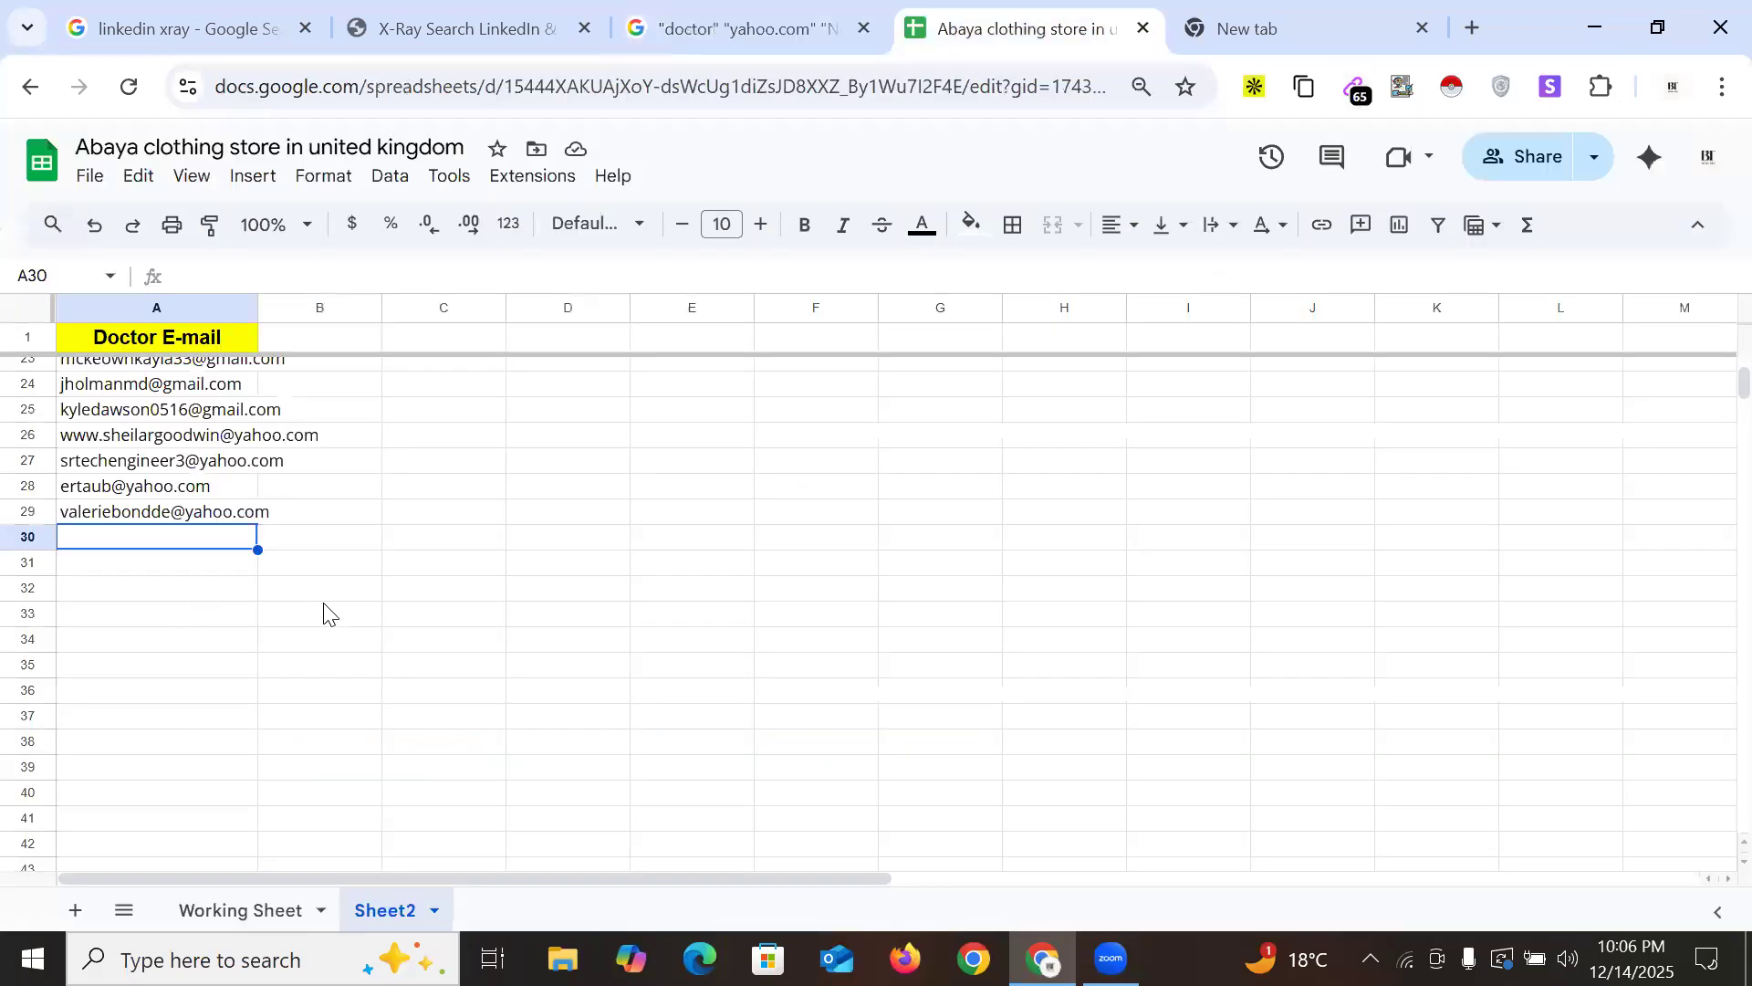
{"action": "key", "text": "ctrl+v"}
{"action": "left_click", "coordinate": [88, 647]}
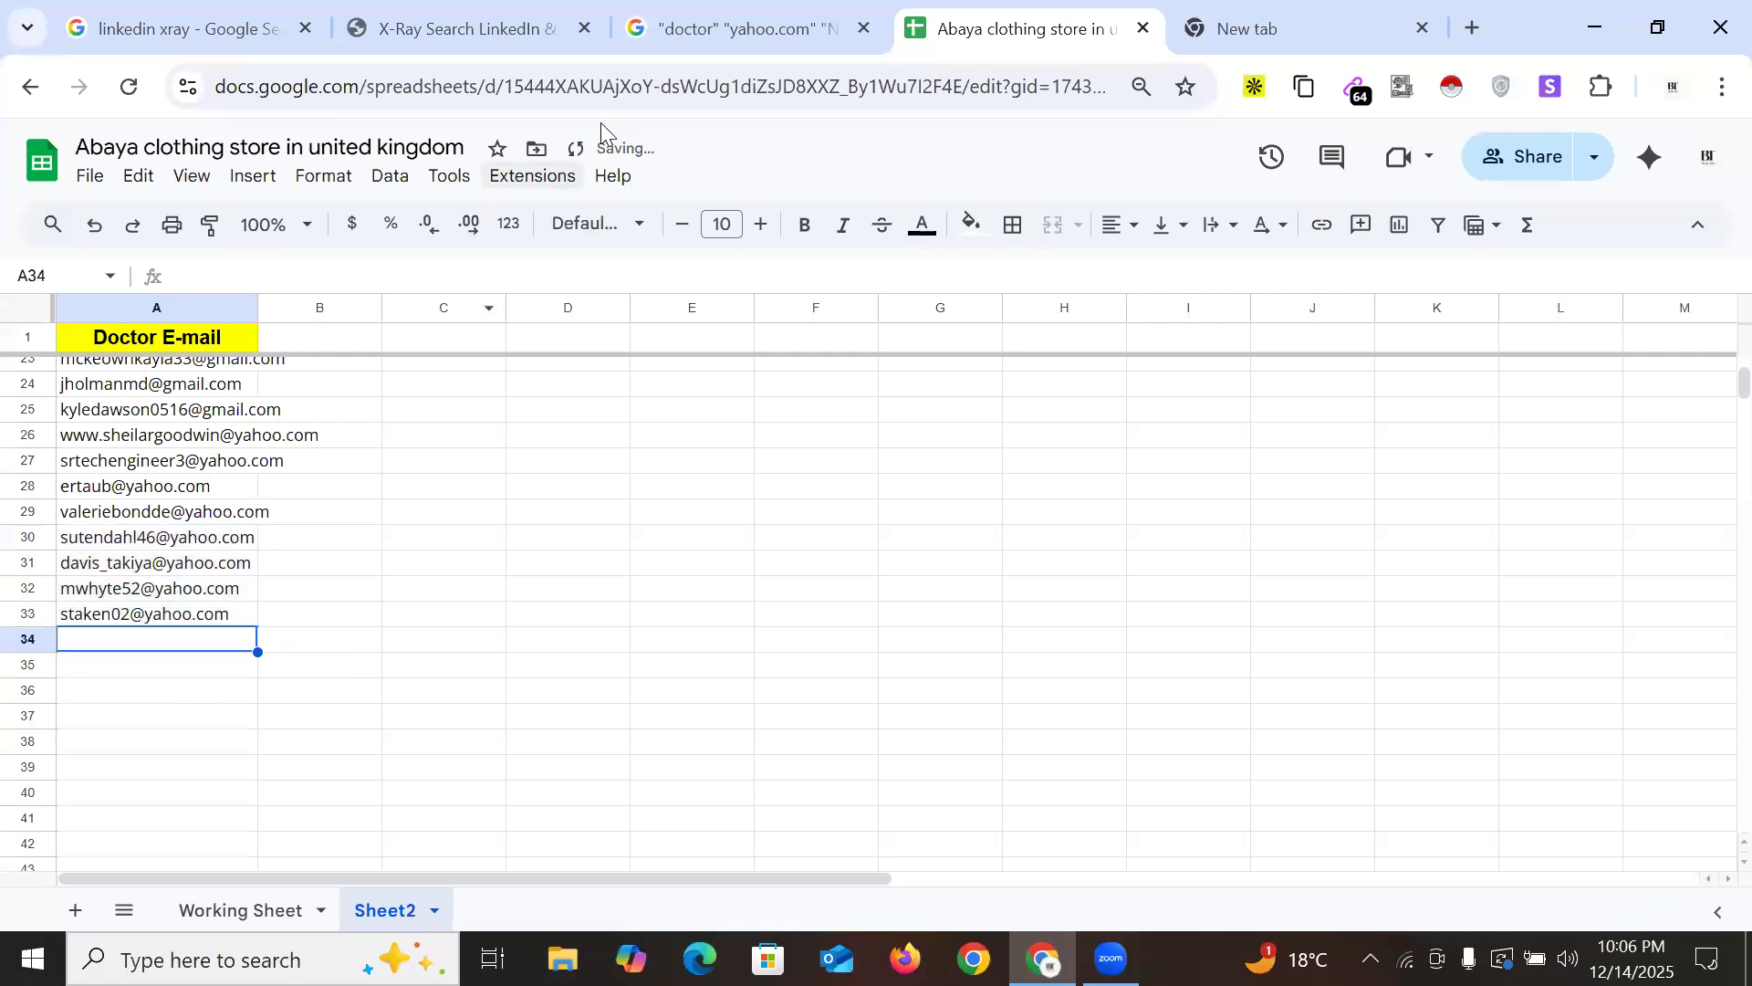
{"action": "left_click", "coordinate": [817, 18]}
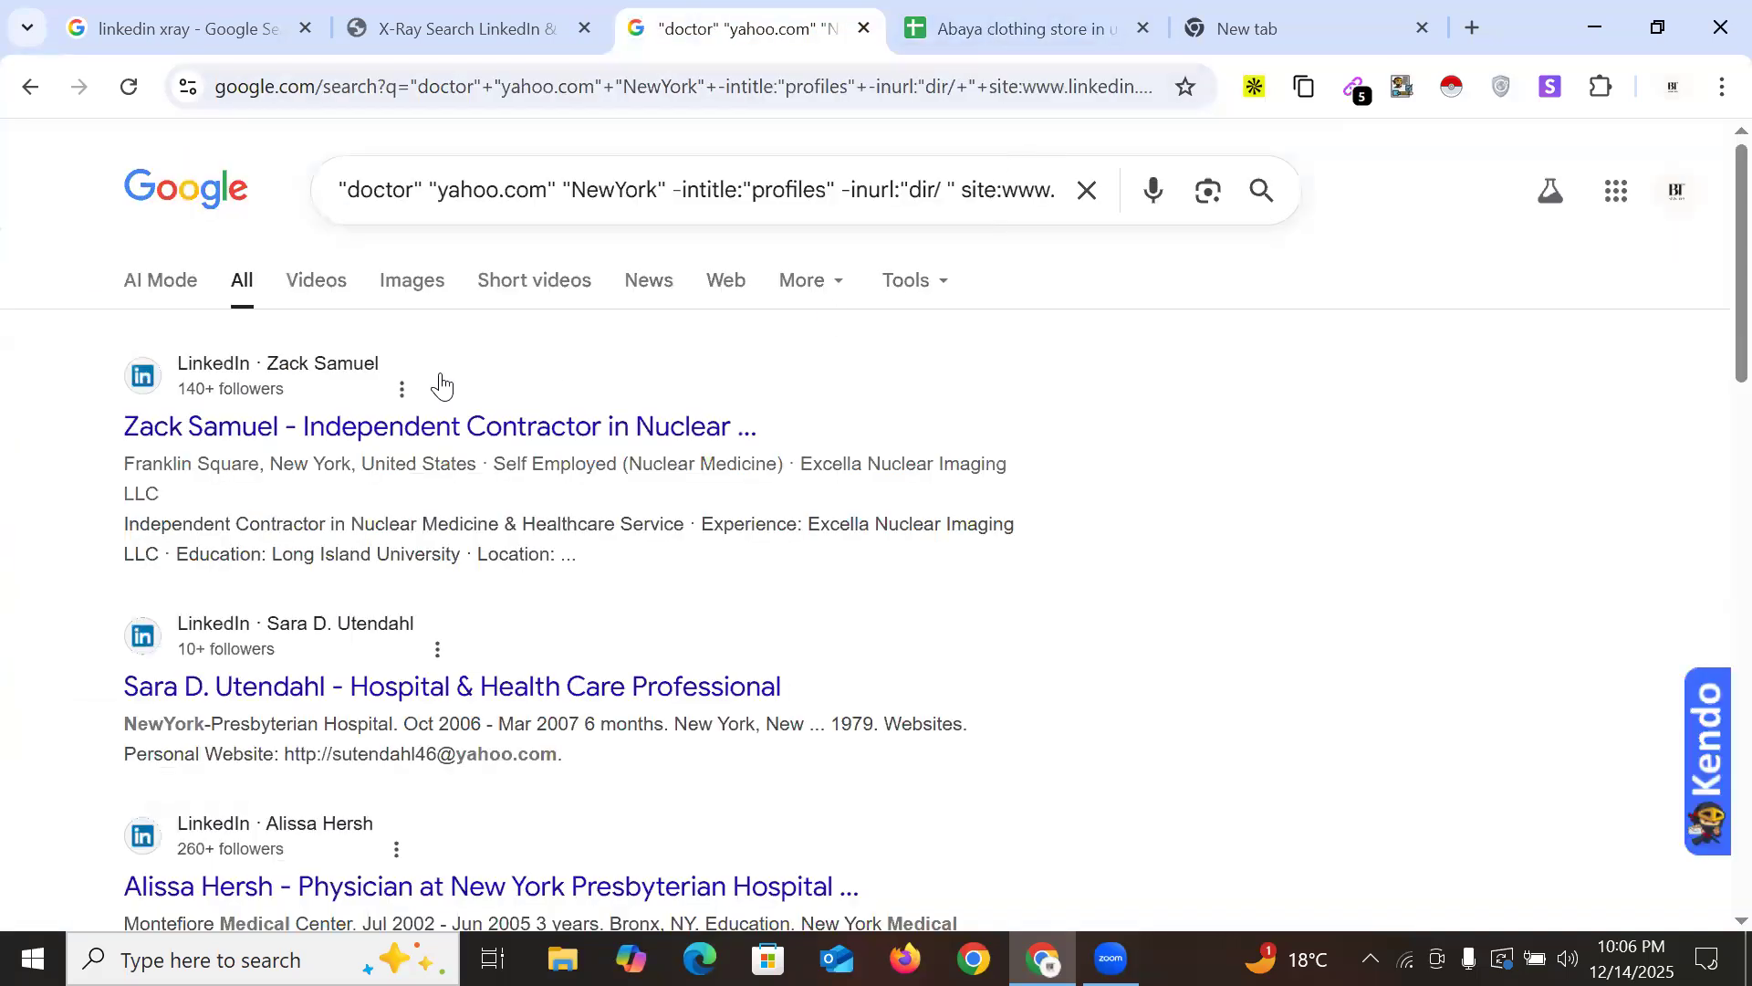
Replace 'yahoo' with 'aol' in the query and run the search
{"action": "double_click", "coordinate": [484, 190]}
{"action": "type", "text": "aol"}
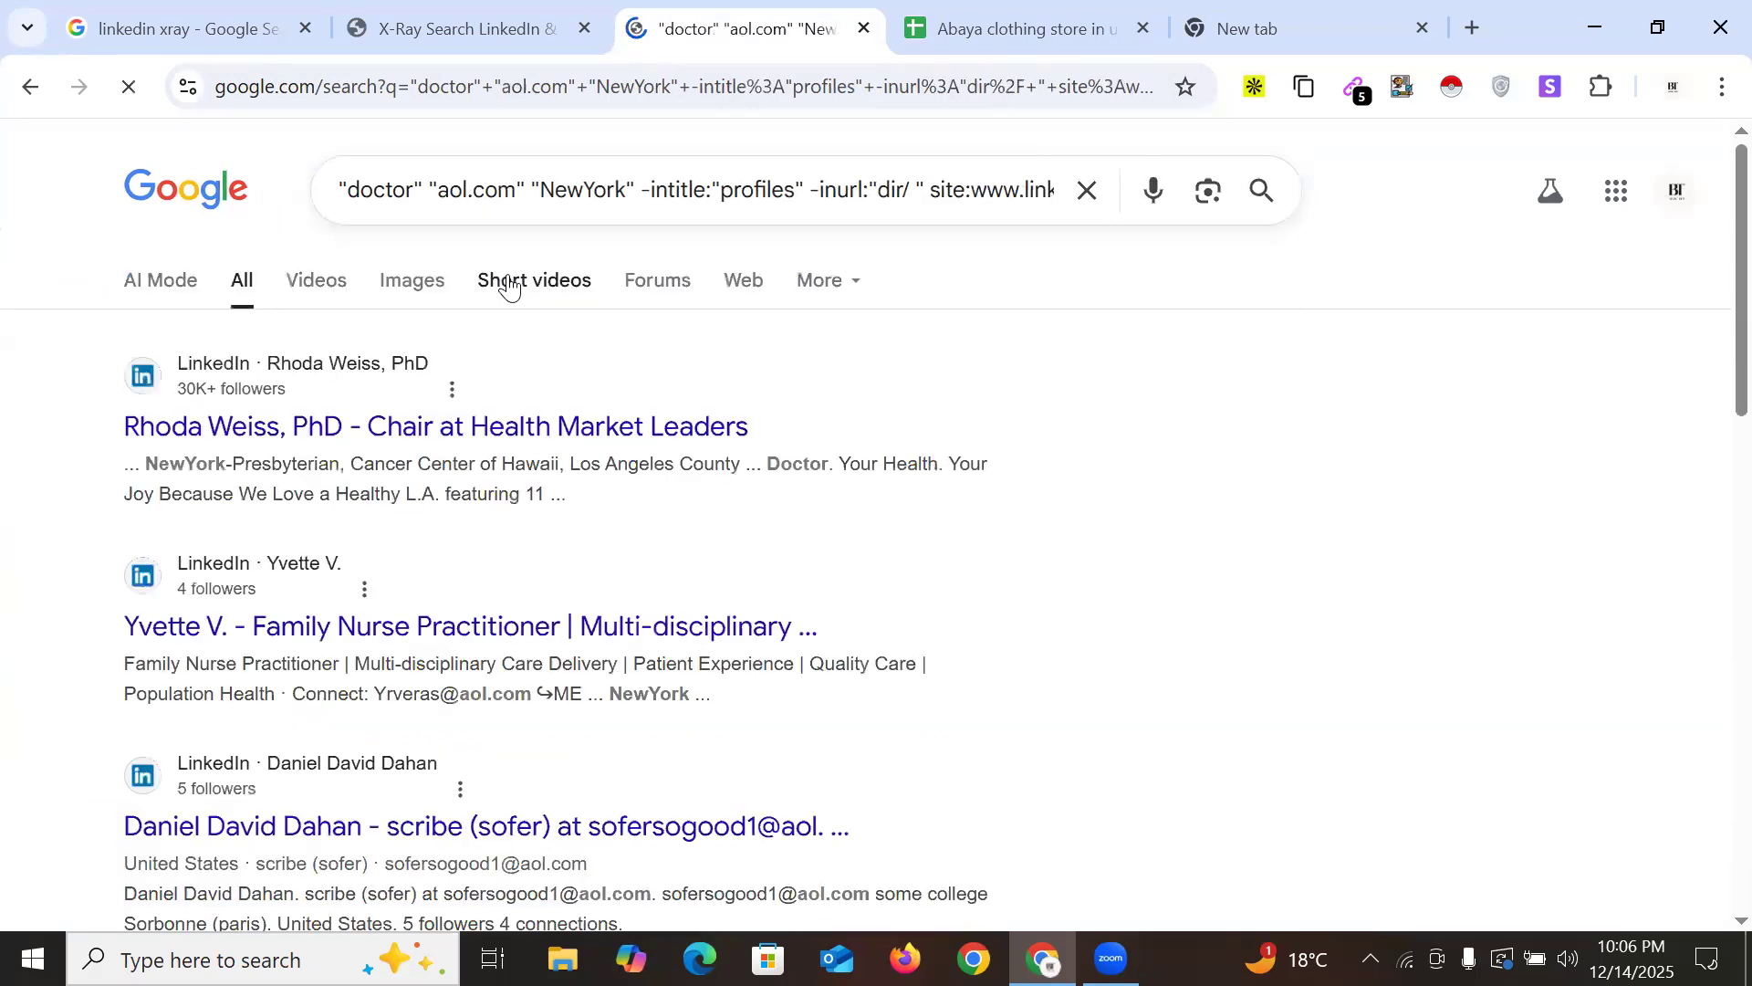
{"action": "scroll", "coordinate": [1146, 501], "scroll_direction": "down", "scroll_amount": 15}
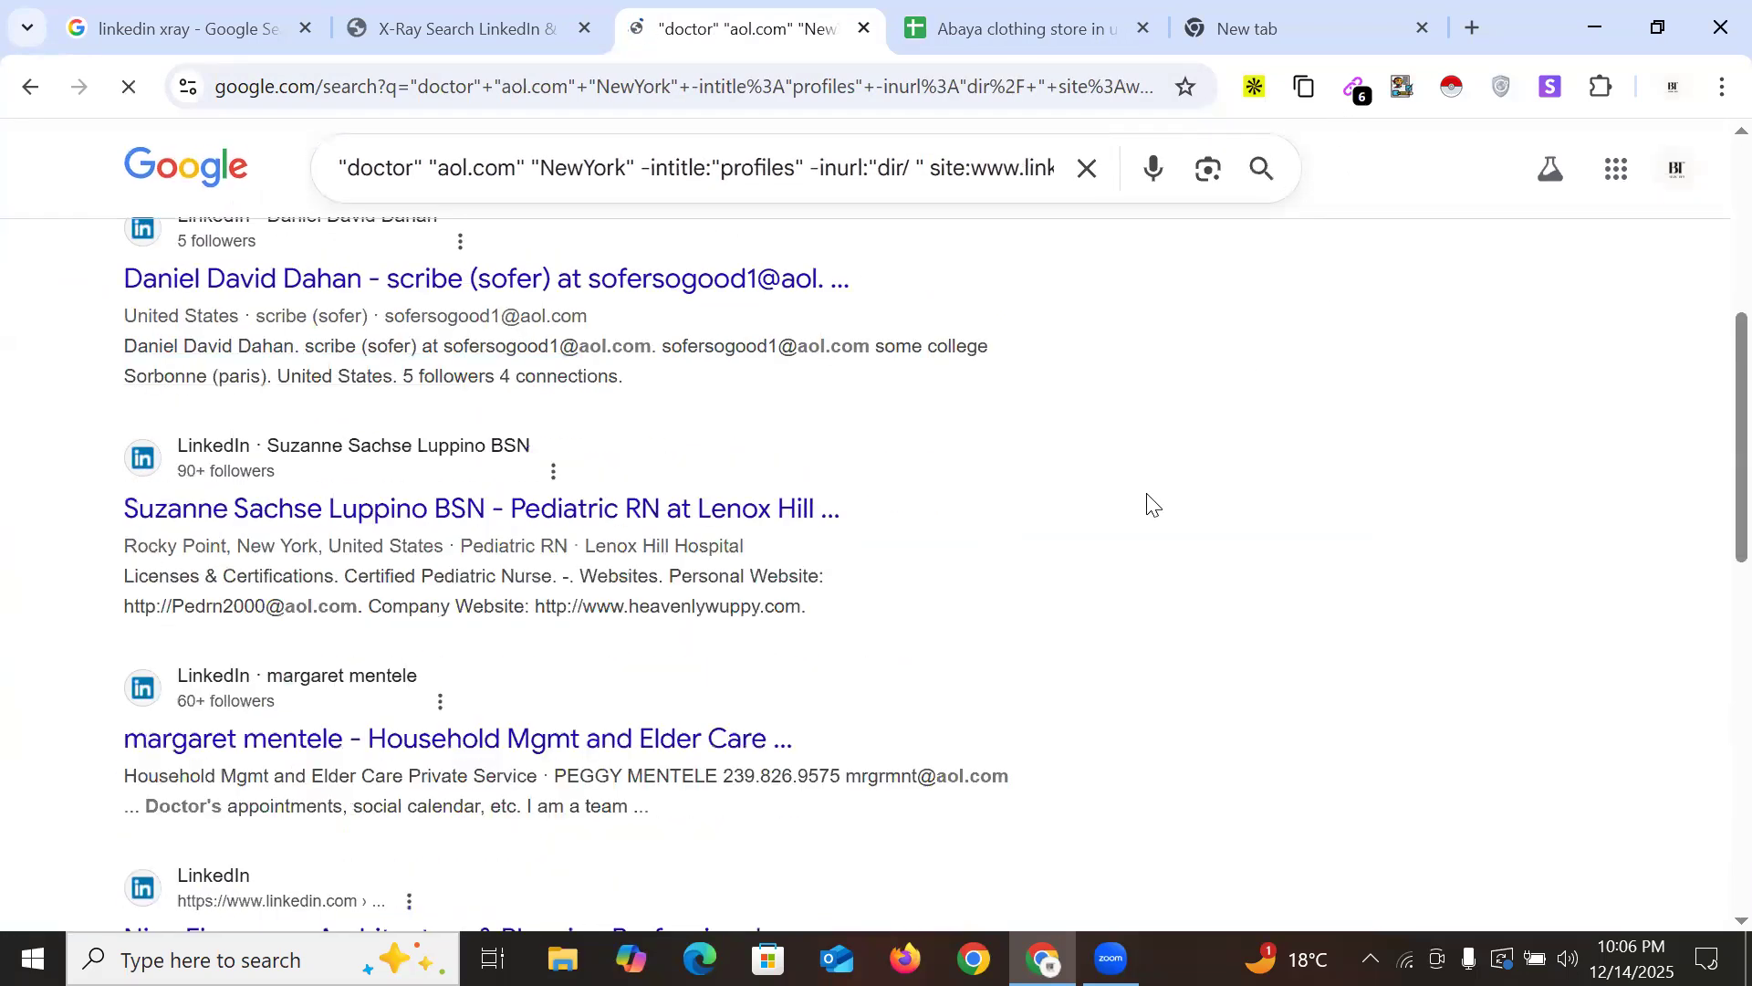
Paste the first five AOL addresses found into cells A34–A38
{"action": "left_click", "coordinate": [1355, 86]}
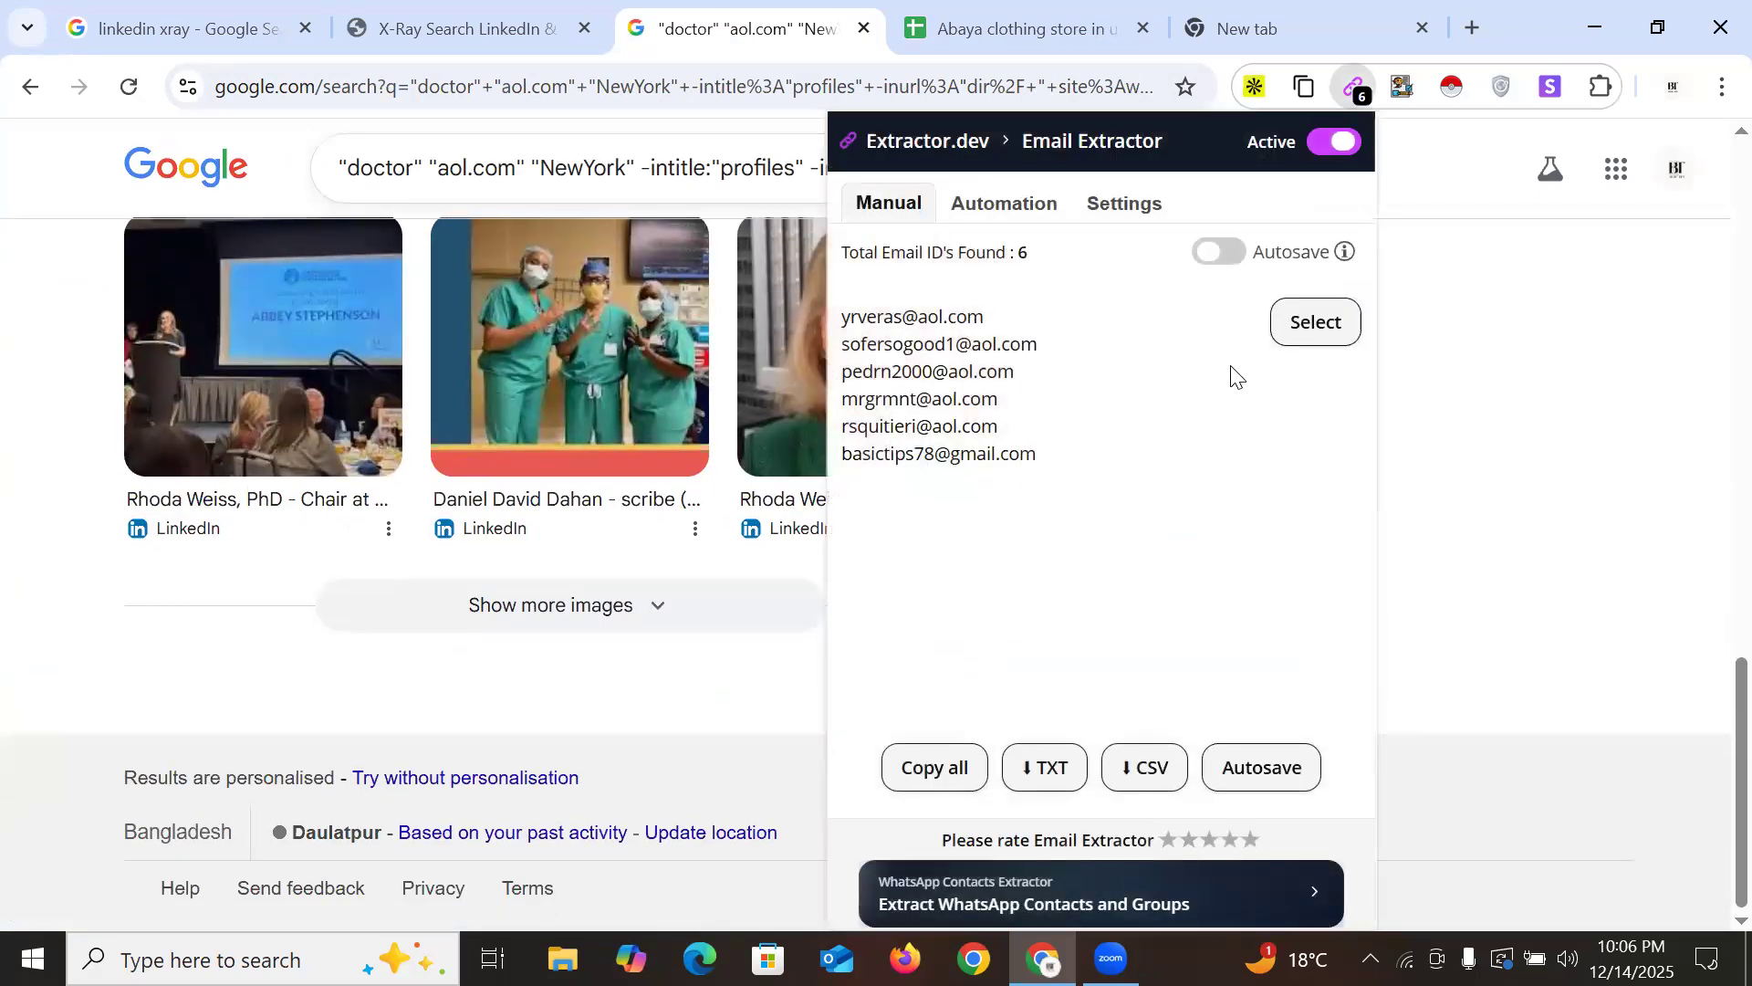
{"action": "triple_click", "coordinate": [842, 319]}
{"action": "left_click_drag", "start_coordinate": [964, 423], "coordinate": [1020, 429]}
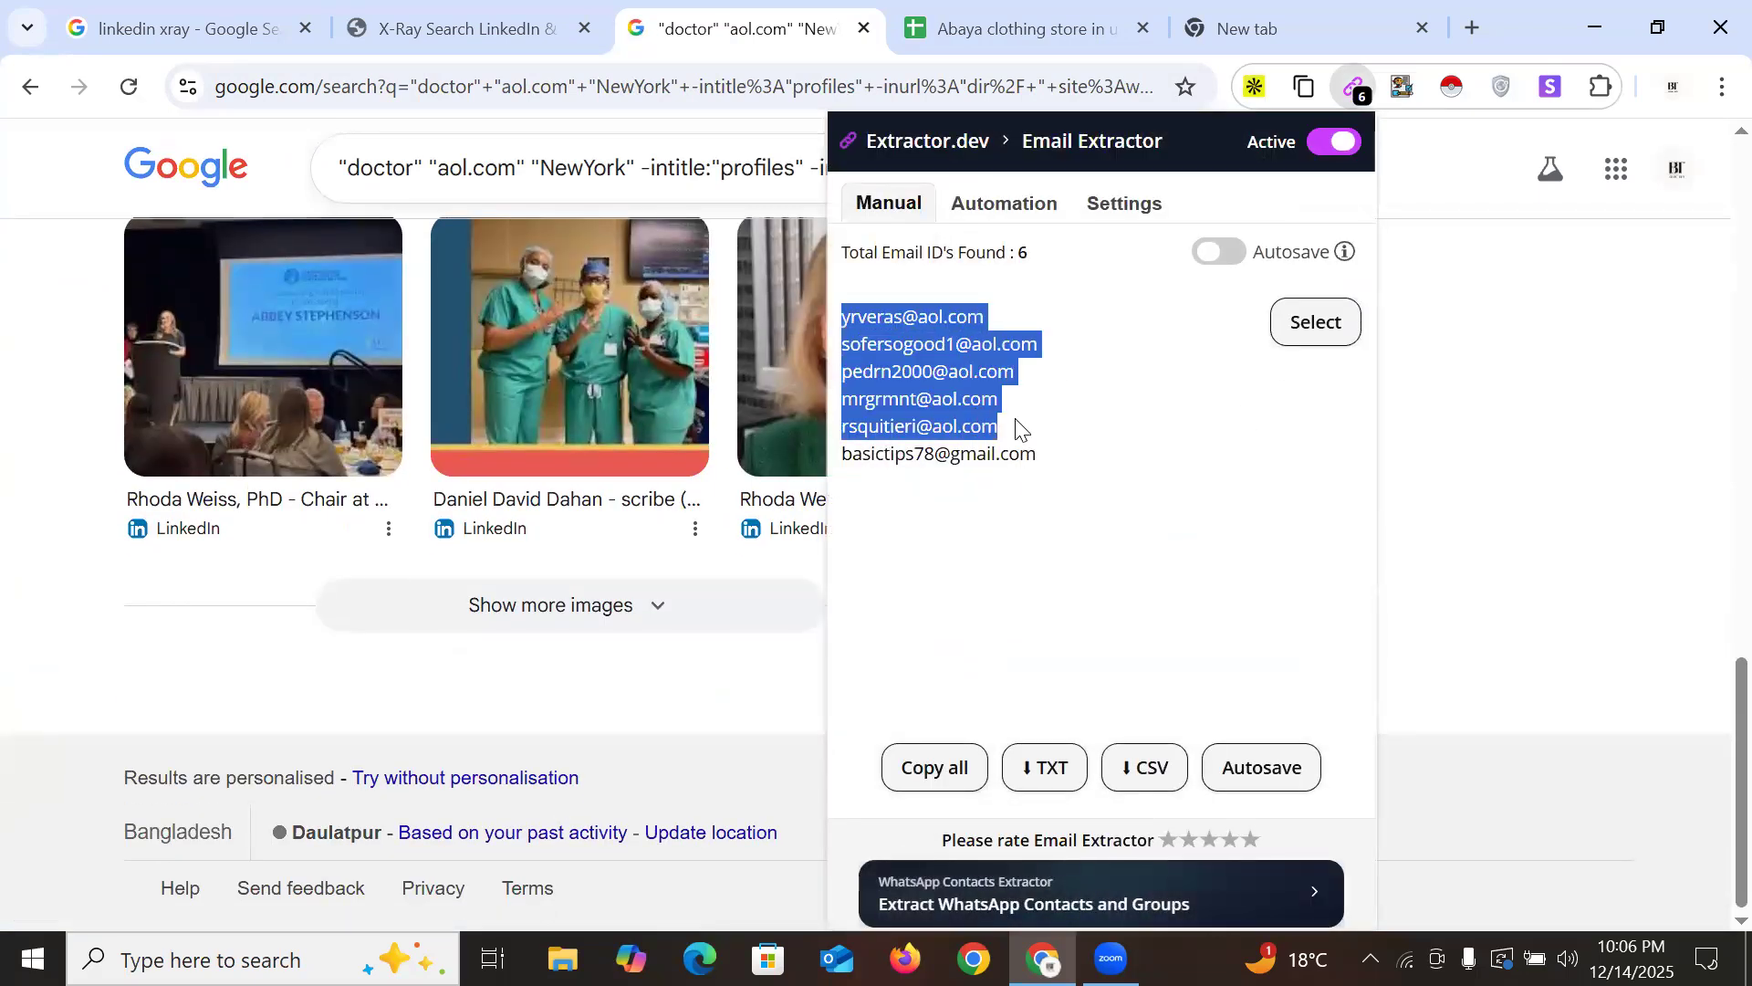
{"action": "key", "text": "ctrl+Tab"}
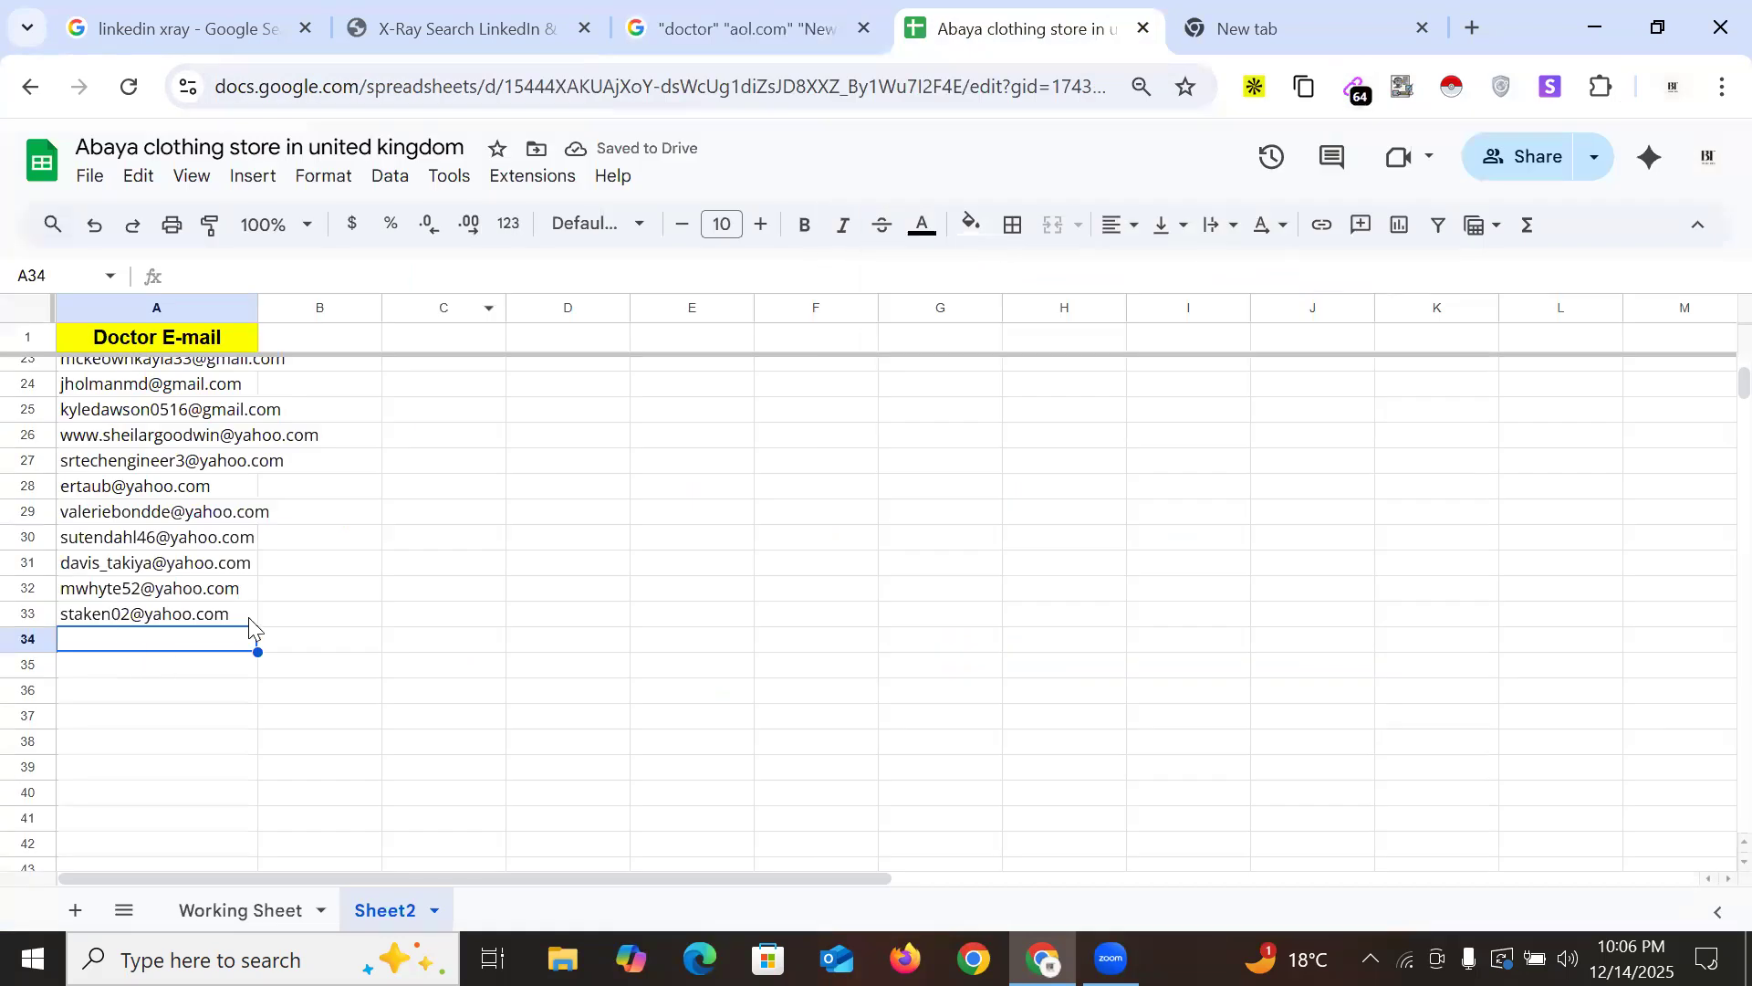
{"action": "key", "text": "ctrl+v"}
{"action": "key", "text": "ctrl+shift+Tab"}
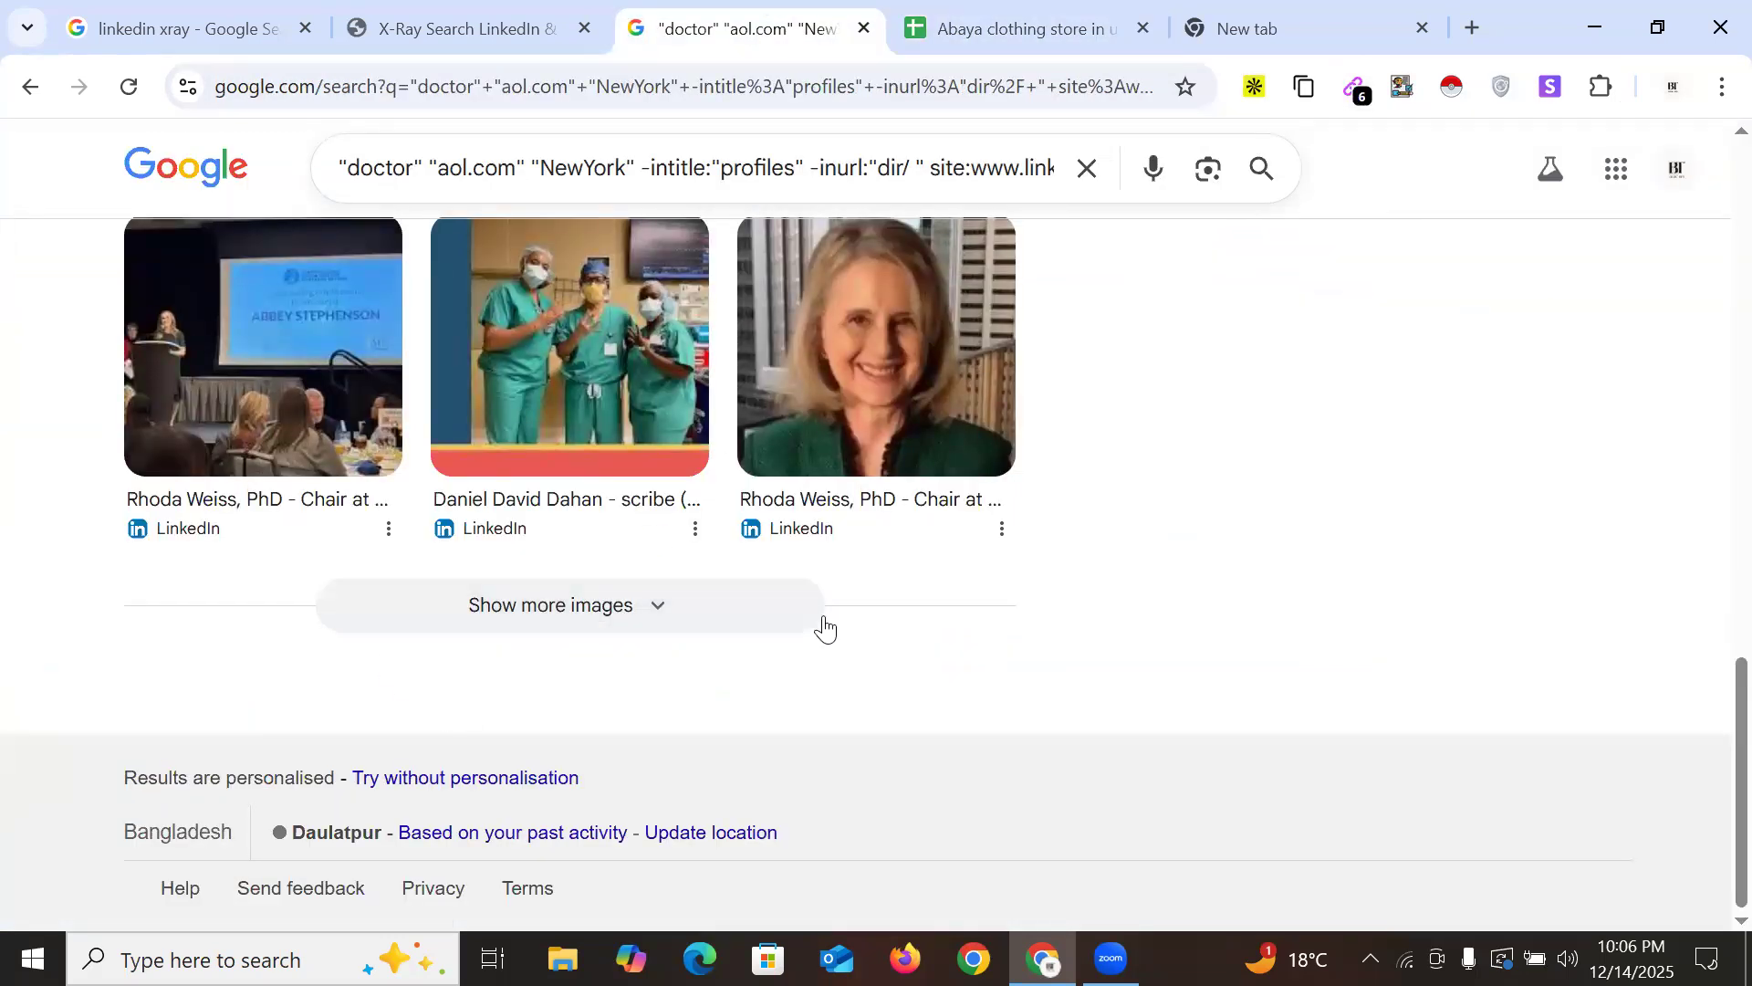
{"action": "scroll", "coordinate": [1052, 422], "scroll_direction": "up", "scroll_amount": 20}
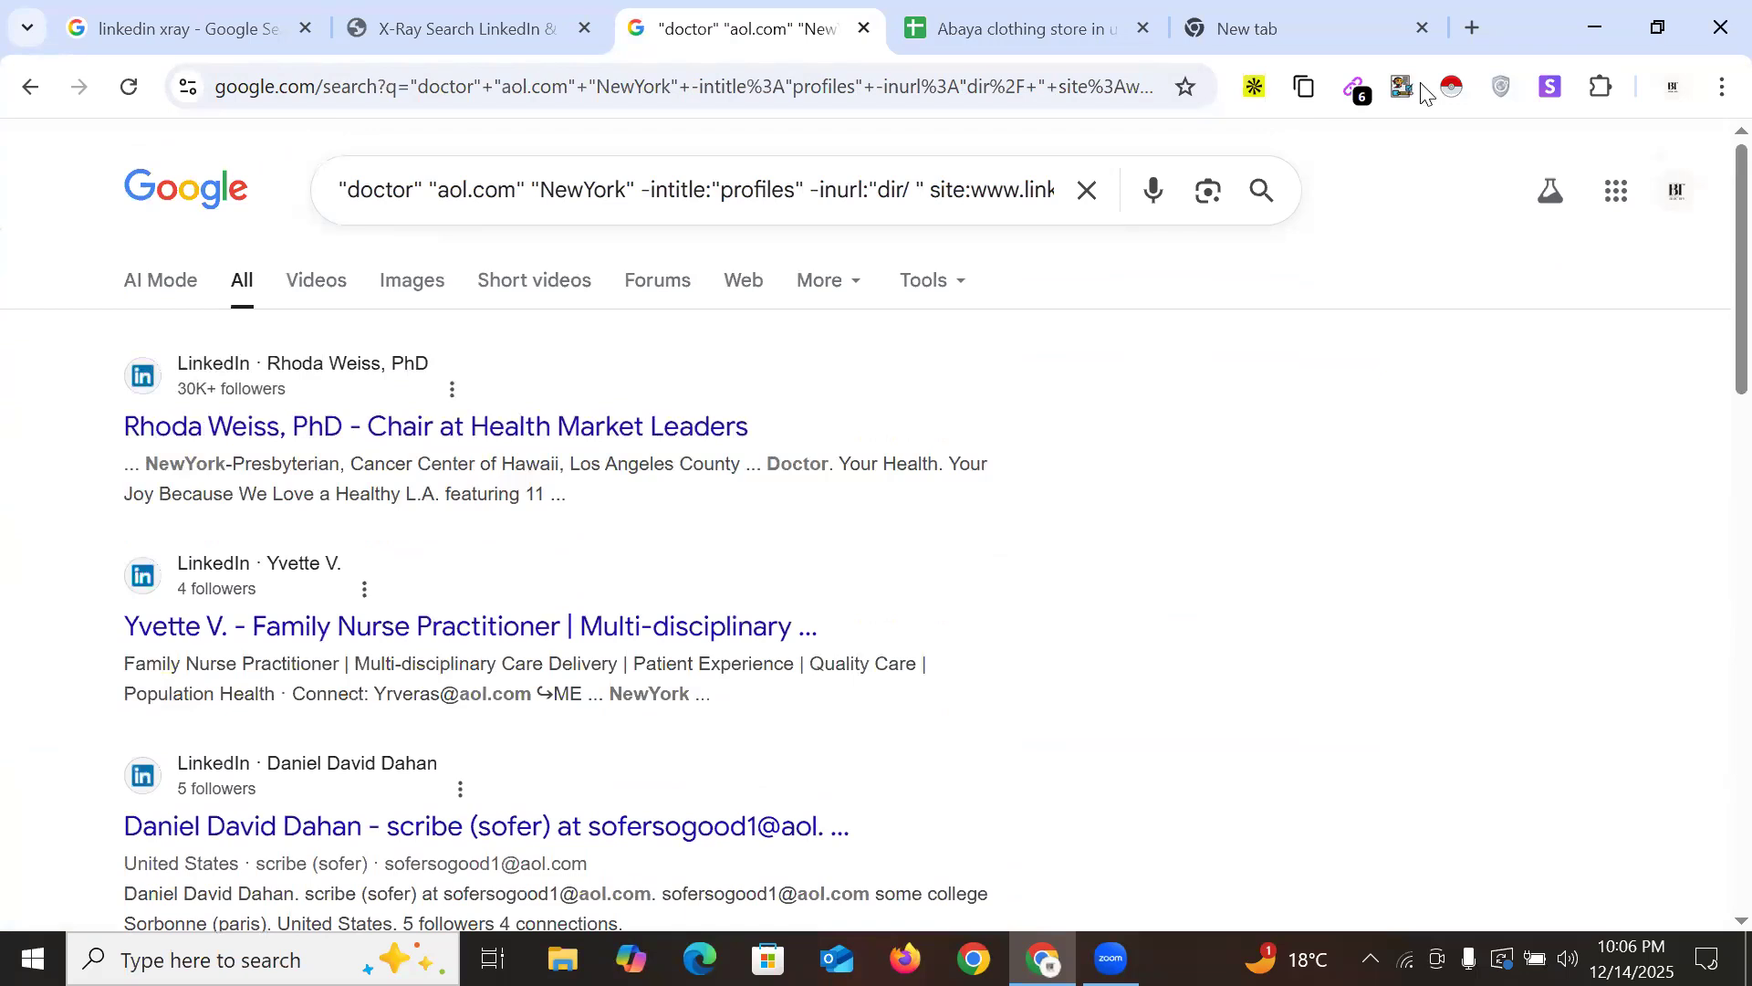
{"action": "left_click", "coordinate": [1505, 15]}
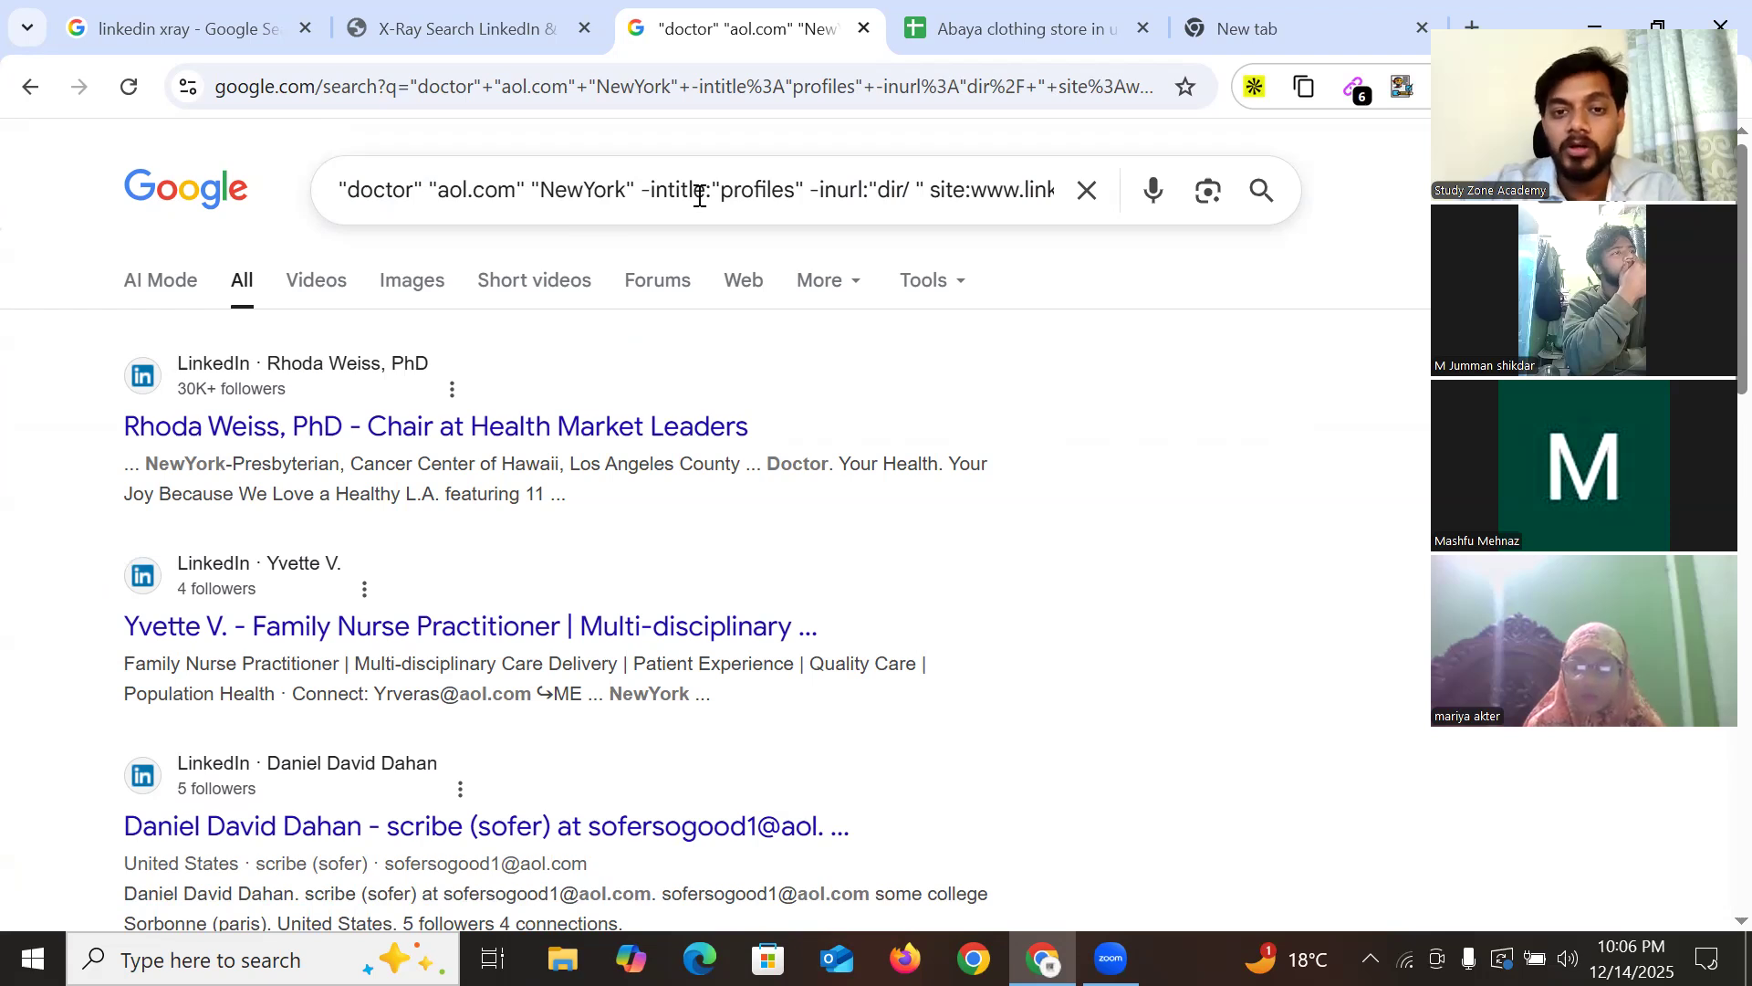
Change the query from NewYork and aol to 'california' and 'gmail'
{"action": "left_click_drag", "start_coordinate": [540, 187], "coordinate": [628, 185]}
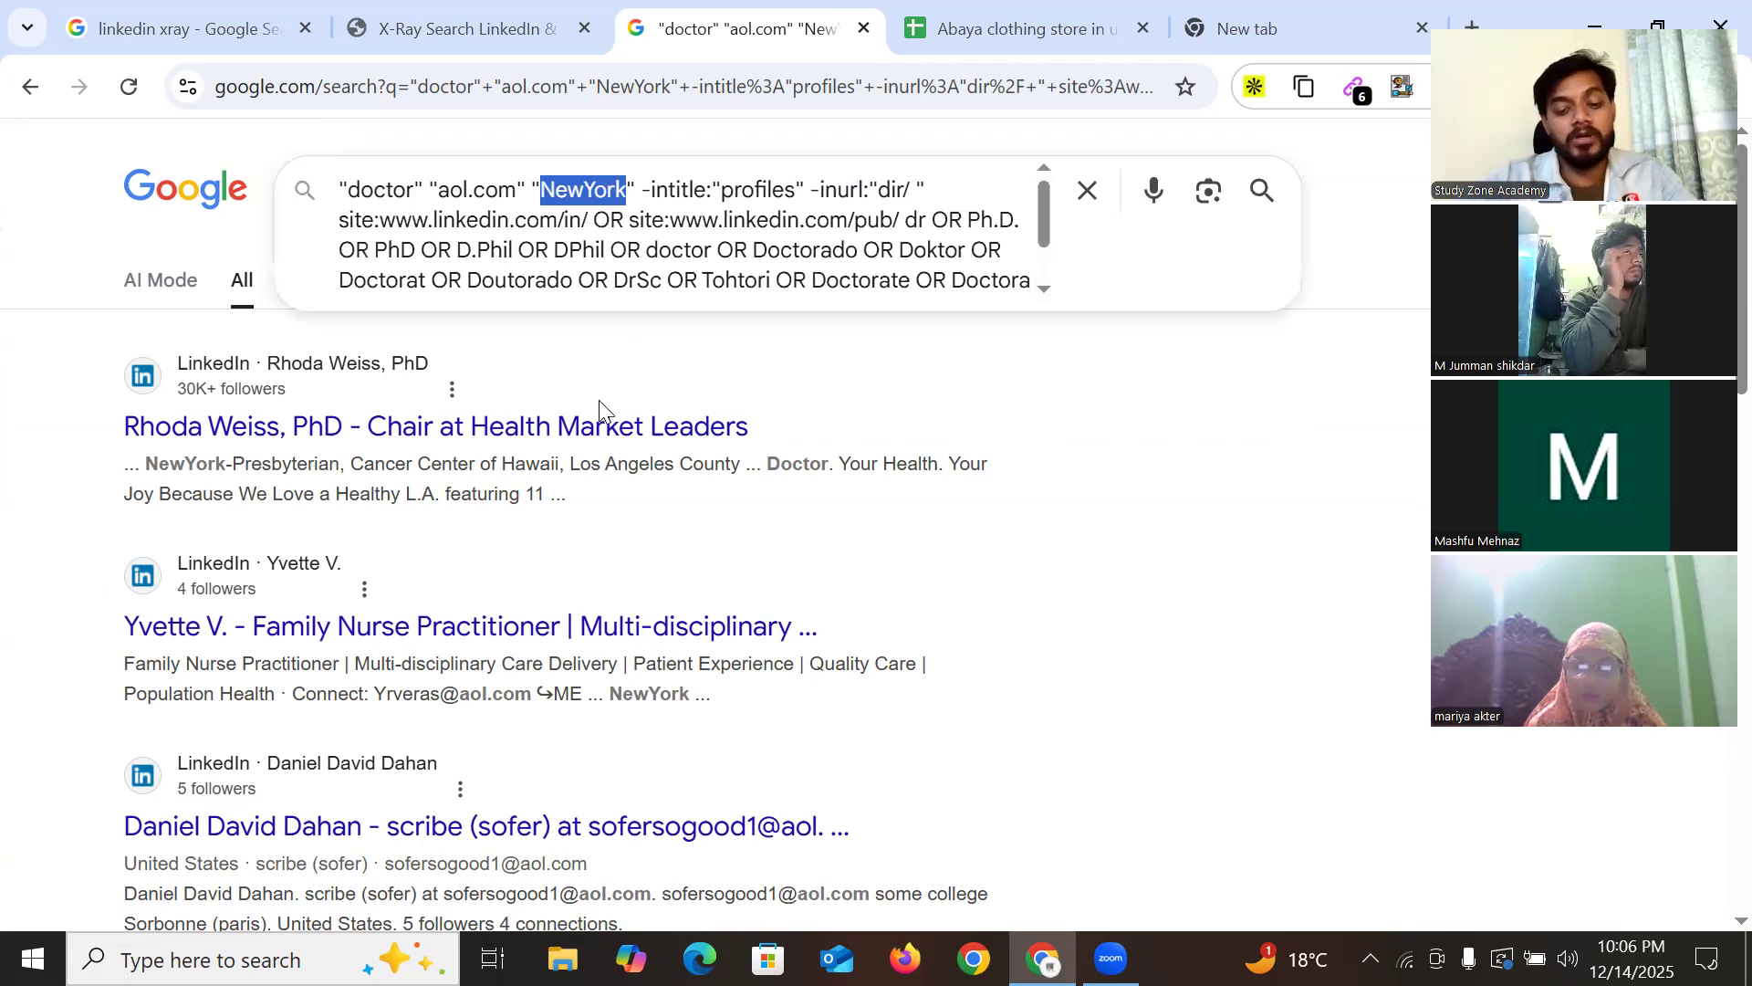
{"action": "type", "text": "californ"}
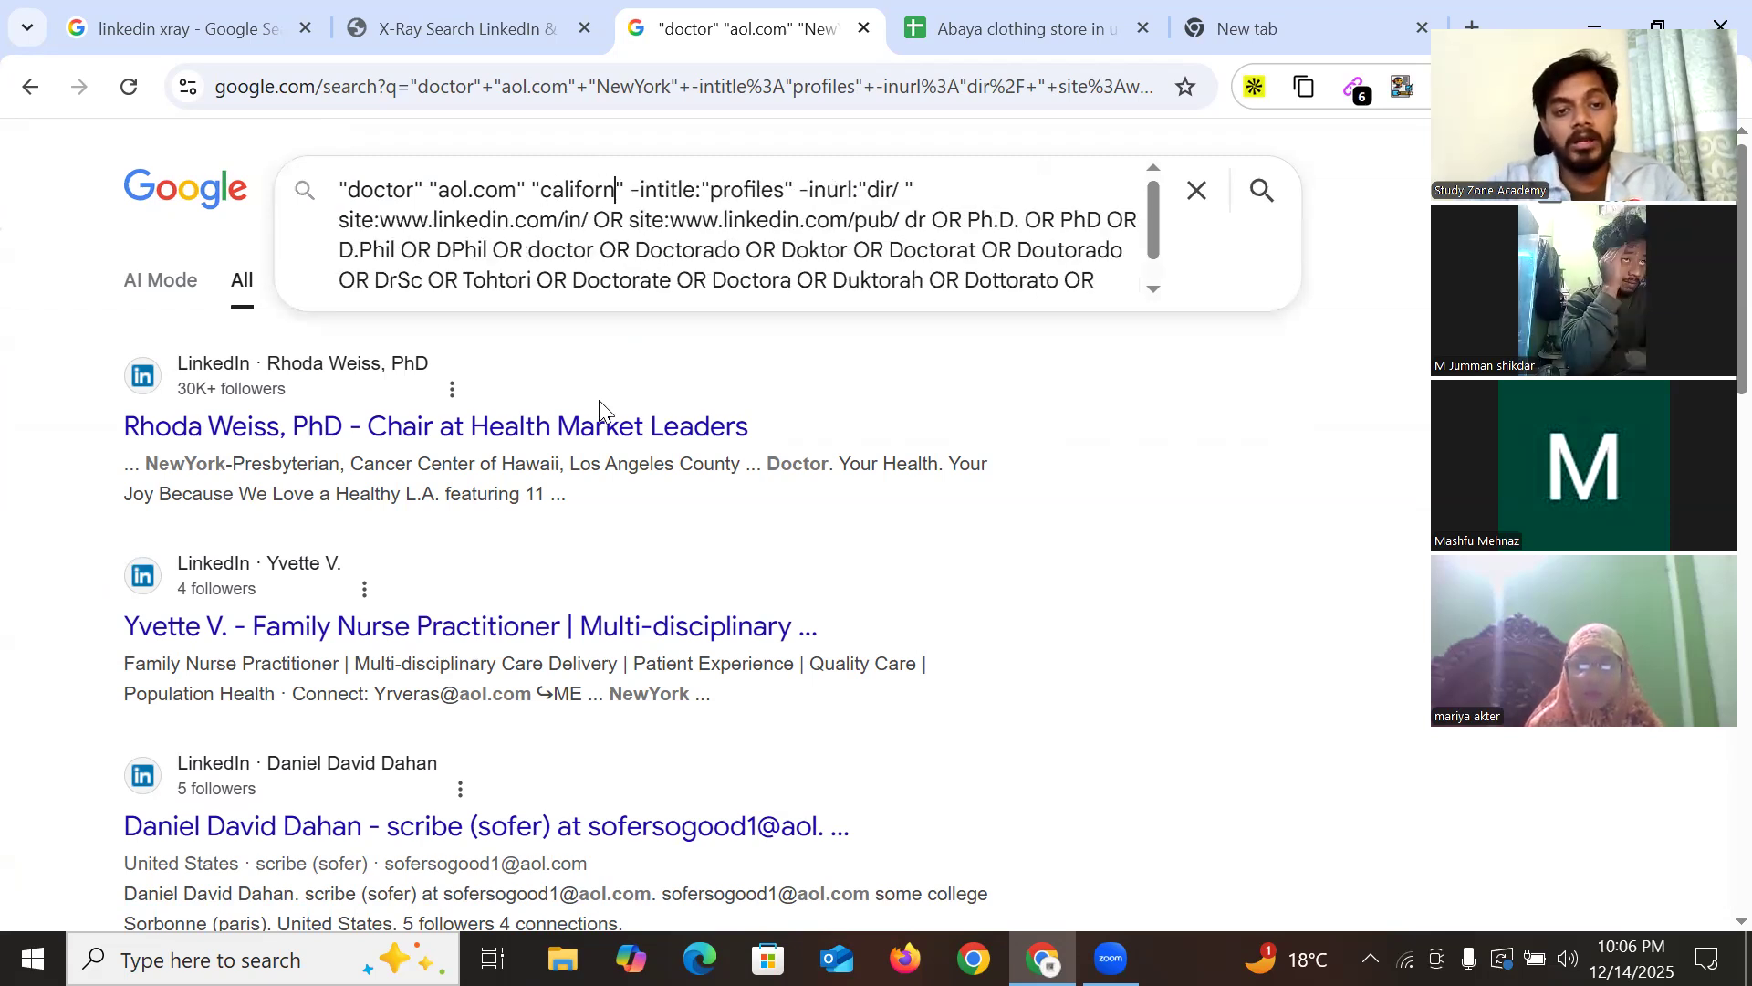
{"action": "type", "text": "ia"}
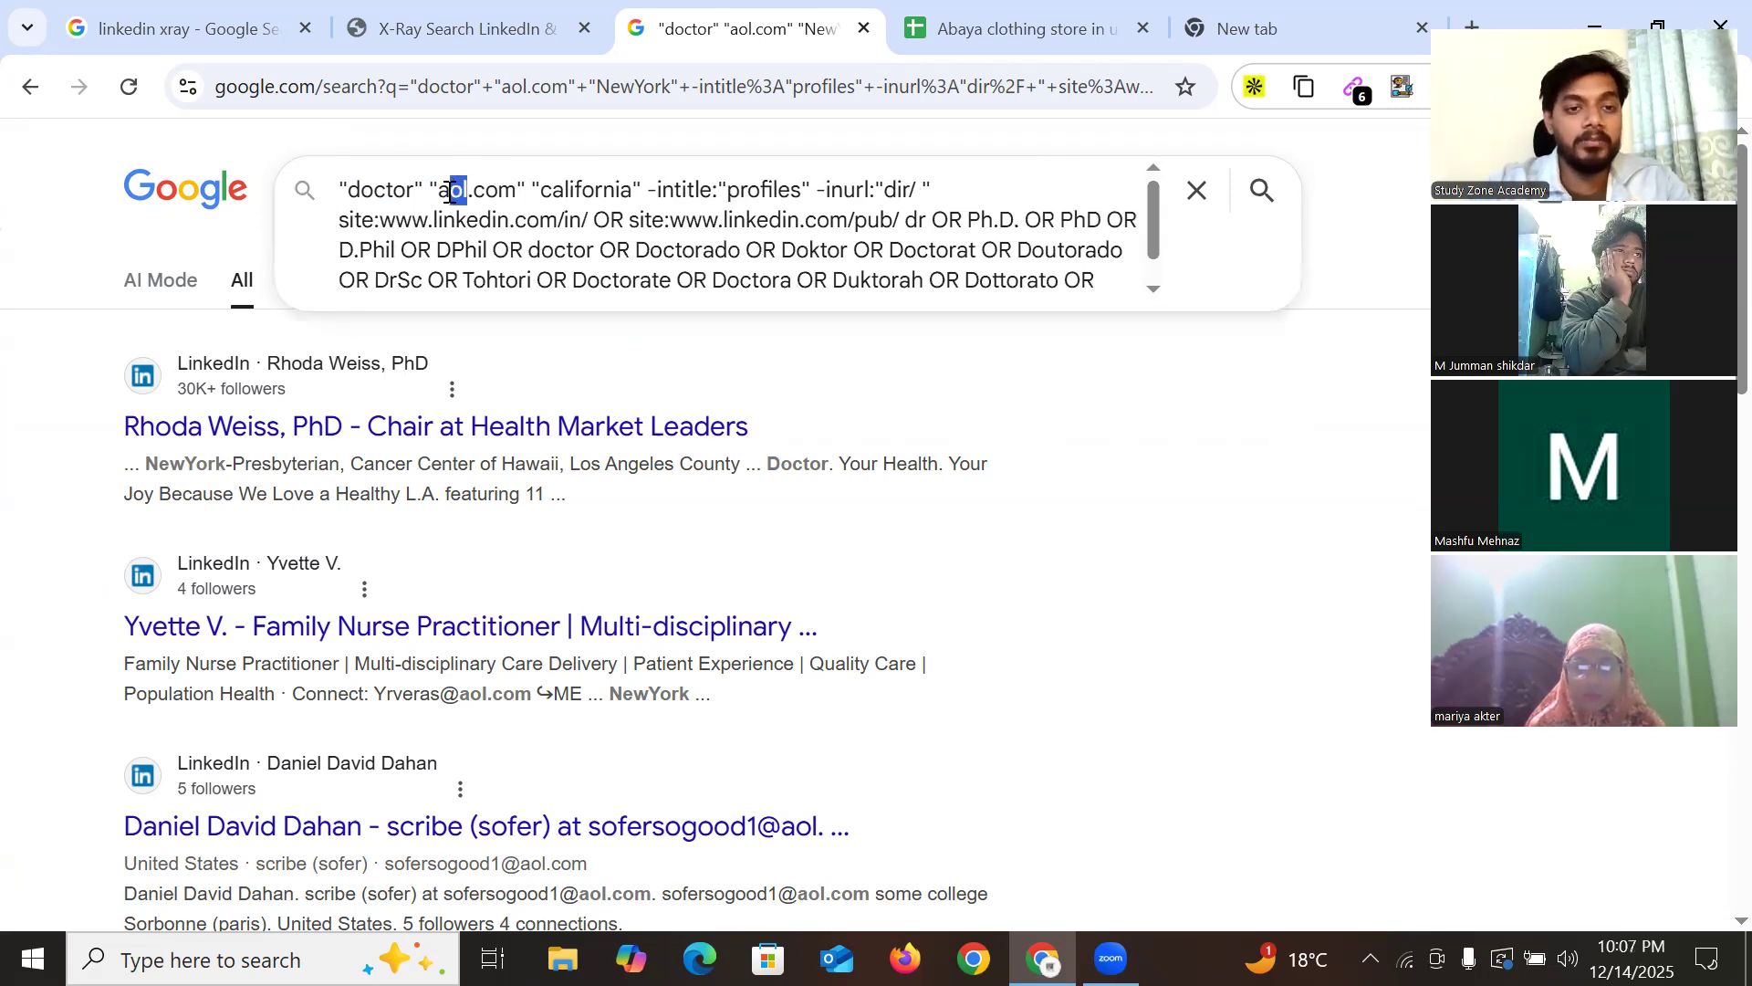
{"action": "type", "text": "gmail"}
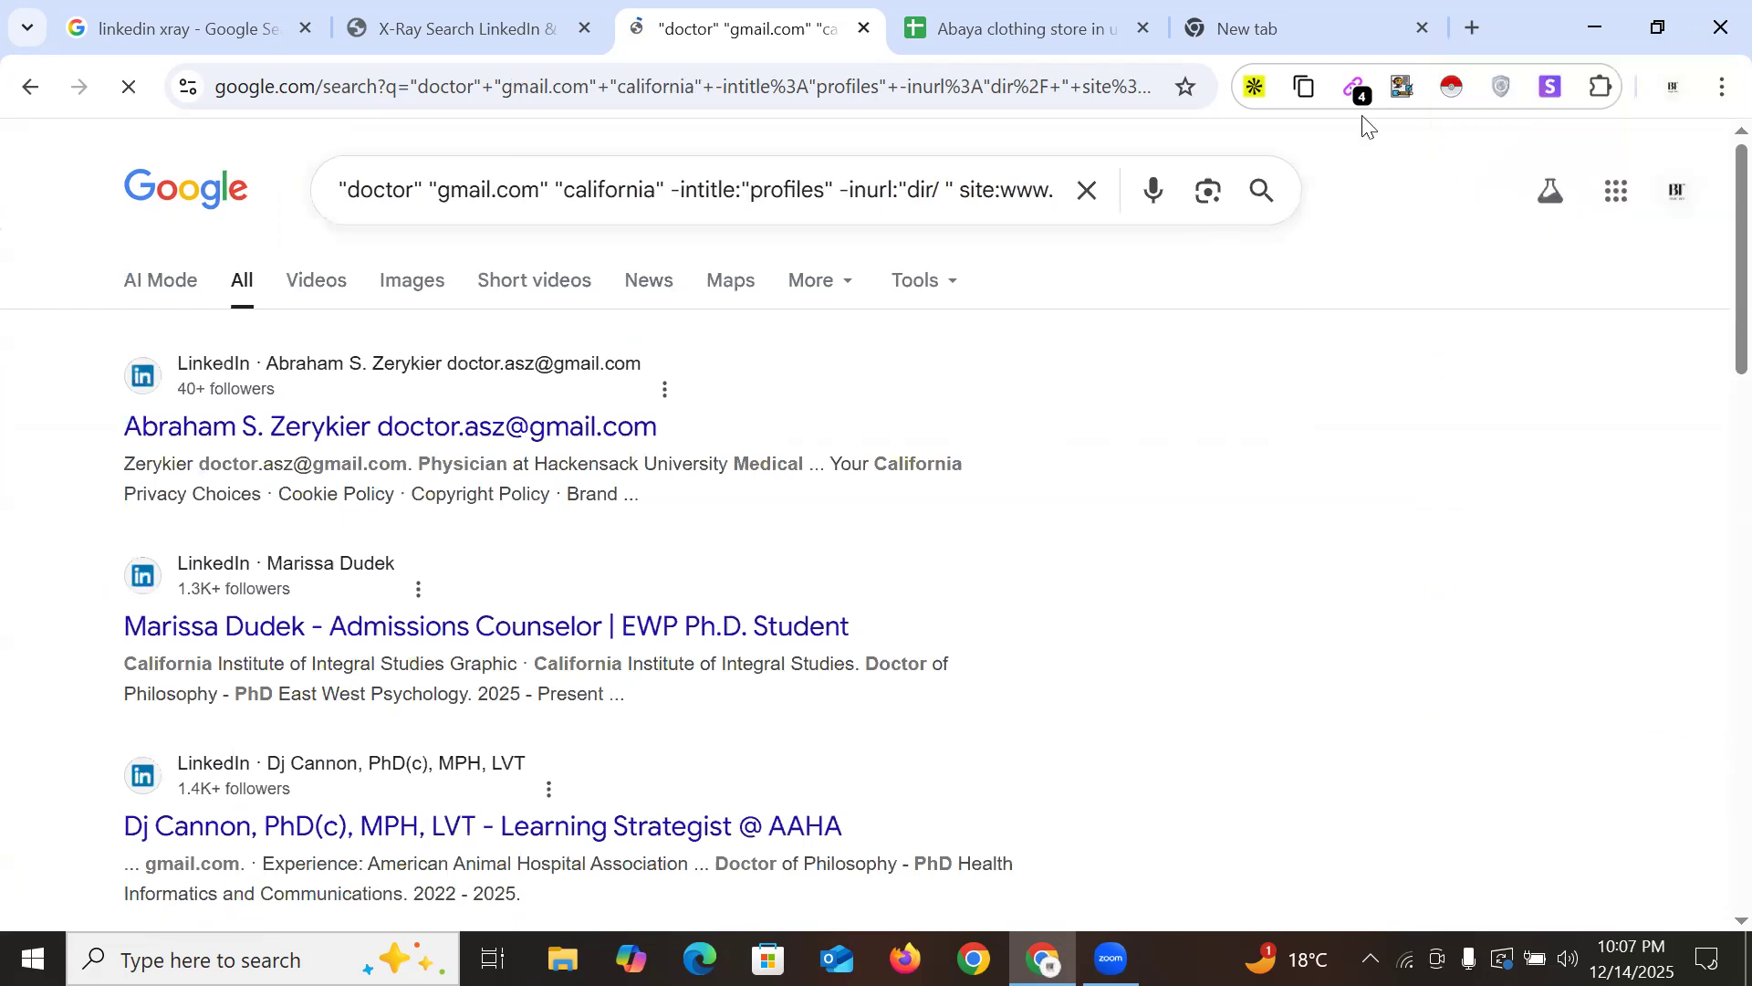
Copy three gmail addresses from the California search results into Sheet2 cells A39–A41
{"action": "left_click_drag", "start_coordinate": [841, 317], "coordinate": [1127, 375]}
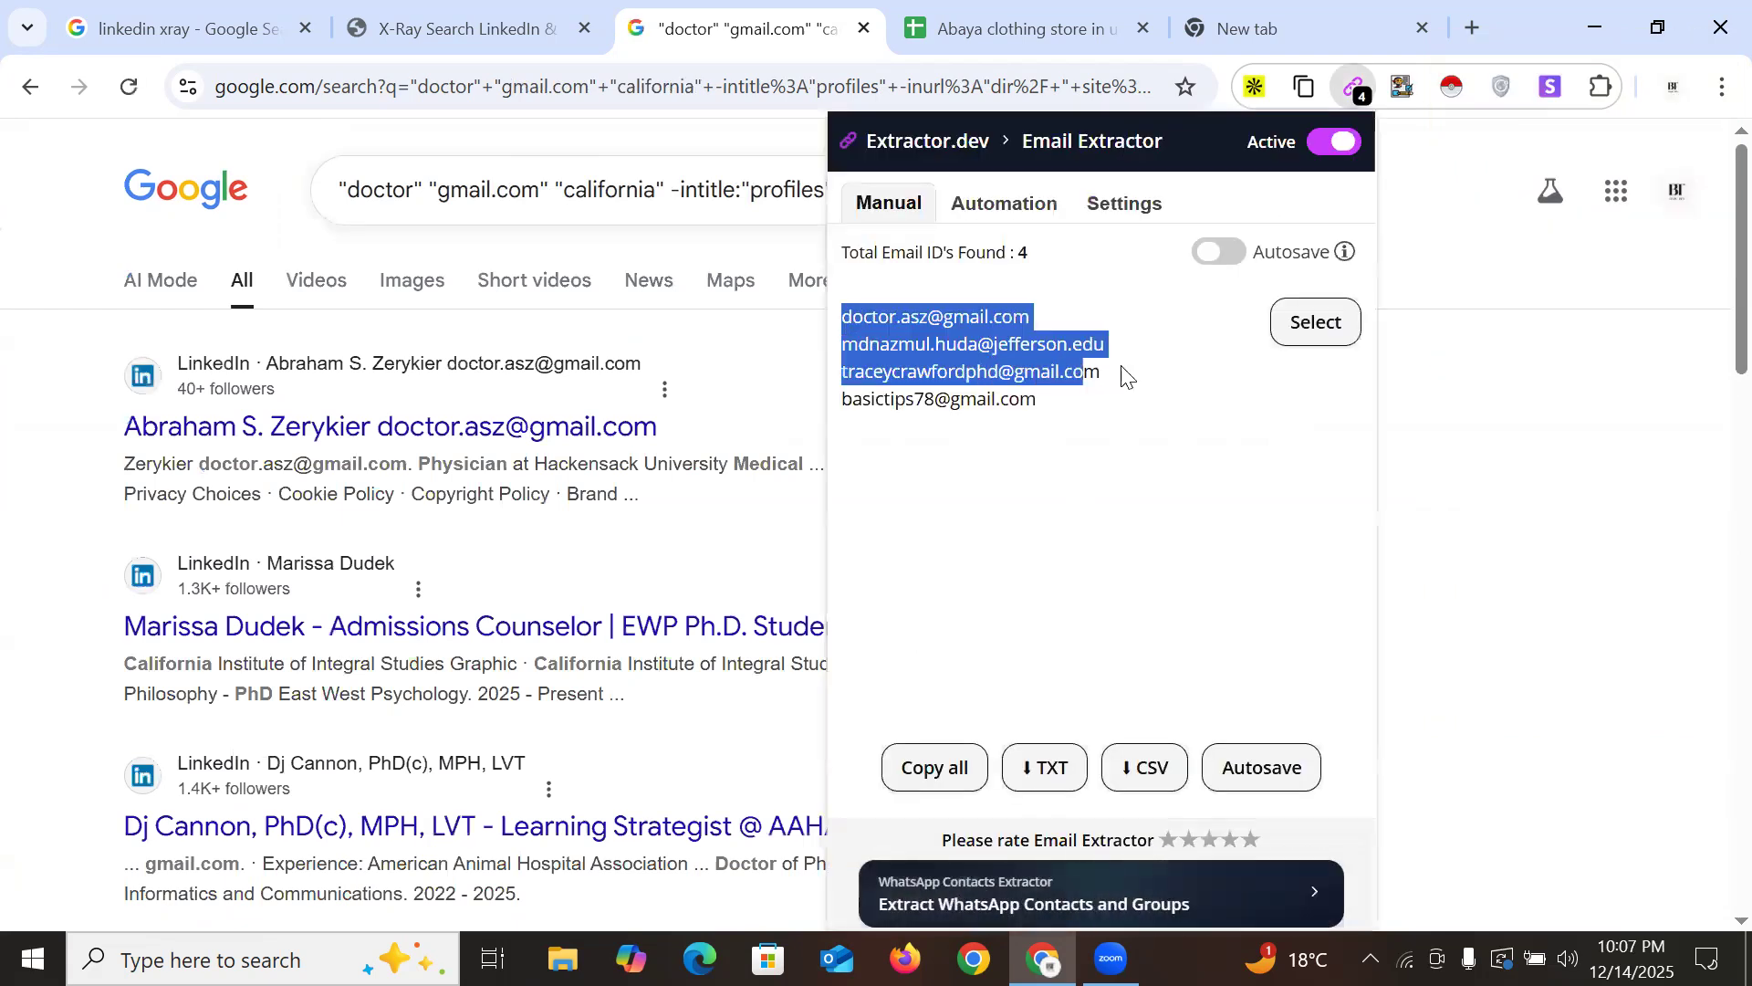
{"action": "left_click", "coordinate": [1086, 29]}
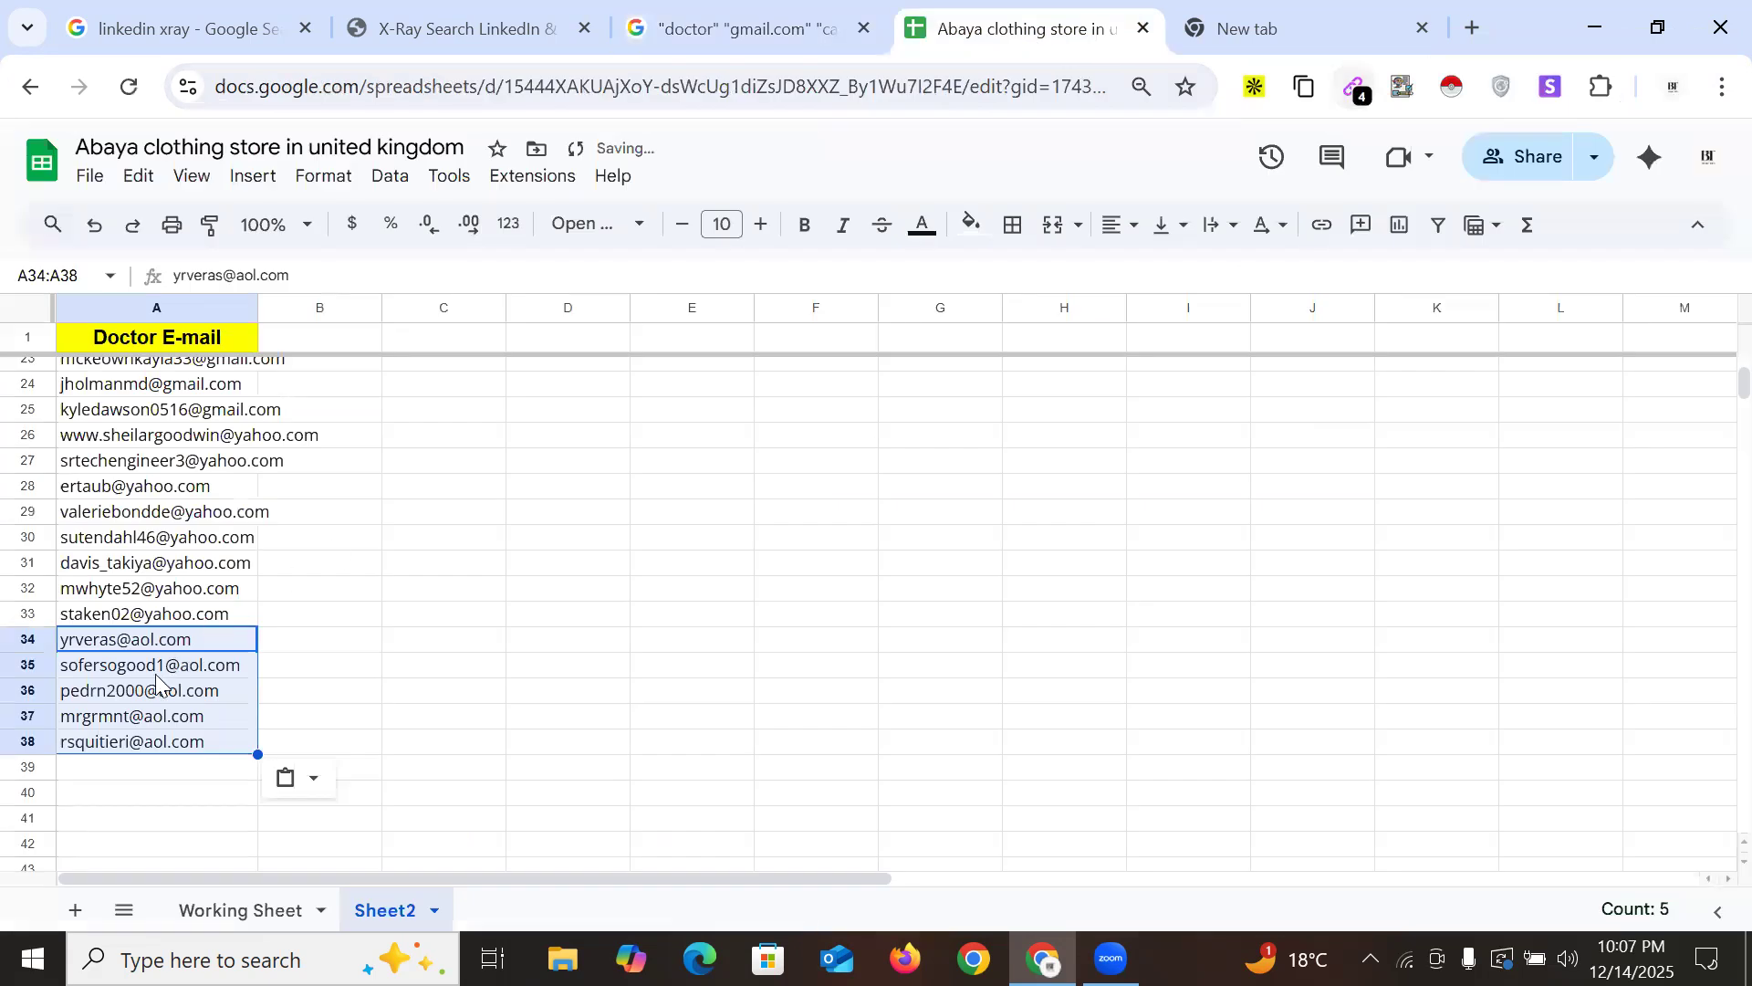
{"action": "scroll", "coordinate": [151, 617], "scroll_direction": "down", "scroll_amount": 3}
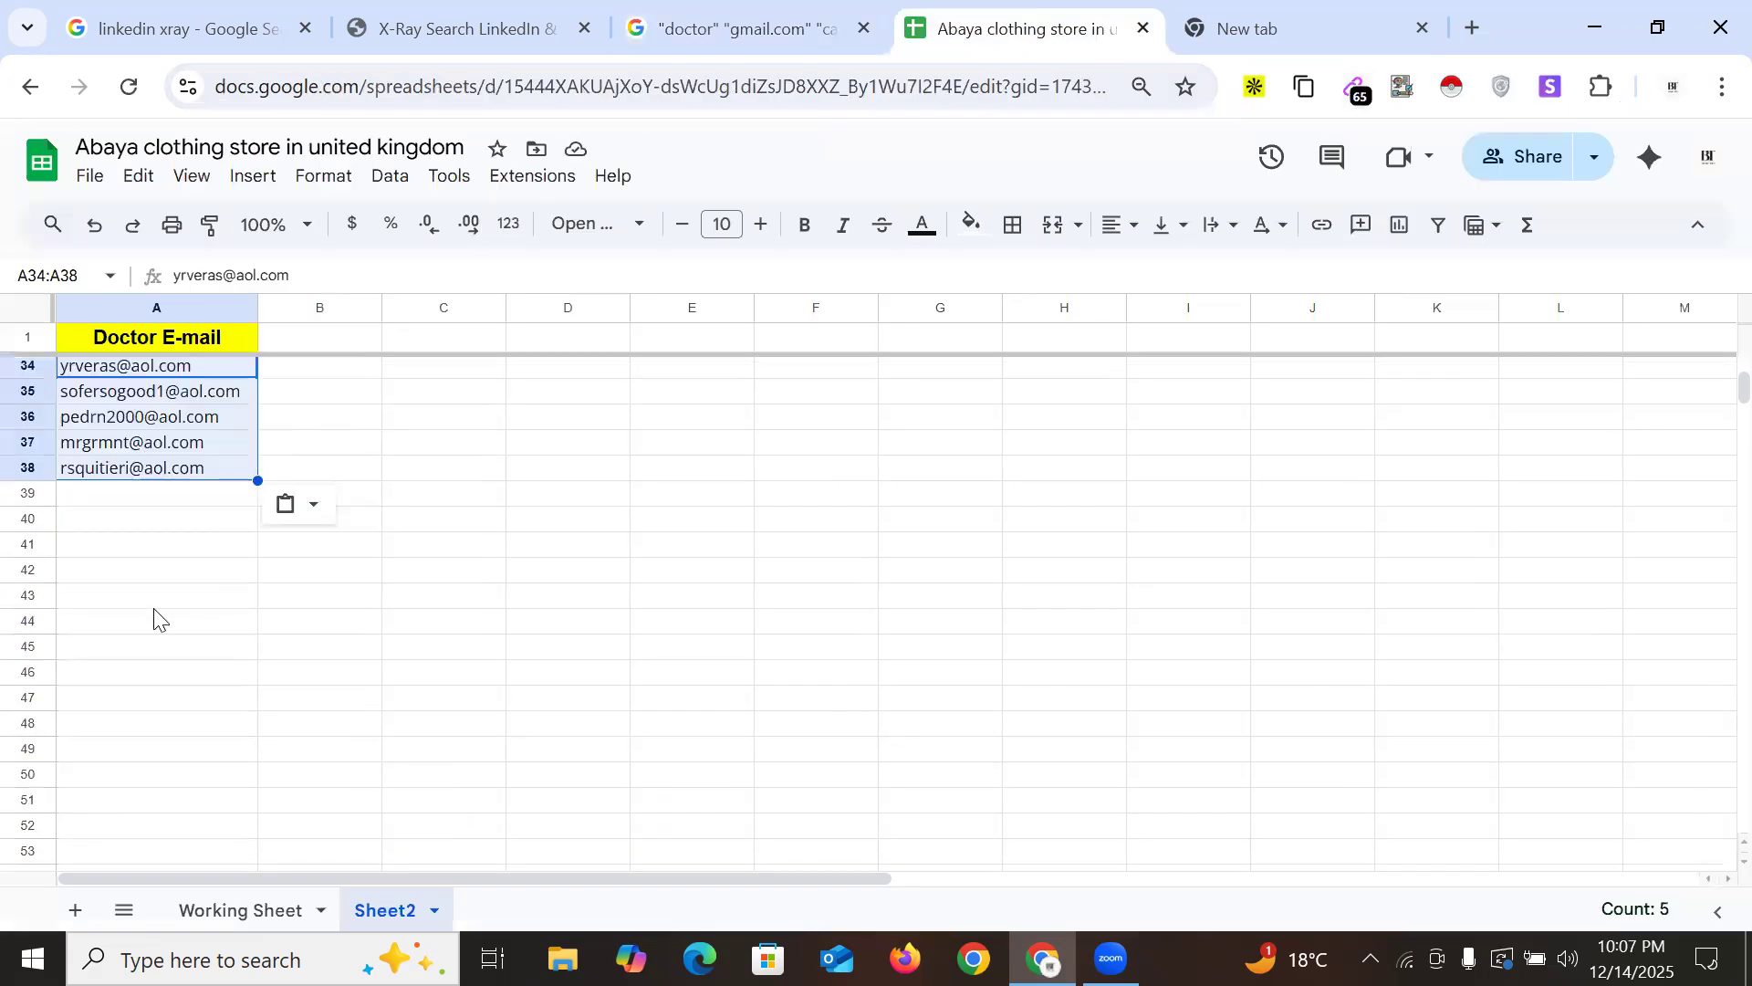
{"action": "left_click", "coordinate": [122, 506]}
{"action": "key", "text": "ctrl+v"}
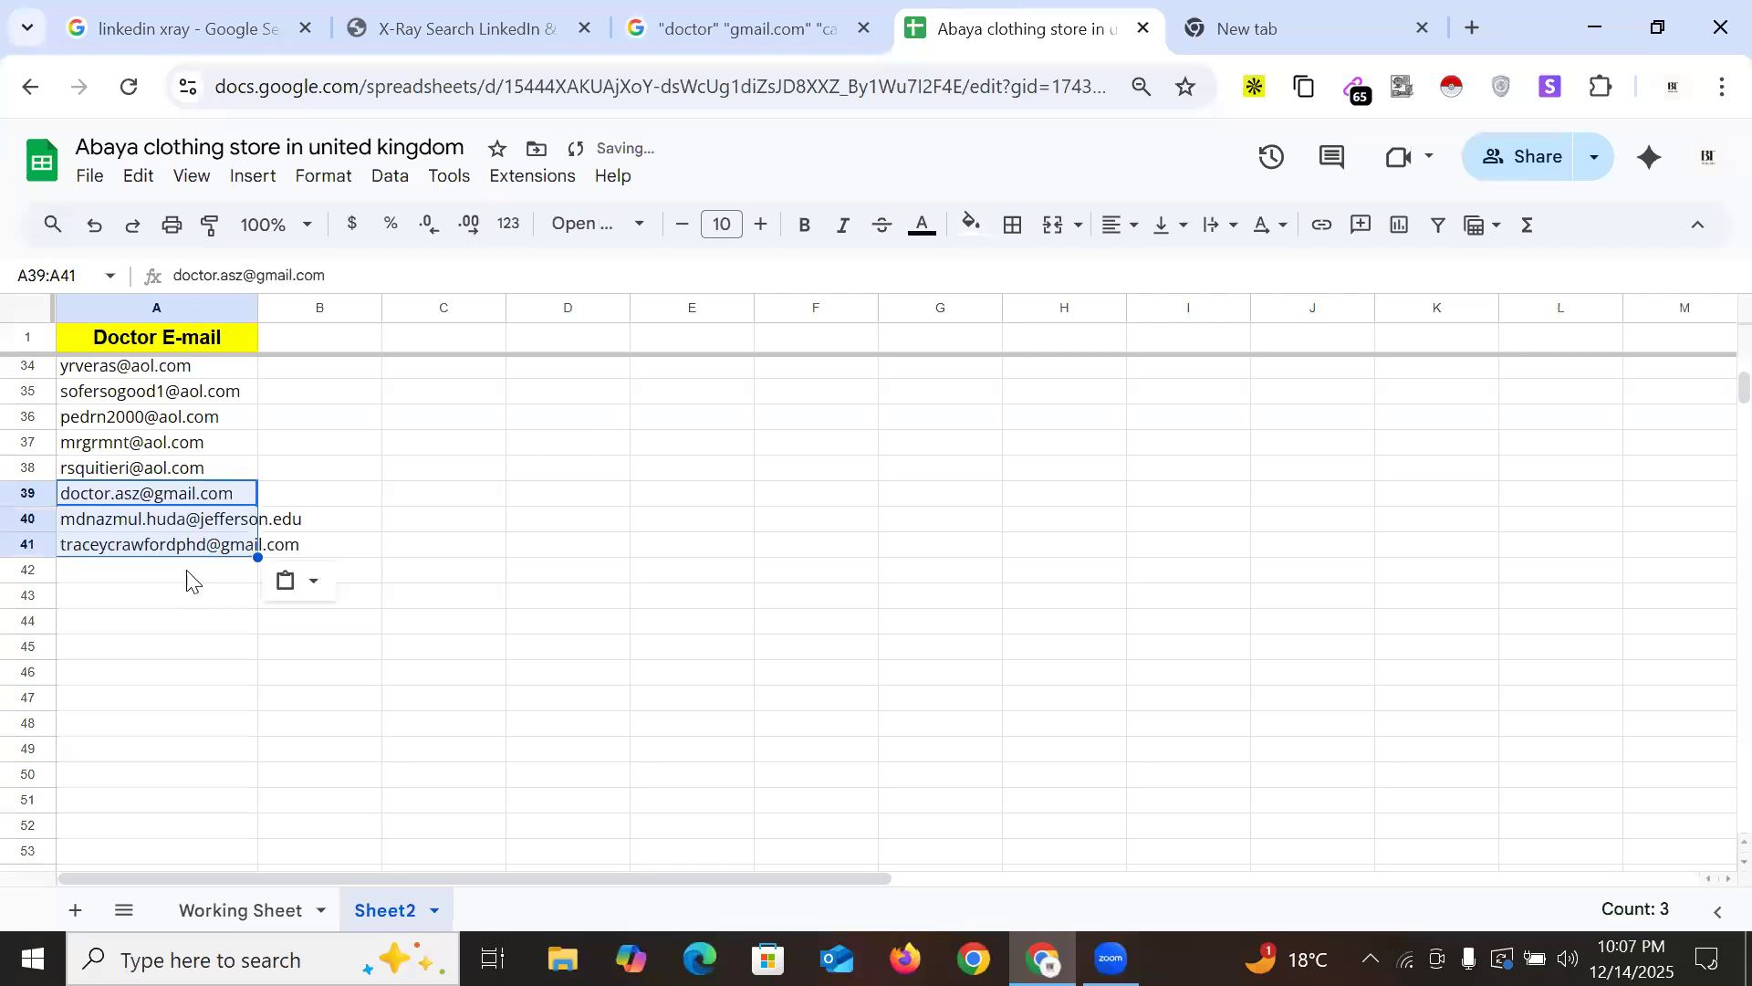
{"action": "left_click", "coordinate": [211, 578]}
{"action": "key", "text": "ctrl+shift+Tab"}
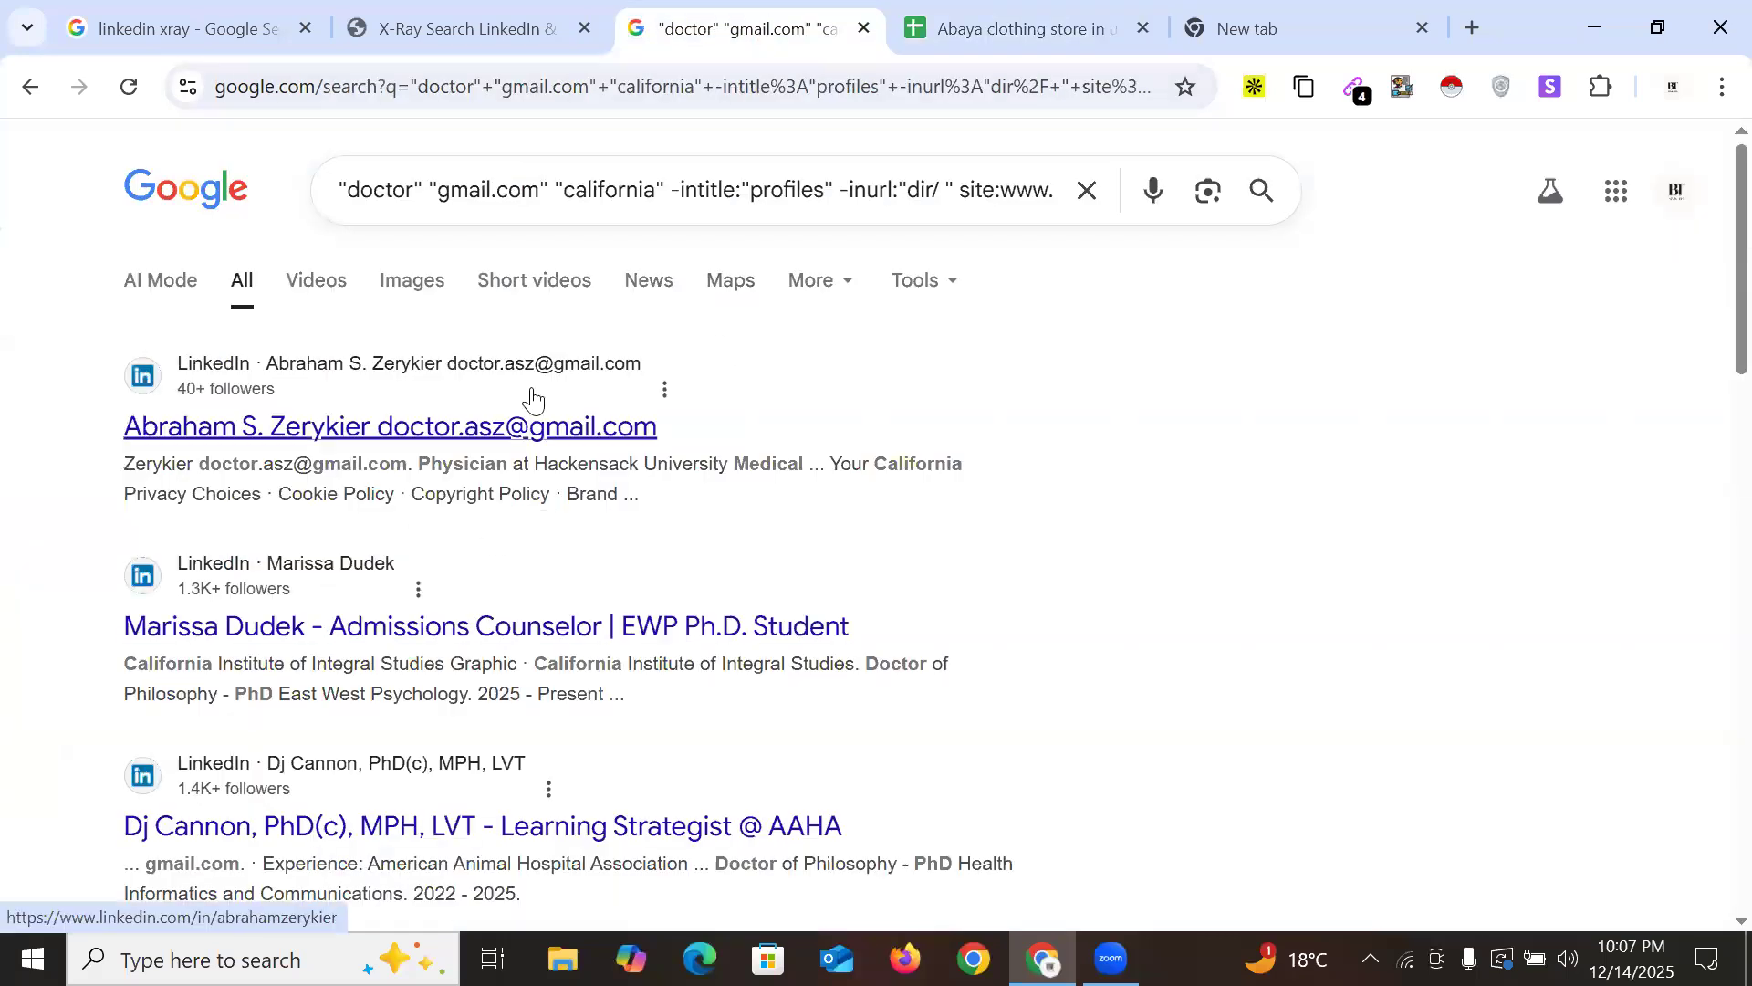
{"action": "scroll", "coordinate": [551, 615], "scroll_direction": "down", "scroll_amount": 15}
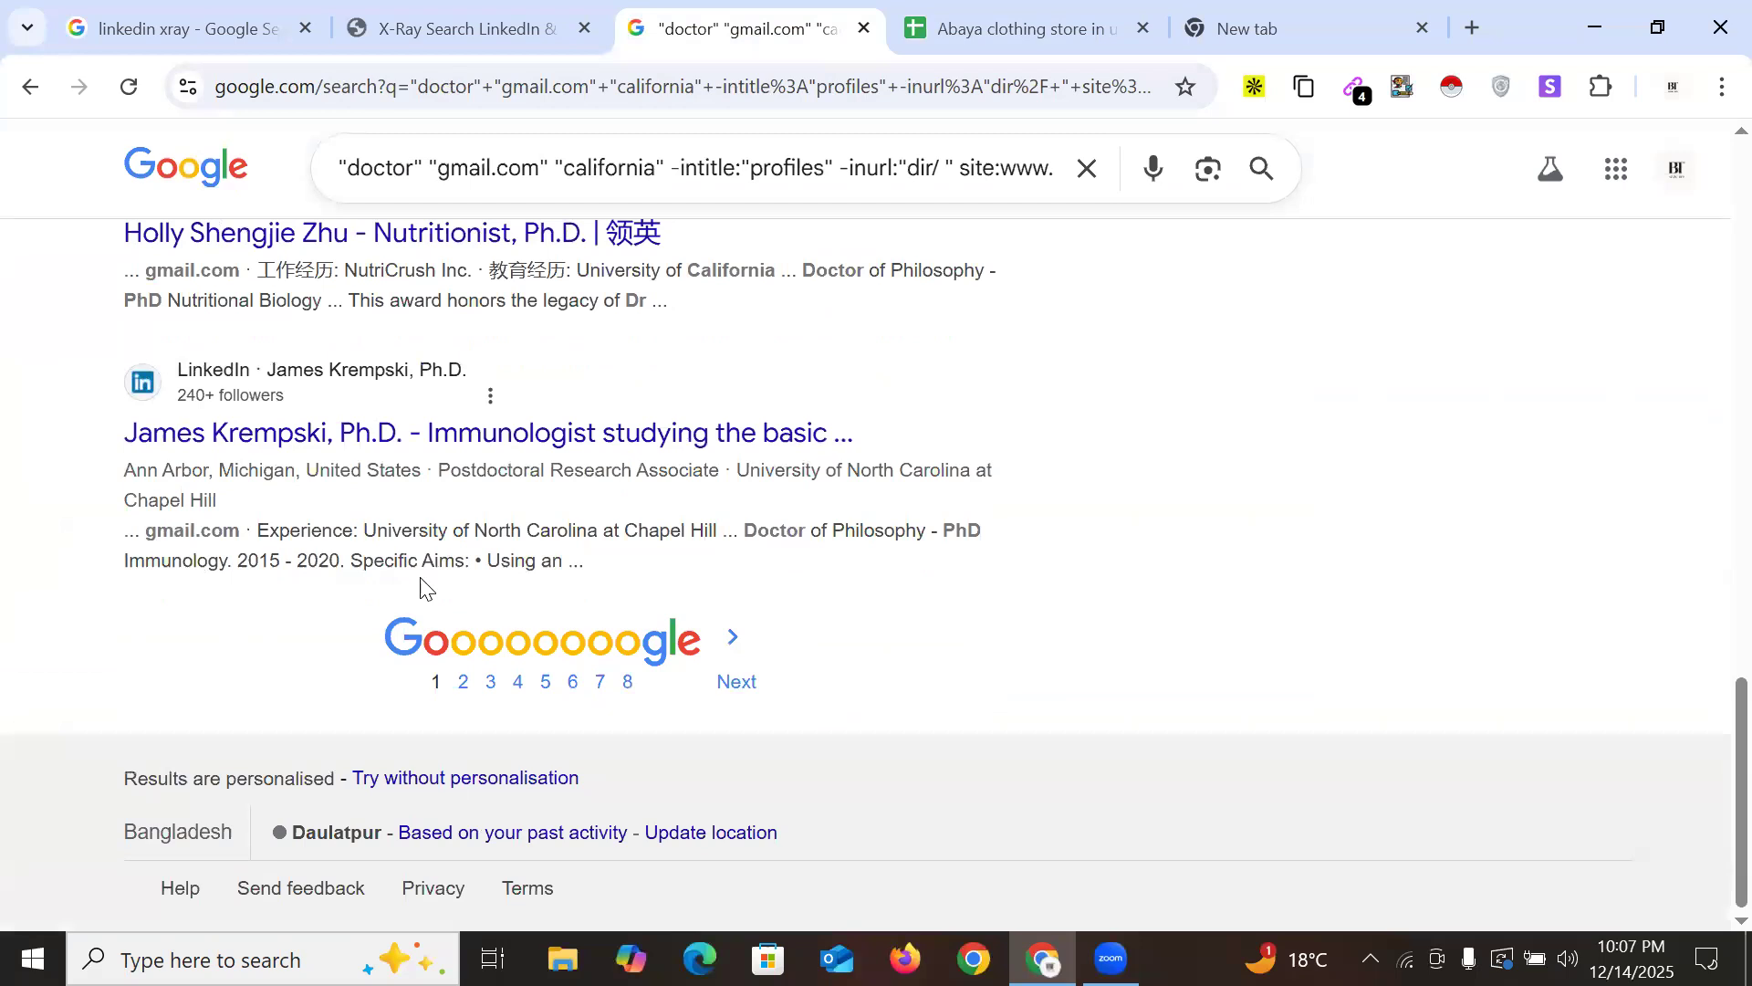
Open page 2 of the California gmail results and copy its first four found e-mails
{"action": "left_click", "coordinate": [464, 682]}
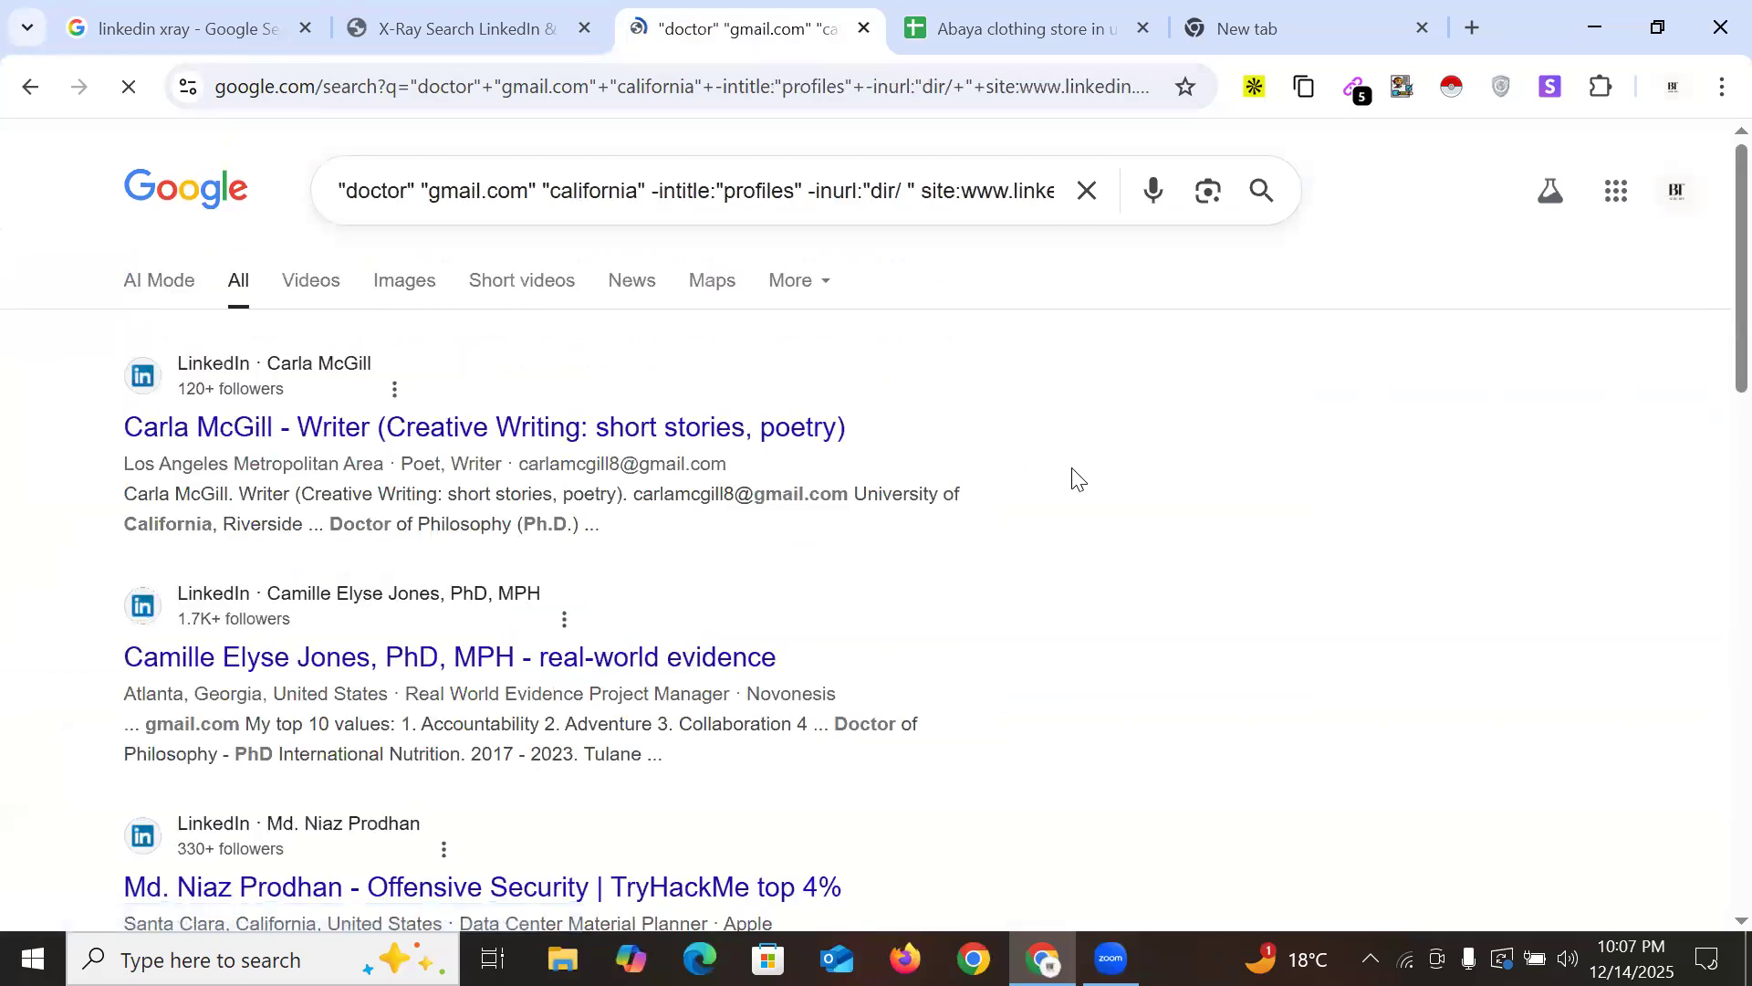
{"action": "scroll", "coordinate": [951, 482], "scroll_direction": "down", "scroll_amount": 5}
{"action": "scroll", "coordinate": [952, 482], "scroll_direction": "down", "scroll_amount": 10}
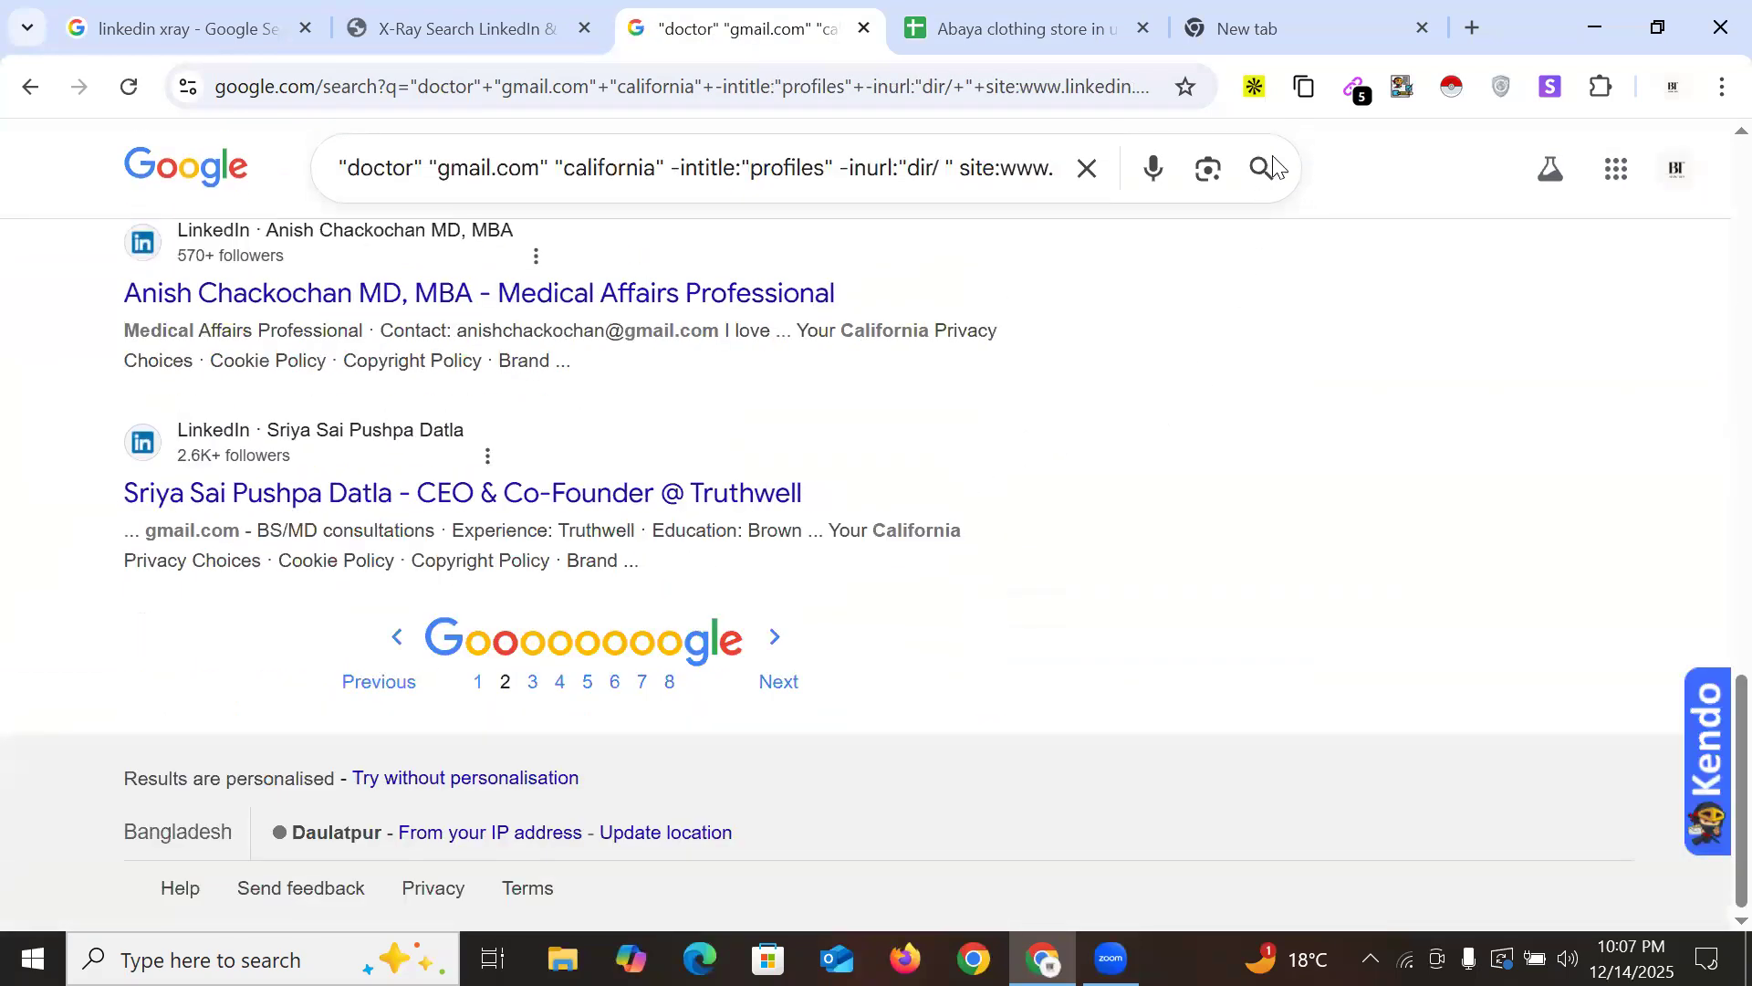
{"action": "left_click_drag", "start_coordinate": [843, 315], "coordinate": [1095, 399]}
{"action": "key", "text": "ctrl+c"}
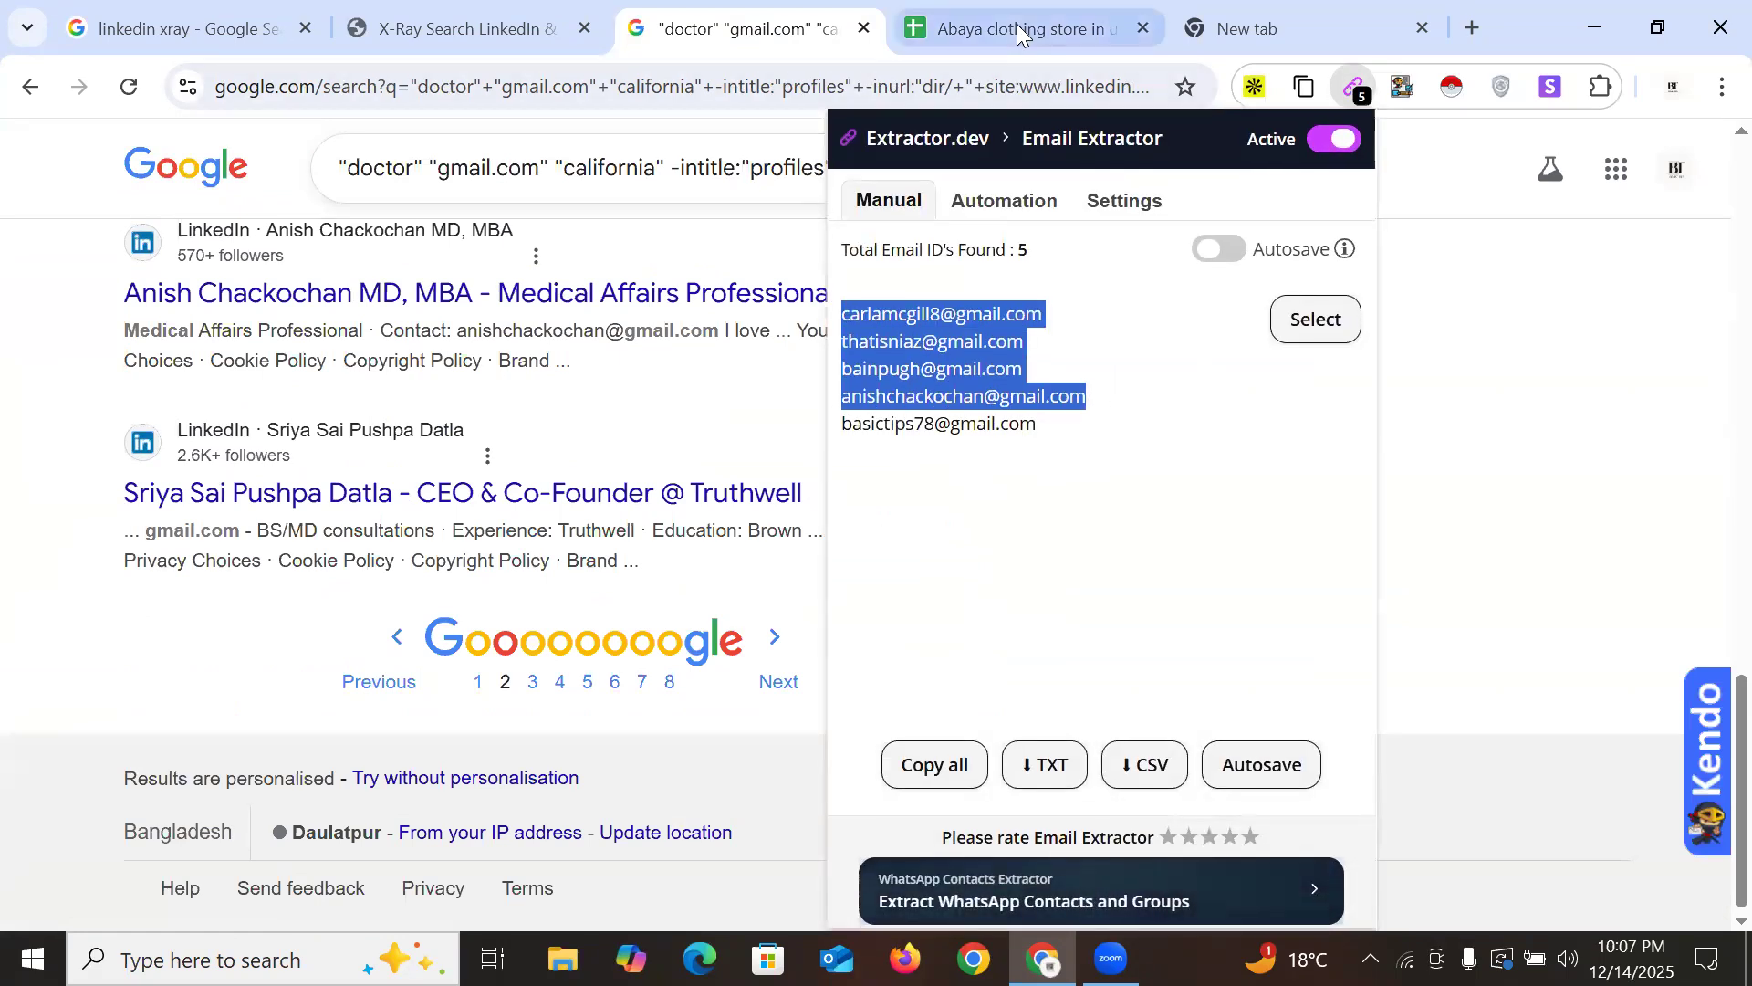
{"action": "left_click", "coordinate": [1016, 28]}
Paste the four gmail addresses into rows 42–45 and go back to the page 2 results
{"action": "key", "text": "ctrl+v"}
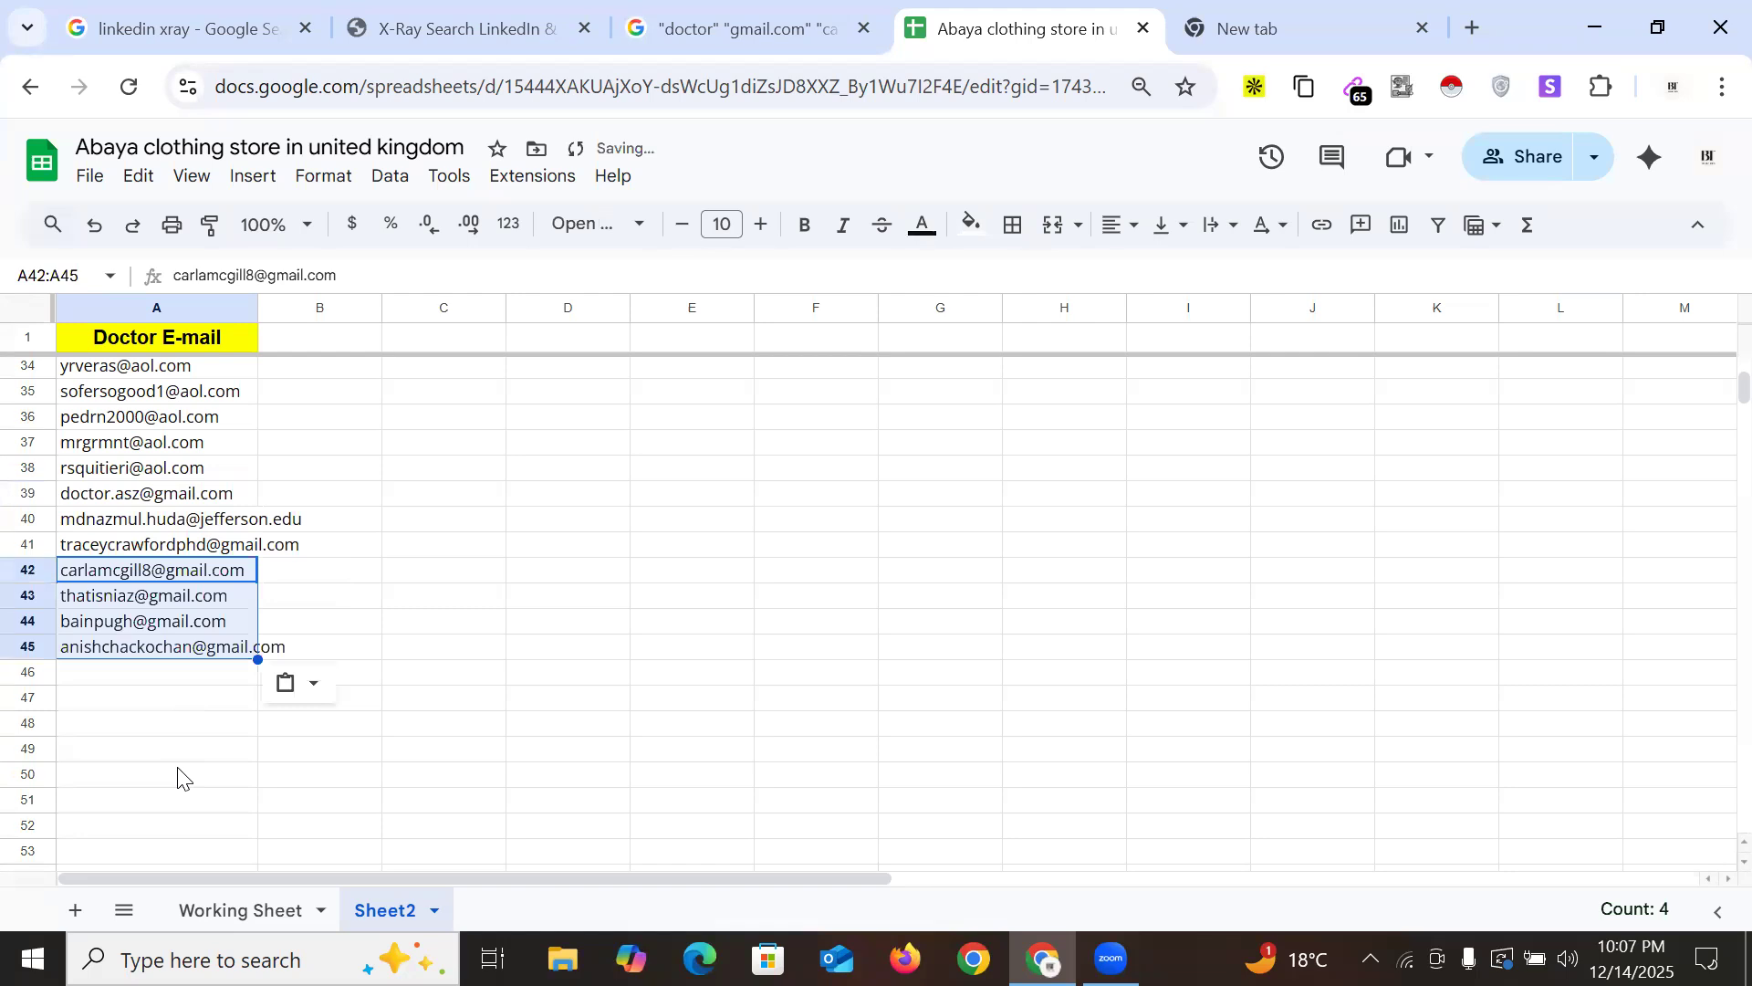
{"action": "left_click", "coordinate": [503, 628]}
{"action": "scroll", "coordinate": [505, 626], "scroll_direction": "up", "scroll_amount": 10}
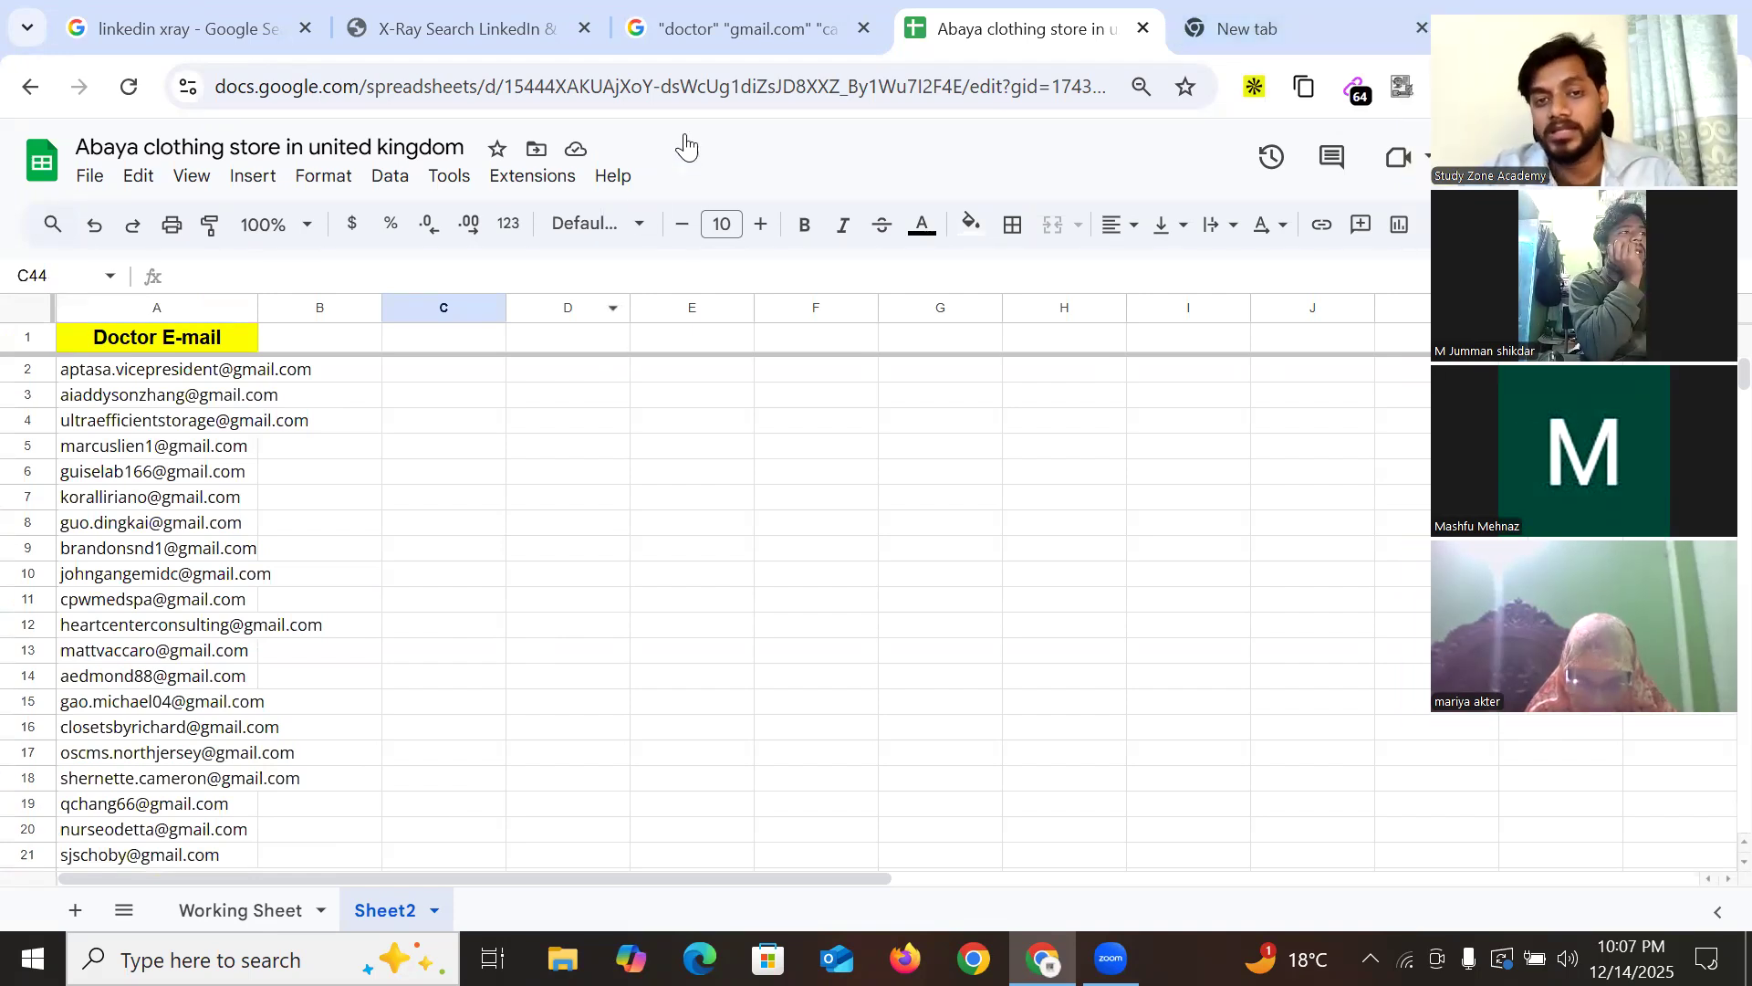
{"action": "left_click", "coordinate": [750, 26]}
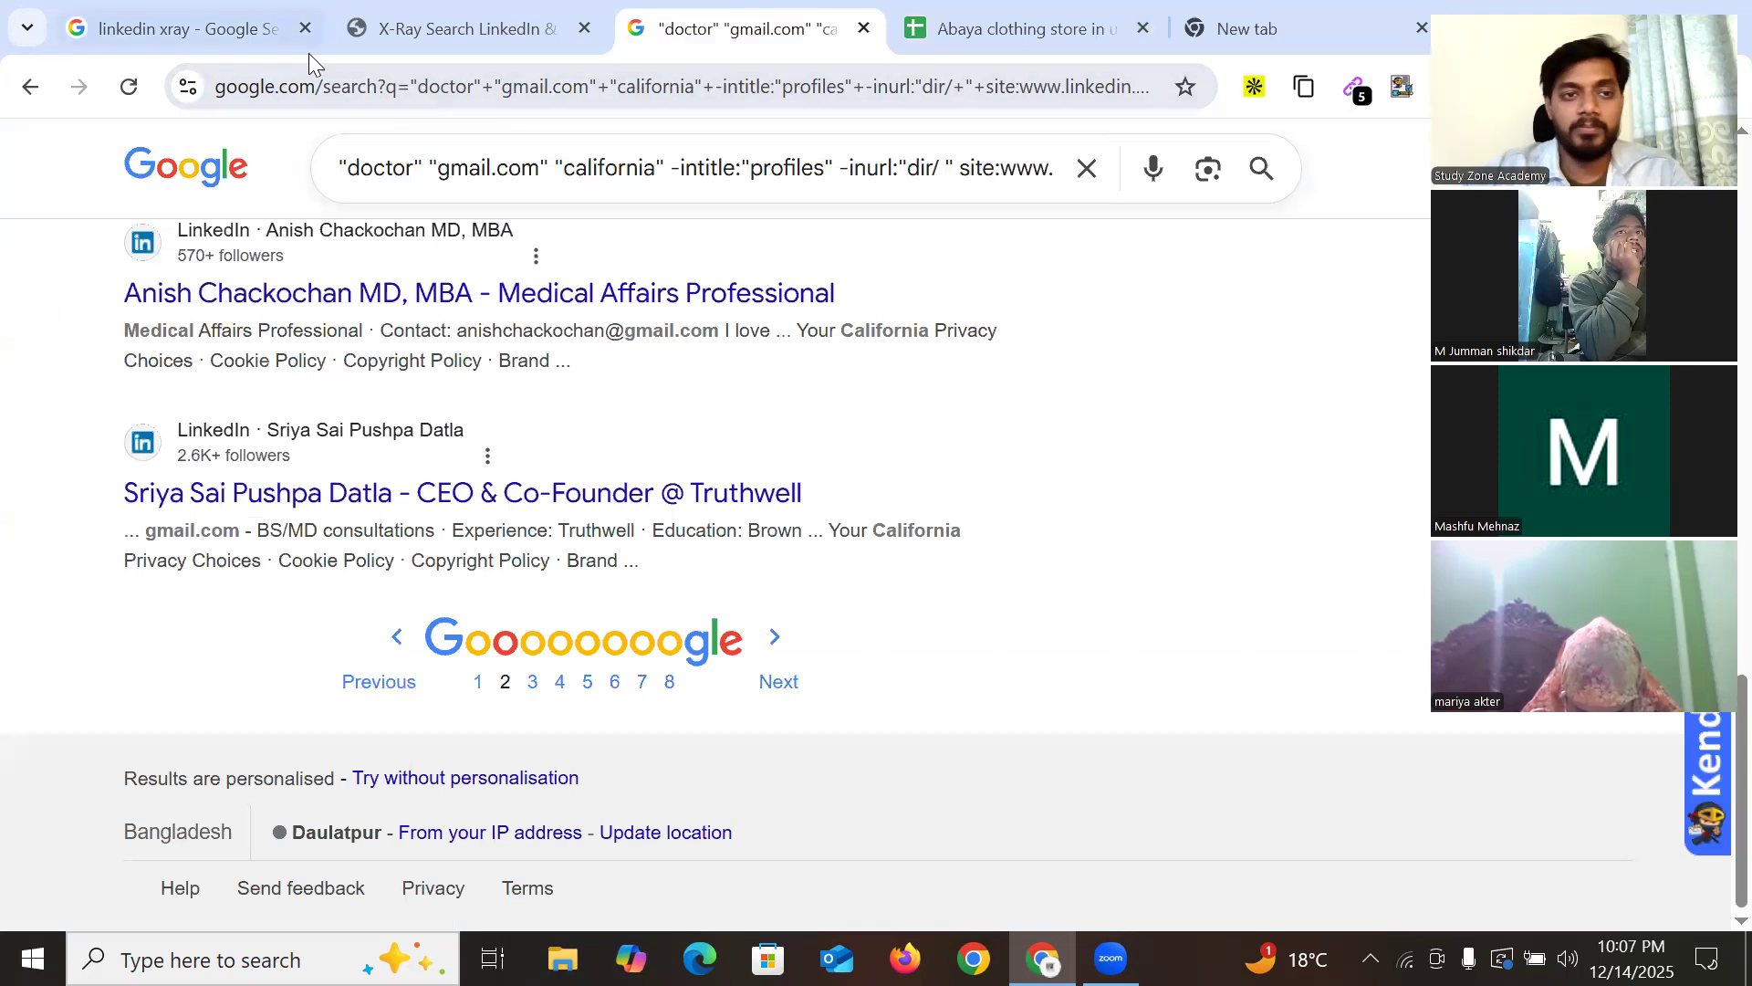
Close the LinkedIn X-Ray and gmail.com doctor search tabs
{"action": "left_click", "coordinate": [303, 29]}
{"action": "left_click", "coordinate": [303, 29]}
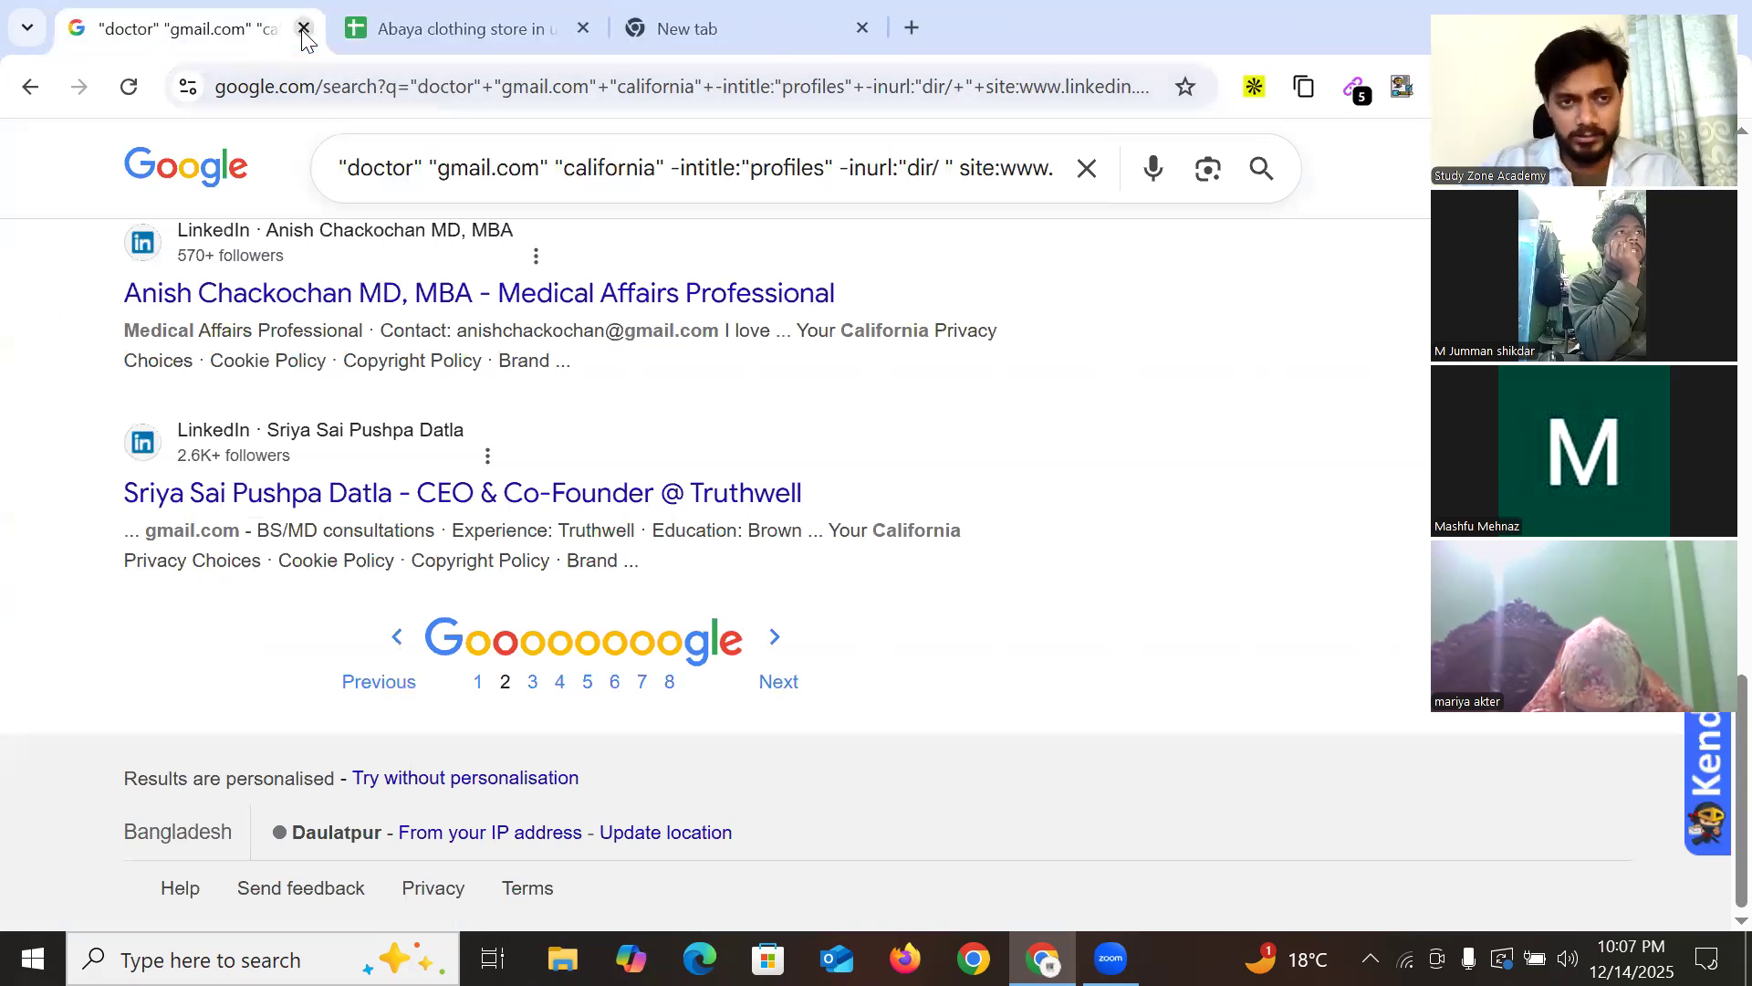
{"action": "left_click", "coordinate": [303, 29]}
{"action": "left_click", "coordinate": [449, 17]}
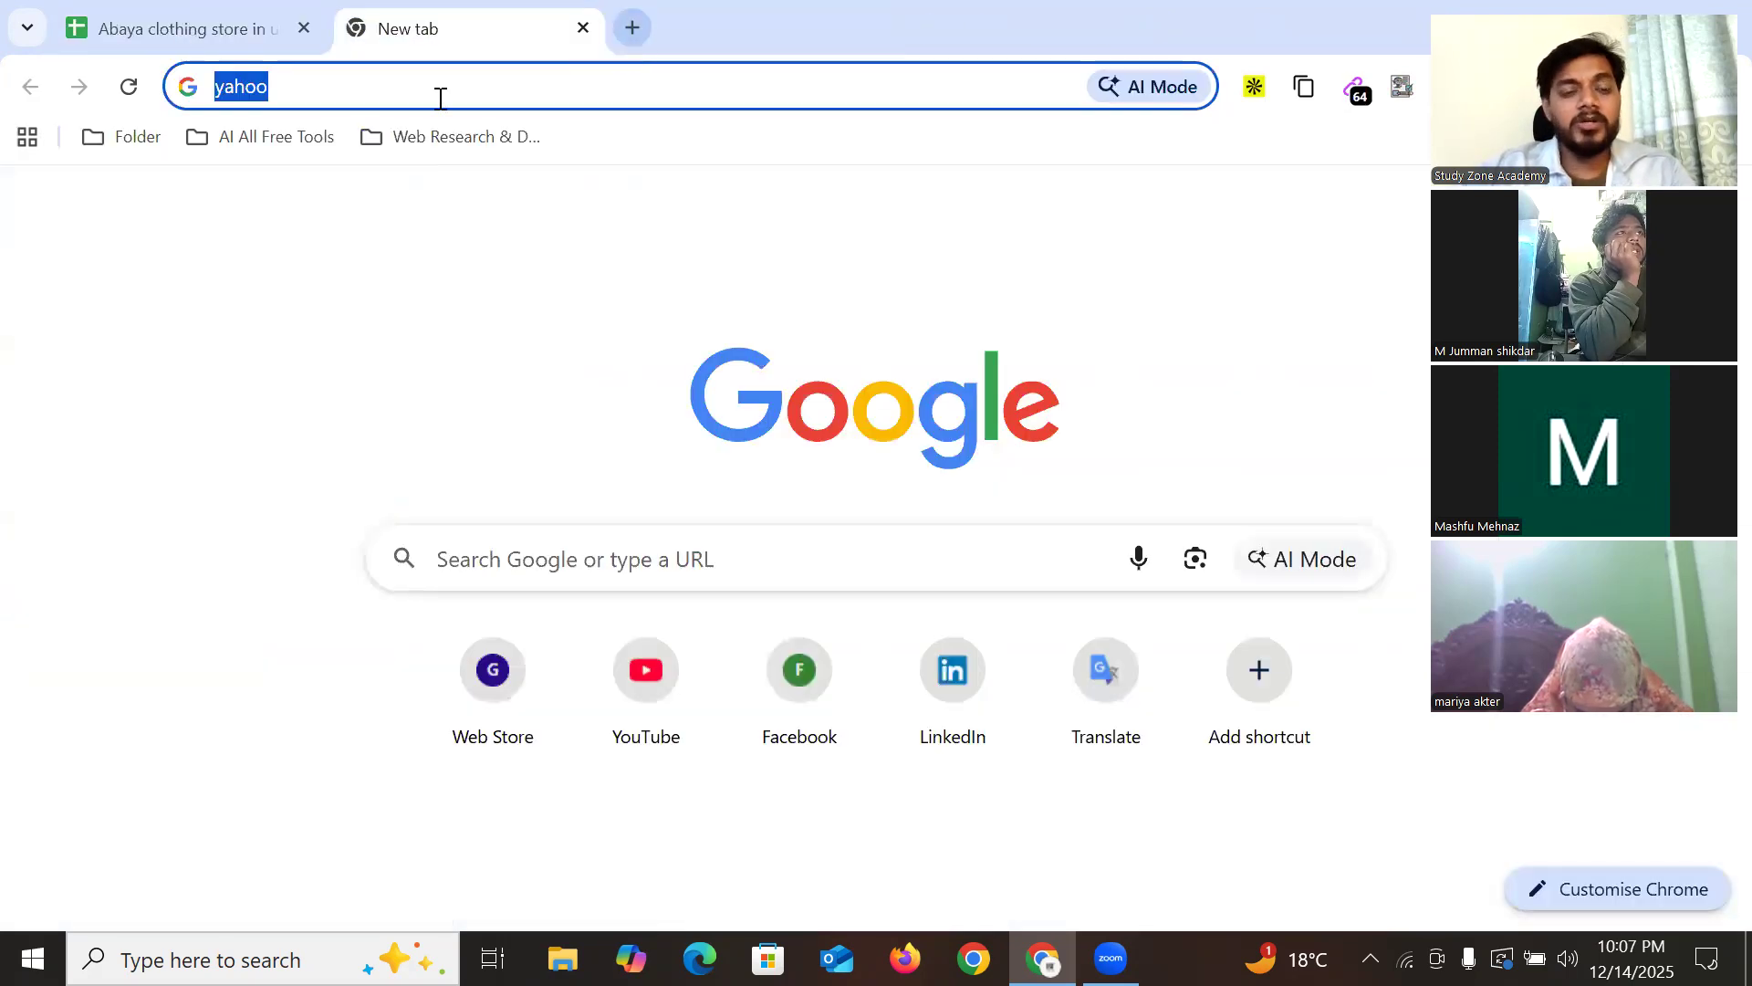
Run Instant Data Scraper on the blank page and close it after the unsupported-site message
{"action": "left_click", "coordinate": [356, 286]}
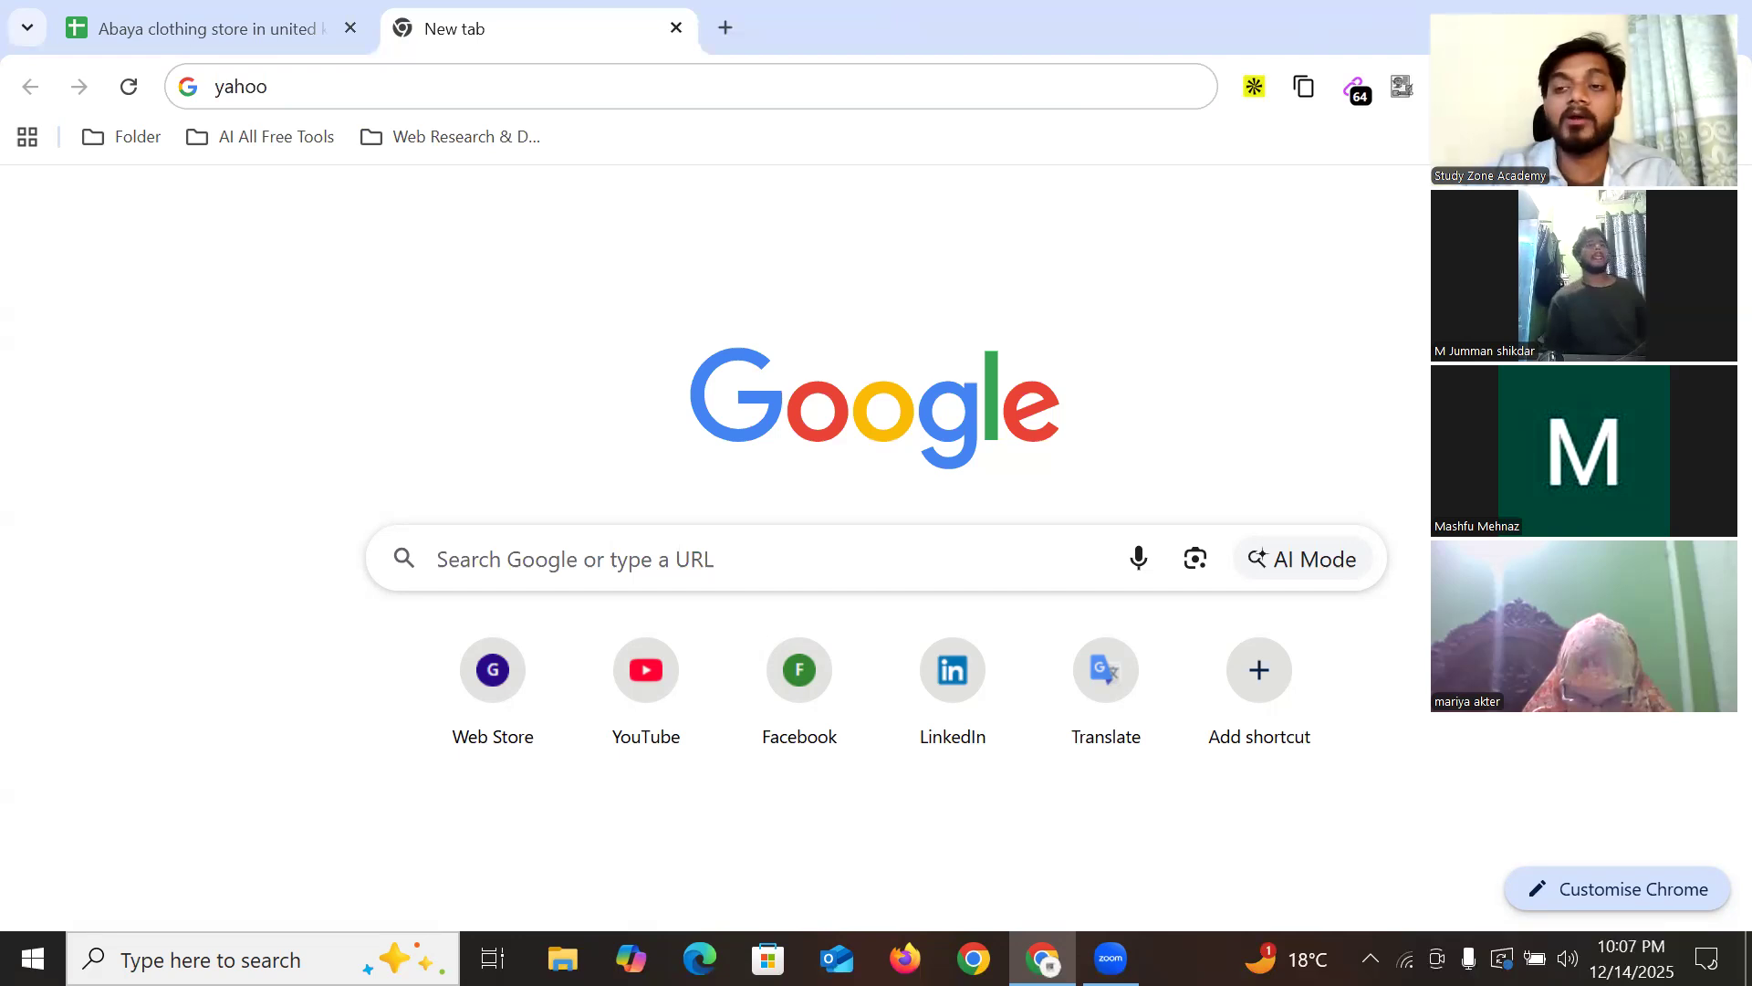
{"action": "left_click", "coordinate": [1465, 20]}
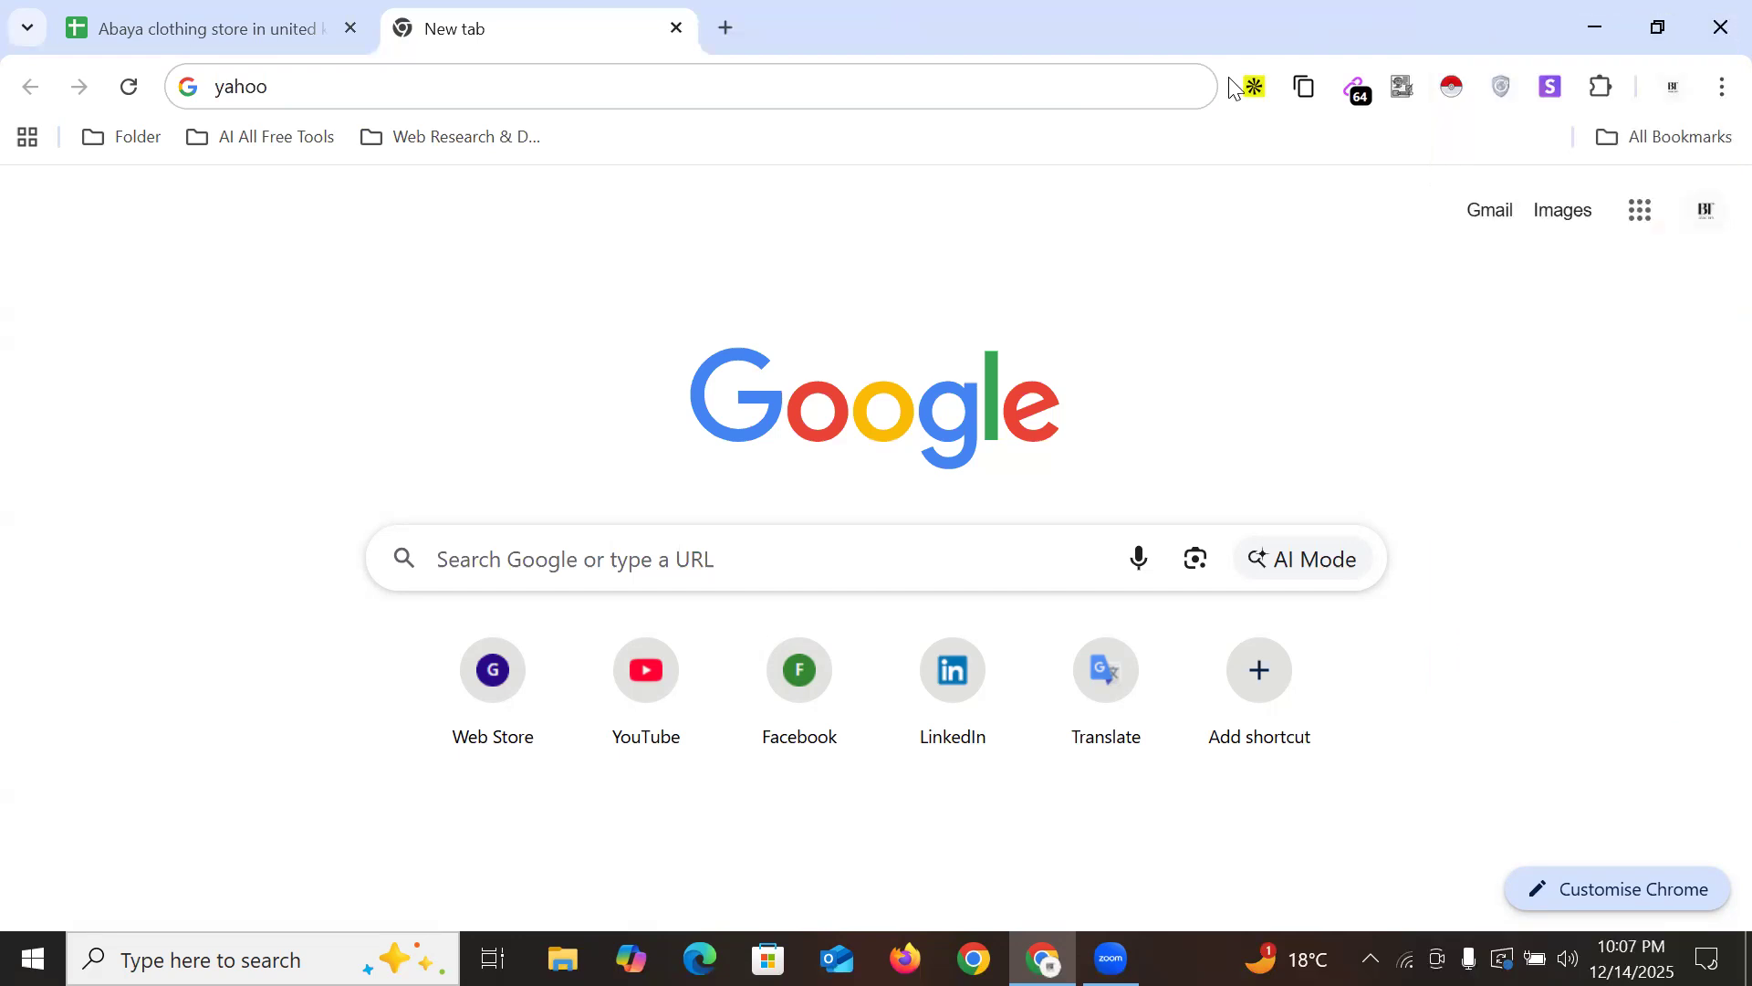
{"action": "left_click", "coordinate": [1452, 88]}
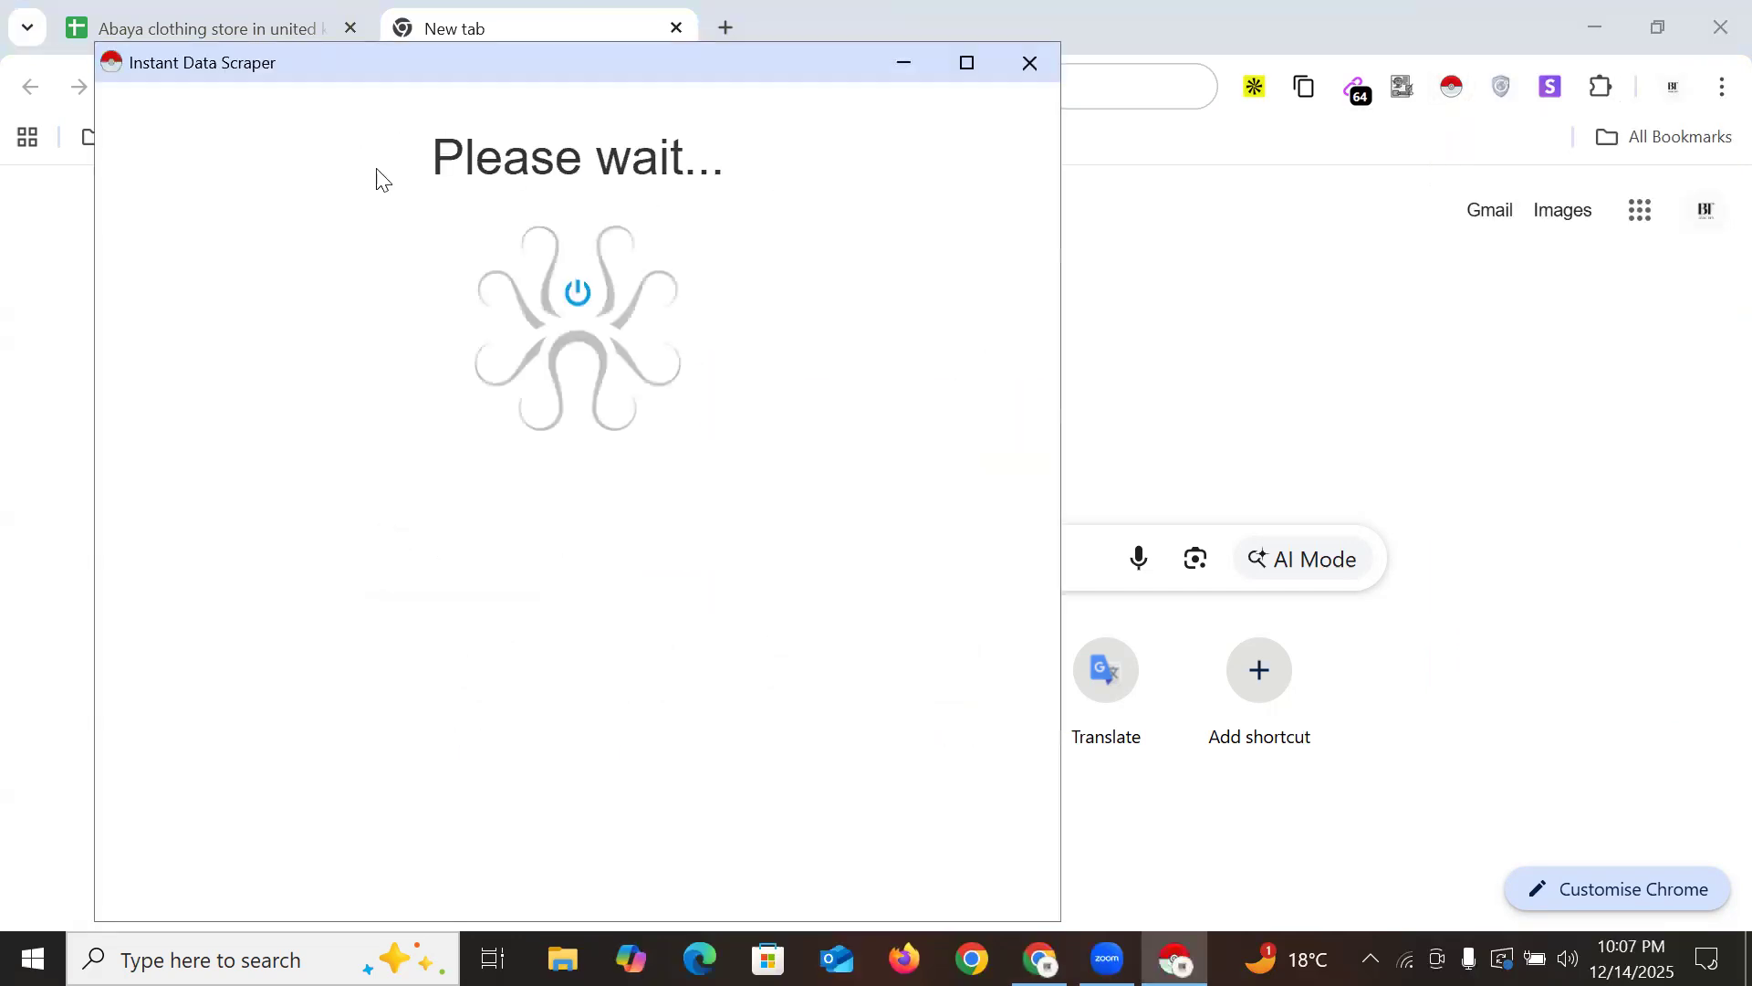
{"action": "left_click_drag", "start_coordinate": [175, 60], "coordinate": [666, 96]}
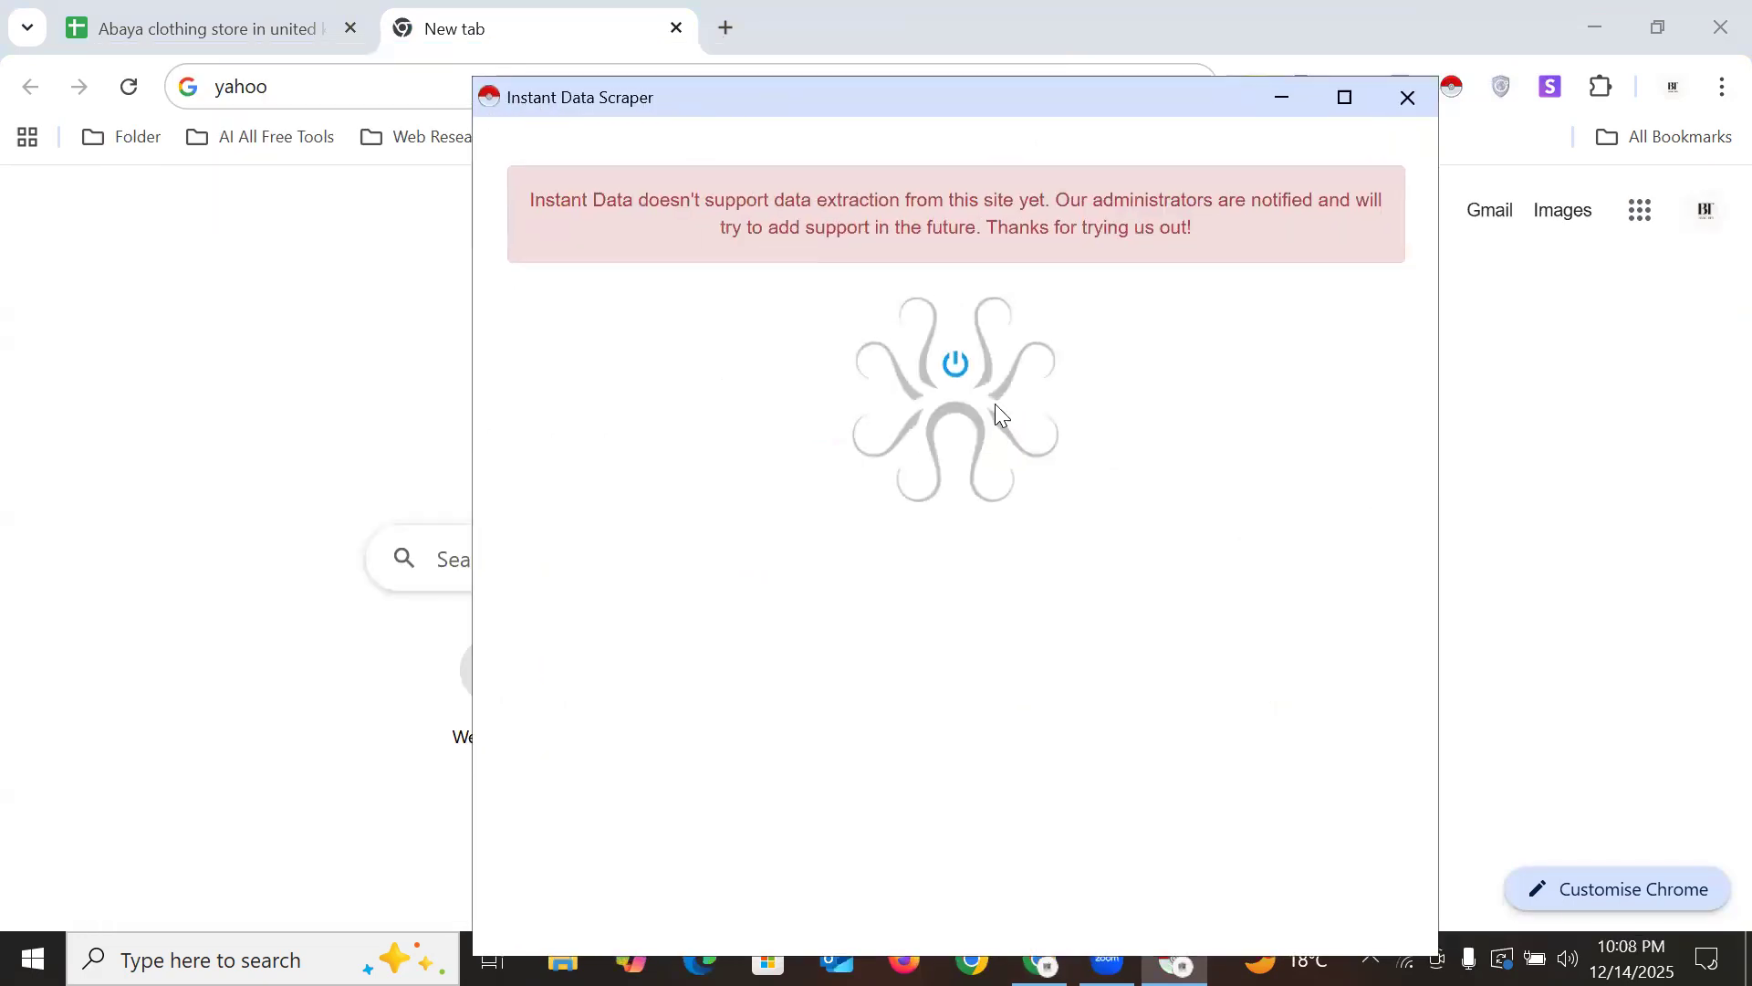
{"action": "left_click", "coordinate": [1408, 102]}
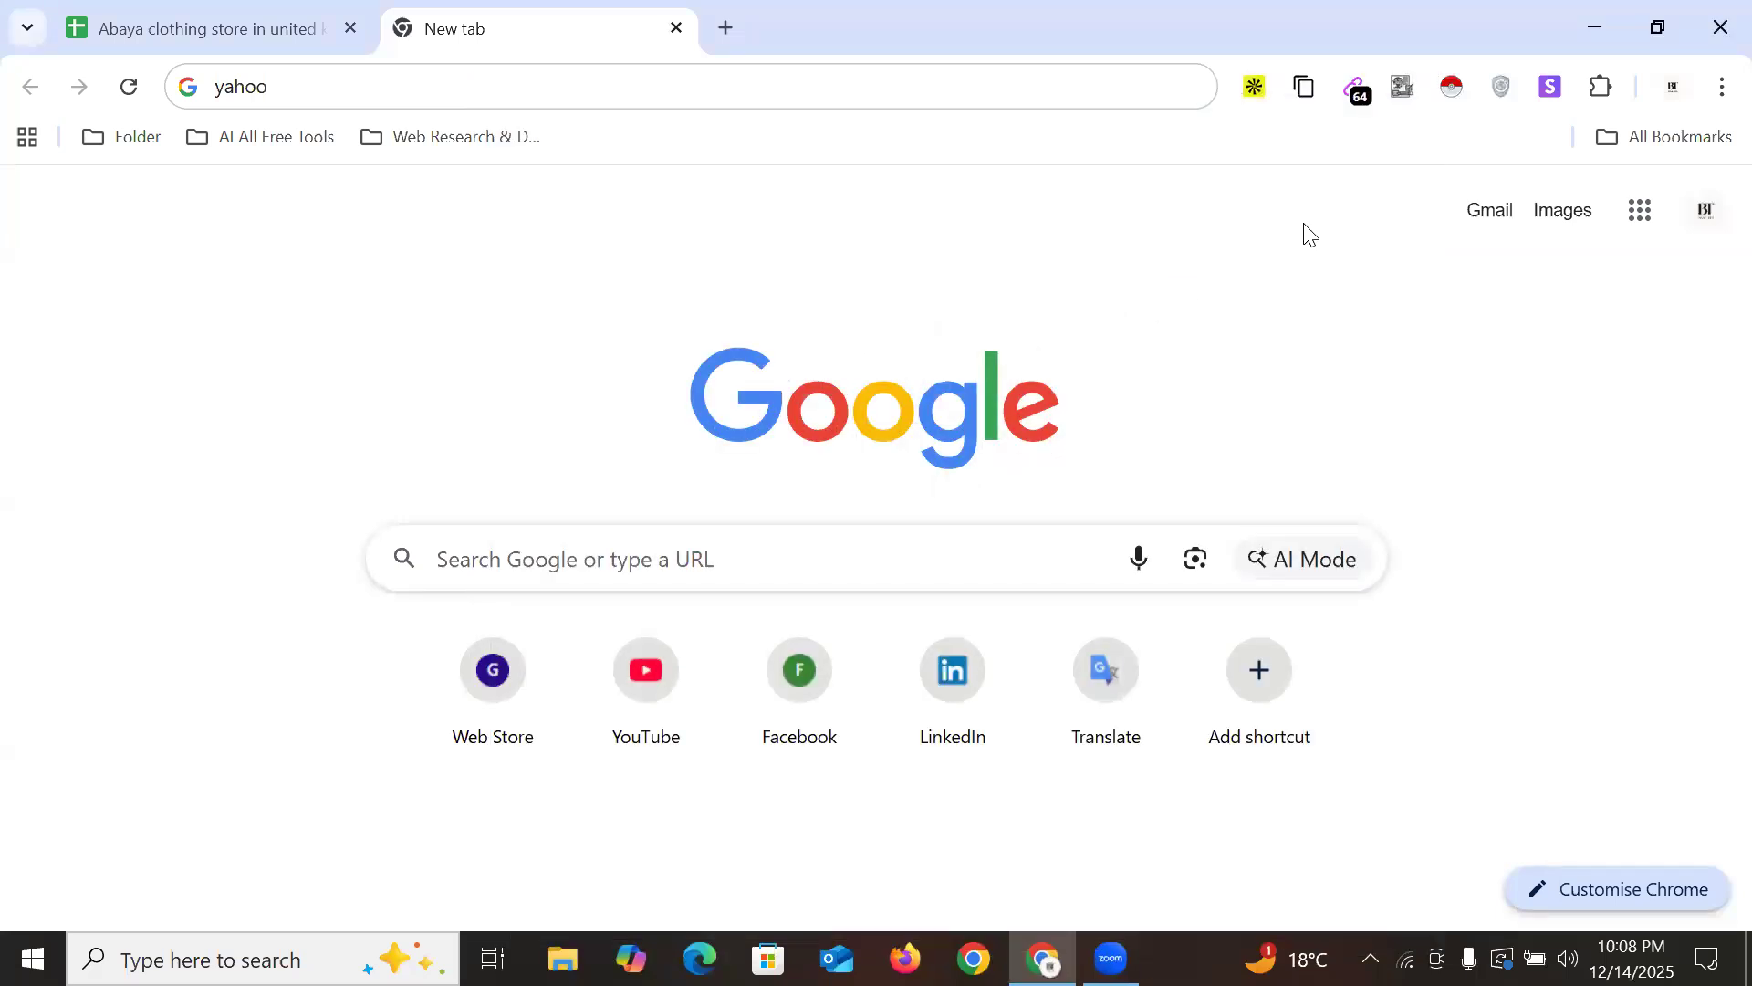
Close the Abaya spreadsheet tab and search Google for 'healthcare in new york'
{"action": "left_click", "coordinate": [352, 28]}
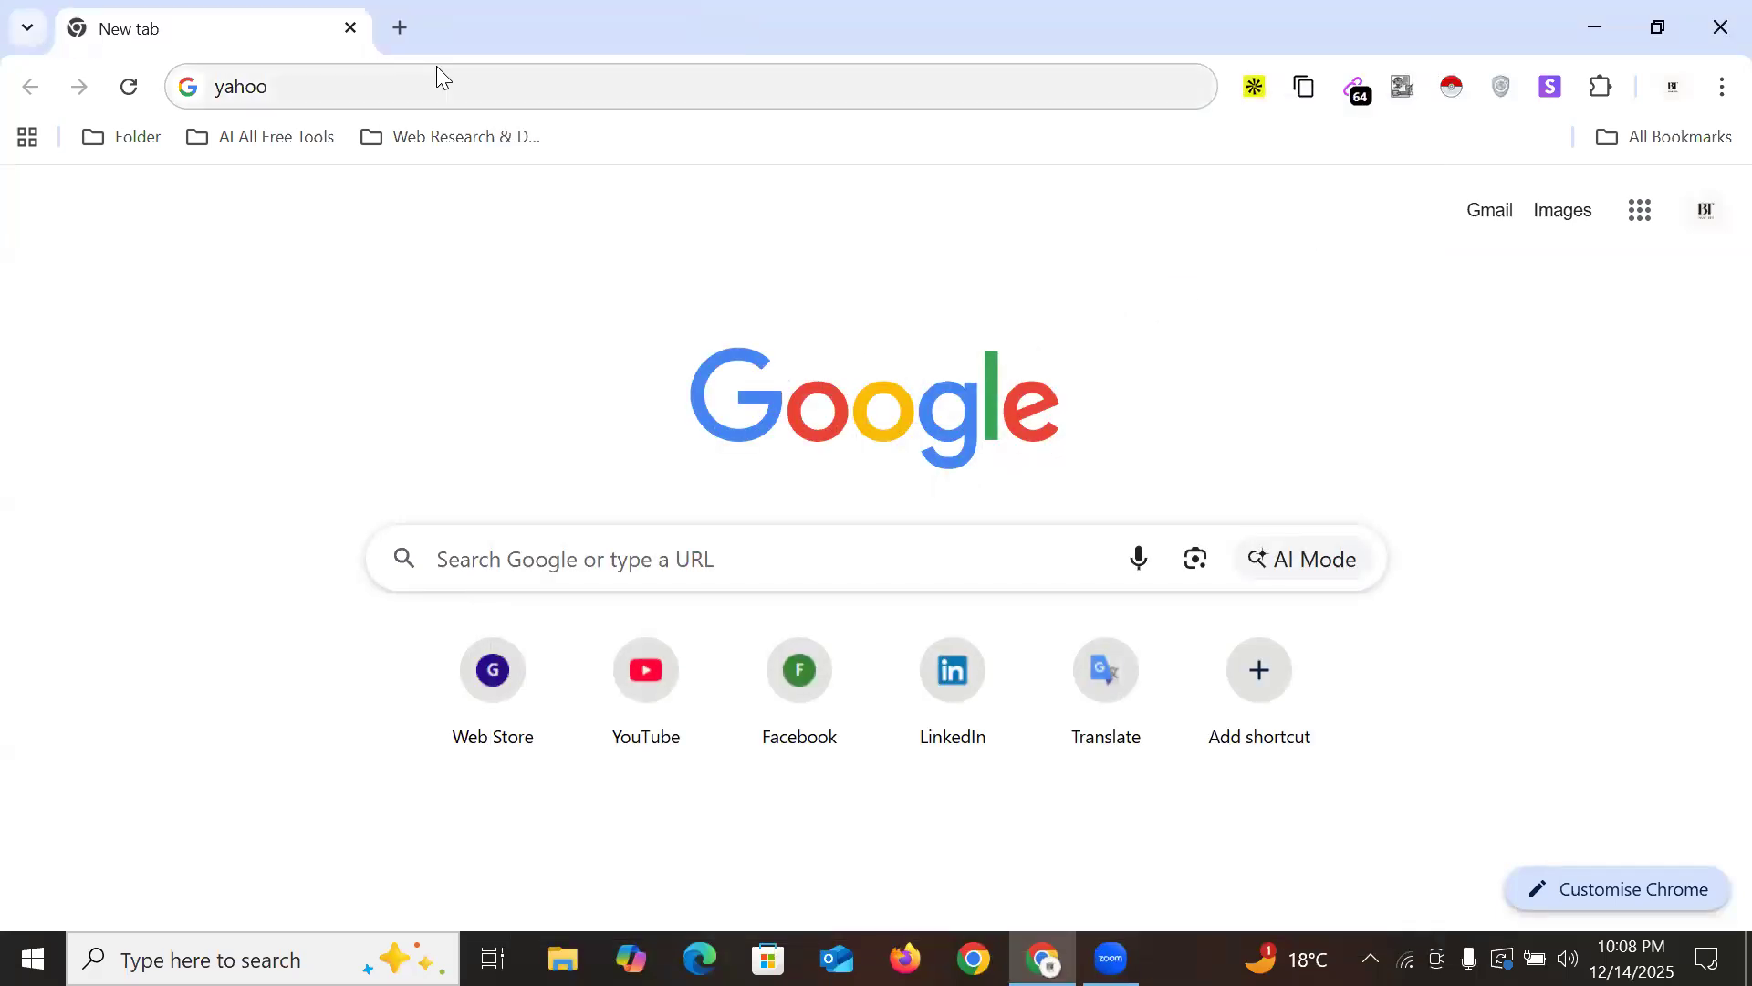
{"action": "left_click", "coordinate": [403, 33]}
{"action": "left_click", "coordinate": [352, 30]}
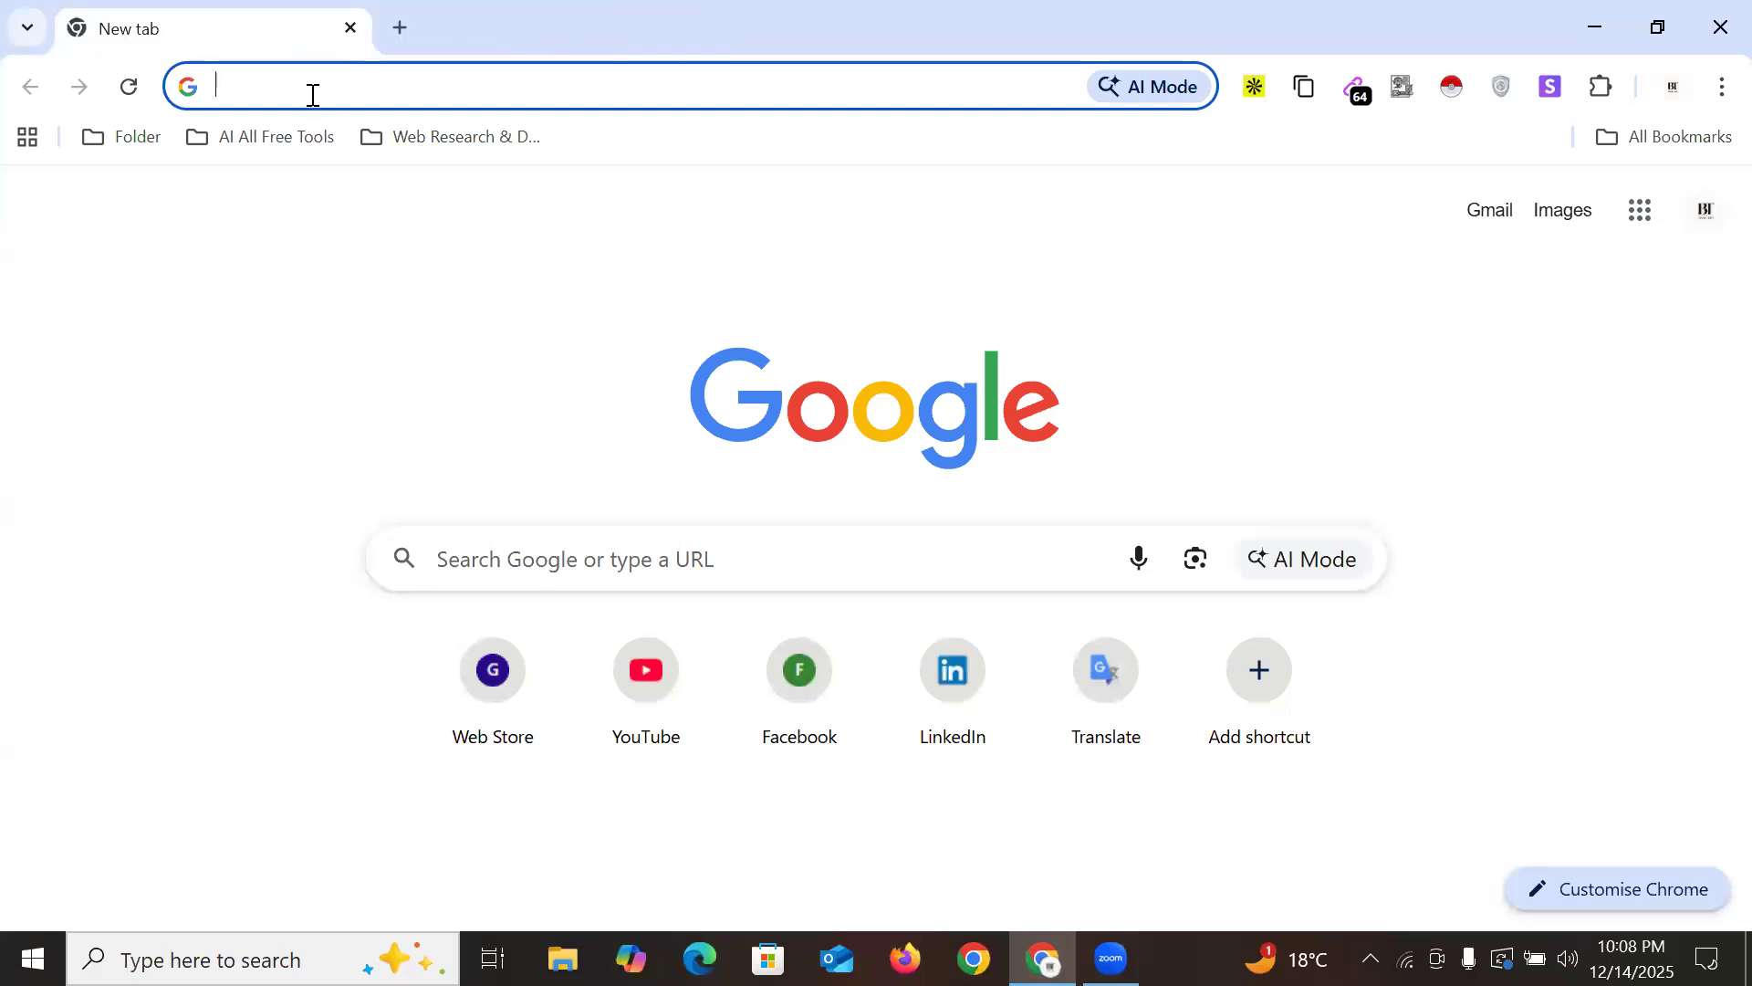
{"action": "left_click", "coordinate": [313, 94]}
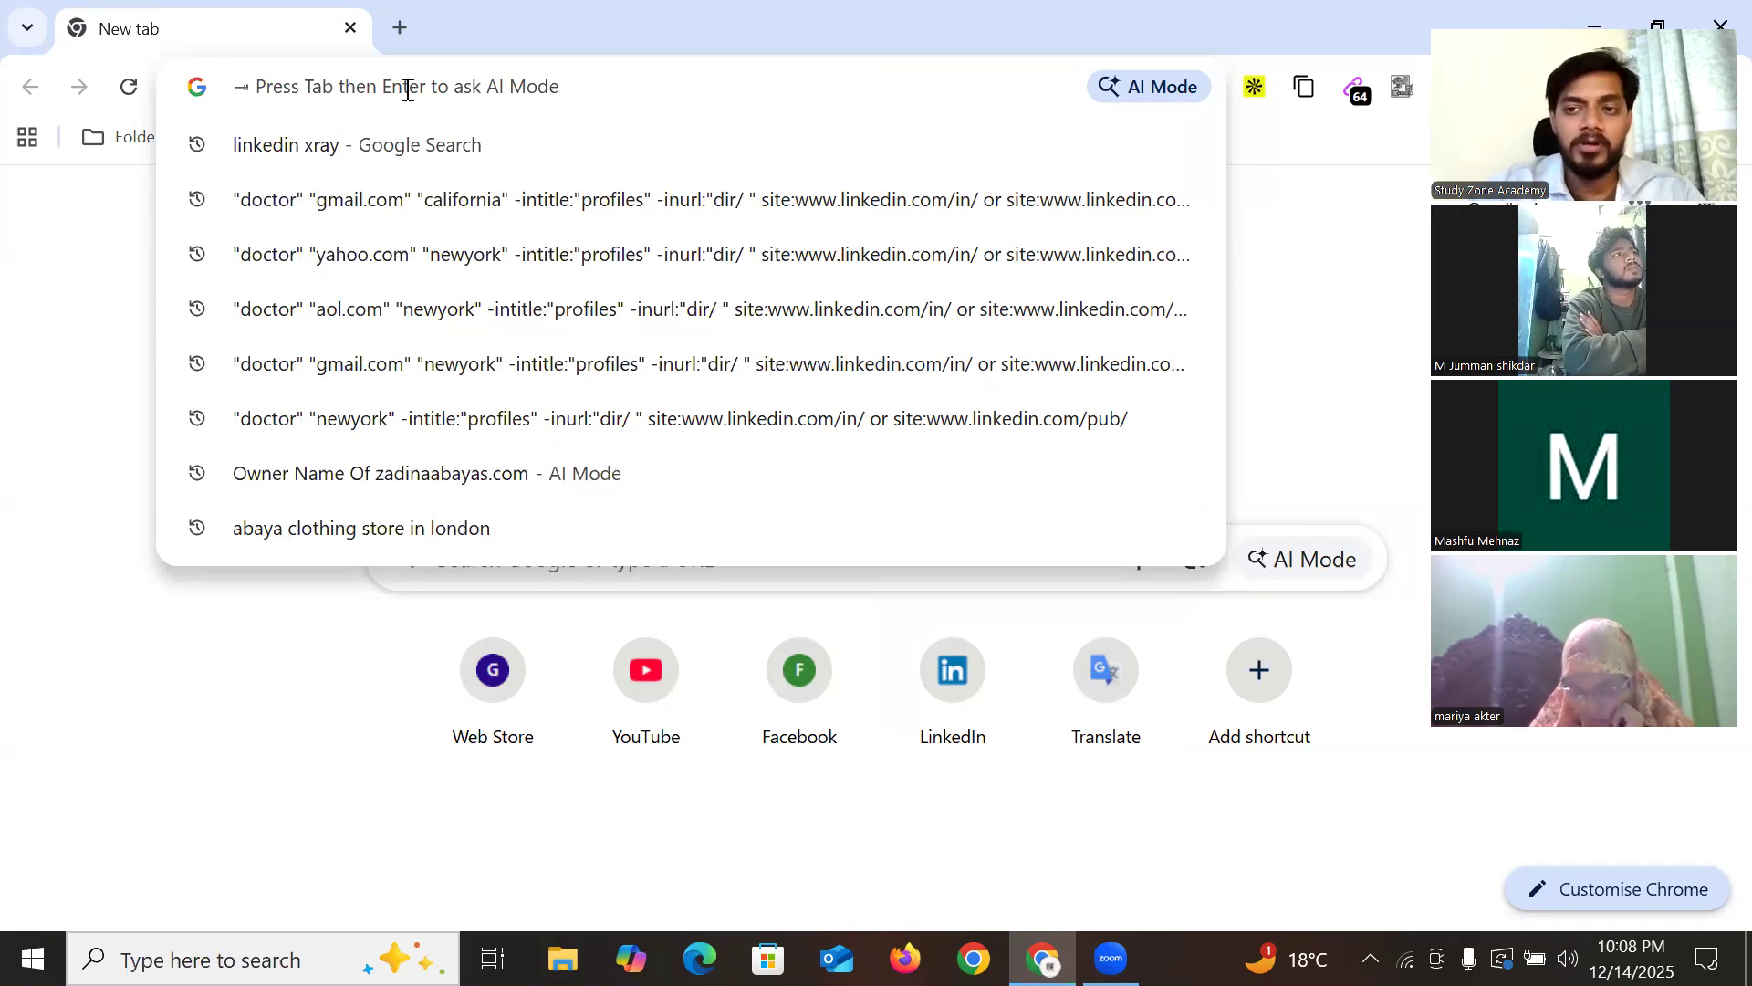
{"action": "type", "text": "H"}
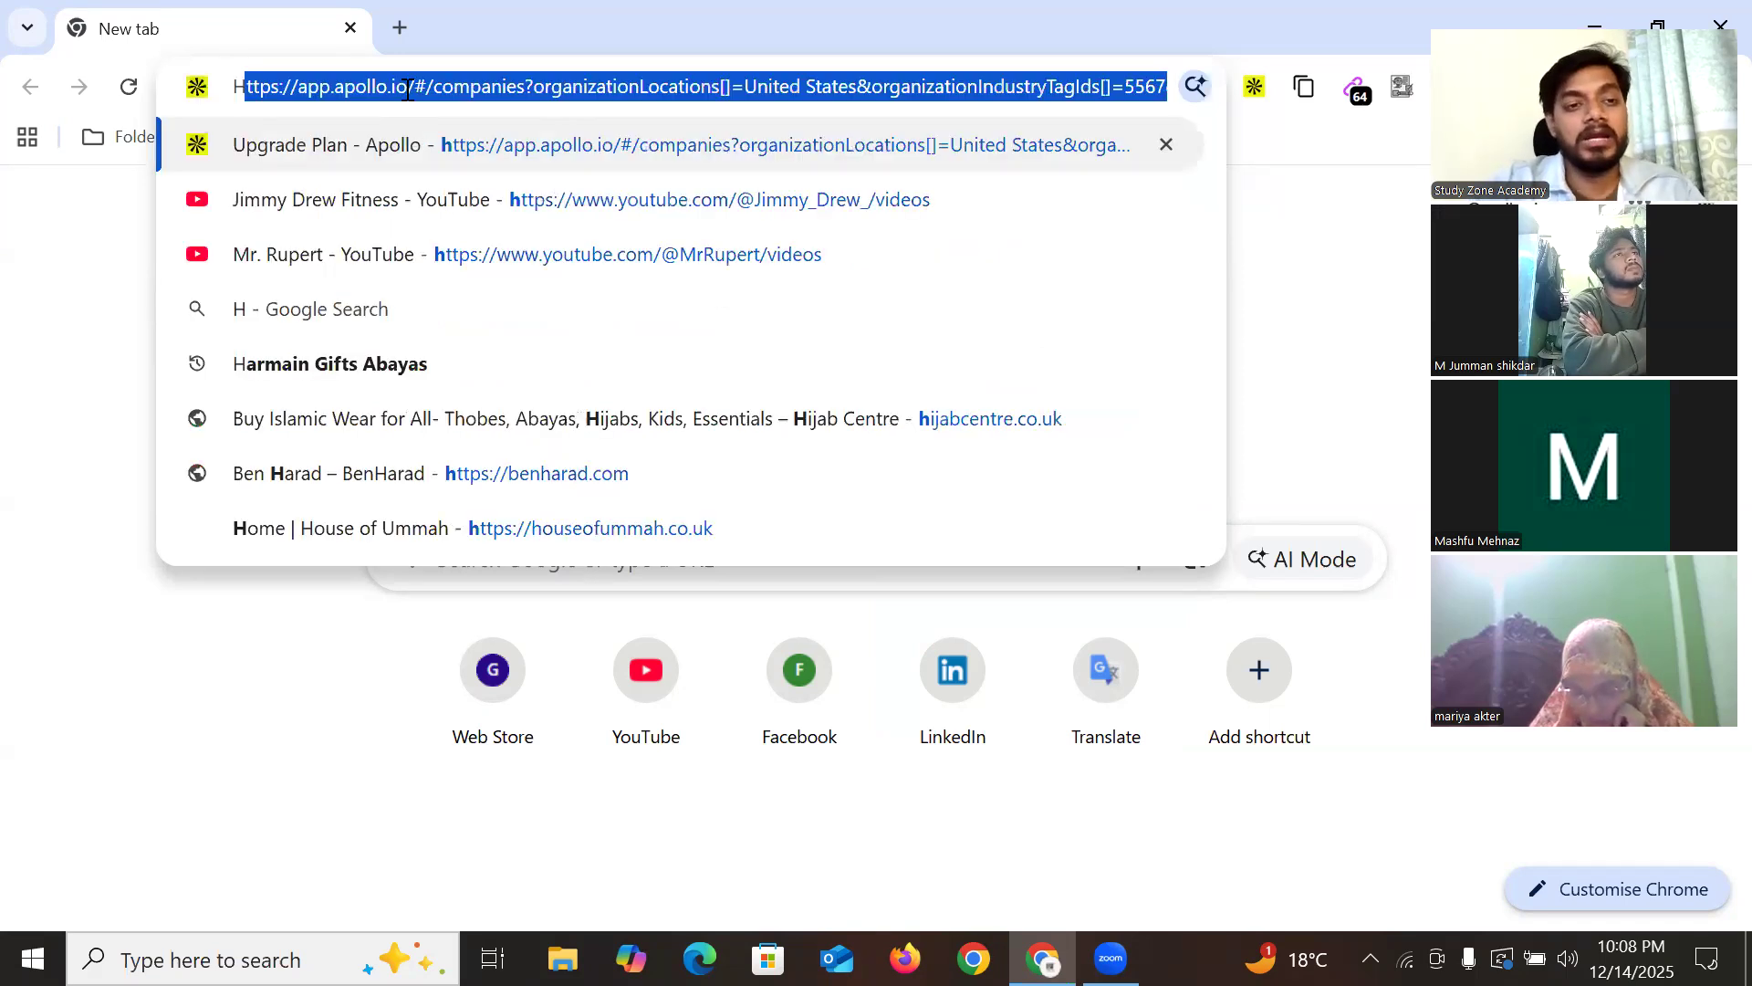
{"action": "type", "text": "ospita"}
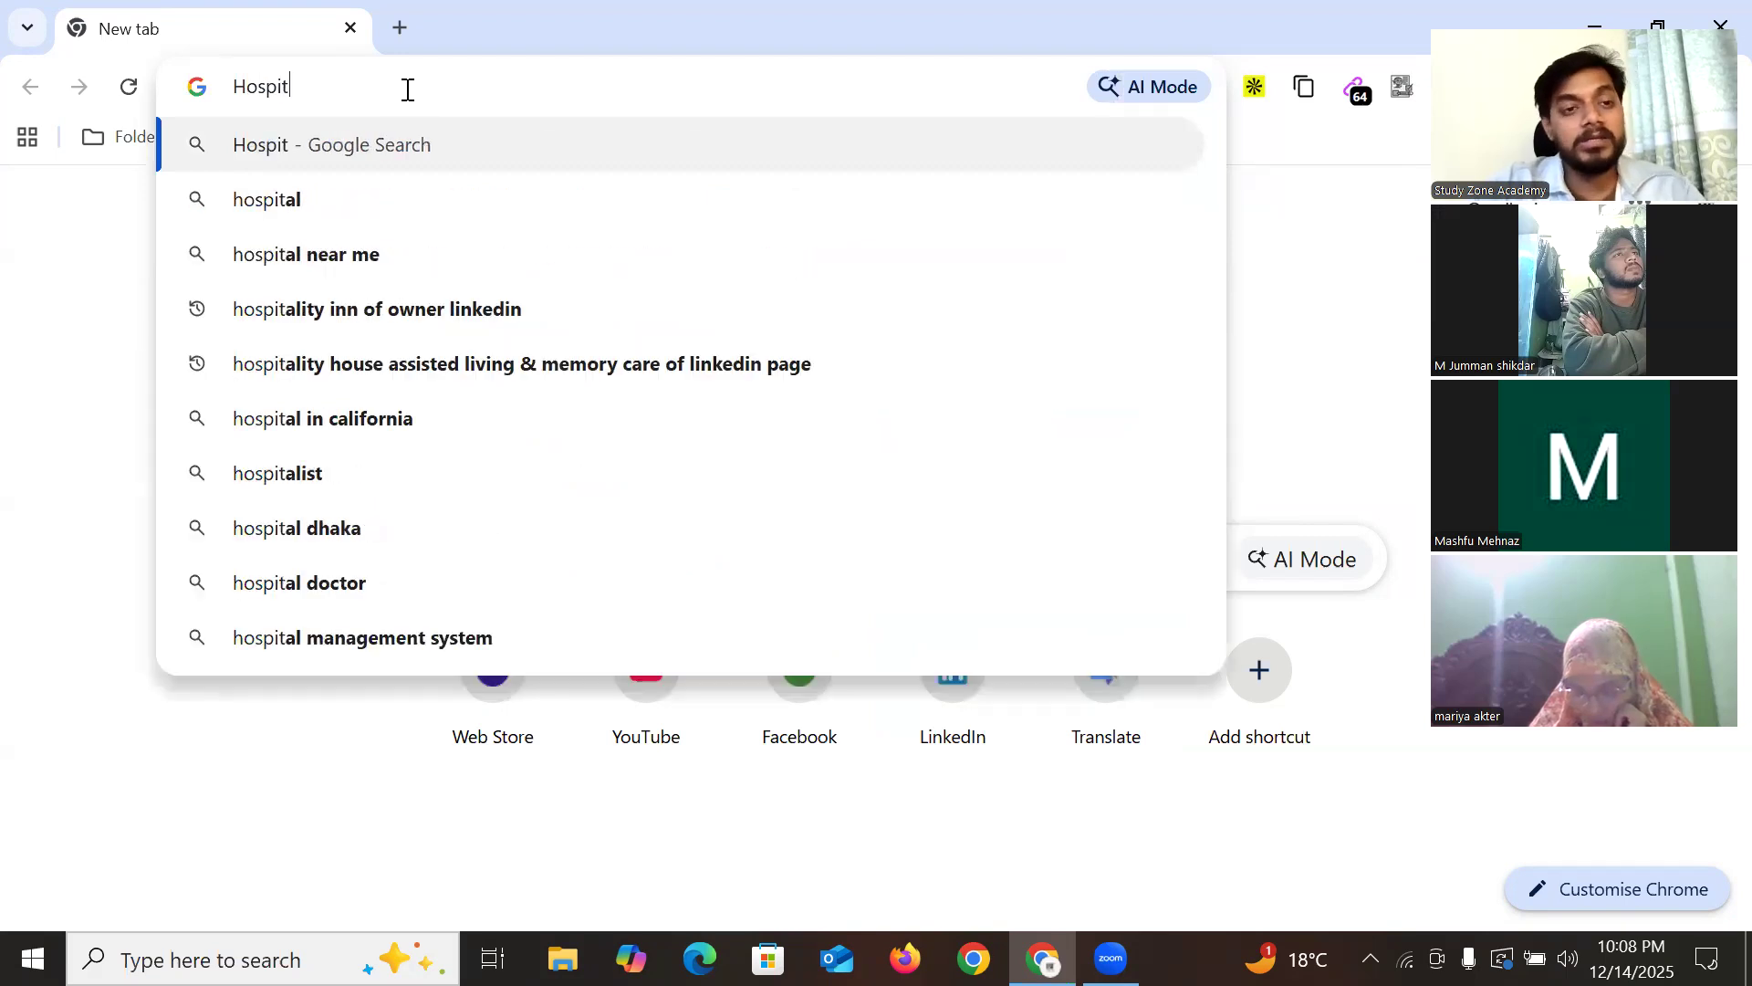
{"action": "key", "text": "BackSpace"}
{"action": "key", "text": "BackSpace"}
{"action": "key", "text": "BackSpace"}
{"action": "key", "text": "BackSpace"}
{"action": "key", "text": "BackSpace"}
{"action": "key", "text": "BackSpace"}
{"action": "key", "text": "BackSpace"}
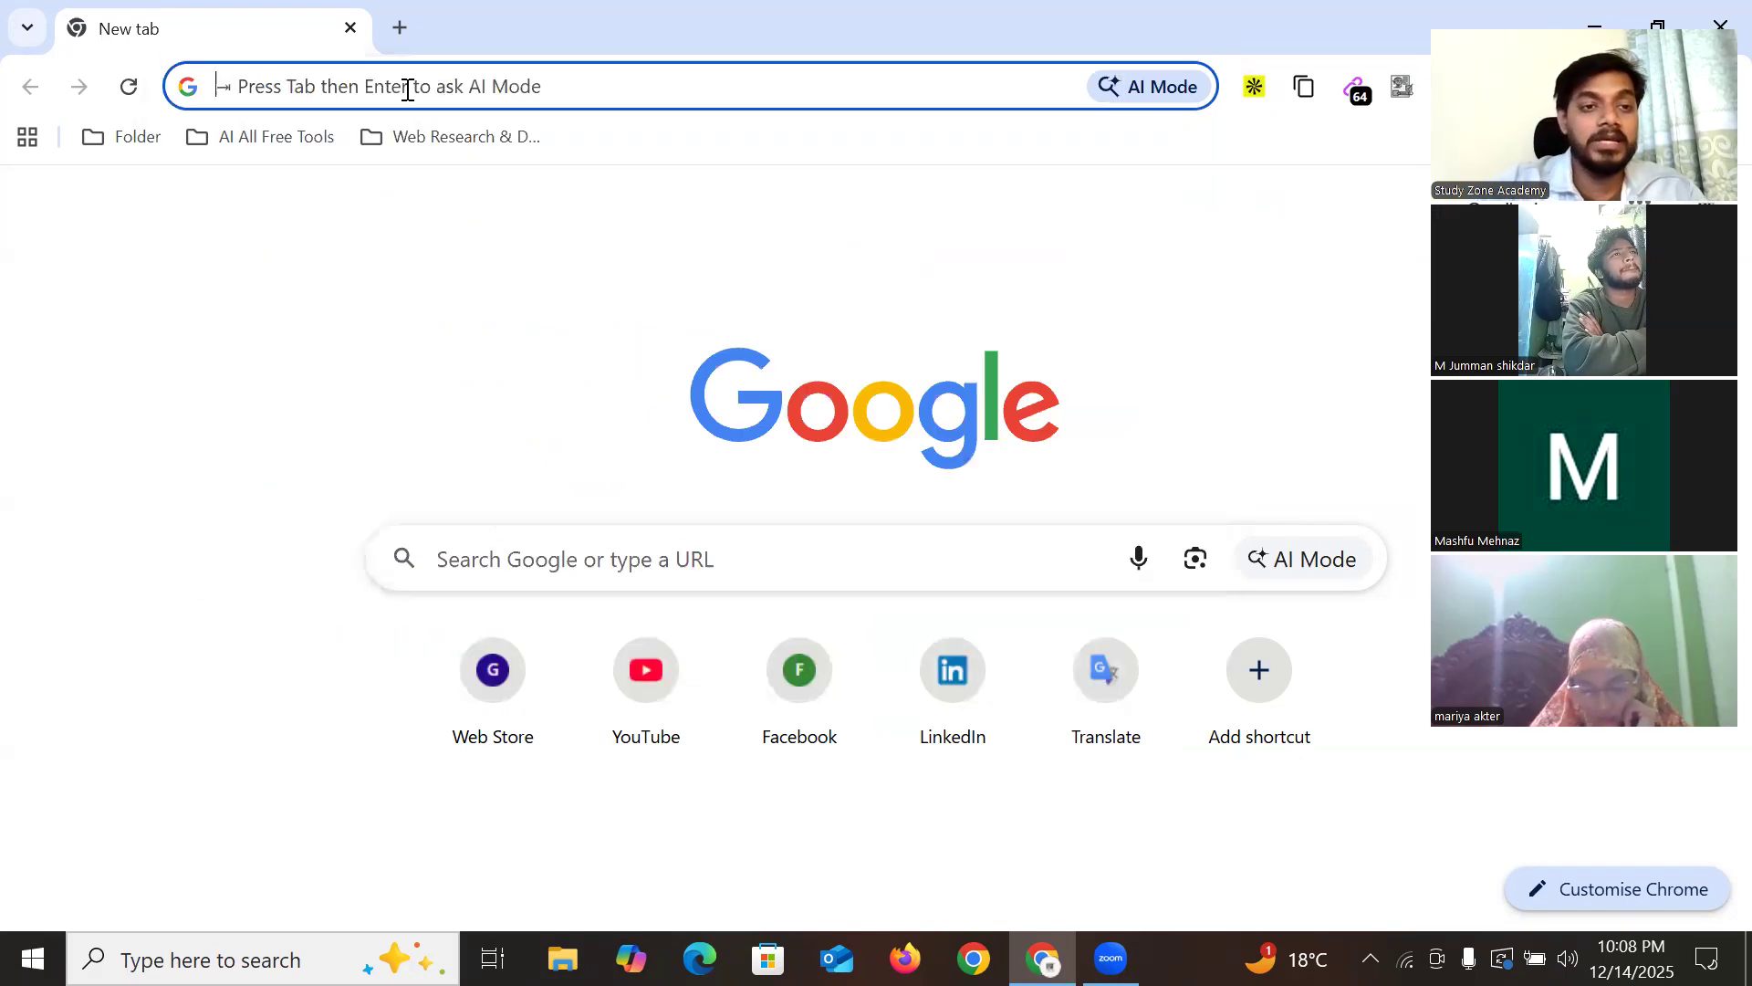
{"action": "type", "text": "Heal"}
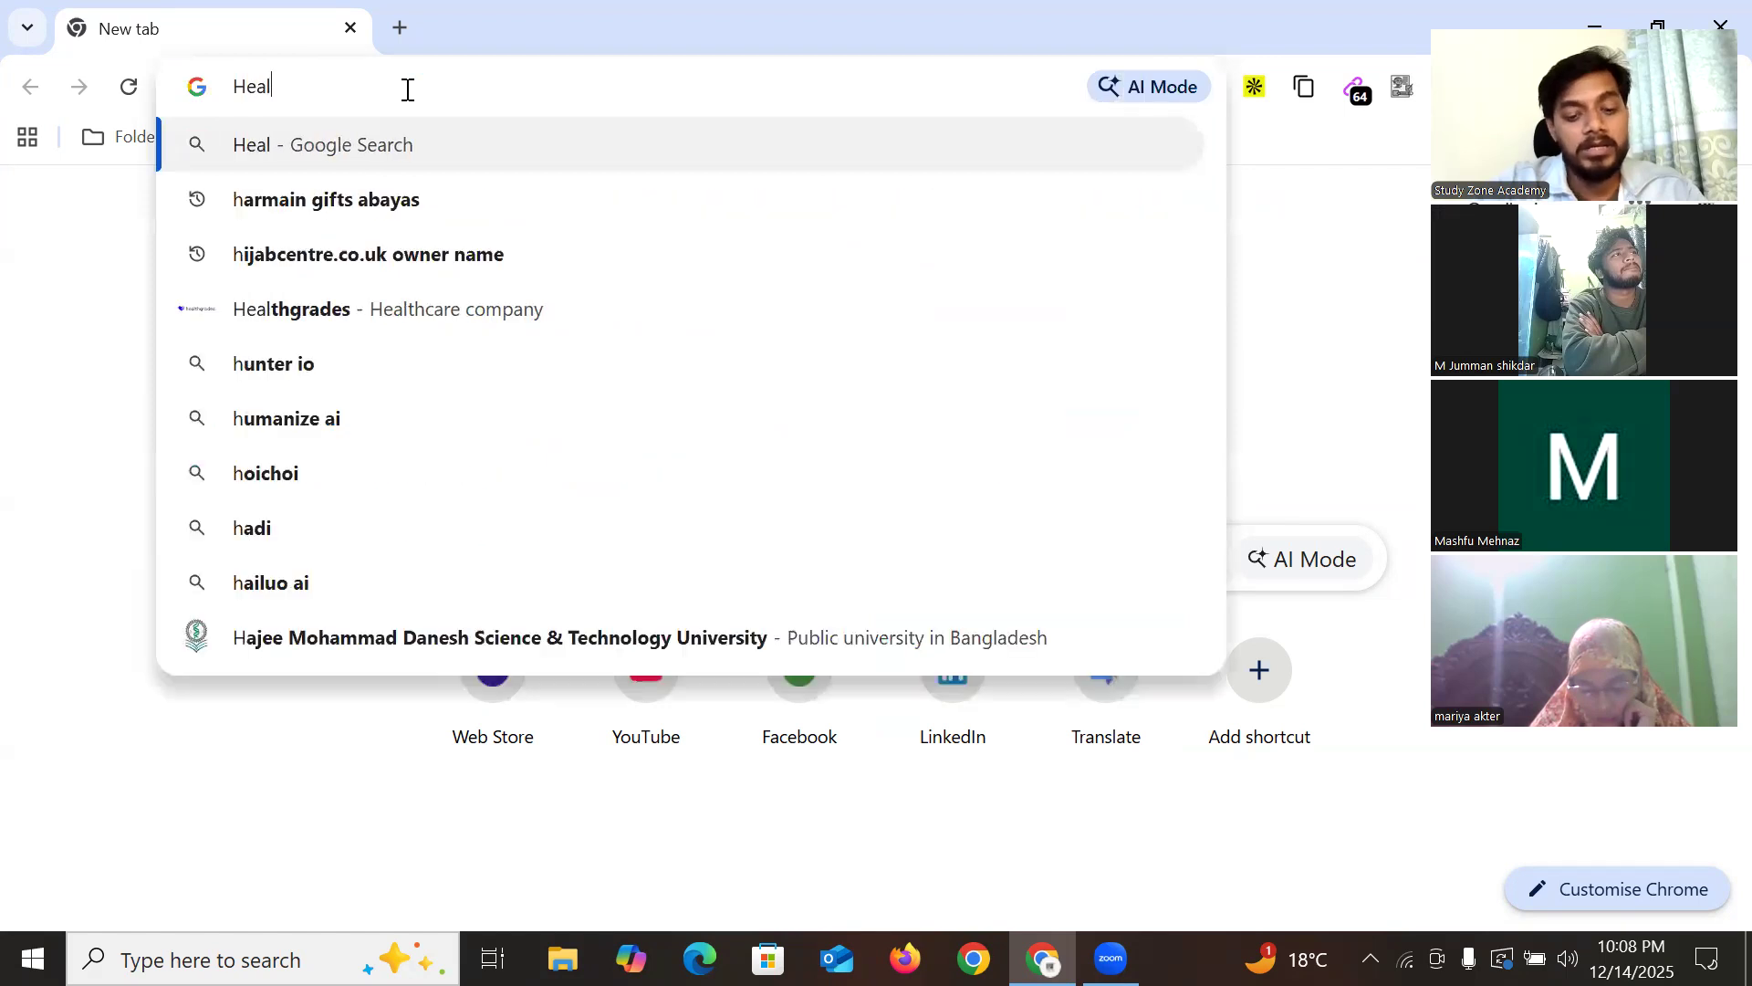
{"action": "type", "text": "thcare"}
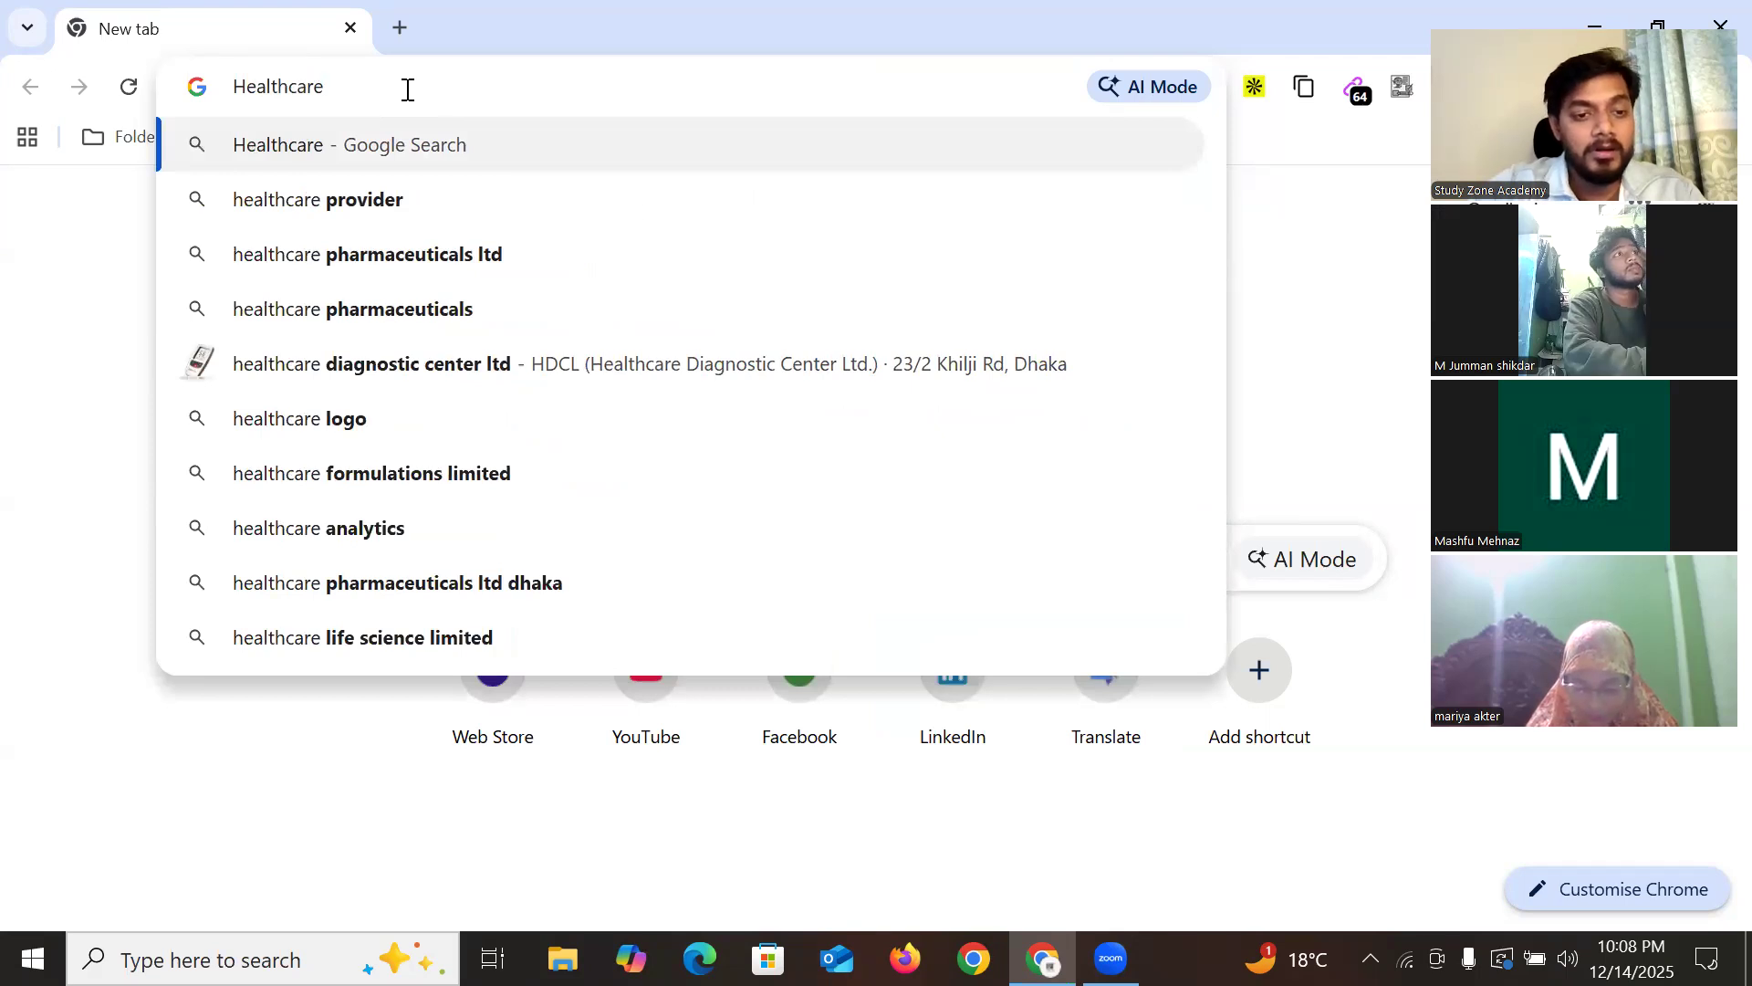
{"action": "type", "text": " In"}
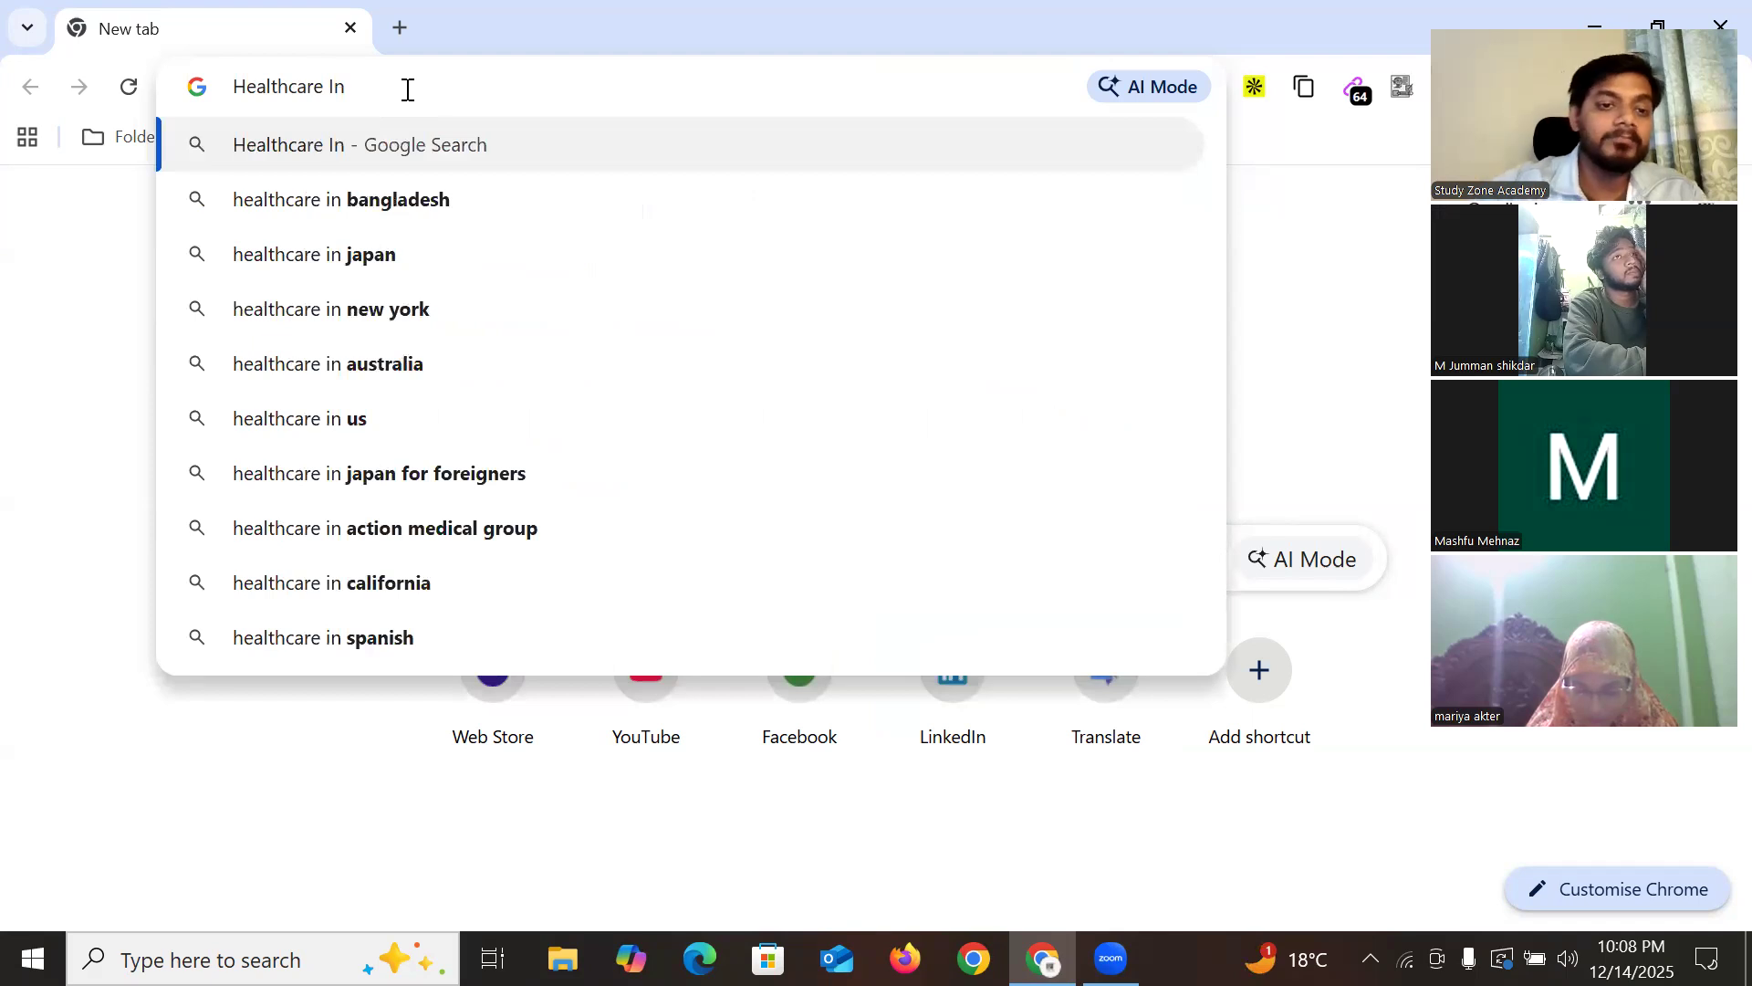
{"action": "left_click", "coordinate": [365, 308]}
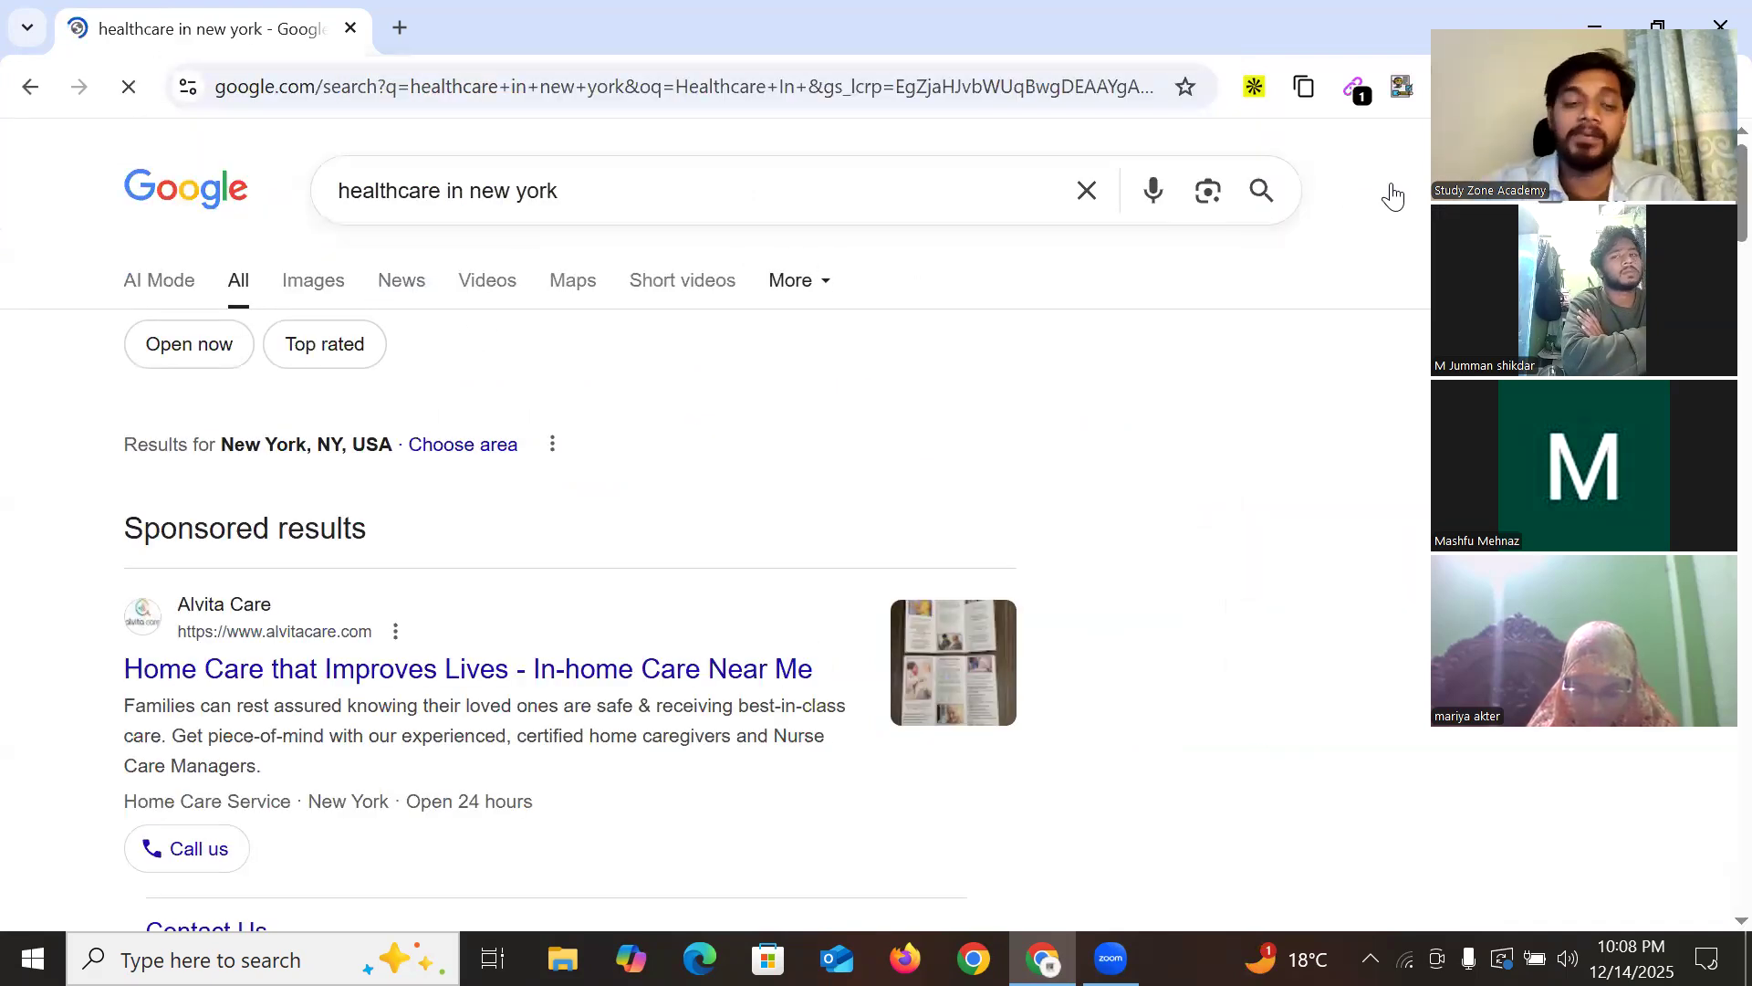
Show the 'healthcare in new york' results on Google Maps and scroll the list to load more listings
{"action": "left_click", "coordinate": [573, 283]}
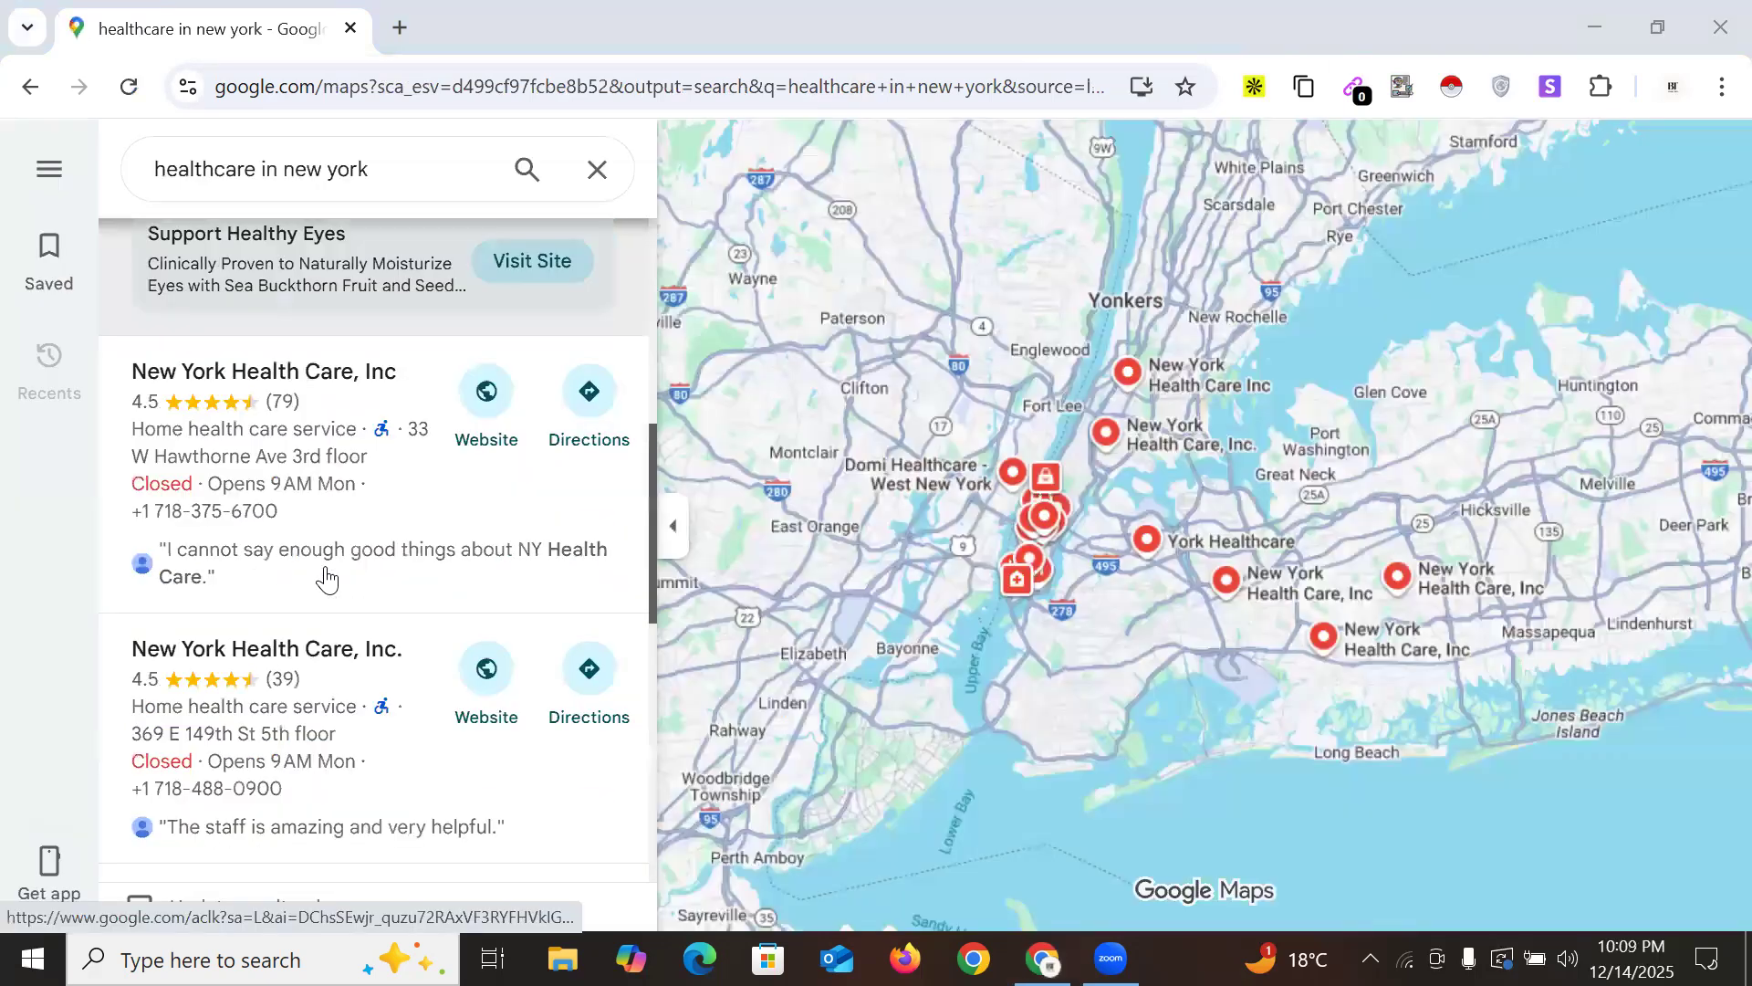
{"action": "scroll", "coordinate": [438, 502], "scroll_direction": "down", "scroll_amount": 5}
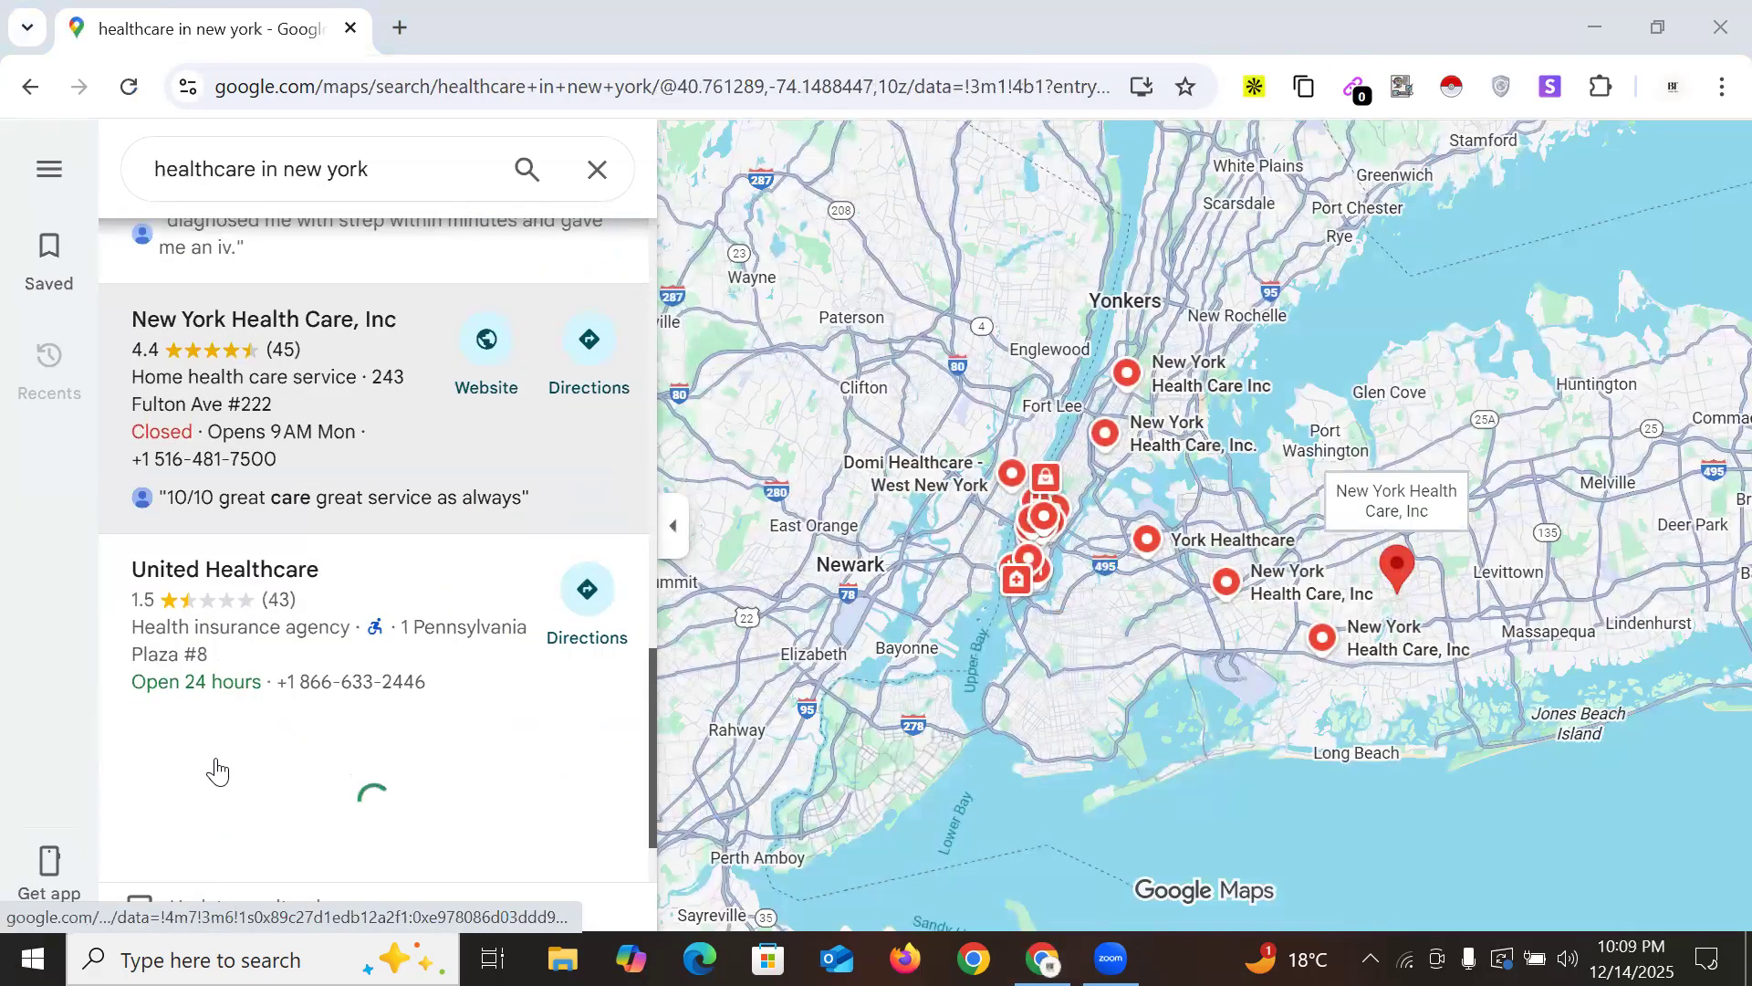
{"action": "scroll", "coordinate": [447, 849], "scroll_direction": "down", "scroll_amount": 2}
{"action": "scroll", "coordinate": [283, 757], "scroll_direction": "down", "scroll_amount": 15}
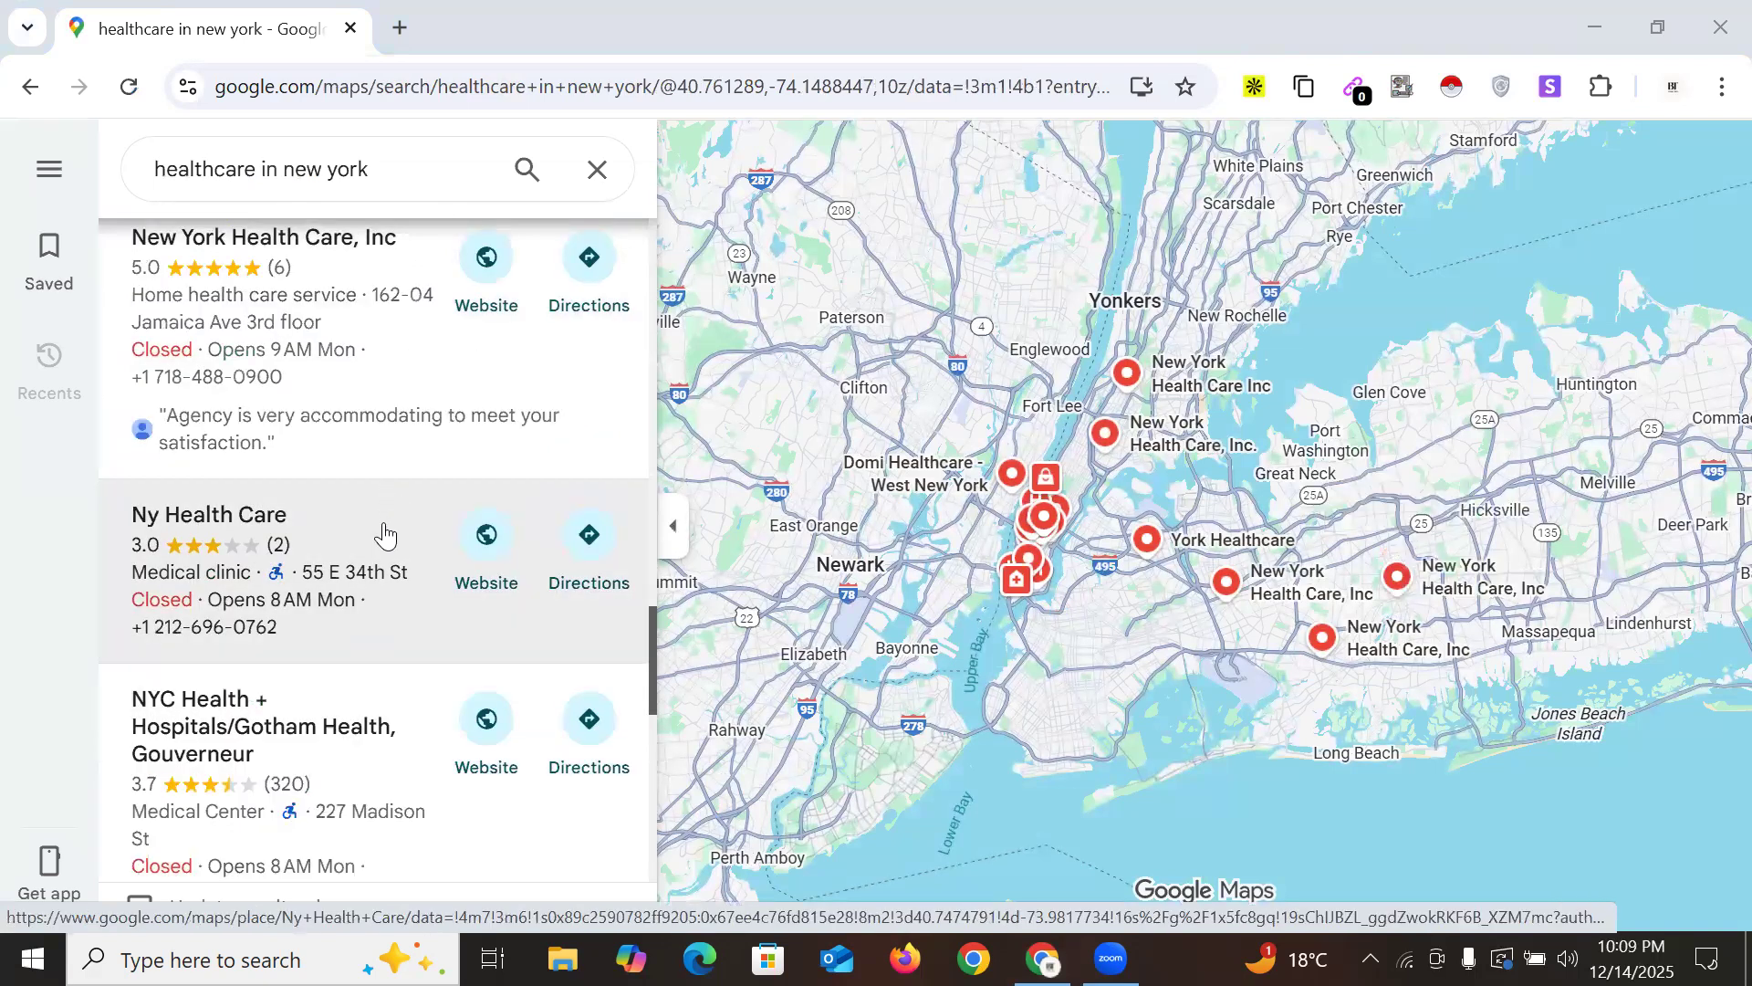
{"action": "scroll", "coordinate": [450, 653], "scroll_direction": "down", "scroll_amount": 5}
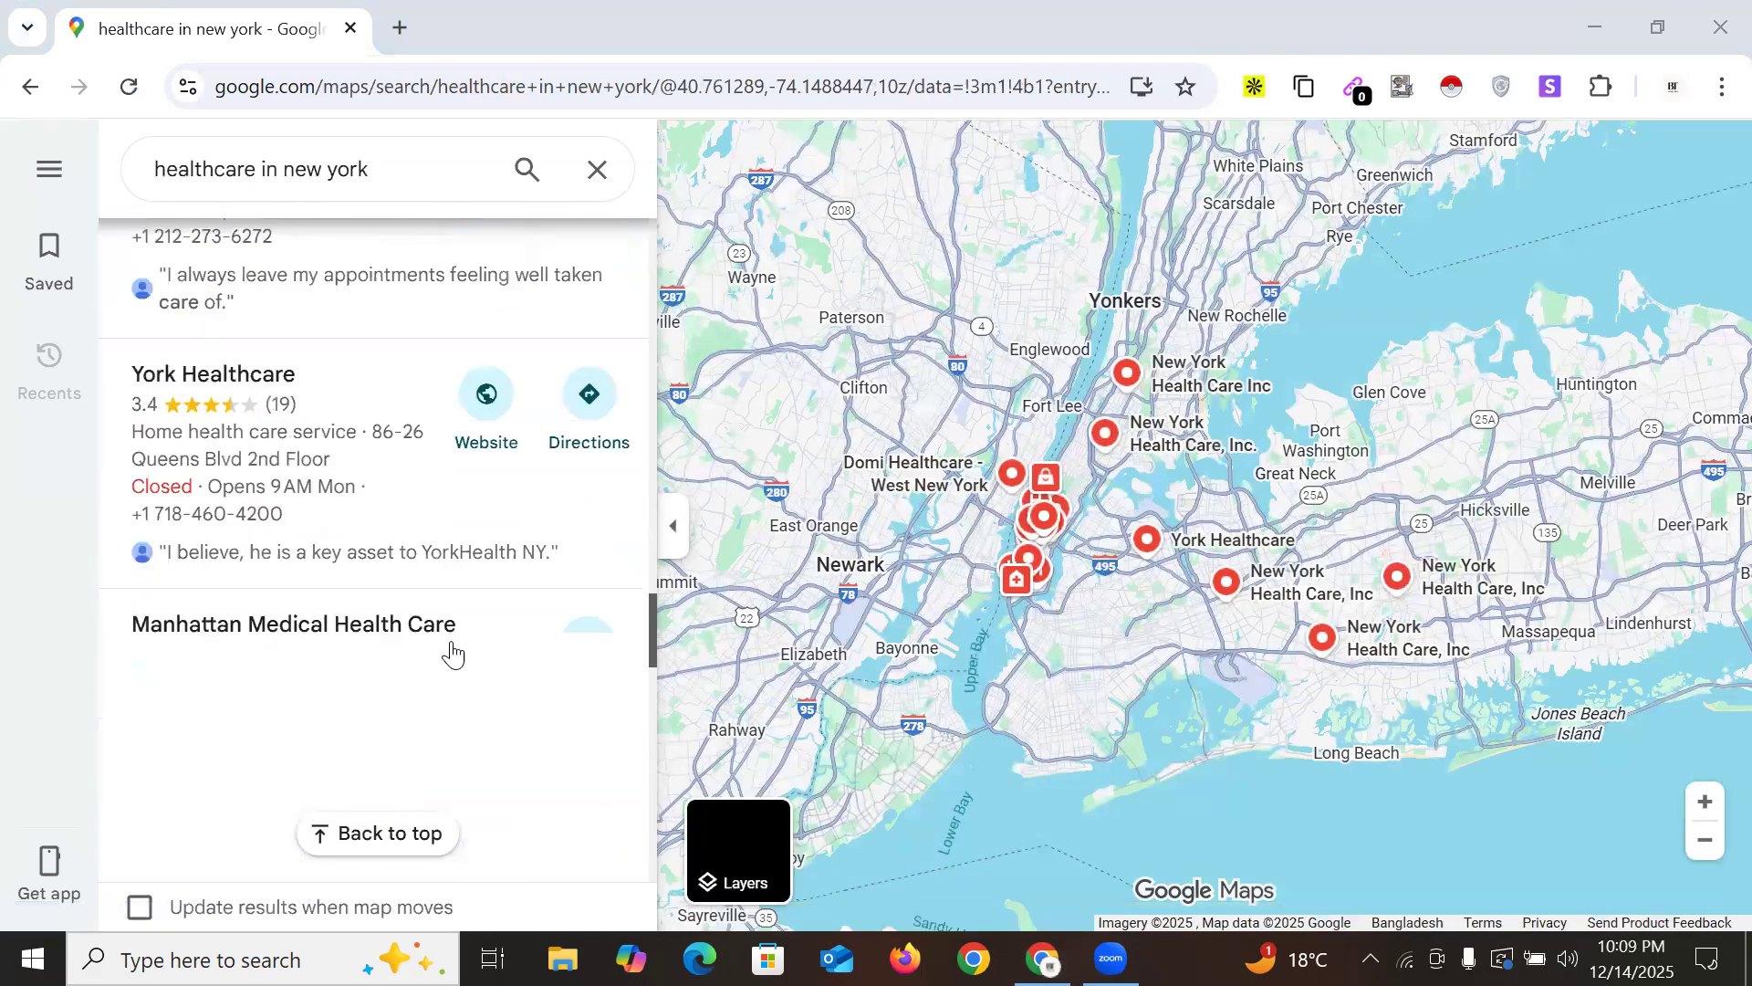
{"action": "scroll", "coordinate": [422, 673], "scroll_direction": "down", "scroll_amount": 8}
{"action": "scroll", "coordinate": [426, 666], "scroll_direction": "down", "scroll_amount": 6}
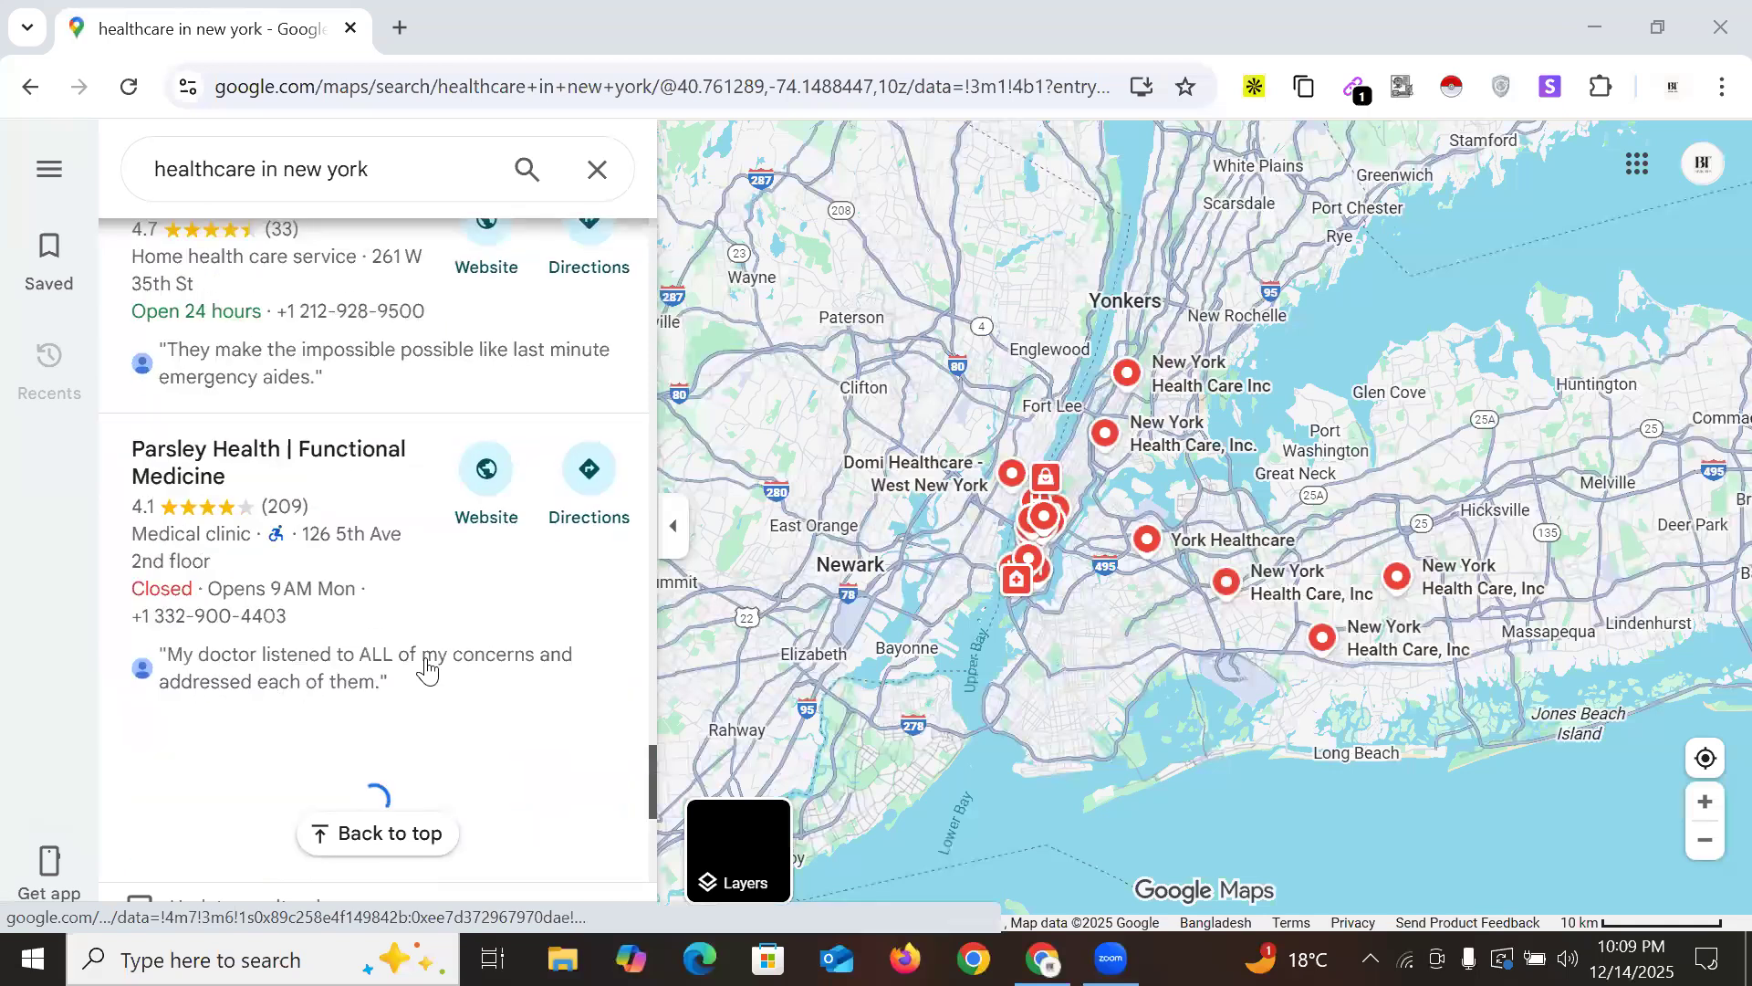
{"action": "scroll", "coordinate": [423, 544], "scroll_direction": "up", "scroll_amount": 10}
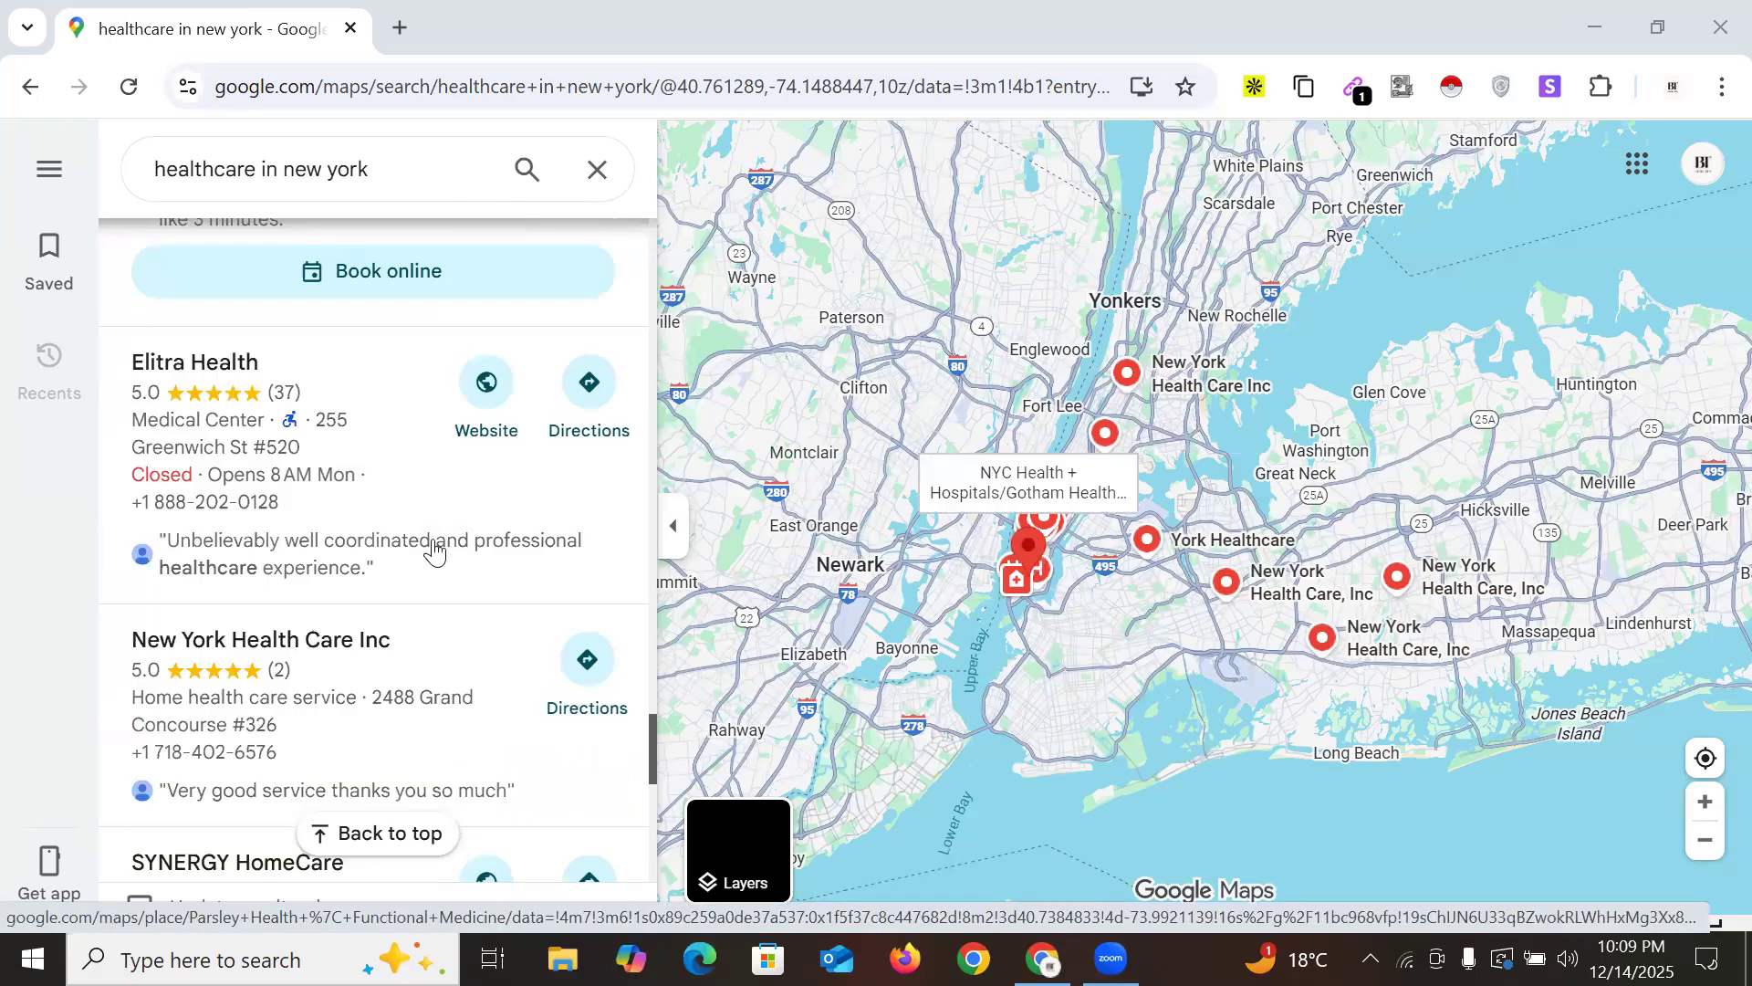
{"action": "scroll", "coordinate": [429, 557], "scroll_direction": "down", "scroll_amount": 10}
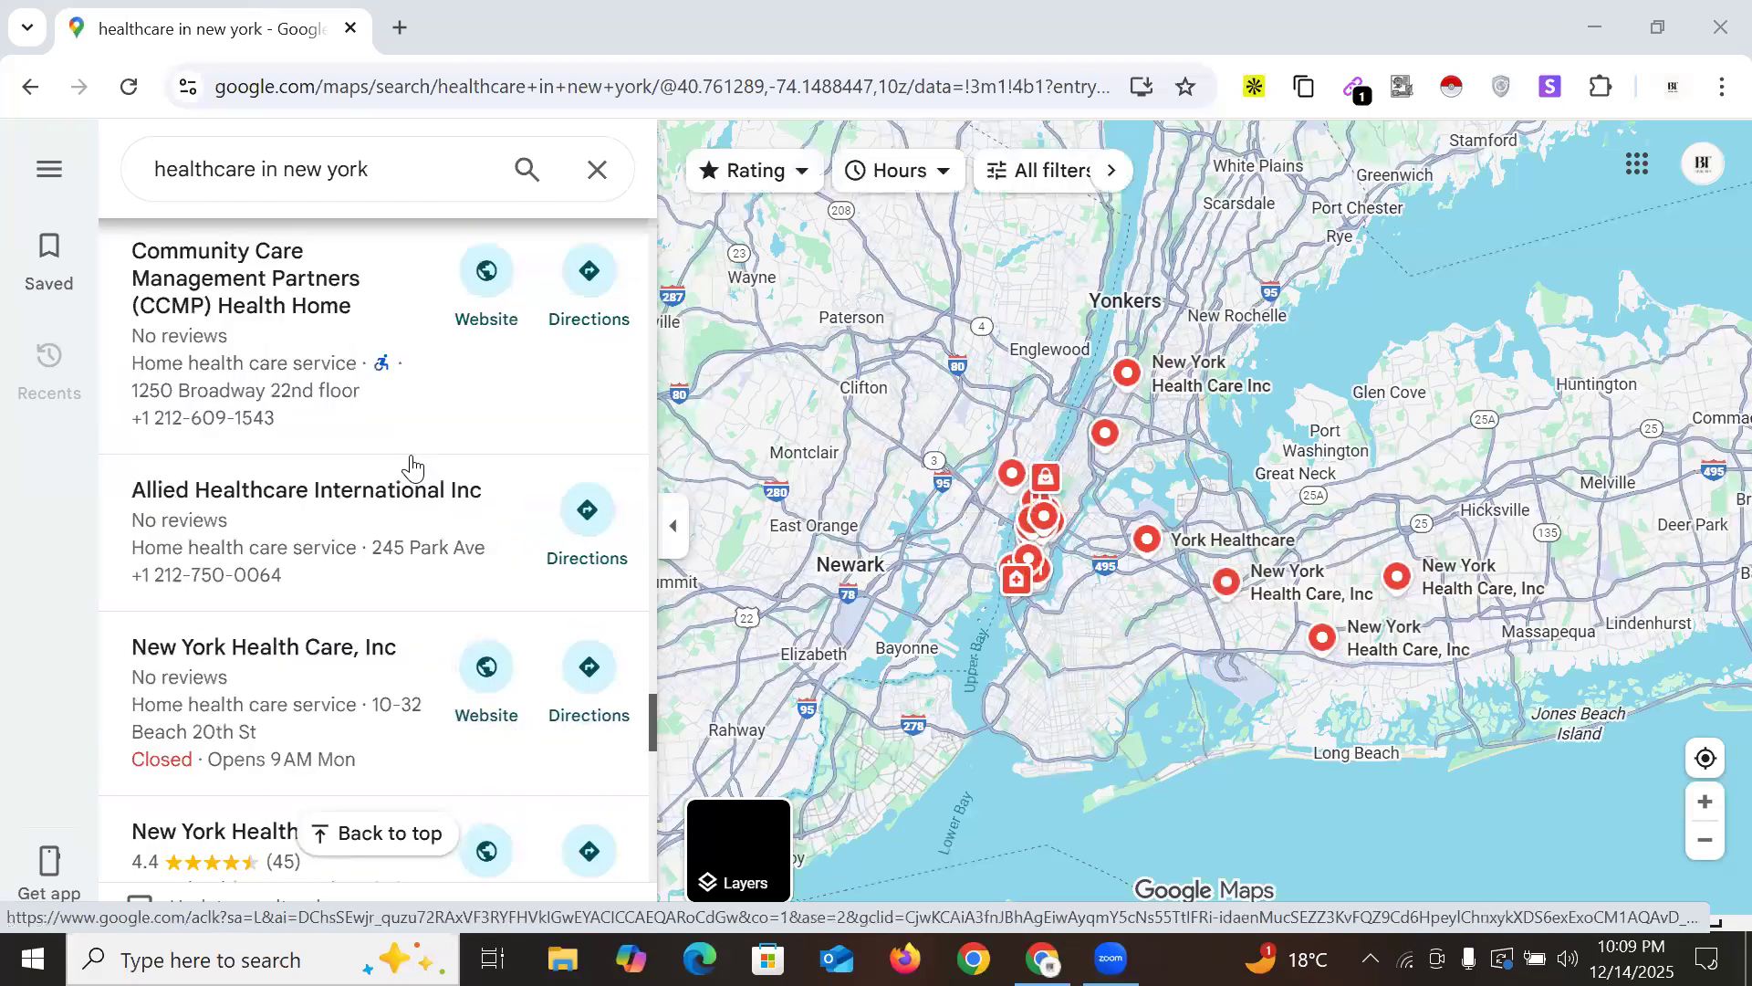
{"action": "scroll", "coordinate": [413, 473], "scroll_direction": "down", "scroll_amount": 7}
{"action": "scroll", "coordinate": [409, 469], "scroll_direction": "up", "scroll_amount": 5}
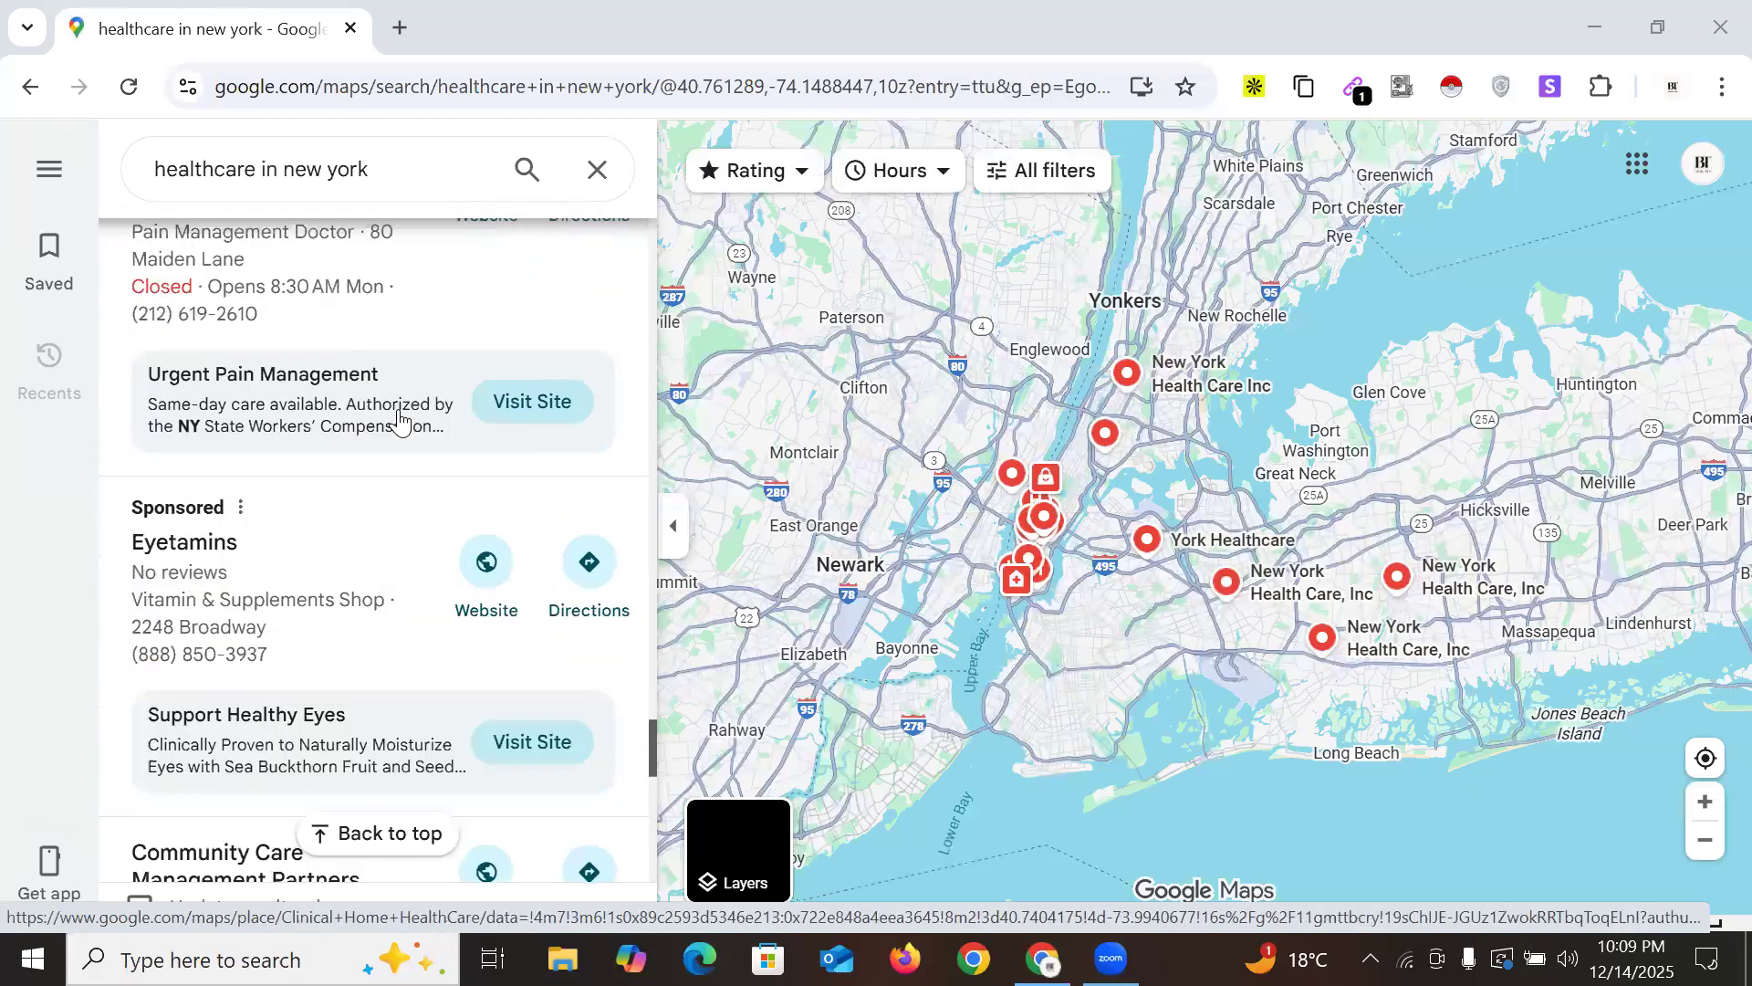
{"action": "scroll", "coordinate": [399, 421], "scroll_direction": "up", "scroll_amount": 10}
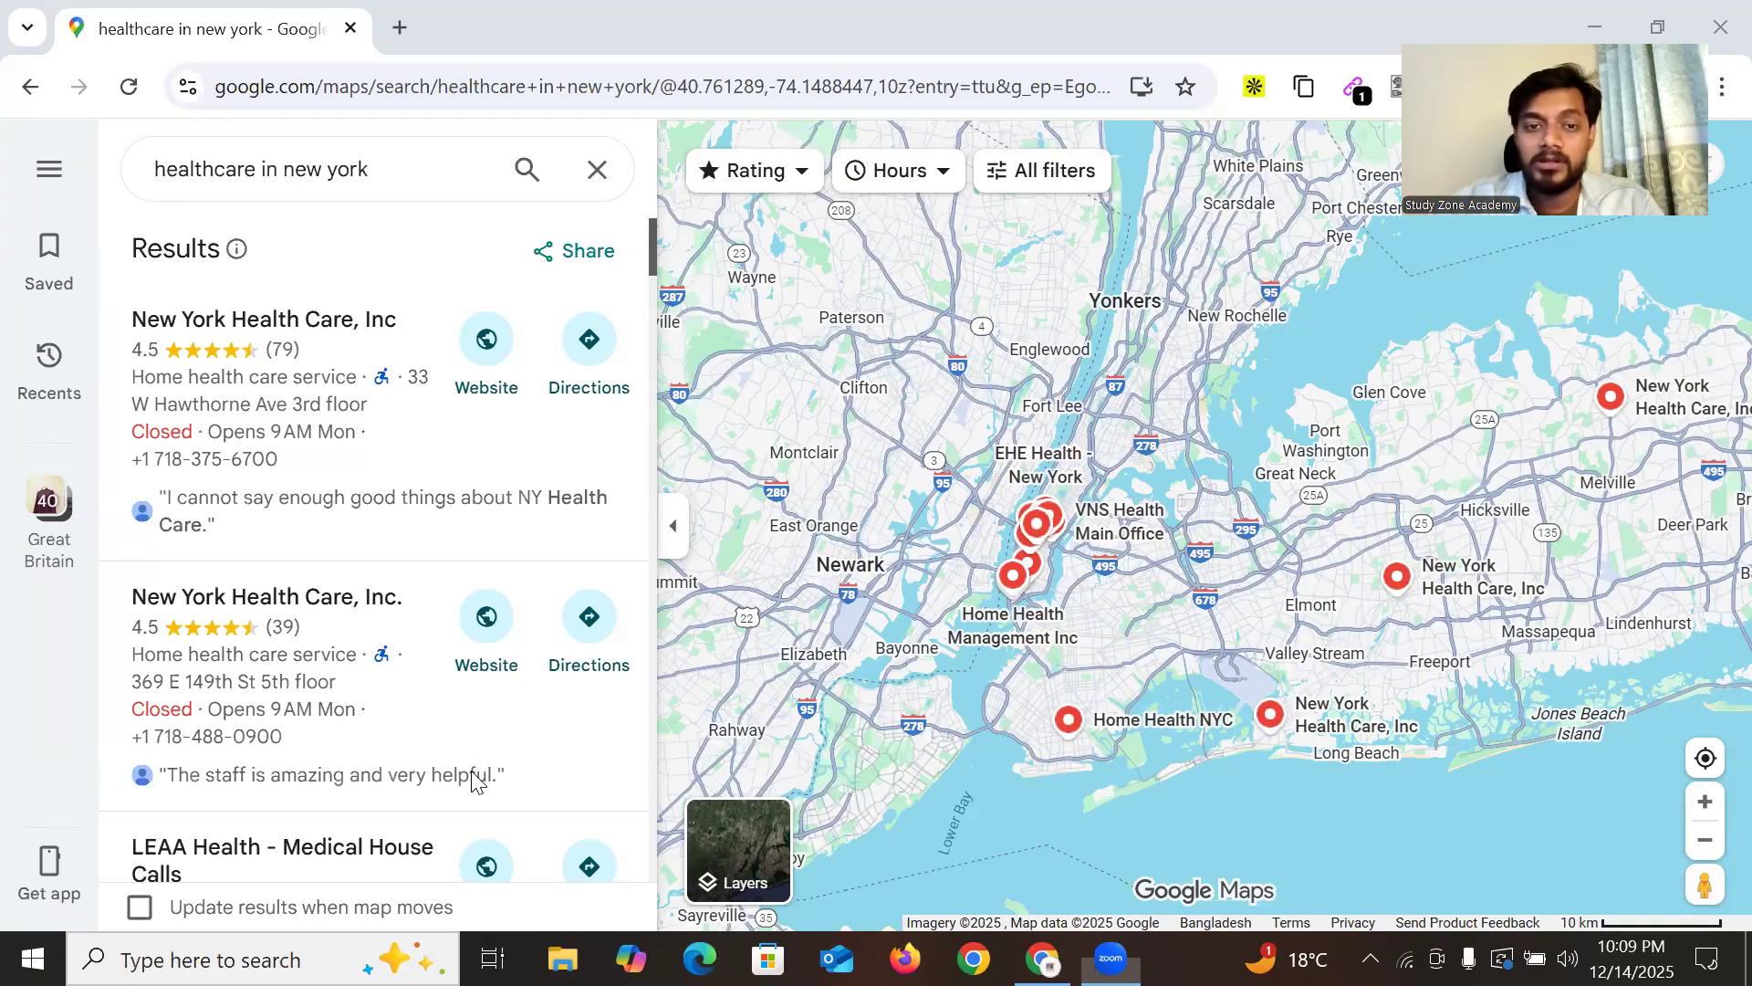
{"action": "scroll", "coordinate": [340, 461], "scroll_direction": "down", "scroll_amount": 8}
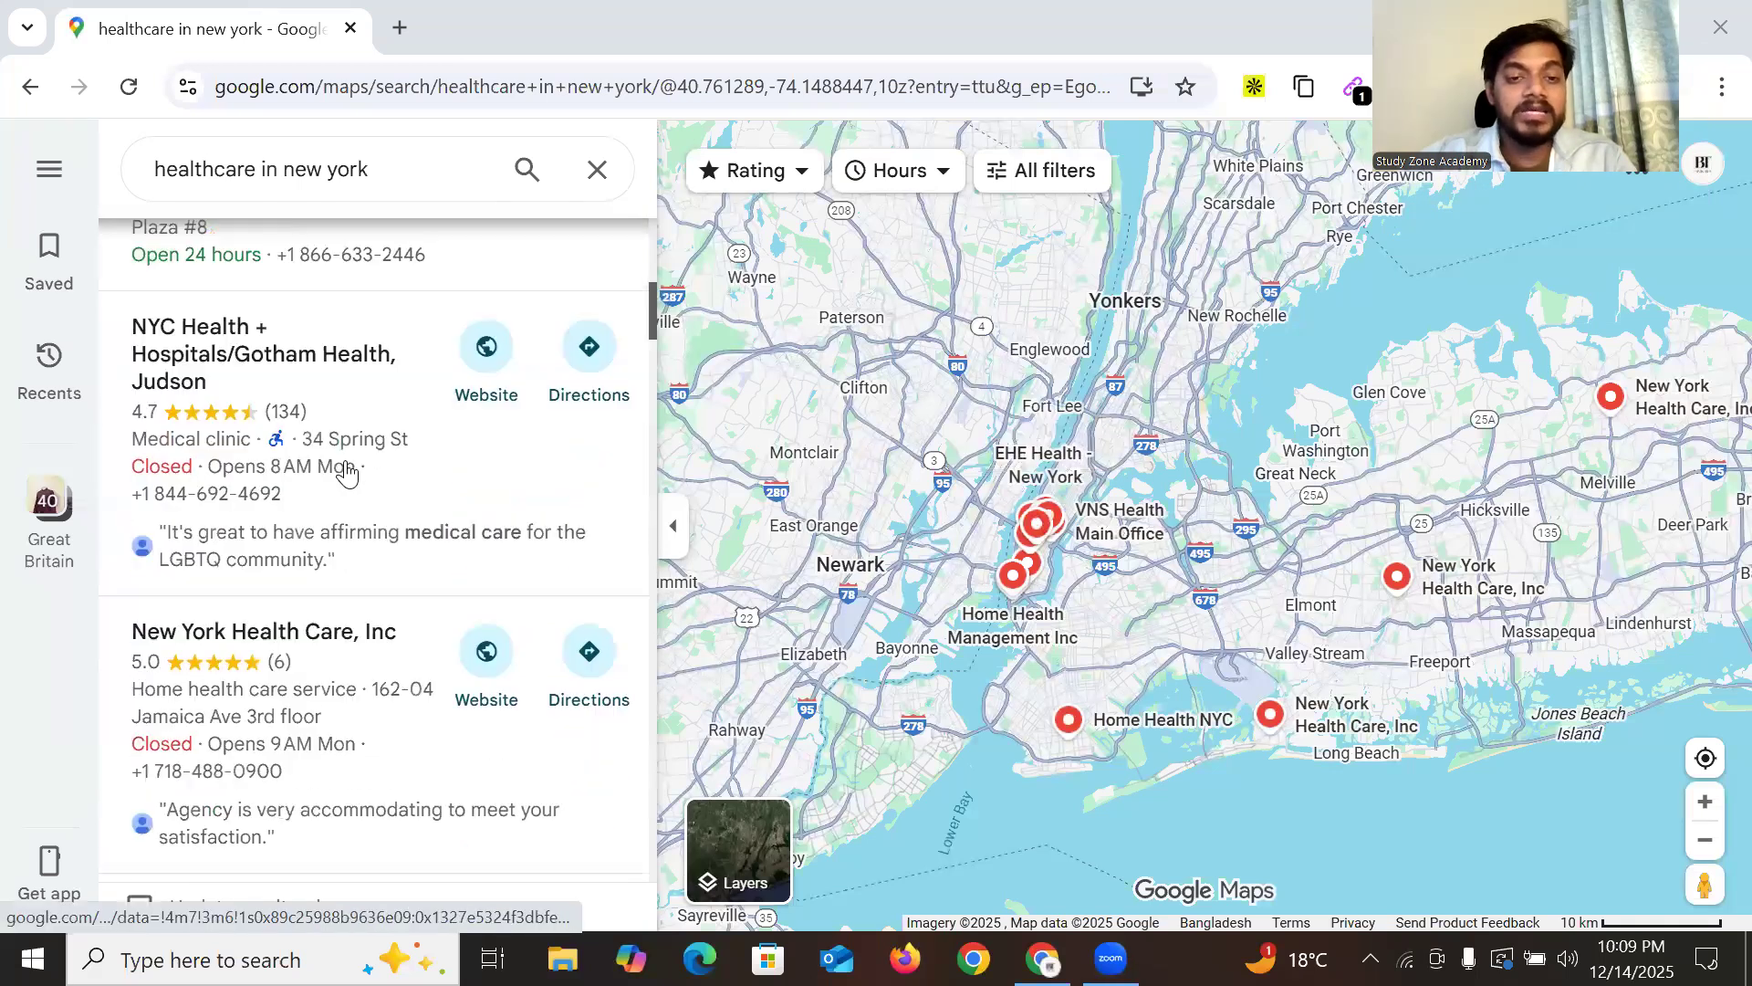
{"action": "scroll", "coordinate": [345, 473], "scroll_direction": "up", "scroll_amount": 8}
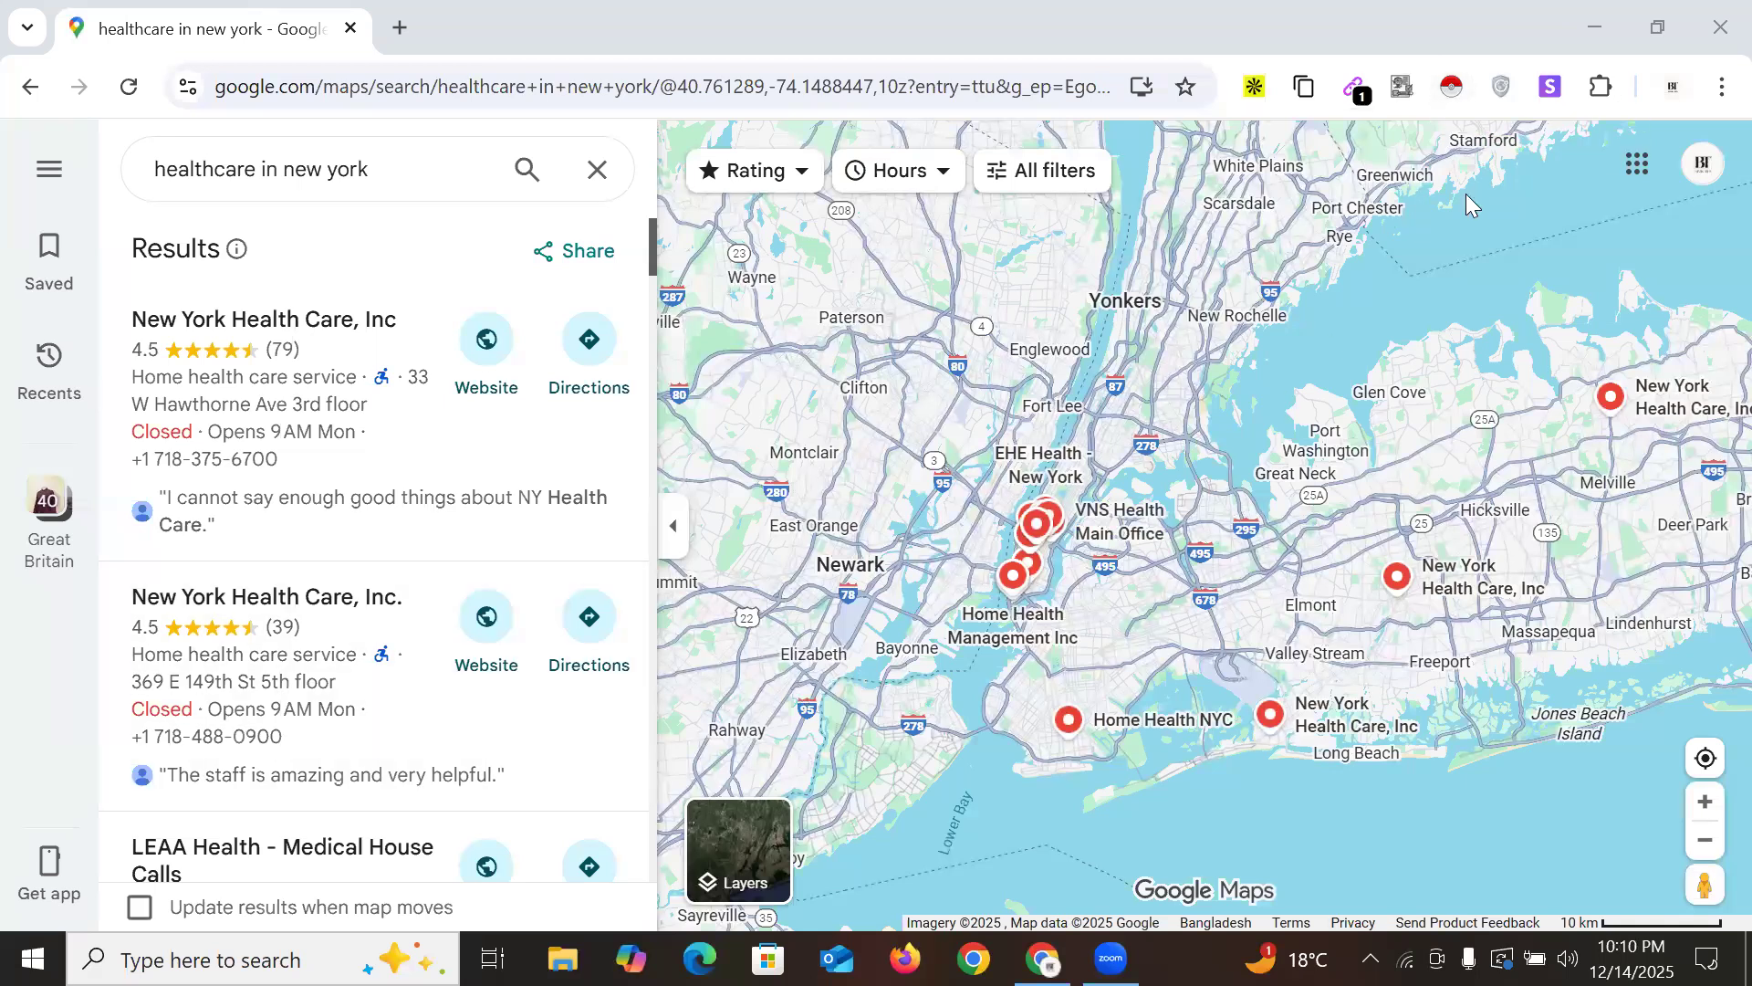
Launch Instant Data Scraper on the Maps listings and mark a result listing as the Next element
{"action": "left_click", "coordinate": [1454, 88]}
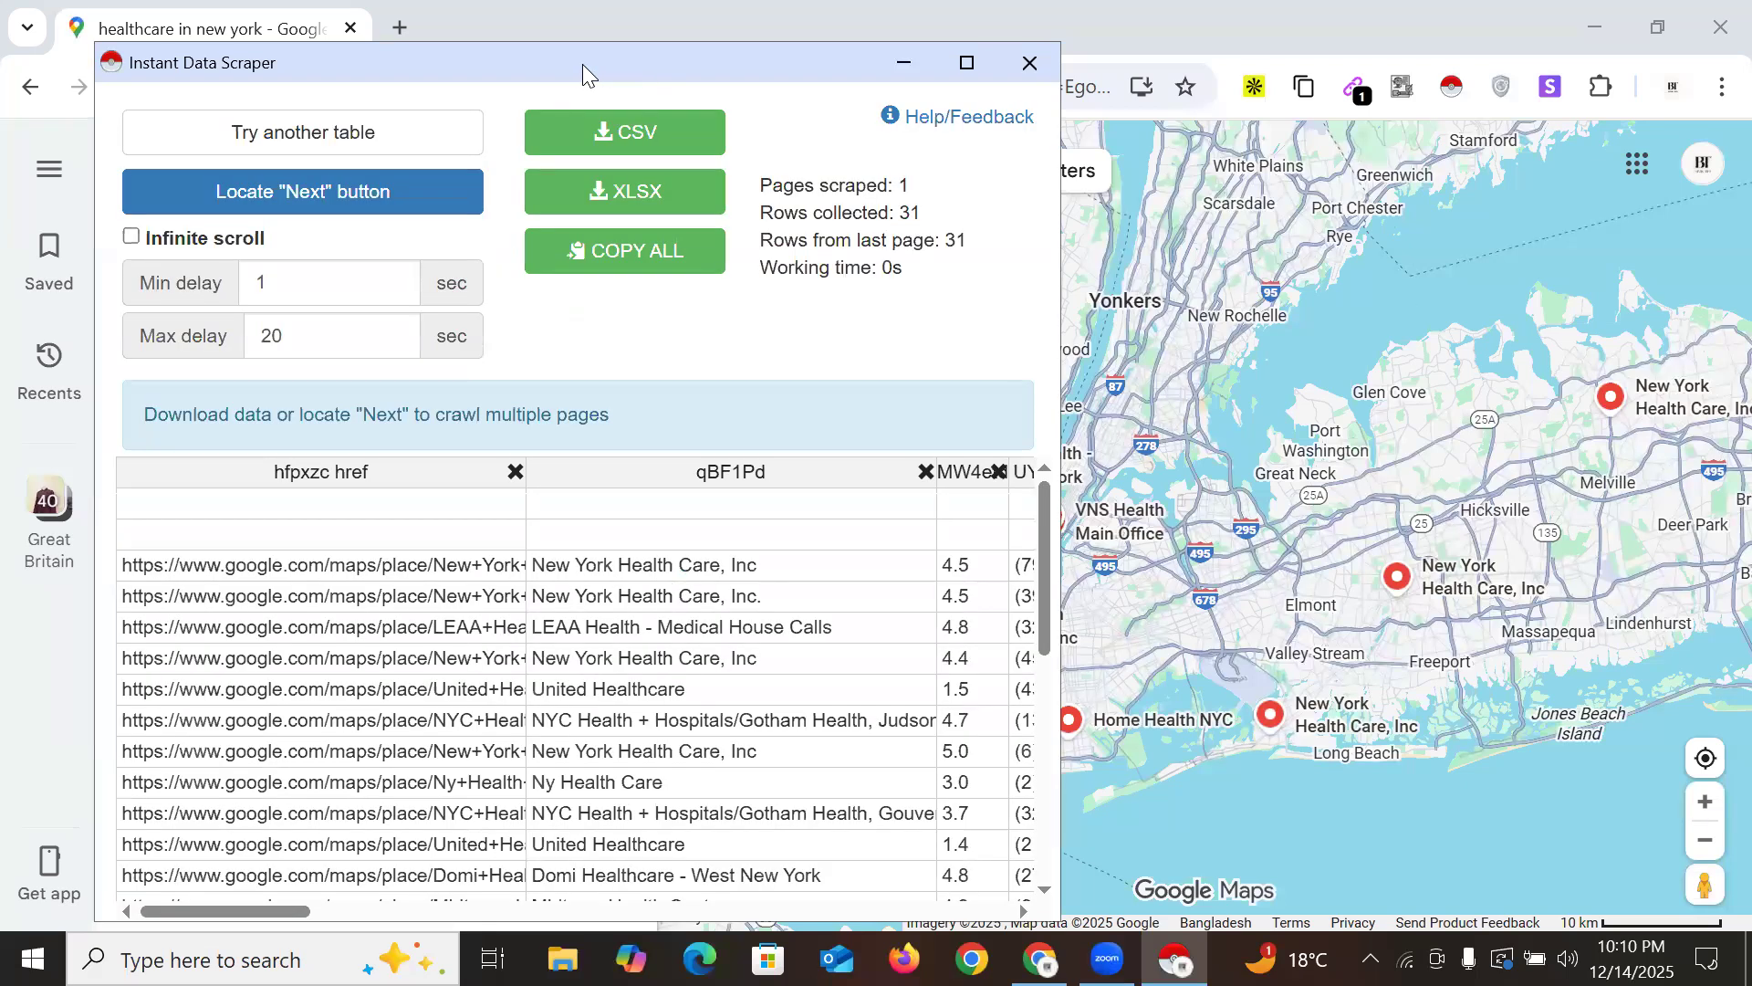
{"action": "left_click_drag", "start_coordinate": [582, 64], "coordinate": [1256, 55]}
{"action": "scroll", "coordinate": [392, 484], "scroll_direction": "down", "scroll_amount": 5}
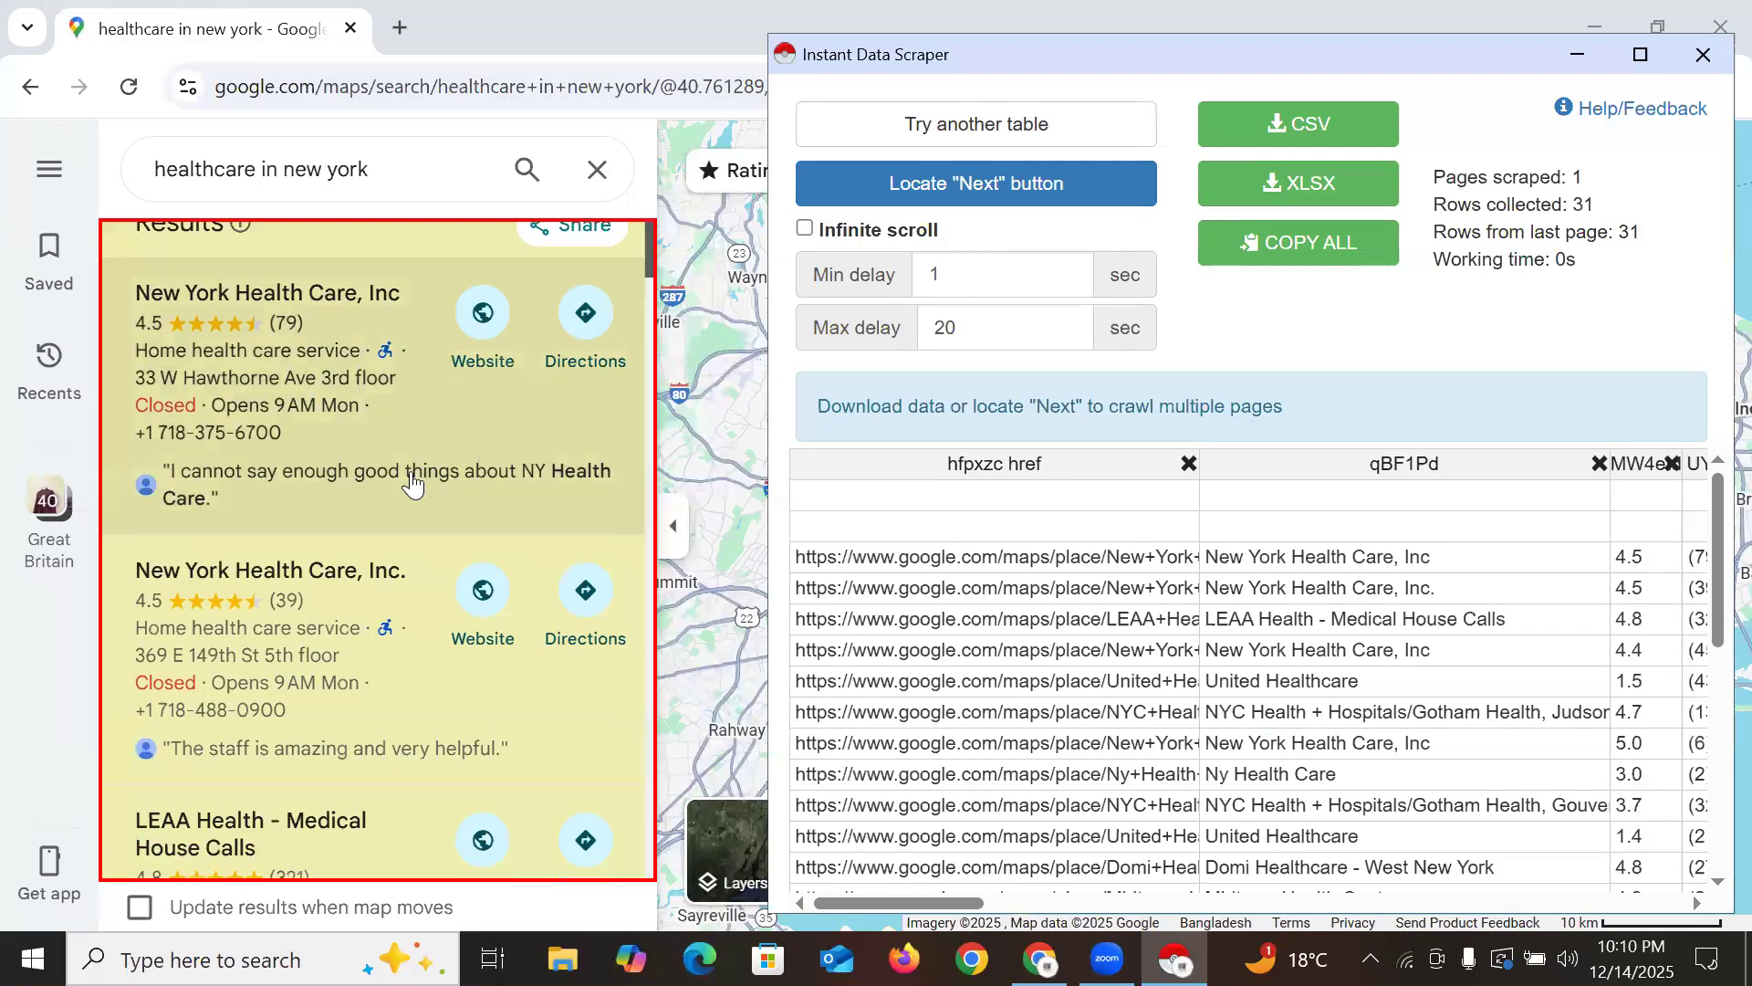
{"action": "scroll", "coordinate": [371, 501], "scroll_direction": "down", "scroll_amount": 15}
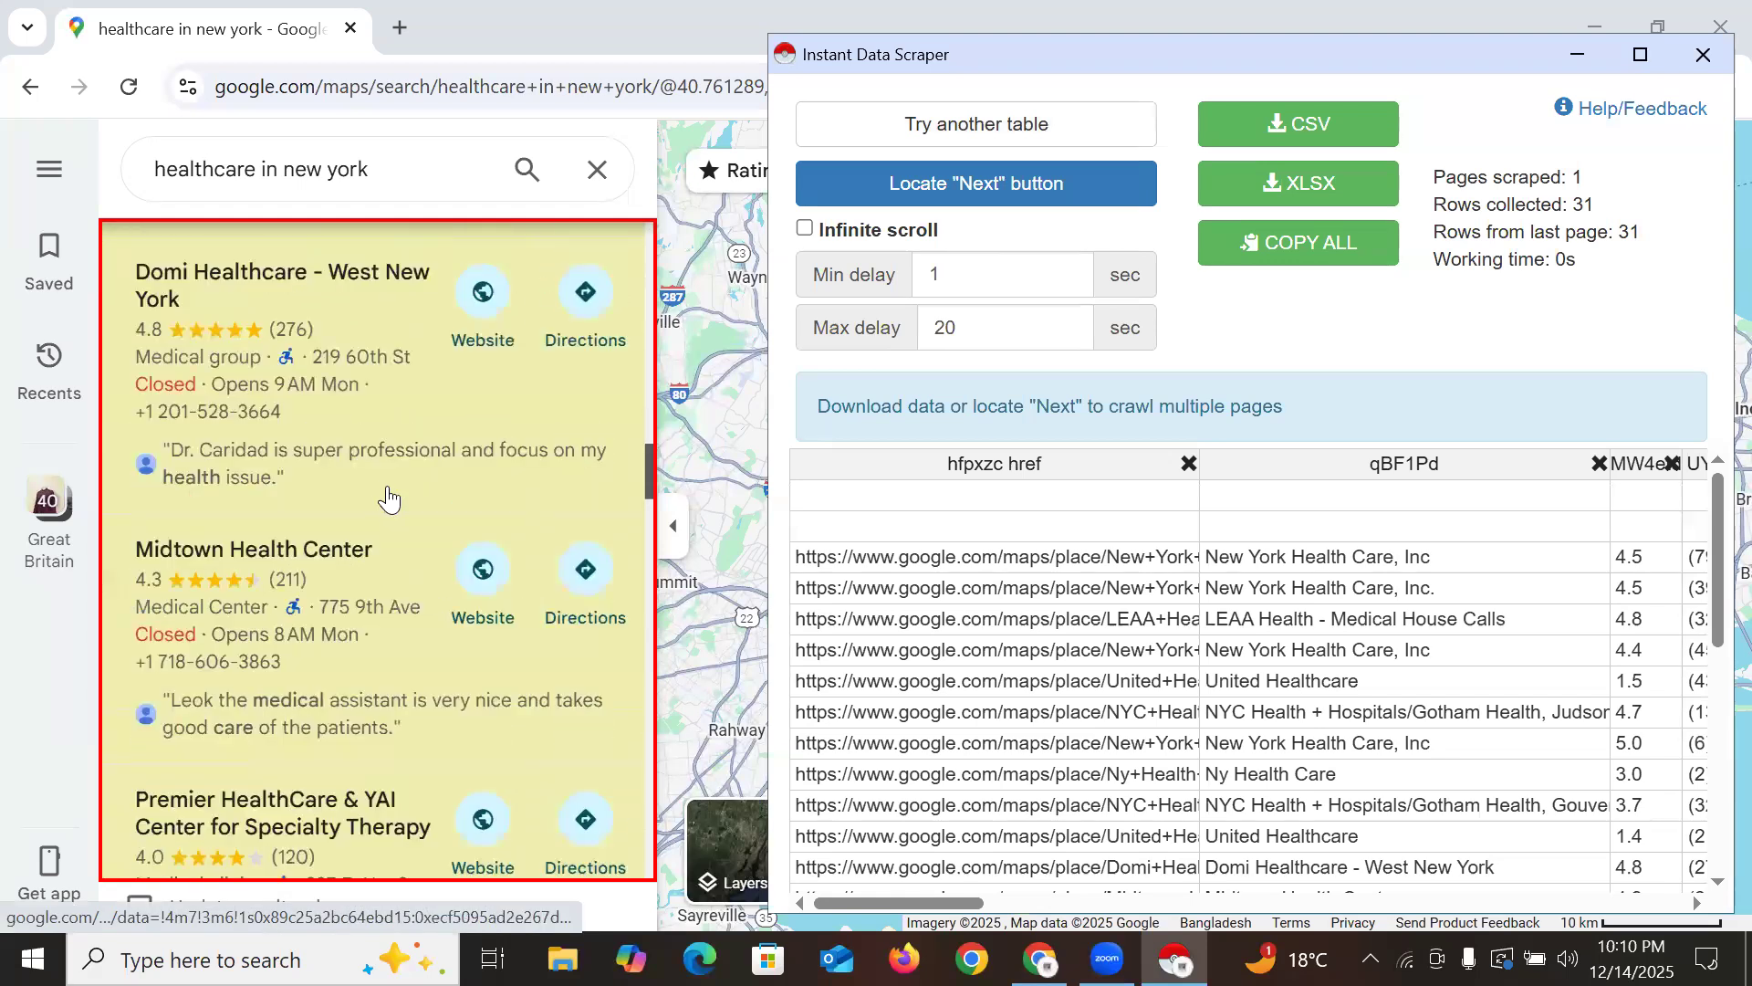
{"action": "scroll", "coordinate": [394, 536], "scroll_direction": "down", "scroll_amount": 15}
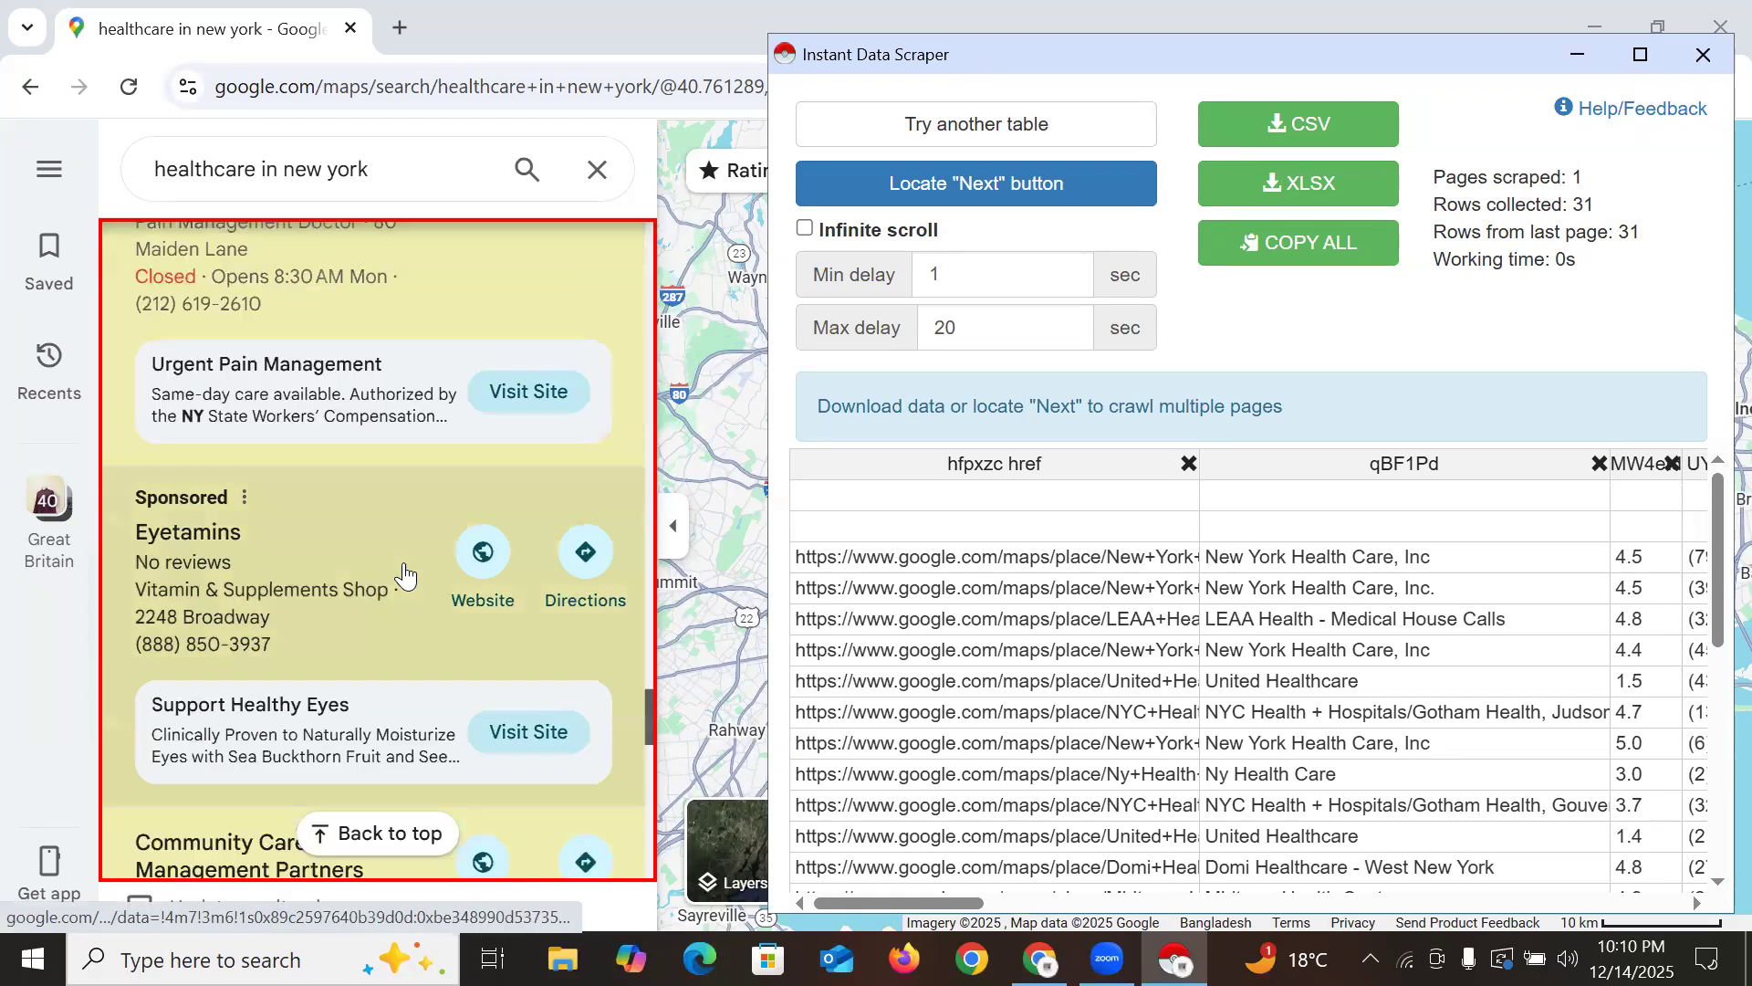
{"action": "scroll", "coordinate": [402, 583], "scroll_direction": "down", "scroll_amount": 5}
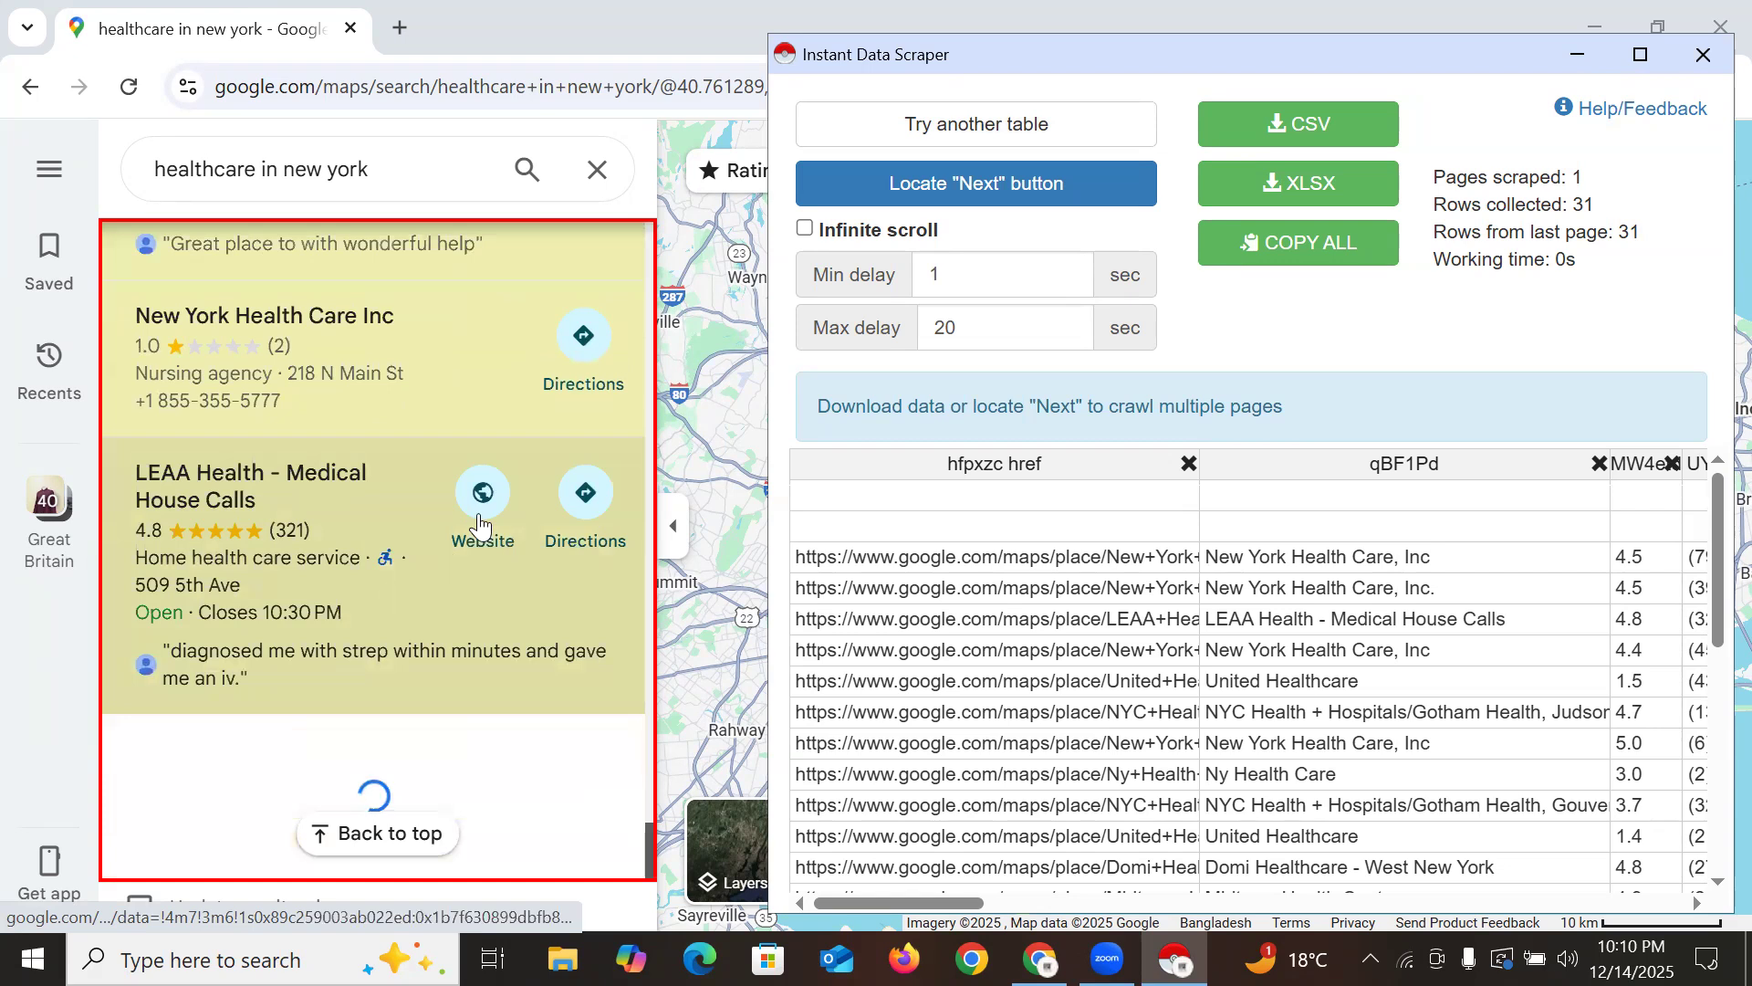
{"action": "scroll", "coordinate": [411, 511], "scroll_direction": "down", "scroll_amount": 4}
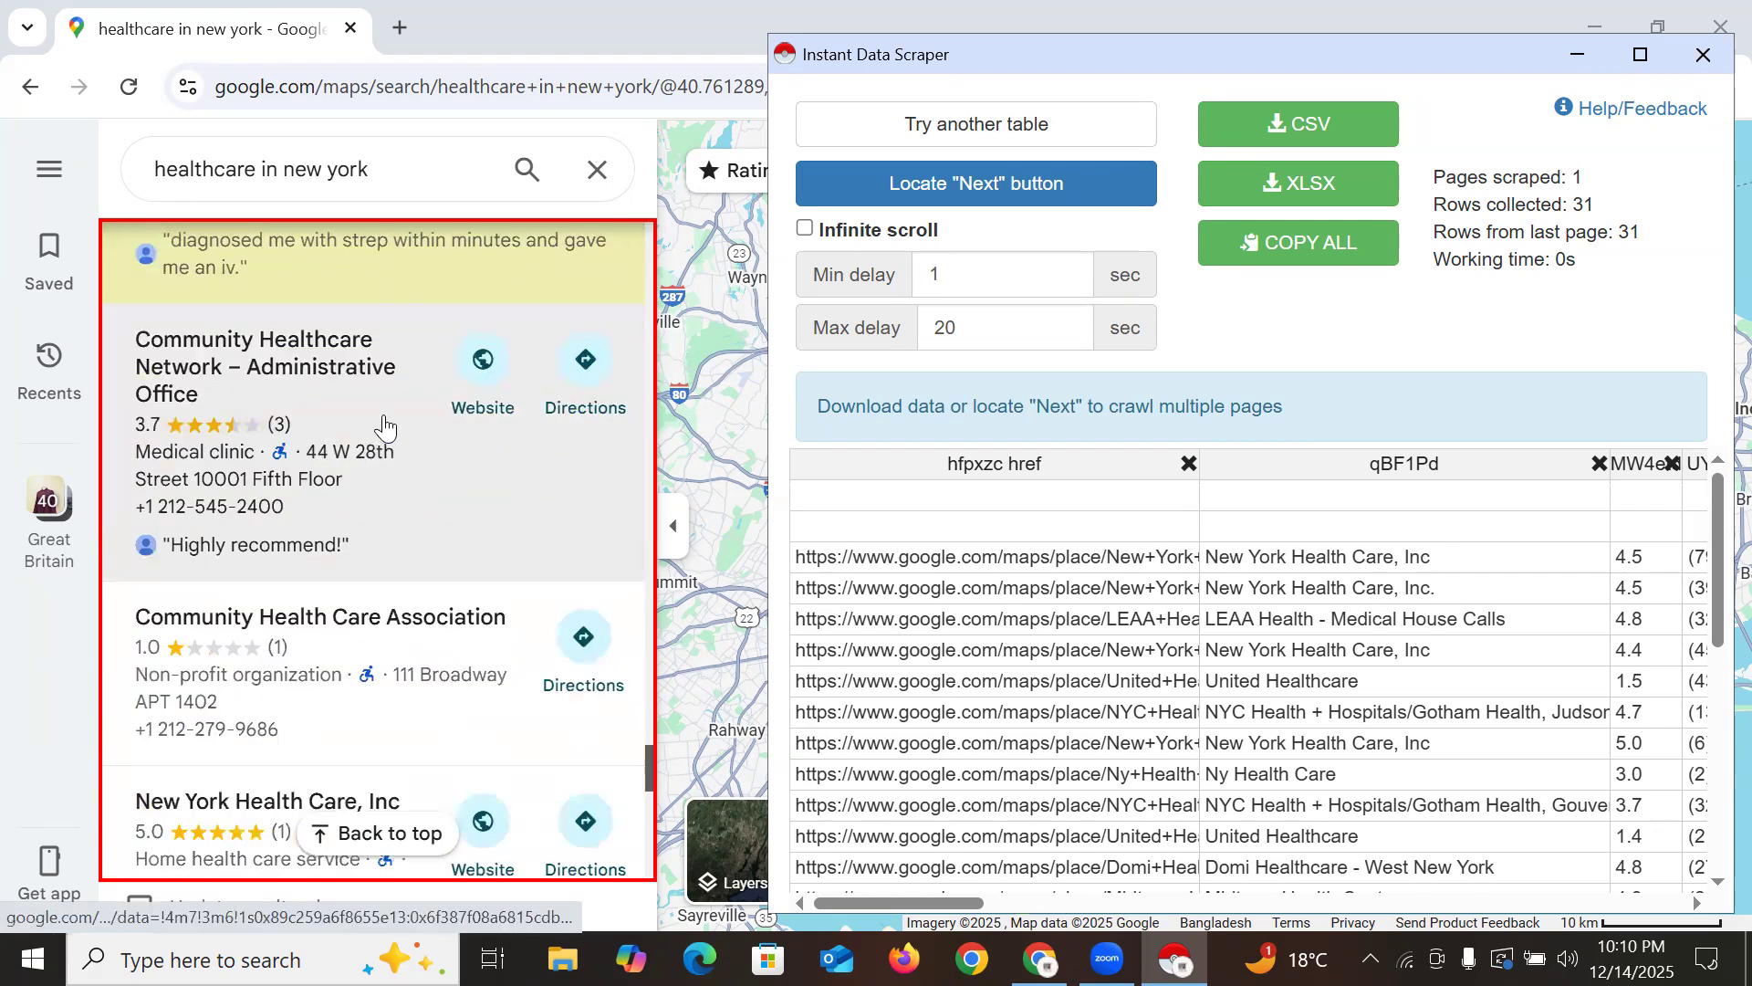
{"action": "scroll", "coordinate": [442, 370], "scroll_direction": "up", "scroll_amount": 1}
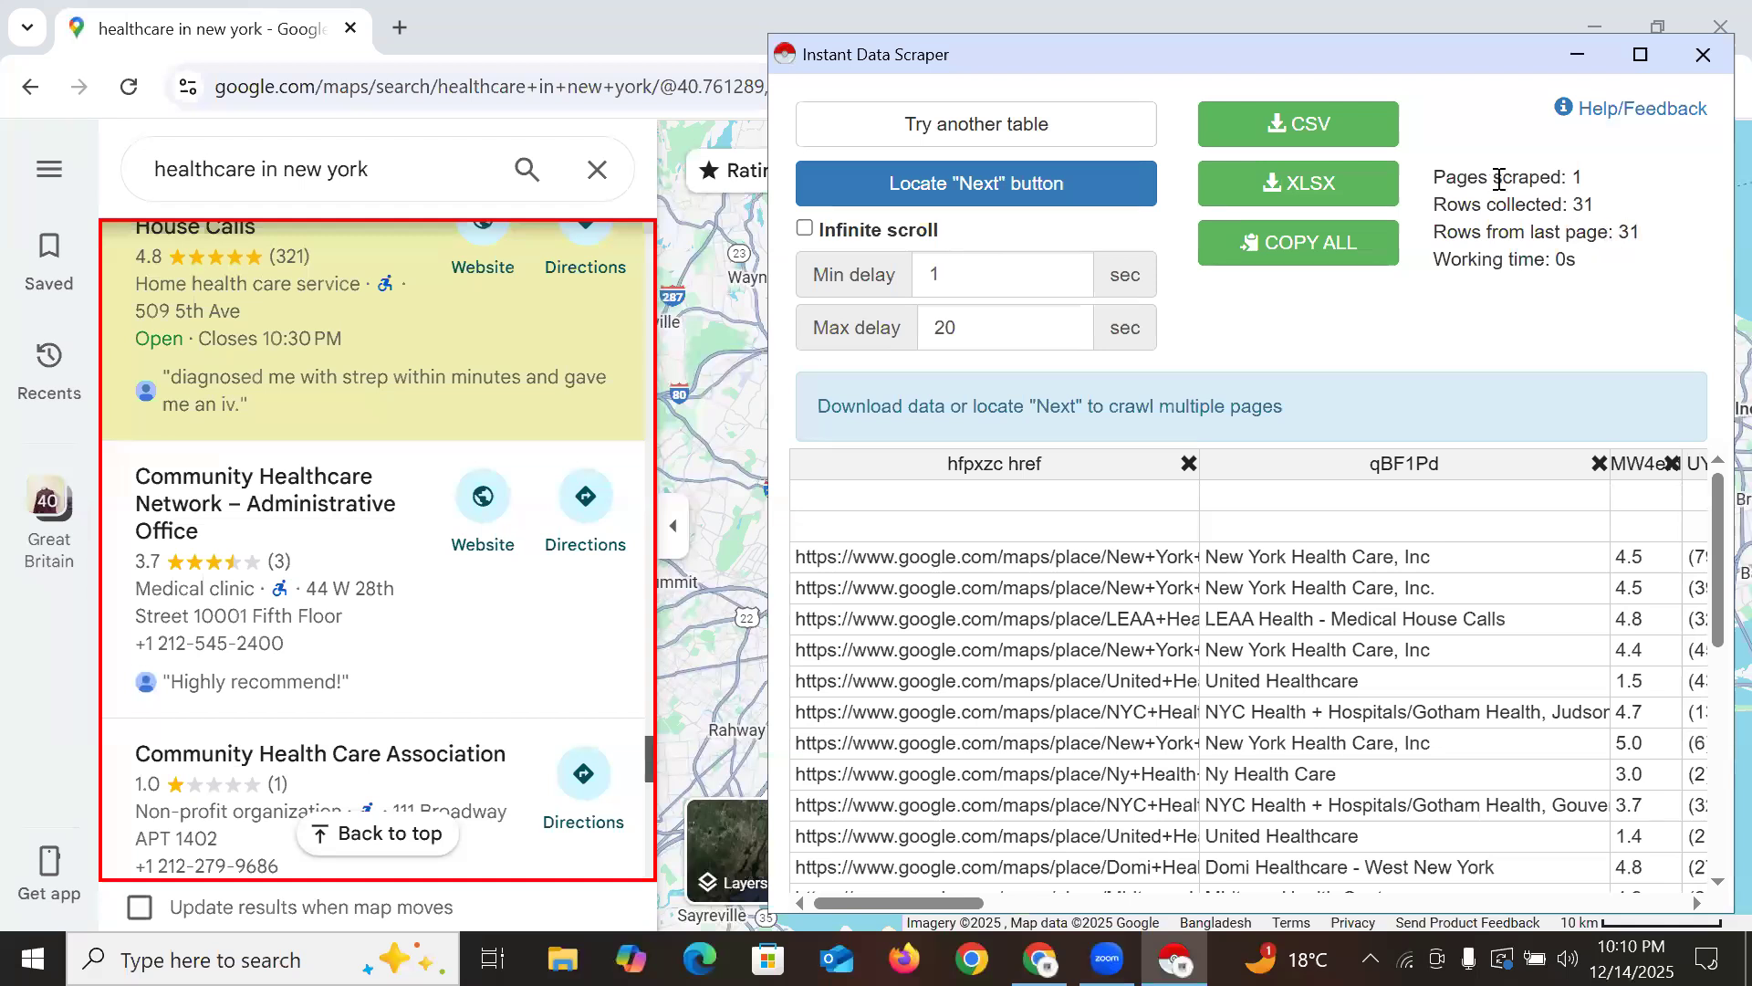
{"action": "scroll", "coordinate": [1369, 716], "scroll_direction": "down", "scroll_amount": 7}
{"action": "scroll", "coordinate": [1171, 701], "scroll_direction": "up", "scroll_amount": 7}
{"action": "left_click", "coordinate": [993, 193]}
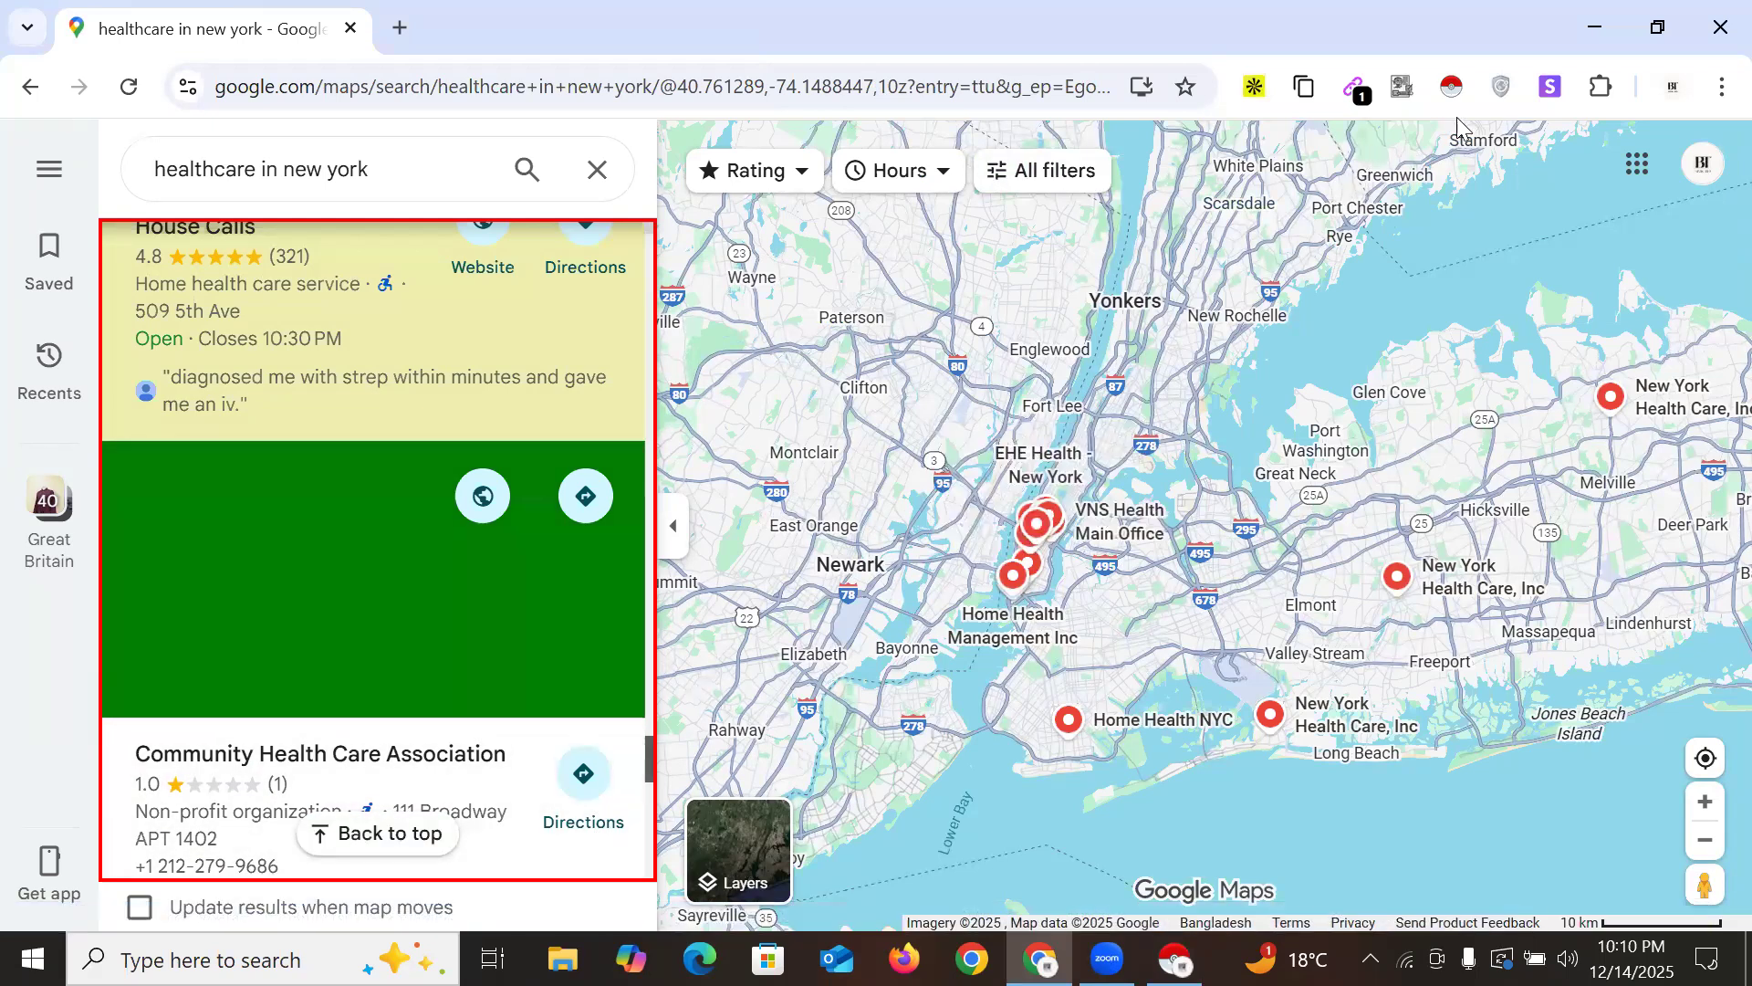
{"action": "left_click", "coordinate": [1452, 88]}
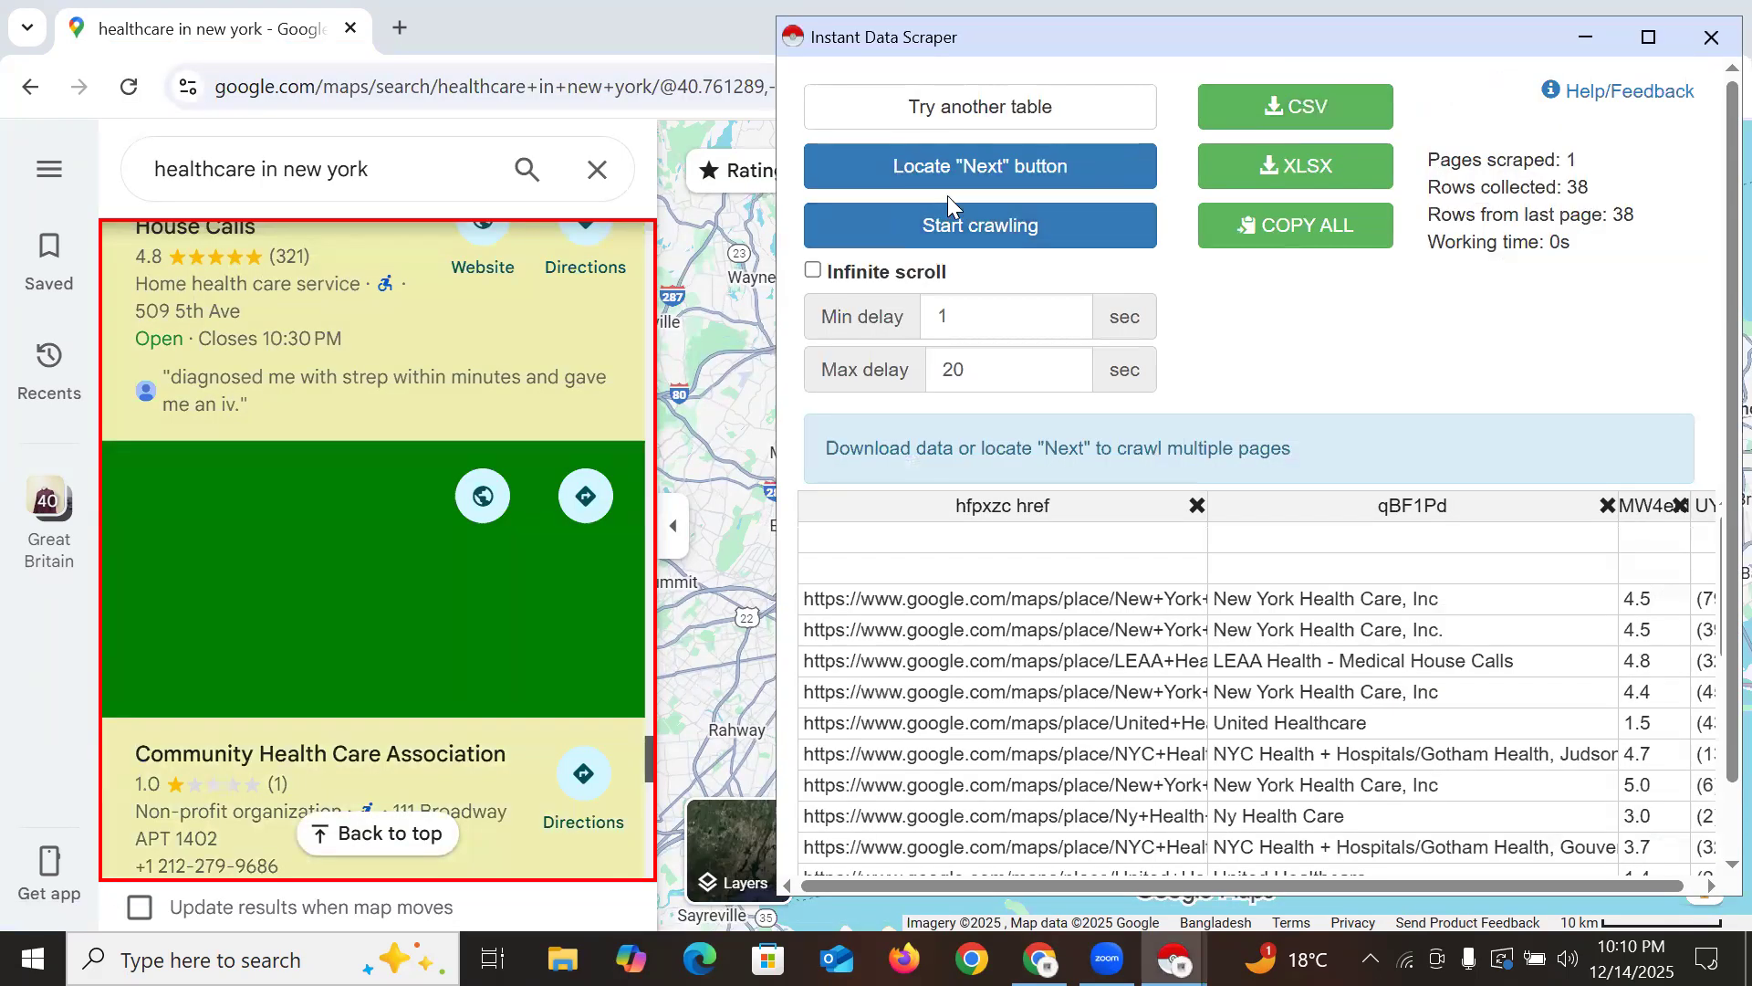
Crawl a second page of Maps results until the scraper stops with 36 rows
{"action": "left_click", "coordinate": [973, 235]}
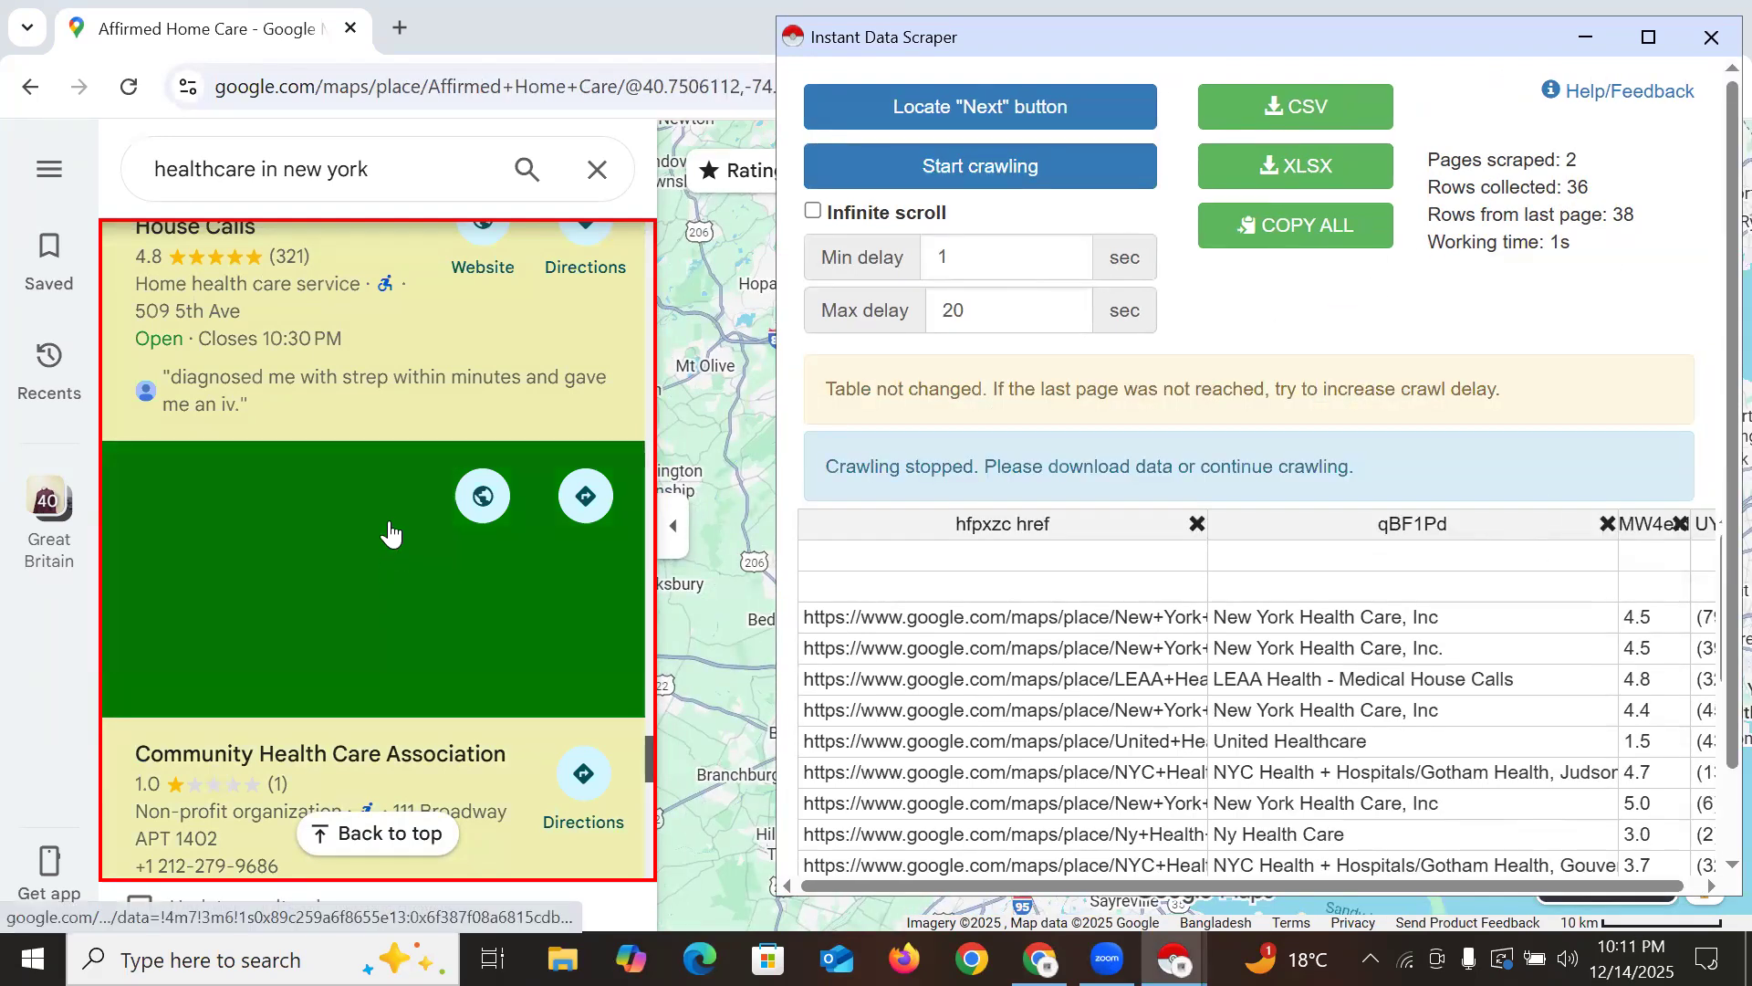
{"action": "scroll", "coordinate": [395, 577], "scroll_direction": "down", "scroll_amount": 10}
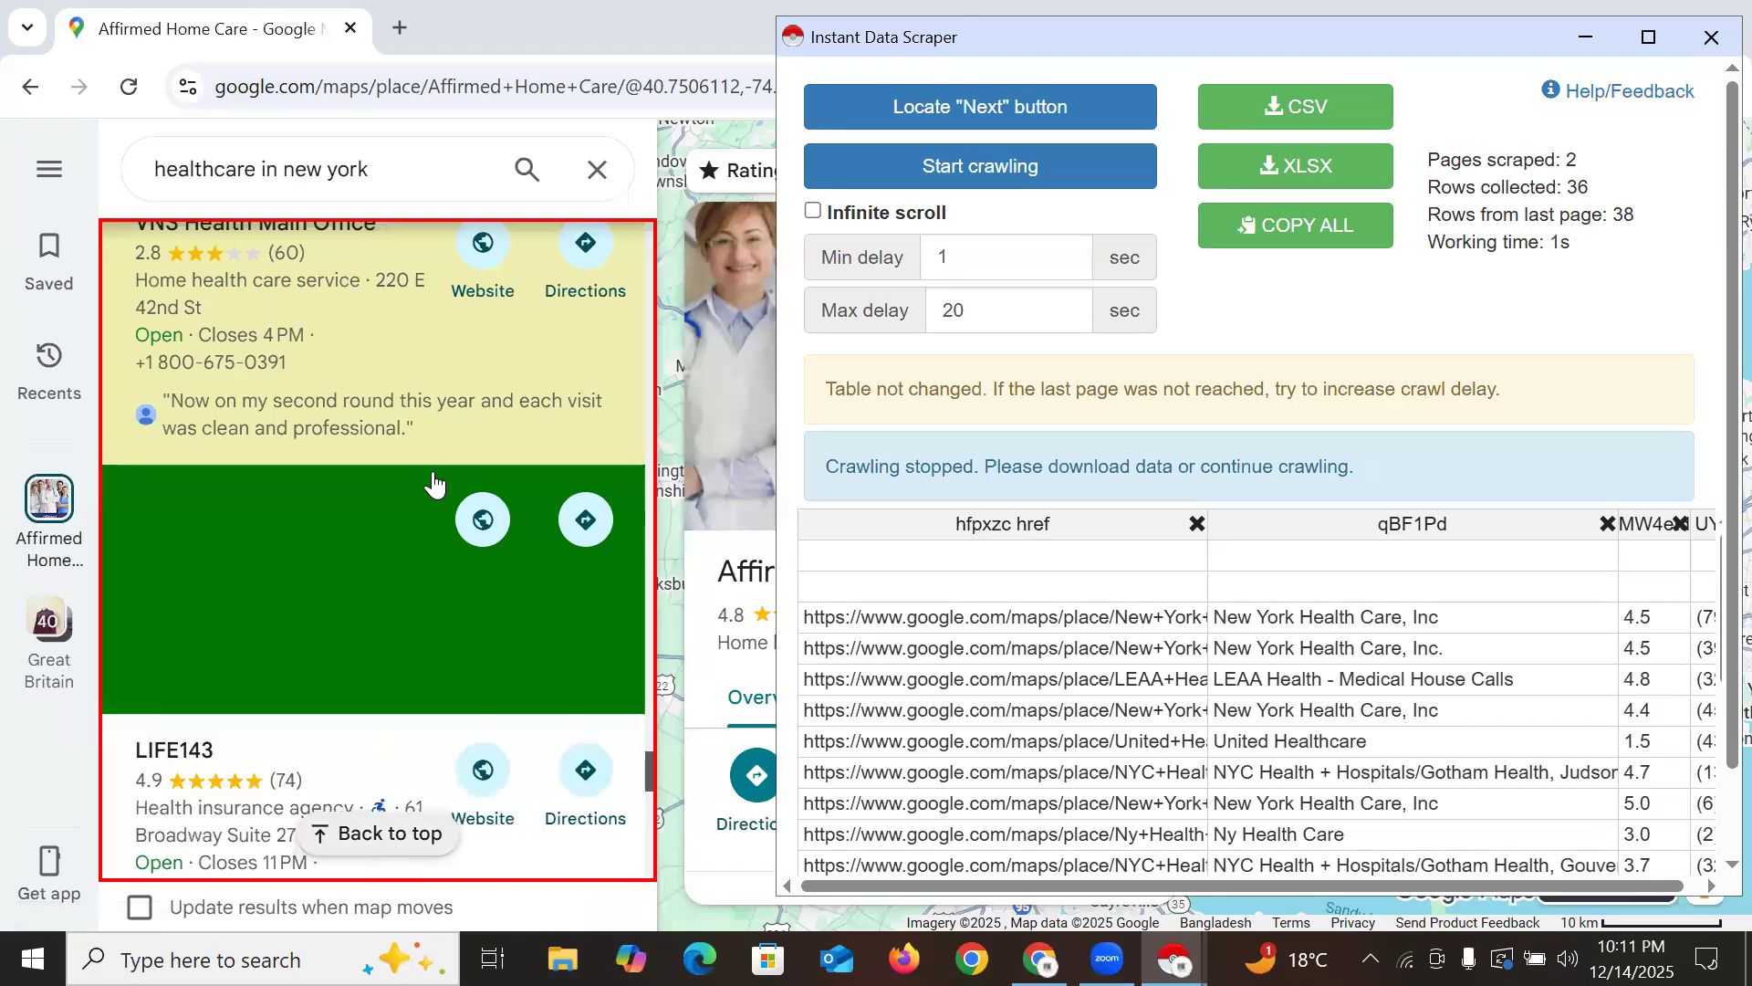
{"action": "scroll", "coordinate": [429, 481], "scroll_direction": "down", "scroll_amount": 10}
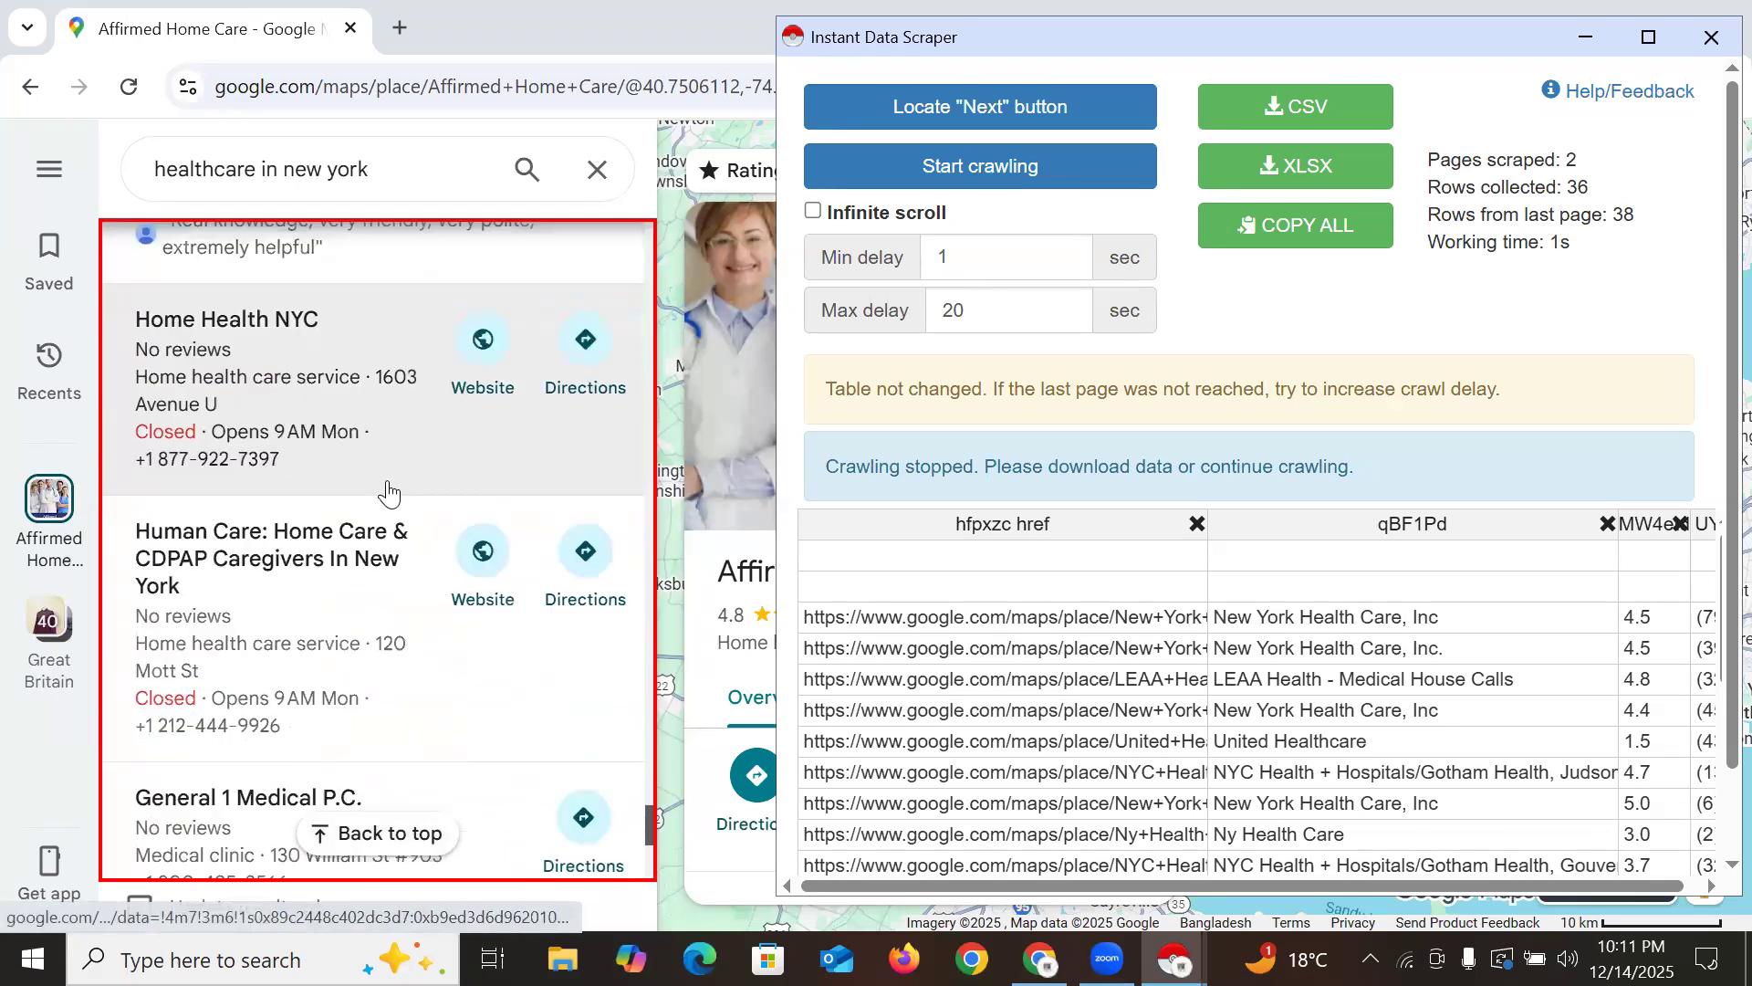
{"action": "scroll", "coordinate": [388, 525], "scroll_direction": "down", "scroll_amount": 5}
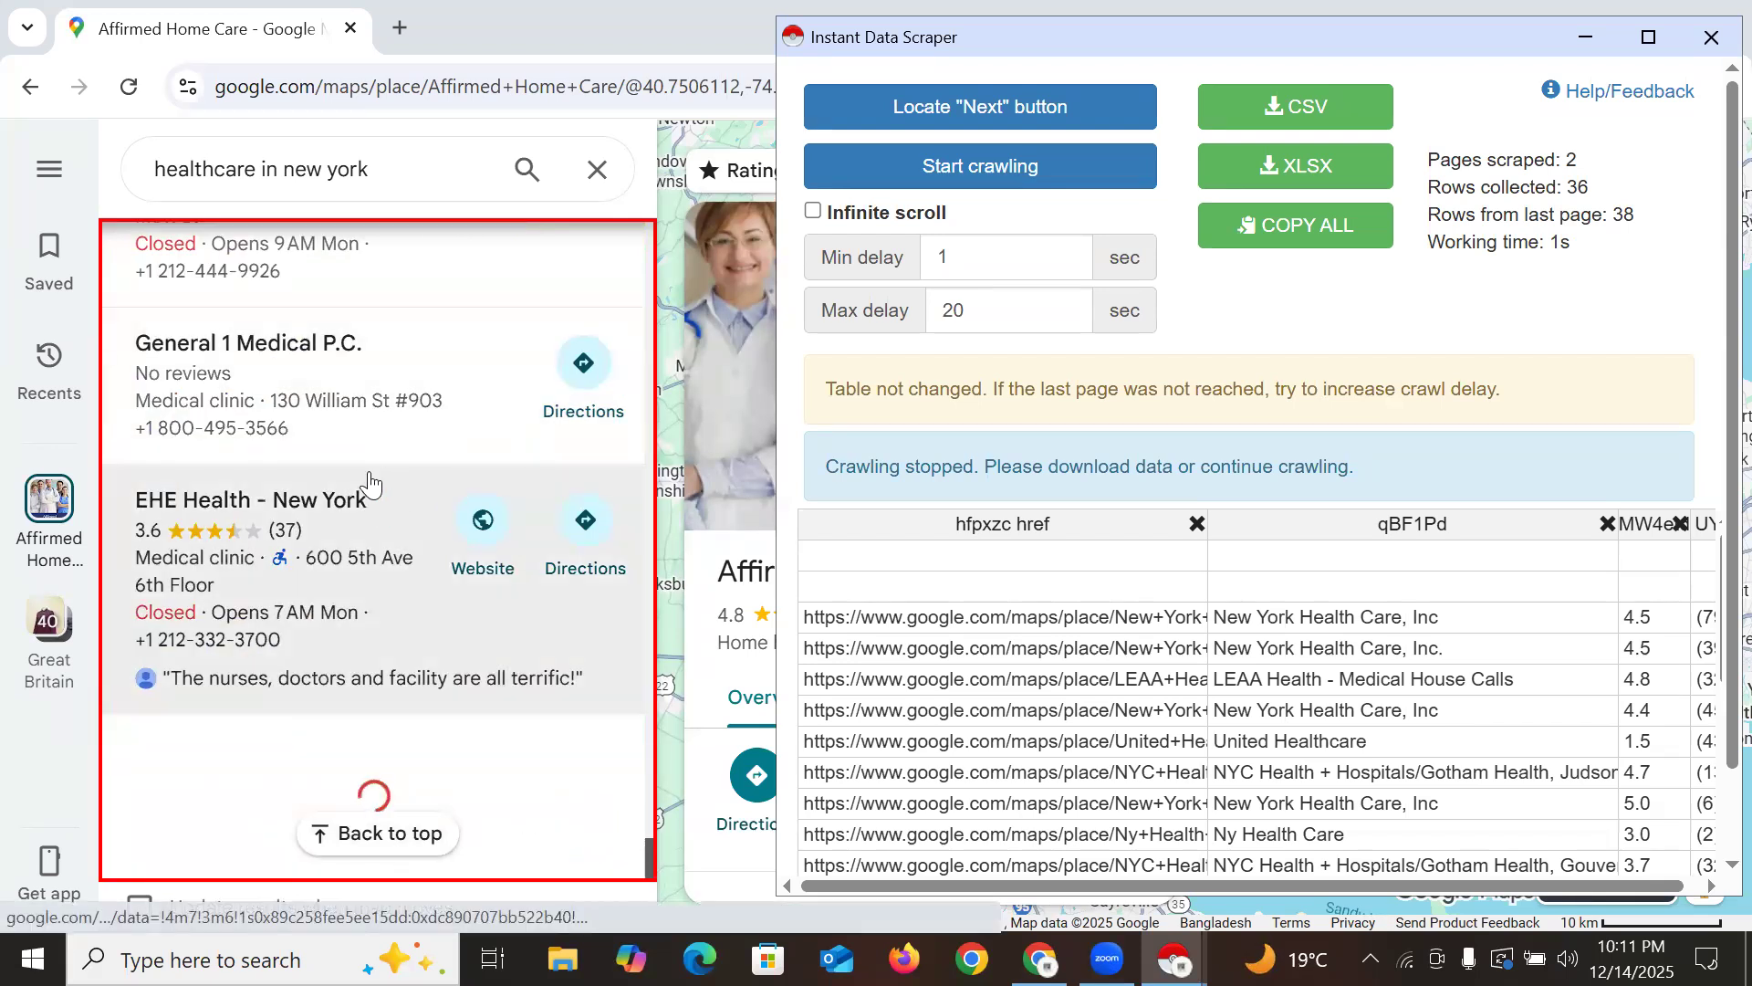
{"action": "scroll", "coordinate": [370, 493], "scroll_direction": "up", "scroll_amount": 10}
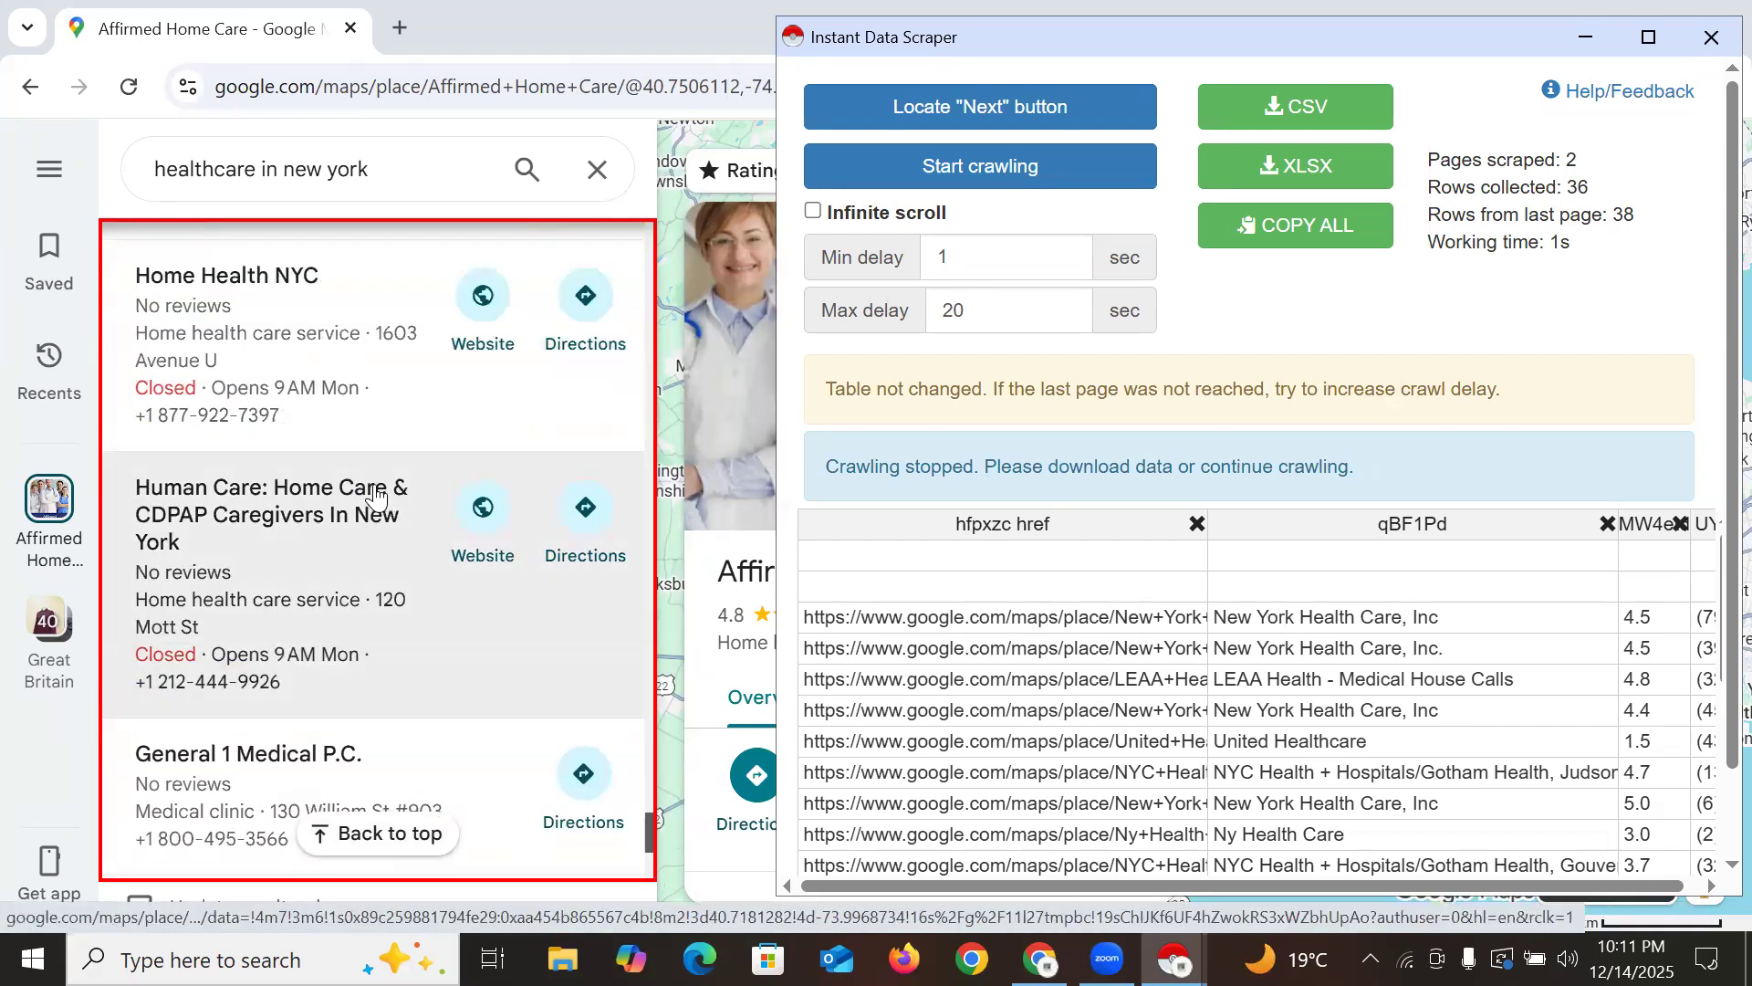
{"action": "scroll", "coordinate": [382, 498], "scroll_direction": "up", "scroll_amount": 3}
{"action": "scroll", "coordinate": [388, 502], "scroll_direction": "down", "scroll_amount": 12}
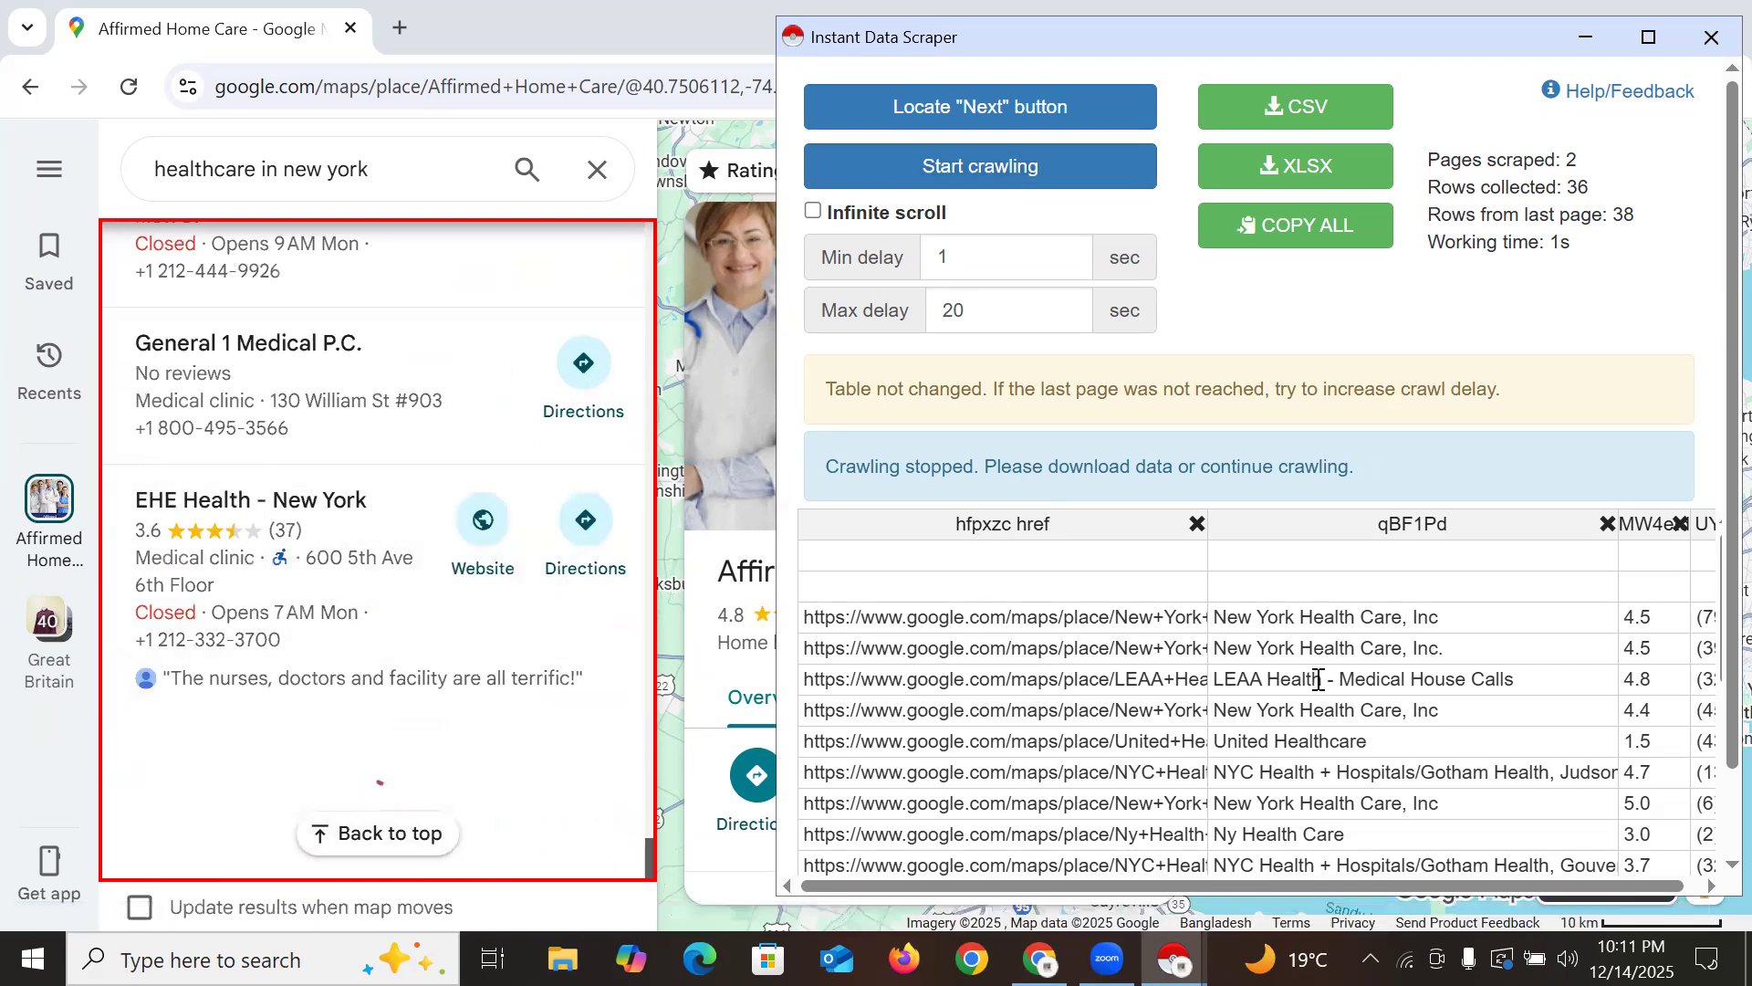
{"action": "scroll", "coordinate": [1306, 698], "scroll_direction": "down", "scroll_amount": 8}
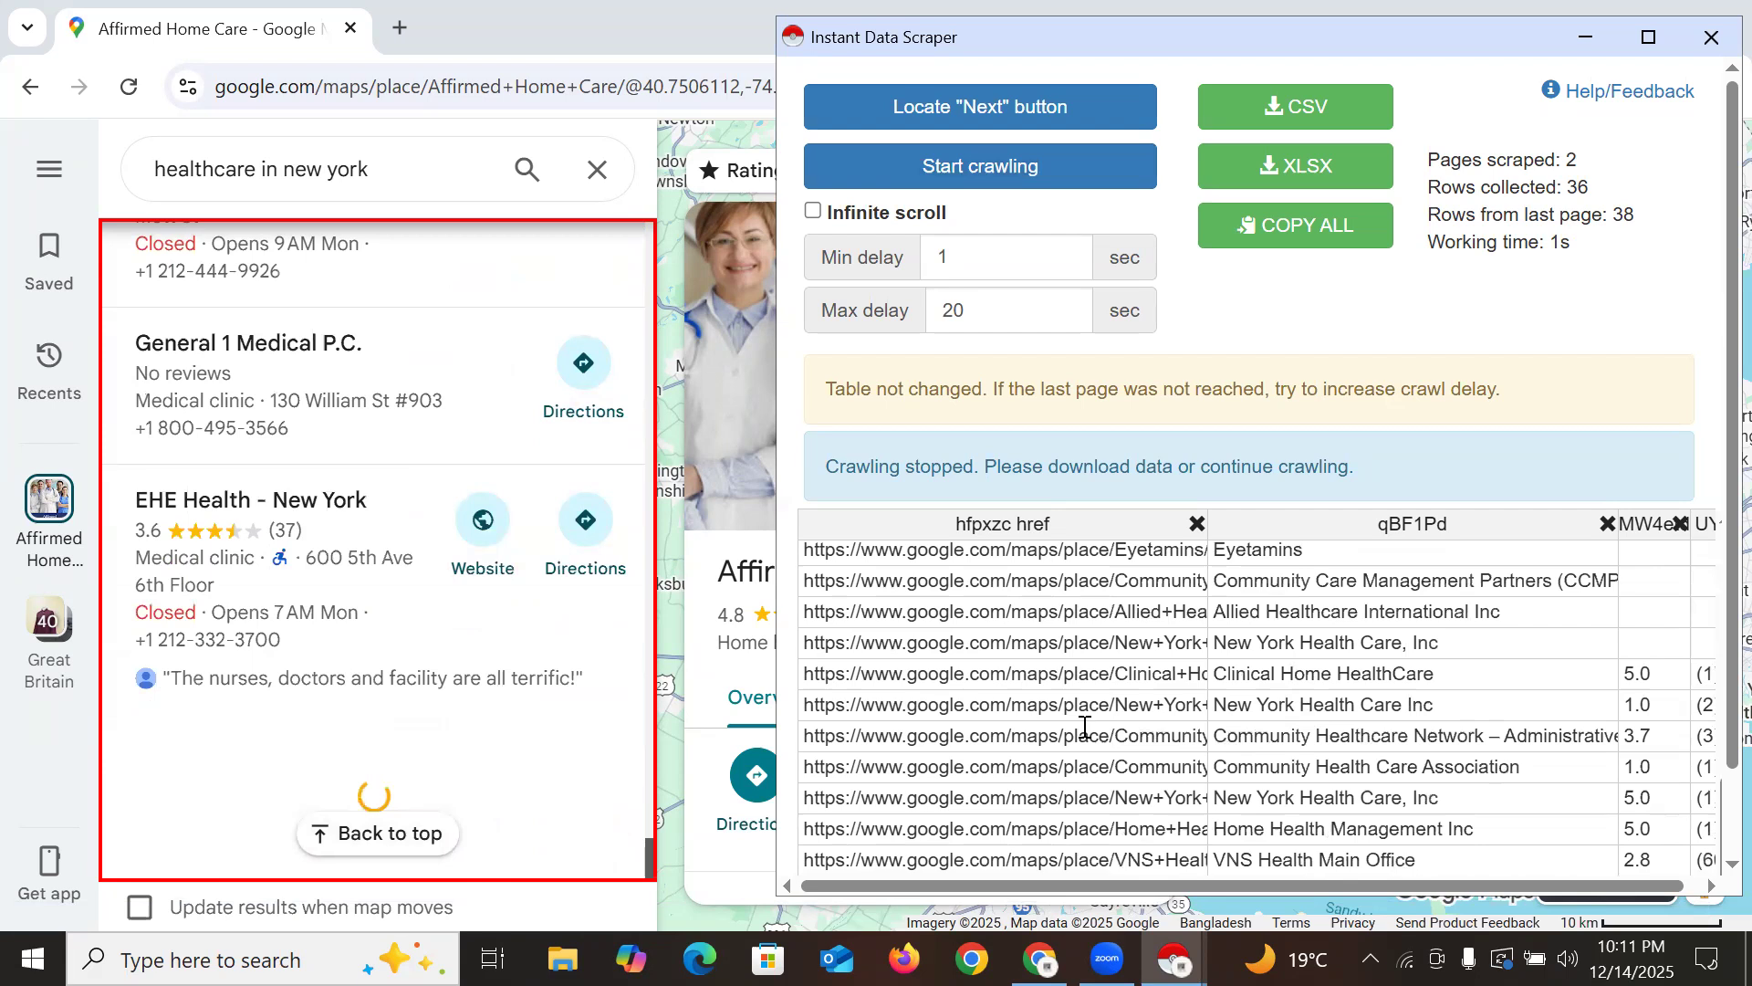
{"action": "scroll", "coordinate": [410, 593], "scroll_direction": "down", "scroll_amount": 15}
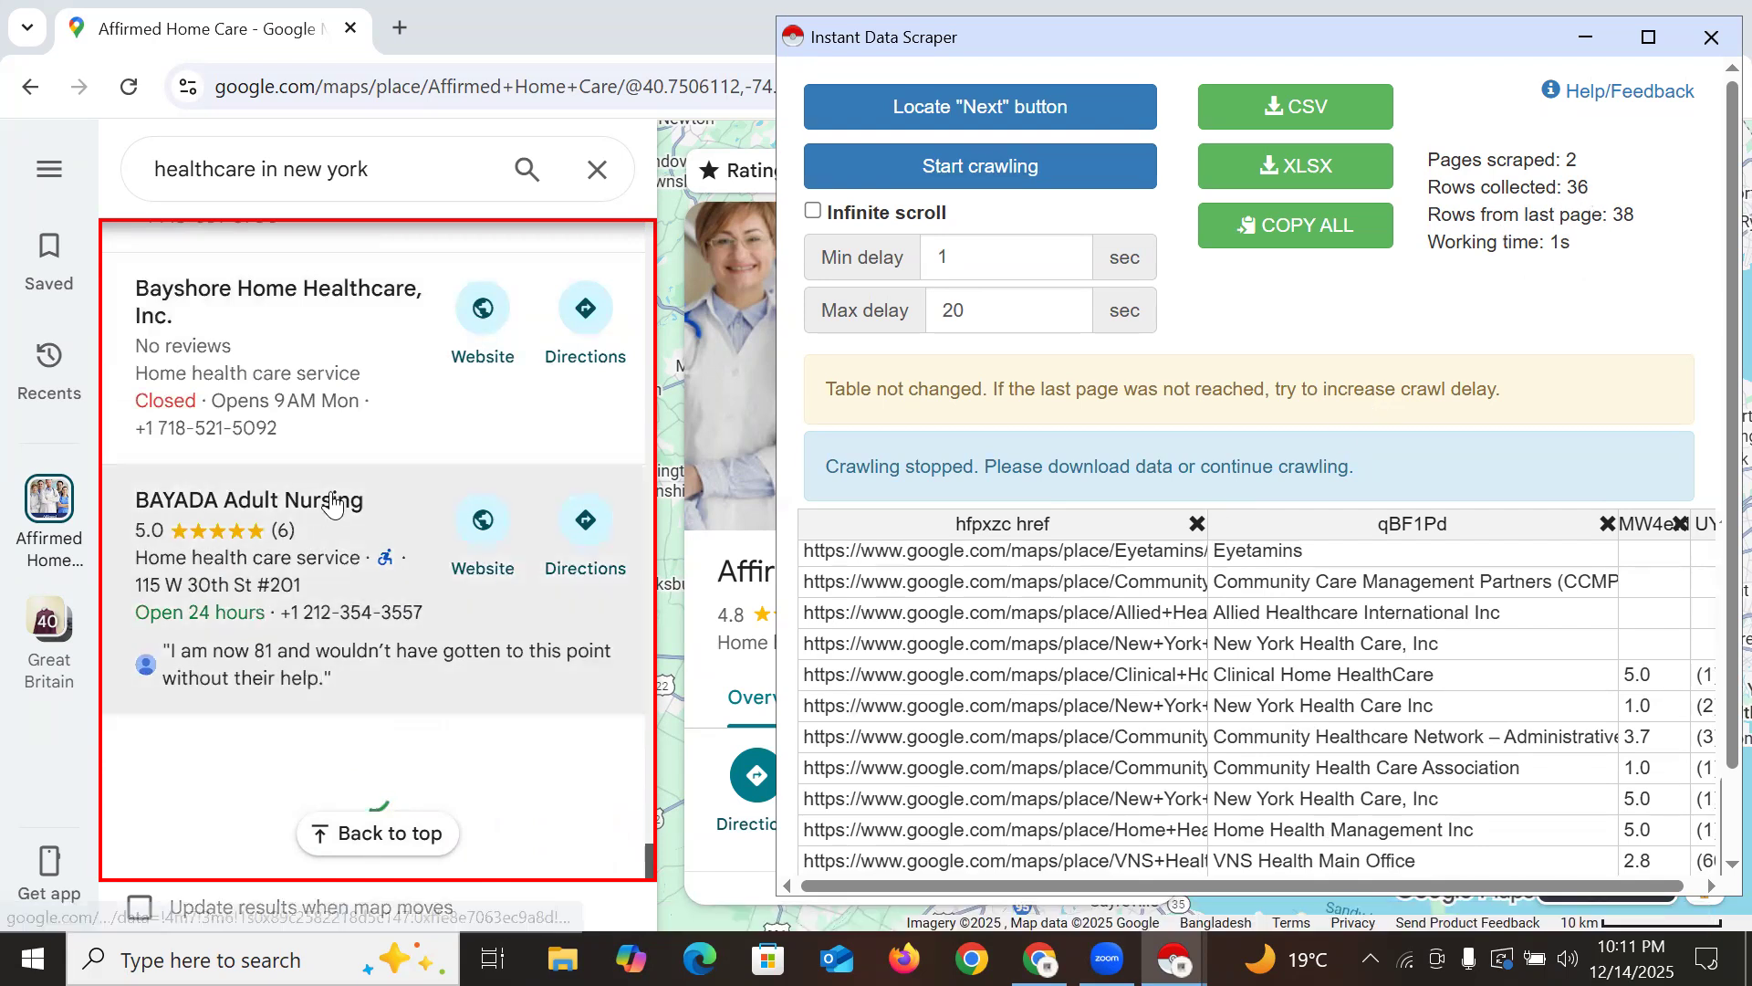
{"action": "scroll", "coordinate": [336, 504], "scroll_direction": "up", "scroll_amount": 3}
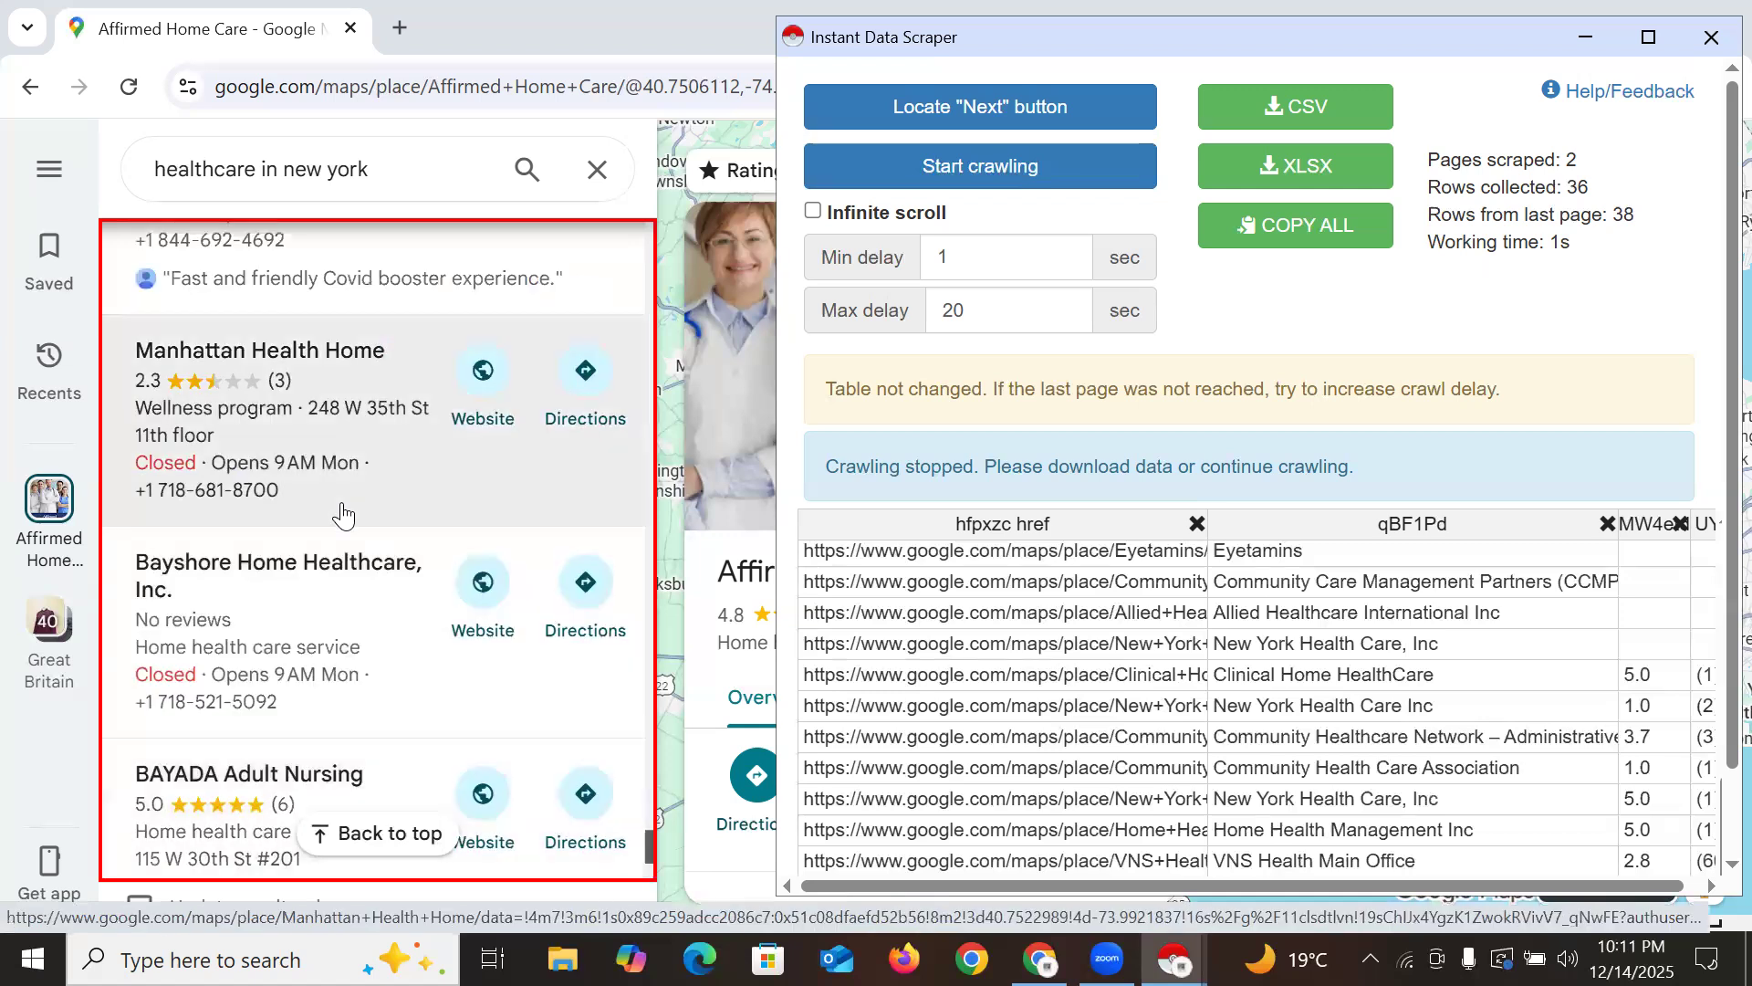
{"action": "scroll", "coordinate": [395, 621], "scroll_direction": "down", "scroll_amount": 3}
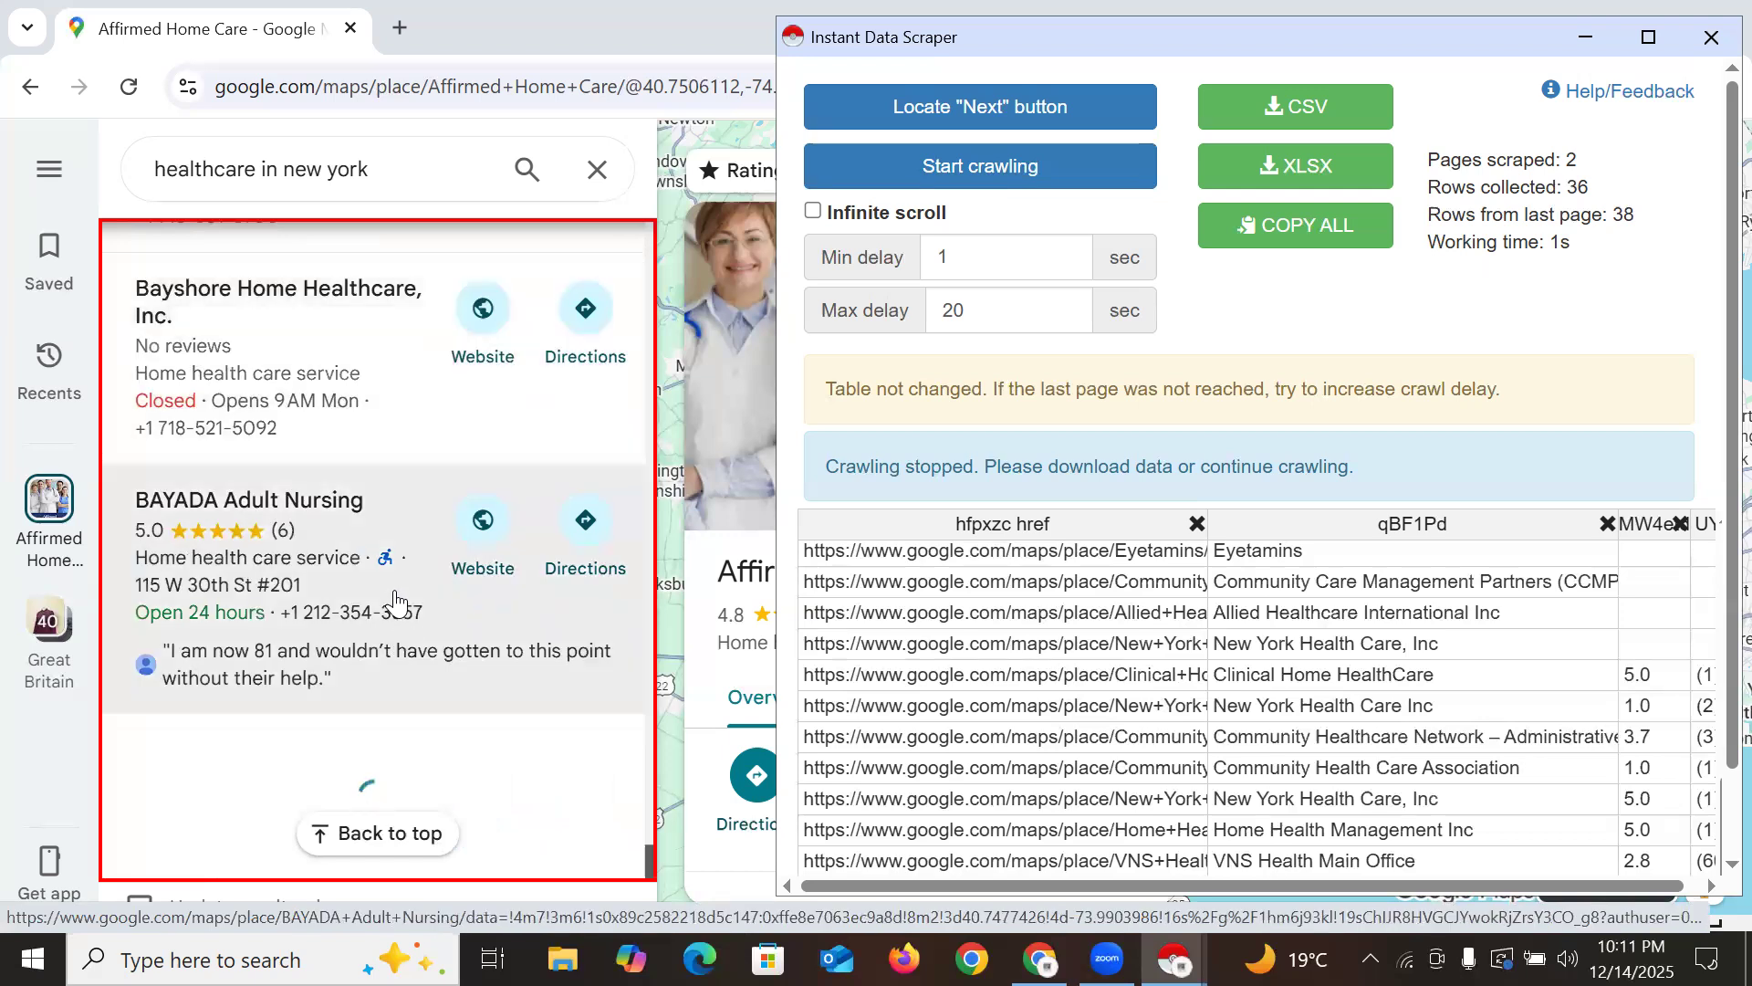
{"action": "scroll", "coordinate": [398, 602], "scroll_direction": "up", "scroll_amount": 10}
{"action": "scroll", "coordinate": [402, 572], "scroll_direction": "up", "scroll_amount": 10}
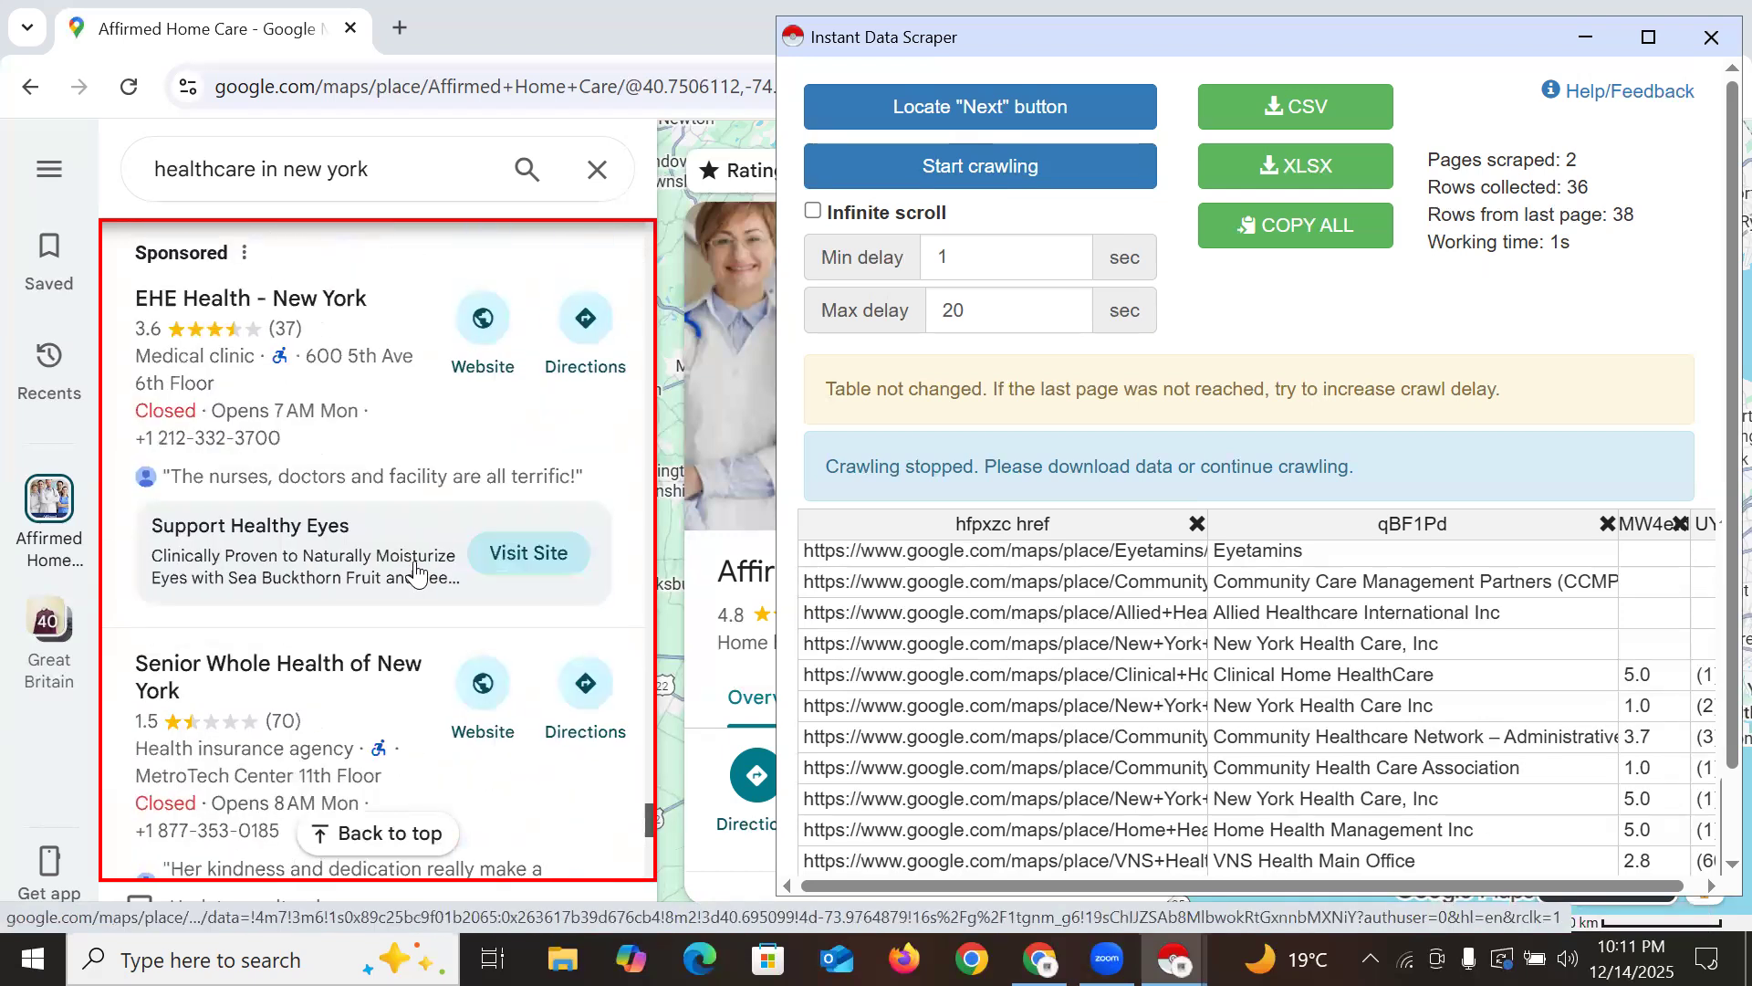
{"action": "scroll", "coordinate": [433, 570], "scroll_direction": "up", "scroll_amount": 6}
{"action": "scroll", "coordinate": [466, 518], "scroll_direction": "down", "scroll_amount": 7}
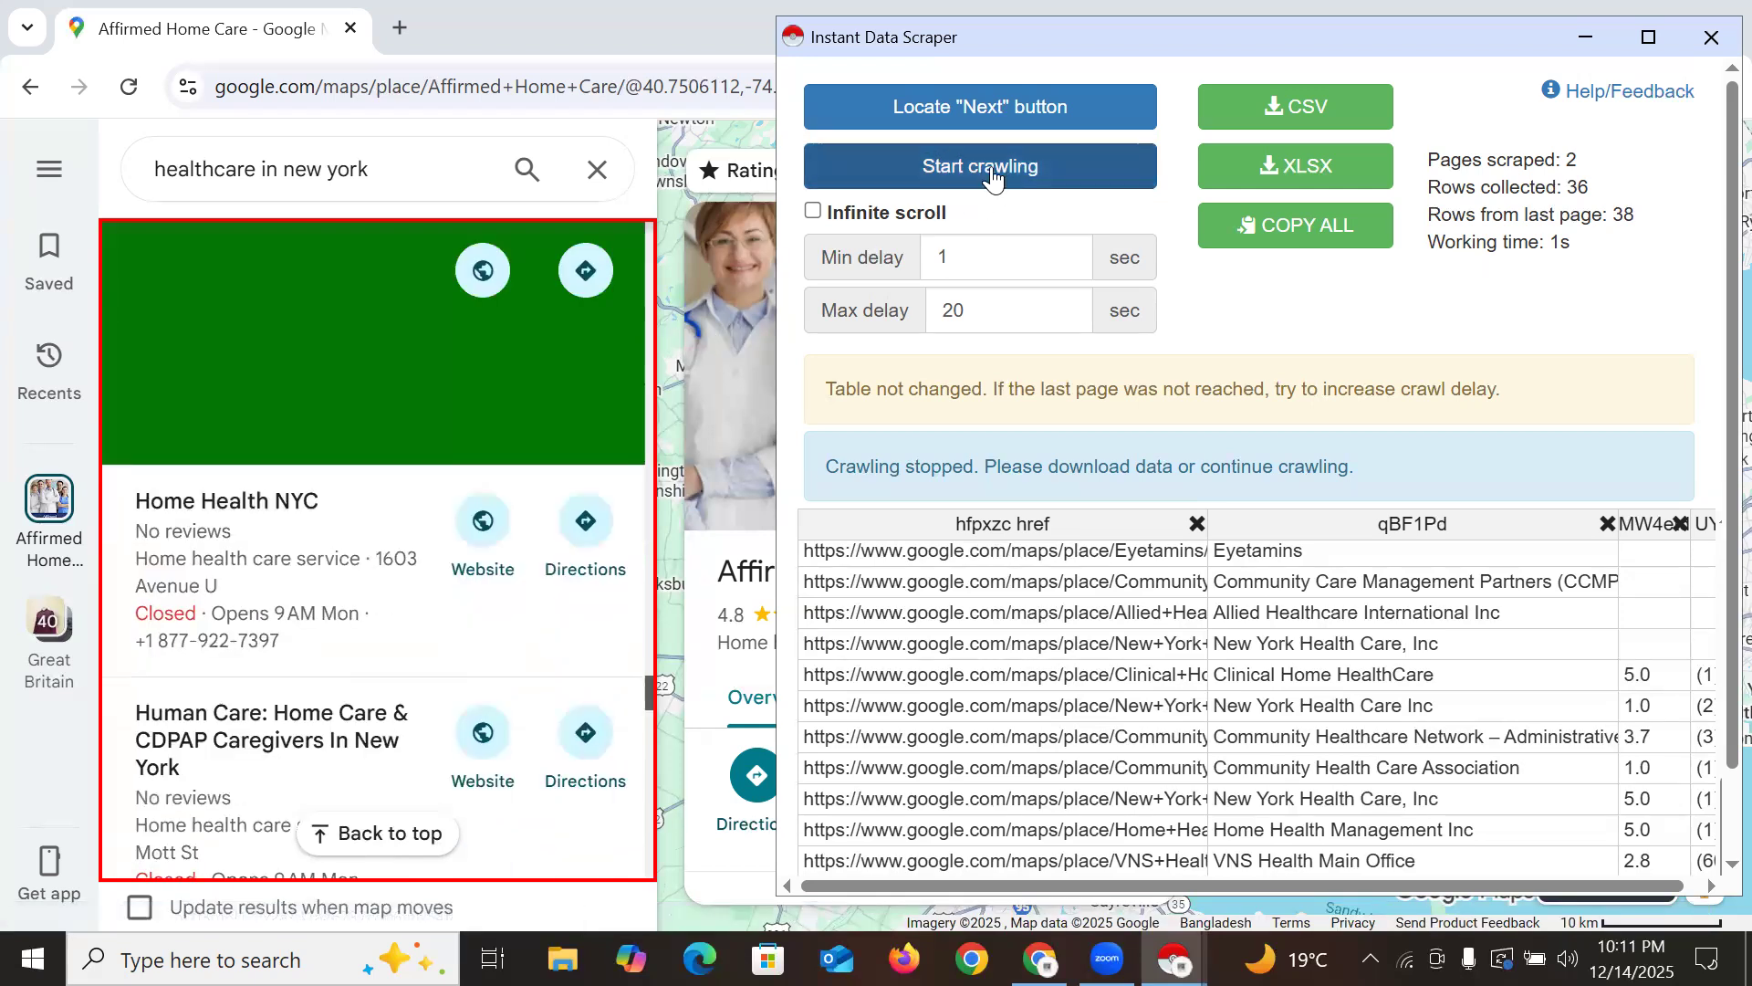
Crawl a third page of results, then stop the crawl at 50 rows
{"action": "left_click", "coordinate": [1000, 180]}
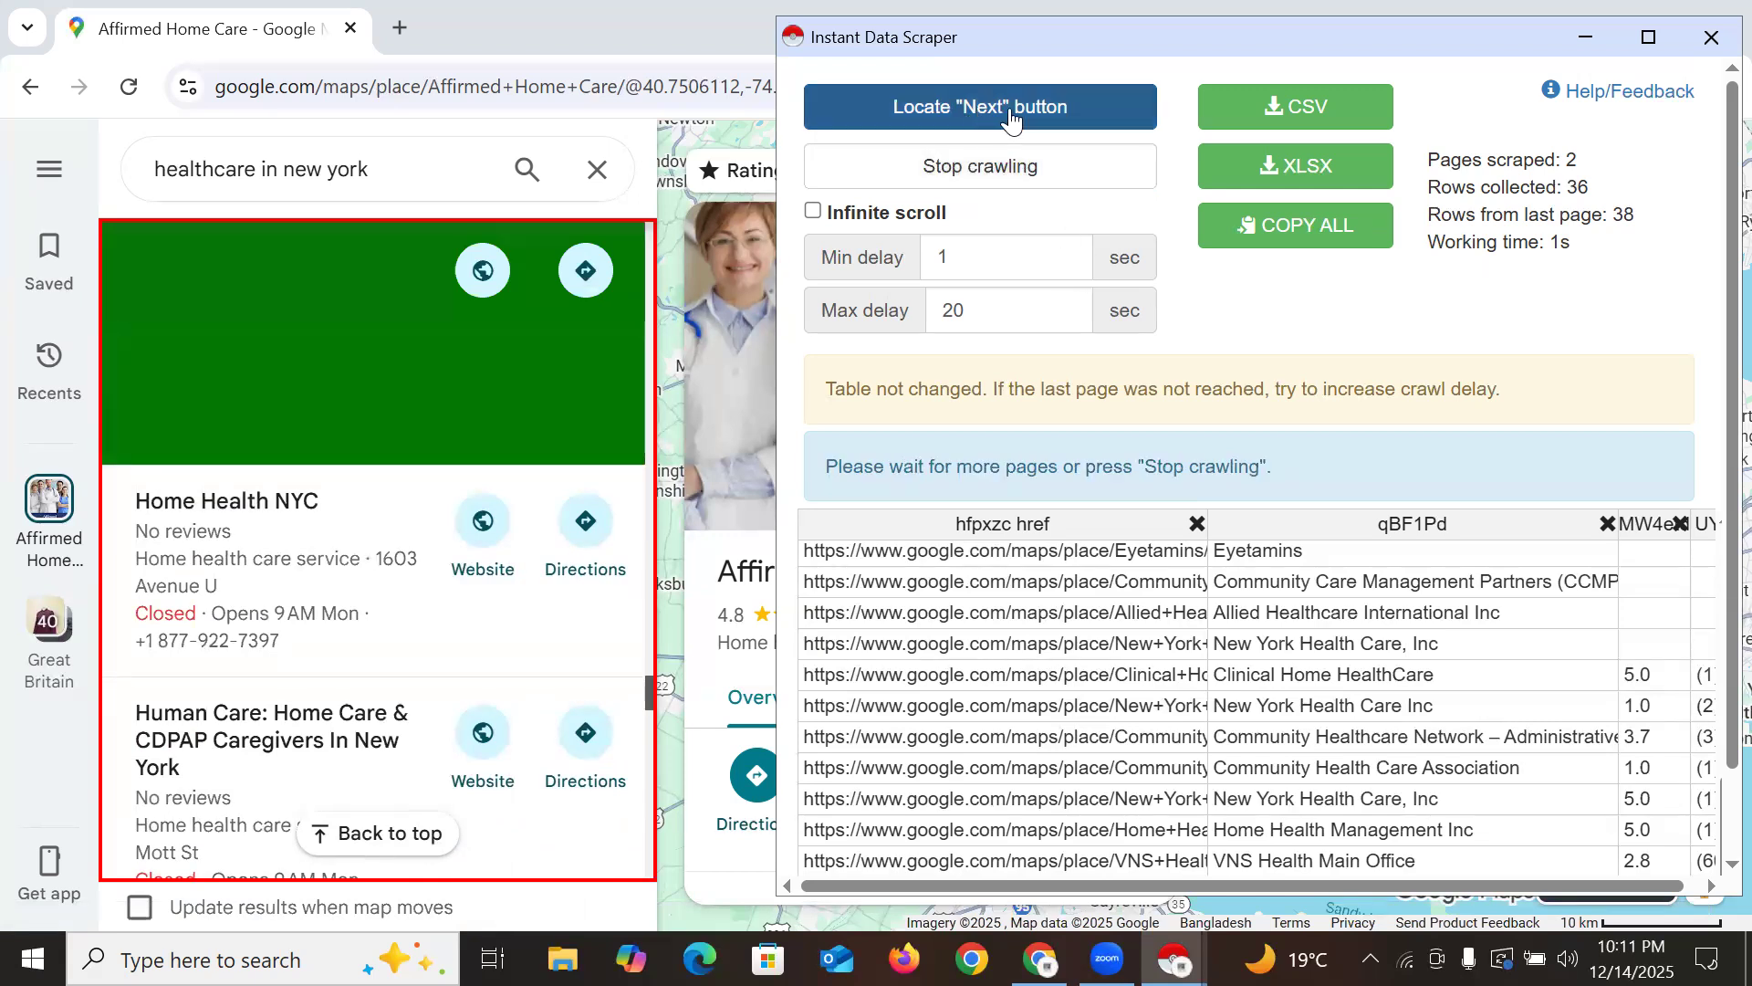
{"action": "left_click", "coordinate": [922, 183]}
{"action": "scroll", "coordinate": [379, 589], "scroll_direction": "down", "scroll_amount": 5}
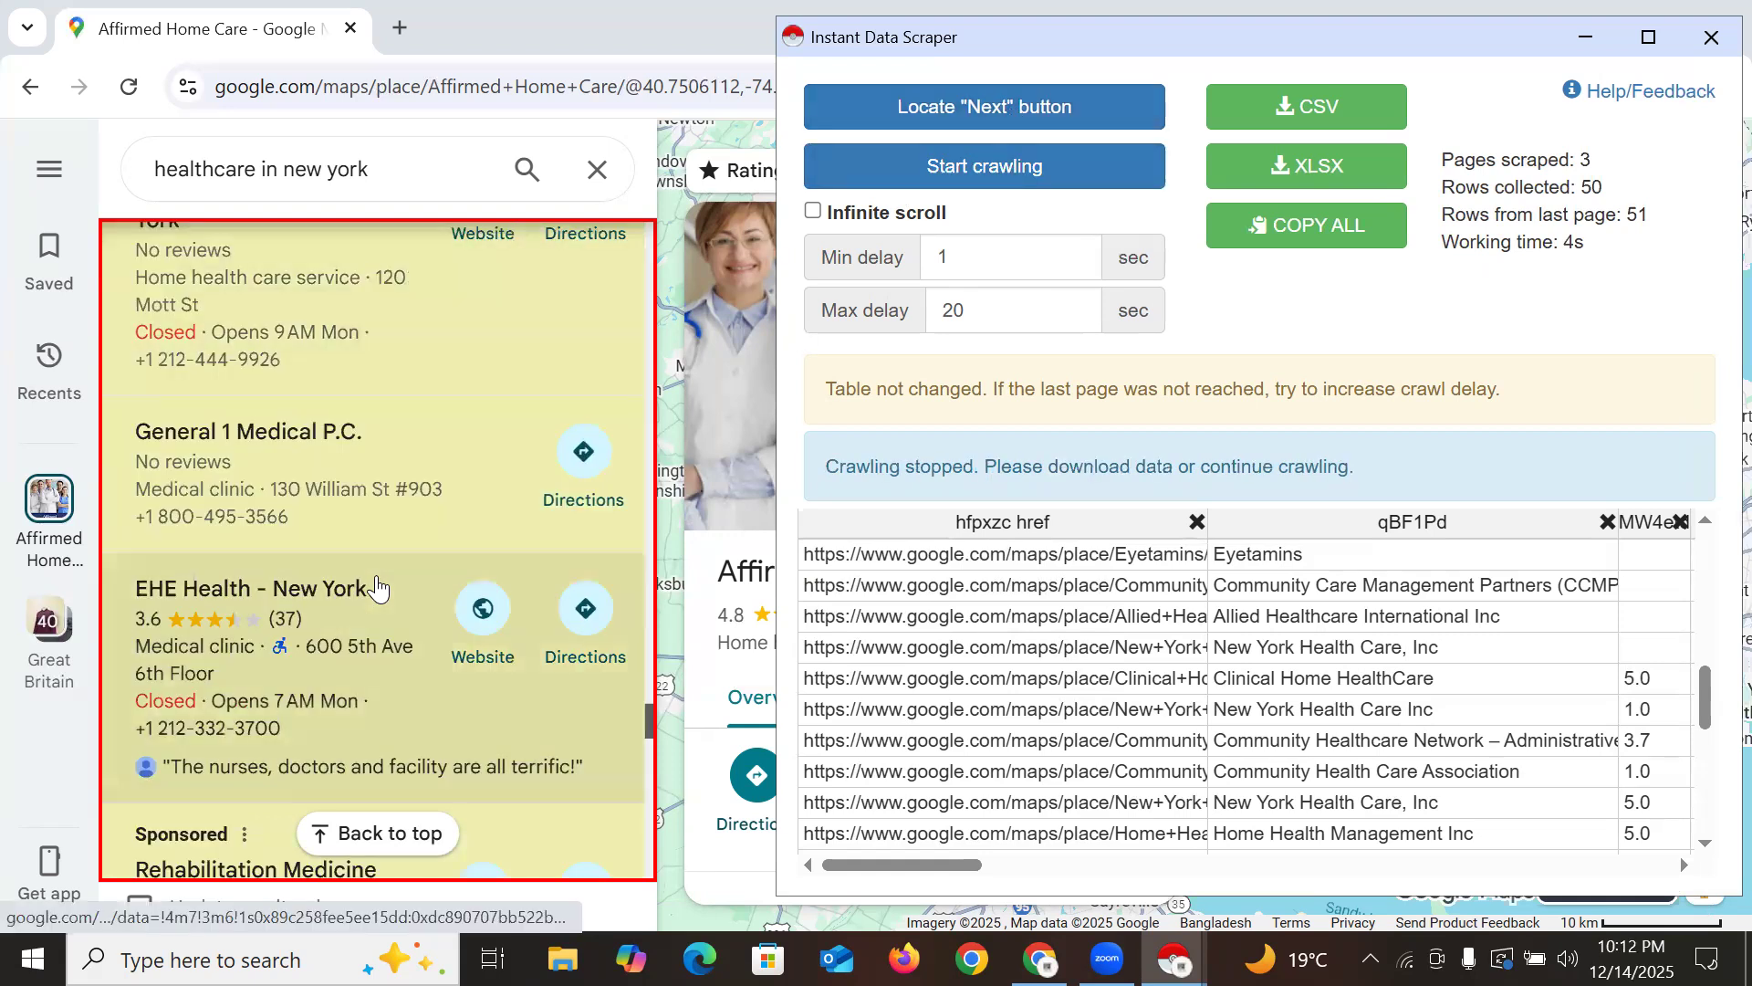
{"action": "scroll", "coordinate": [379, 589], "scroll_direction": "down", "scroll_amount": 12}
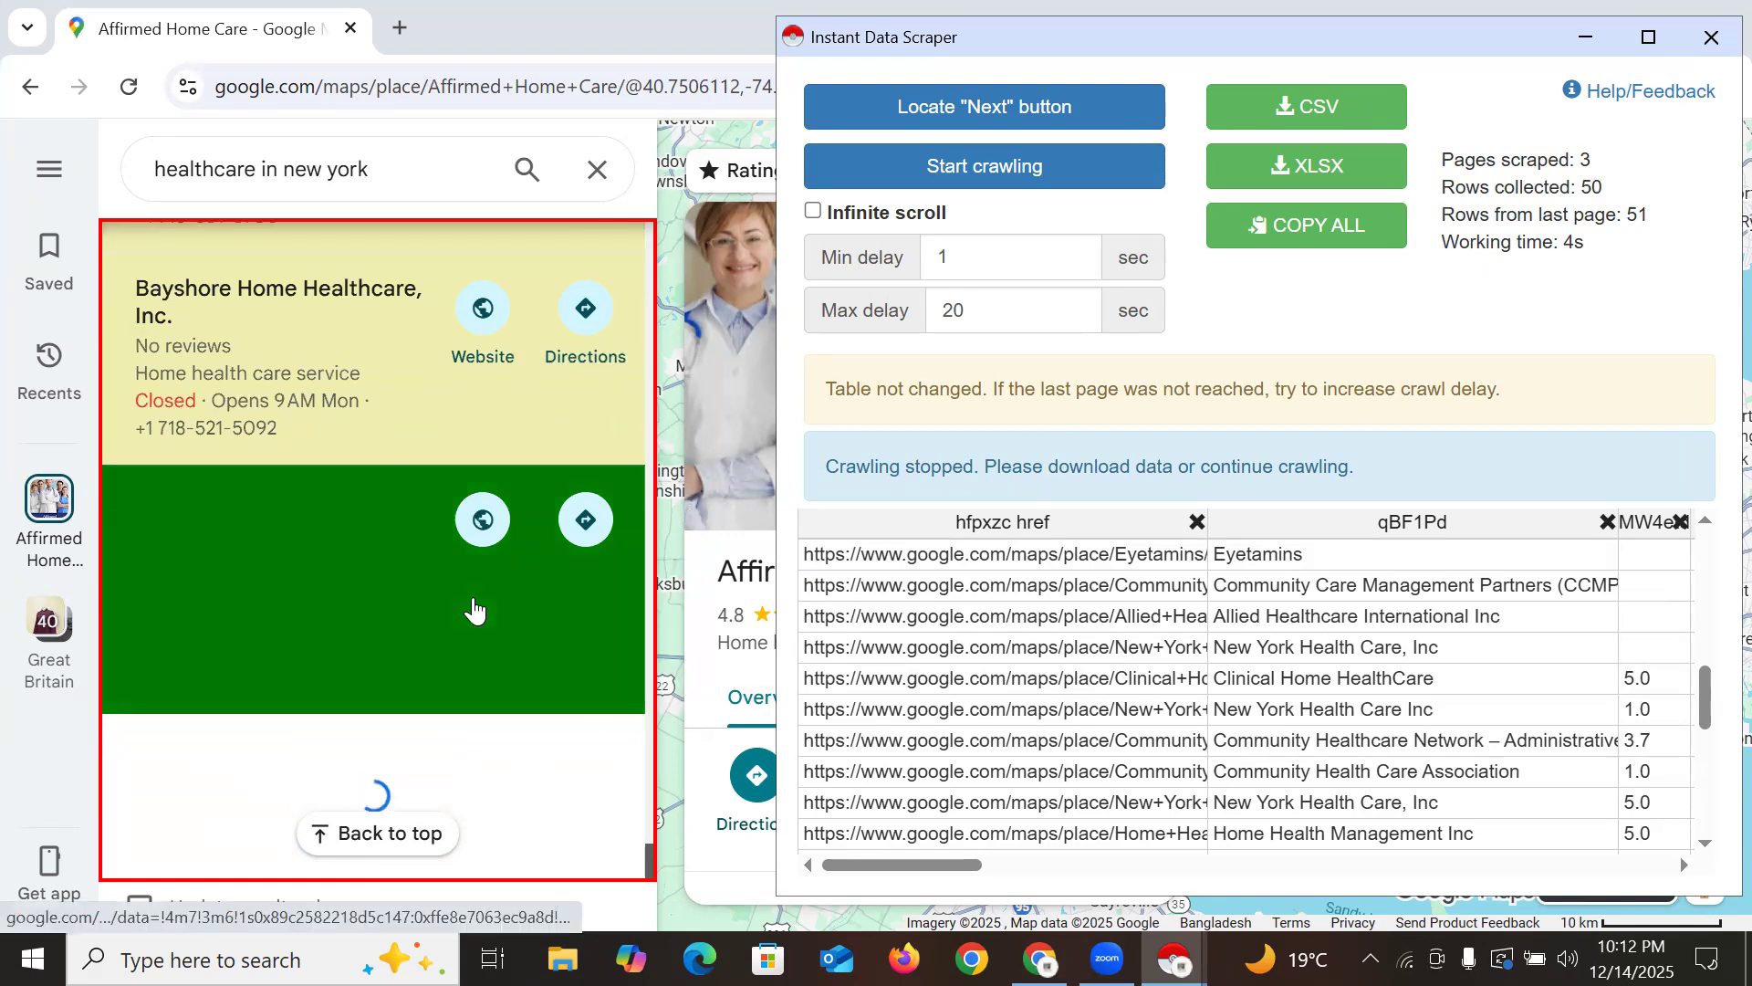
{"action": "scroll", "coordinate": [363, 639], "scroll_direction": "down", "scroll_amount": 5}
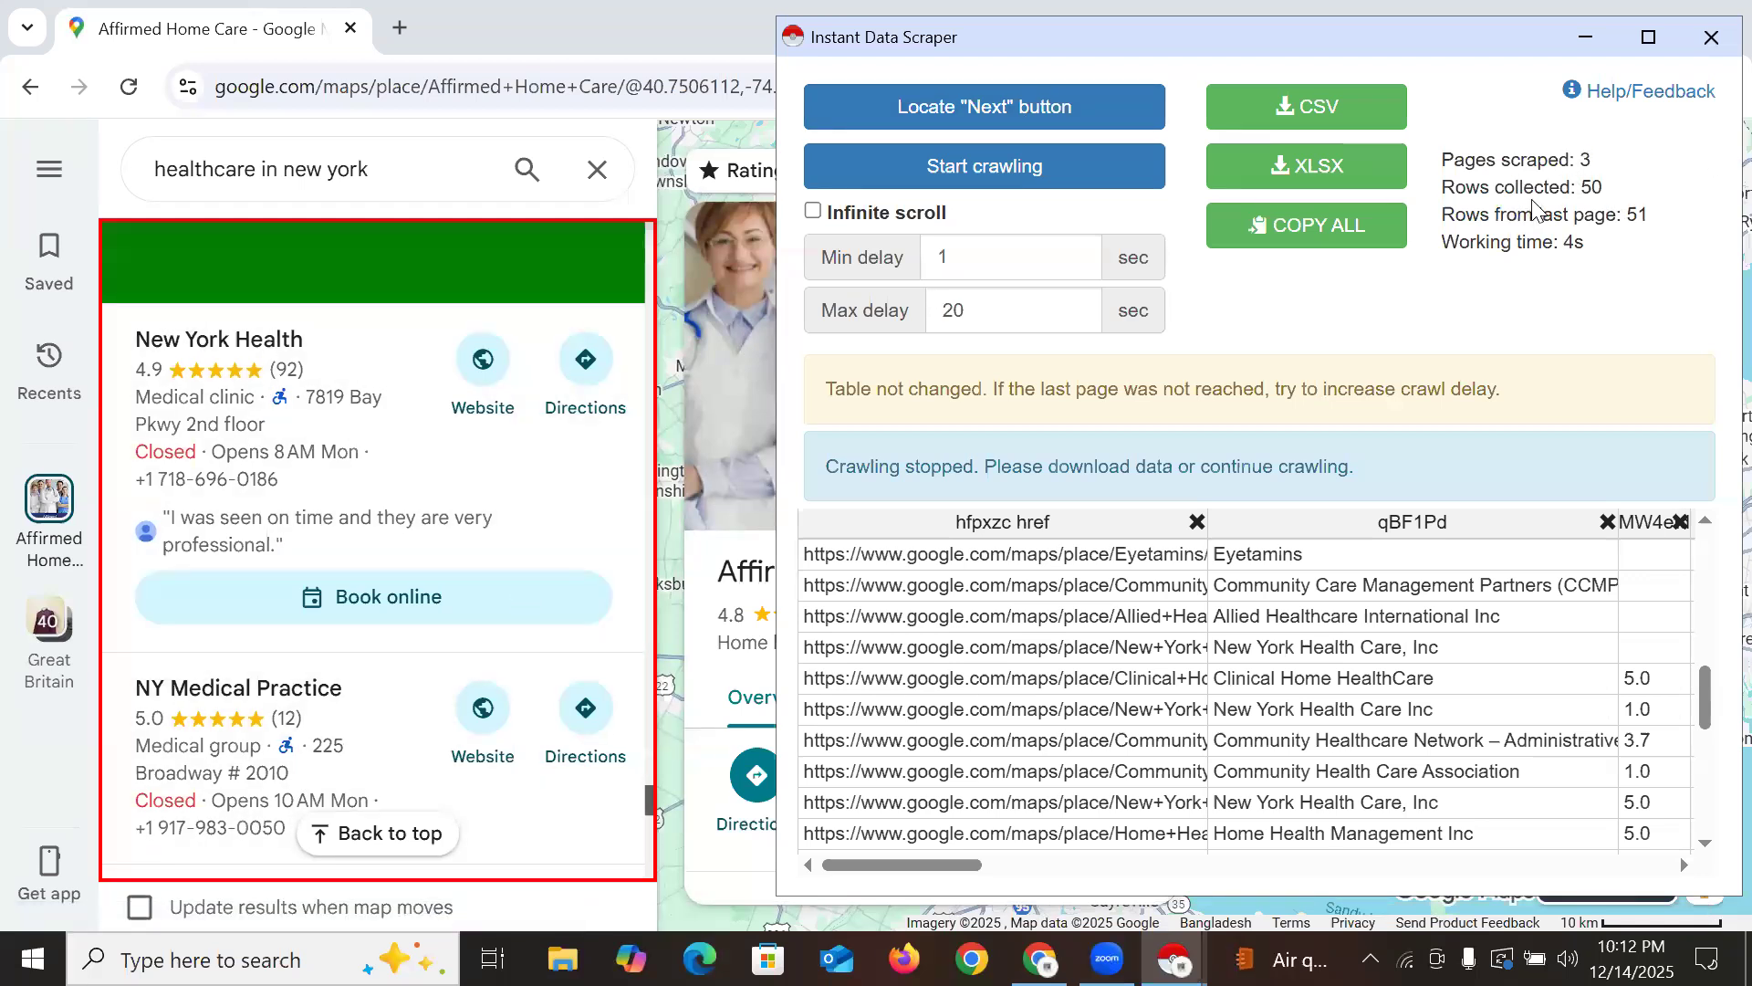
{"action": "scroll", "coordinate": [1282, 689], "scroll_direction": "down", "scroll_amount": 3}
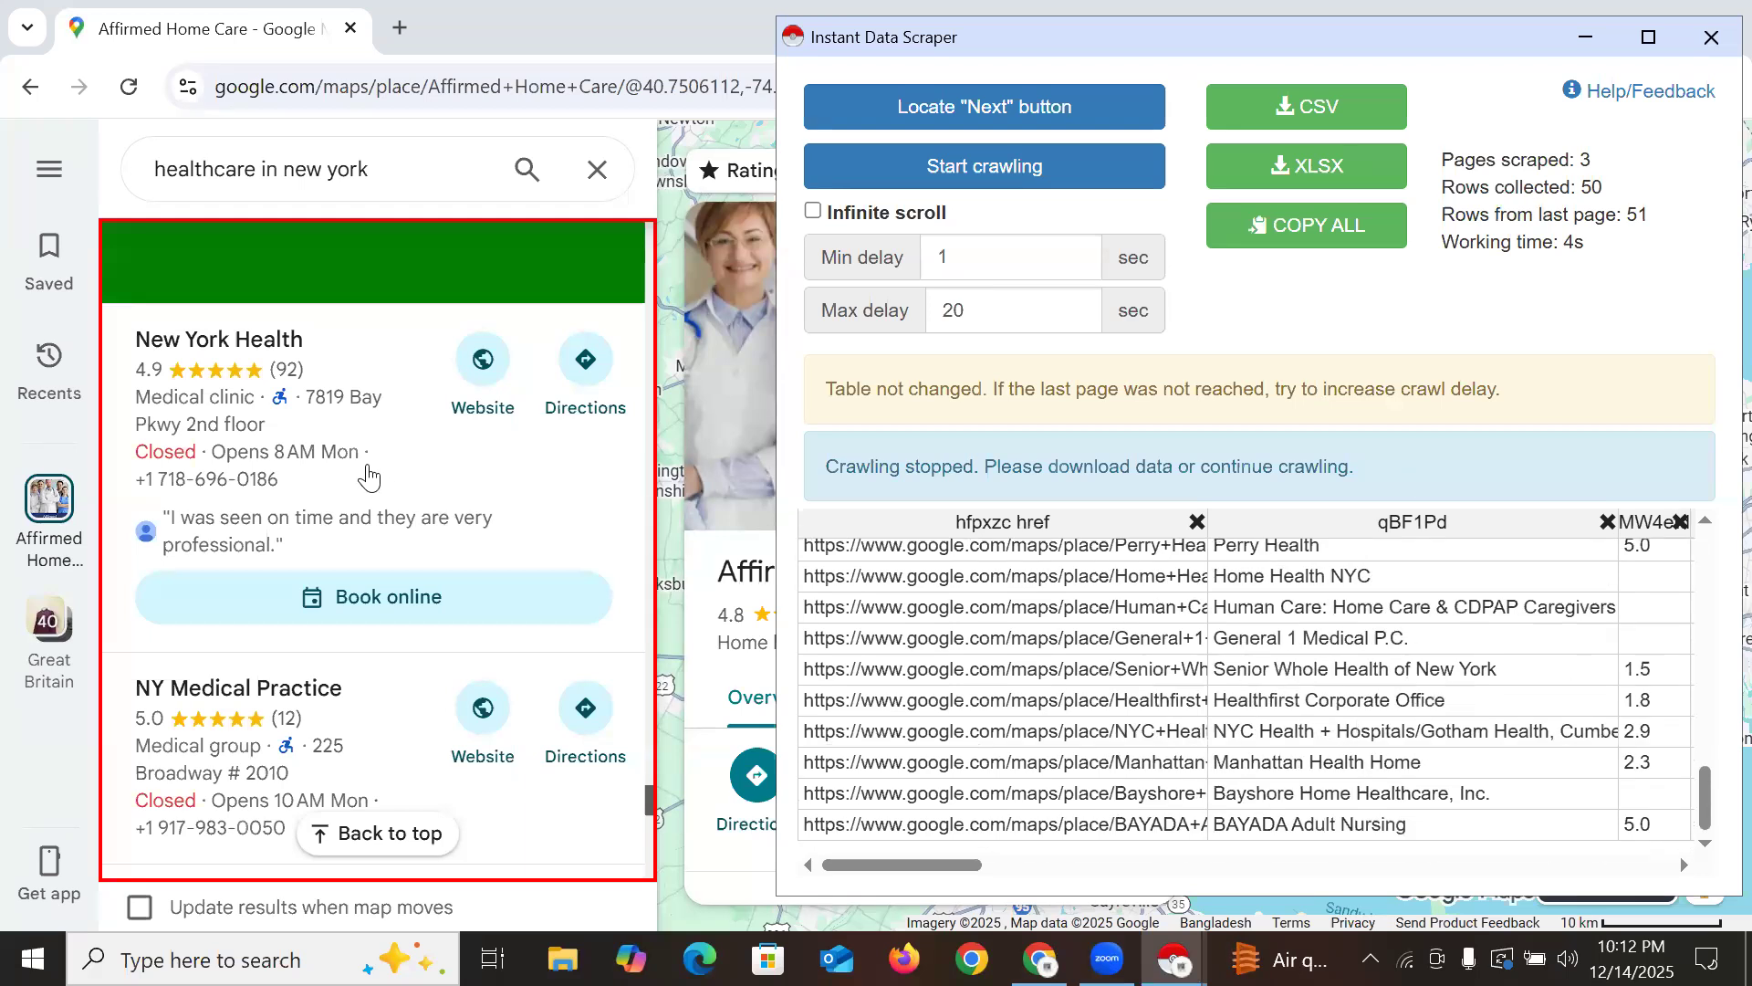
{"action": "scroll", "coordinate": [539, 600], "scroll_direction": "down", "scroll_amount": 10}
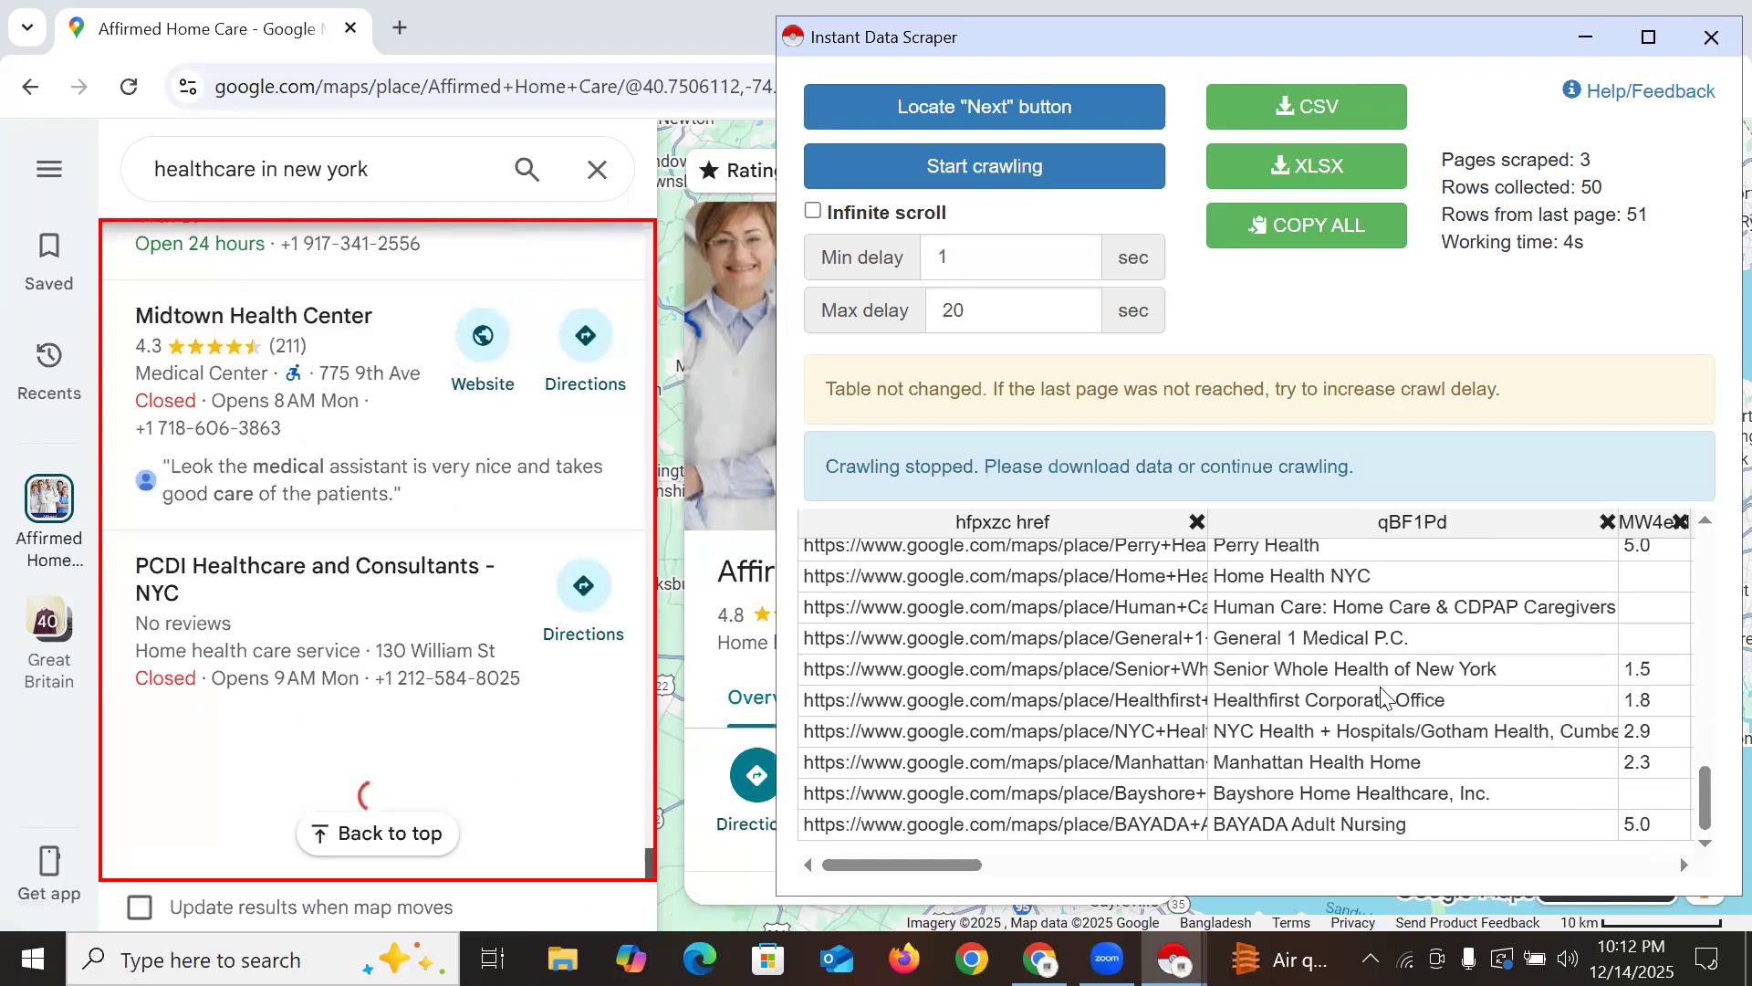
{"action": "scroll", "coordinate": [1387, 693], "scroll_direction": "up", "scroll_amount": 8}
{"action": "scroll", "coordinate": [1451, 671], "scroll_direction": "up", "scroll_amount": 8}
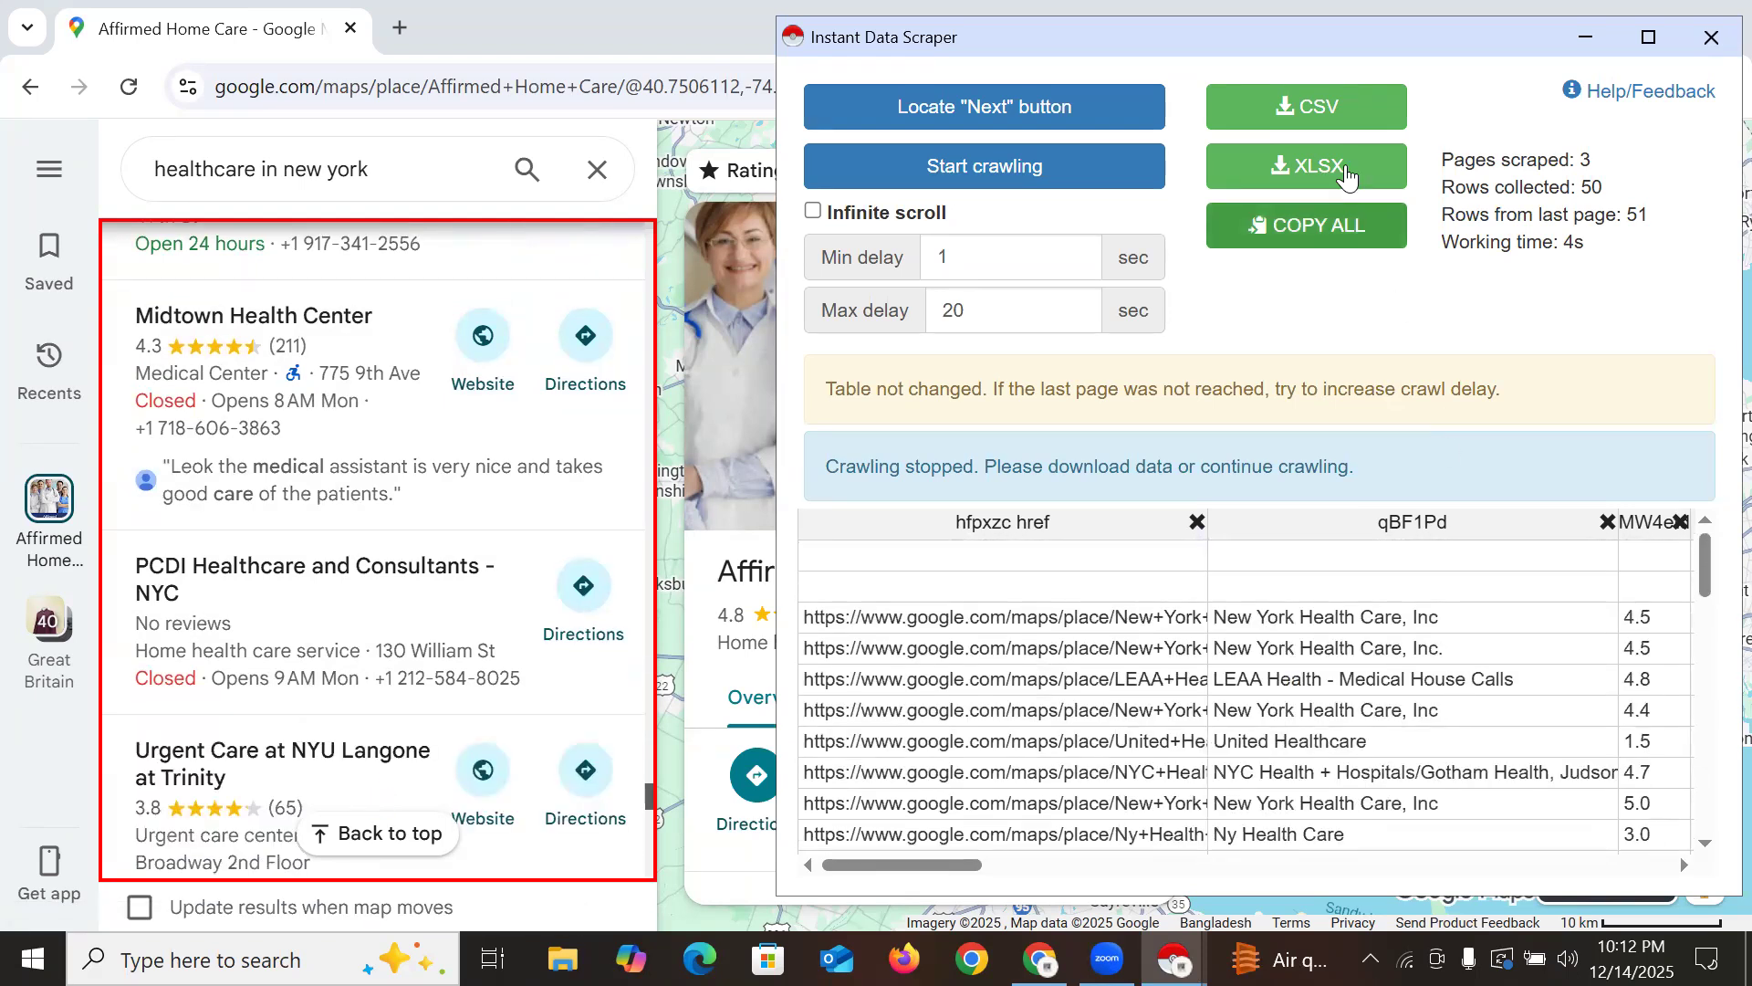
Export the scraped table as google.csv and open it in Excel from the downloads list
{"action": "left_click", "coordinate": [1289, 111]}
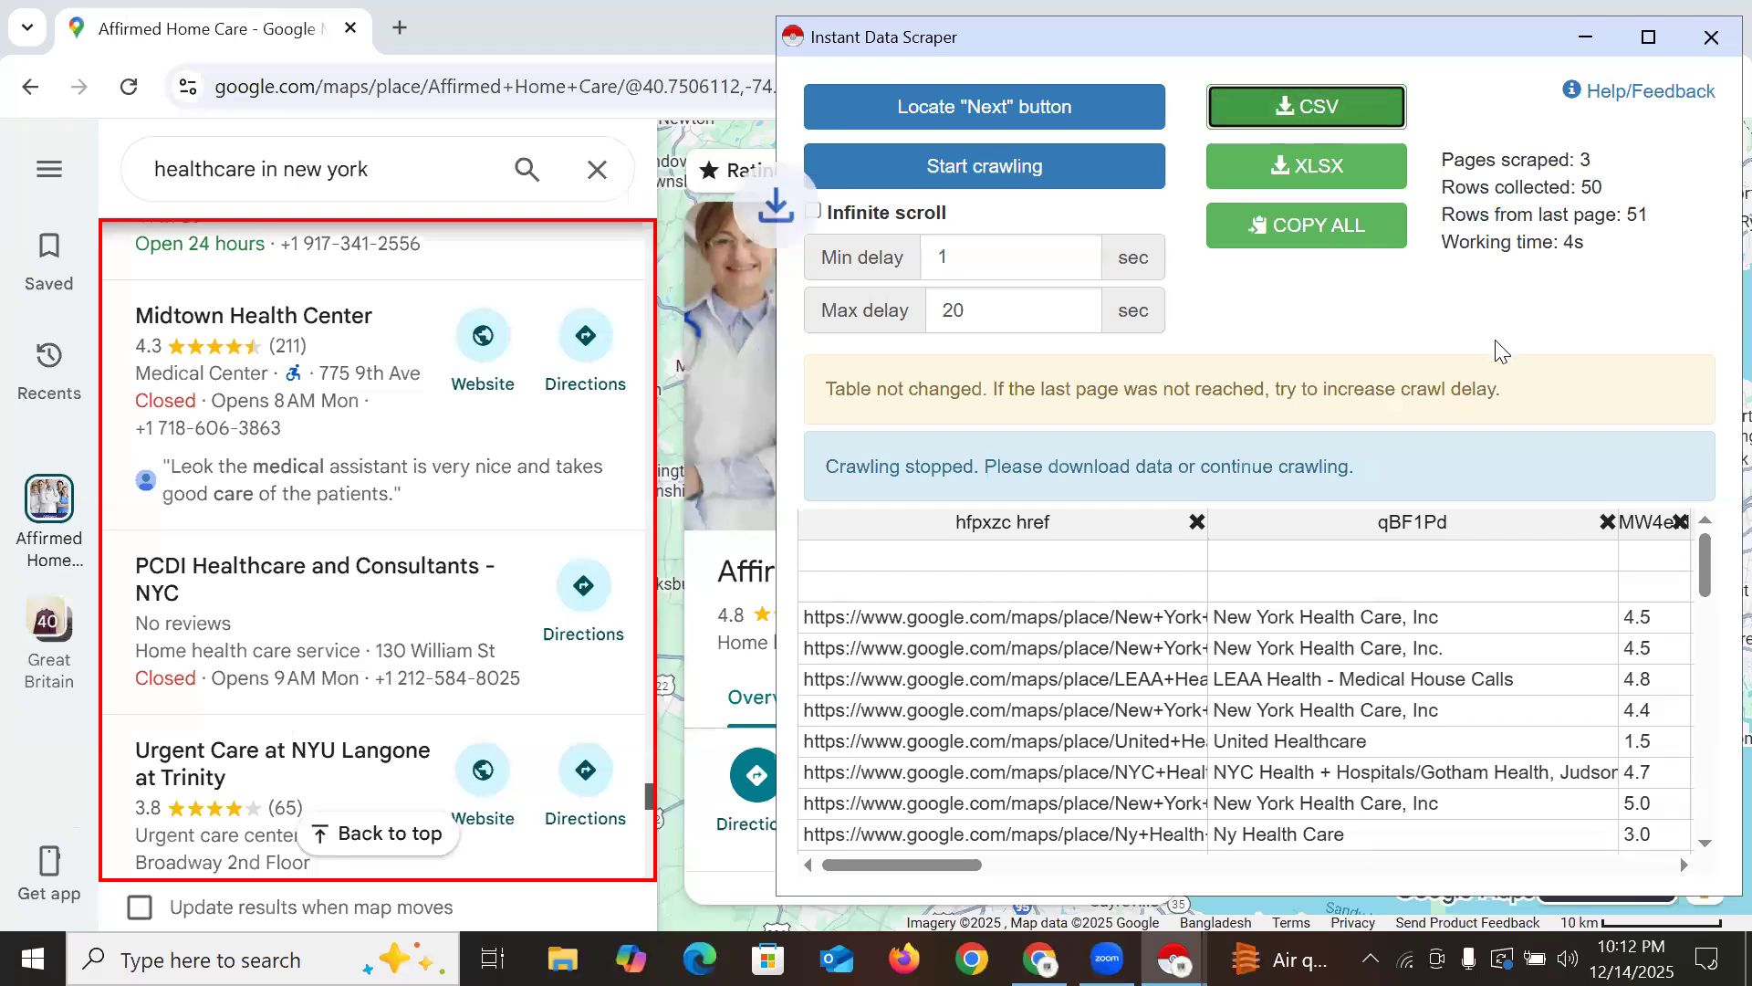
{"action": "left_click", "coordinate": [1587, 41]}
{"action": "left_click", "coordinate": [1624, 90]}
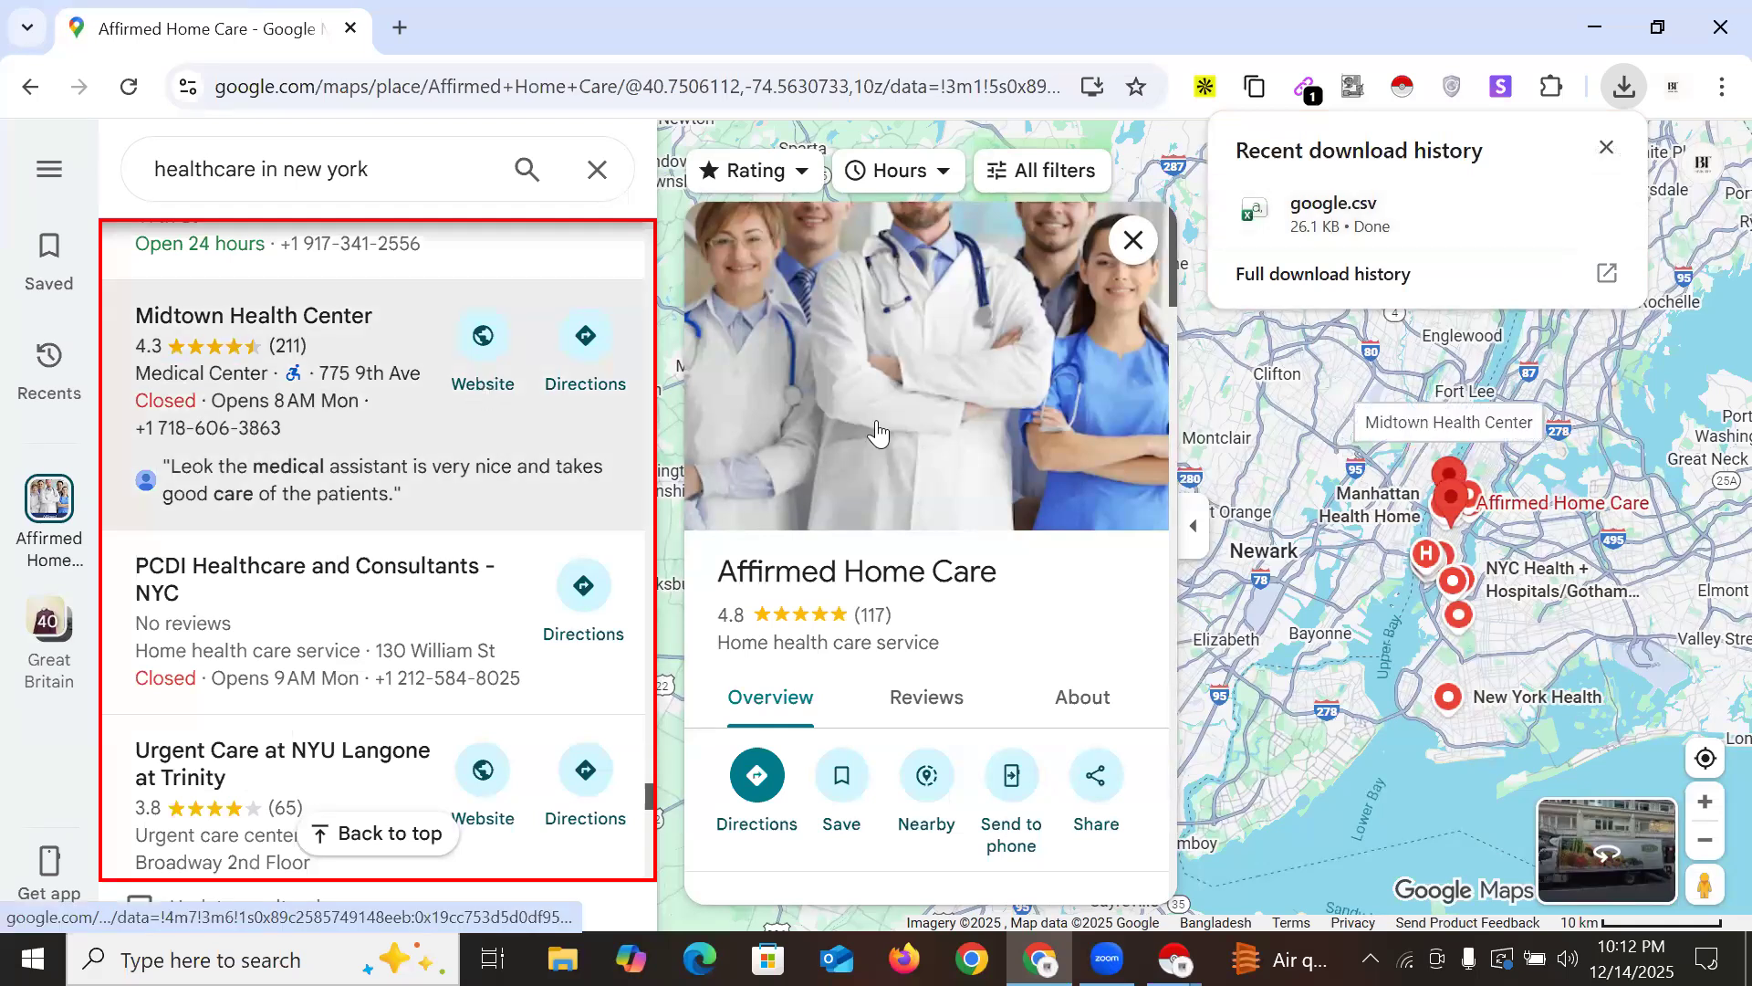
{"action": "left_click", "coordinate": [1337, 215]}
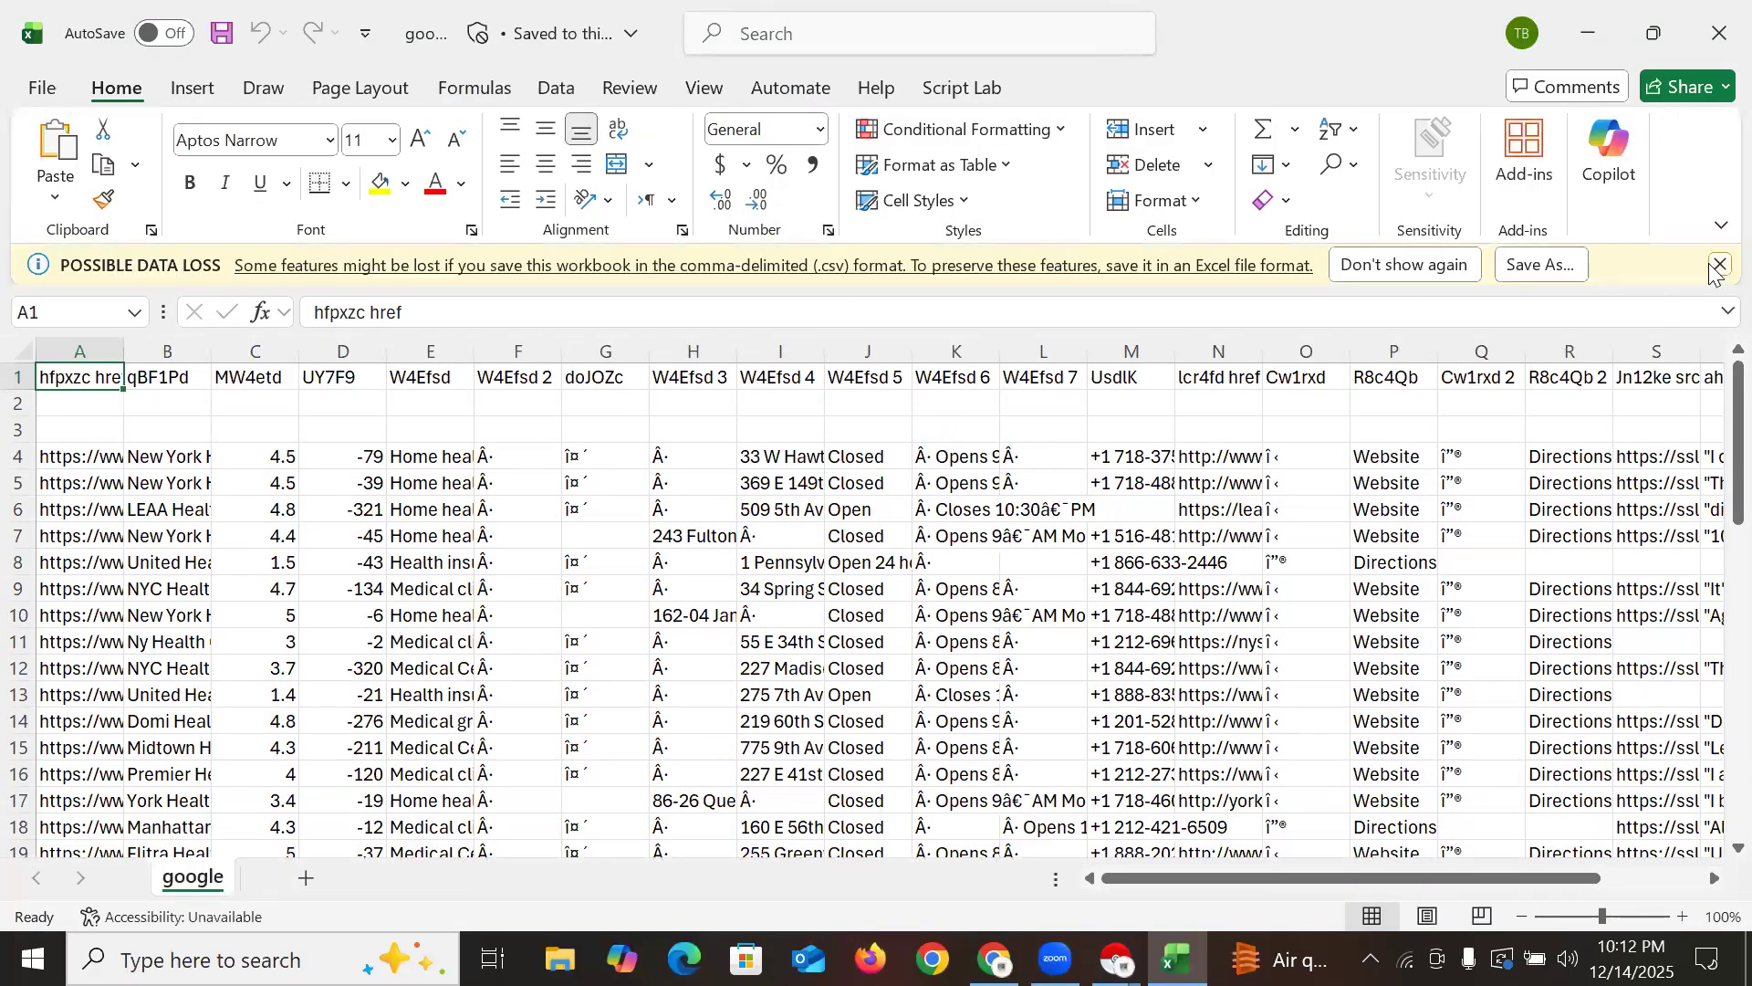
Dismiss the data-loss warning, delete the Google Maps link column, and widen the business-name column A
{"action": "left_click", "coordinate": [1719, 264]}
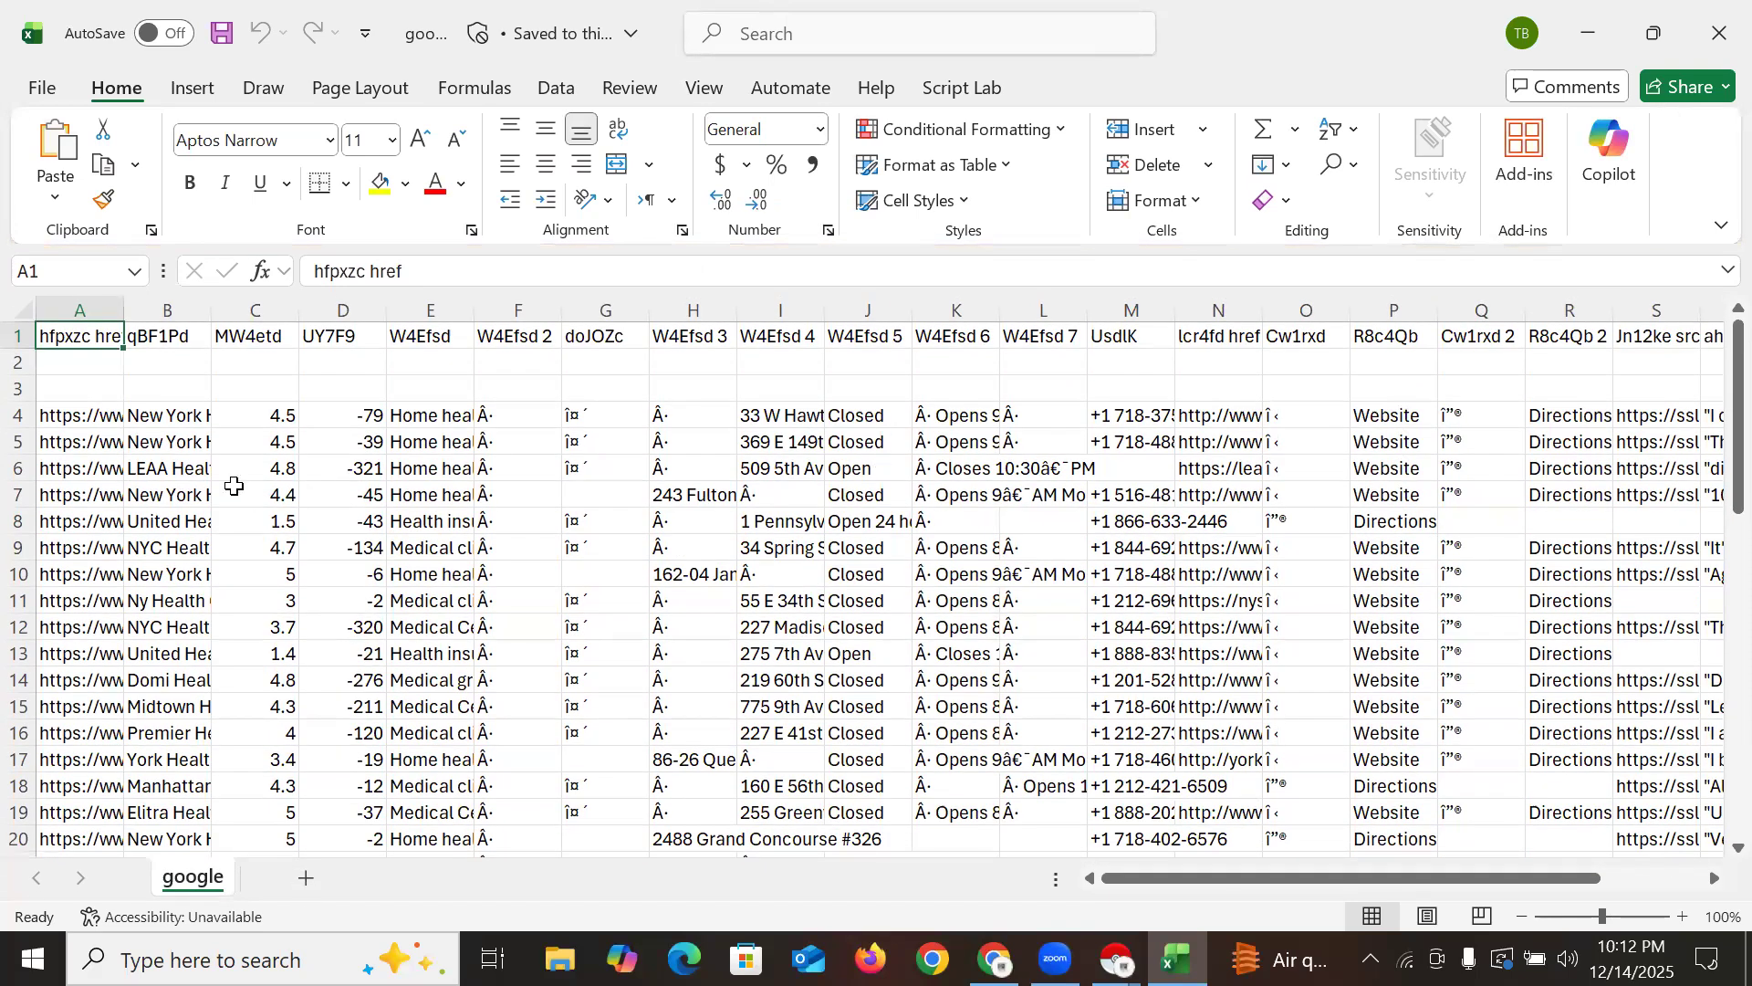
{"action": "left_click_drag", "start_coordinate": [122, 315], "coordinate": [233, 401]}
{"action": "left_click_drag", "start_coordinate": [235, 311], "coordinate": [415, 325]}
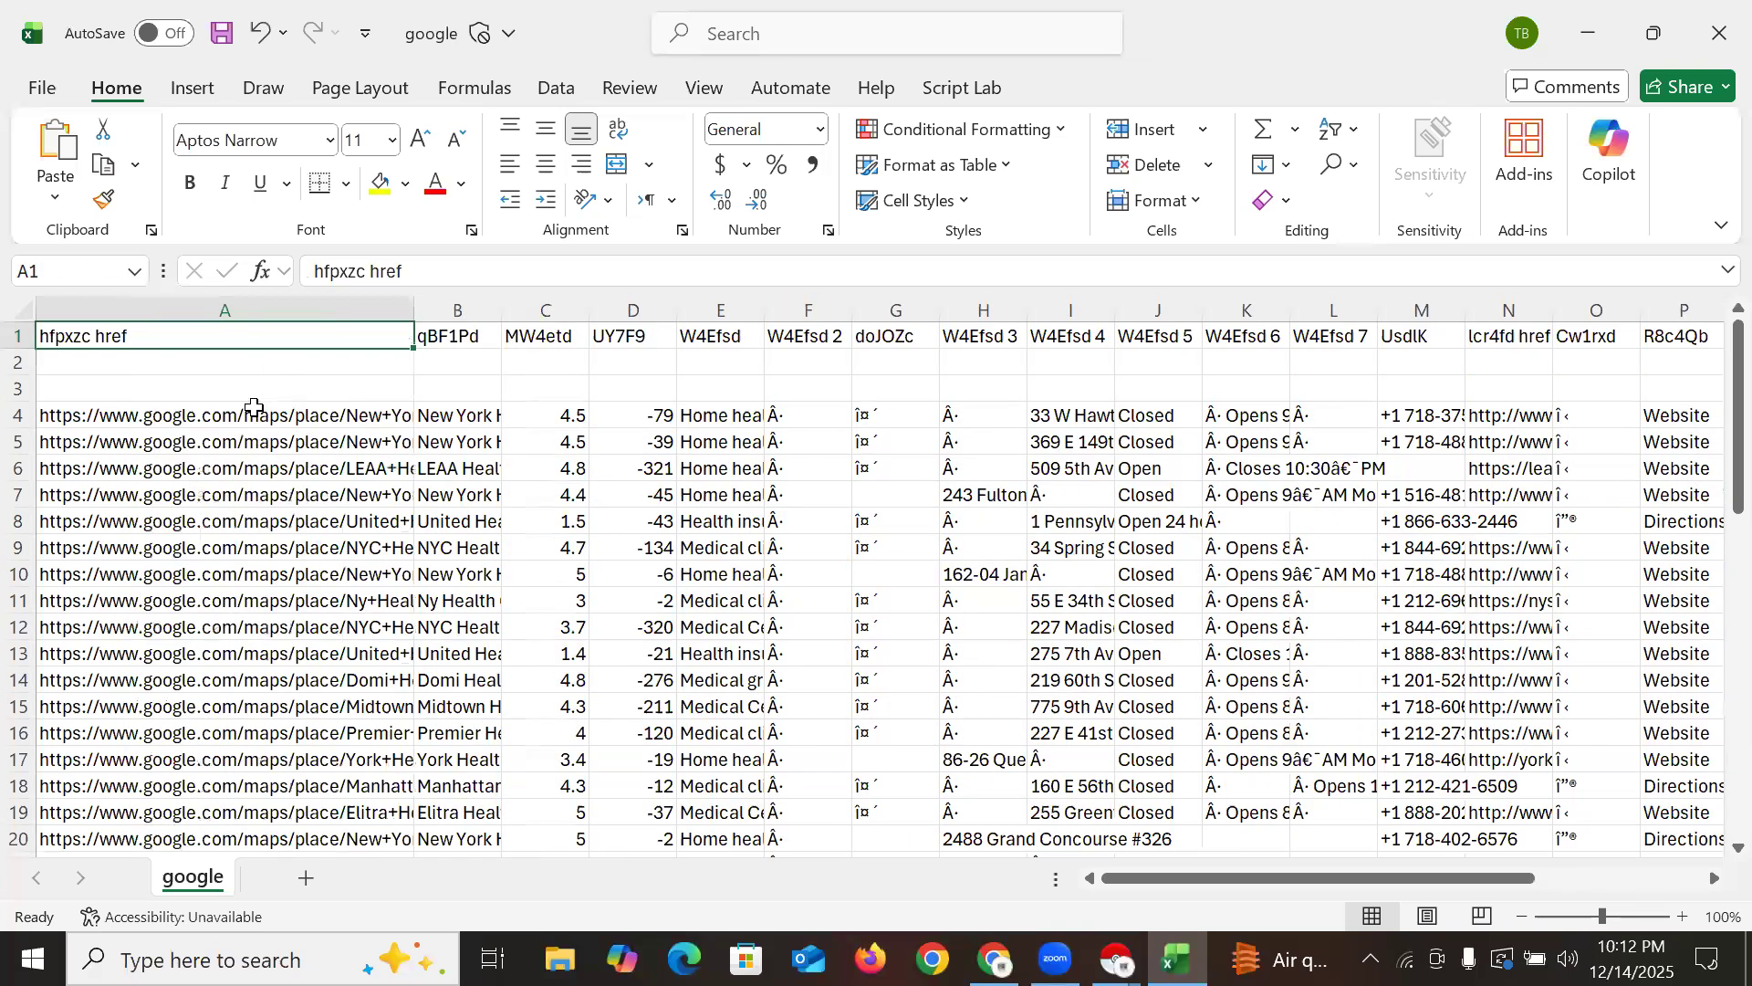
{"action": "left_click", "coordinate": [243, 310]}
{"action": "right_click", "coordinate": [248, 315]}
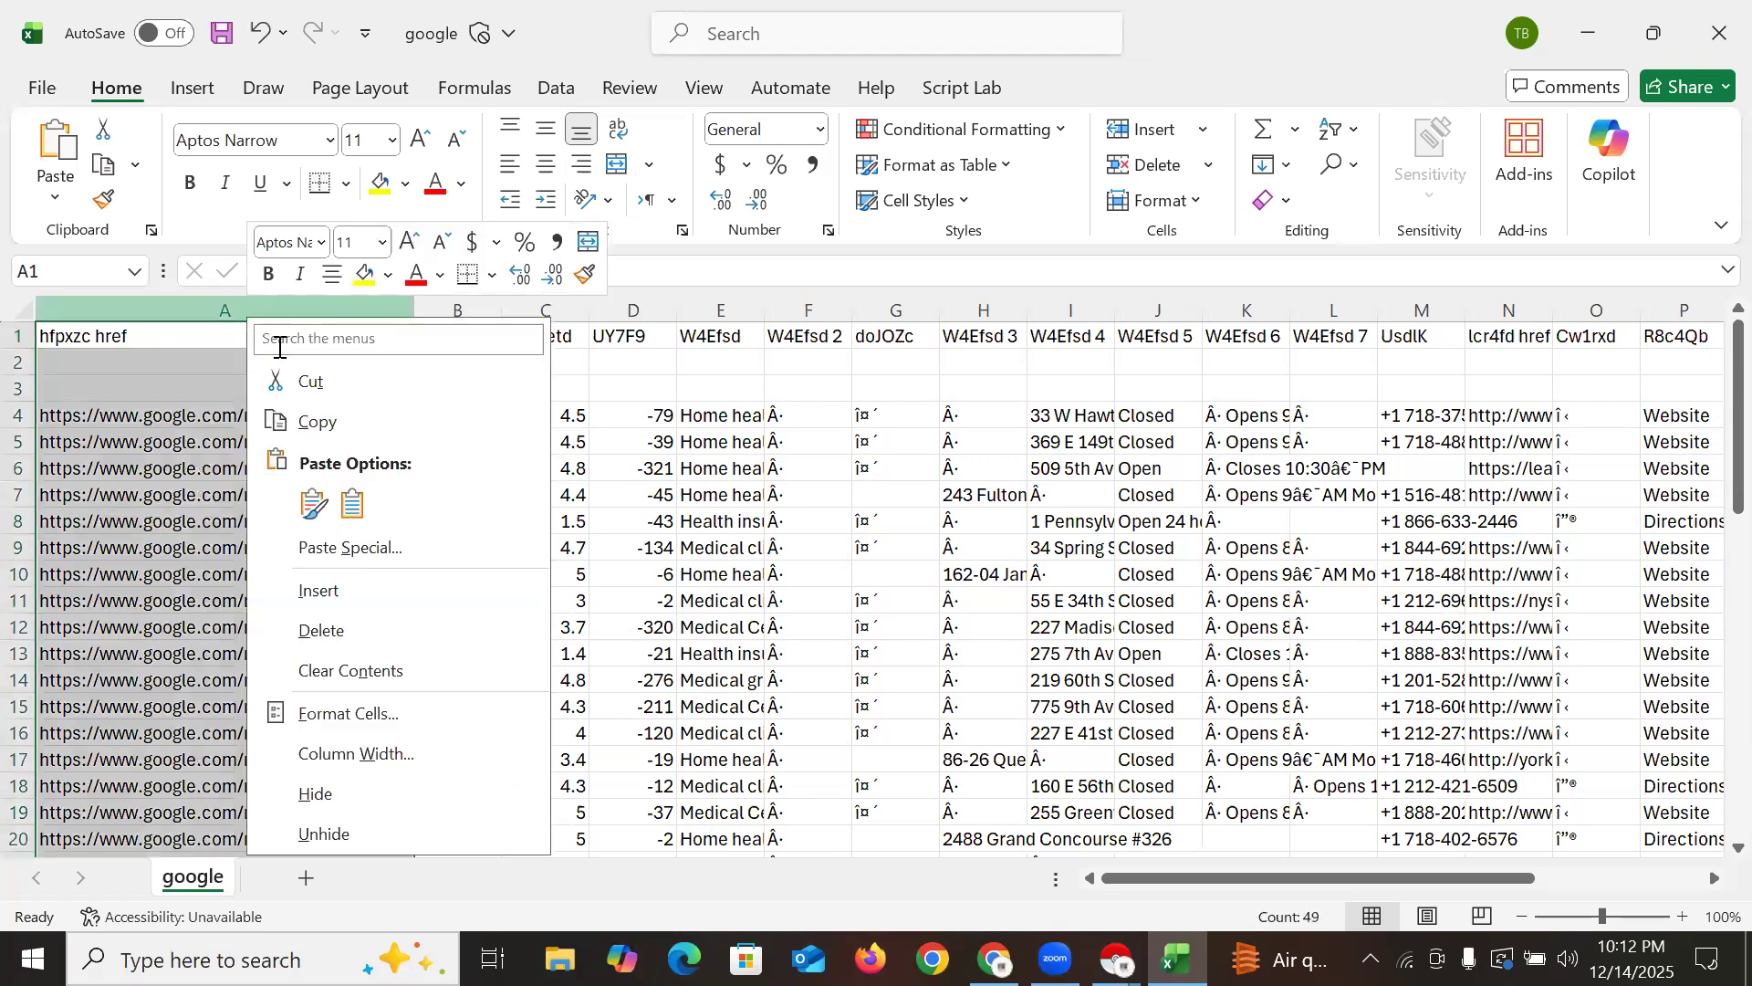
{"action": "left_click", "coordinate": [323, 631]}
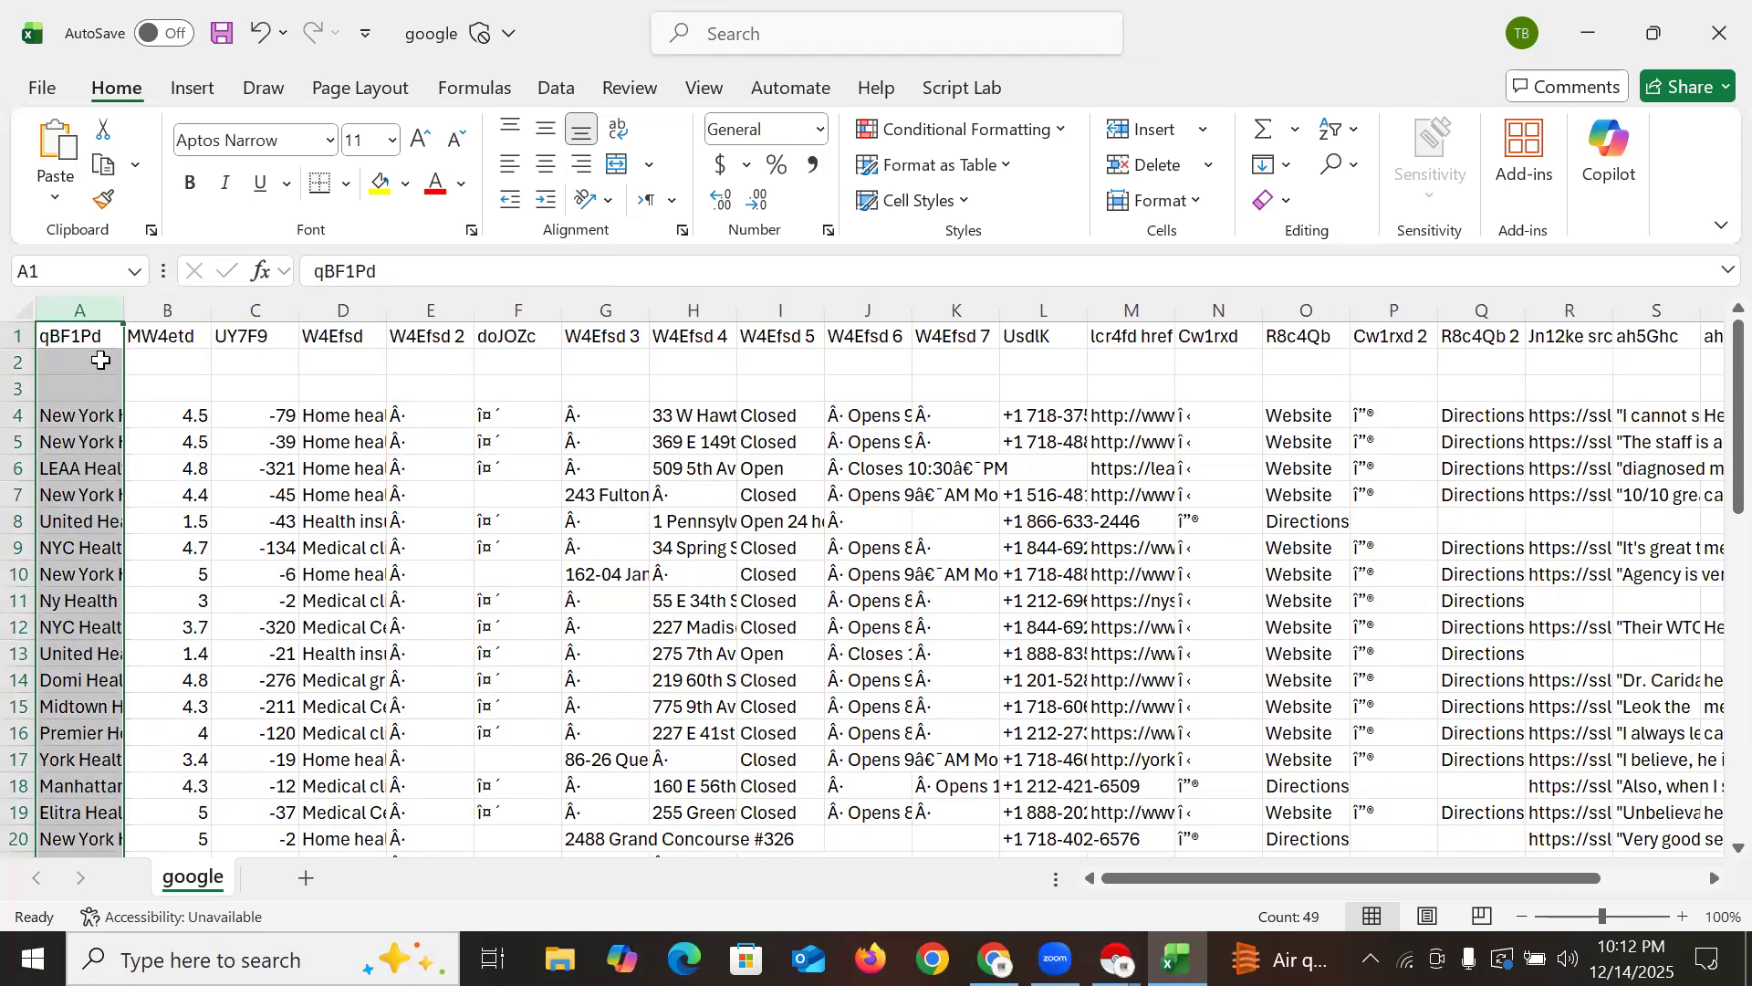
{"action": "left_click_drag", "start_coordinate": [124, 311], "coordinate": [331, 314]}
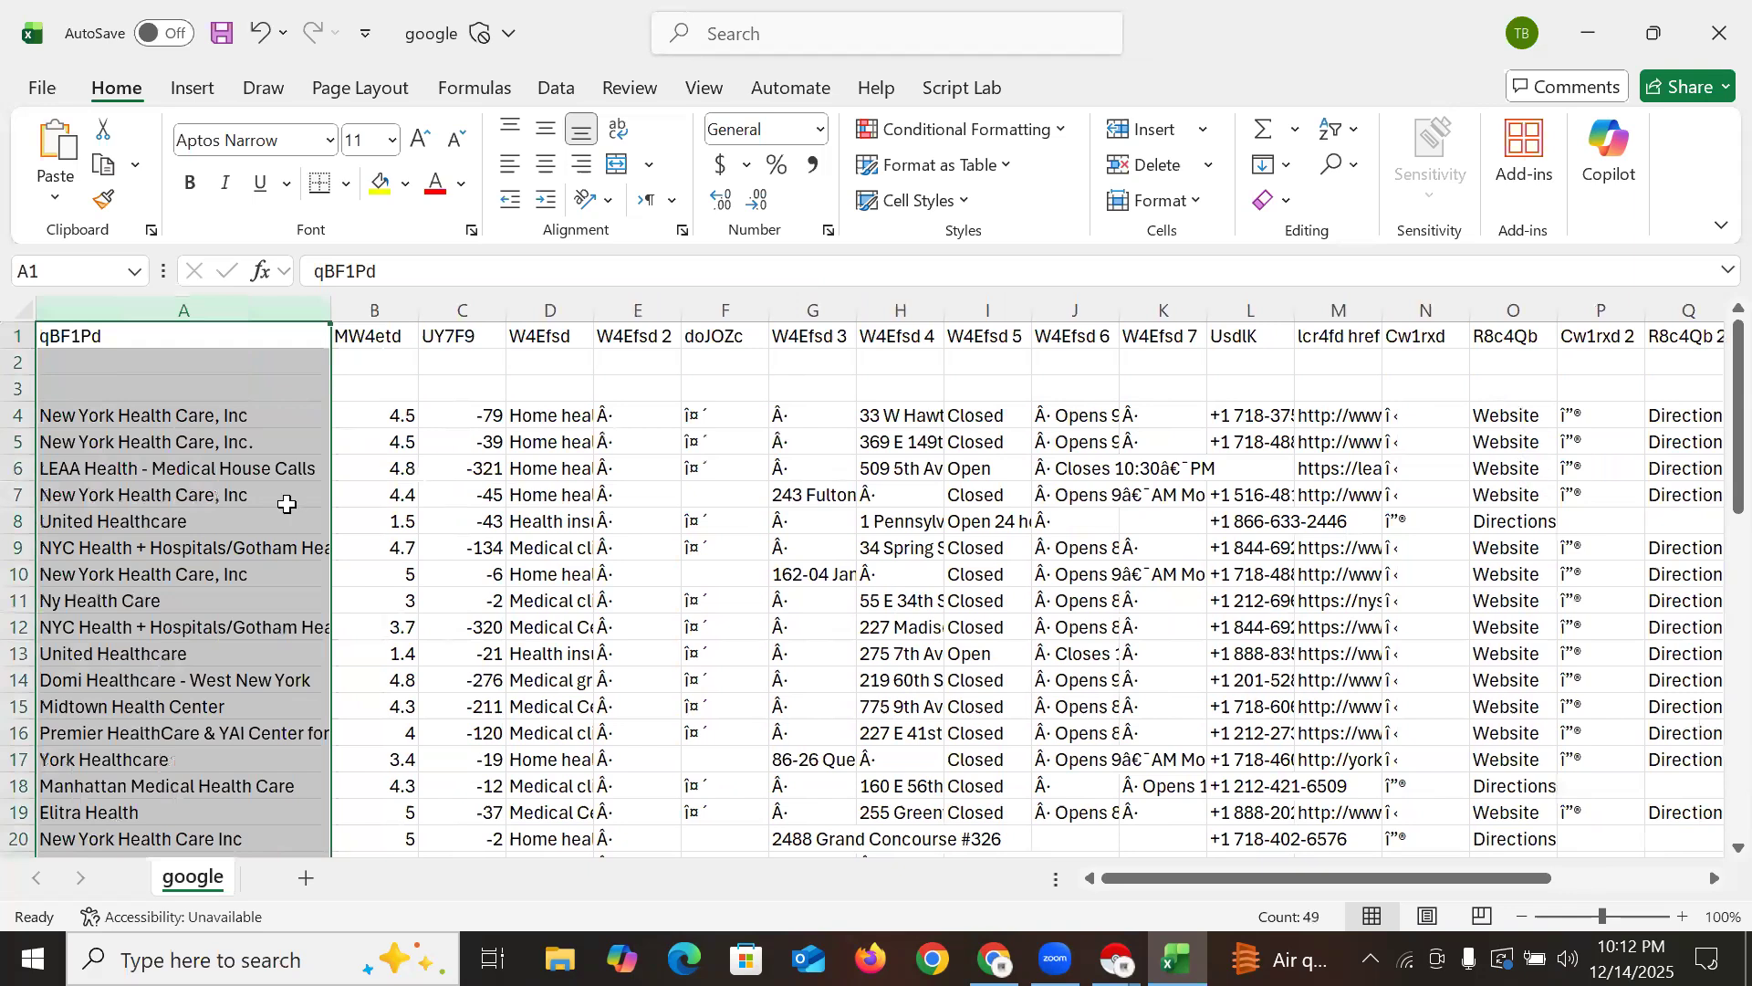
{"action": "left_click", "coordinate": [287, 449]}
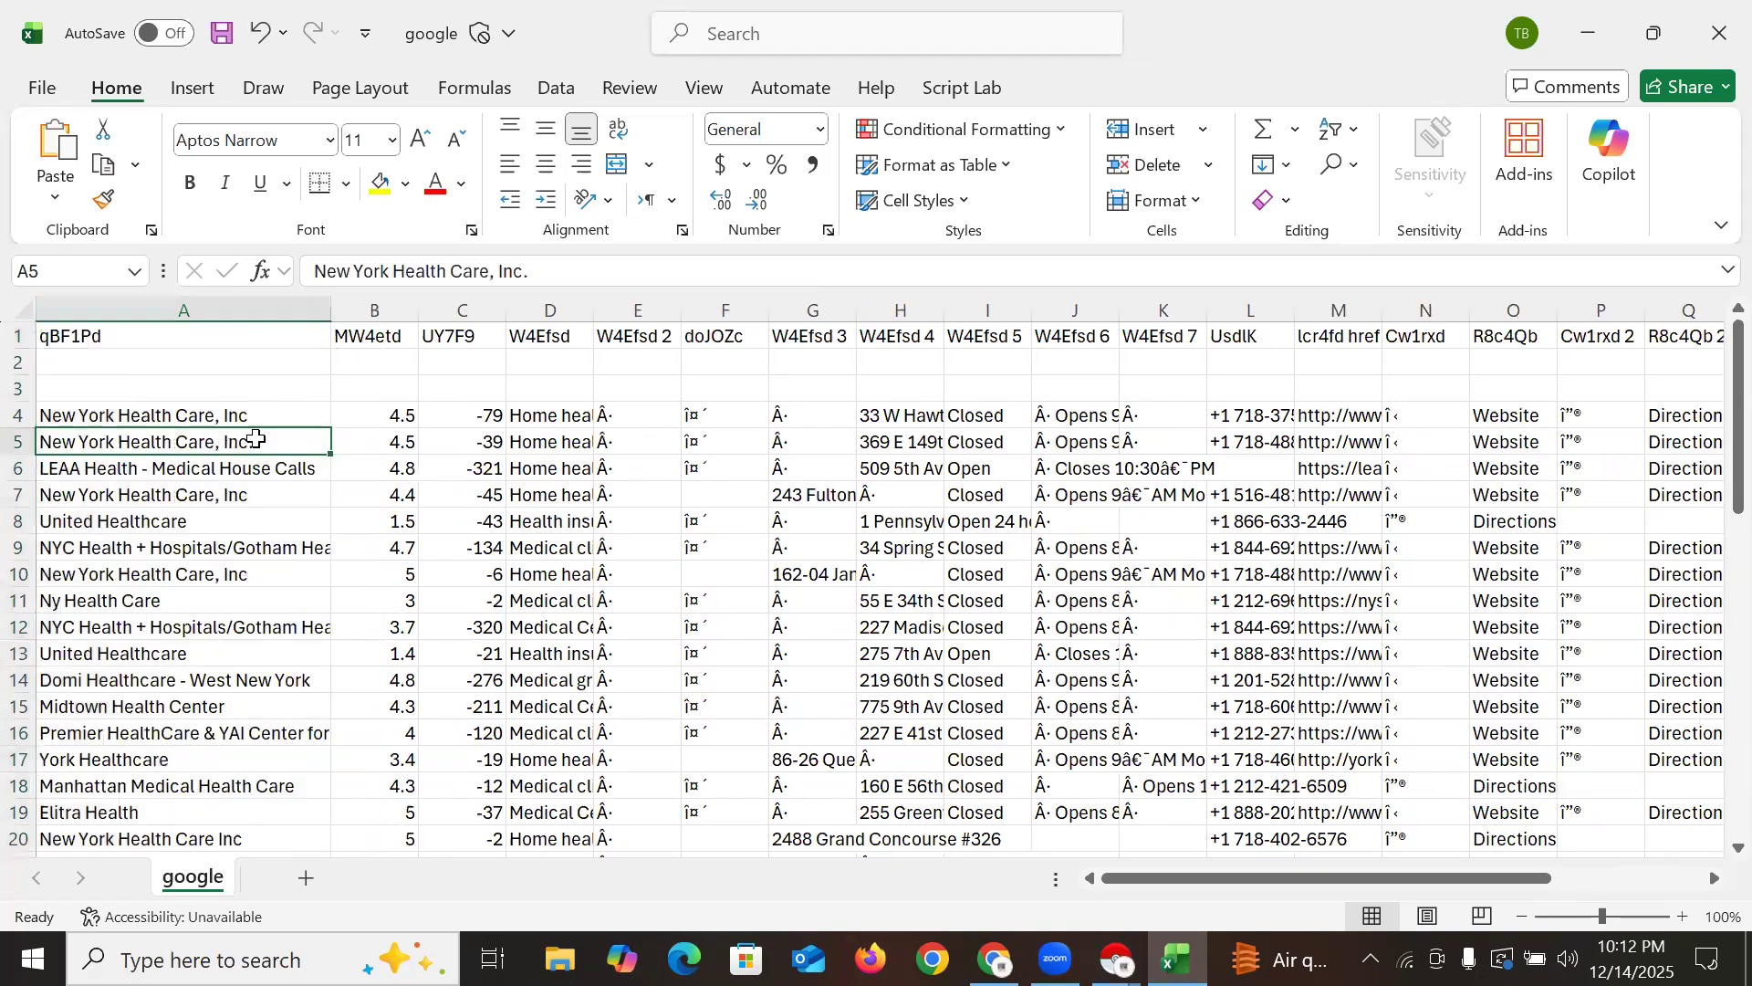
{"action": "scroll", "coordinate": [224, 559], "scroll_direction": "down", "scroll_amount": 9}
{"action": "scroll", "coordinate": [218, 575], "scroll_direction": "up", "scroll_amount": 9}
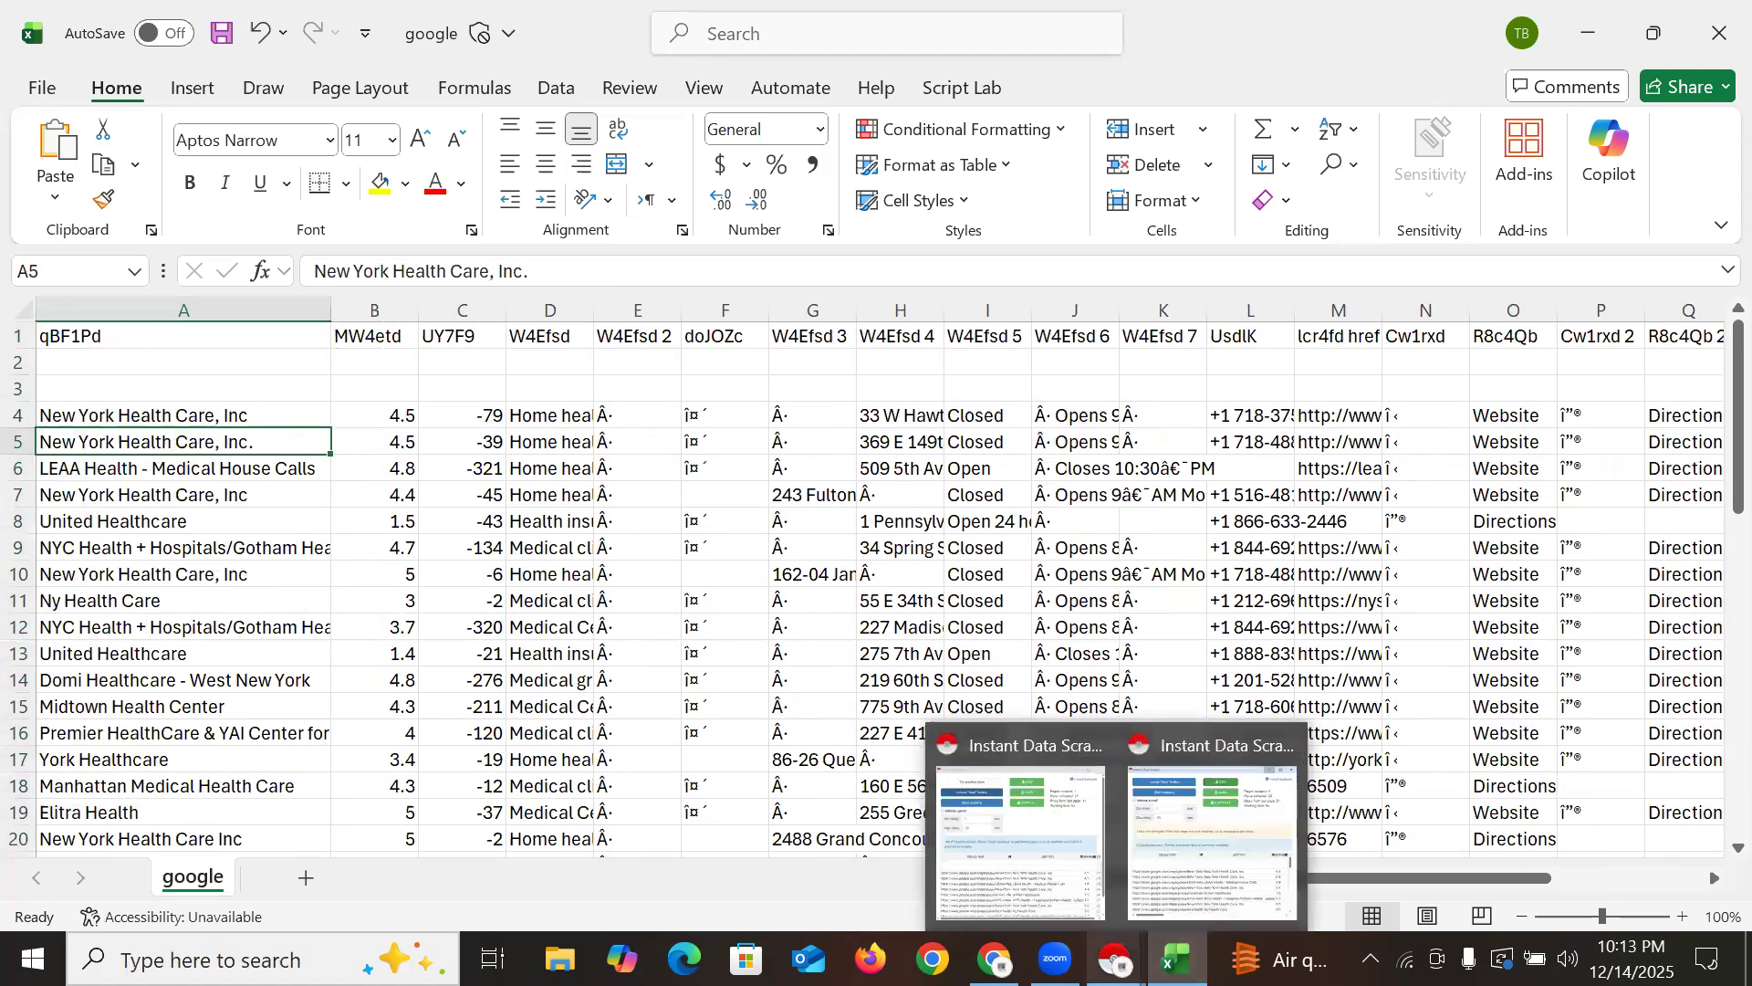
Browse the healthcare in New York results in Google Maps, then return to google.csv in Excel
{"action": "mouse_move", "coordinate": [995, 959]}
{"action": "left_click", "coordinate": [968, 876]}
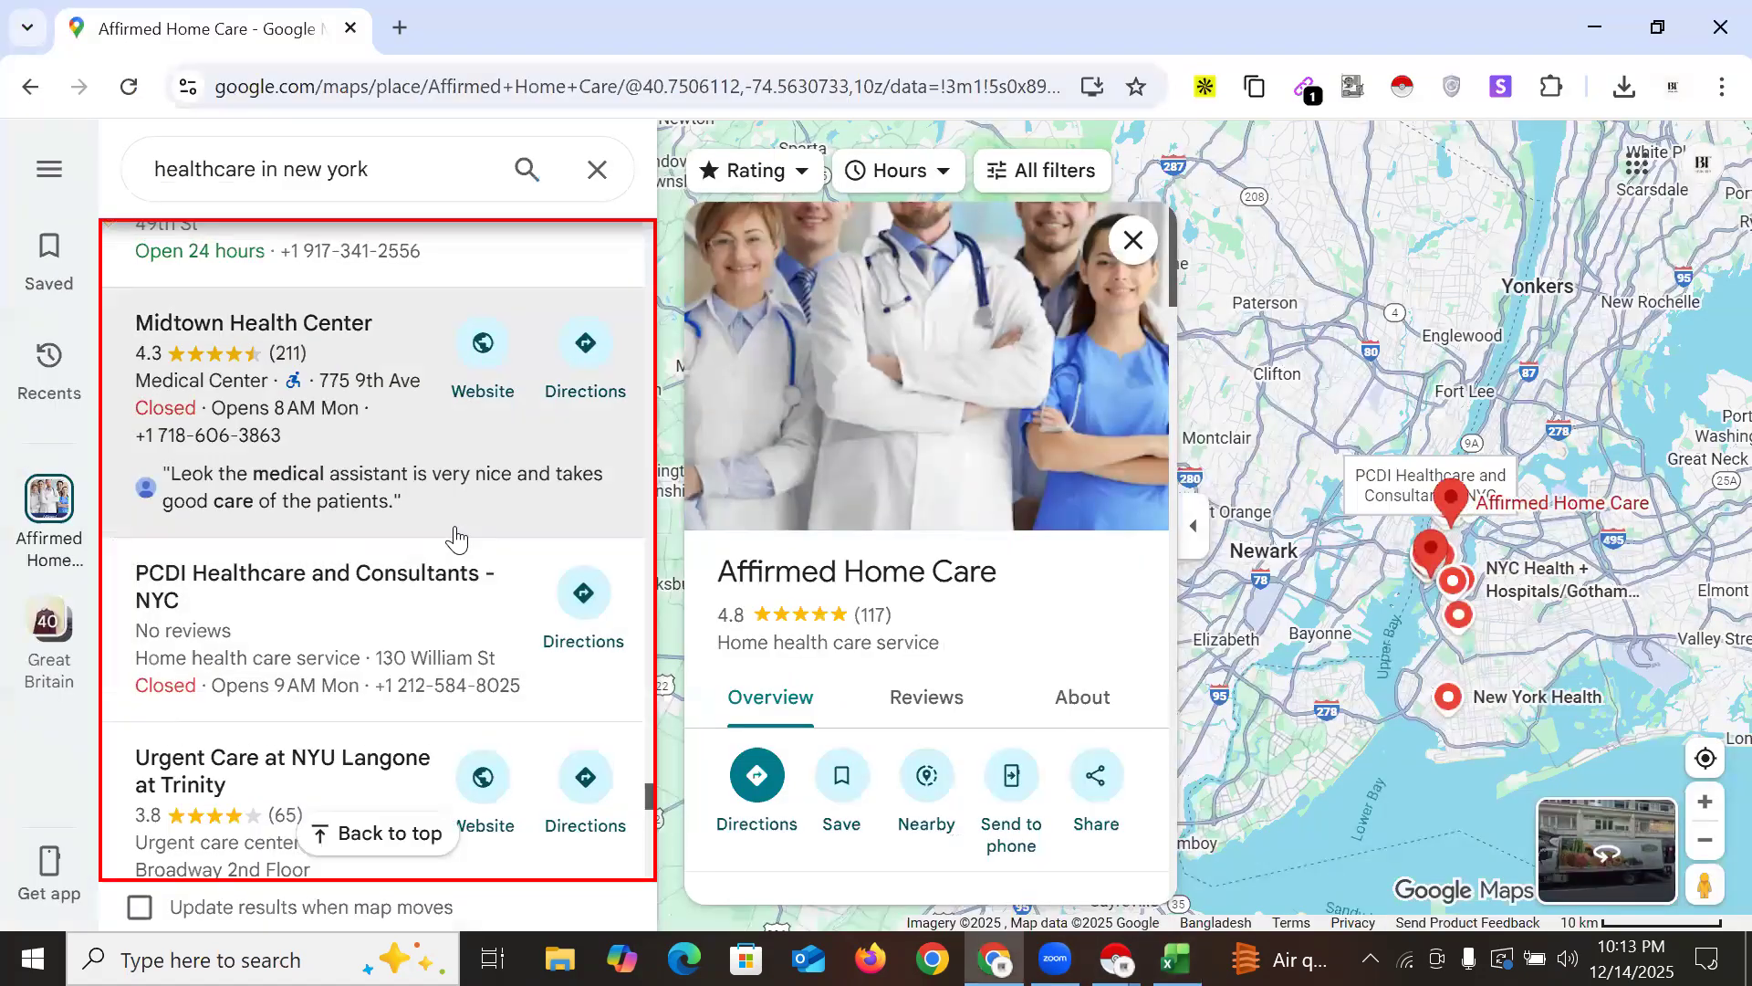
{"action": "scroll", "coordinate": [458, 538], "scroll_direction": "down", "scroll_amount": 5}
{"action": "scroll", "coordinate": [457, 538], "scroll_direction": "down", "scroll_amount": 15}
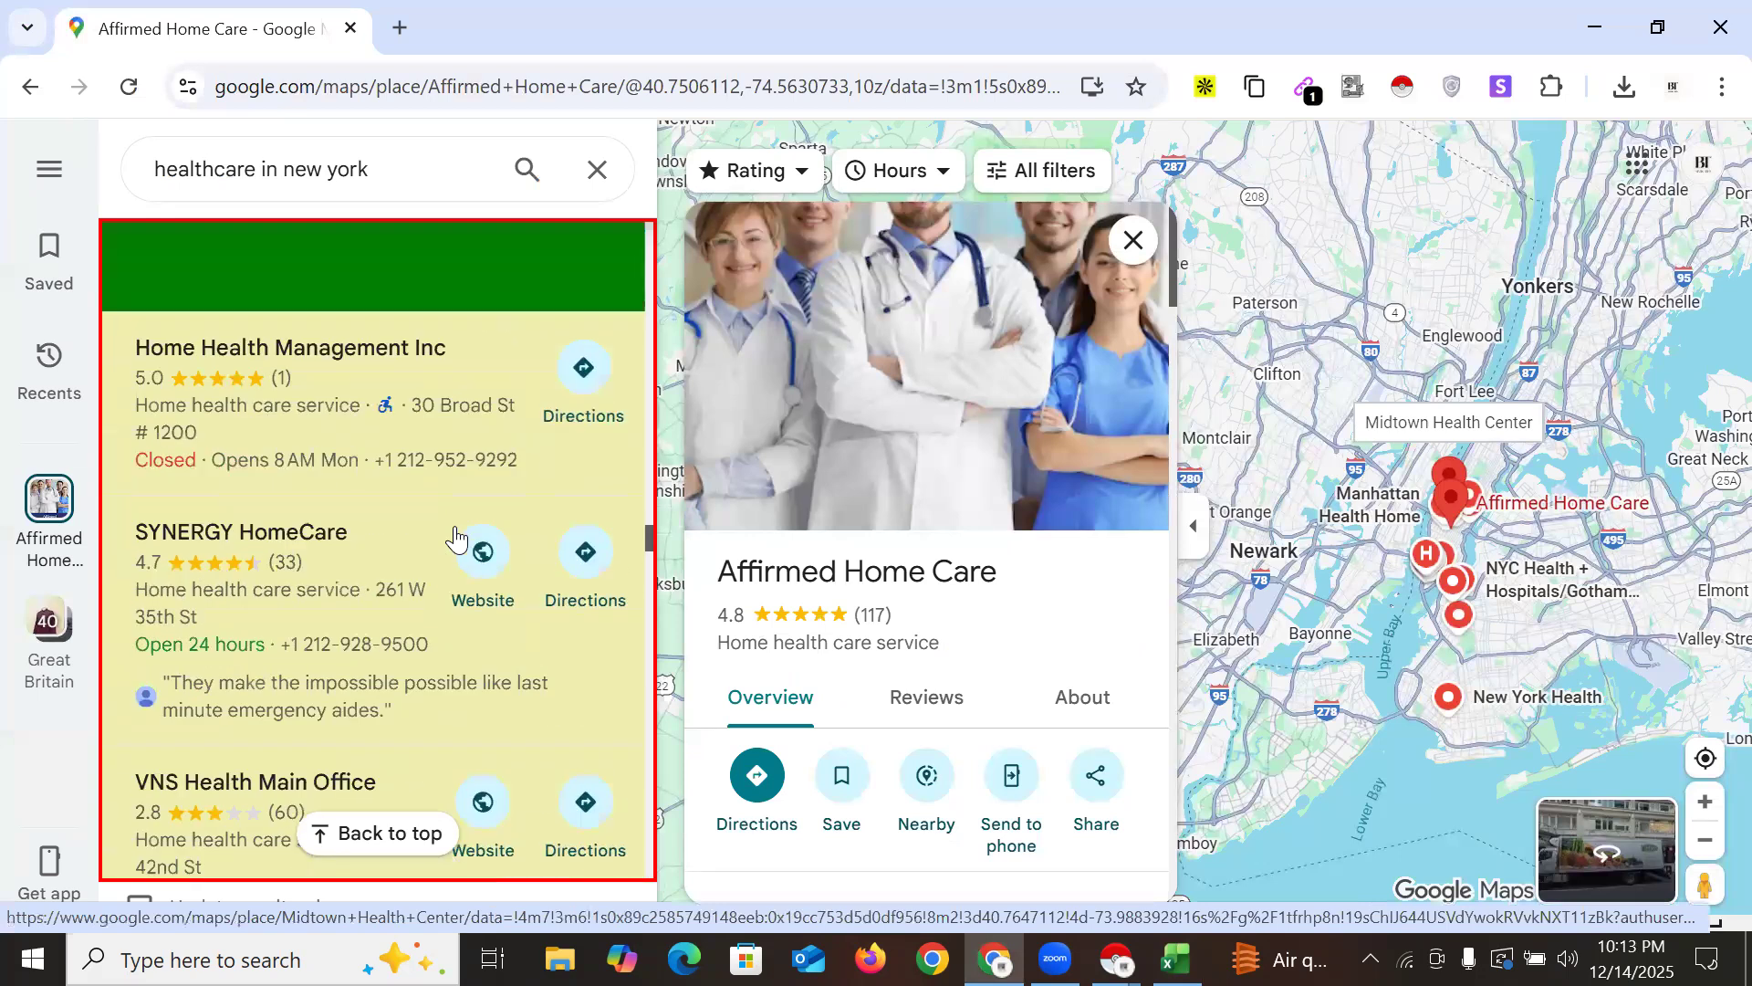
{"action": "scroll", "coordinate": [458, 538], "scroll_direction": "down", "scroll_amount": 15}
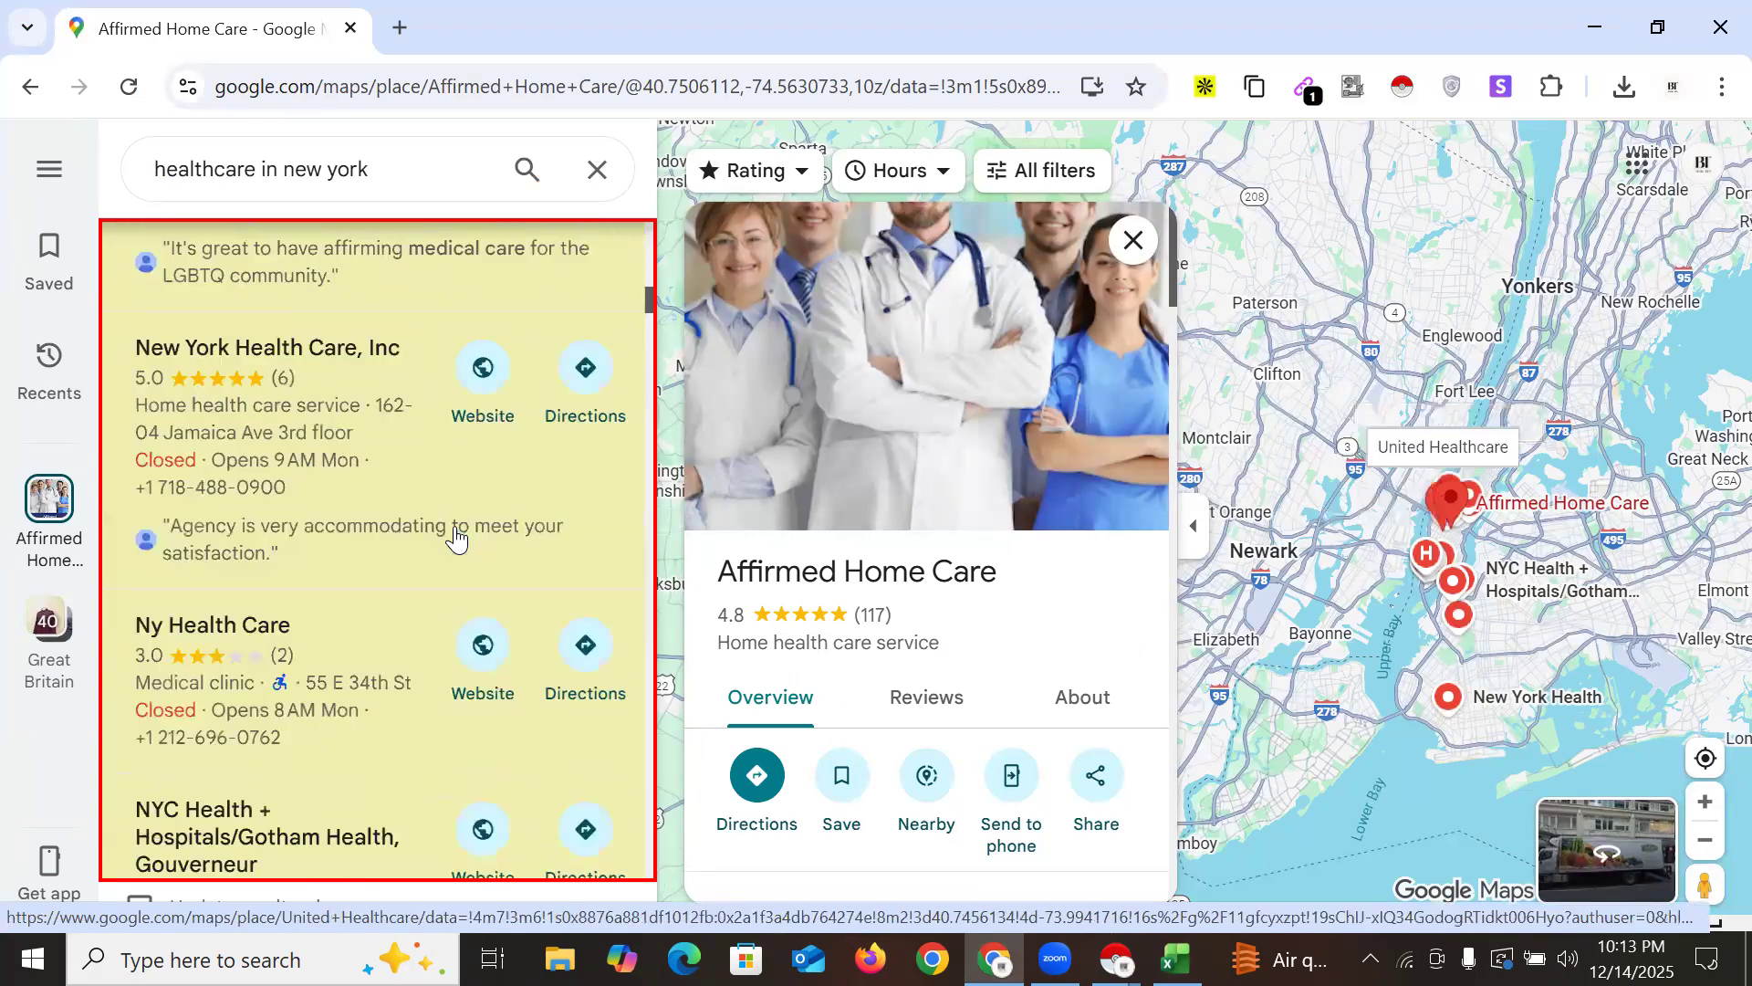
{"action": "scroll", "coordinate": [457, 539], "scroll_direction": "up", "scroll_amount": 2}
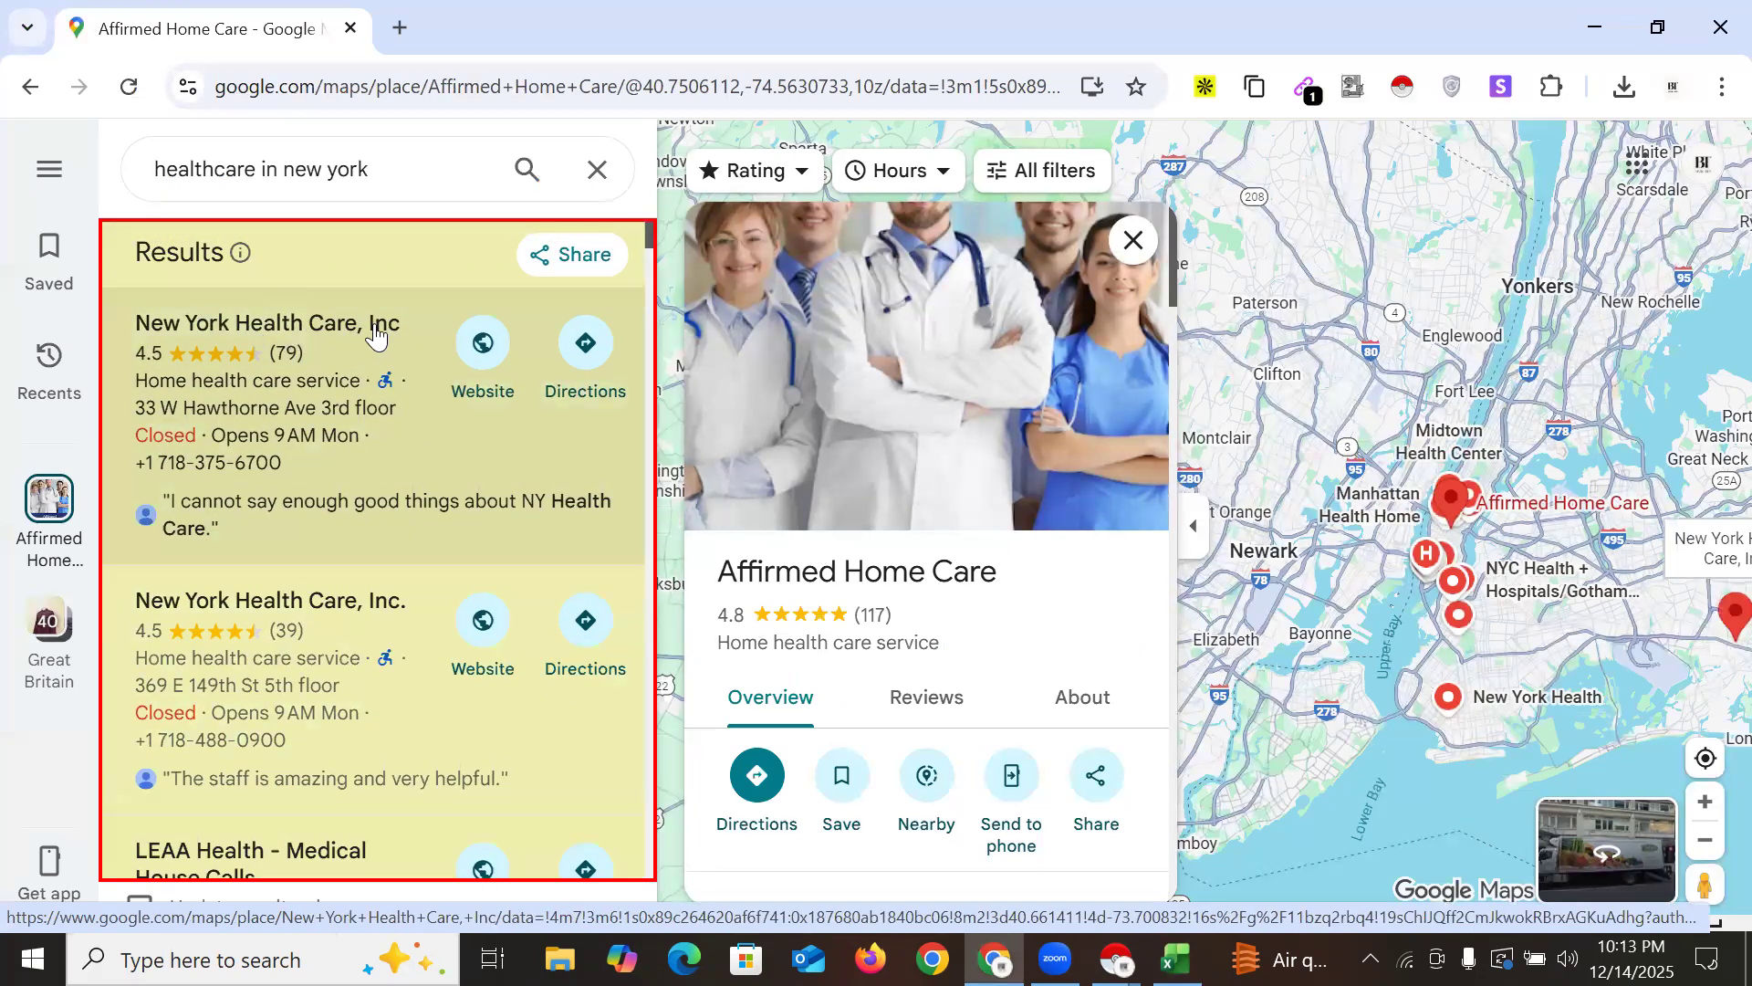
{"action": "scroll", "coordinate": [356, 626], "scroll_direction": "down", "scroll_amount": 3}
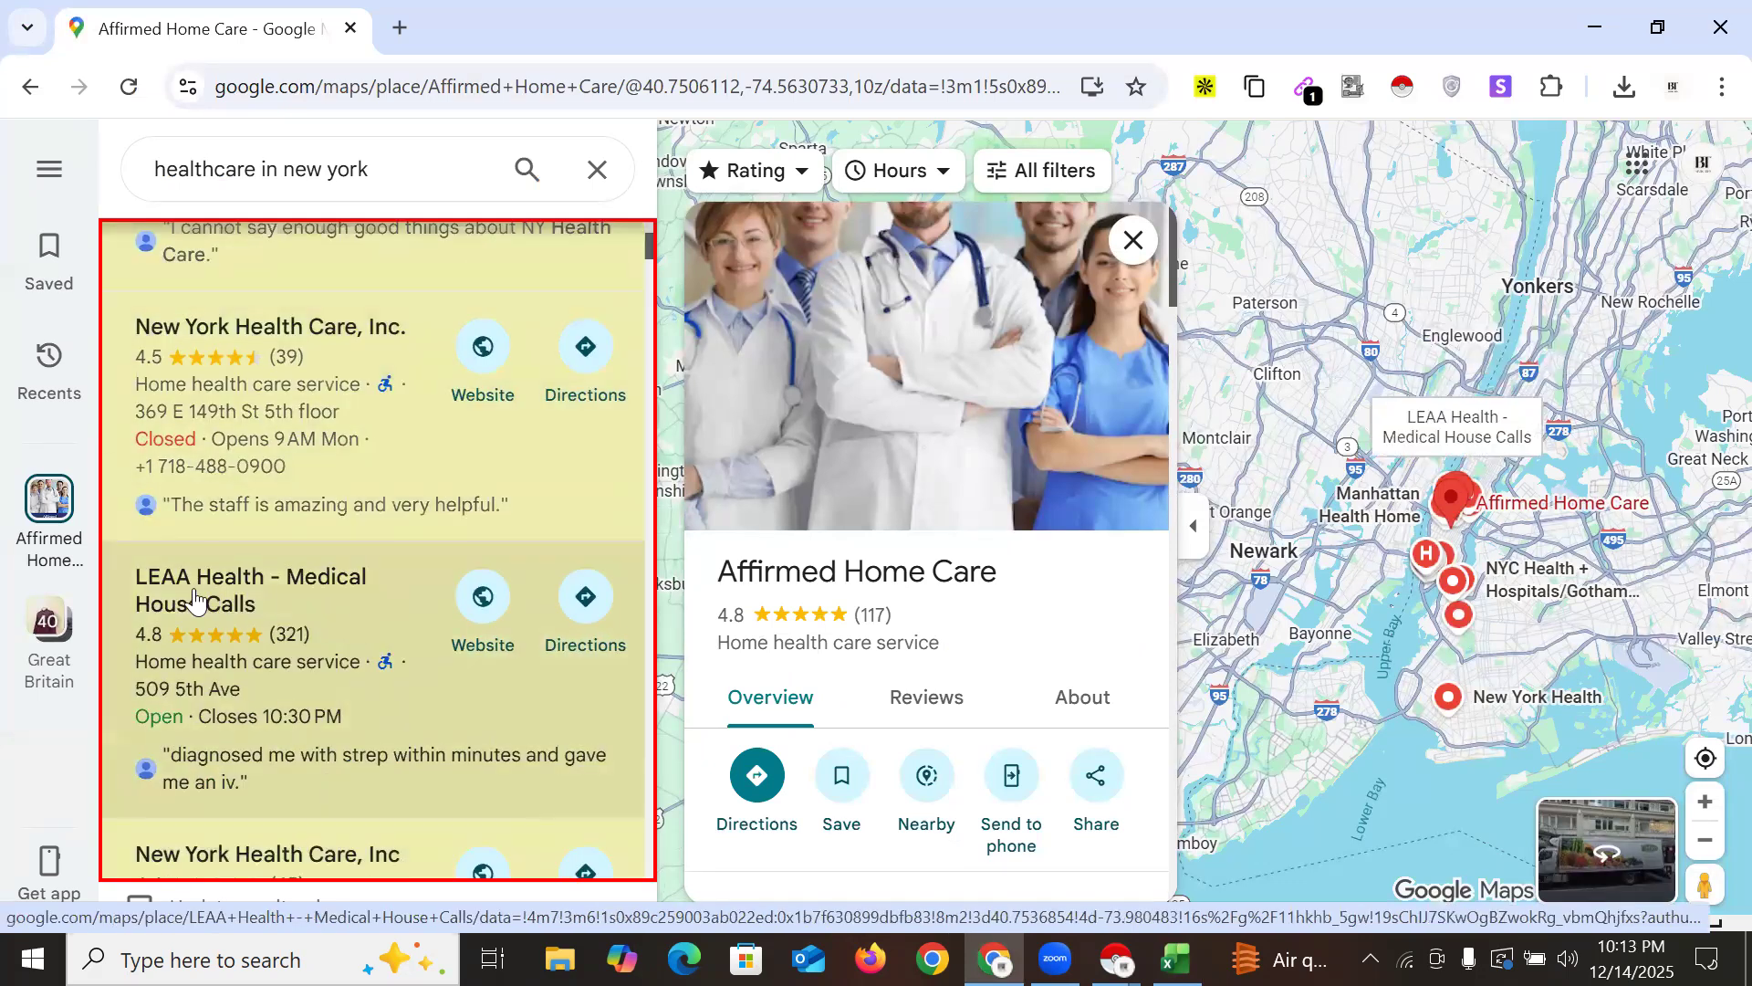
{"action": "scroll", "coordinate": [460, 650], "scroll_direction": "down", "scroll_amount": 2}
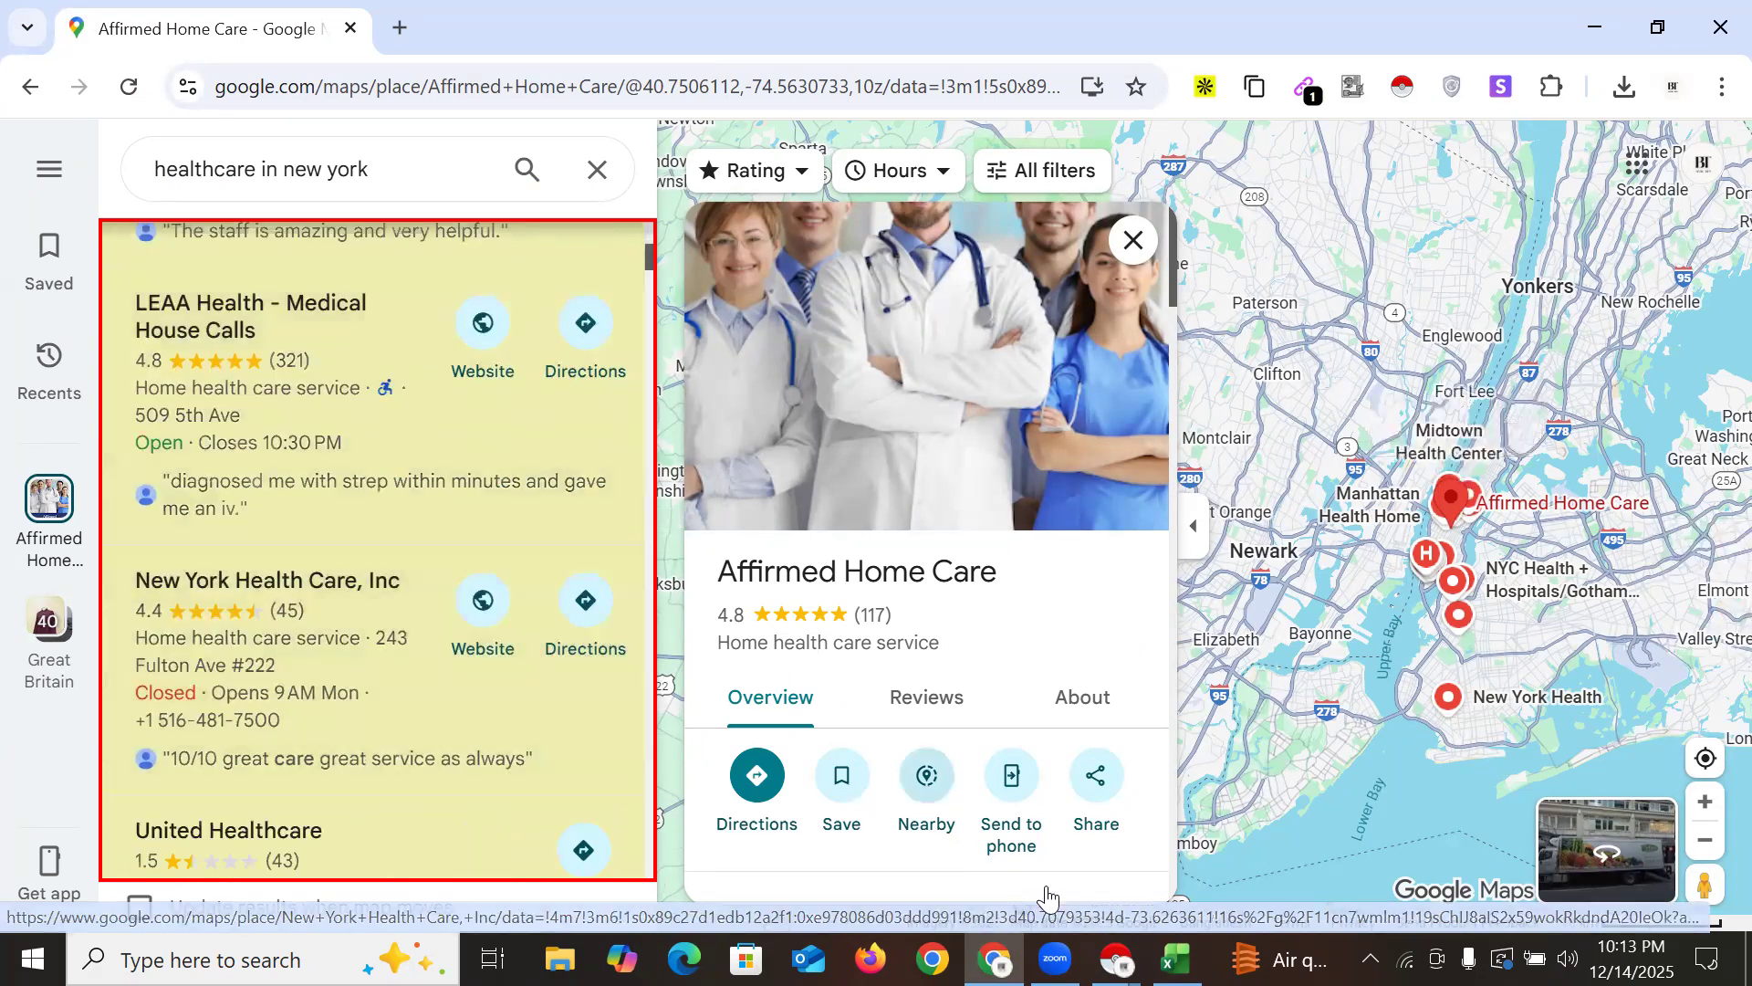
{"action": "left_click", "coordinate": [1175, 959]}
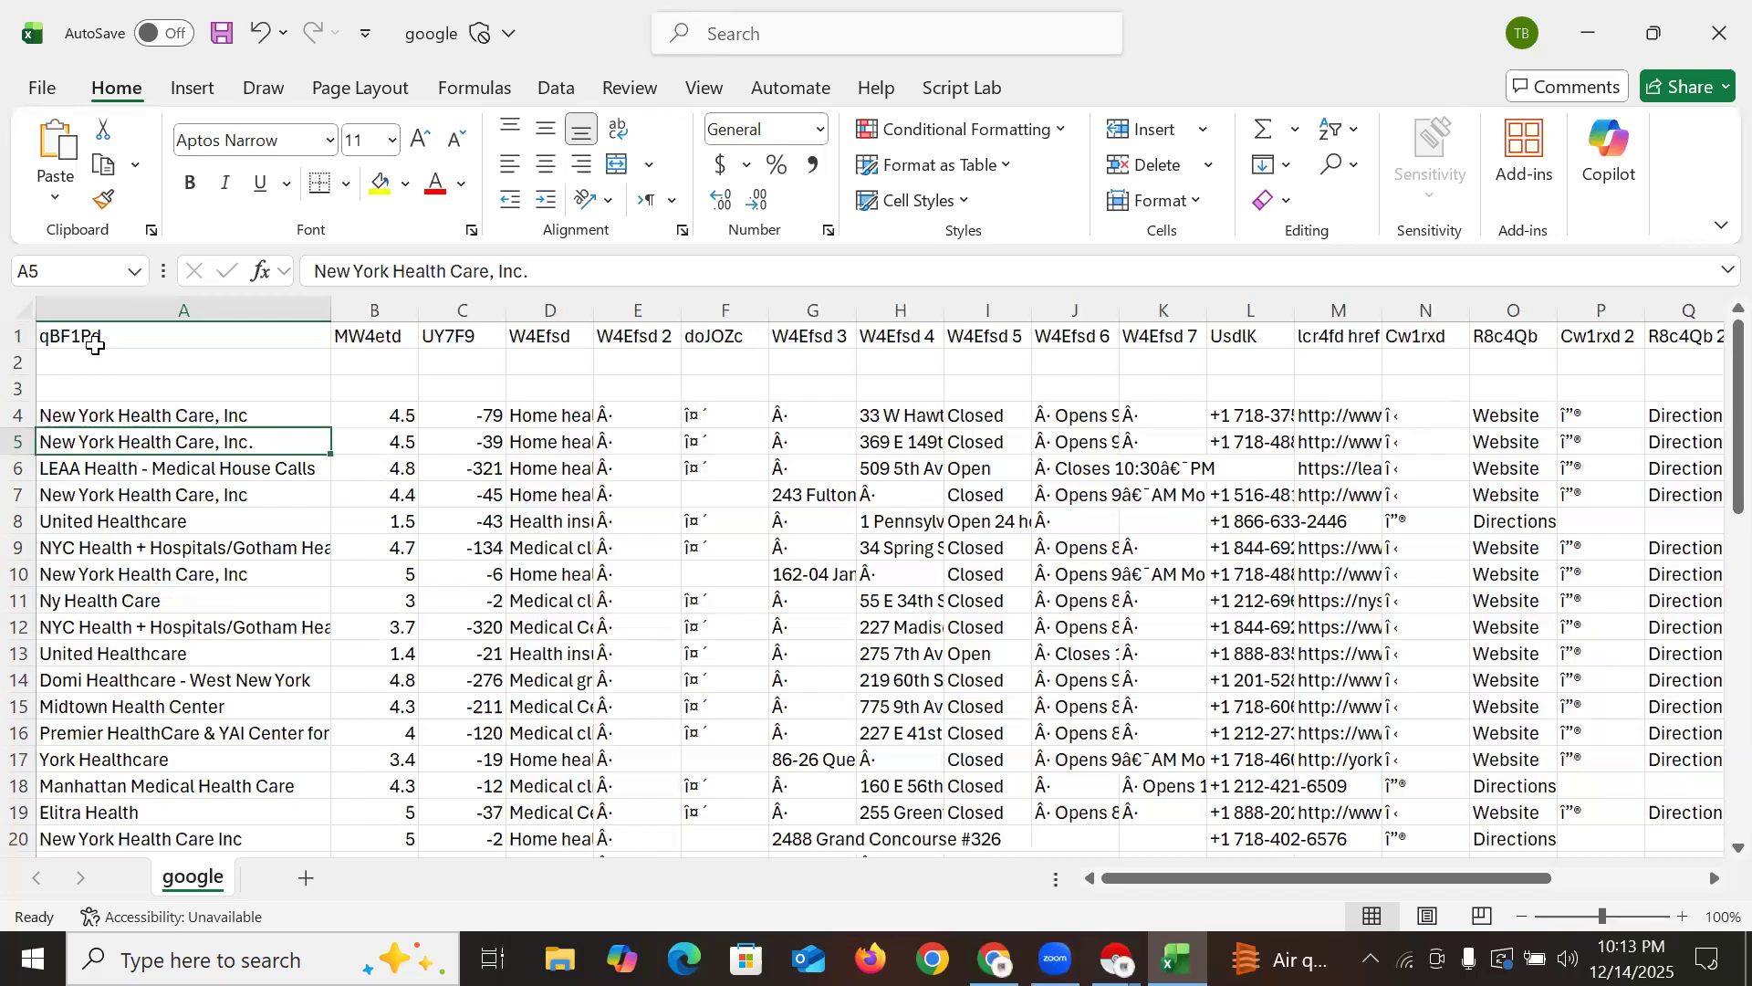
Rename the qBF1Pd header in A1 to 'Company Name'
{"action": "double_click", "coordinate": [66, 339]}
{"action": "double_click", "coordinate": [68, 340]}
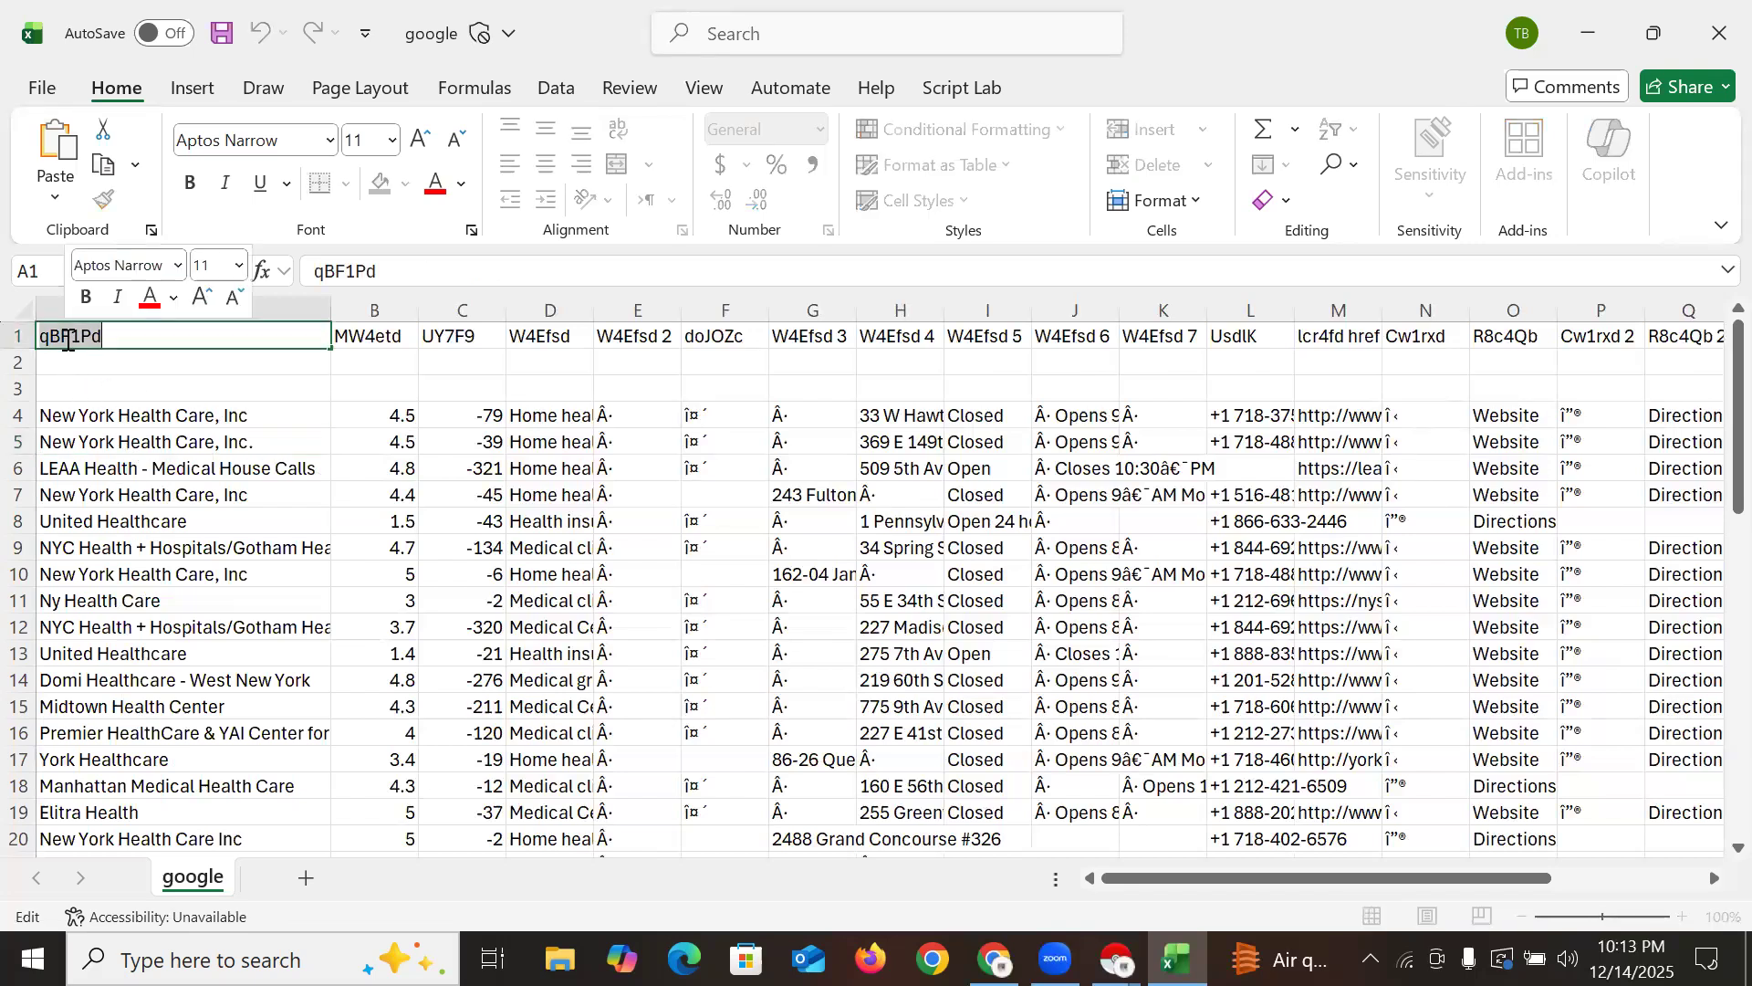
{"action": "type", "text": "Company Name"}
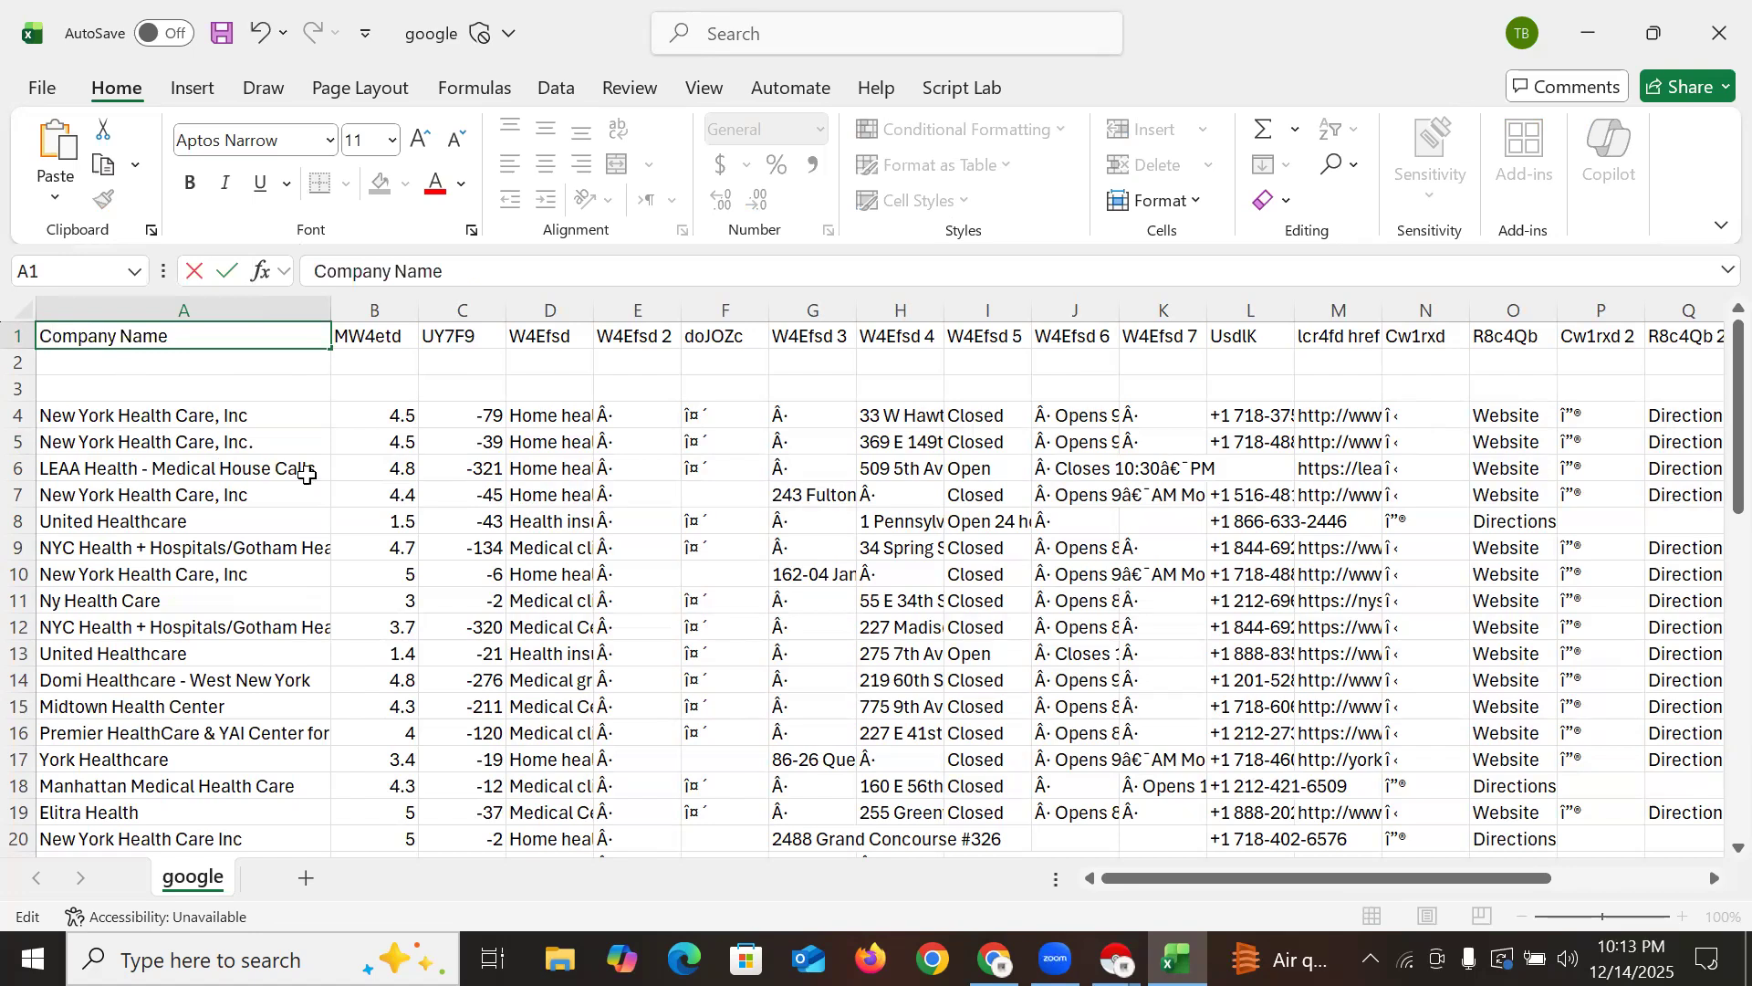
{"action": "left_click", "coordinate": [373, 426]}
{"action": "scroll", "coordinate": [380, 442], "scroll_direction": "down", "scroll_amount": 6}
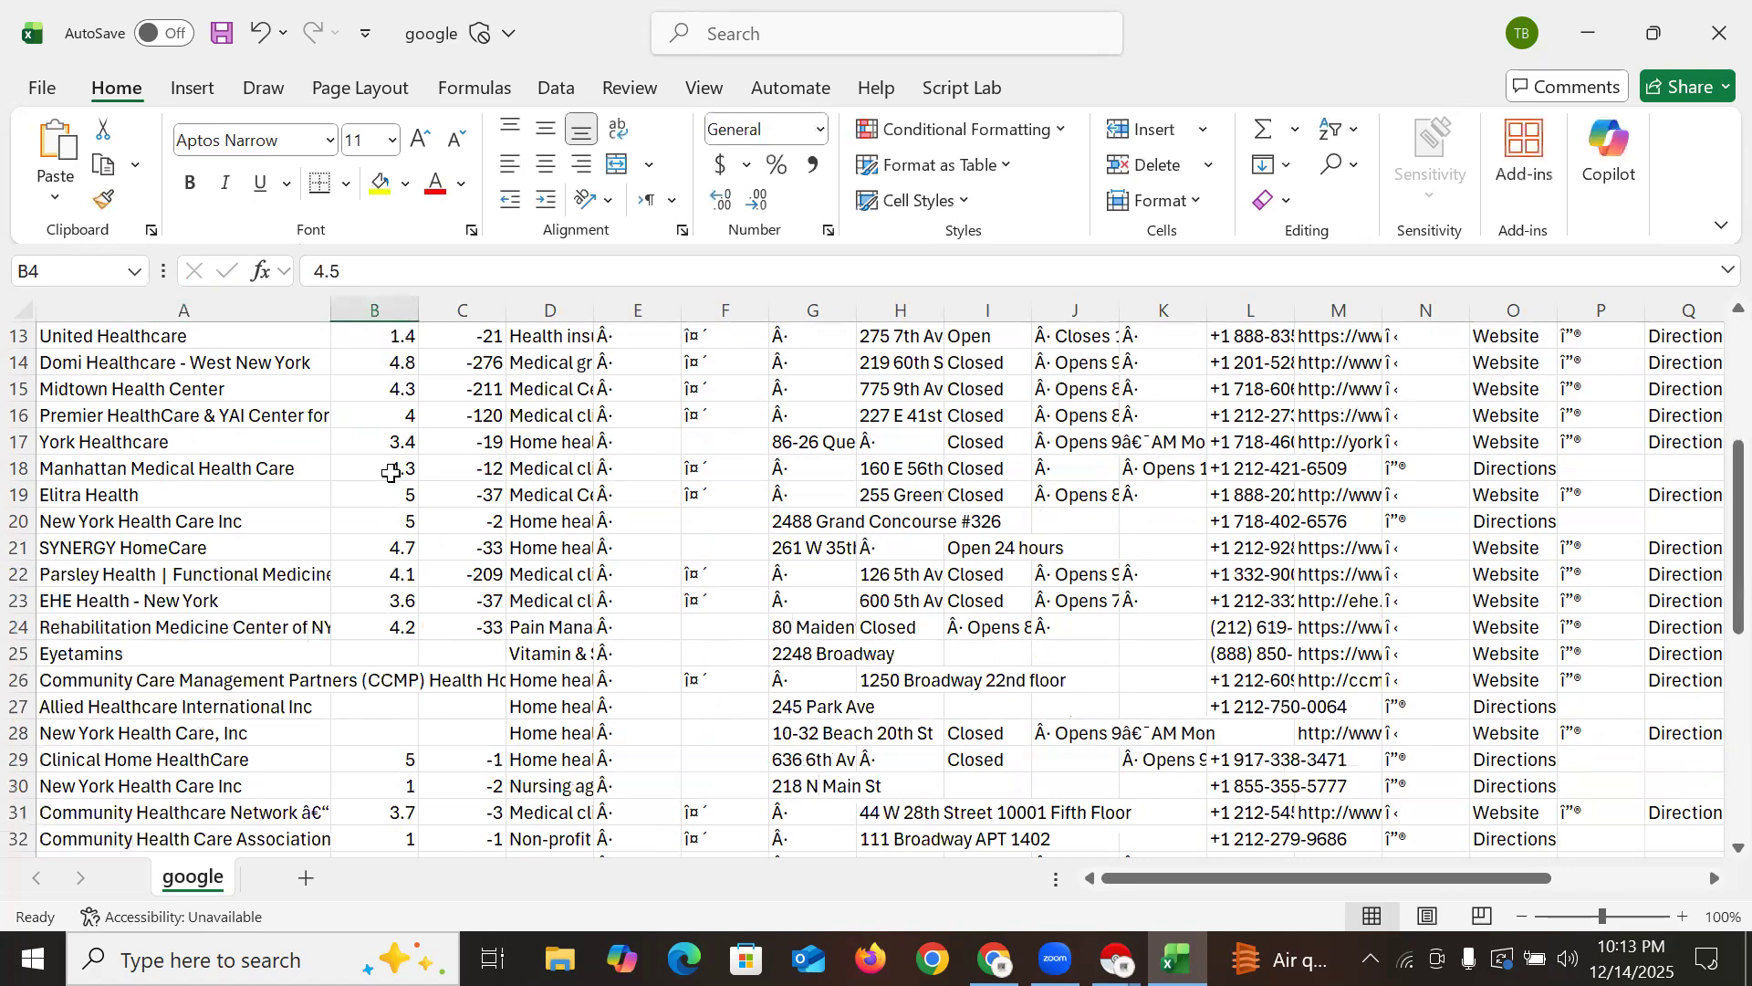
{"action": "scroll", "coordinate": [393, 476], "scroll_direction": "up", "scroll_amount": 6}
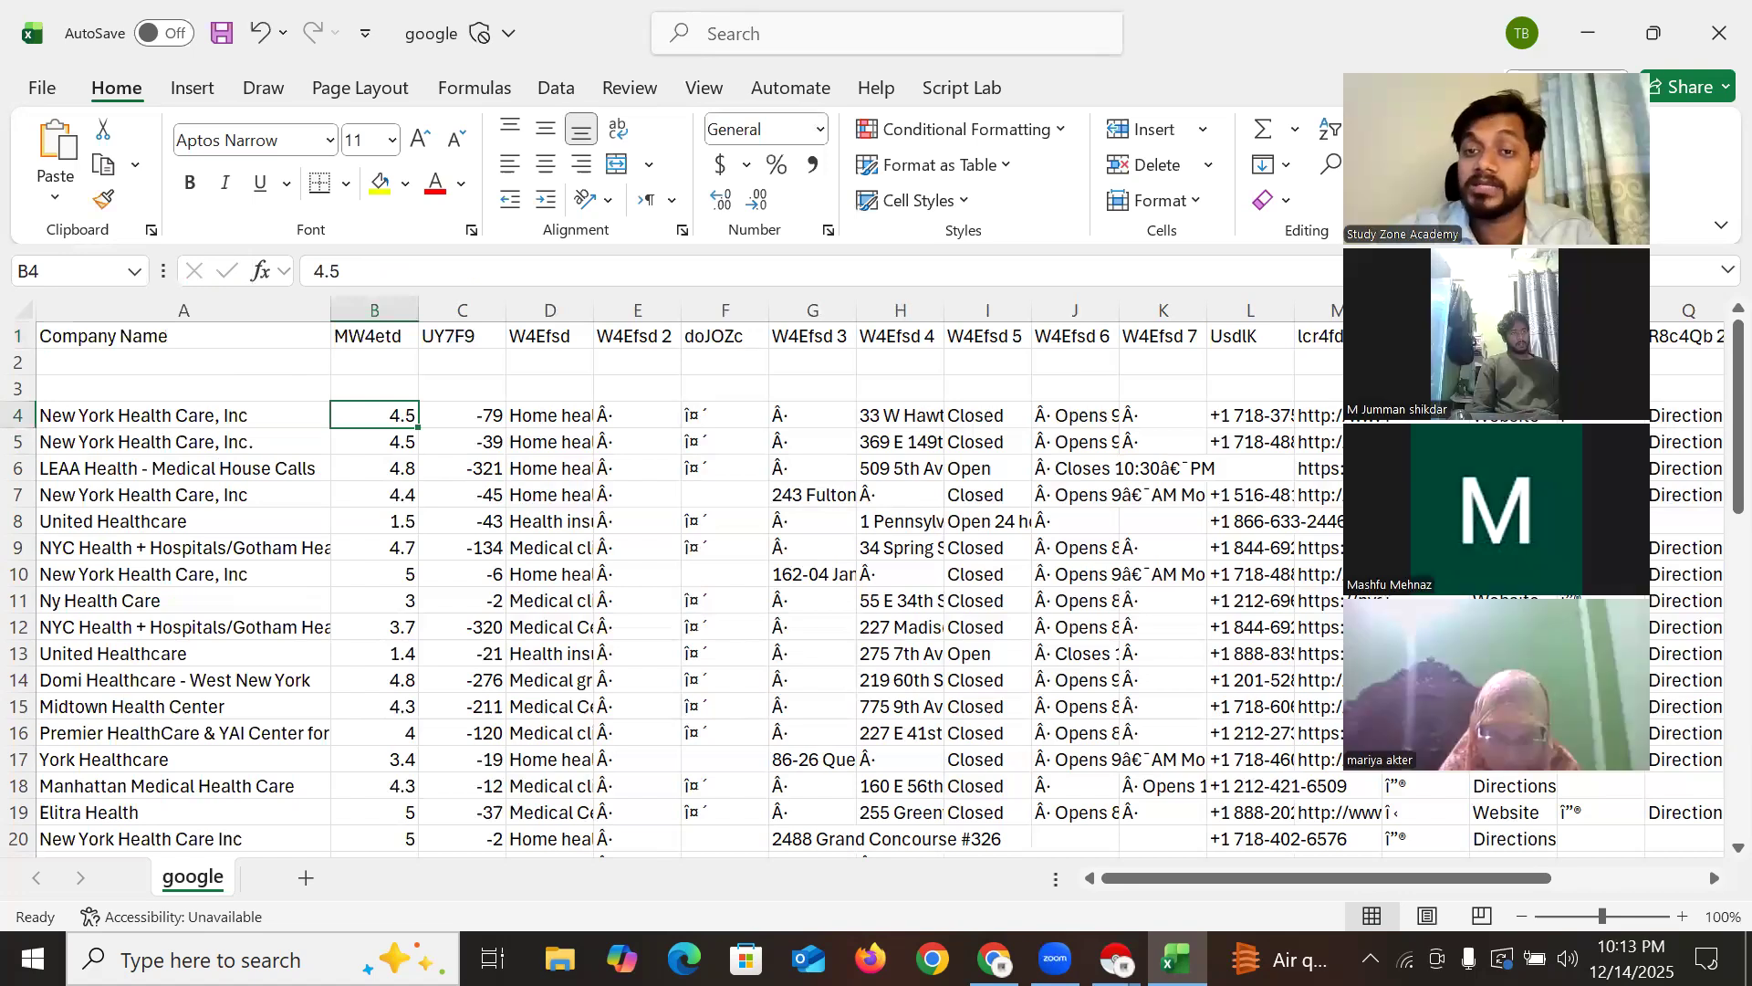
Rename the MW4etd header in B1 to 'Rating'
{"action": "left_click", "coordinate": [376, 337]}
{"action": "double_click", "coordinate": [376, 337]}
{"action": "double_click", "coordinate": [373, 339]}
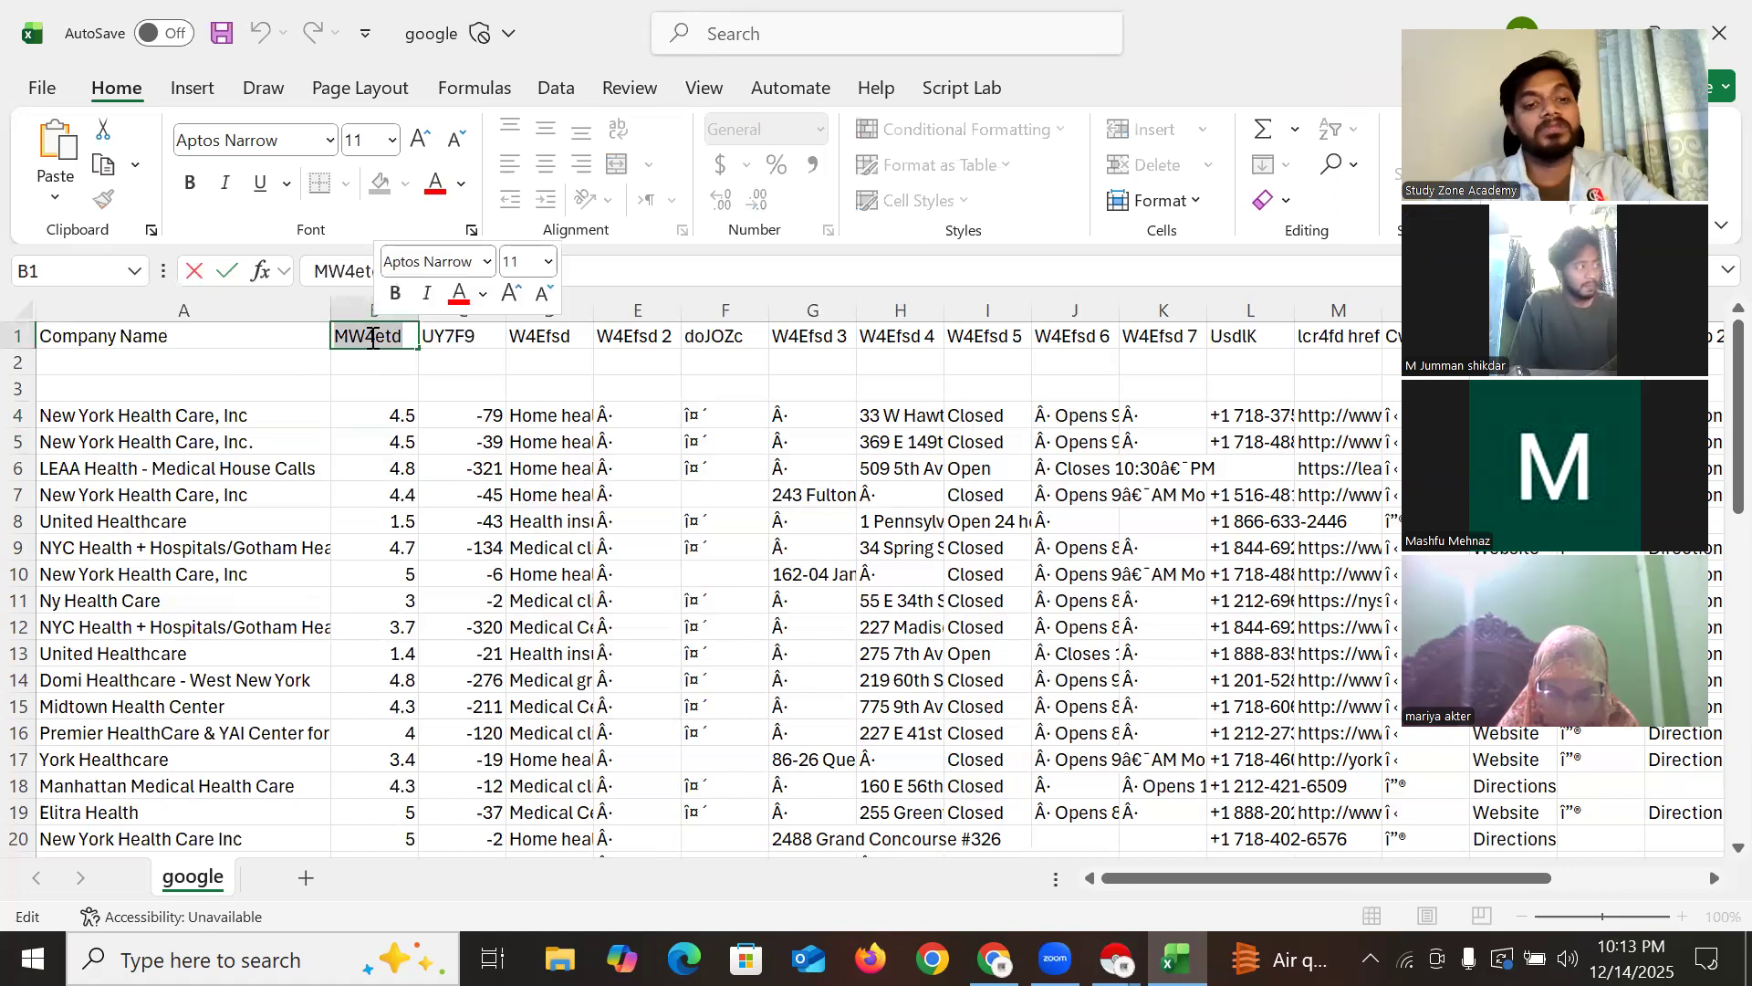
{"action": "type", "text": "Rating"}
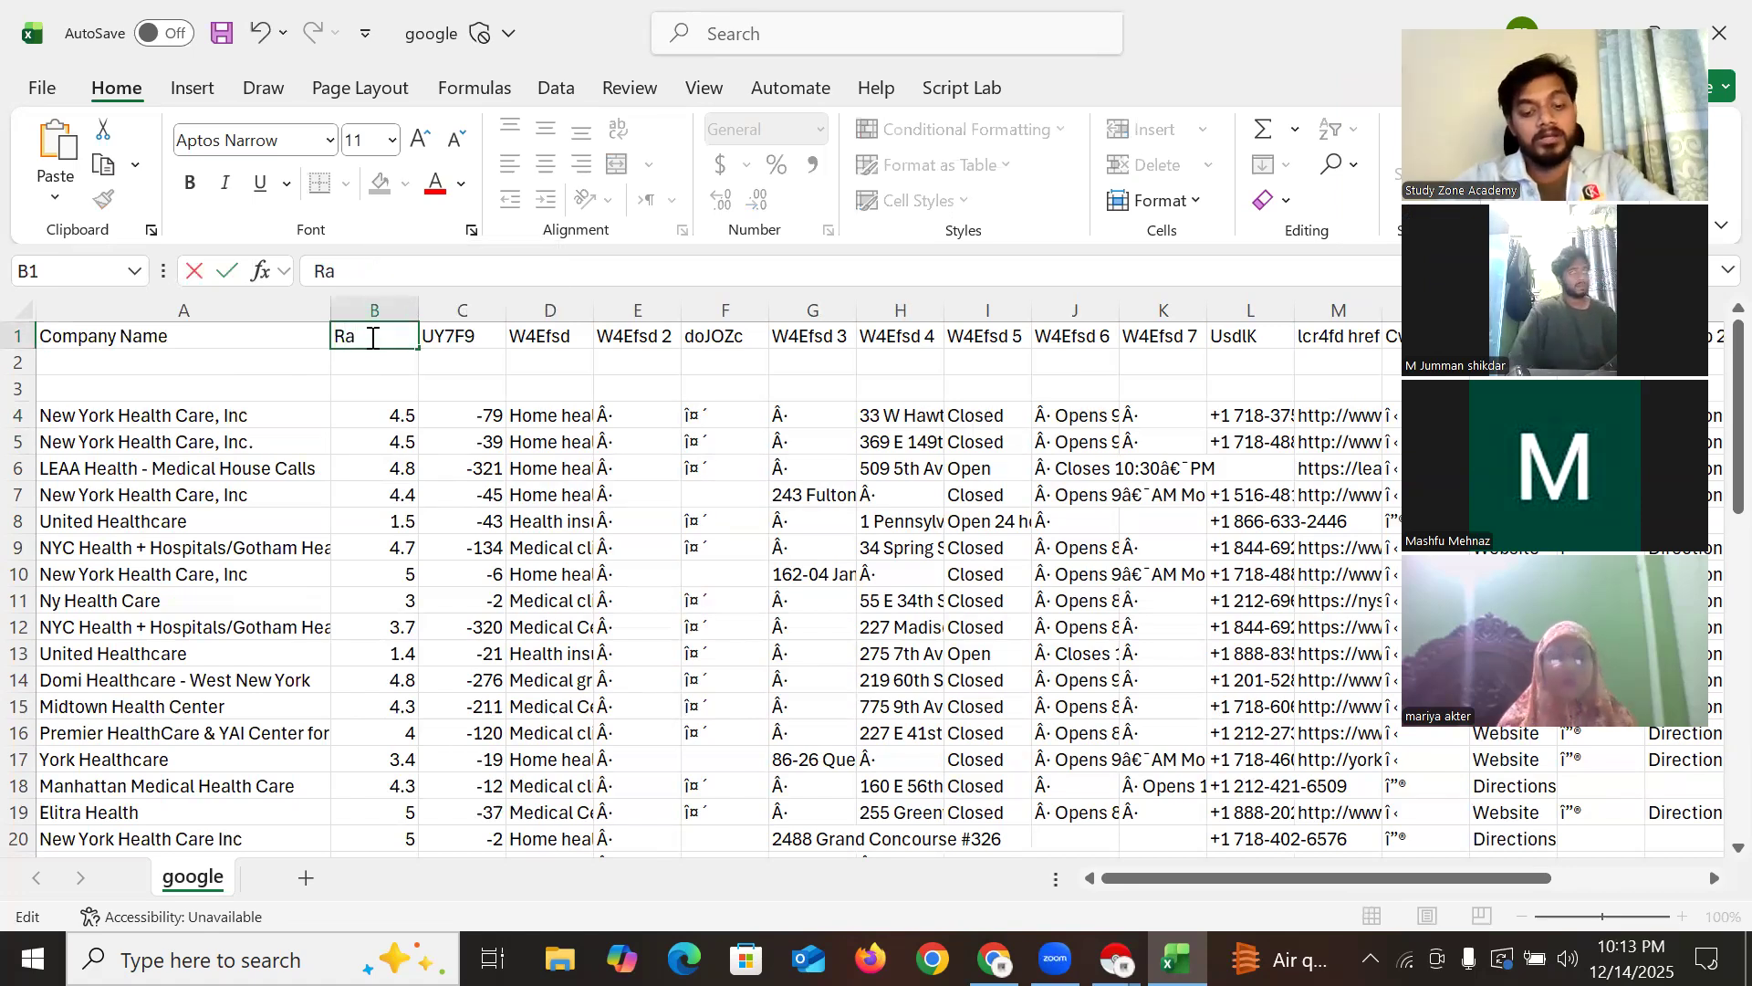
{"action": "left_click", "coordinate": [470, 416]}
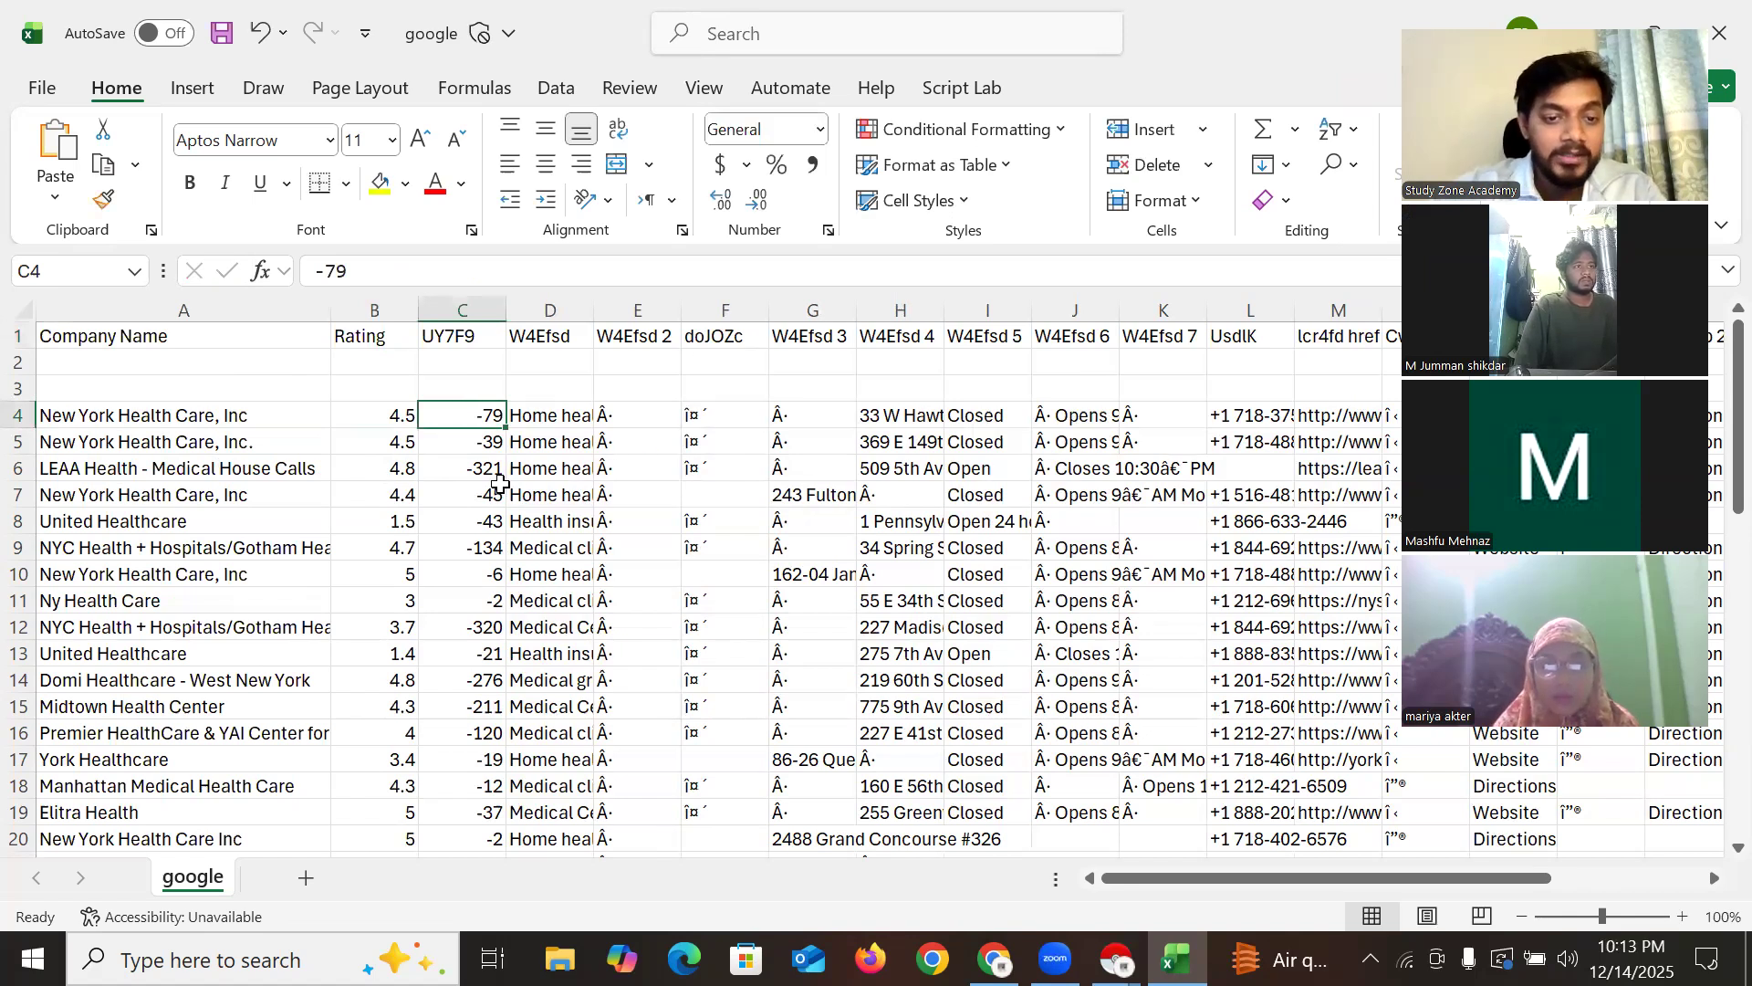
{"action": "scroll", "coordinate": [479, 516], "scroll_direction": "down", "scroll_amount": 4}
{"action": "scroll", "coordinate": [478, 516], "scroll_direction": "up", "scroll_amount": 4}
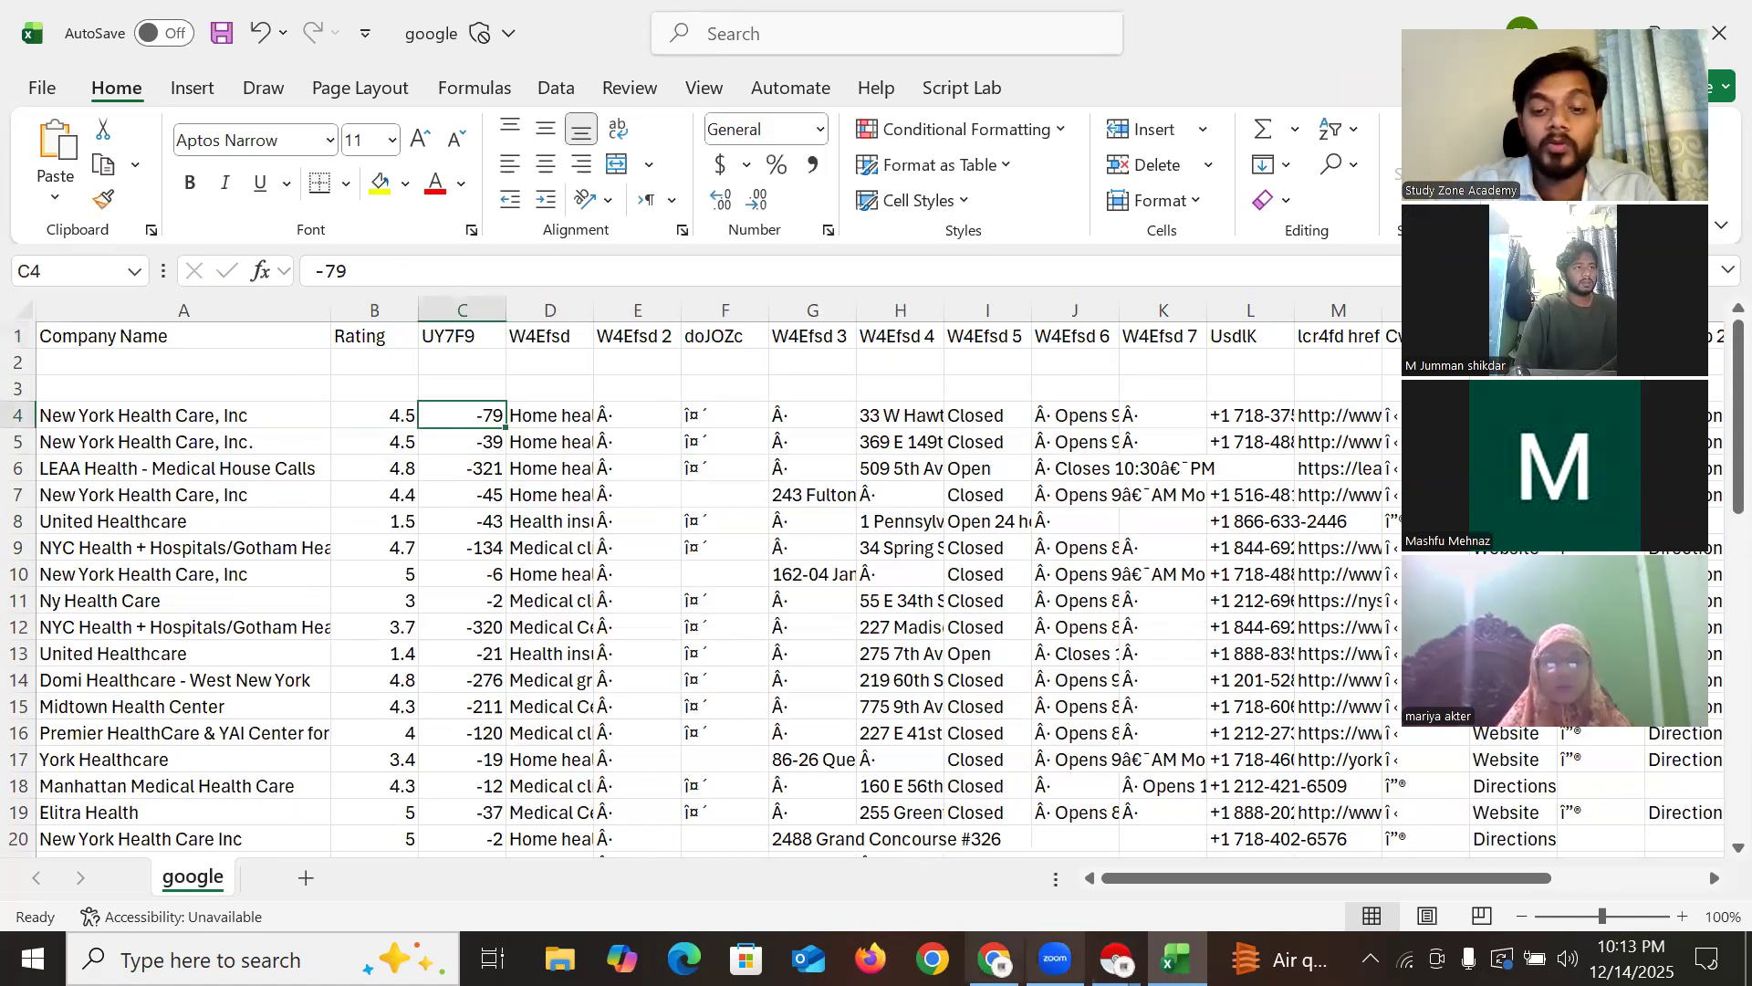
{"action": "key", "text": "alt+Tab"}
{"action": "scroll", "coordinate": [361, 516], "scroll_direction": "up", "scroll_amount": 5}
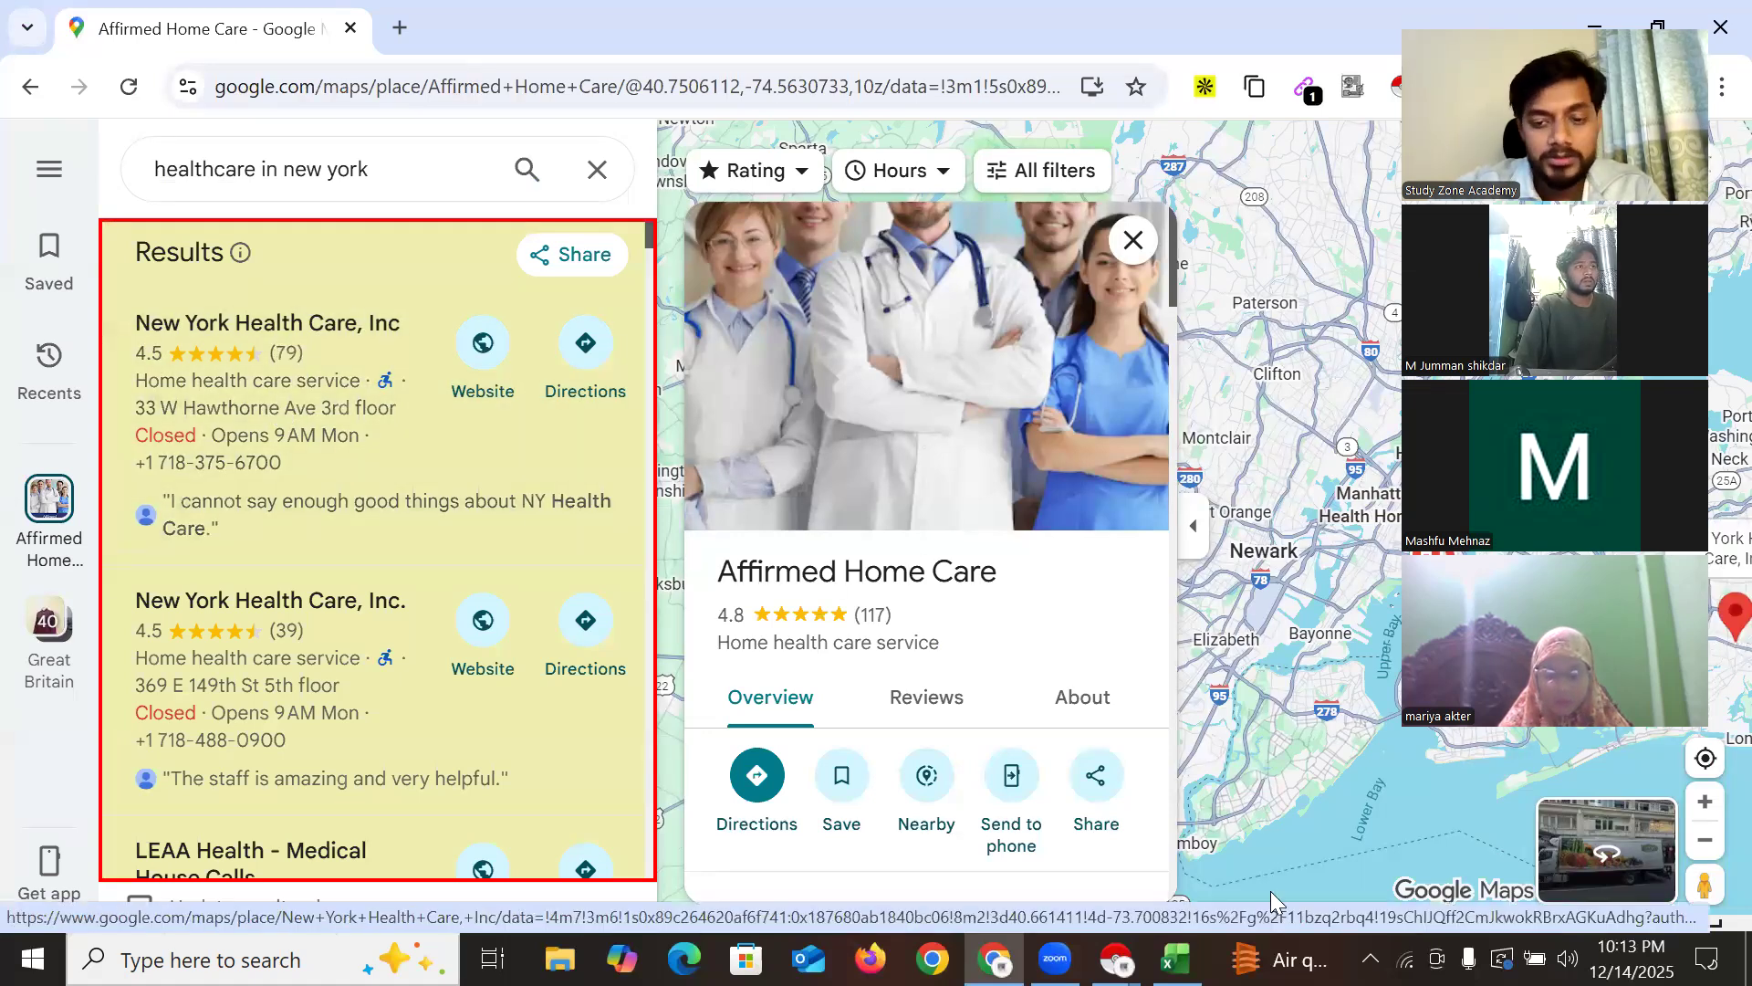
{"action": "key", "text": "alt+Tab"}
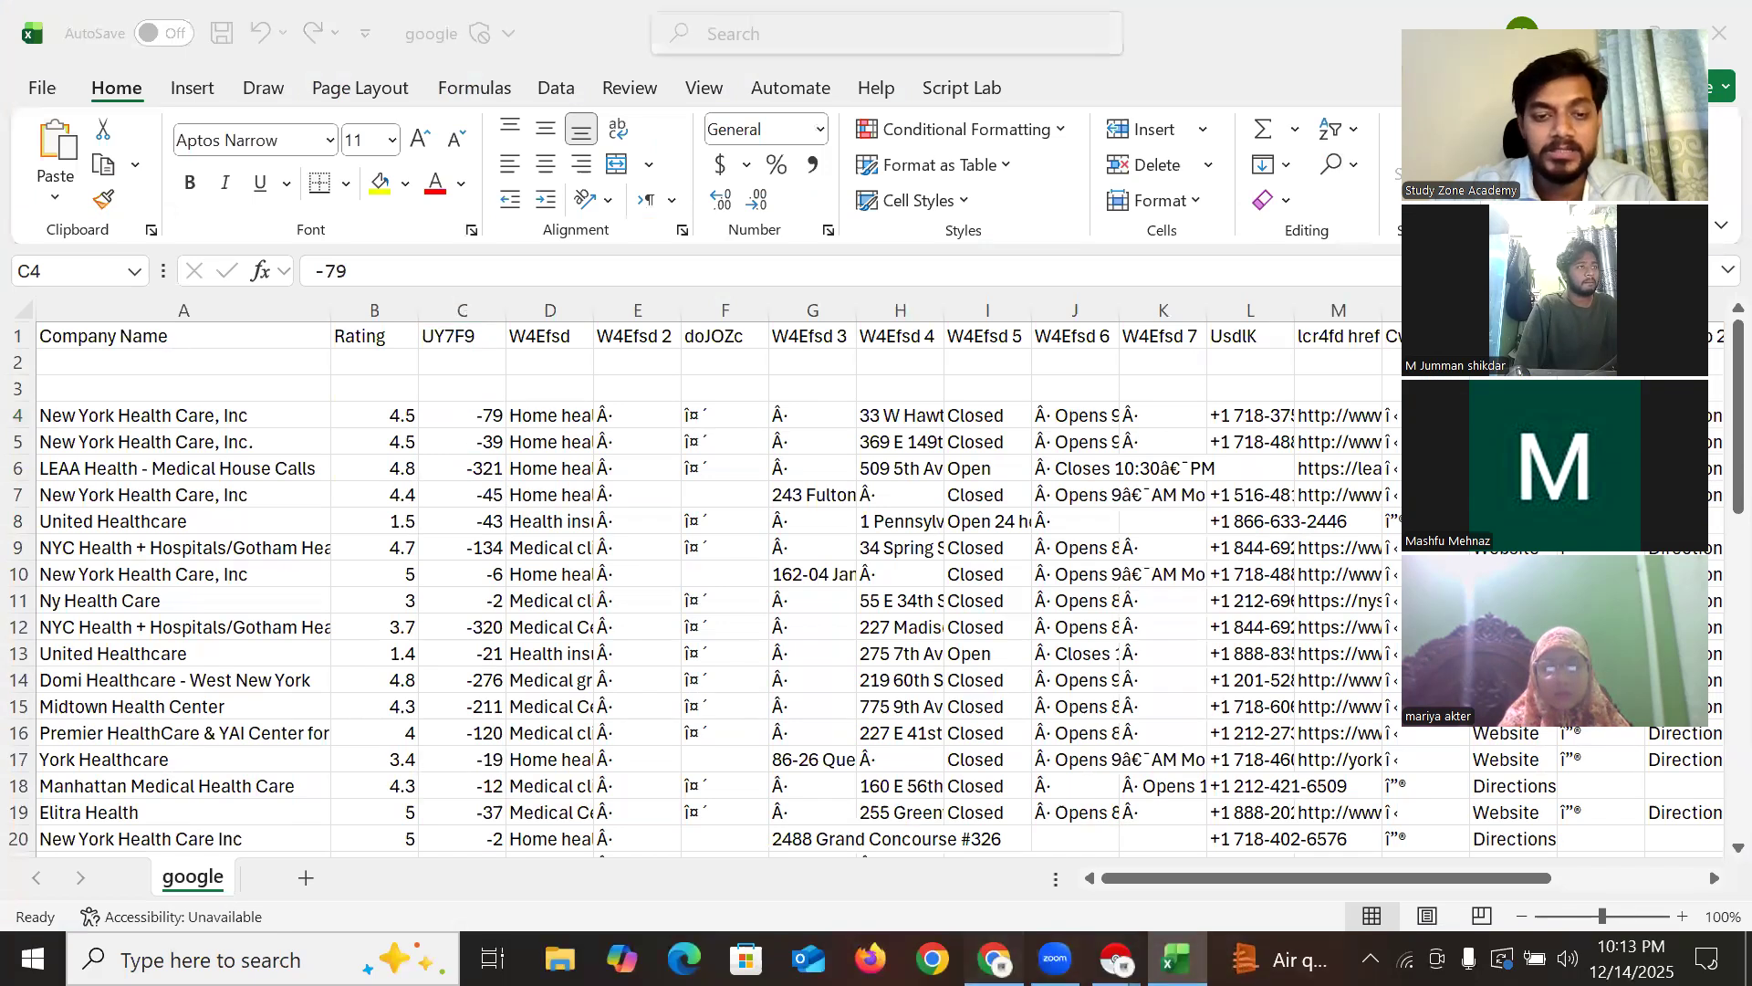
{"action": "key", "text": "alt+Tab"}
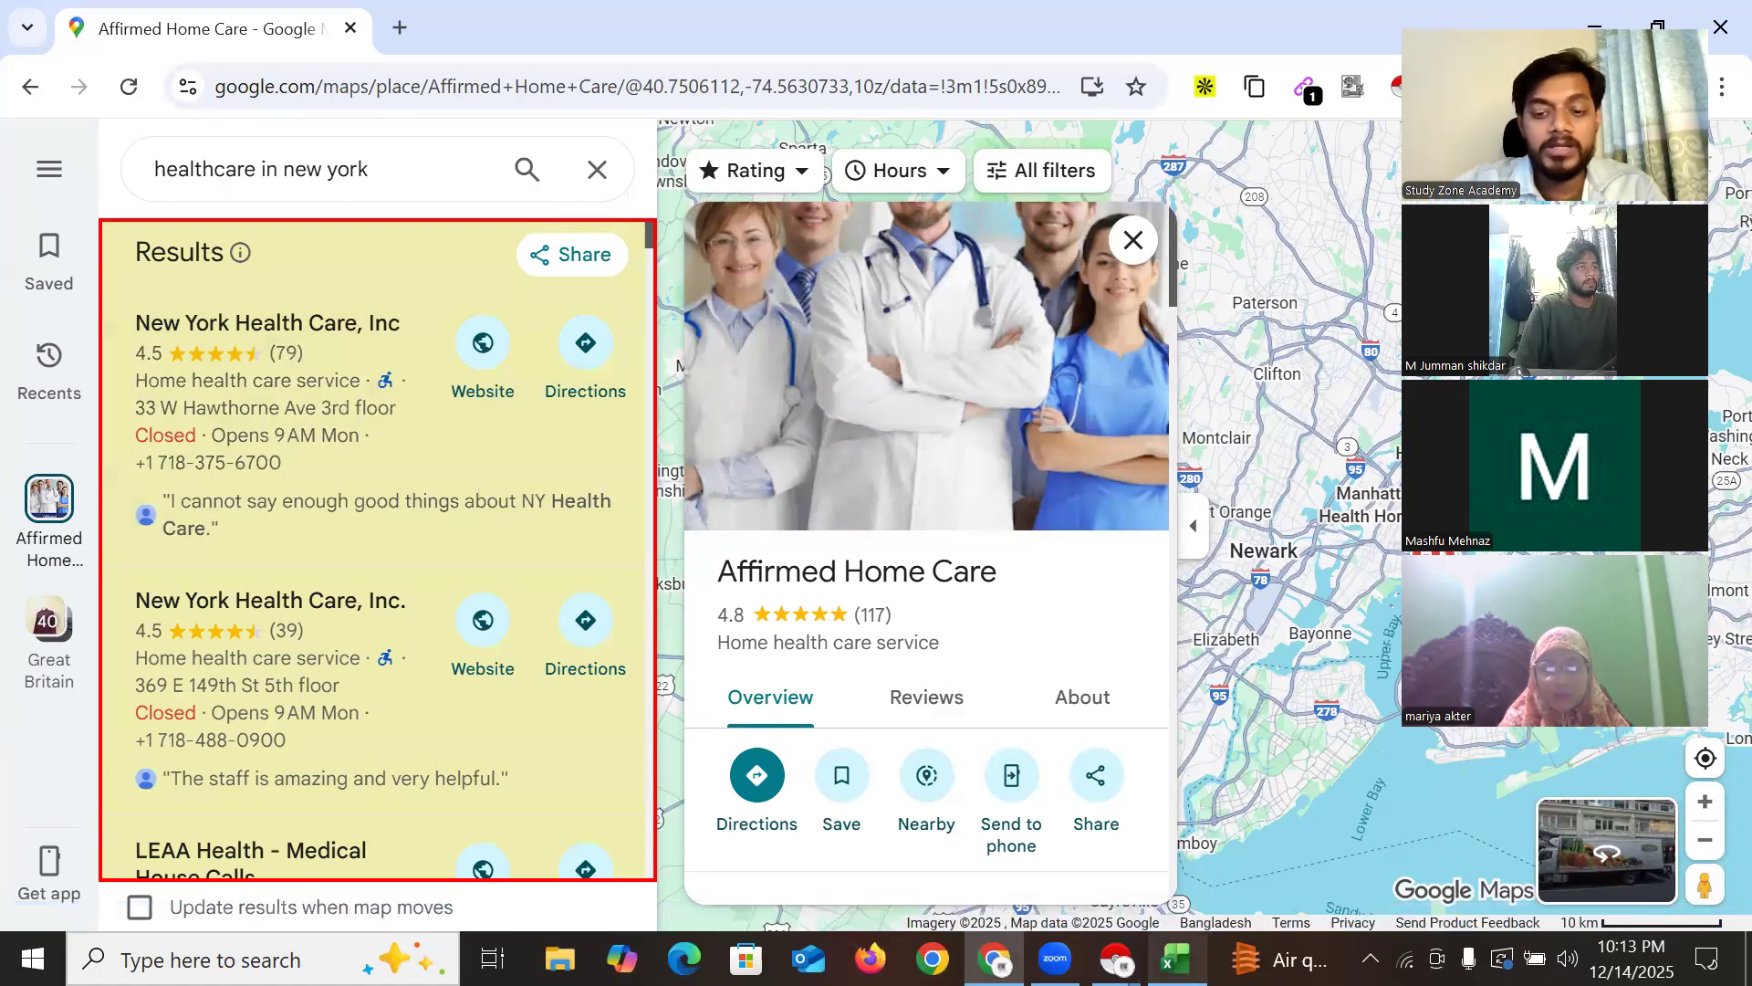
{"action": "left_click", "coordinate": [1176, 959]}
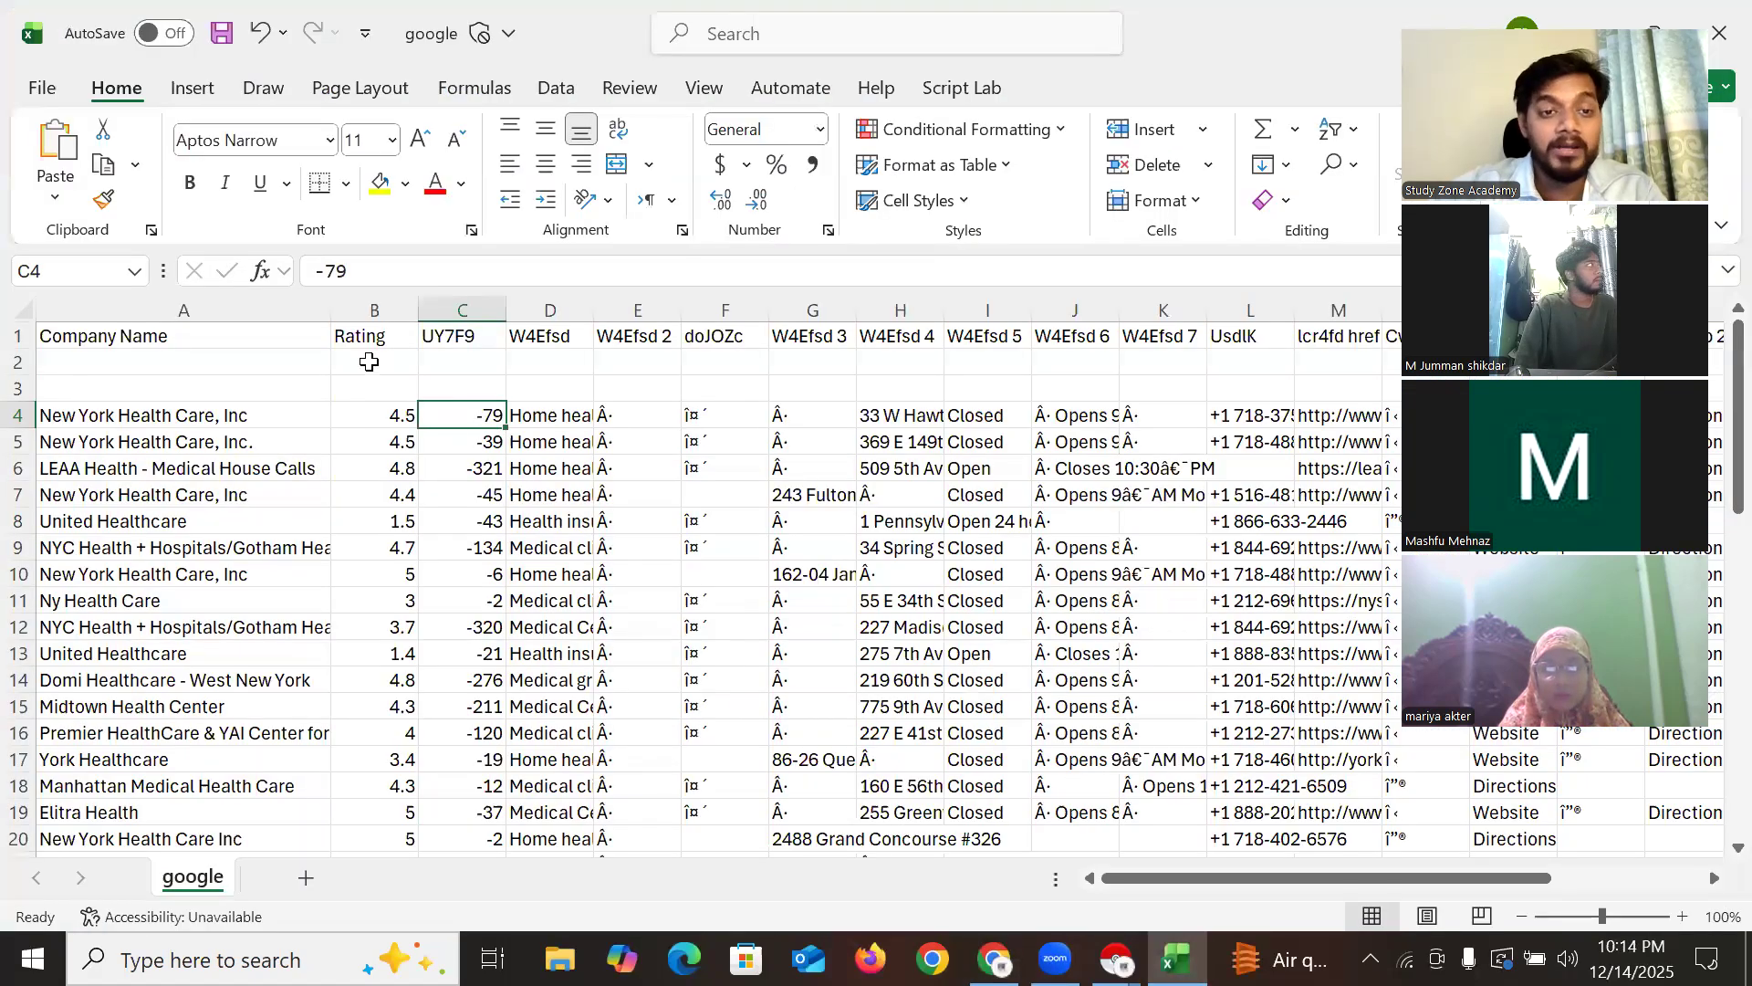
Centre the Rating column B and rename the UY7F9 header in C1 to 'Review'
{"action": "left_click", "coordinate": [376, 310]}
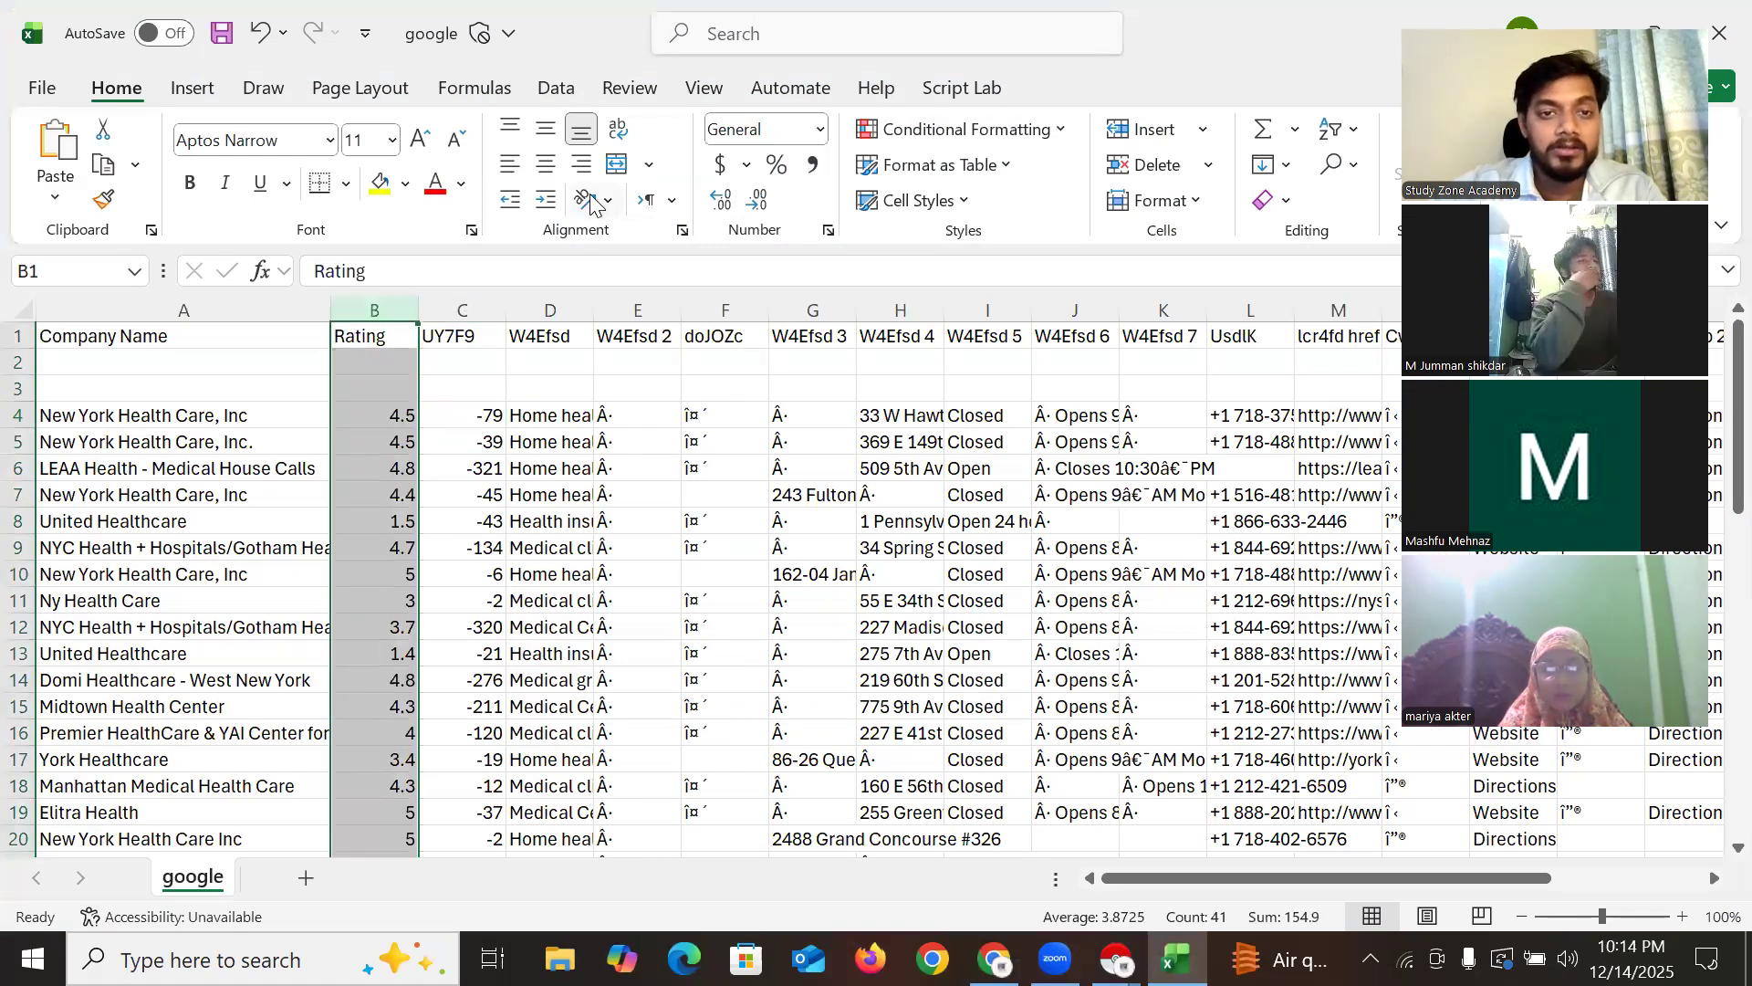
{"action": "left_click", "coordinate": [544, 164]}
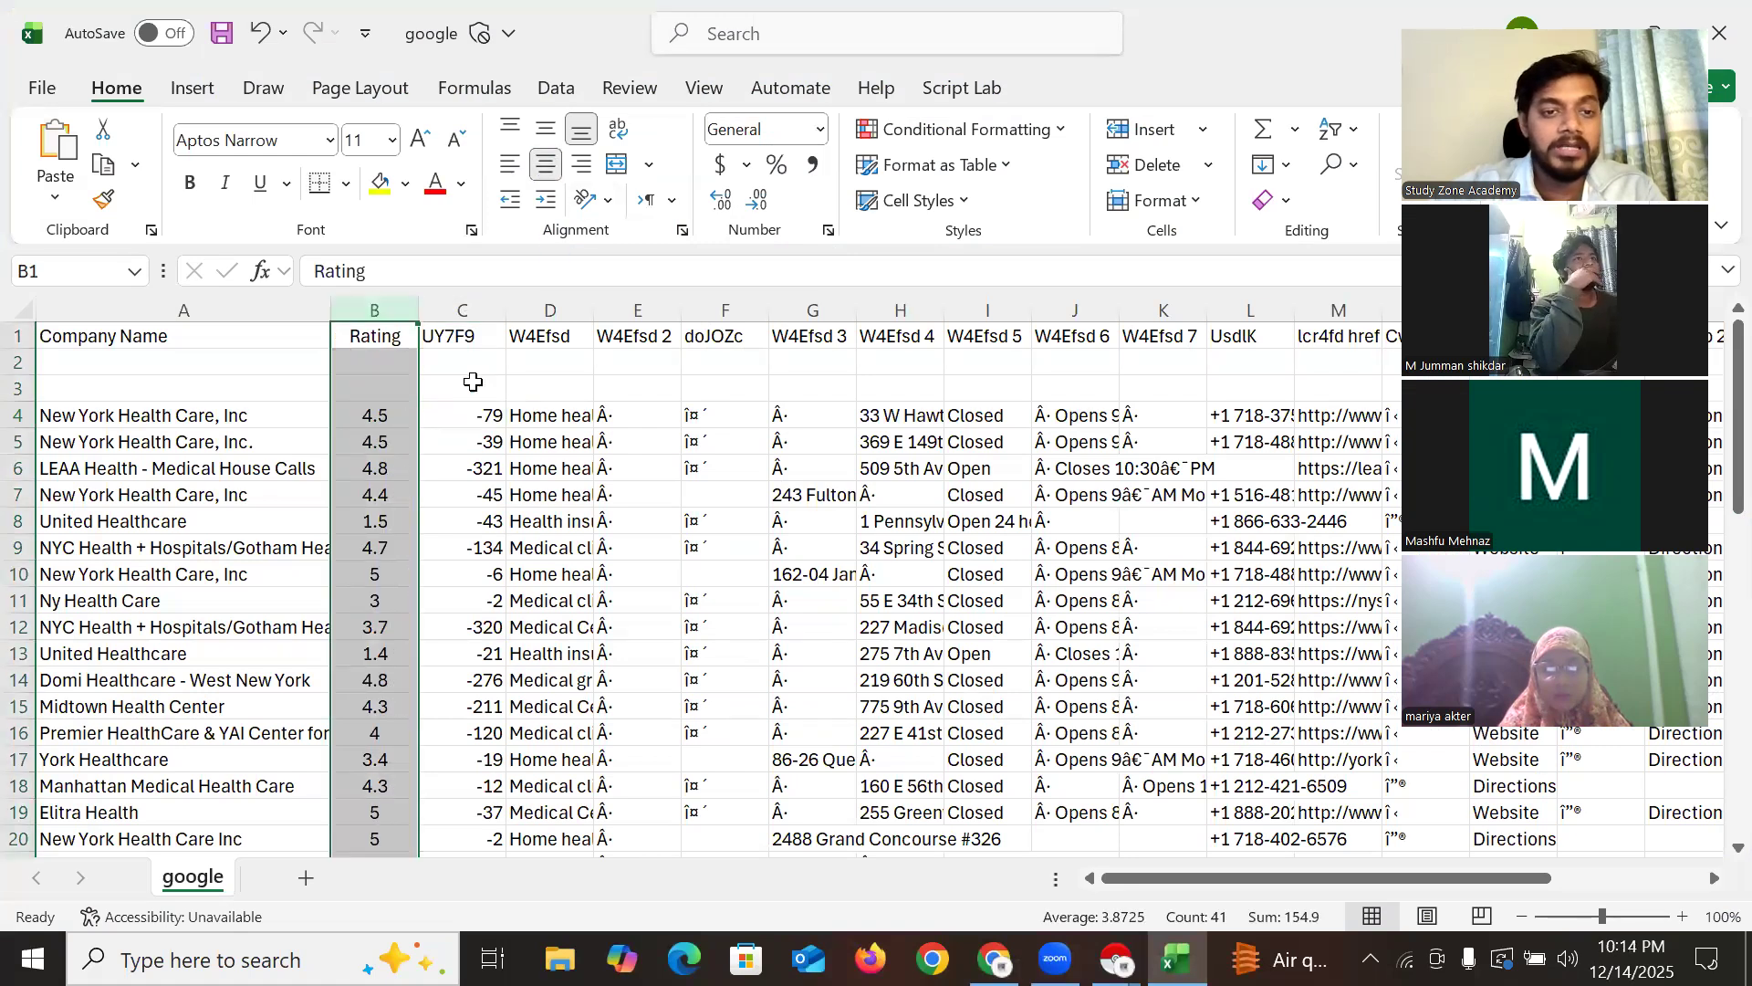
{"action": "double_click", "coordinate": [466, 335]}
{"action": "double_click", "coordinate": [466, 336]}
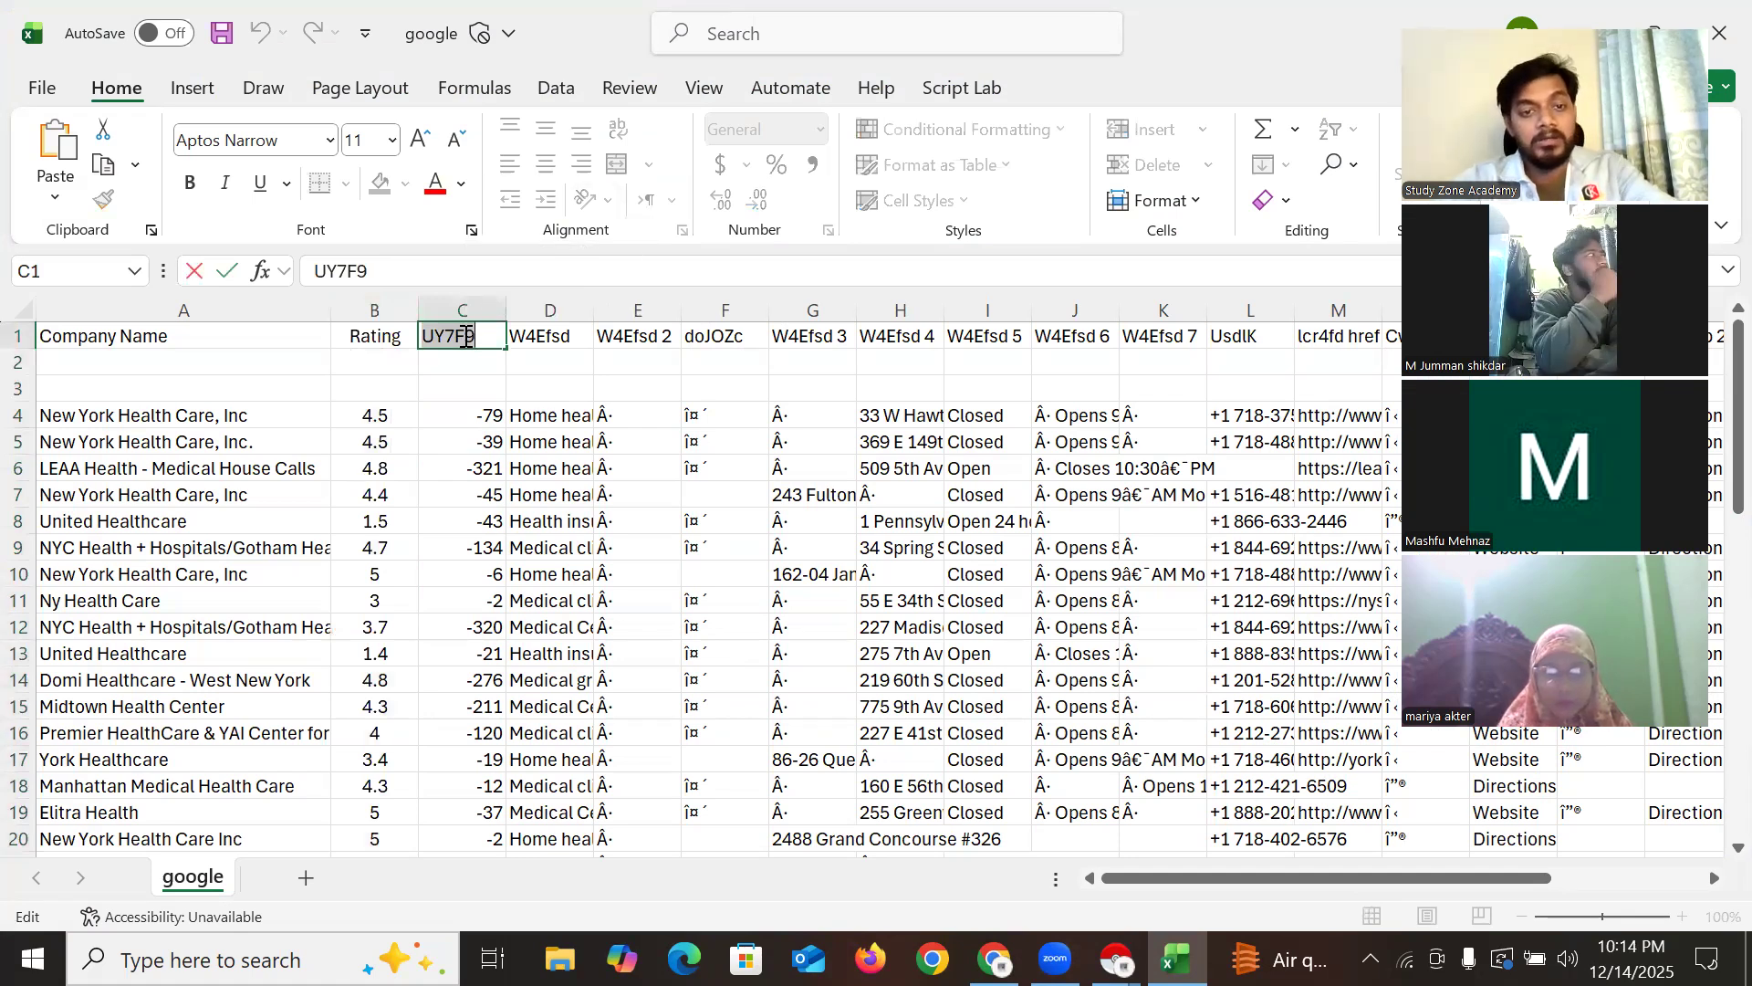
{"action": "type", "text": "Review"}
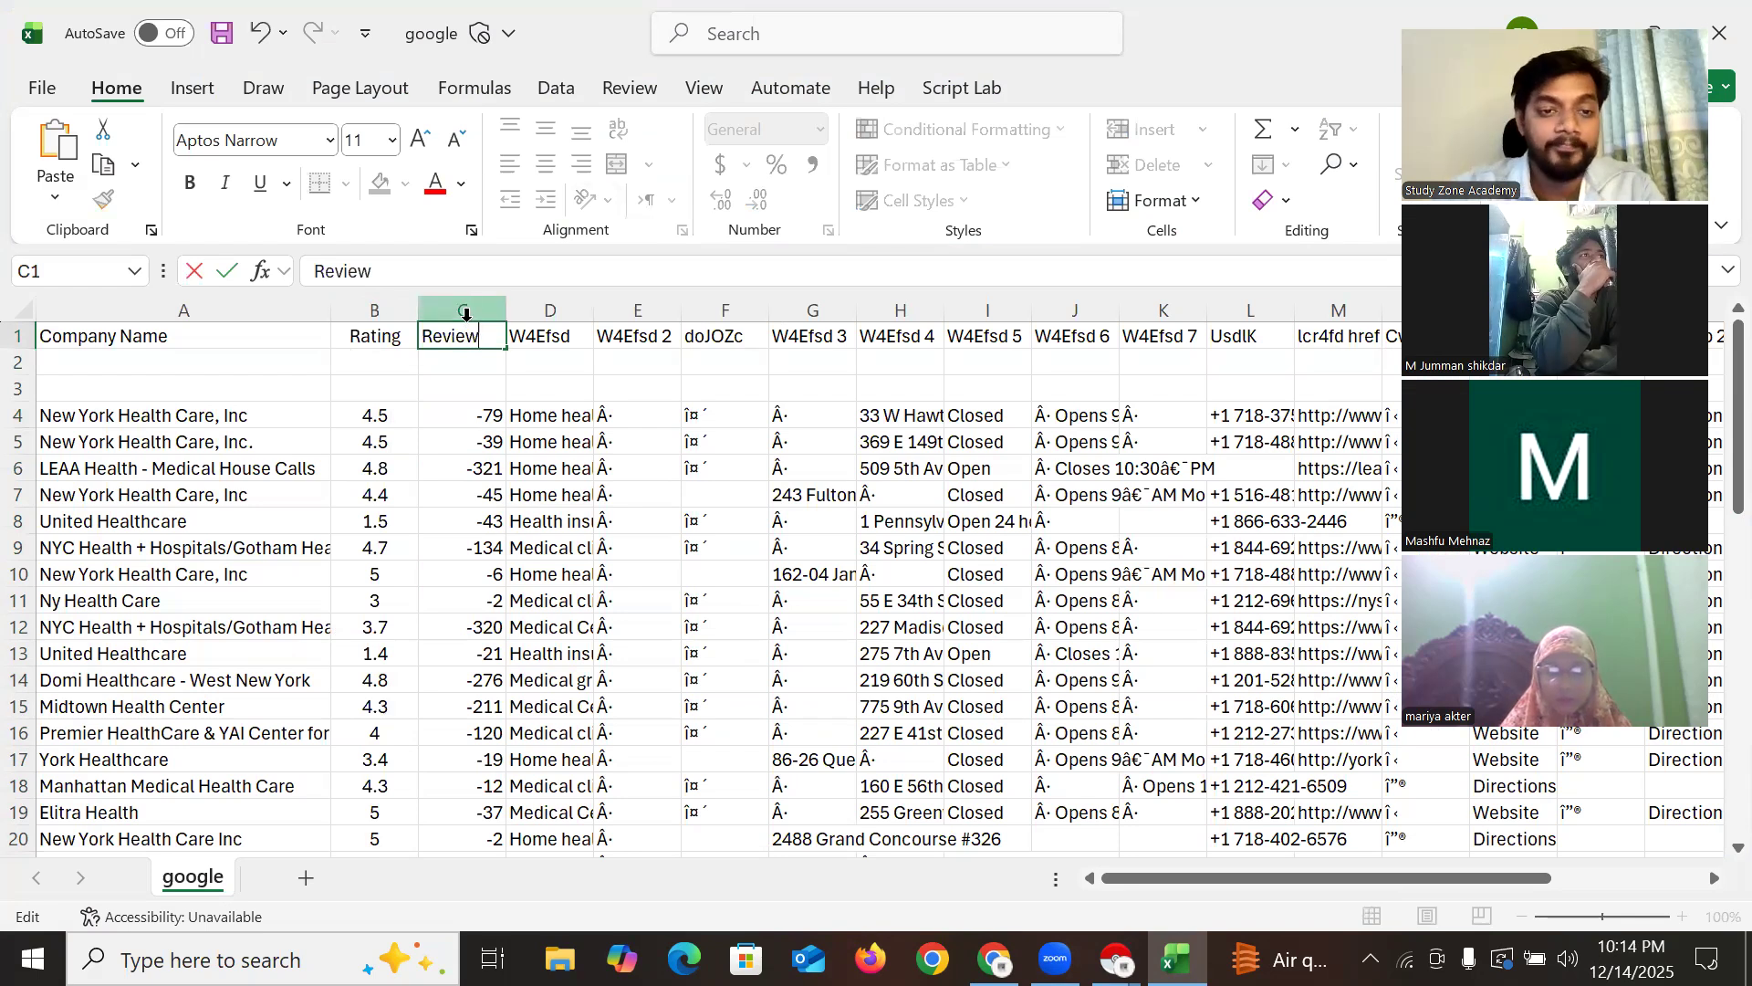
Centre the Review column C and widen column D to show full categories
{"action": "left_click", "coordinate": [465, 312]}
{"action": "left_click", "coordinate": [545, 165]}
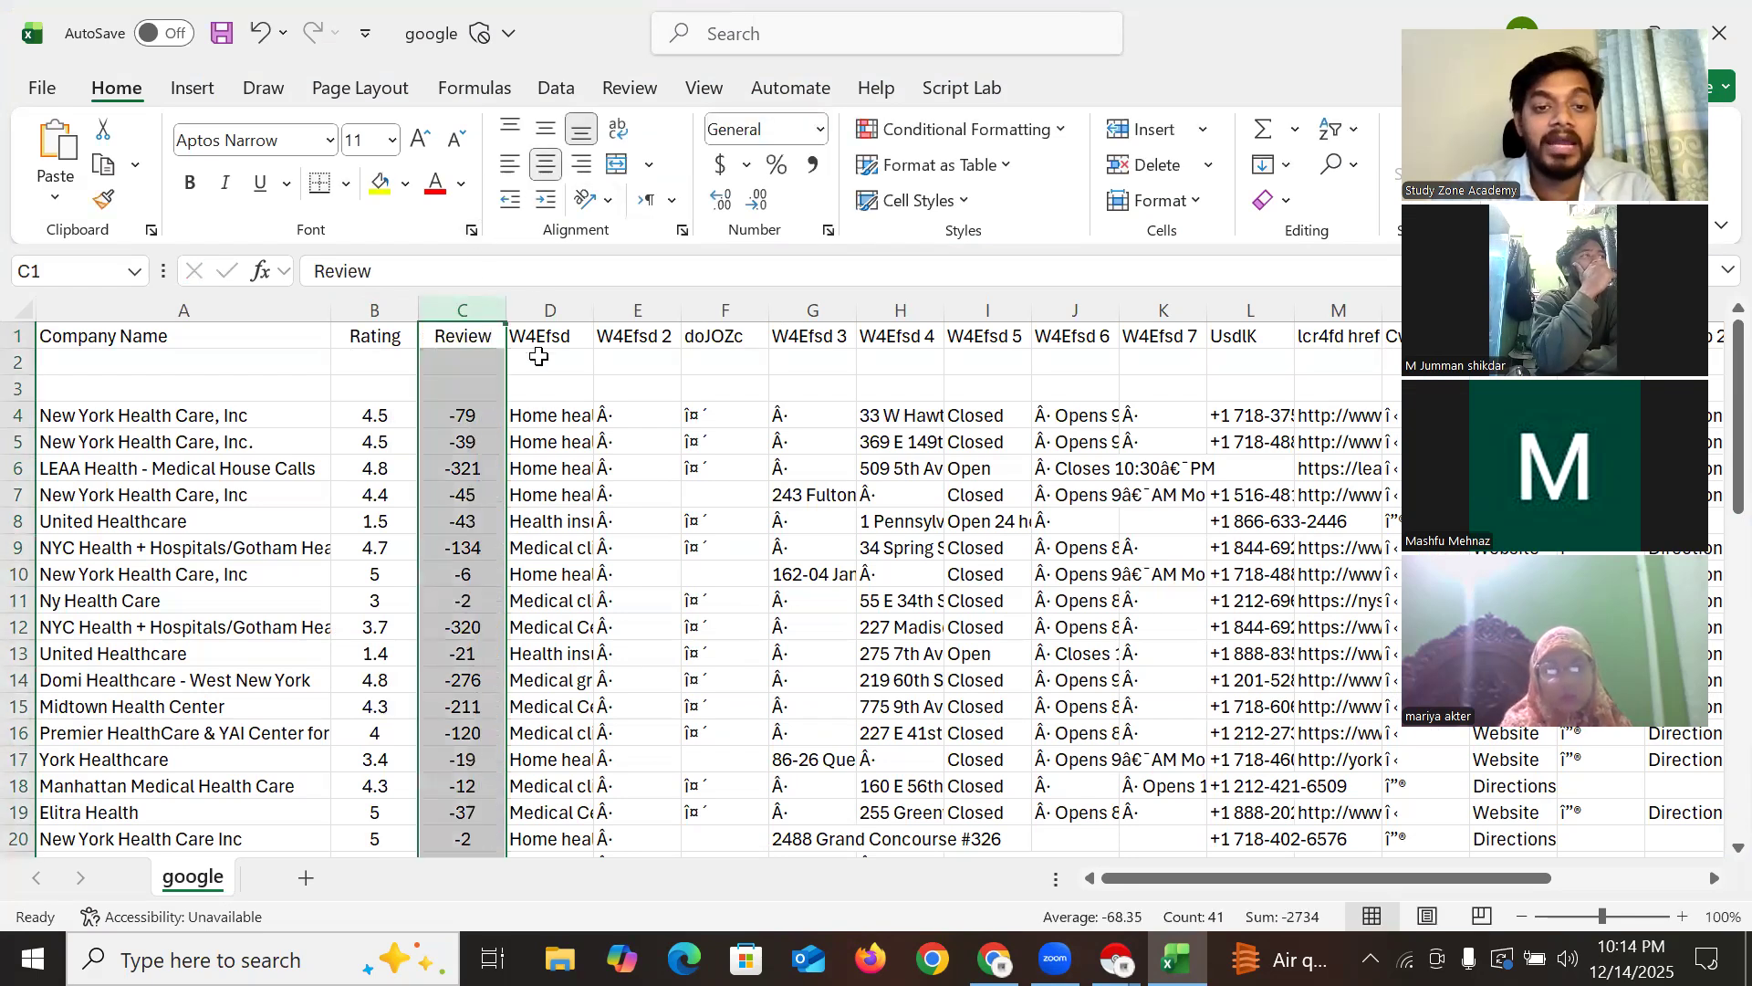
{"action": "mouse_move", "coordinate": [593, 315]}
{"action": "left_mouse_down"}
{"action": "mouse_move", "coordinate": [801, 319]}
{"action": "mouse_move", "coordinate": [559, 320]}
{"action": "mouse_move", "coordinate": [602, 328]}
{"action": "left_mouse_up"}
{"action": "left_click", "coordinate": [618, 422]}
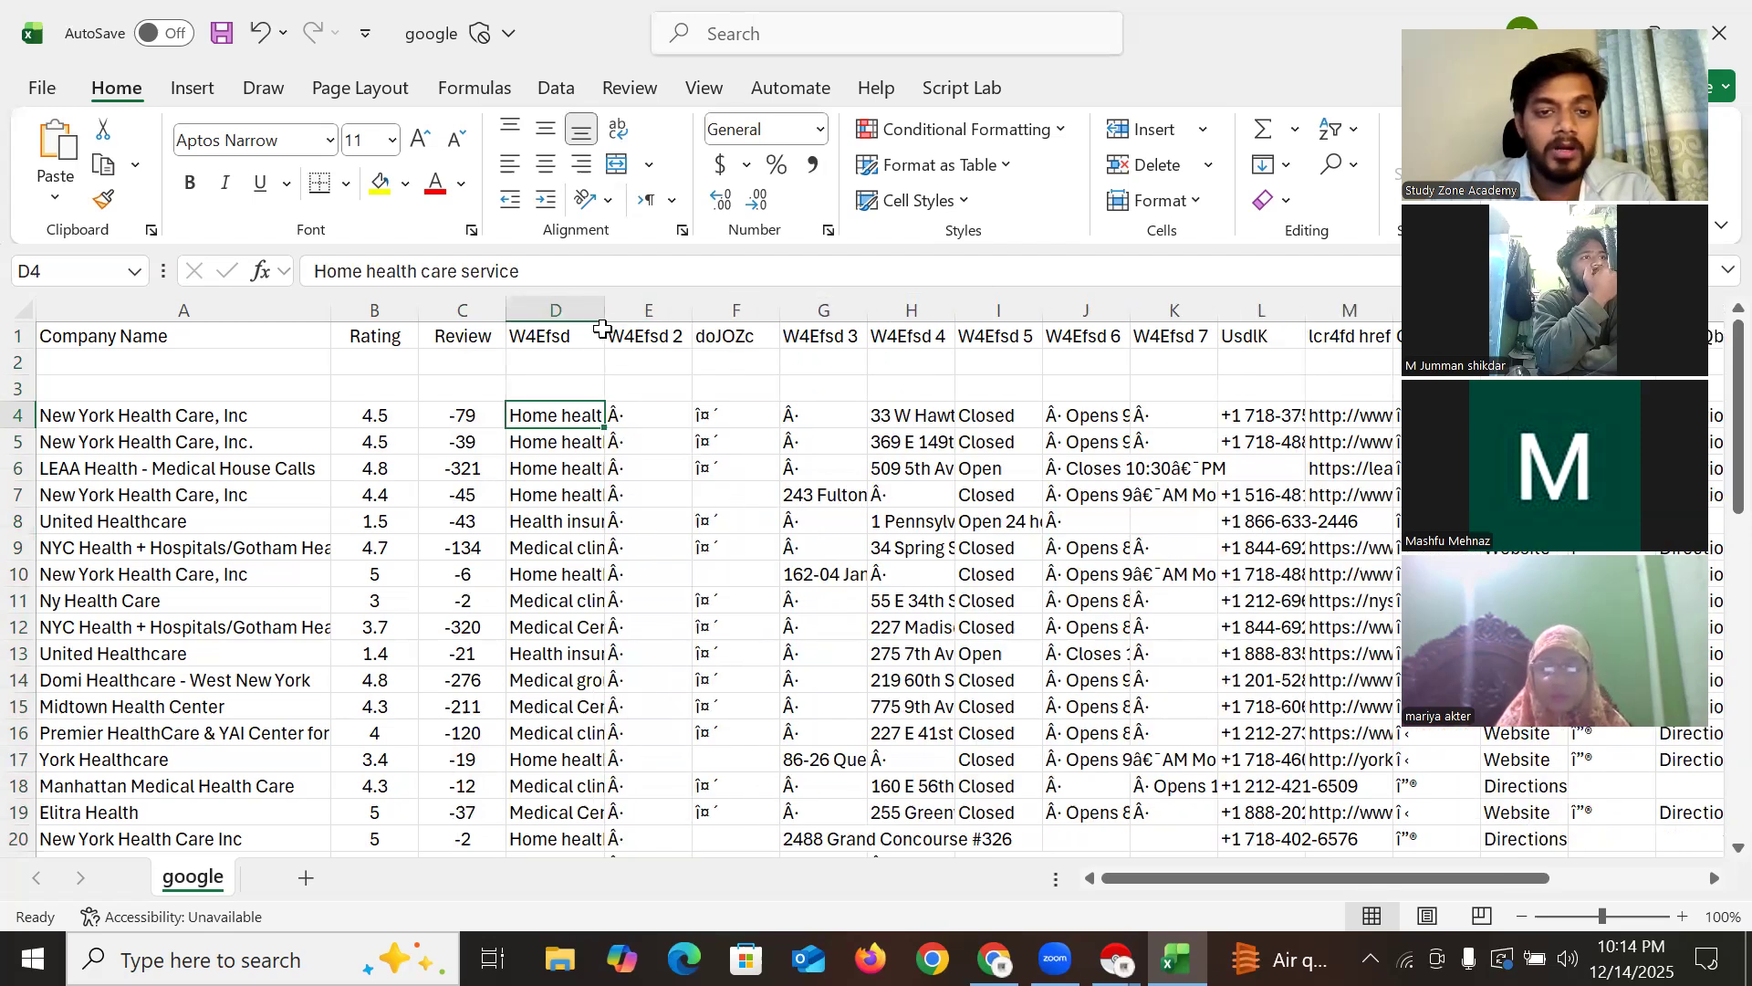
Delete the W4Efsd column D, then the three junk columns D to F
{"action": "left_click", "coordinate": [575, 310]}
{"action": "right_click", "coordinate": [569, 312]}
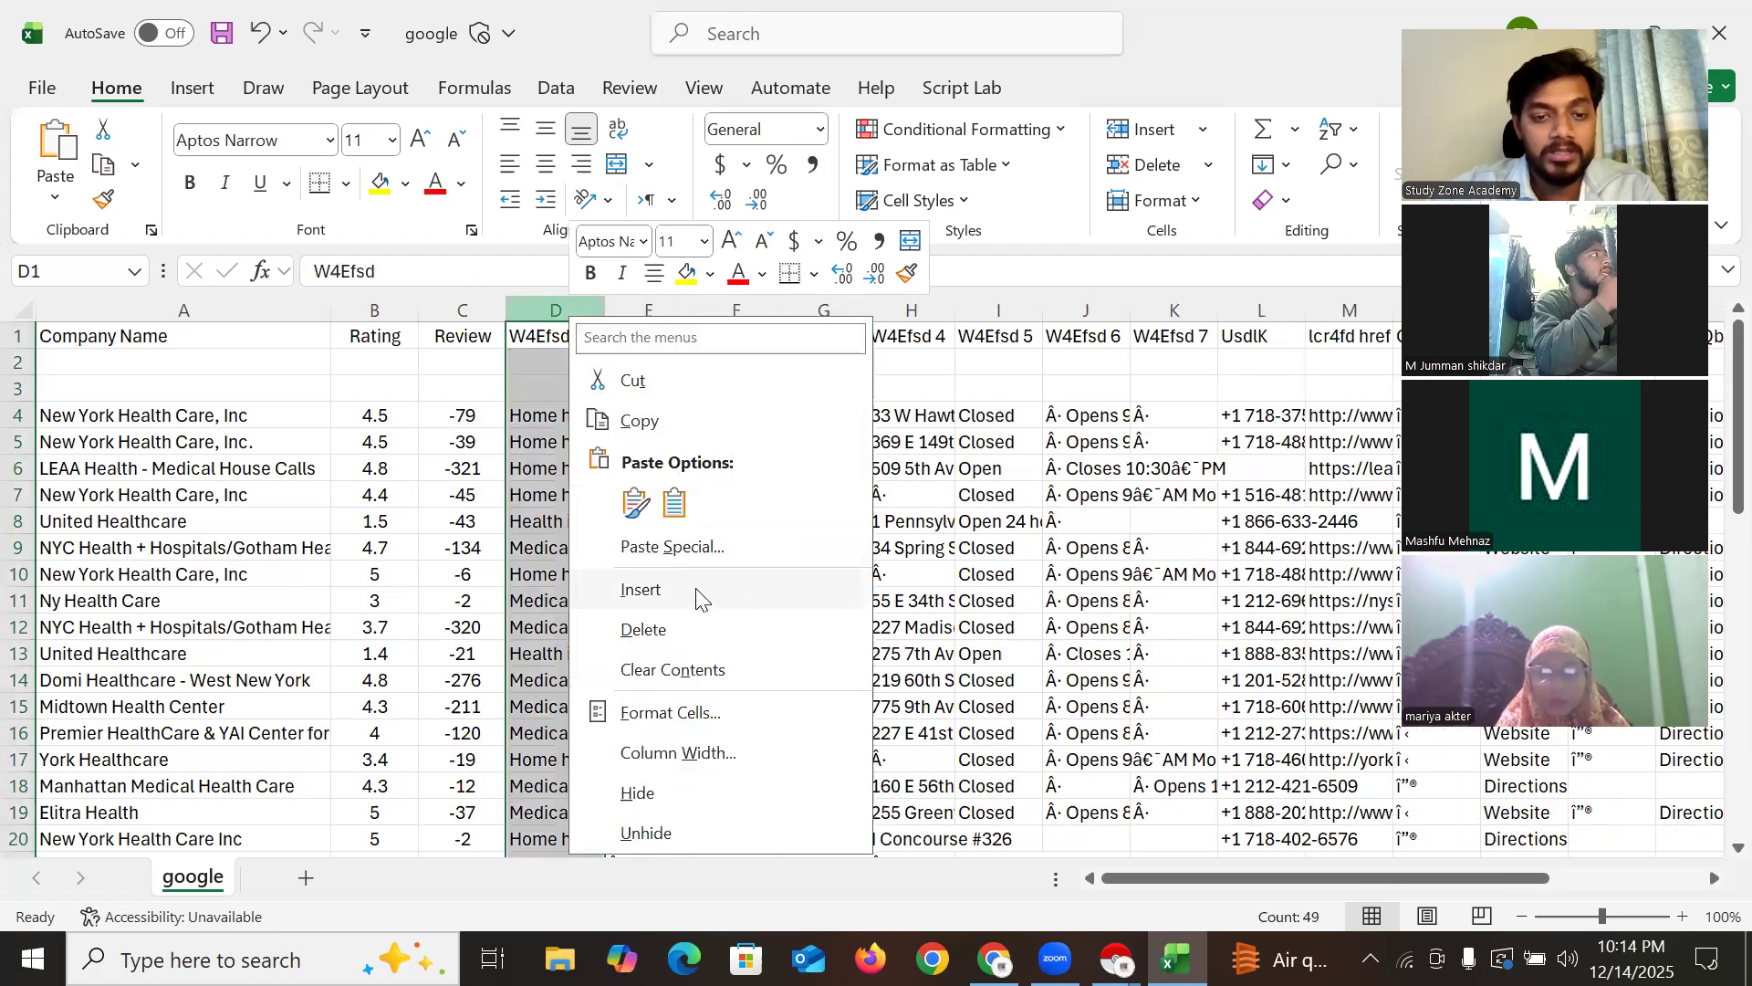
{"action": "left_click", "coordinate": [644, 630]}
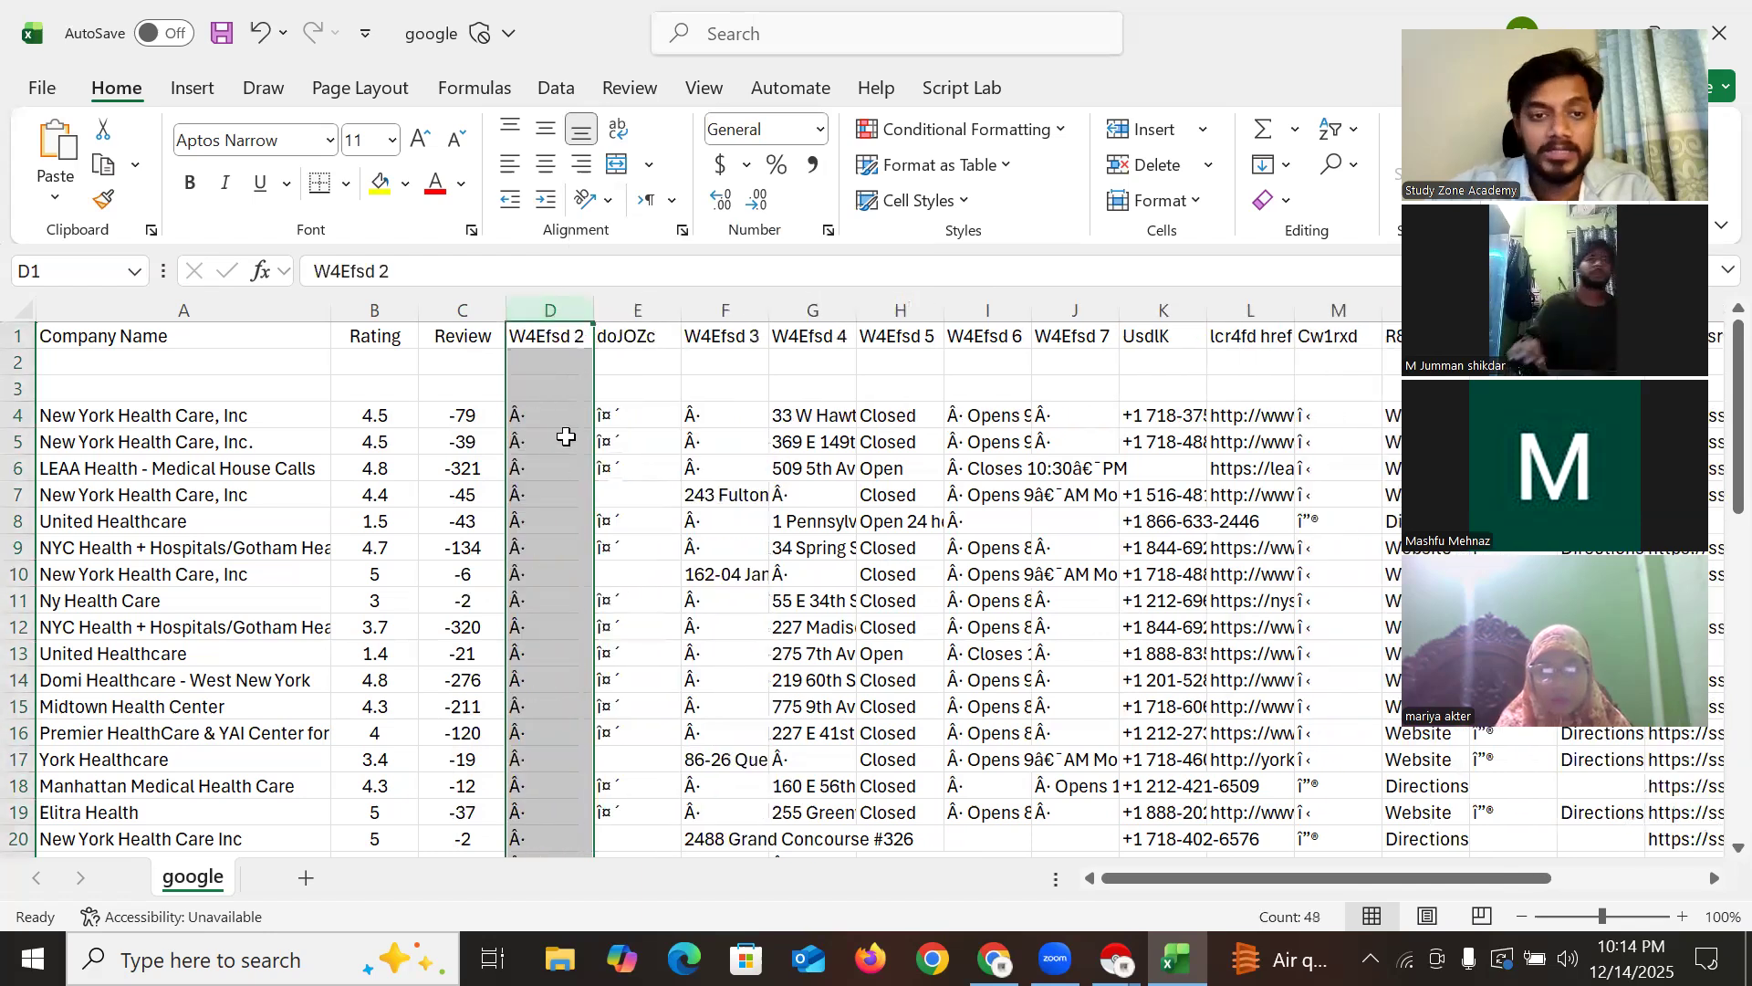
{"action": "left_click", "coordinate": [724, 312], "text": "shift"}
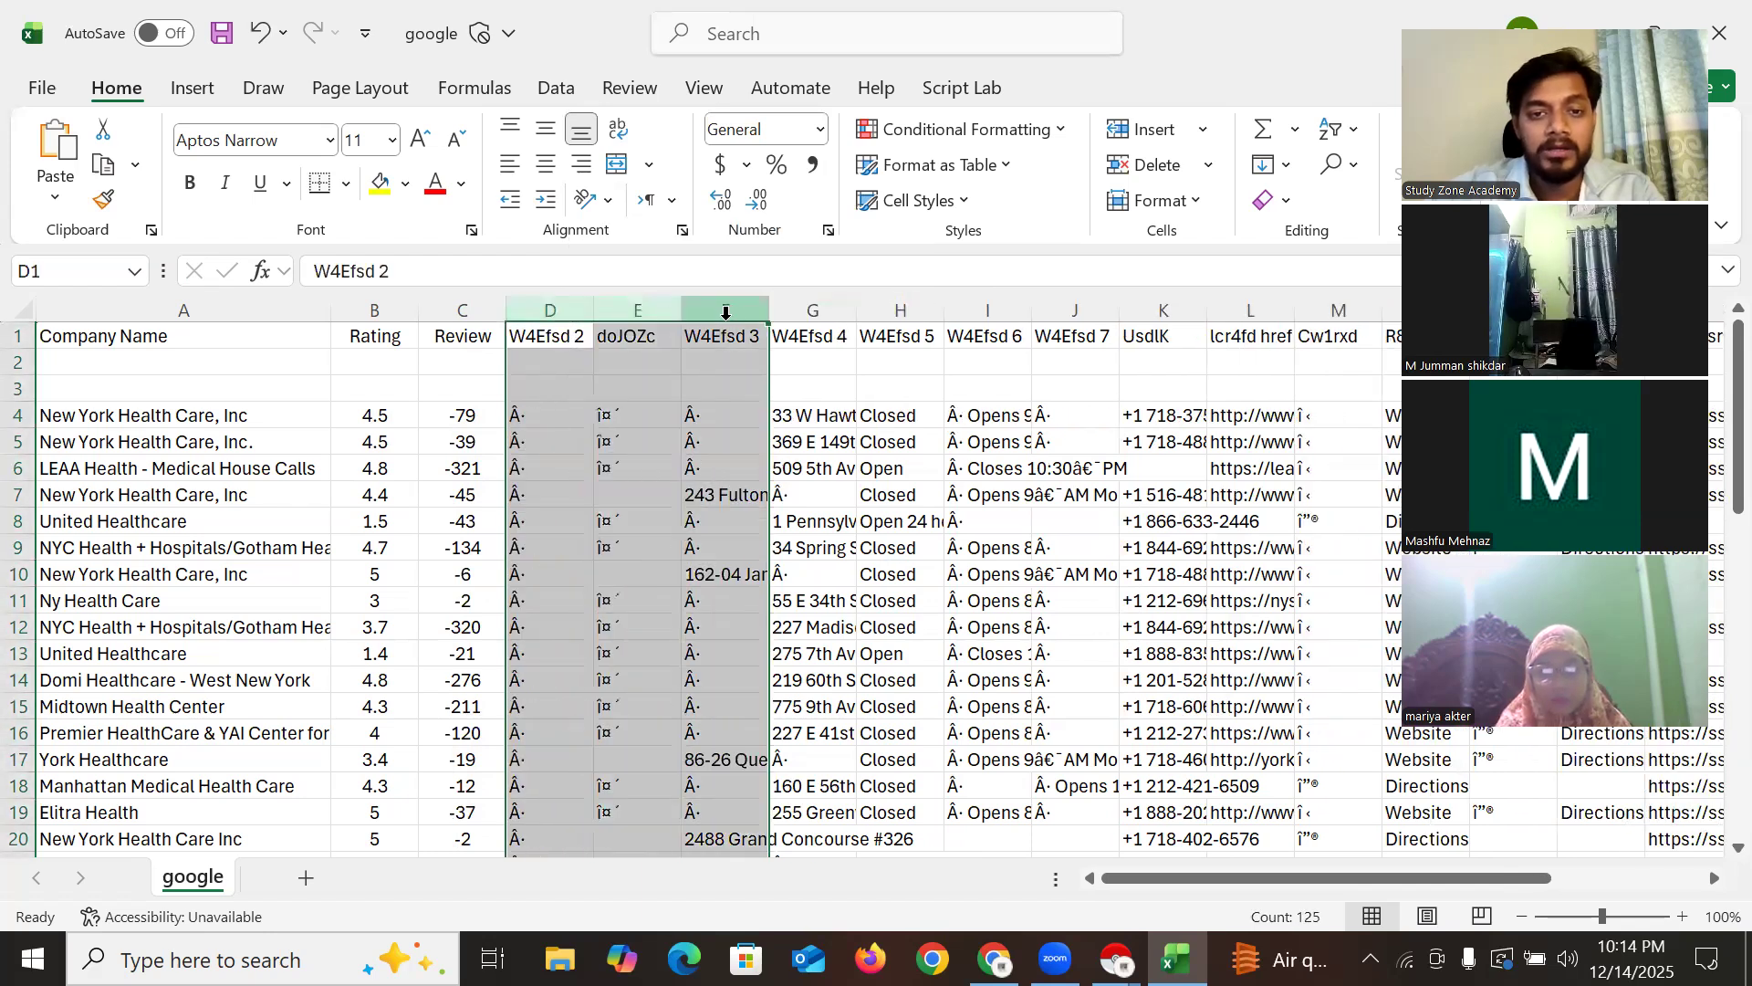
{"action": "right_click", "coordinate": [725, 313]}
{"action": "left_click", "coordinate": [890, 631]}
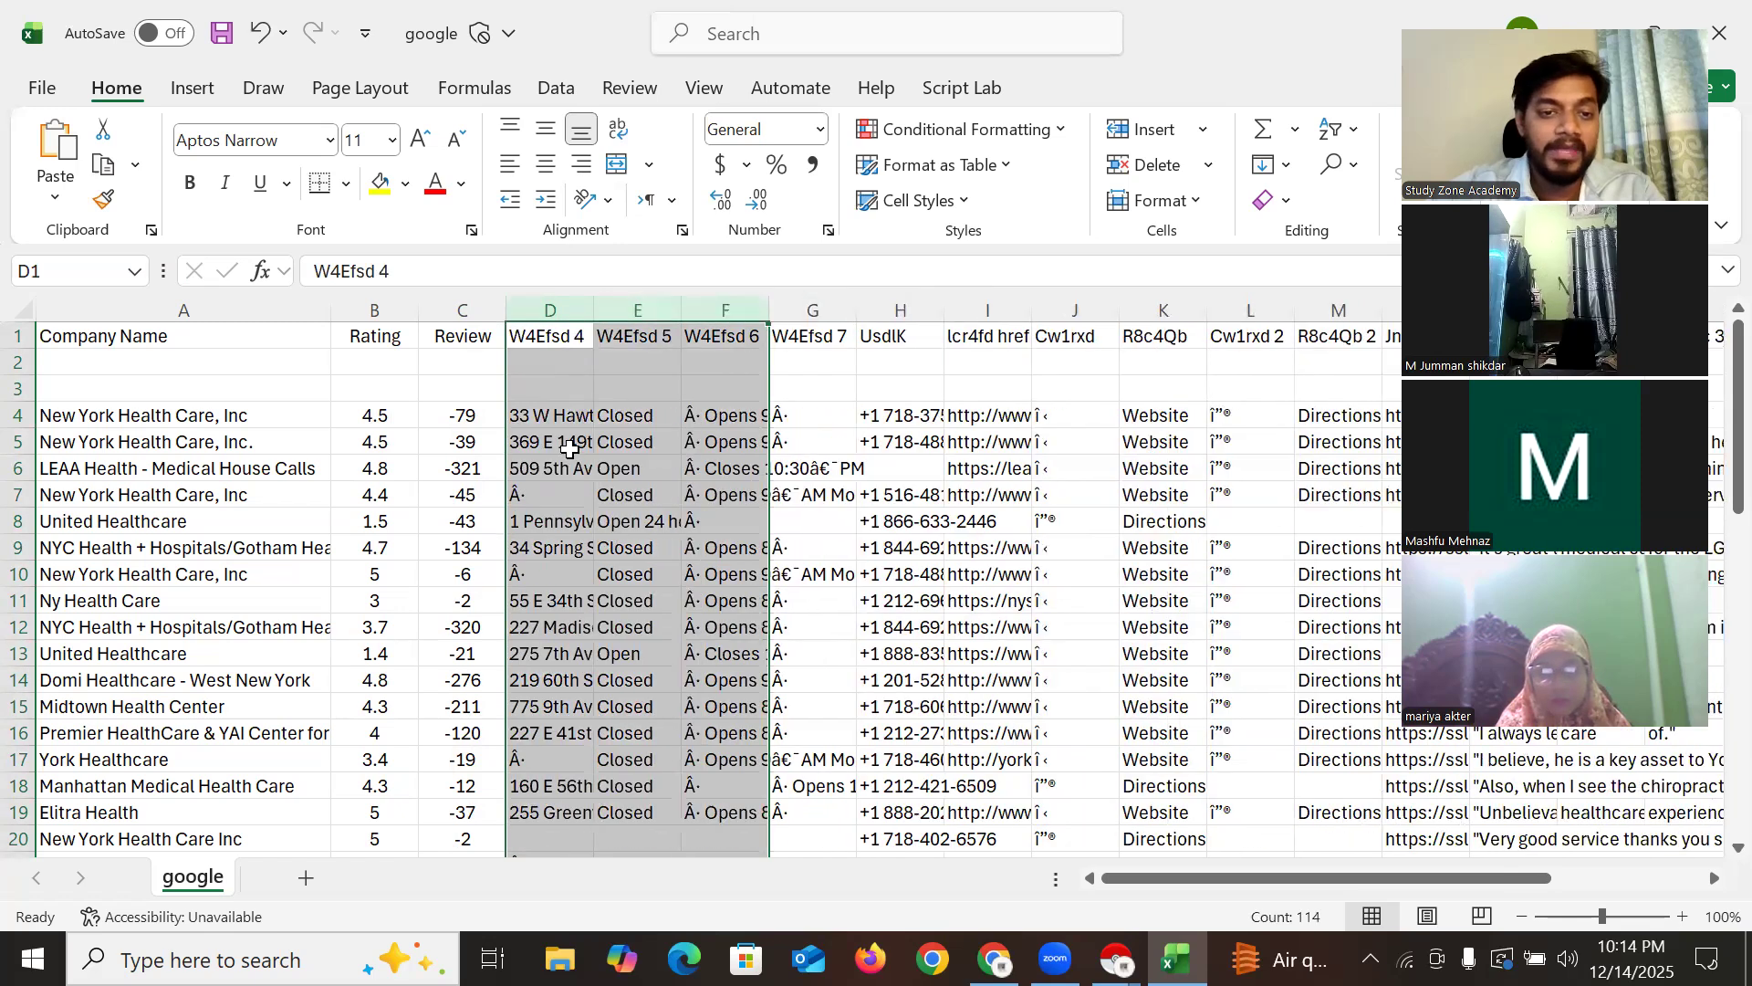
Widen column D to fit the full addresses and check several address cells
{"action": "left_click", "coordinate": [570, 449]}
{"action": "left_click_drag", "start_coordinate": [591, 315], "coordinate": [742, 315]}
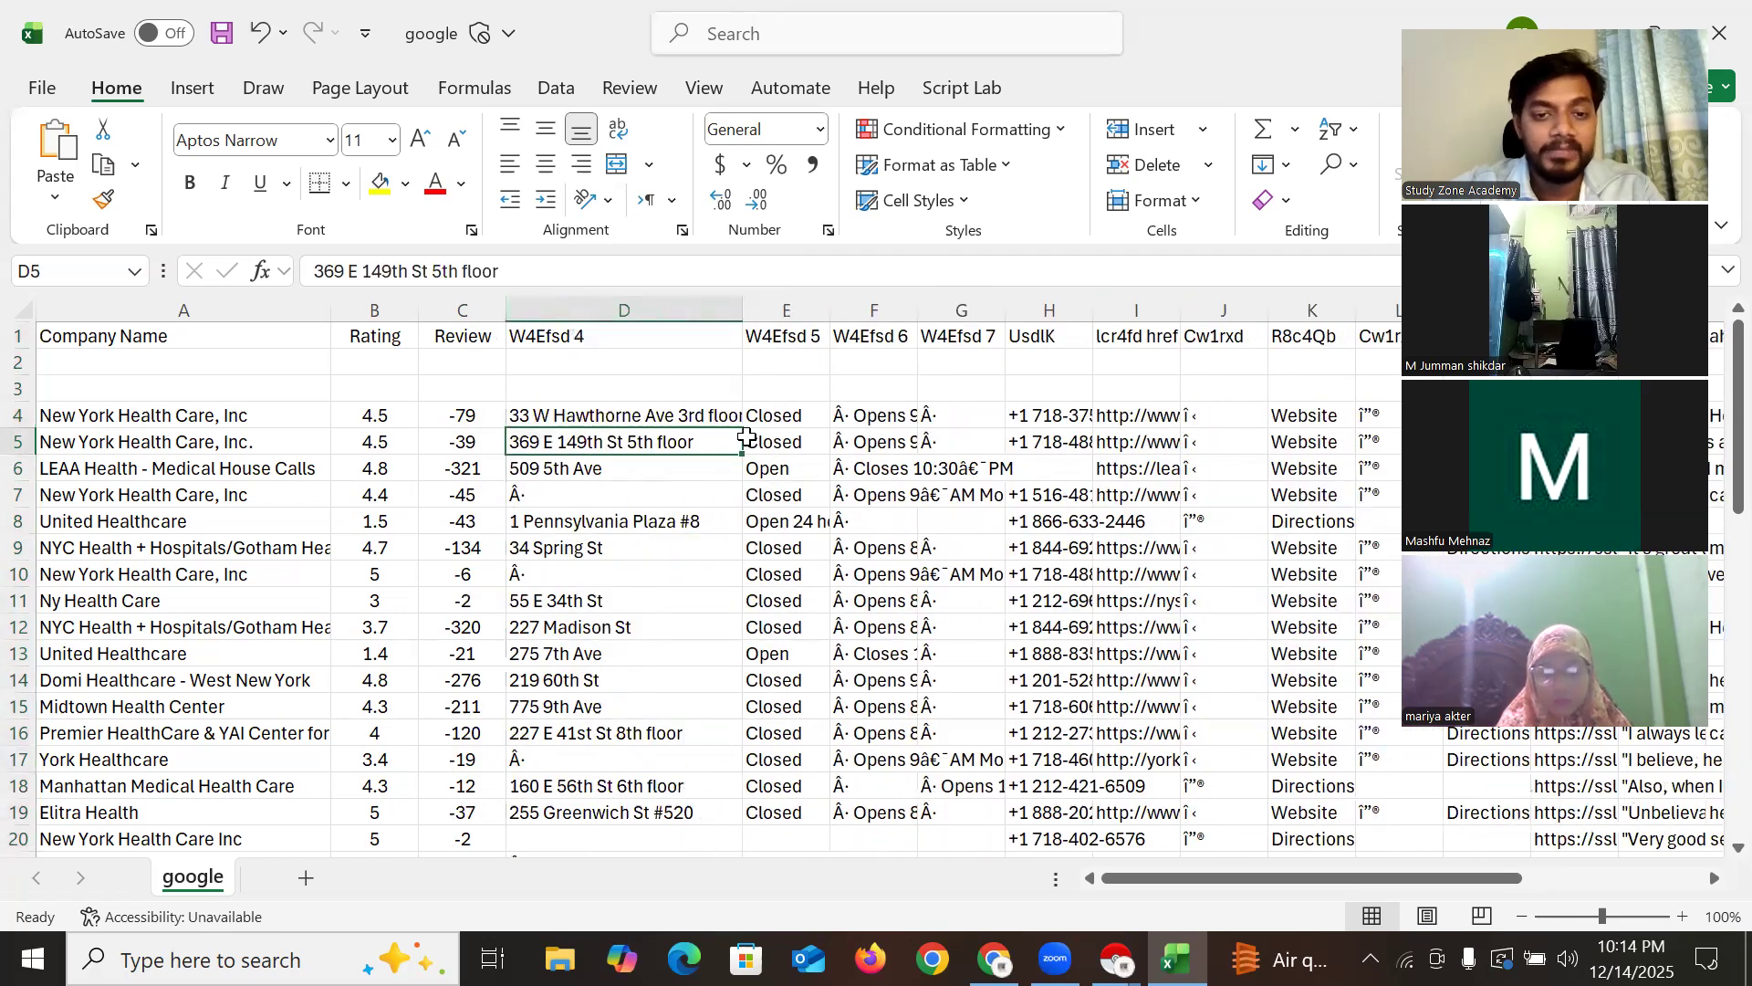
{"action": "left_click", "coordinate": [546, 412]}
{"action": "left_click", "coordinate": [578, 446]}
{"action": "left_click", "coordinate": [578, 469]}
{"action": "left_click", "coordinate": [657, 523]}
{"action": "left_click", "coordinate": [629, 630]}
{"action": "scroll", "coordinate": [662, 645], "scroll_direction": "down", "scroll_amount": 4}
{"action": "scroll", "coordinate": [662, 645], "scroll_direction": "up", "scroll_amount": 4}
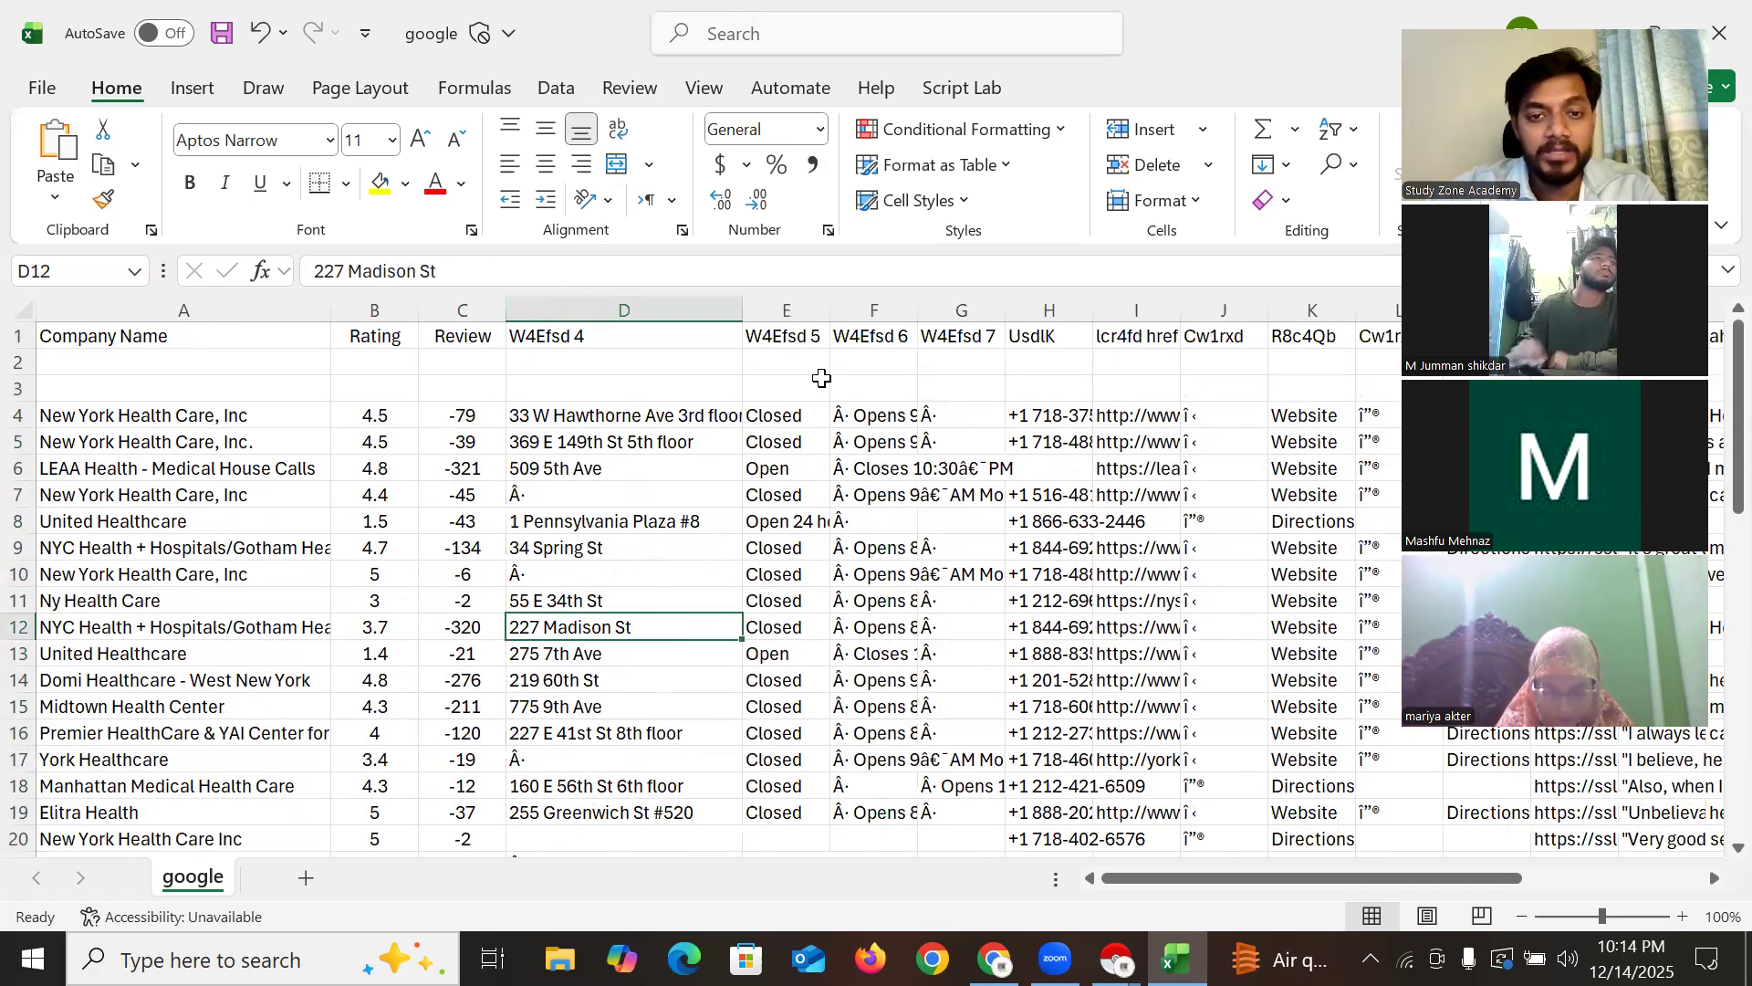
Delete the W4Efsd 5, W4Efsd 6 and W4Efsd 7 columns so the UsdlK phone column is E
{"action": "left_click", "coordinate": [785, 310]}
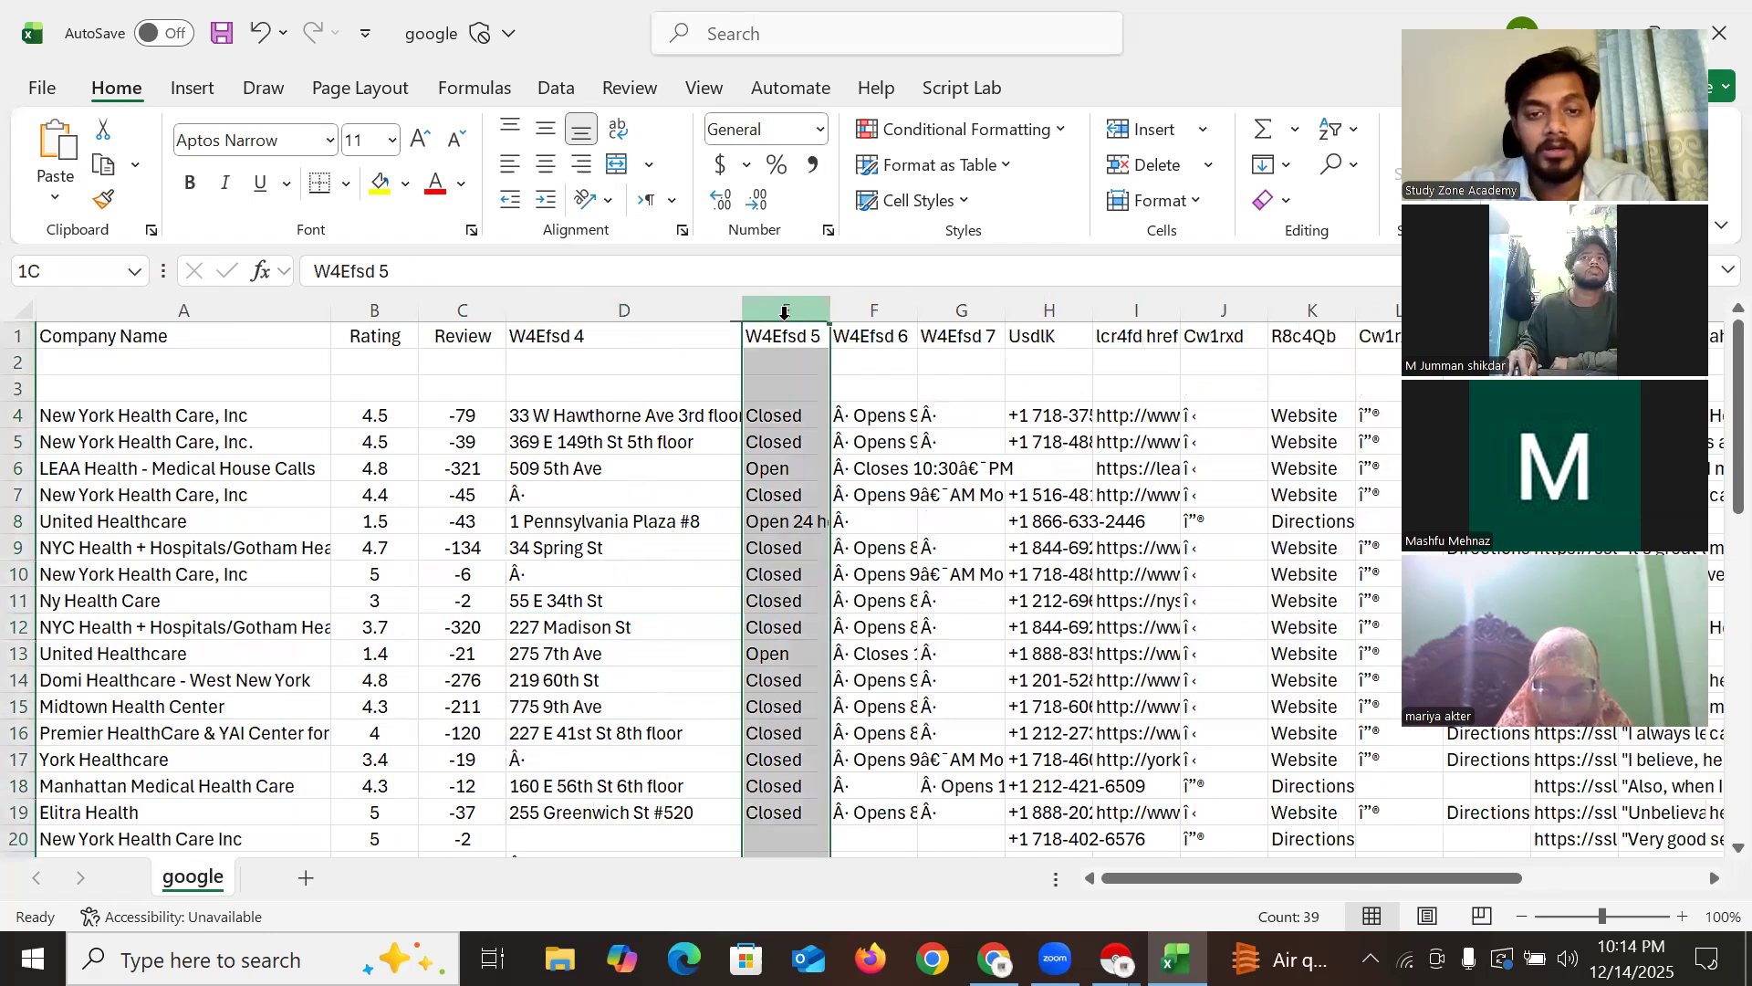
{"action": "right_click", "coordinate": [787, 315]}
{"action": "left_click", "coordinate": [861, 632]}
{"action": "left_click", "coordinate": [787, 441]}
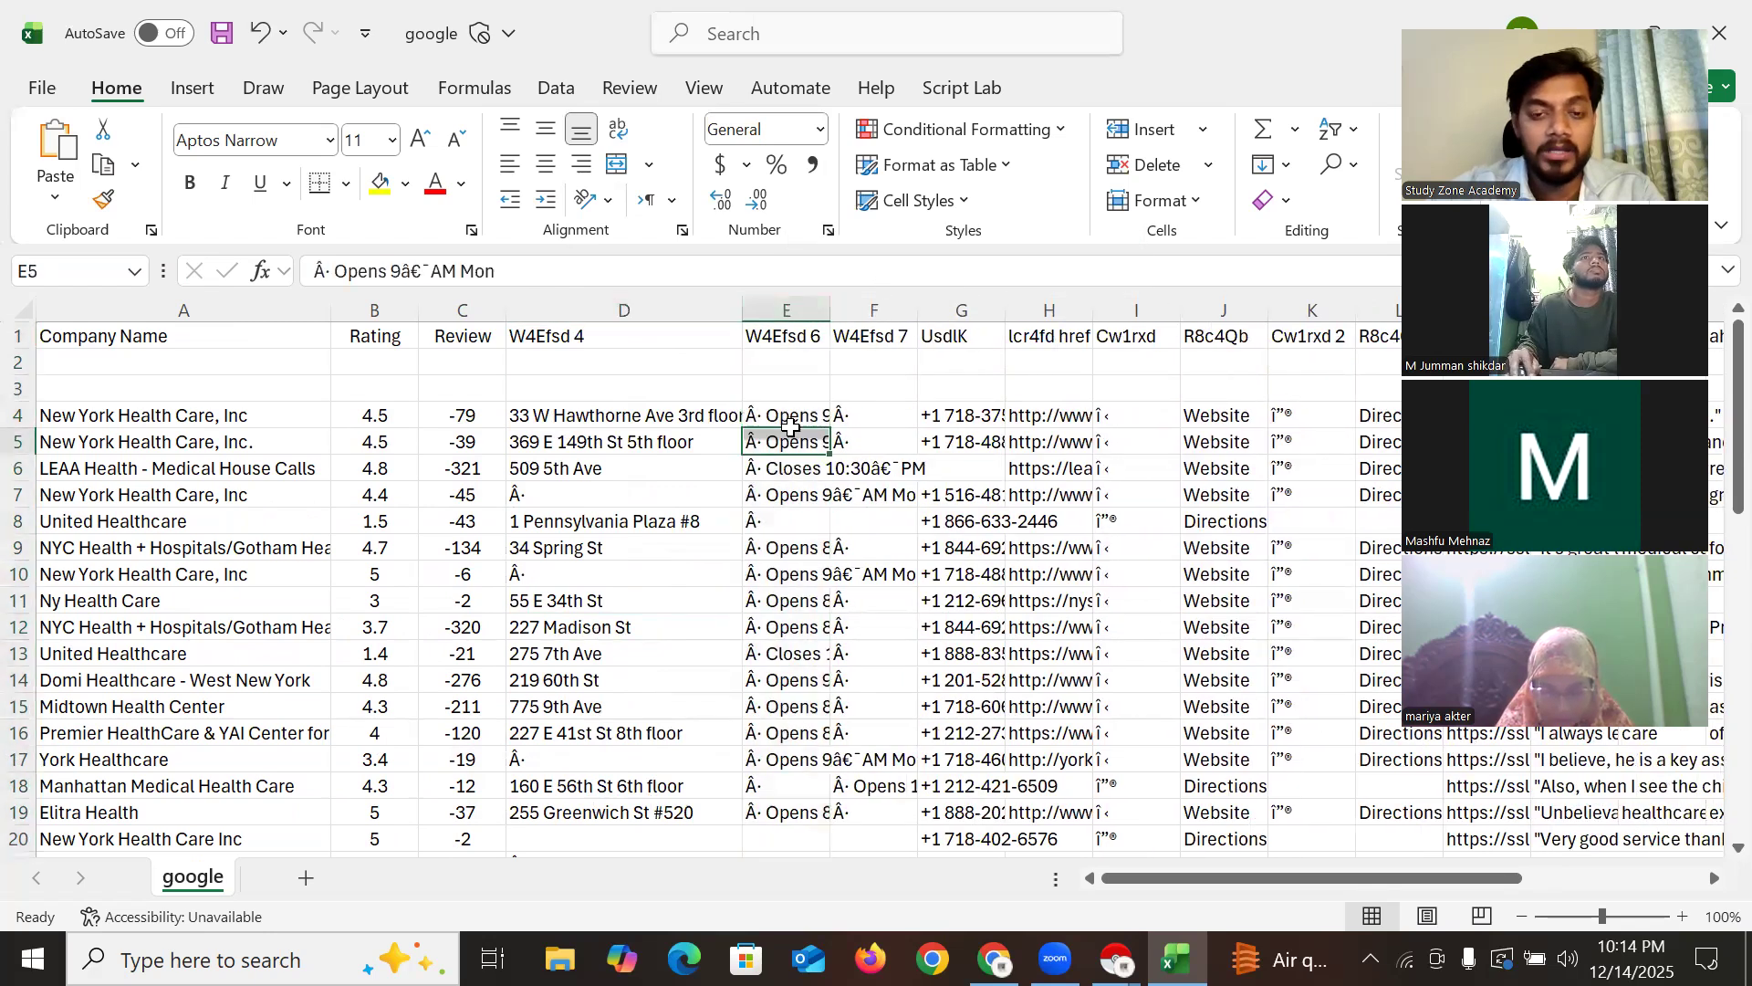
{"action": "left_click", "coordinate": [787, 310]}
{"action": "right_click", "coordinate": [790, 315]}
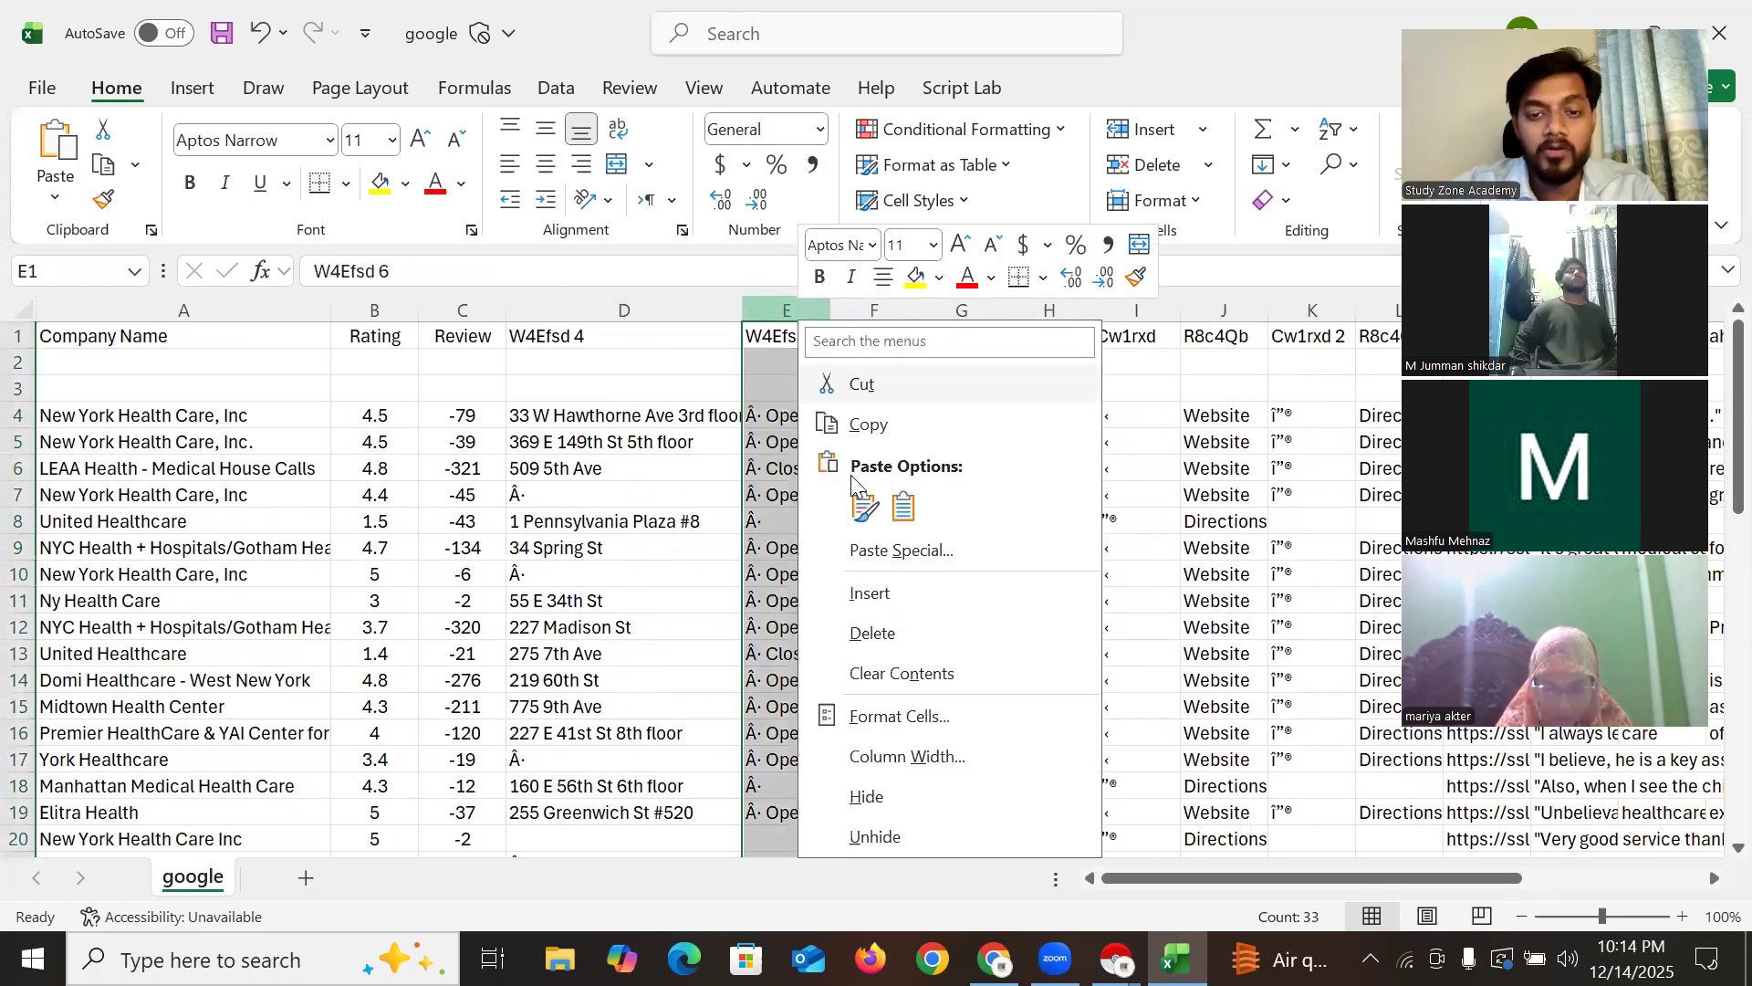
{"action": "left_click", "coordinate": [867, 631]}
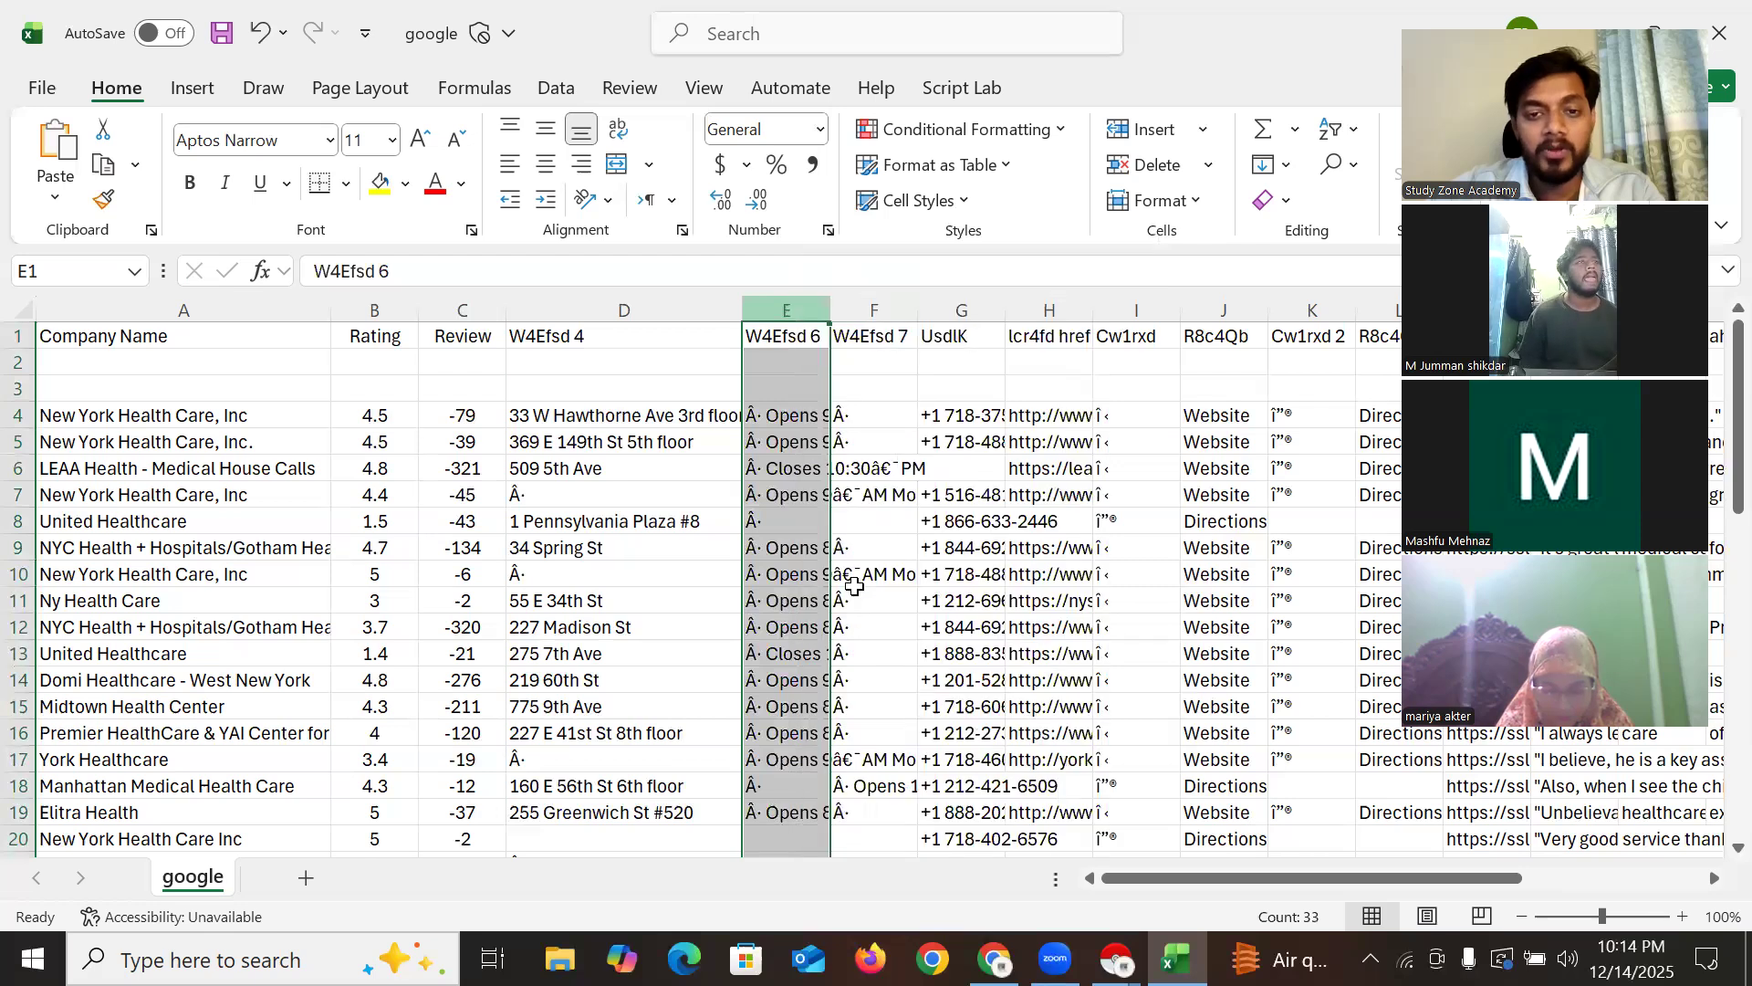
{"action": "right_click", "coordinate": [787, 320]}
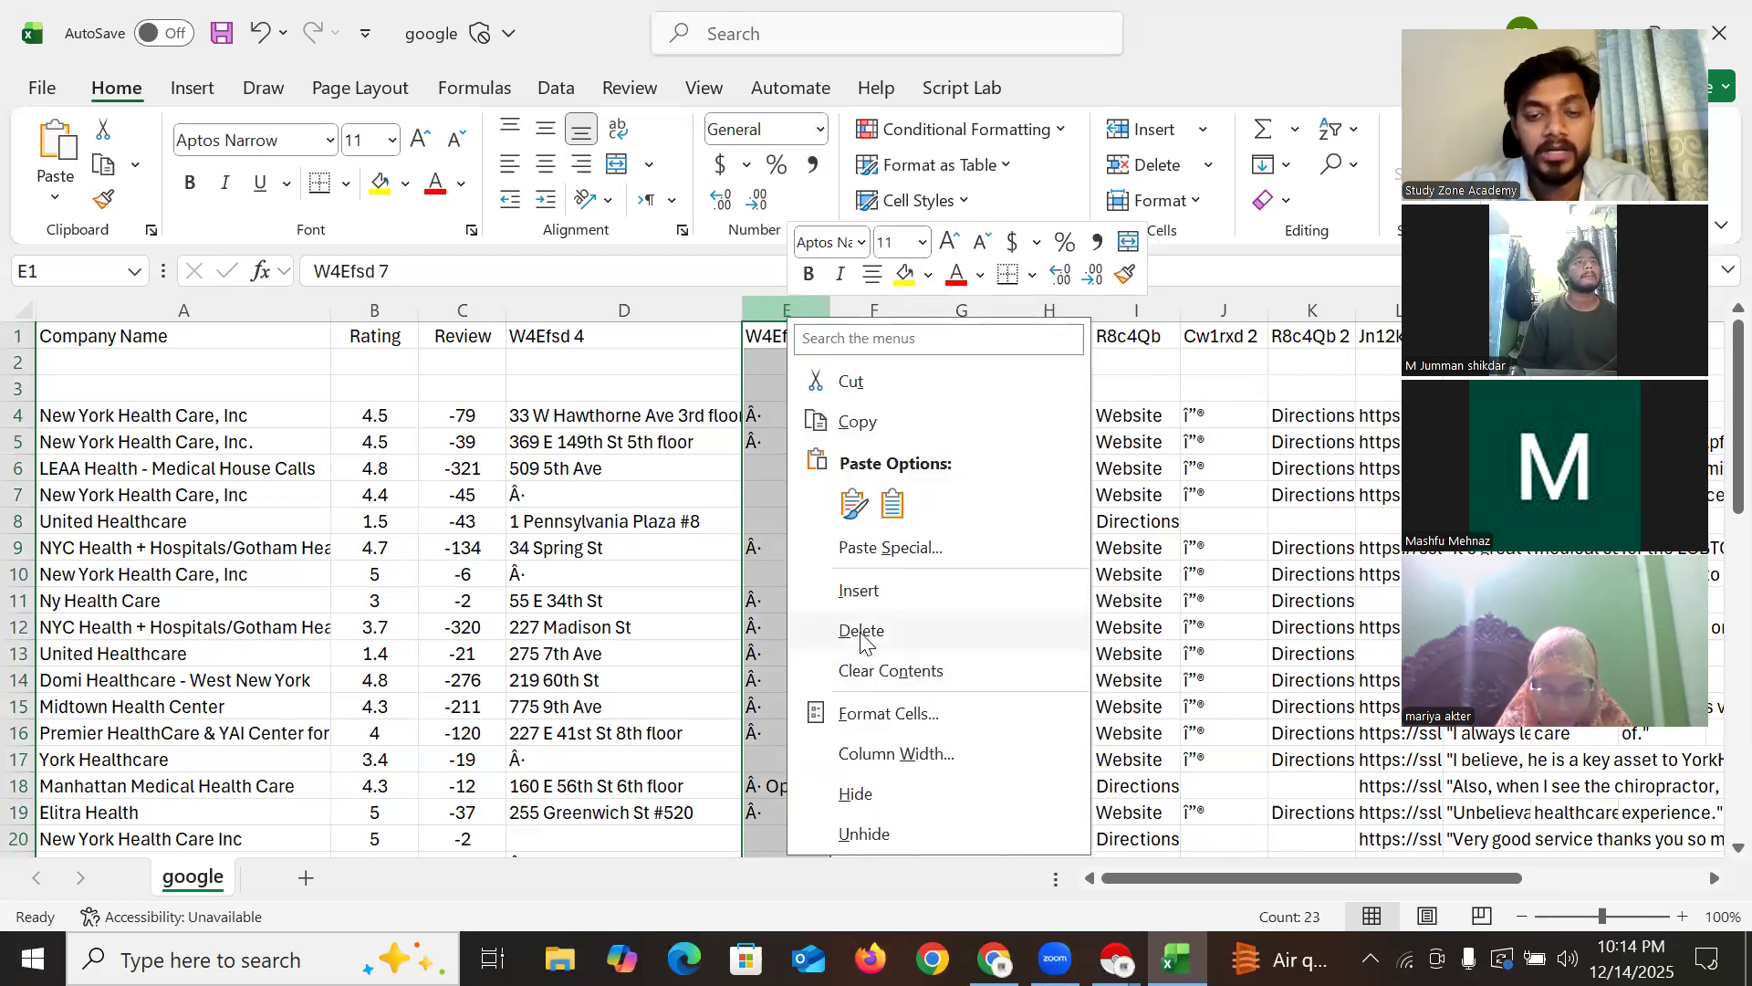
{"action": "left_click", "coordinate": [867, 629]}
{"action": "double_click", "coordinate": [778, 338]}
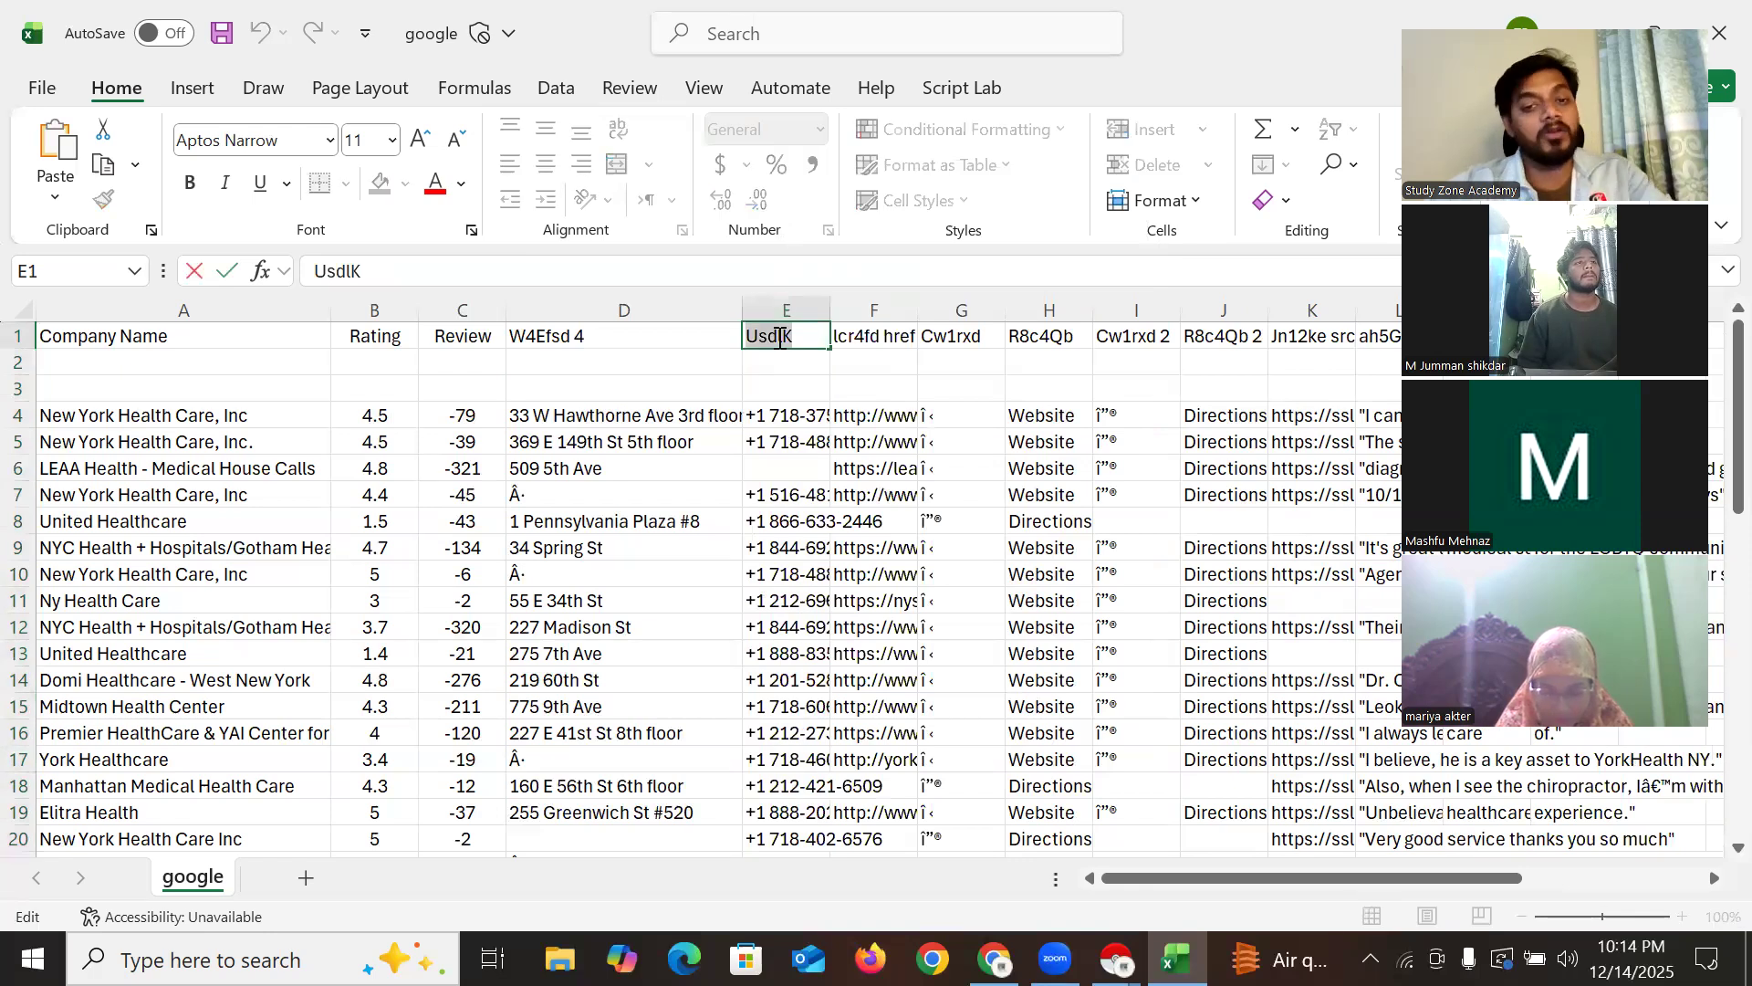
Name the E1 header 'Phone Number' and widen that column to show full numbers
{"action": "type", "text": "Pho"}
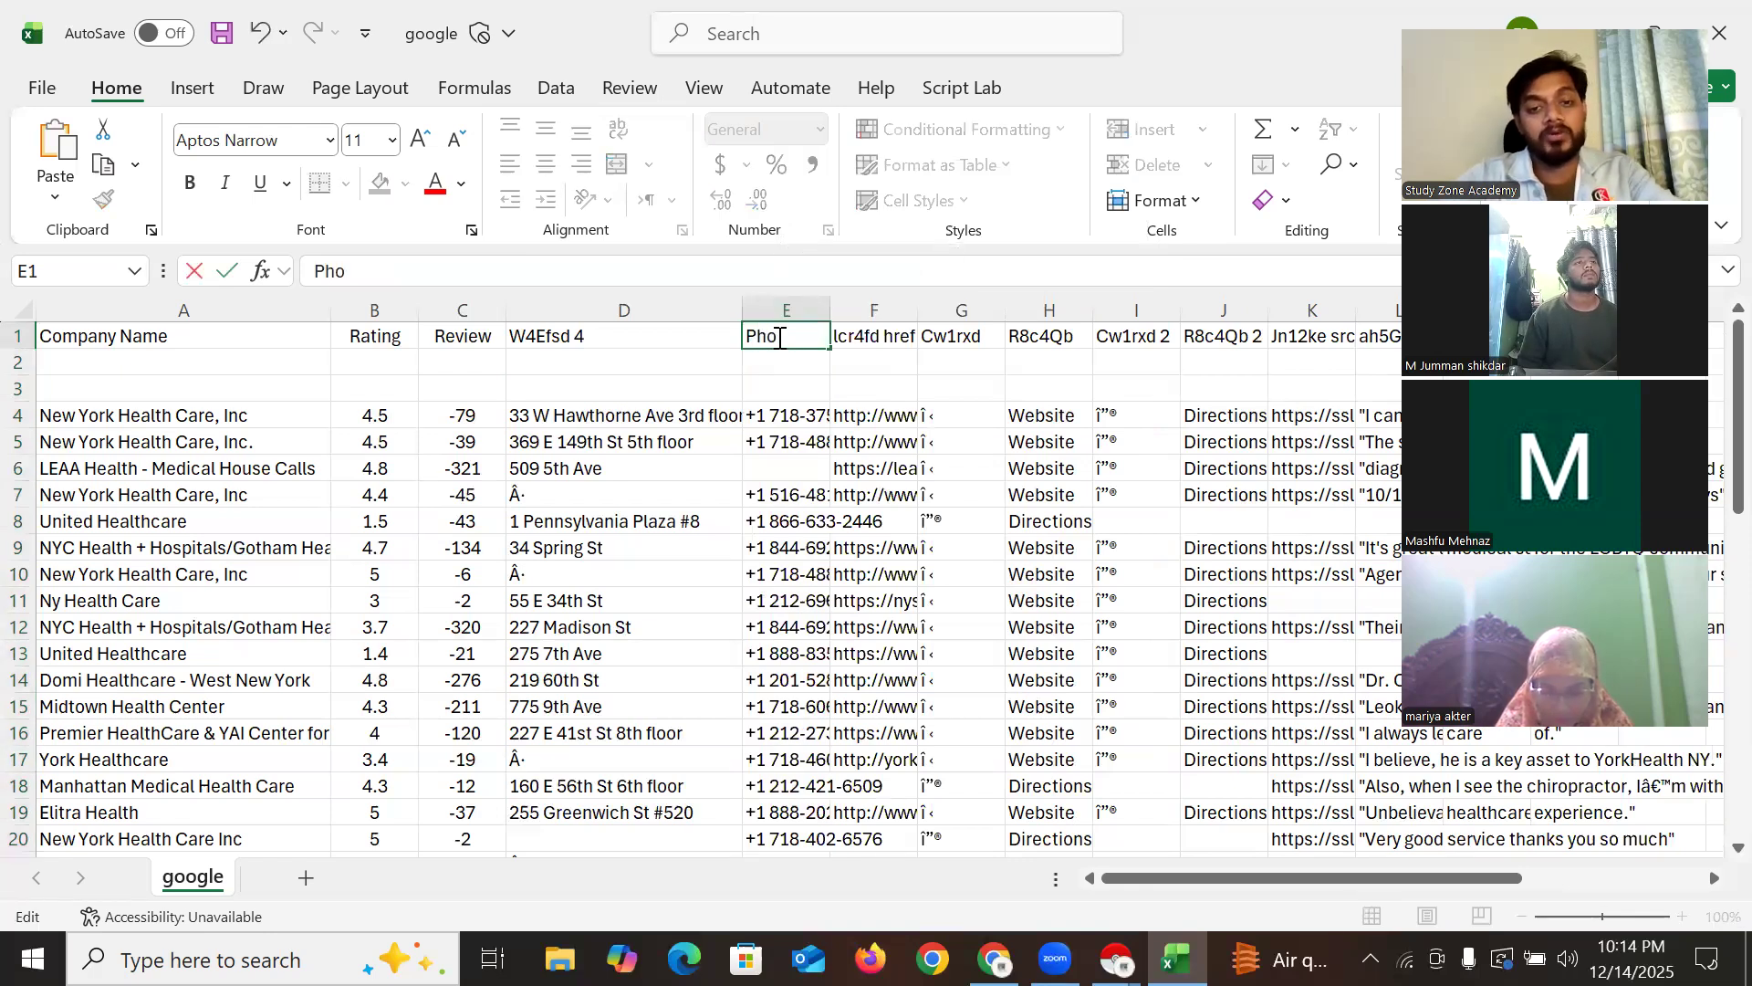
{"action": "type", "text": "ne Numb"}
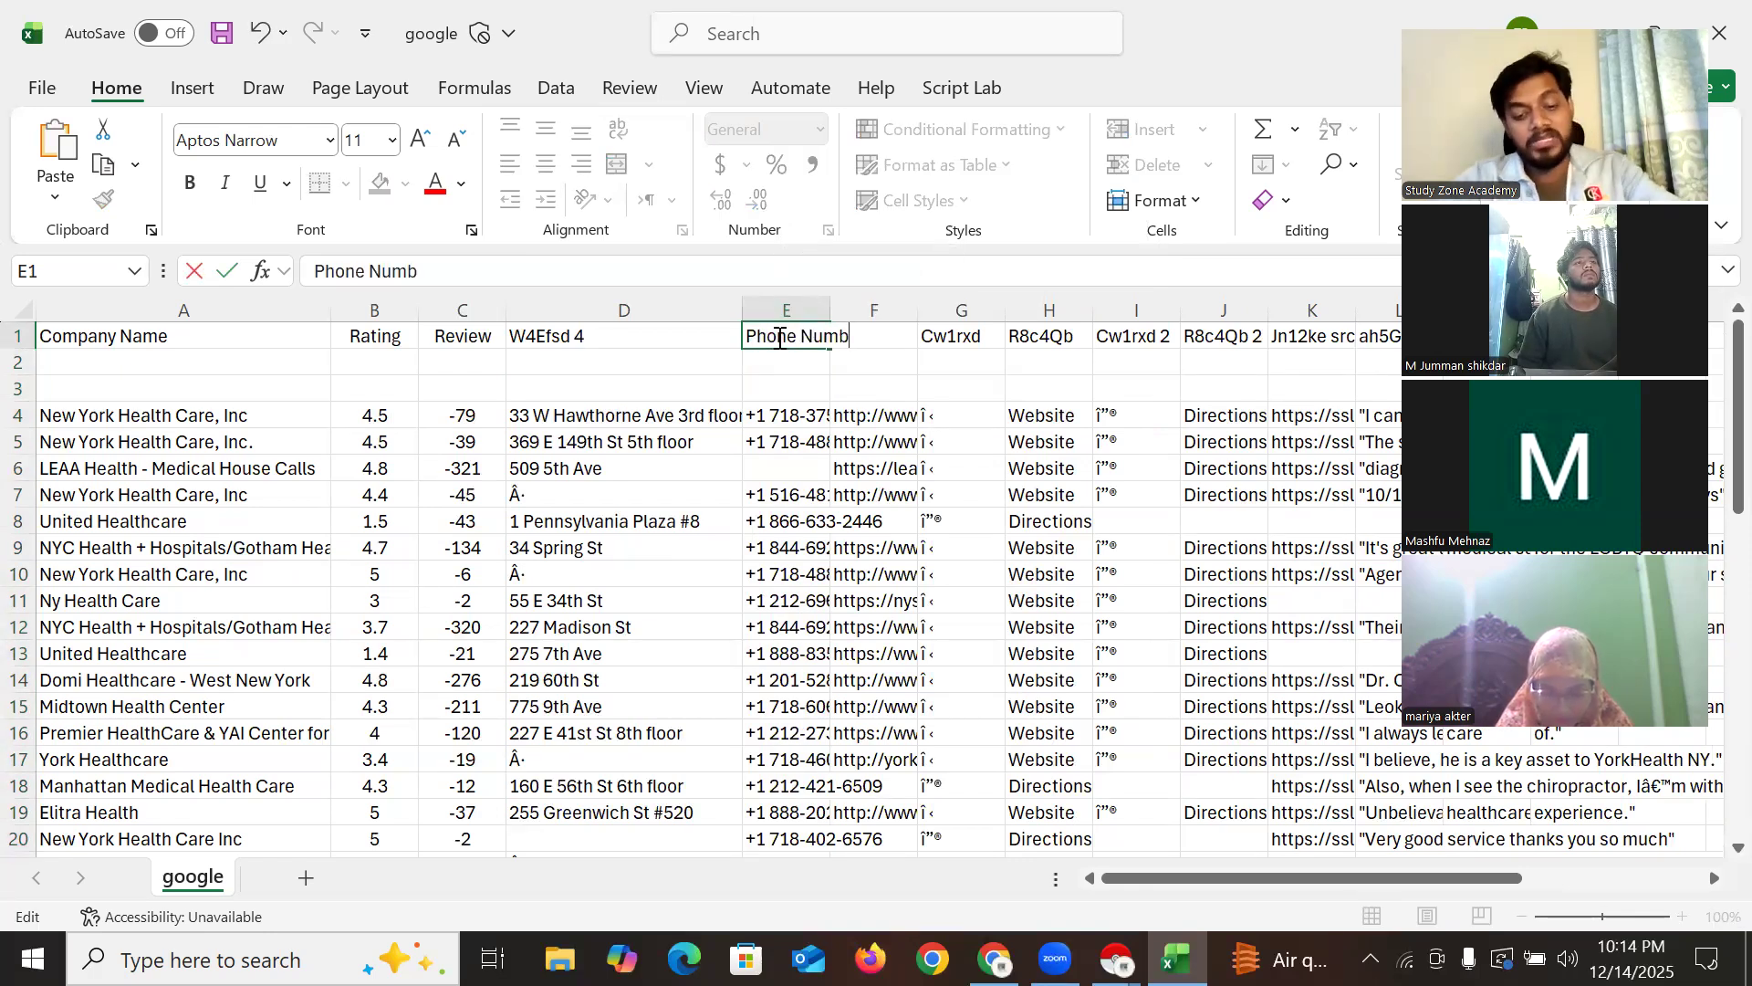
{"action": "type", "text": "er"}
{"action": "left_click", "coordinate": [617, 391]}
{"action": "left_click_drag", "start_coordinate": [829, 310], "coordinate": [1204, 320]}
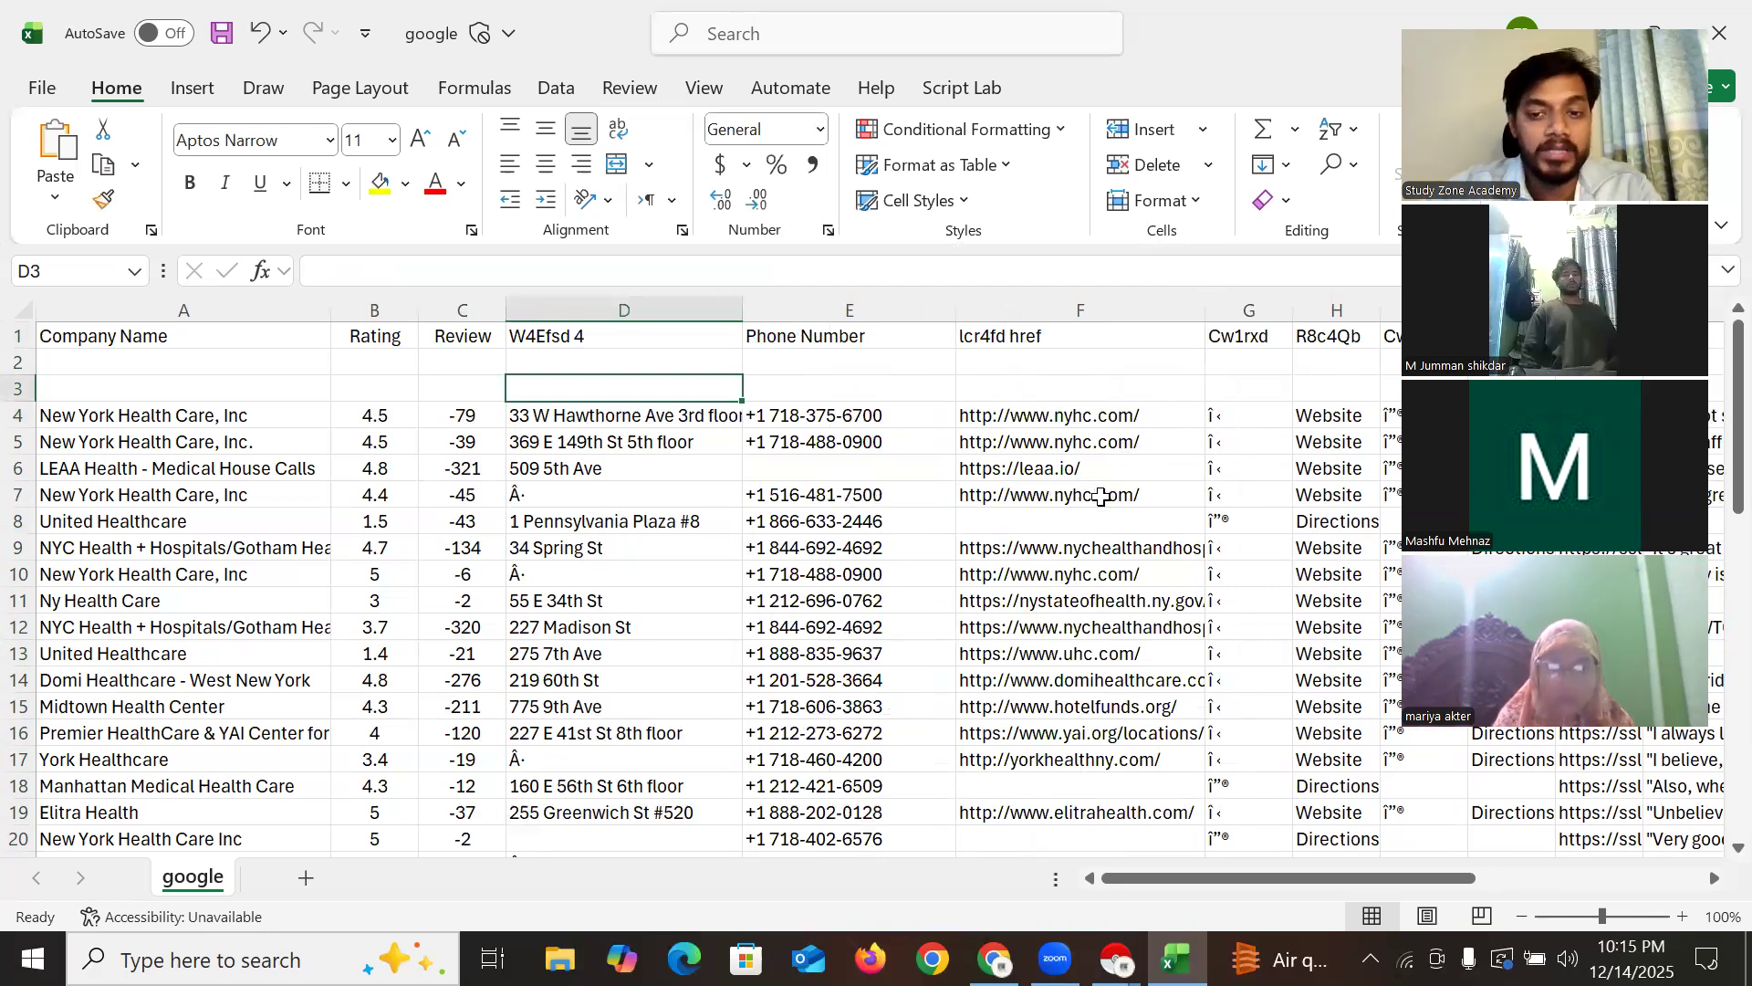
{"action": "left_click", "coordinate": [1104, 549]}
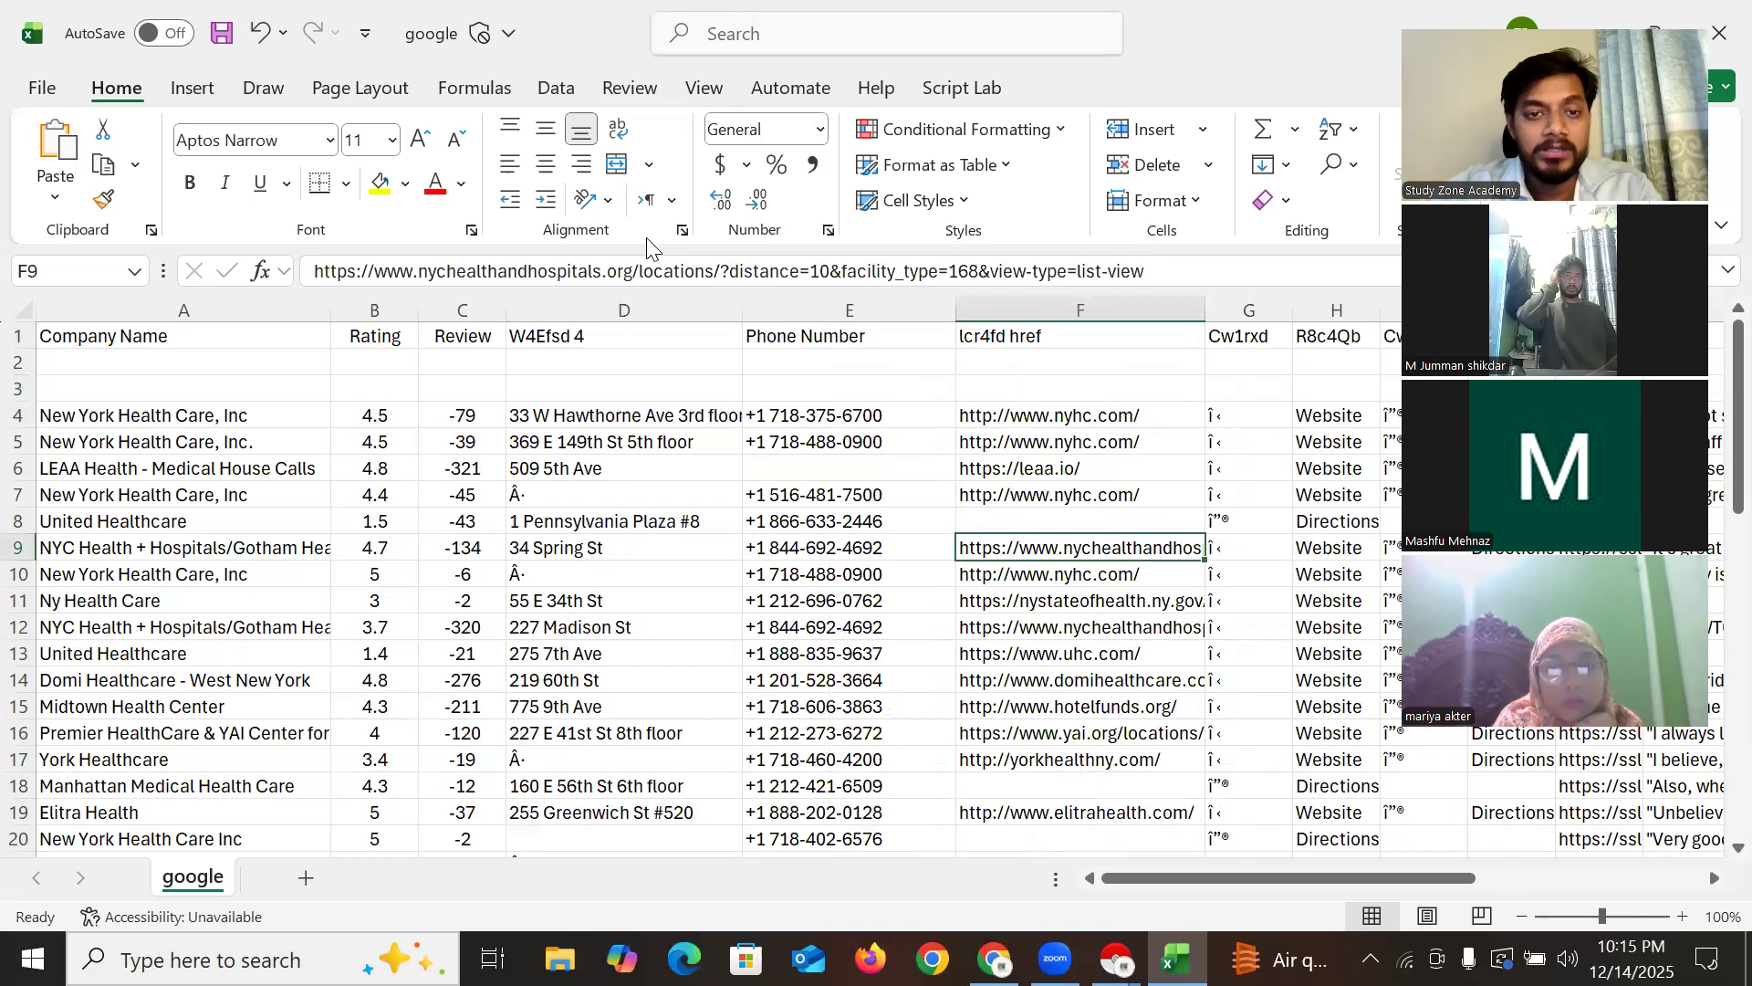
{"action": "left_click_drag", "start_coordinate": [637, 271], "coordinate": [1264, 272]}
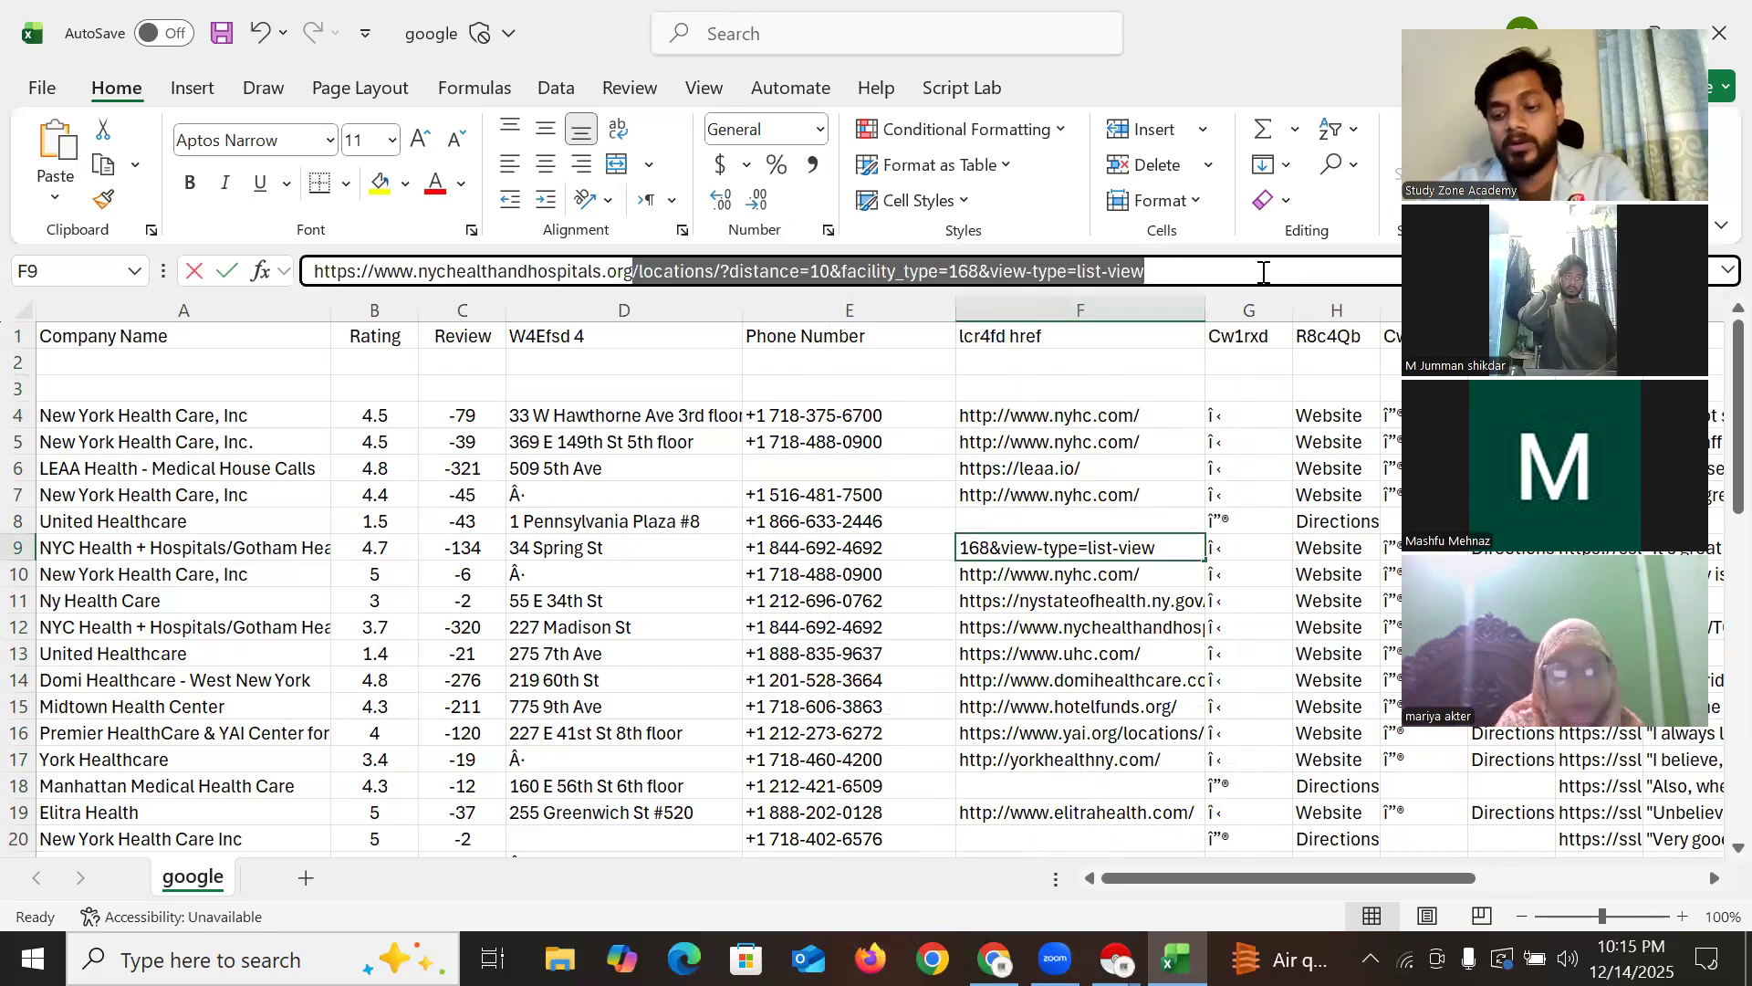
{"action": "key", "text": "BackSpace"}
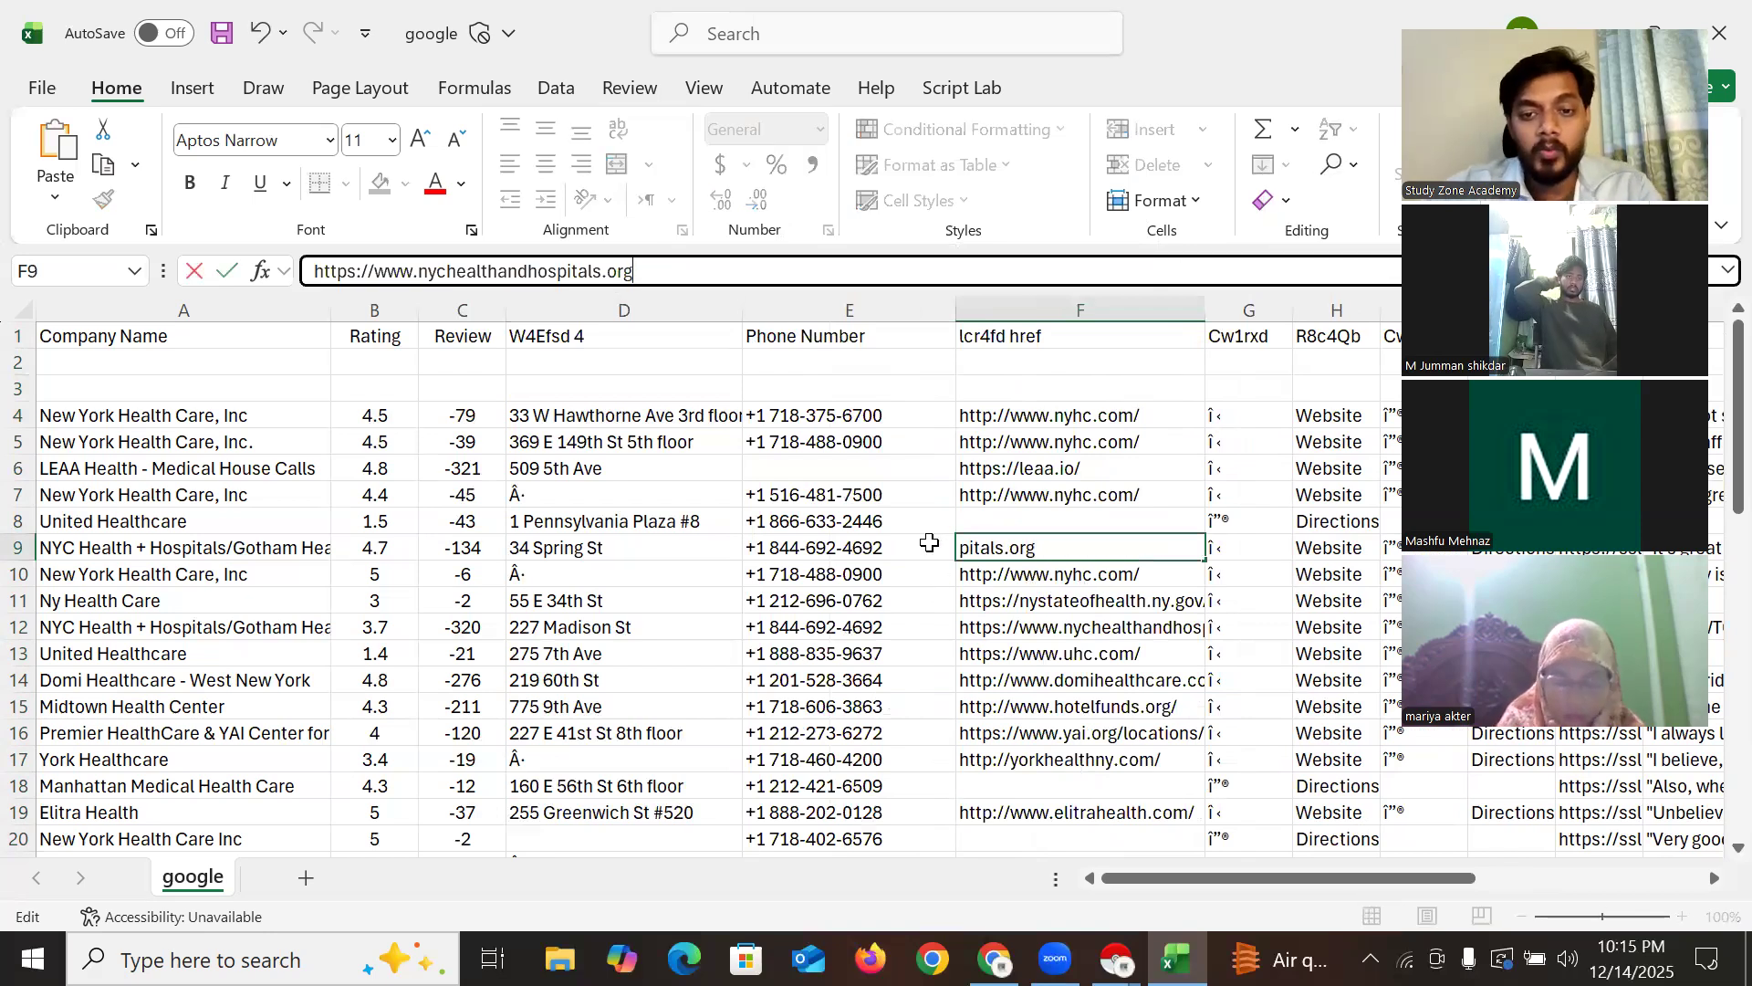
{"action": "left_click", "coordinate": [929, 542]}
{"action": "left_click", "coordinate": [1040, 577]}
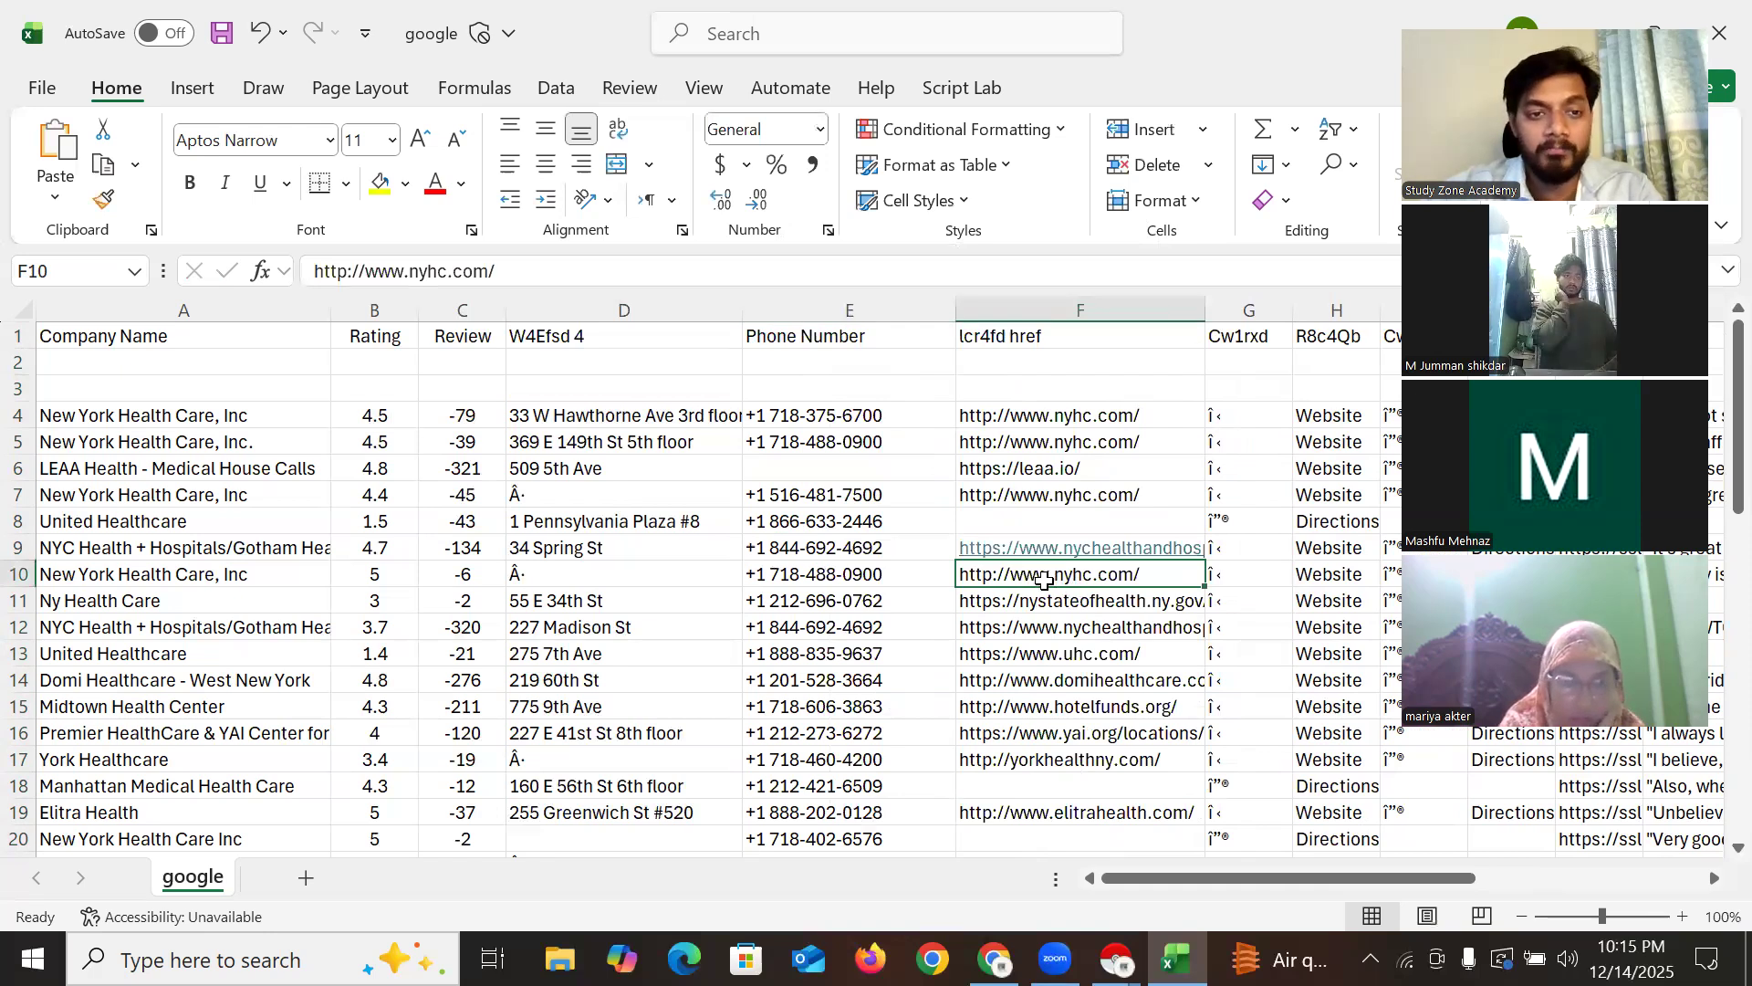
{"action": "scroll", "coordinate": [1050, 547], "scroll_direction": "down", "scroll_amount": 14}
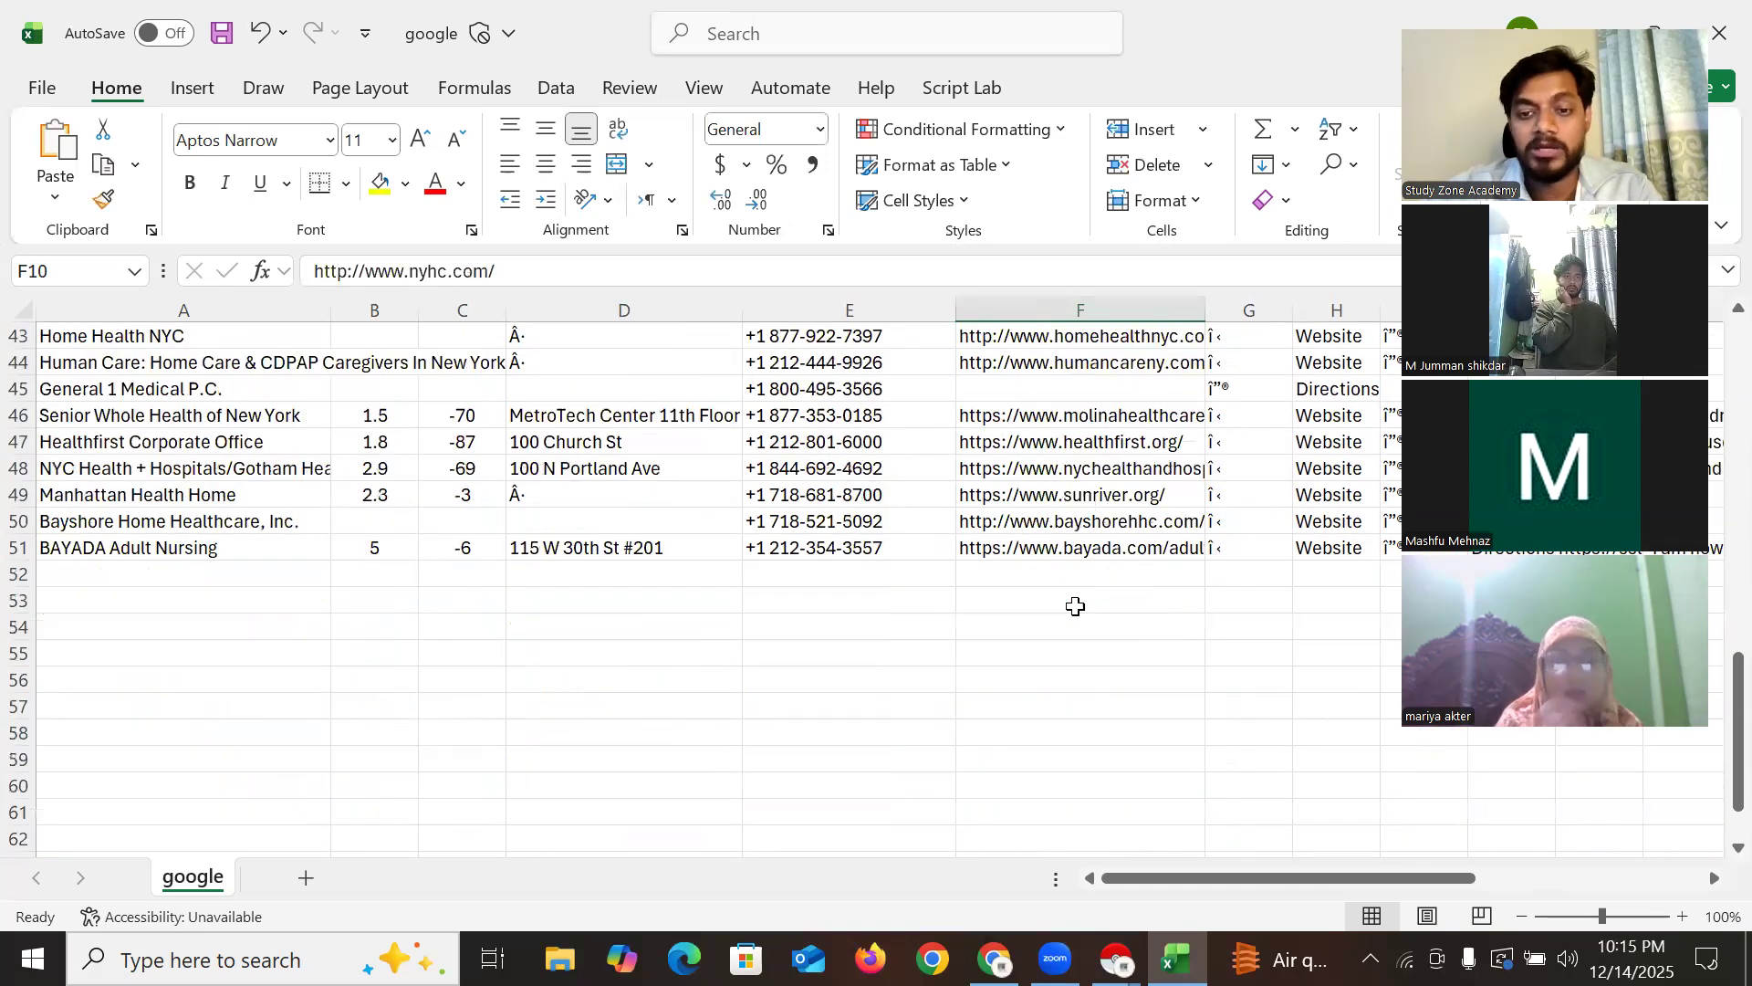
{"action": "left_click", "coordinate": [131, 391]}
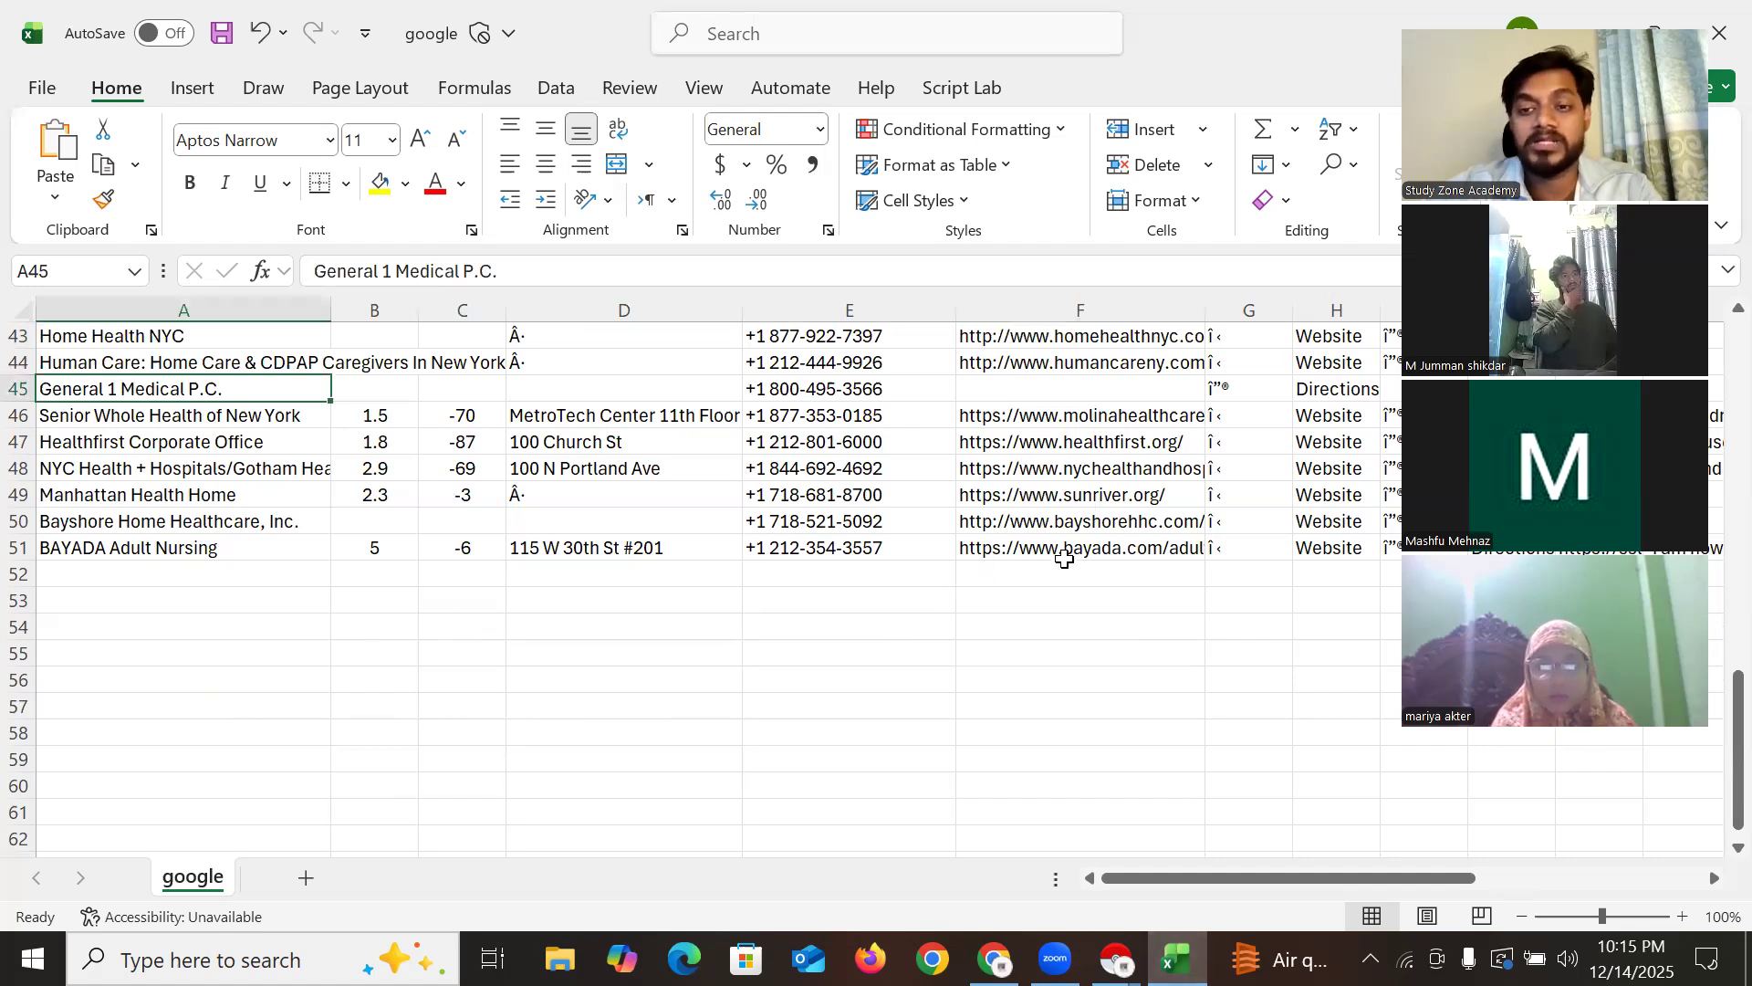
{"action": "scroll", "coordinate": [1064, 558], "scroll_direction": "up", "scroll_amount": 14}
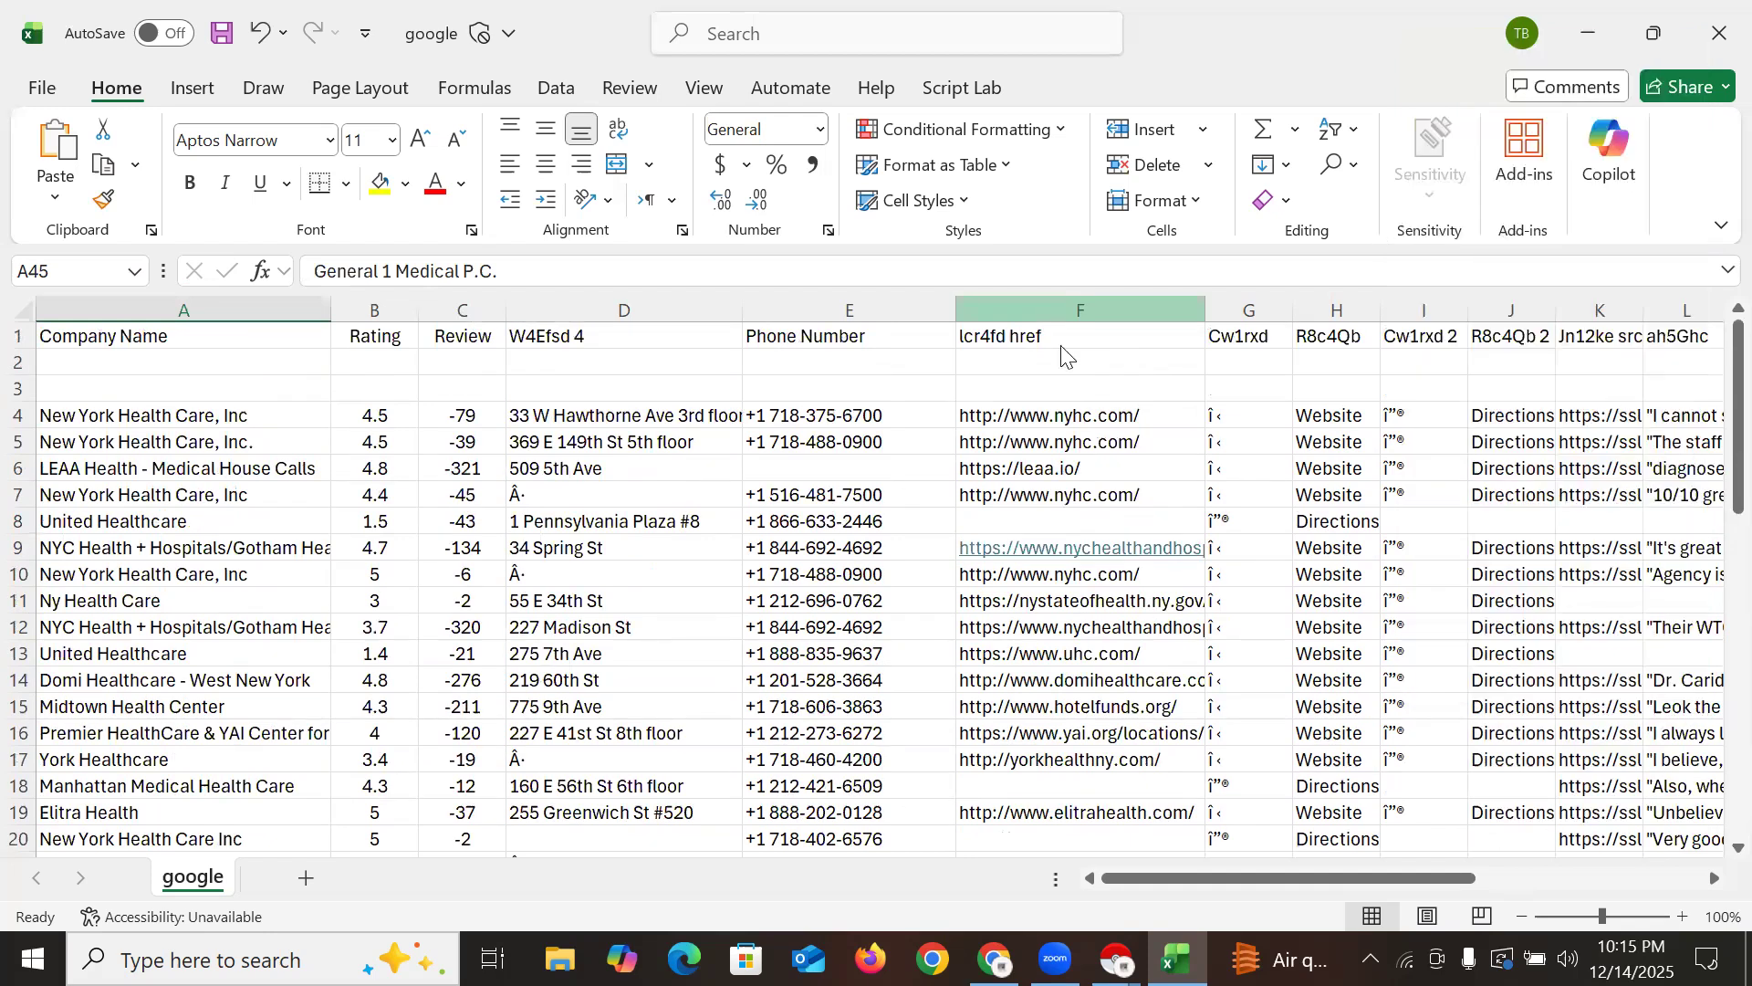
Delete columns G through M of icons, Website/Directions labels and review snippets
{"action": "left_click_drag", "start_coordinate": [1250, 310], "coordinate": [1710, 289]}
{"action": "left_click", "coordinate": [1128, 415]}
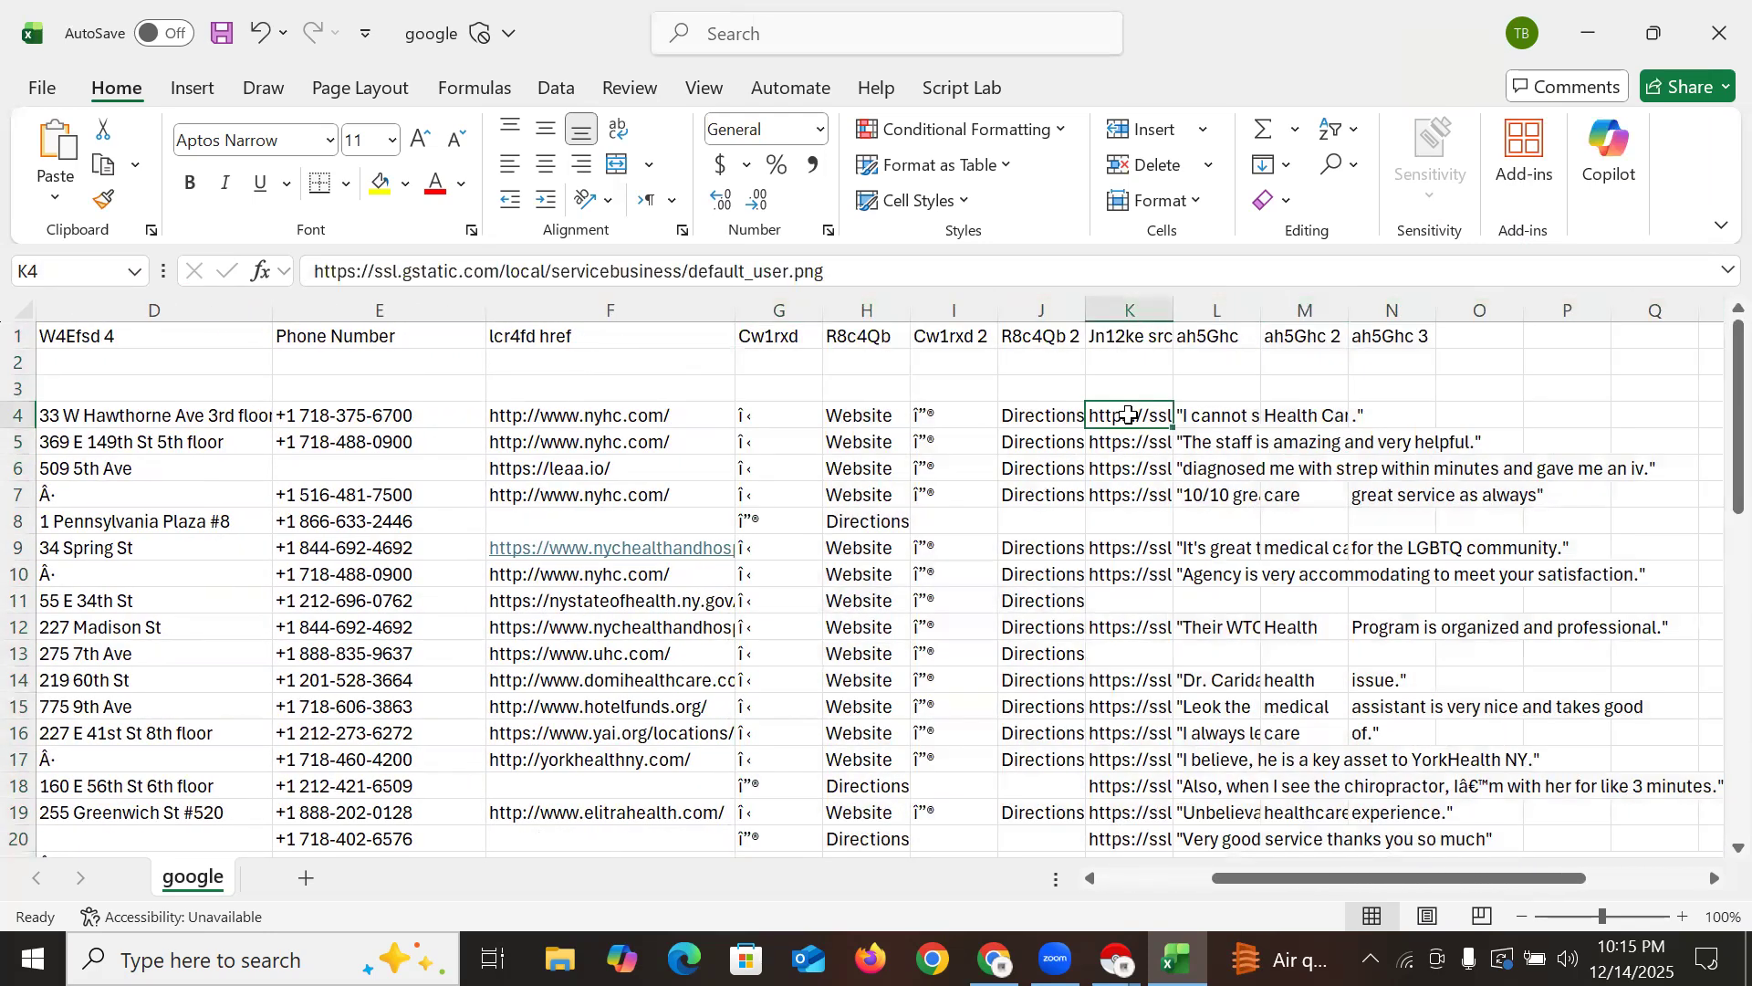
{"action": "left_click_drag", "start_coordinate": [770, 303], "coordinate": [1312, 306]}
{"action": "right_click", "coordinate": [1319, 311]}
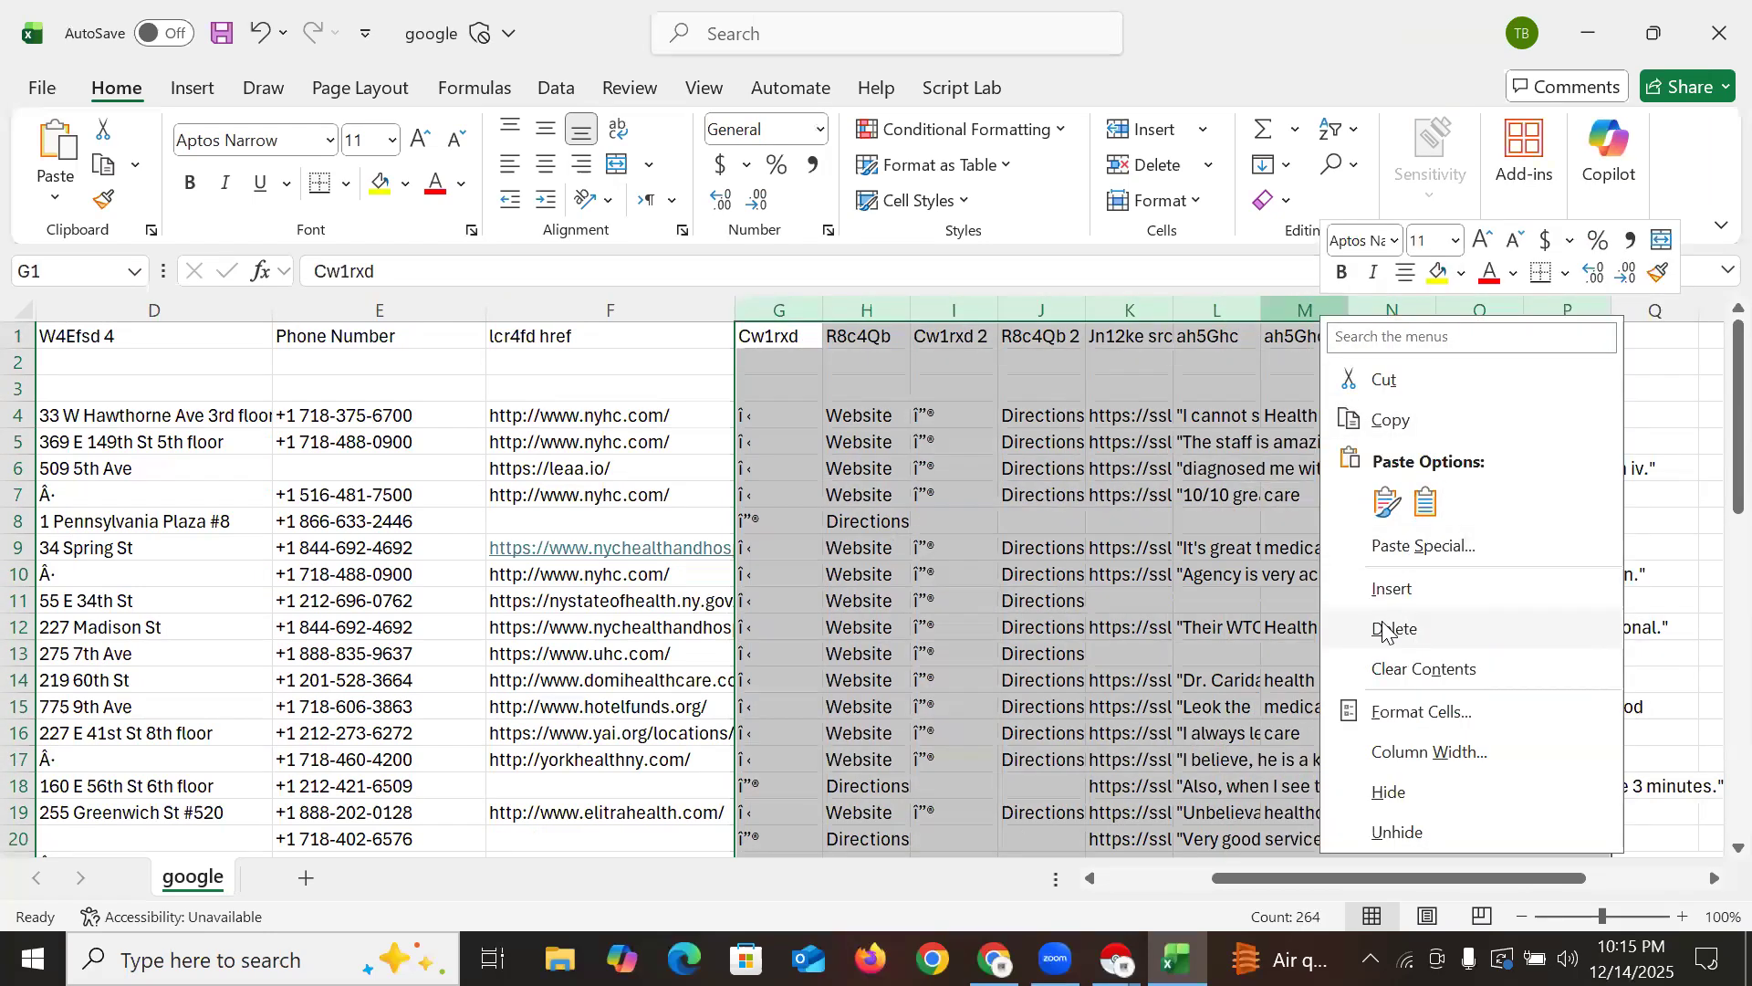
{"action": "left_click", "coordinate": [1393, 629]}
{"action": "left_click", "coordinate": [1314, 516]}
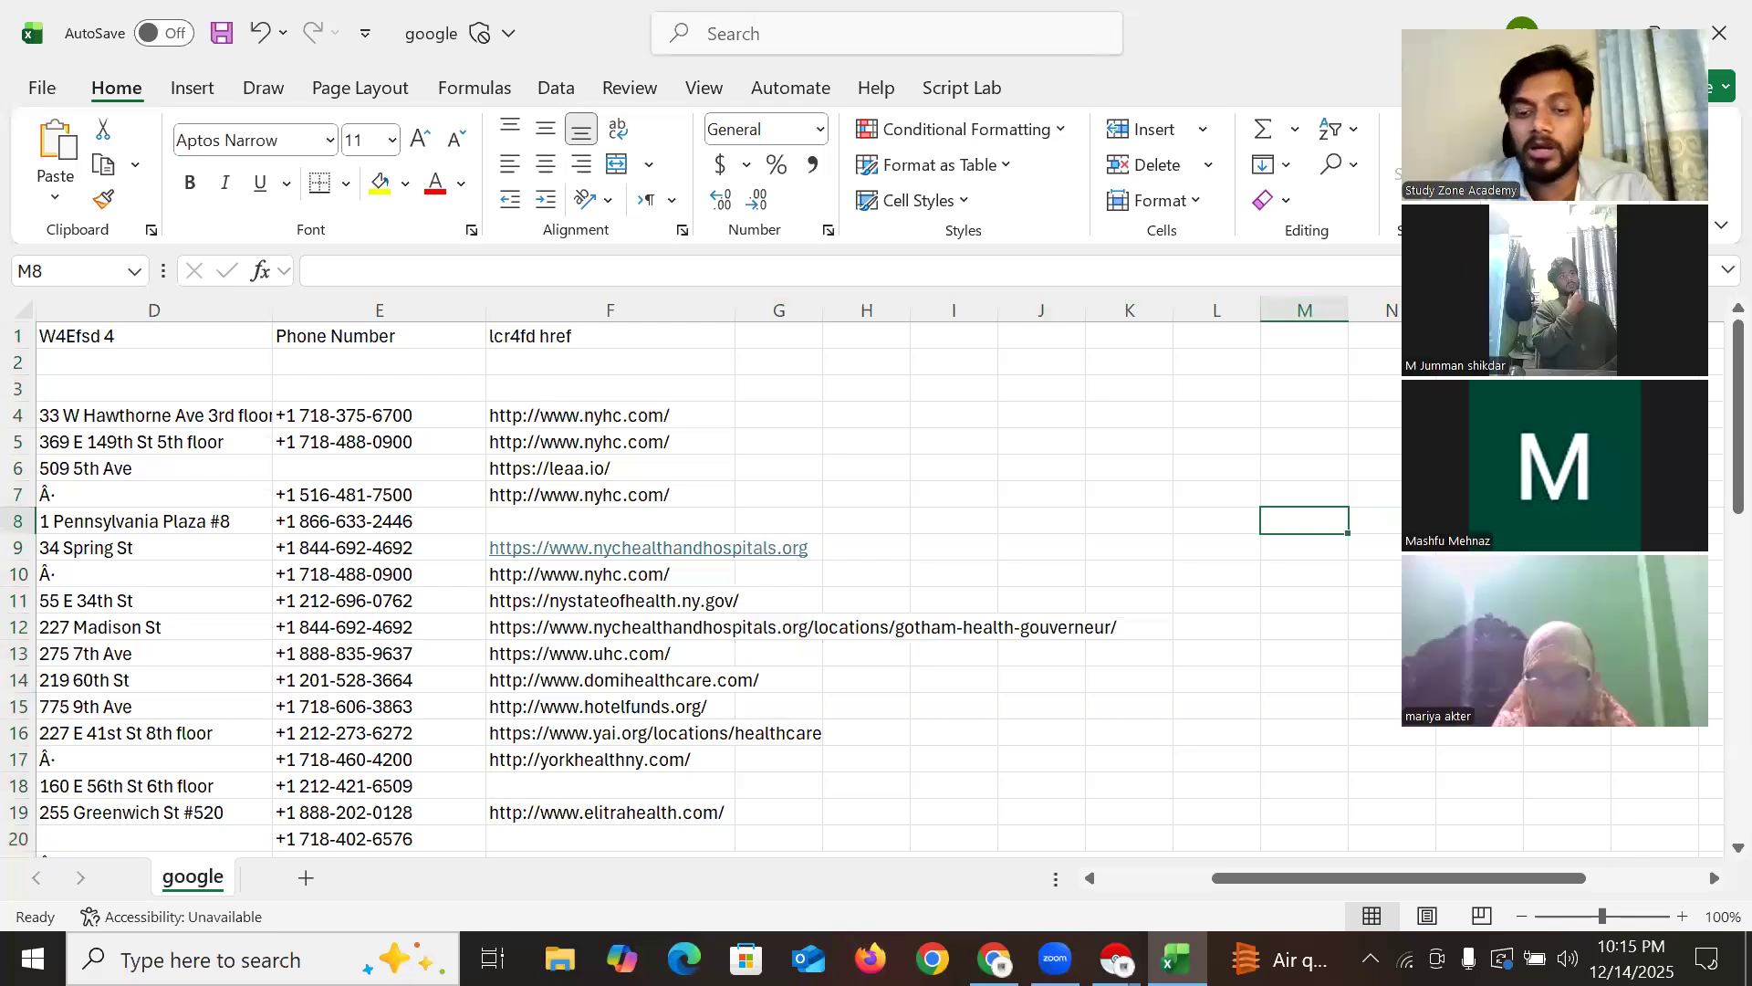
{"action": "left_click_drag", "start_coordinate": [1263, 881], "coordinate": [1126, 881]}
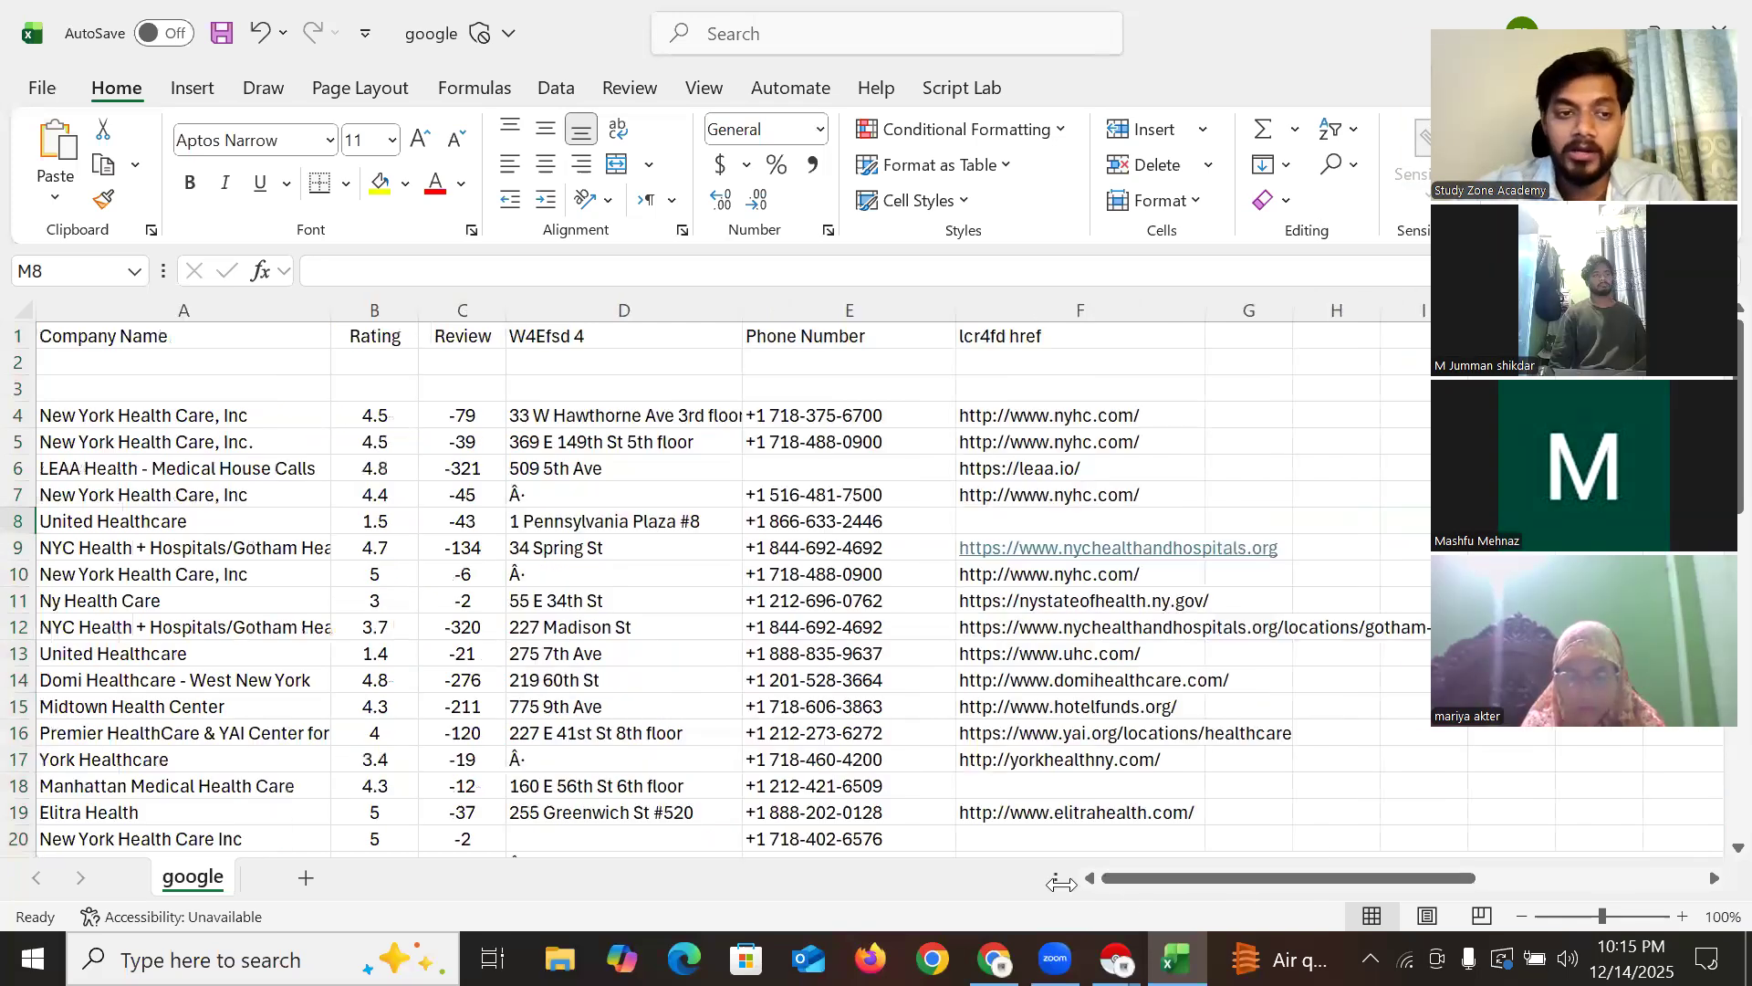
Delete blank rows 2 and 3, then scroll to confirm listings run from row 2 to 49
{"action": "left_click_drag", "start_coordinate": [18, 363], "coordinate": [145, 380]}
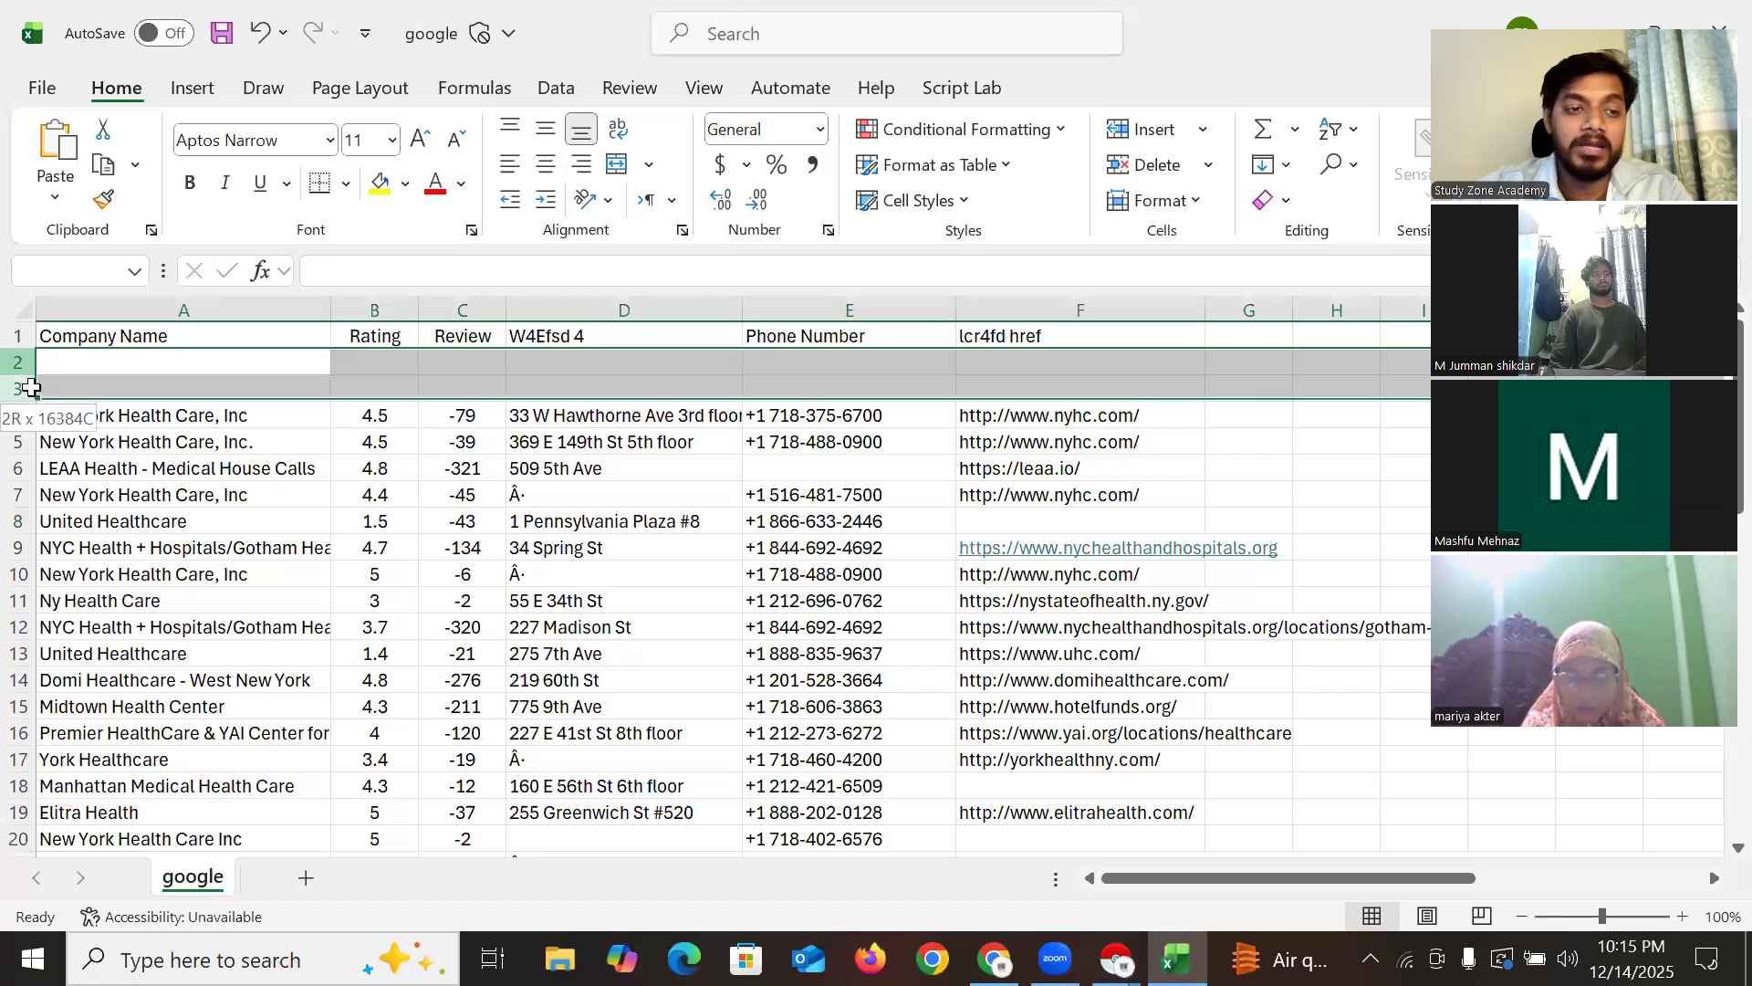
{"action": "right_click", "coordinate": [190, 378]}
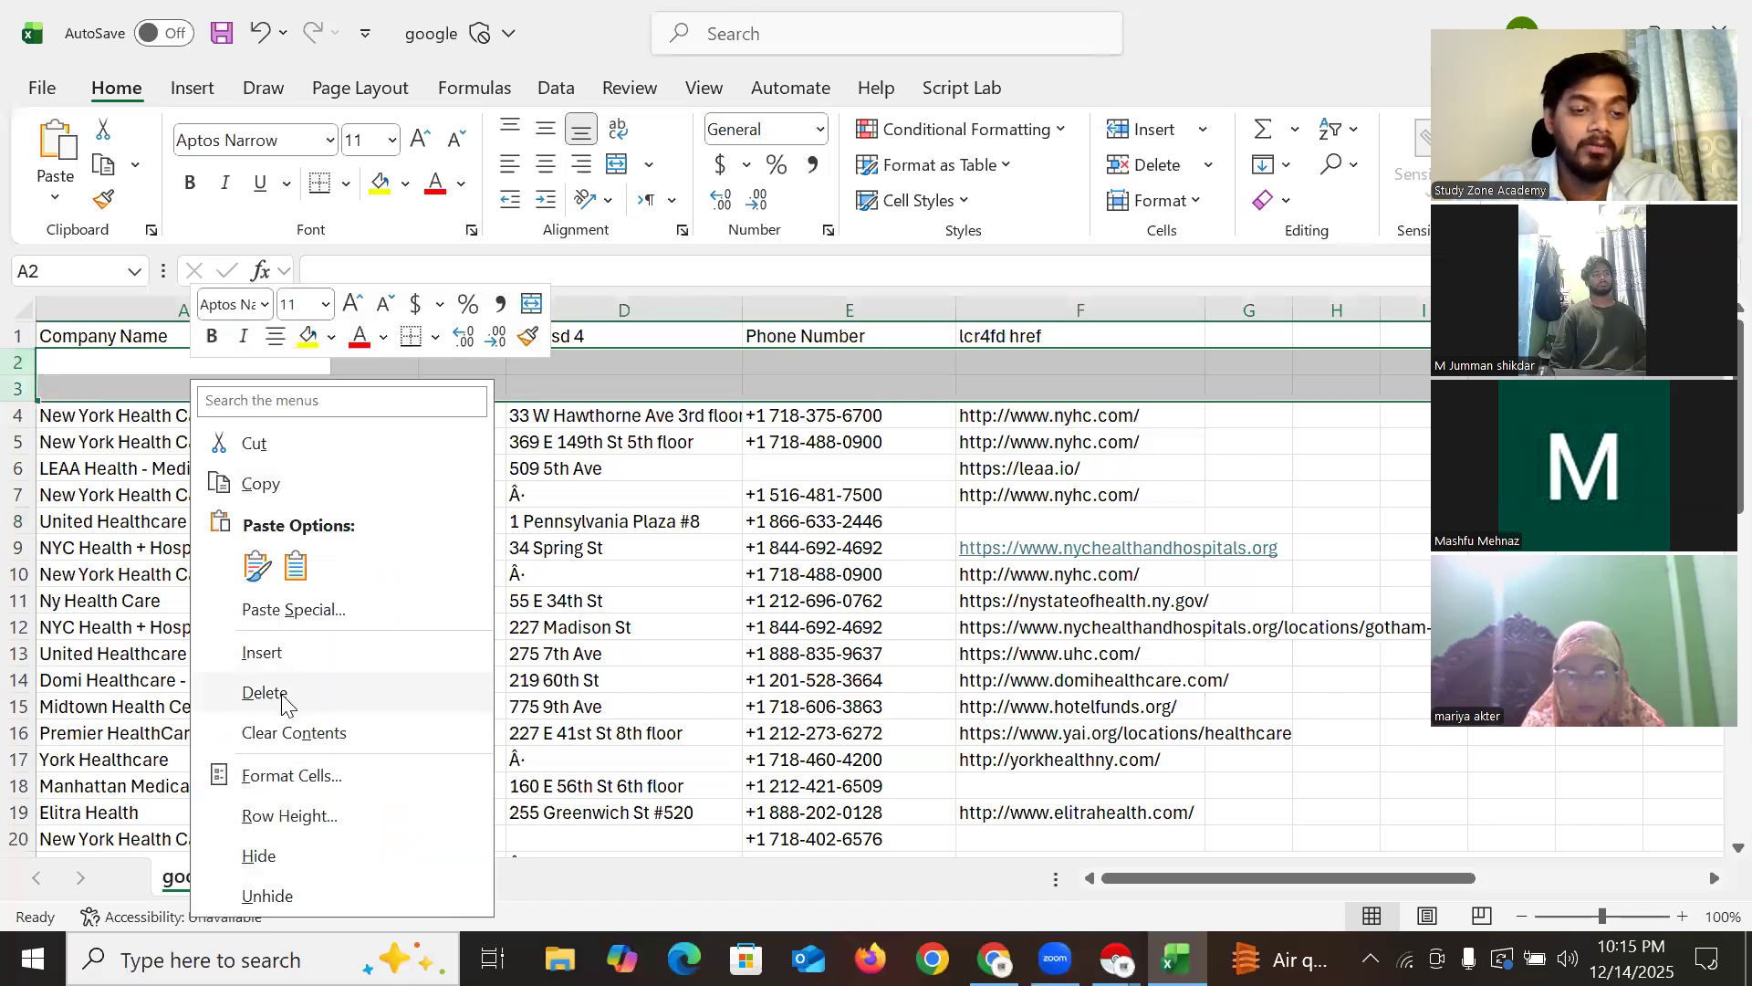
{"action": "left_click", "coordinate": [274, 692]}
{"action": "left_click", "coordinate": [646, 489]}
{"action": "key", "text": "Right"}
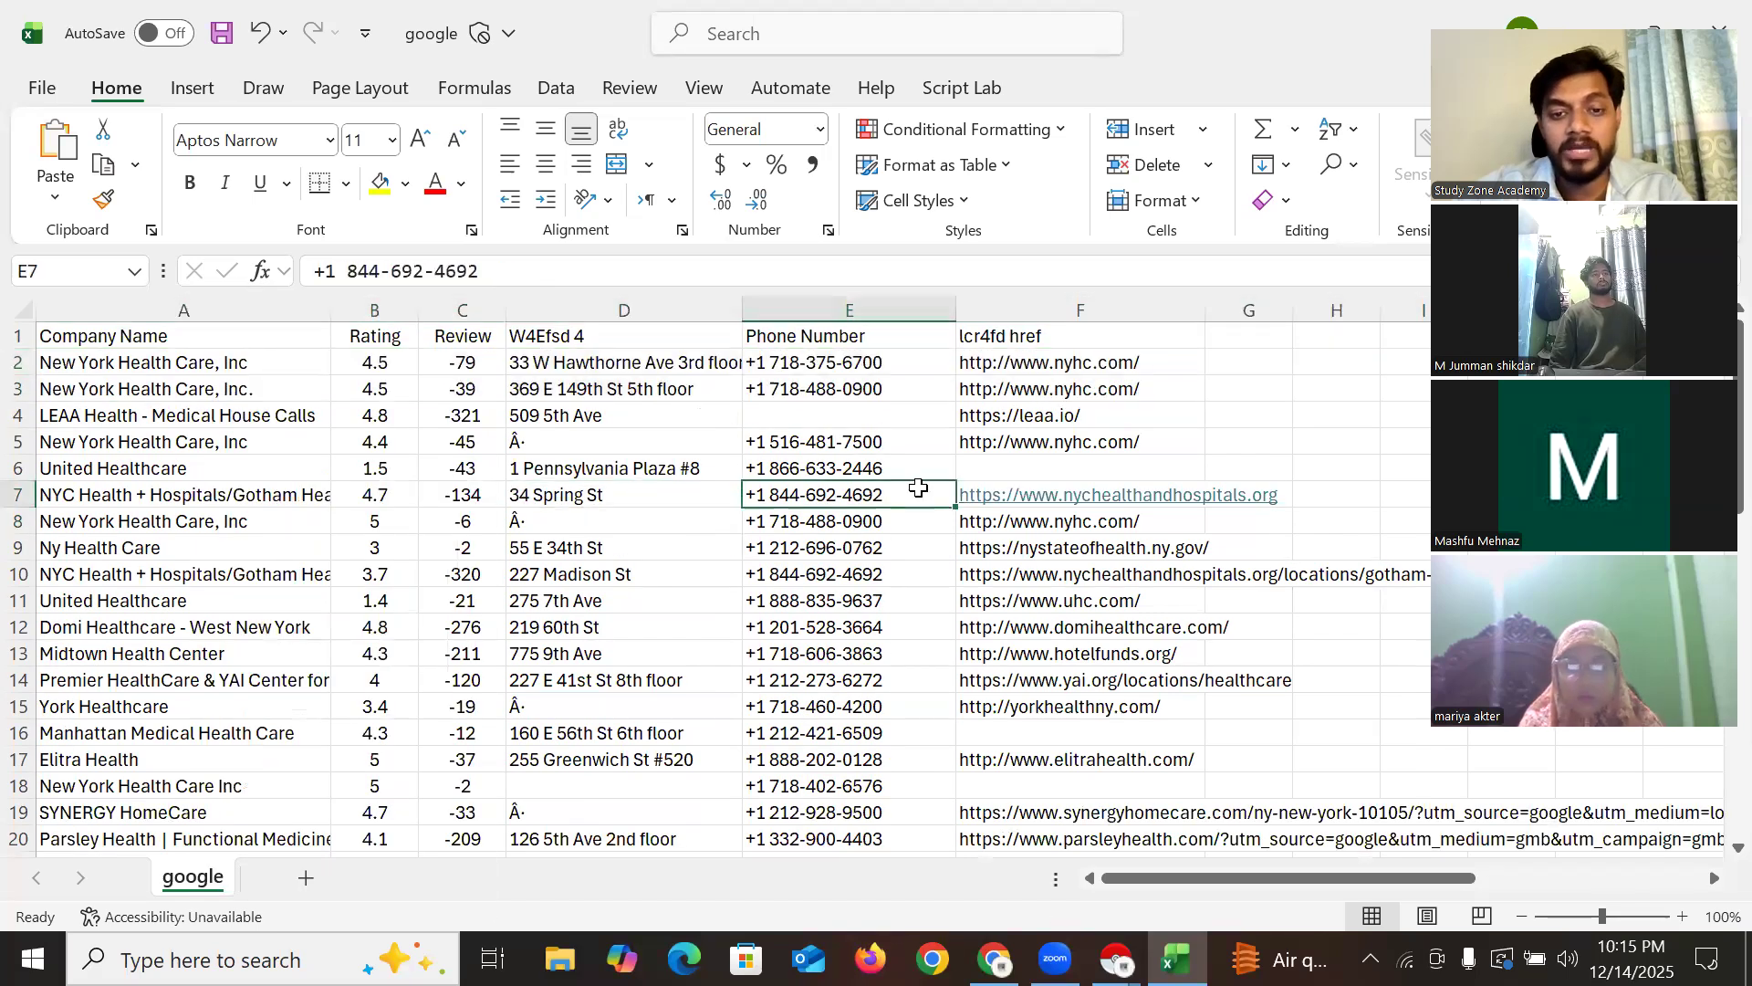
{"action": "scroll", "coordinate": [509, 562], "scroll_direction": "down", "scroll_amount": 1}
{"action": "scroll", "coordinate": [566, 557], "scroll_direction": "down", "scroll_amount": 14}
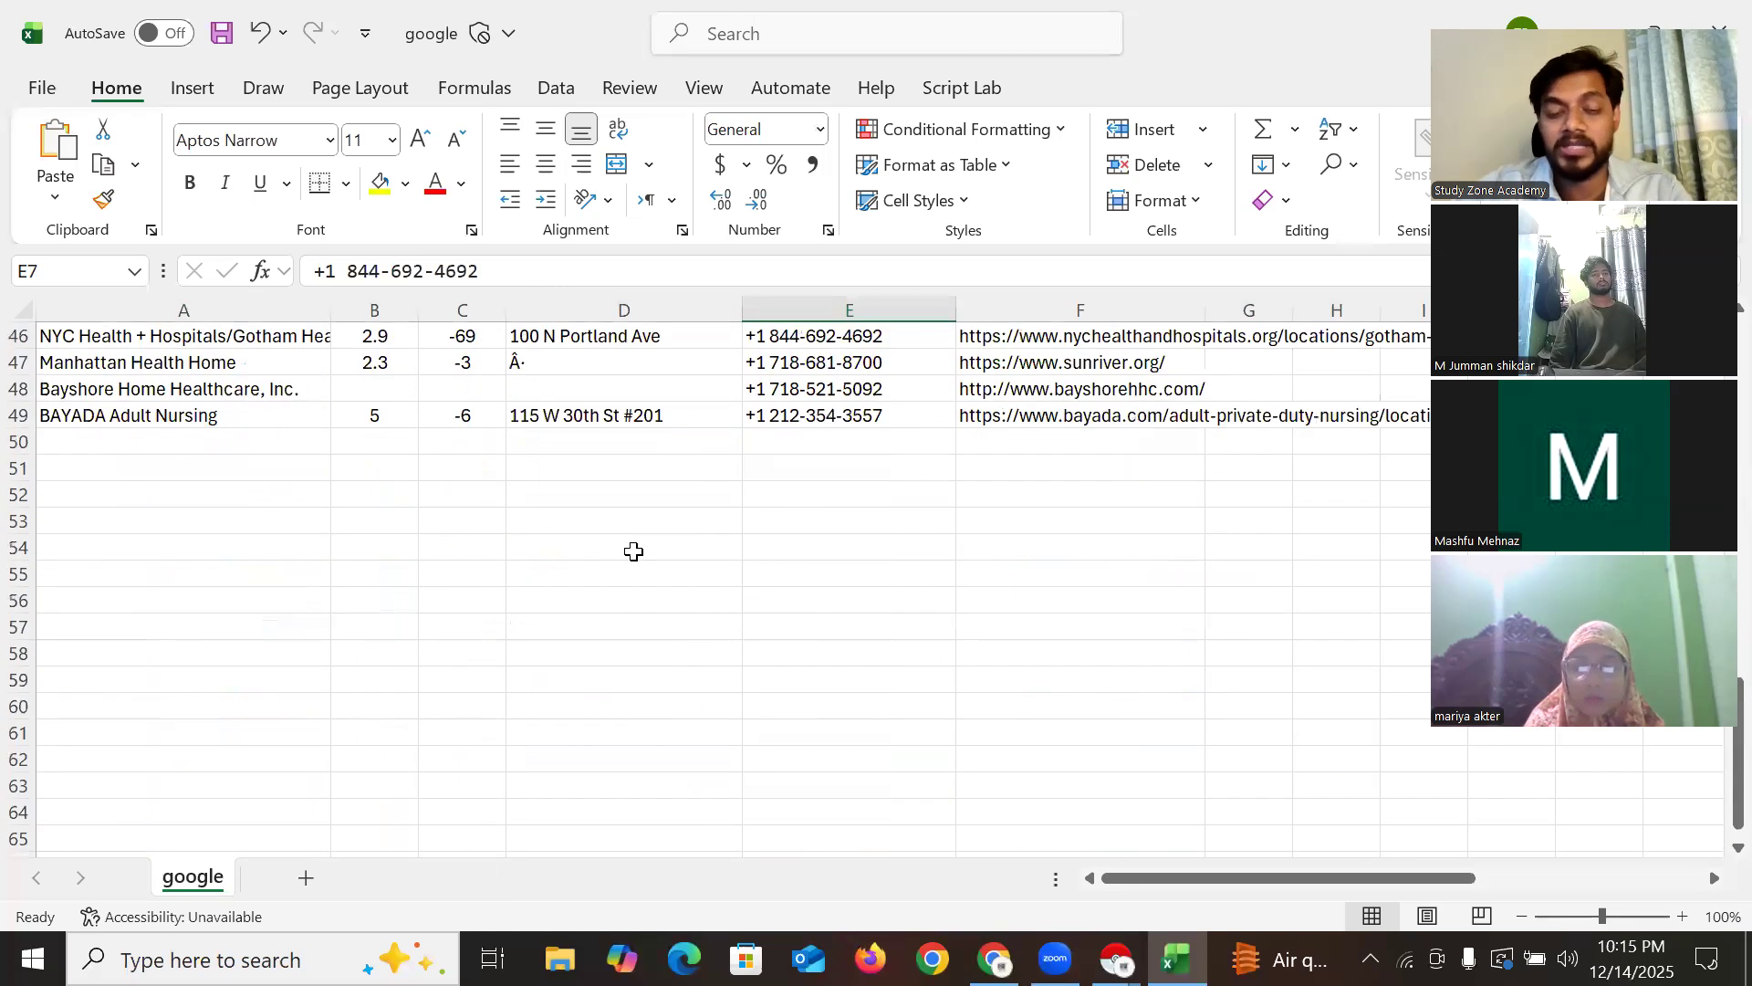
{"action": "scroll", "coordinate": [630, 552], "scroll_direction": "up", "scroll_amount": 10}
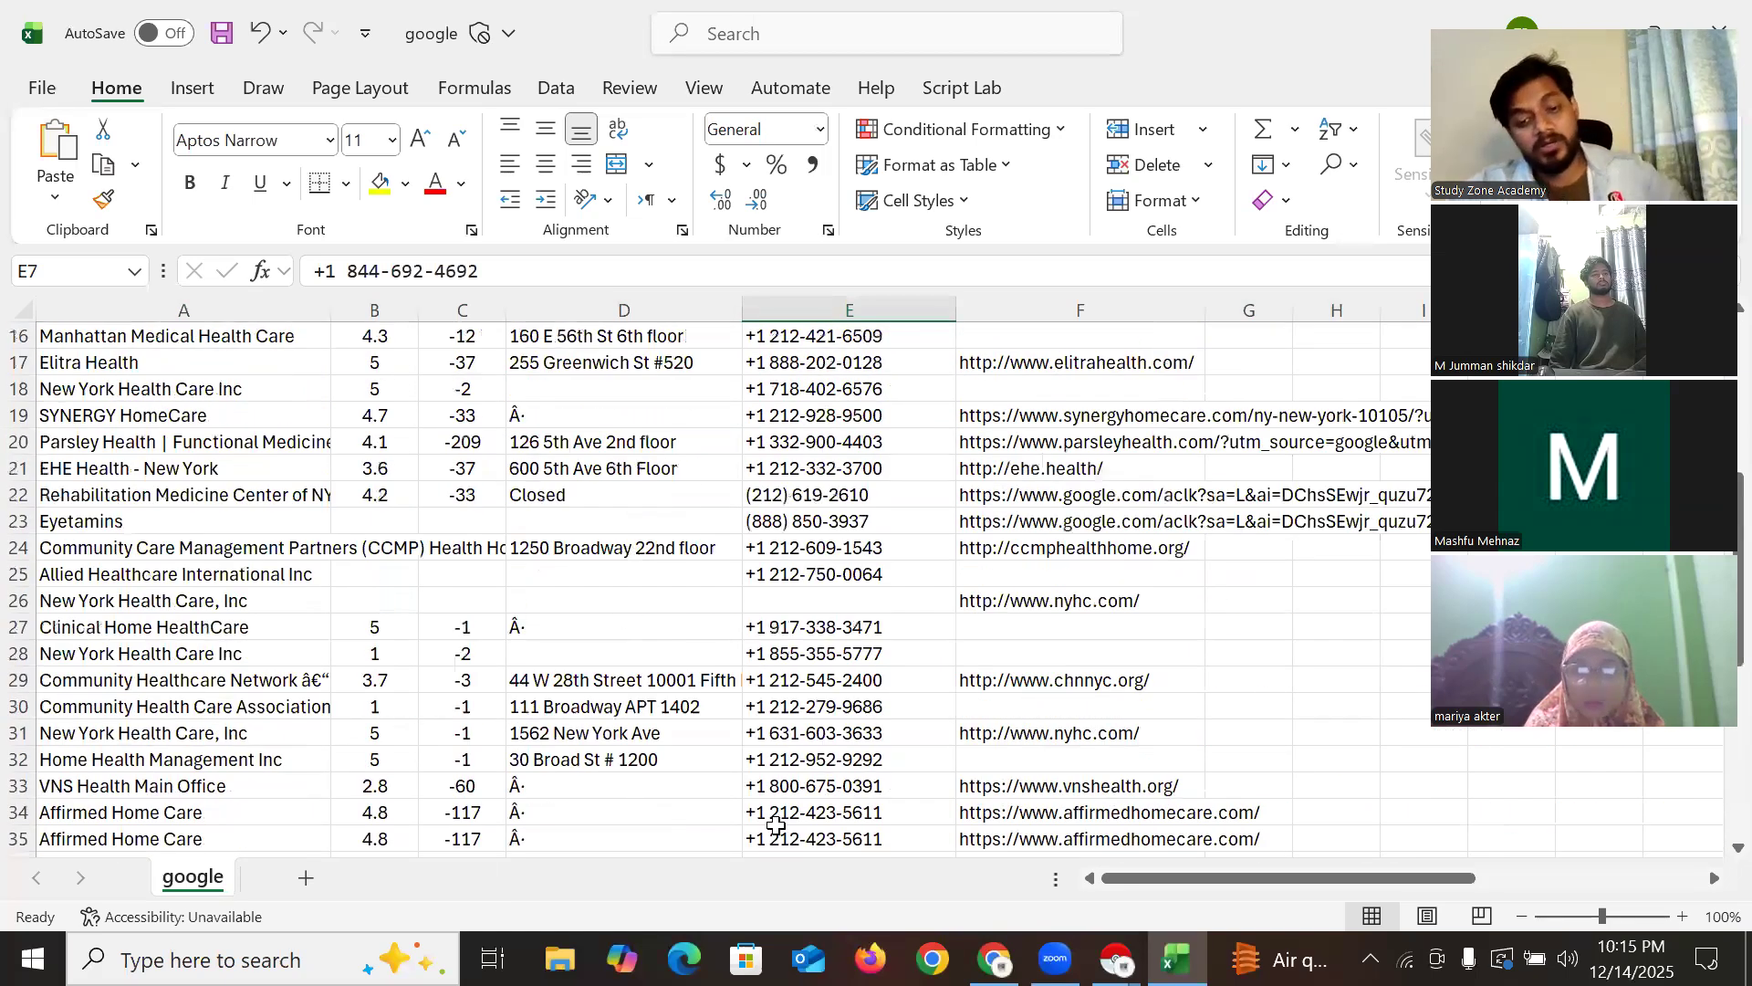
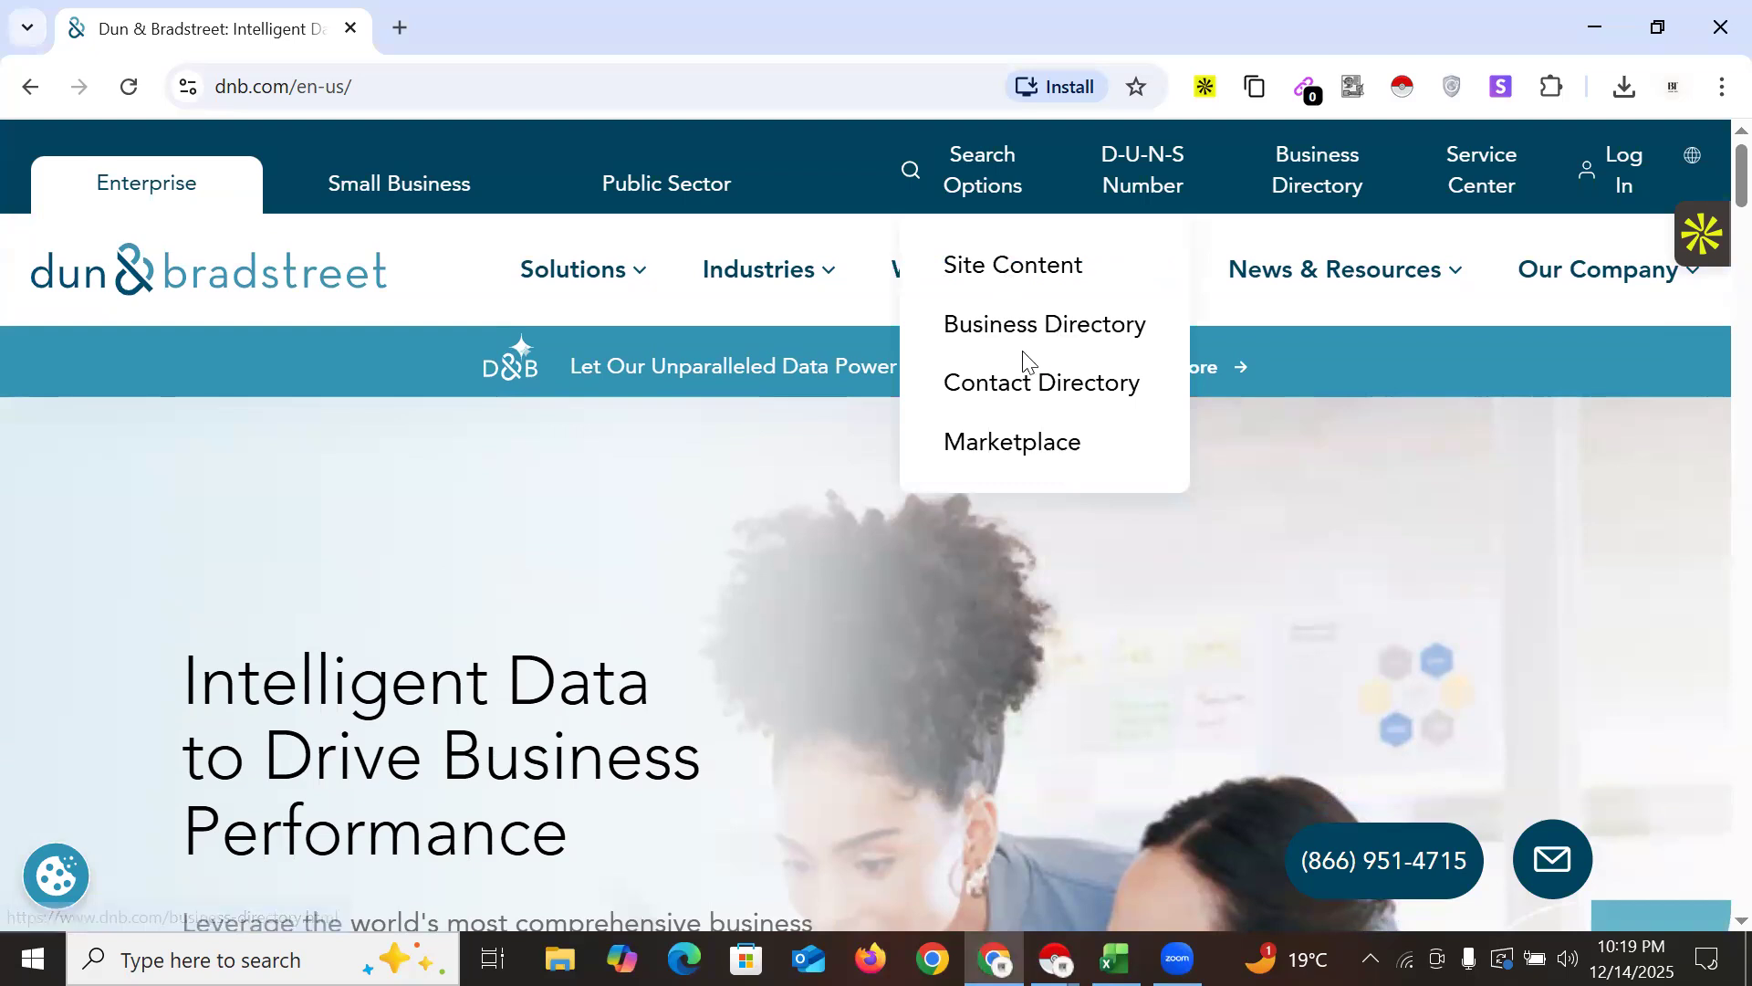
Open Dun & Bradstreet's Business Directory and scroll through its popular companies list
{"action": "left_click", "coordinate": [1029, 330]}
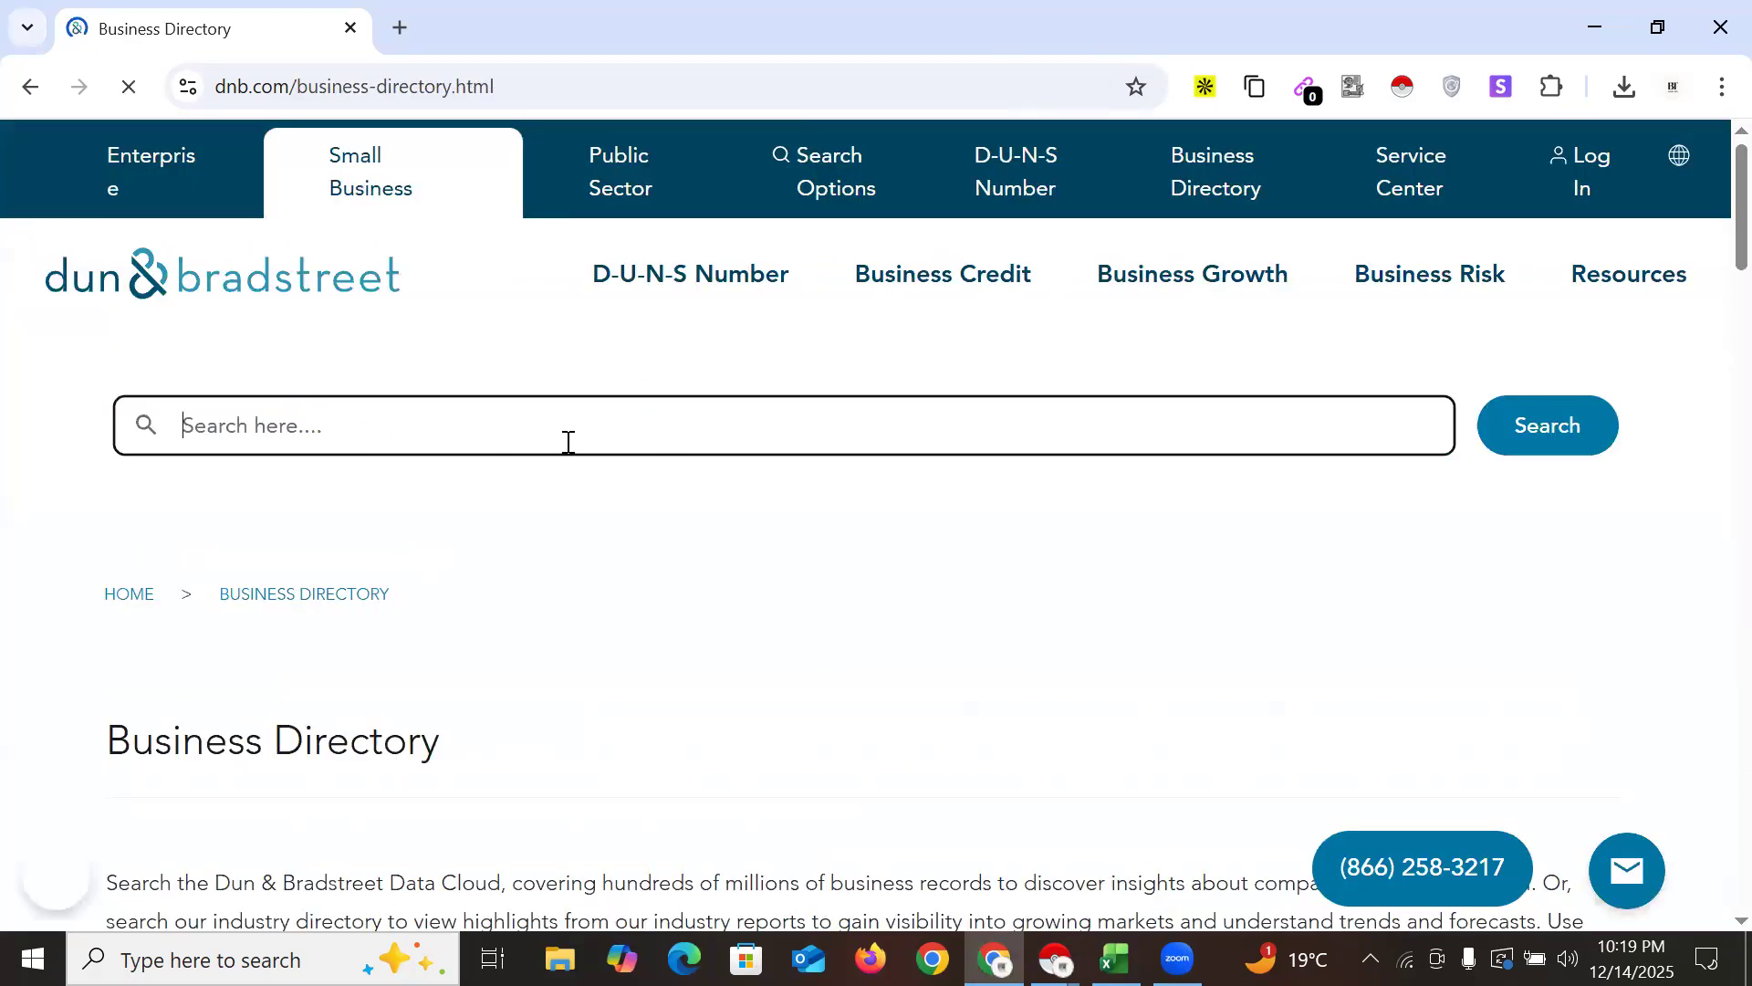
{"action": "scroll", "coordinate": [1032, 372], "scroll_direction": "down", "scroll_amount": 3}
{"action": "scroll", "coordinate": [804, 534], "scroll_direction": "down", "scroll_amount": 6}
{"action": "scroll", "coordinate": [804, 535], "scroll_direction": "down", "scroll_amount": 12}
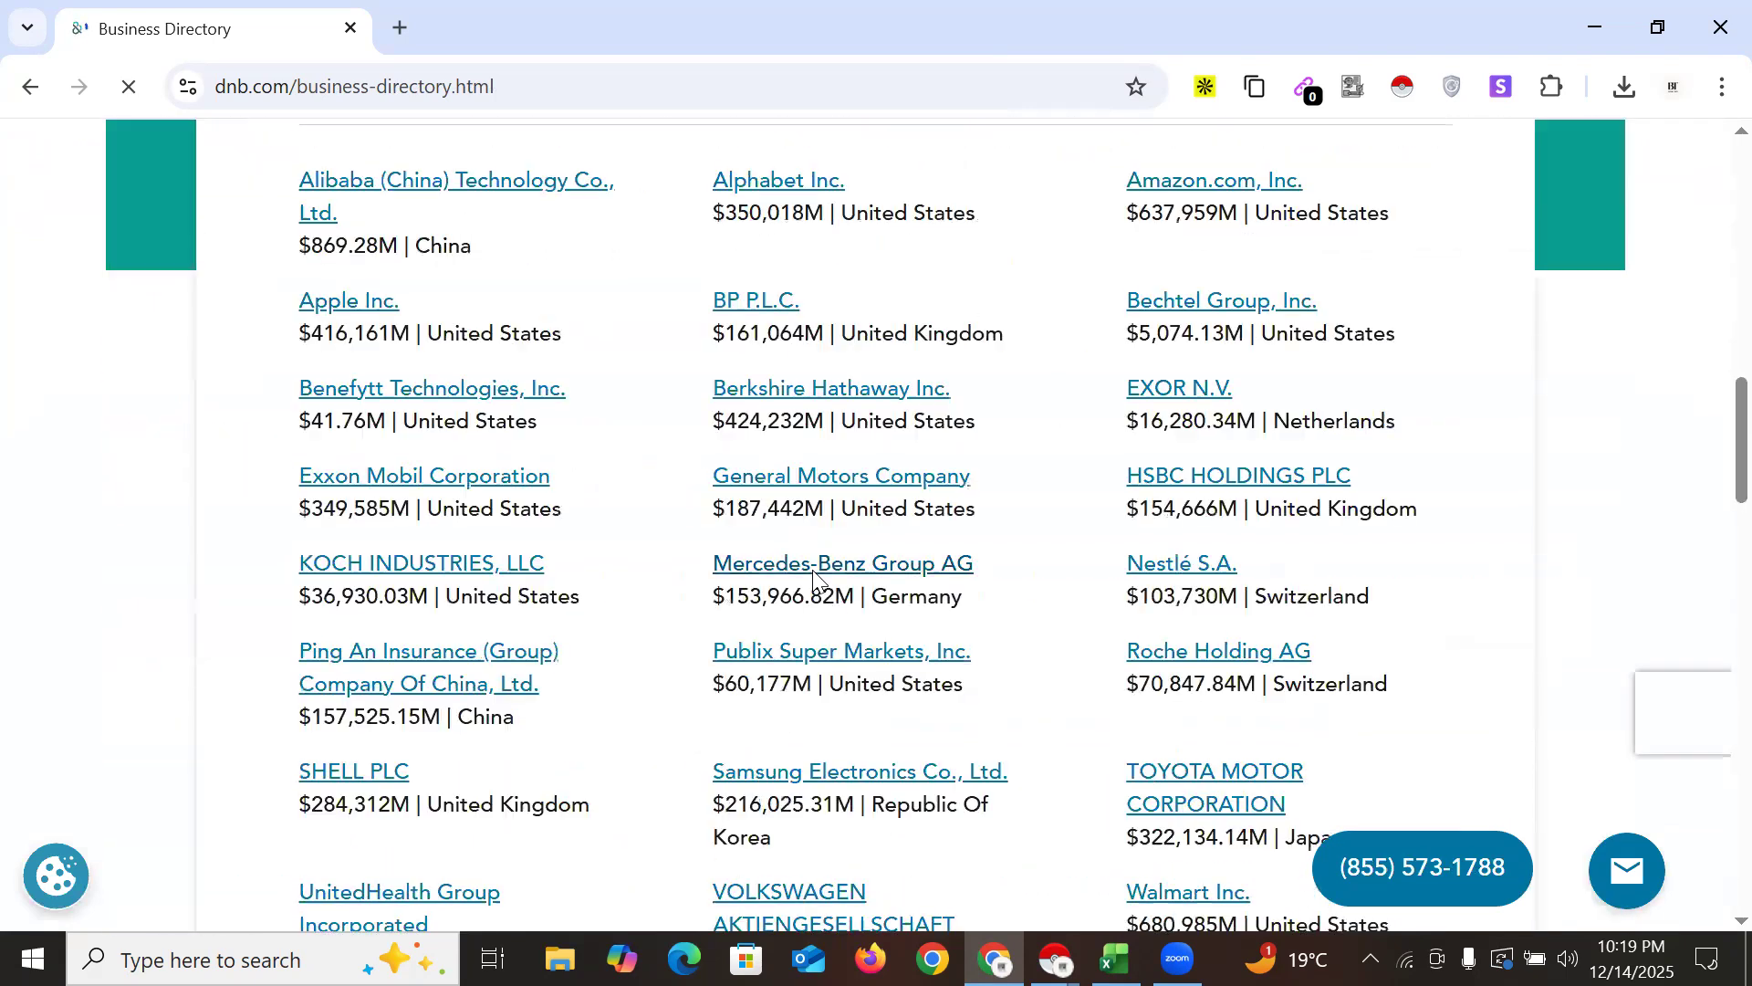
{"action": "scroll", "coordinate": [821, 579], "scroll_direction": "up", "scroll_amount": 8}
{"action": "scroll", "coordinate": [659, 489], "scroll_direction": "up", "scroll_amount": 3}
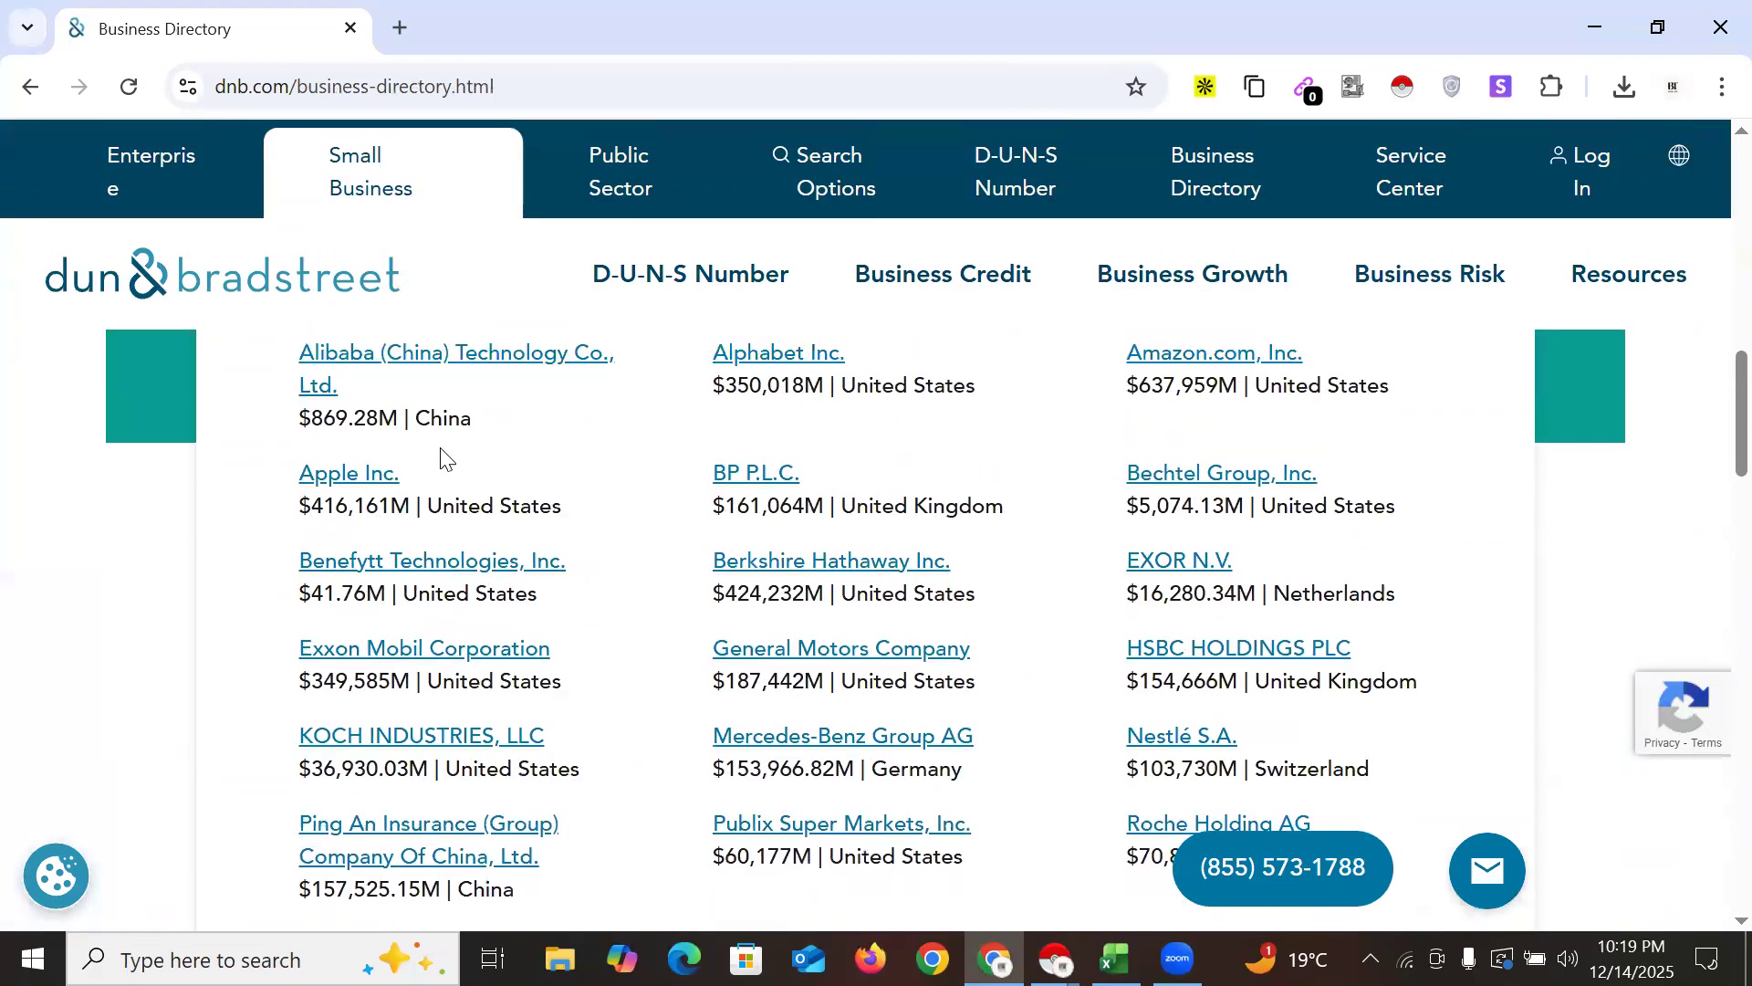
{"action": "left_click_drag", "start_coordinate": [342, 454], "coordinate": [589, 457]}
{"action": "left_click", "coordinate": [589, 456]}
{"action": "scroll", "coordinate": [489, 567], "scroll_direction": "down", "scroll_amount": 20}
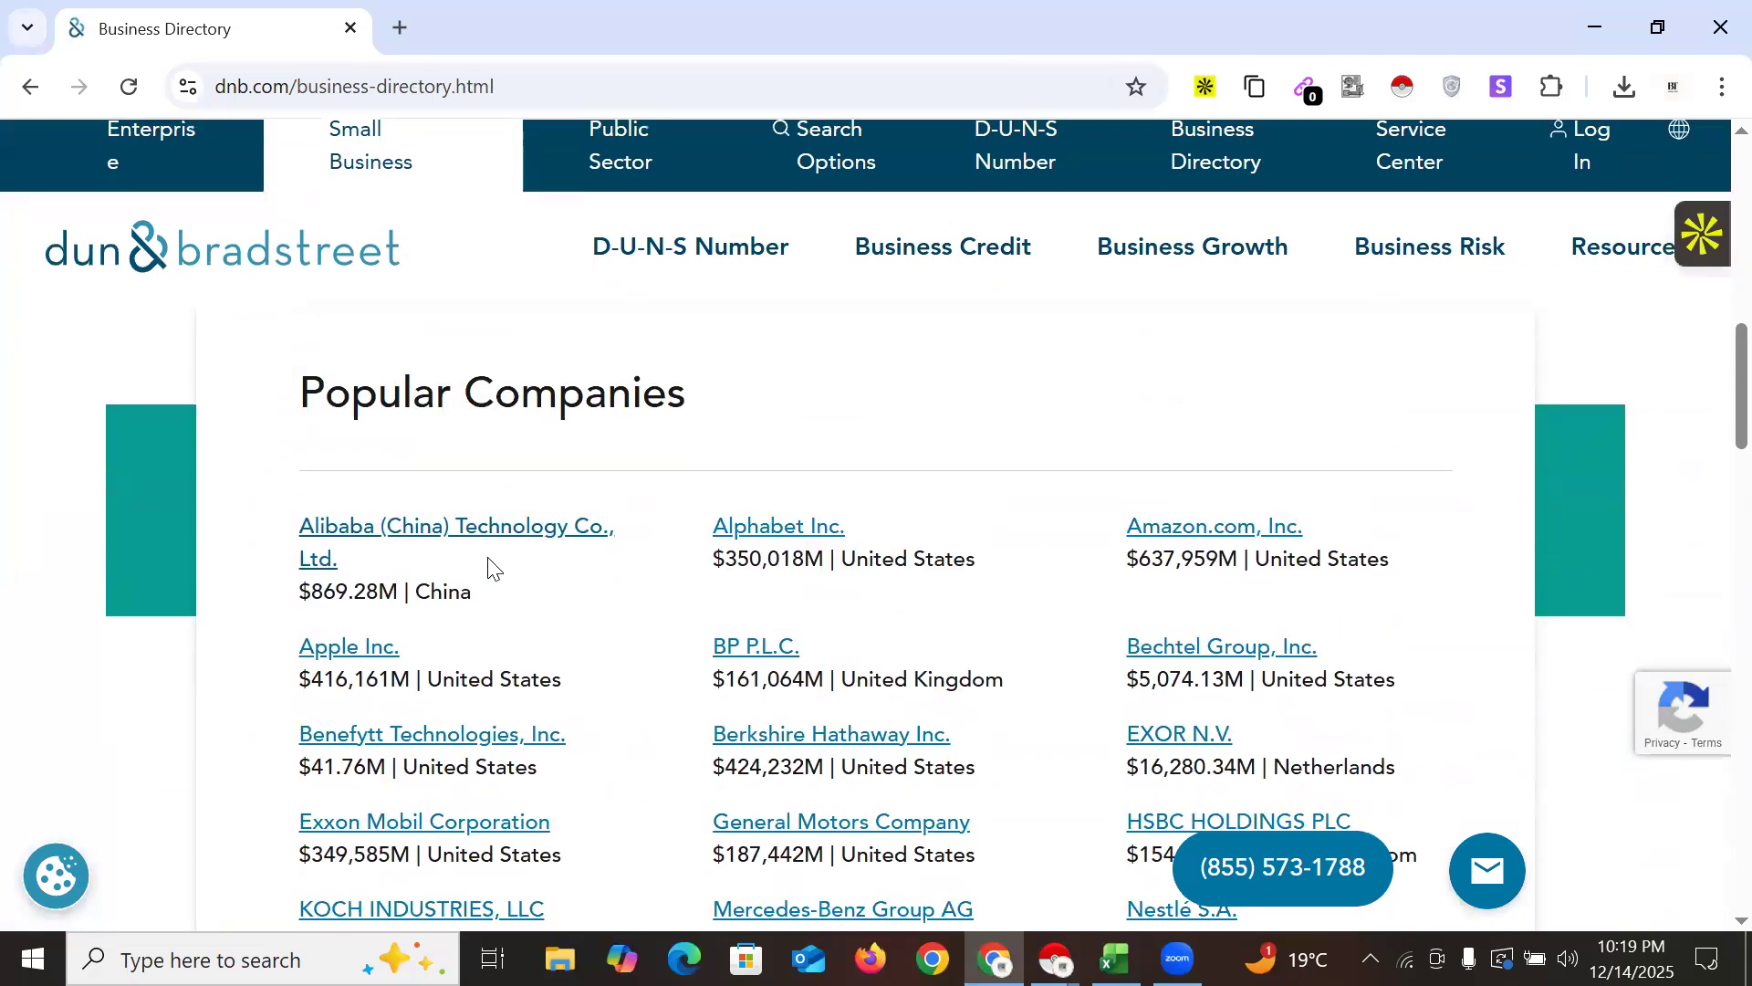
{"action": "scroll", "coordinate": [813, 512], "scroll_direction": "down", "scroll_amount": 8}
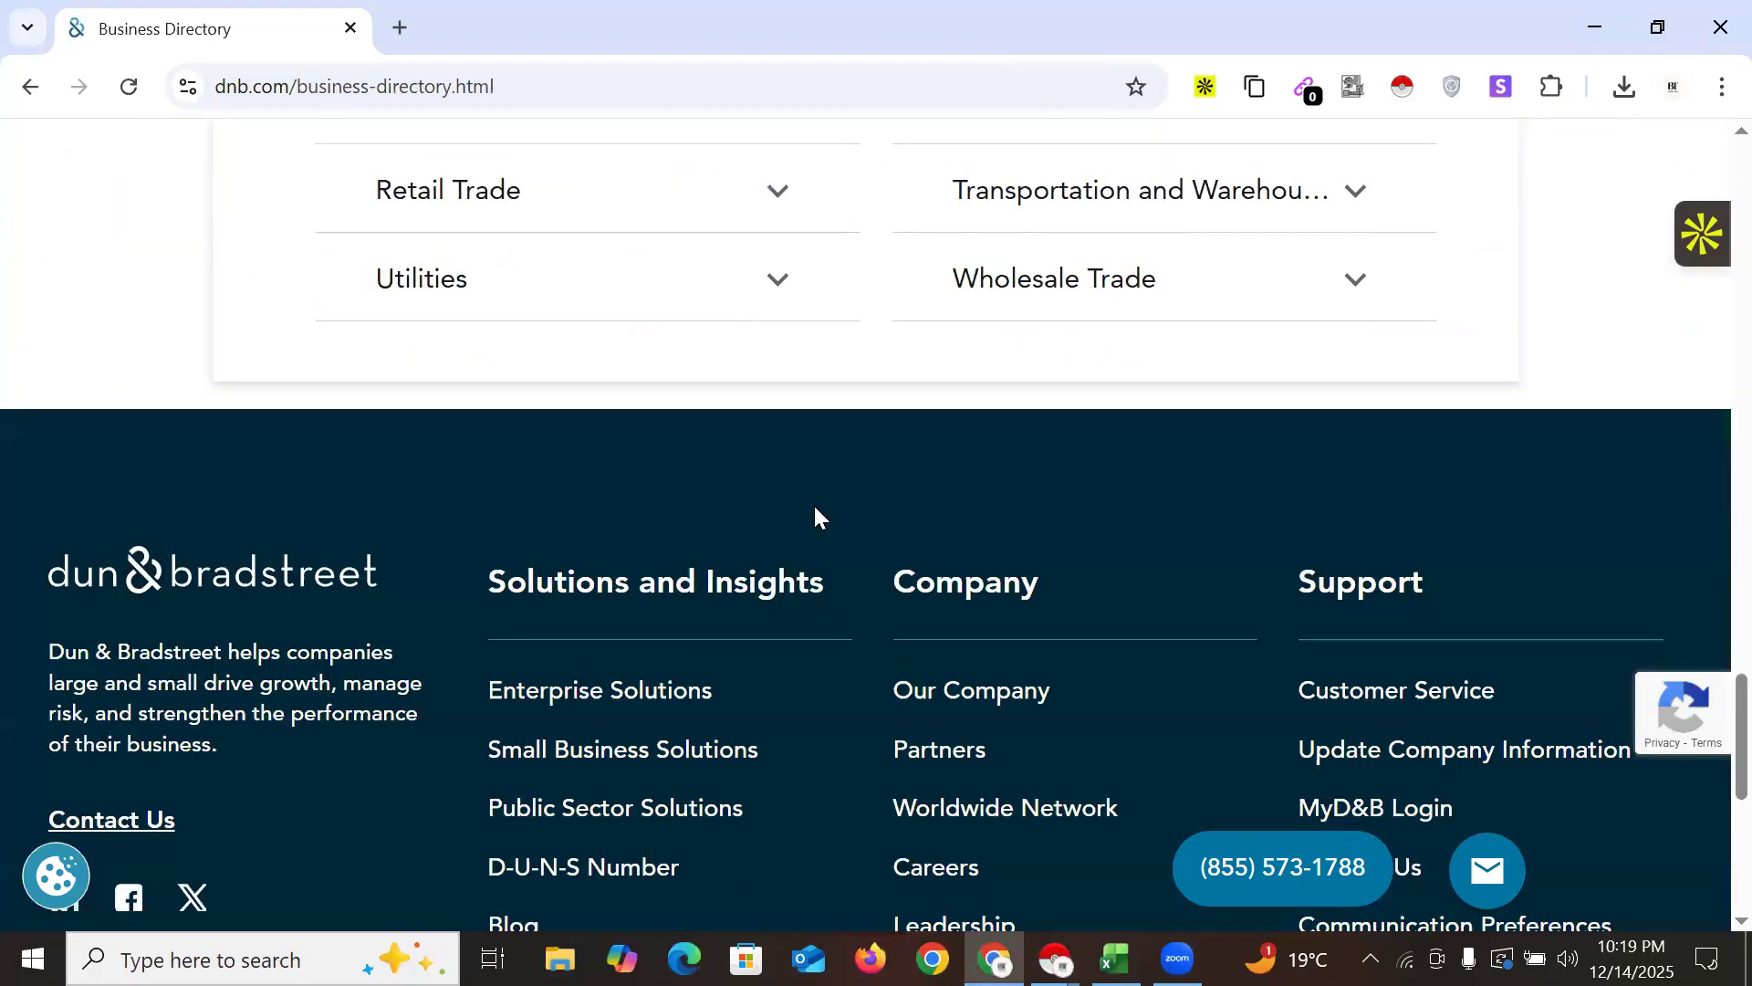
{"action": "scroll", "coordinate": [462, 419], "scroll_direction": "up", "scroll_amount": 10}
{"action": "scroll", "coordinate": [758, 479], "scroll_direction": "up", "scroll_amount": 5}
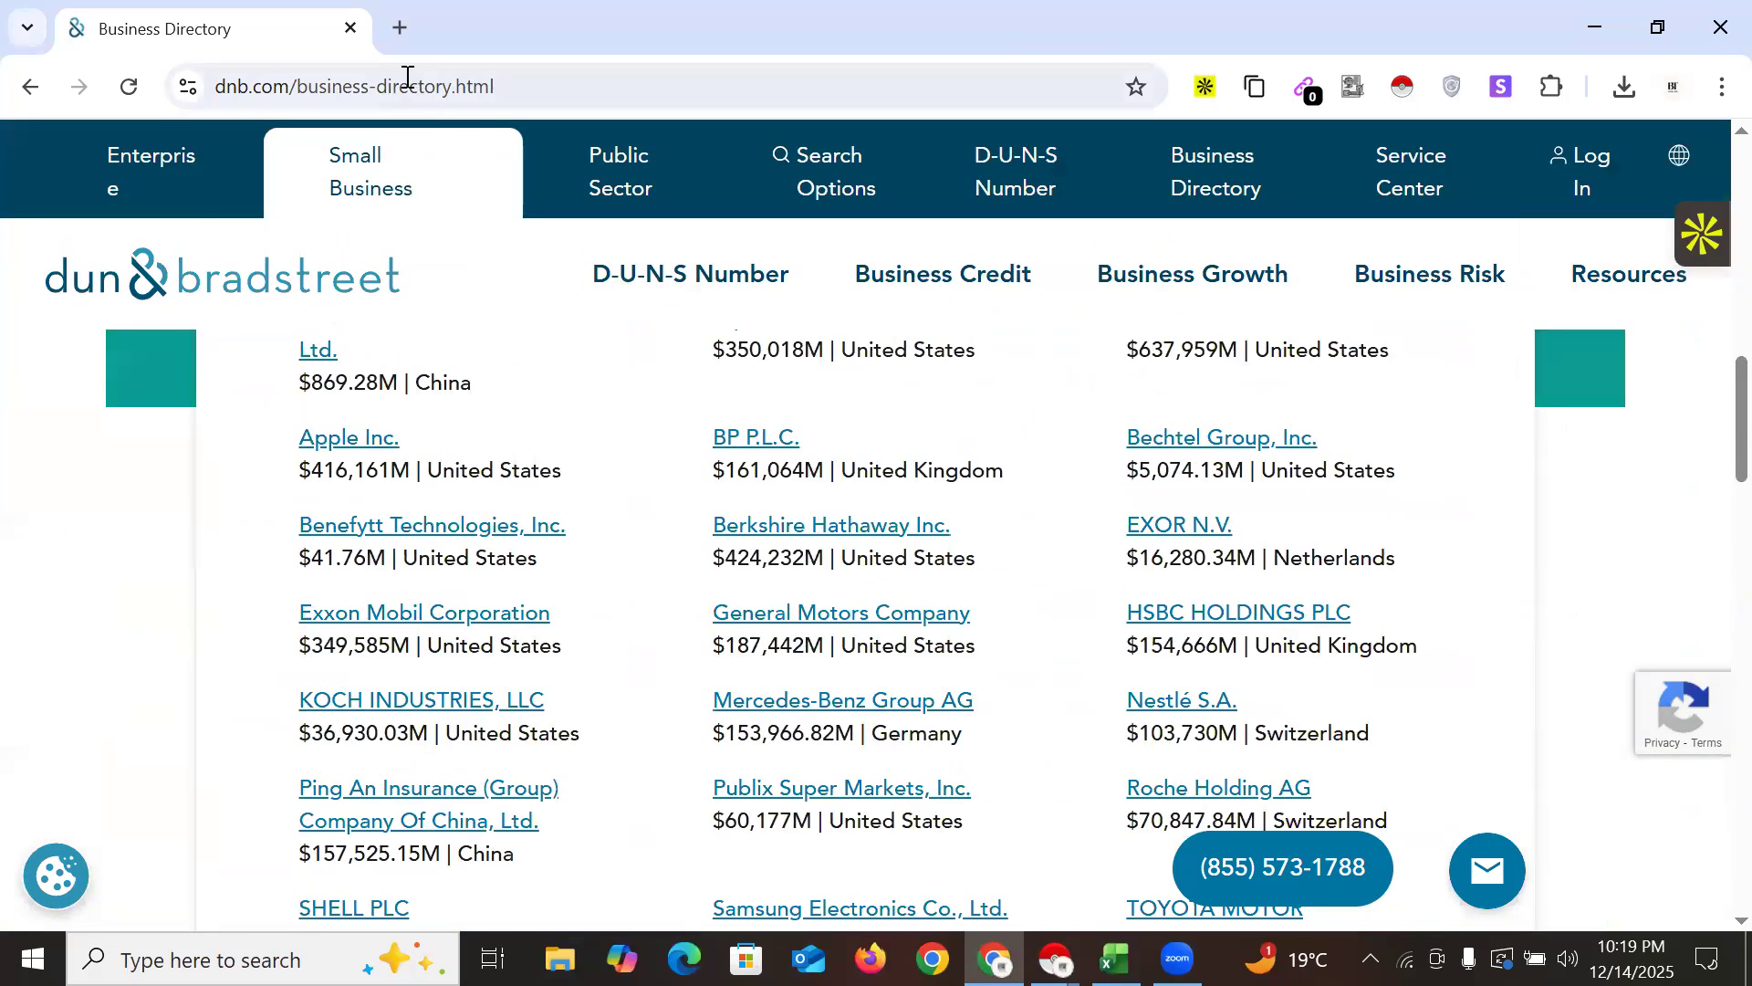
{"action": "left_click", "coordinate": [287, 89]}
{"action": "double_click", "coordinate": [288, 88]}
{"action": "right_click", "coordinate": [301, 88]}
{"action": "left_click", "coordinate": [388, 344]}
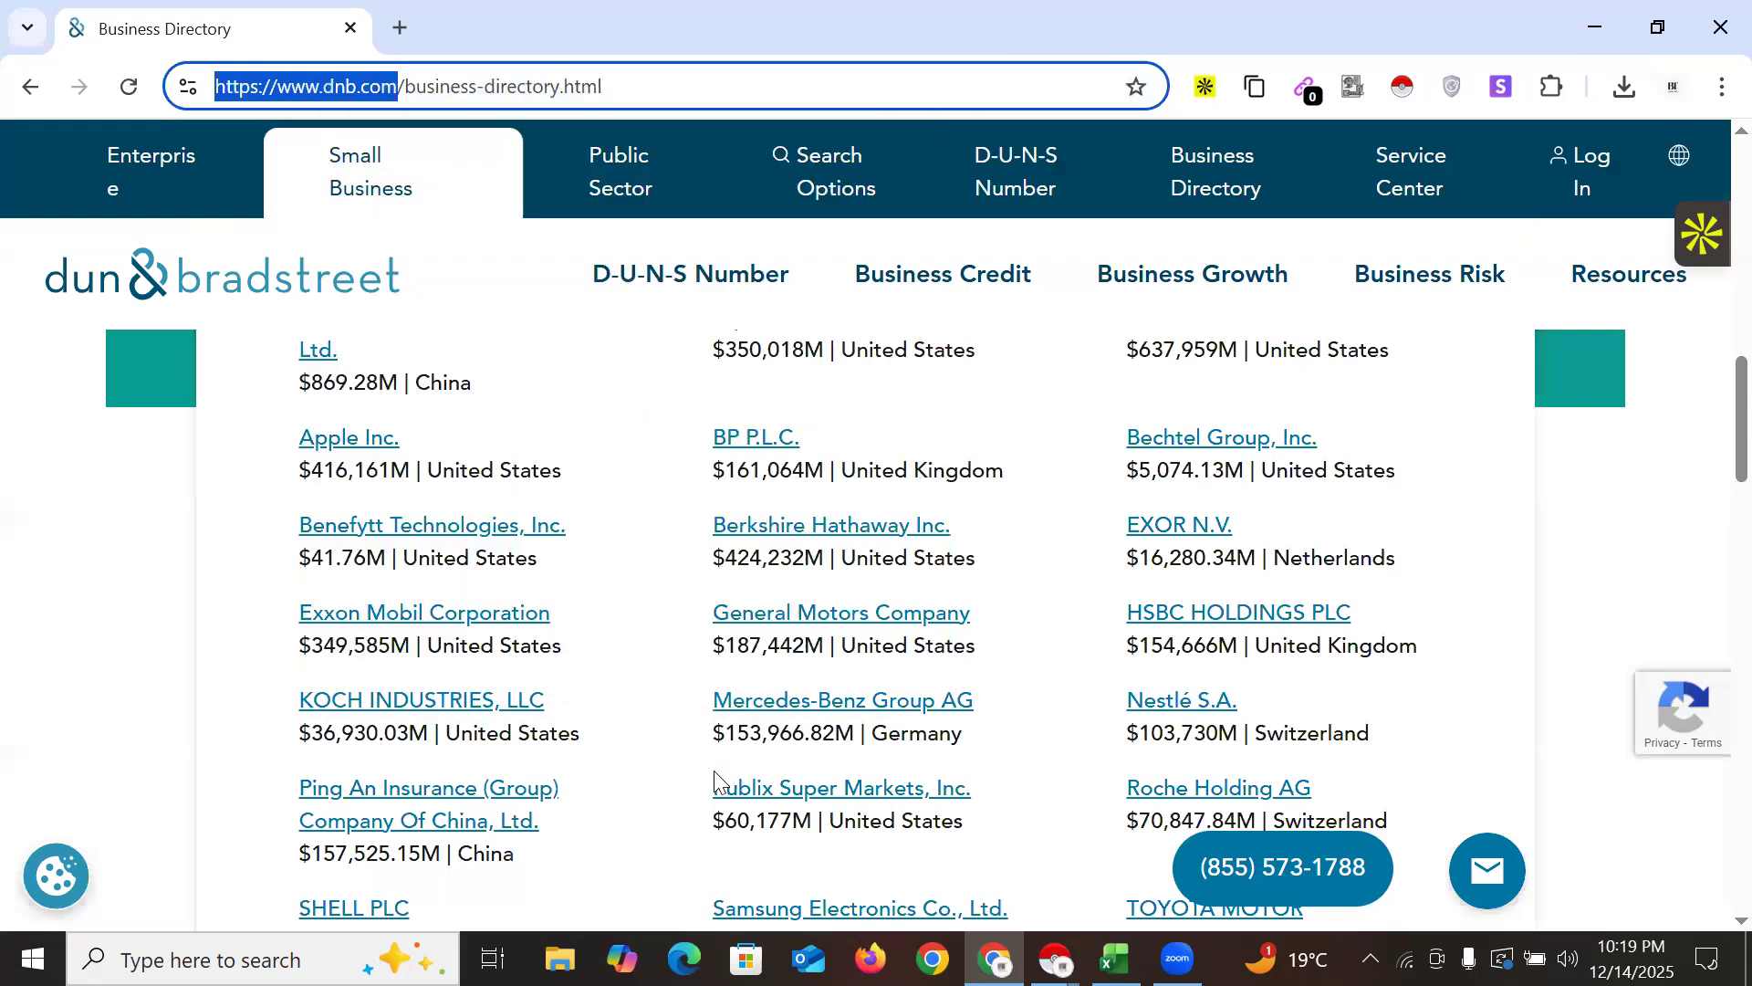
{"action": "key", "text": "alt+Tab"}
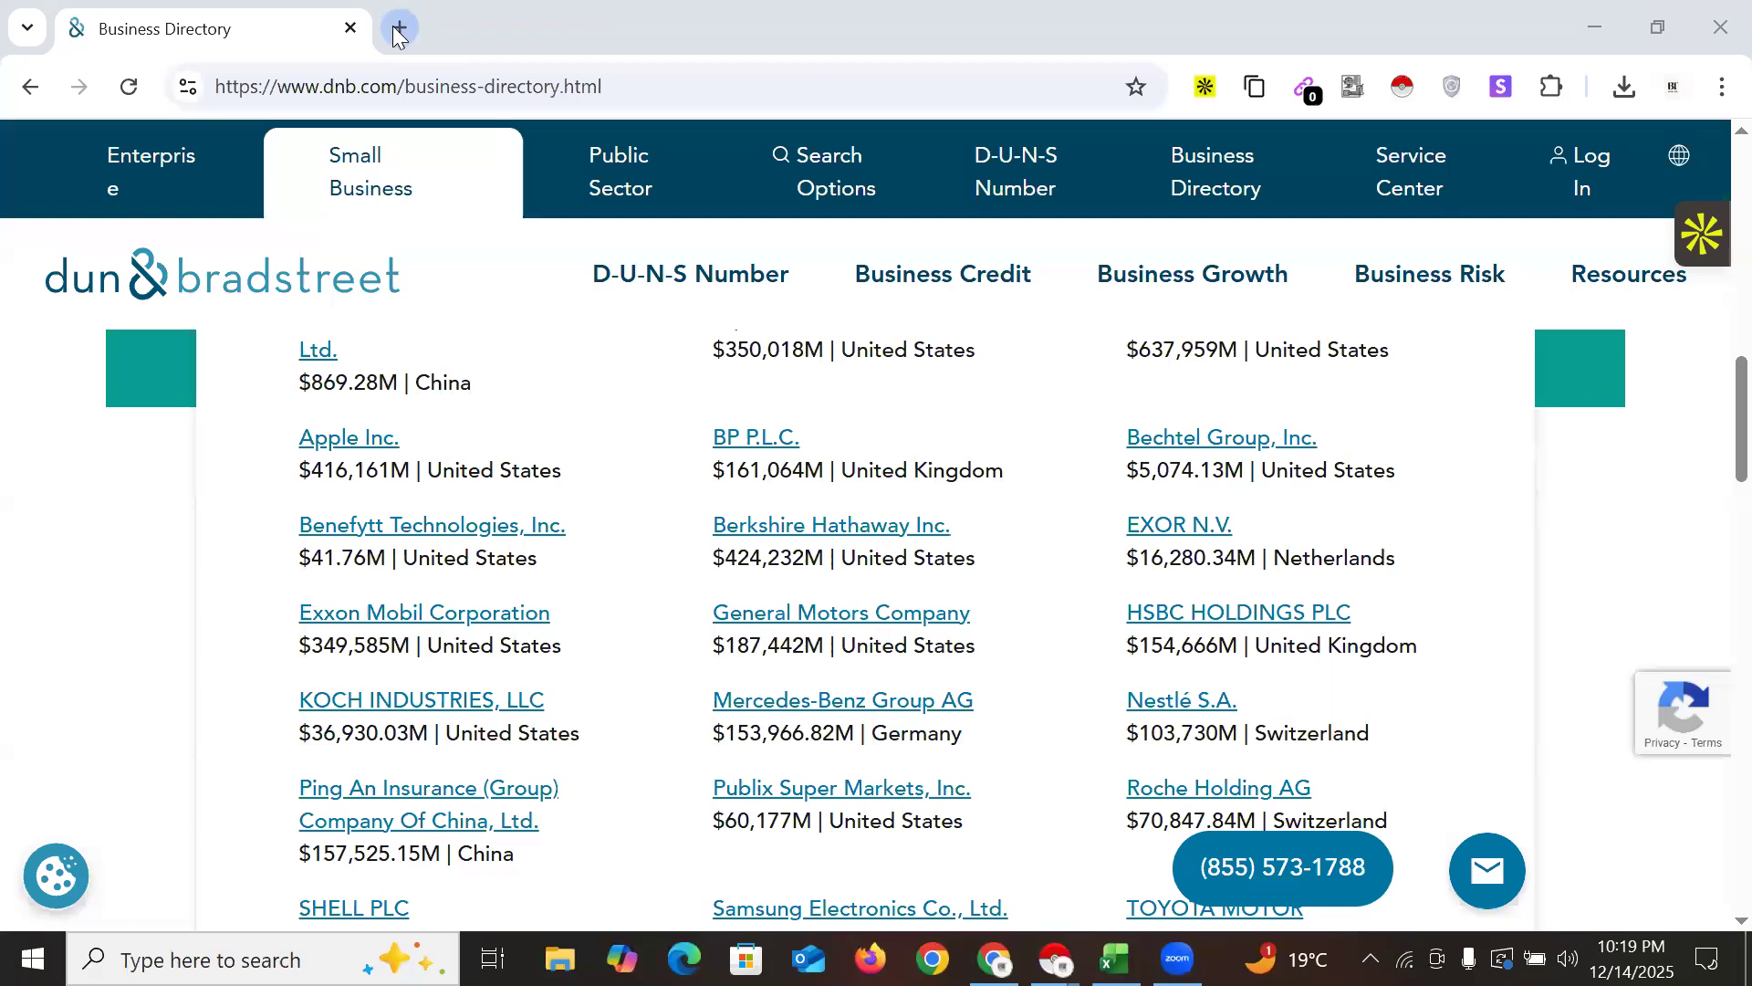
Open a fresh tab and close the Business Directory tab
{"action": "left_click", "coordinate": [399, 29]}
{"action": "left_click", "coordinate": [350, 28]}
{"action": "key", "text": "alt+Tab"}
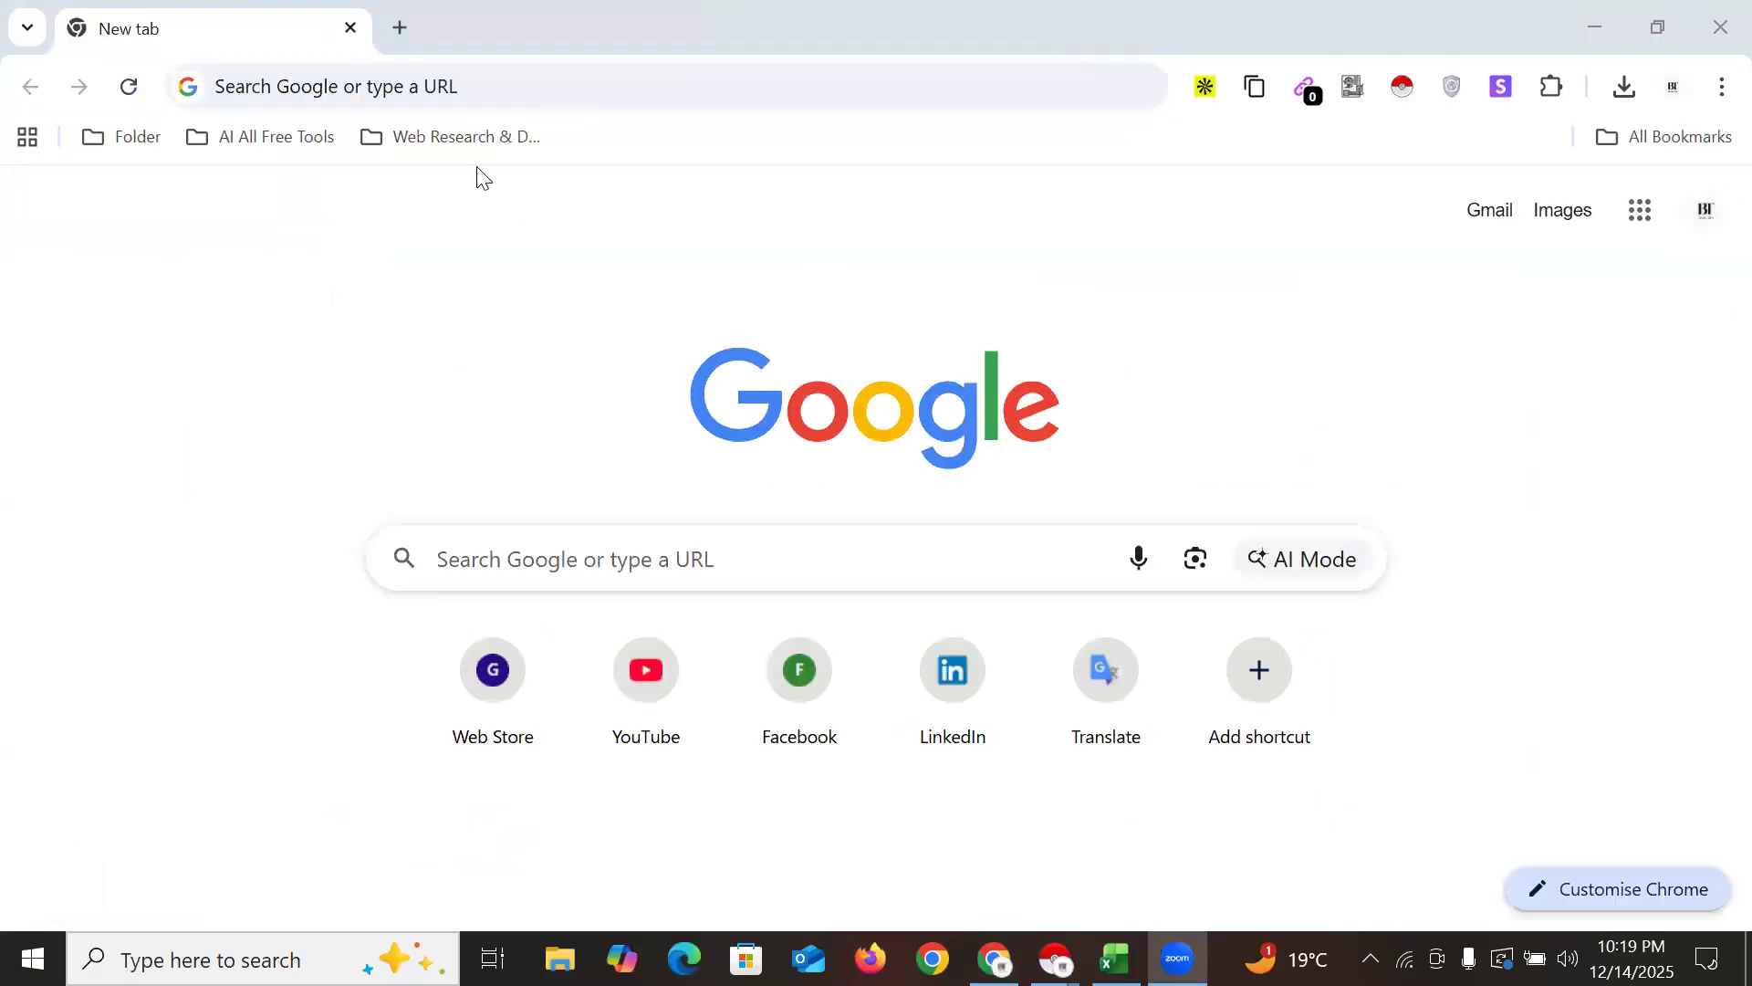
Search Google for 'yelp' and open the Yelp homepage from the results
{"action": "left_click", "coordinate": [357, 92]}
{"action": "type", "text": "y"}
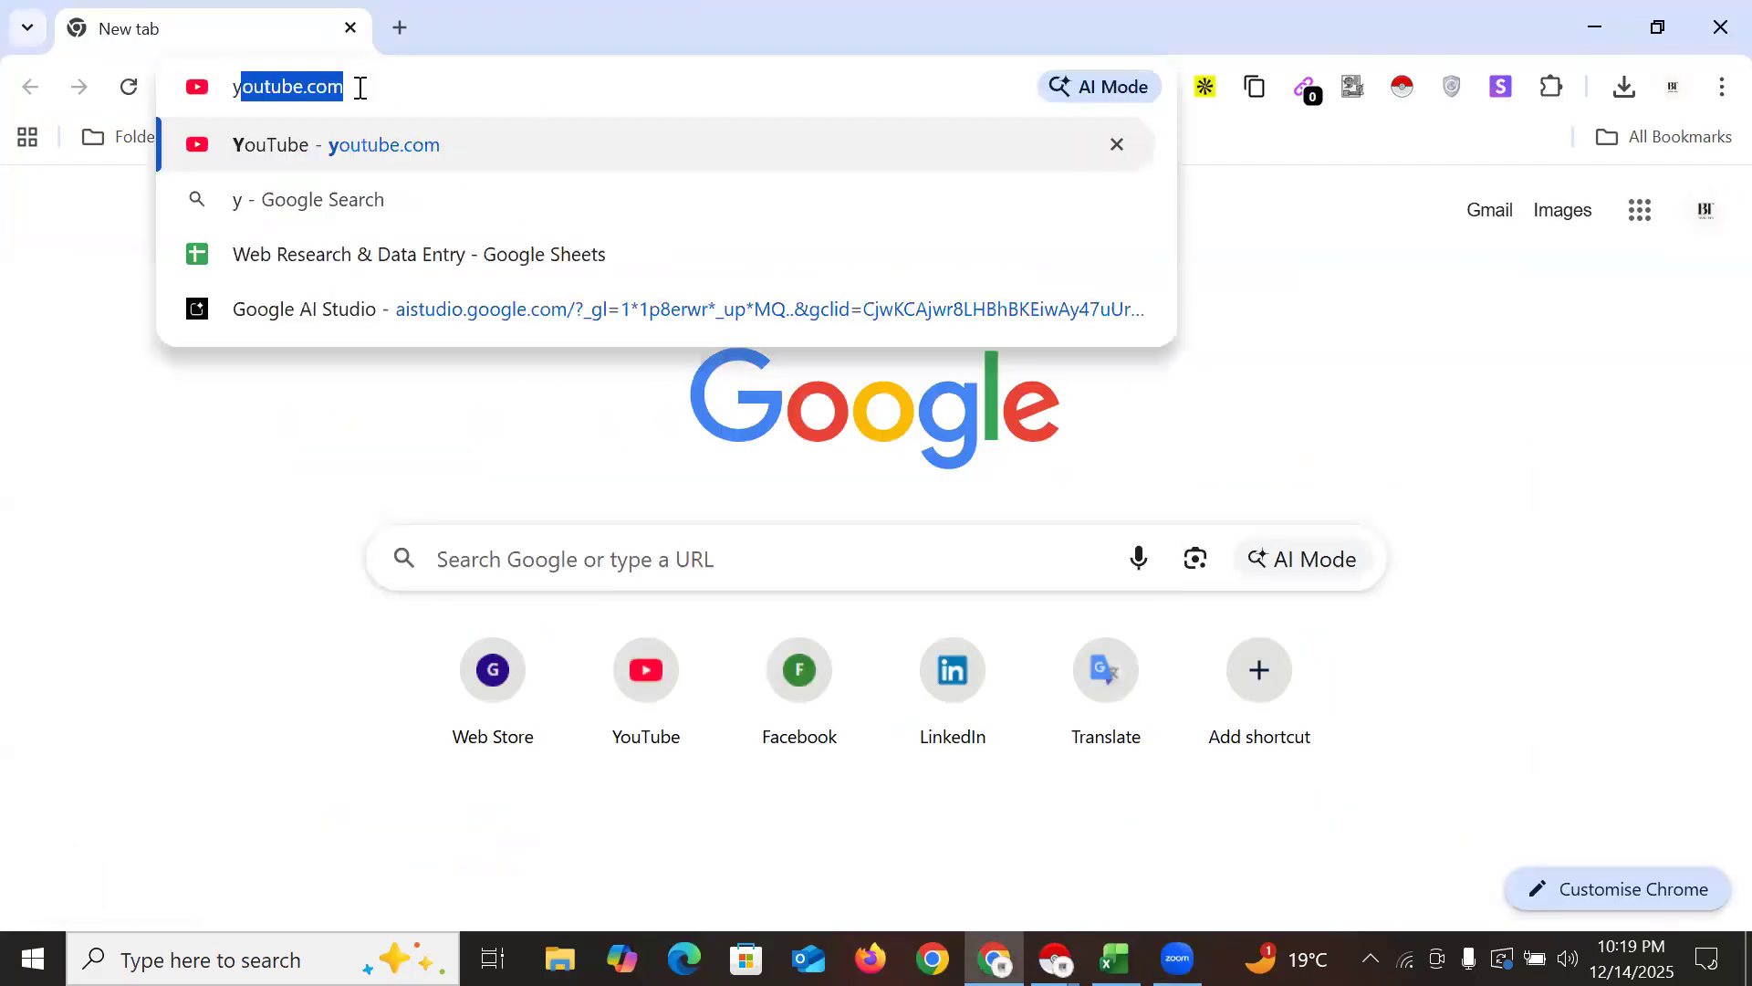
{"action": "type", "text": "elp"}
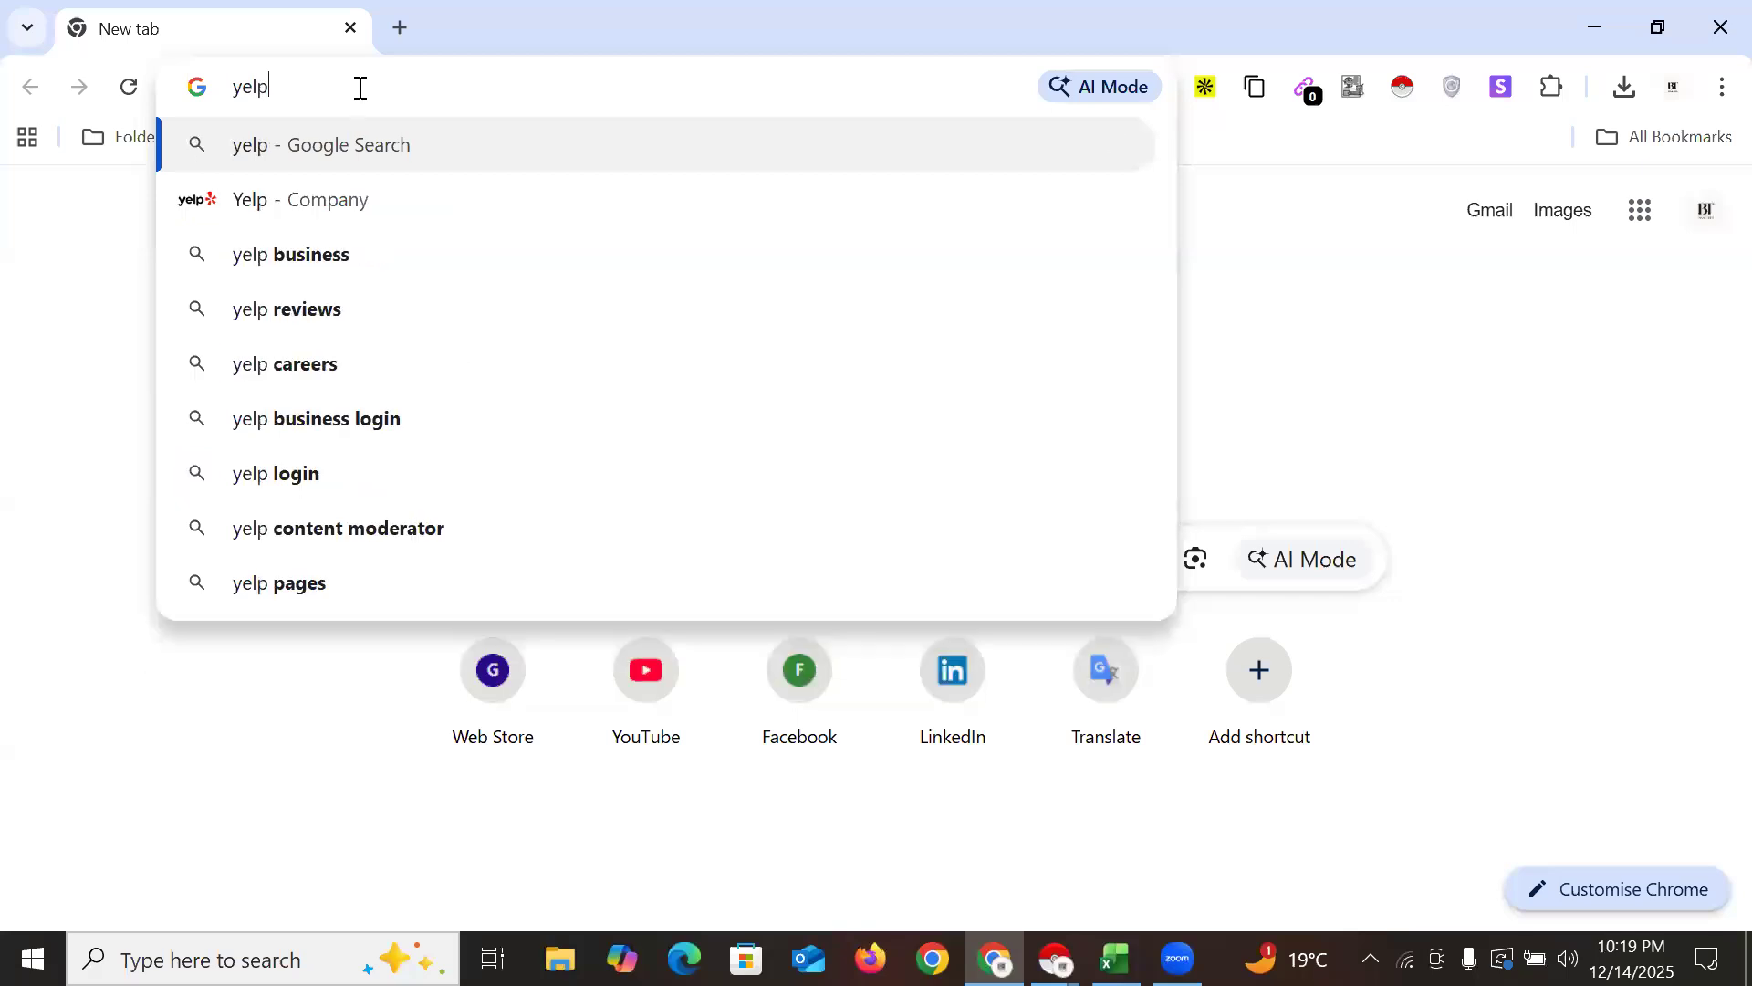
{"action": "type", "text": "."}
{"action": "key", "text": "BackSpace"}
{"action": "key", "text": "Return"}
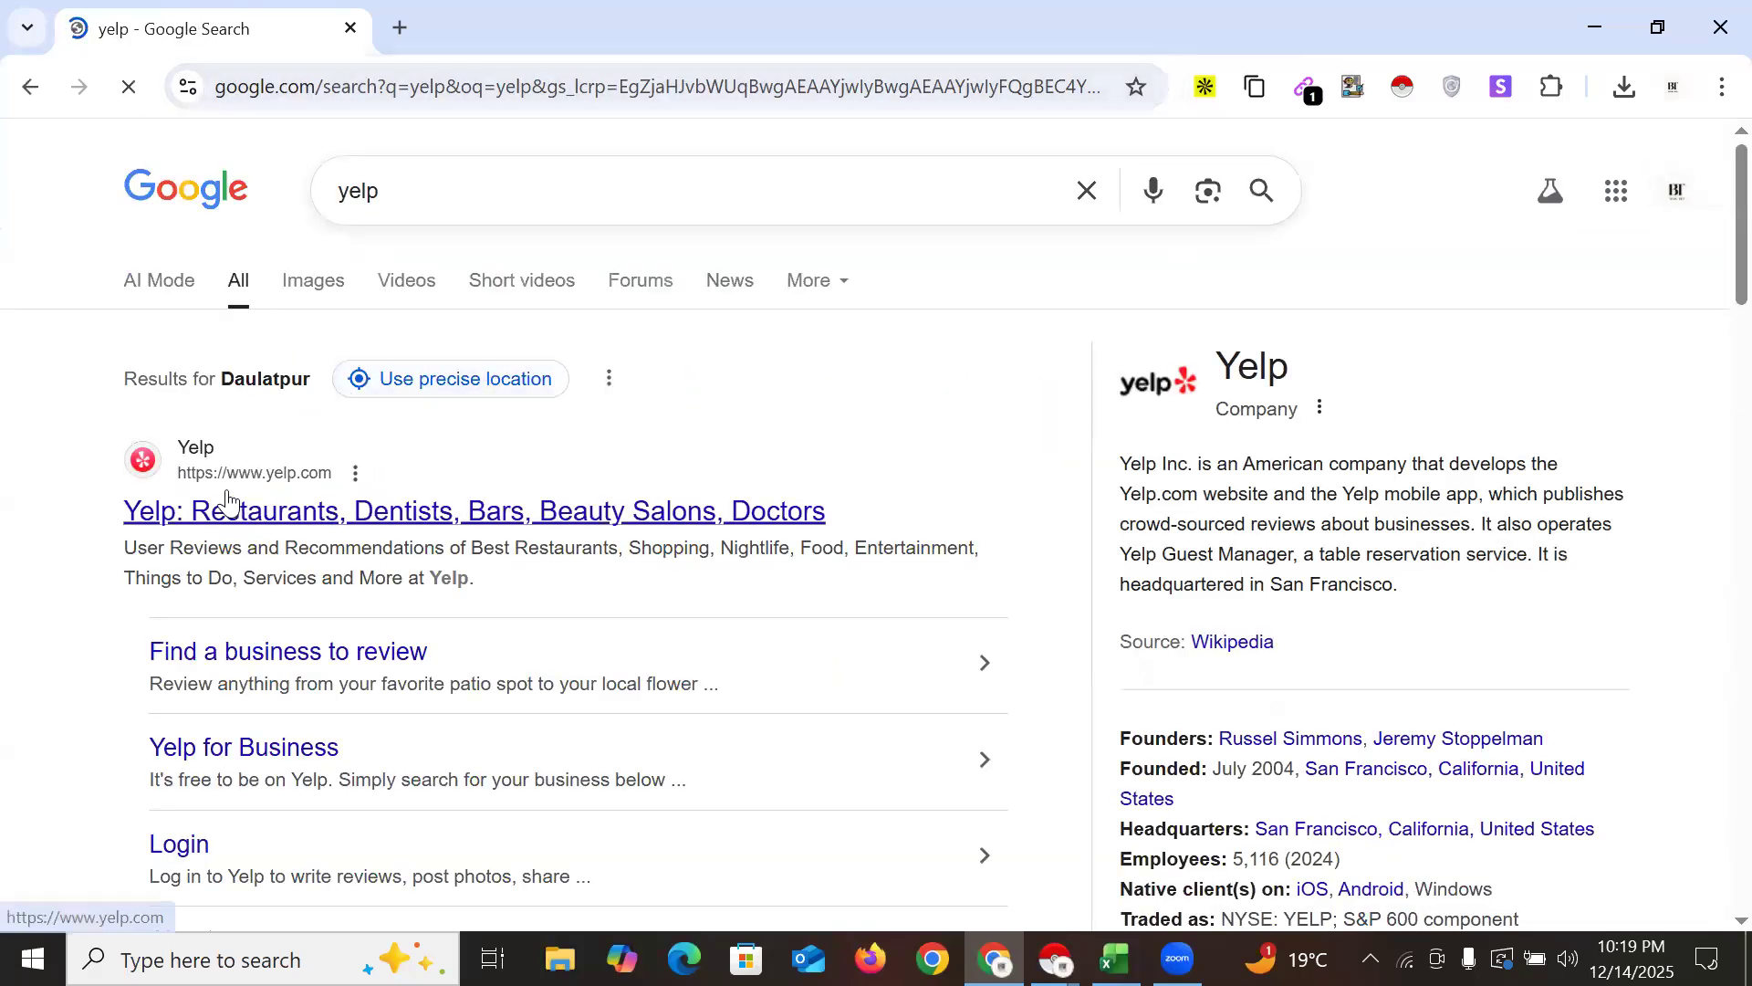
{"action": "left_click", "coordinate": [475, 529]}
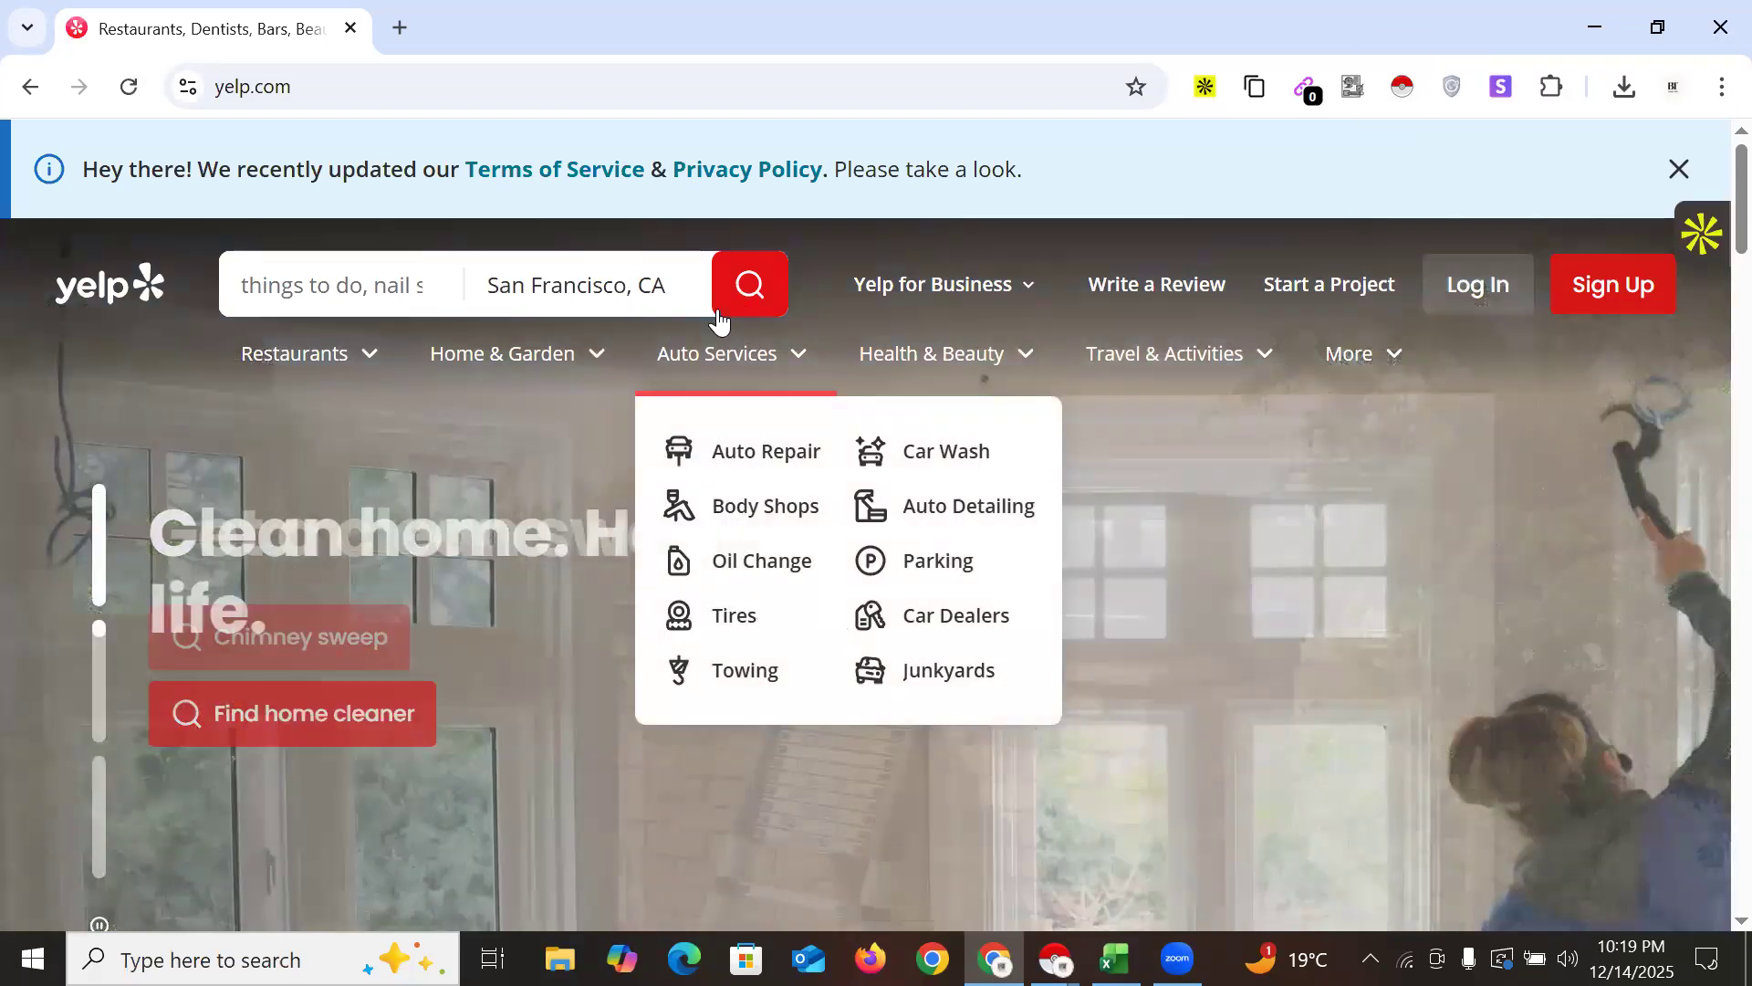
Type 'newyork' as Yelp's location and pick New York, NY, United States
{"action": "left_click", "coordinate": [572, 285]}
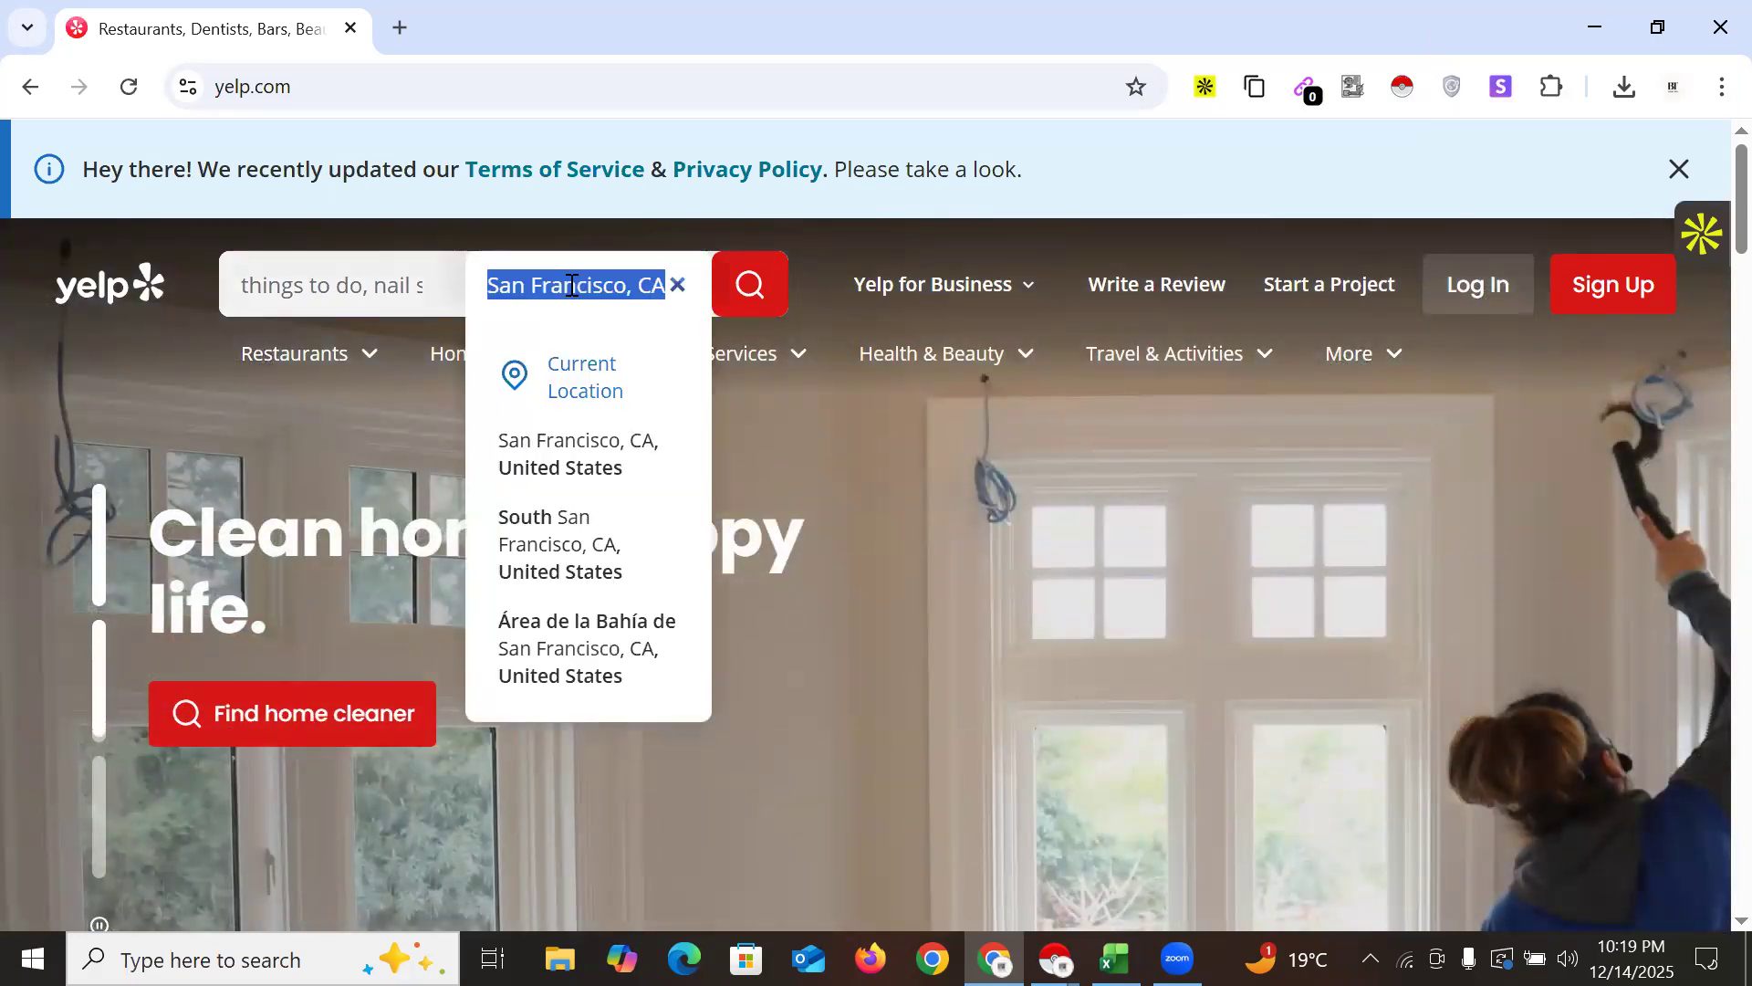
{"action": "type", "text": "new"}
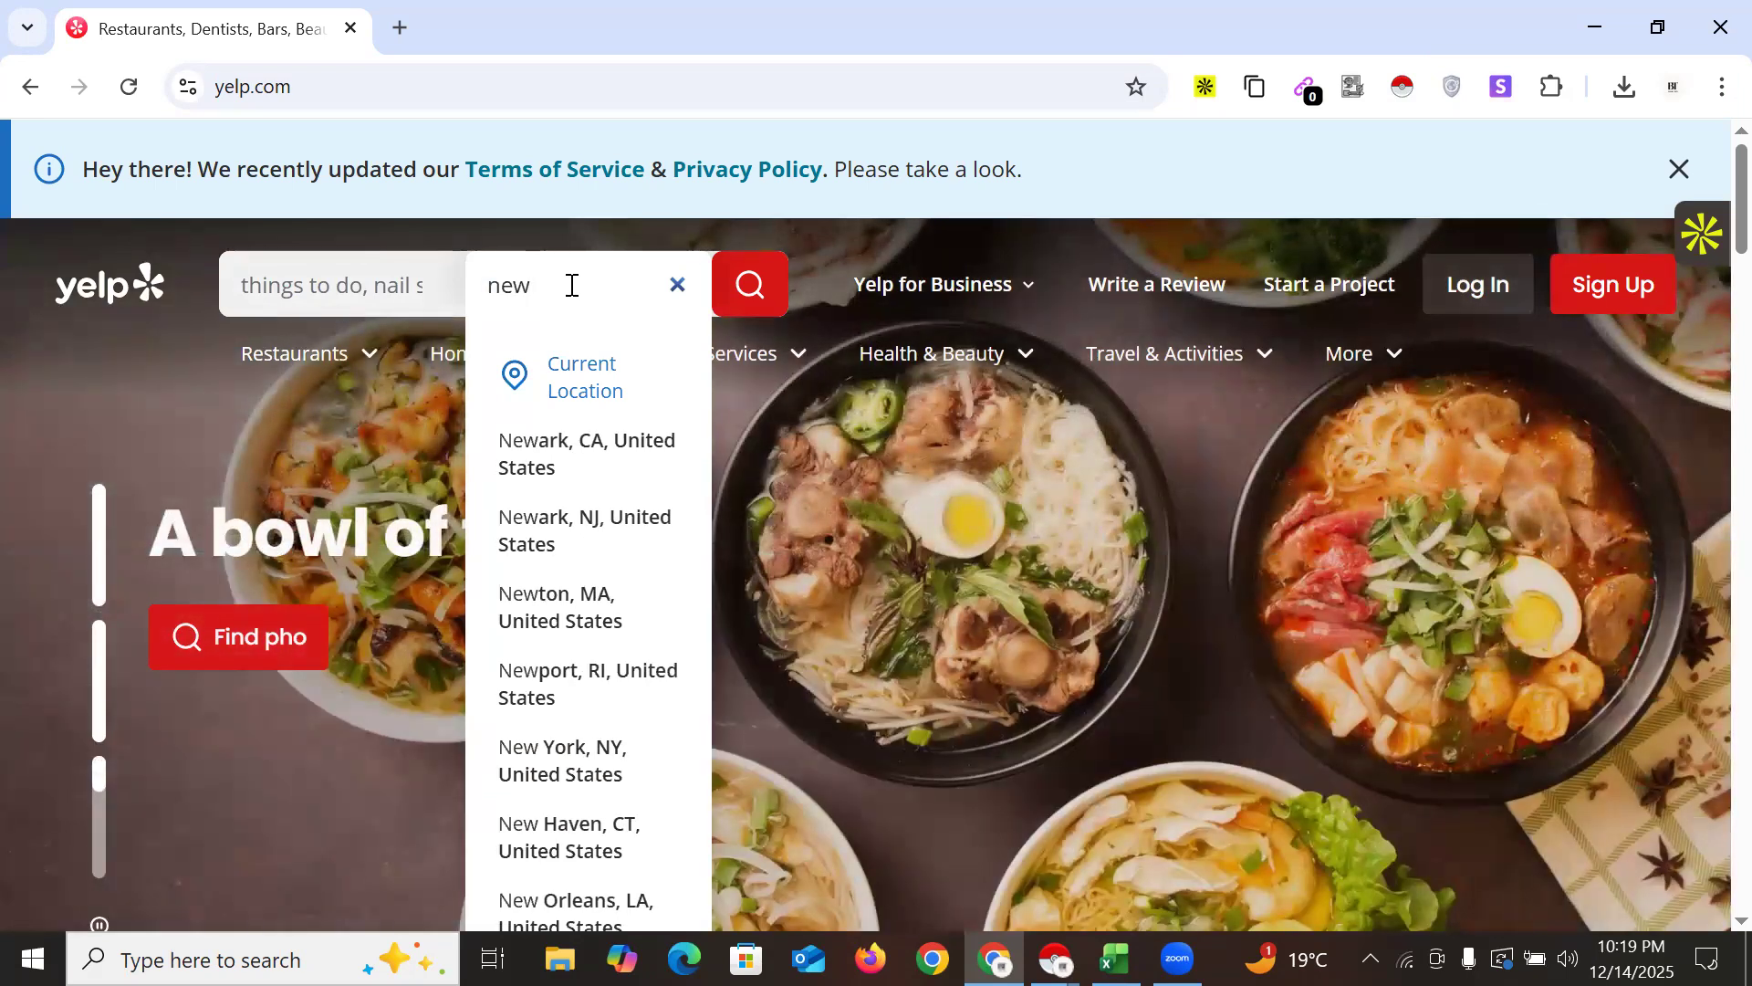
{"action": "type", "text": "y"}
{"action": "key", "text": "Down"}
{"action": "key", "text": "Down"}
{"action": "key", "text": "Down"}
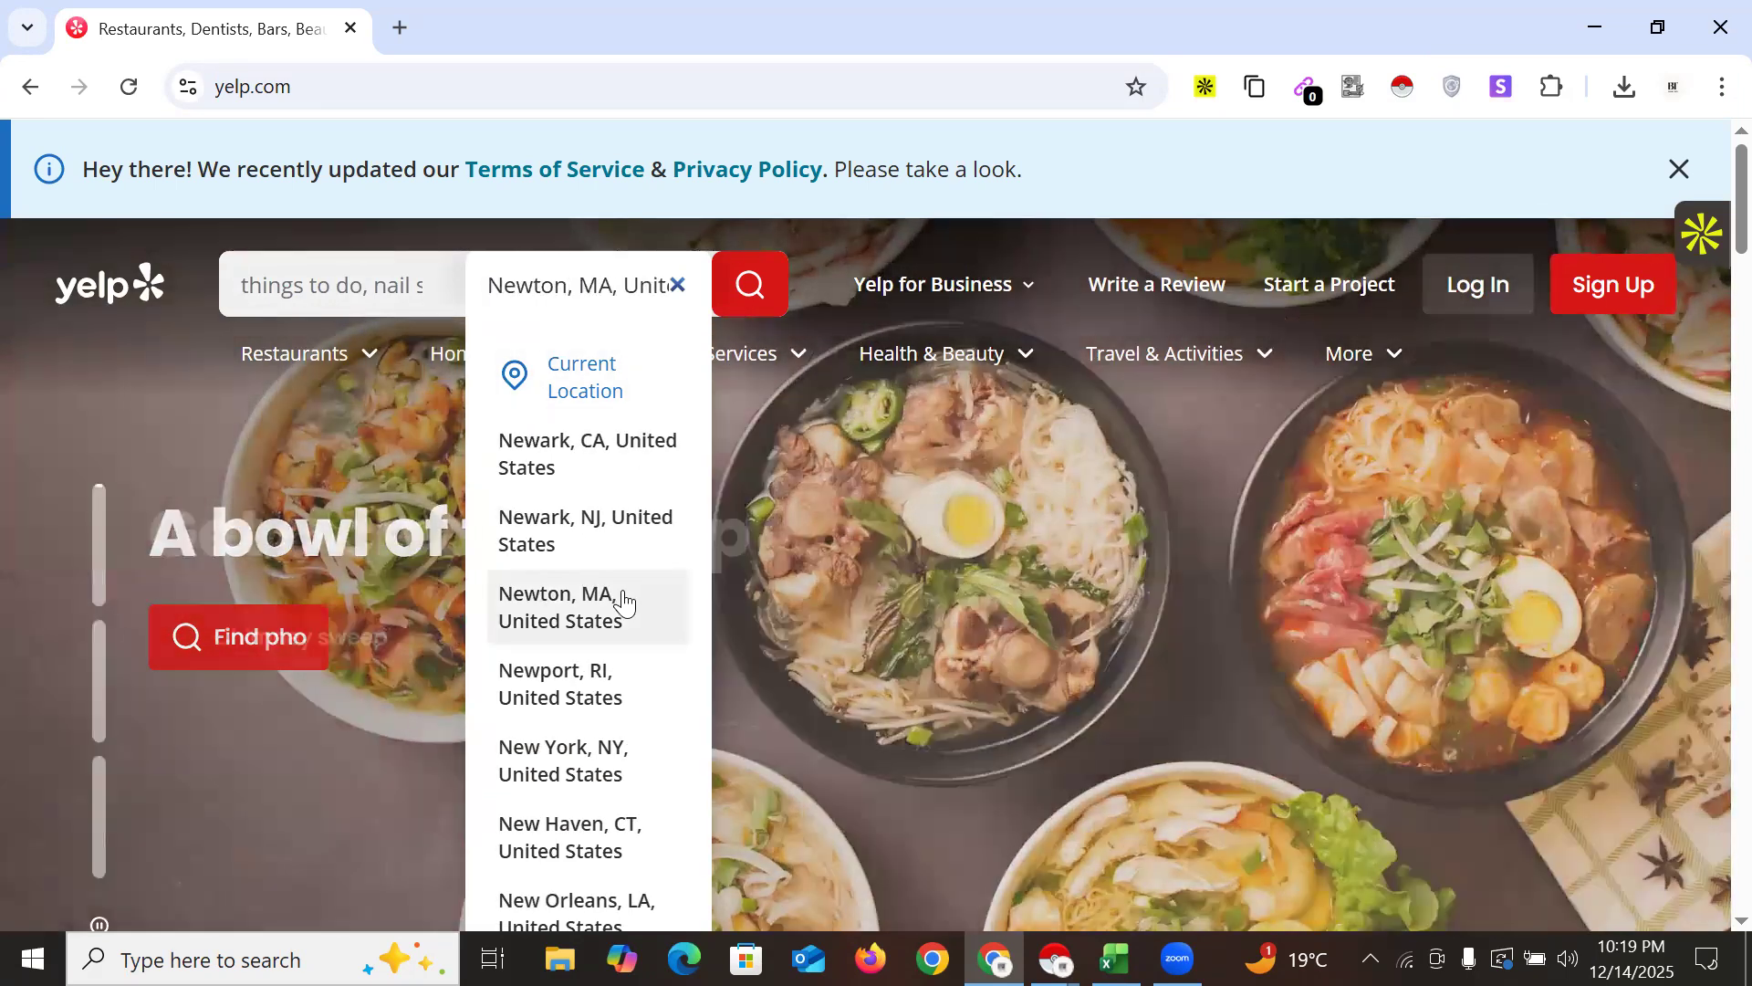
{"action": "type", "text": "o"}
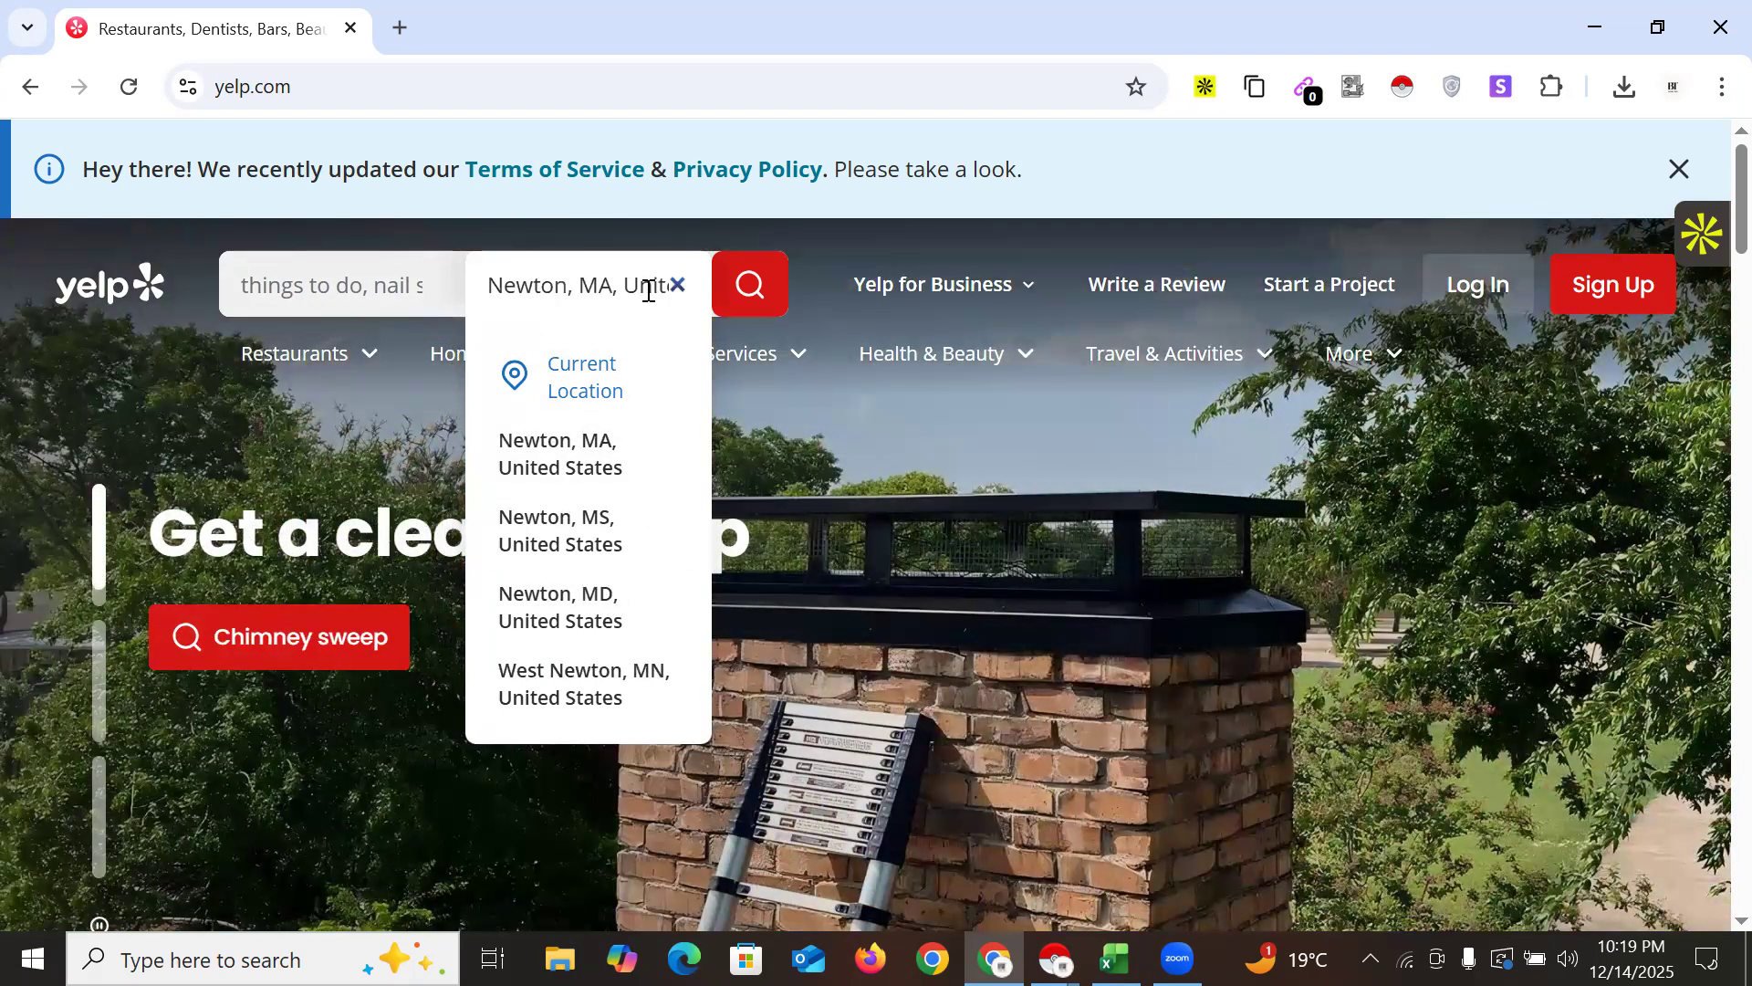
{"action": "type", "text": "n"}
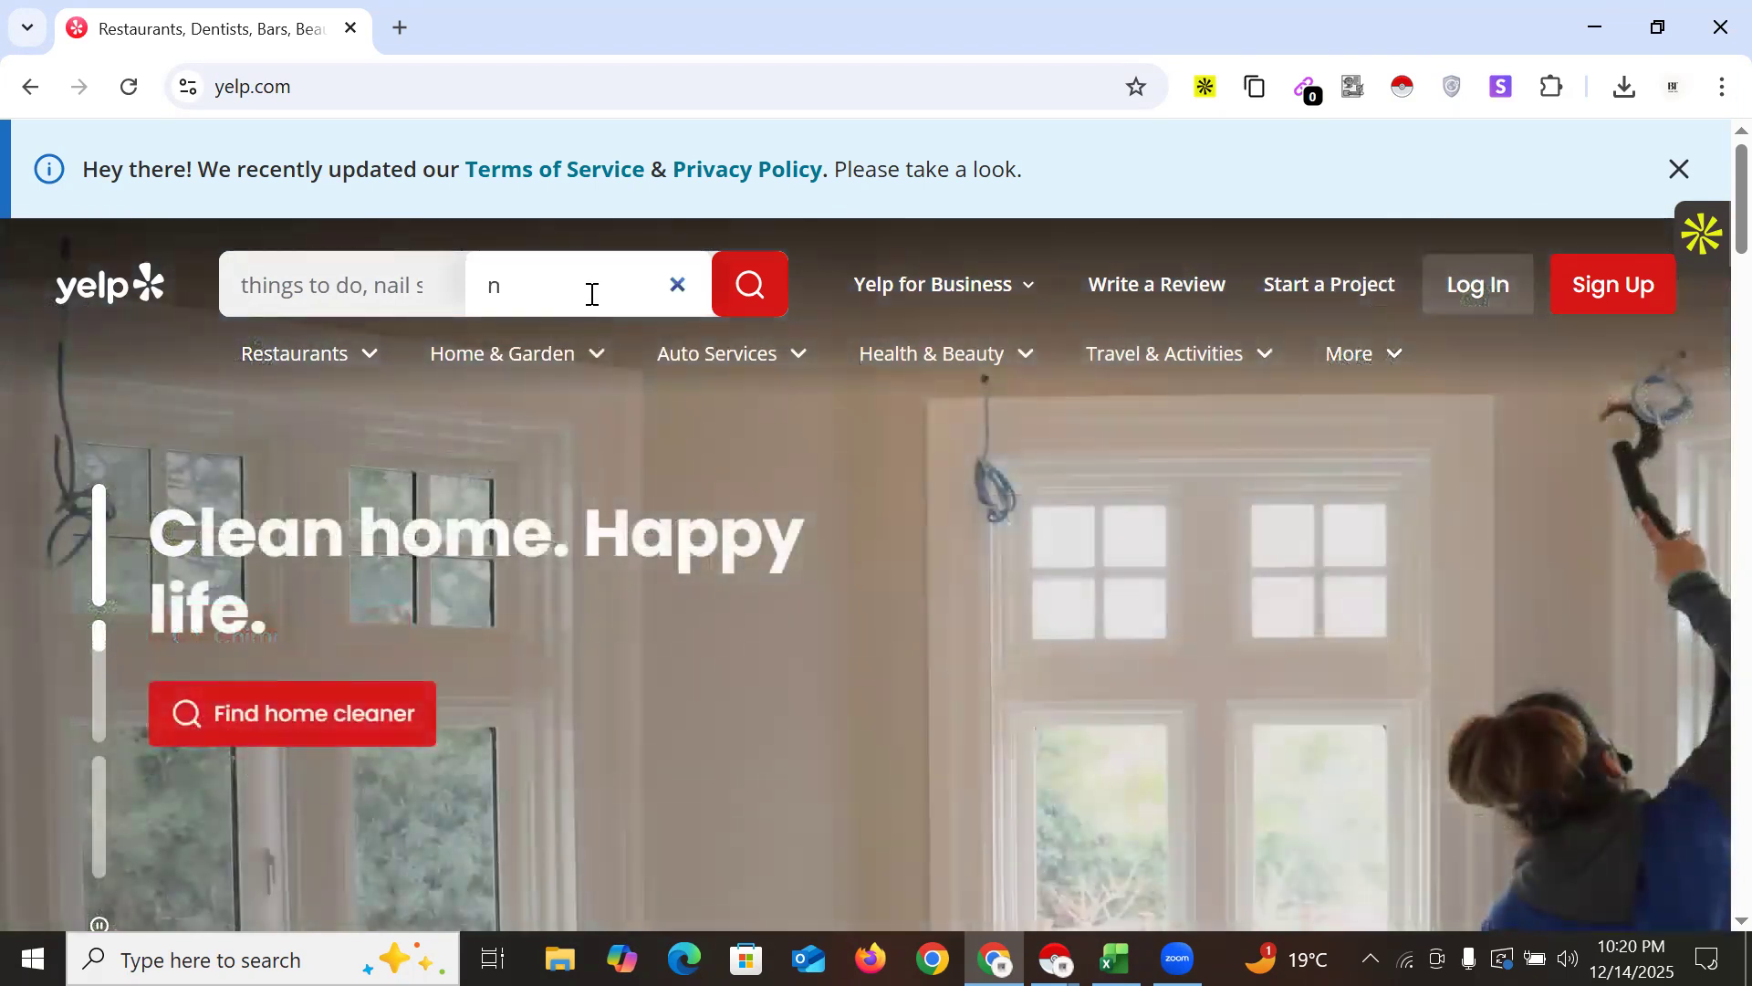
{"action": "type", "text": "ewy"}
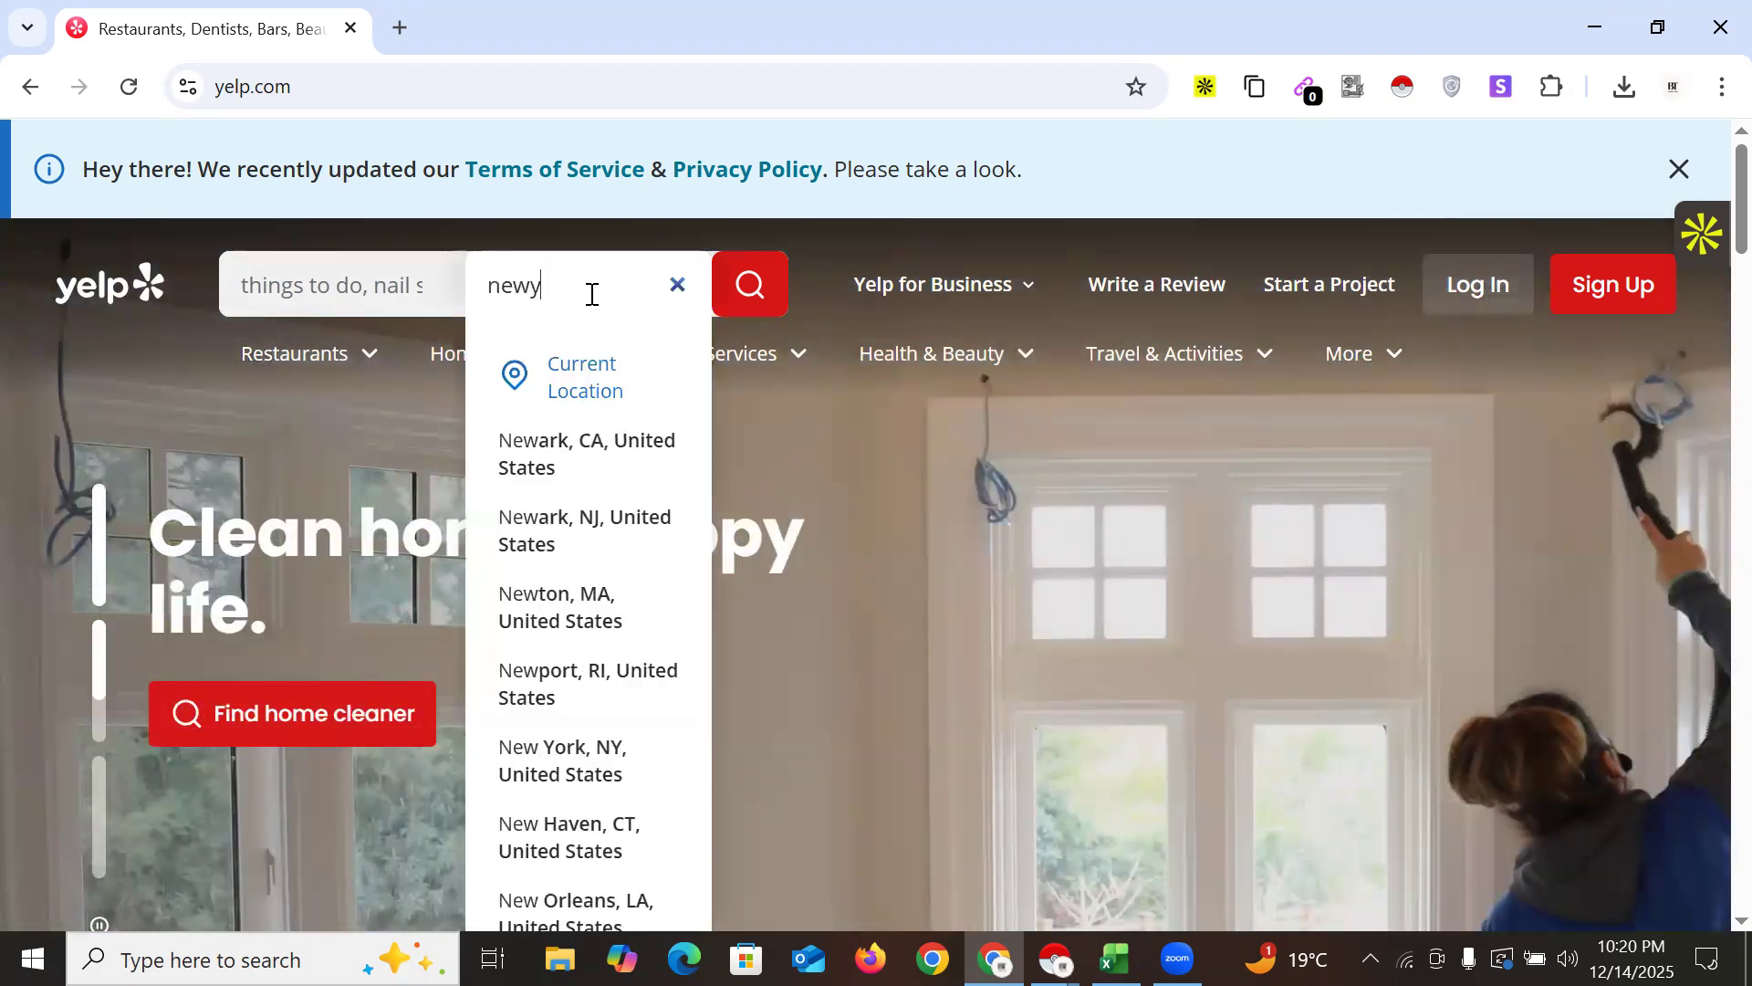
{"action": "type", "text": "o"}
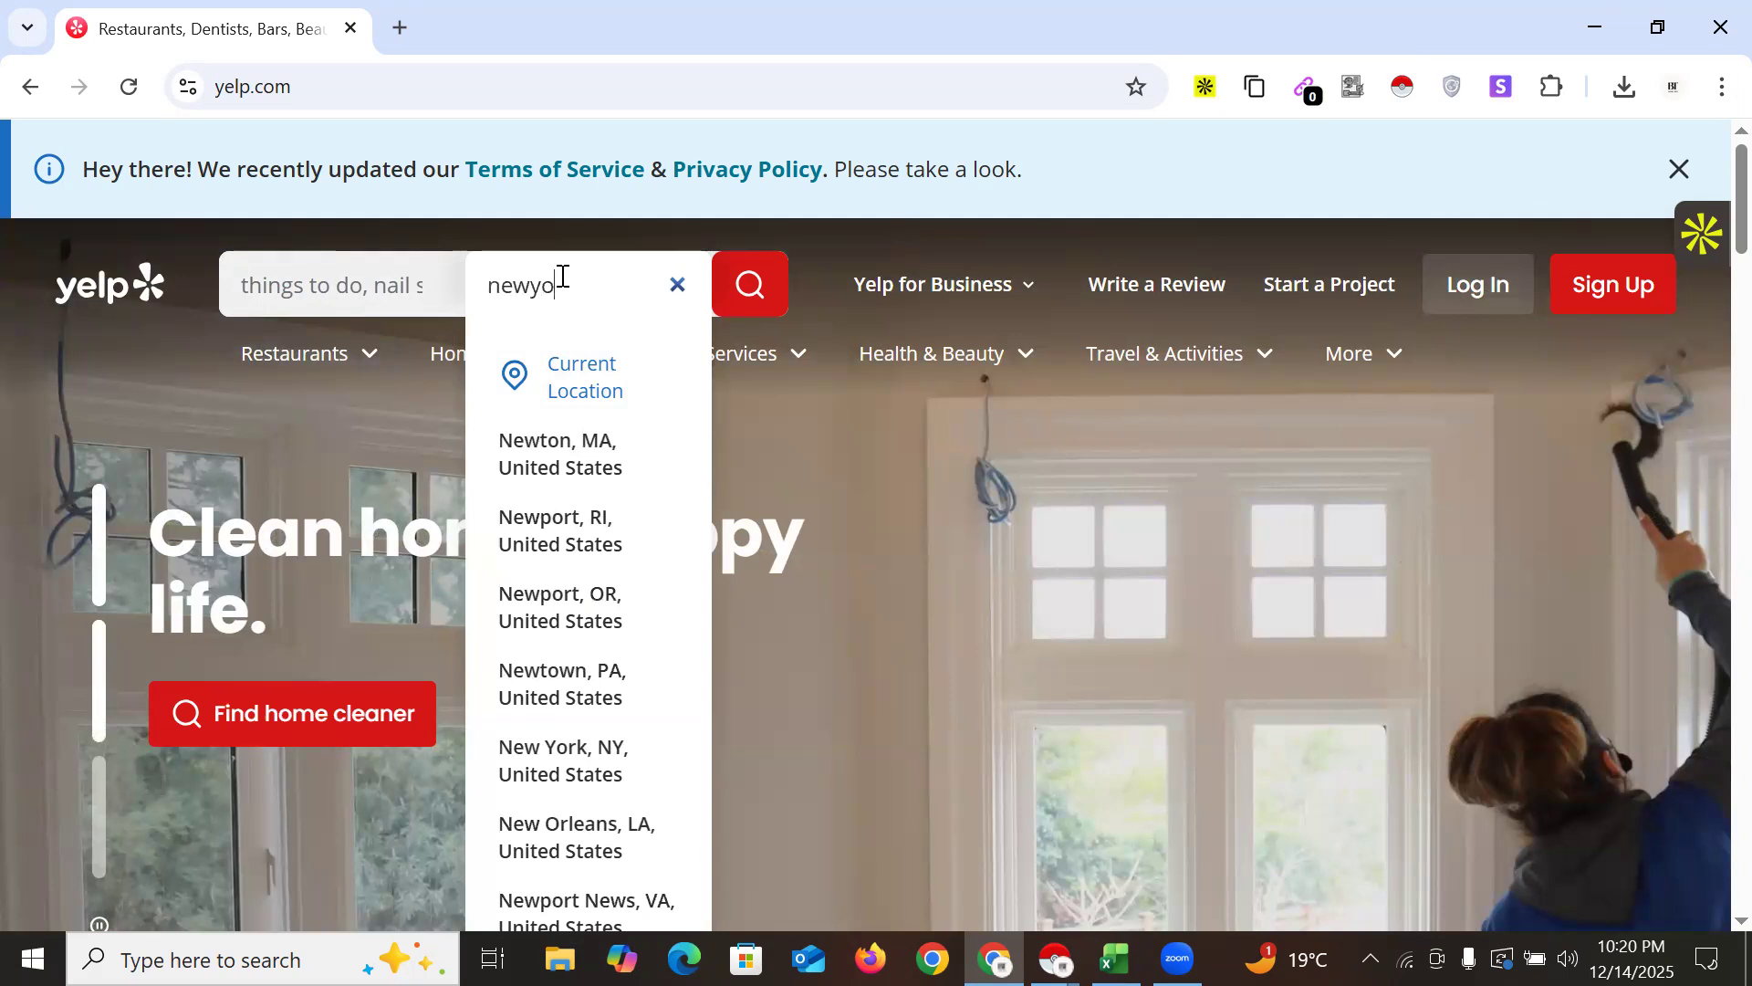
{"action": "type", "text": "rk, NY, Uni"}
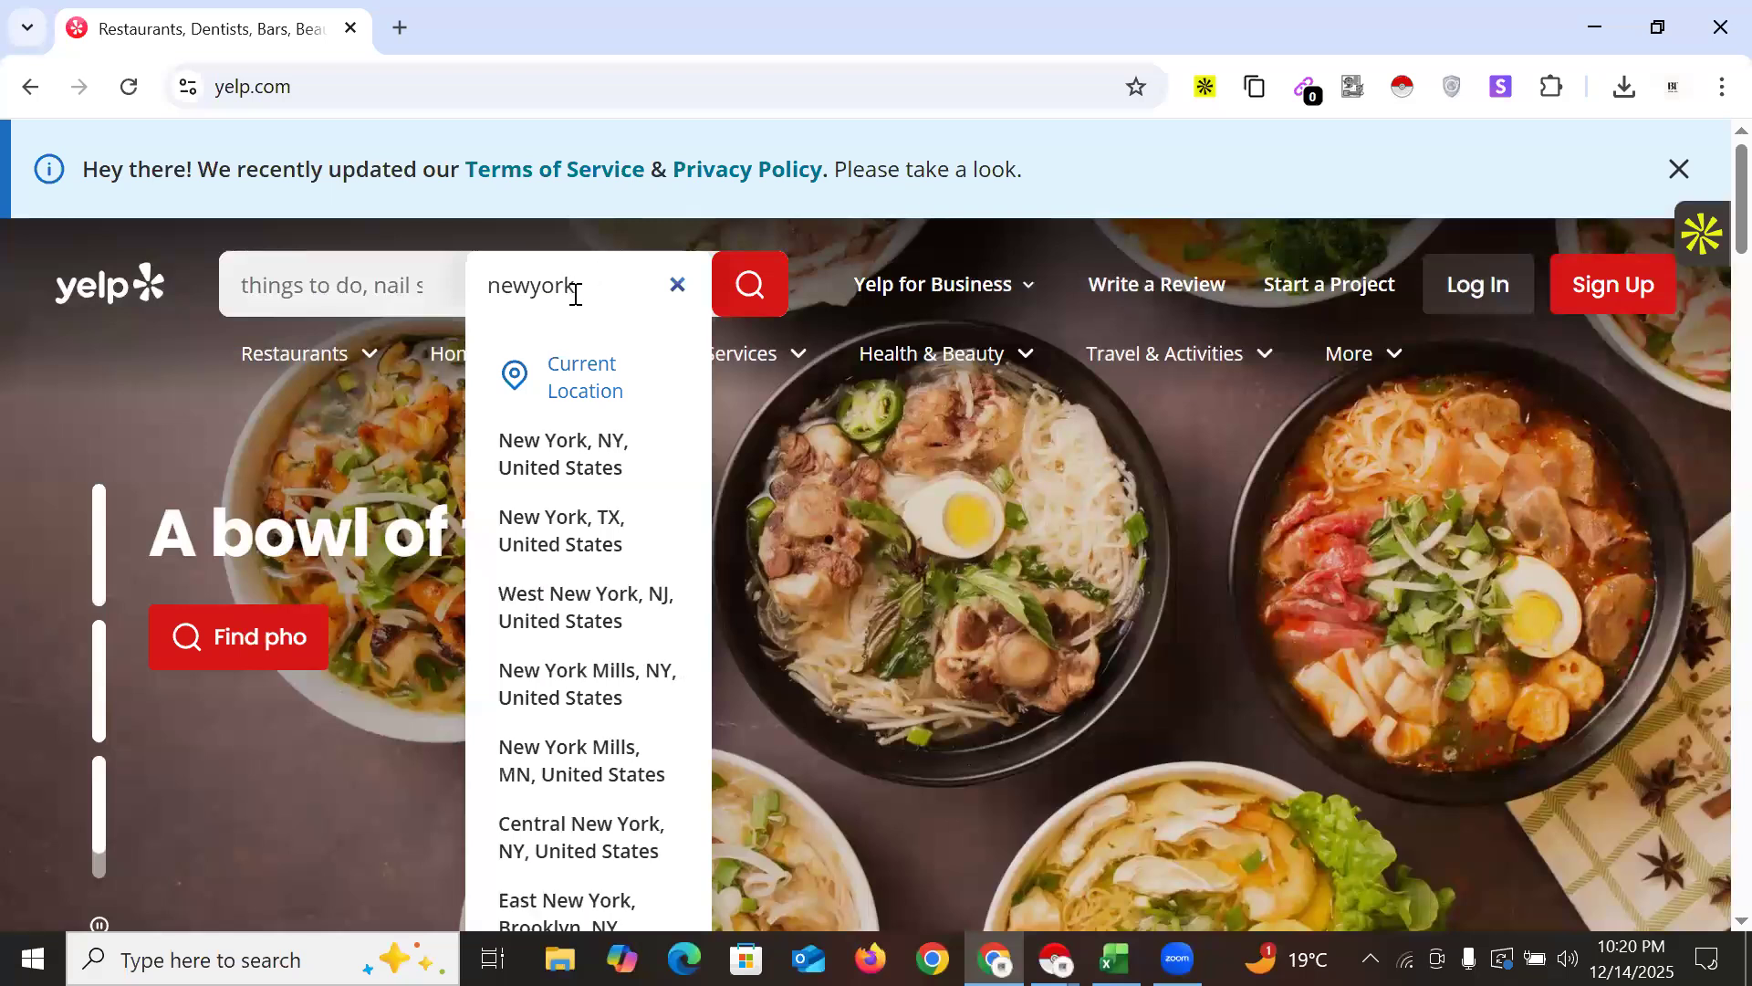
{"action": "left_click", "coordinate": [571, 467]}
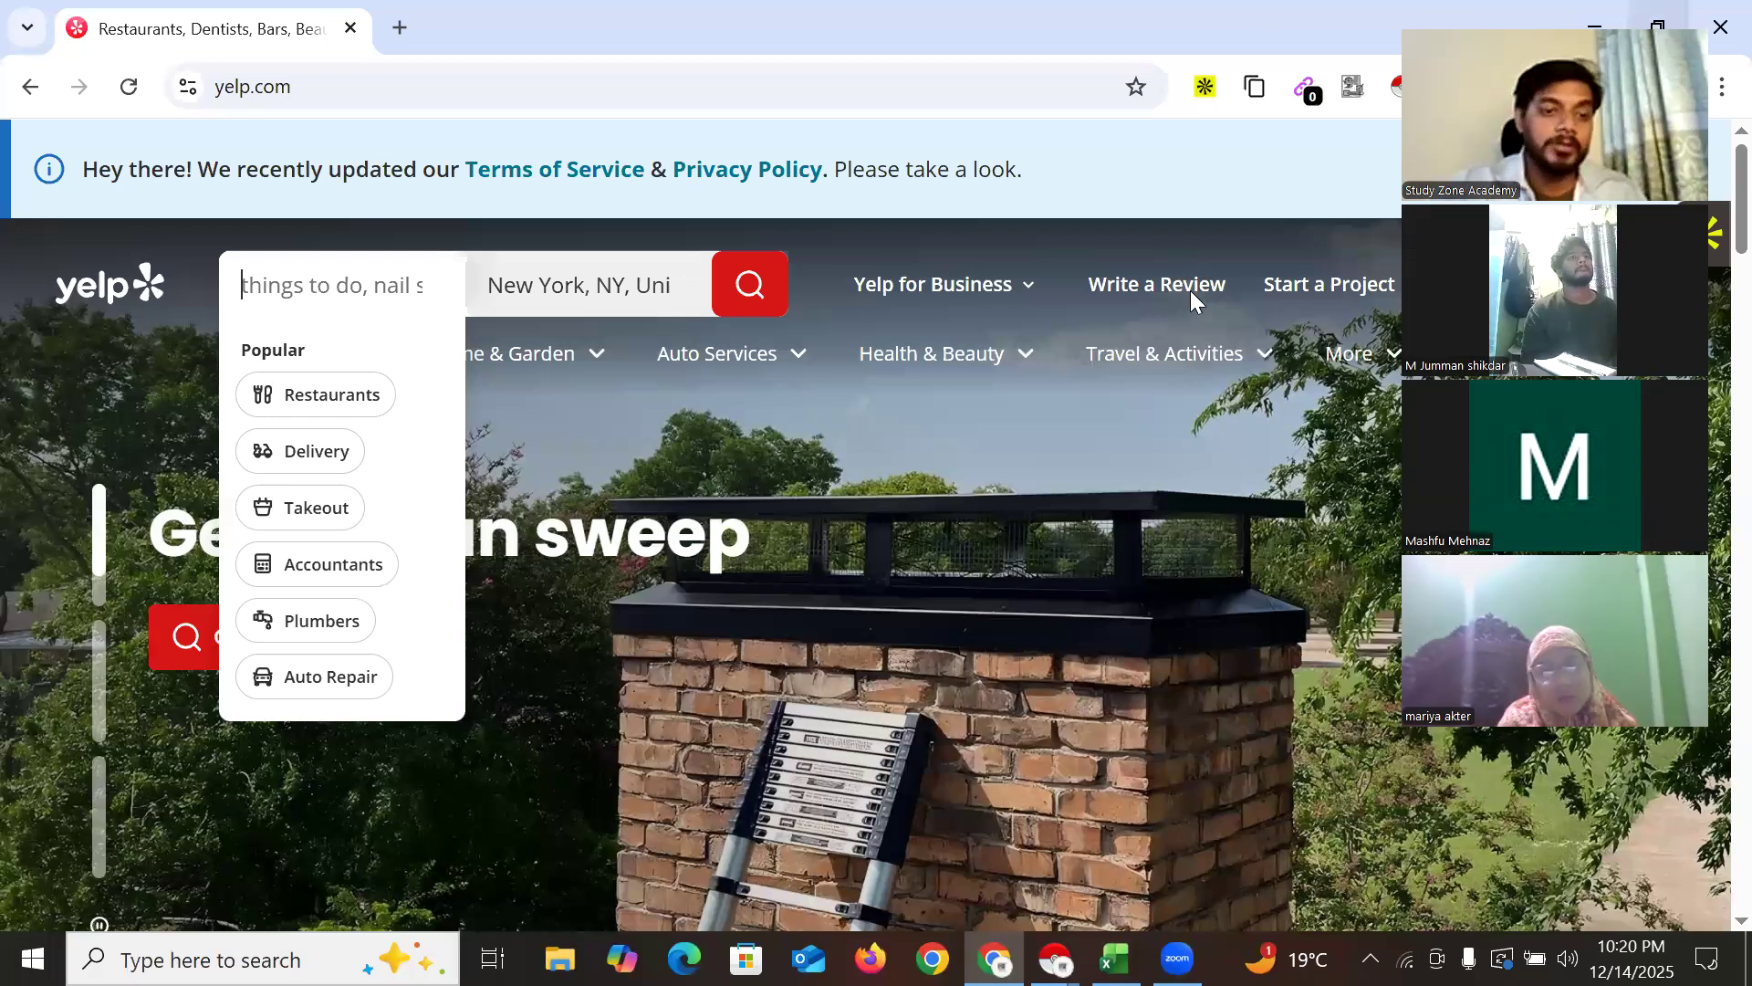
{"action": "left_click", "coordinate": [302, 397]}
{"action": "left_click", "coordinate": [308, 452]}
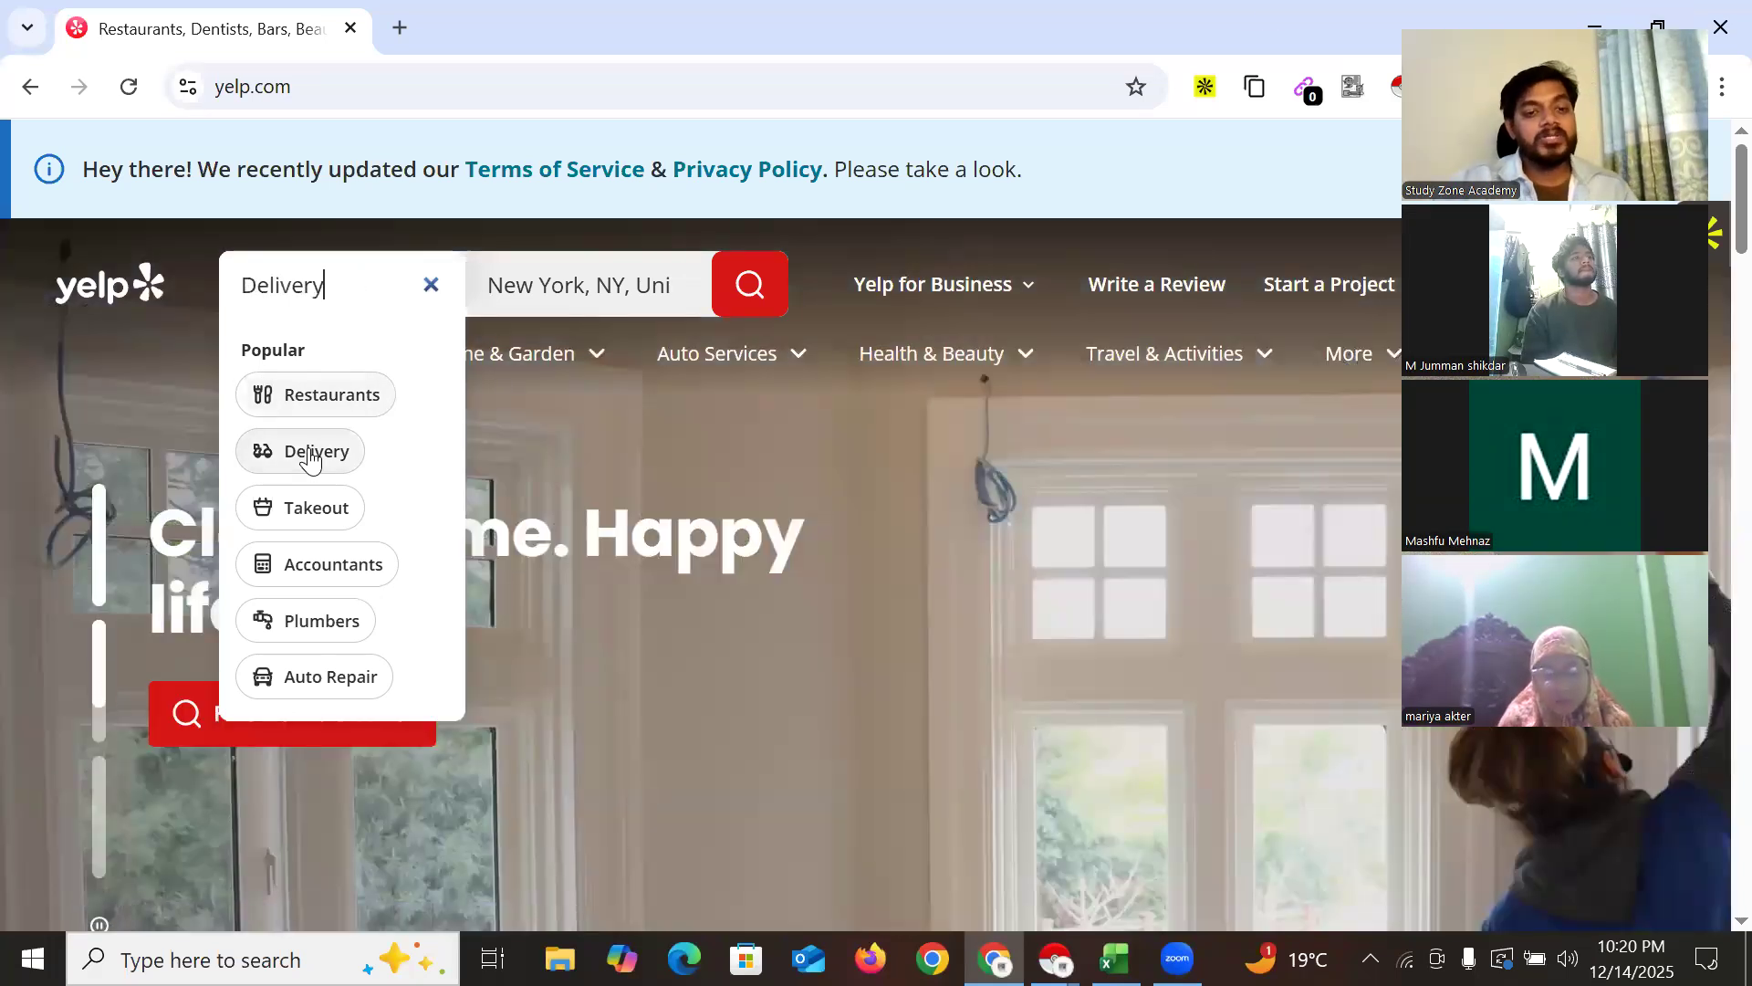
{"action": "left_click", "coordinate": [303, 507]}
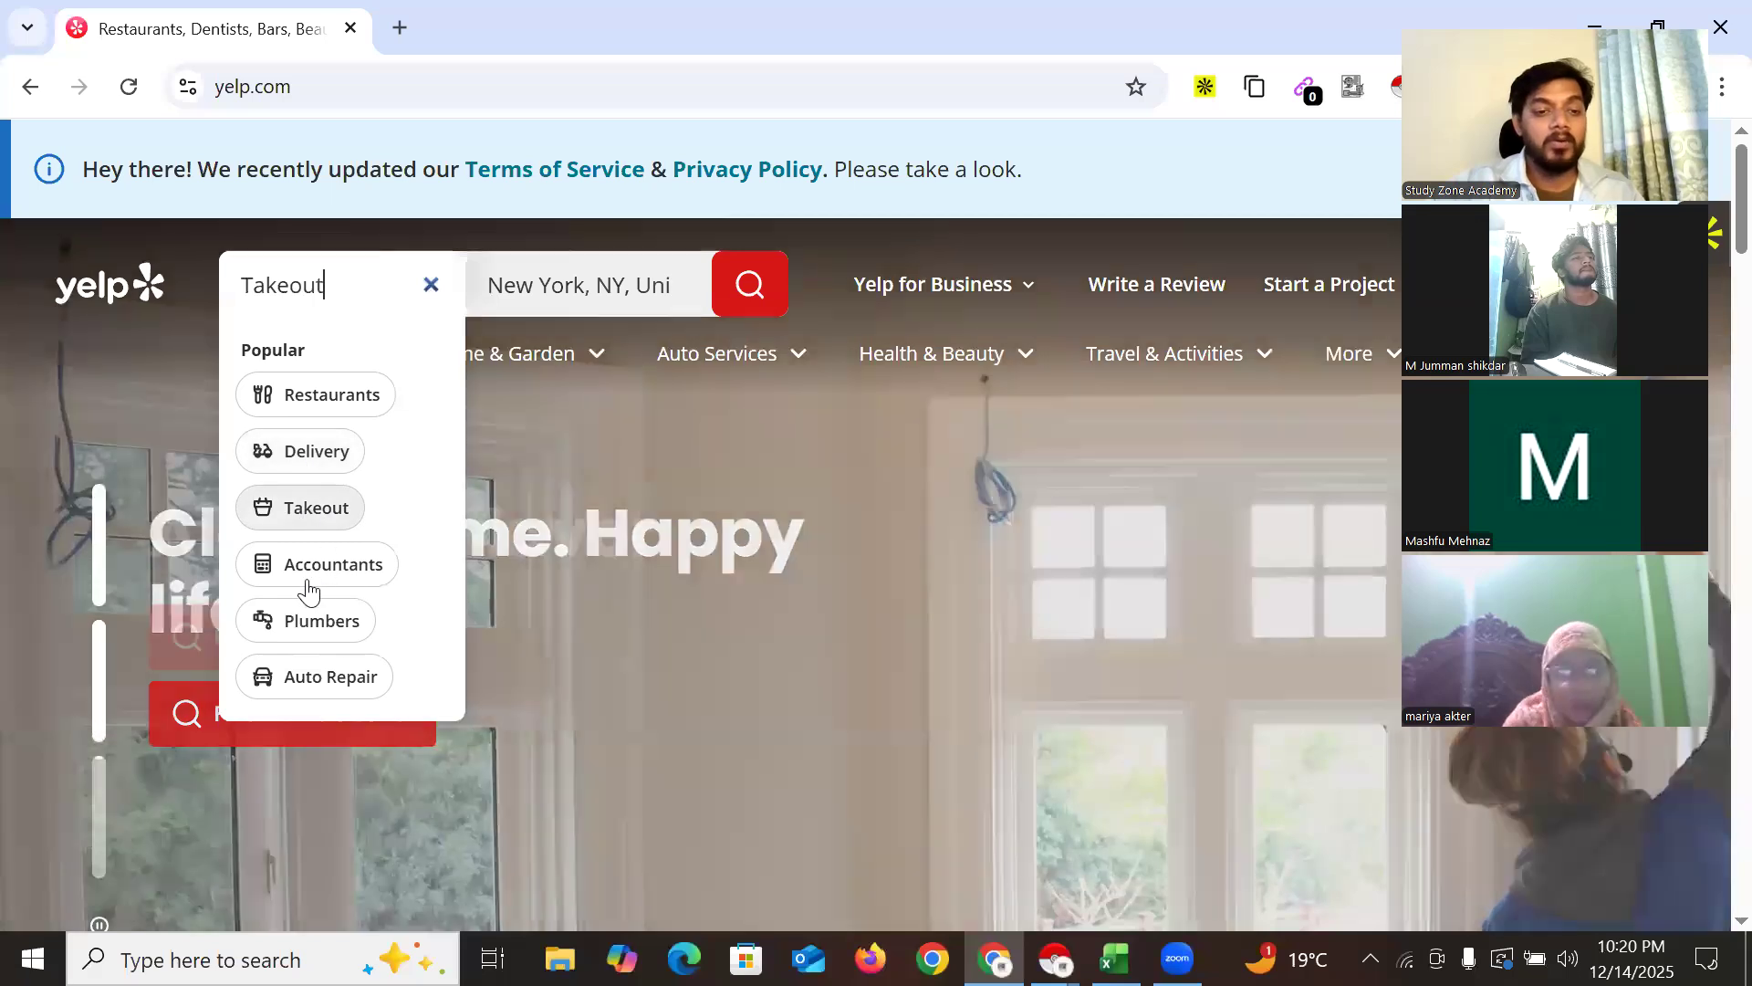
{"action": "left_click", "coordinate": [315, 573]}
{"action": "left_click", "coordinate": [338, 628]}
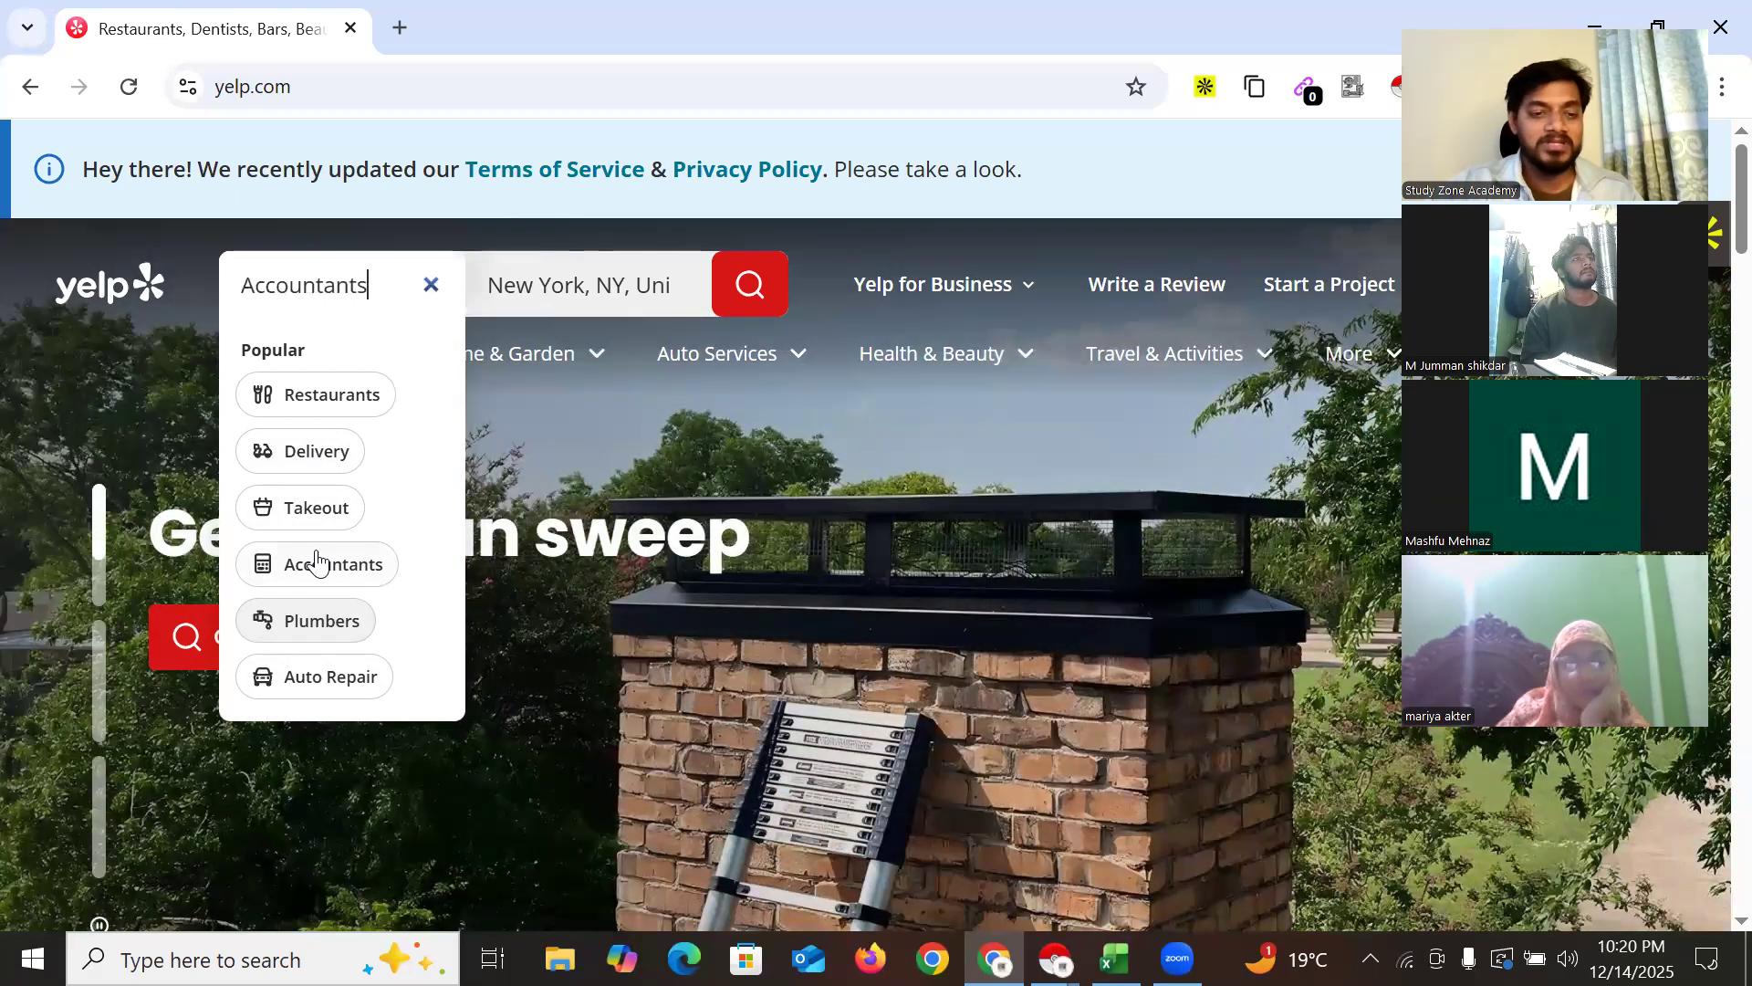
{"action": "scroll", "coordinate": [317, 563], "scroll_direction": "down", "scroll_amount": 1}
{"action": "left_click", "coordinate": [320, 493]}
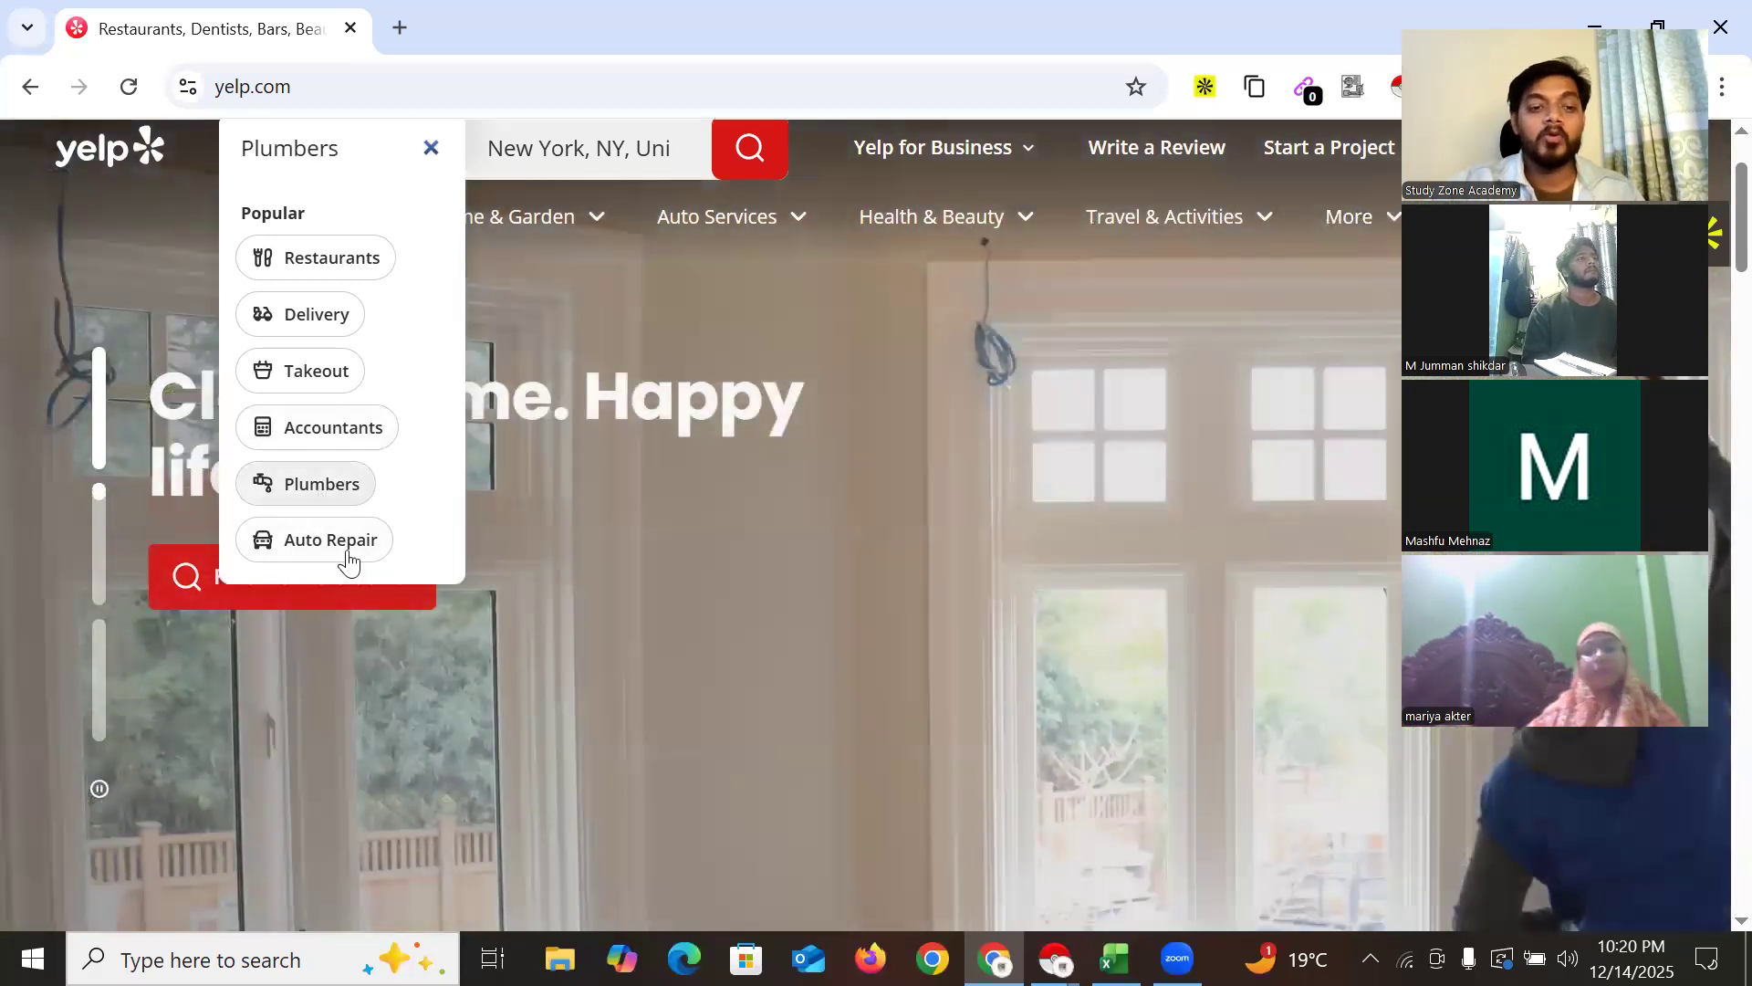
{"action": "left_click", "coordinate": [347, 555]}
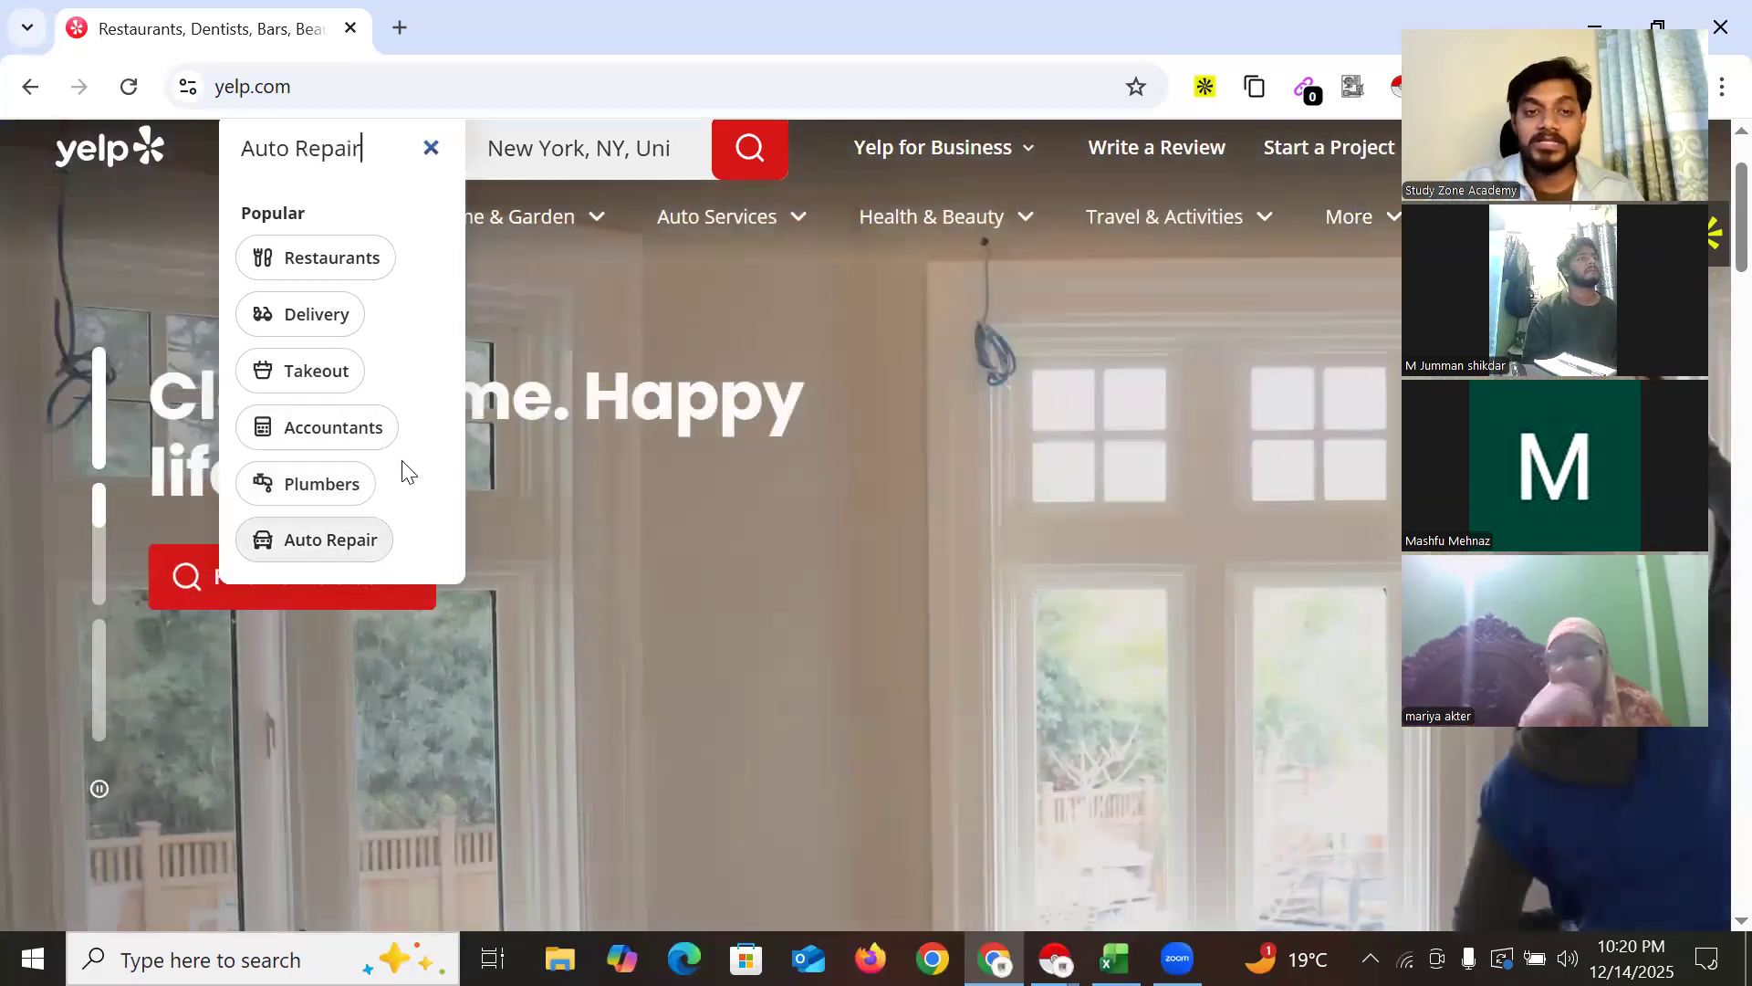
{"action": "left_click", "coordinate": [352, 484]}
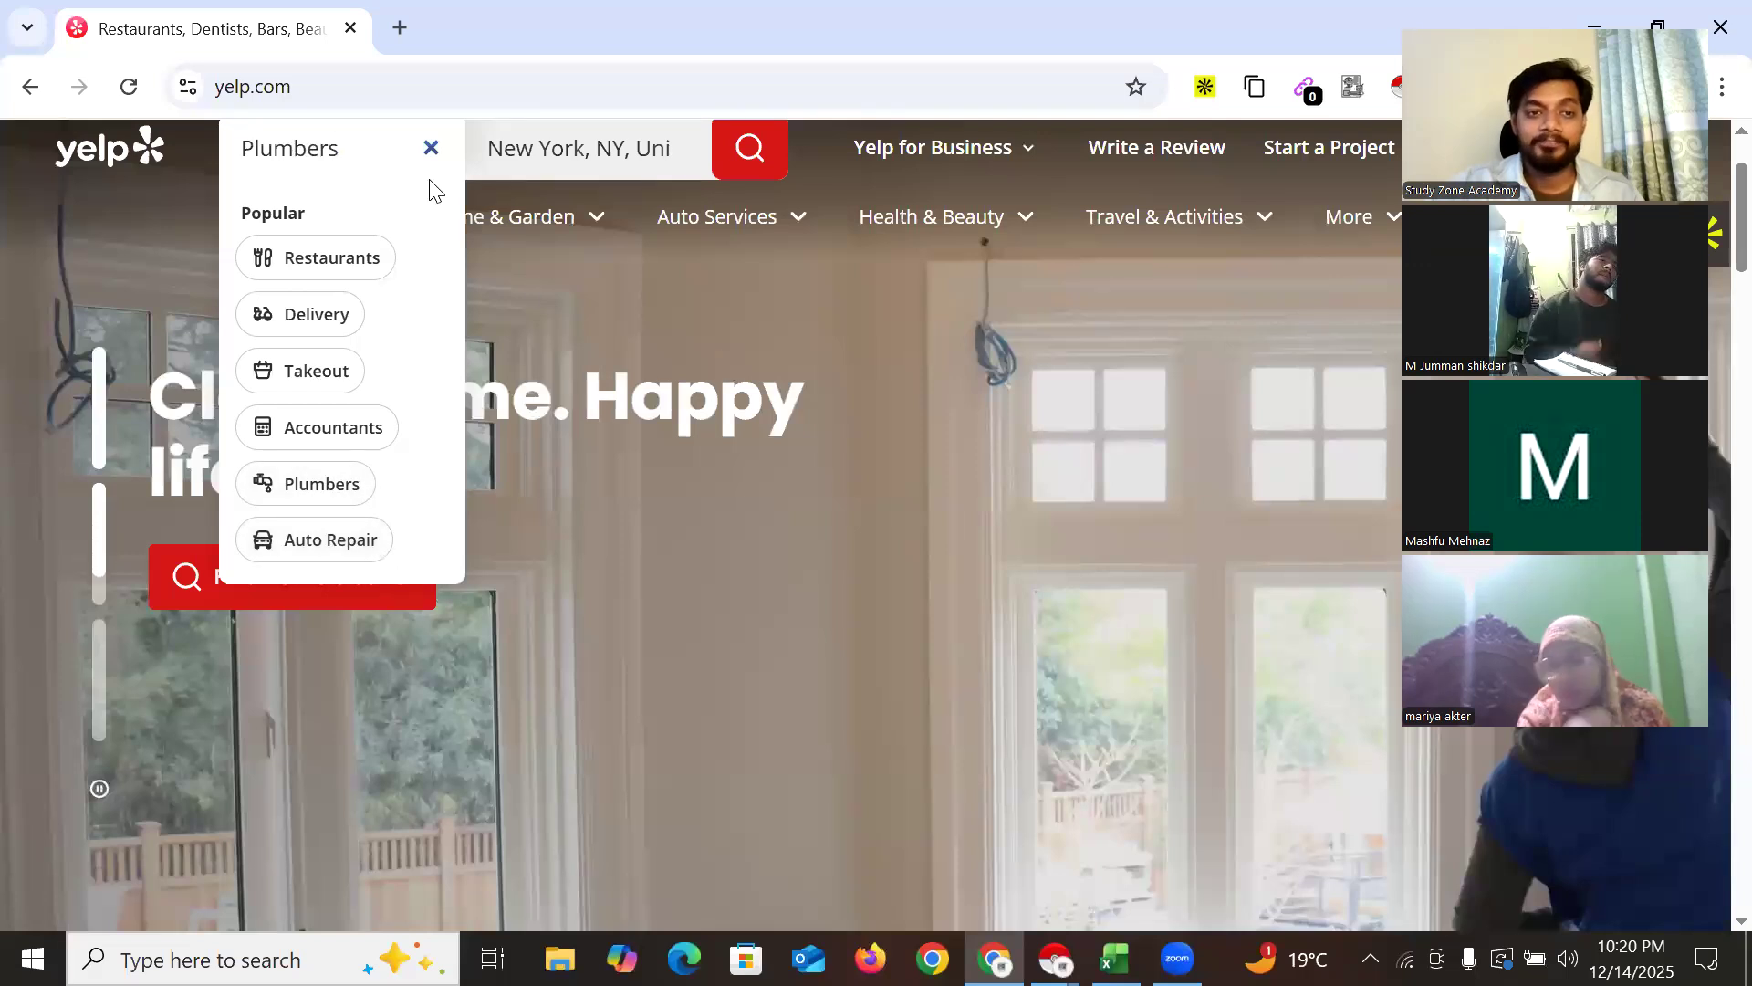
{"action": "left_click", "coordinate": [428, 146]}
{"action": "left_click", "coordinate": [605, 315]}
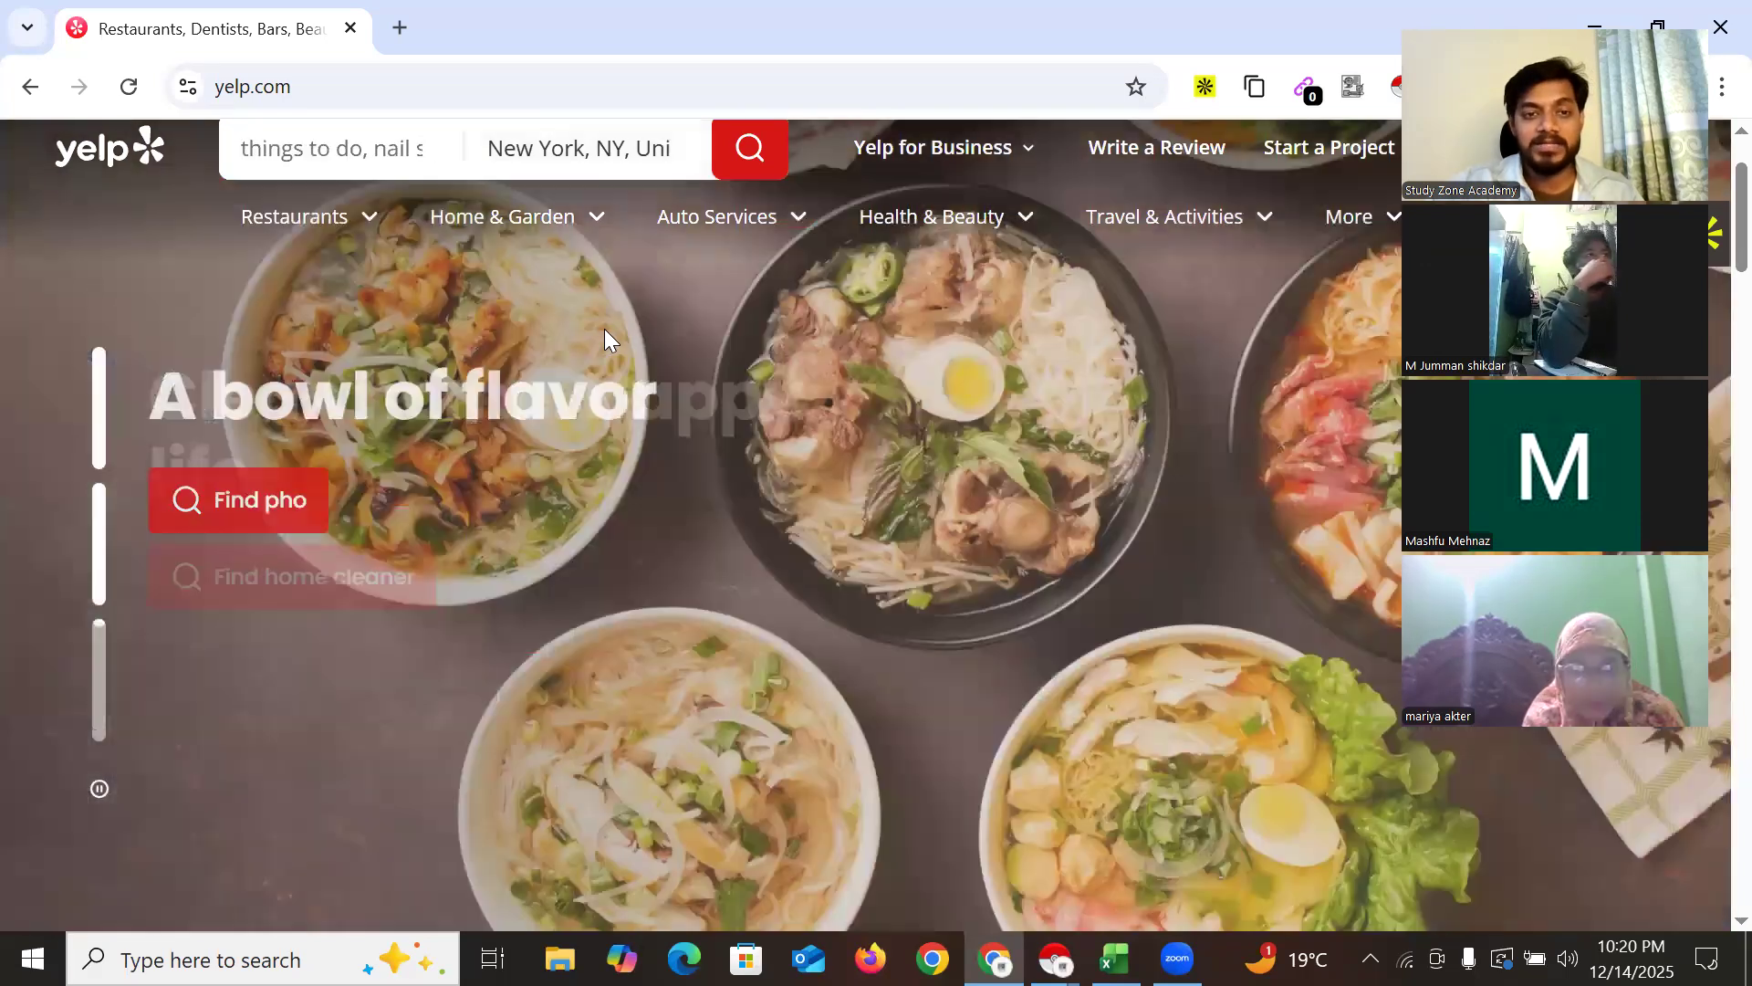
{"action": "mouse_move", "coordinate": [341, 227]}
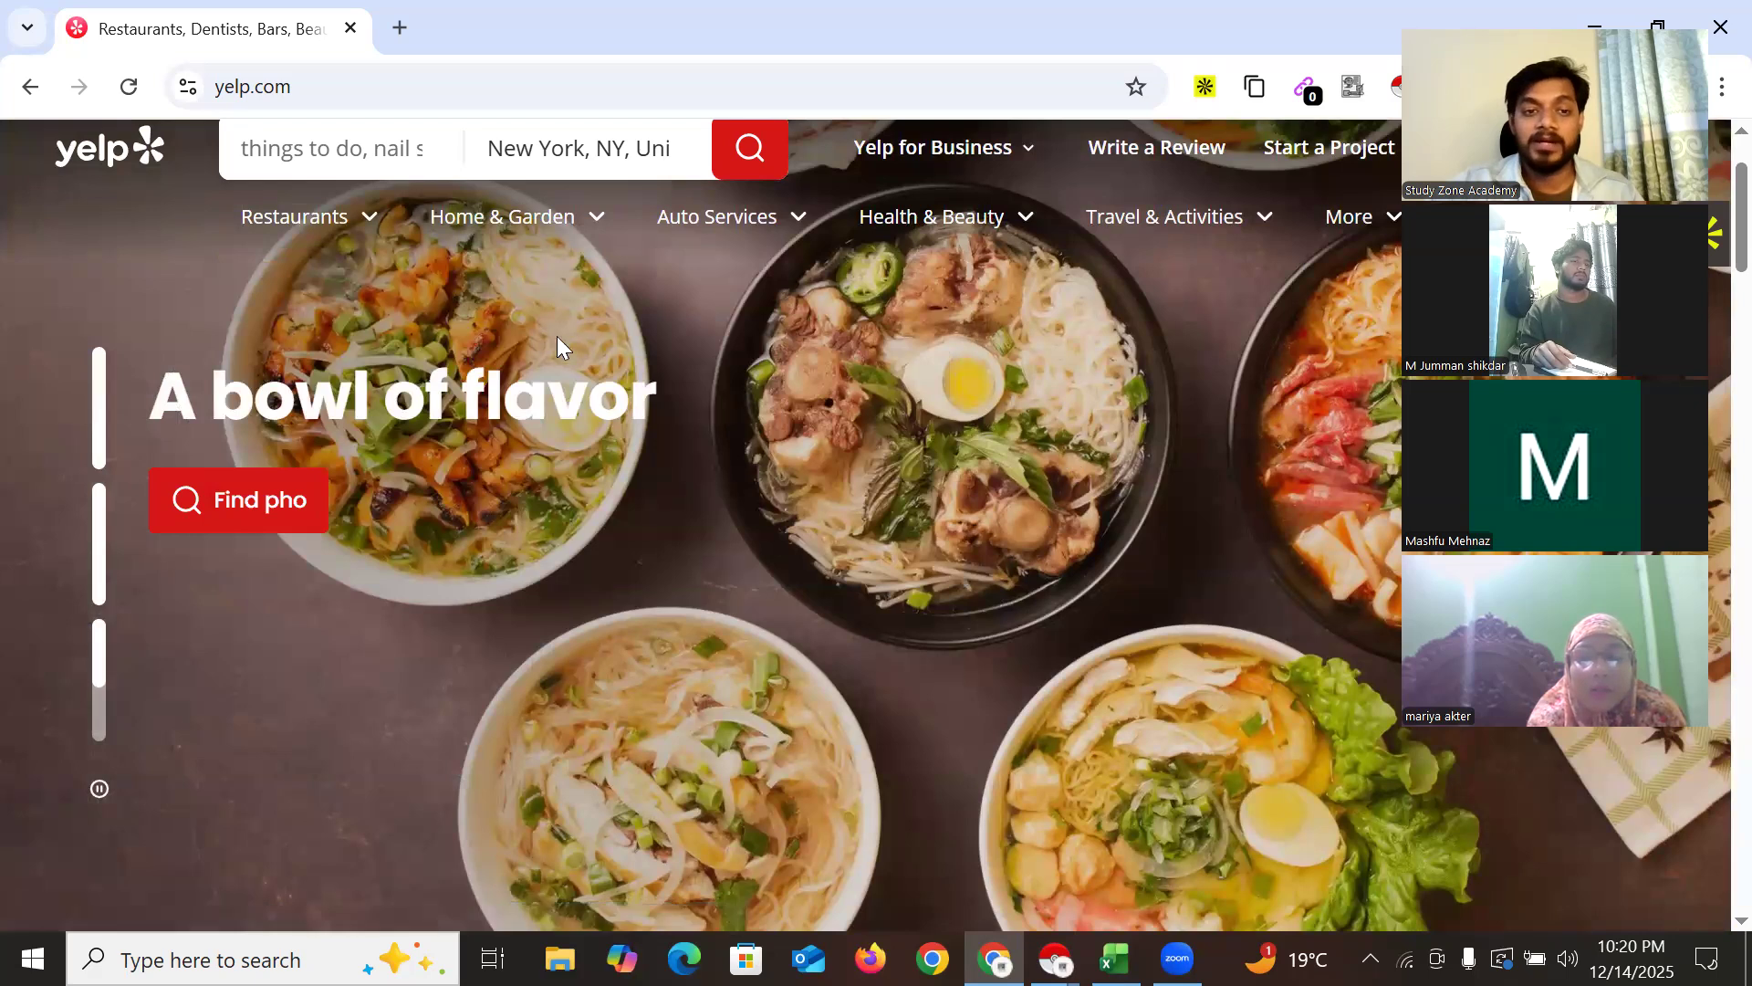
{"action": "mouse_move", "coordinate": [585, 226]}
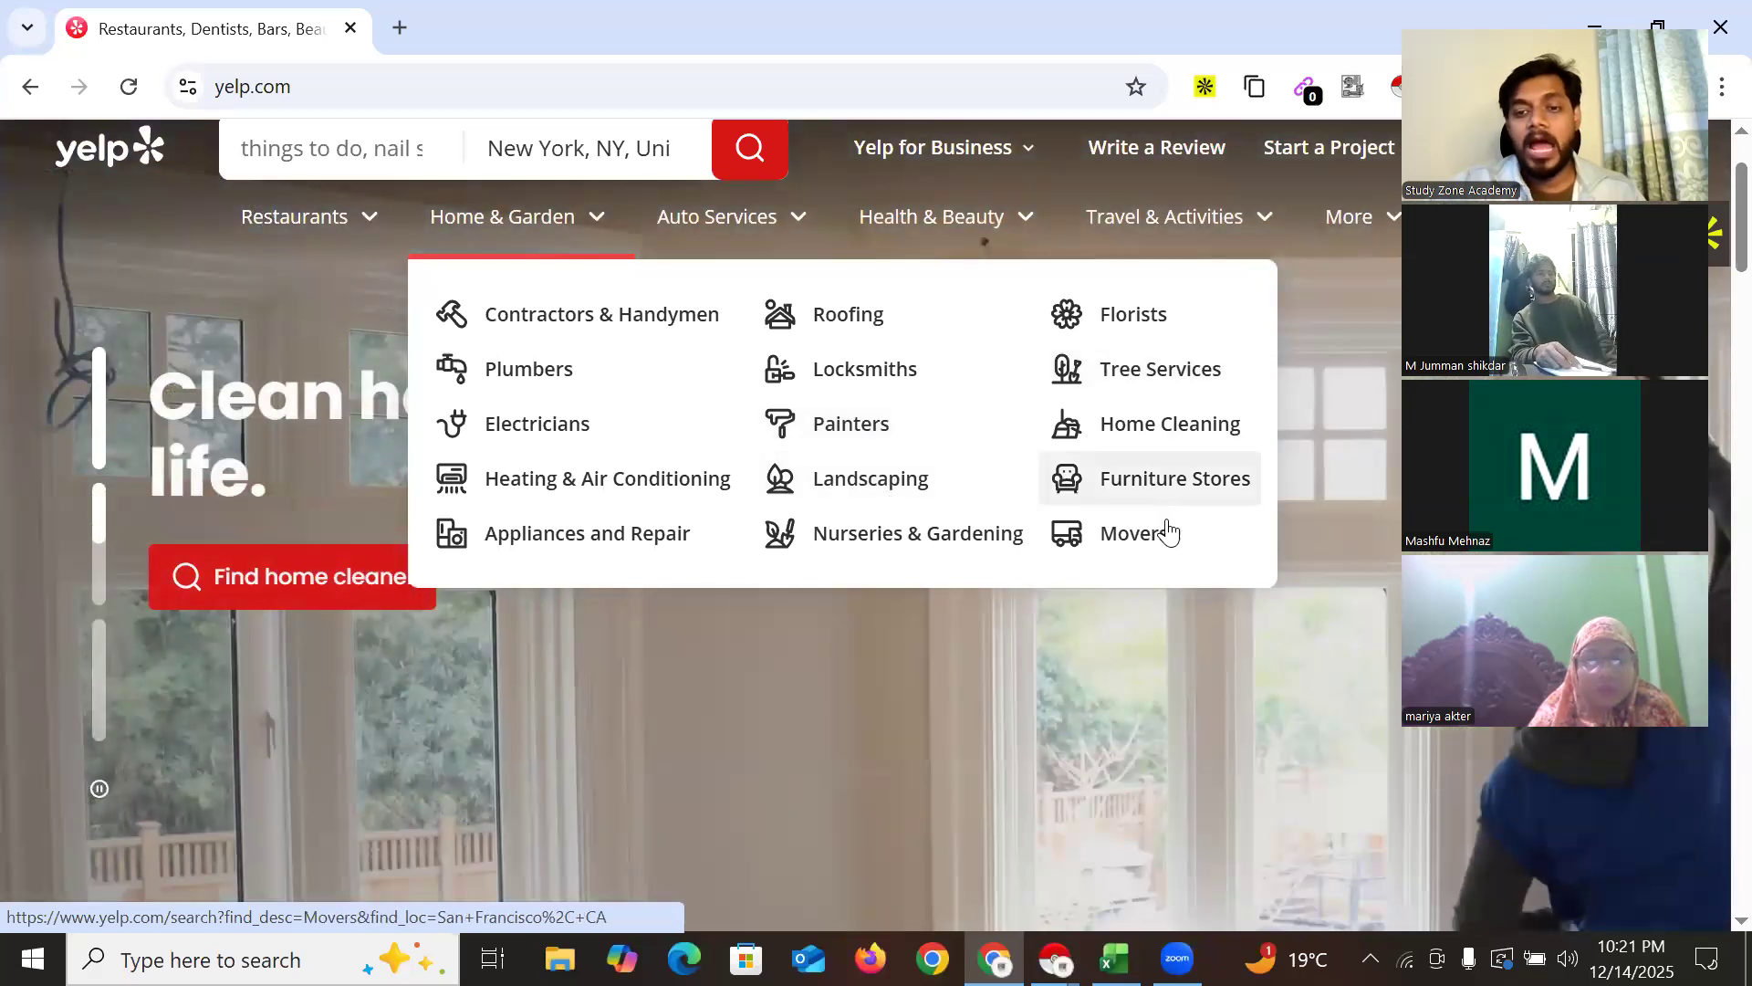
{"action": "mouse_move", "coordinate": [791, 223]}
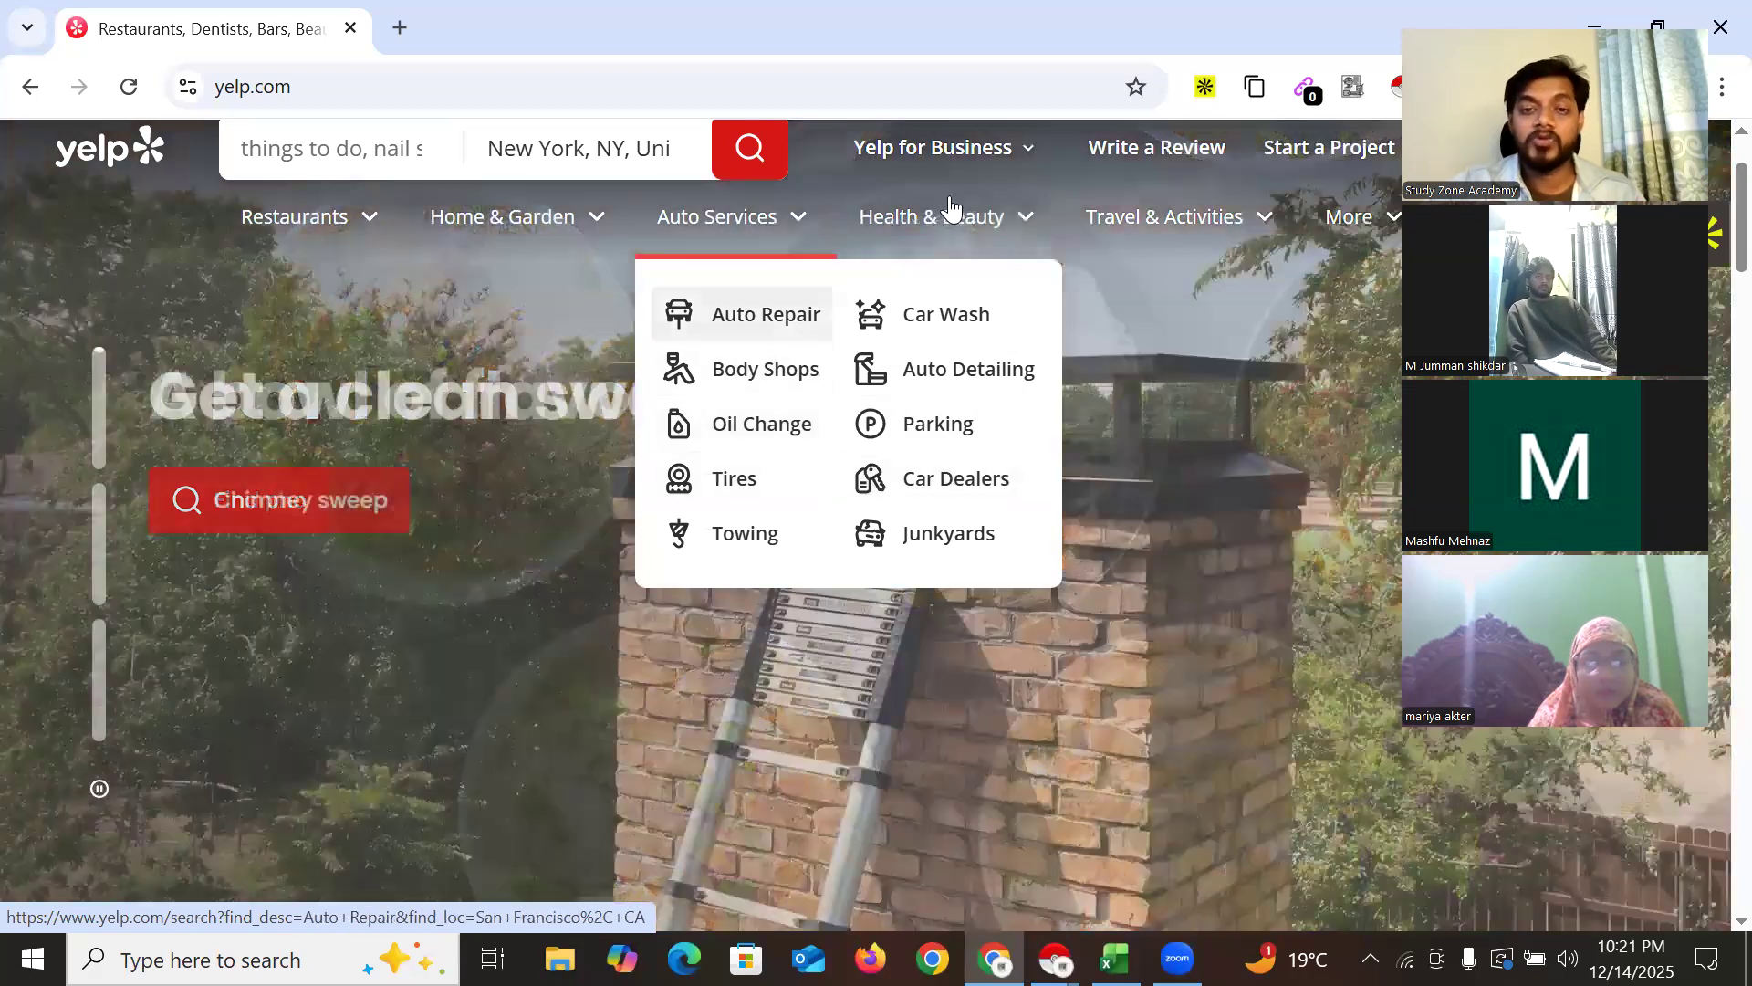
{"action": "mouse_move", "coordinate": [997, 225]}
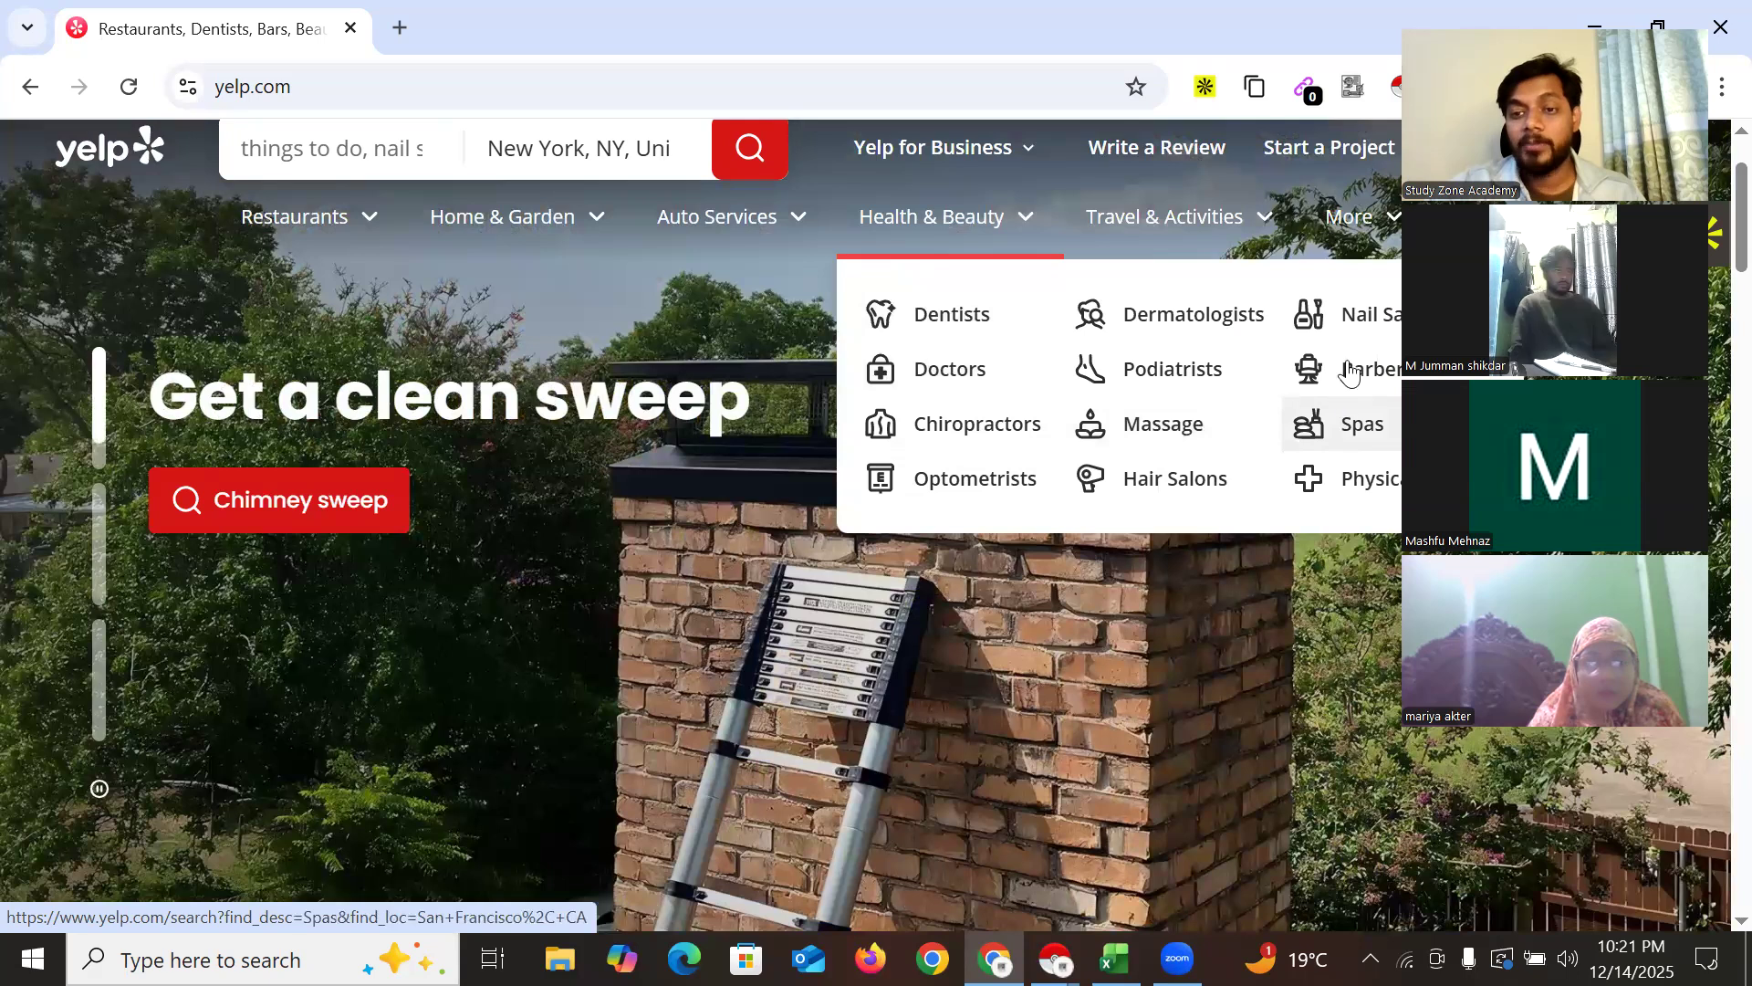
{"action": "mouse_move", "coordinate": [1198, 224]}
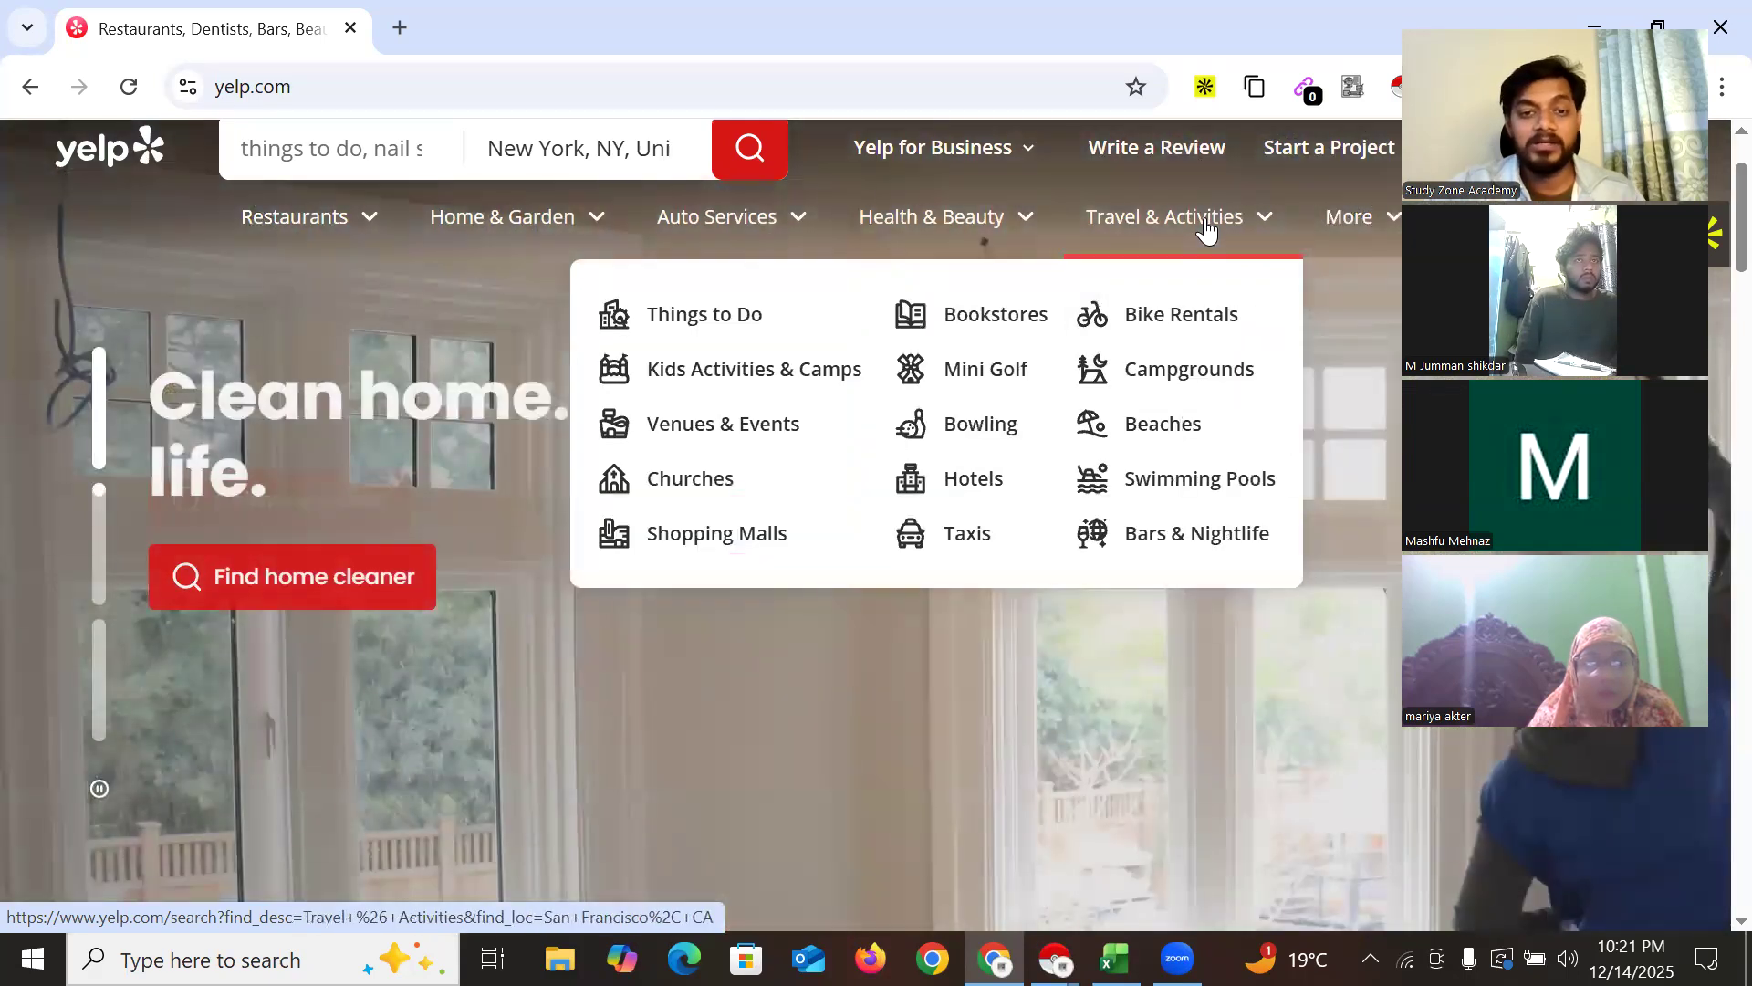
{"action": "mouse_move", "coordinate": [1383, 233]}
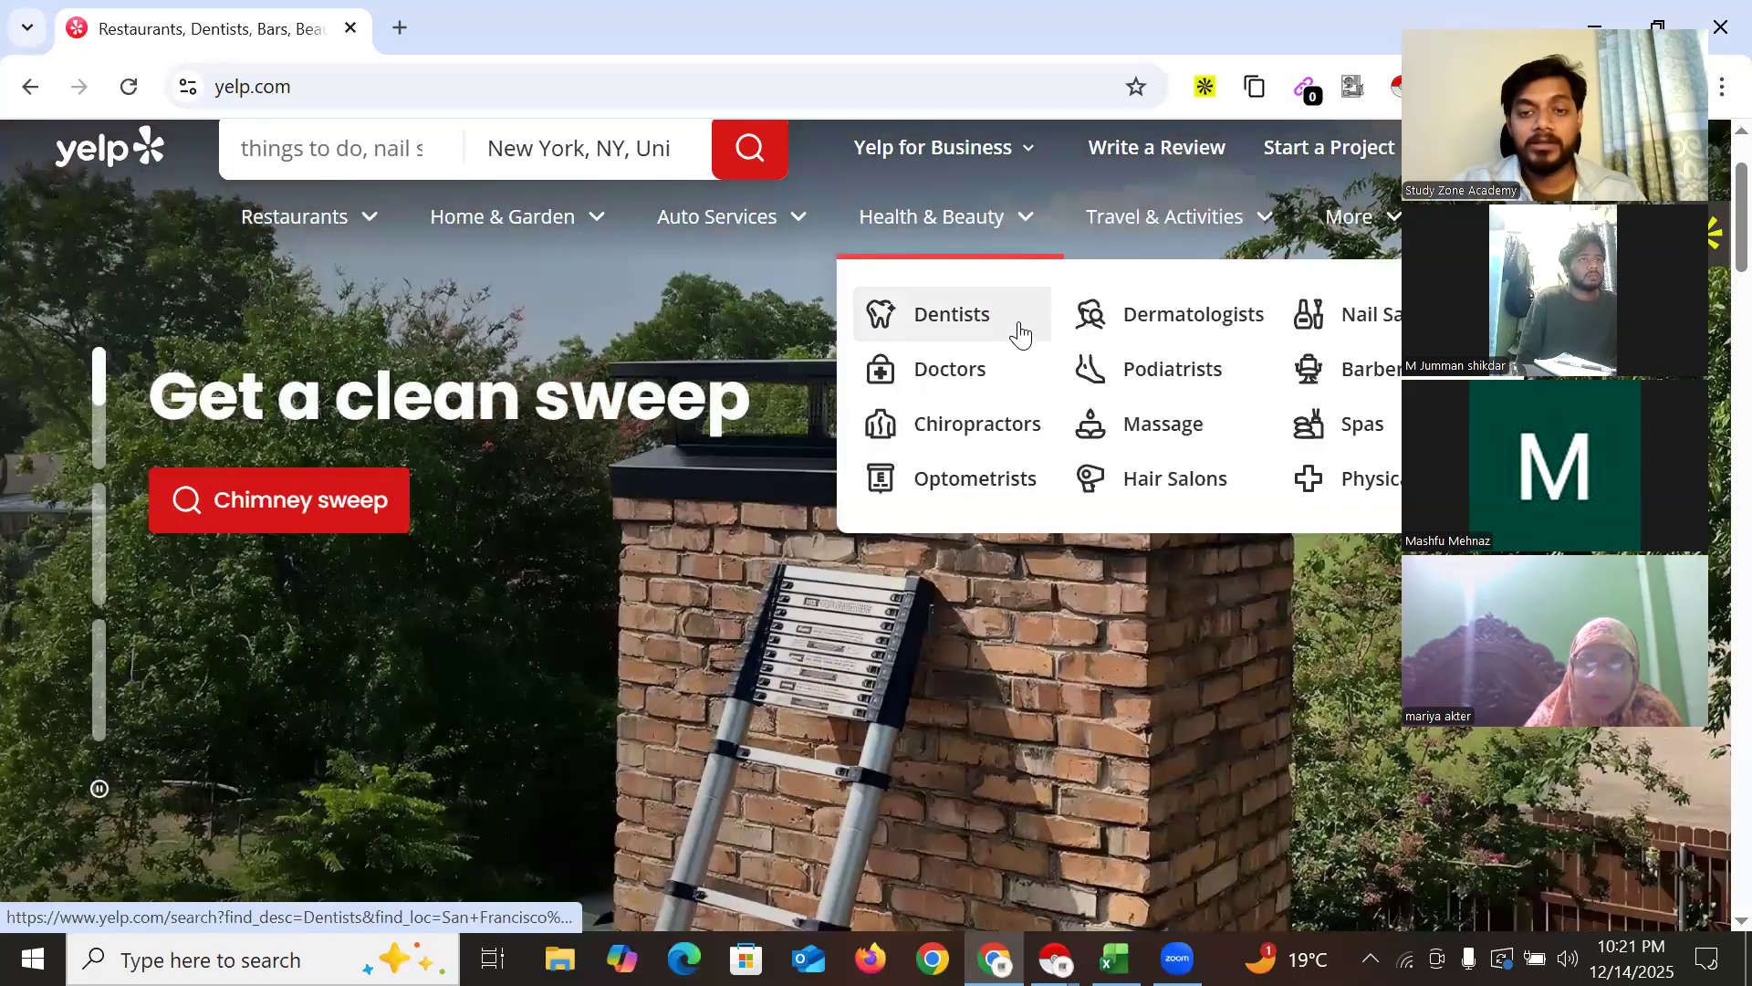
{"action": "mouse_move", "coordinate": [707, 228]}
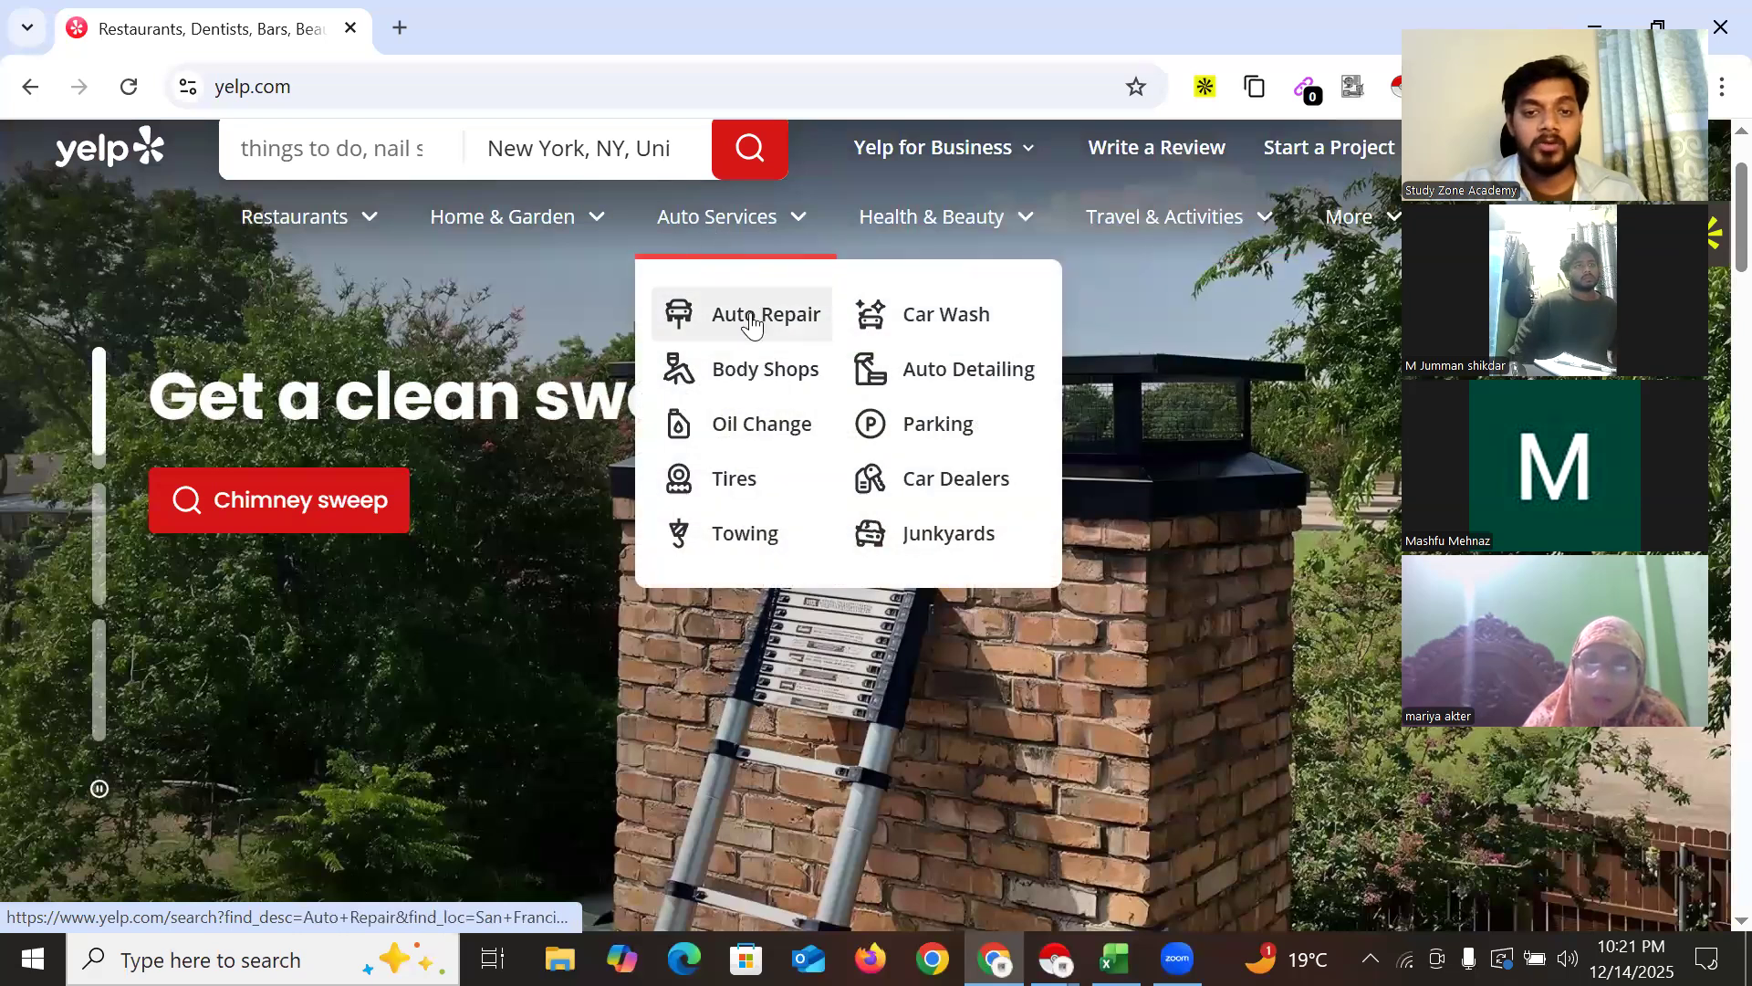
Open Yelp's Auto Repair results for San Francisco, CA and scroll through the listings
{"action": "left_click", "coordinate": [765, 368]}
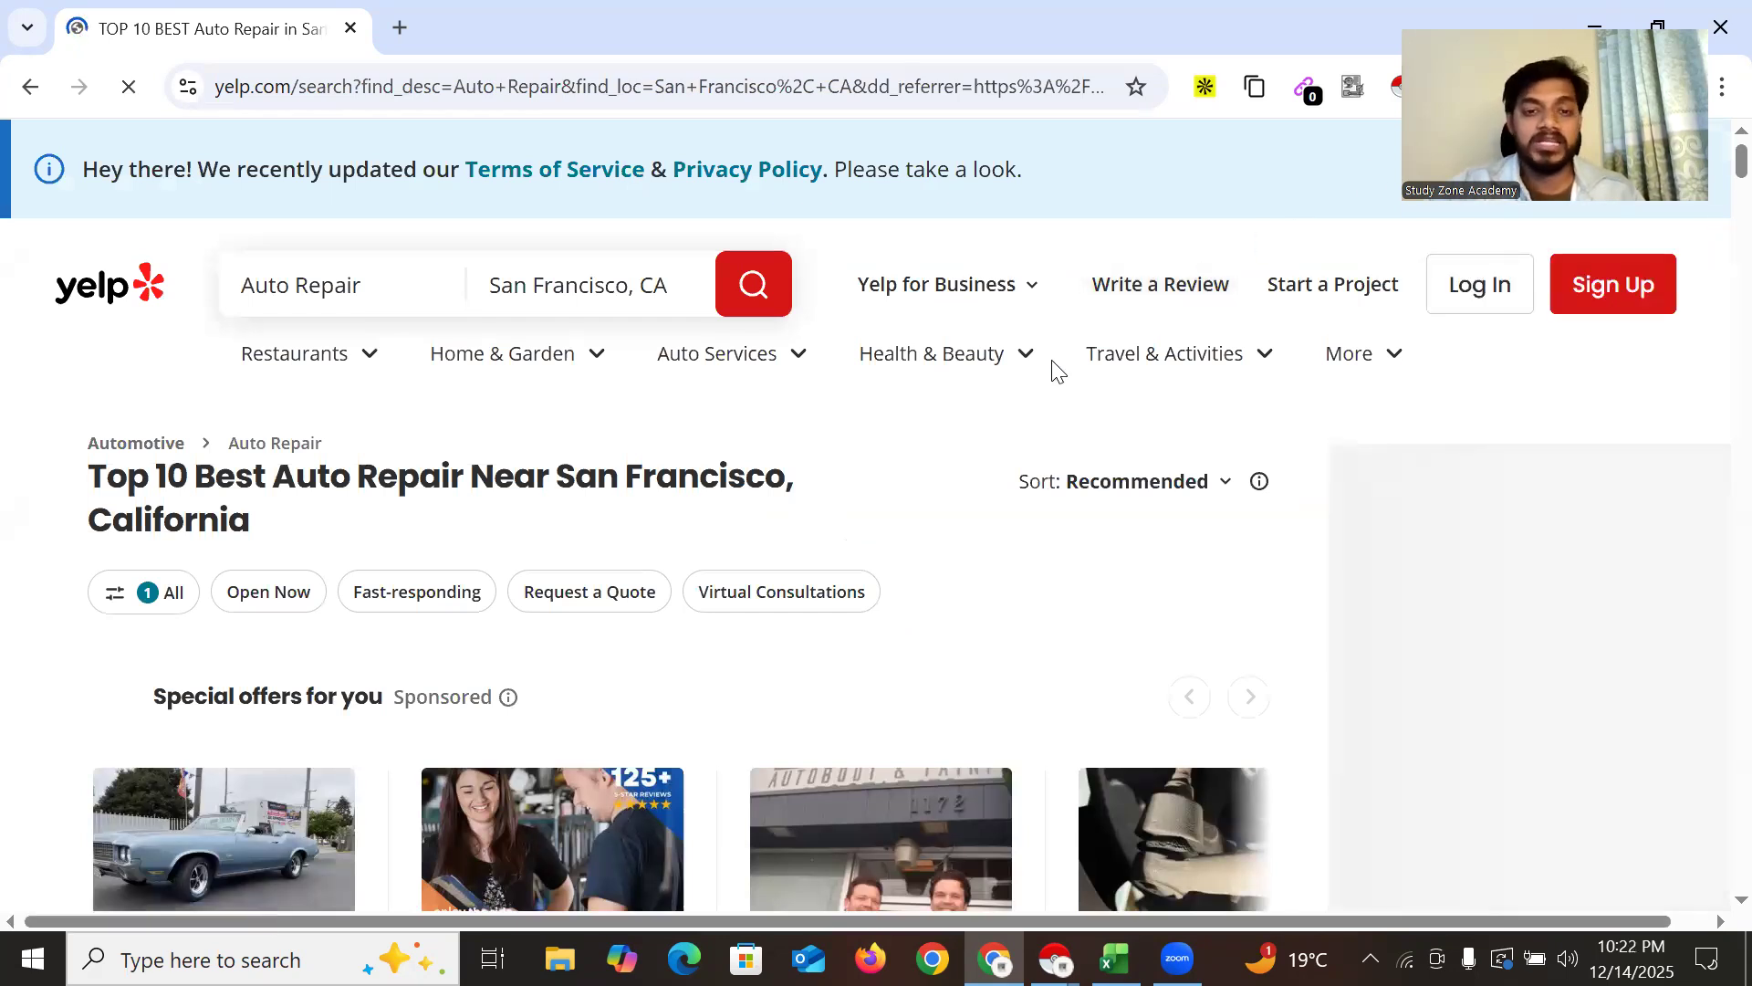
{"action": "scroll", "coordinate": [721, 595], "scroll_direction": "down", "scroll_amount": 6}
{"action": "scroll", "coordinate": [637, 540], "scroll_direction": "up", "scroll_amount": 7}
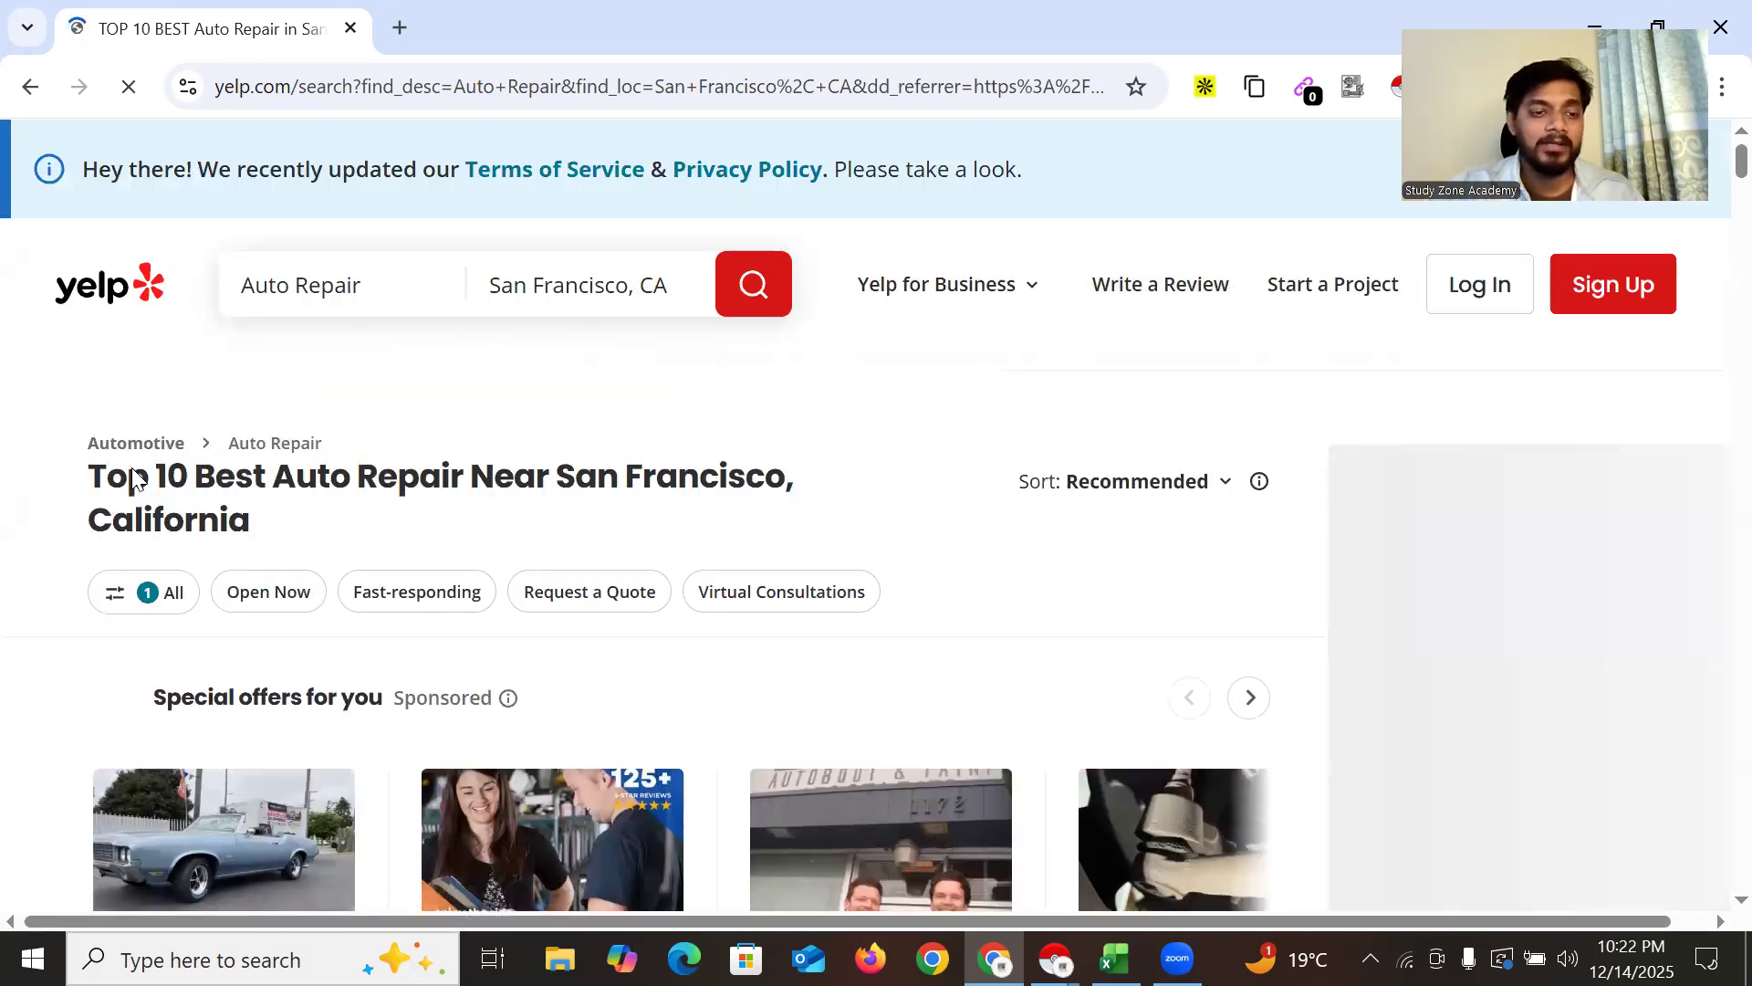
{"action": "scroll", "coordinate": [133, 478], "scroll_direction": "down", "scroll_amount": 8}
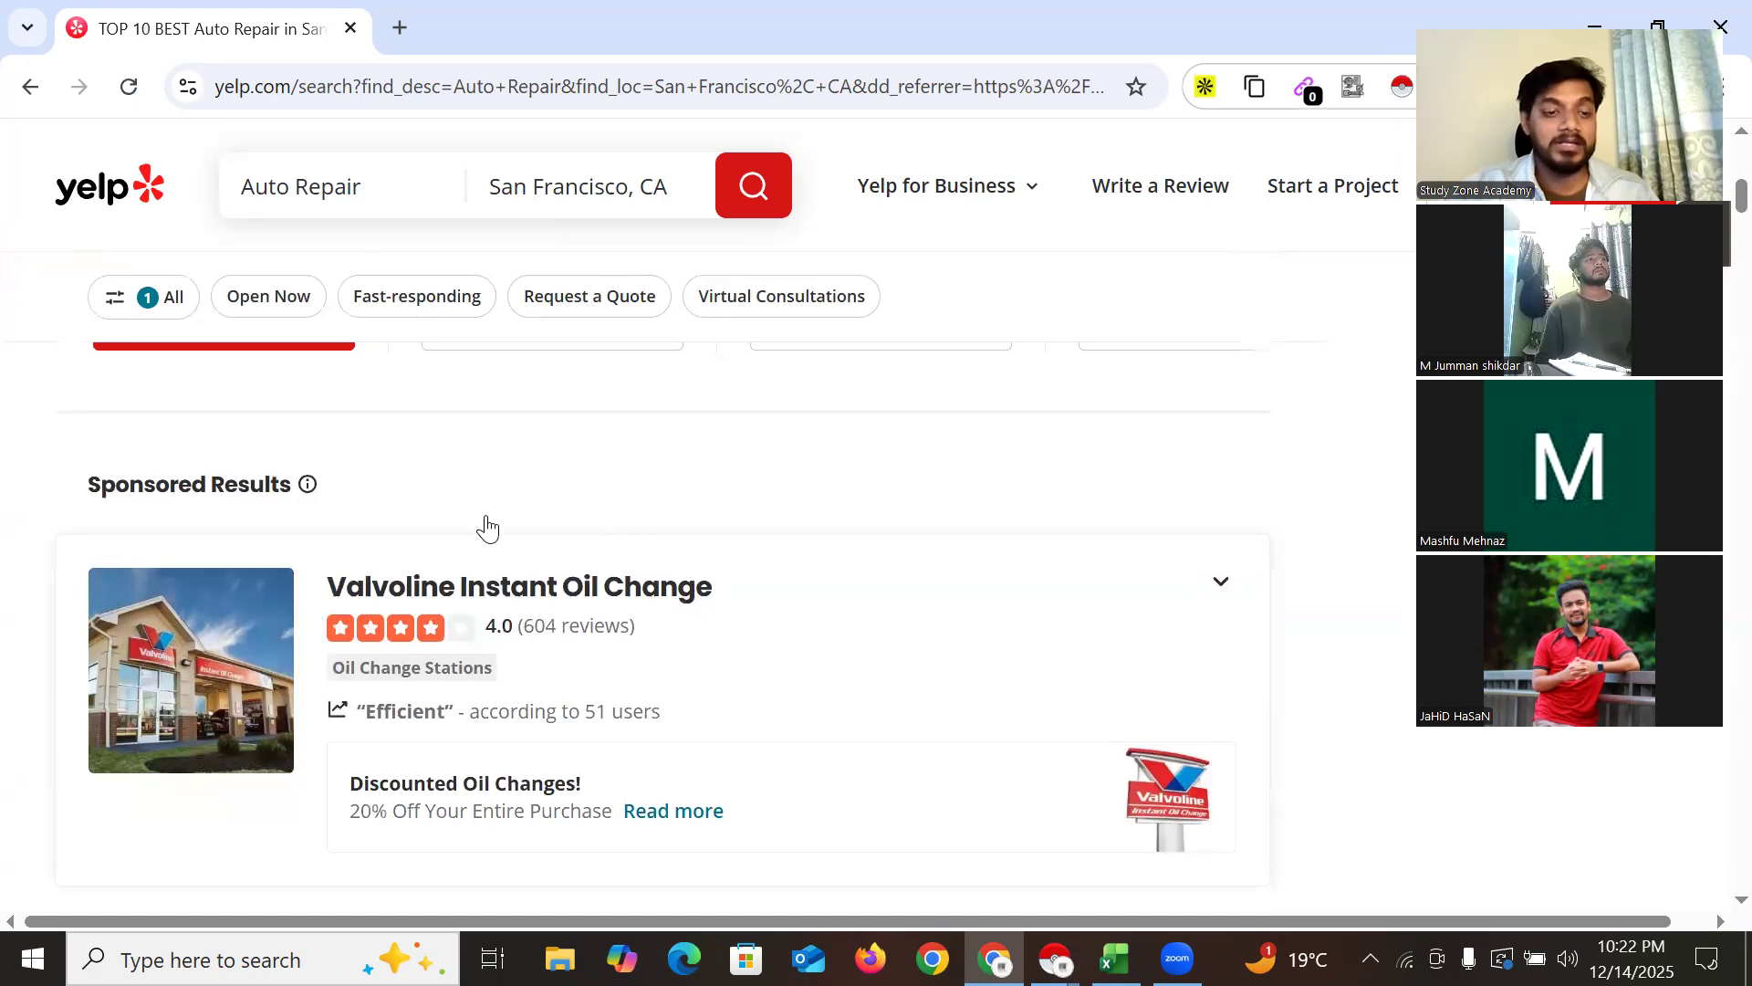
{"action": "scroll", "coordinate": [487, 527], "scroll_direction": "down", "scroll_amount": 9}
{"action": "scroll", "coordinate": [365, 572], "scroll_direction": "up", "scroll_amount": 5}
{"action": "scroll", "coordinate": [347, 561], "scroll_direction": "down", "scroll_amount": 13}
{"action": "scroll", "coordinate": [311, 545], "scroll_direction": "up", "scroll_amount": 1}
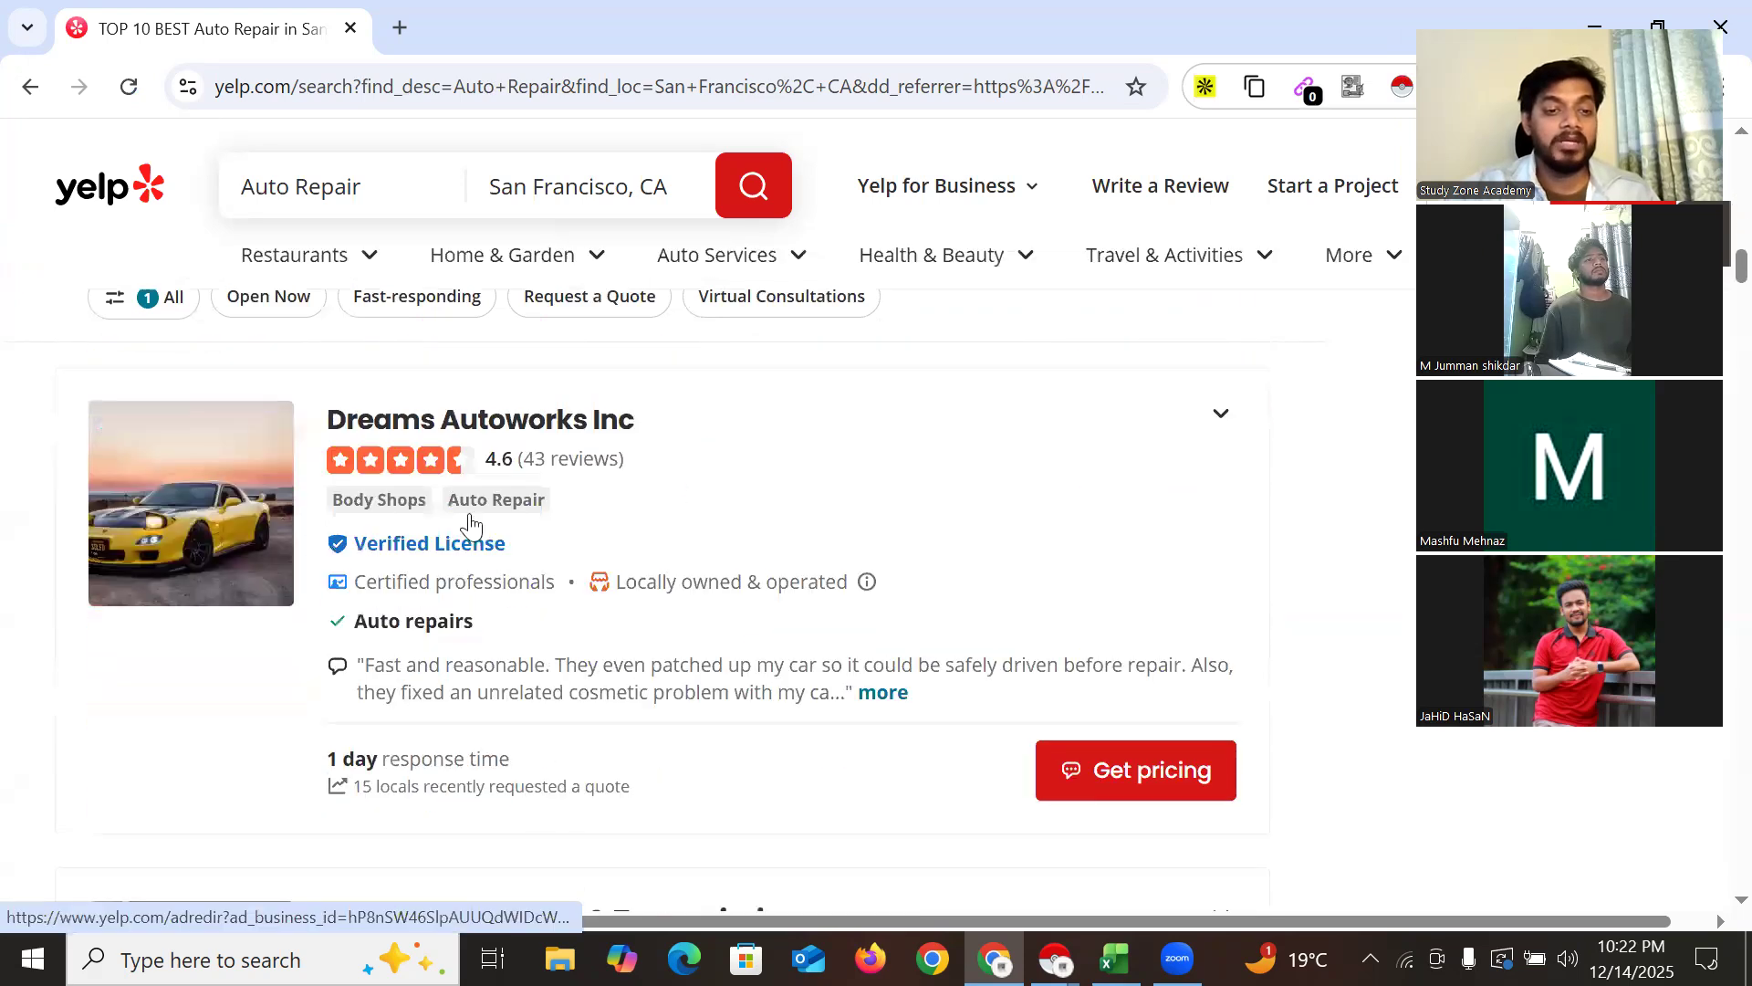
{"action": "scroll", "coordinate": [370, 511], "scroll_direction": "down", "scroll_amount": 3}
{"action": "scroll", "coordinate": [365, 559], "scroll_direction": "down", "scroll_amount": 12}
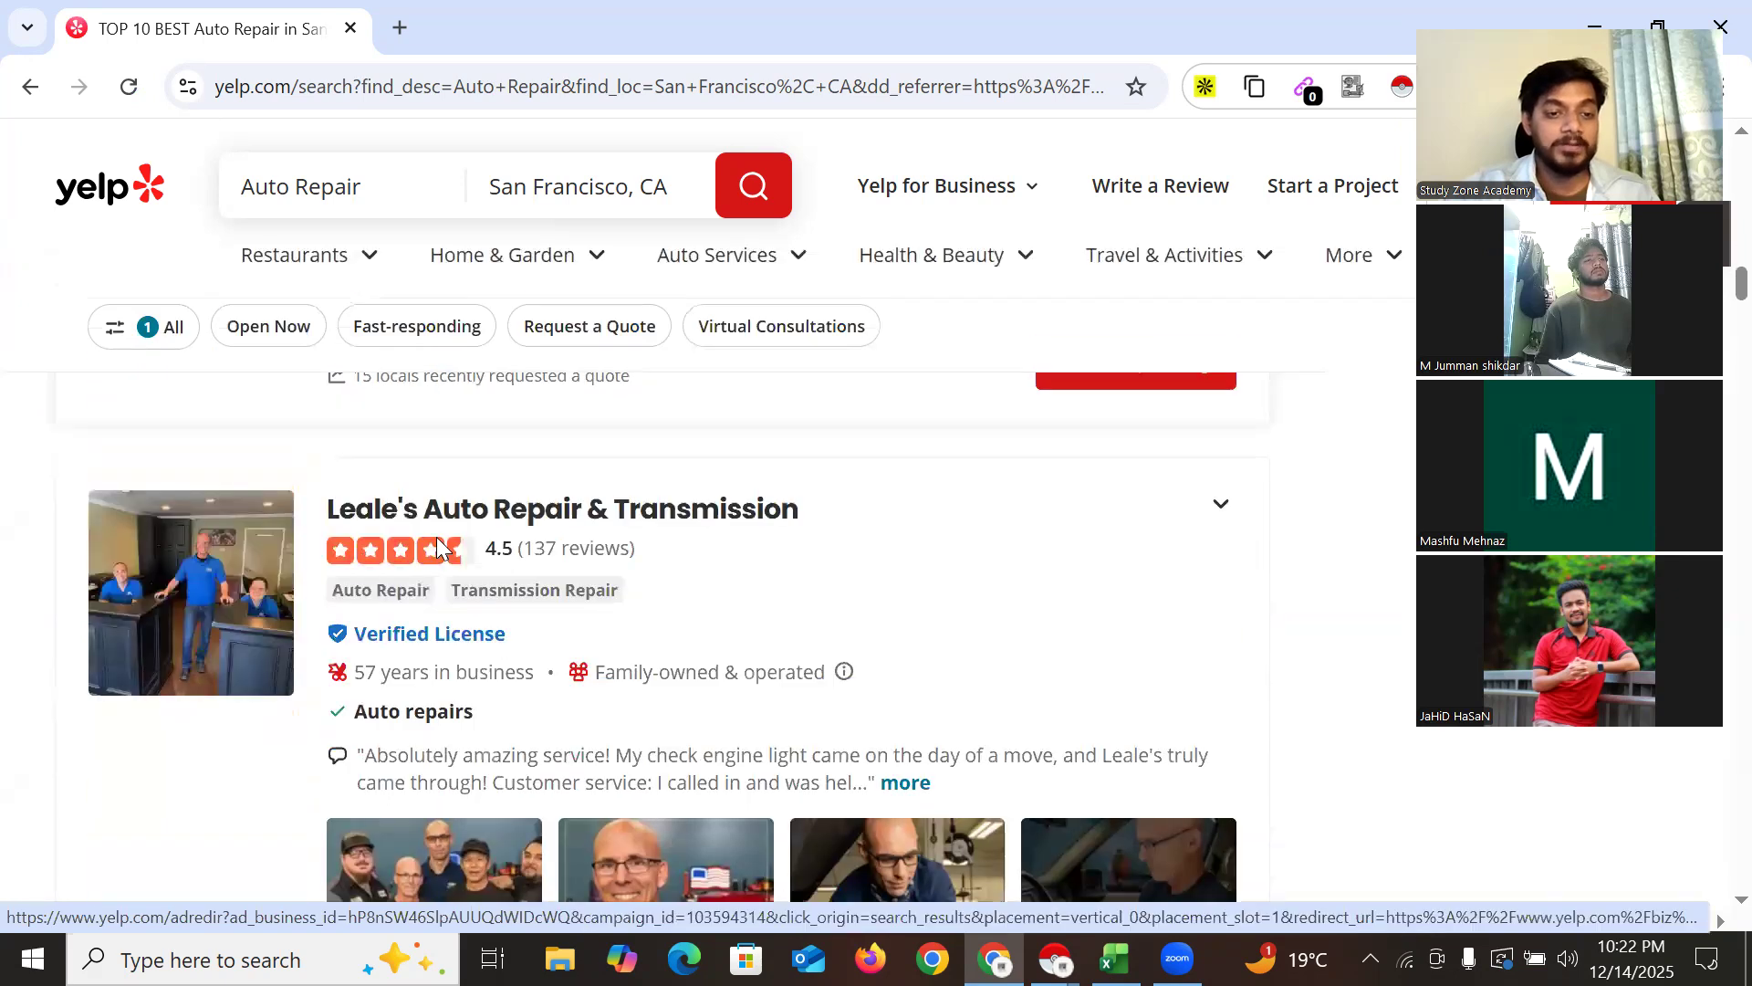
{"action": "scroll", "coordinate": [477, 547], "scroll_direction": "down", "scroll_amount": 18}
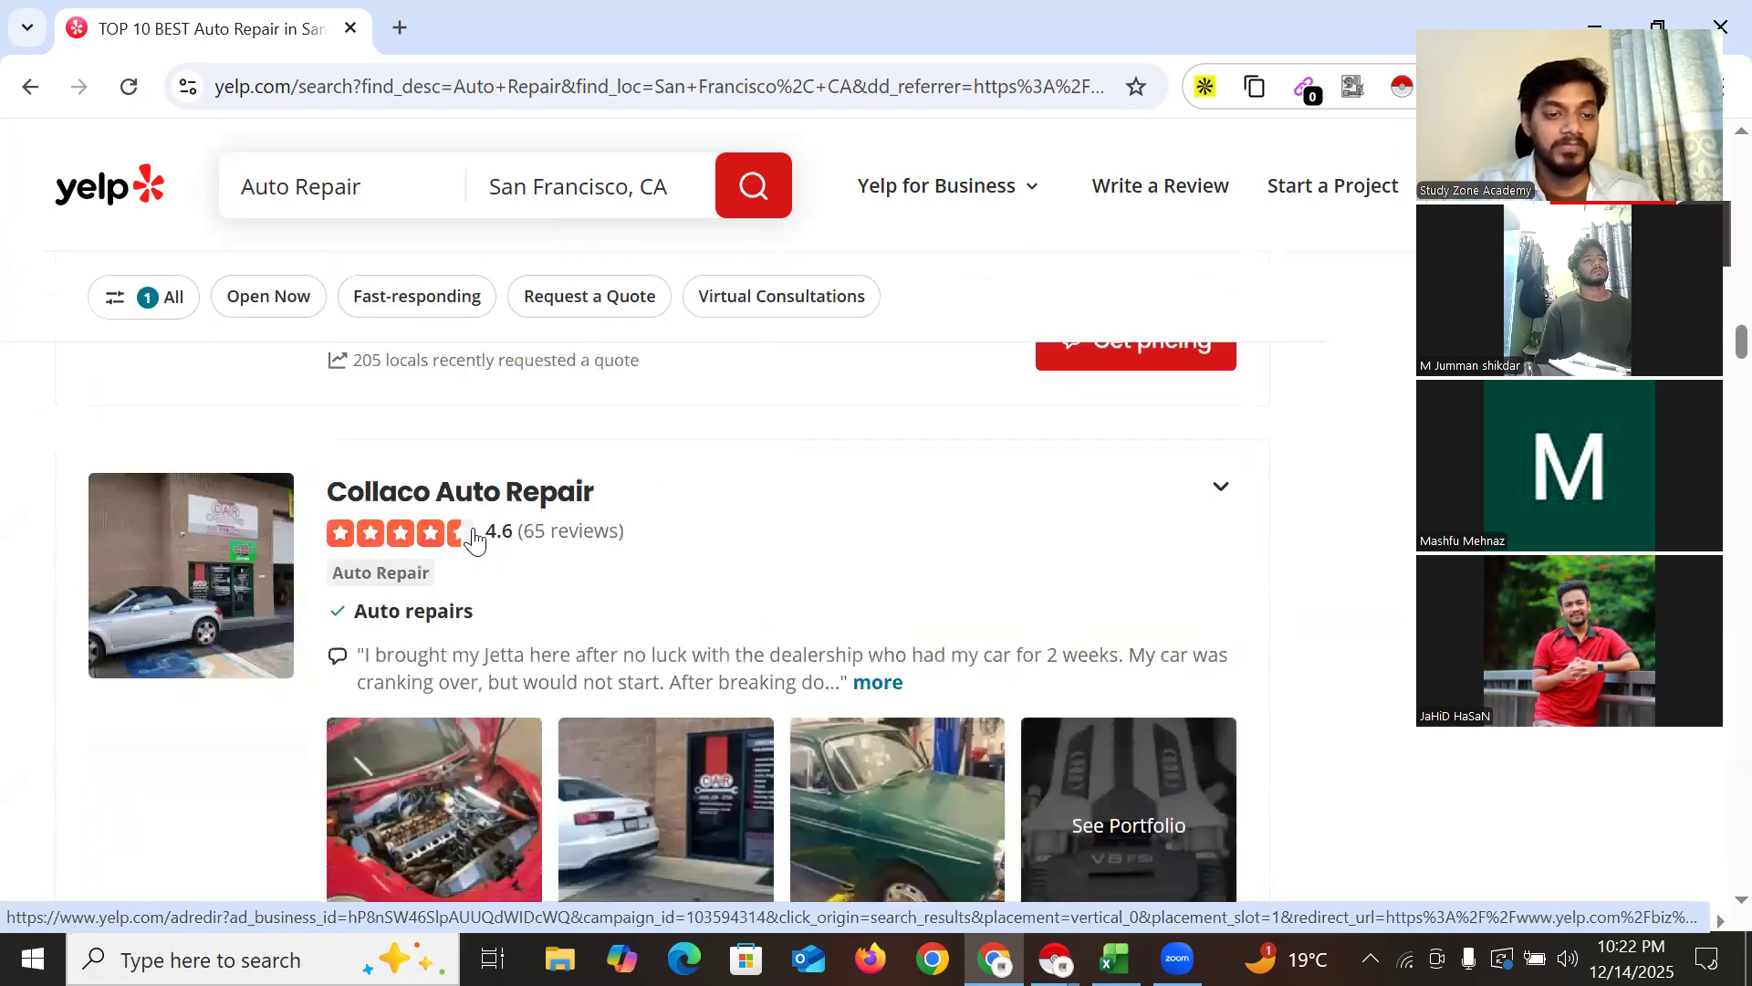
{"action": "scroll", "coordinate": [474, 576], "scroll_direction": "up", "scroll_amount": 4}
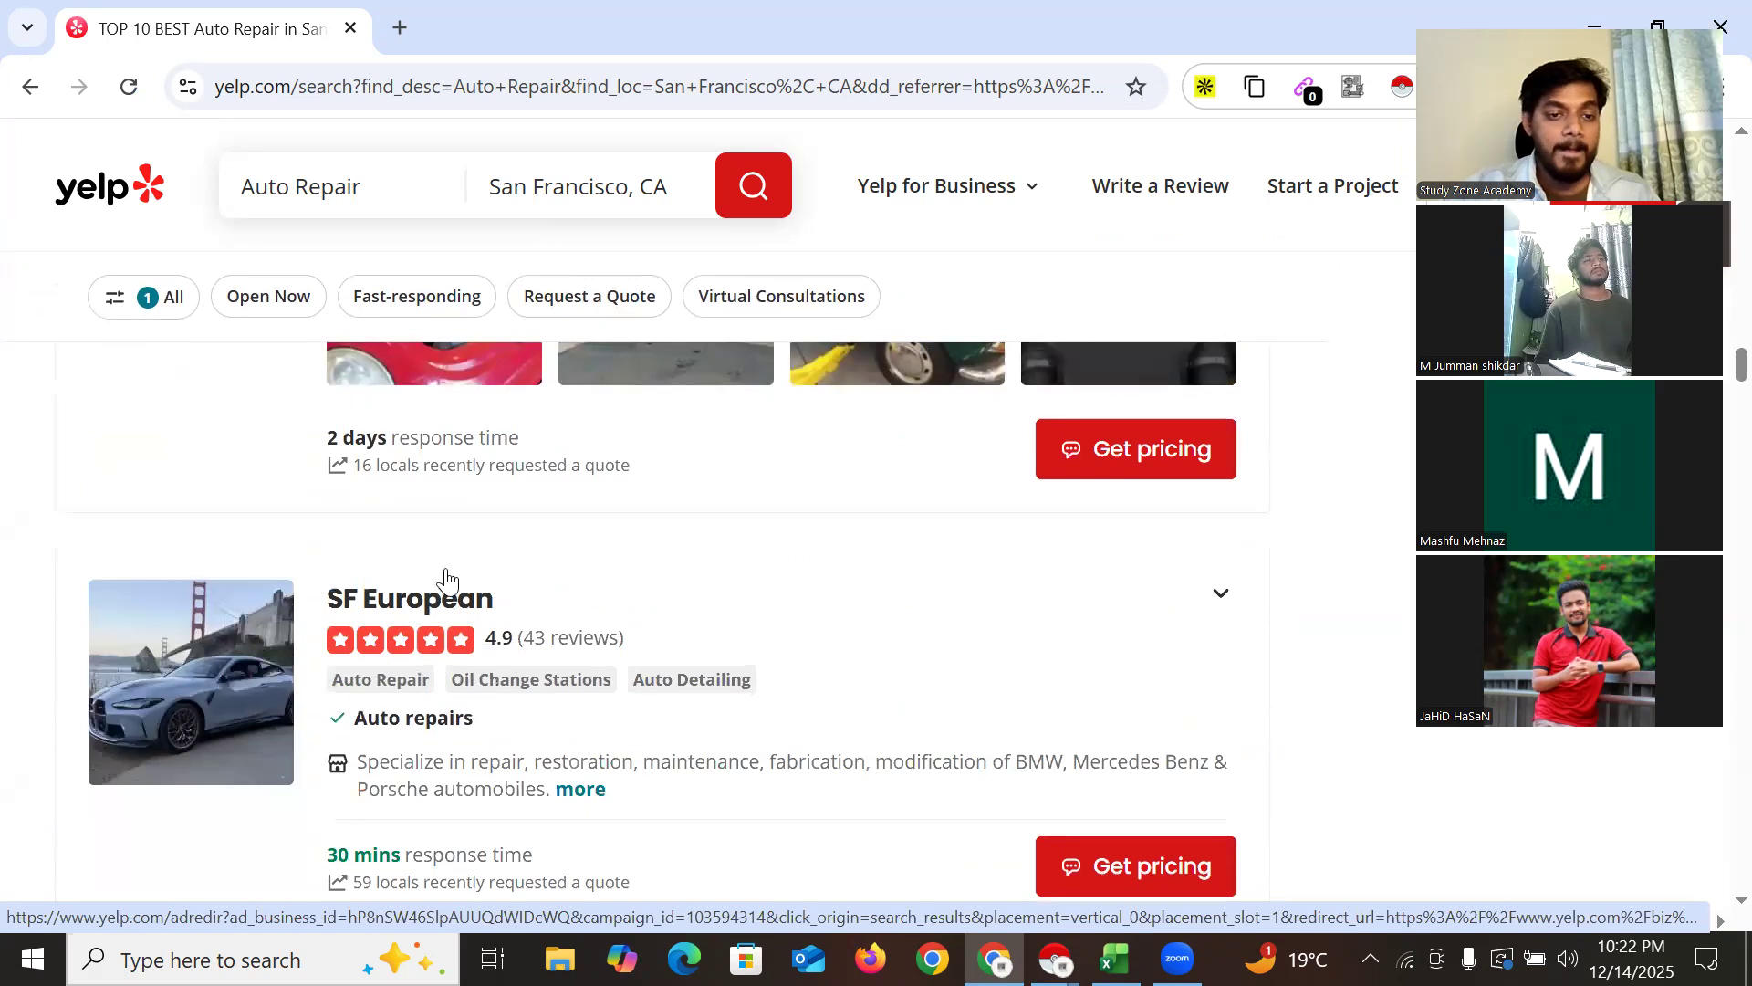
{"action": "scroll", "coordinate": [447, 557], "scroll_direction": "down", "scroll_amount": 5}
{"action": "scroll", "coordinate": [553, 561], "scroll_direction": "down", "scroll_amount": 15}
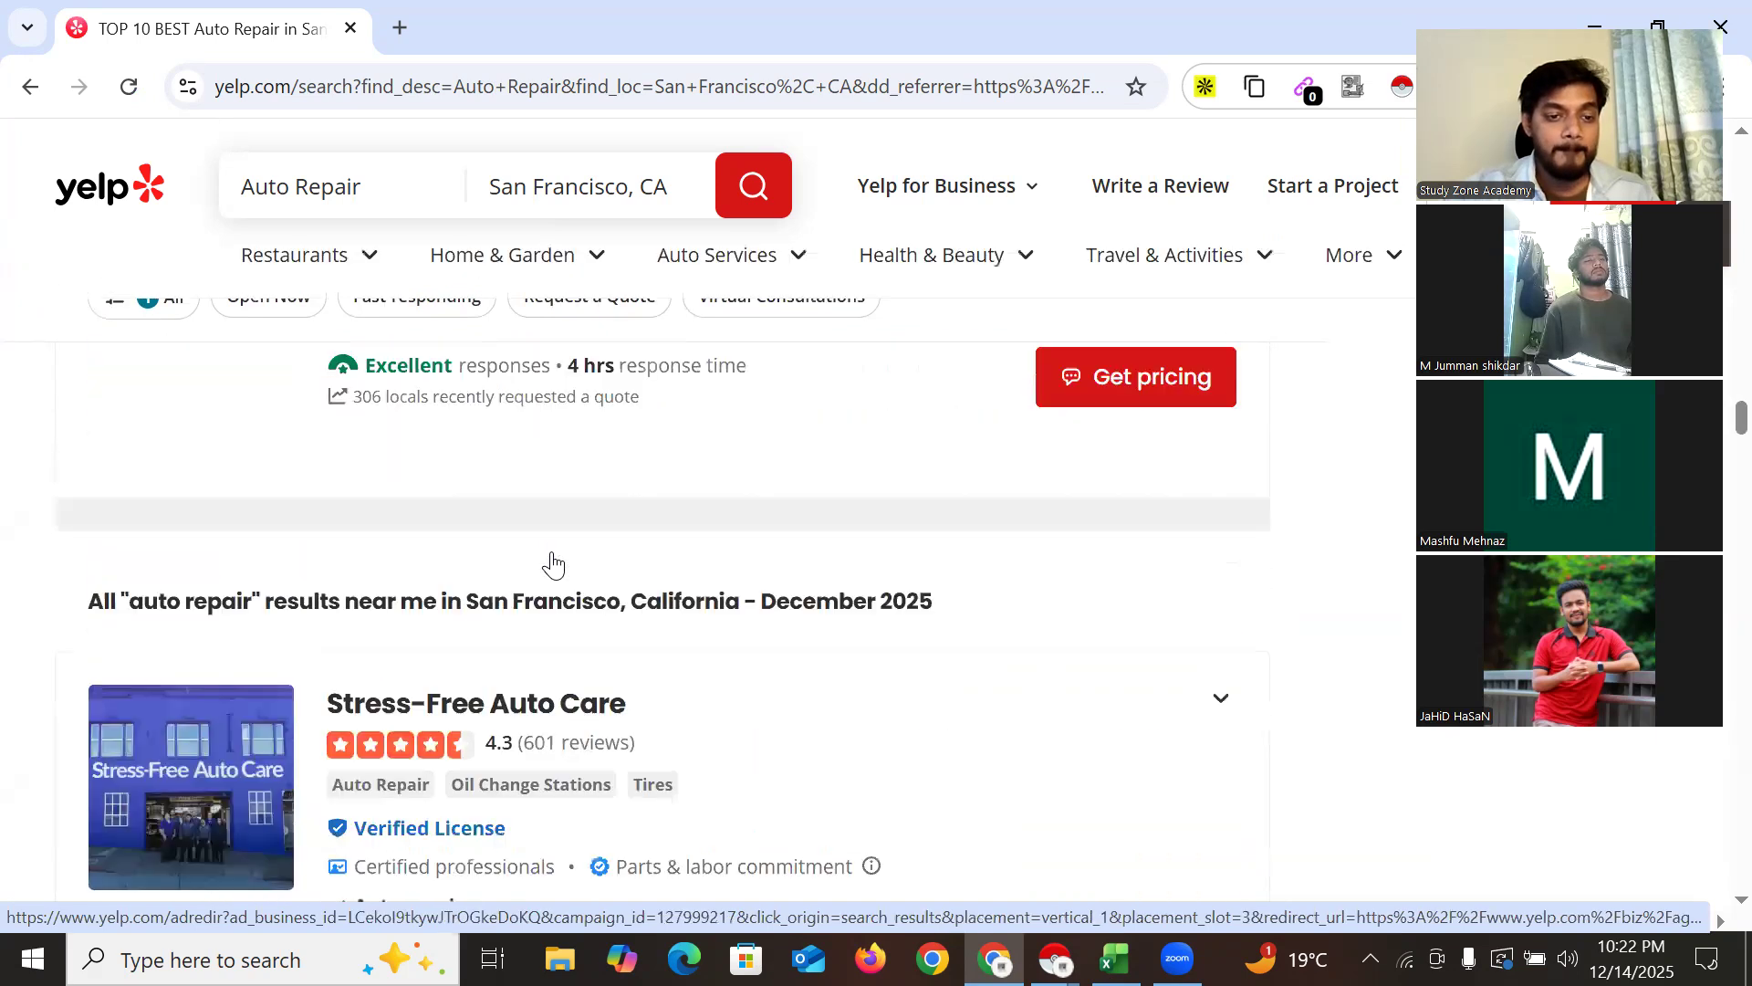
{"action": "scroll", "coordinate": [553, 555], "scroll_direction": "down", "scroll_amount": 10}
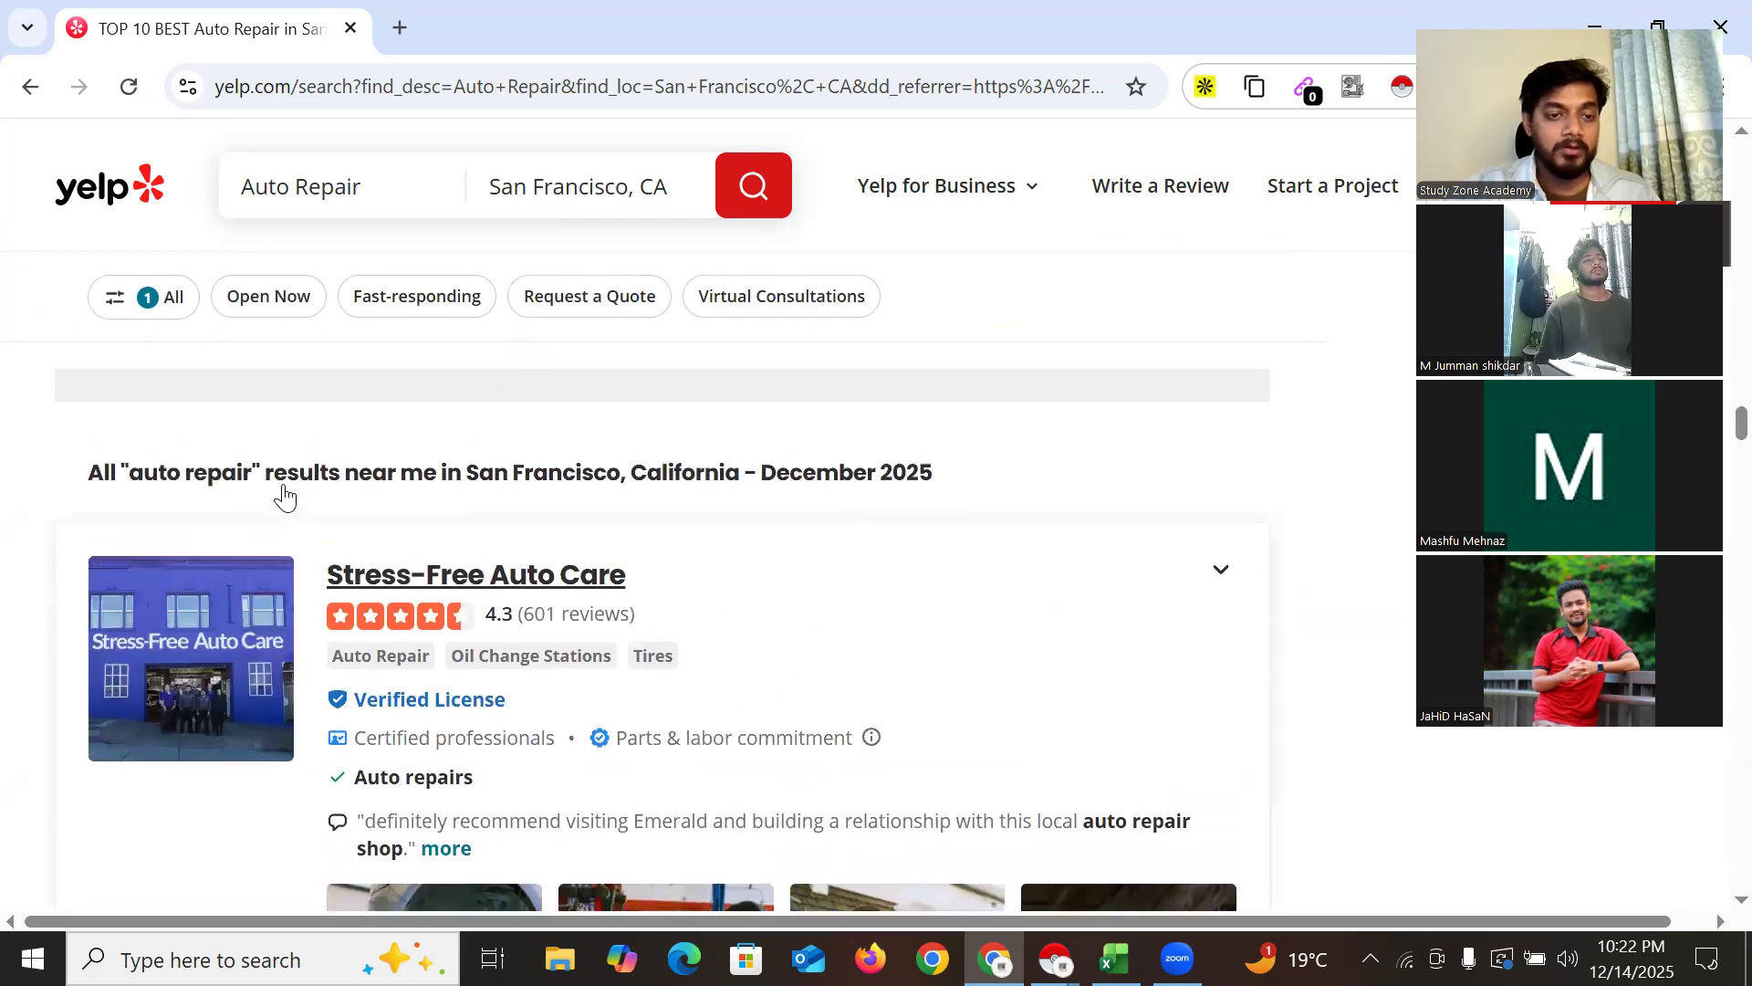
{"action": "scroll", "coordinate": [282, 538], "scroll_direction": "up", "scroll_amount": 5}
{"action": "scroll", "coordinate": [333, 582], "scroll_direction": "up", "scroll_amount": 4}
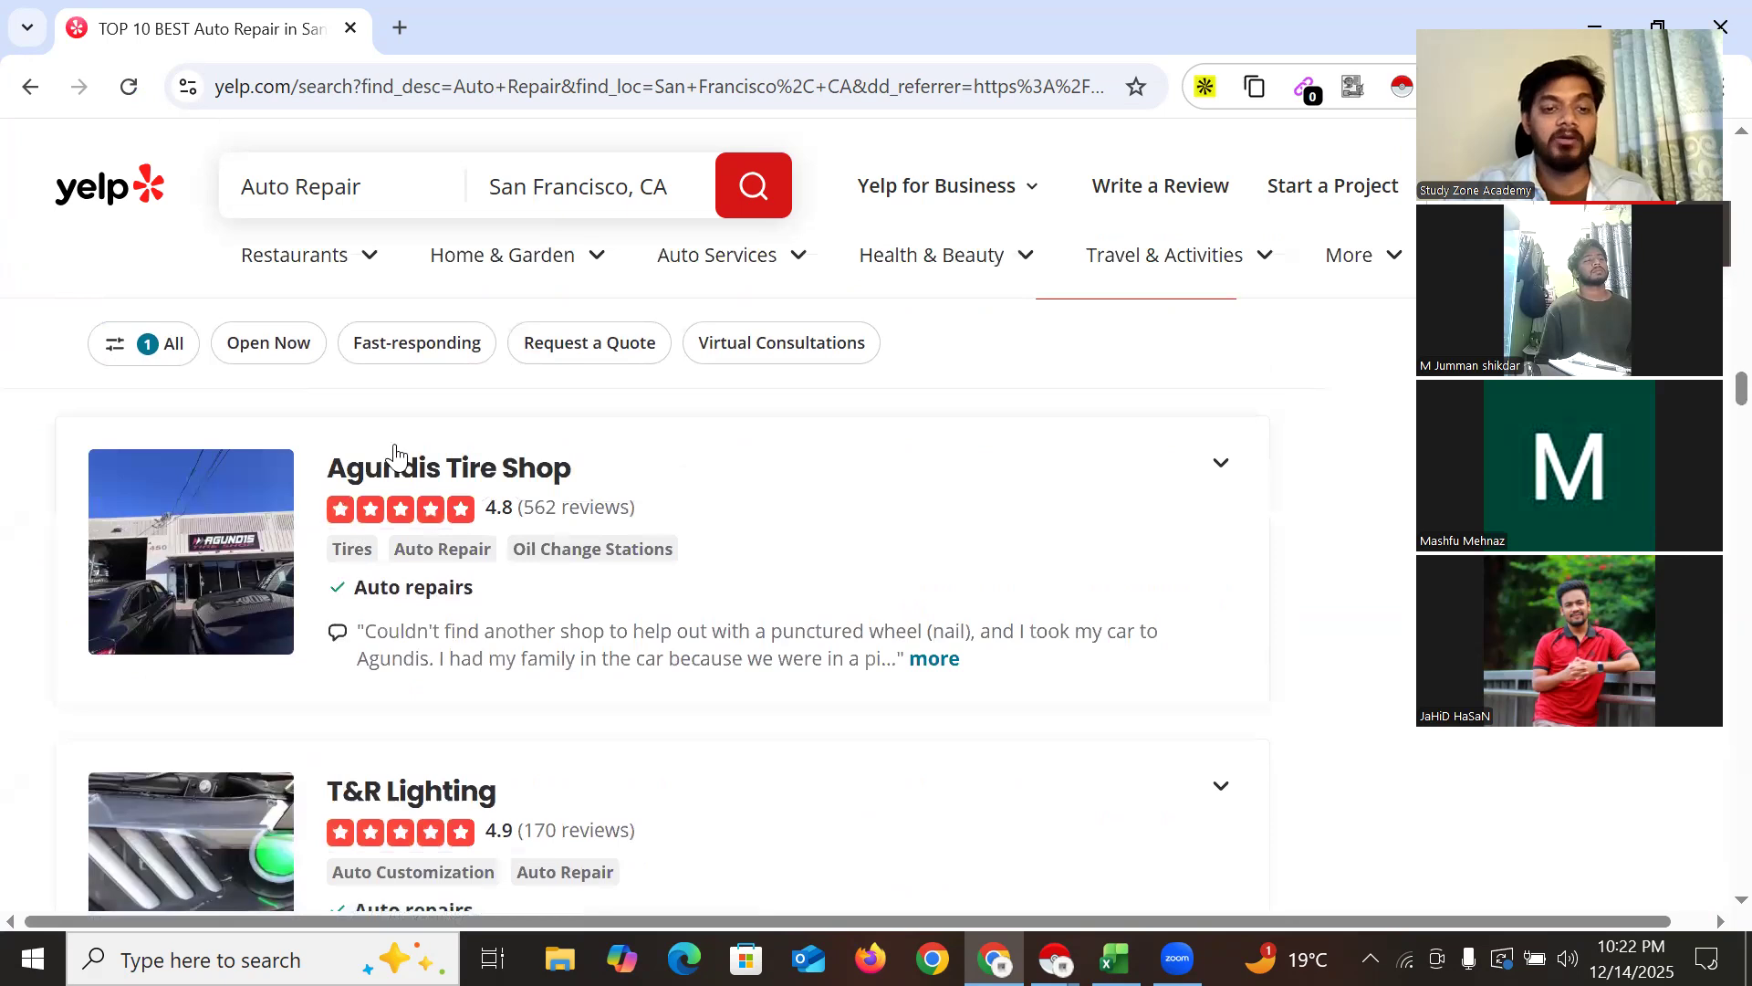
{"action": "scroll", "coordinate": [414, 546], "scroll_direction": "down", "scroll_amount": 8}
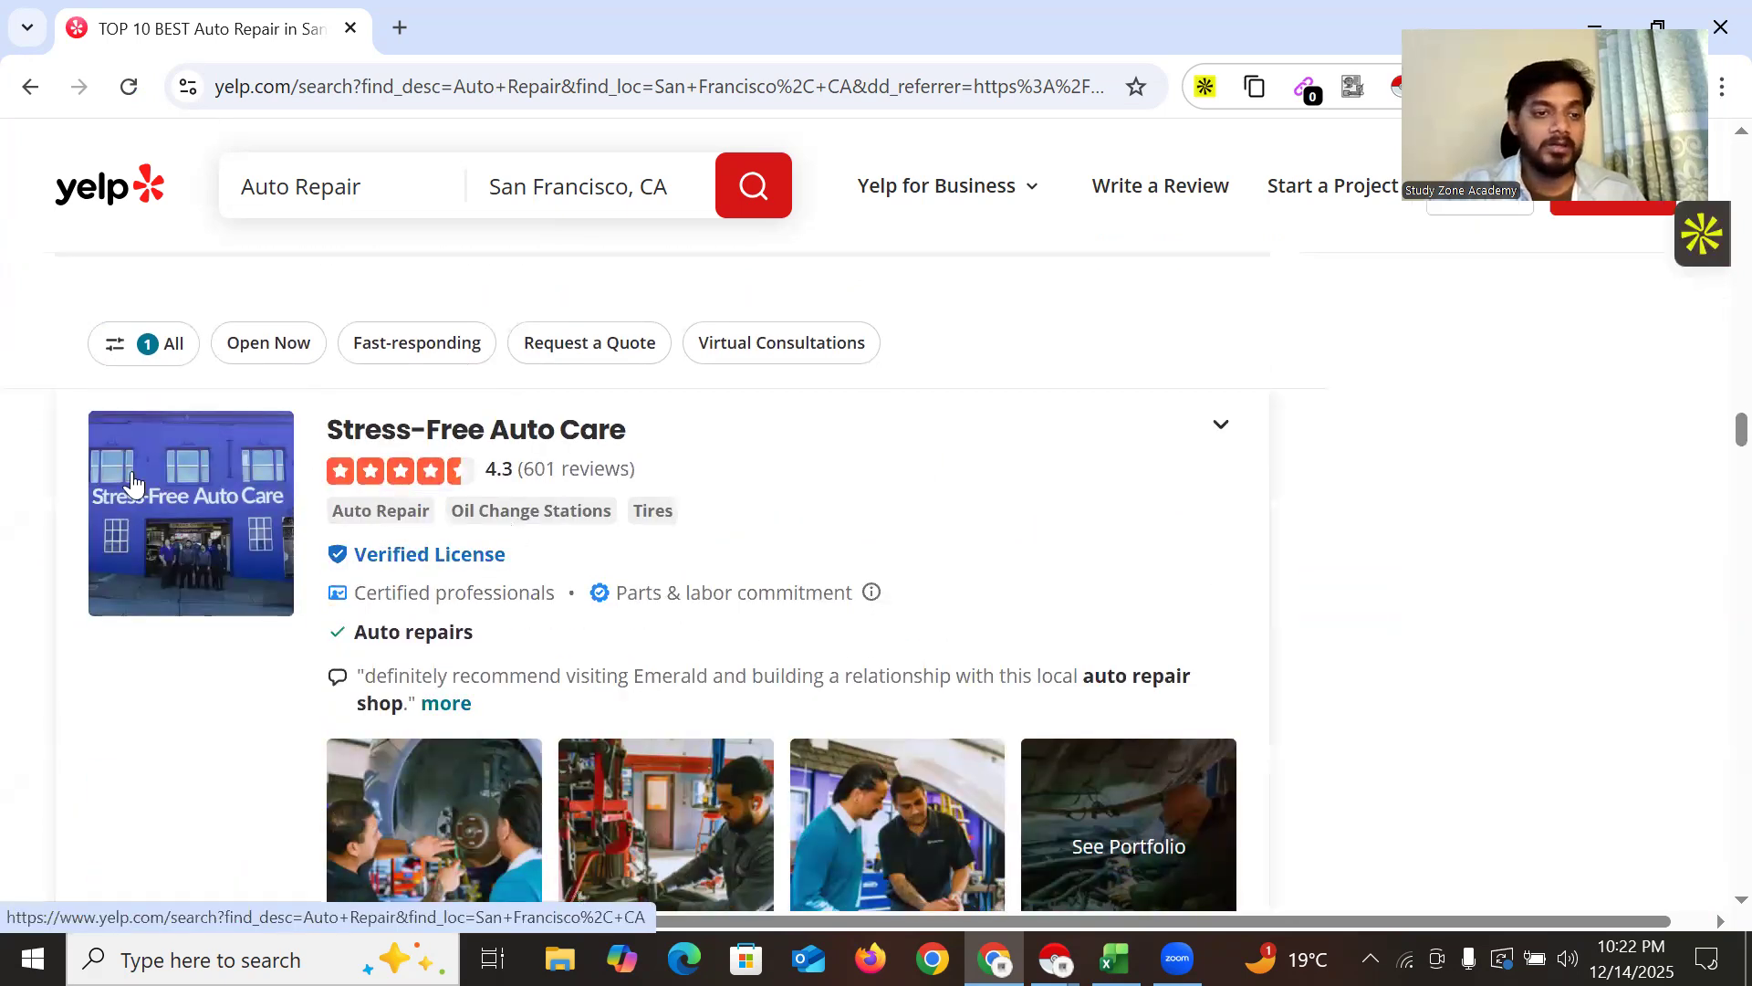
{"action": "scroll", "coordinate": [134, 484], "scroll_direction": "up", "scroll_amount": 1}
{"action": "left_click_drag", "start_coordinate": [130, 466], "coordinate": [583, 465]}
{"action": "left_click", "coordinate": [583, 465]}
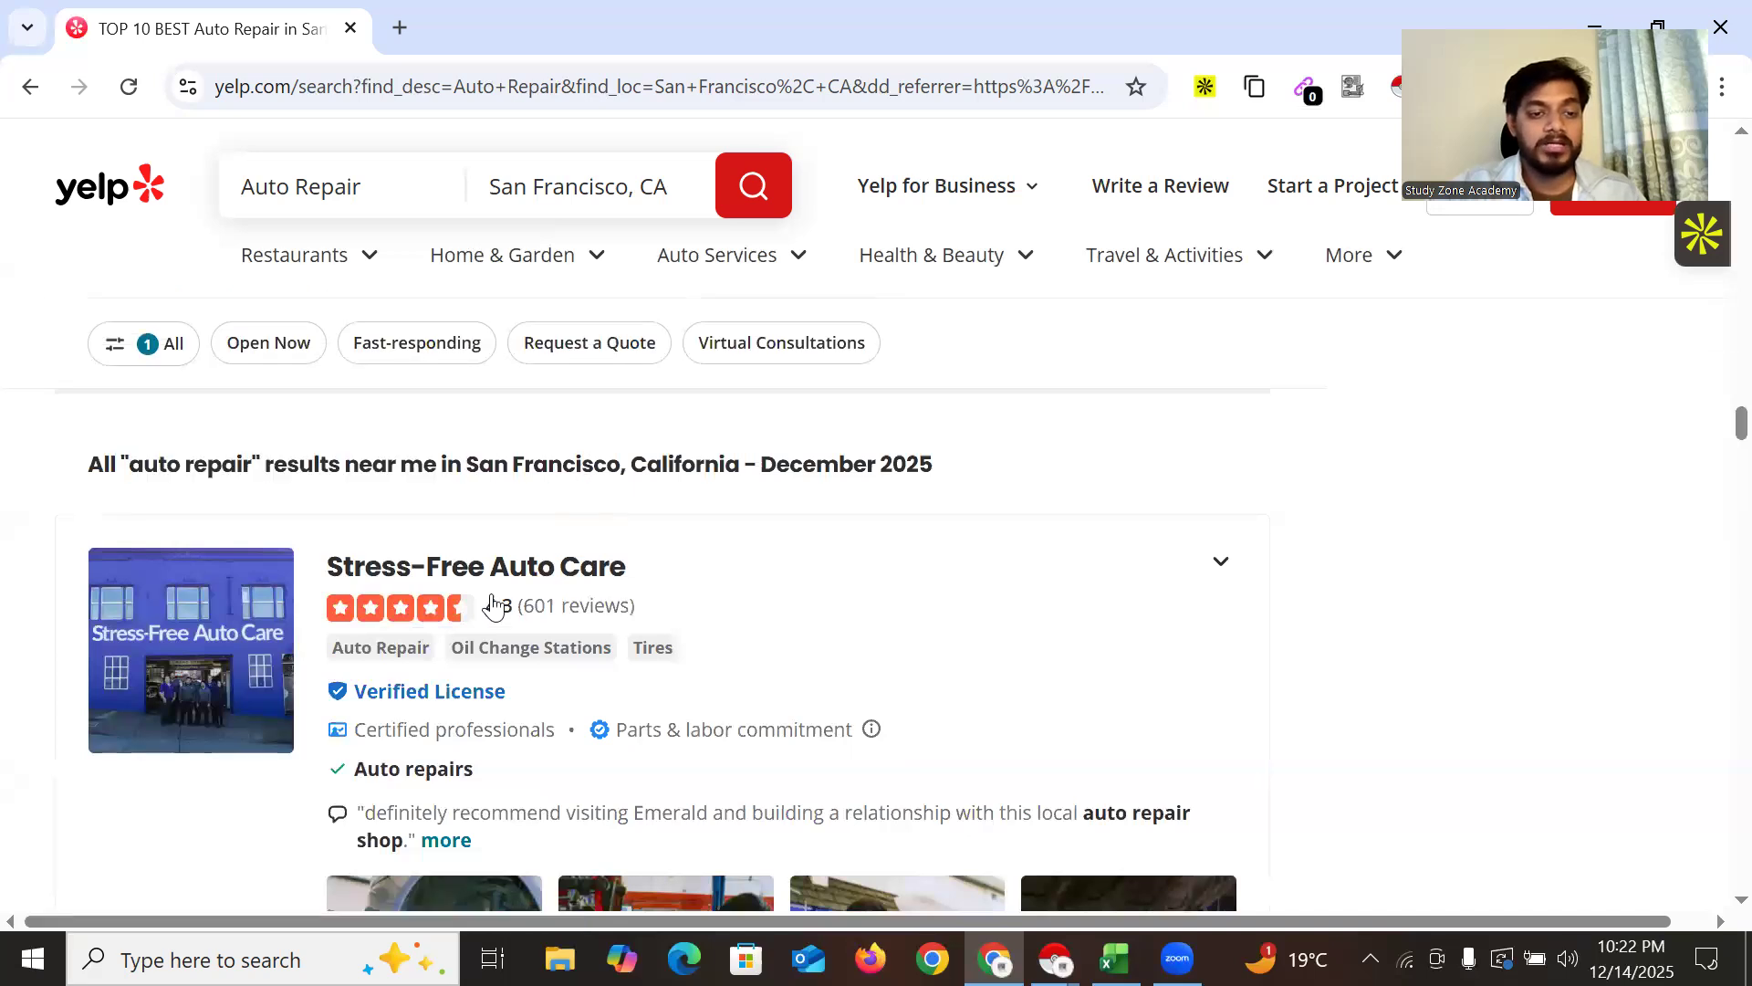
{"action": "scroll", "coordinate": [403, 508], "scroll_direction": "down", "scroll_amount": 1}
Open Stress-Free Auto Care's listing in a new tab
{"action": "right_click", "coordinate": [518, 431]}
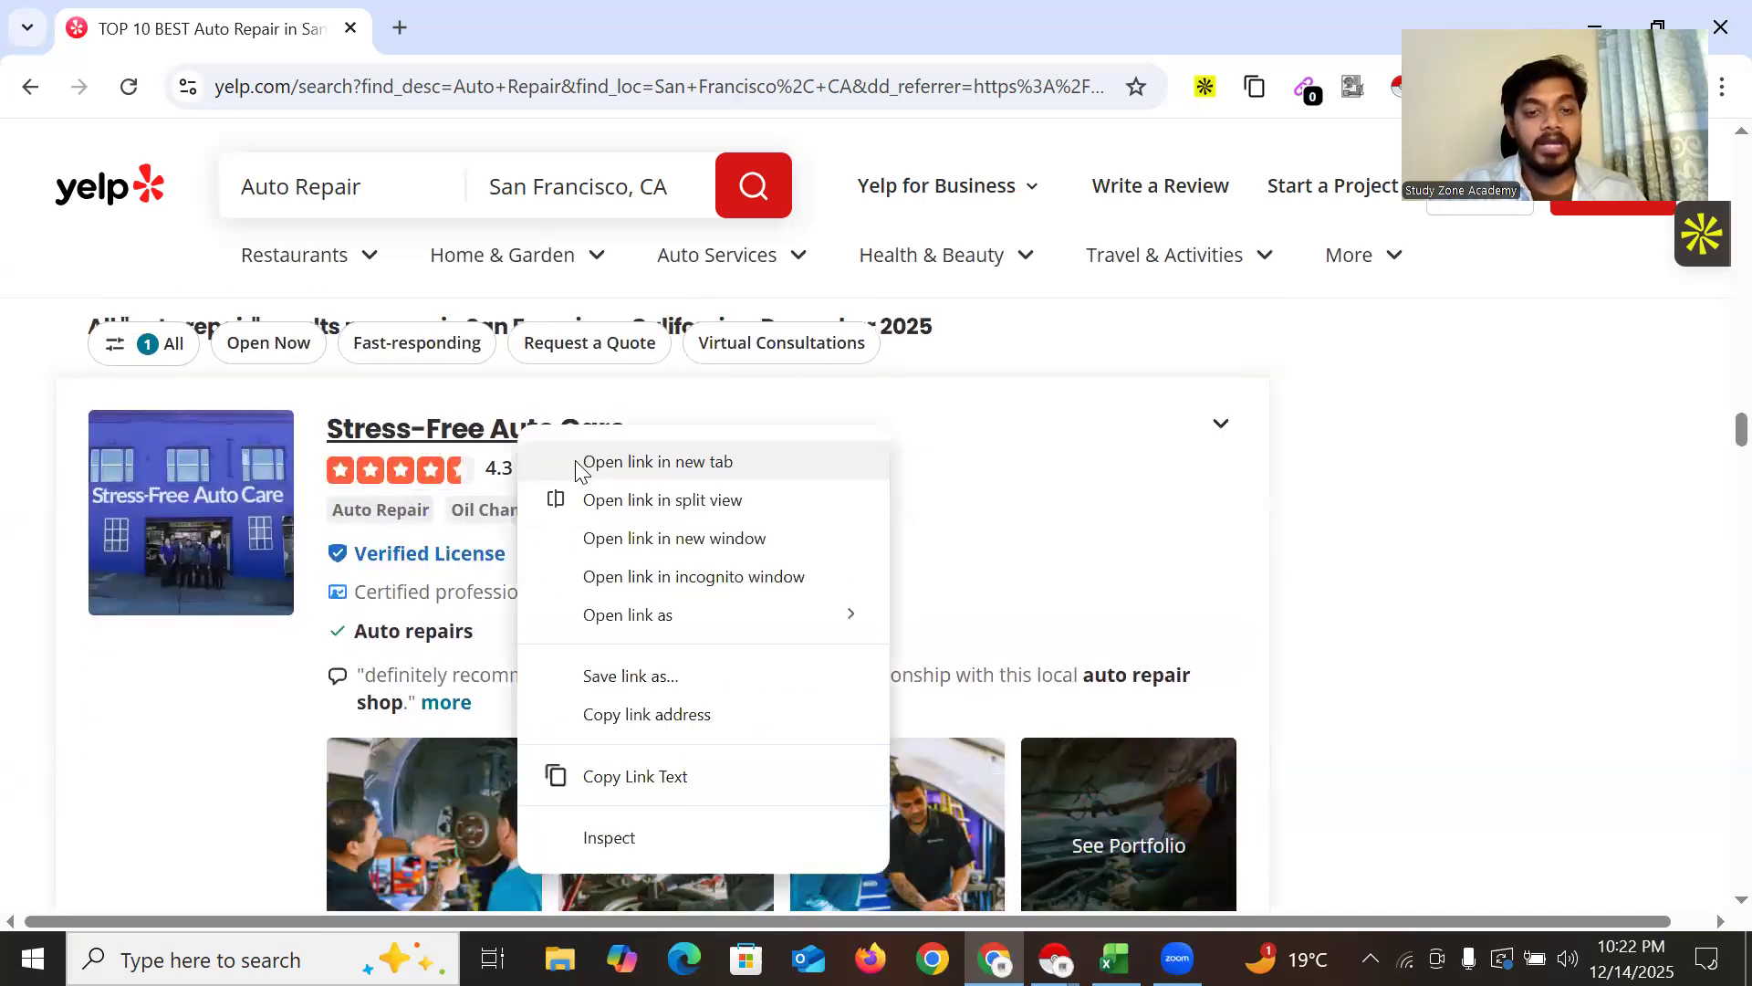
{"action": "left_click", "coordinate": [598, 462]}
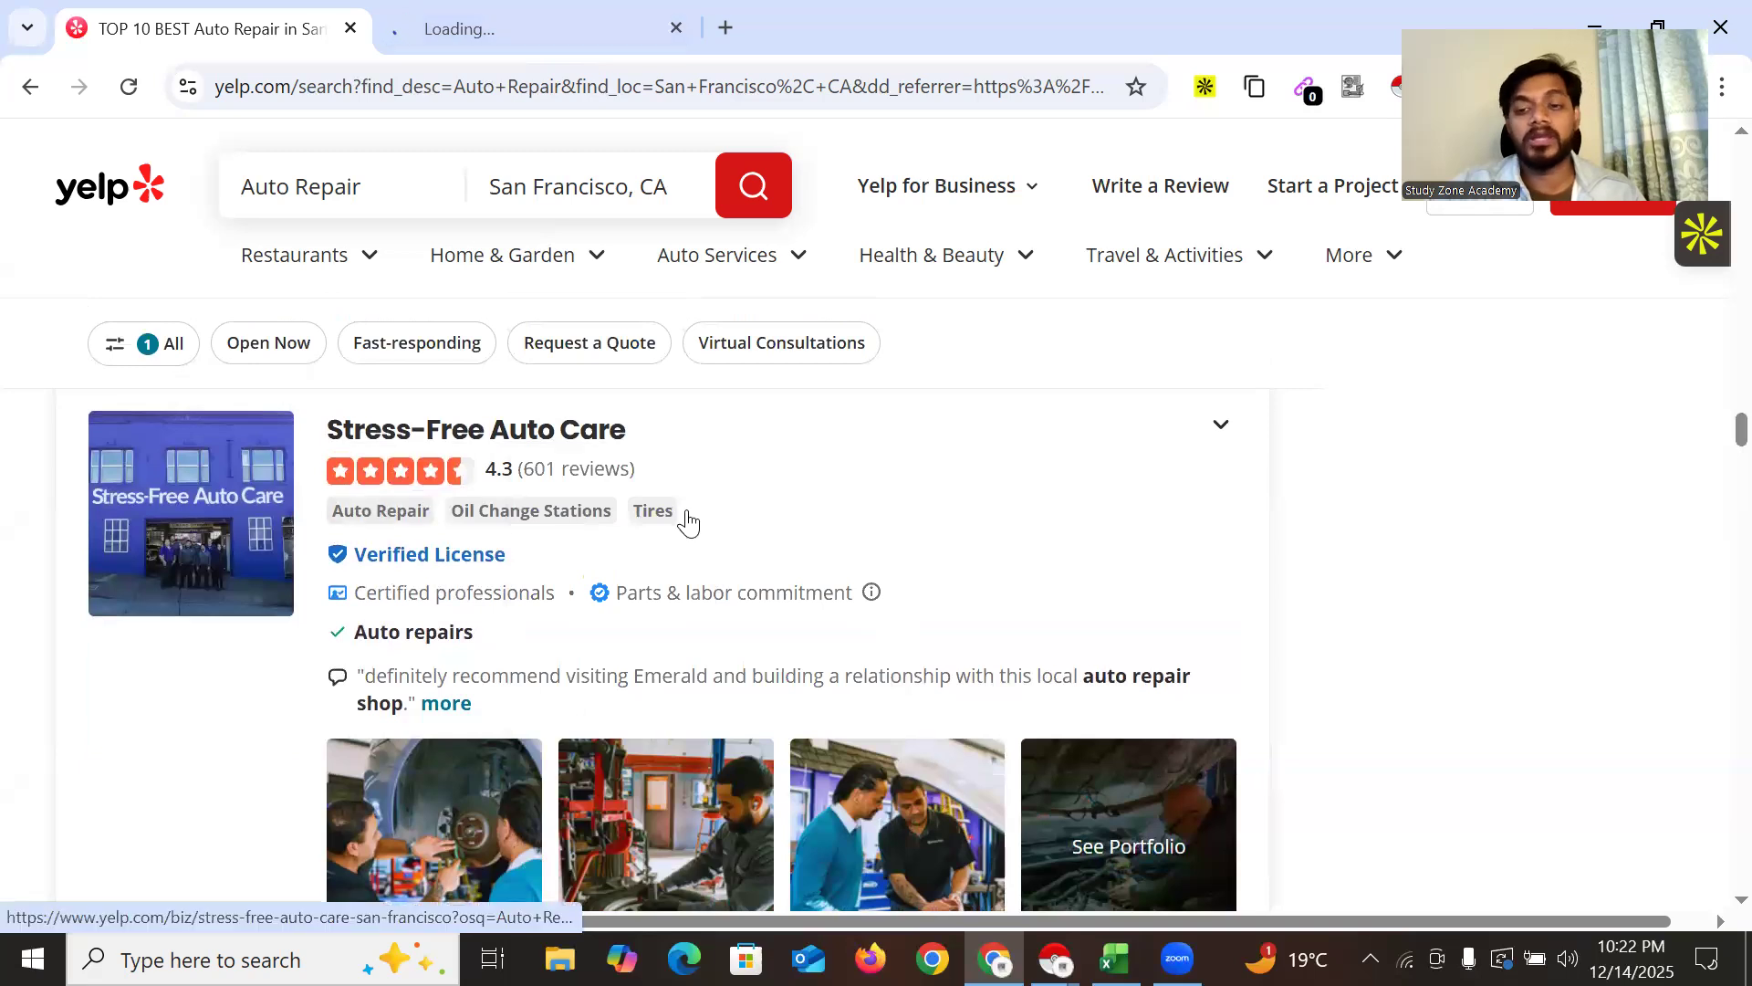
{"action": "scroll", "coordinate": [639, 594], "scroll_direction": "down", "scroll_amount": 10}
{"action": "scroll", "coordinate": [443, 595], "scroll_direction": "down", "scroll_amount": 15}
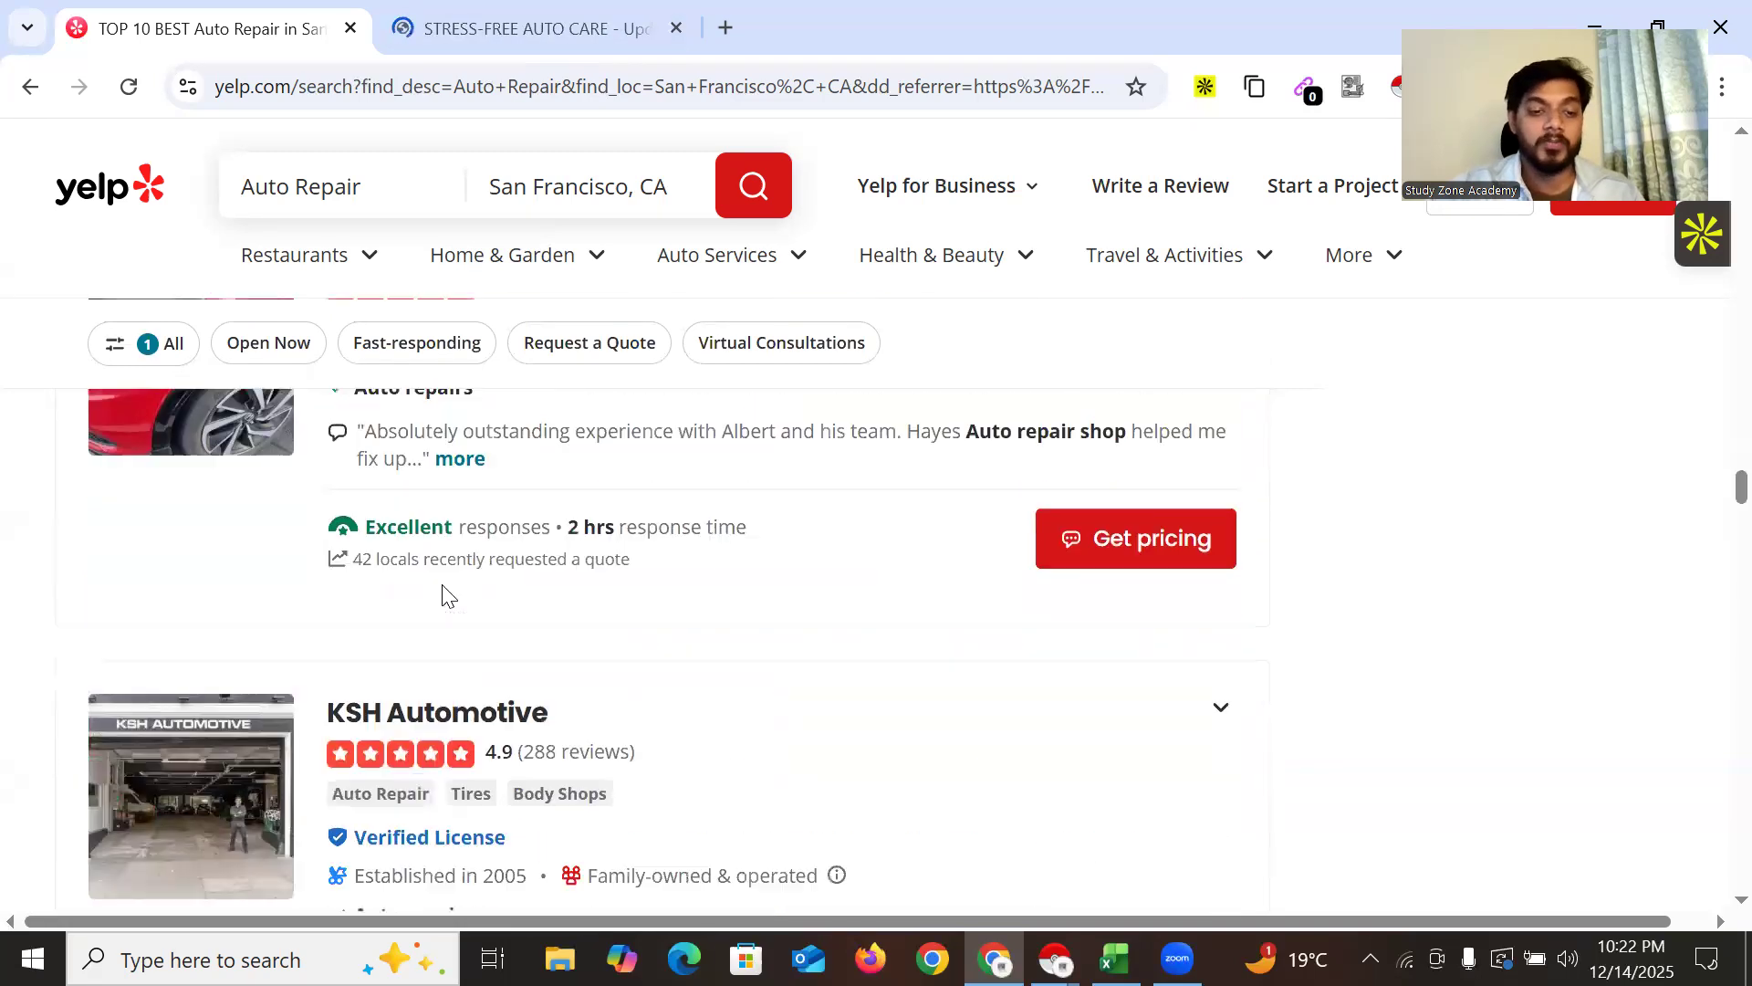
{"action": "scroll", "coordinate": [396, 602], "scroll_direction": "down", "scroll_amount": 14}
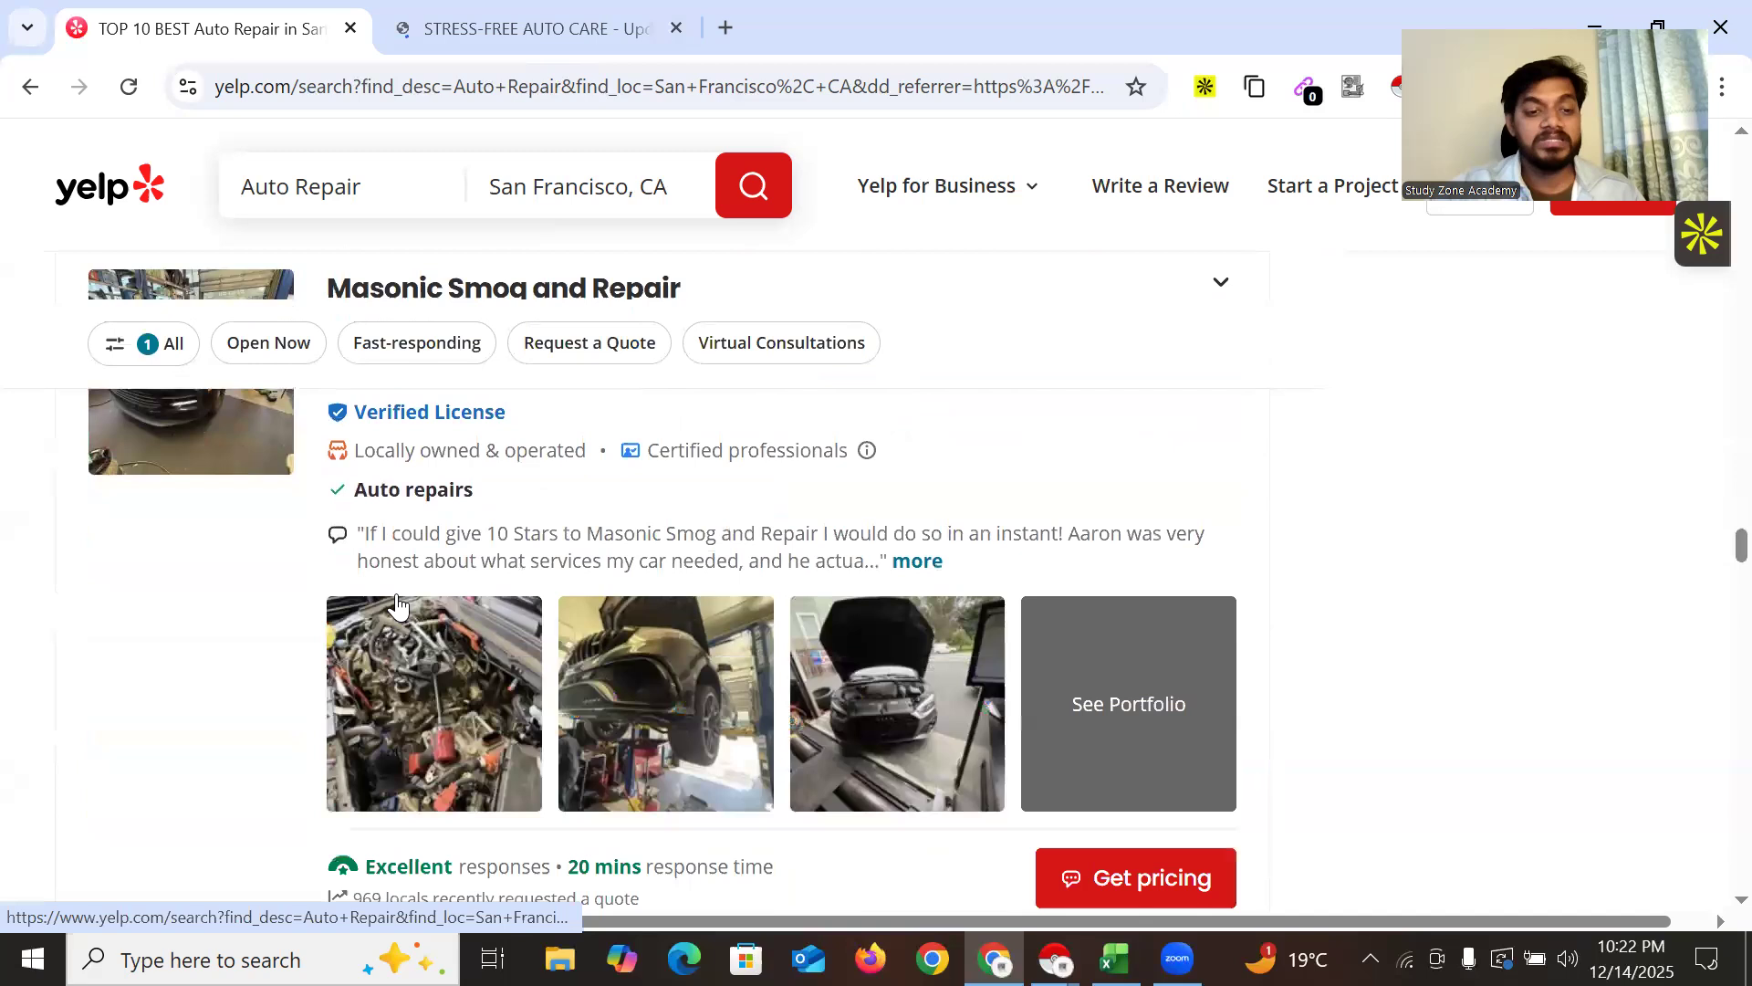
{"action": "scroll", "coordinate": [413, 628], "scroll_direction": "down", "scroll_amount": 15}
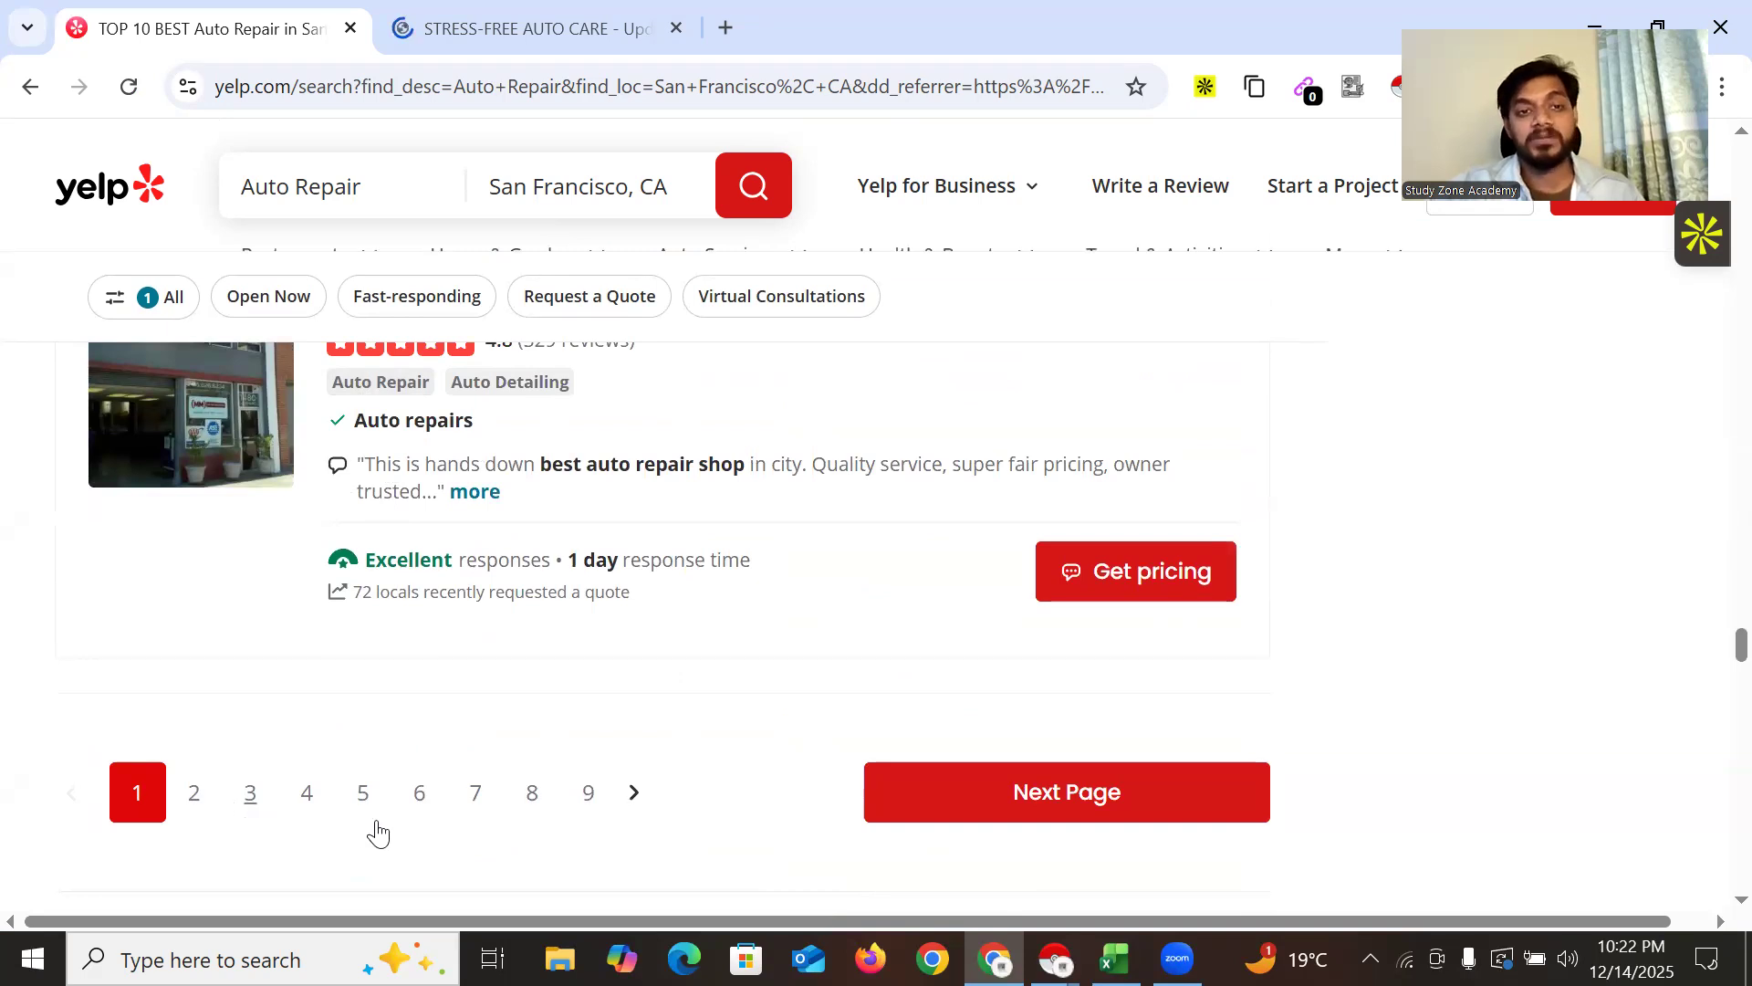
Switch to Stress-Free Auto Care's Yelp page and look over its business details
{"action": "left_click", "coordinate": [478, 27]}
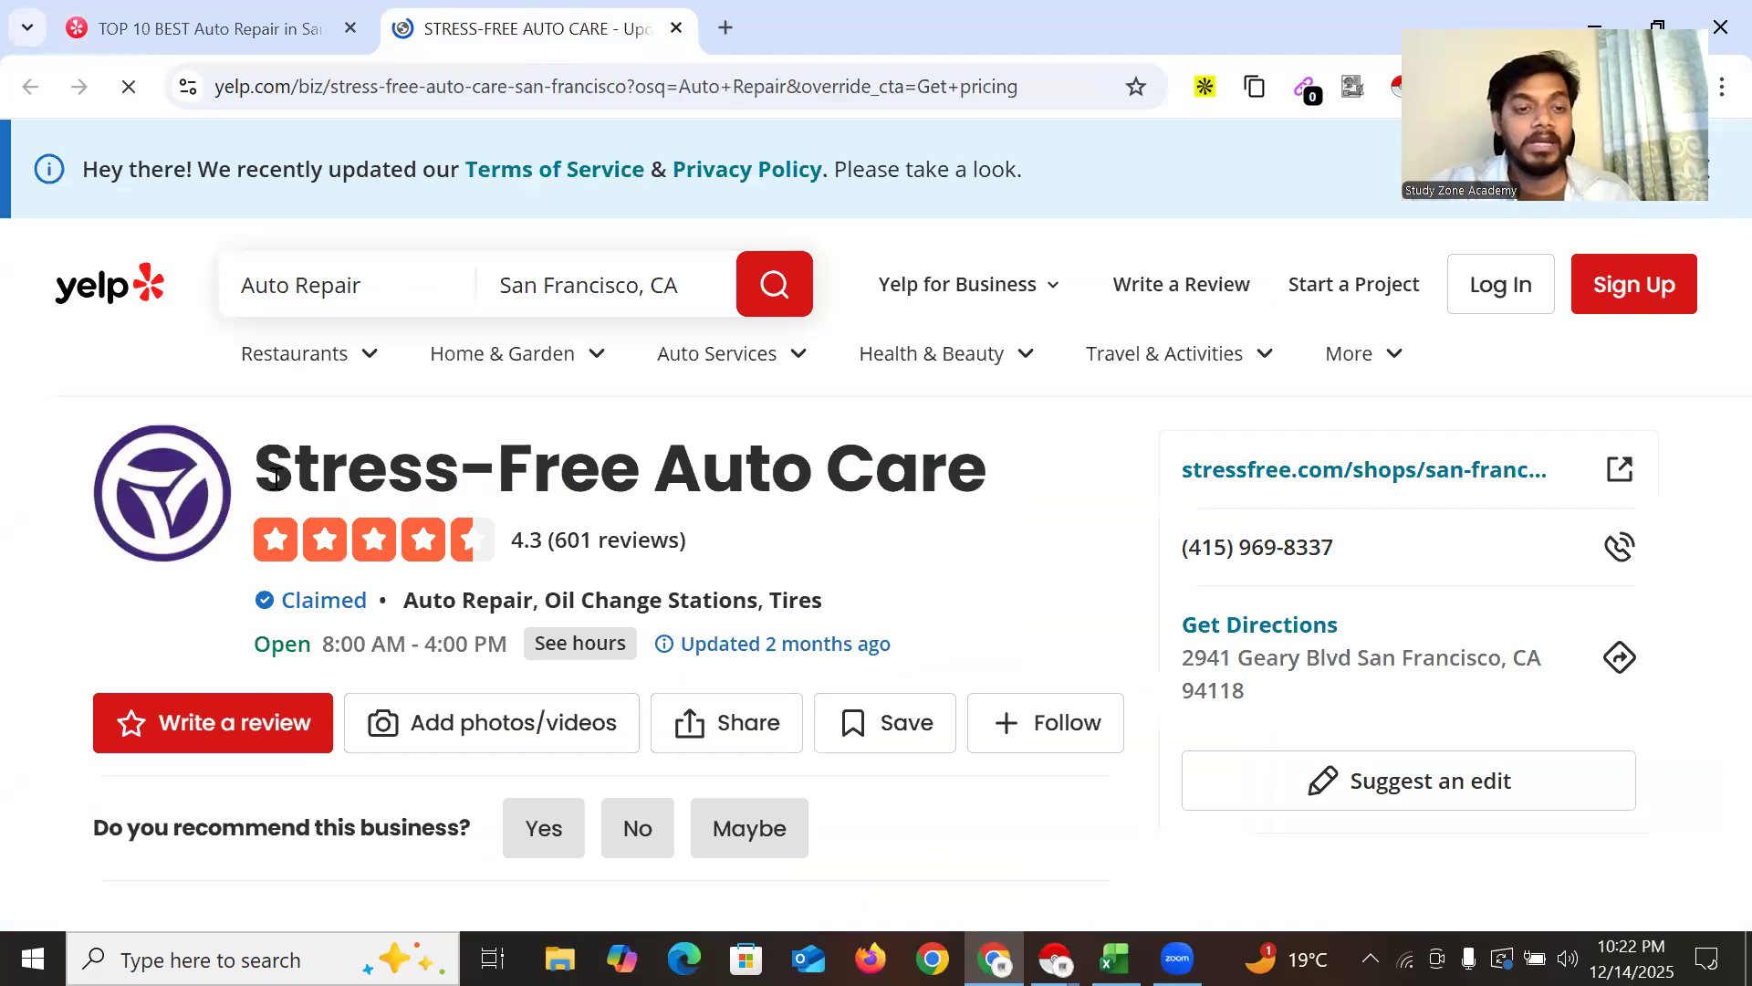
{"action": "left_click_drag", "start_coordinate": [483, 467], "coordinate": [907, 488]}
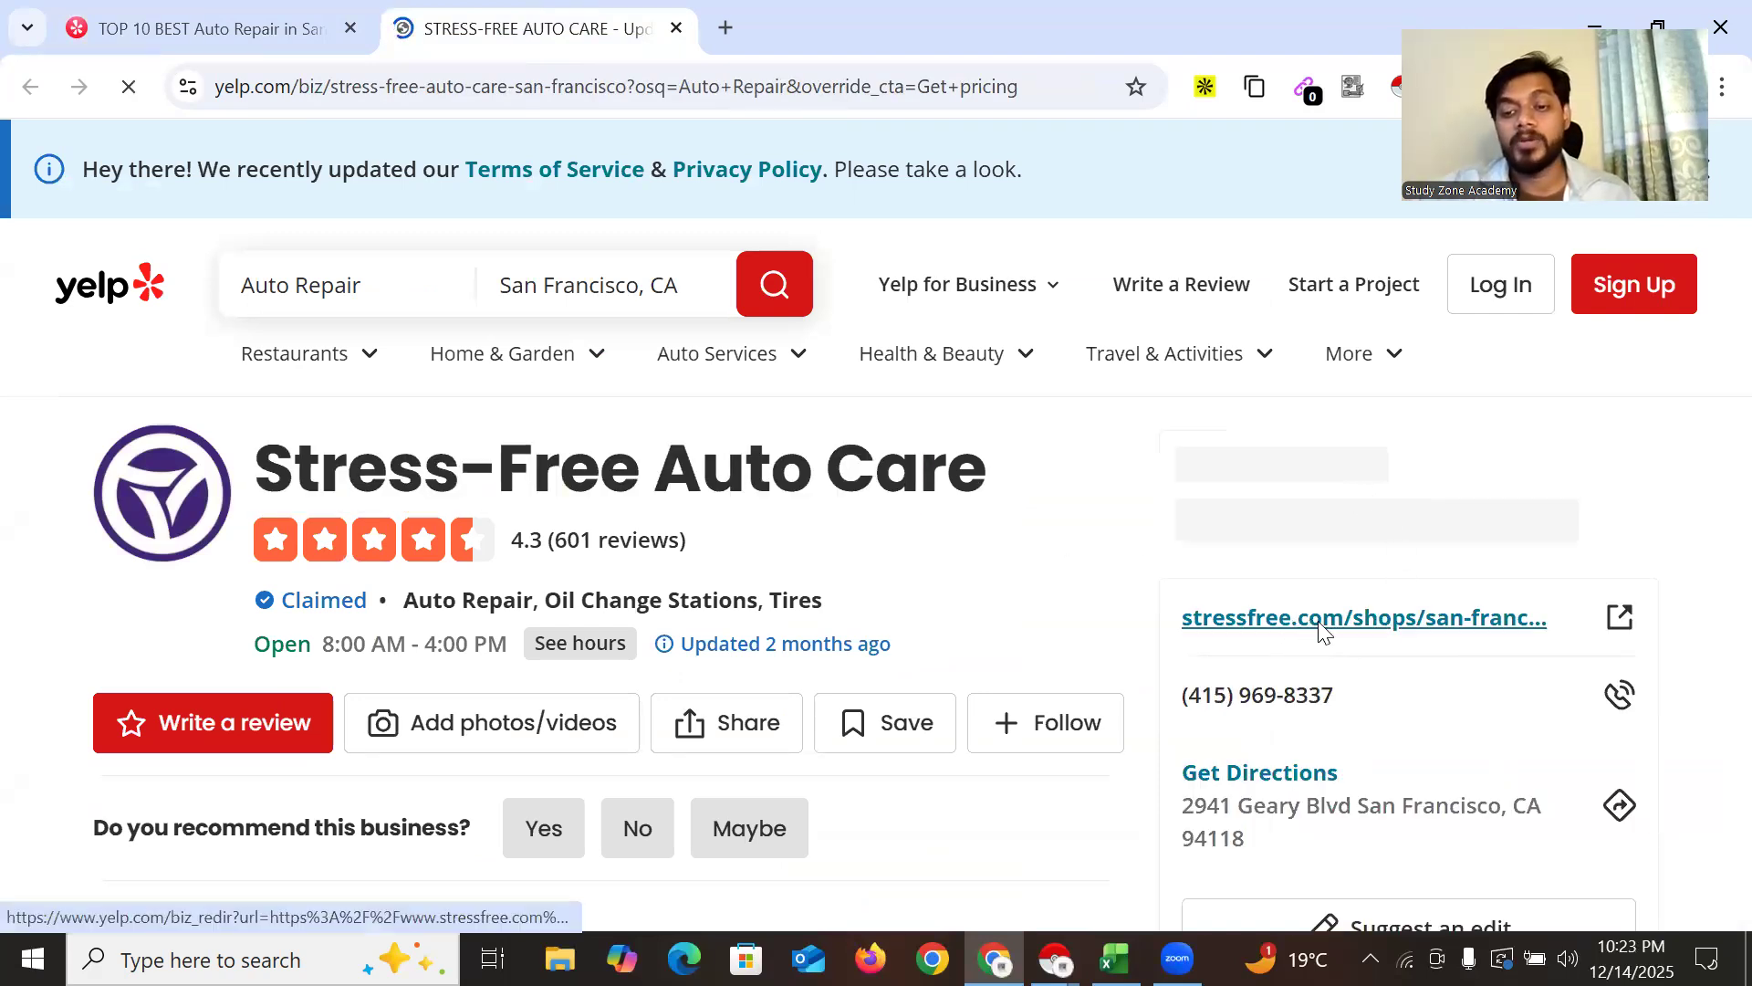
{"action": "right_click", "coordinate": [1341, 620]}
{"action": "left_click", "coordinate": [1357, 603]}
{"action": "scroll", "coordinate": [1347, 593], "scroll_direction": "down", "scroll_amount": 3}
{"action": "scroll", "coordinate": [1341, 575], "scroll_direction": "up", "scroll_amount": 3}
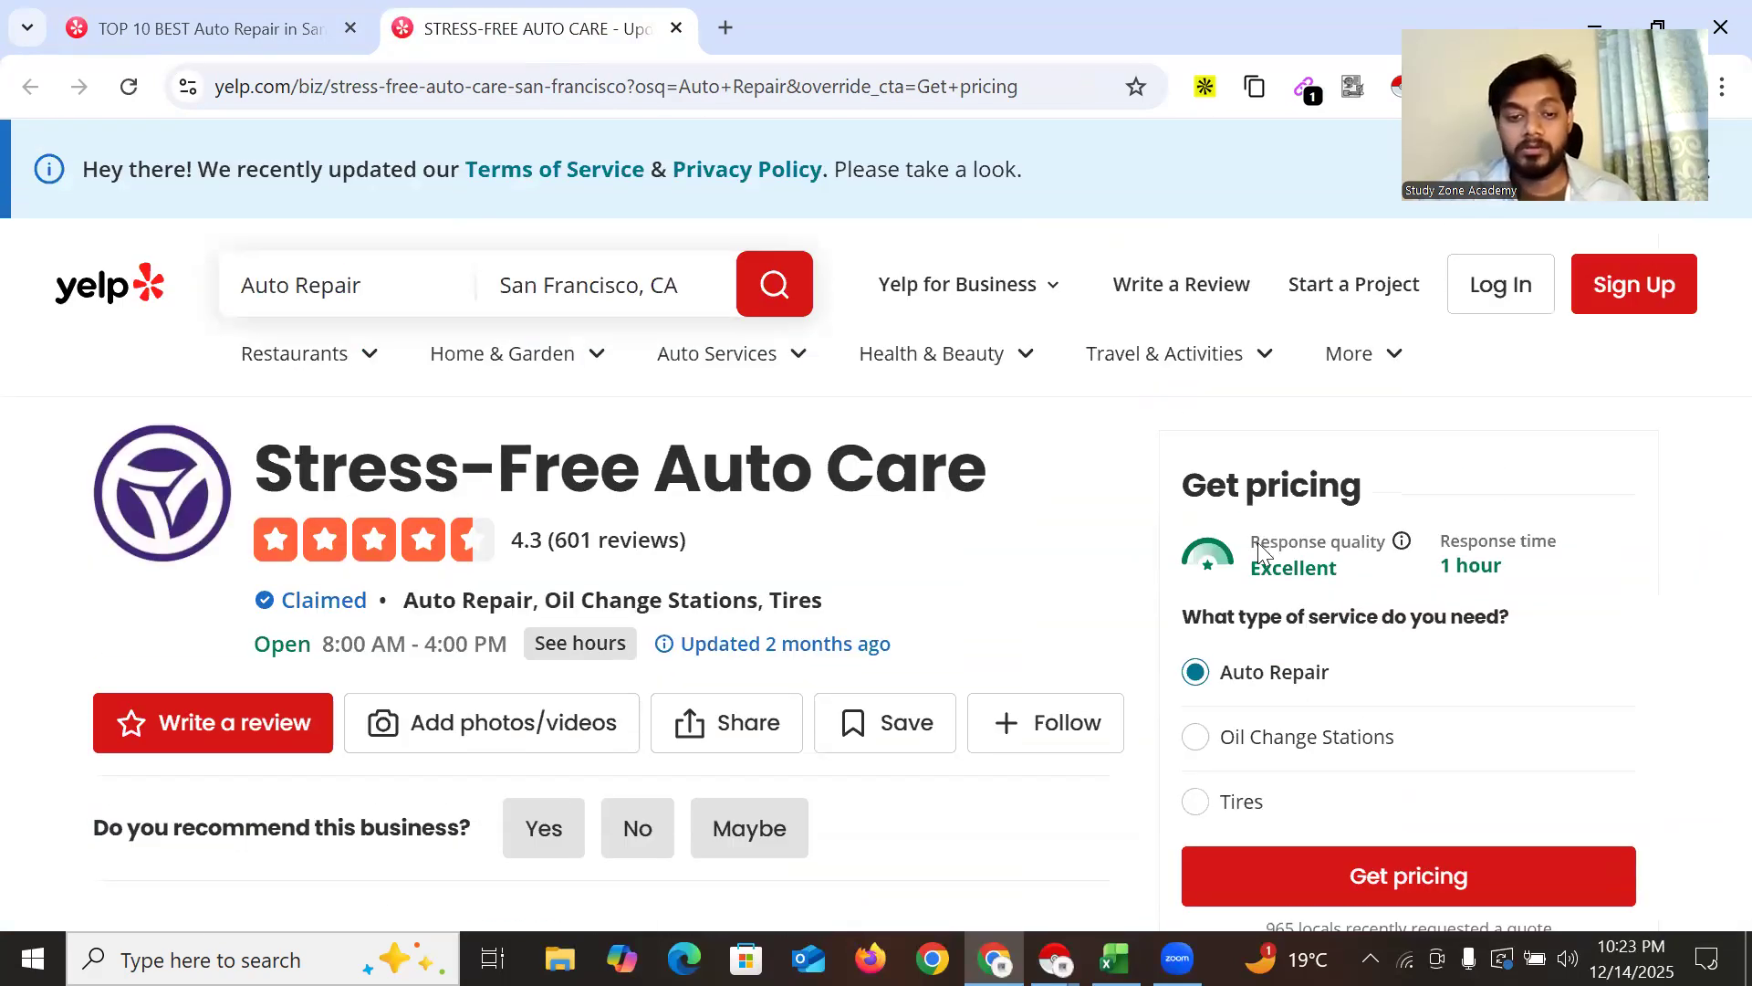
{"action": "scroll", "coordinate": [1258, 551], "scroll_direction": "down", "scroll_amount": 4}
{"action": "scroll", "coordinate": [1321, 603], "scroll_direction": "down", "scroll_amount": 7}
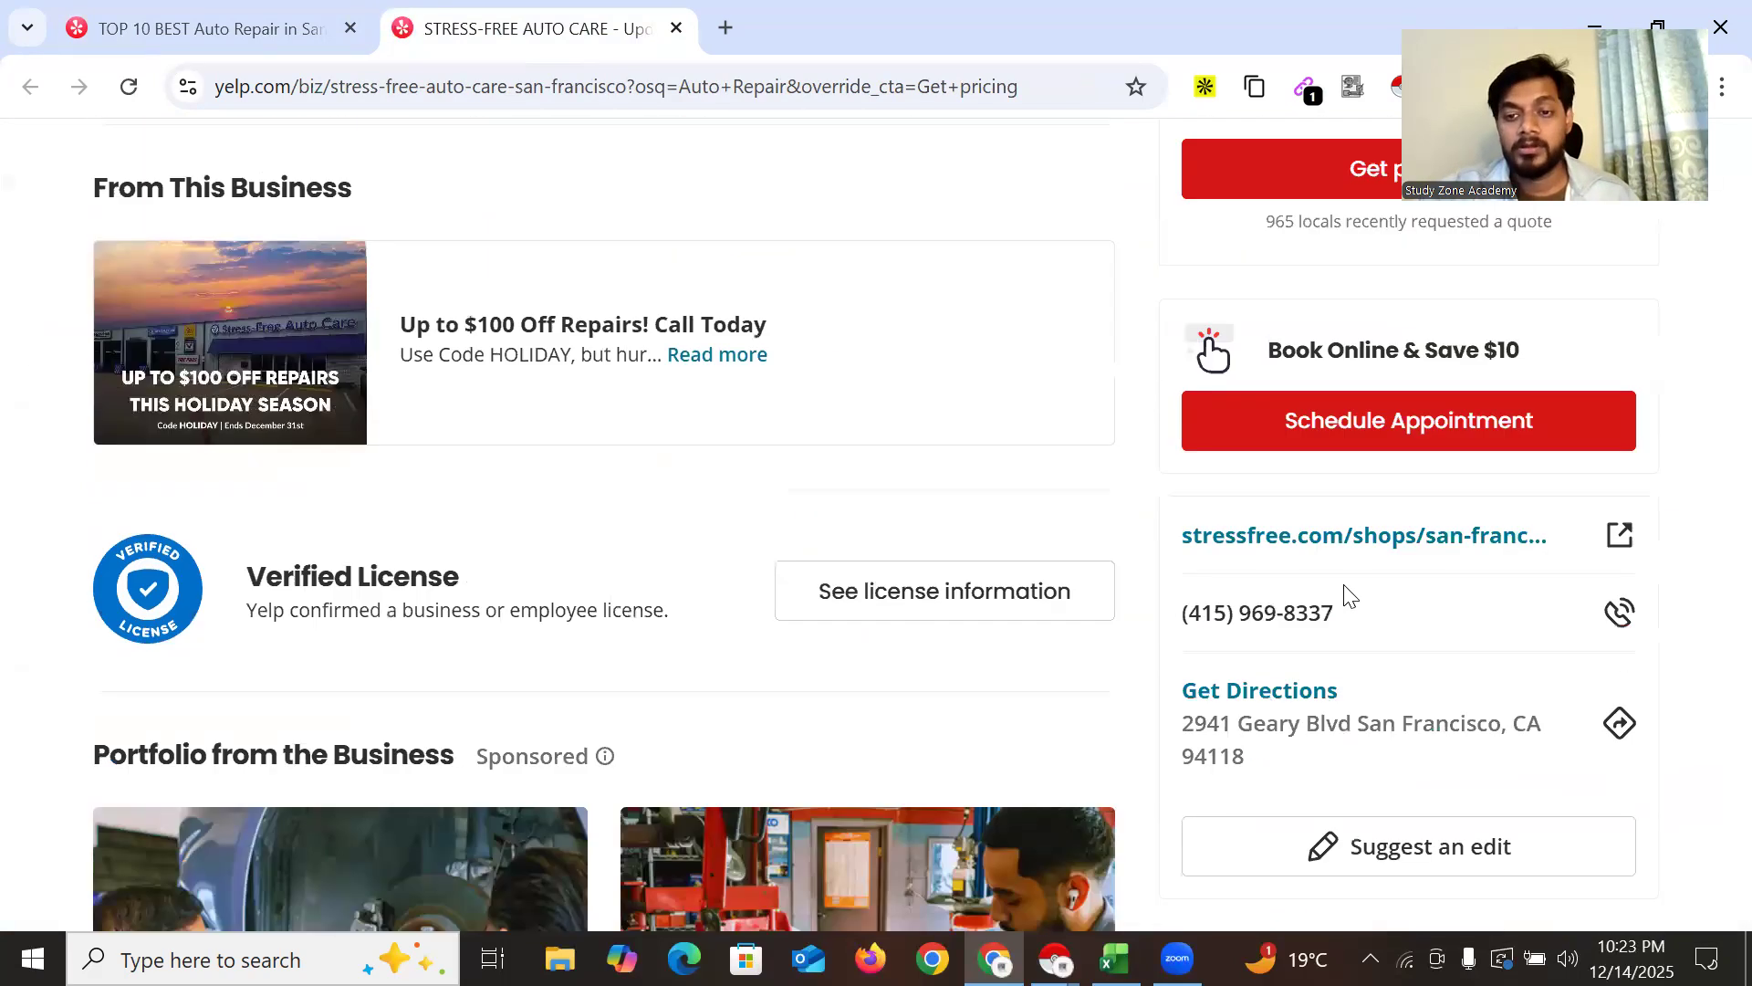
Open the business's stressfree.com website link in a new tab
{"action": "right_click", "coordinate": [1401, 546]}
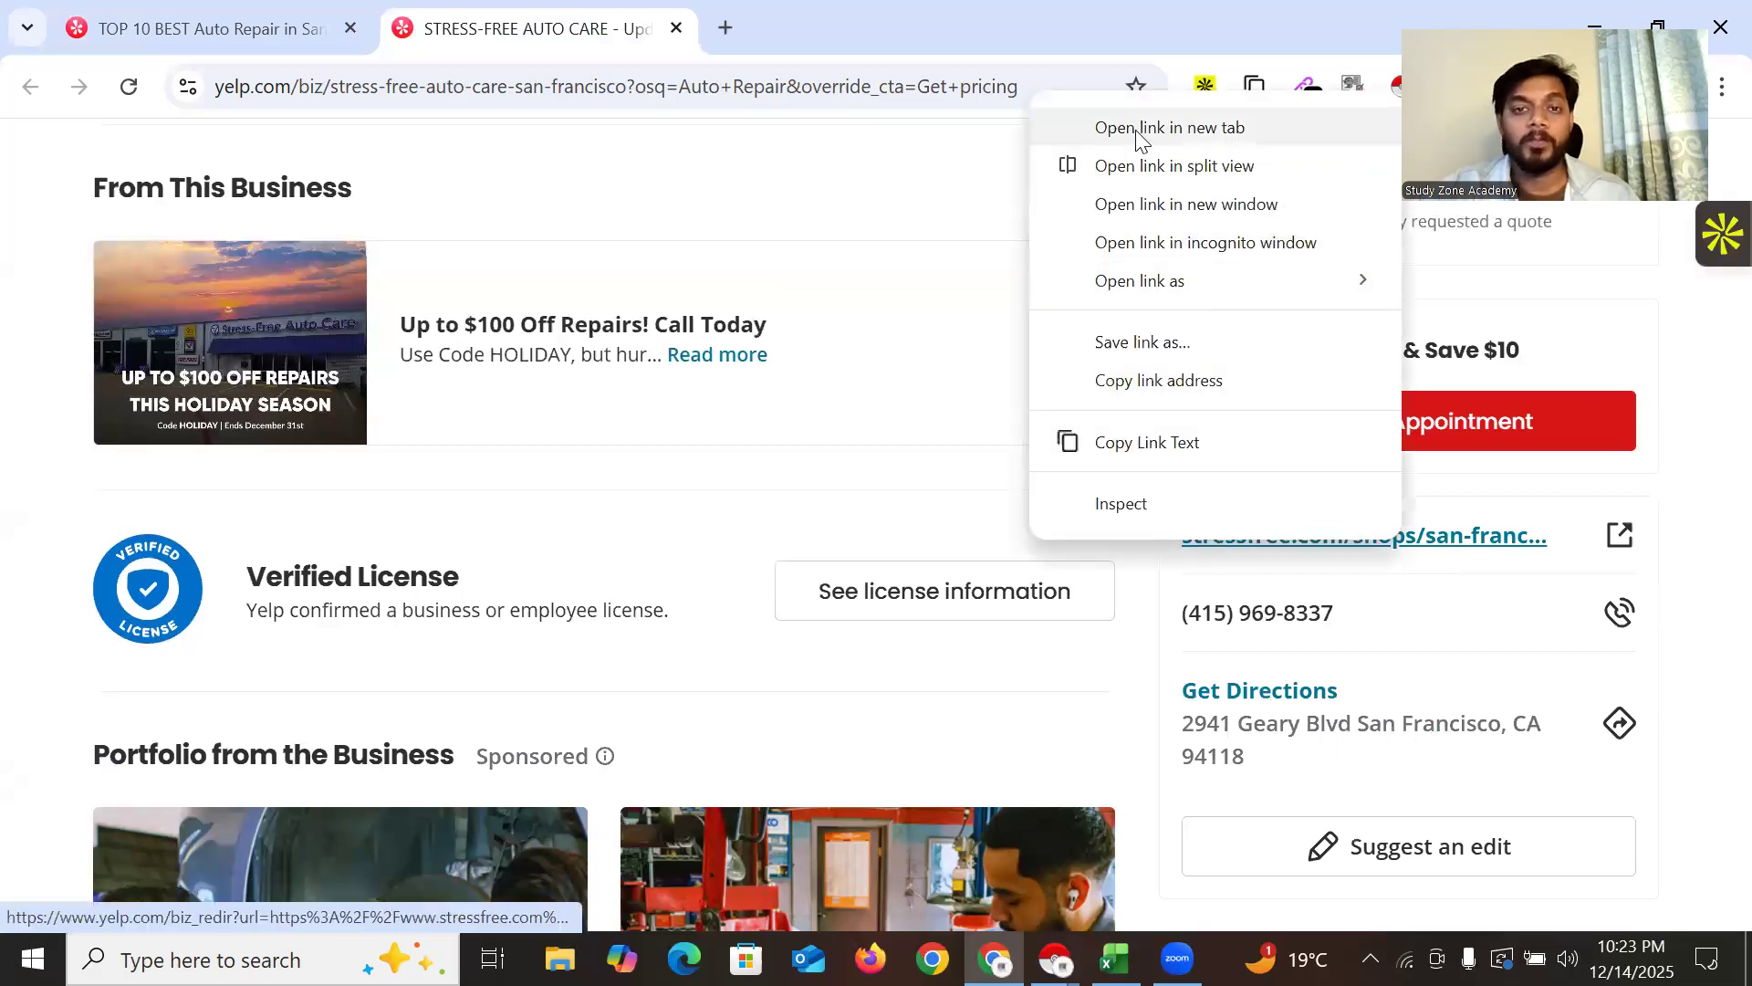
{"action": "left_click", "coordinate": [1169, 128]}
{"action": "left_click", "coordinate": [795, 29]}
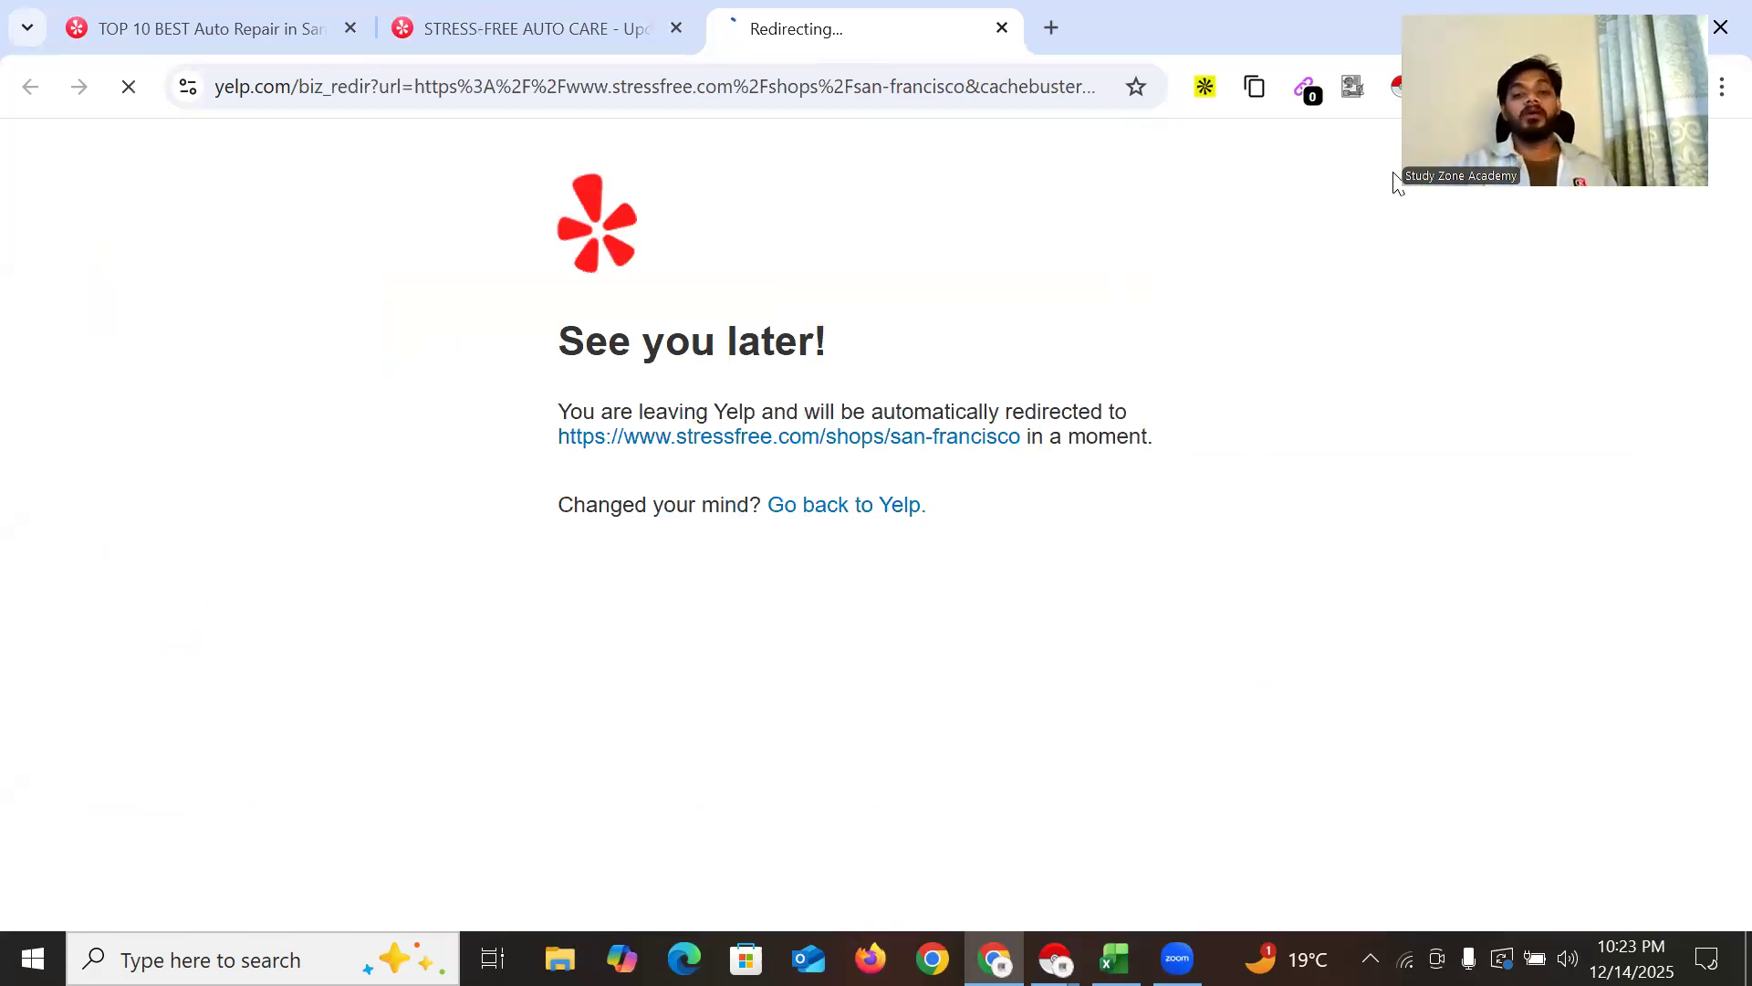
Trim the address to stressfree.com and load the company's homepage
{"action": "left_click_drag", "start_coordinate": [332, 87], "coordinate": [778, 94]}
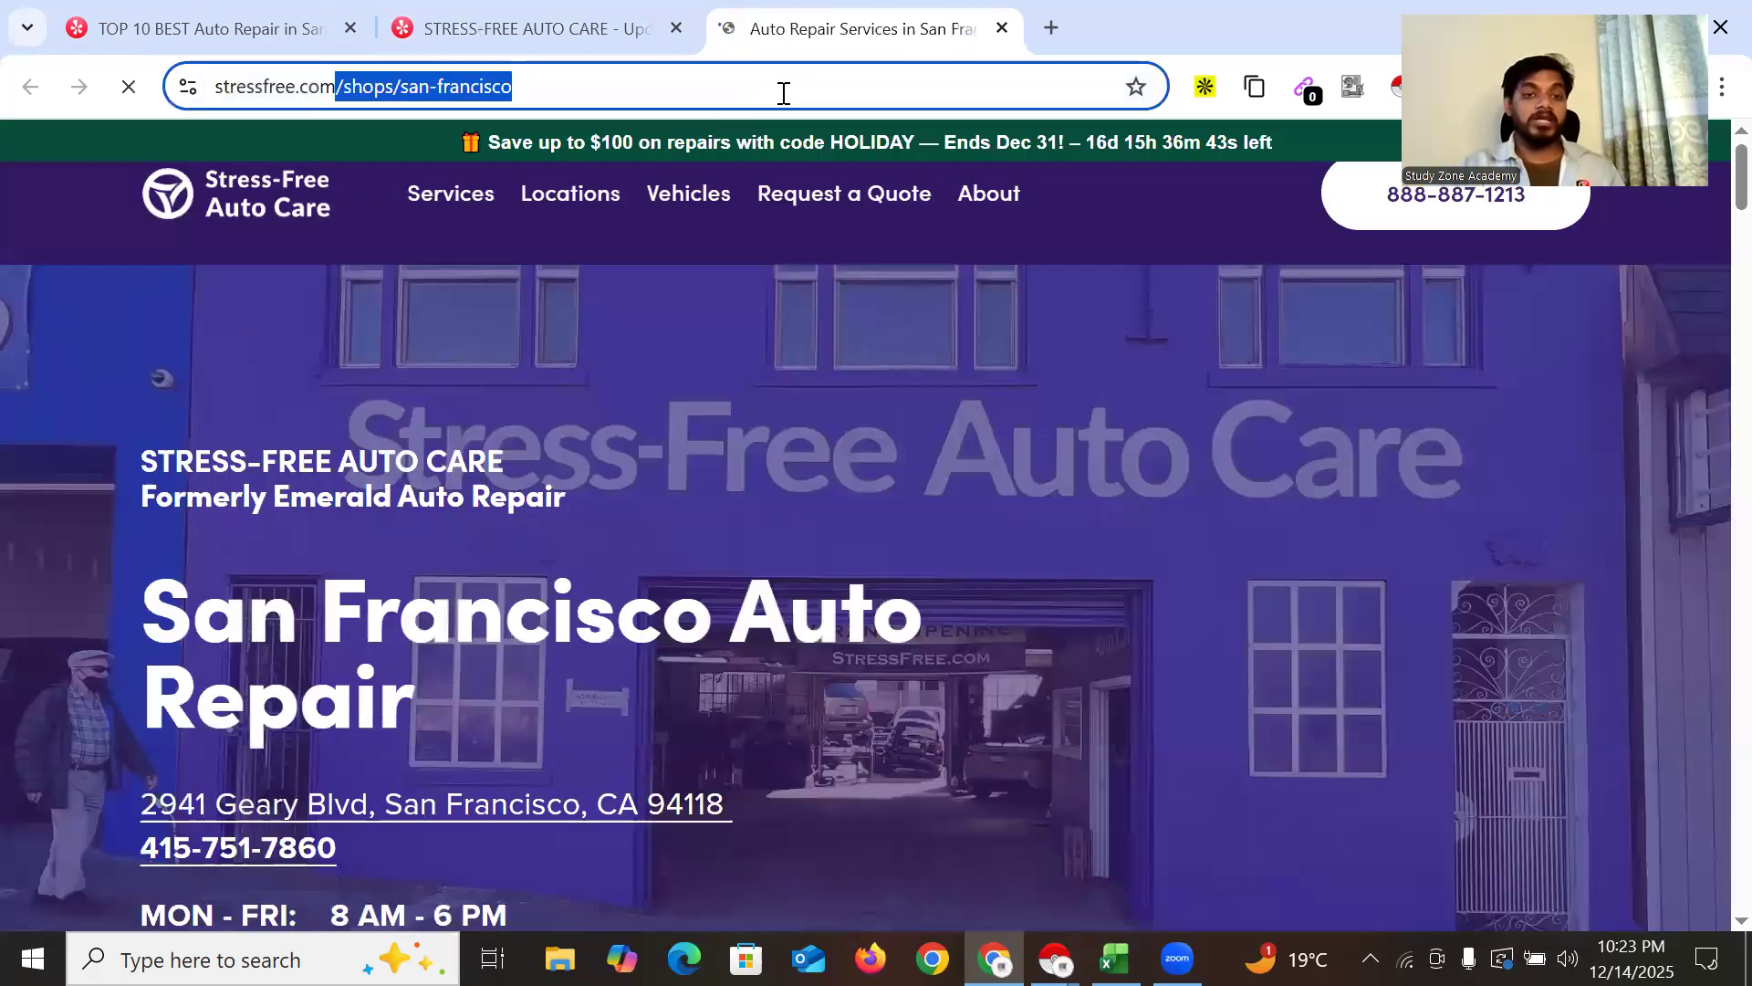
{"action": "key", "text": "BackSpace"}
{"action": "key", "text": "Return"}
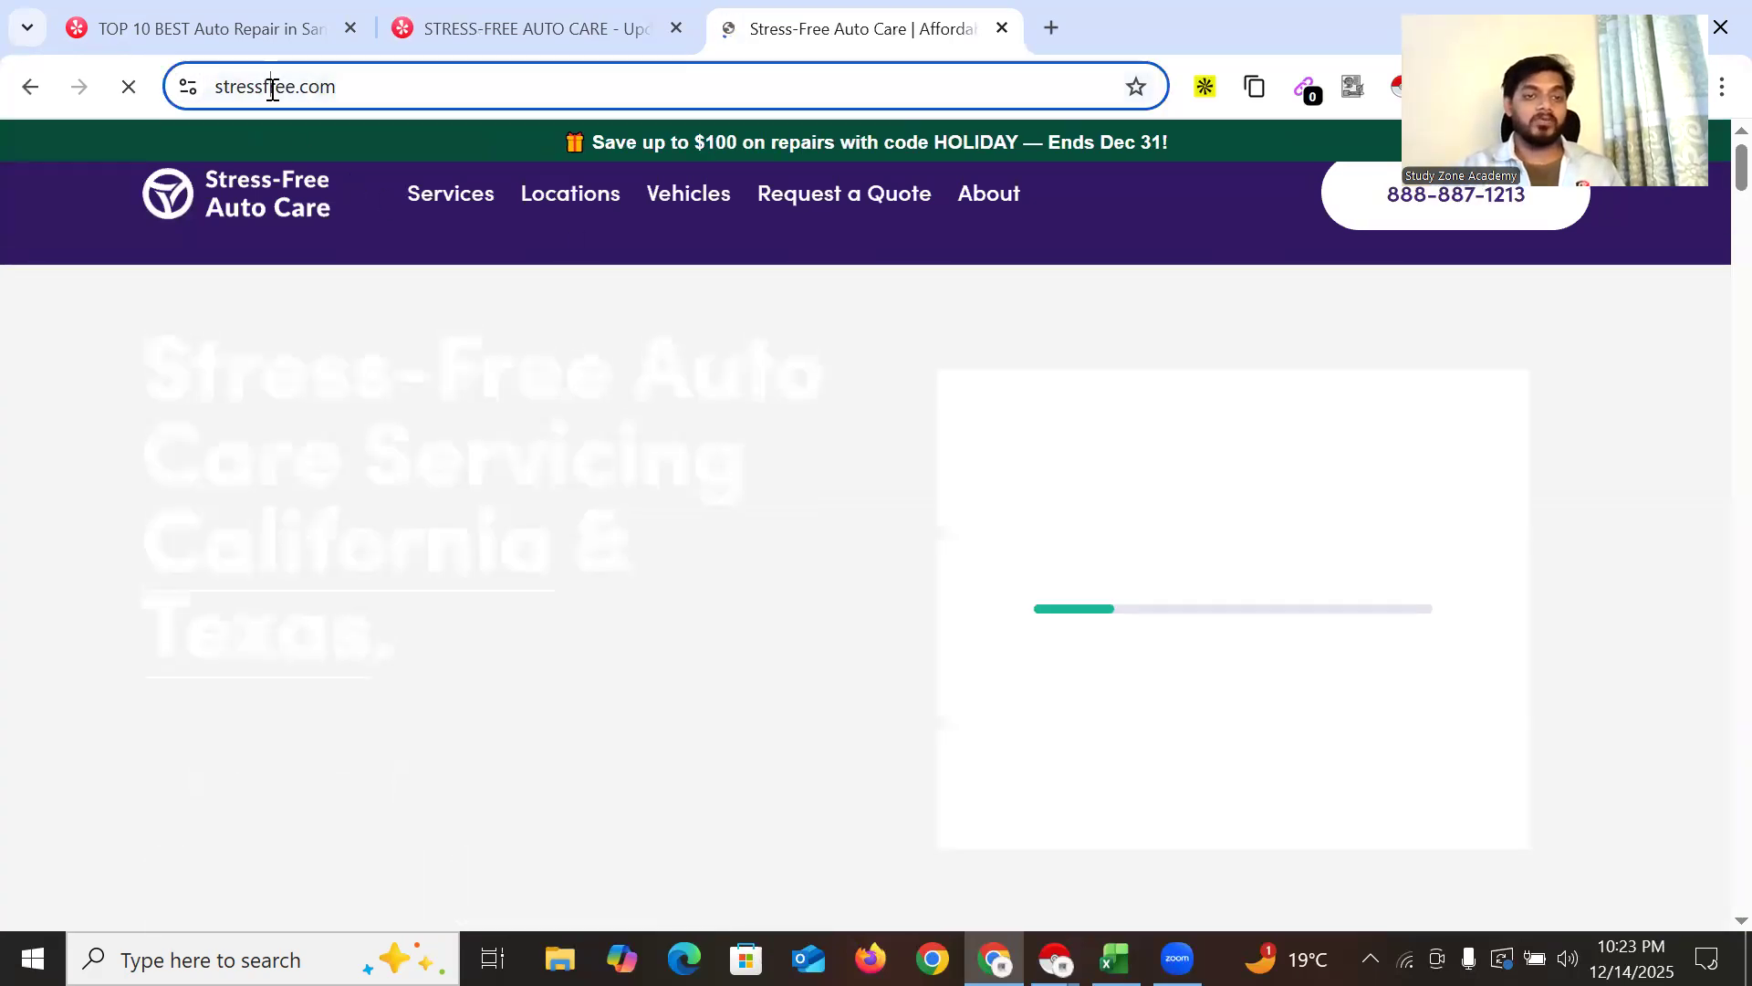
{"action": "left_click_drag", "start_coordinate": [274, 87], "coordinate": [529, 102]}
{"action": "left_click", "coordinate": [794, 473]}
{"action": "scroll", "coordinate": [797, 513], "scroll_direction": "down", "scroll_amount": 5}
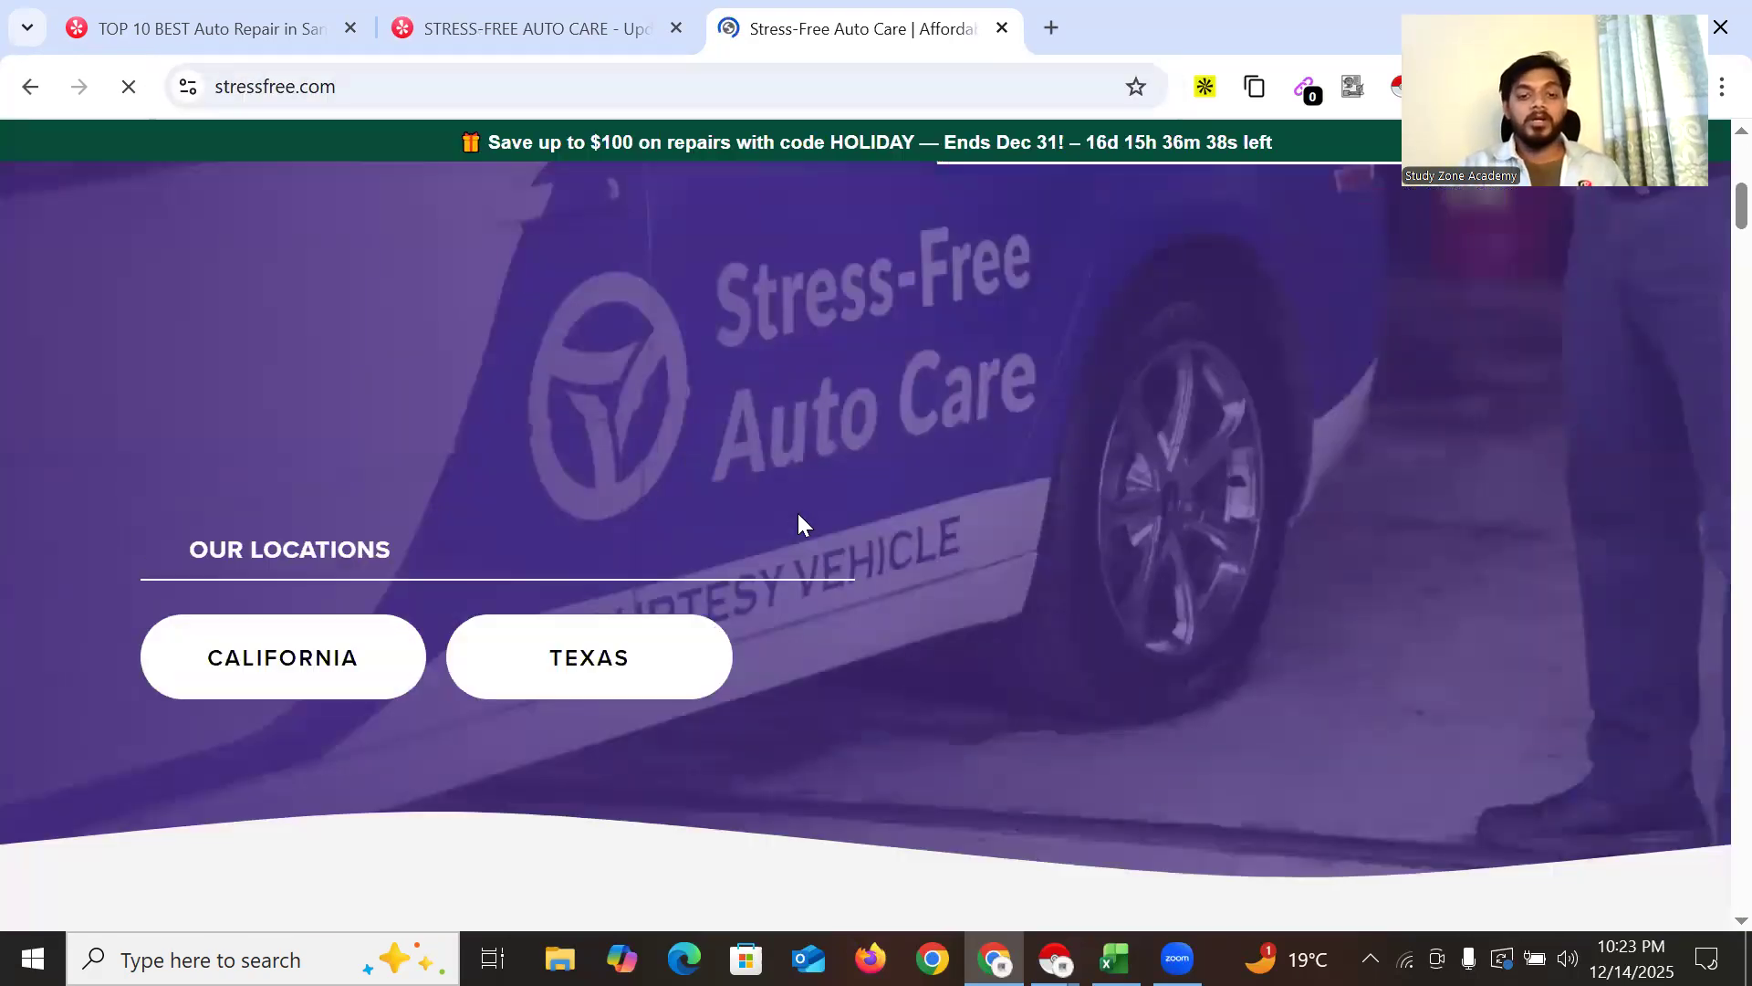
{"action": "scroll", "coordinate": [798, 513], "scroll_direction": "up", "scroll_amount": 4}
Back on the Yelp page, highlight the business's phone number and street address
{"action": "left_click", "coordinate": [549, 27]}
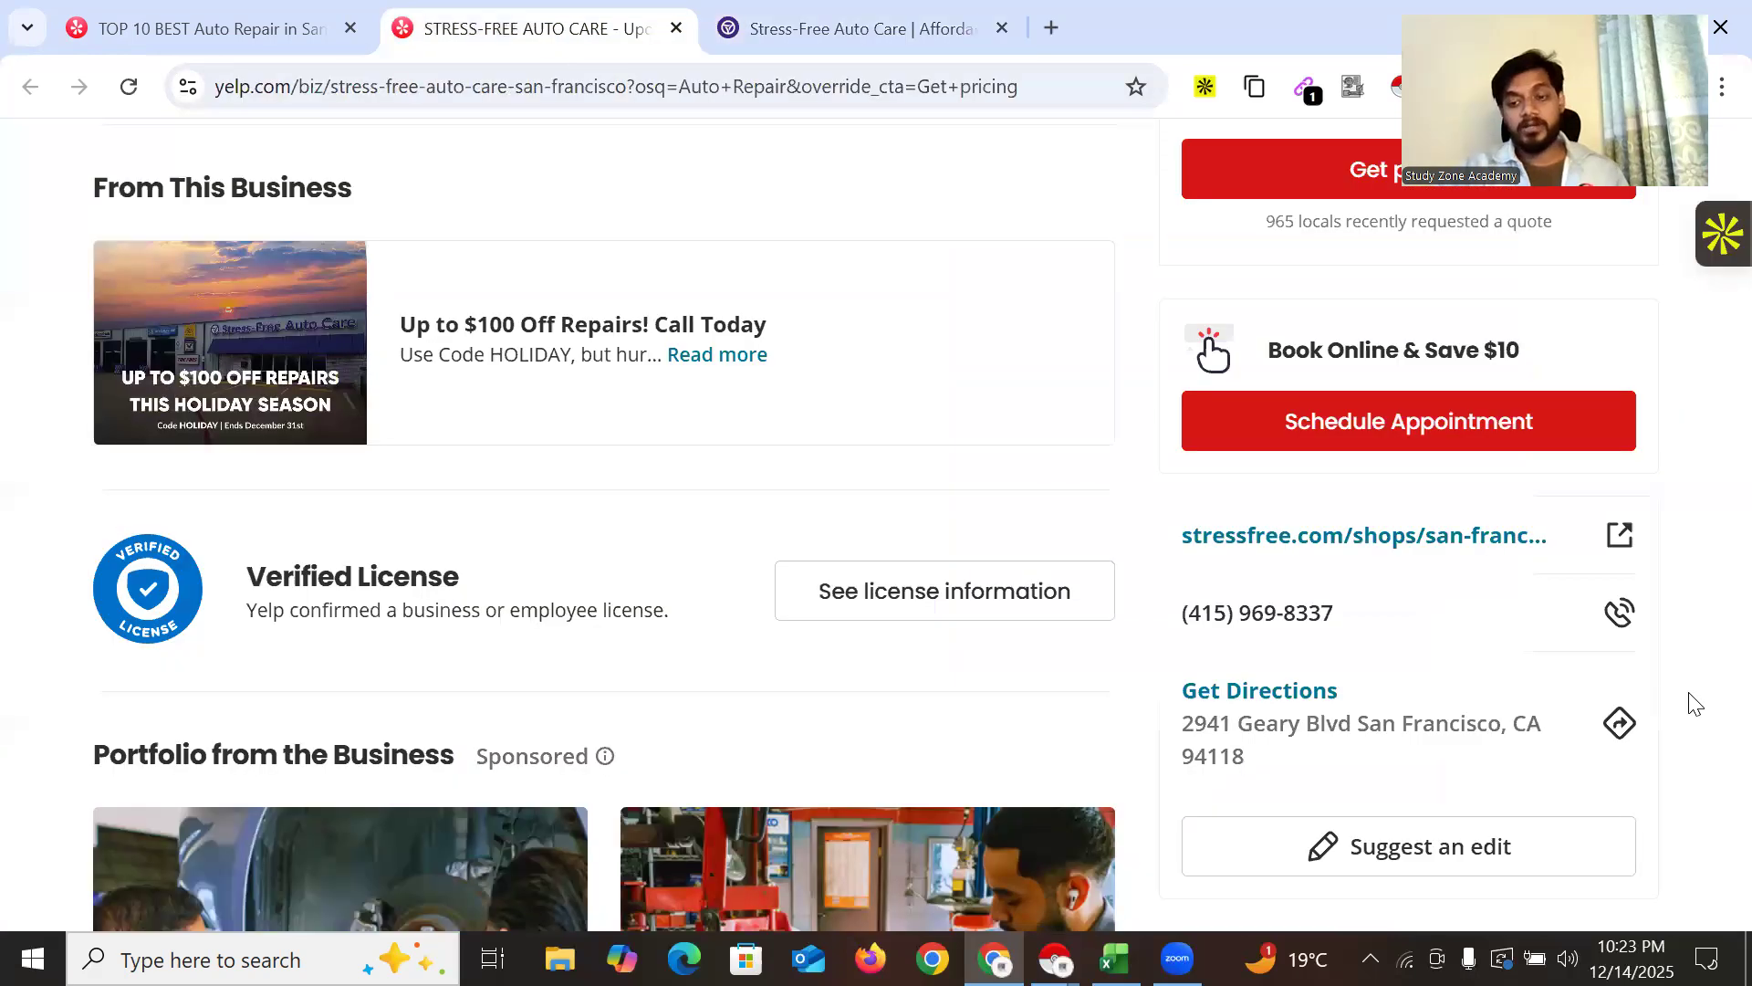
{"action": "left_click_drag", "start_coordinate": [1185, 613], "coordinate": [1335, 614]}
{"action": "left_click_drag", "start_coordinate": [1187, 732], "coordinate": [1246, 758]}
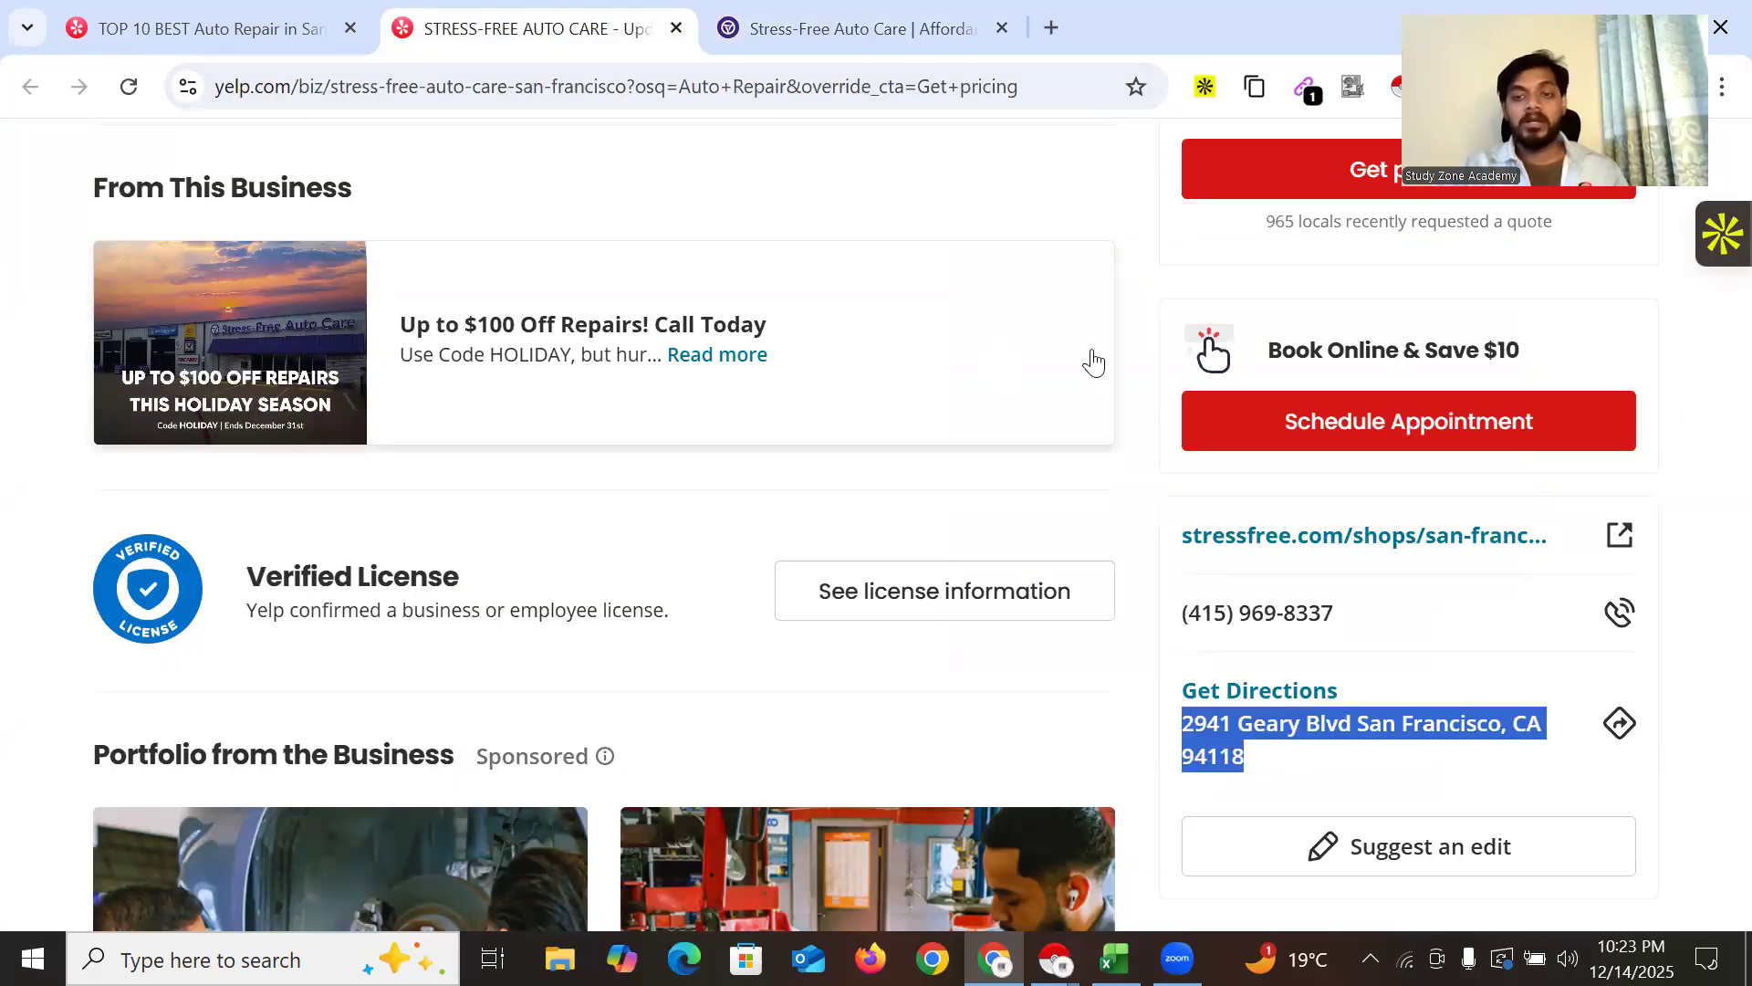
{"action": "left_click", "coordinate": [1191, 250]}
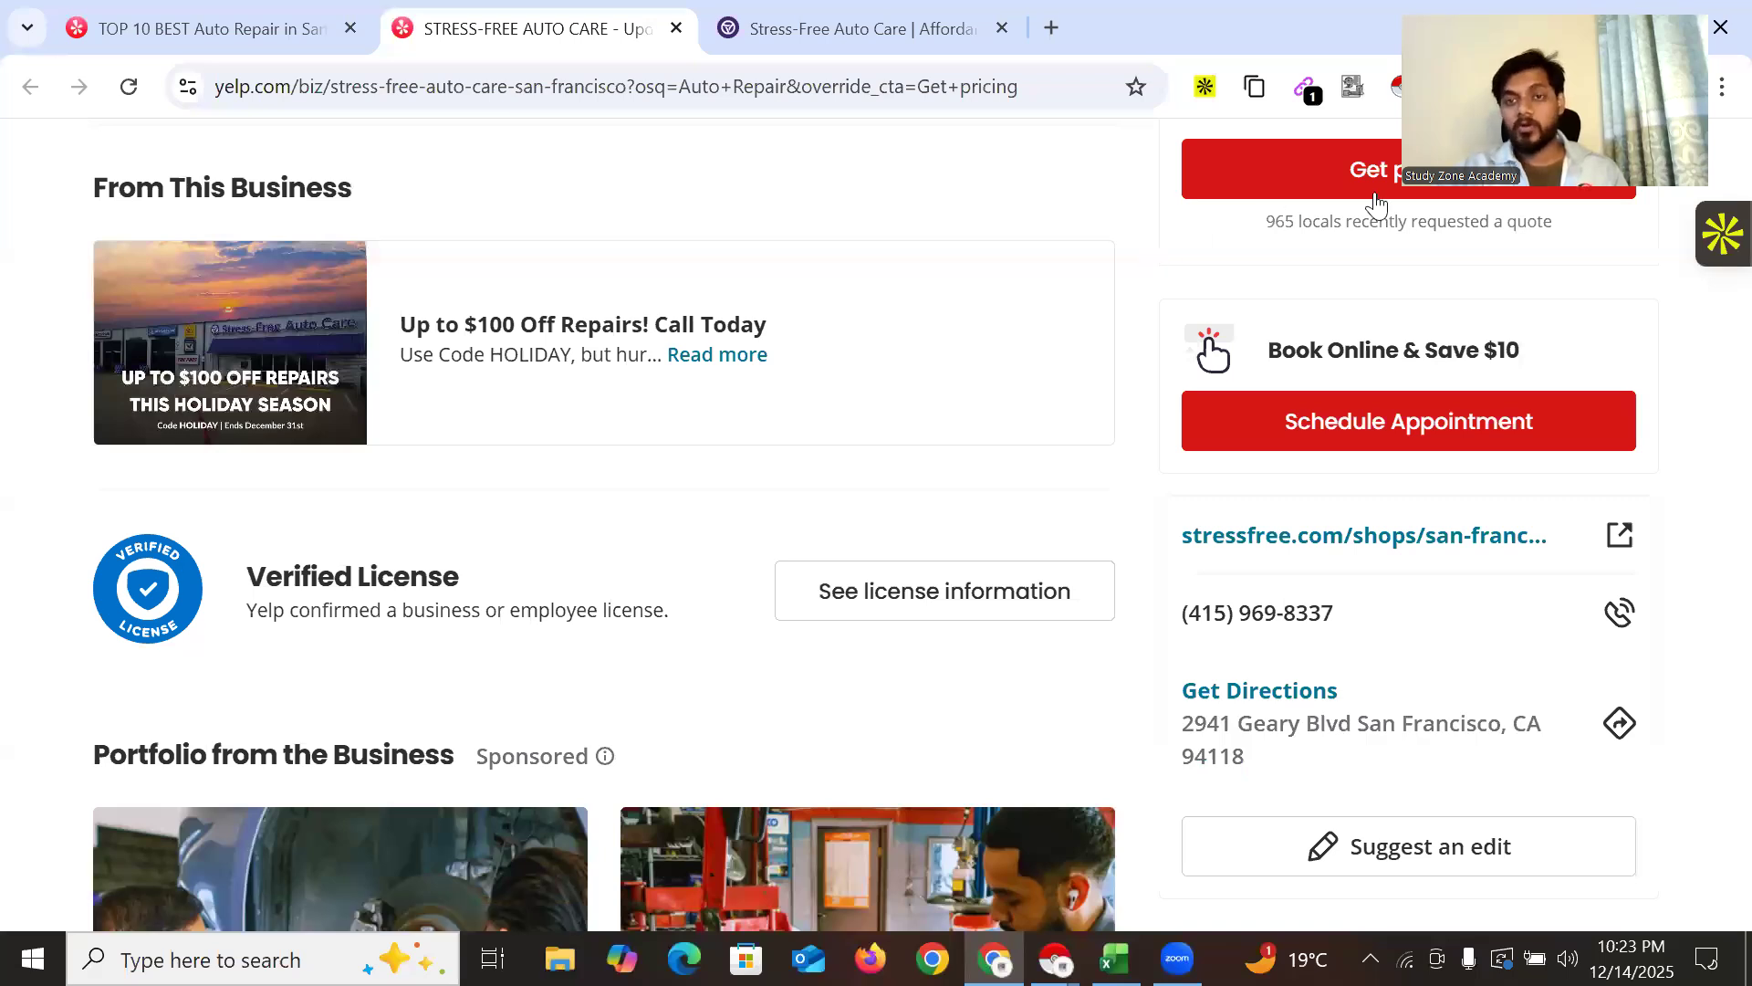
Return to the stressfree.com tab and scroll down its homepage
{"action": "key", "text": "ctrl+Tab"}
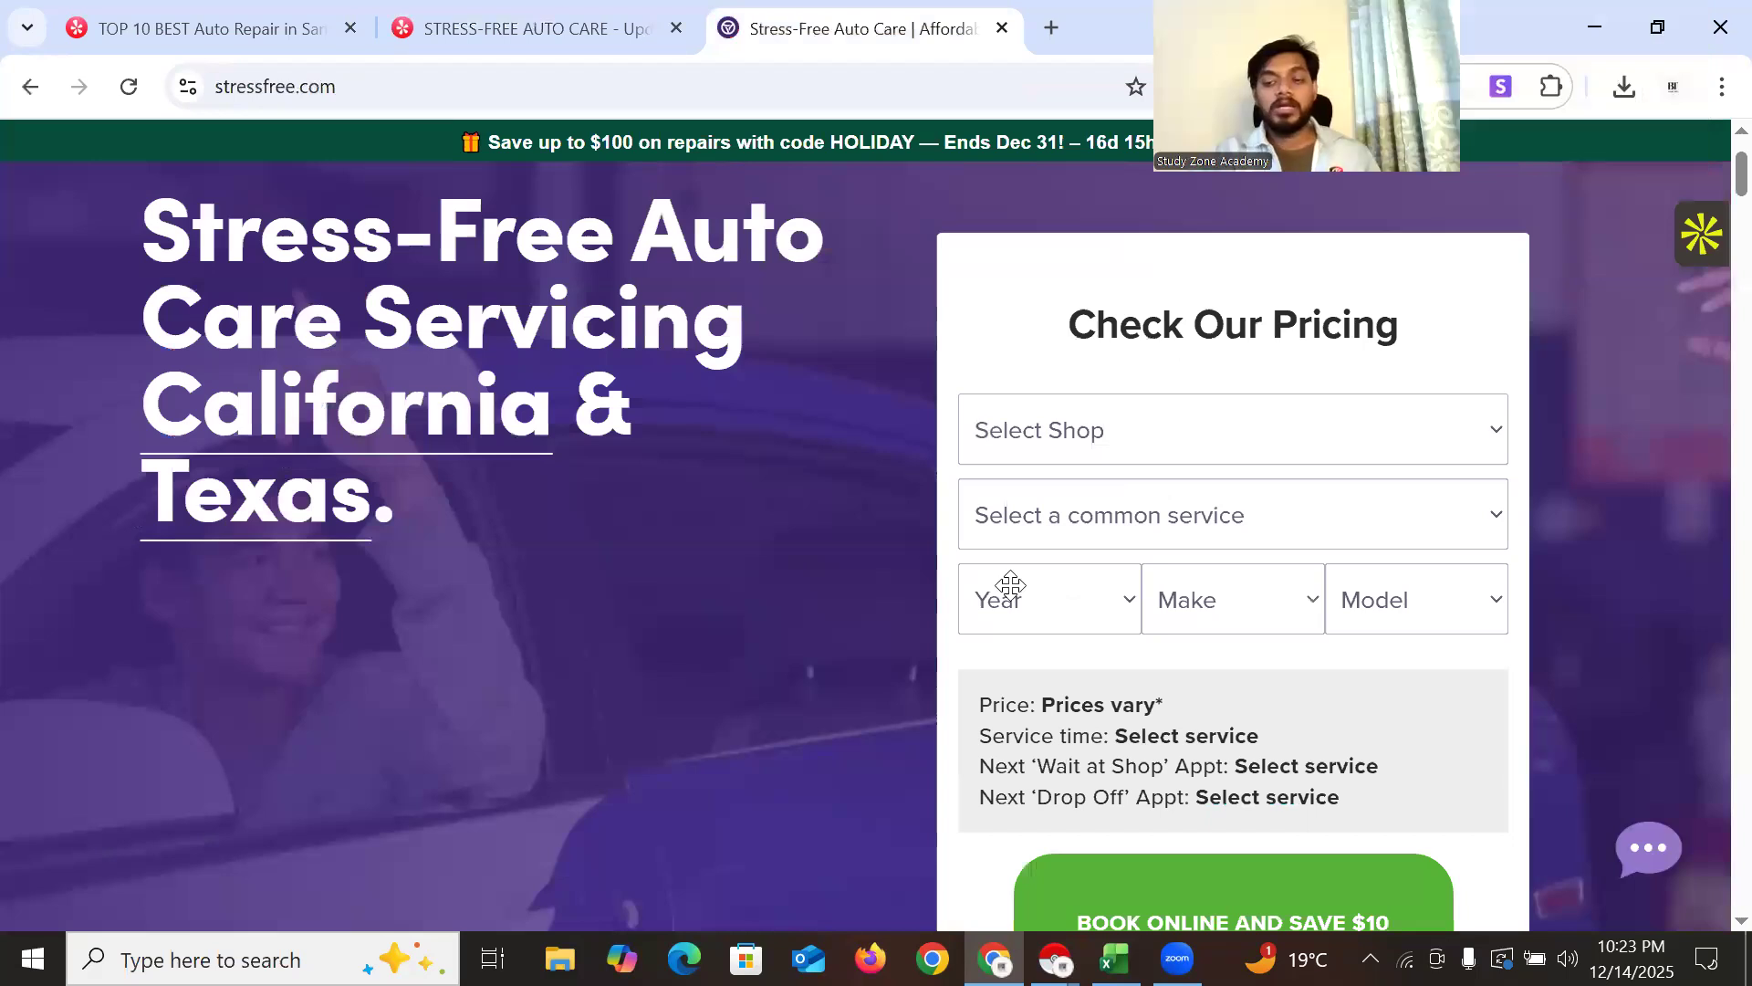
{"action": "scroll", "coordinate": [672, 685], "scroll_direction": "down", "scroll_amount": 15}
{"action": "scroll", "coordinate": [694, 737], "scroll_direction": "down", "scroll_amount": 10}
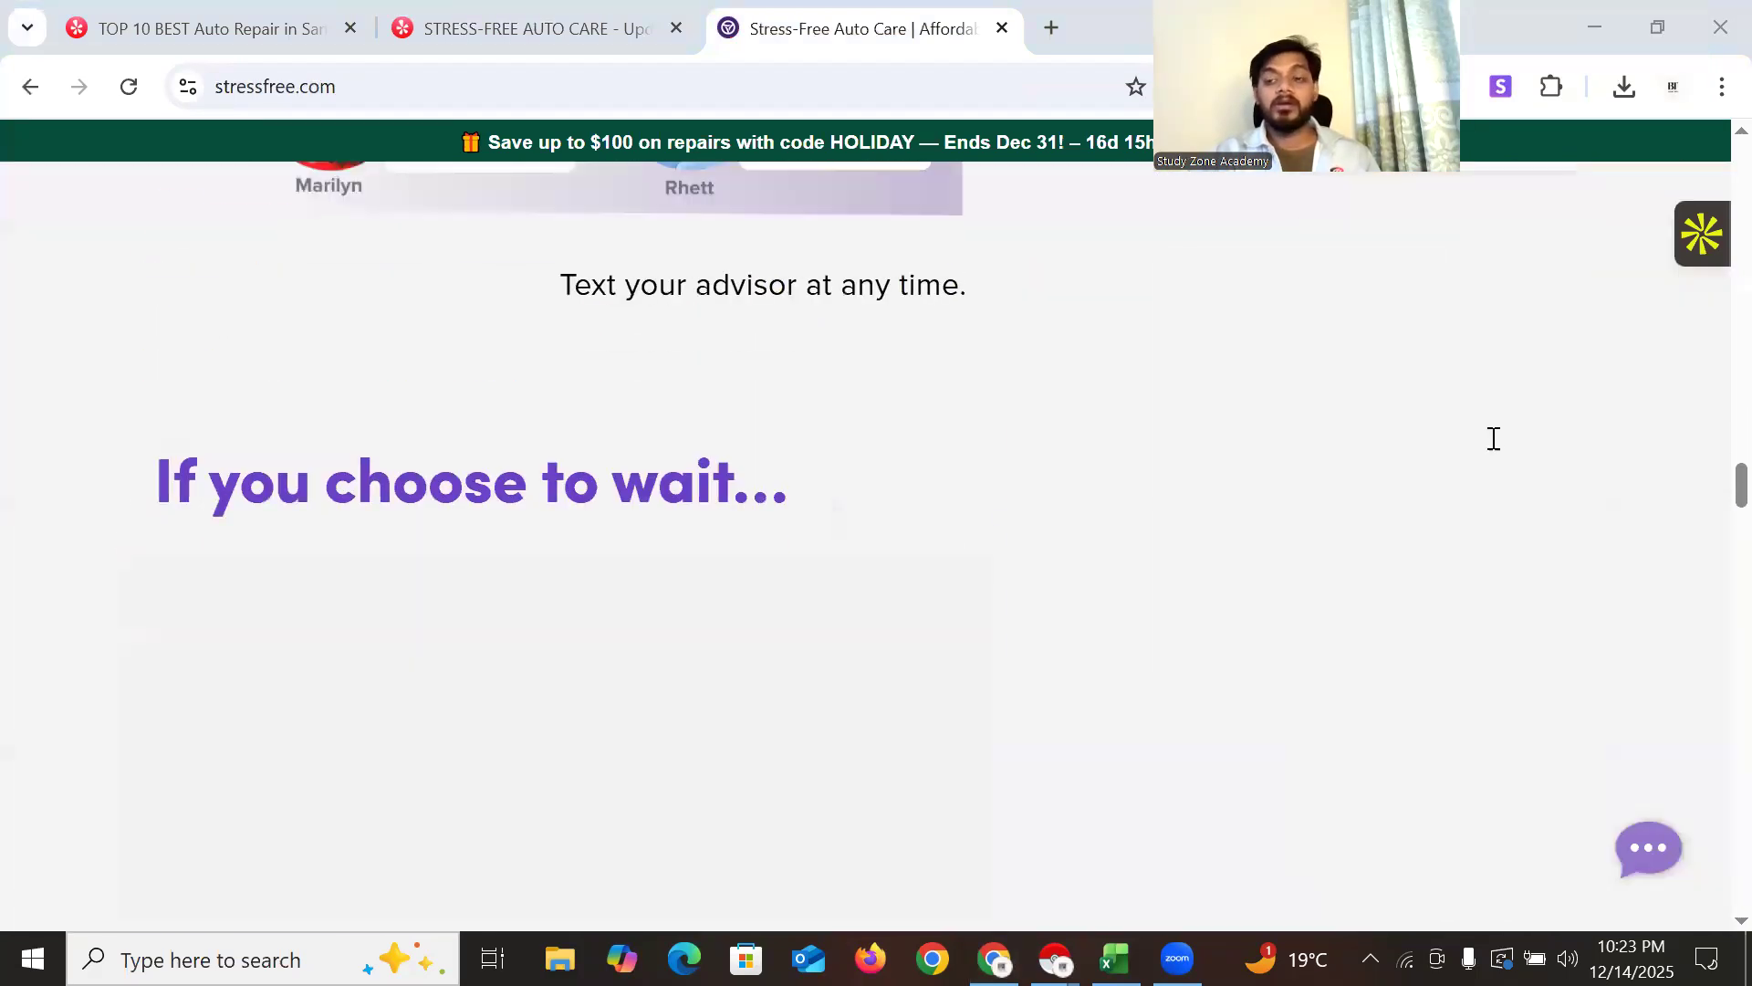
Run the Snov.io lookup on stressfree.com and show its 15 prospects
{"action": "left_click", "coordinate": [1501, 87]}
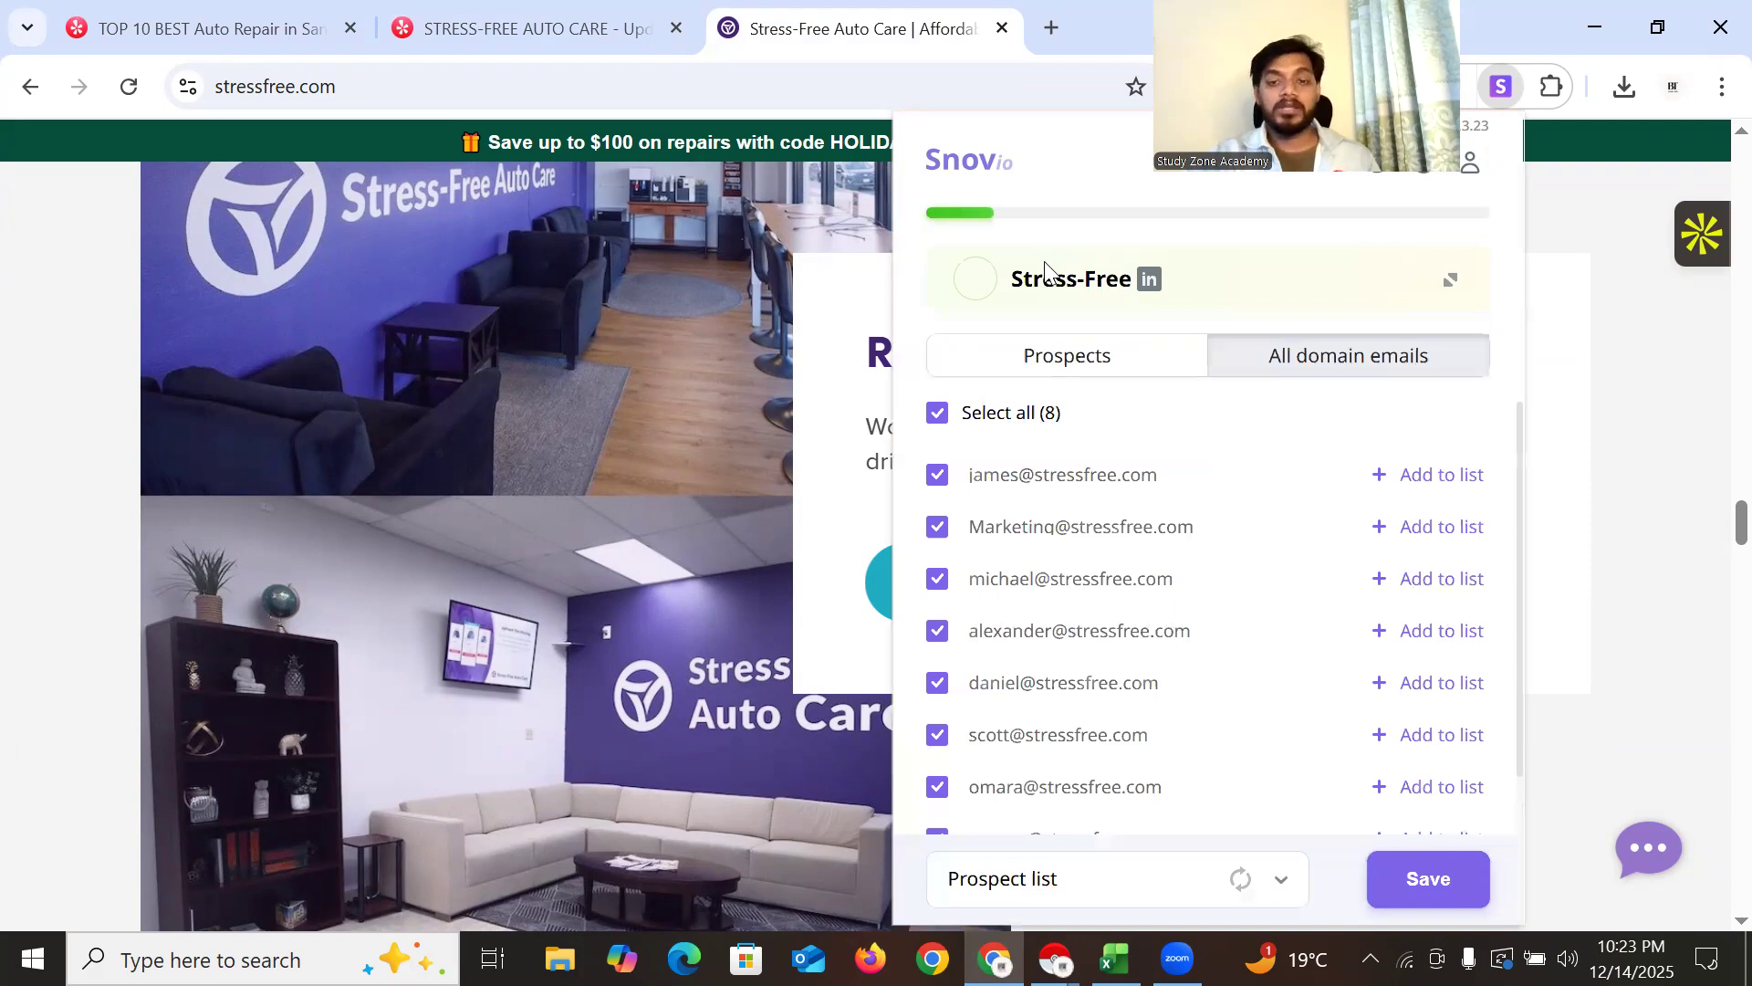
{"action": "scroll", "coordinate": [1068, 630], "scroll_direction": "down", "scroll_amount": 1}
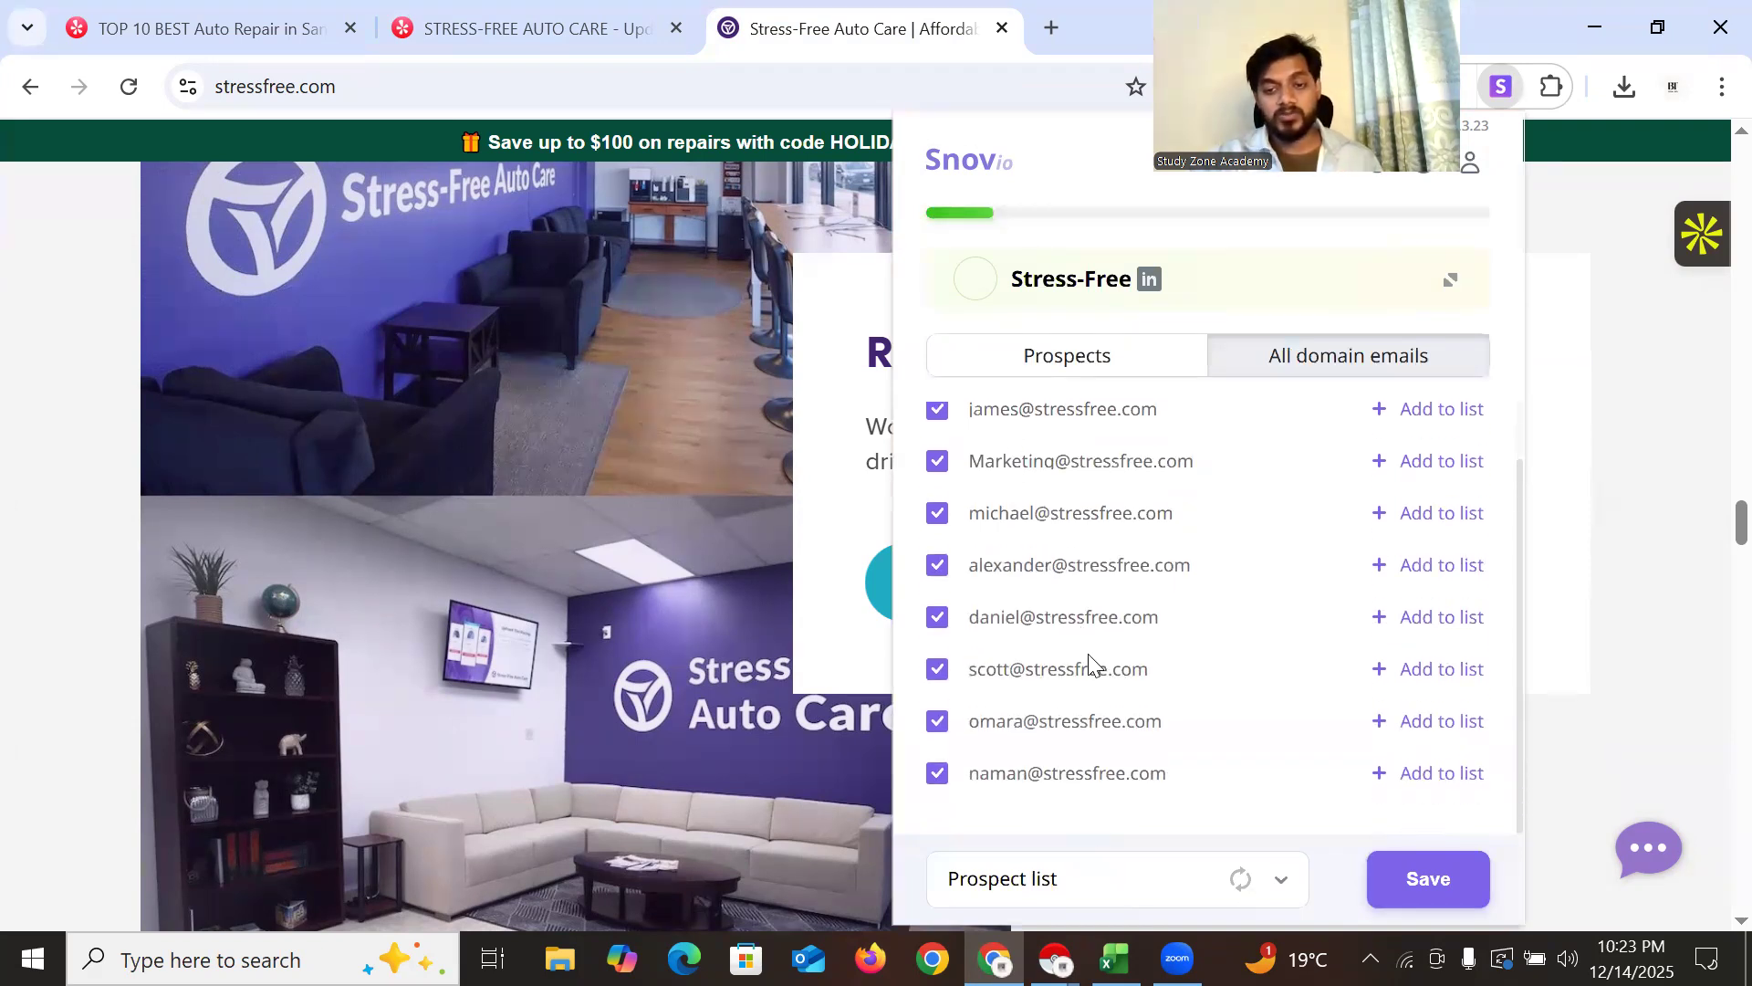
{"action": "scroll", "coordinate": [1091, 775], "scroll_direction": "up", "scroll_amount": 1}
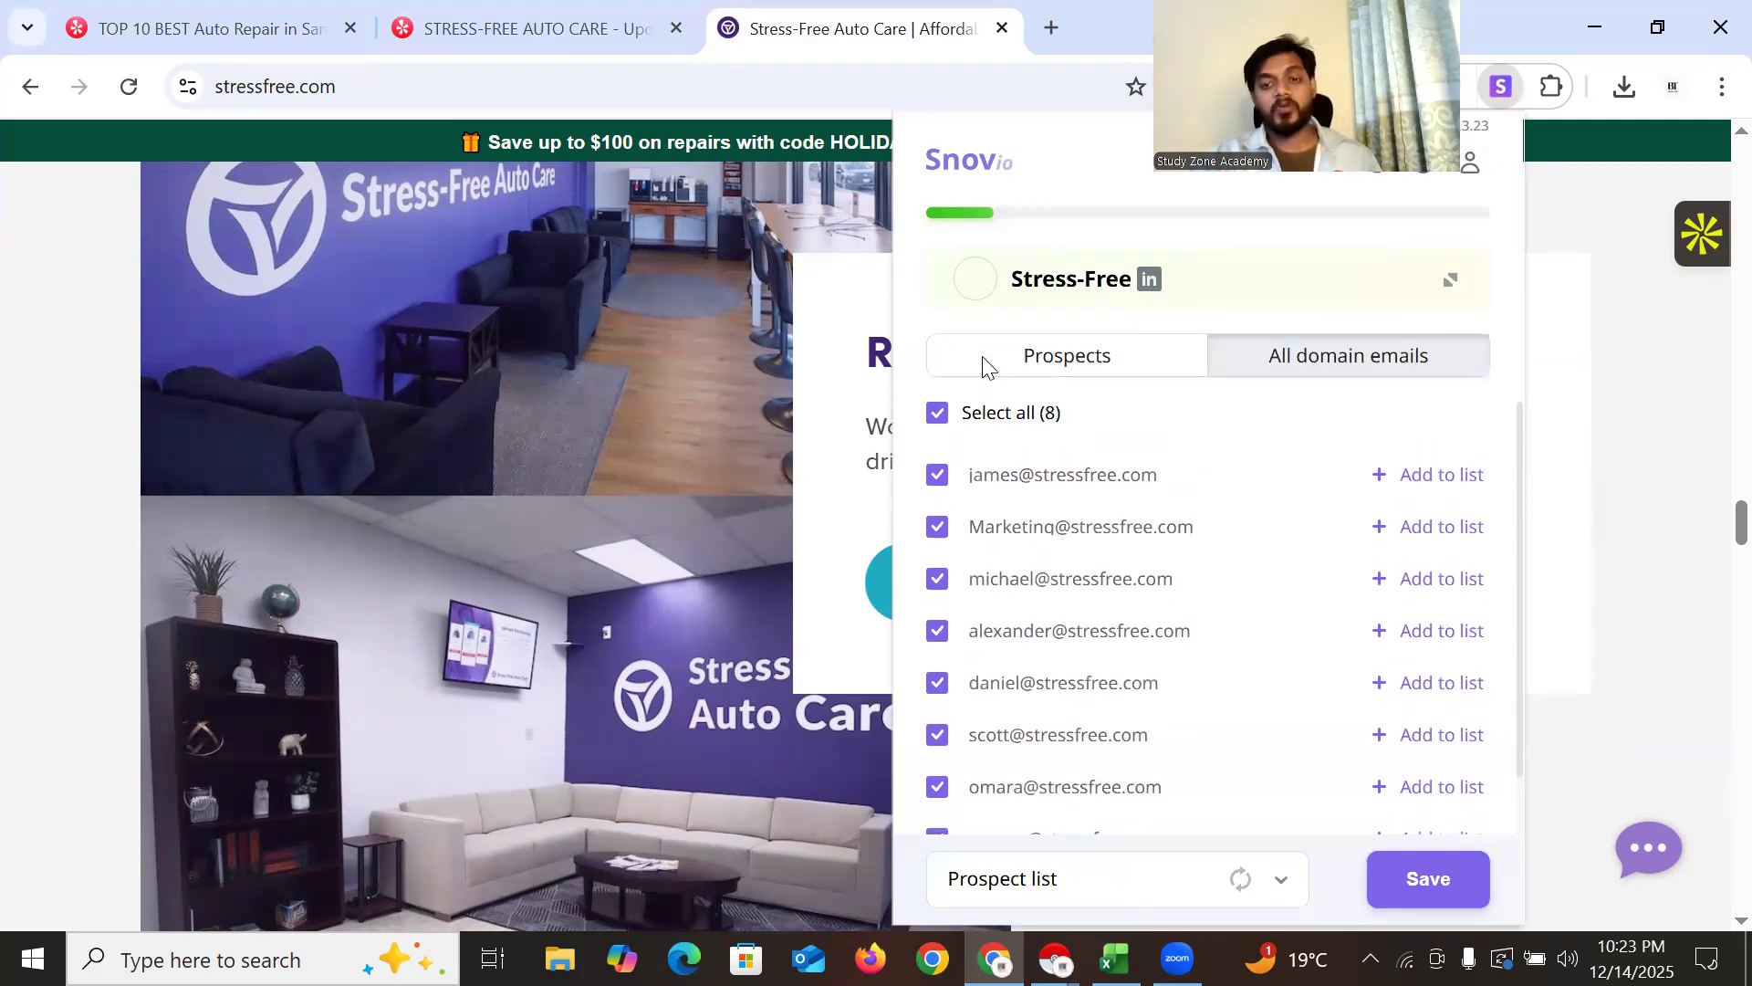
{"action": "left_click", "coordinate": [1185, 359]}
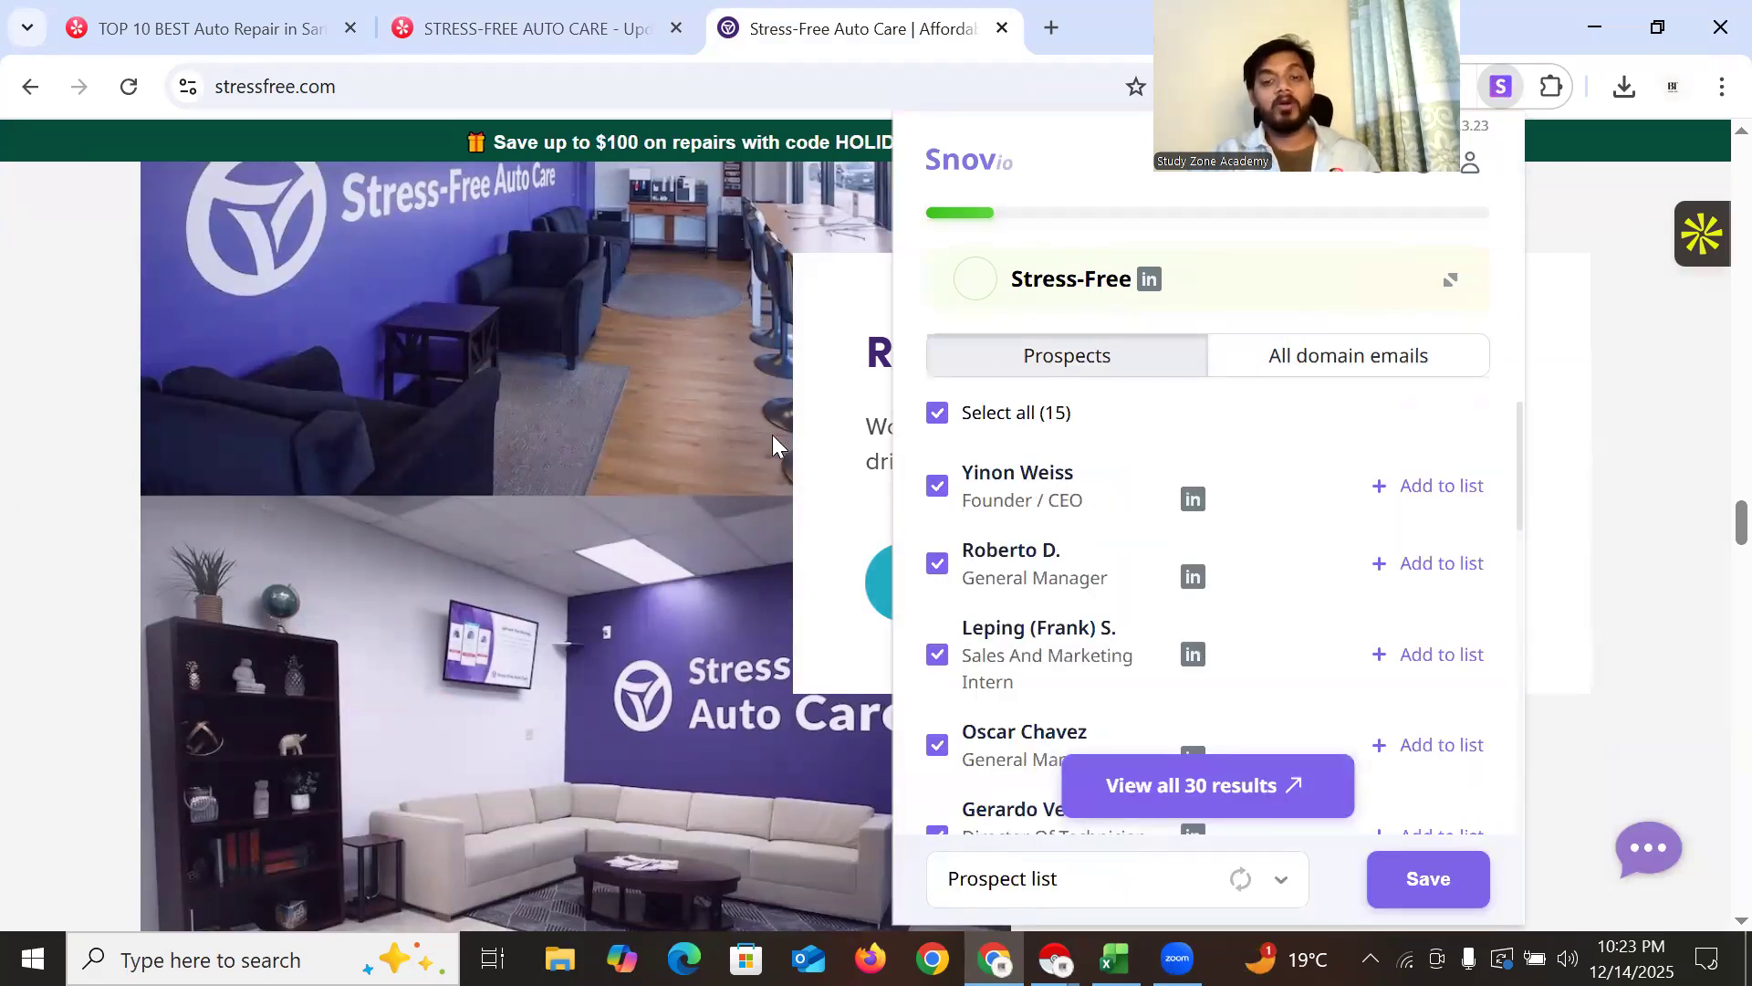
Copy the Founder / CEO's LinkedIn profile link
{"action": "right_click", "coordinate": [1194, 509]}
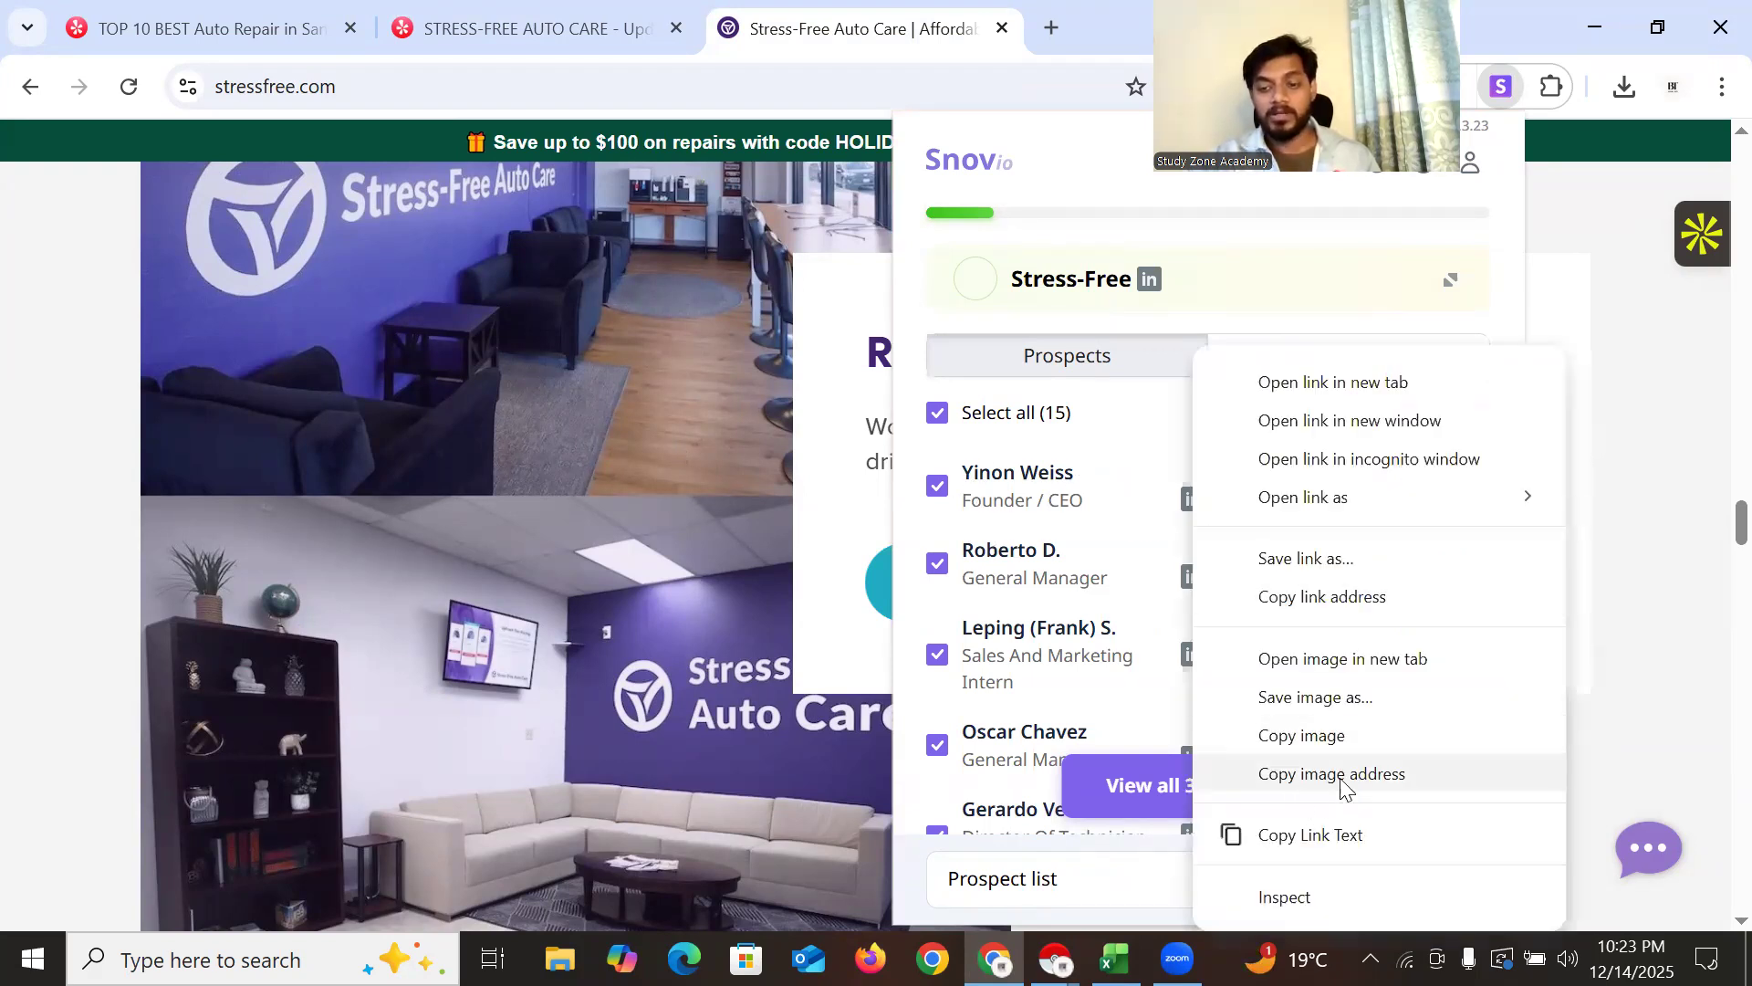
{"action": "left_click", "coordinate": [1335, 598]}
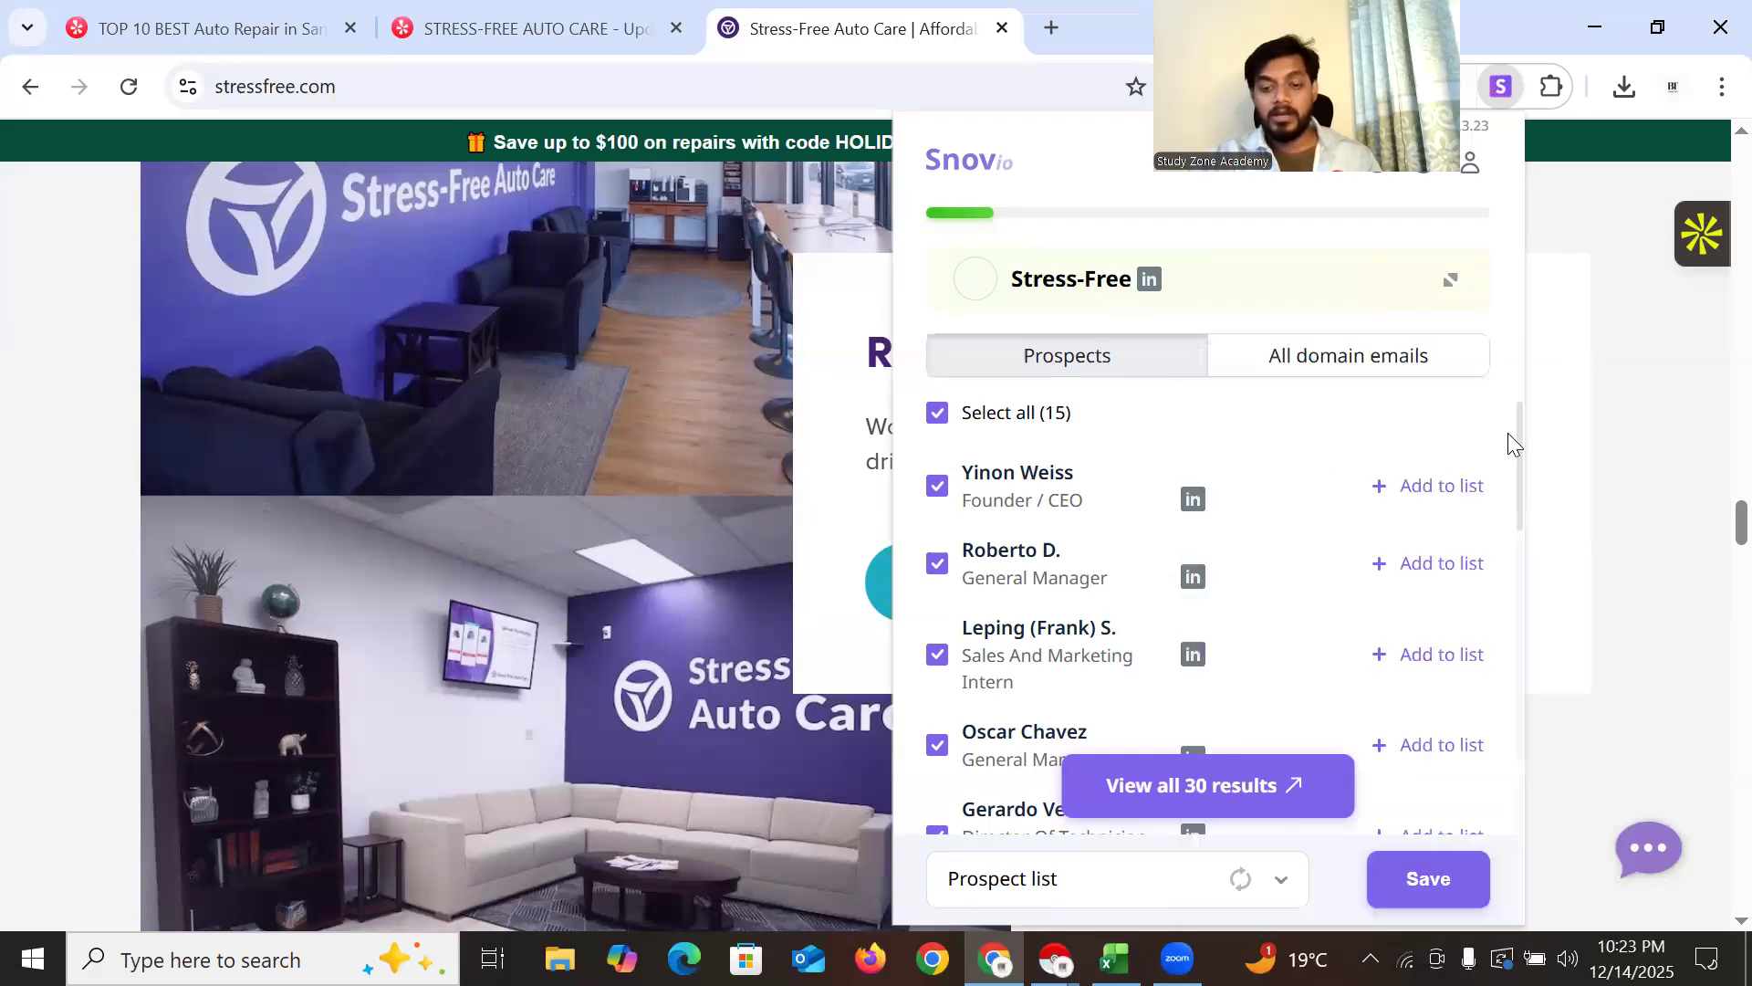
{"action": "left_click", "coordinate": [1673, 87]}
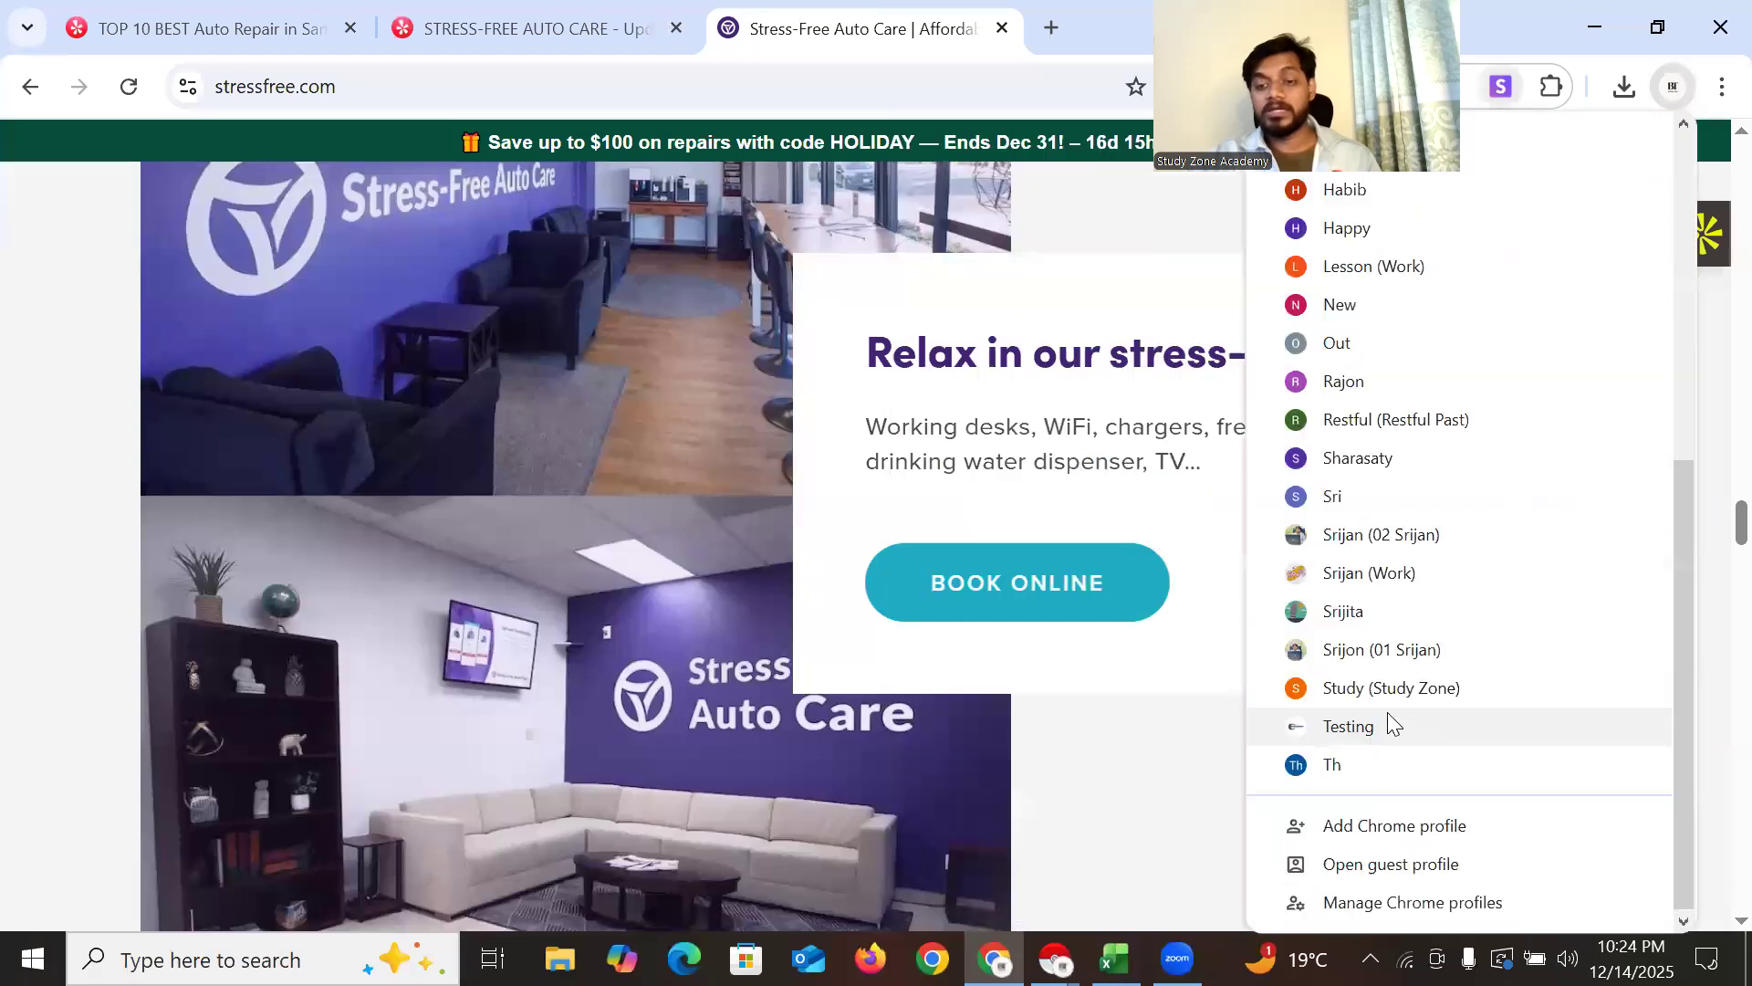
In another Chrome profile, paste and load the CEO's LinkedIn profile URL
{"action": "left_click", "coordinate": [1382, 649]}
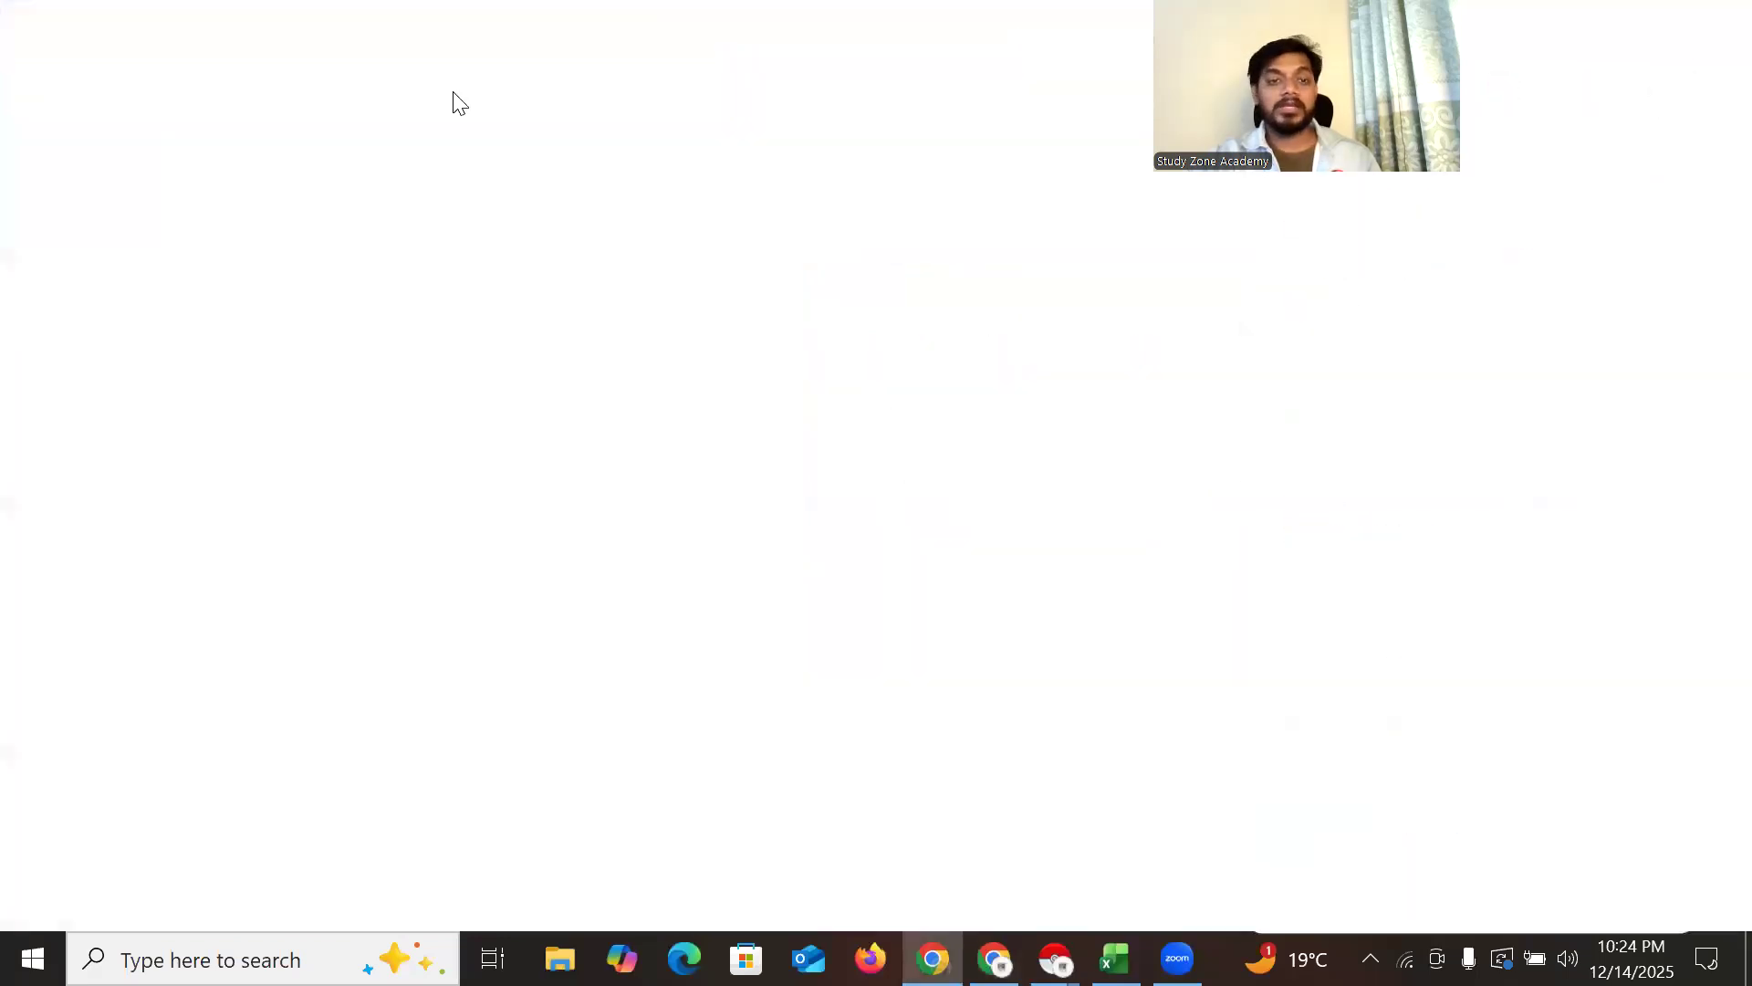
{"action": "right_click", "coordinate": [380, 86]}
{"action": "left_click", "coordinate": [466, 335]}
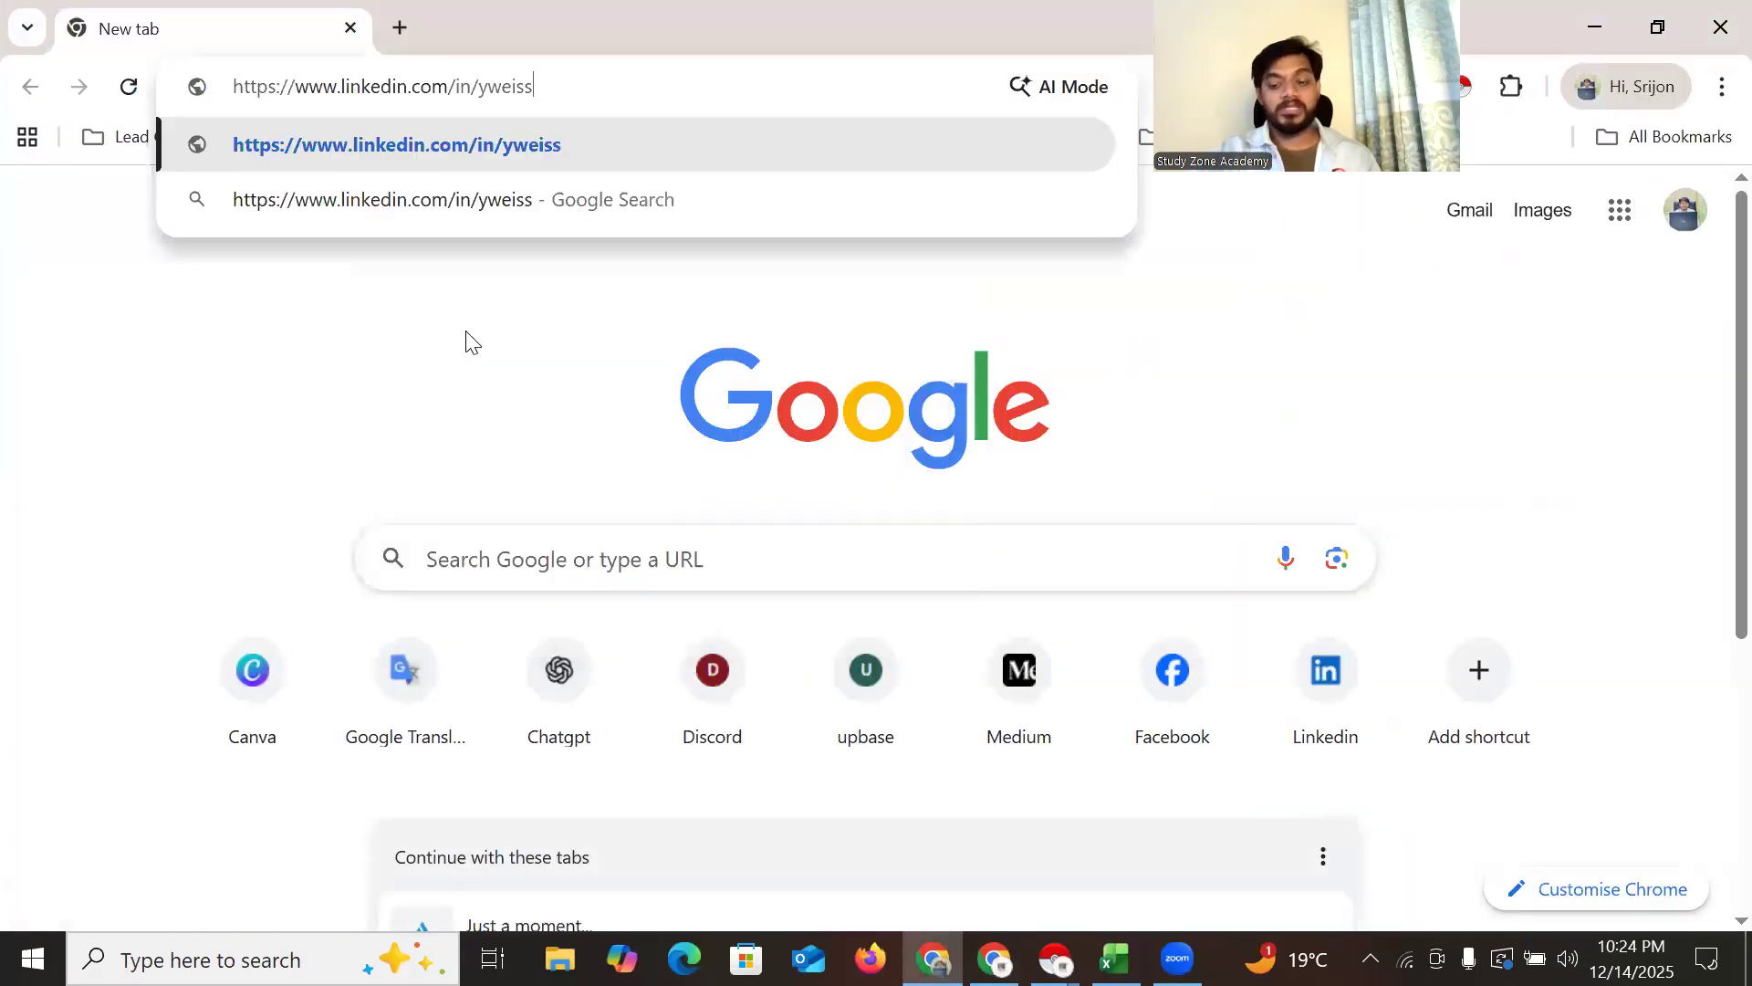
{"action": "key", "text": "Return"}
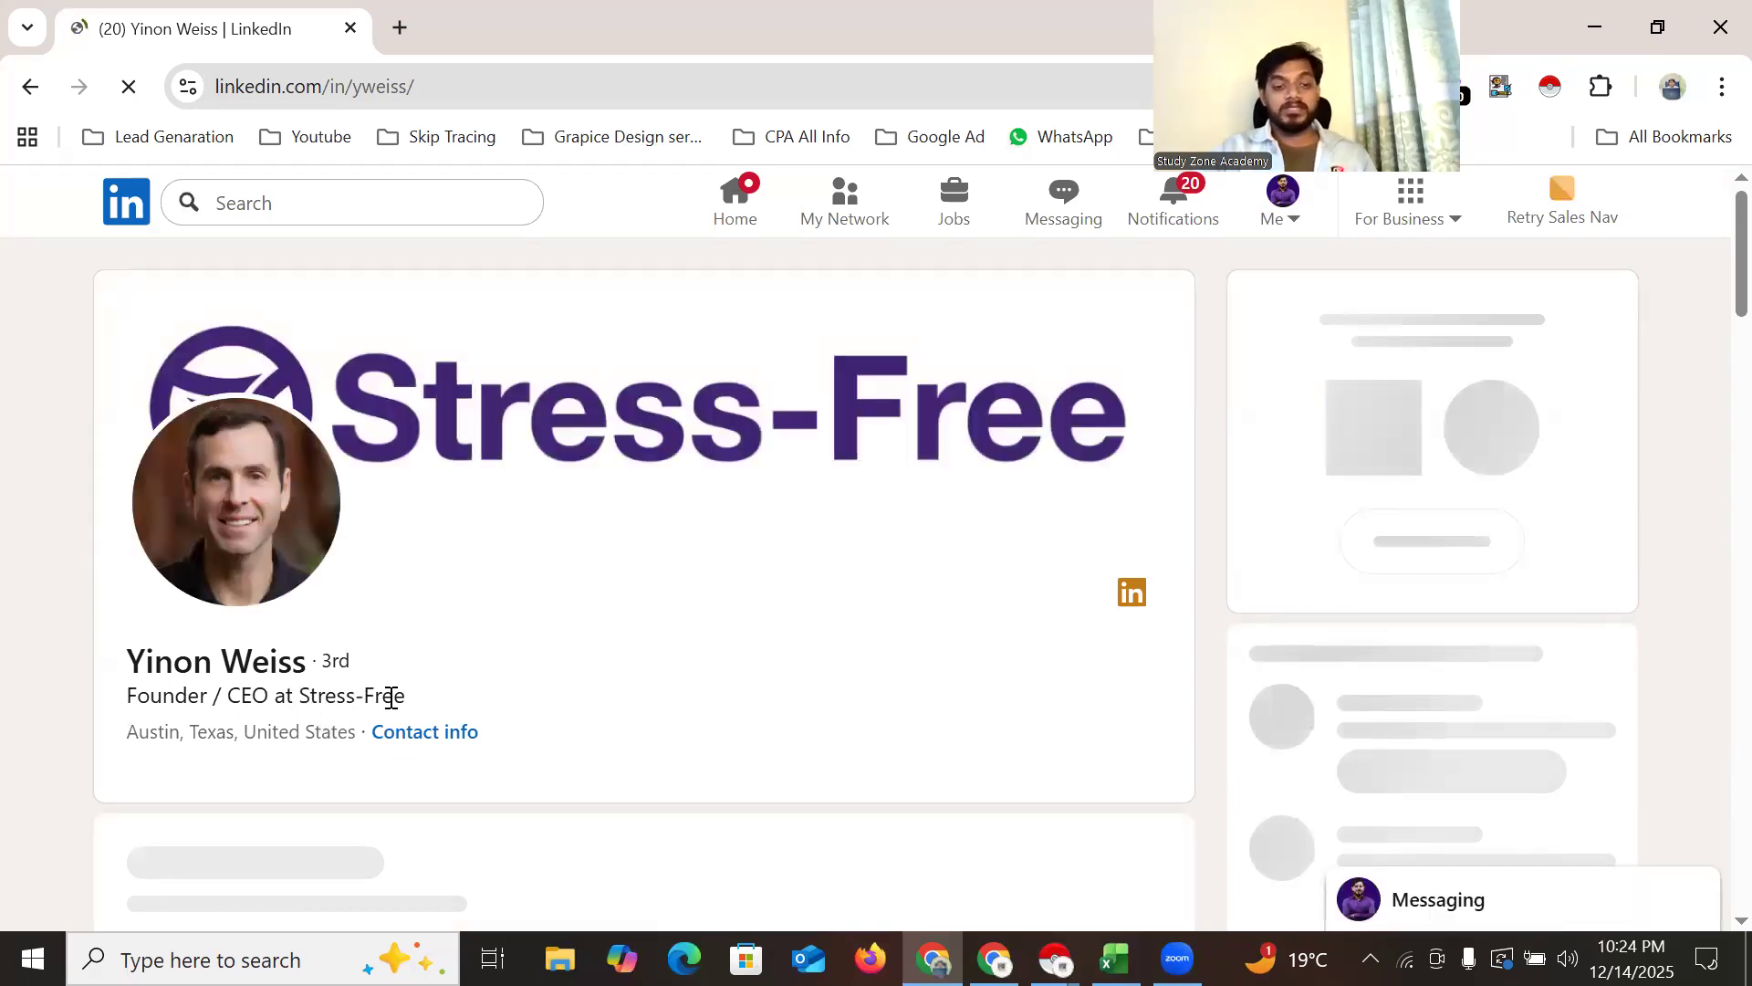
{"action": "left_click_drag", "start_coordinate": [391, 699], "coordinate": [356, 696]}
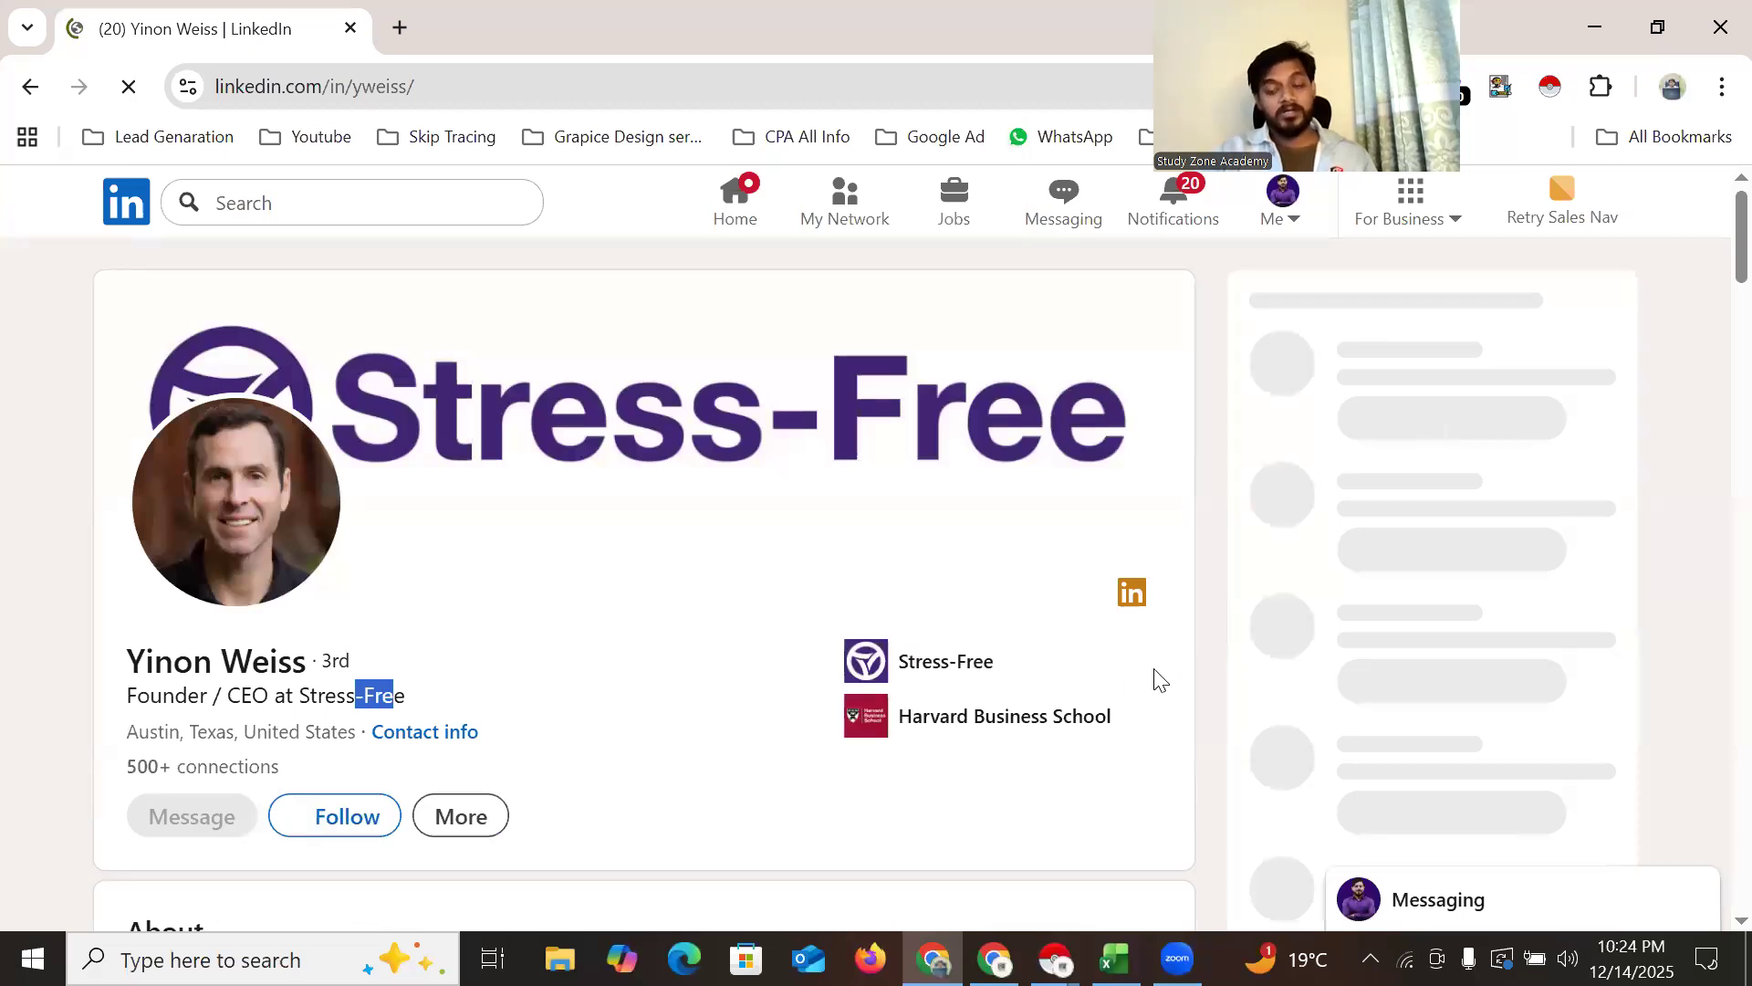
Compare the Yelp listing's business name with the LinkedIn Experience section
{"action": "left_click", "coordinate": [995, 959]}
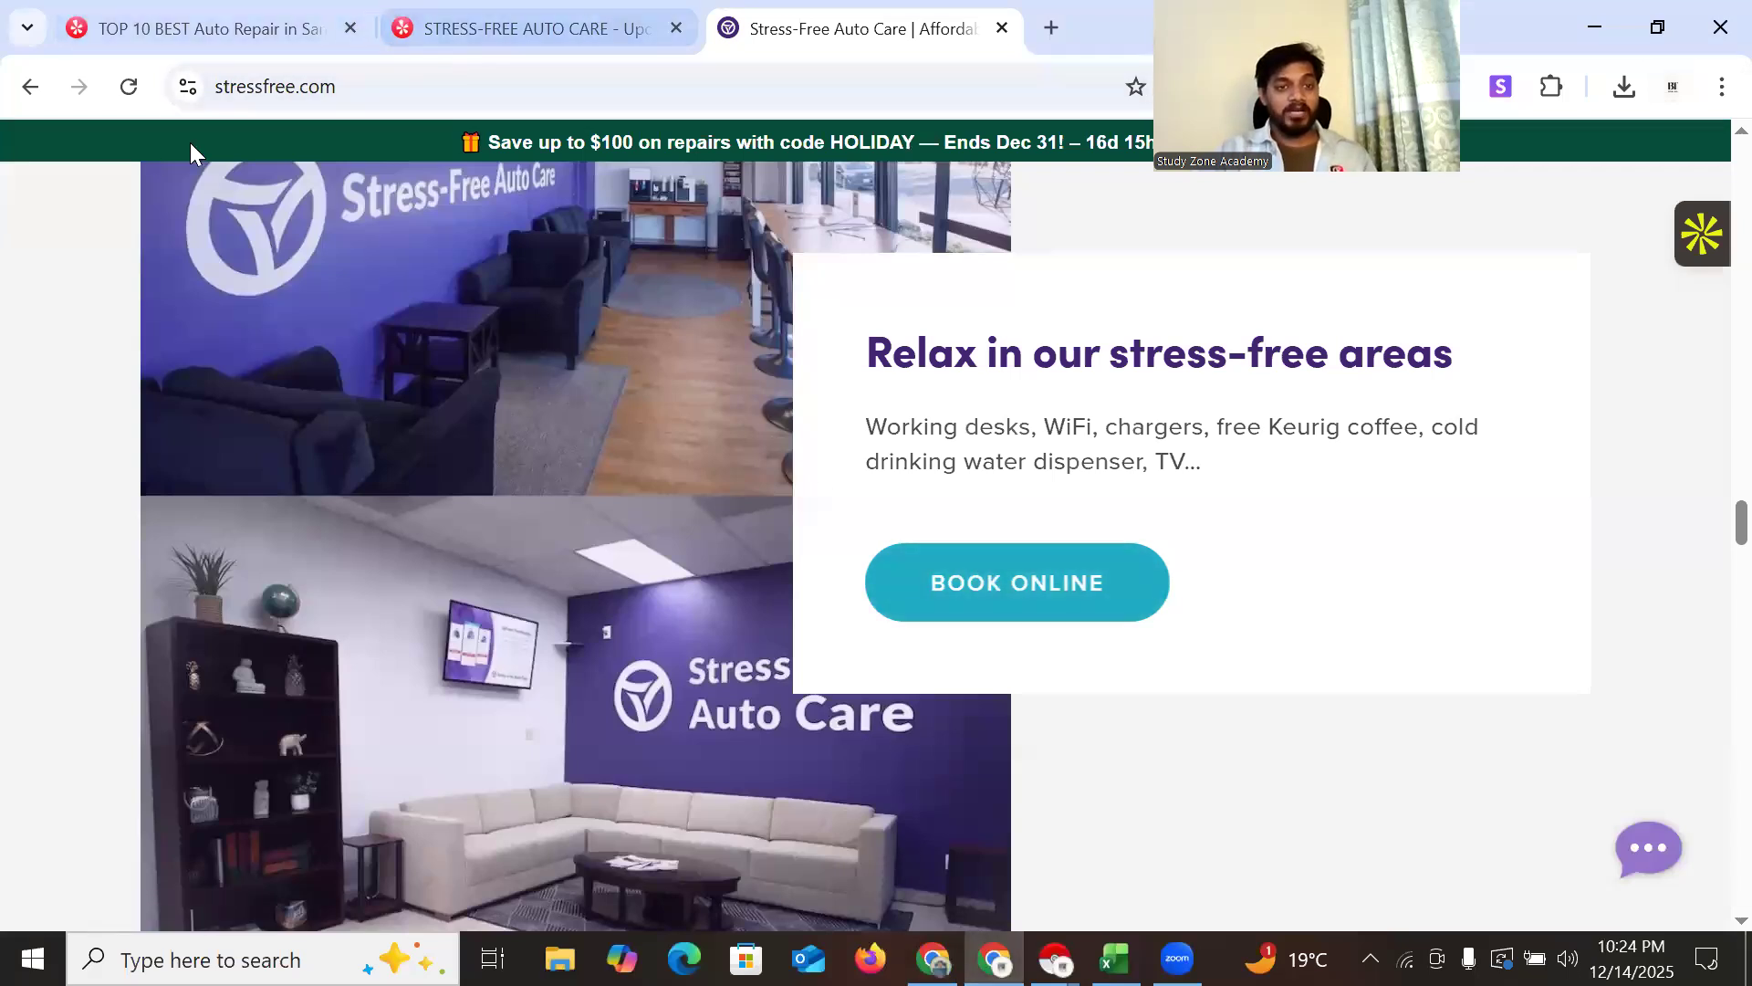
{"action": "left_click", "coordinate": [520, 27]}
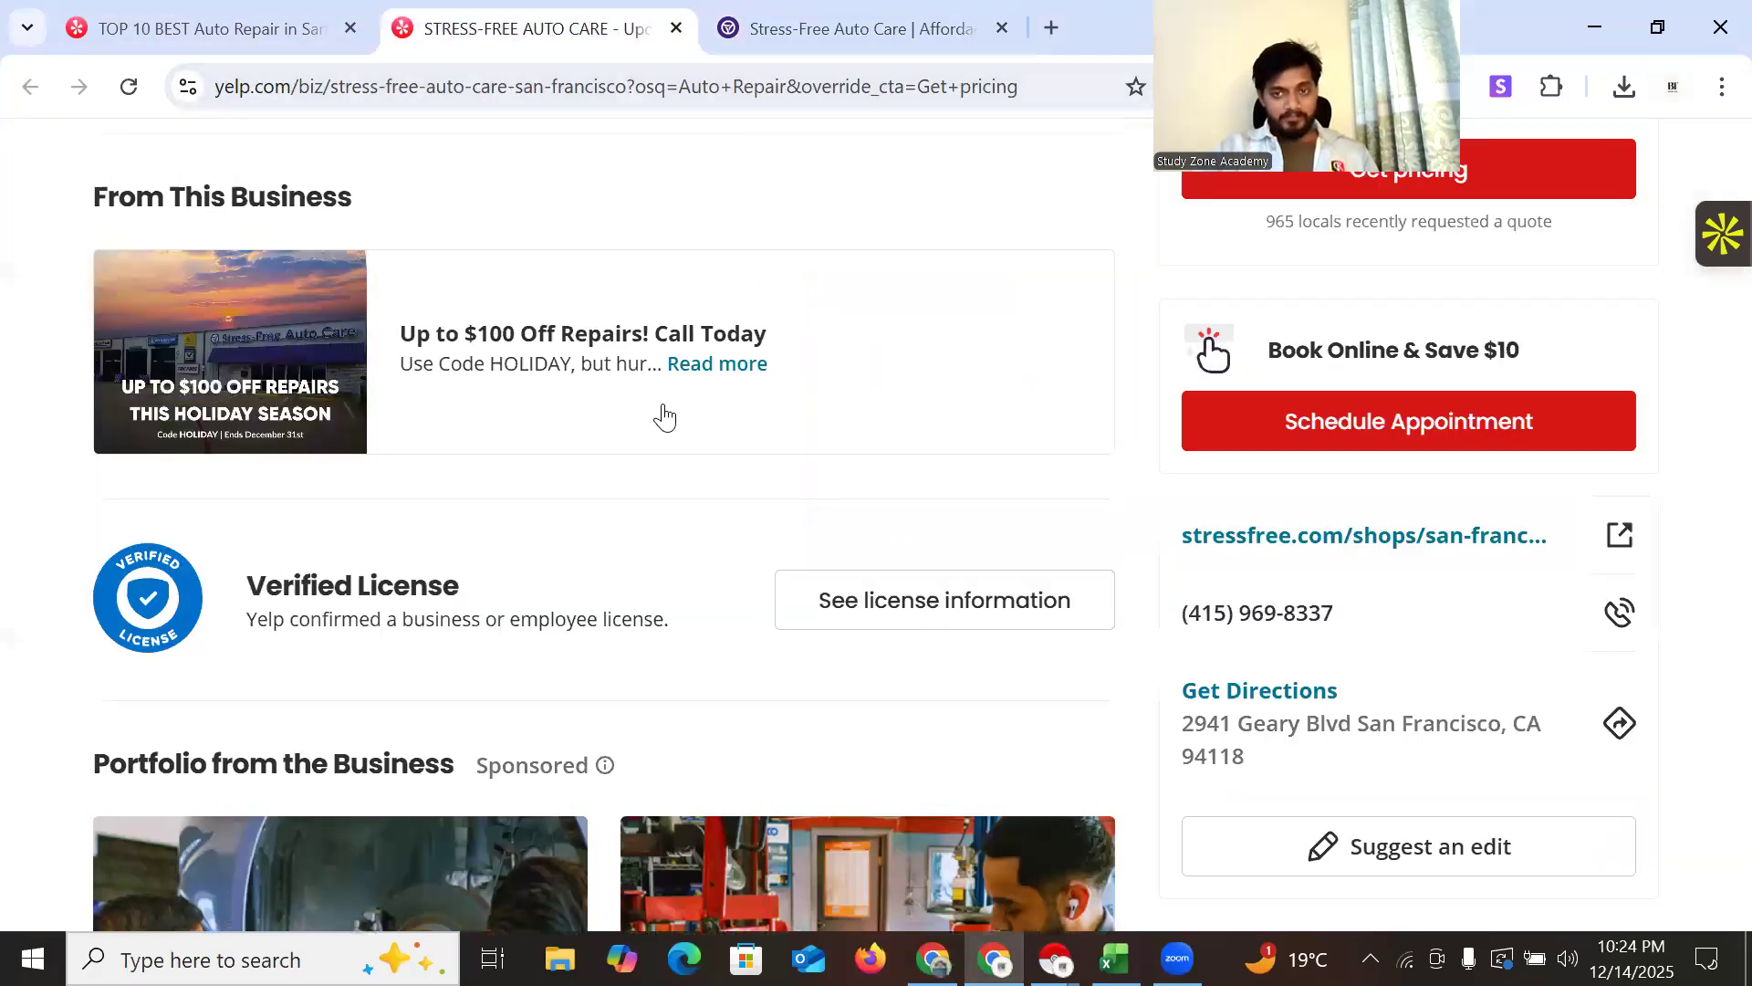
{"action": "scroll", "coordinate": [663, 429], "scroll_direction": "up", "scroll_amount": 10}
{"action": "left_click_drag", "start_coordinate": [301, 477], "coordinate": [576, 486]}
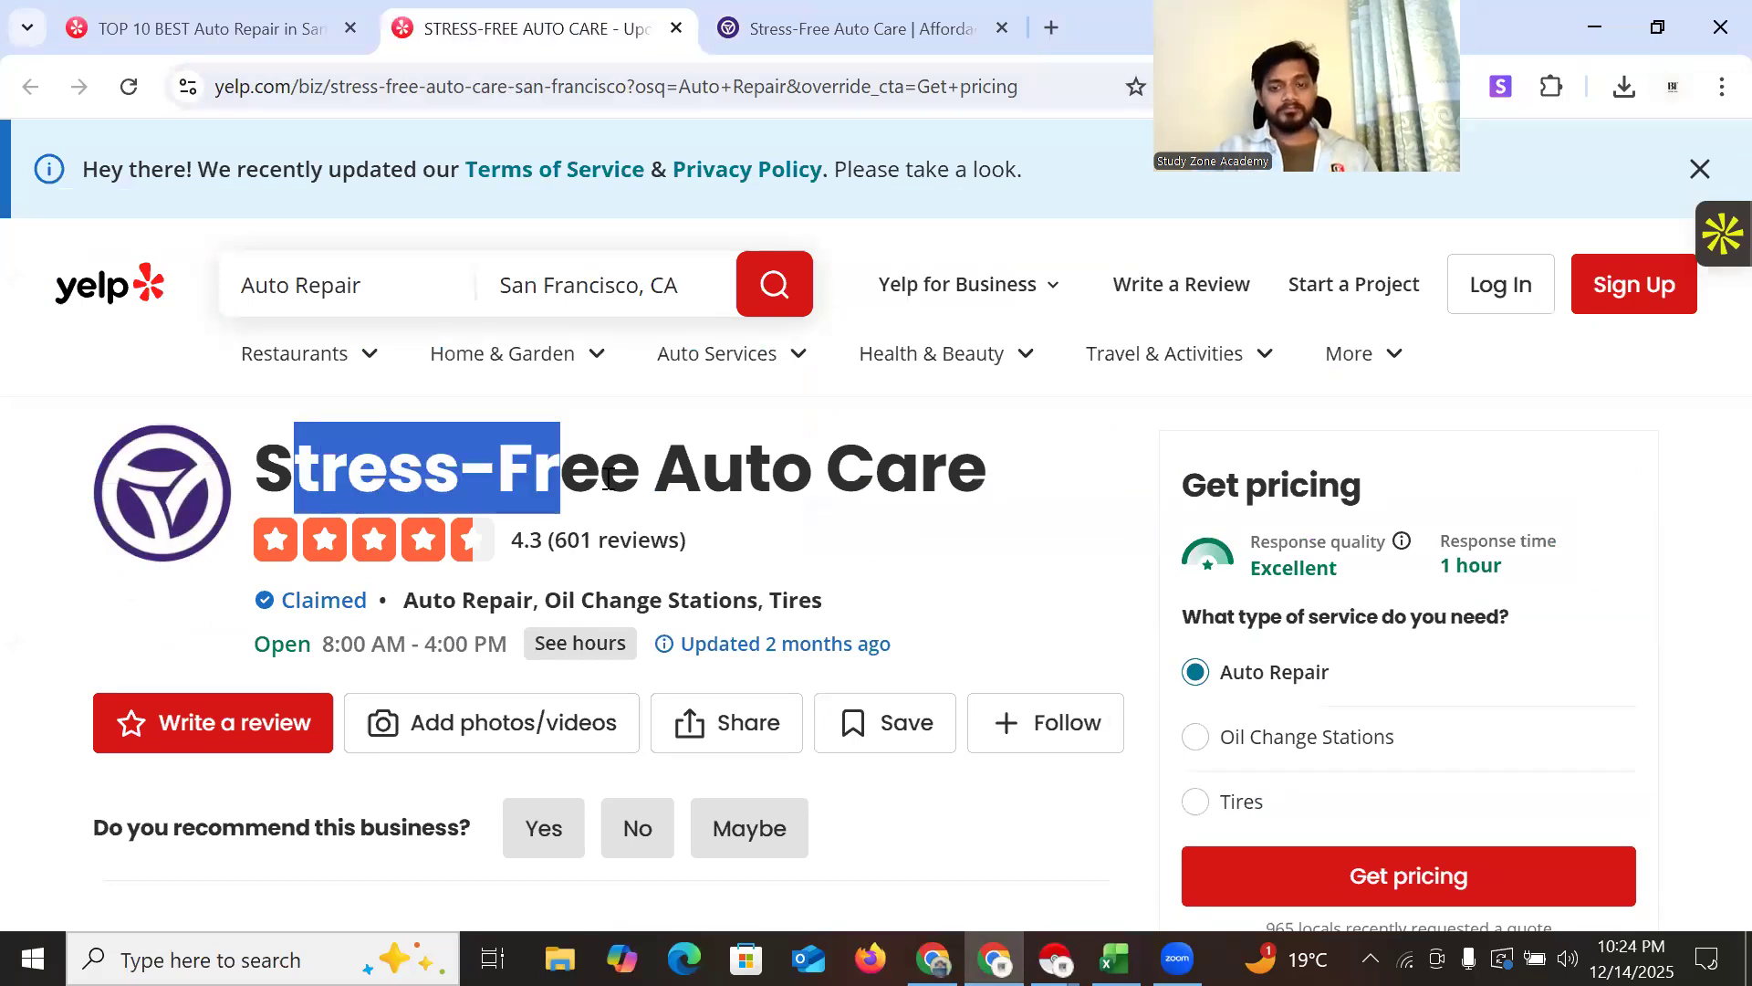
{"action": "key", "text": "alt+Tab"}
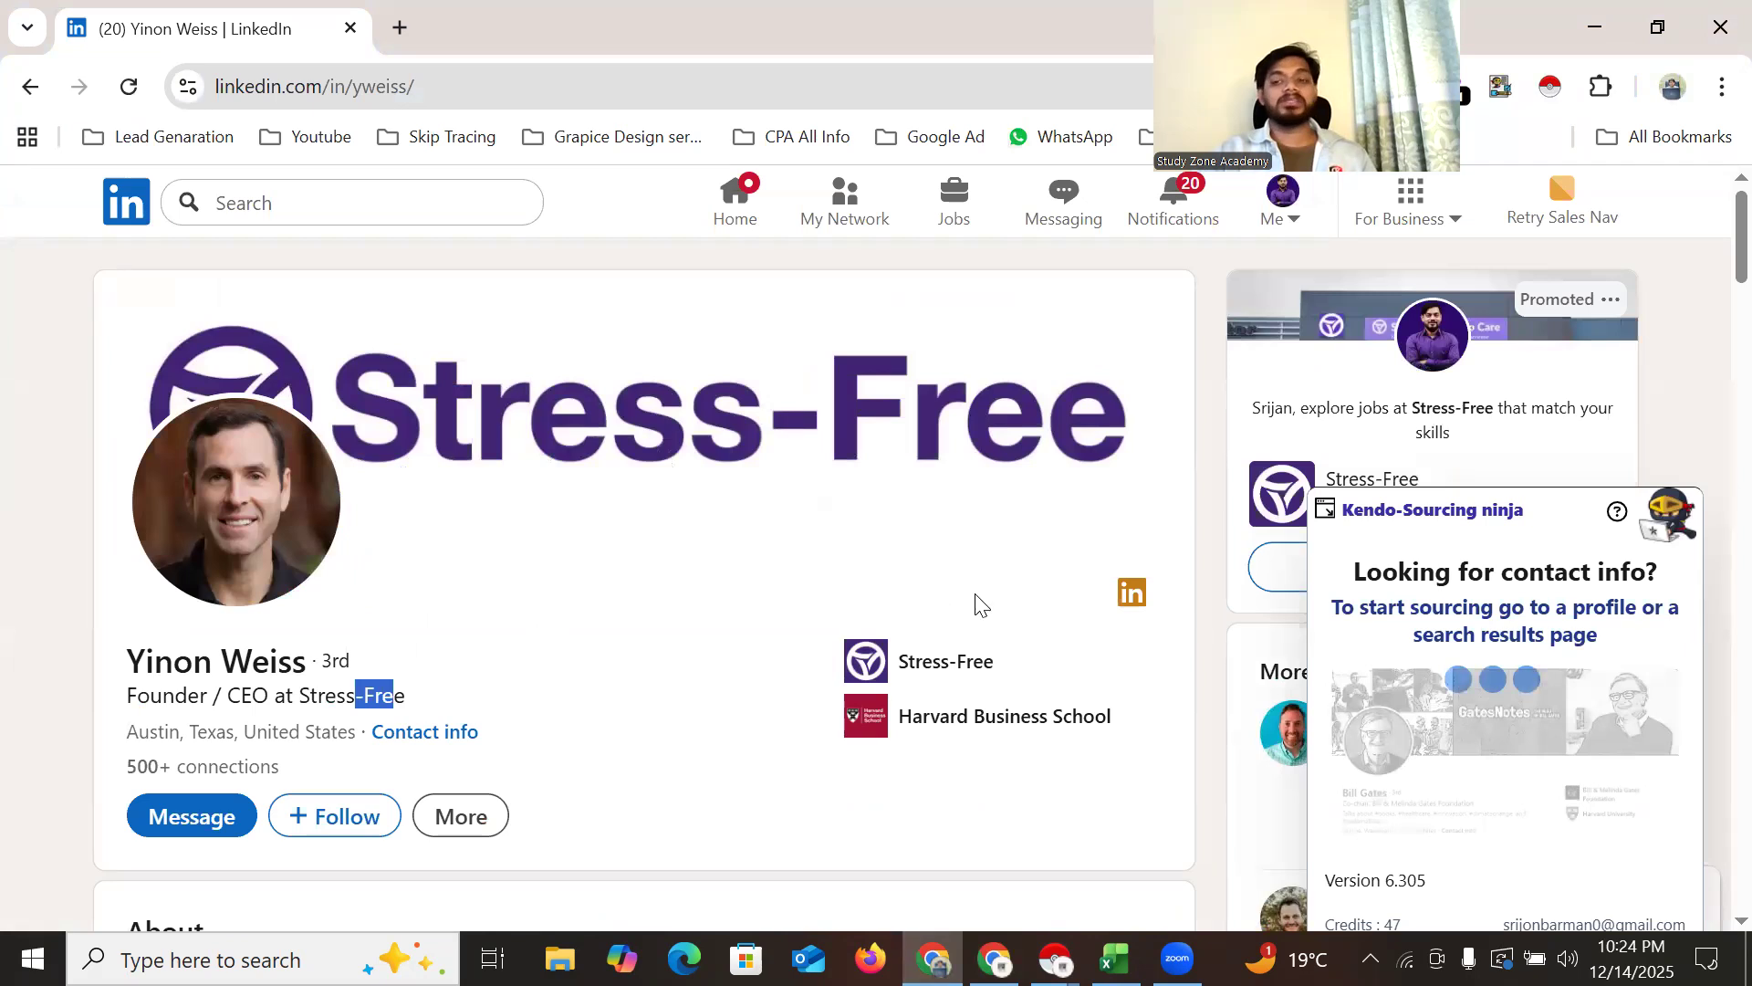
{"action": "scroll", "coordinate": [958, 585], "scroll_direction": "down", "scroll_amount": 10}
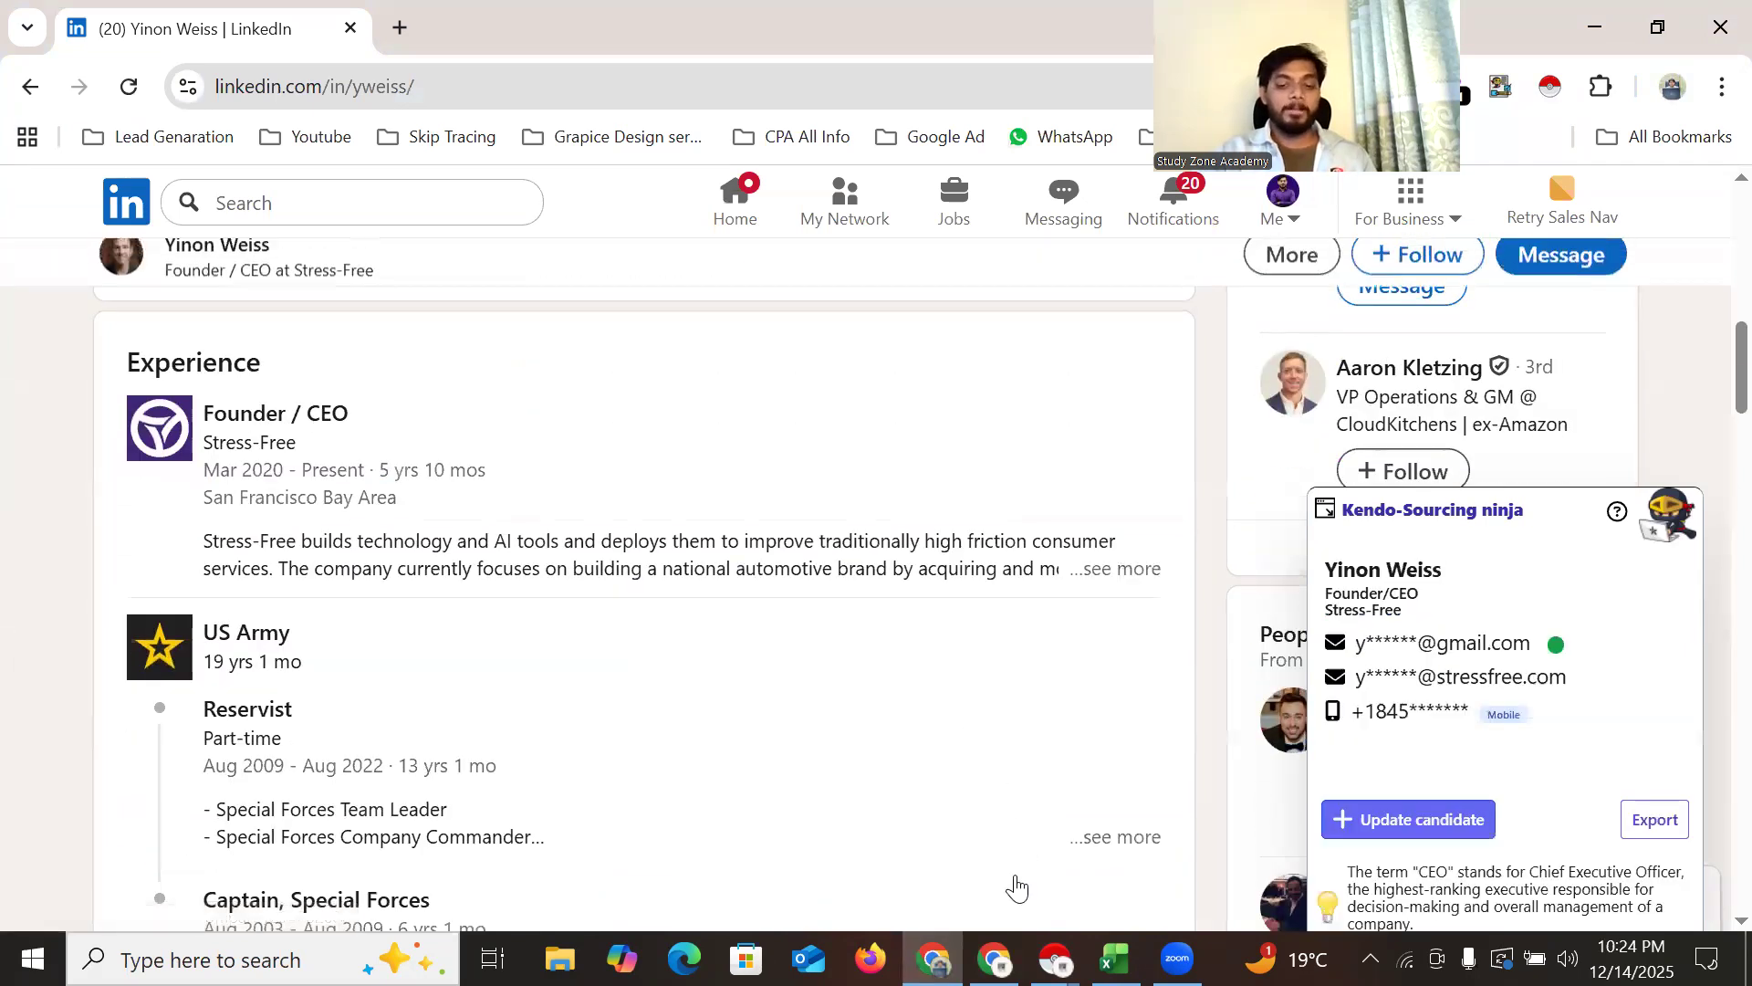
{"action": "key", "text": "alt+Tab"}
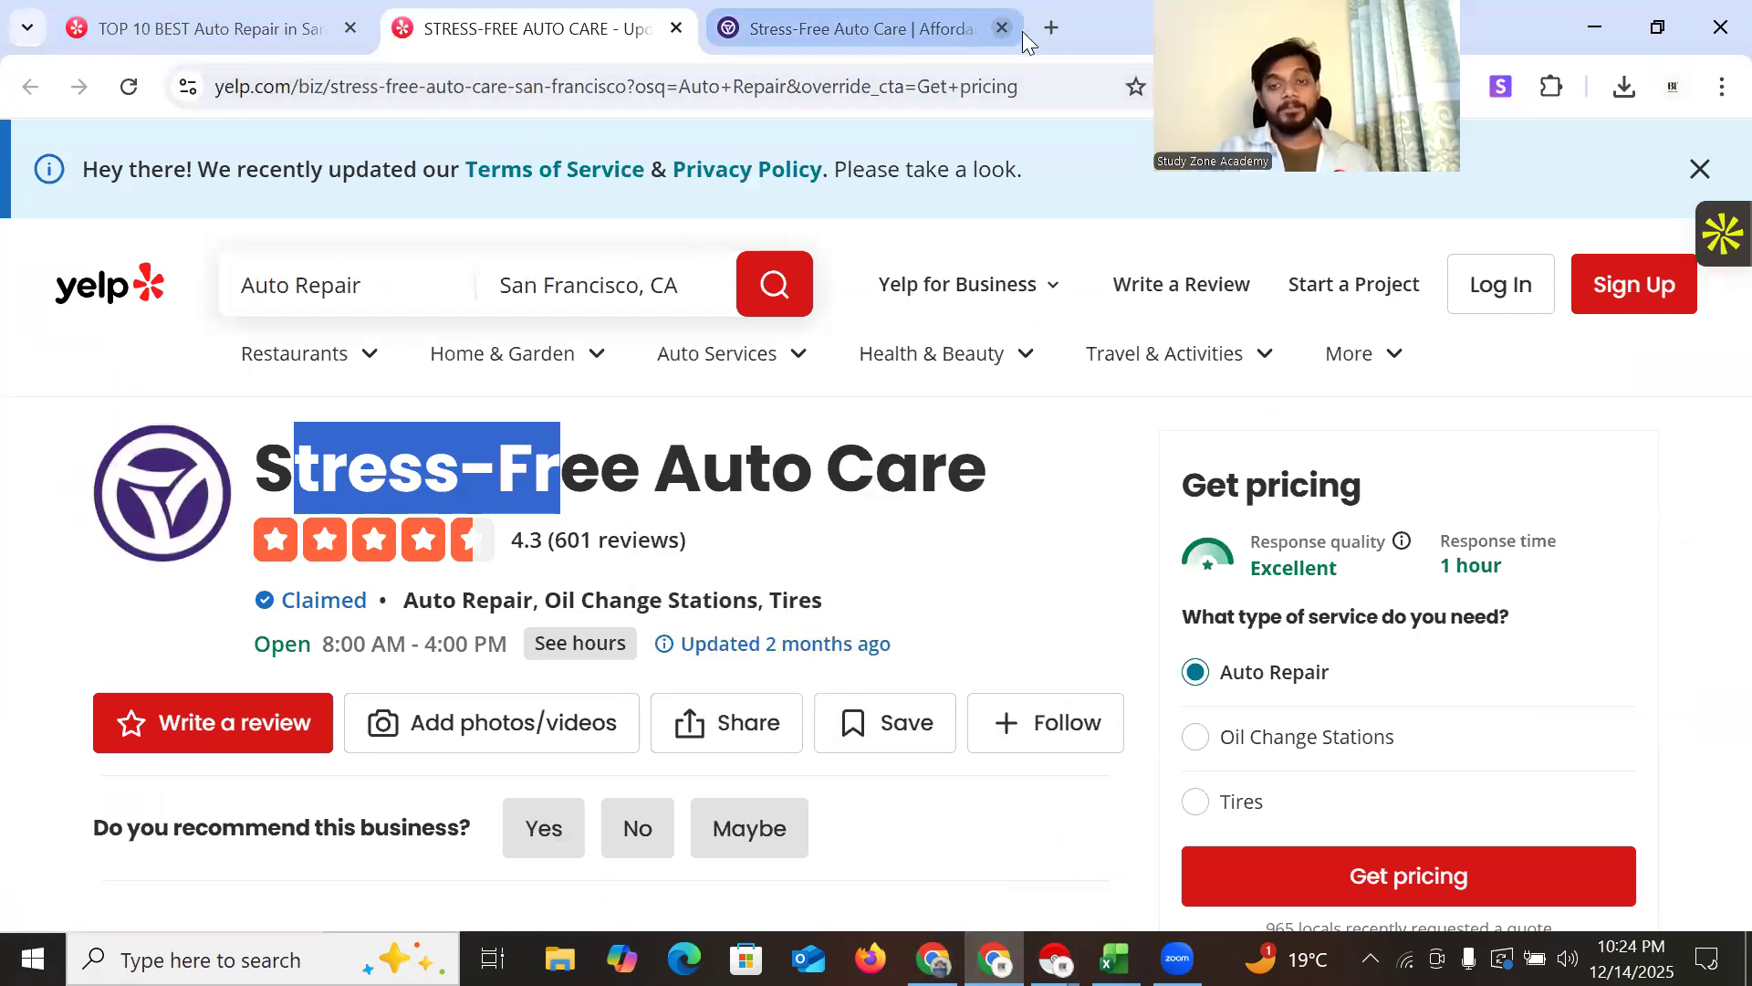
{"action": "key", "text": "ctrl+t"}
Close the Auto Repair and both Stress-Free tabs, then search Google for 'yellow'
{"action": "left_click", "coordinate": [348, 22]}
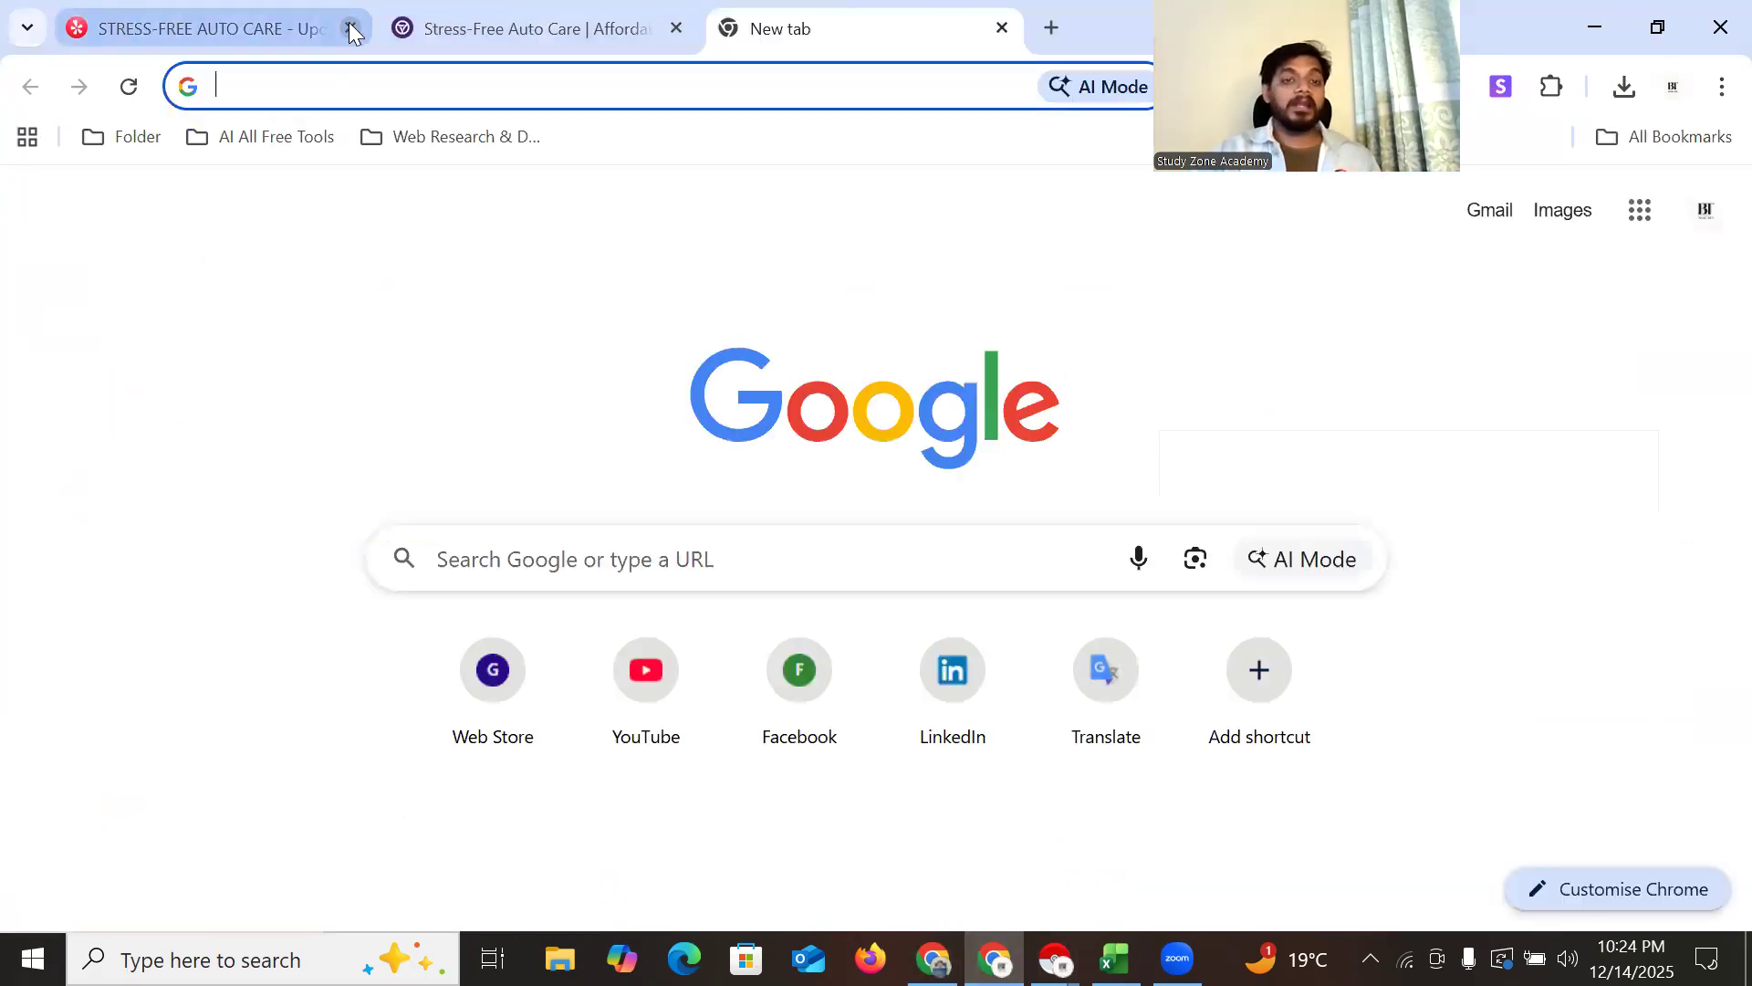
{"action": "left_click", "coordinate": [348, 22]}
{"action": "left_click", "coordinate": [349, 22]}
{"action": "type", "text": "y"}
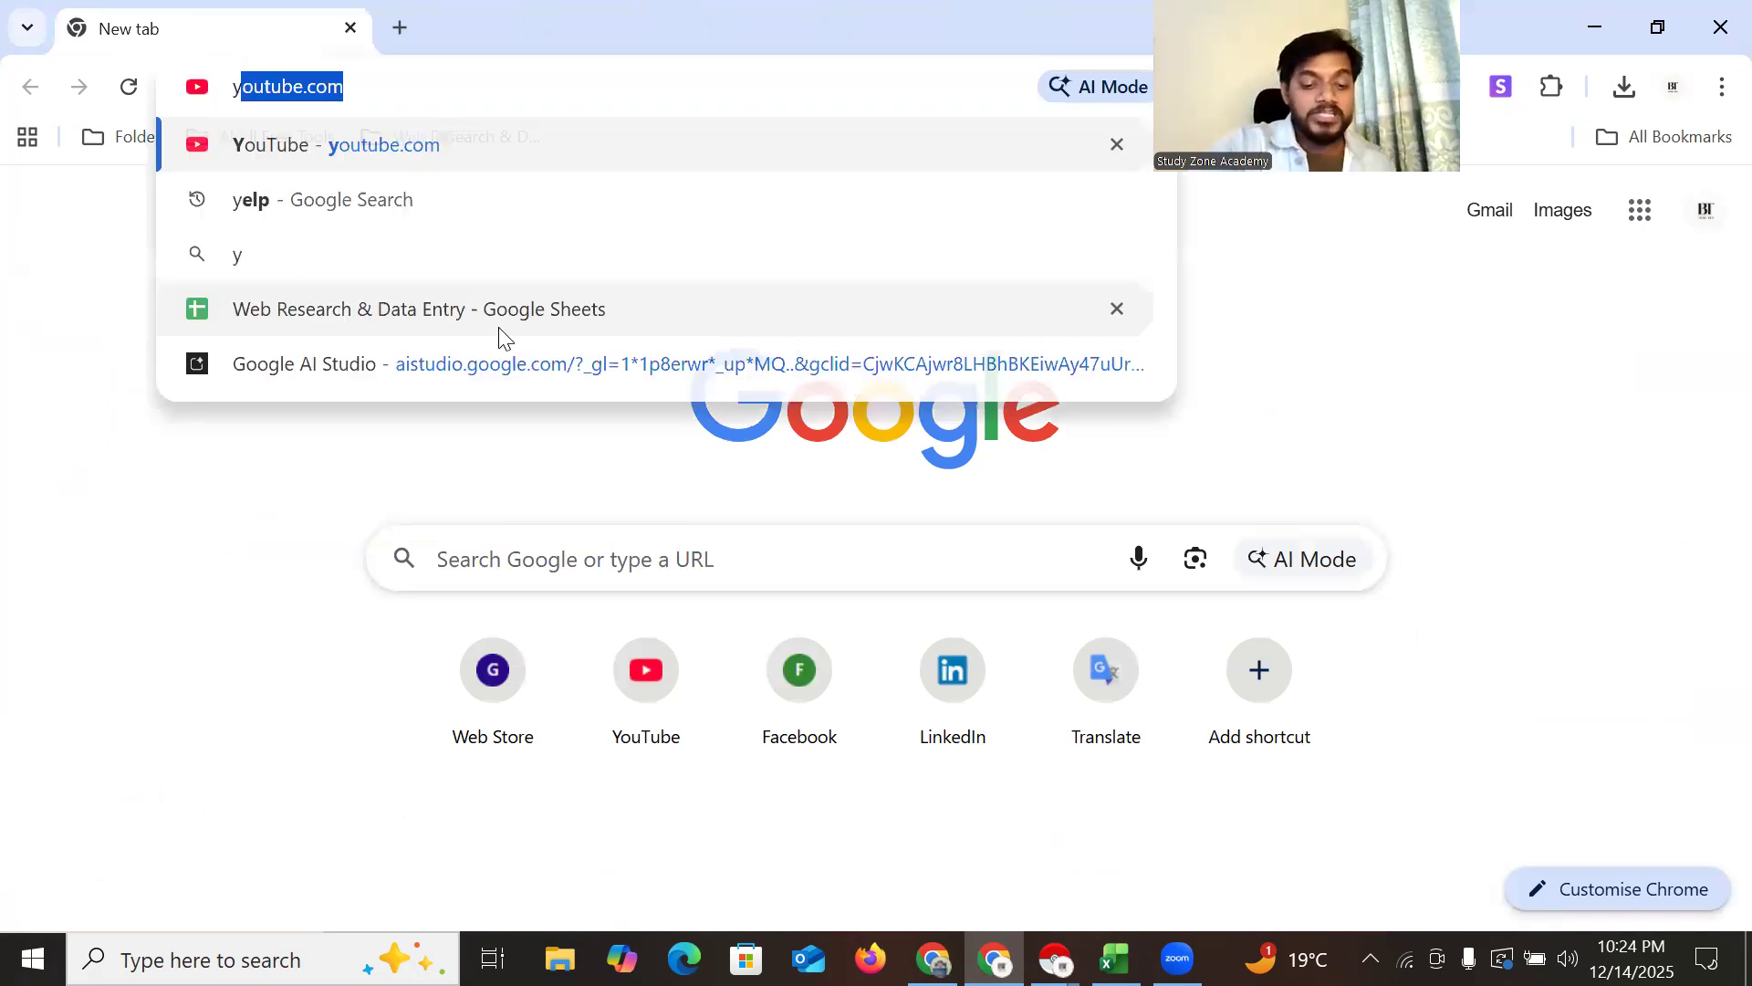
{"action": "type", "text": "ellow"}
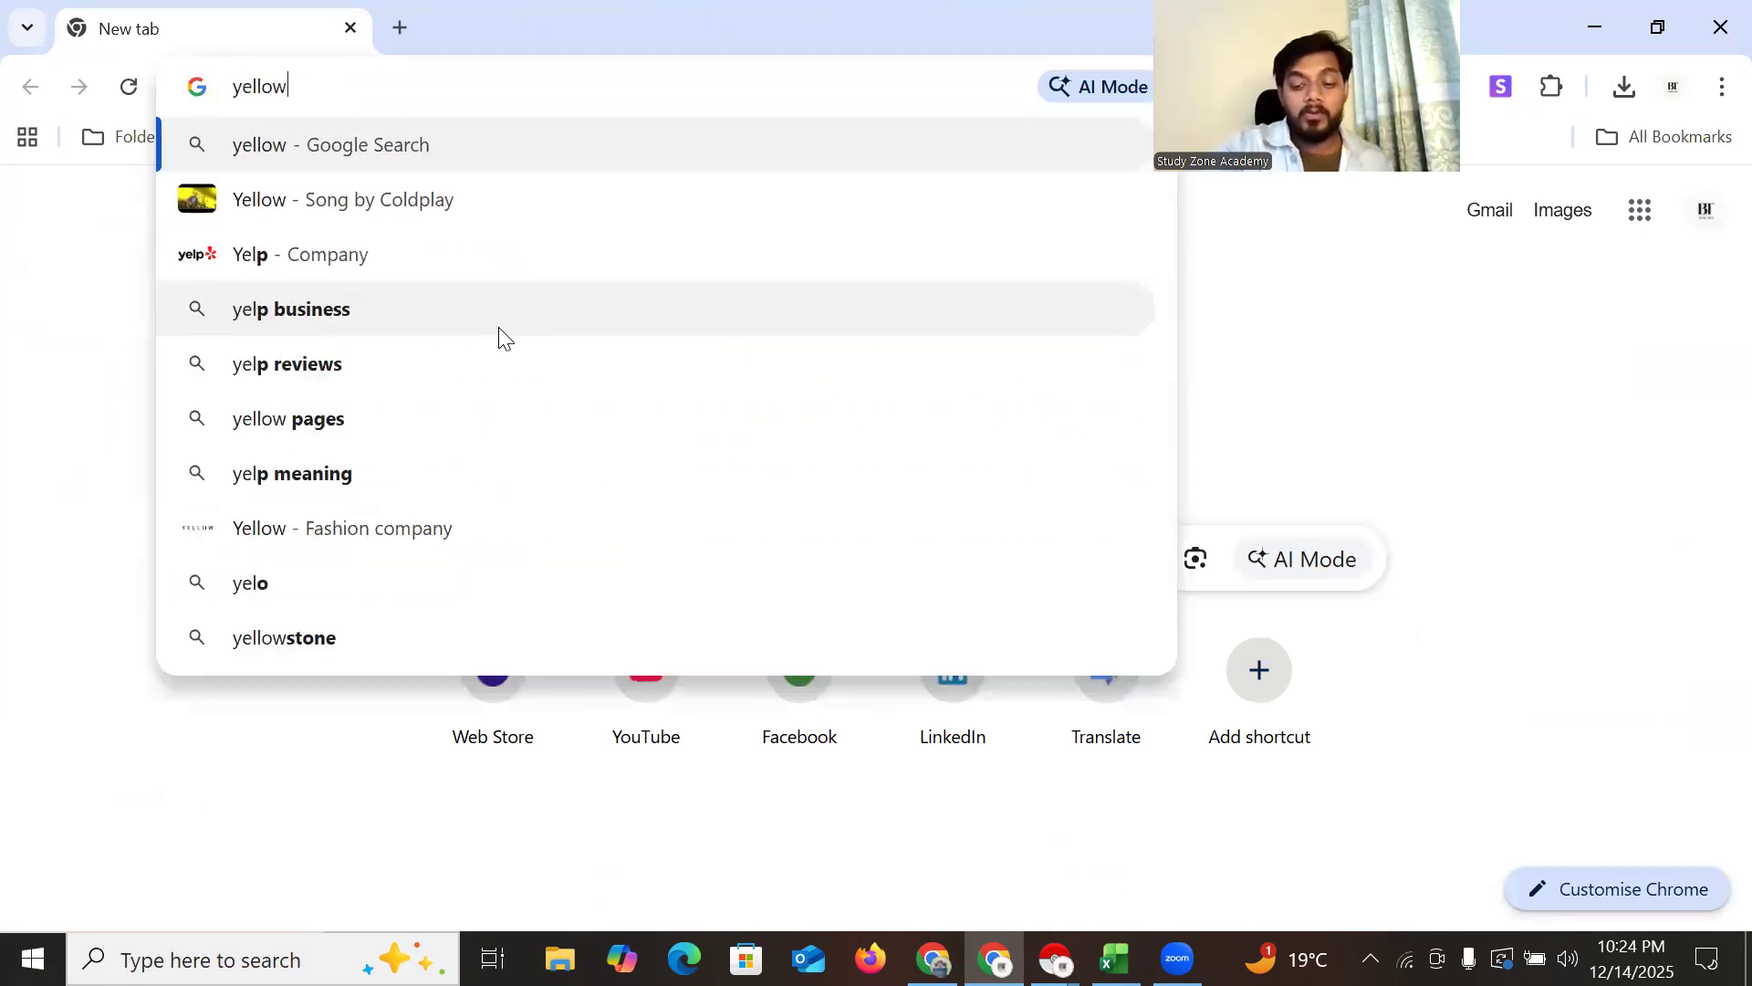
{"action": "key", "text": "Return"}
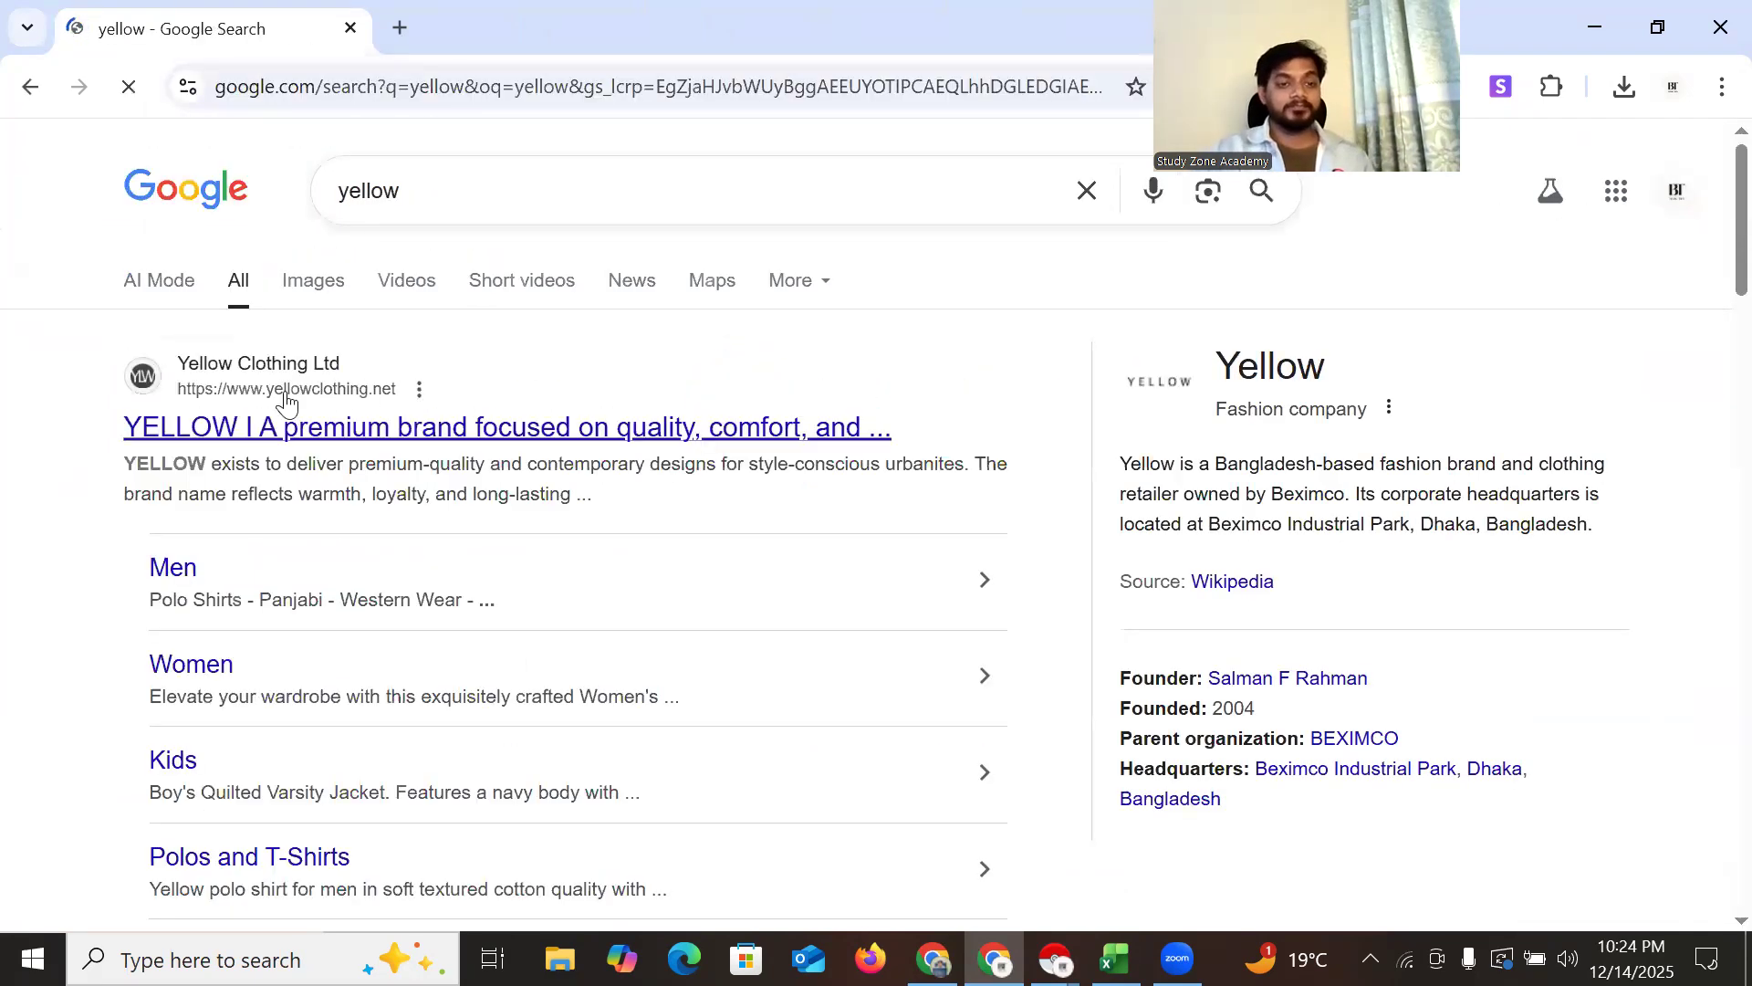
{"action": "scroll", "coordinate": [446, 520], "scroll_direction": "down", "scroll_amount": 10}
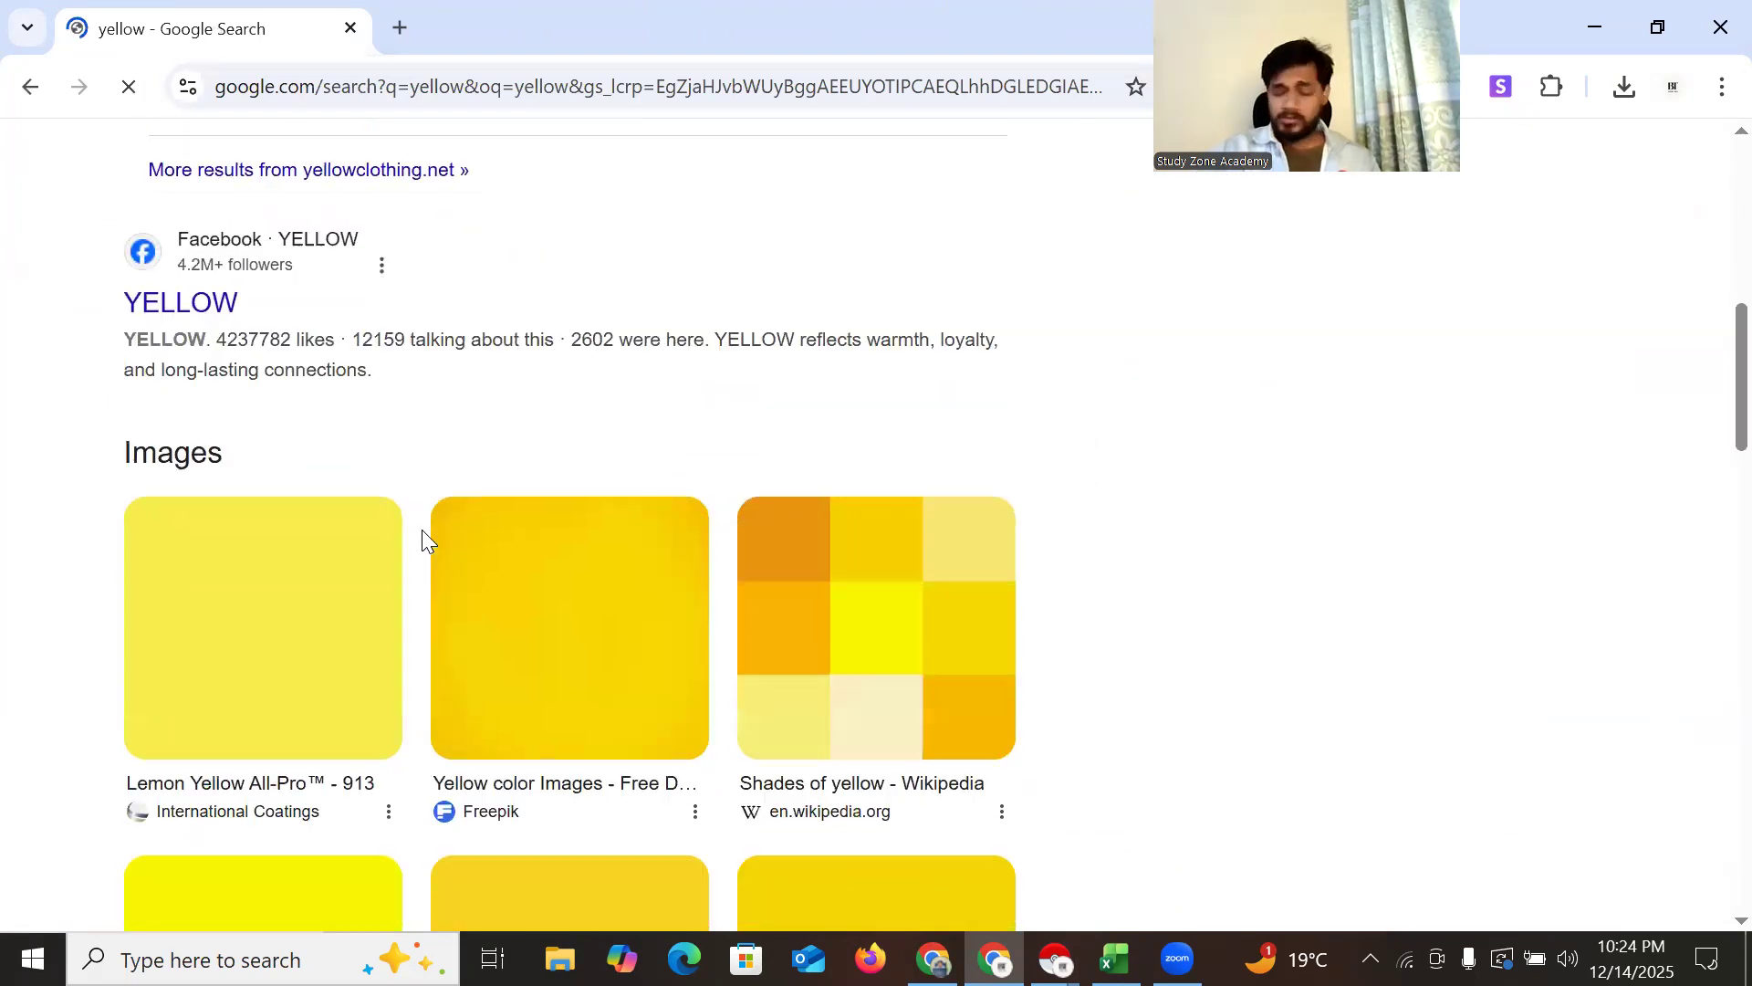
{"action": "scroll", "coordinate": [421, 529], "scroll_direction": "down", "scroll_amount": 10}
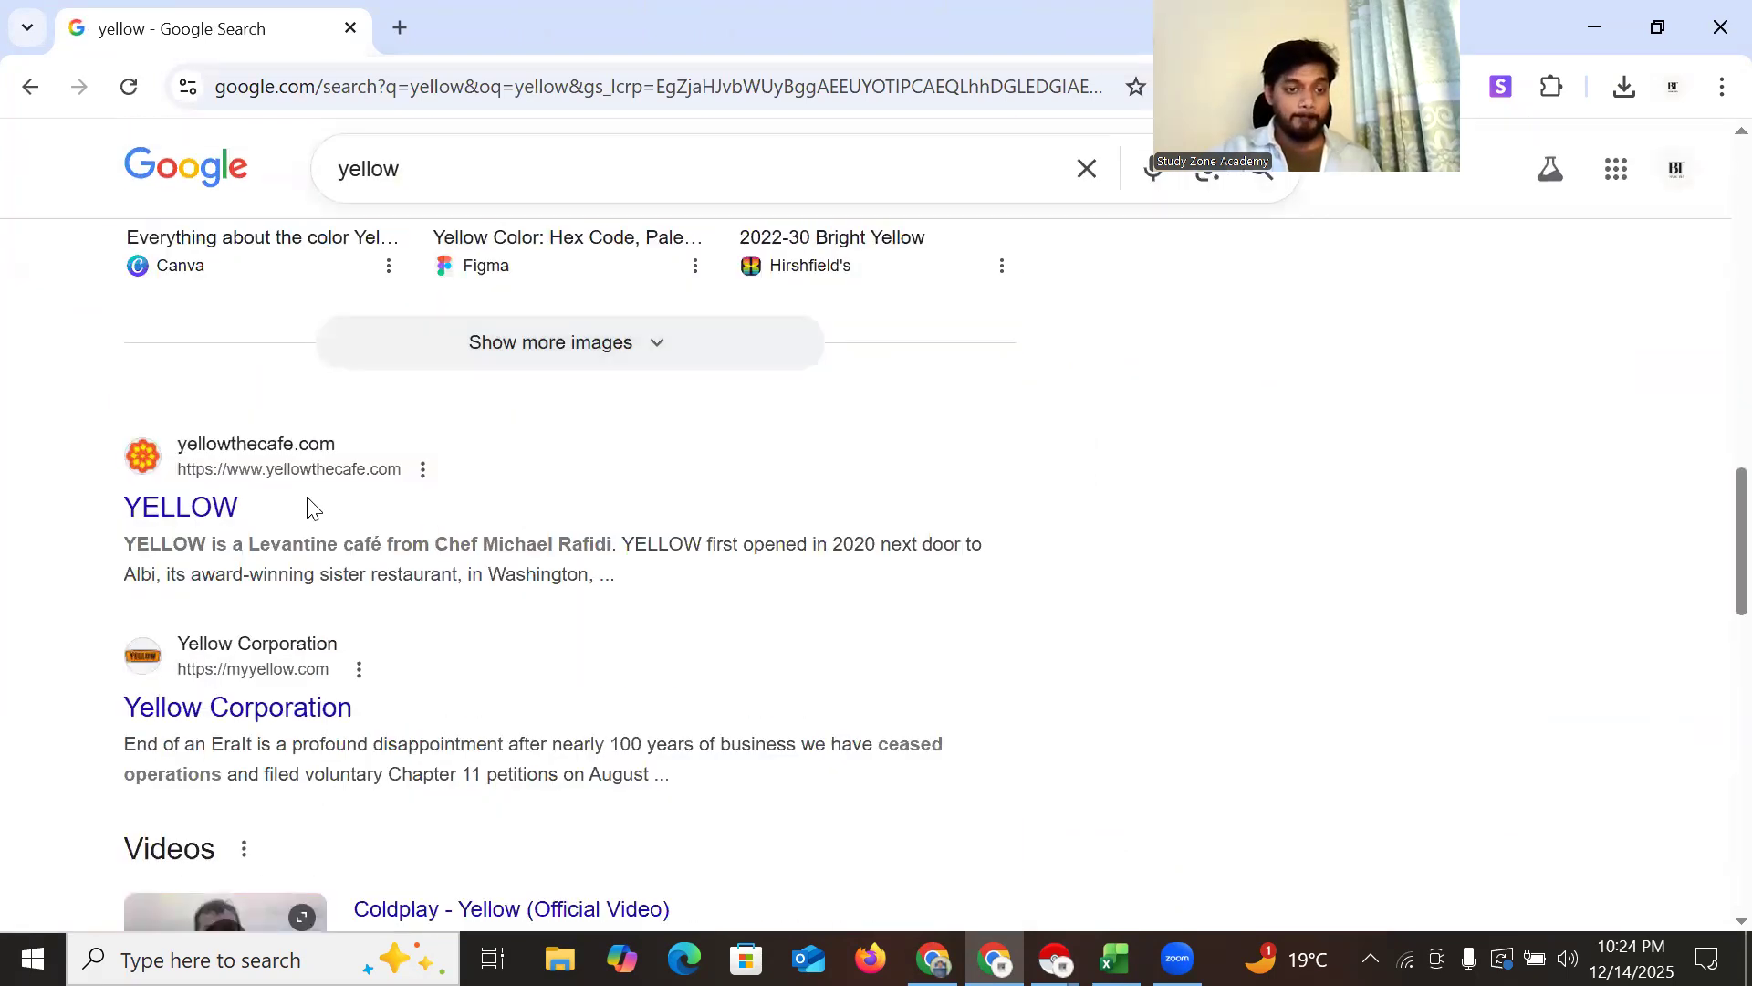
Refine the search to 'yellow page for lead collect'
{"action": "left_click", "coordinate": [450, 174]}
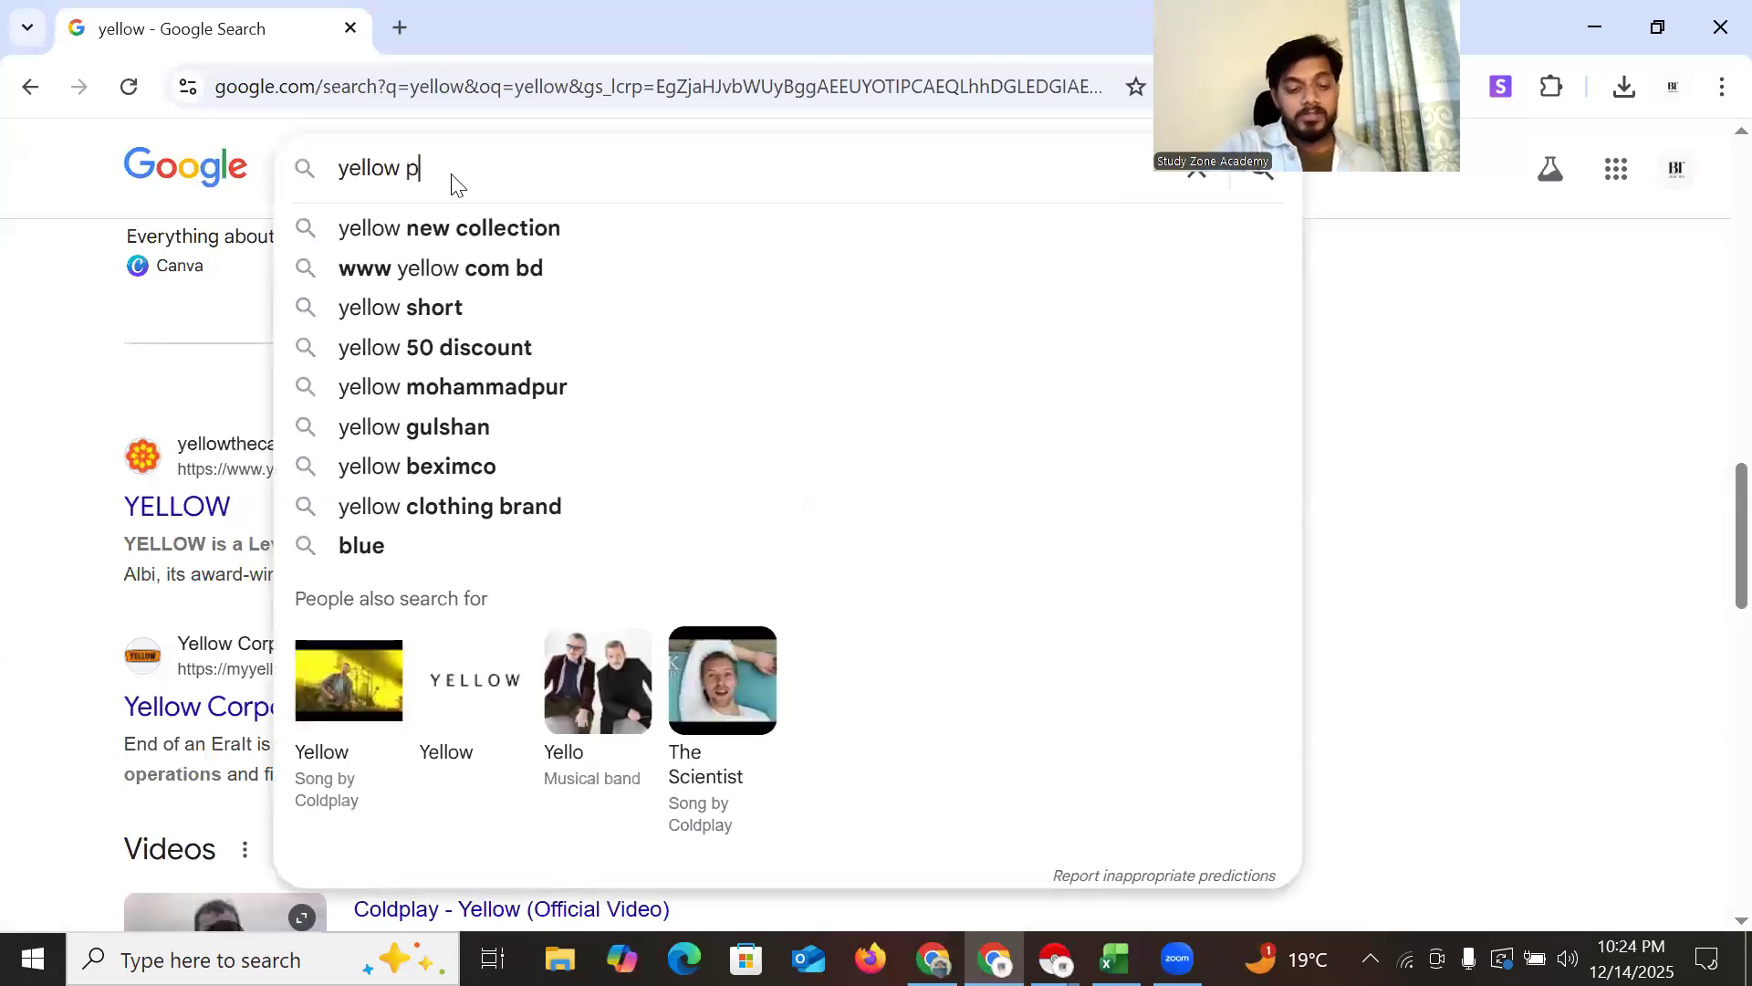
{"action": "type", "text": "page for le"}
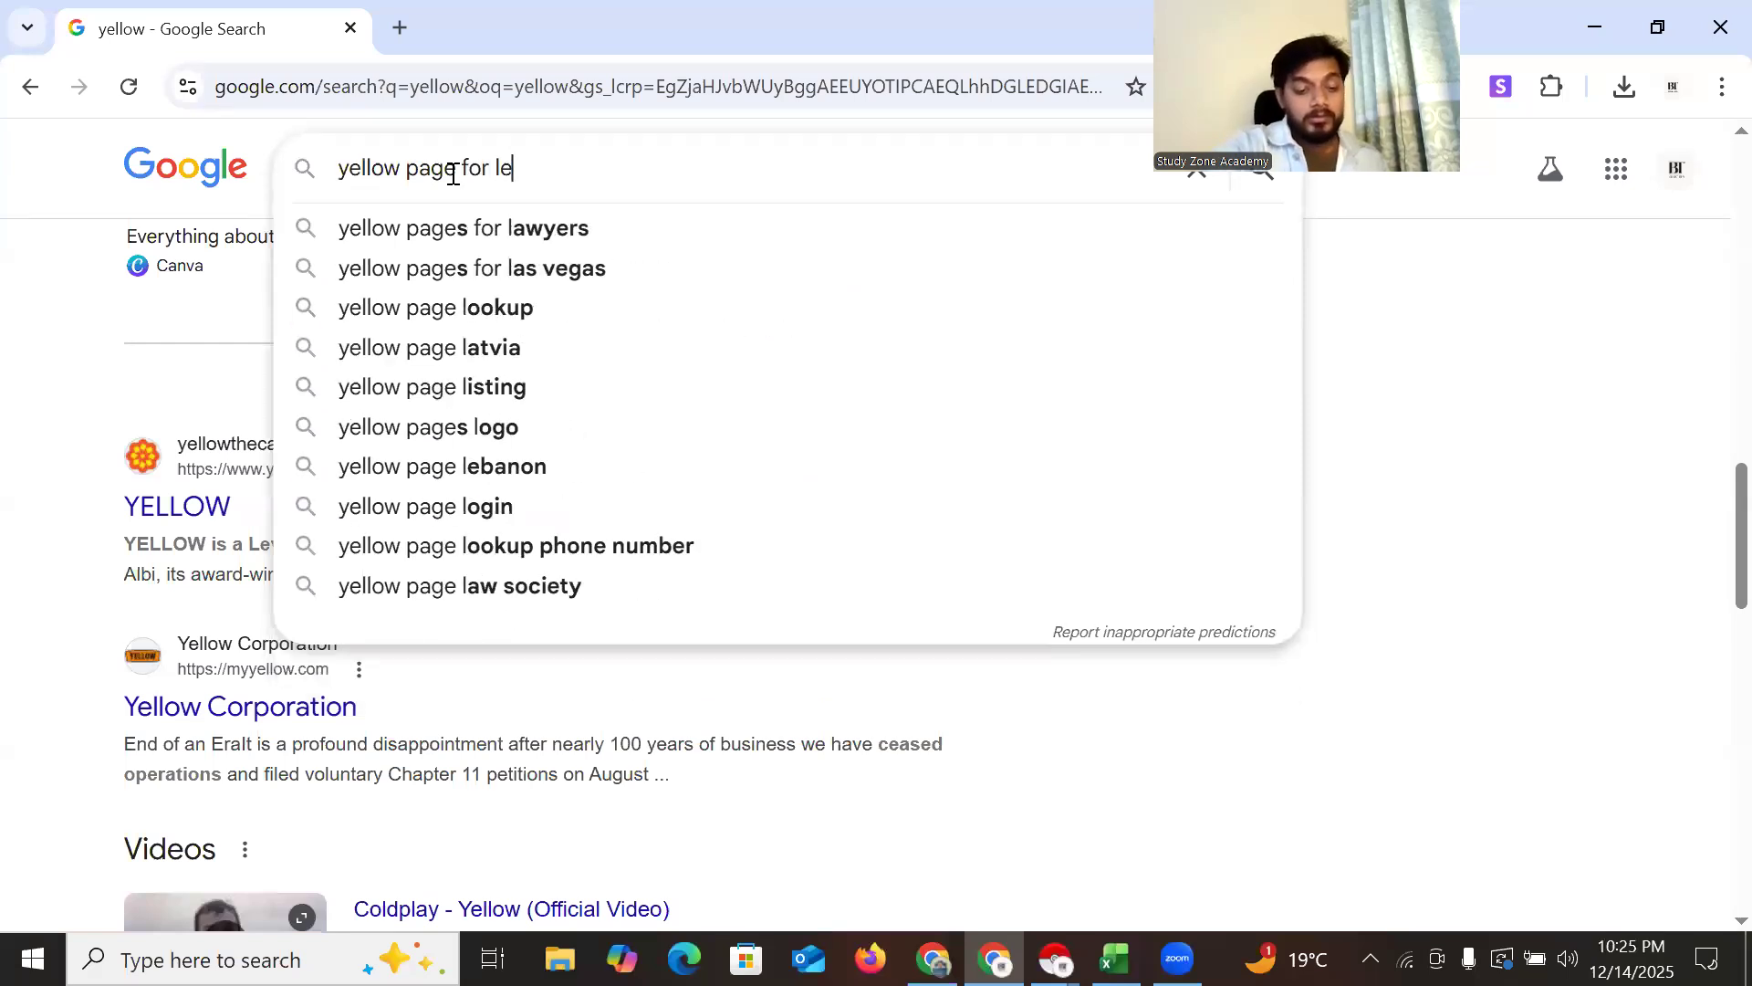
{"action": "type", "text": "ad co"}
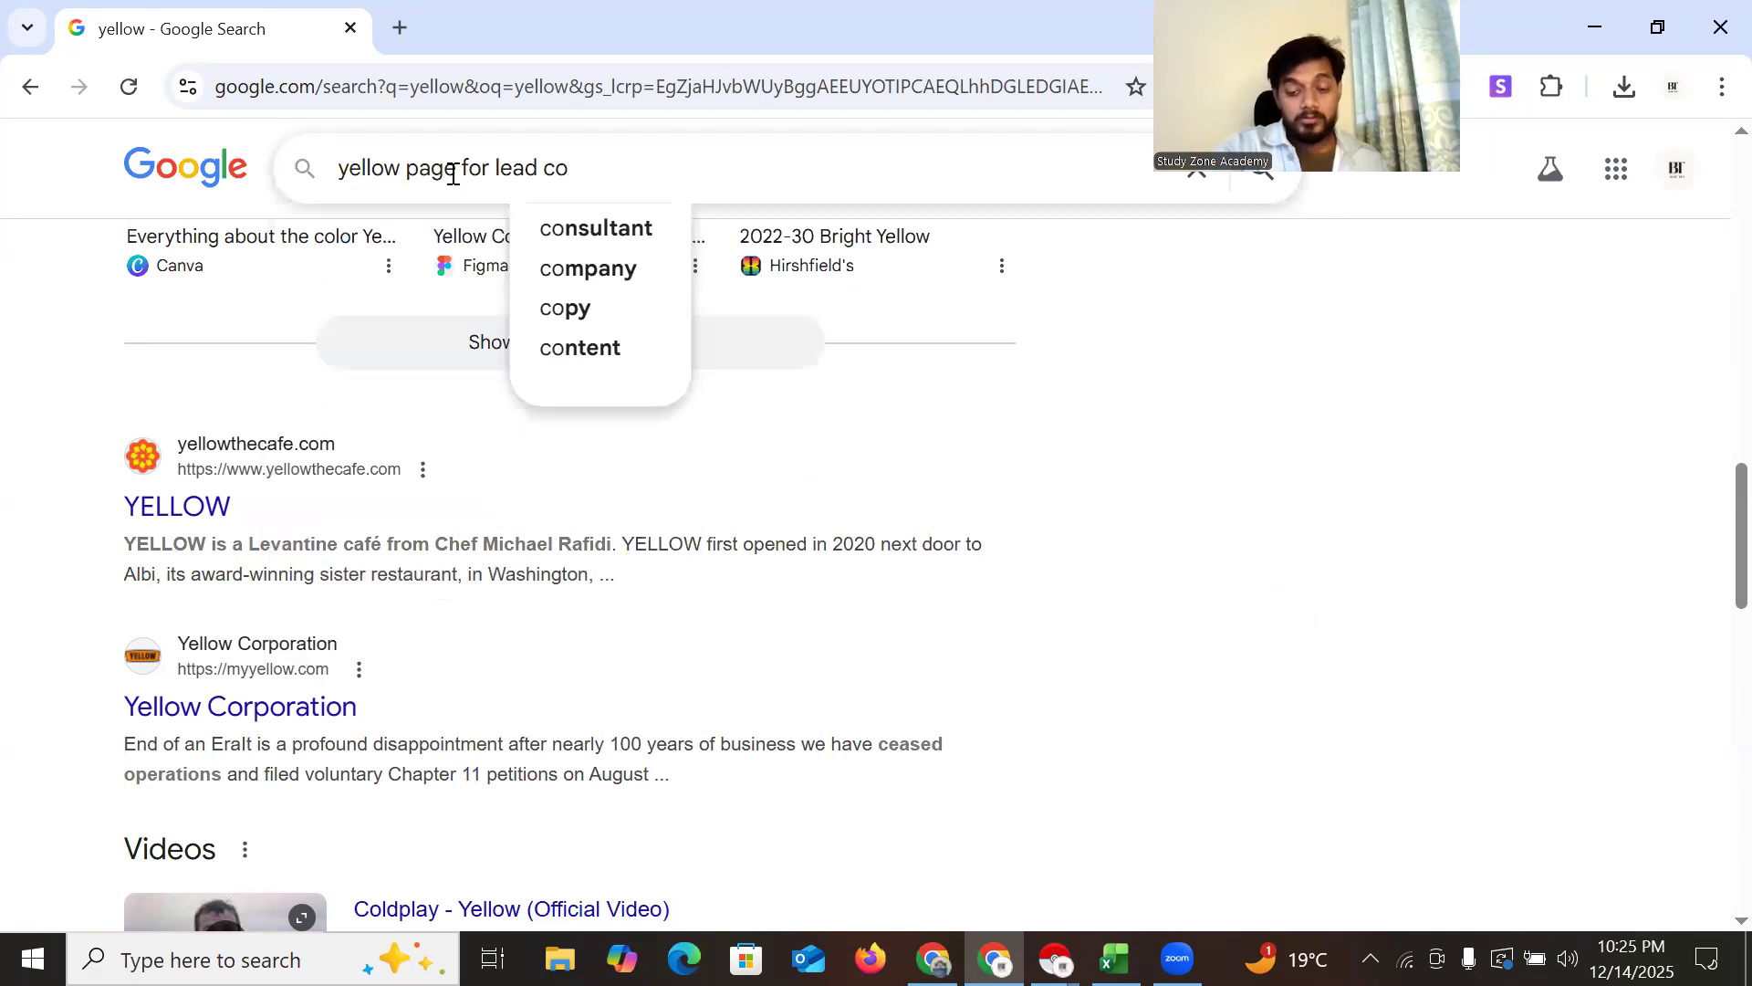
{"action": "type", "text": "llect"}
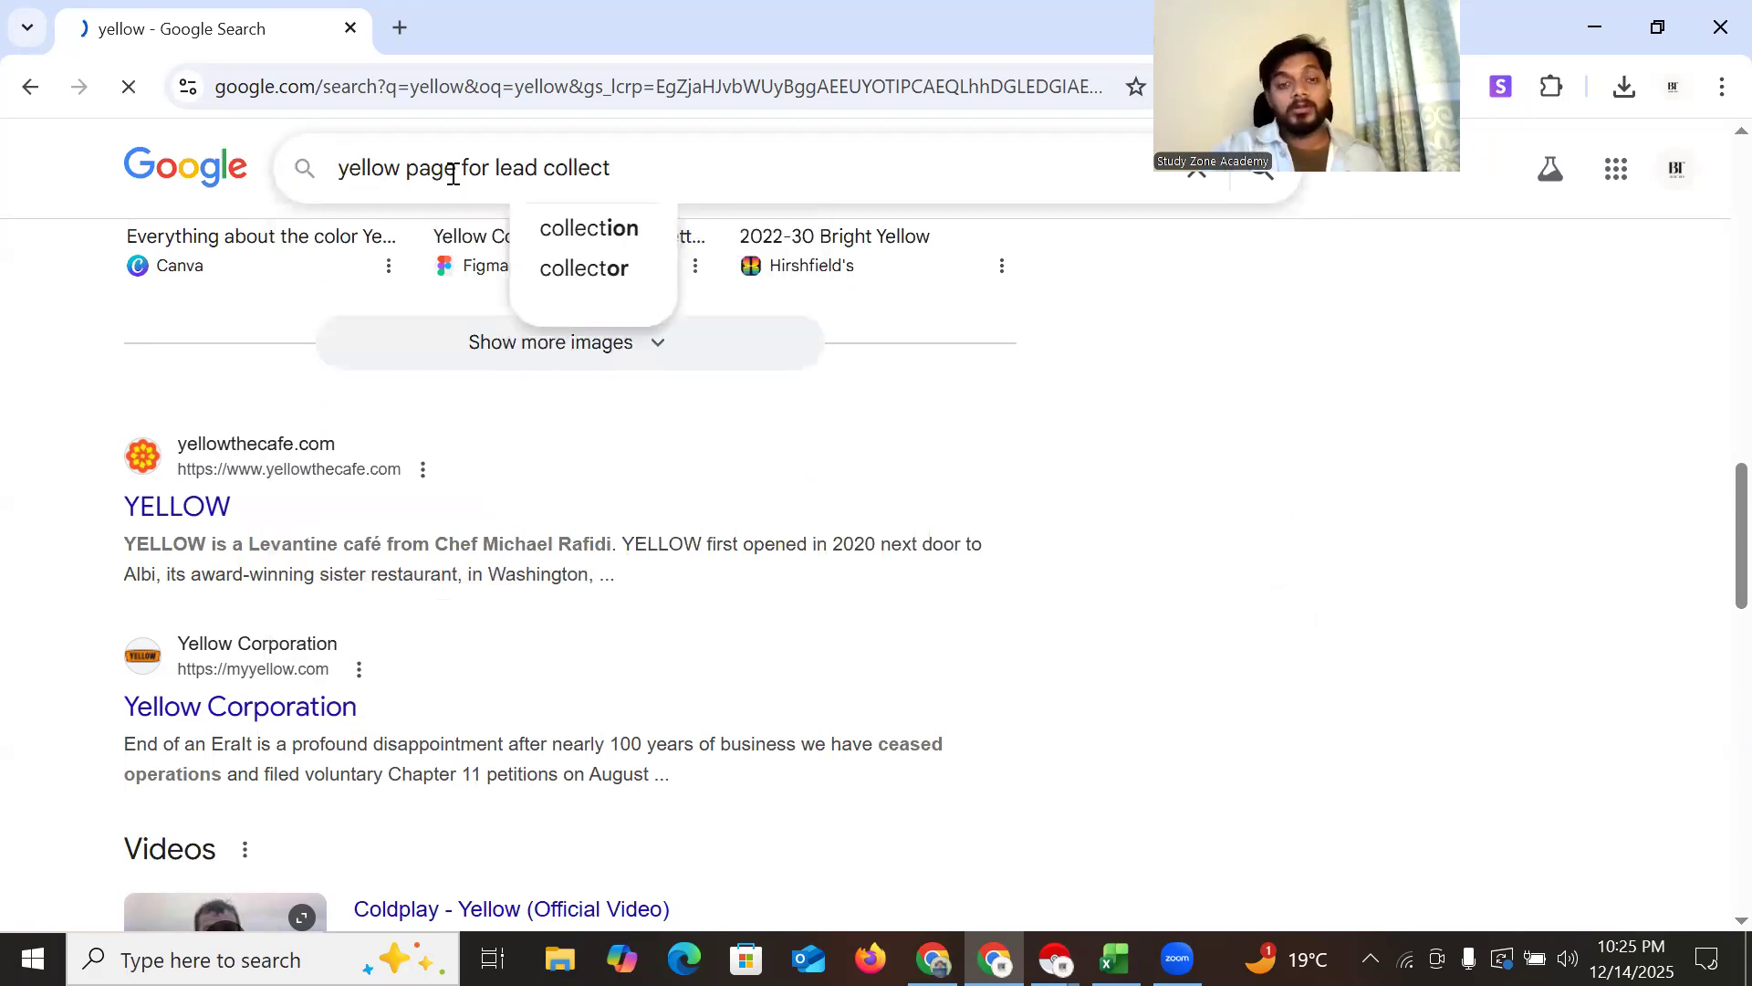
{"action": "key", "text": "Return"}
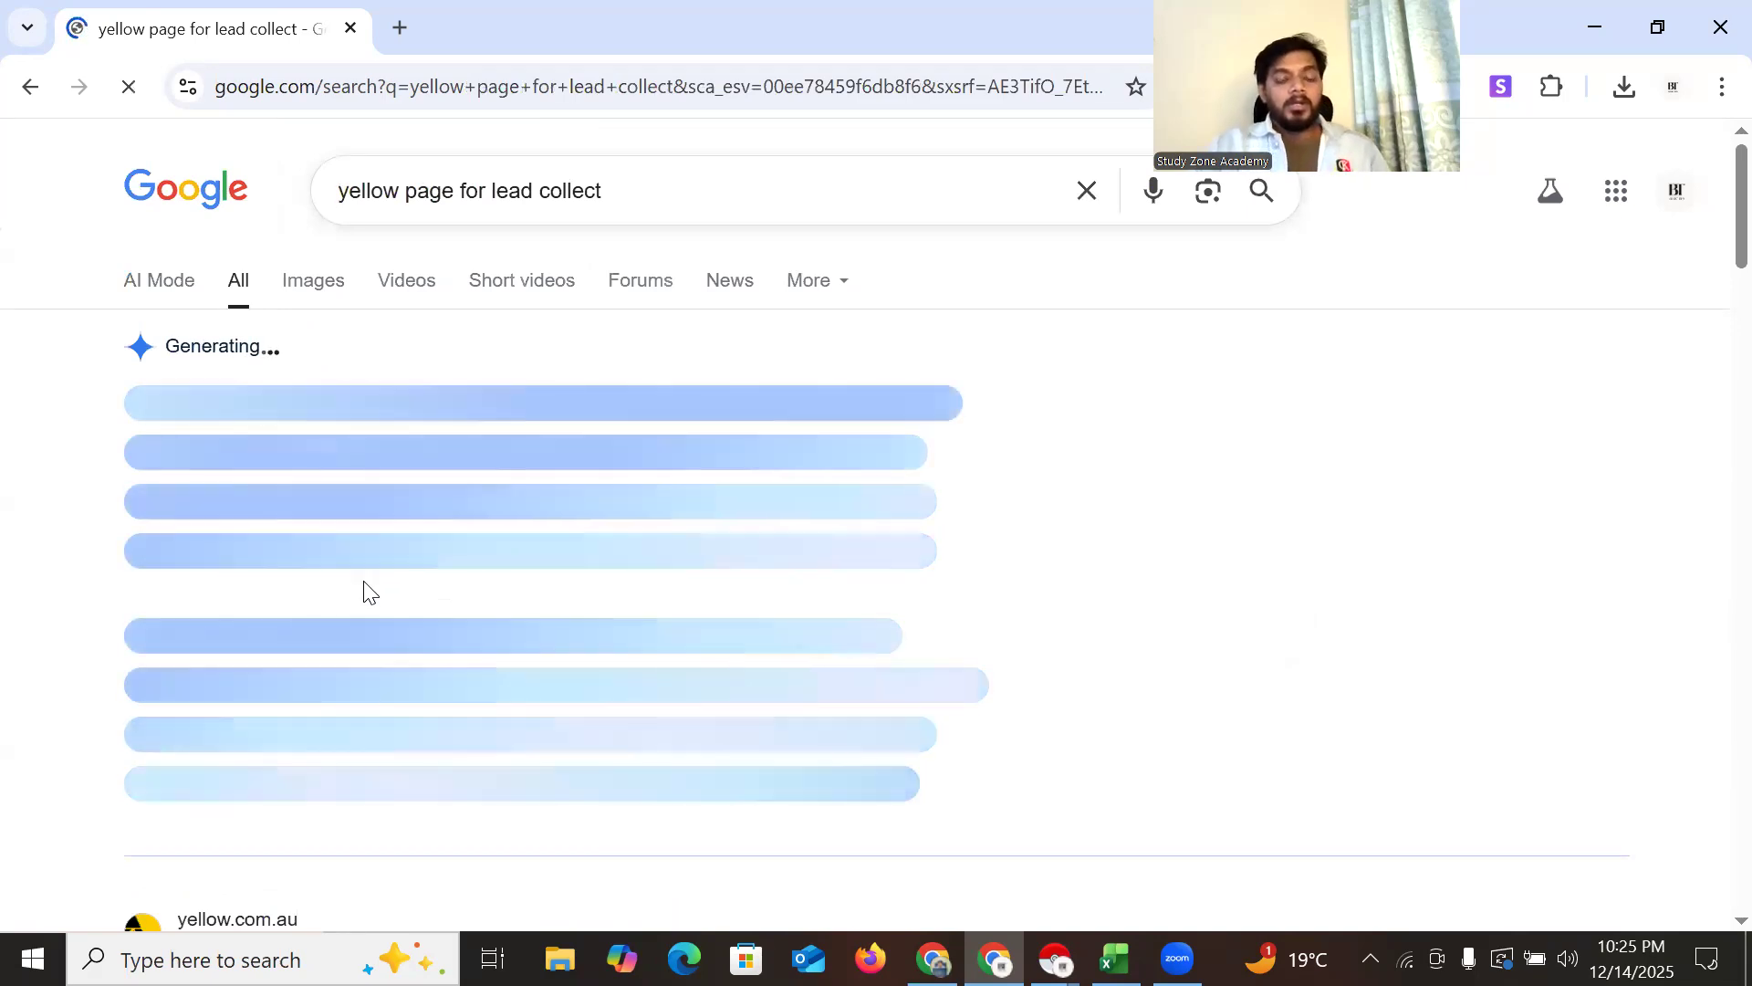
{"action": "scroll", "coordinate": [475, 502], "scroll_direction": "down", "scroll_amount": 4}
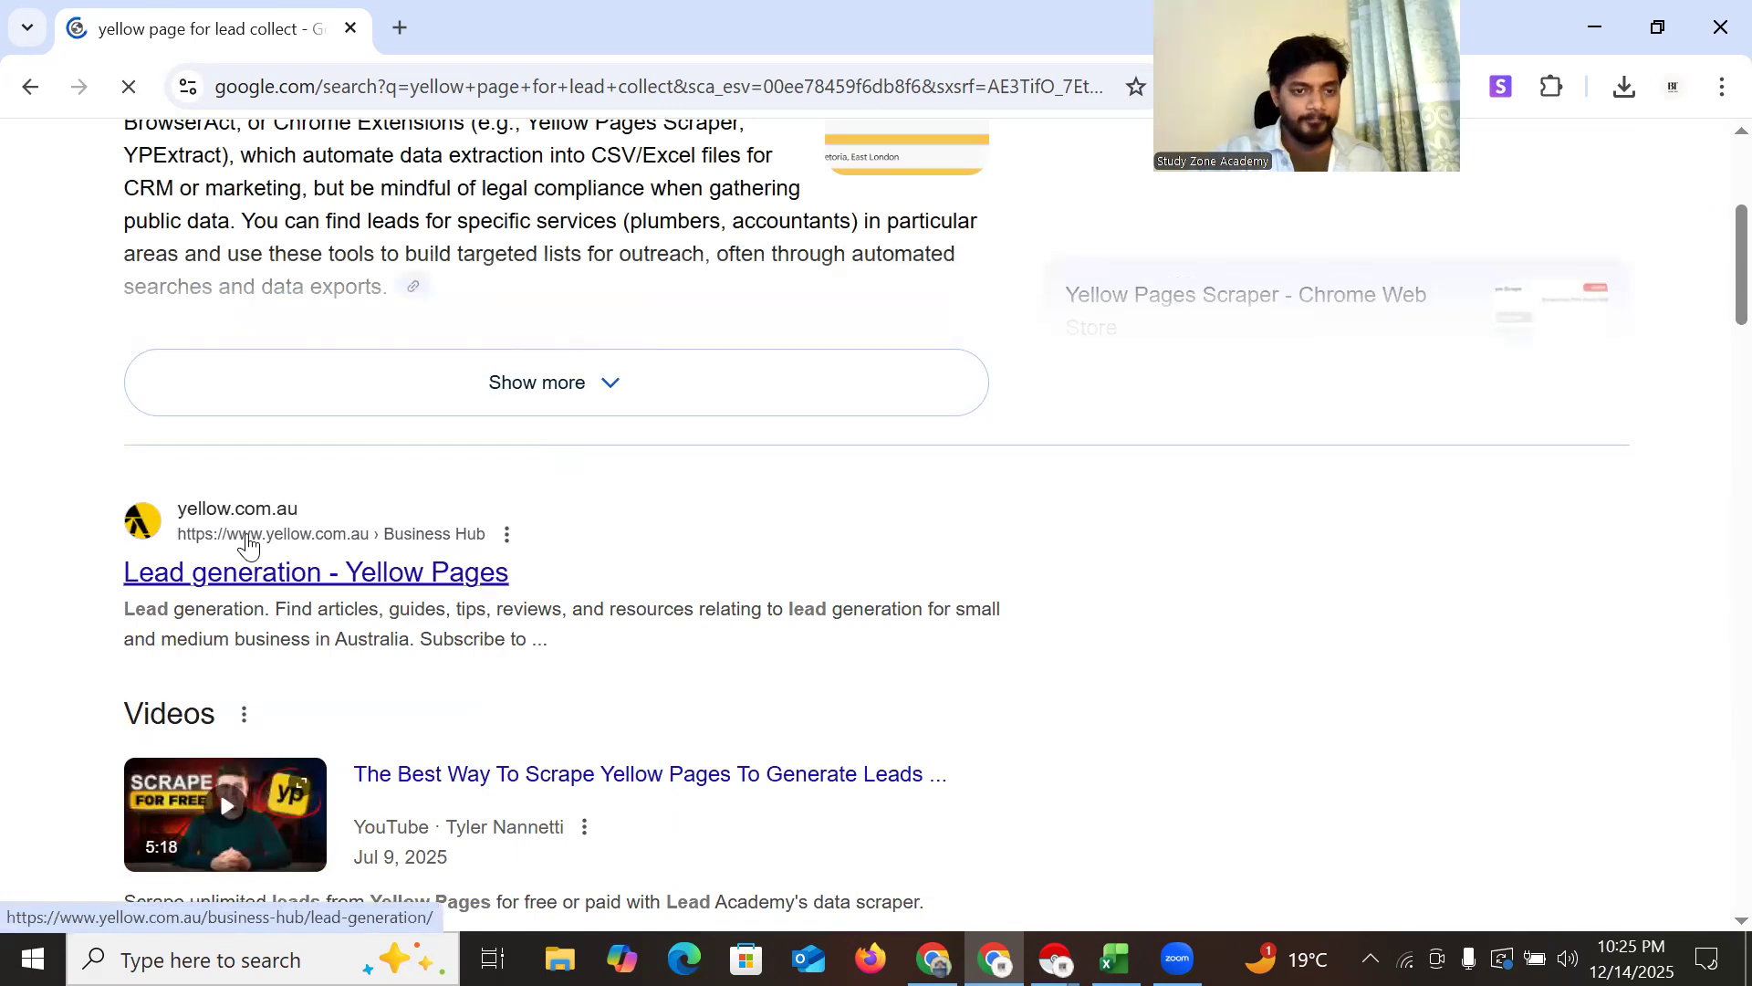
{"action": "scroll", "coordinate": [379, 547], "scroll_direction": "down", "scroll_amount": 1}
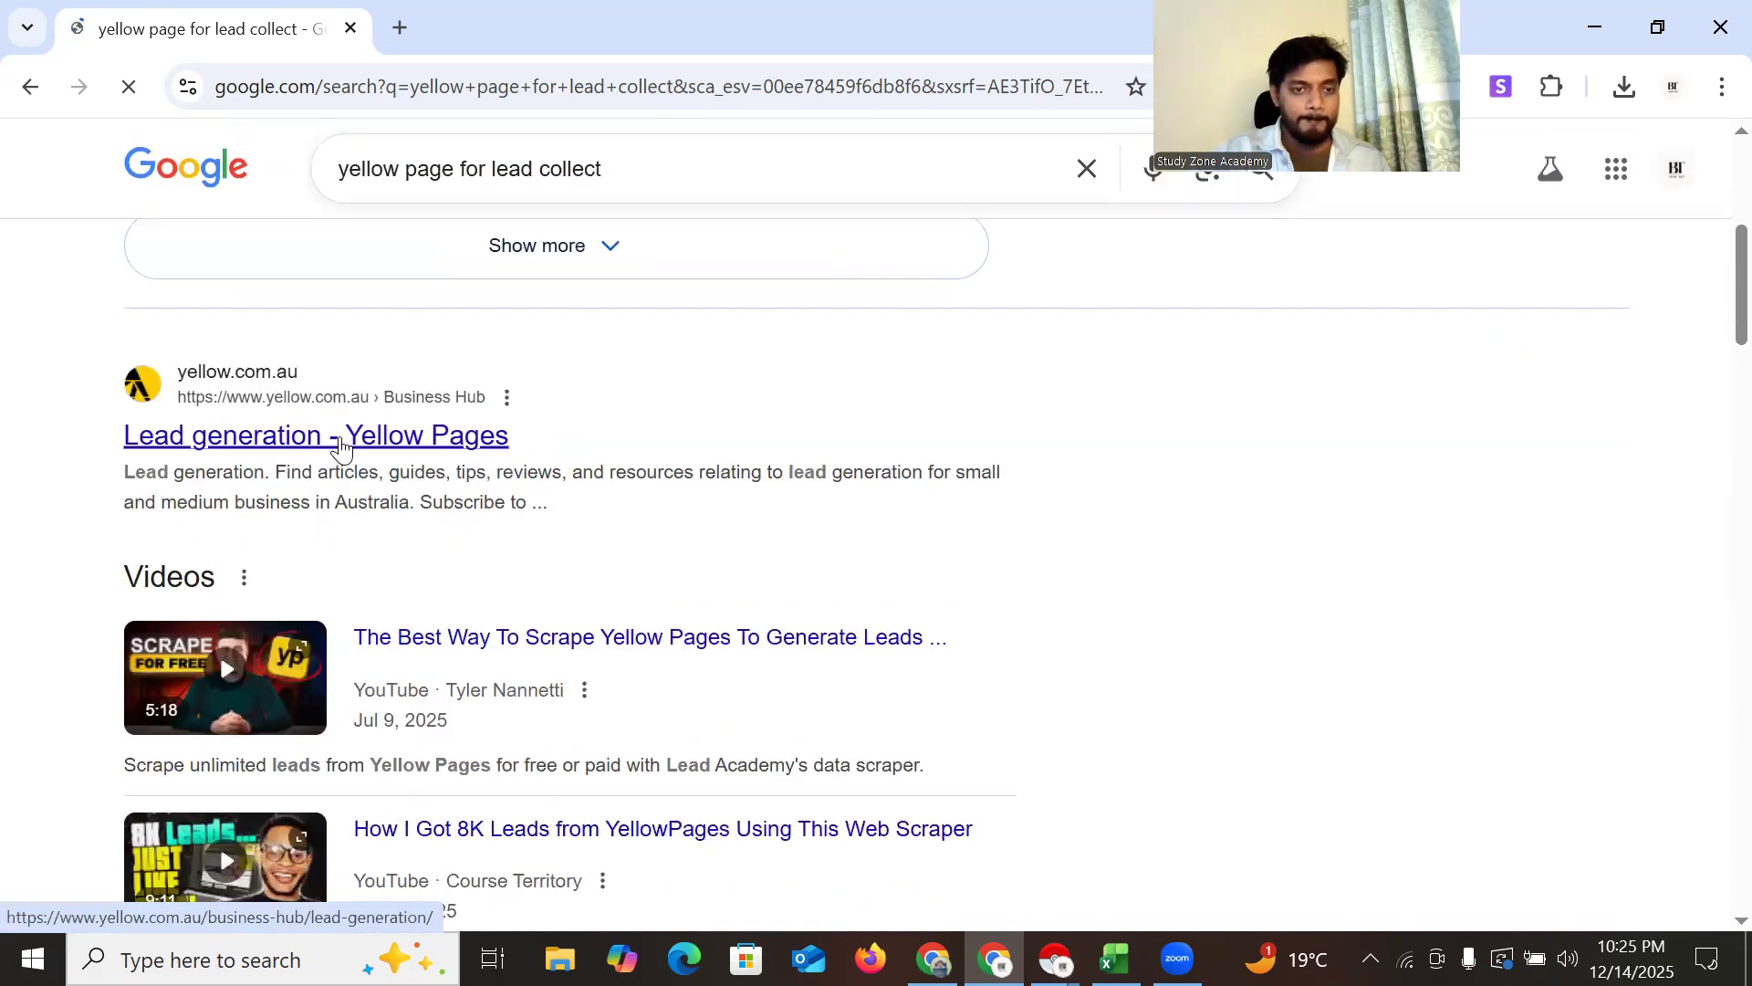
Open the 'Lead generation - Yellow Pages' result in a new tab
{"action": "right_click", "coordinate": [340, 443]}
{"action": "left_click", "coordinate": [438, 471]}
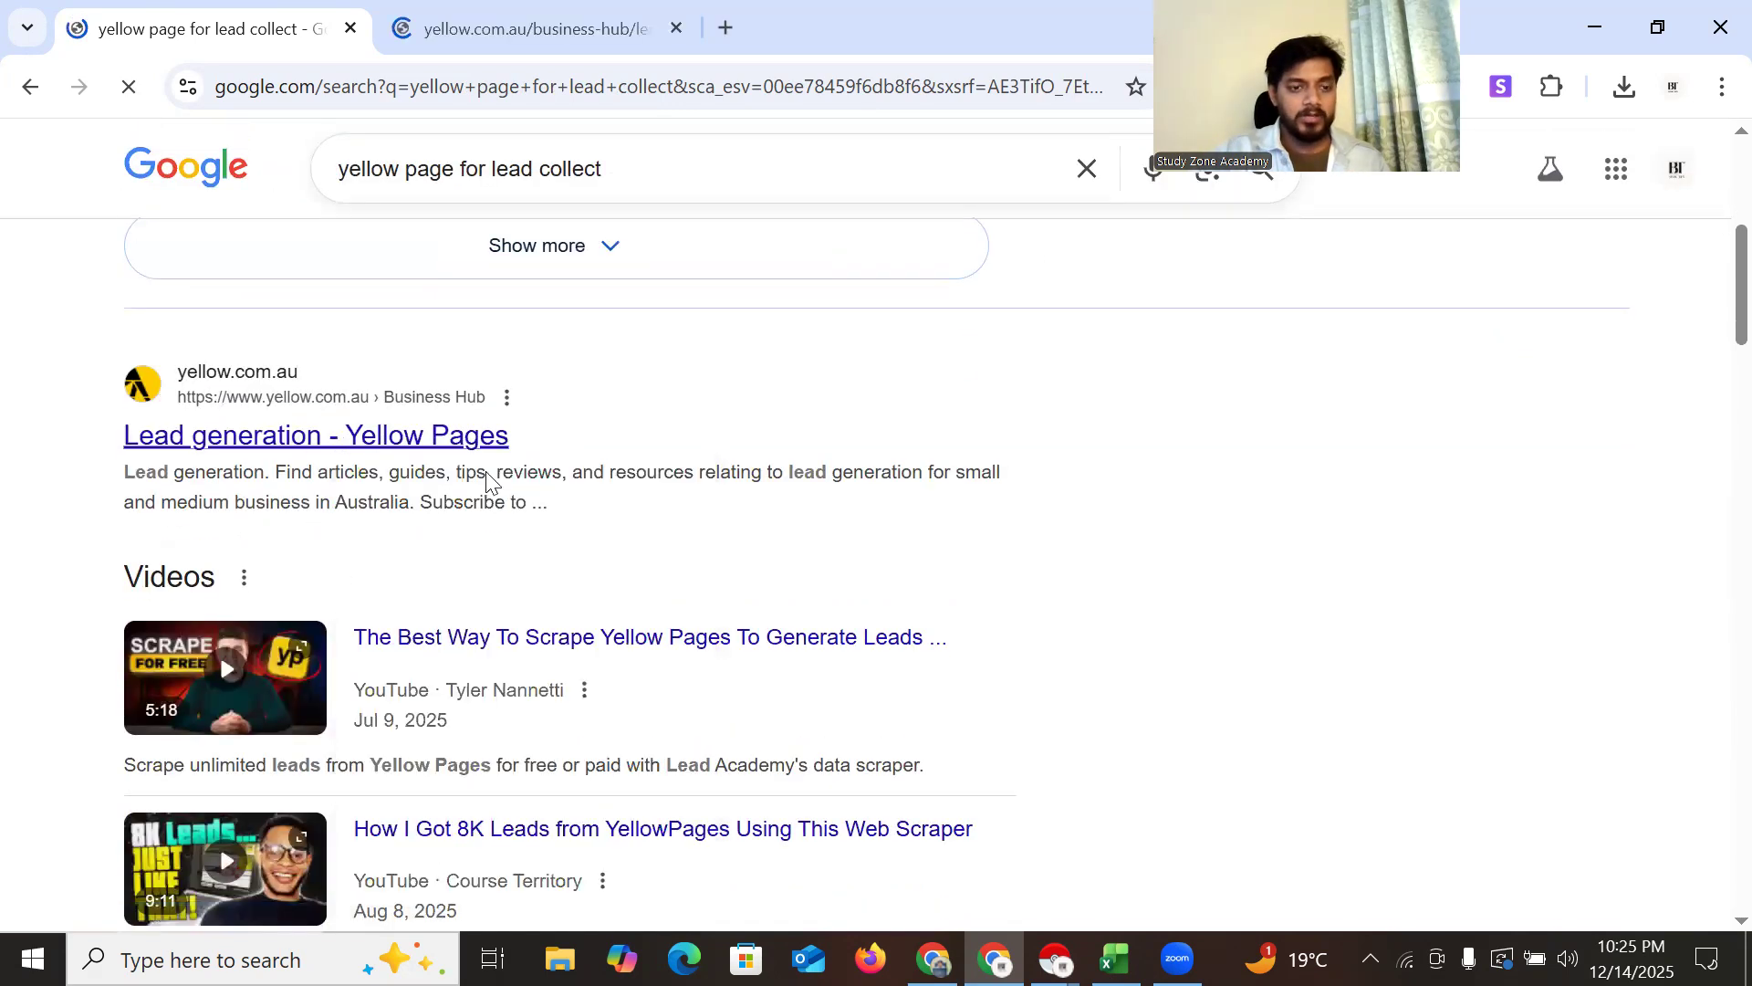
{"action": "scroll", "coordinate": [475, 511], "scroll_direction": "down", "scroll_amount": 5}
{"action": "scroll", "coordinate": [444, 570], "scroll_direction": "down", "scroll_amount": 5}
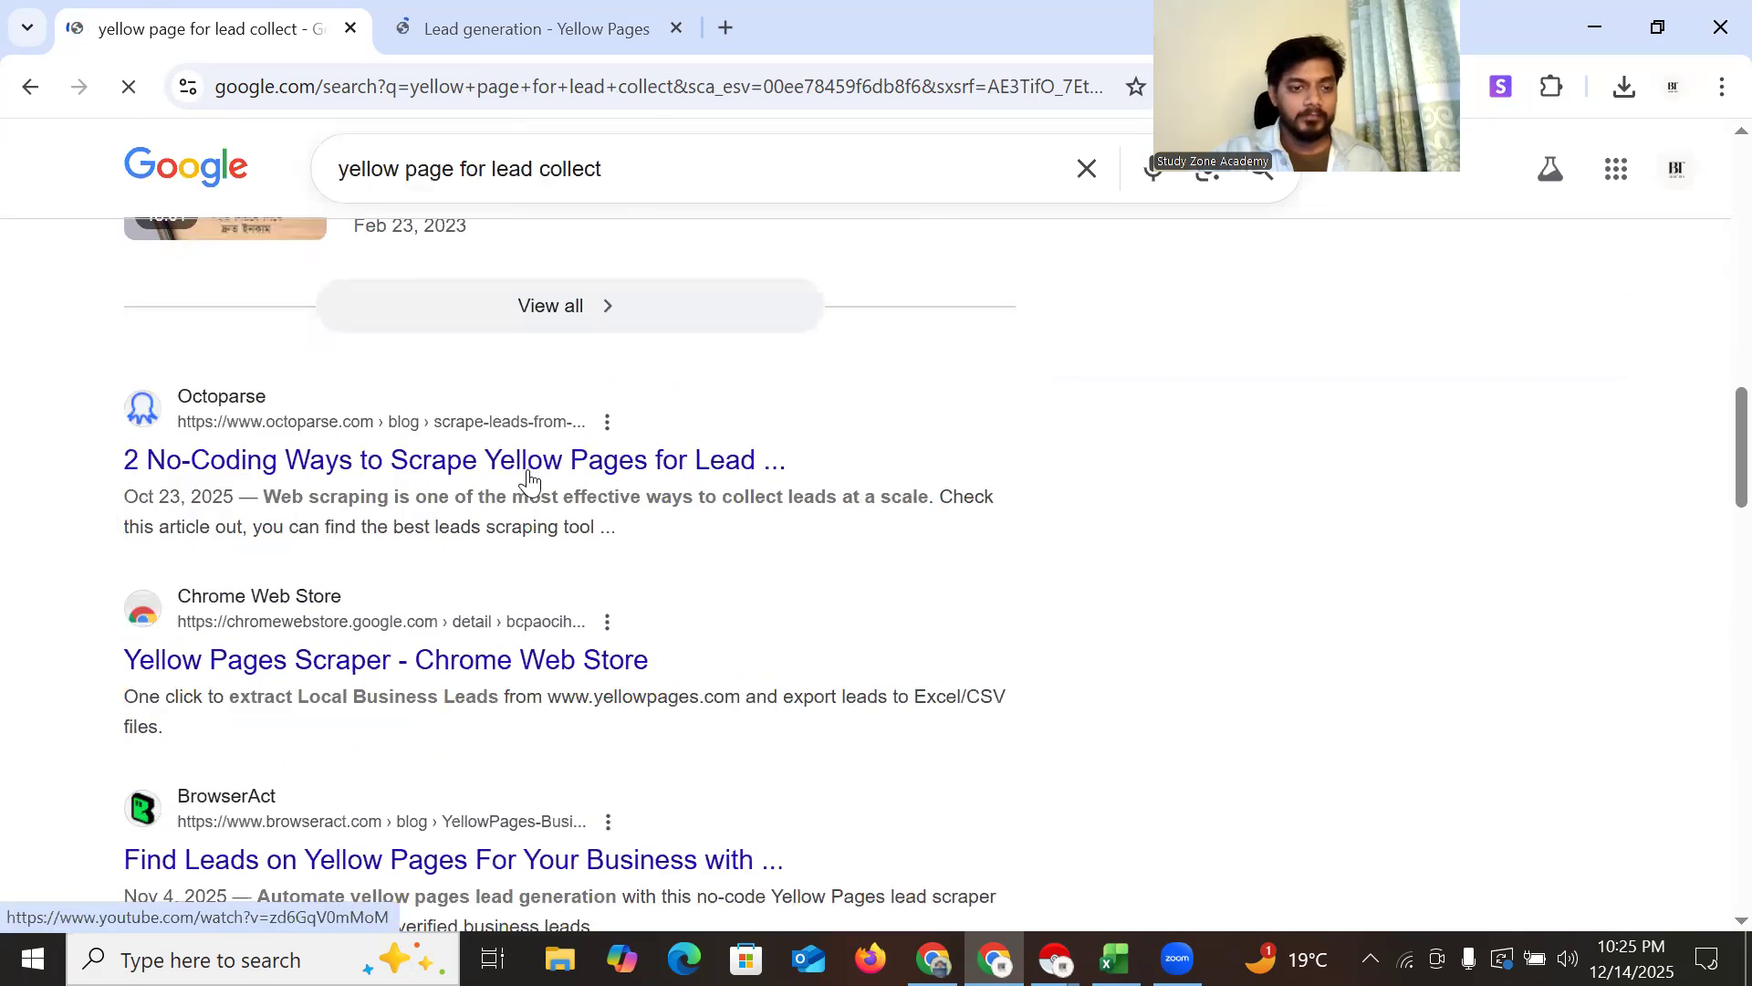
{"action": "scroll", "coordinate": [527, 481], "scroll_direction": "down", "scroll_amount": 1}
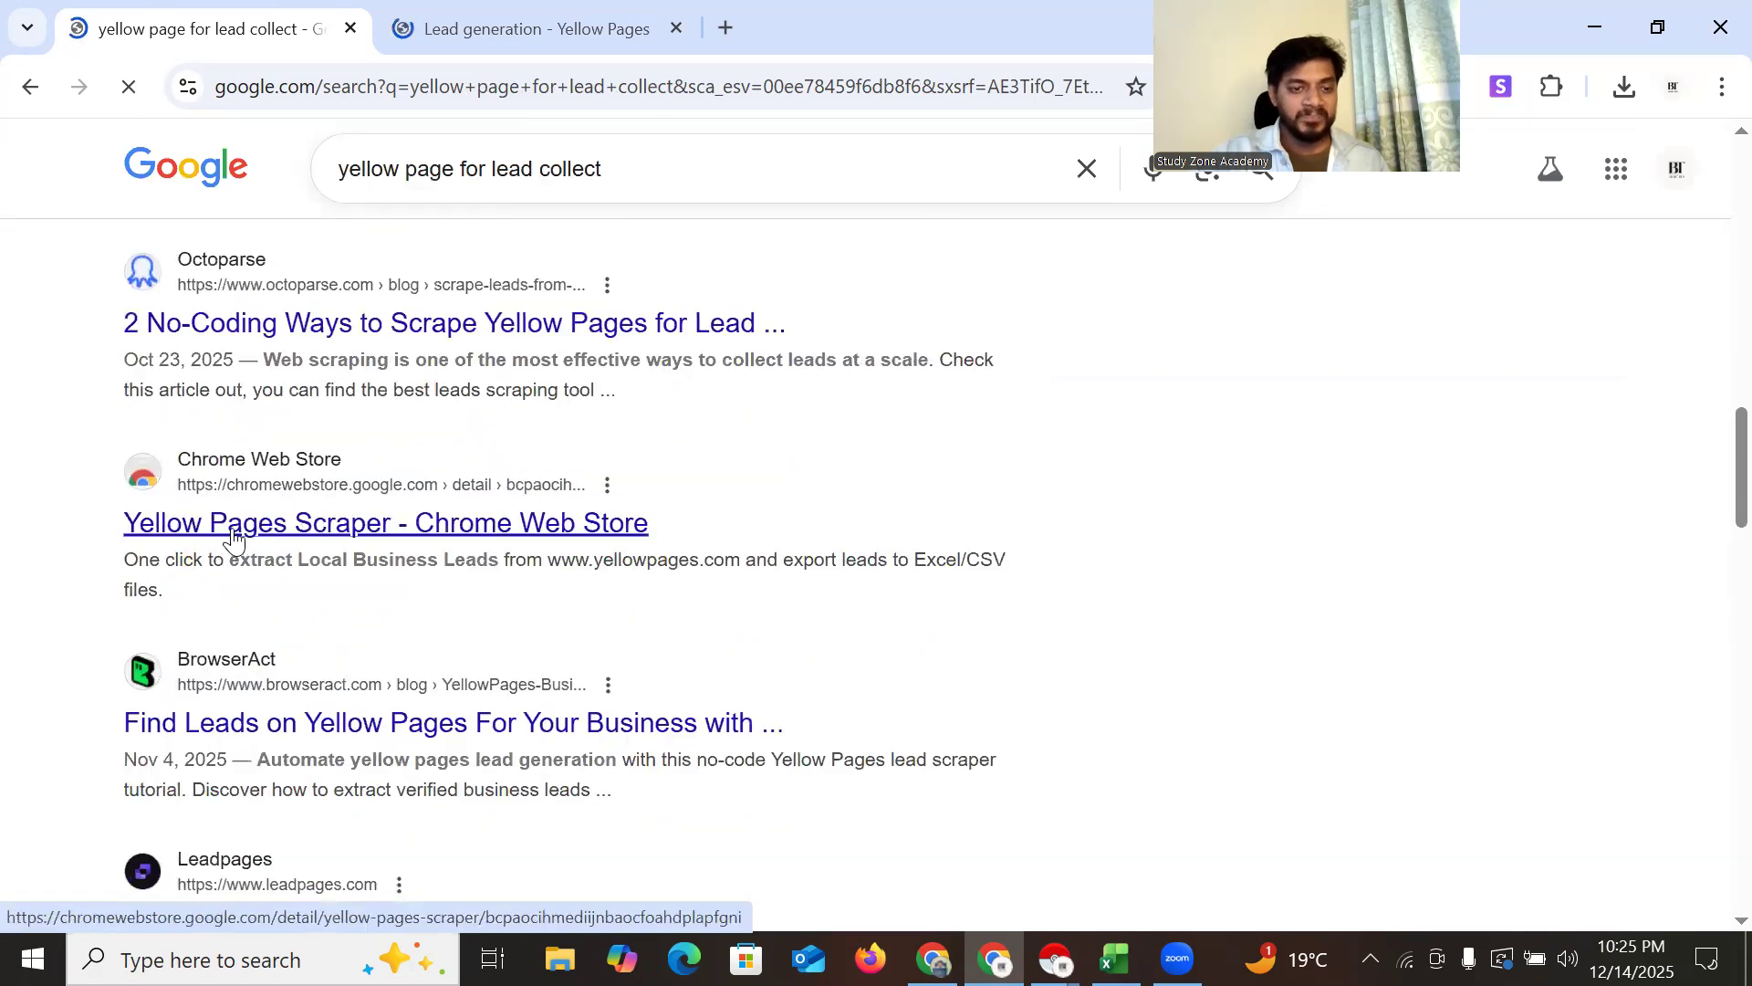
{"action": "scroll", "coordinate": [240, 539], "scroll_direction": "down", "scroll_amount": 5}
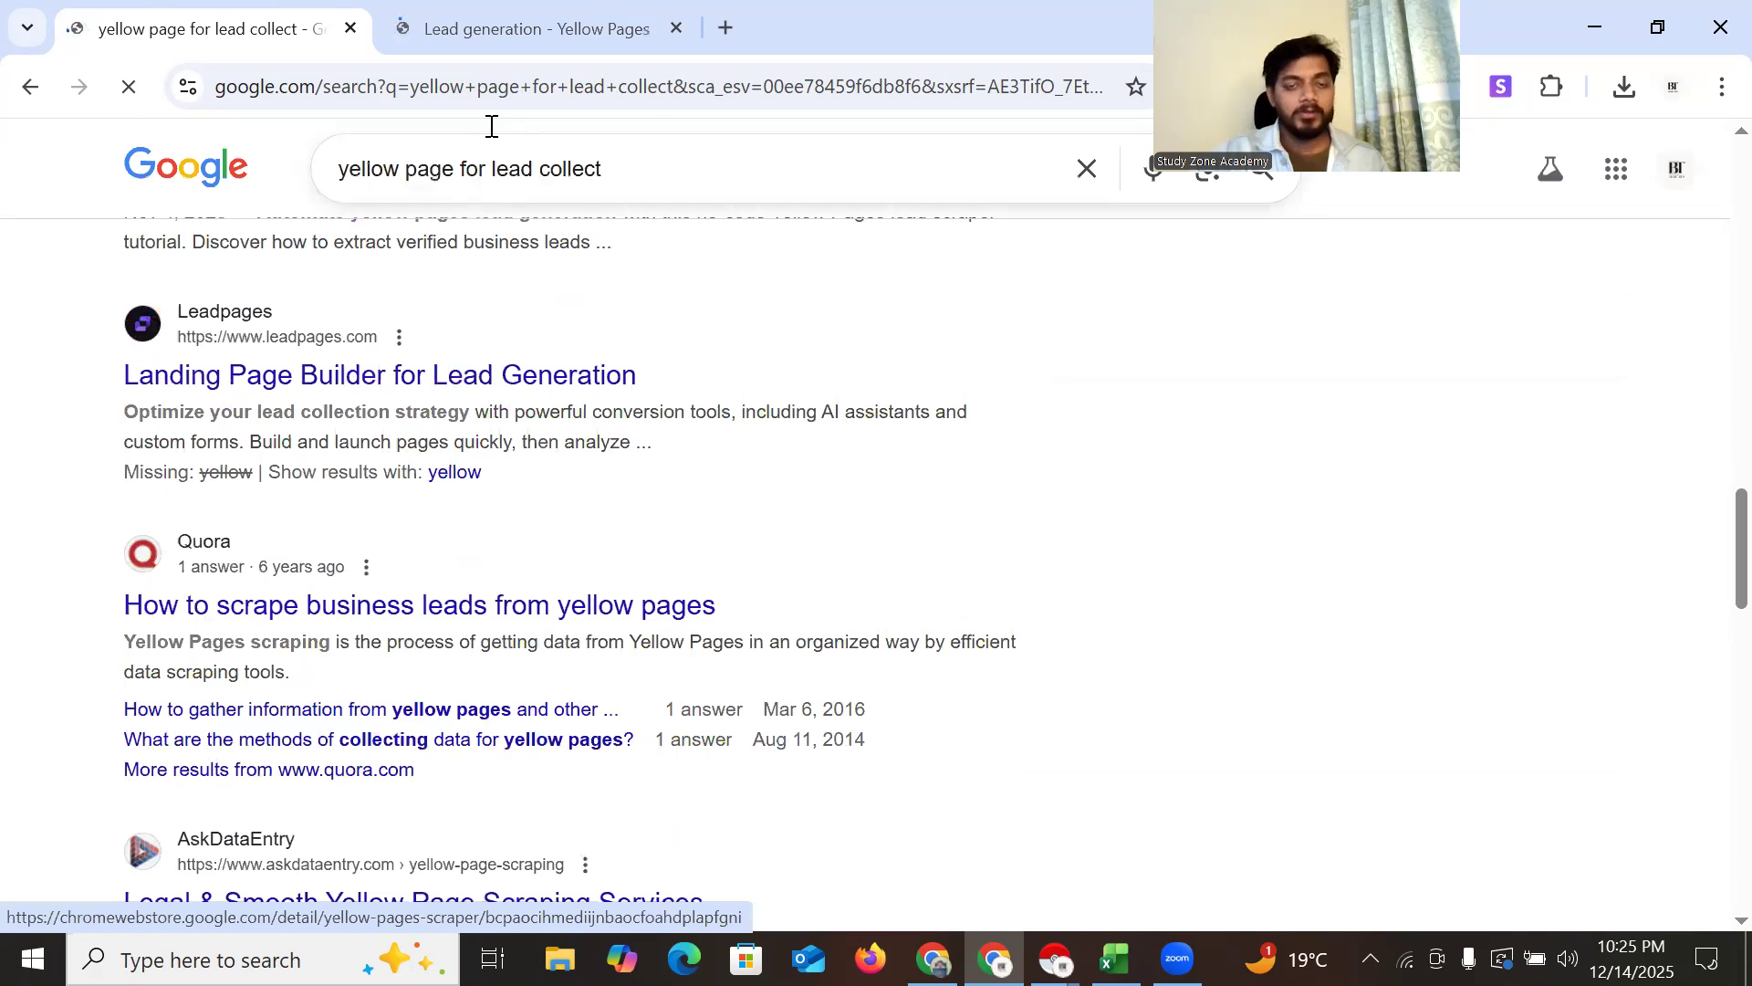
{"action": "left_click", "coordinate": [477, 33]}
Trim the Yellow Pages address to yellow.com and load its homepage
{"action": "mouse_move", "coordinate": [522, 187]}
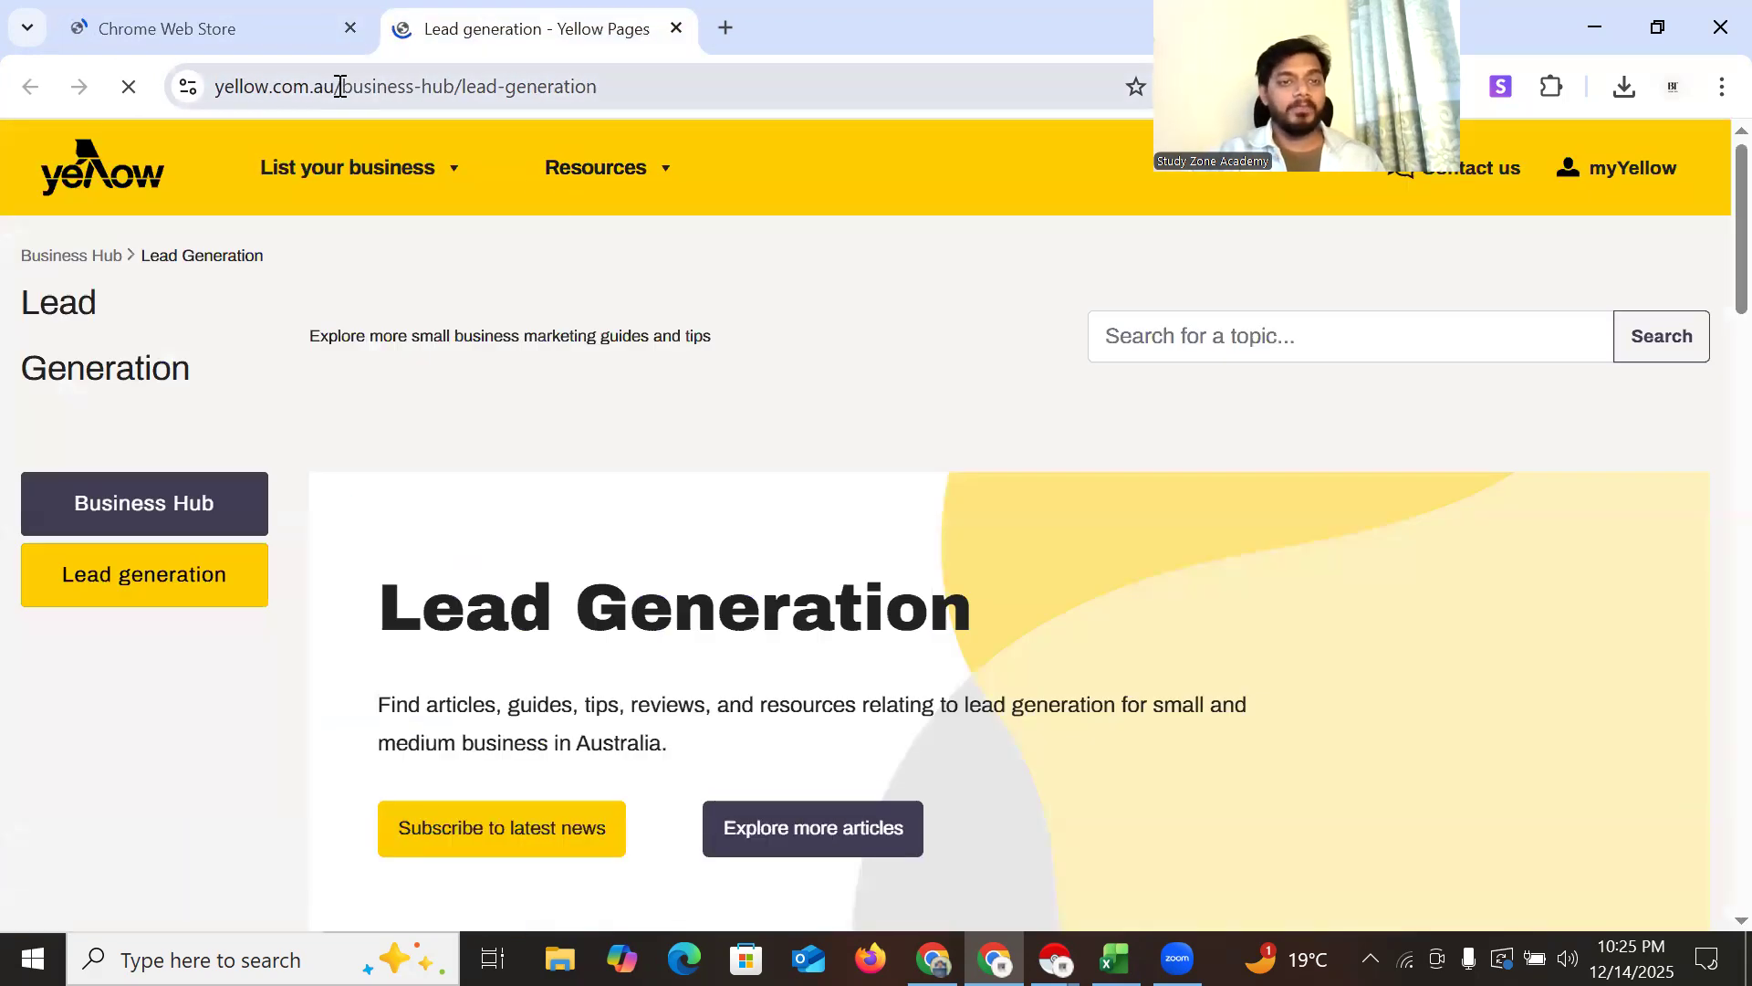
{"action": "left_click_drag", "start_coordinate": [340, 87], "coordinate": [866, 87]}
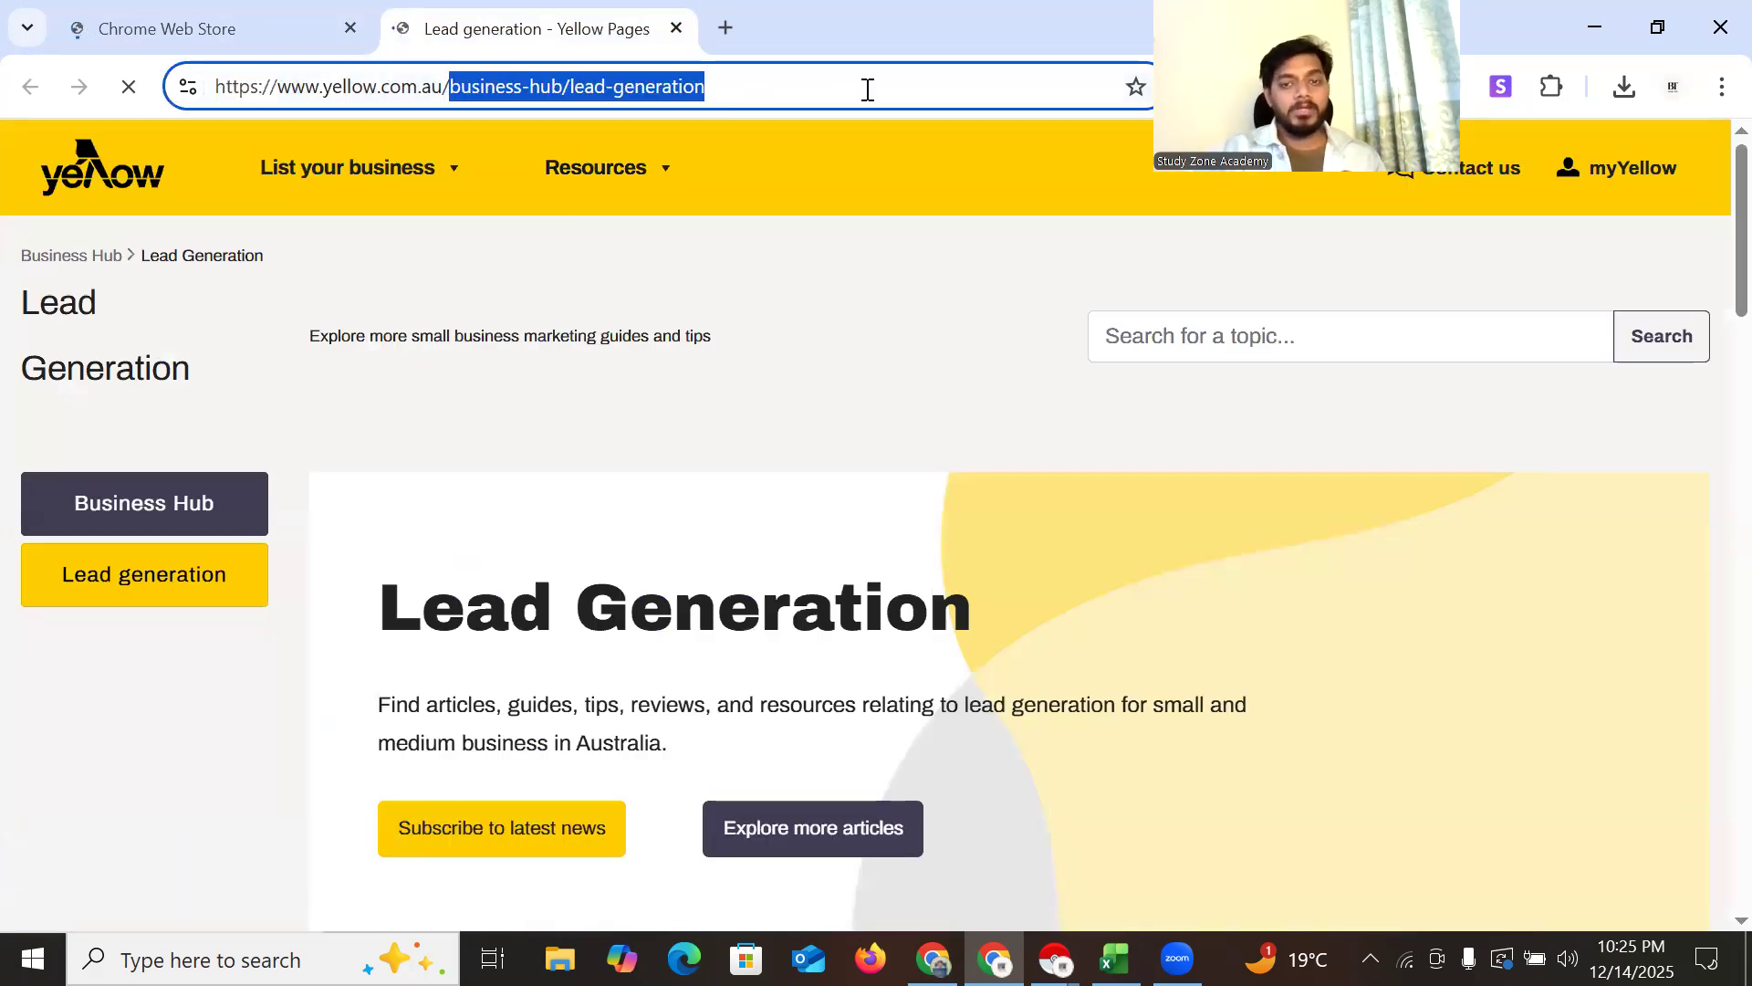
{"action": "key", "text": "BackSpace"}
{"action": "key", "text": "BackSpace"}
{"action": "key", "text": "BackSpace"}
{"action": "key", "text": "BackSpace"}
{"action": "key", "text": "BackSpace"}
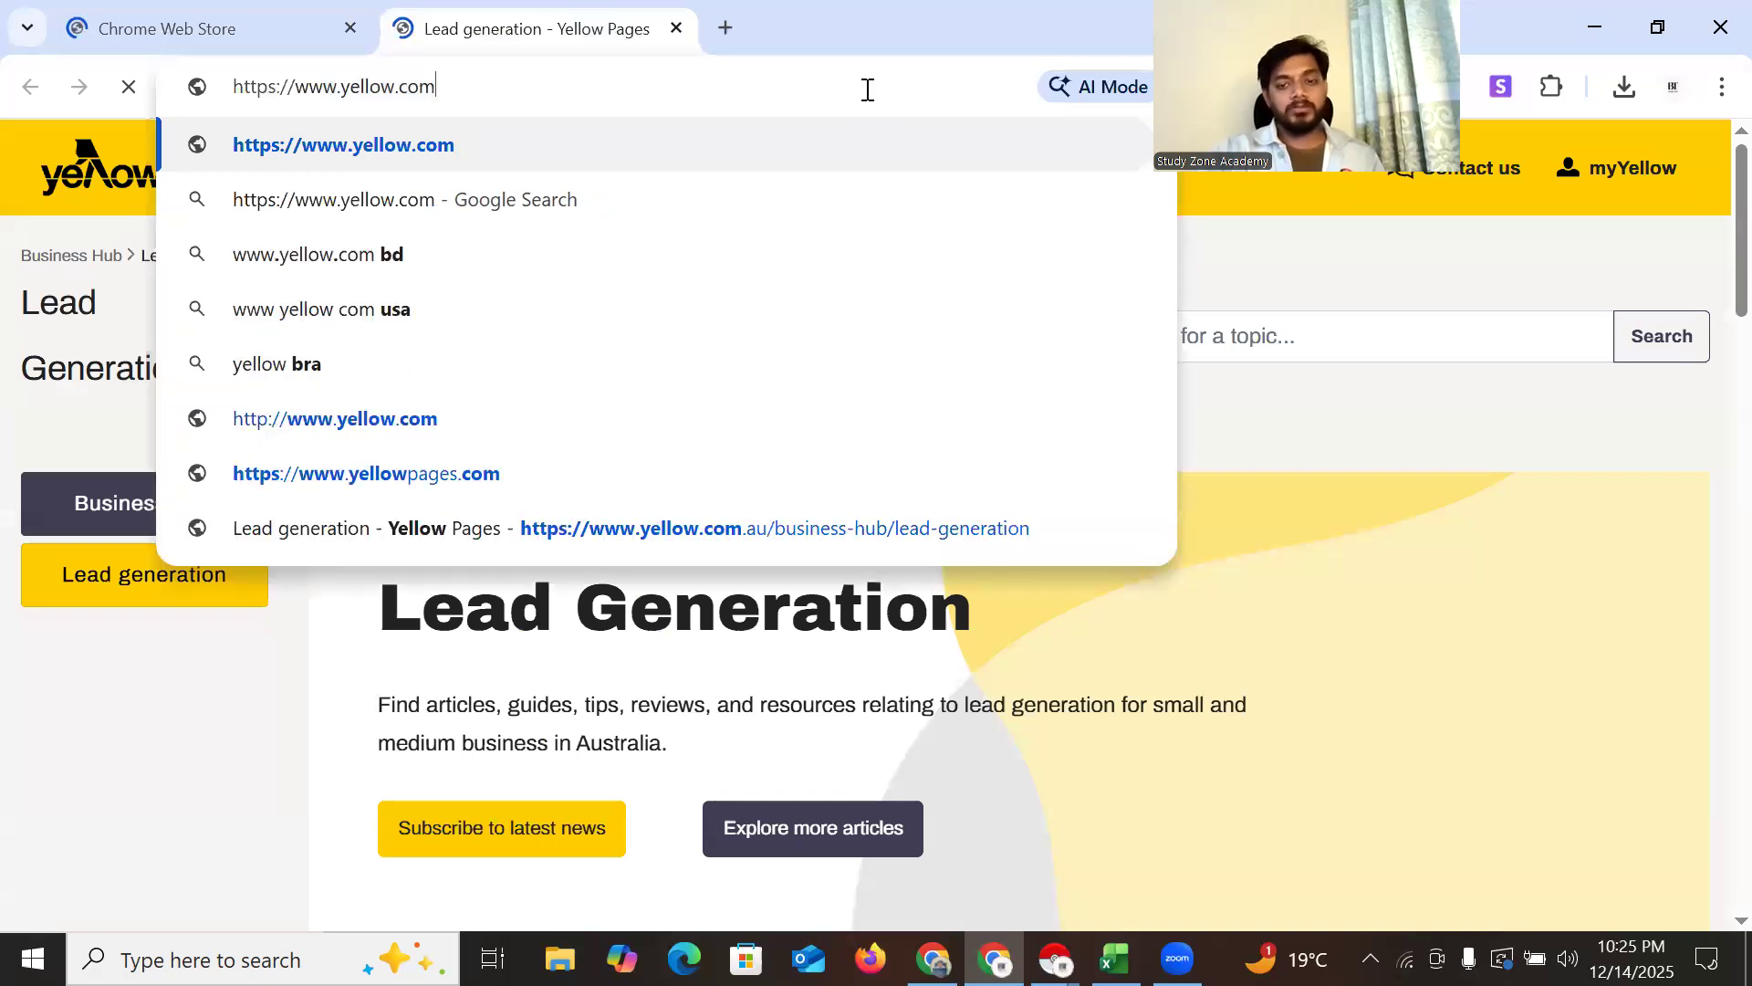
{"action": "key", "text": "Return"}
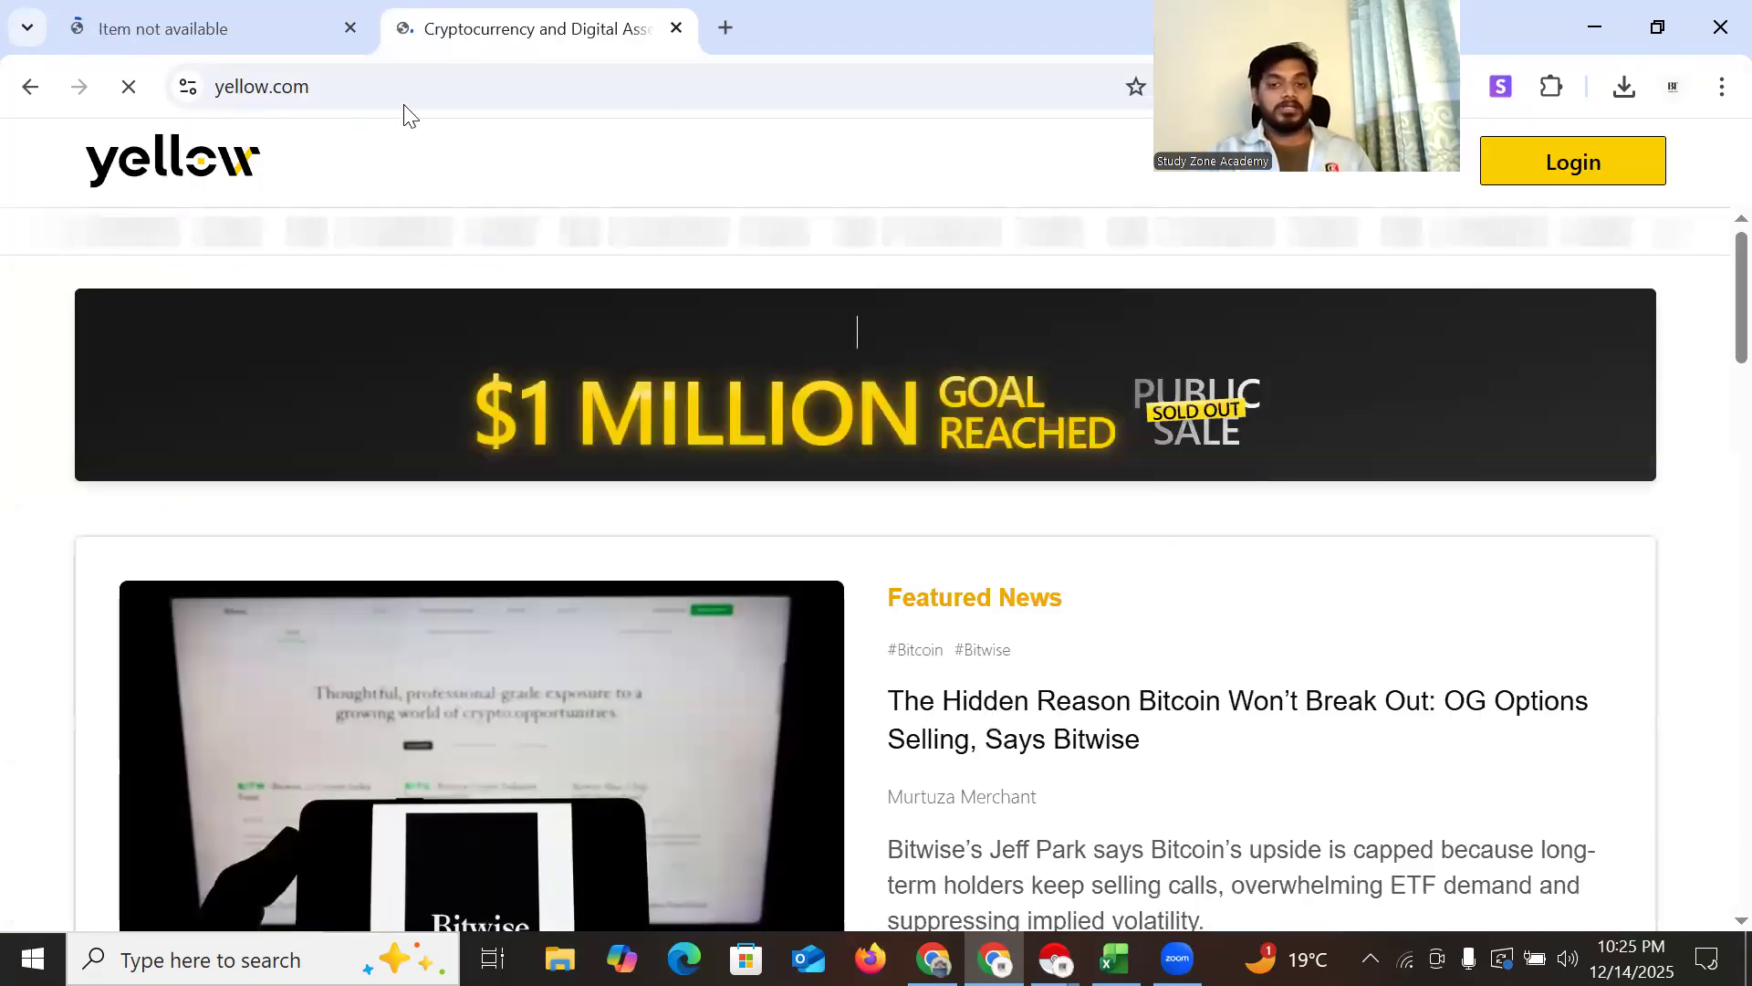
{"action": "scroll", "coordinate": [831, 568], "scroll_direction": "down", "scroll_amount": 5}
{"action": "scroll", "coordinate": [826, 560], "scroll_direction": "down", "scroll_amount": 20}
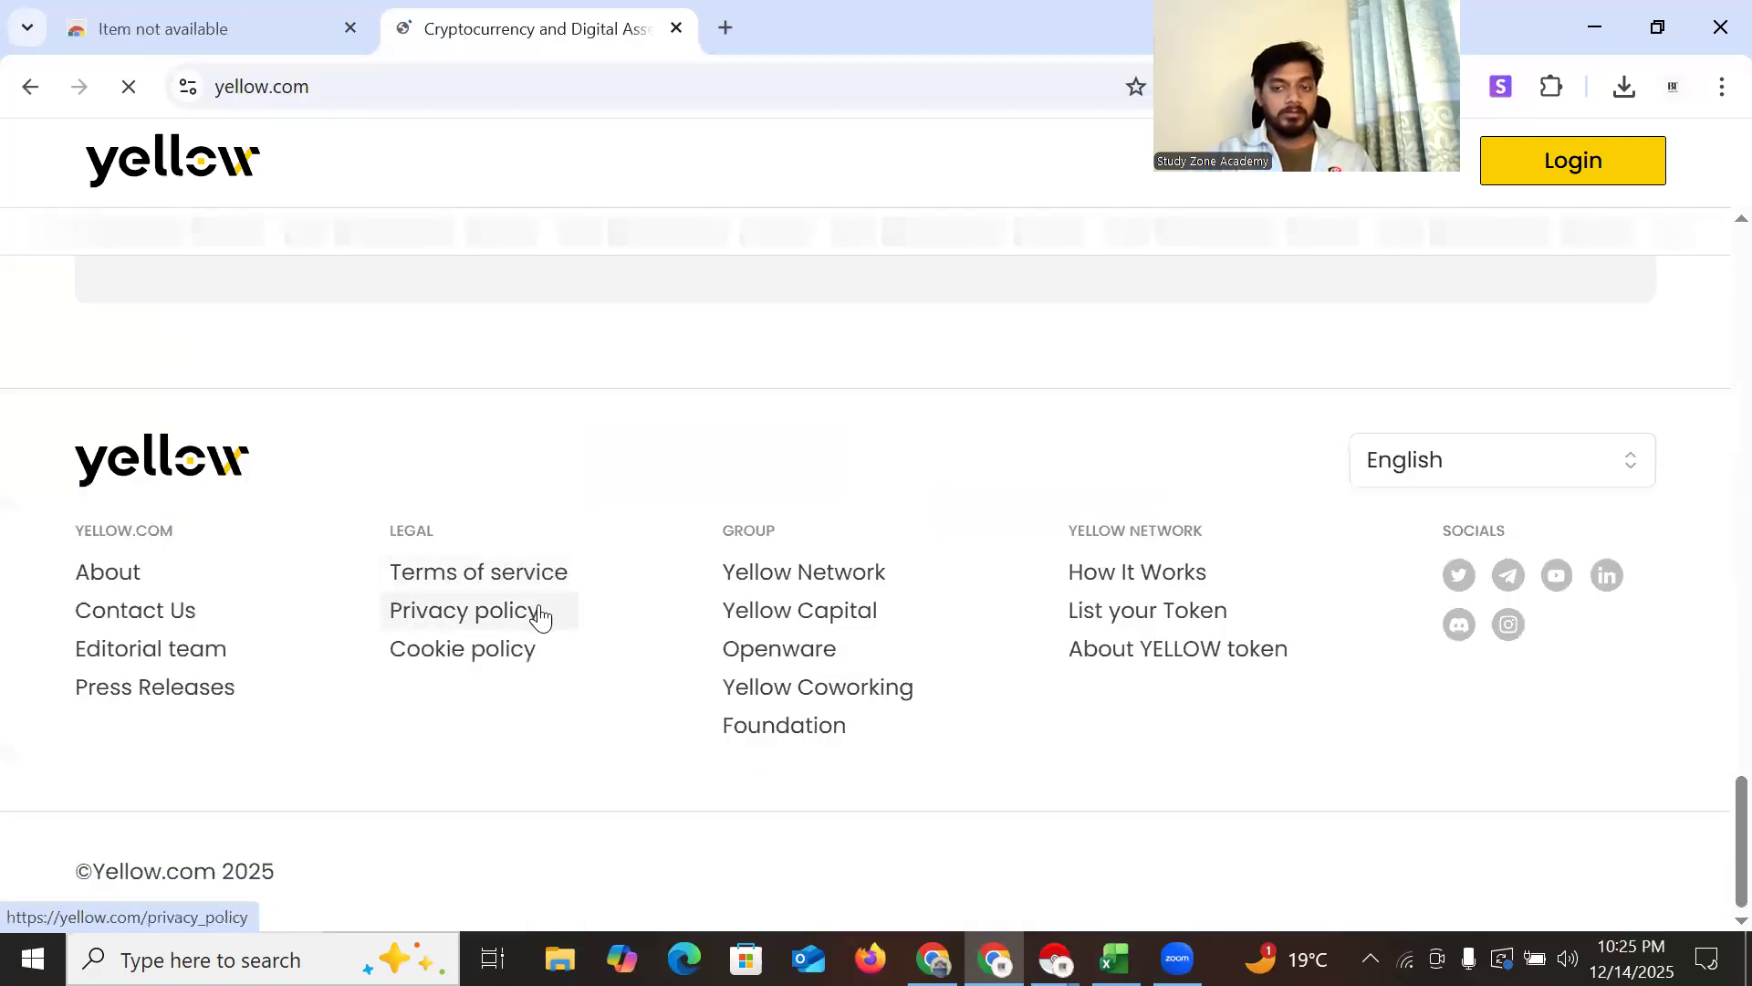
{"action": "scroll", "coordinate": [535, 614], "scroll_direction": "up", "scroll_amount": 10}
{"action": "scroll", "coordinate": [328, 496], "scroll_direction": "up", "scroll_amount": 12}
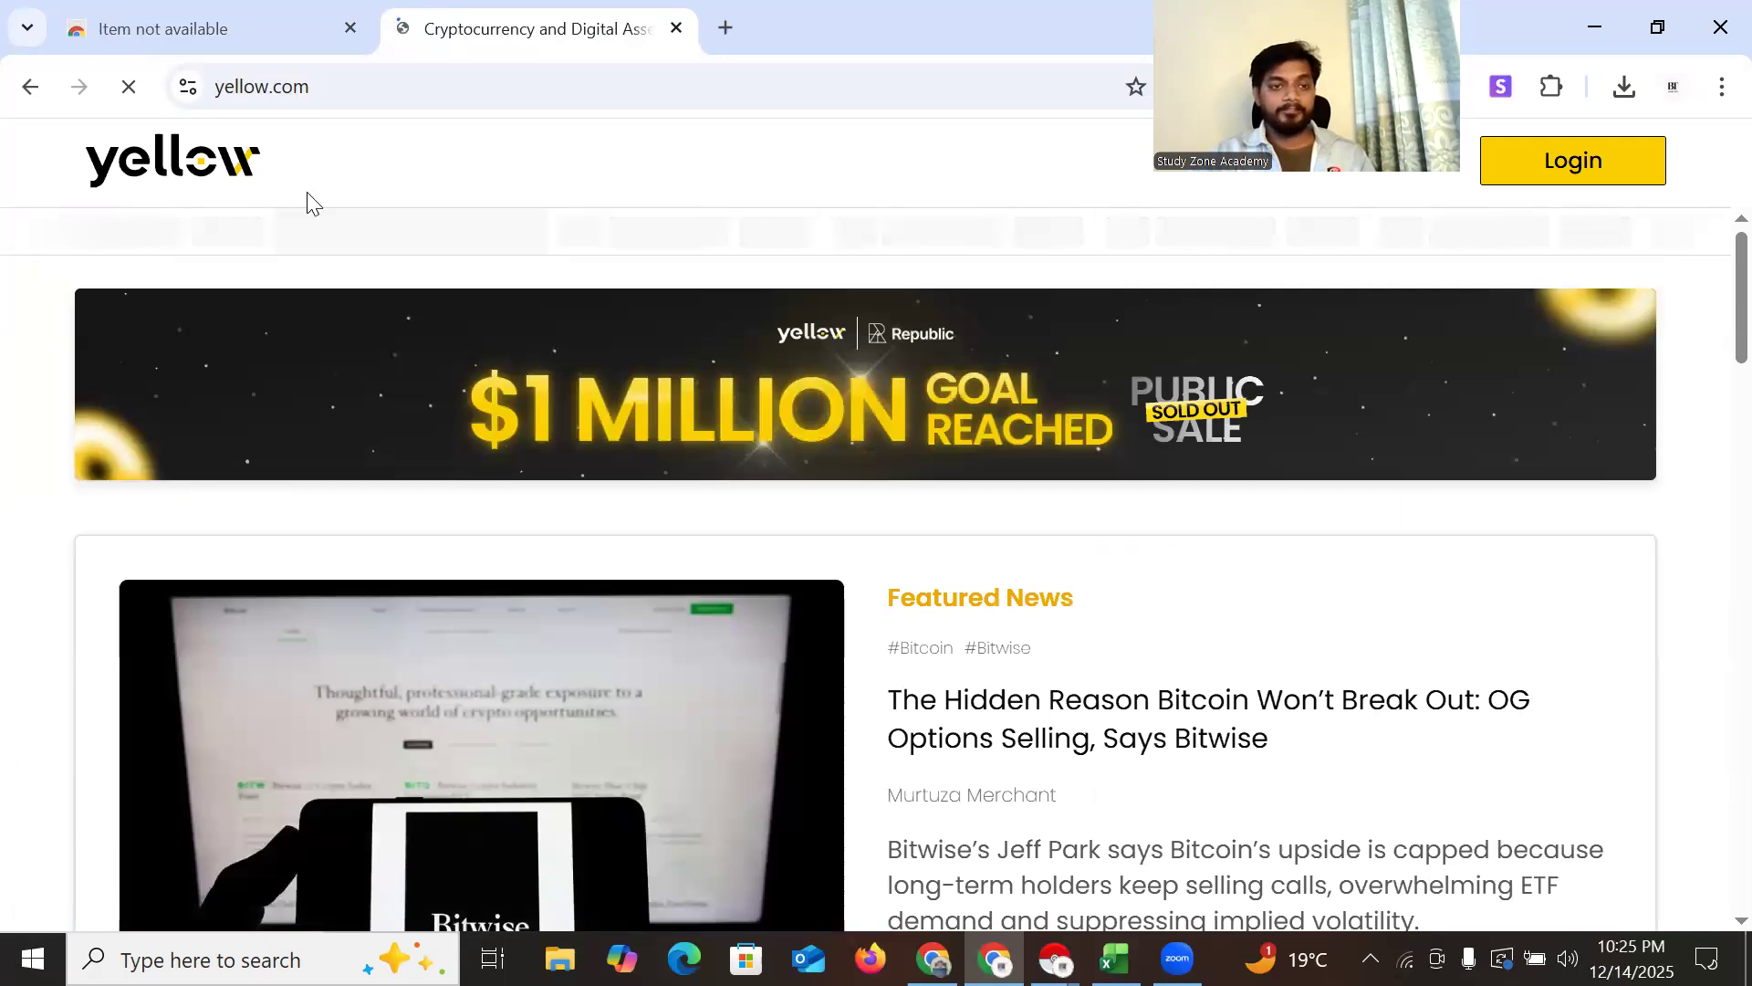
Close the 'Item not available' Web Store tab, keeping yellow.com open
{"action": "left_click", "coordinate": [249, 37]}
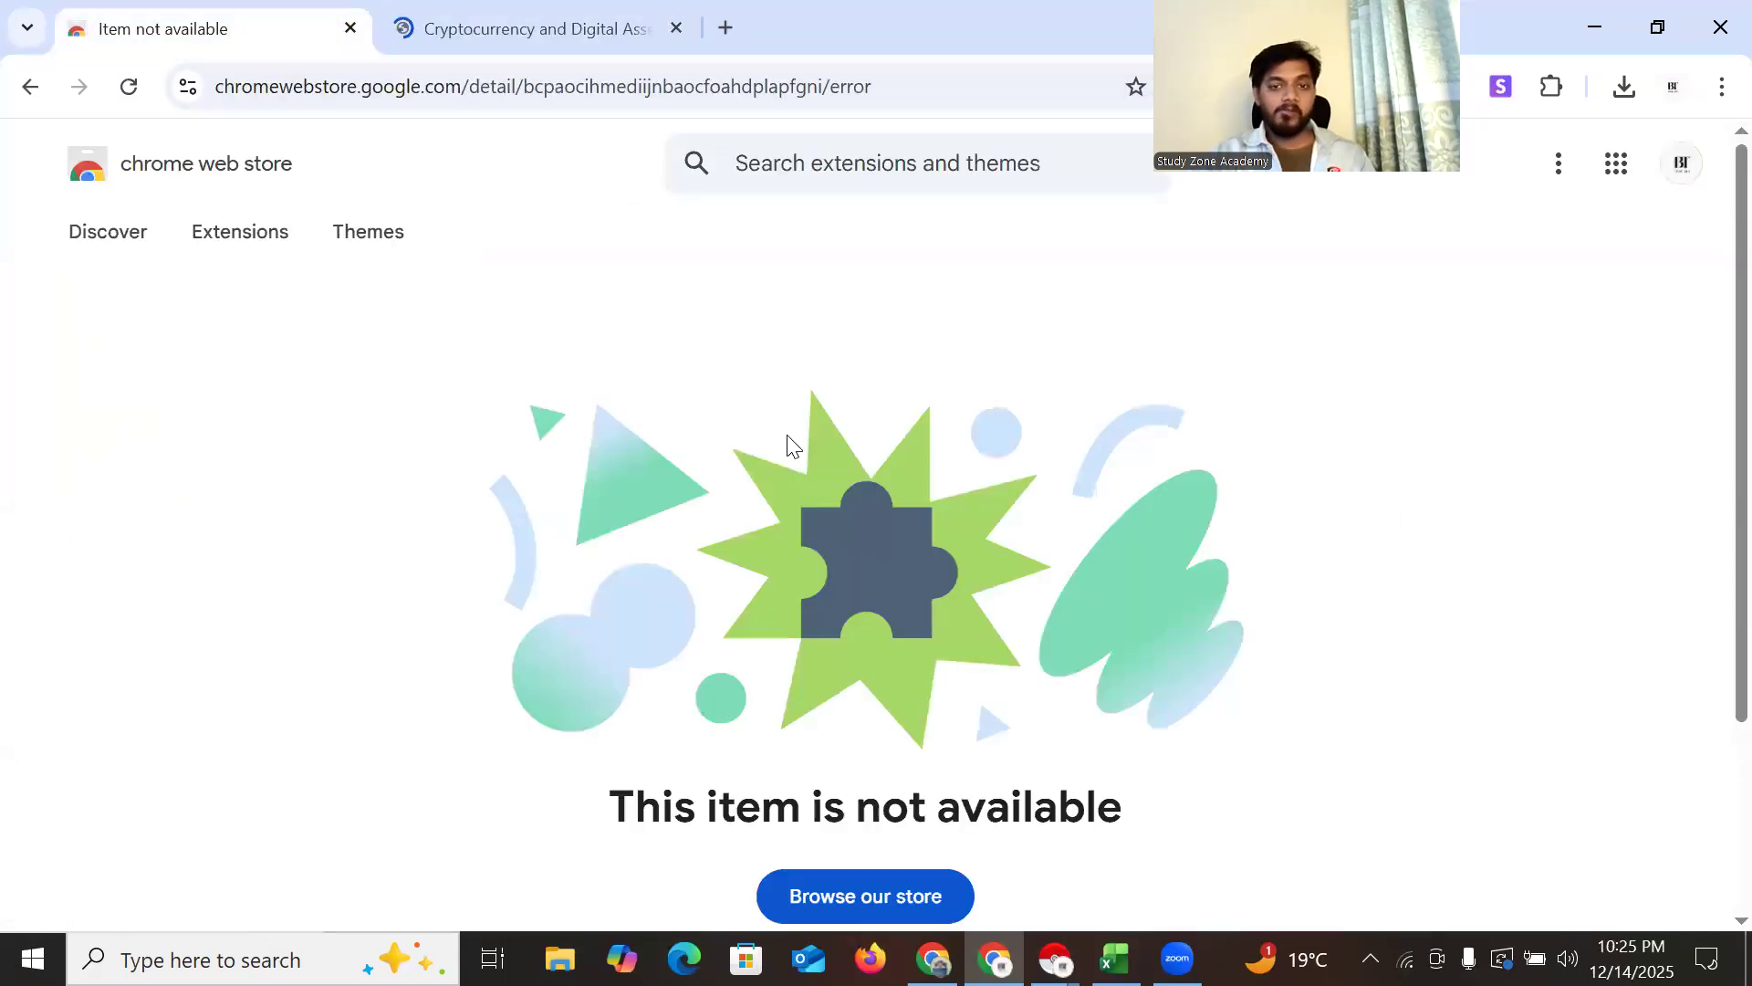
{"action": "scroll", "coordinate": [858, 520], "scroll_direction": "down", "scroll_amount": 3}
{"action": "scroll", "coordinate": [867, 547], "scroll_direction": "up", "scroll_amount": 3}
{"action": "left_click", "coordinate": [534, 35]}
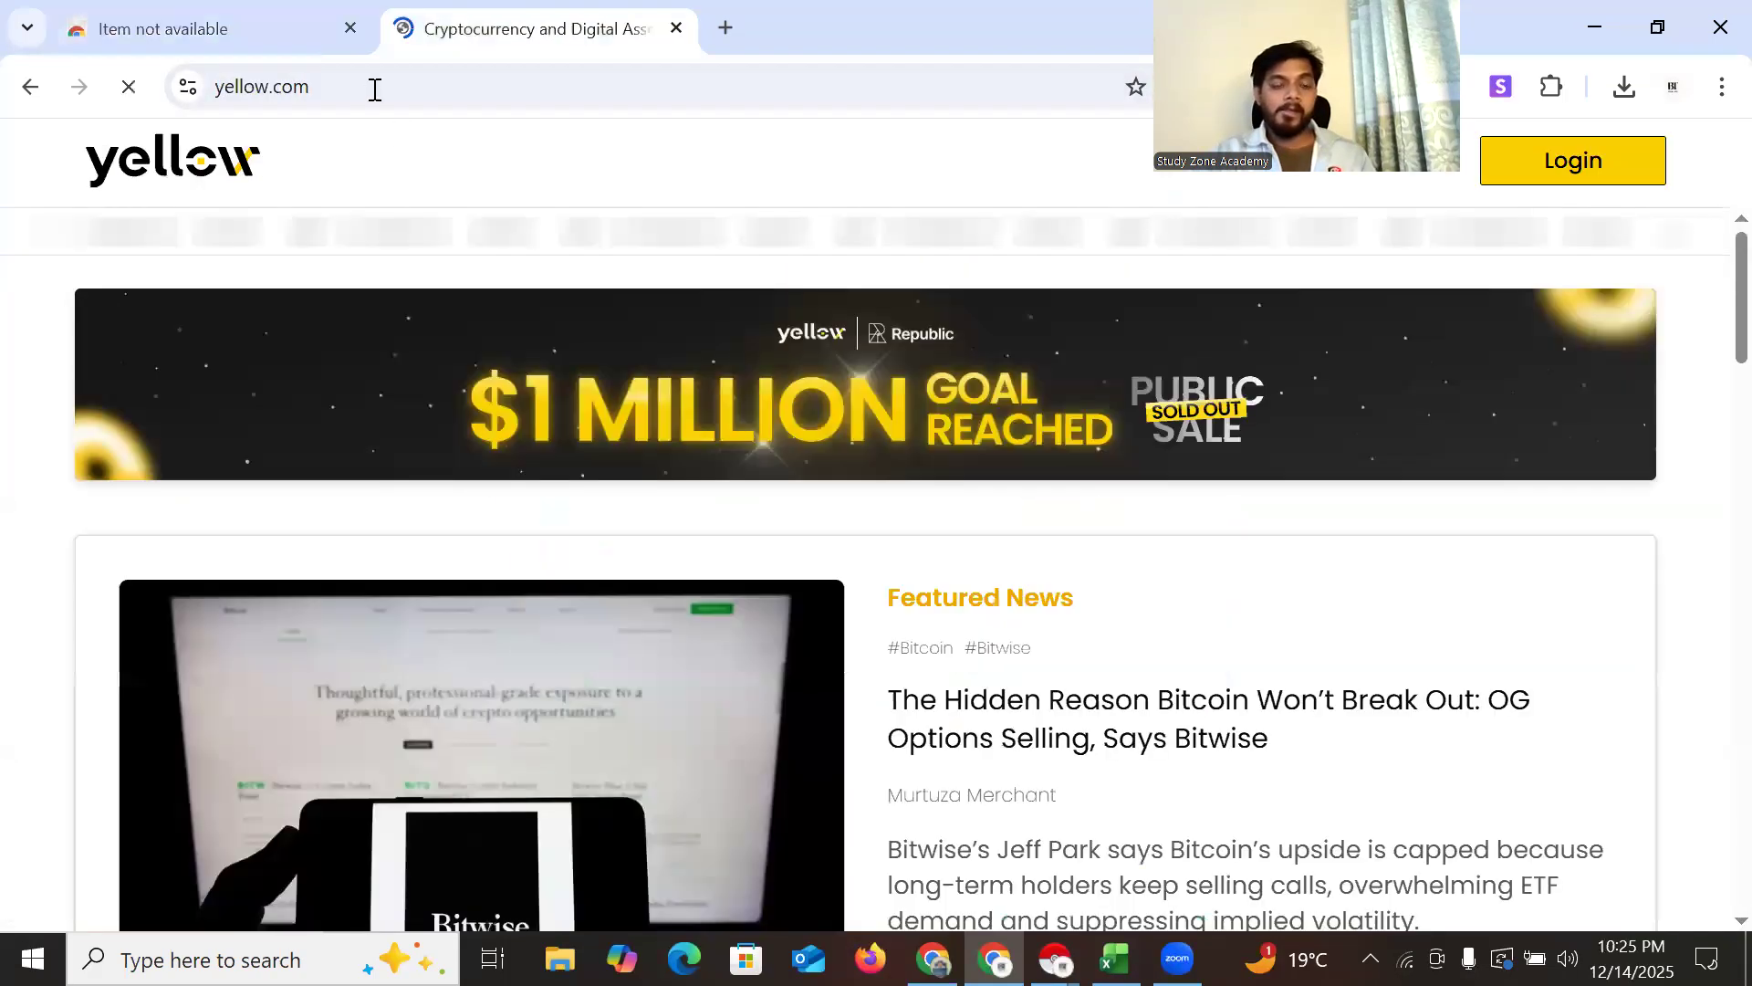
{"action": "left_click", "coordinate": [725, 27]}
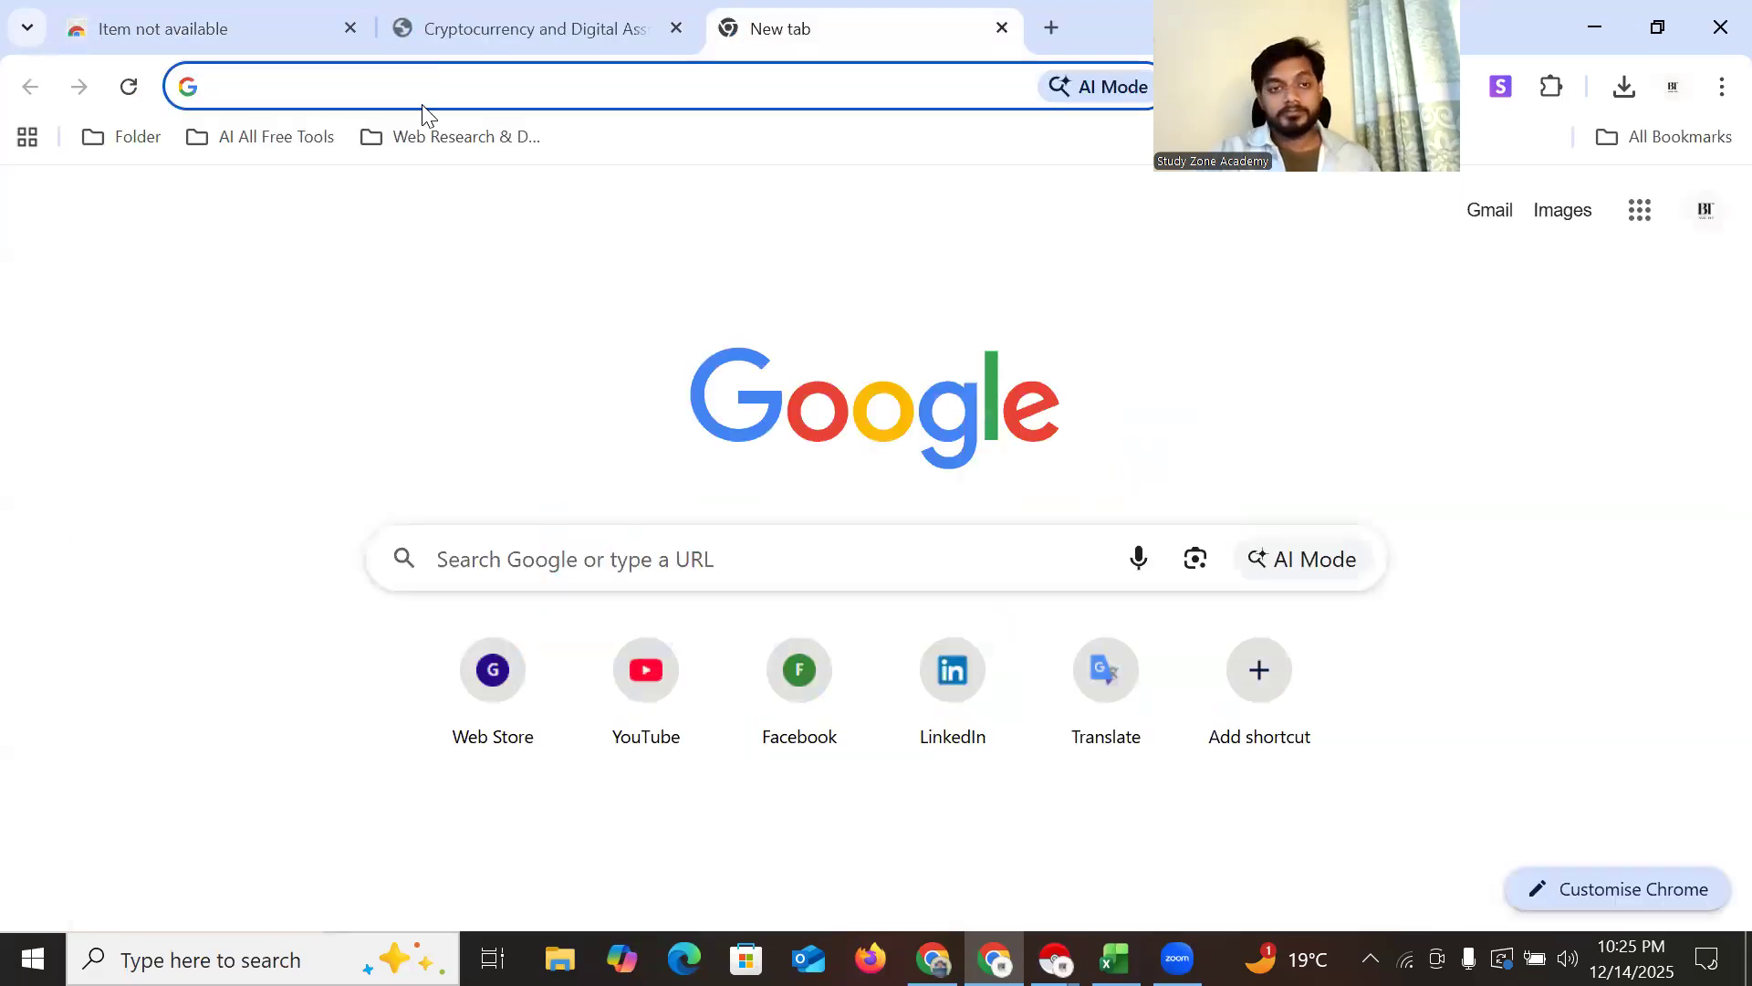
{"action": "left_click", "coordinate": [502, 47]}
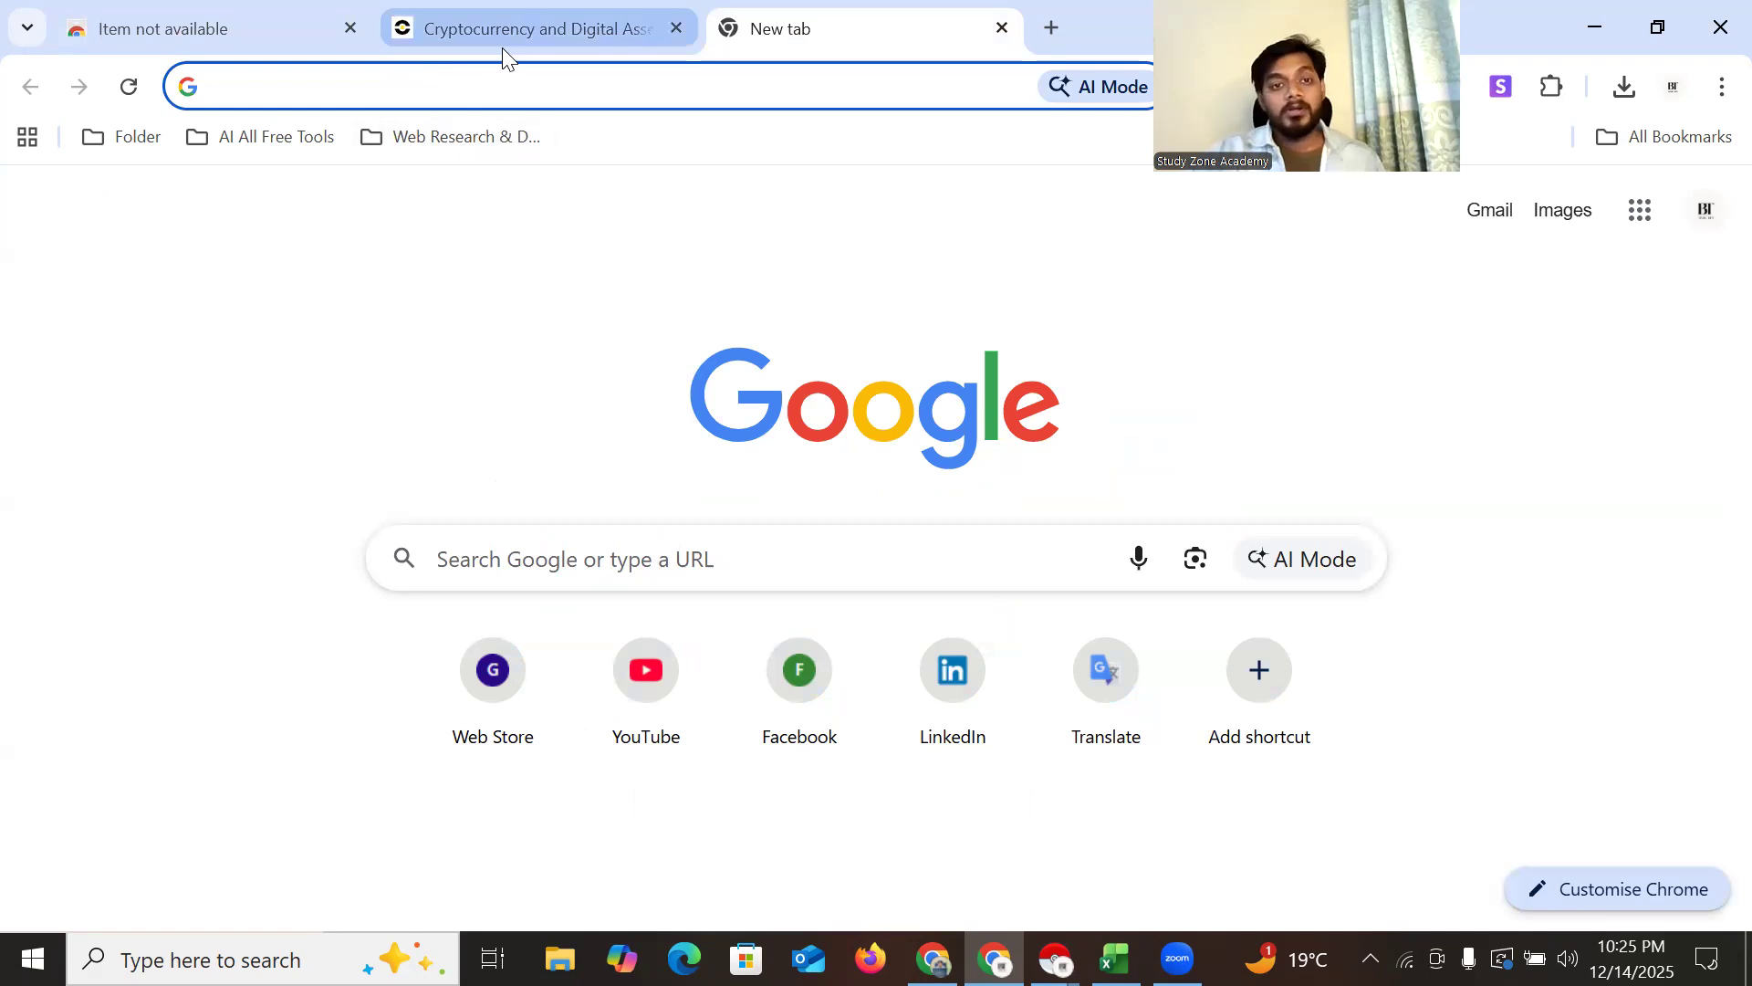
{"action": "left_click", "coordinate": [350, 29]}
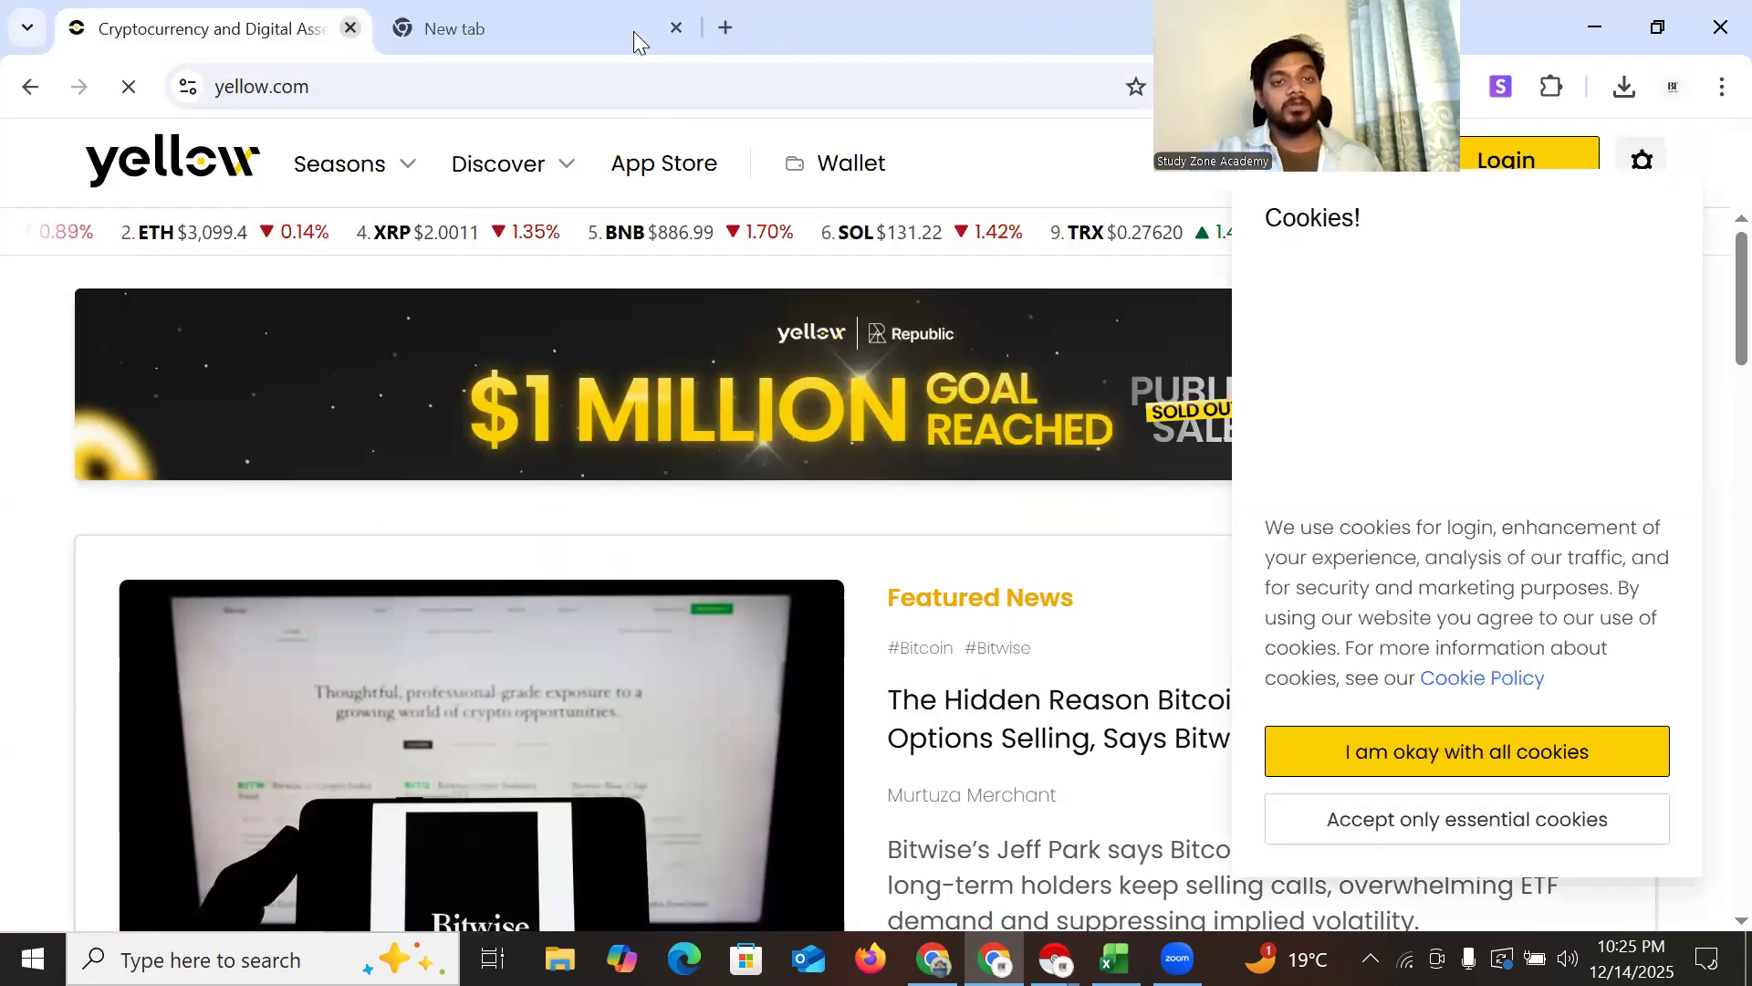
Minimise both Chrome windows and the data scraper, close Excel without saving, and refresh the desktop
{"action": "left_click", "coordinate": [1607, 35]}
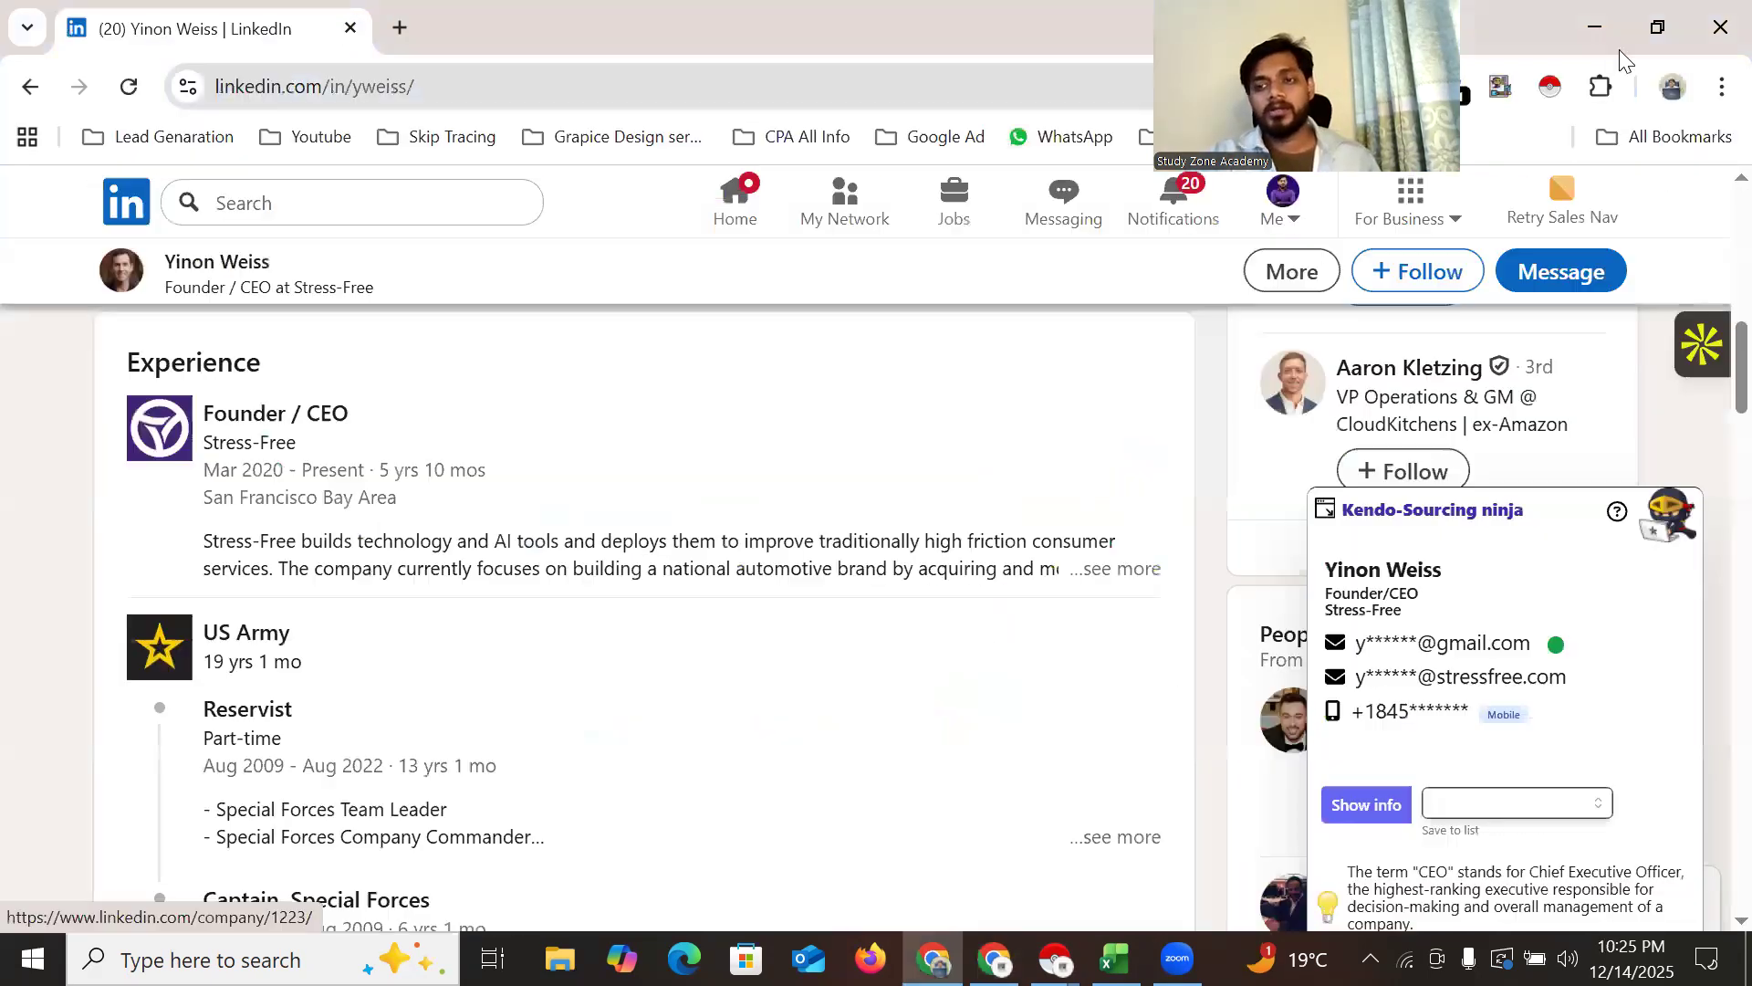
{"action": "left_click", "coordinate": [1592, 45]}
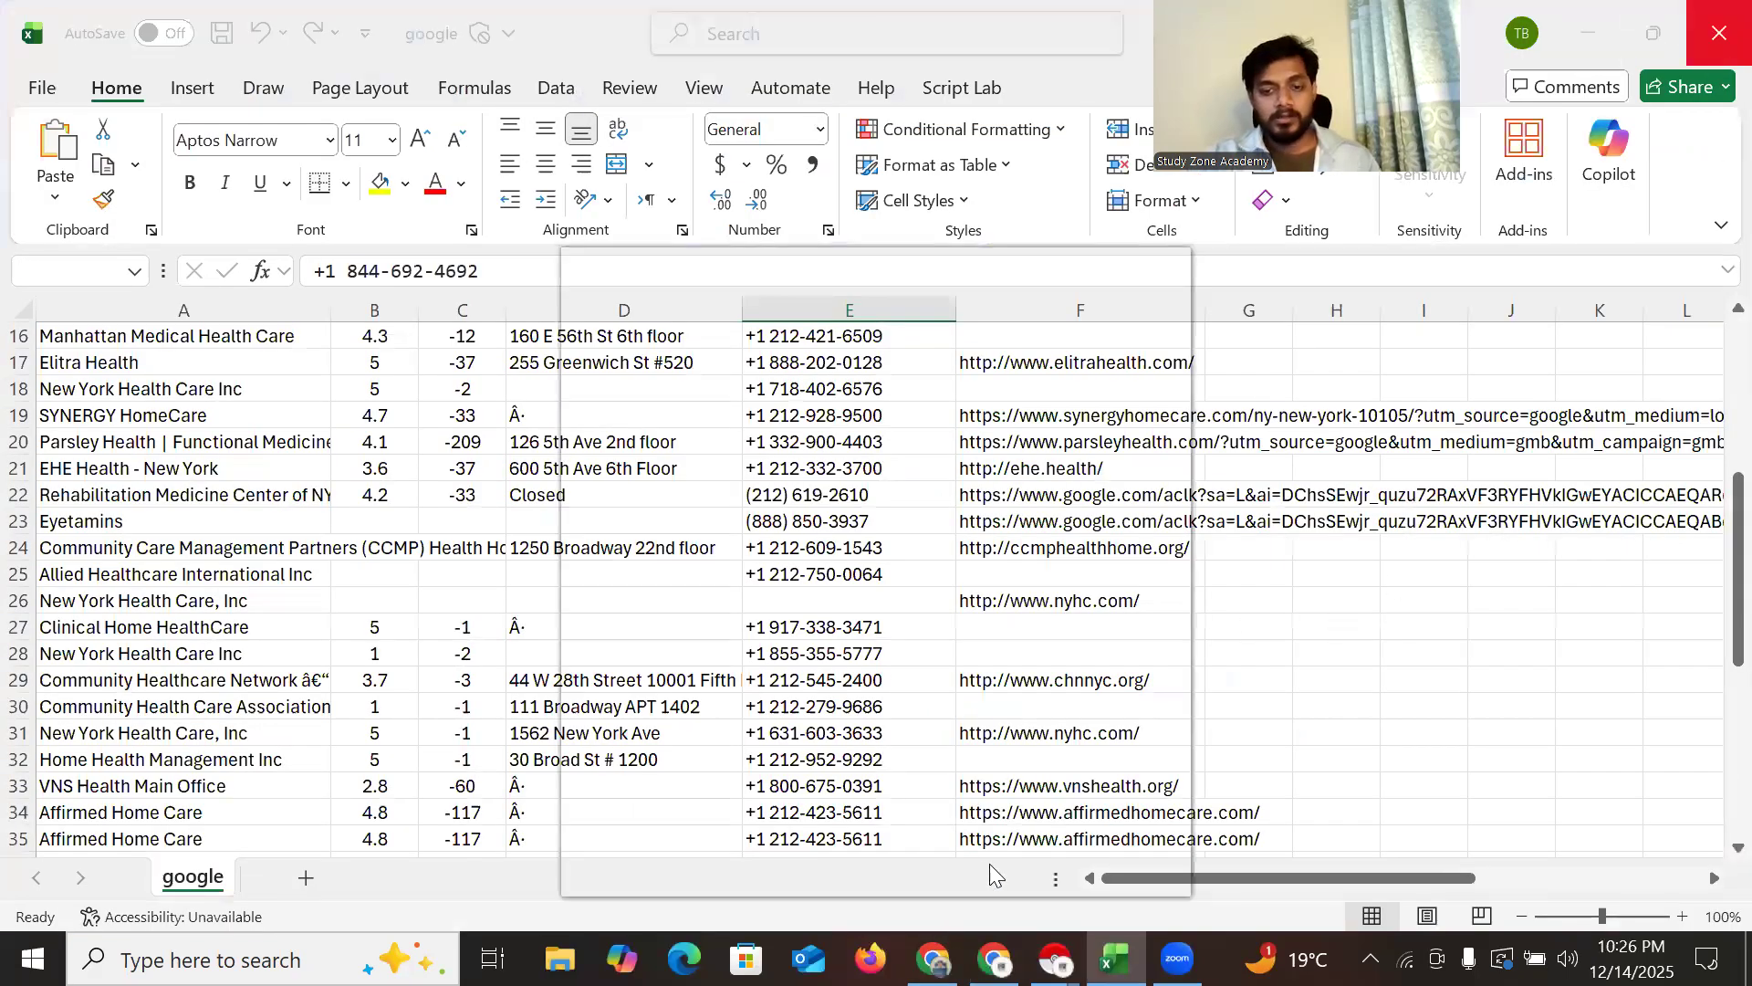
{"action": "left_click", "coordinate": [1013, 842]}
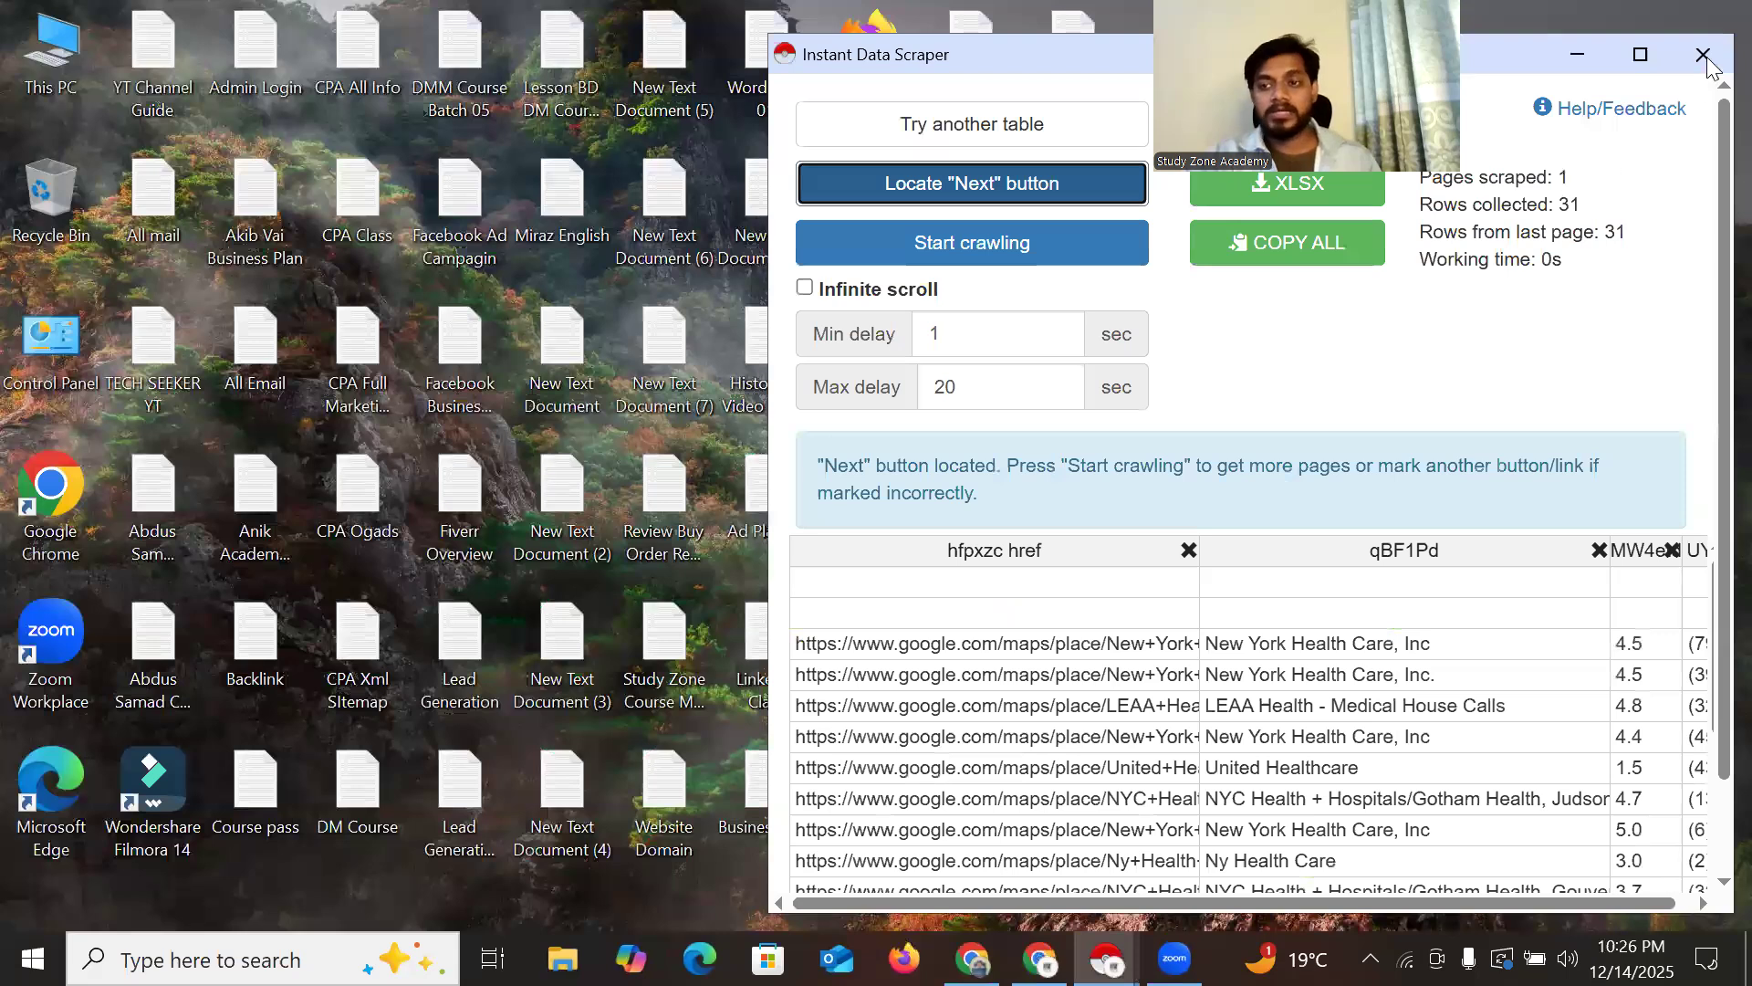
{"action": "left_click", "coordinate": [1577, 55]}
{"action": "right_click", "coordinate": [1583, 100]}
{"action": "left_click", "coordinate": [1593, 181]}
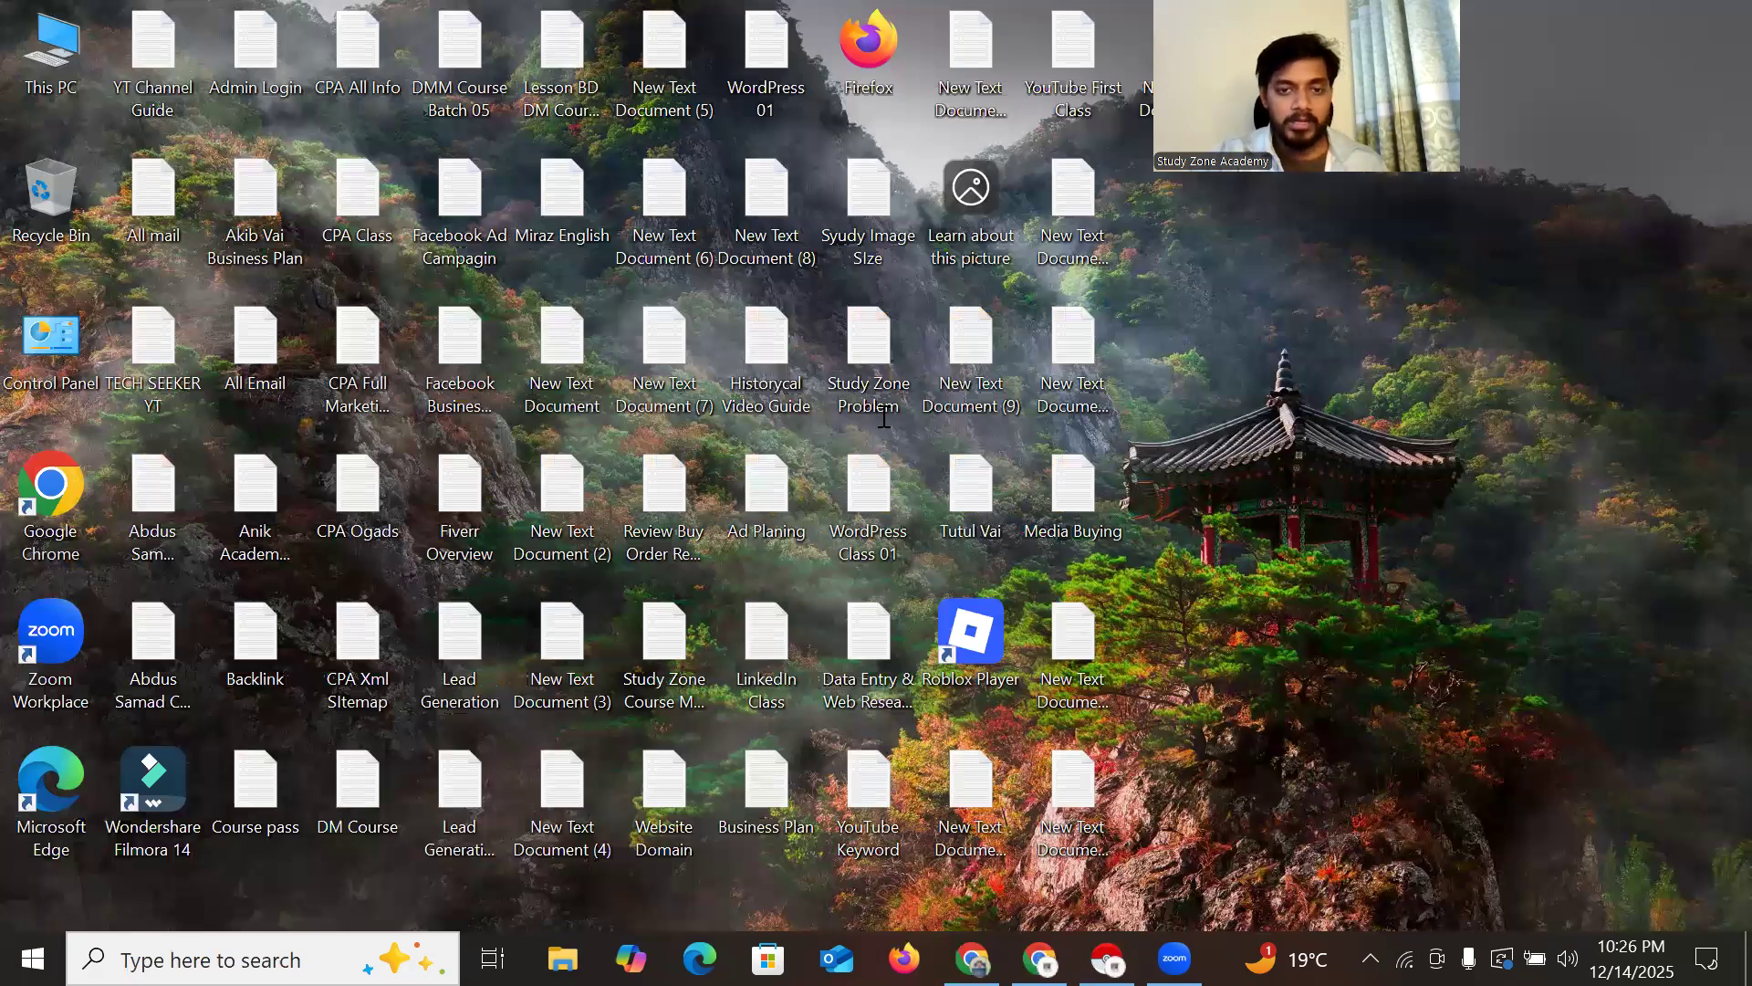
{"action": "scroll", "coordinate": [884, 420], "scroll_direction": "down", "scroll_amount": 3}
{"action": "scroll", "coordinate": [708, 422], "scroll_direction": "down", "scroll_amount": 1}
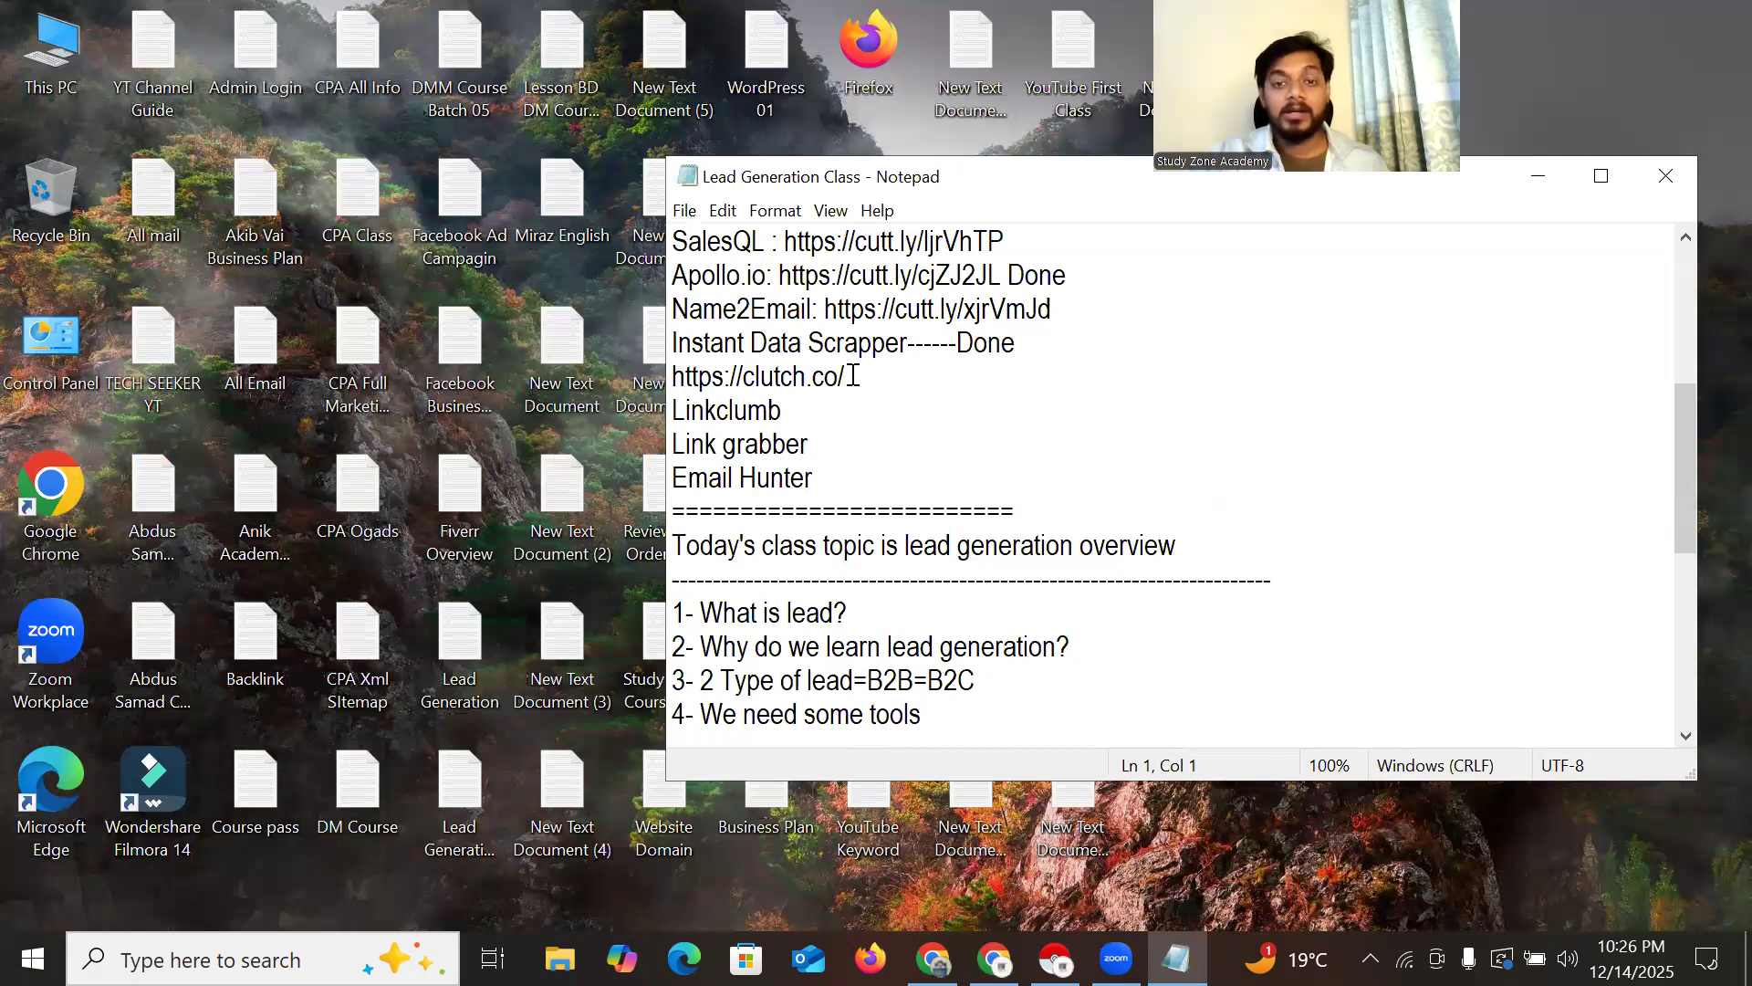
{"action": "left_click_drag", "start_coordinate": [673, 377], "coordinate": [847, 377]}
{"action": "right_click", "coordinate": [811, 378]}
{"action": "left_click", "coordinate": [879, 462]}
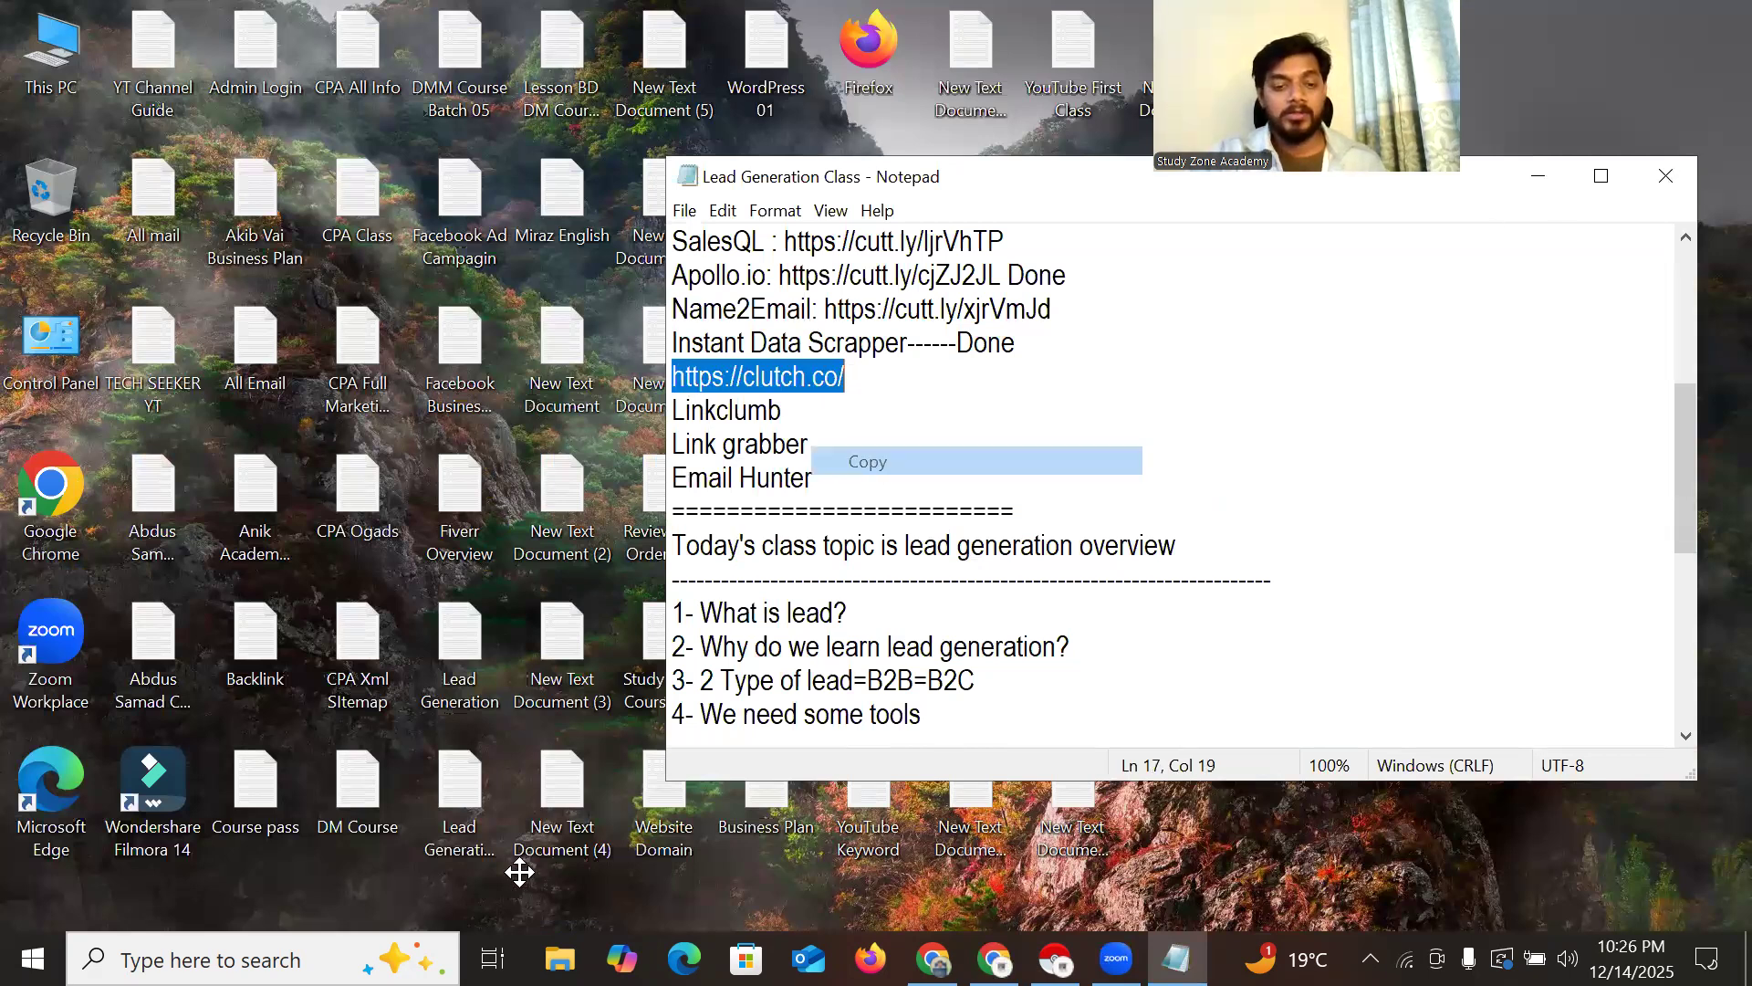
{"action": "key", "text": "alt+F4"}
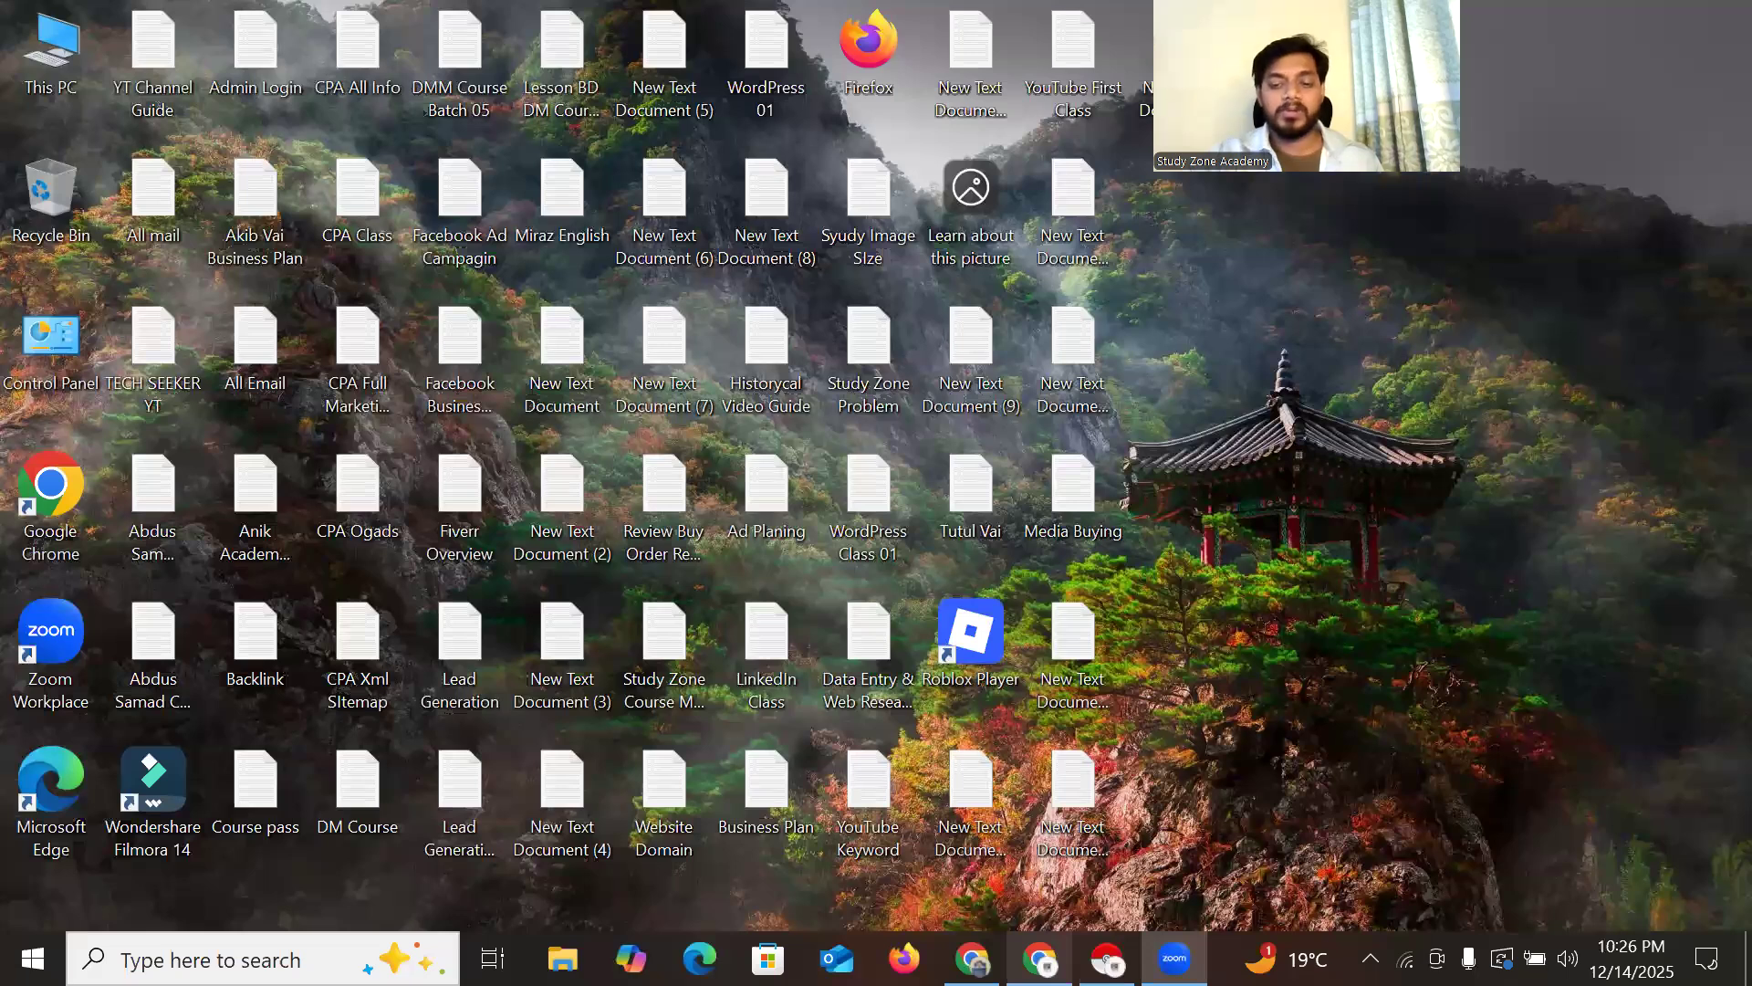
Restore Chrome, close the Instant Data Scraper window and bring the LinkedIn window forward
{"action": "left_click", "coordinate": [1107, 958]}
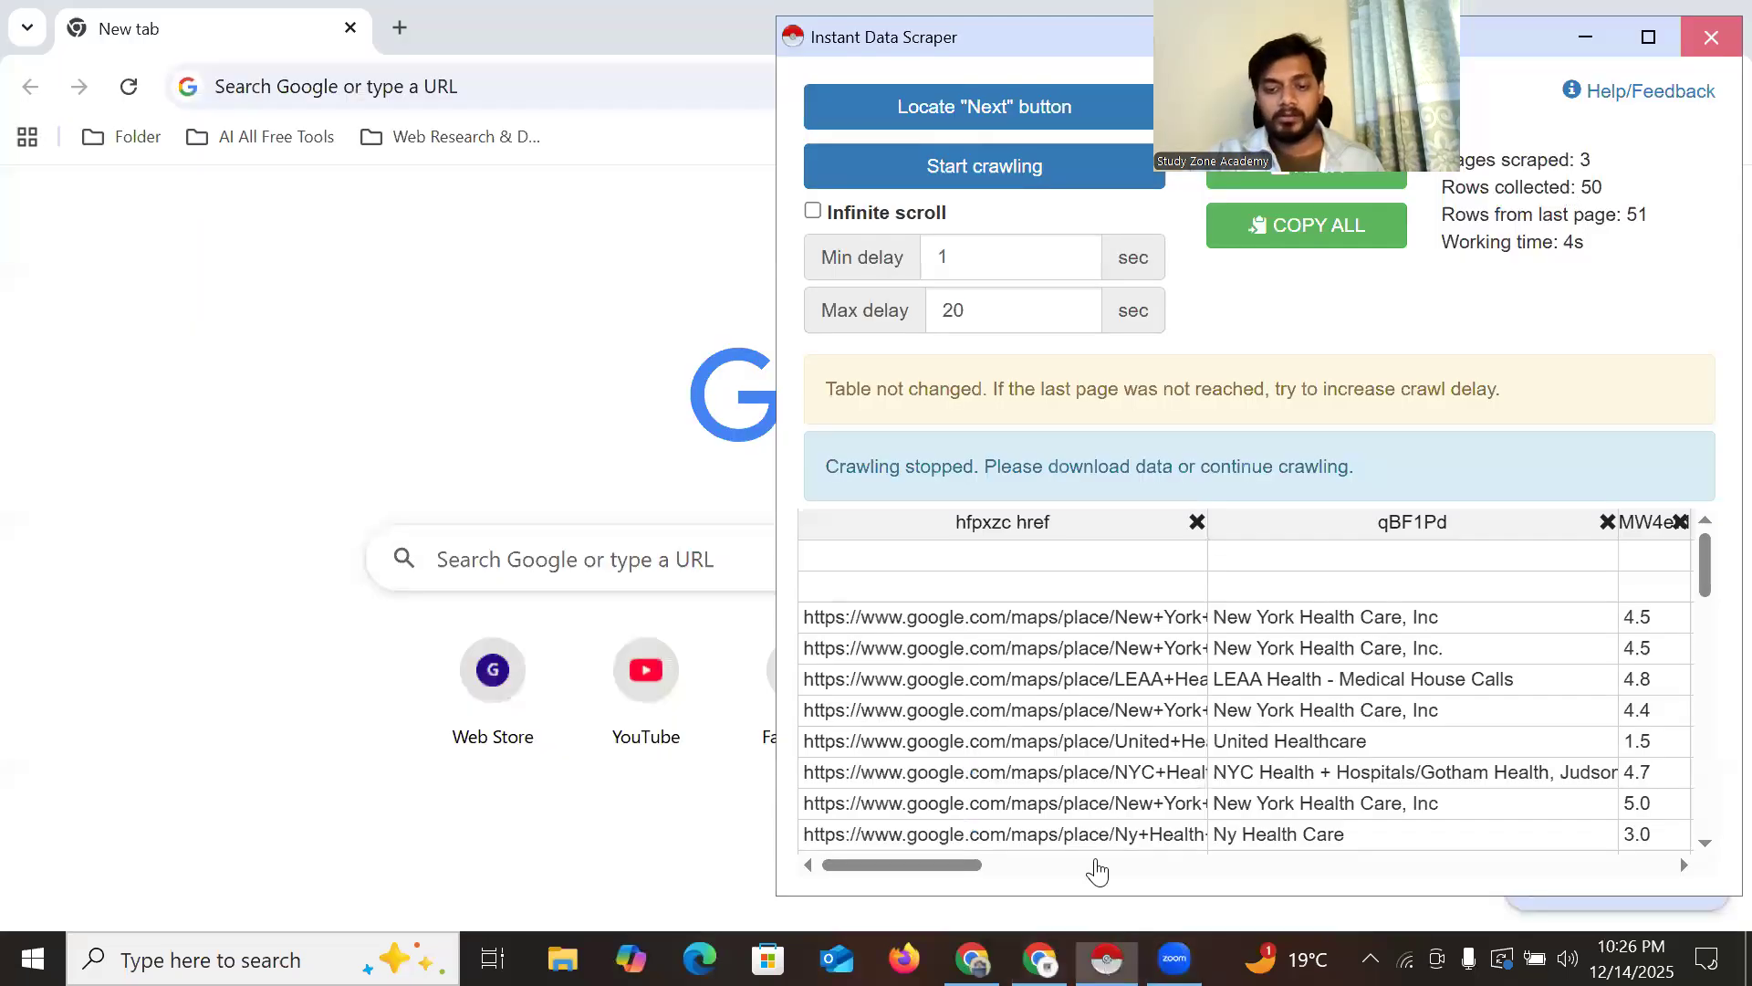
{"action": "left_click", "coordinate": [1721, 16]}
{"action": "left_click", "coordinate": [974, 958]}
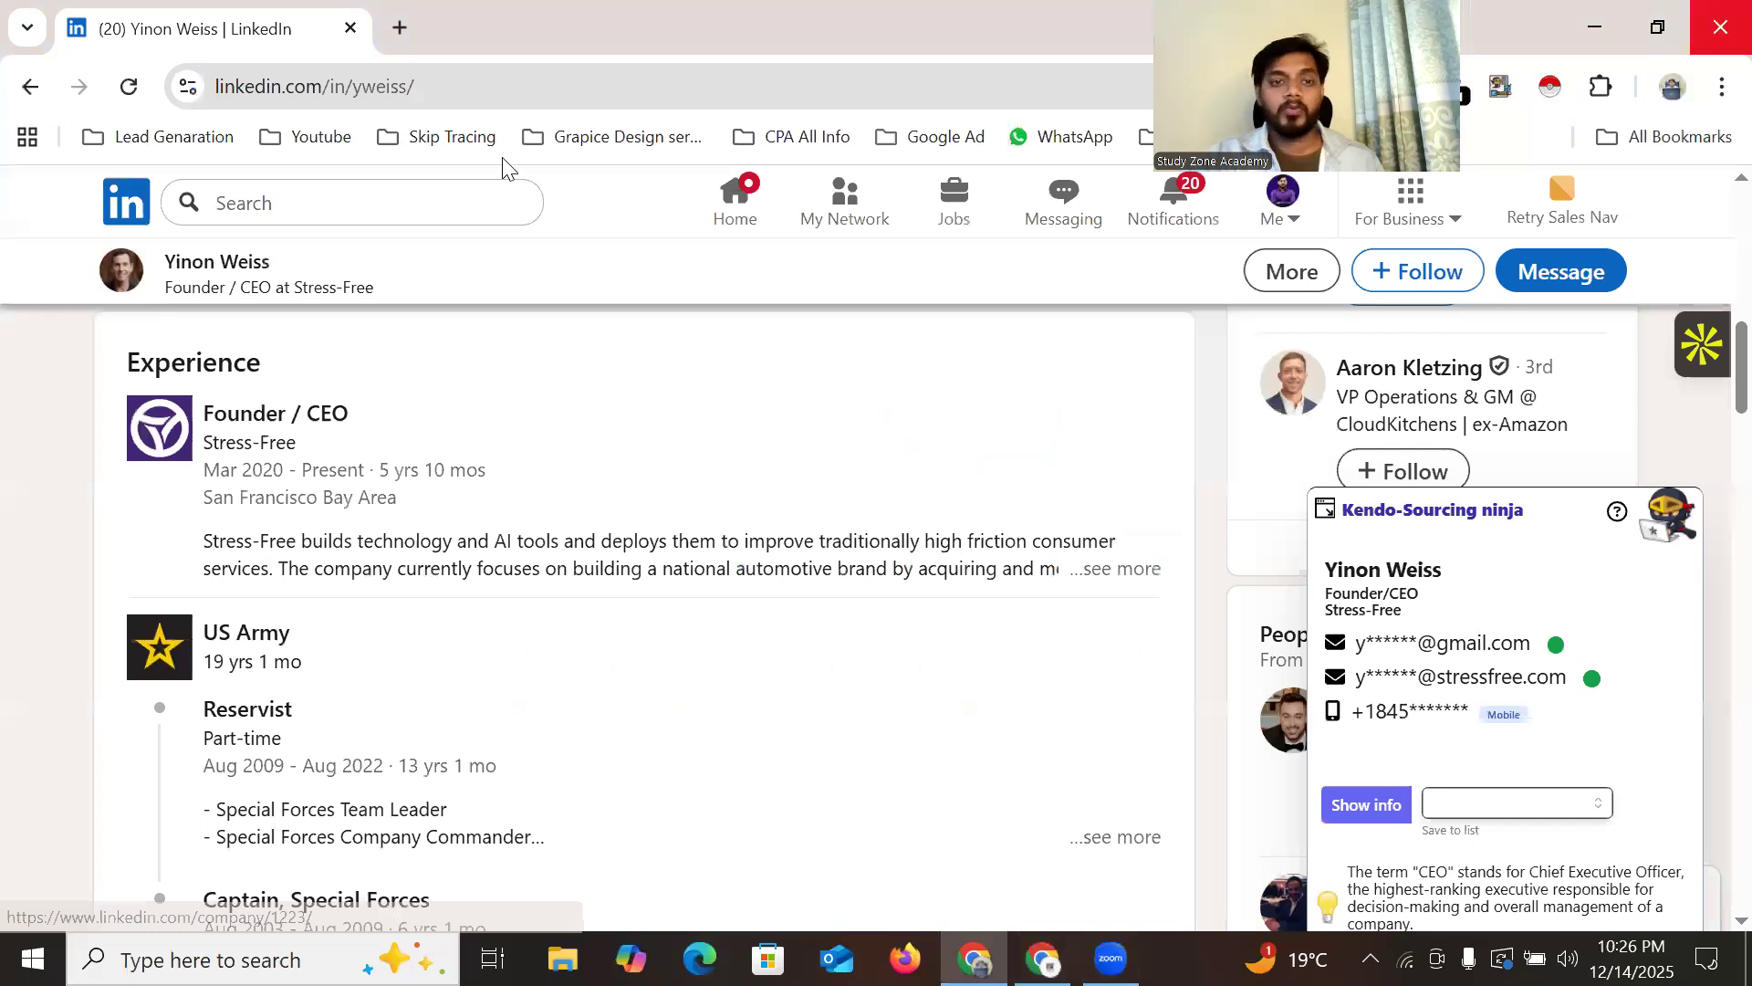
Paste the clutch.co URL into the new tab, load it, and dismiss the Google sign-in prompt
{"action": "key", "text": "alt+Tab"}
{"action": "right_click", "coordinate": [480, 80]}
{"action": "left_click", "coordinate": [552, 319]}
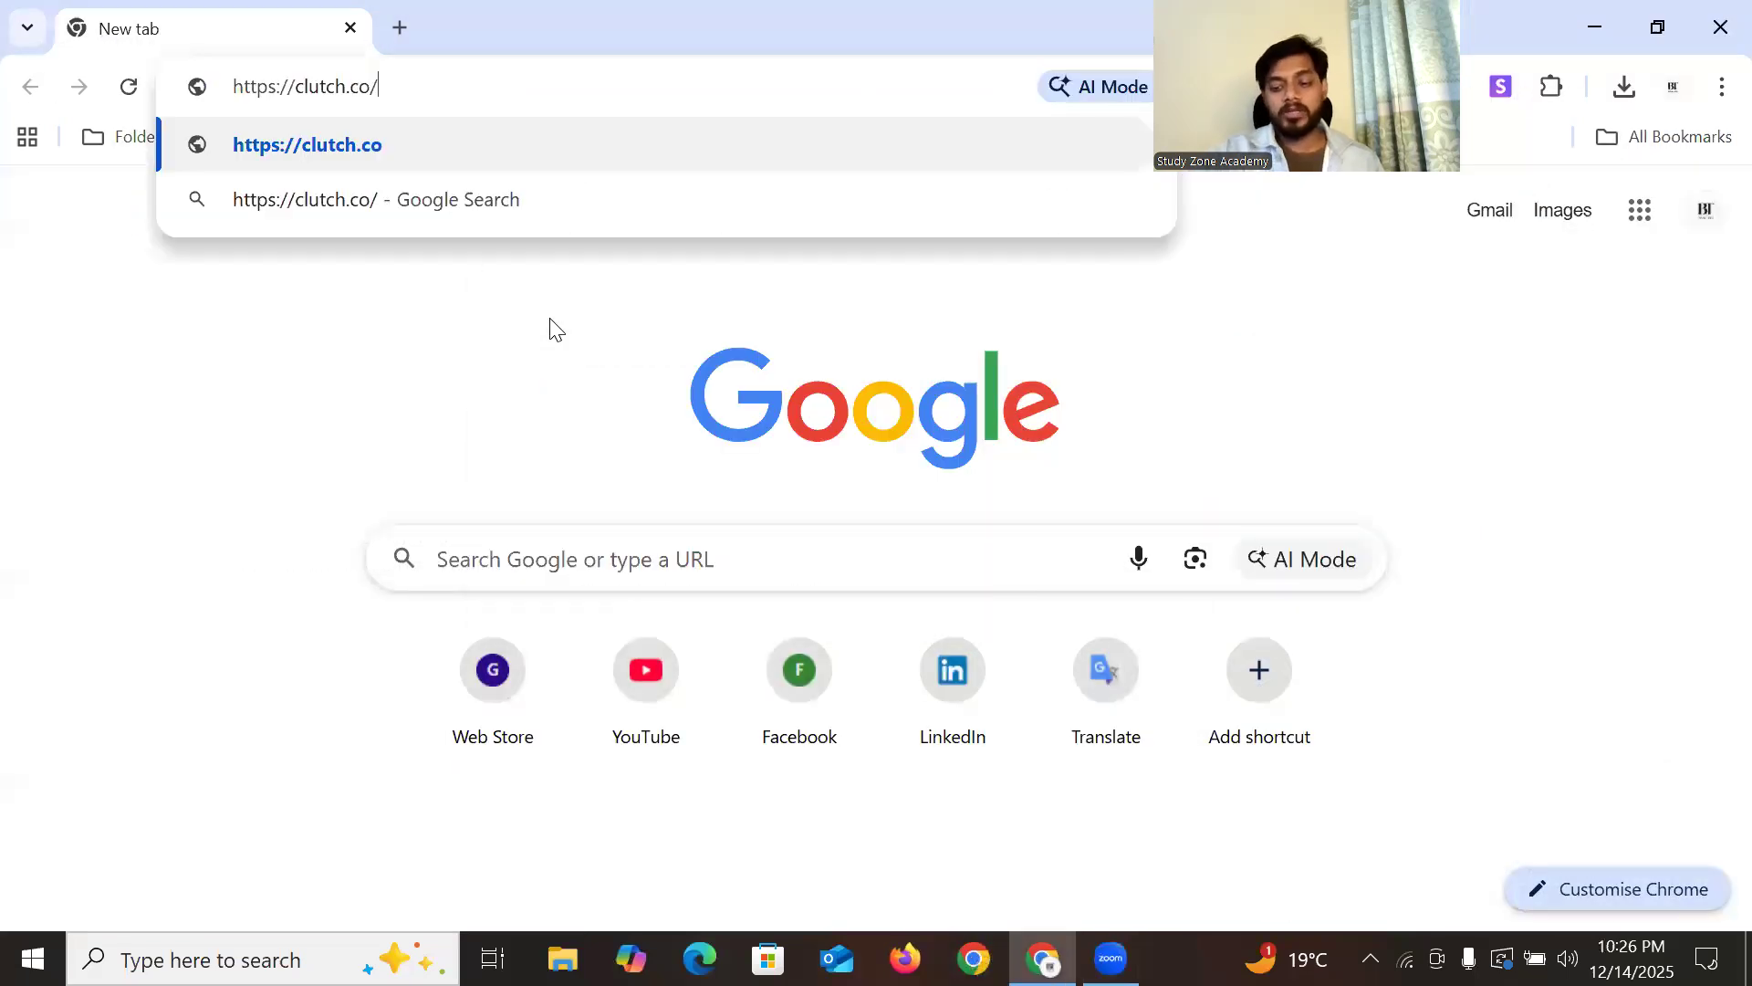
{"action": "key", "text": "Return"}
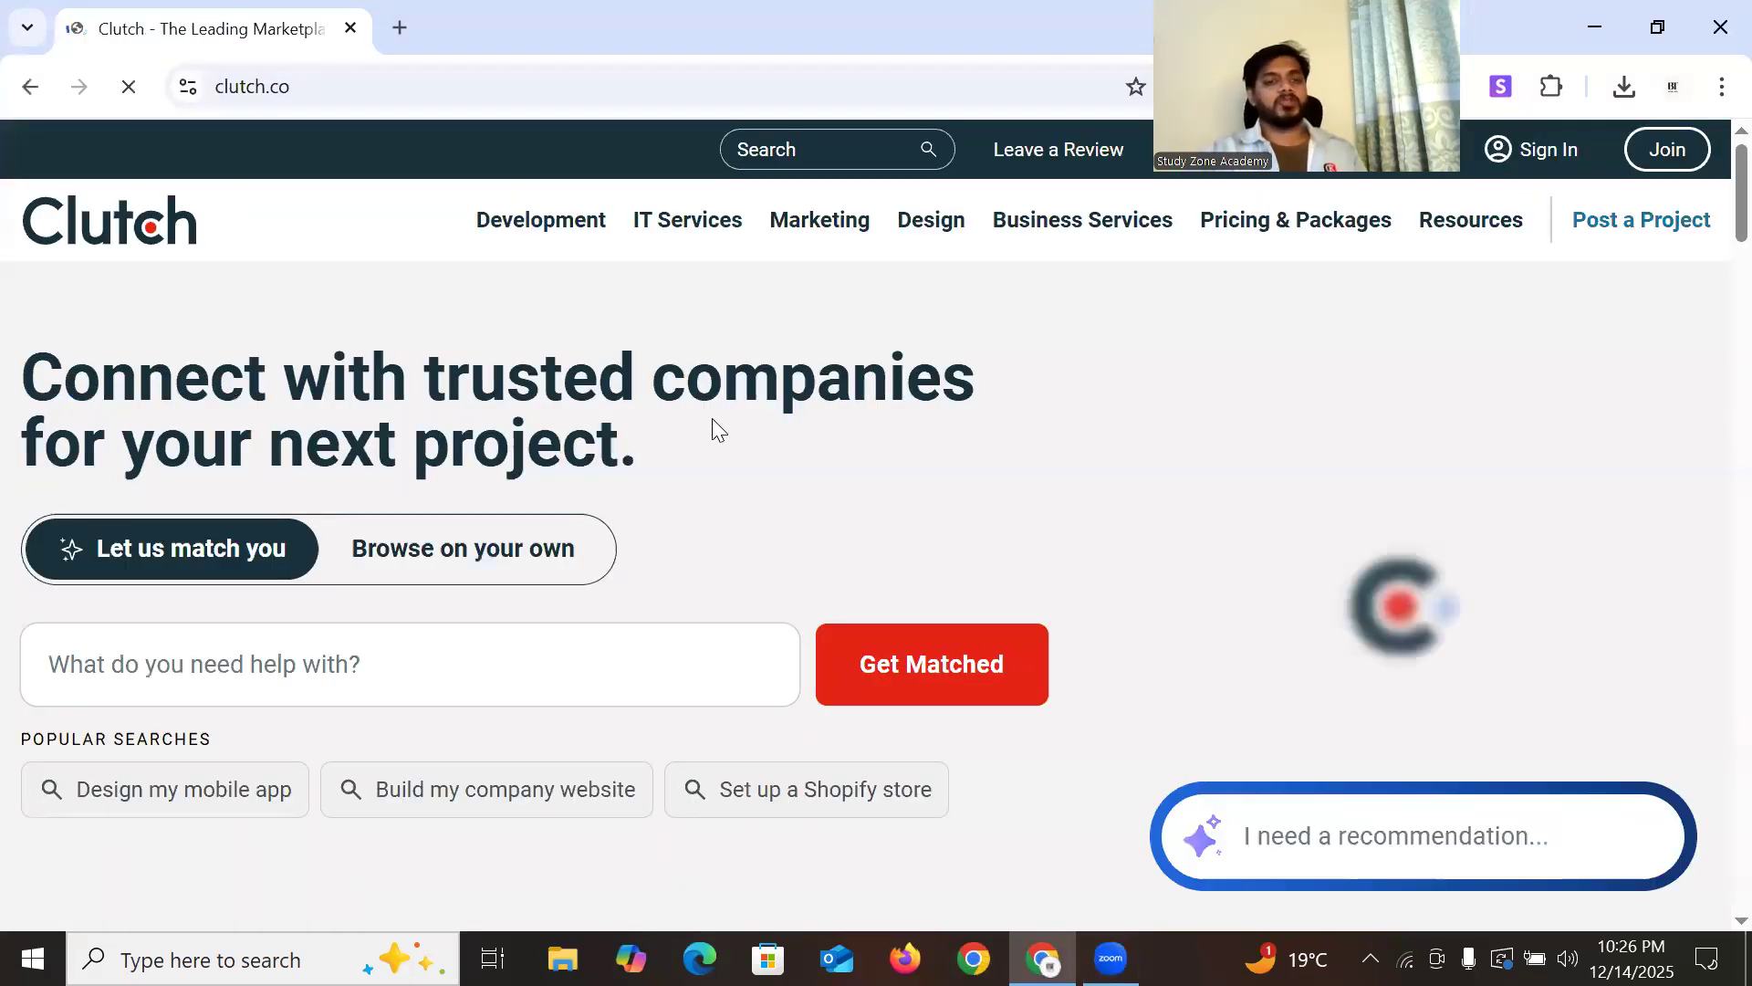
{"action": "scroll", "coordinate": [710, 410], "scroll_direction": "down", "scroll_amount": 7}
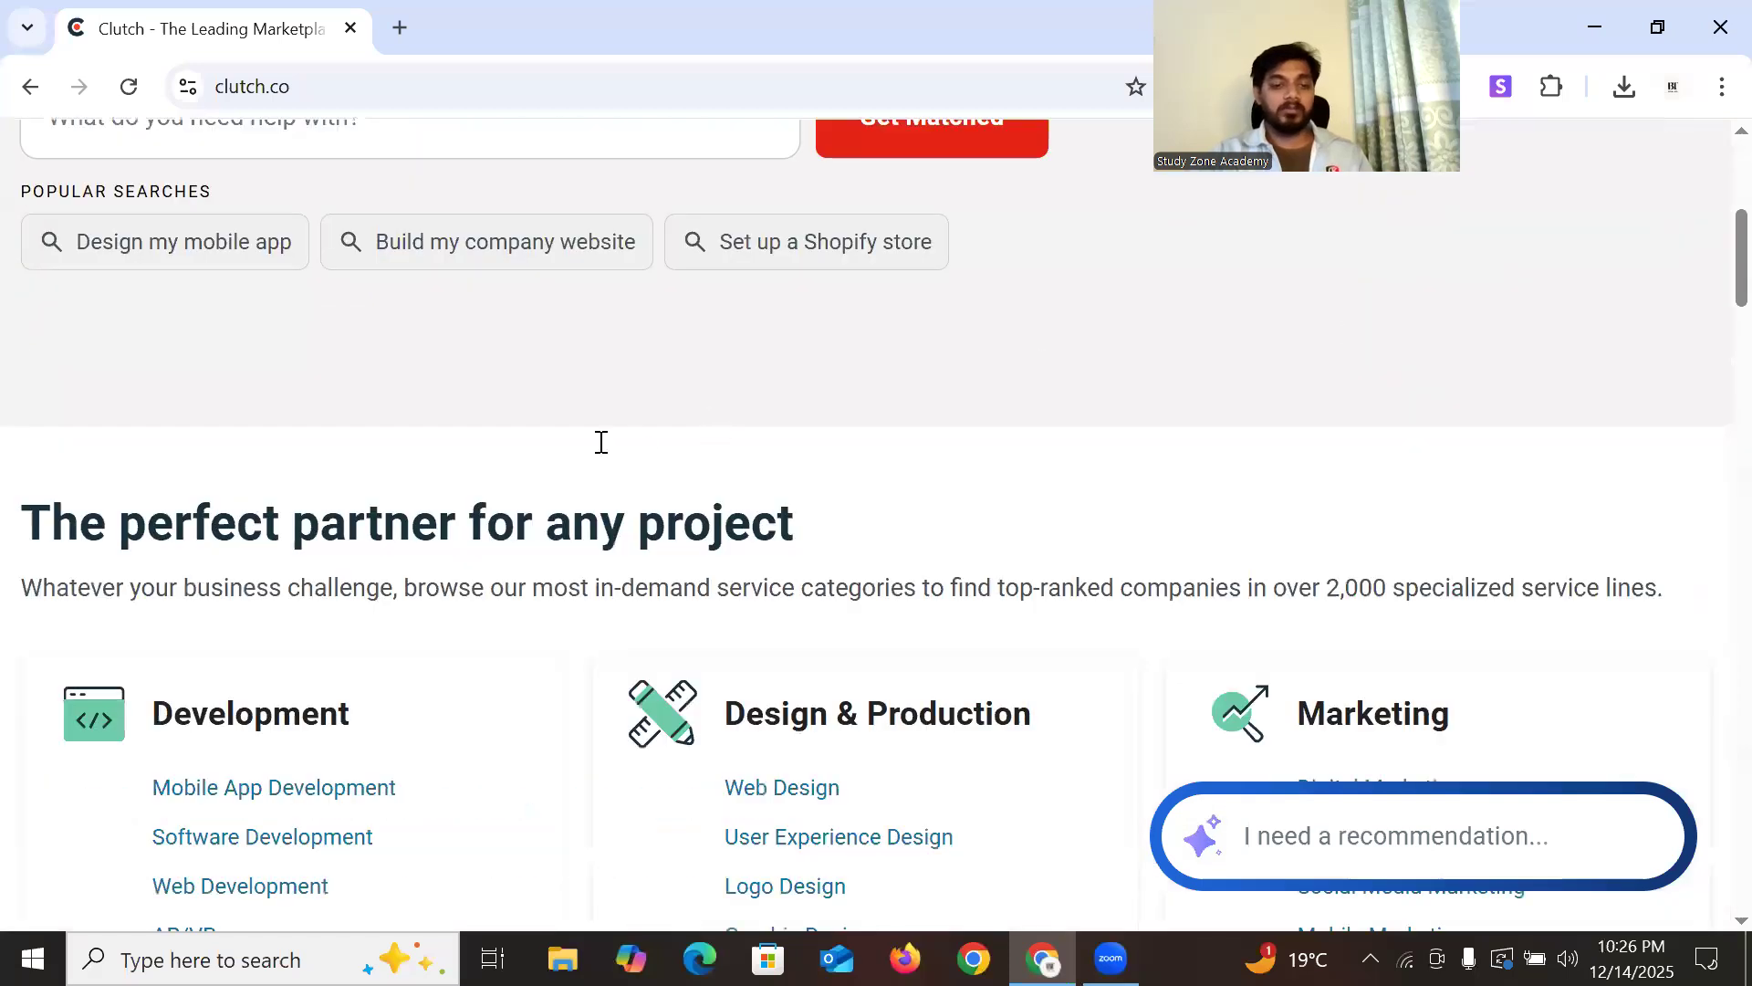
{"action": "scroll", "coordinate": [306, 474], "scroll_direction": "down", "scroll_amount": 3}
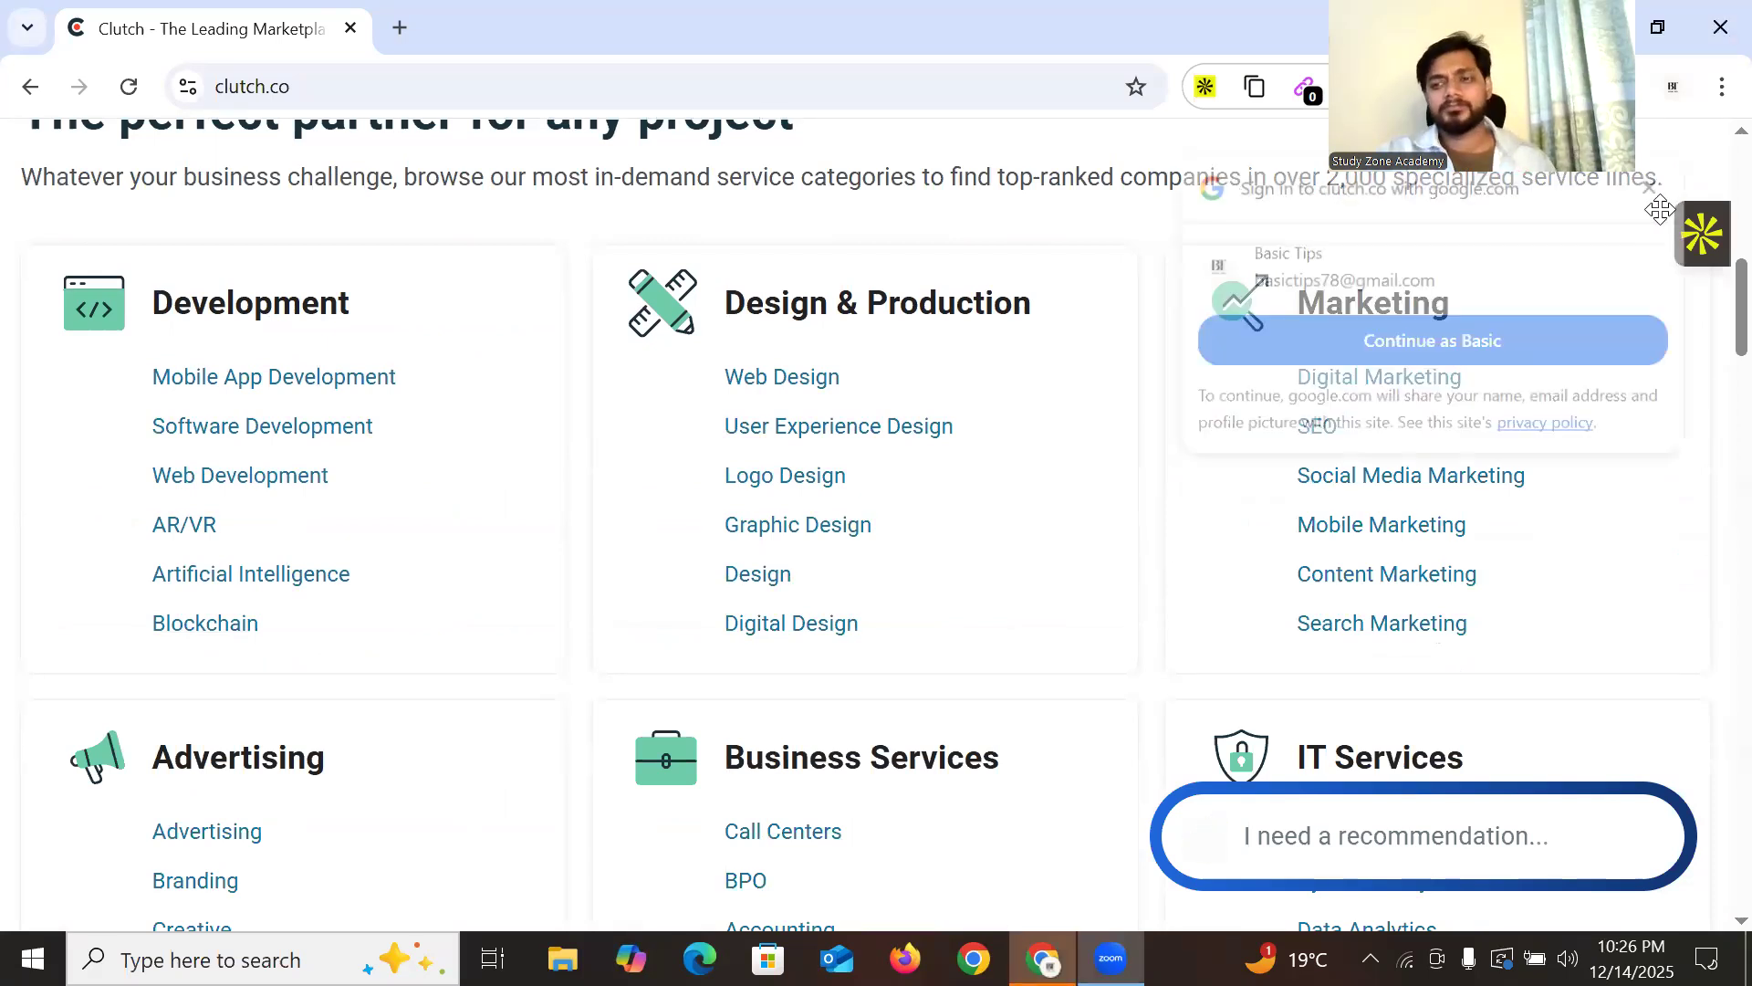
{"action": "left_click", "coordinate": [1649, 188]}
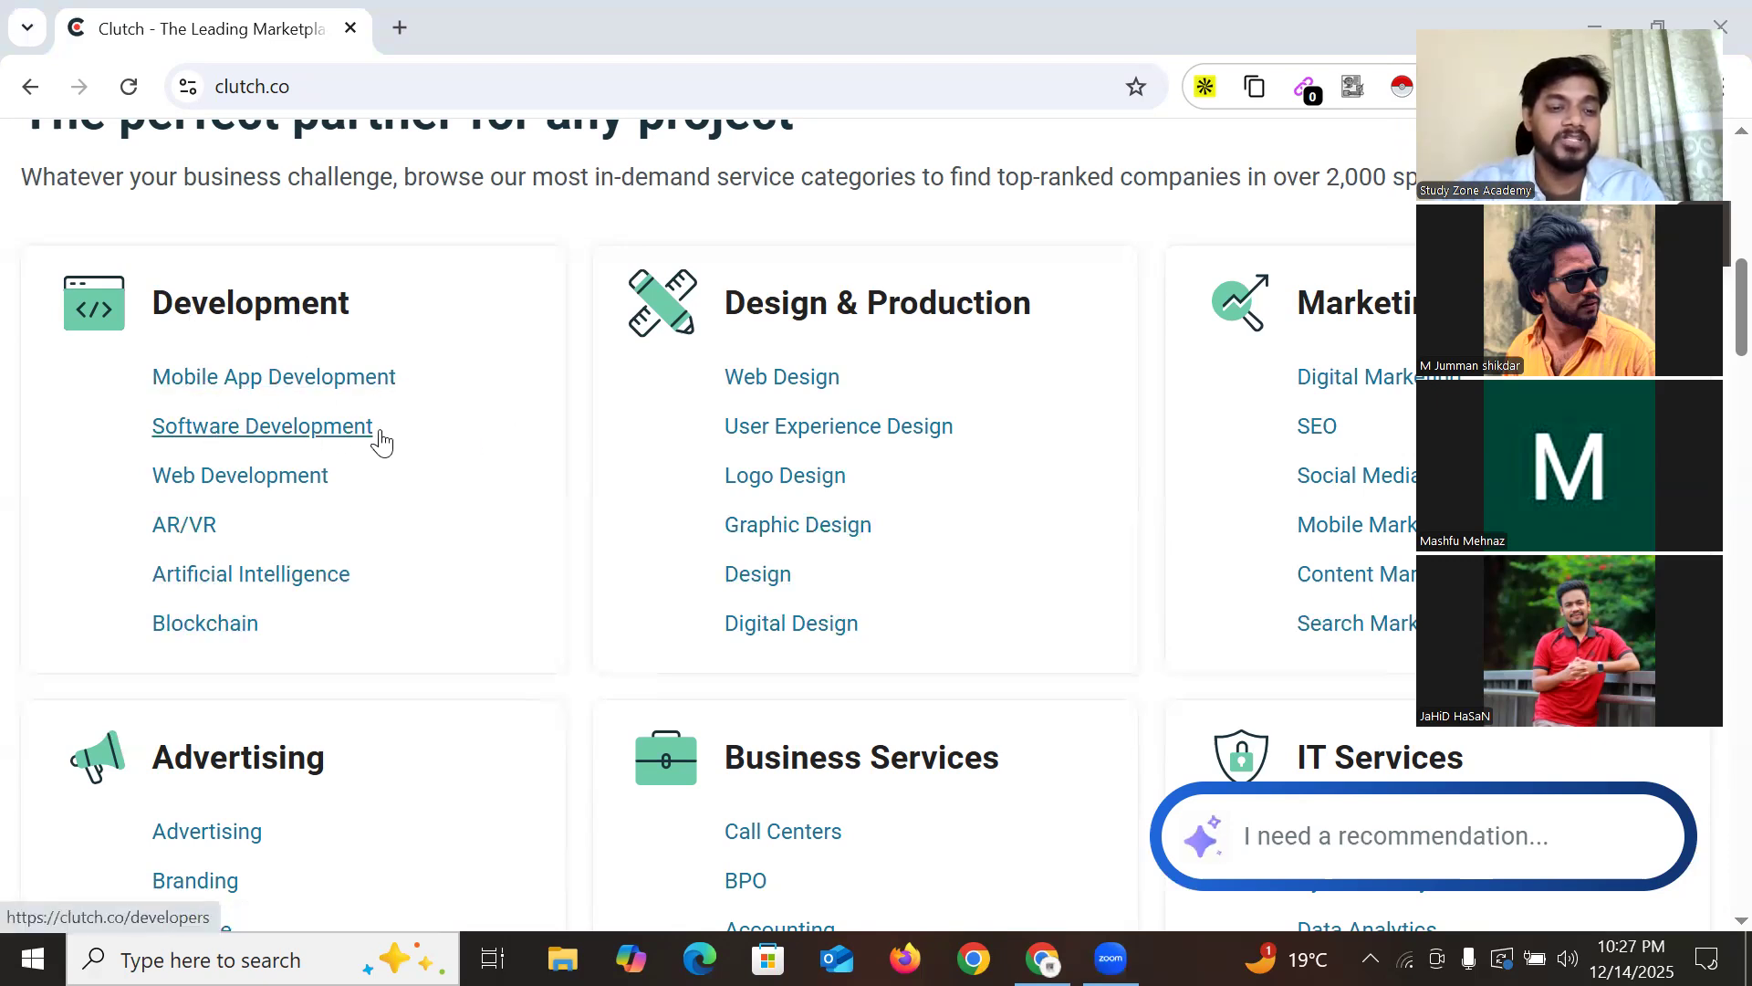
{"action": "left_click", "coordinate": [1479, 14]}
{"action": "scroll", "coordinate": [659, 514], "scroll_direction": "down", "scroll_amount": 4}
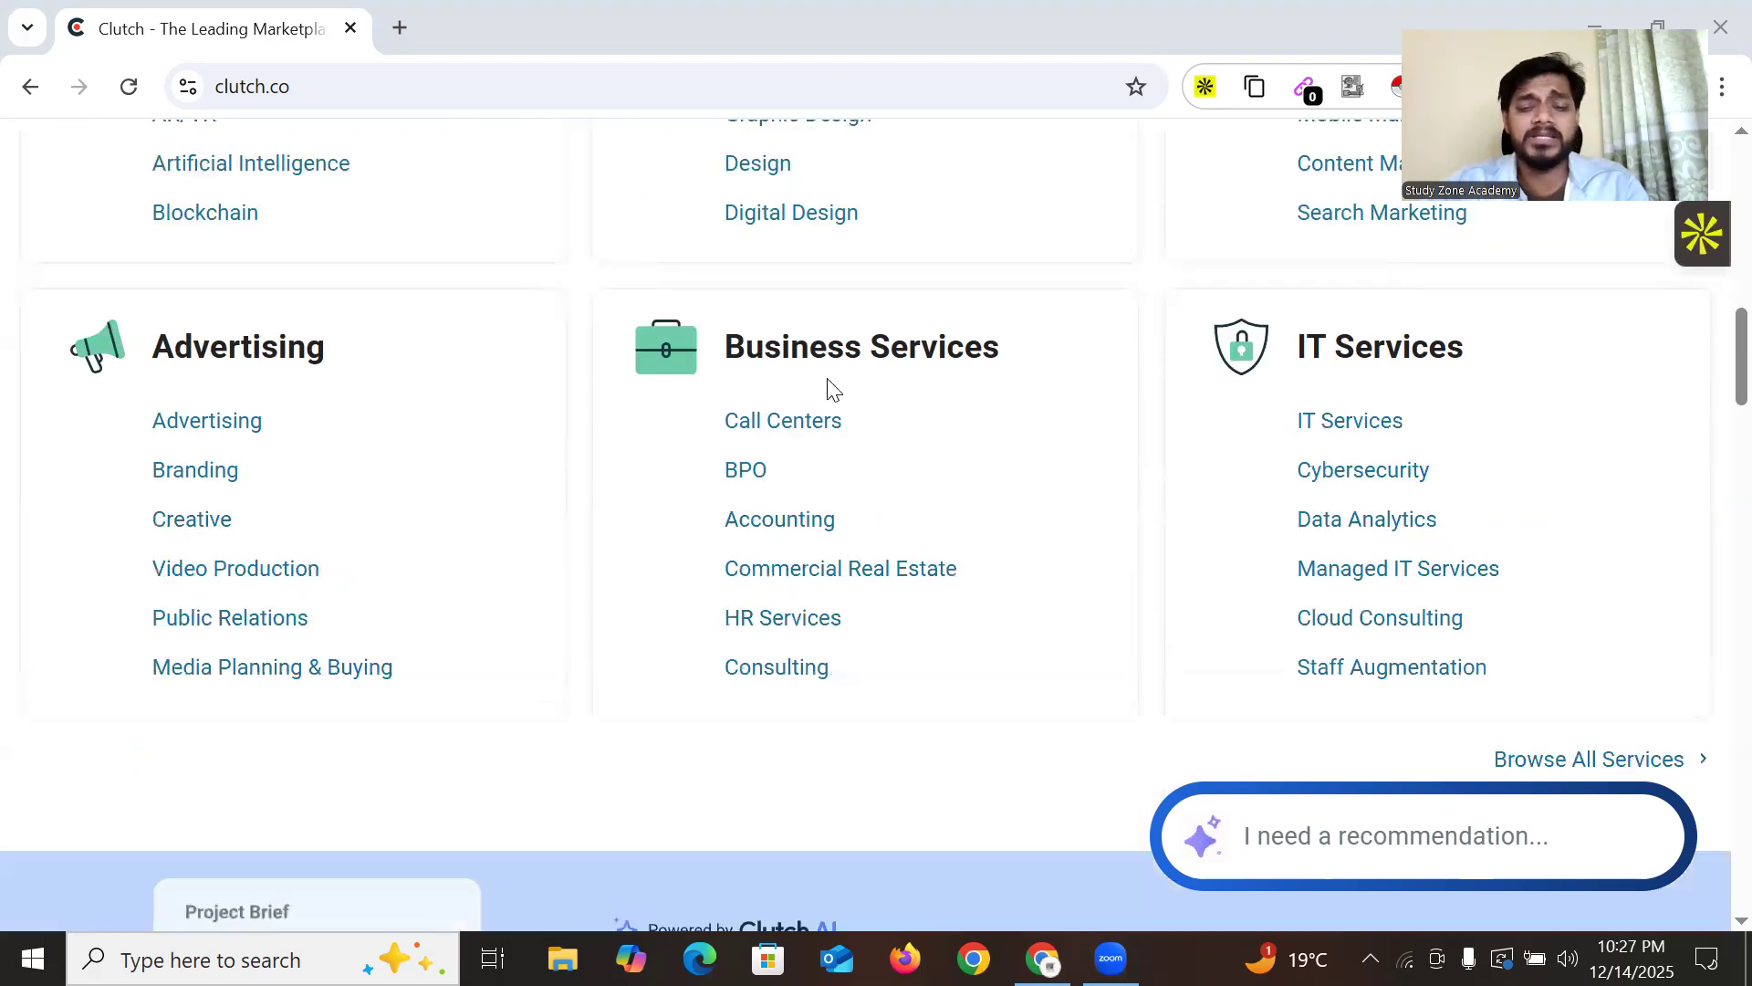
{"action": "scroll", "coordinate": [840, 569], "scroll_direction": "down", "scroll_amount": 12}
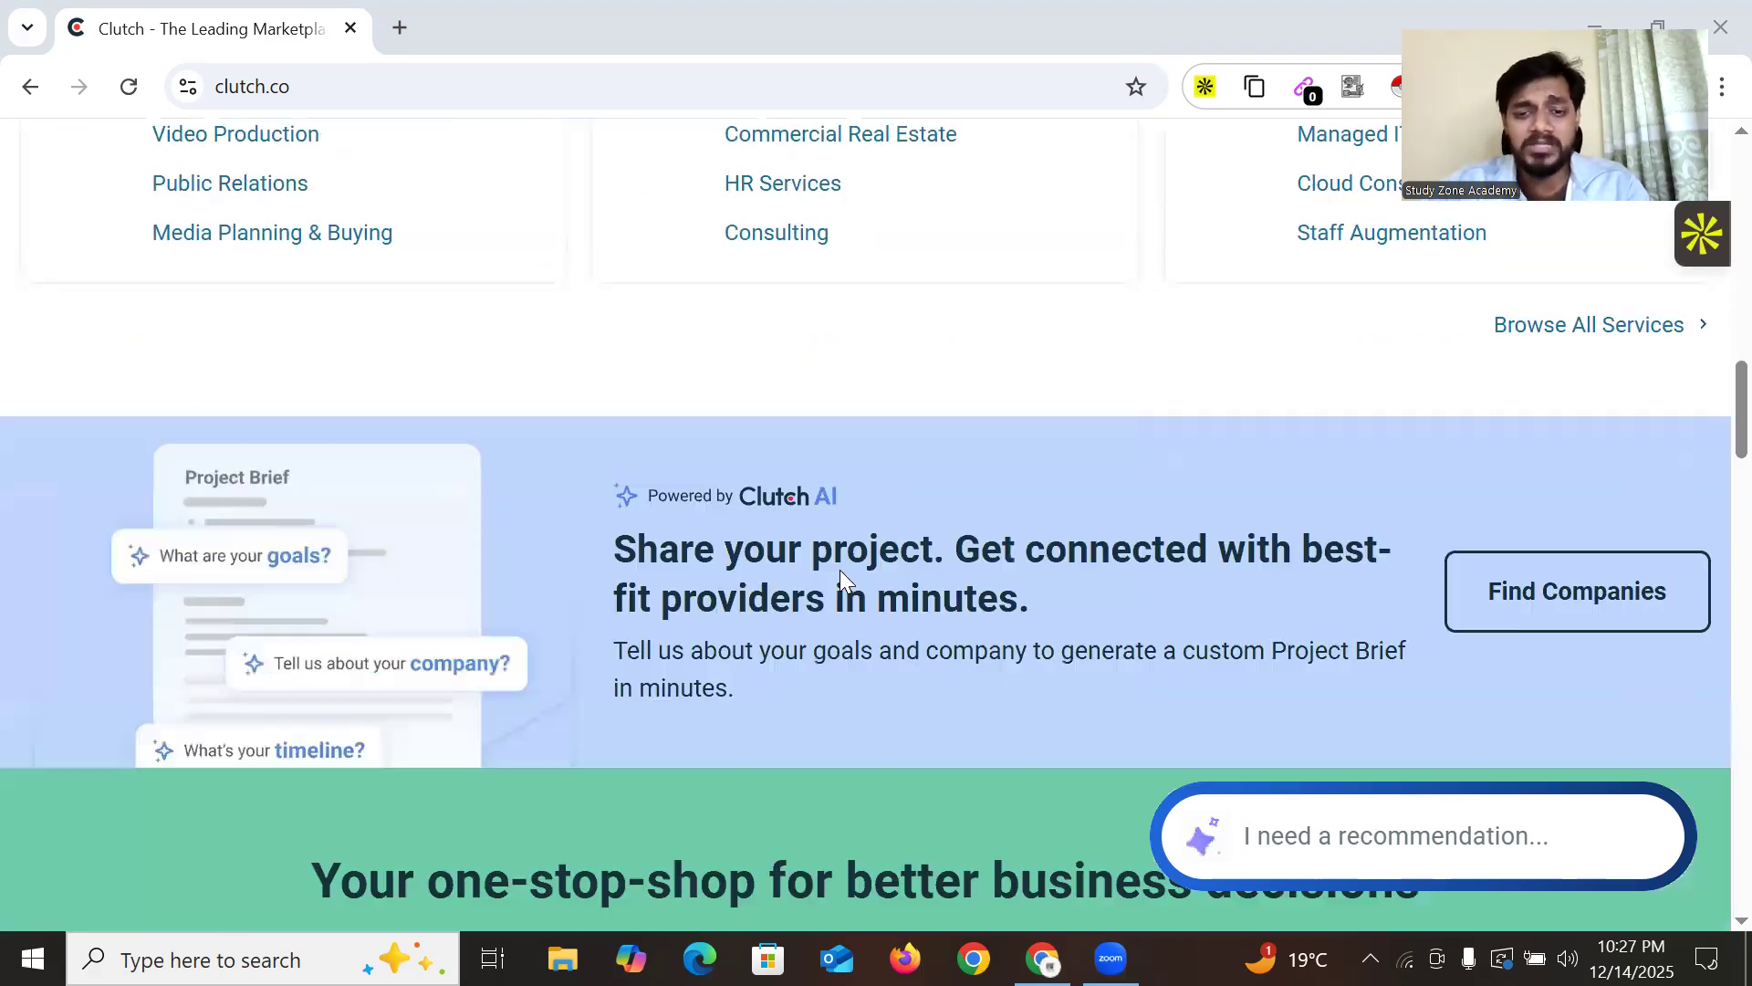
{"action": "scroll", "coordinate": [748, 581], "scroll_direction": "down", "scroll_amount": 20}
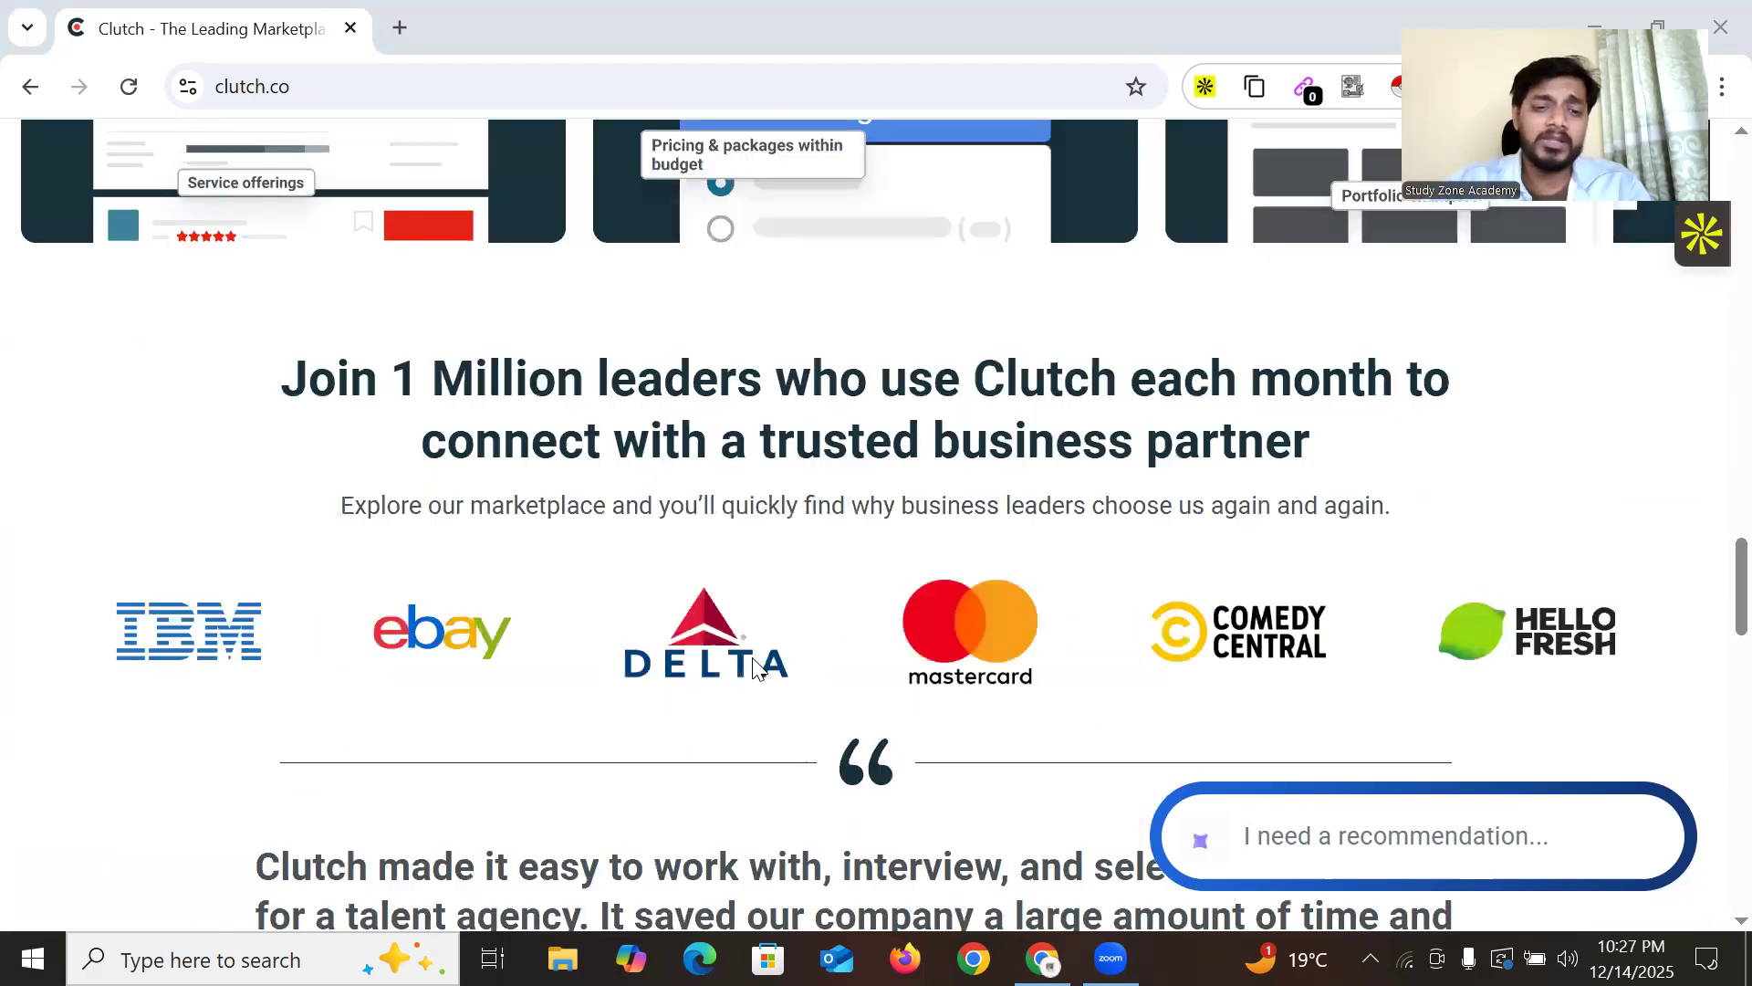
{"action": "scroll", "coordinate": [758, 564], "scroll_direction": "up", "scroll_amount": 20}
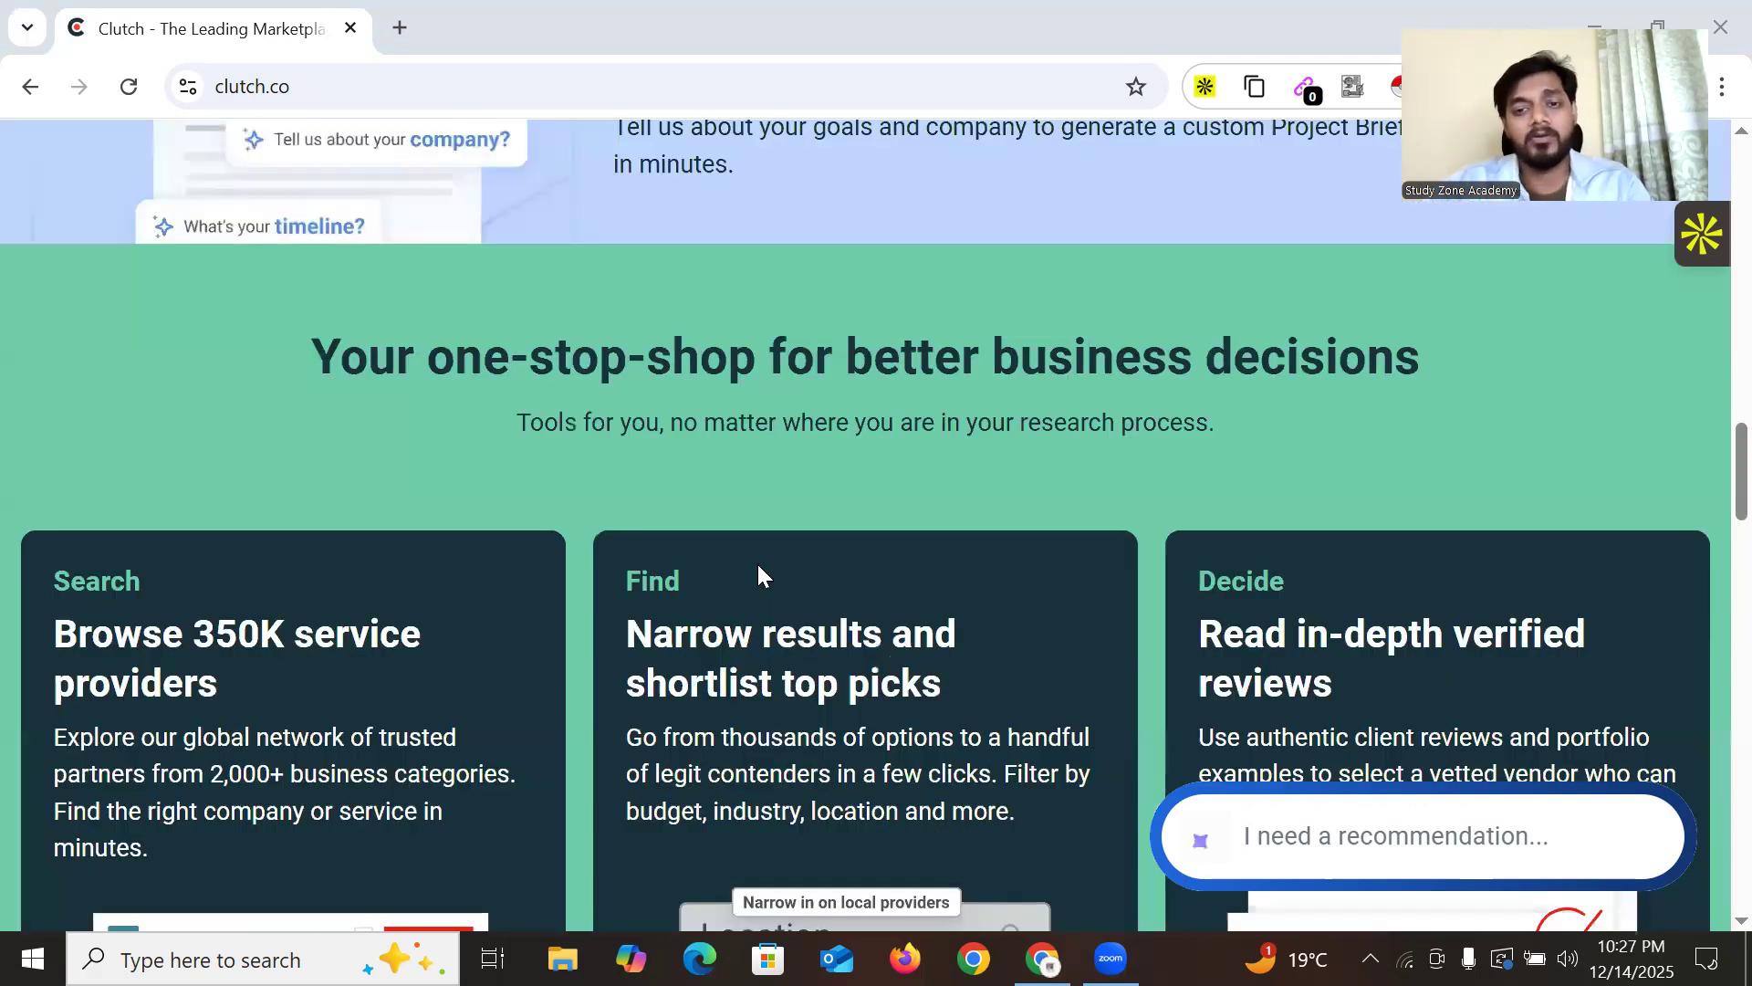
{"action": "scroll", "coordinate": [758, 564], "scroll_direction": "up", "scroll_amount": 3}
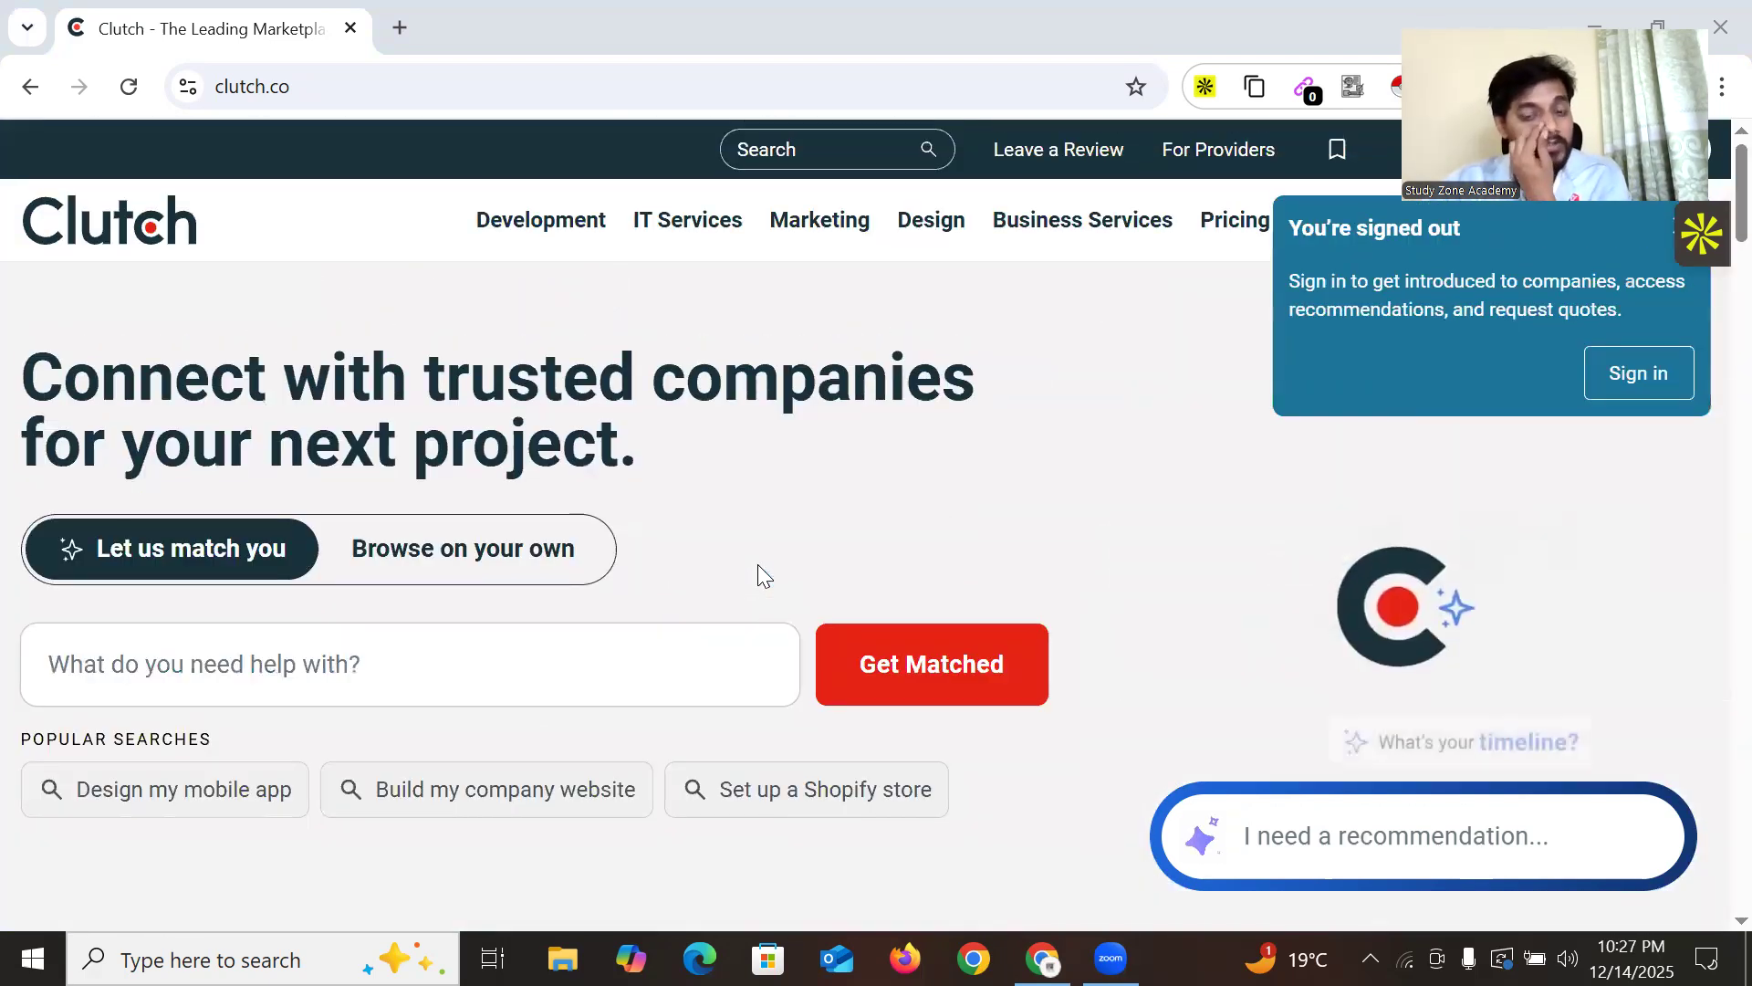
{"action": "scroll", "coordinate": [675, 465], "scroll_direction": "down", "scroll_amount": 7}
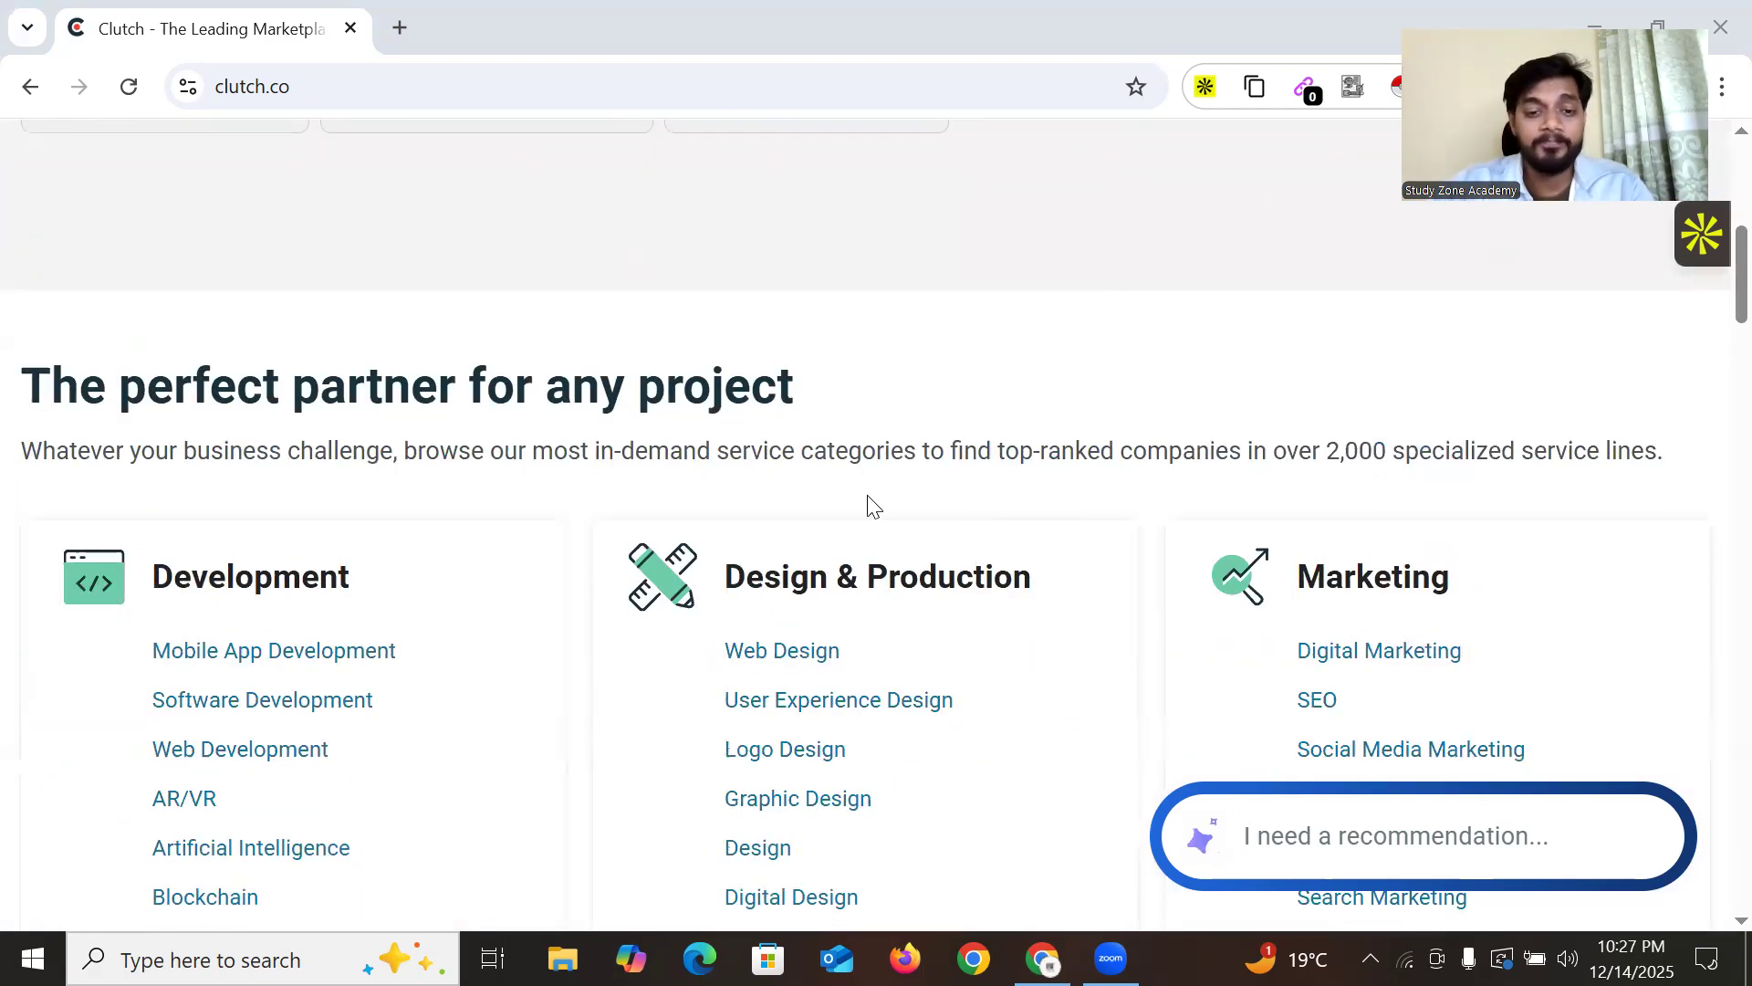
{"action": "scroll", "coordinate": [885, 533], "scroll_direction": "down", "scroll_amount": 4}
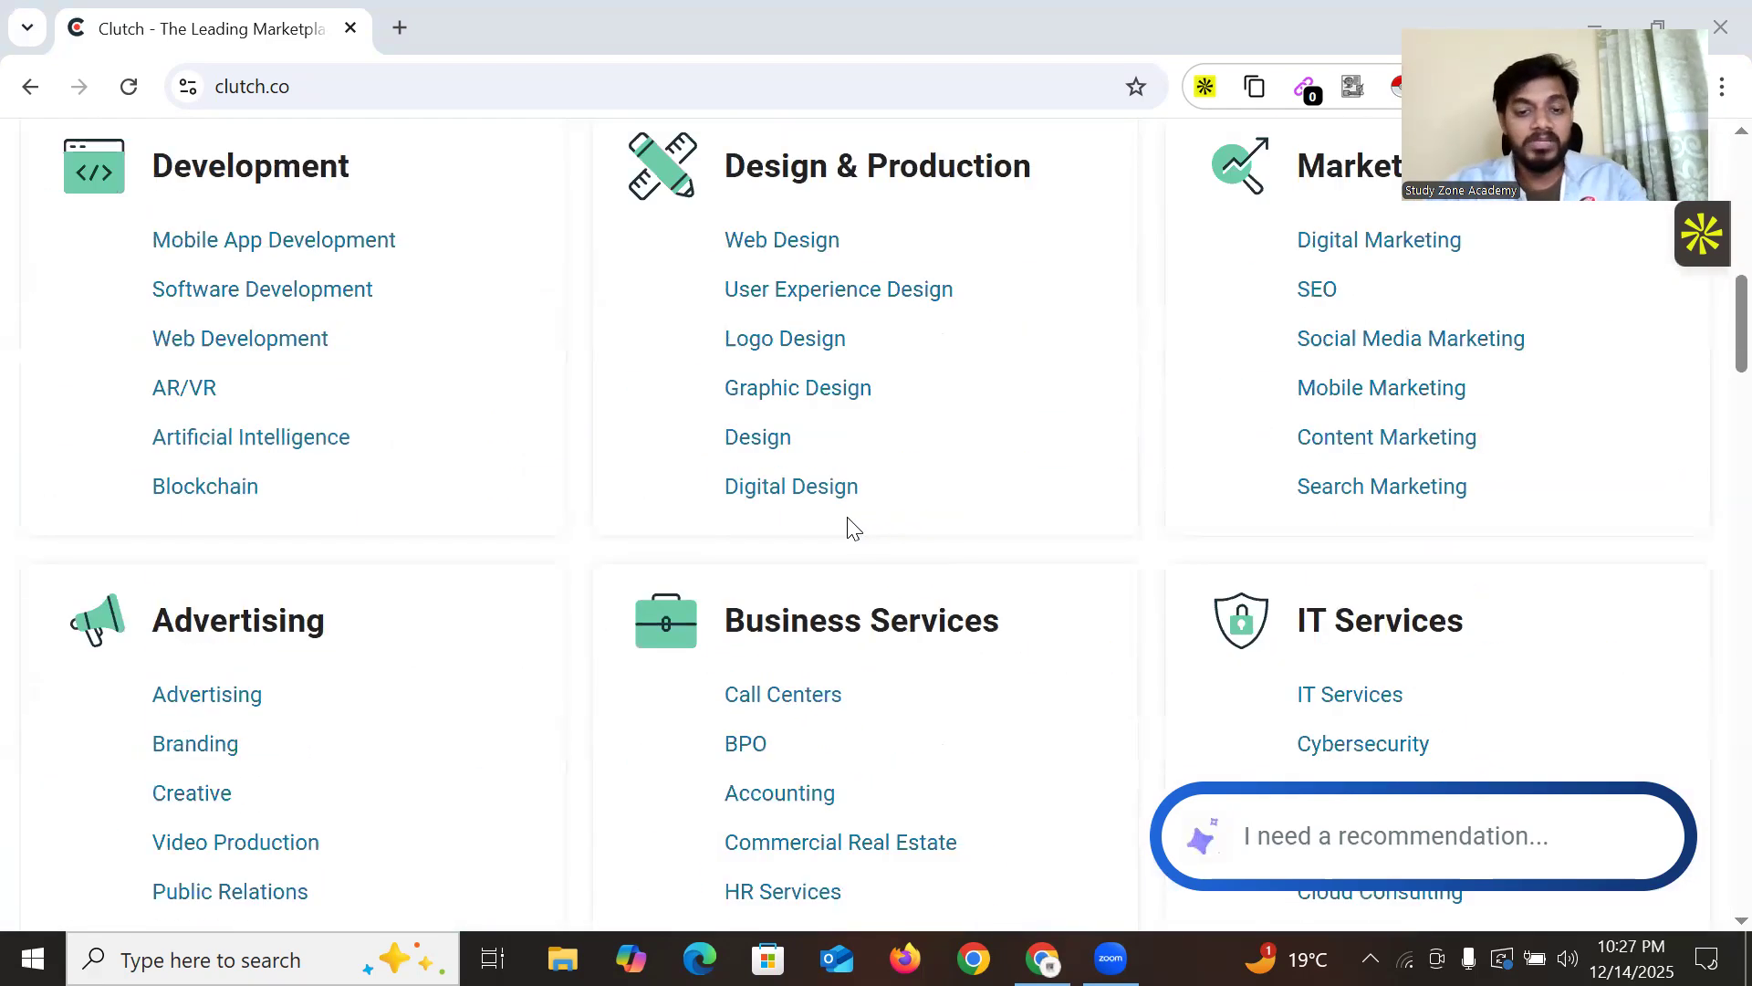
{"action": "scroll", "coordinate": [830, 489], "scroll_direction": "up", "scroll_amount": 7}
{"action": "scroll", "coordinate": [427, 438], "scroll_direction": "up", "scroll_amount": 2}
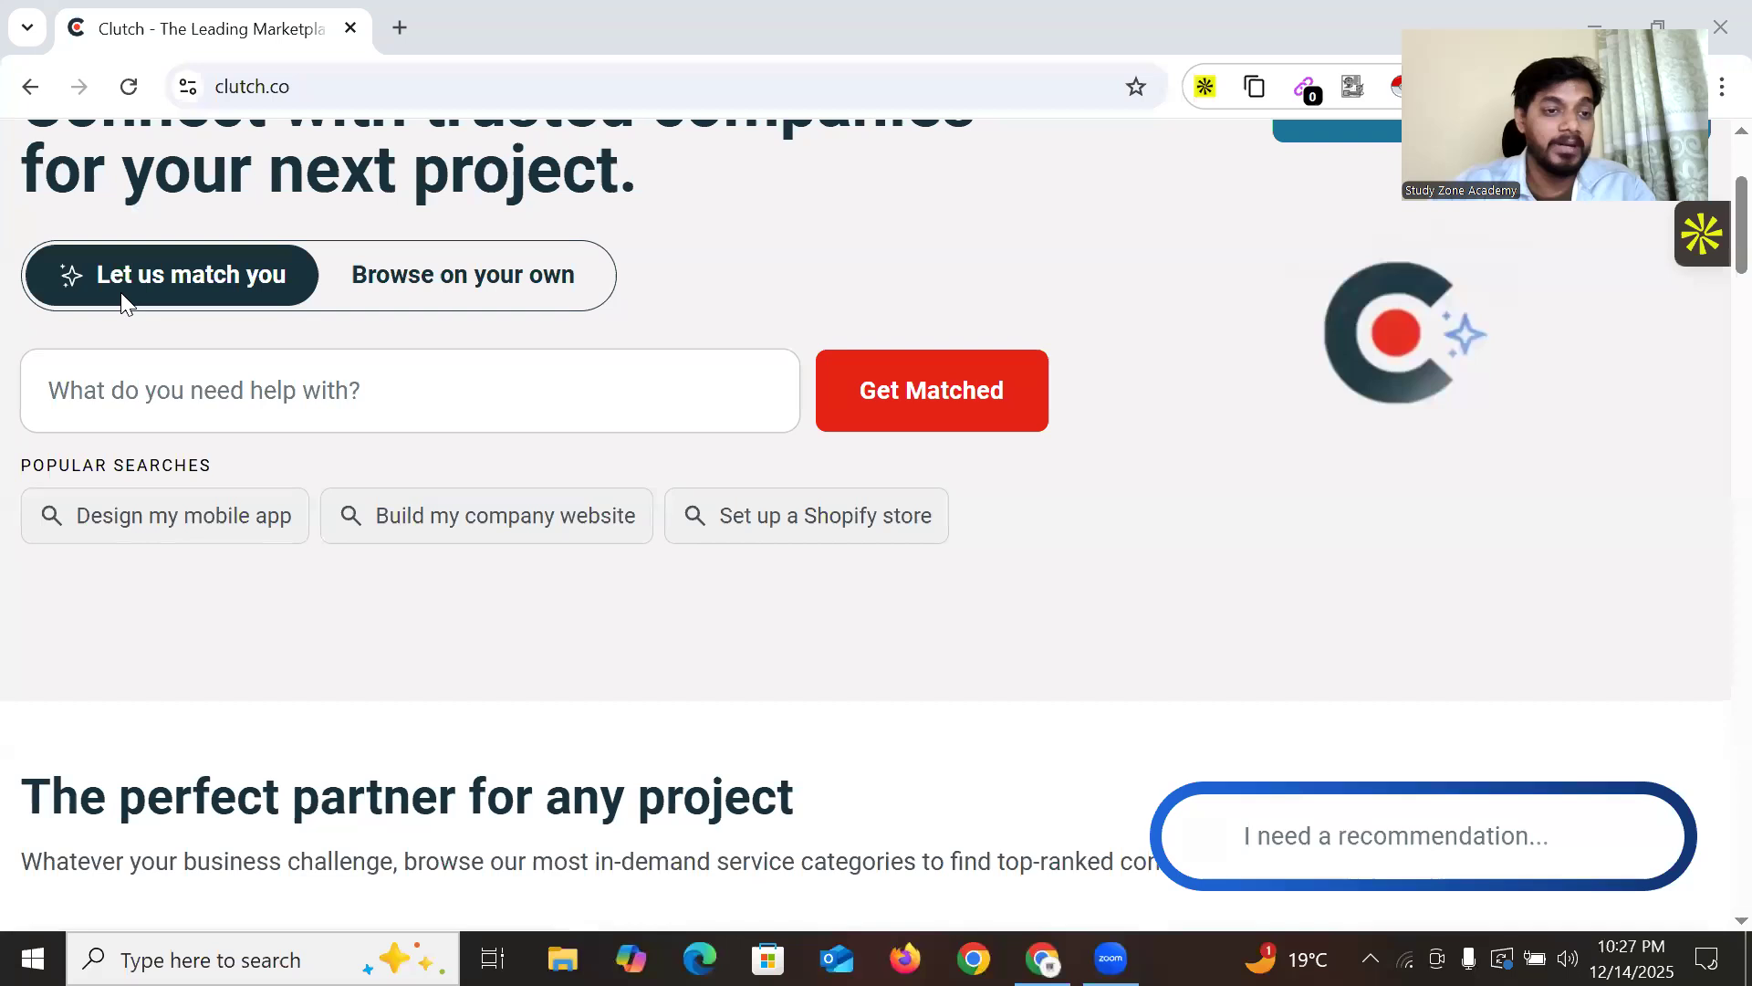
{"action": "left_click", "coordinate": [110, 391]}
{"action": "scroll", "coordinate": [442, 407], "scroll_direction": "up", "scroll_amount": 3}
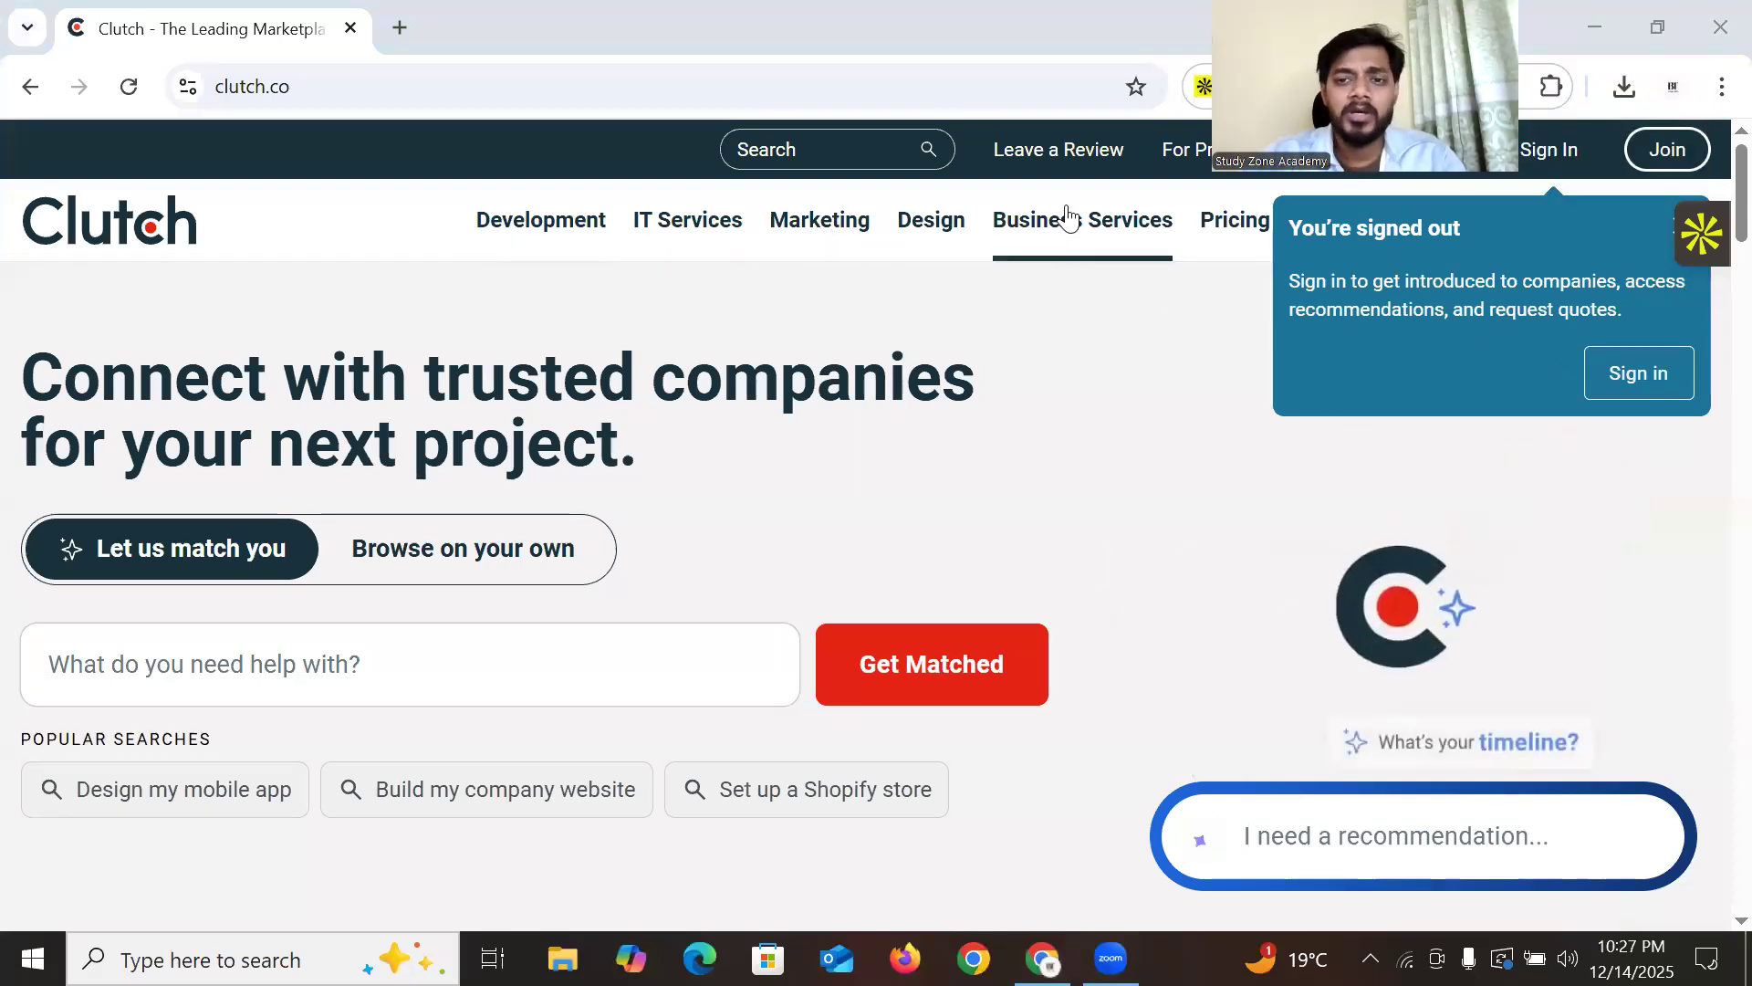
Go to Business Services > Human Resources > HR Recruiting to list recruiting agencies
{"action": "mouse_move", "coordinate": [1067, 221]}
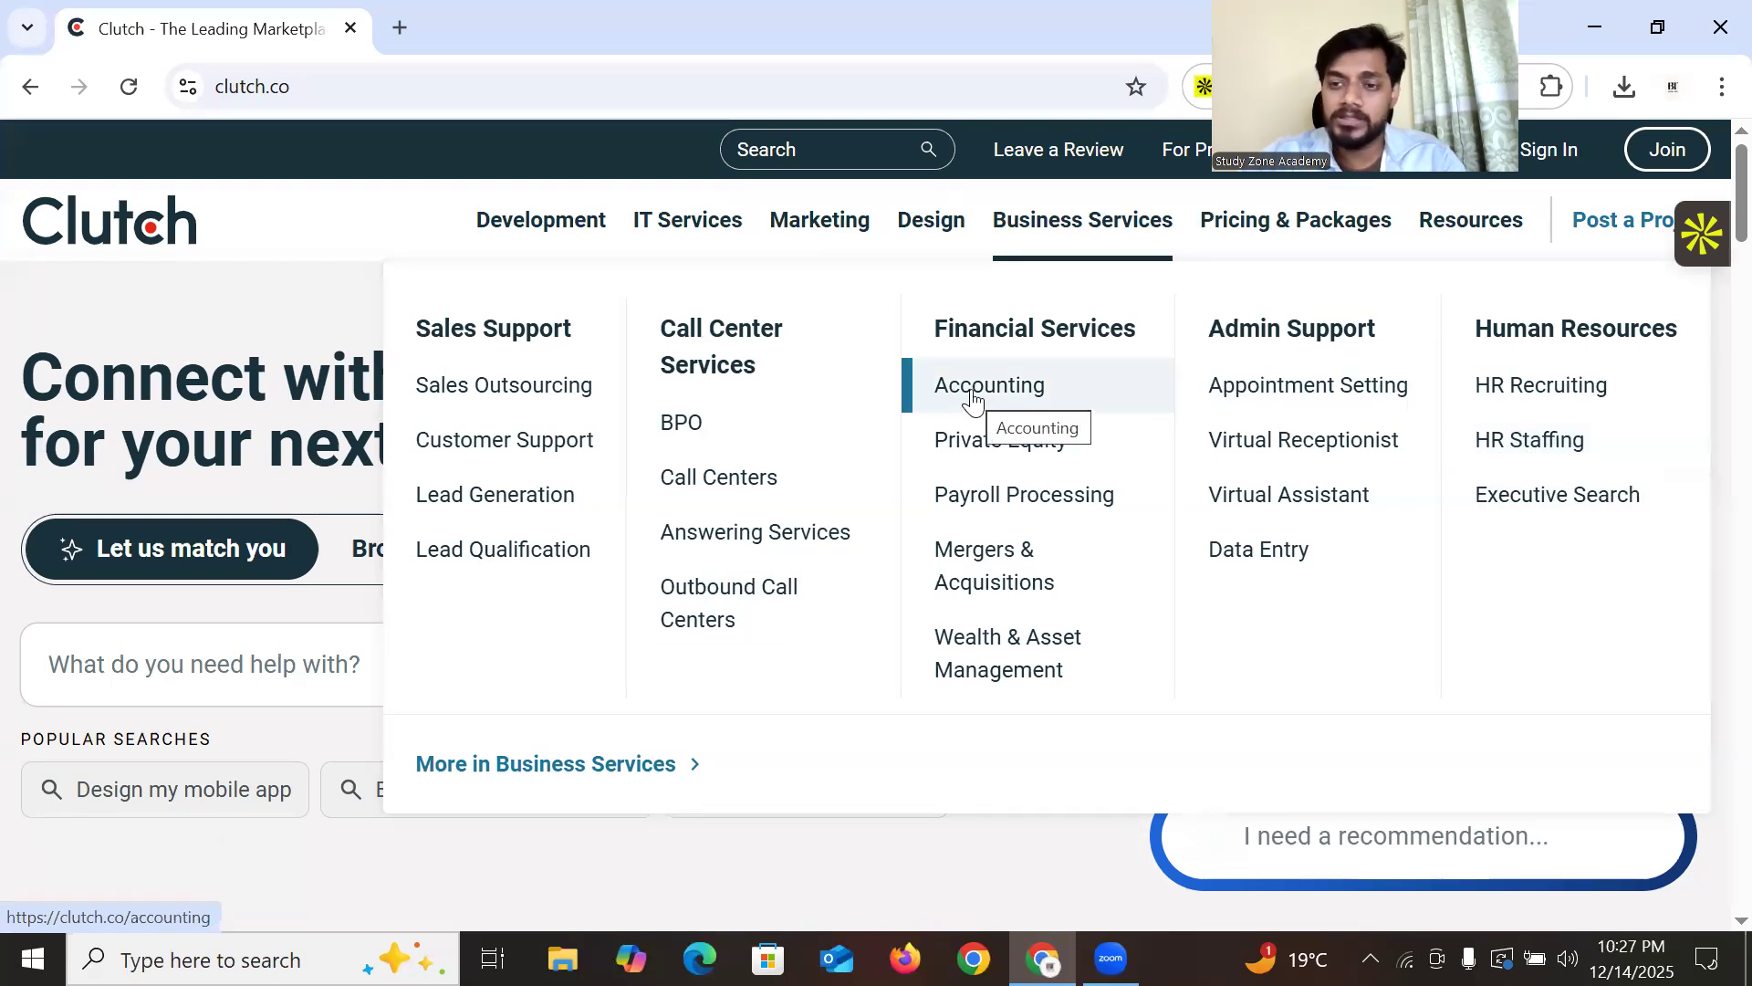
{"action": "left_click", "coordinate": [1543, 390]}
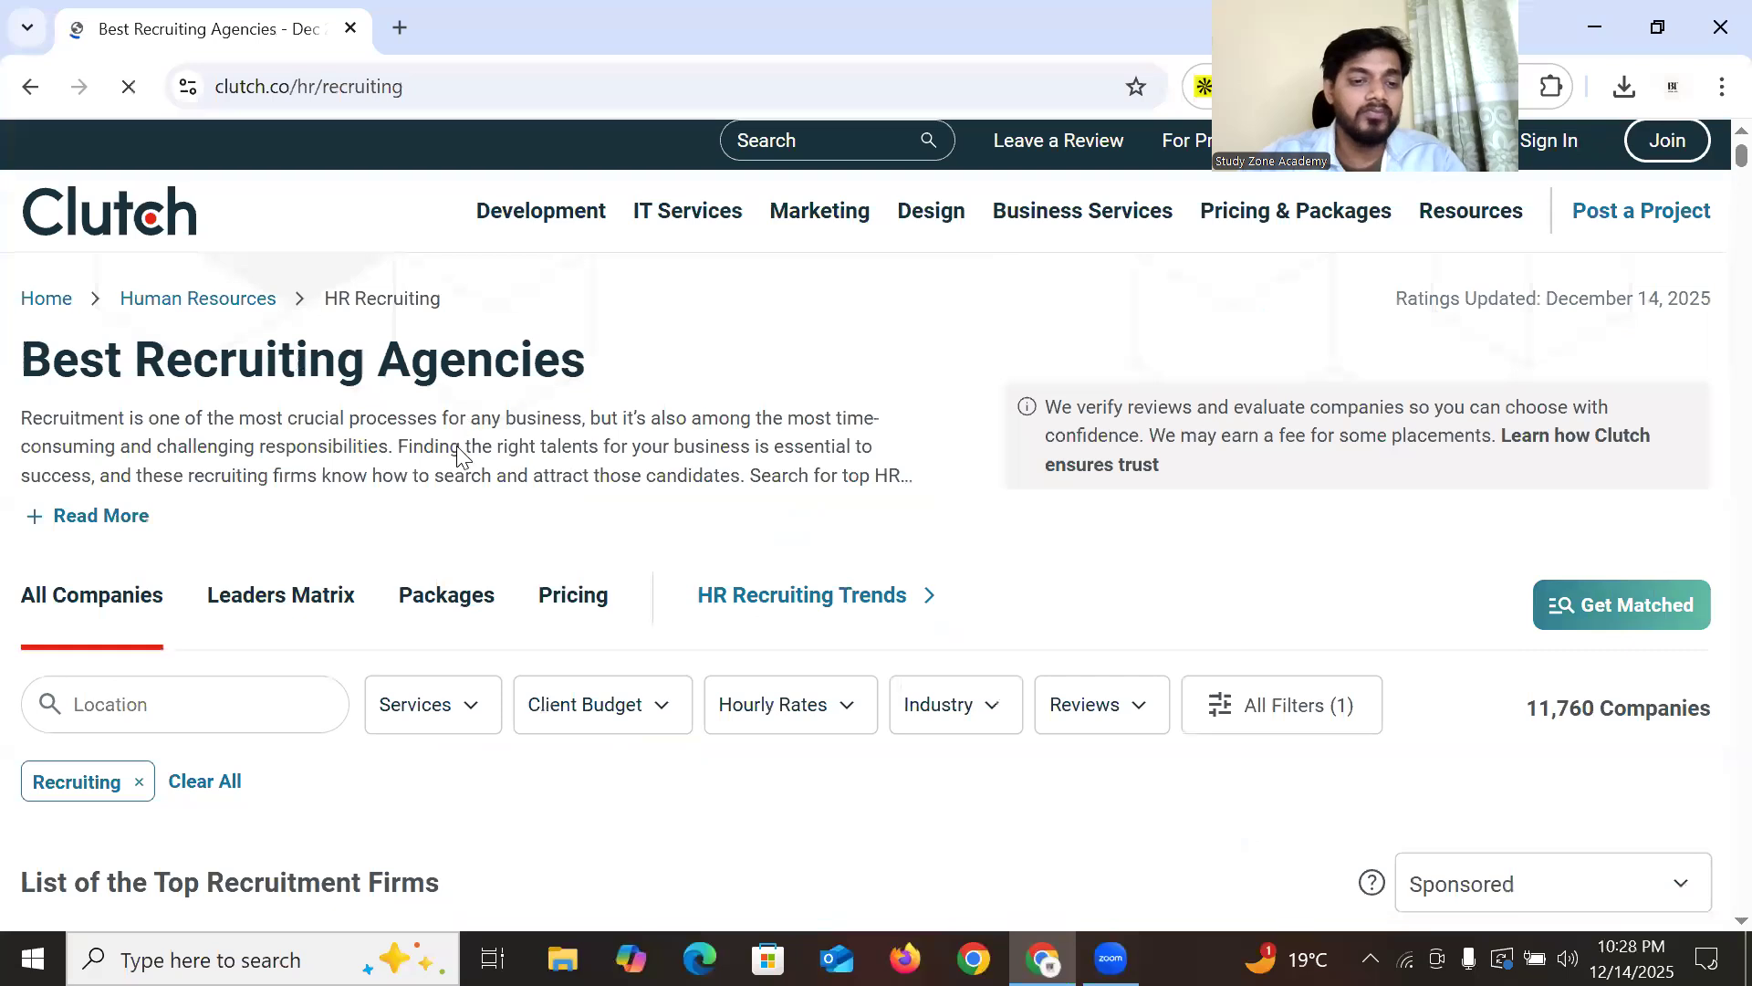
Set the location filter to 'California, United States' by searching 'cali'
{"action": "scroll", "coordinate": [462, 464], "scroll_direction": "down", "scroll_amount": 3}
{"action": "left_click", "coordinate": [178, 444]}
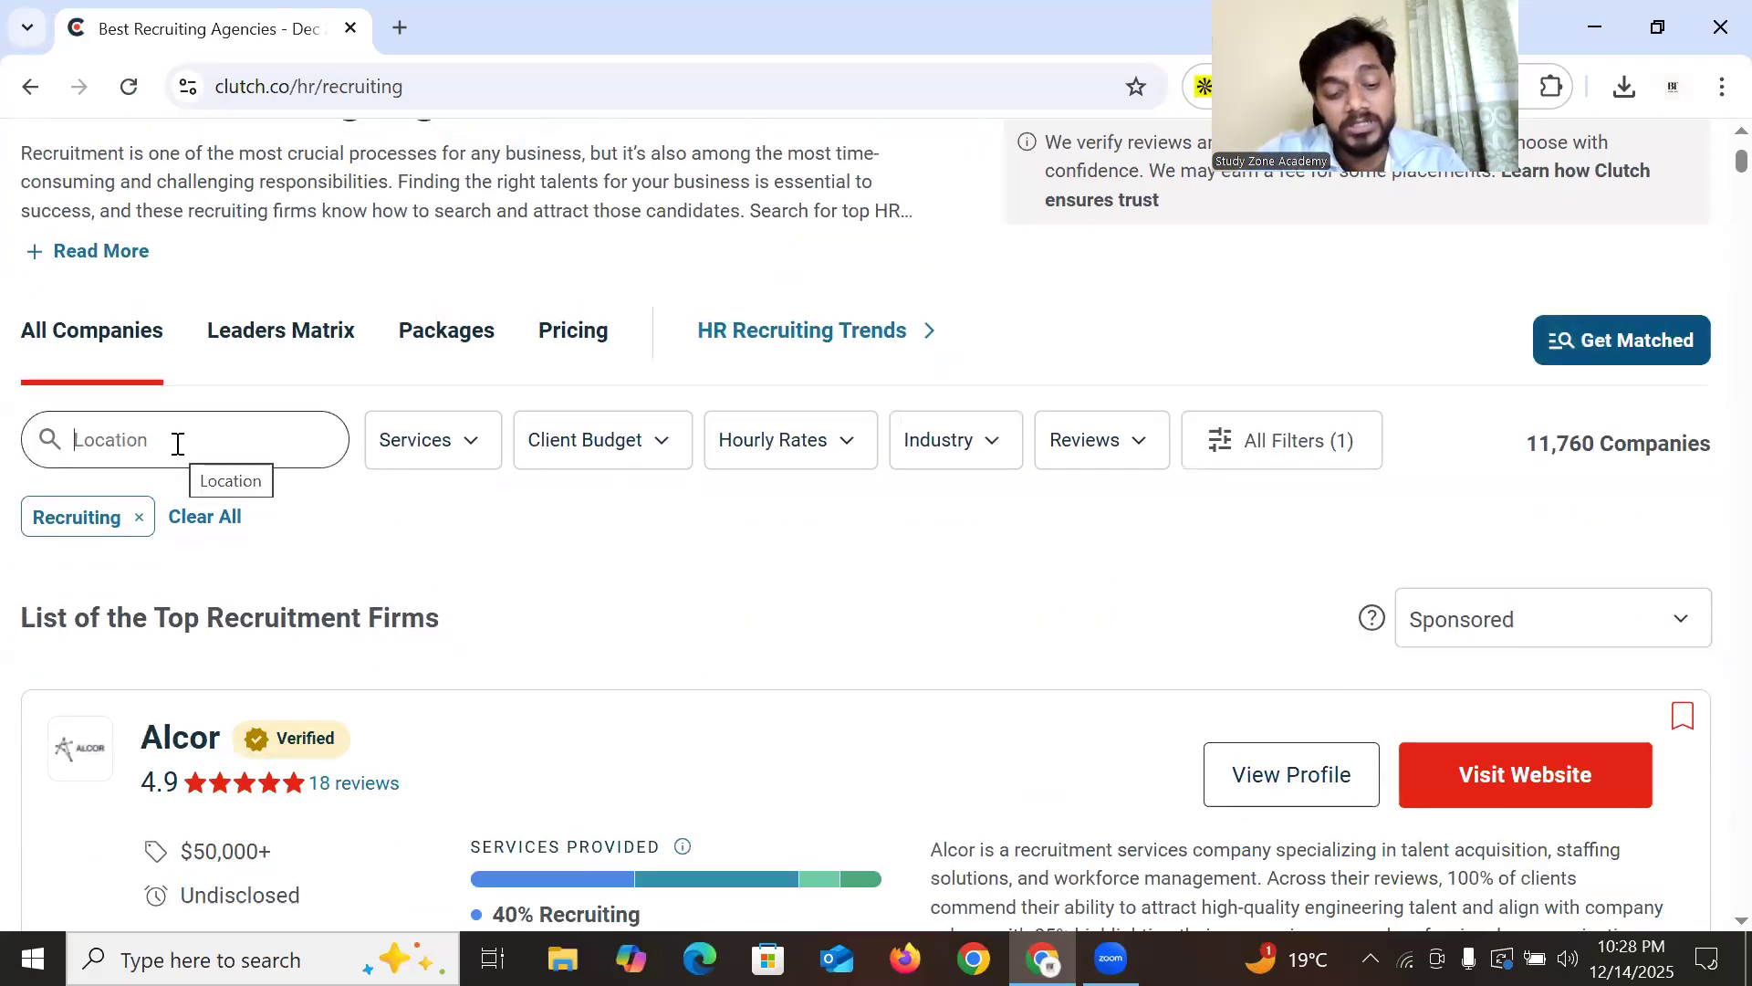
{"action": "type", "text": "cali"}
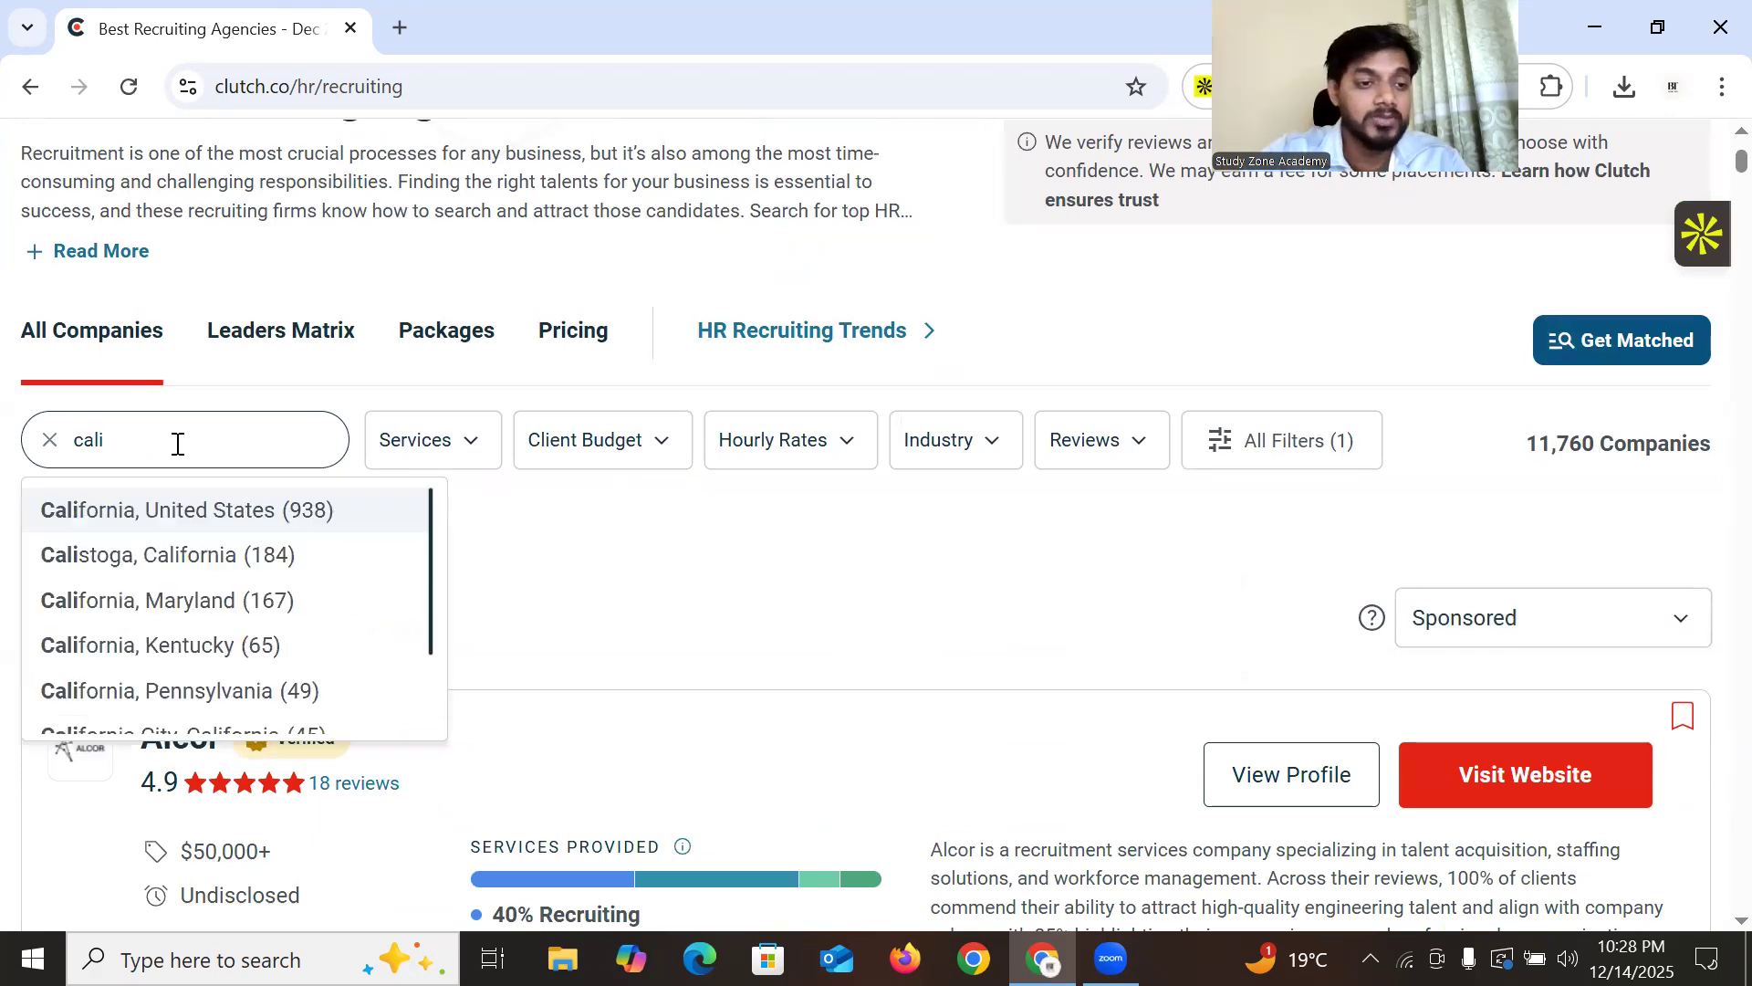
{"action": "left_click", "coordinate": [309, 512]}
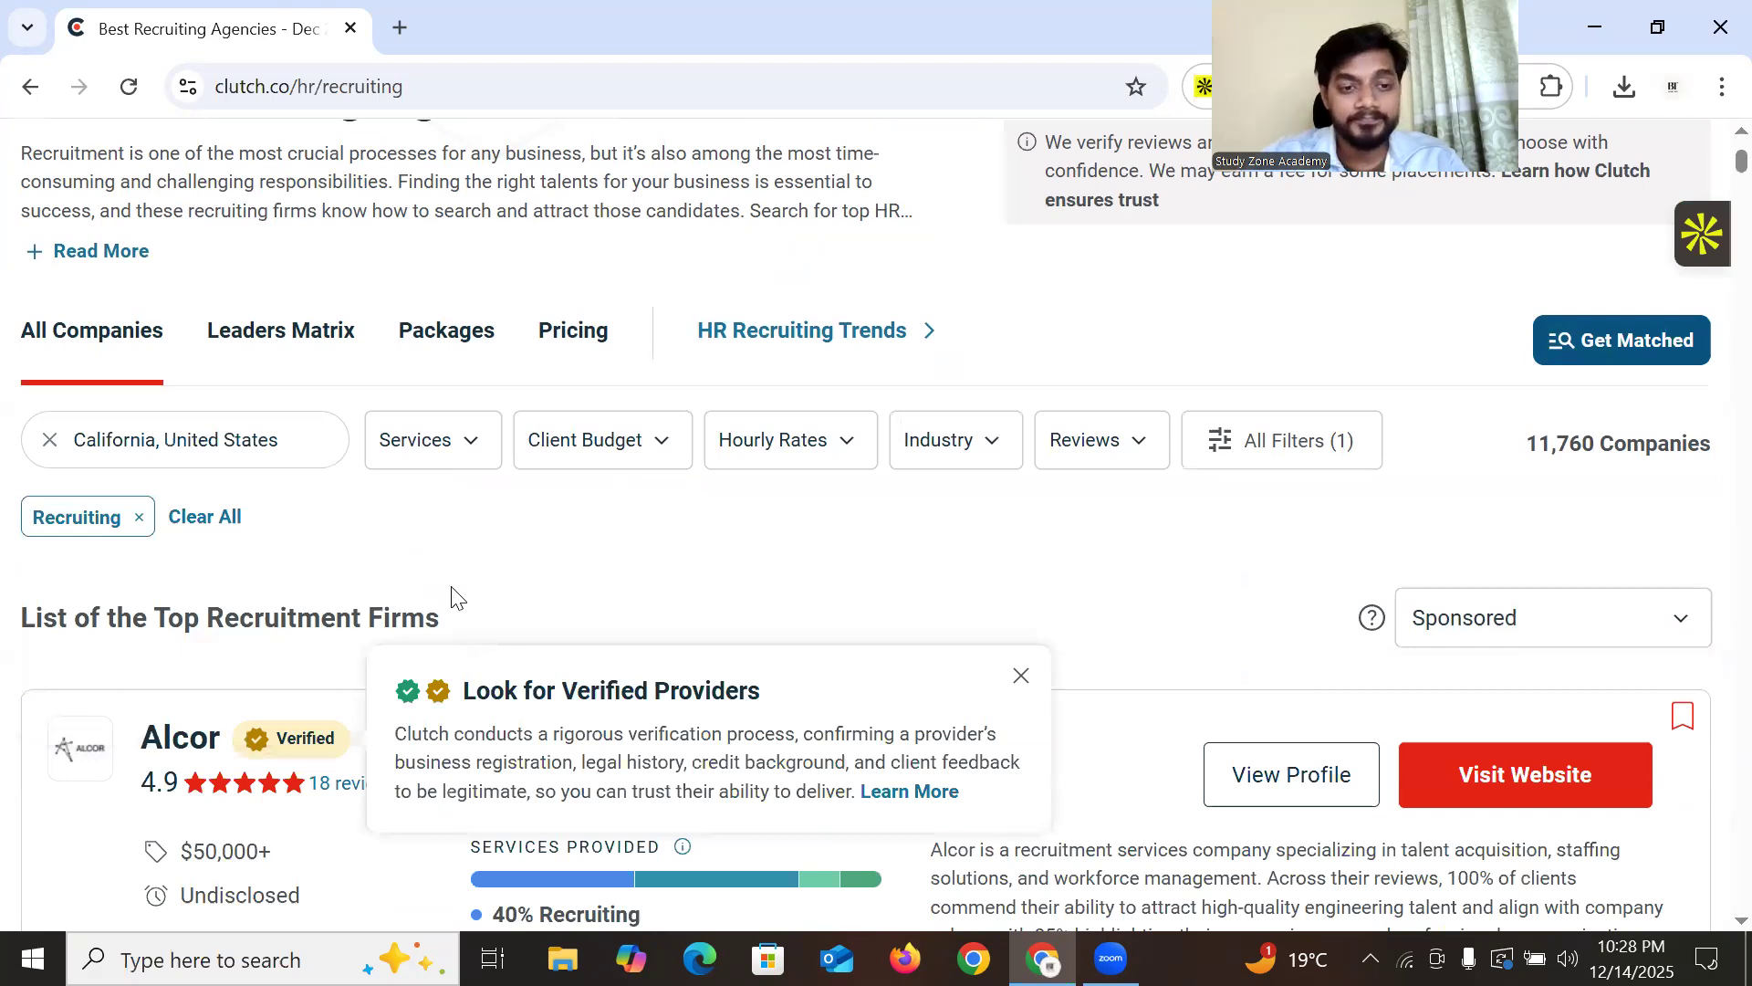
Tick Staffing, HR Consulting, Business Consulting, Executive Search and HR Outsourcing in the Services filter
{"action": "scroll", "coordinate": [453, 462], "scroll_direction": "down", "scroll_amount": 3}
{"action": "left_click", "coordinate": [469, 394]}
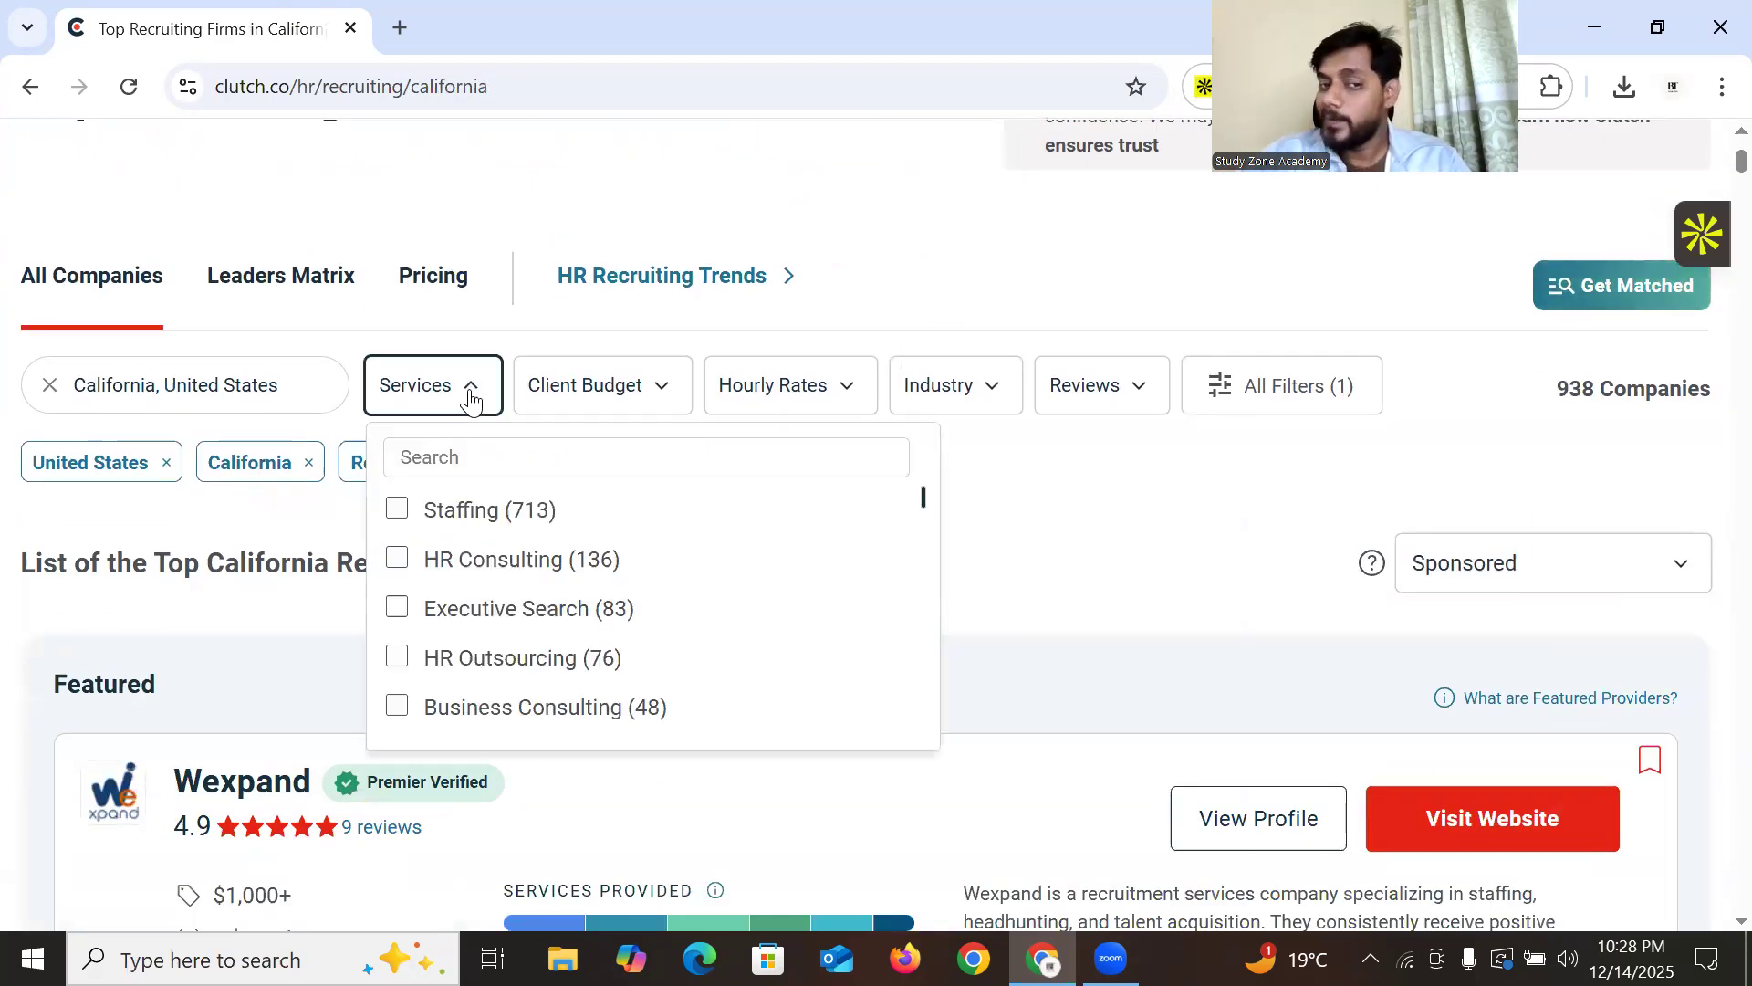
{"action": "left_click", "coordinate": [397, 512]}
{"action": "left_click", "coordinate": [397, 561]}
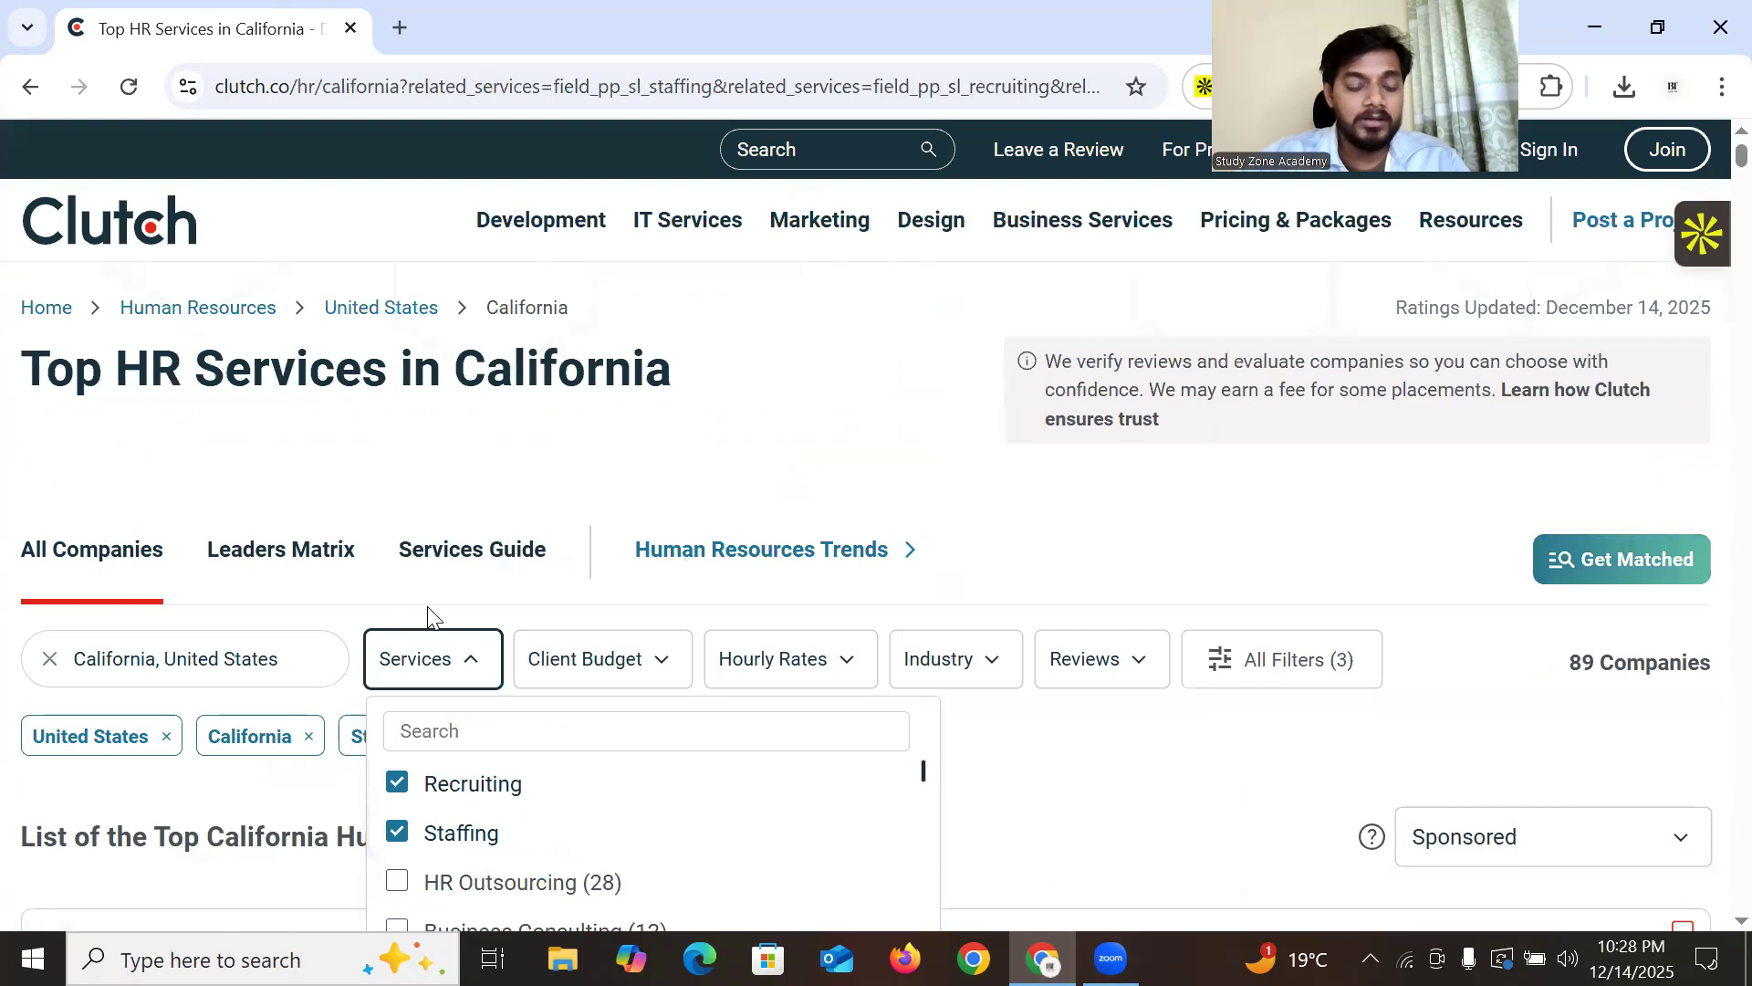
{"action": "scroll", "coordinate": [311, 502], "scroll_direction": "down", "scroll_amount": 3}
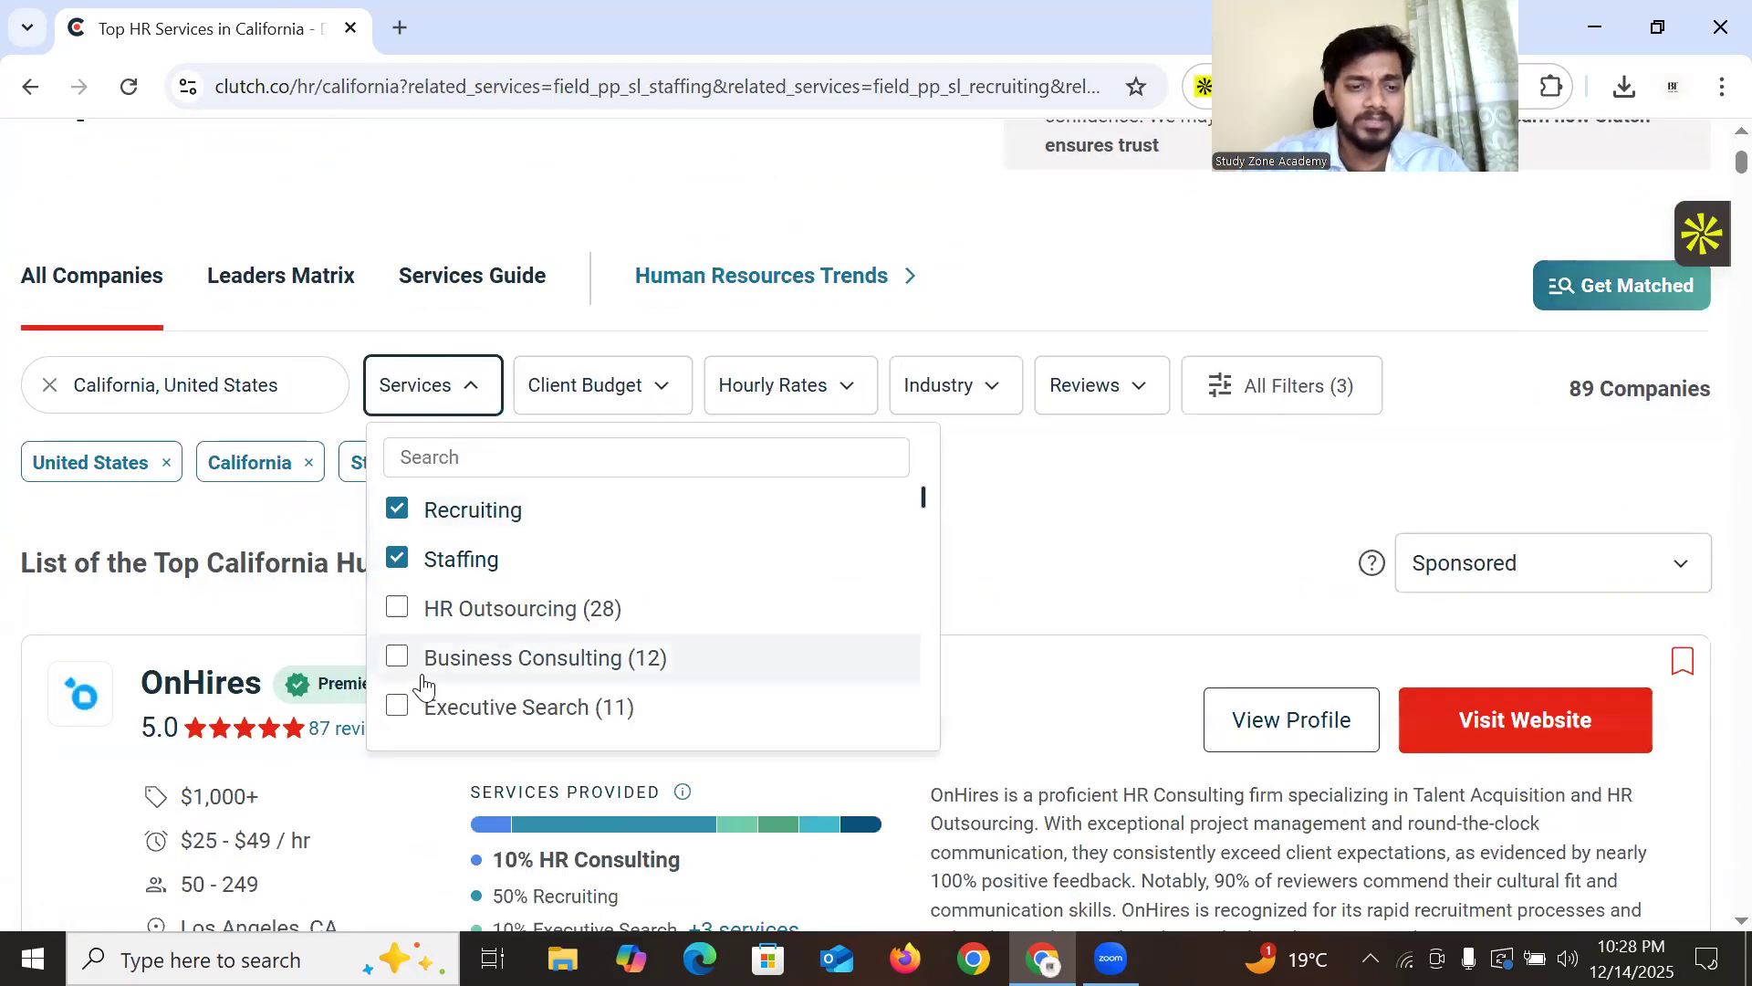
{"action": "left_click", "coordinate": [399, 664]}
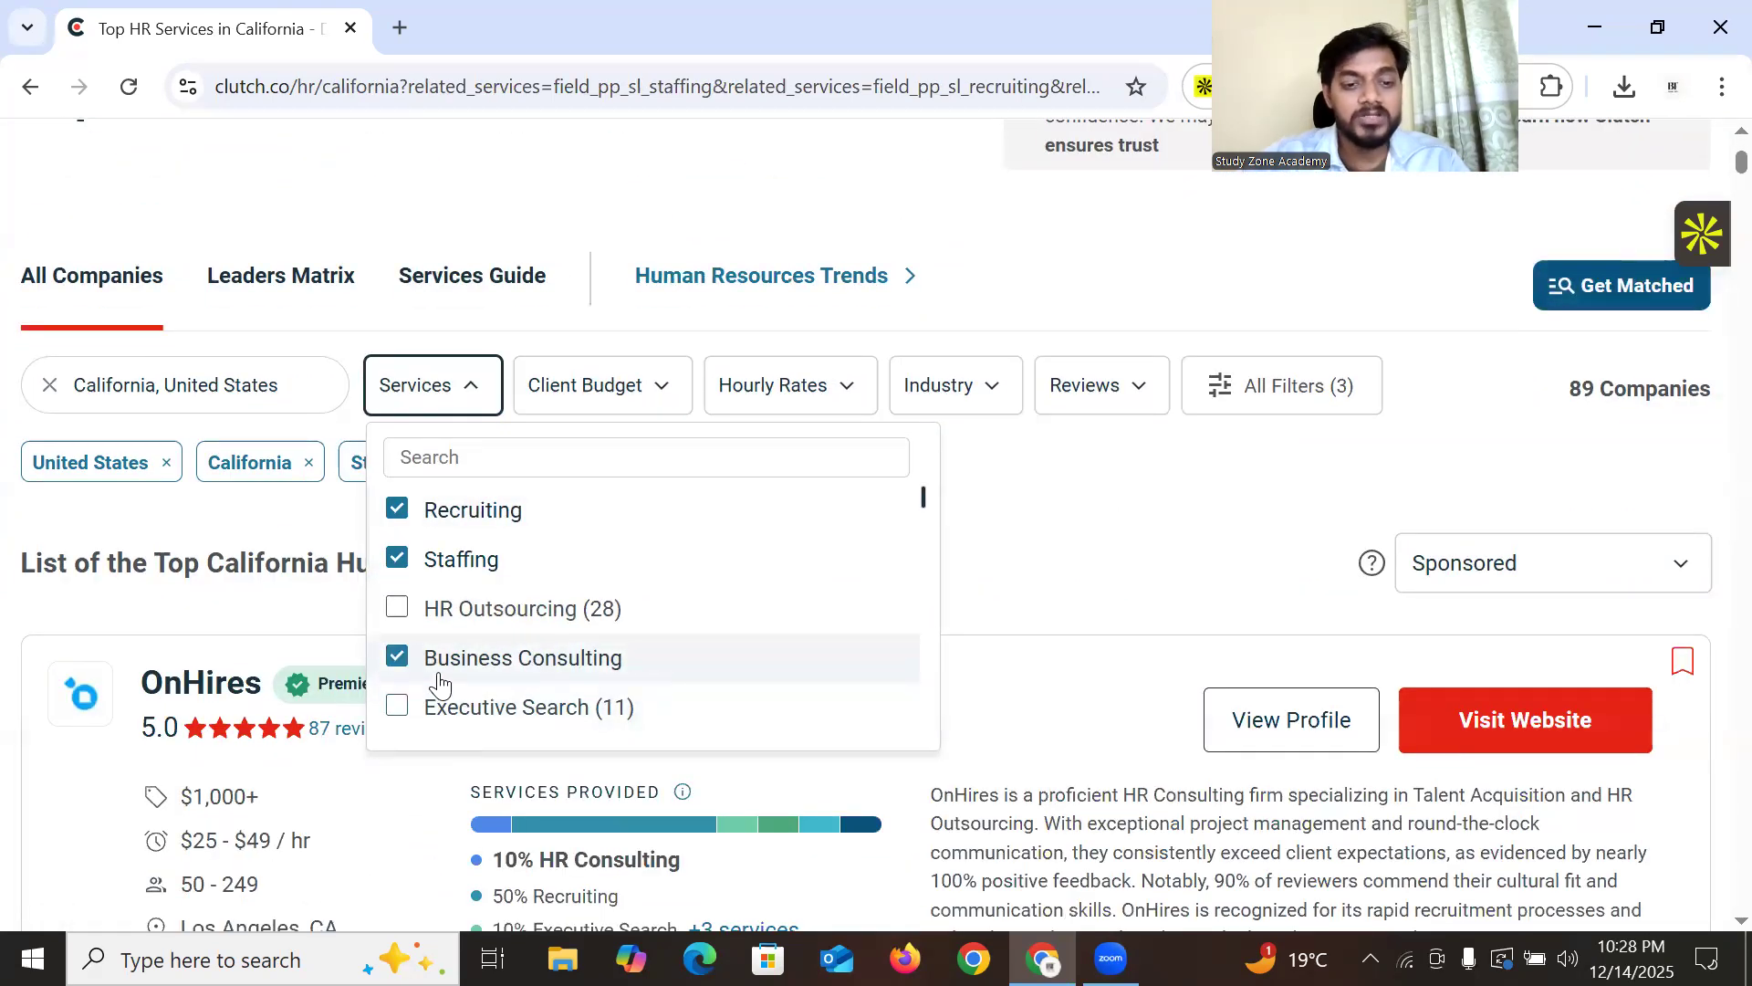
{"action": "left_click", "coordinate": [397, 710]}
{"action": "left_click", "coordinate": [397, 610]}
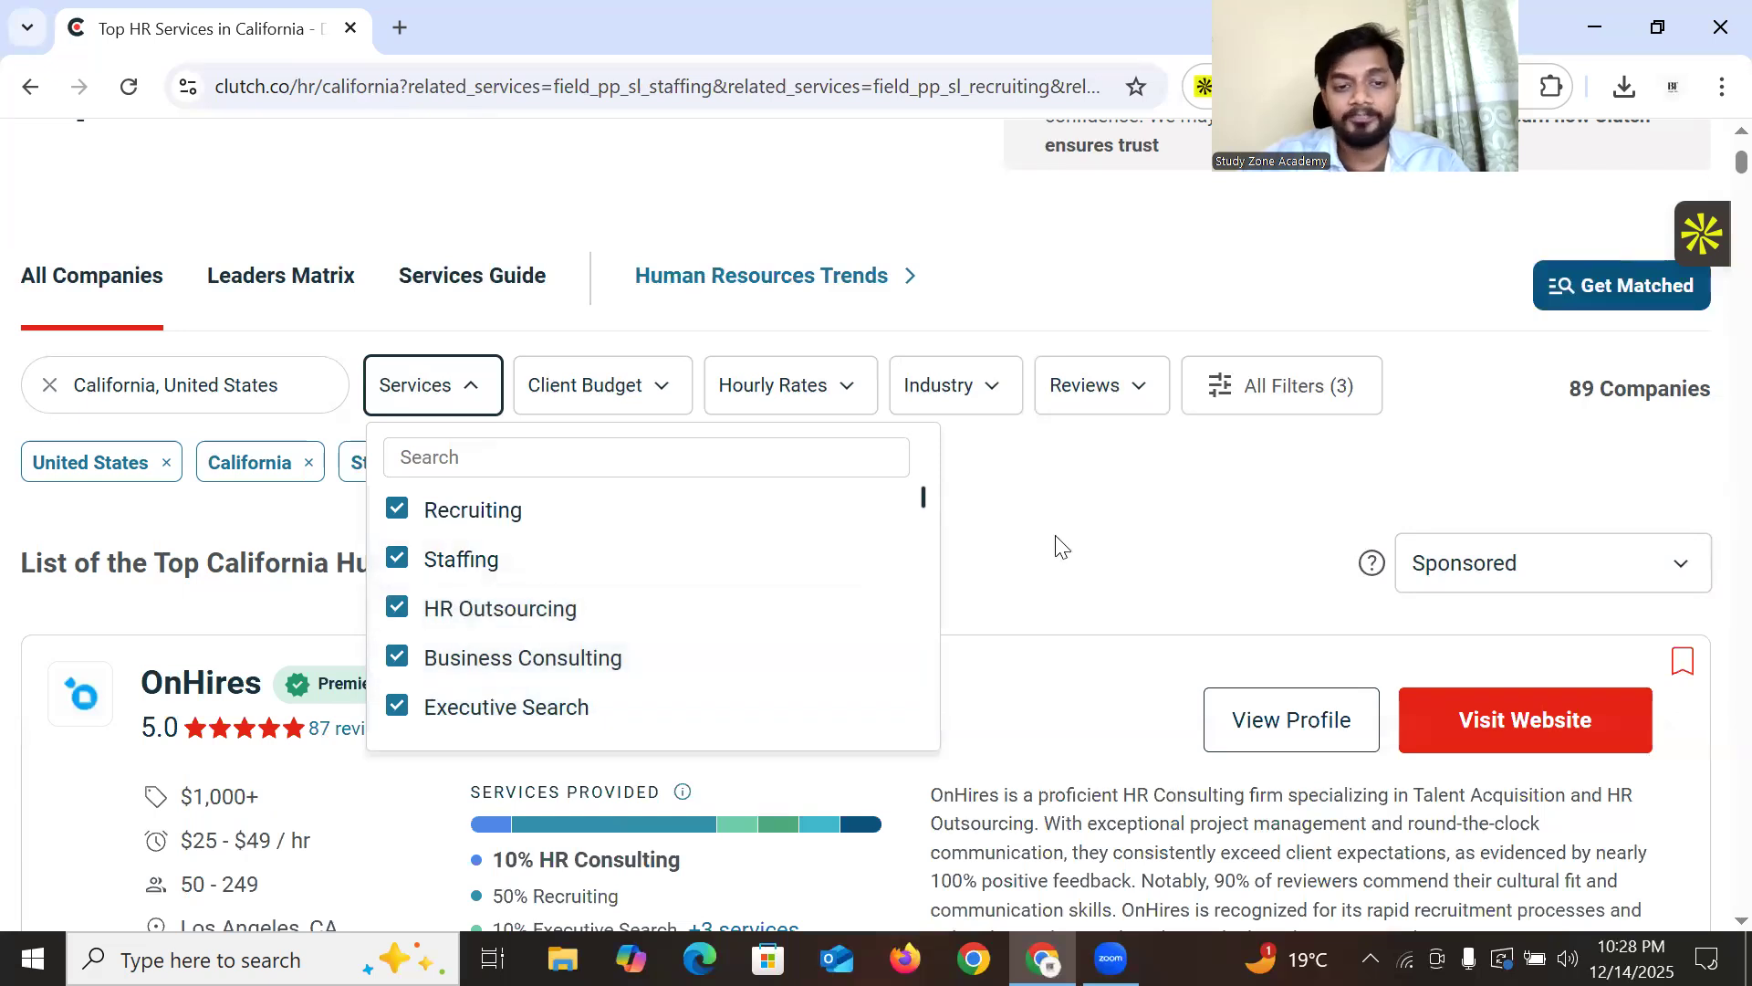
Open the Industry filter list and close it without choosing an industry
{"action": "scroll", "coordinate": [560, 520], "scroll_direction": "down", "scroll_amount": 3}
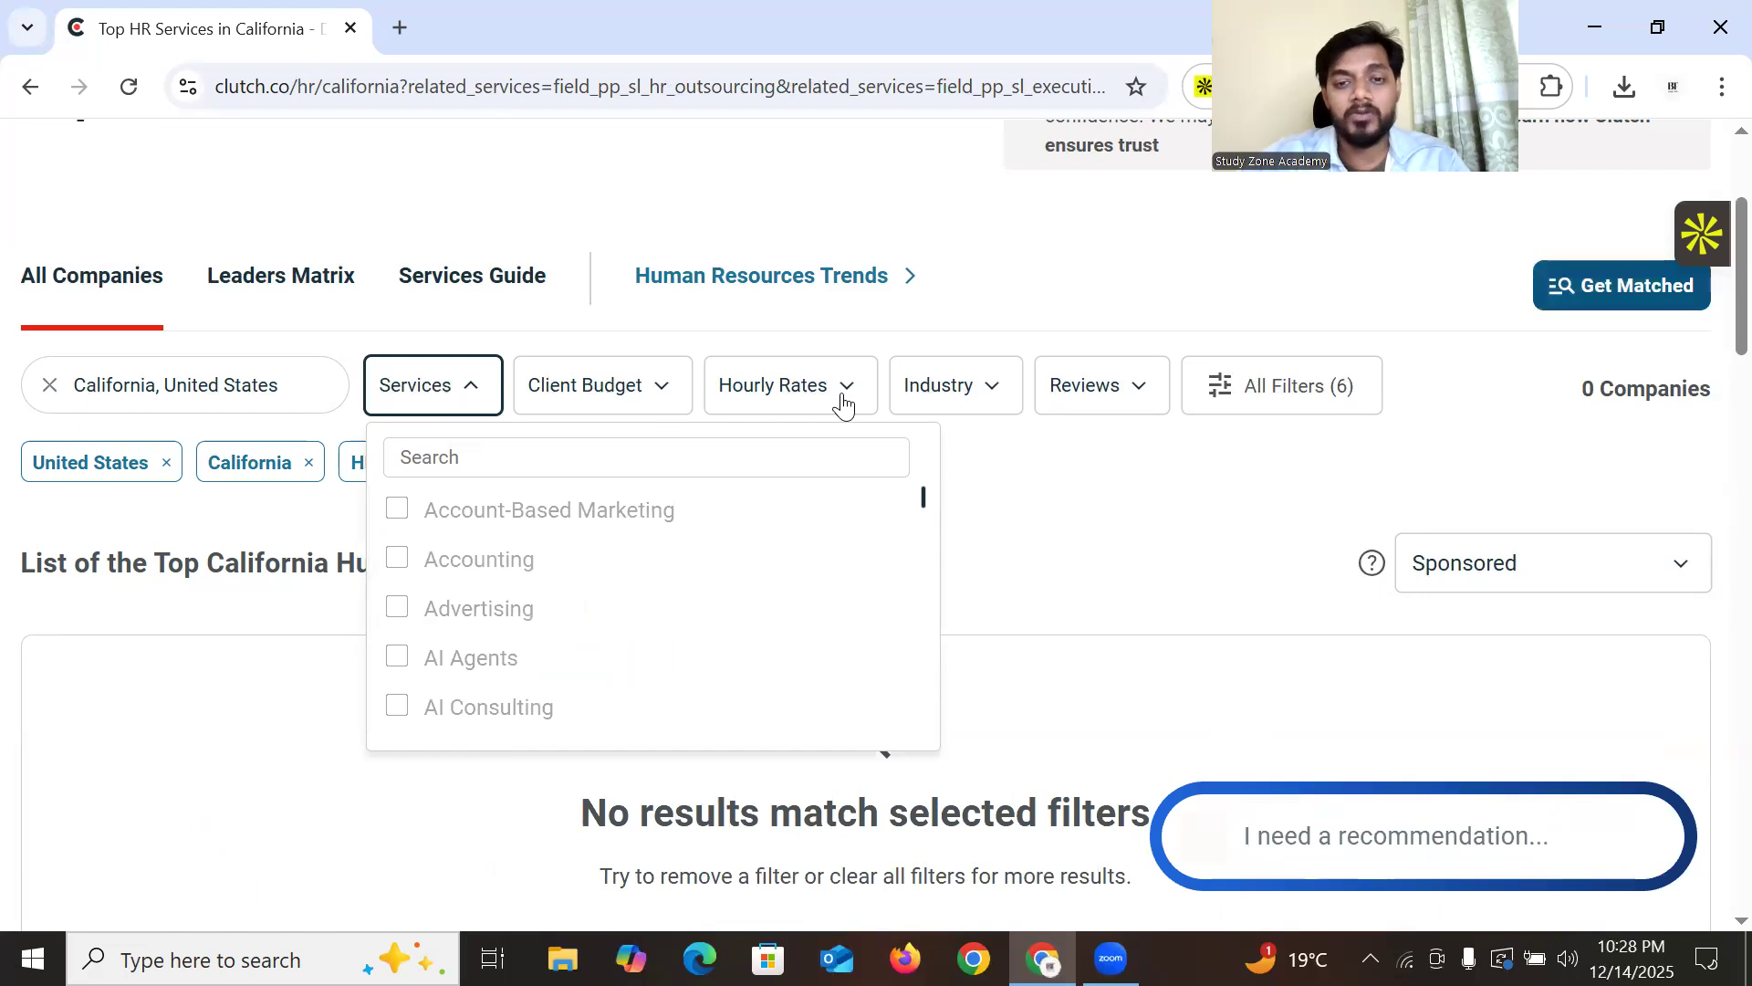
{"action": "left_click", "coordinate": [984, 395]}
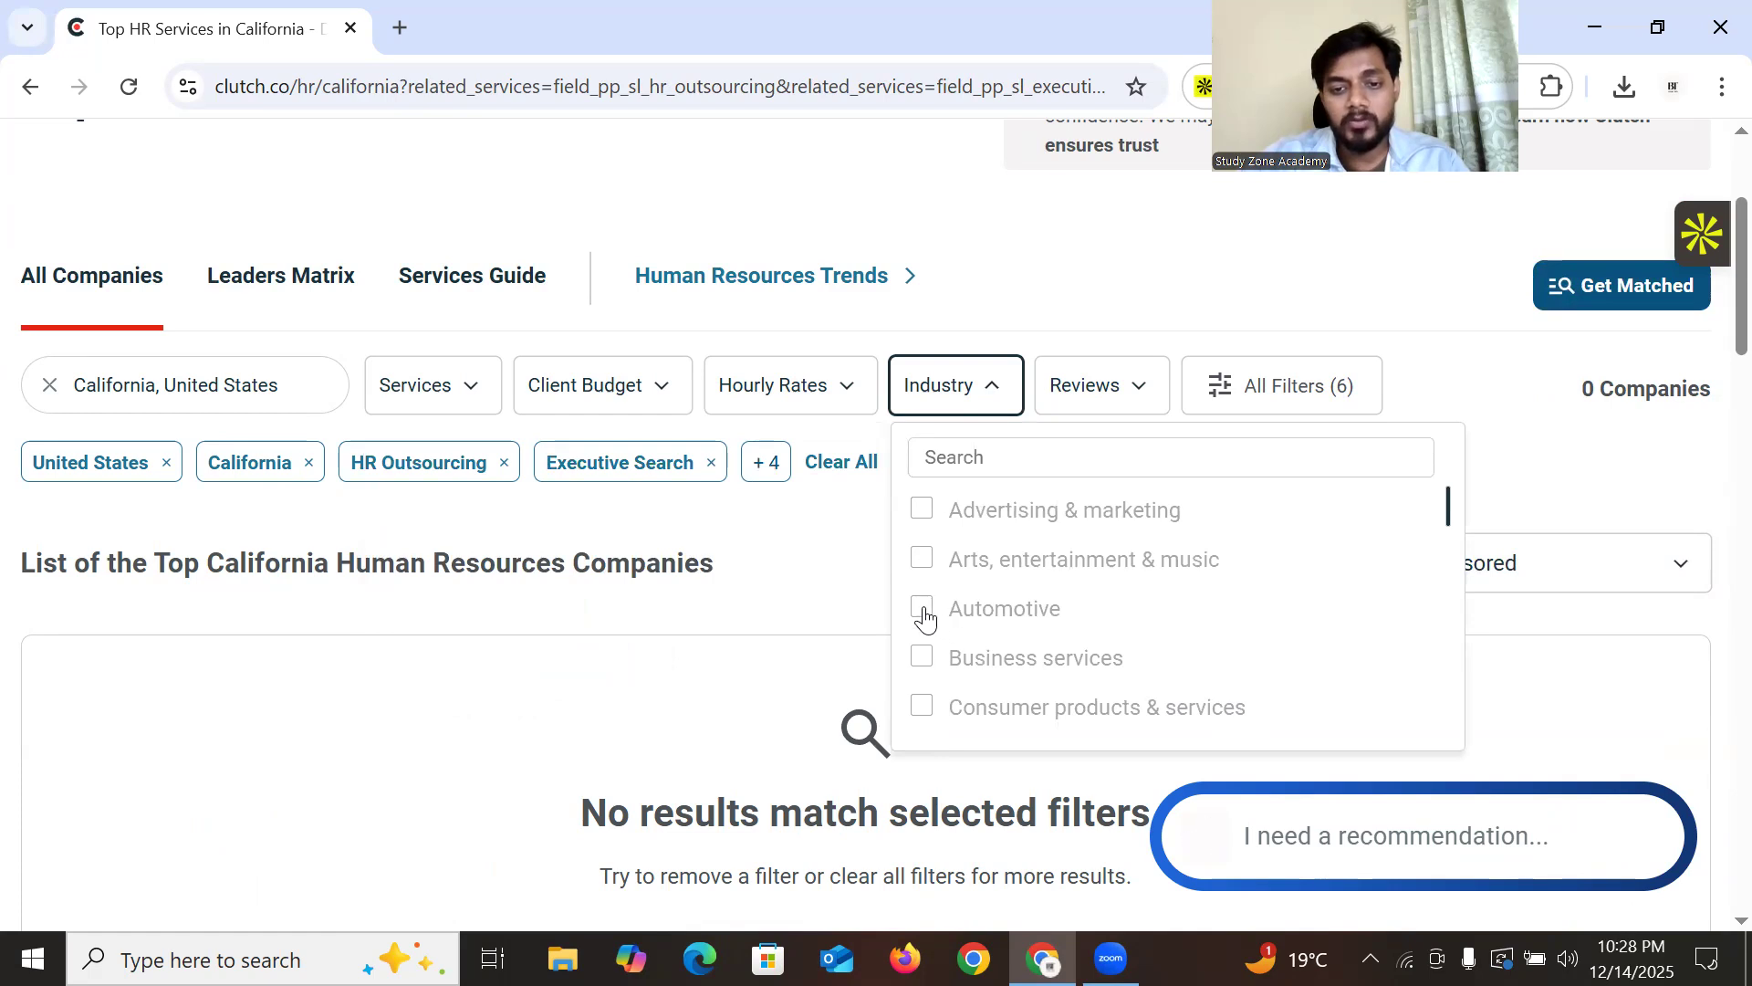
{"action": "left_click", "coordinate": [1549, 463]}
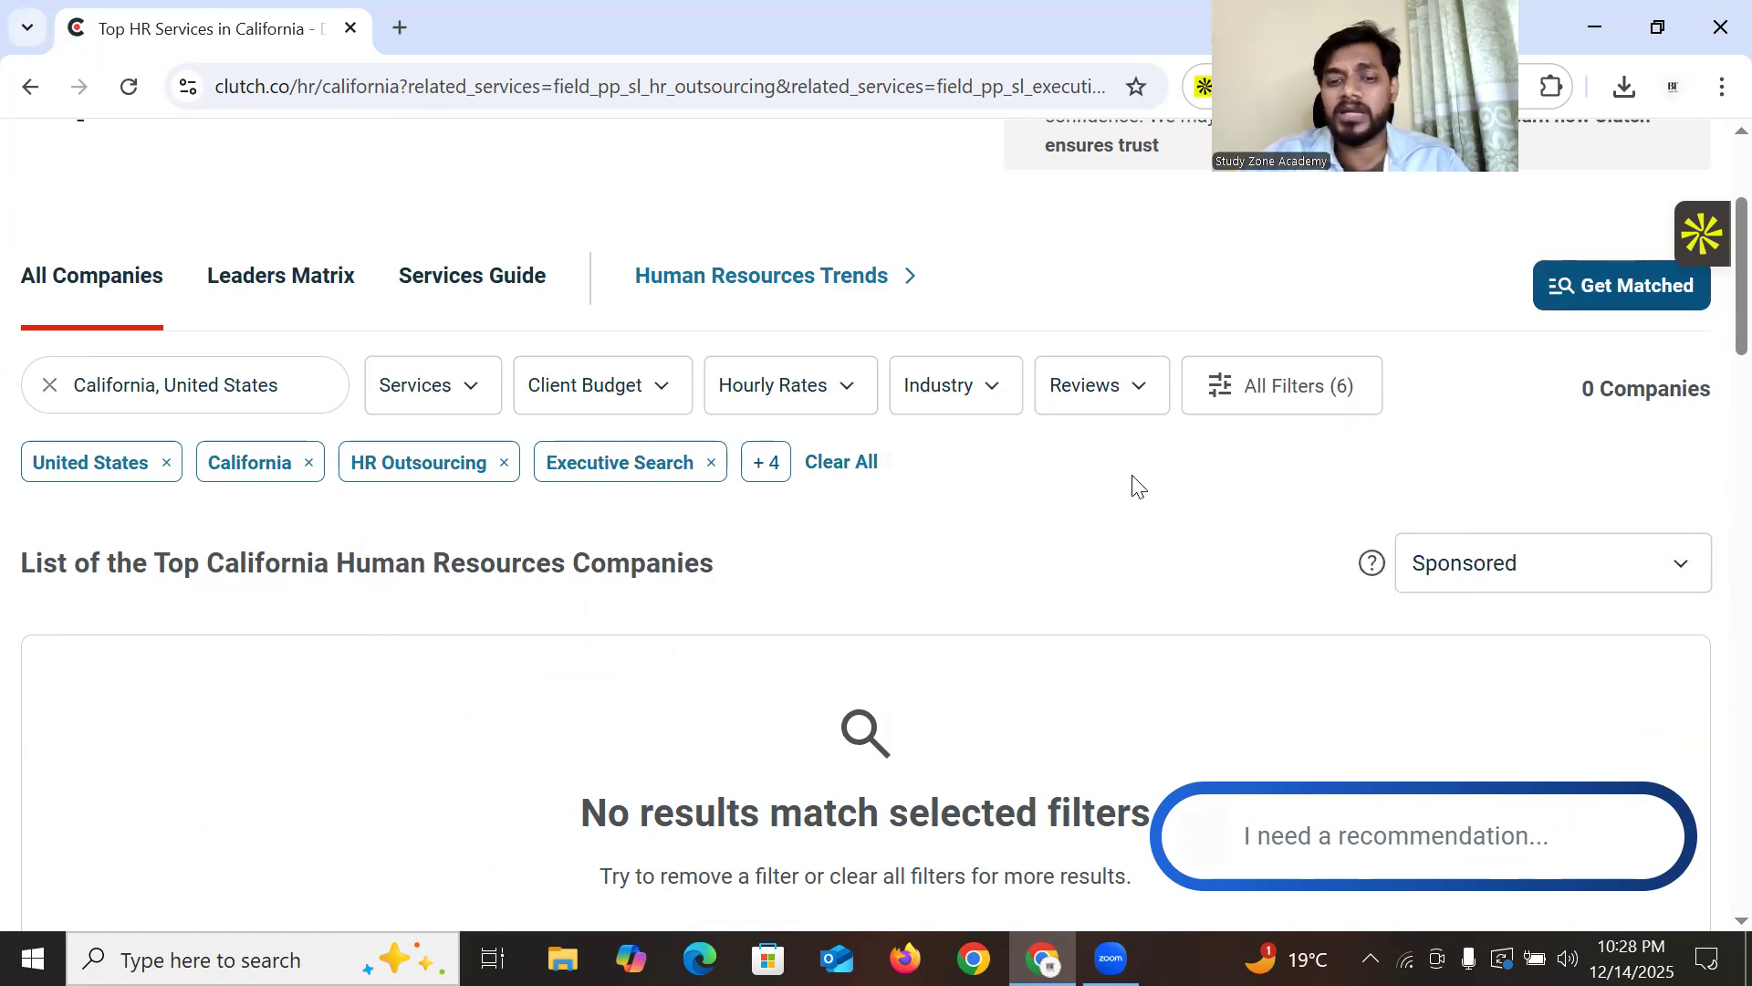
Review the Services filter list, then close it without changes
{"action": "scroll", "coordinate": [1047, 467], "scroll_direction": "down", "scroll_amount": 5}
{"action": "scroll", "coordinate": [1037, 496], "scroll_direction": "up", "scroll_amount": 6}
{"action": "scroll", "coordinate": [782, 575], "scroll_direction": "down", "scroll_amount": 10}
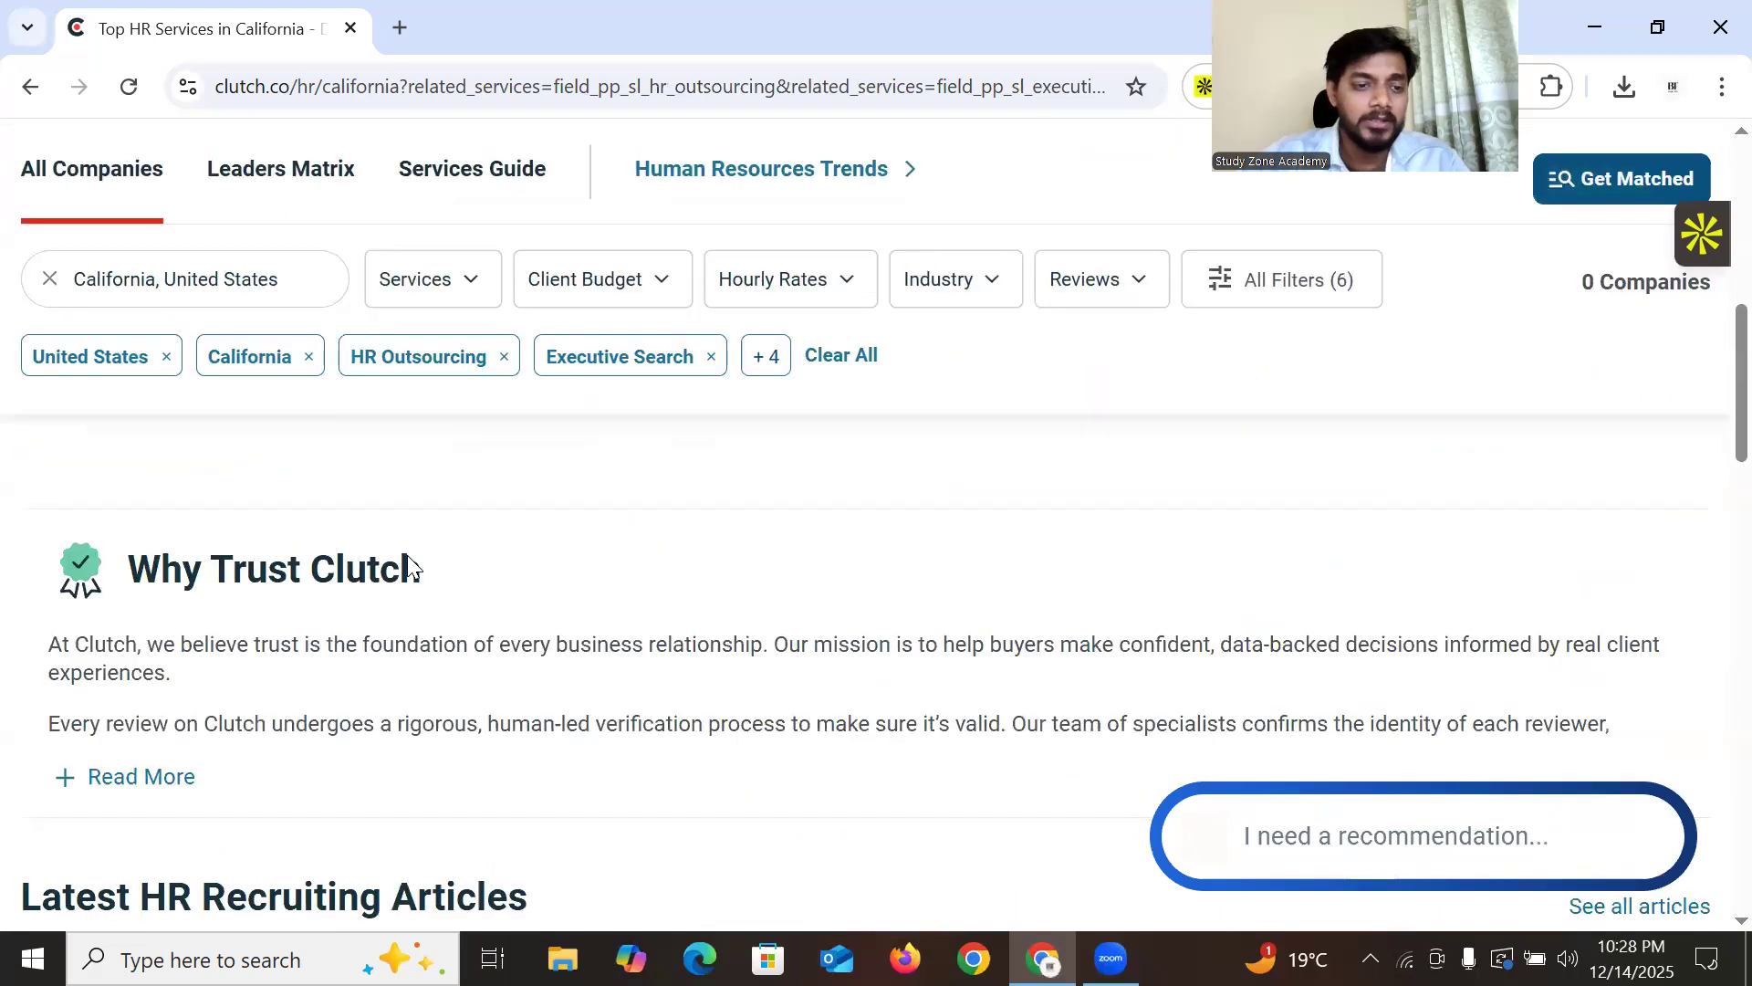
{"action": "scroll", "coordinate": [392, 593], "scroll_direction": "down", "scroll_amount": 3}
{"action": "scroll", "coordinate": [407, 599], "scroll_direction": "up", "scroll_amount": 13}
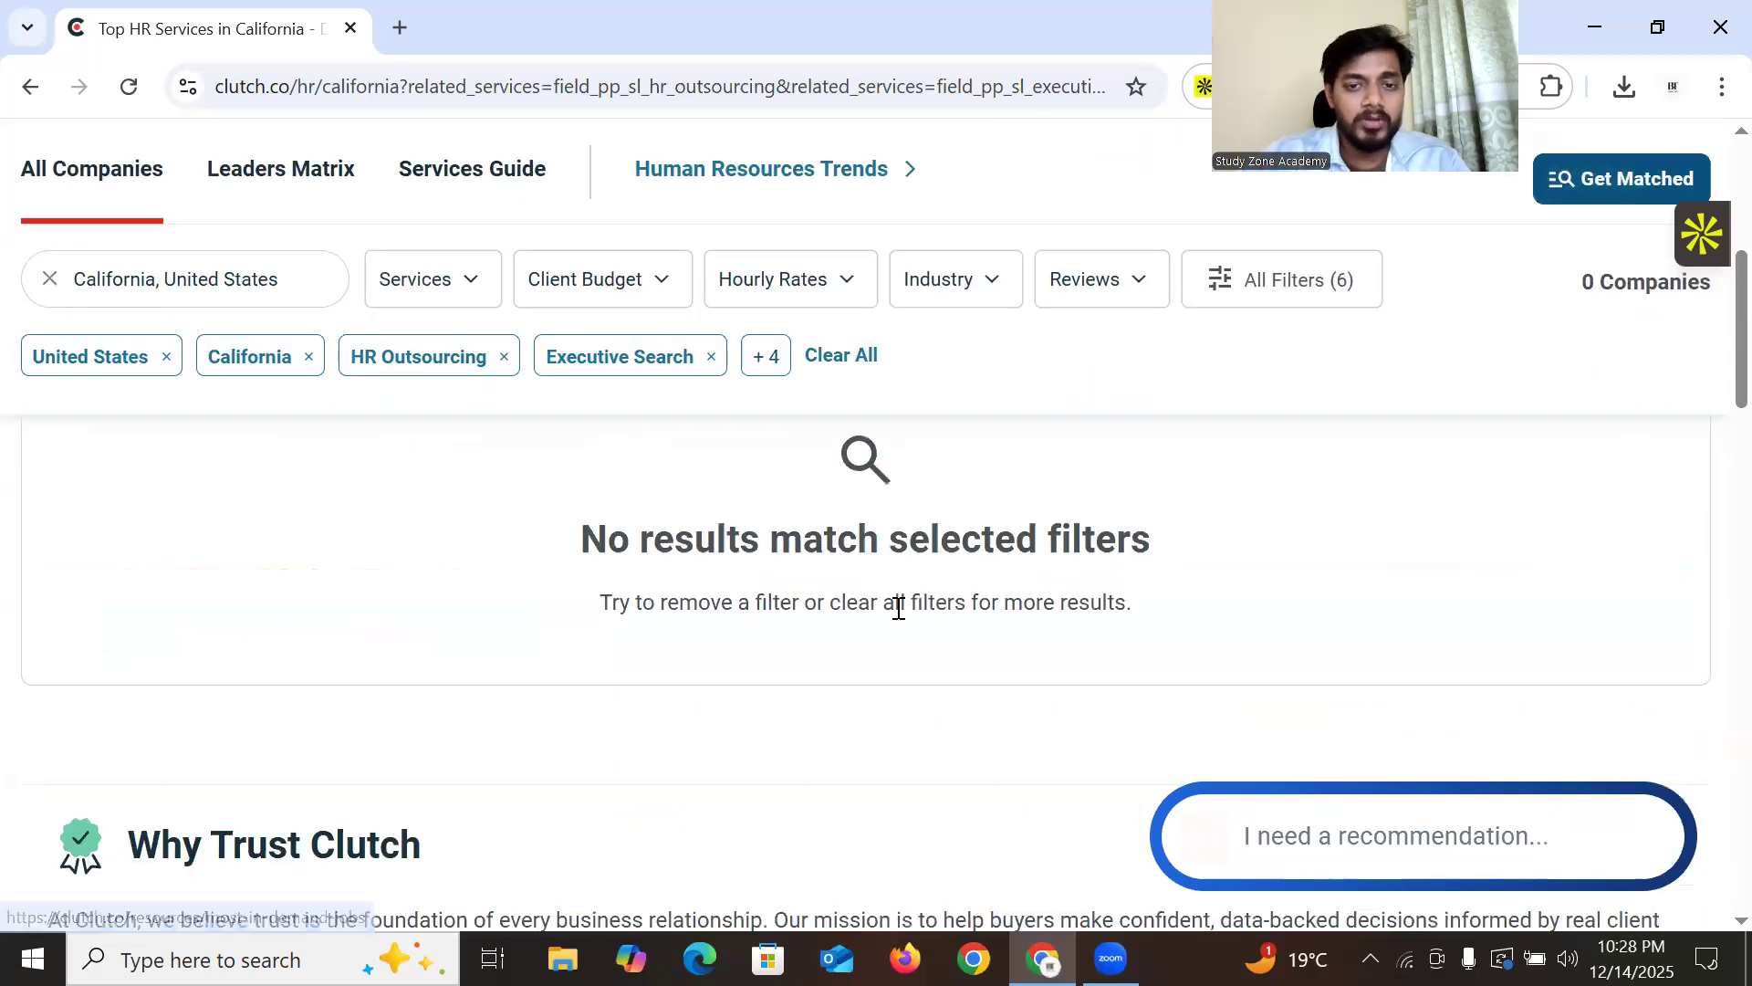
{"action": "scroll", "coordinate": [954, 474], "scroll_direction": "down", "scroll_amount": 3}
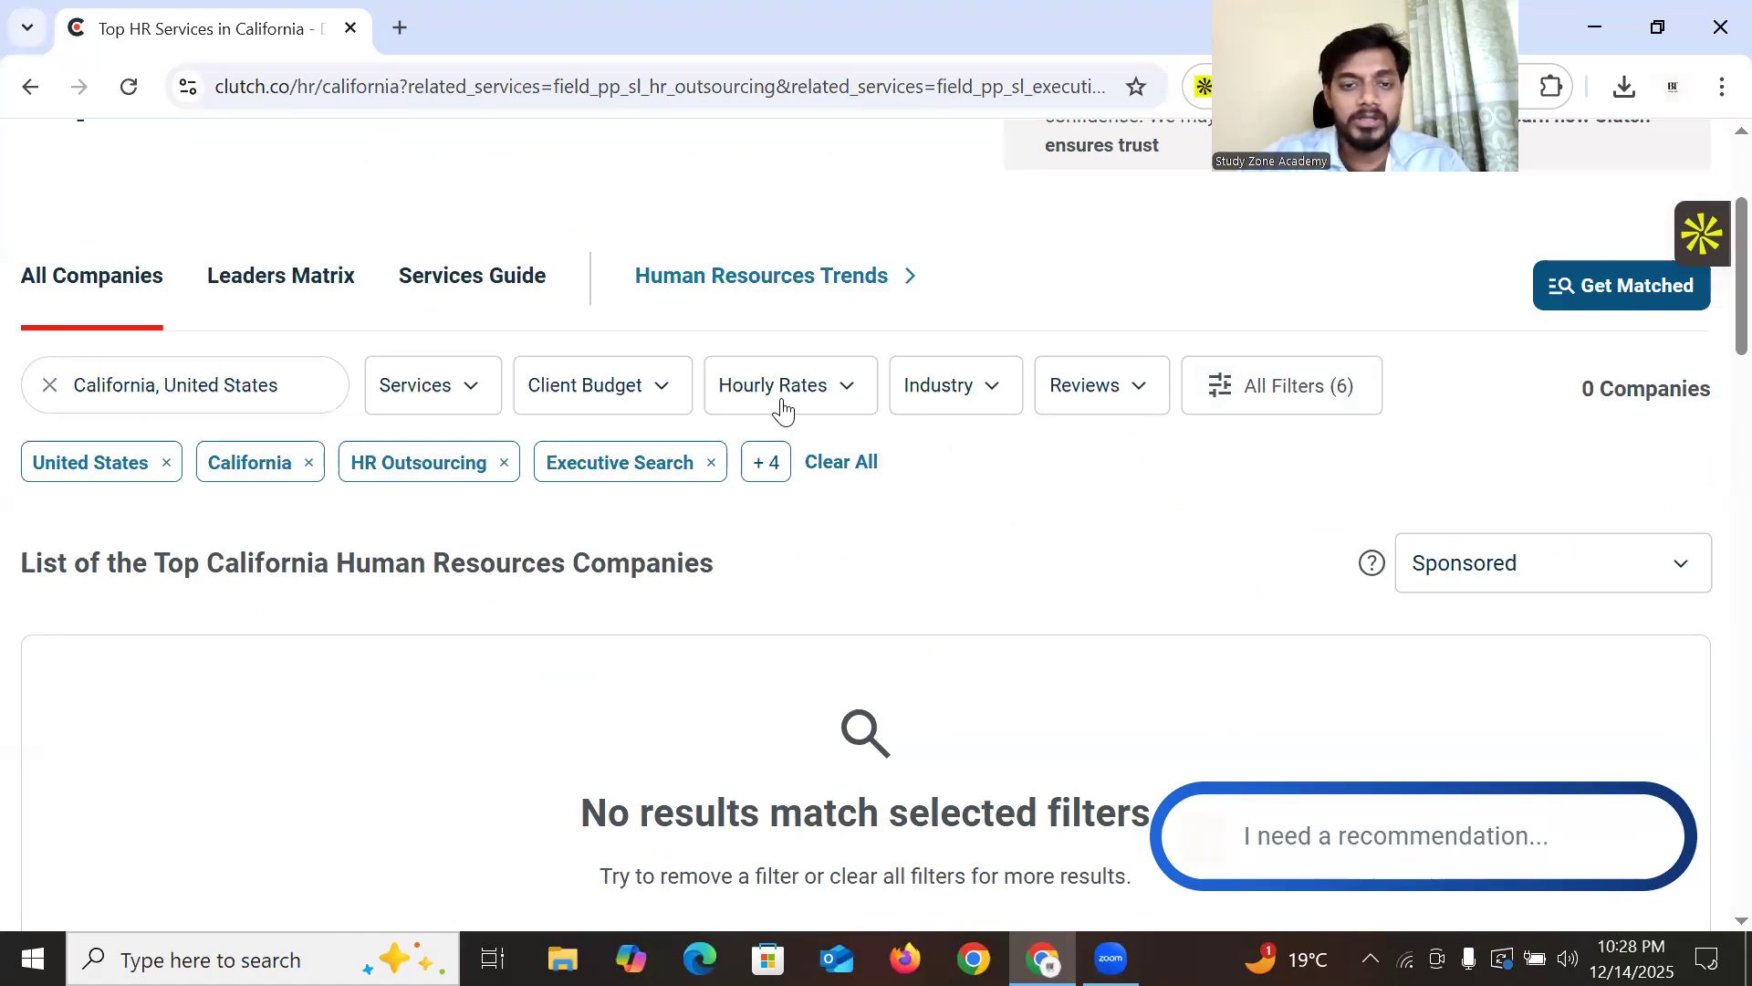
{"action": "left_click", "coordinate": [467, 395]}
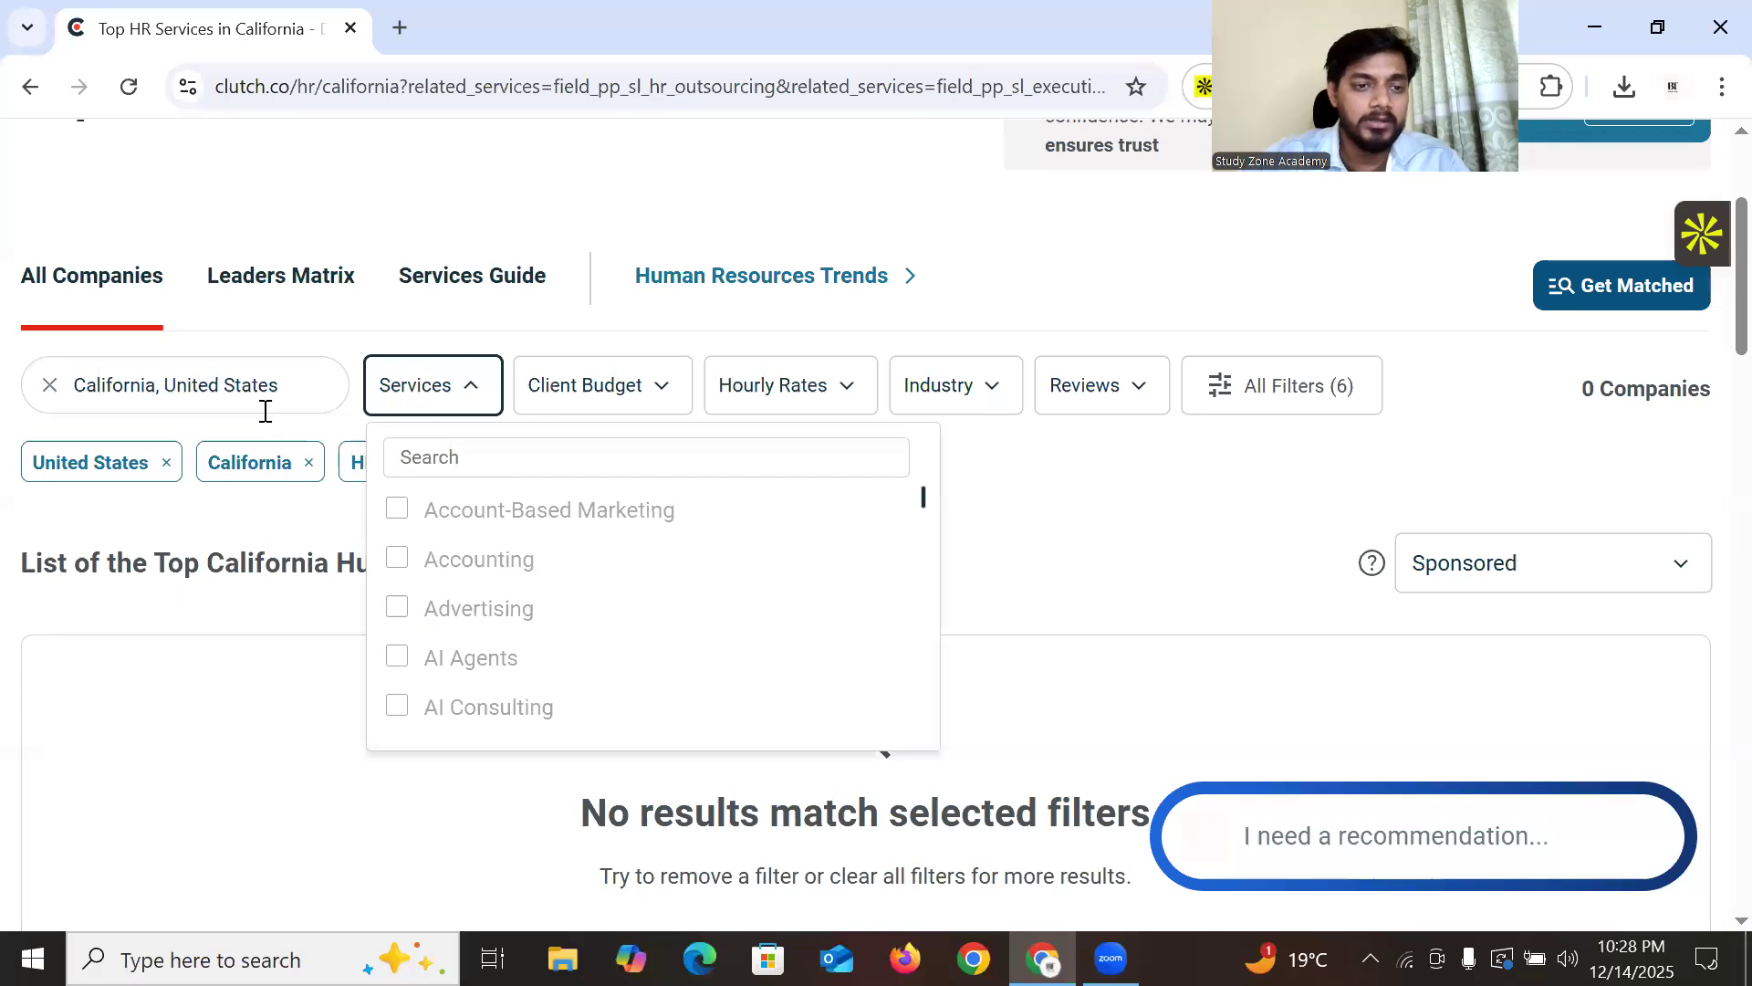
{"action": "left_click", "coordinate": [1036, 501]}
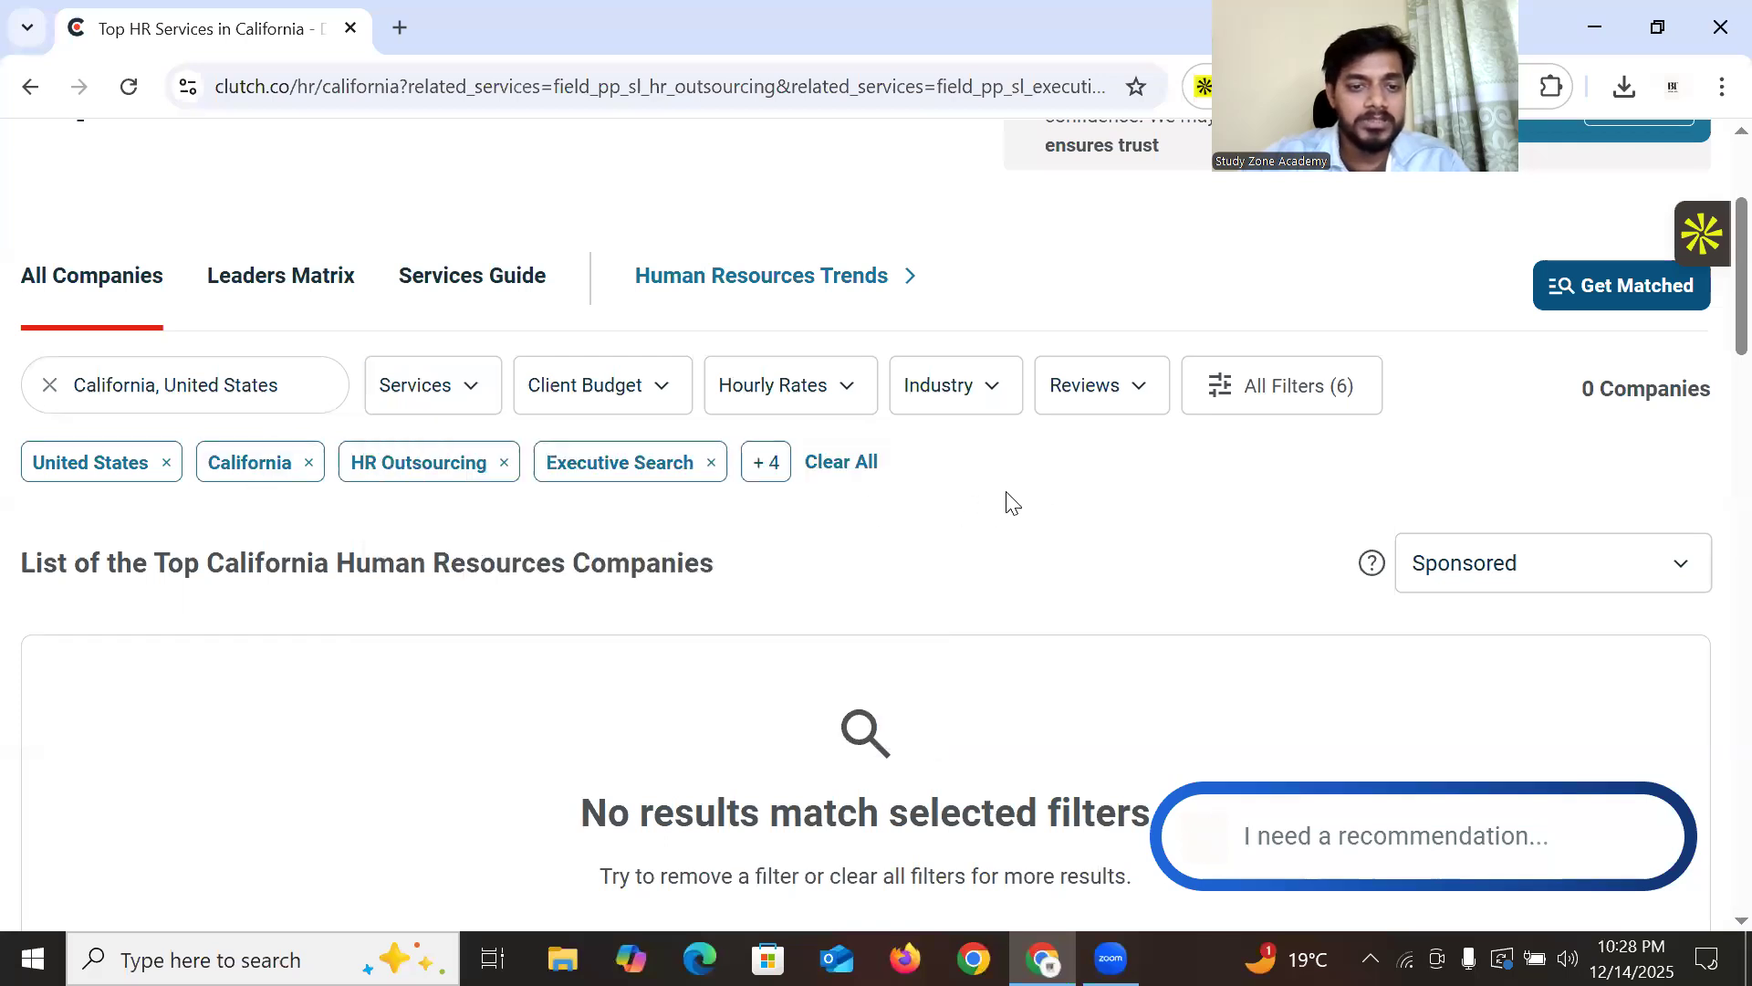
Remove the Staffing filter chip, leaving 48 California recruiting firms
{"action": "scroll", "coordinate": [557, 484], "scroll_direction": "down", "scroll_amount": 4}
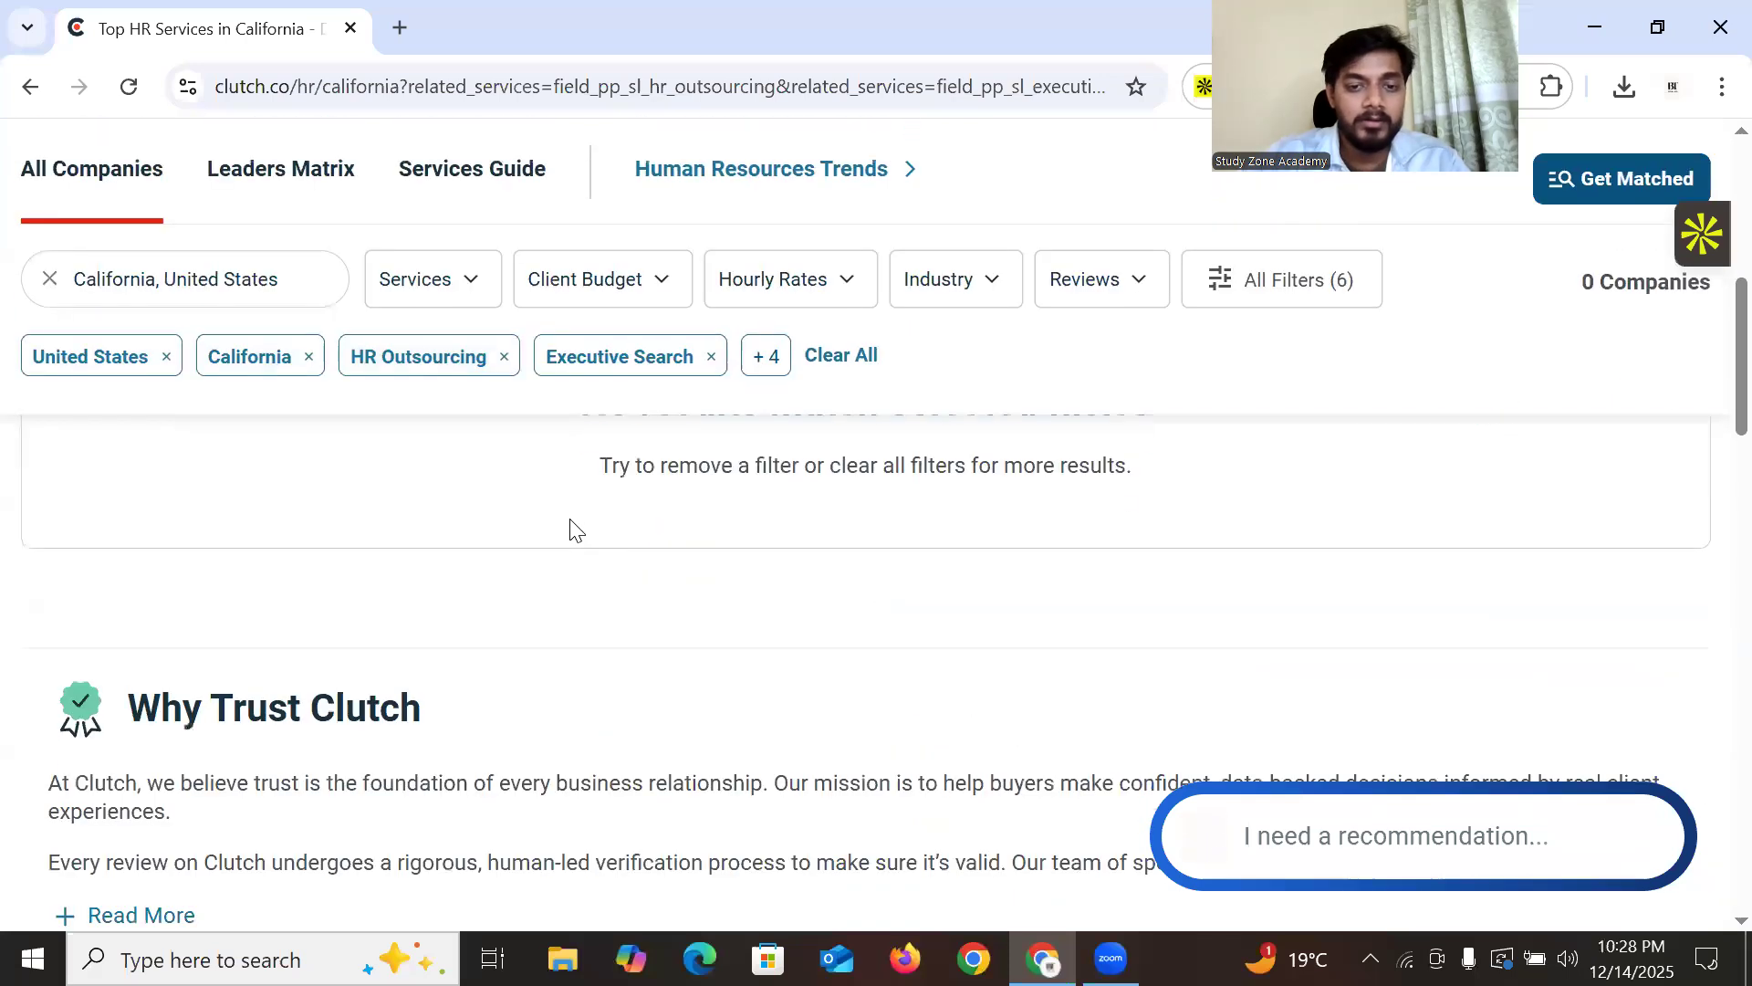
{"action": "scroll", "coordinate": [659, 575], "scroll_direction": "up", "scroll_amount": 1}
{"action": "left_click_drag", "start_coordinate": [608, 540], "coordinate": [1085, 540]}
{"action": "left_click", "coordinate": [775, 609]}
{"action": "scroll", "coordinate": [364, 646], "scroll_direction": "up", "scroll_amount": 4}
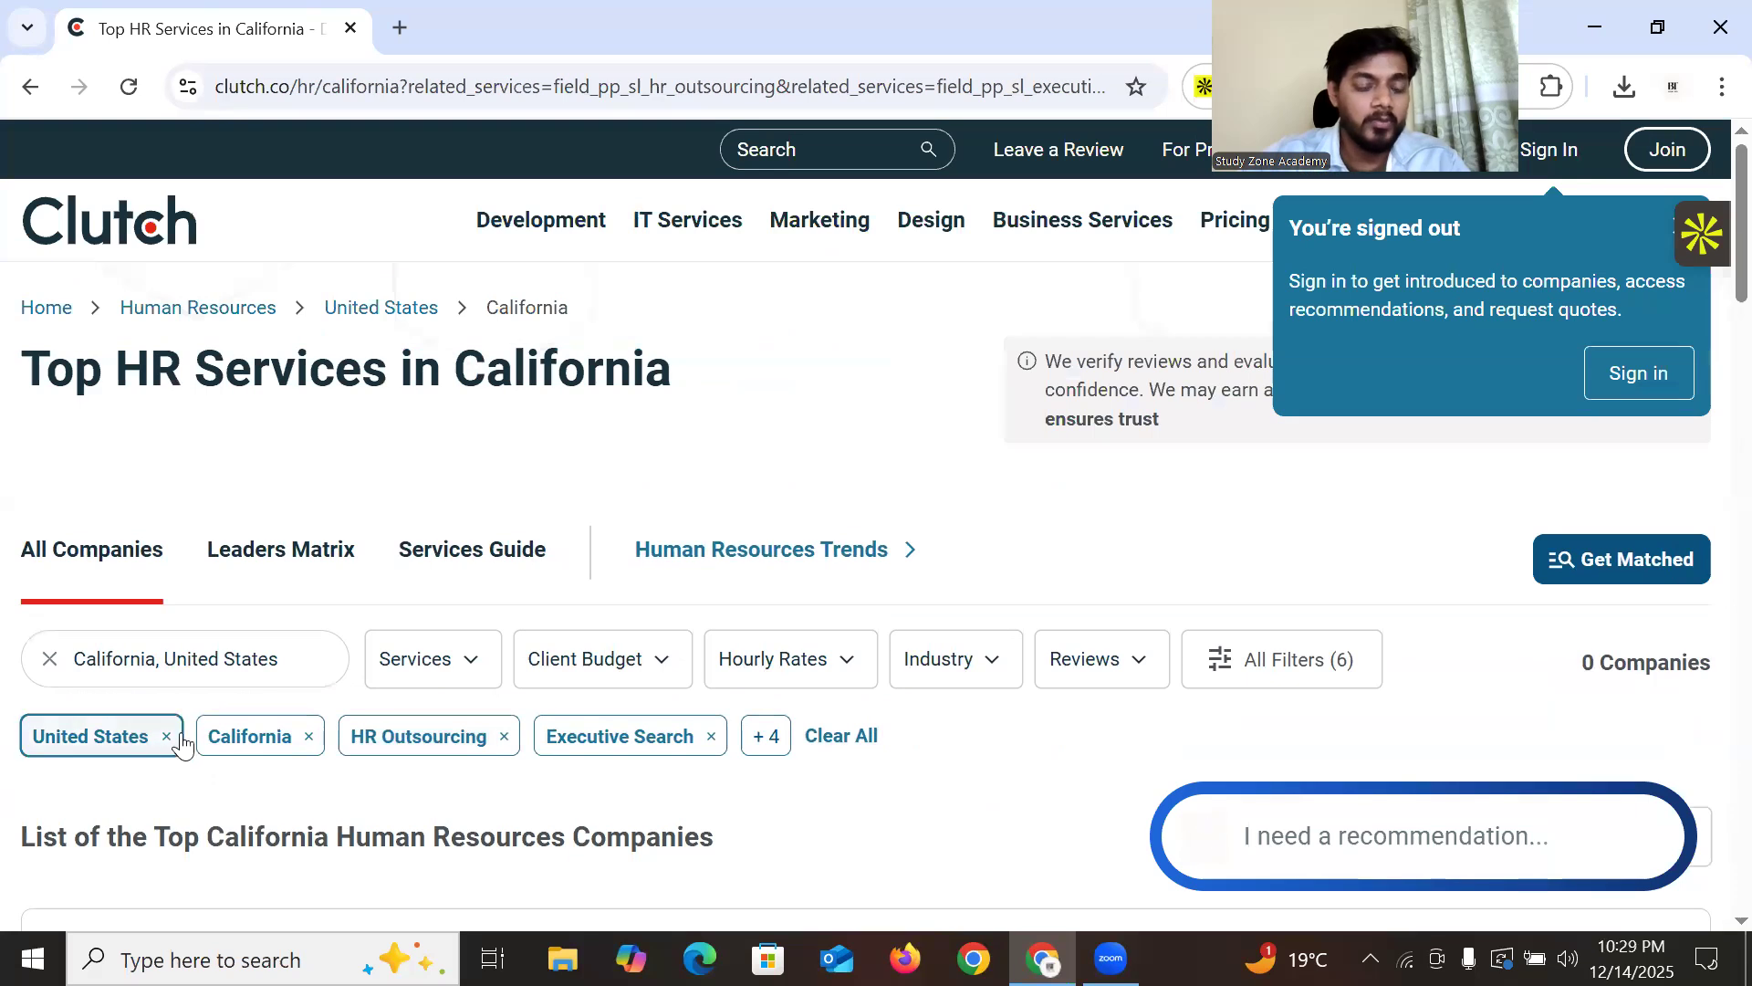
{"action": "scroll", "coordinate": [407, 546], "scroll_direction": "down", "scroll_amount": 1}
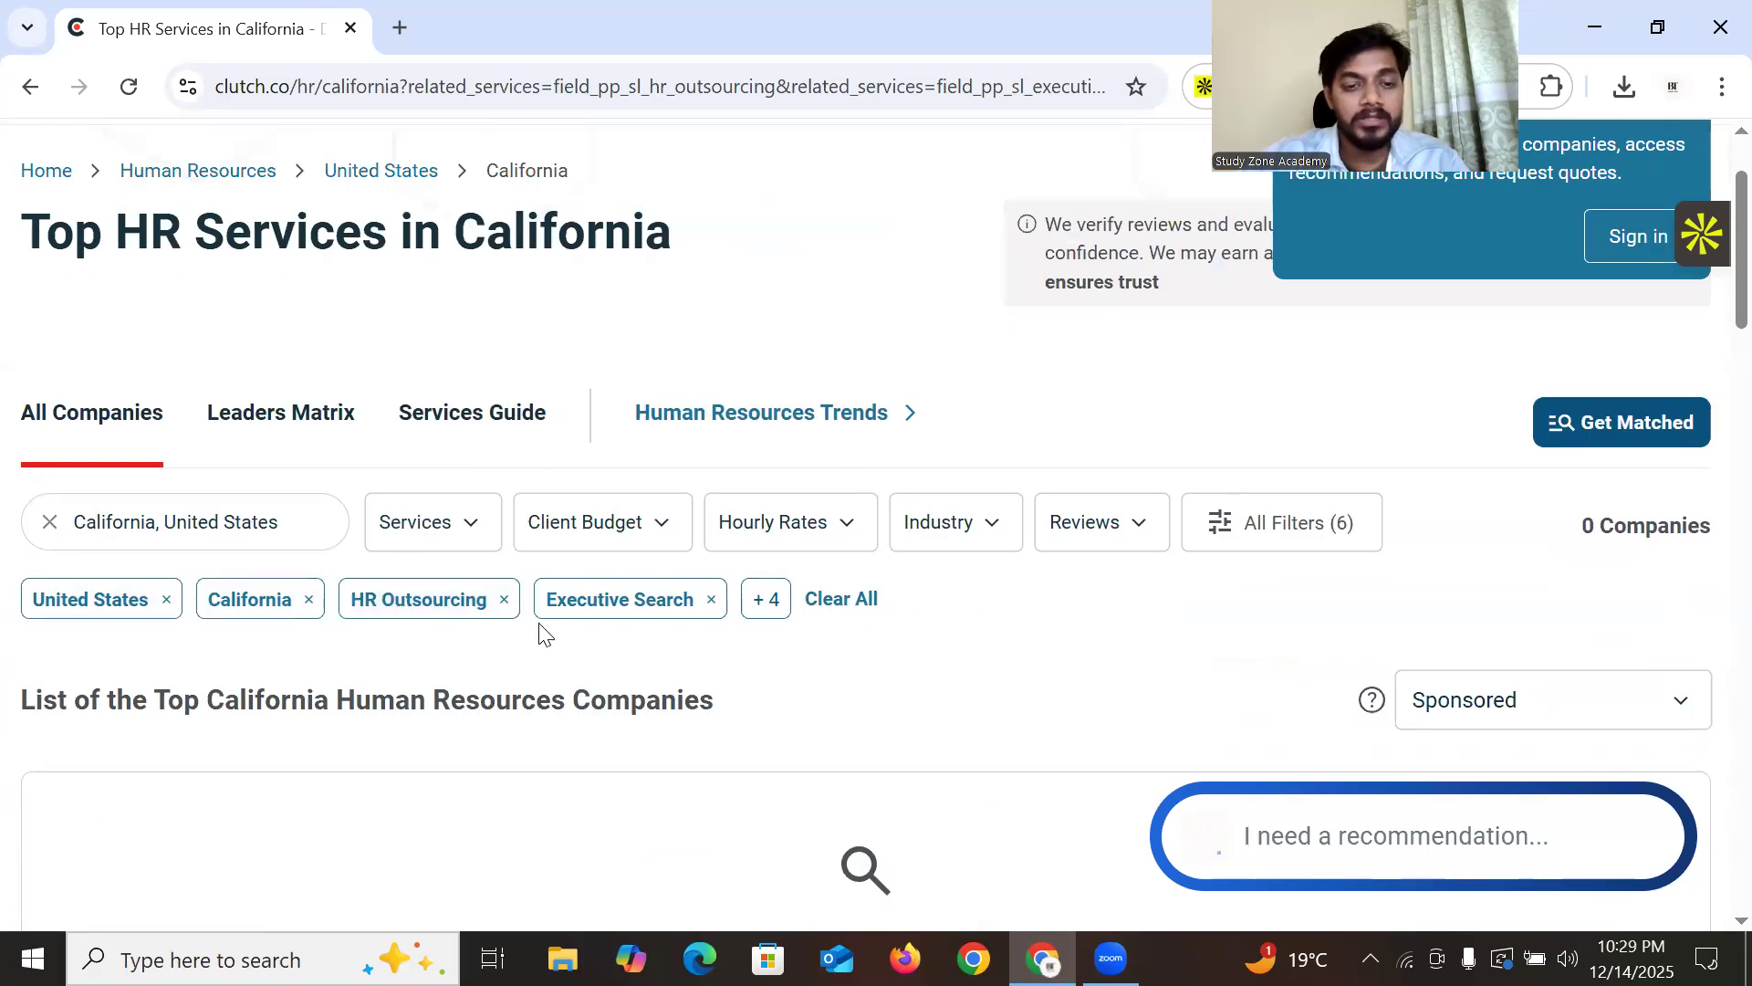
{"action": "scroll", "coordinate": [411, 655], "scroll_direction": "down", "scroll_amount": 1}
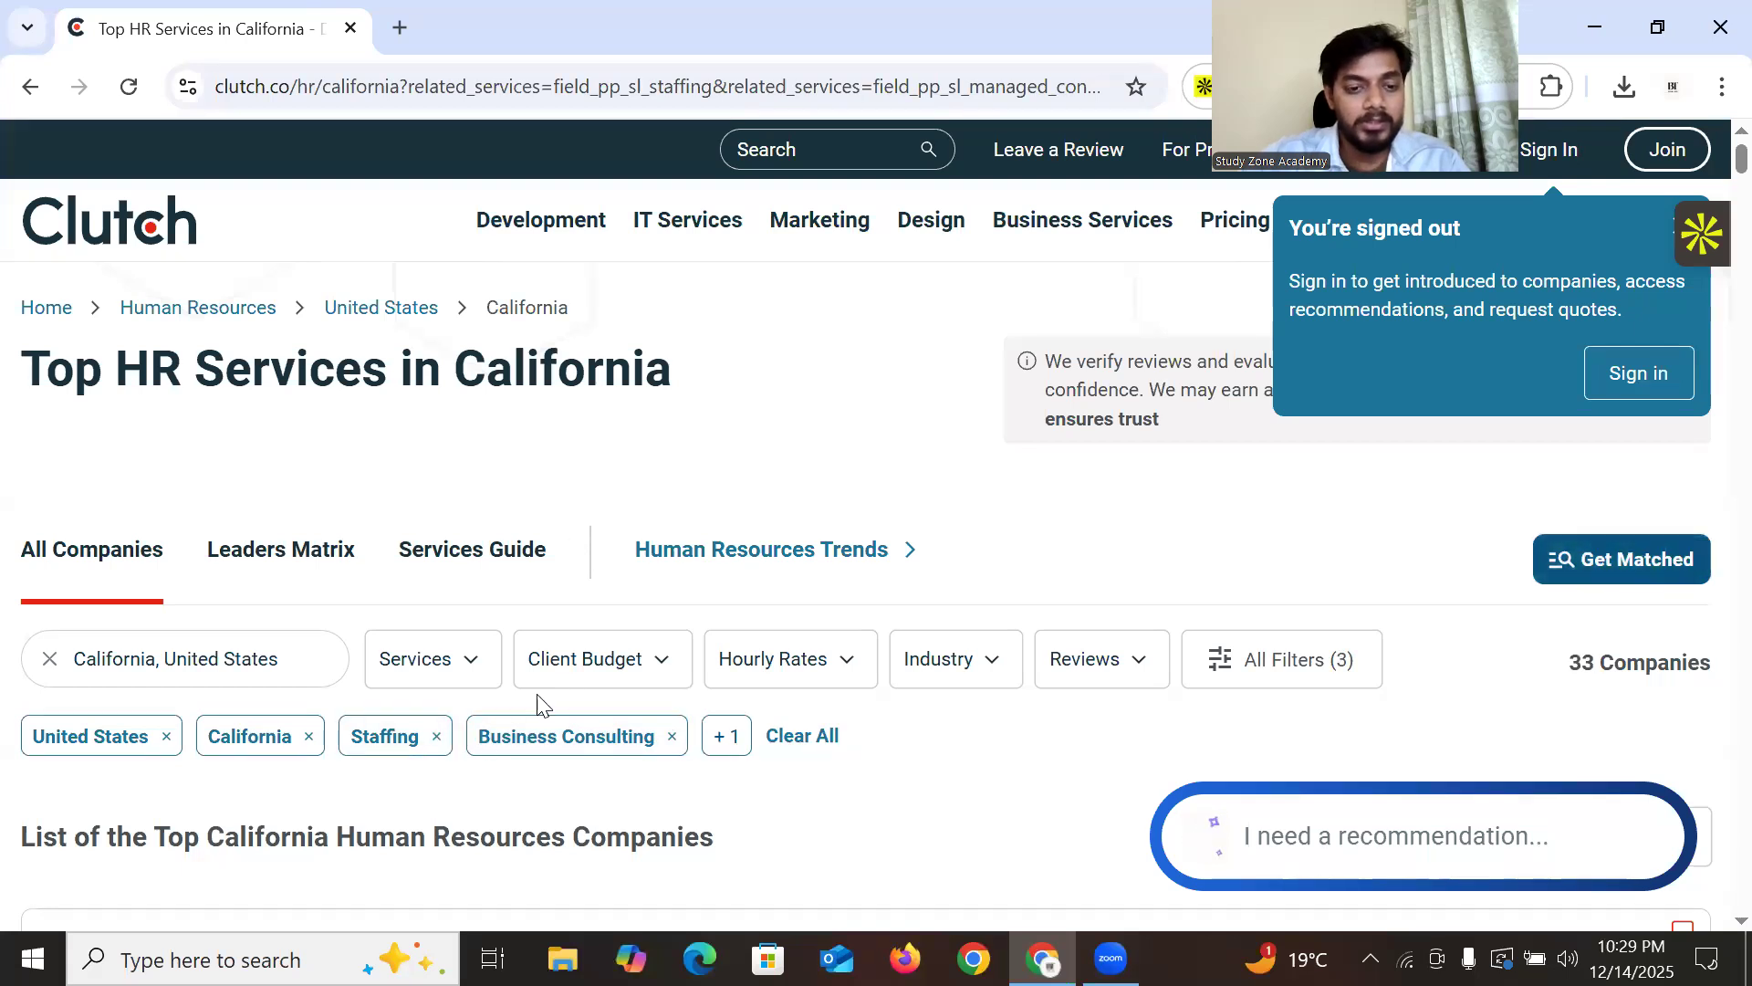
{"action": "left_click", "coordinate": [438, 739]}
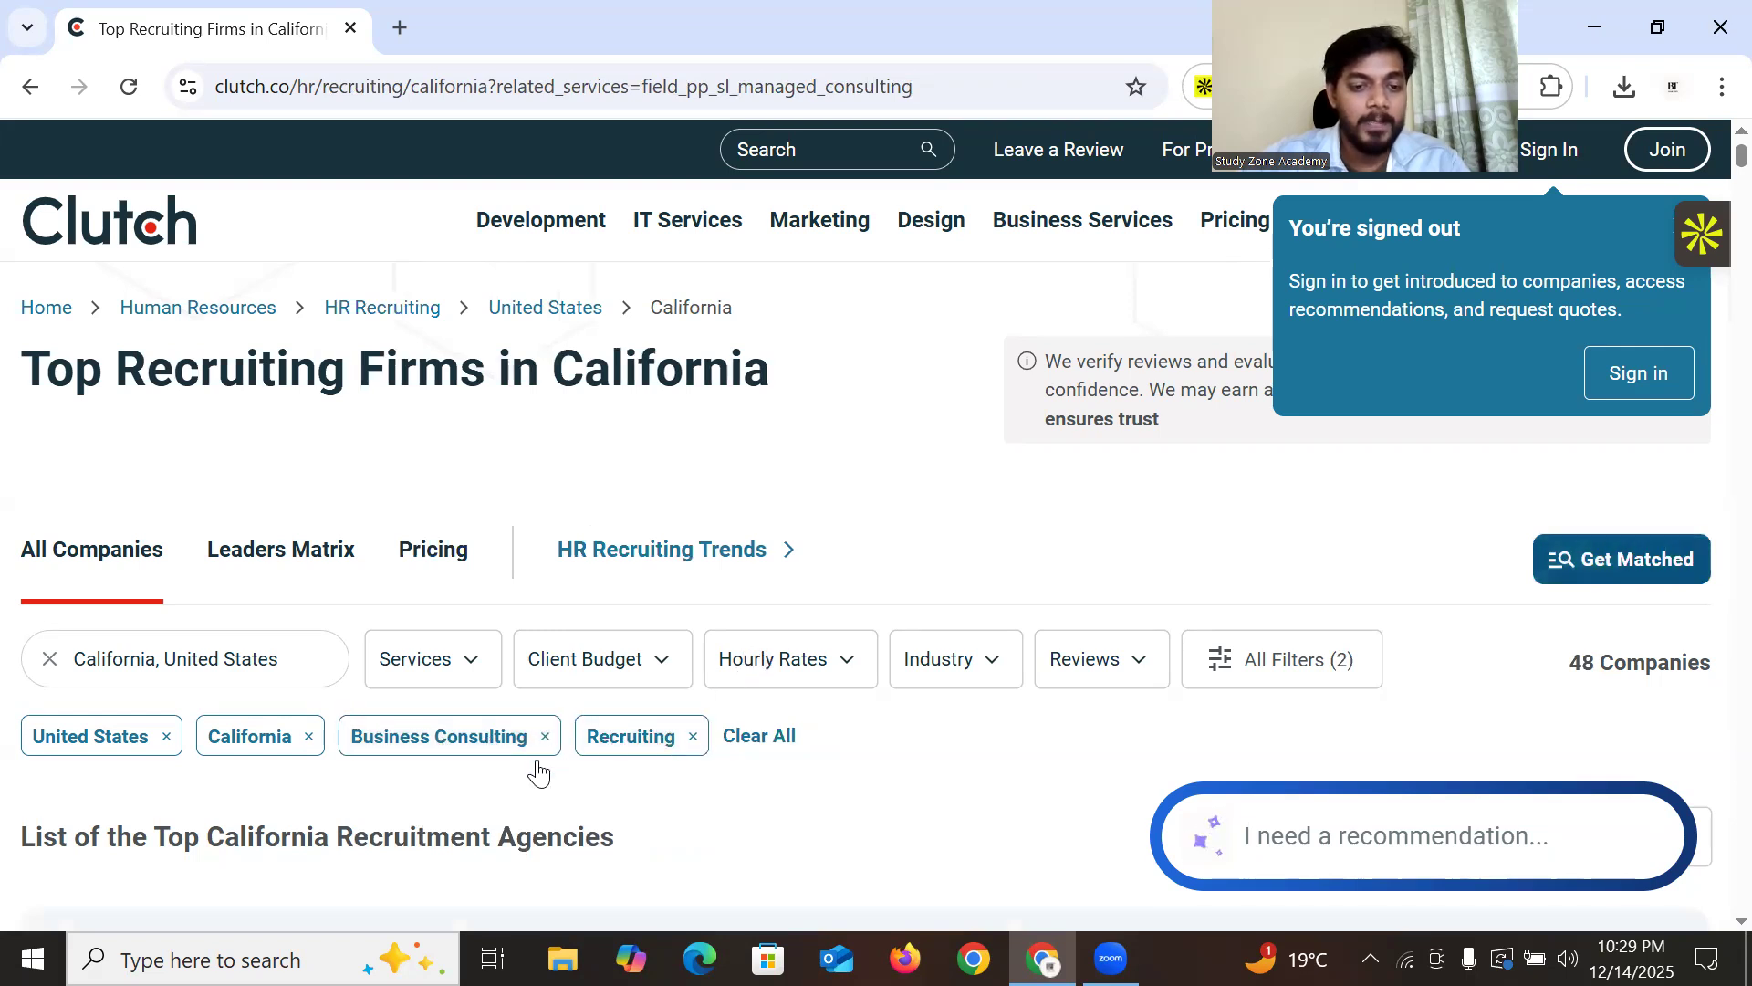
Remove the Business Consulting filter, returning the list to 938 companies
{"action": "left_click", "coordinate": [438, 741]}
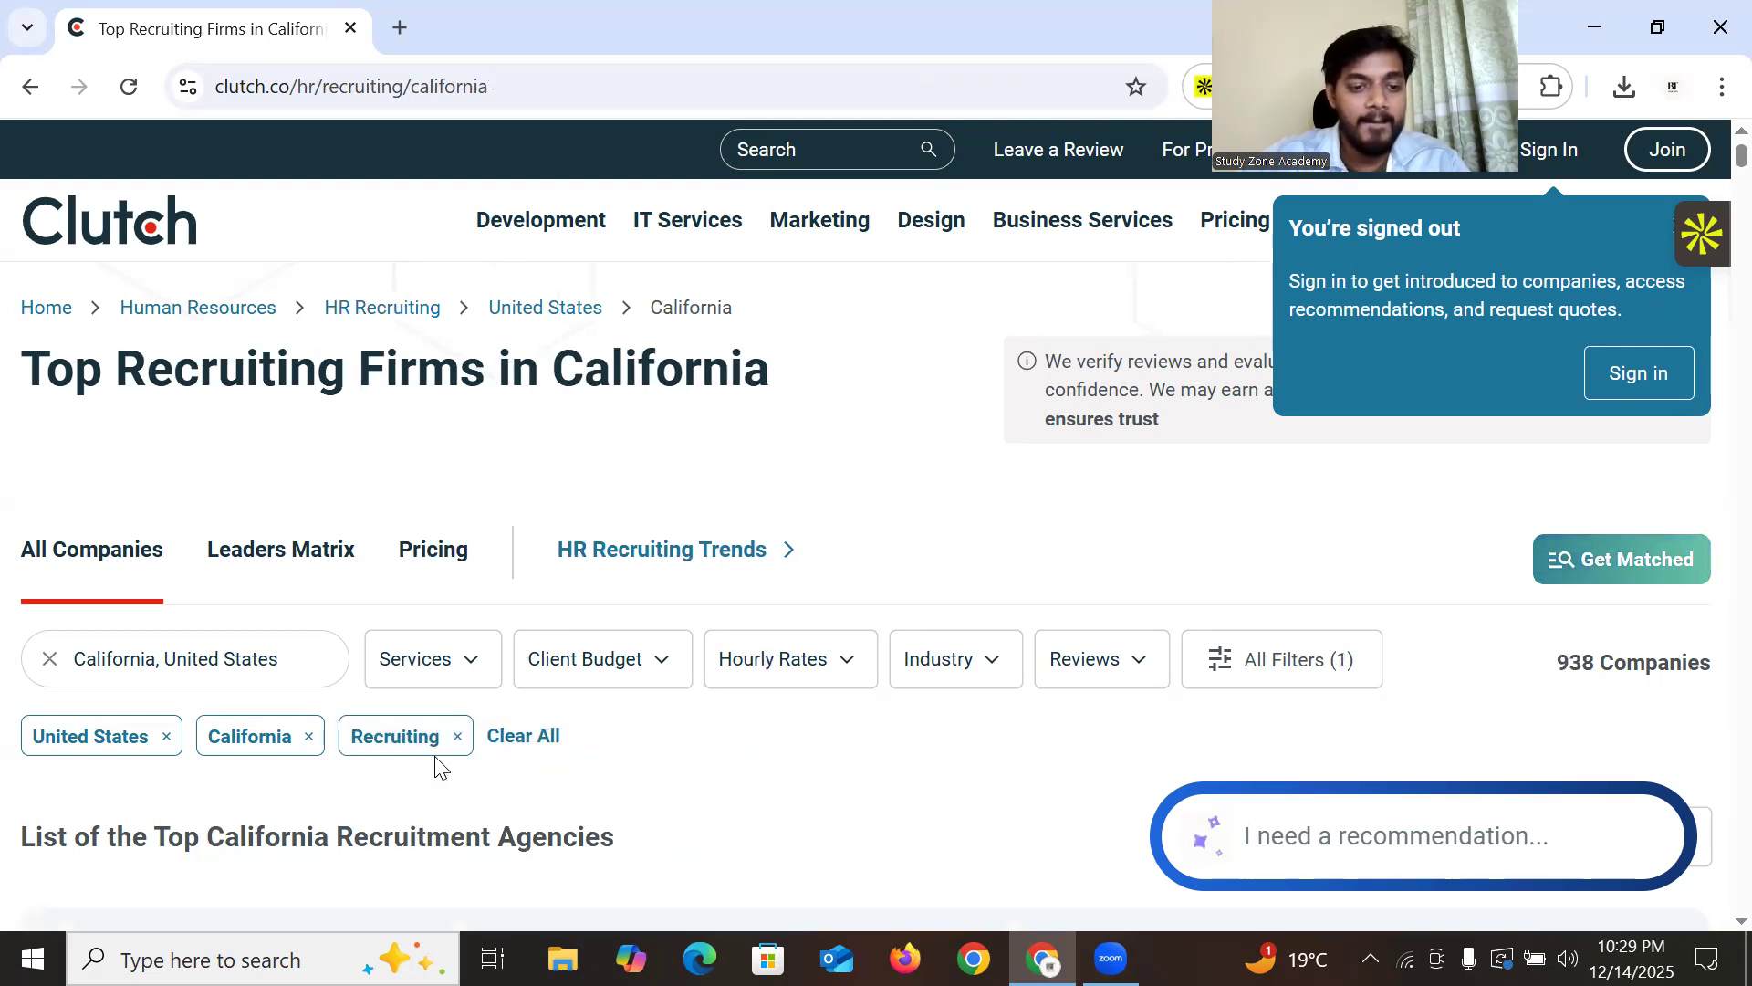
{"action": "scroll", "coordinate": [575, 529], "scroll_direction": "down", "scroll_amount": 4}
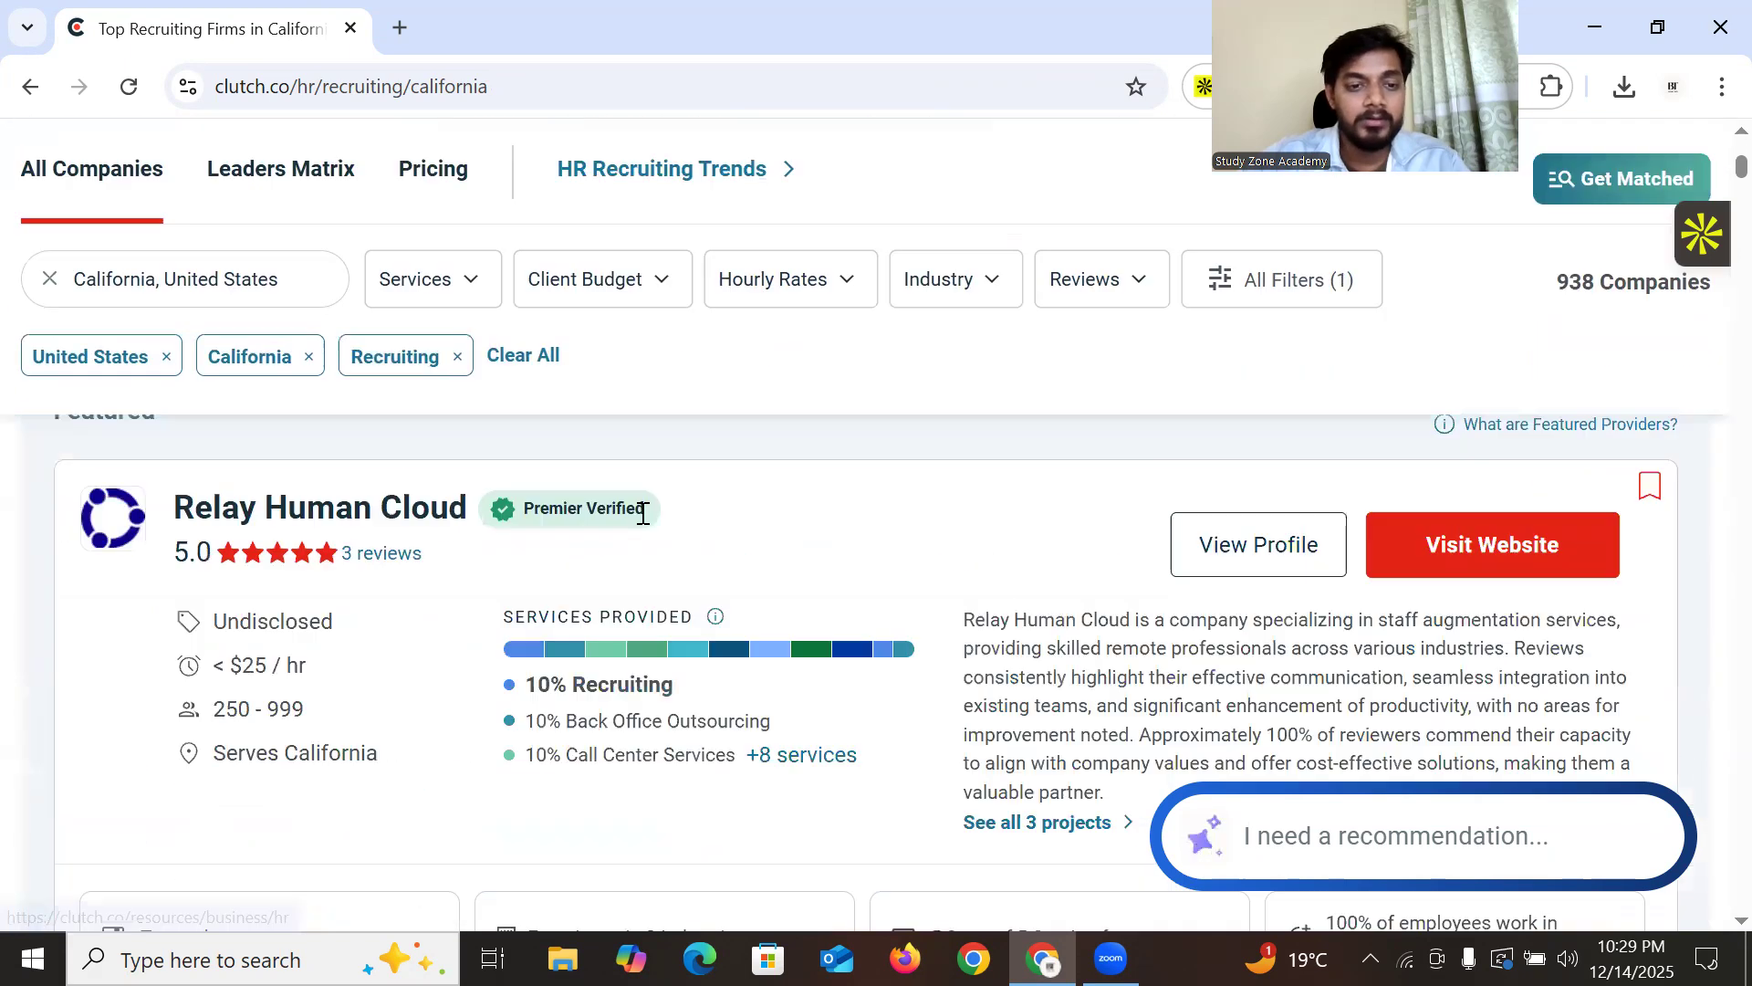
{"action": "scroll", "coordinate": [900, 418], "scroll_direction": "up", "scroll_amount": 4}
{"action": "scroll", "coordinate": [868, 473], "scroll_direction": "down", "scroll_amount": 5}
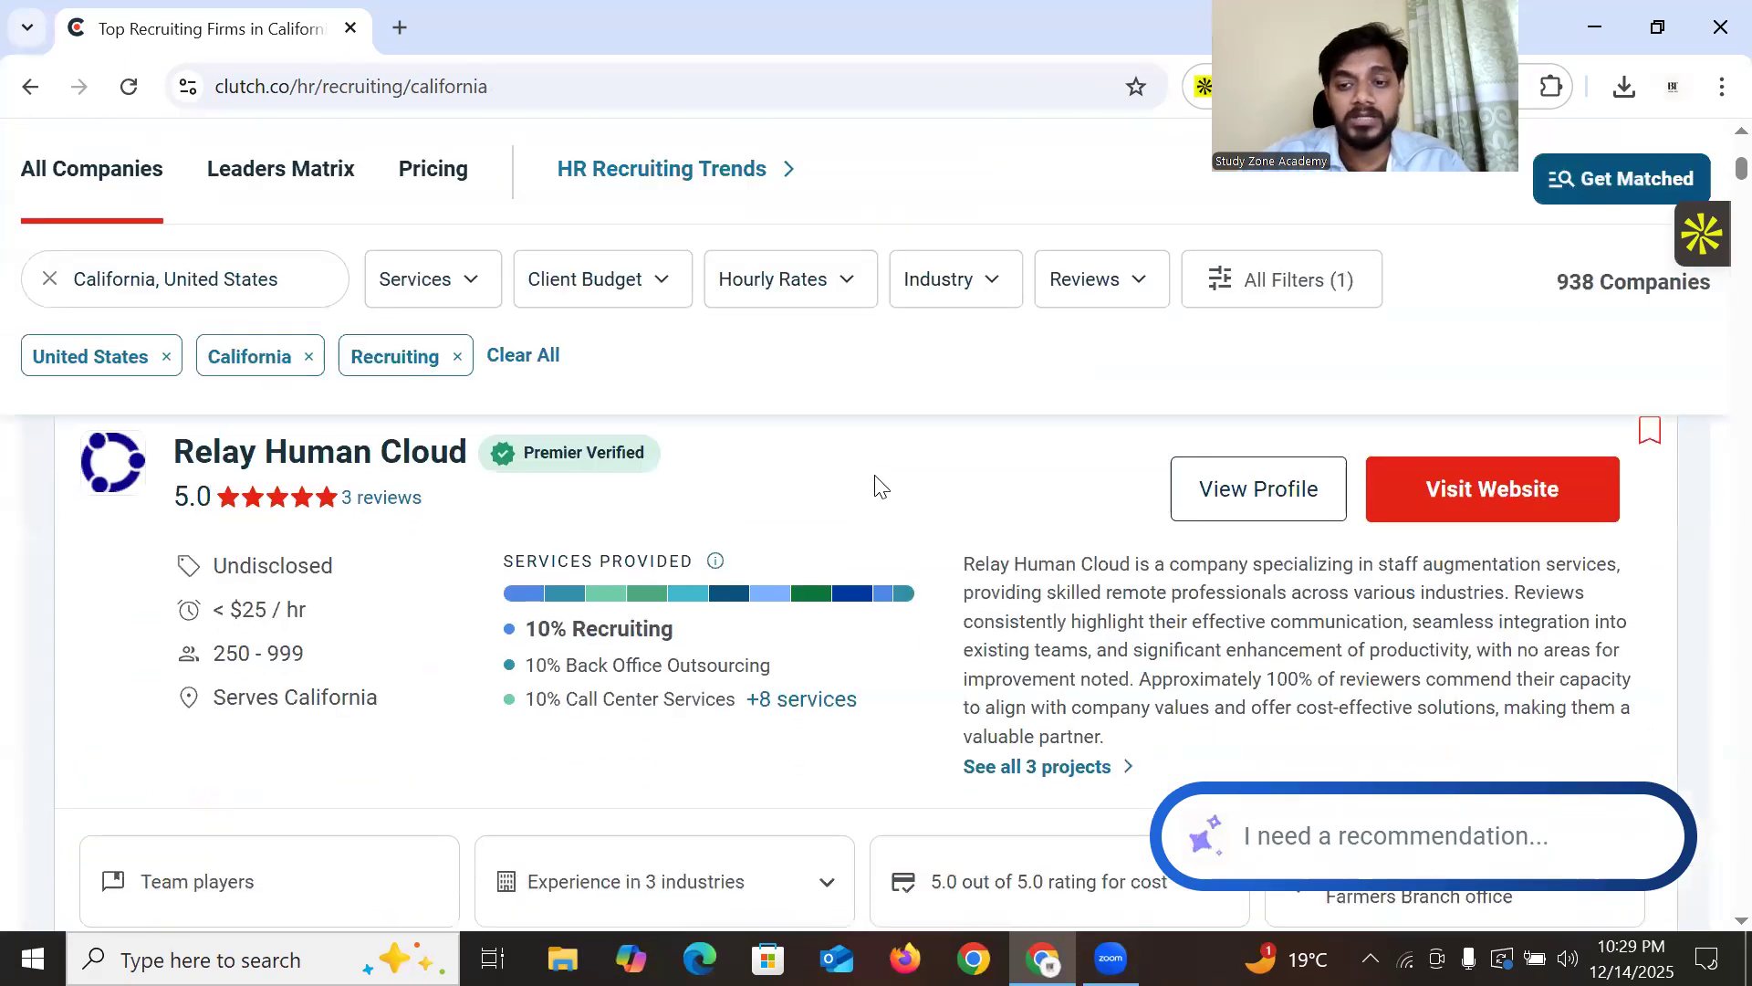
{"action": "scroll", "coordinate": [1042, 580], "scroll_direction": "up", "scroll_amount": 1}
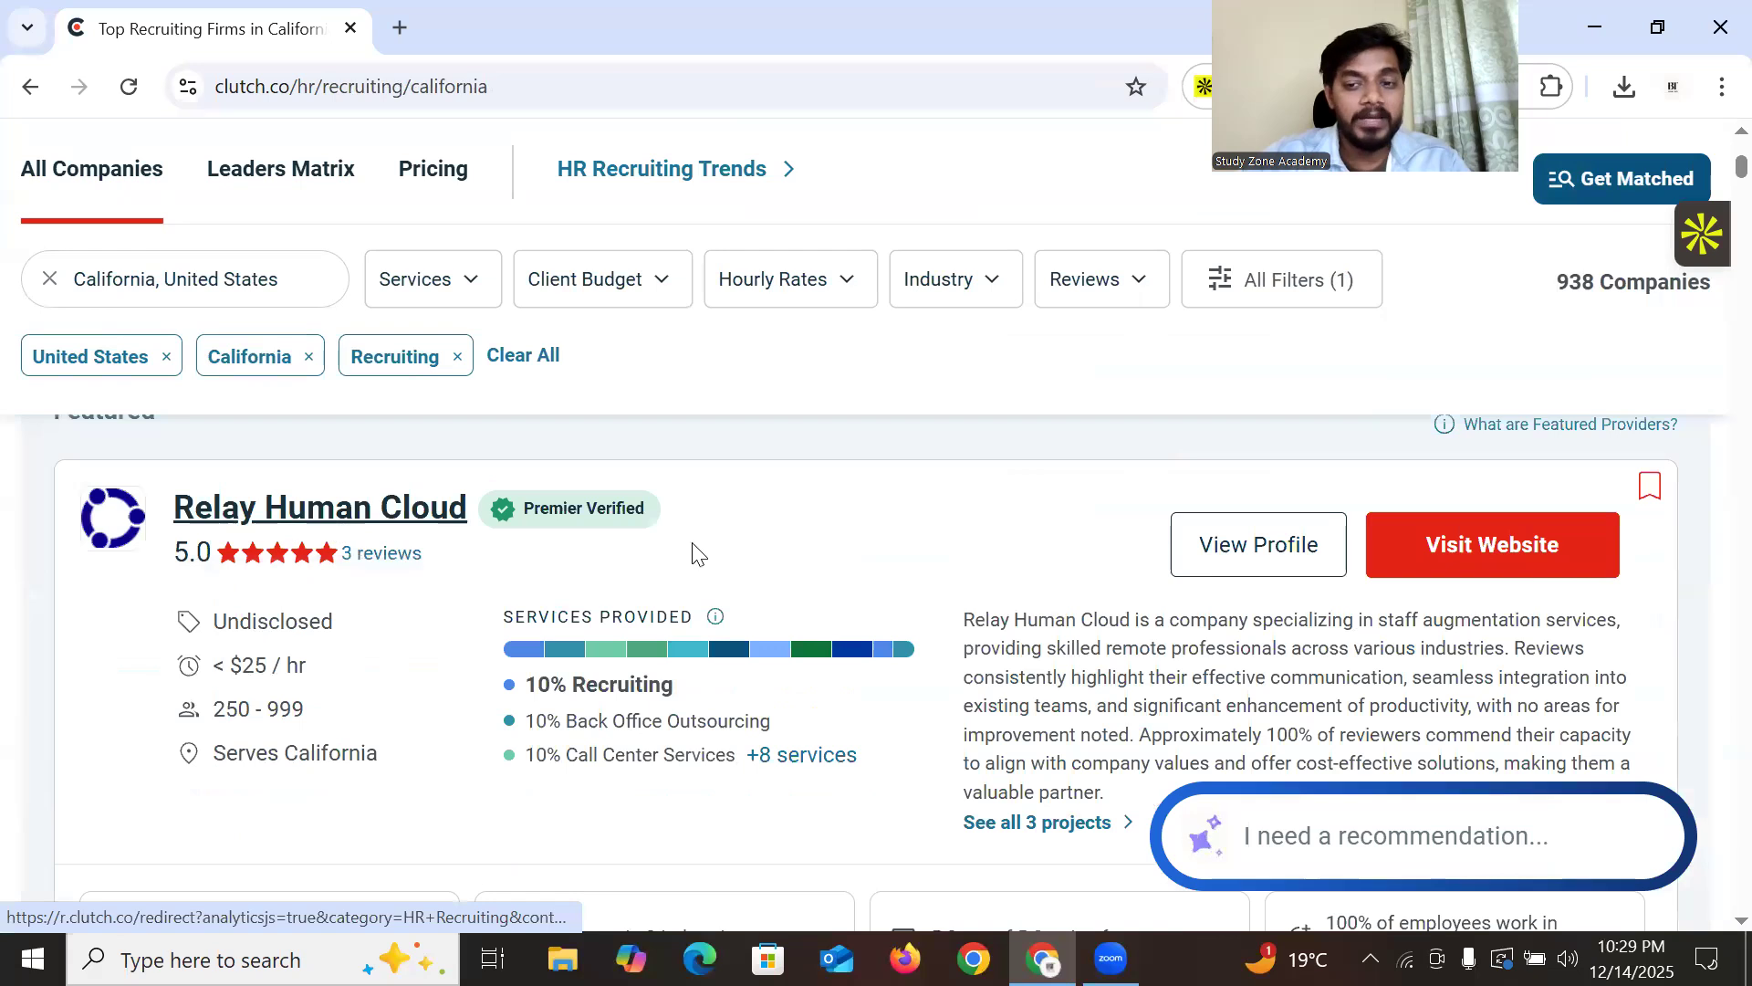
Open Relay Human Cloud's Clutch profile in a new tab while staying on the list
{"action": "right_click", "coordinate": [1253, 551]}
{"action": "left_click", "coordinate": [1333, 148]}
{"action": "left_click", "coordinate": [468, 19]}
{"action": "left_click", "coordinate": [254, 25]}
{"action": "scroll", "coordinate": [178, 573], "scroll_direction": "down", "scroll_amount": 5}
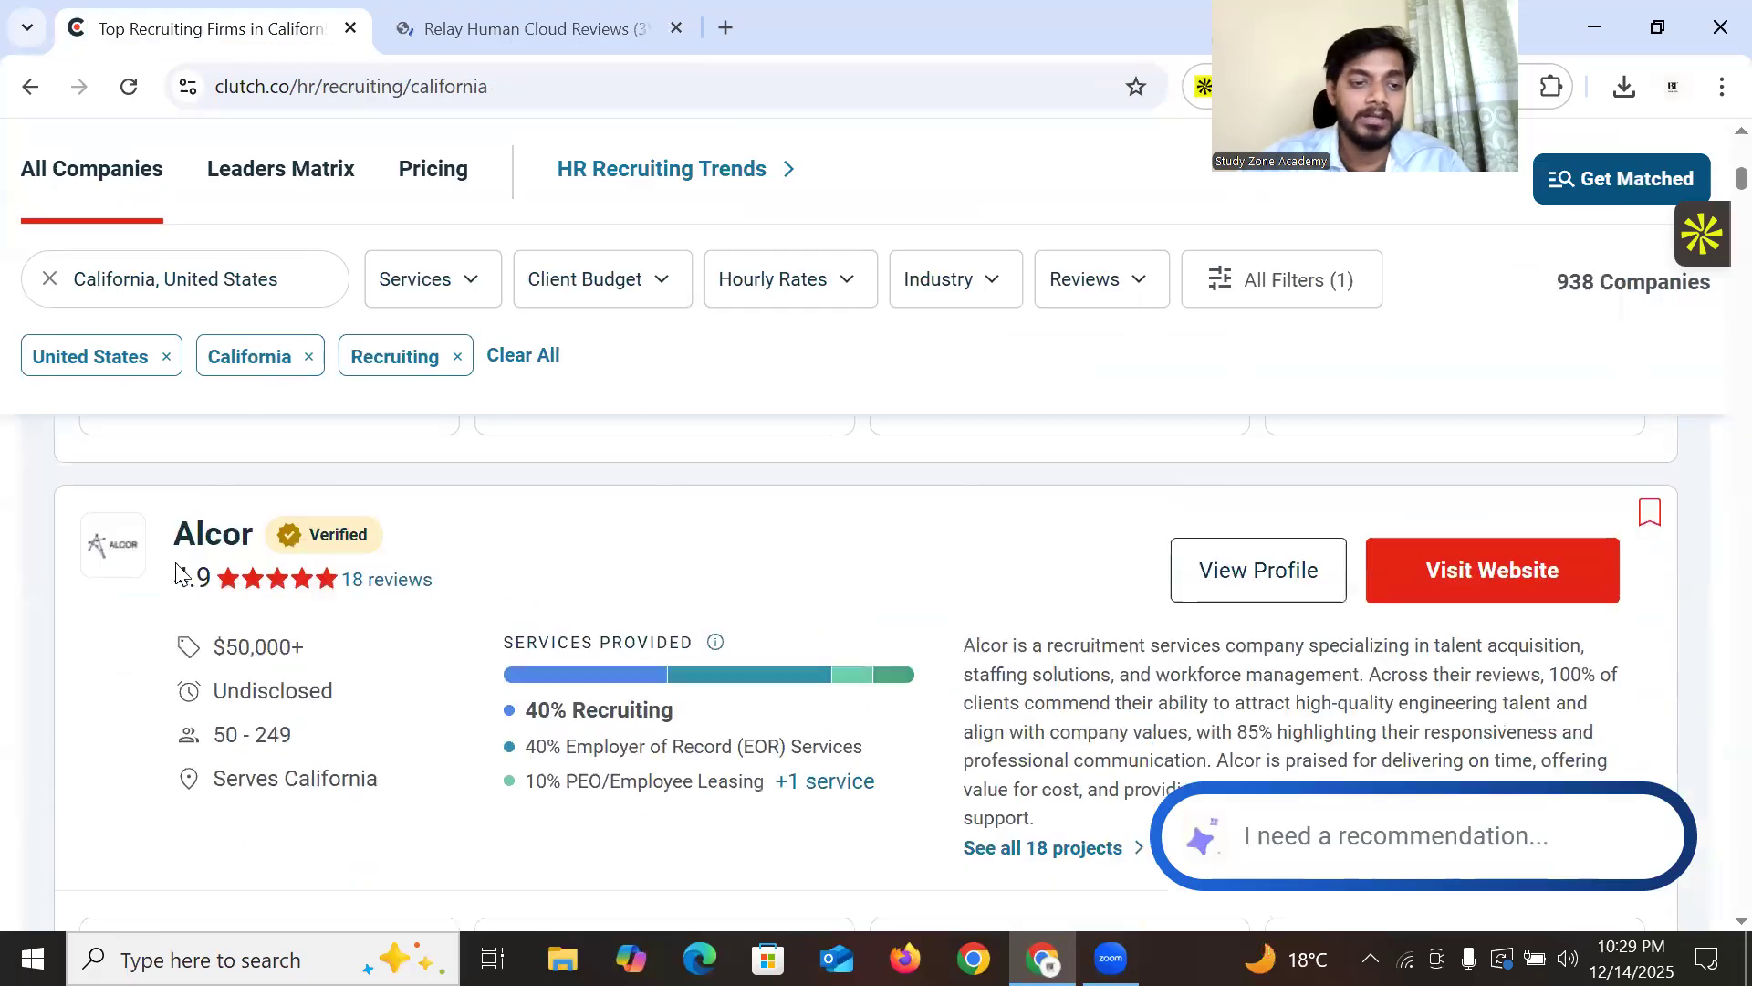
{"action": "scroll", "coordinate": [805, 636], "scroll_direction": "down", "scroll_amount": 10}
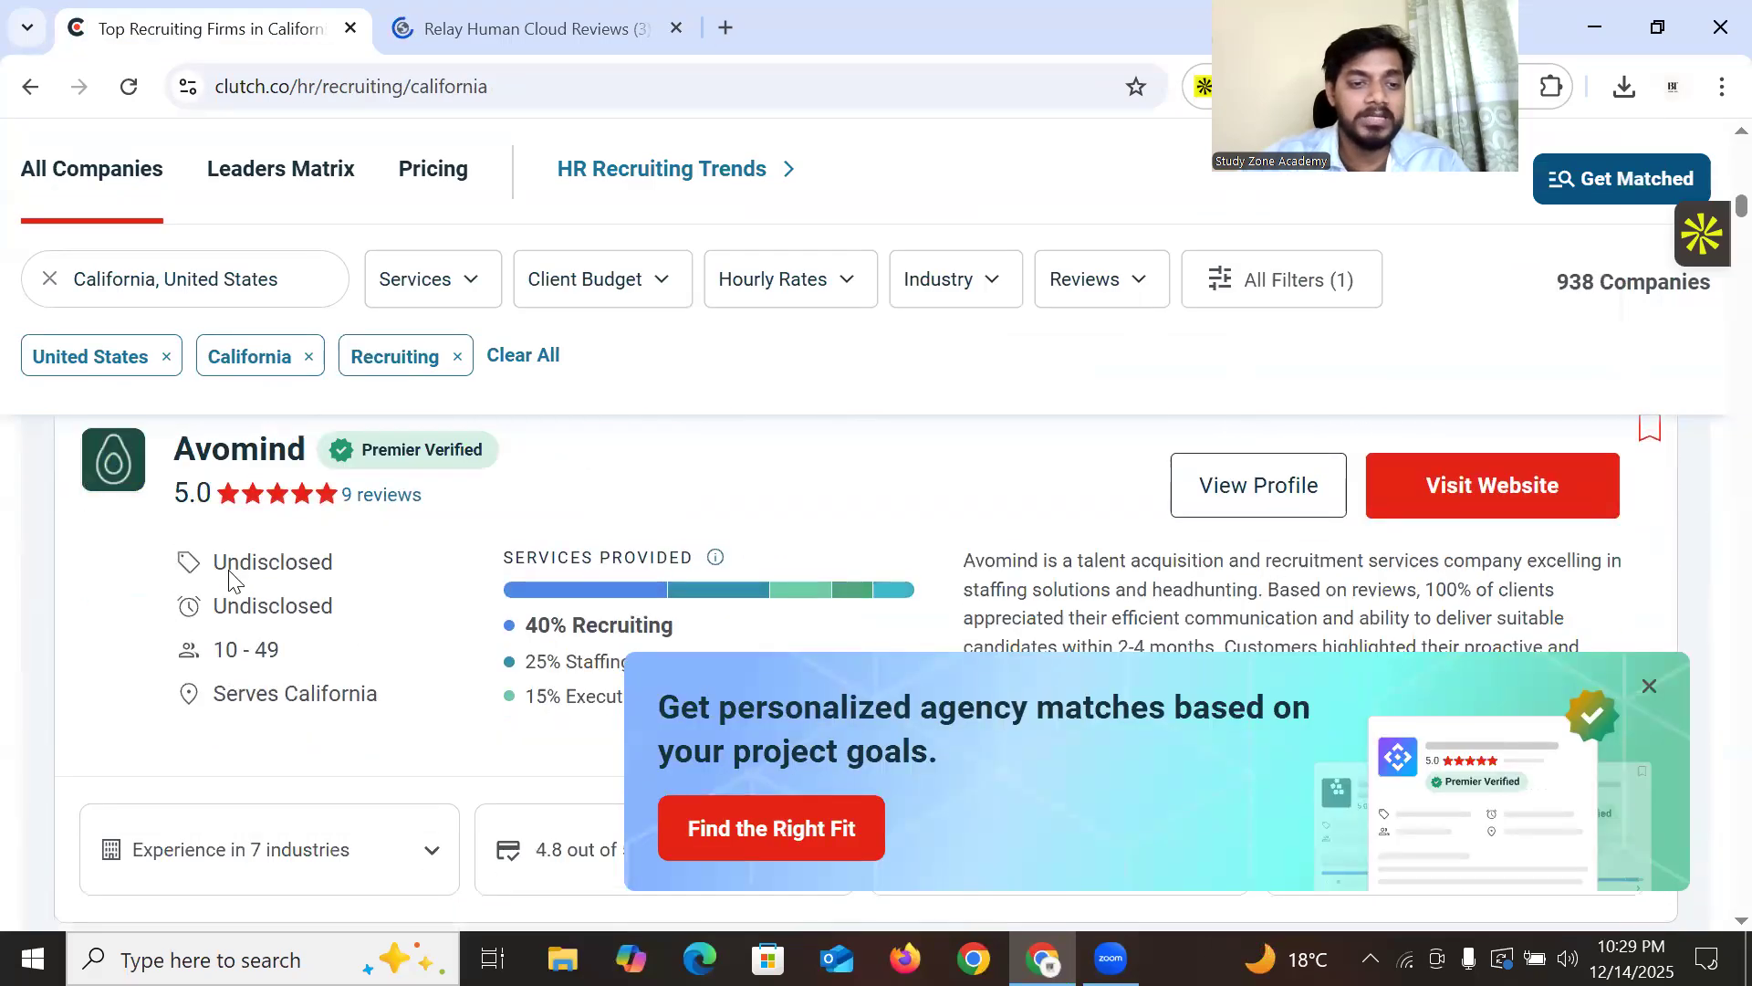
{"action": "scroll", "coordinate": [710, 633], "scroll_direction": "down", "scroll_amount": 15}
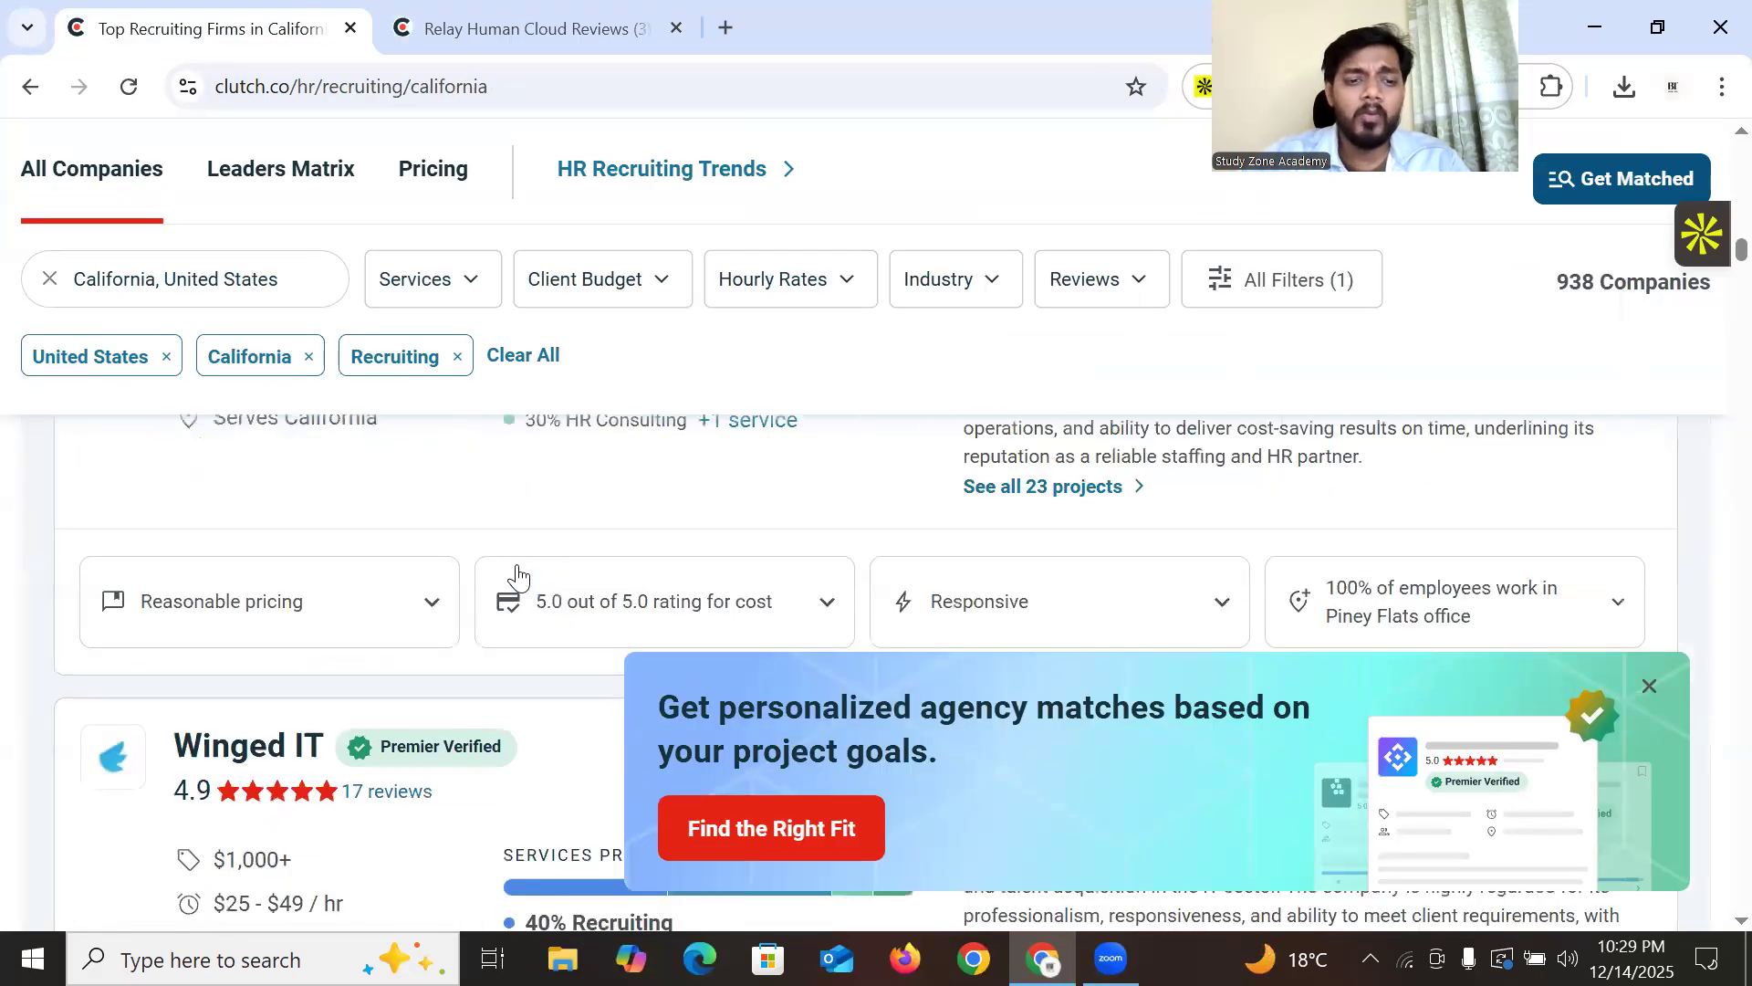
{"action": "scroll", "coordinate": [520, 566], "scroll_direction": "down", "scroll_amount": 15}
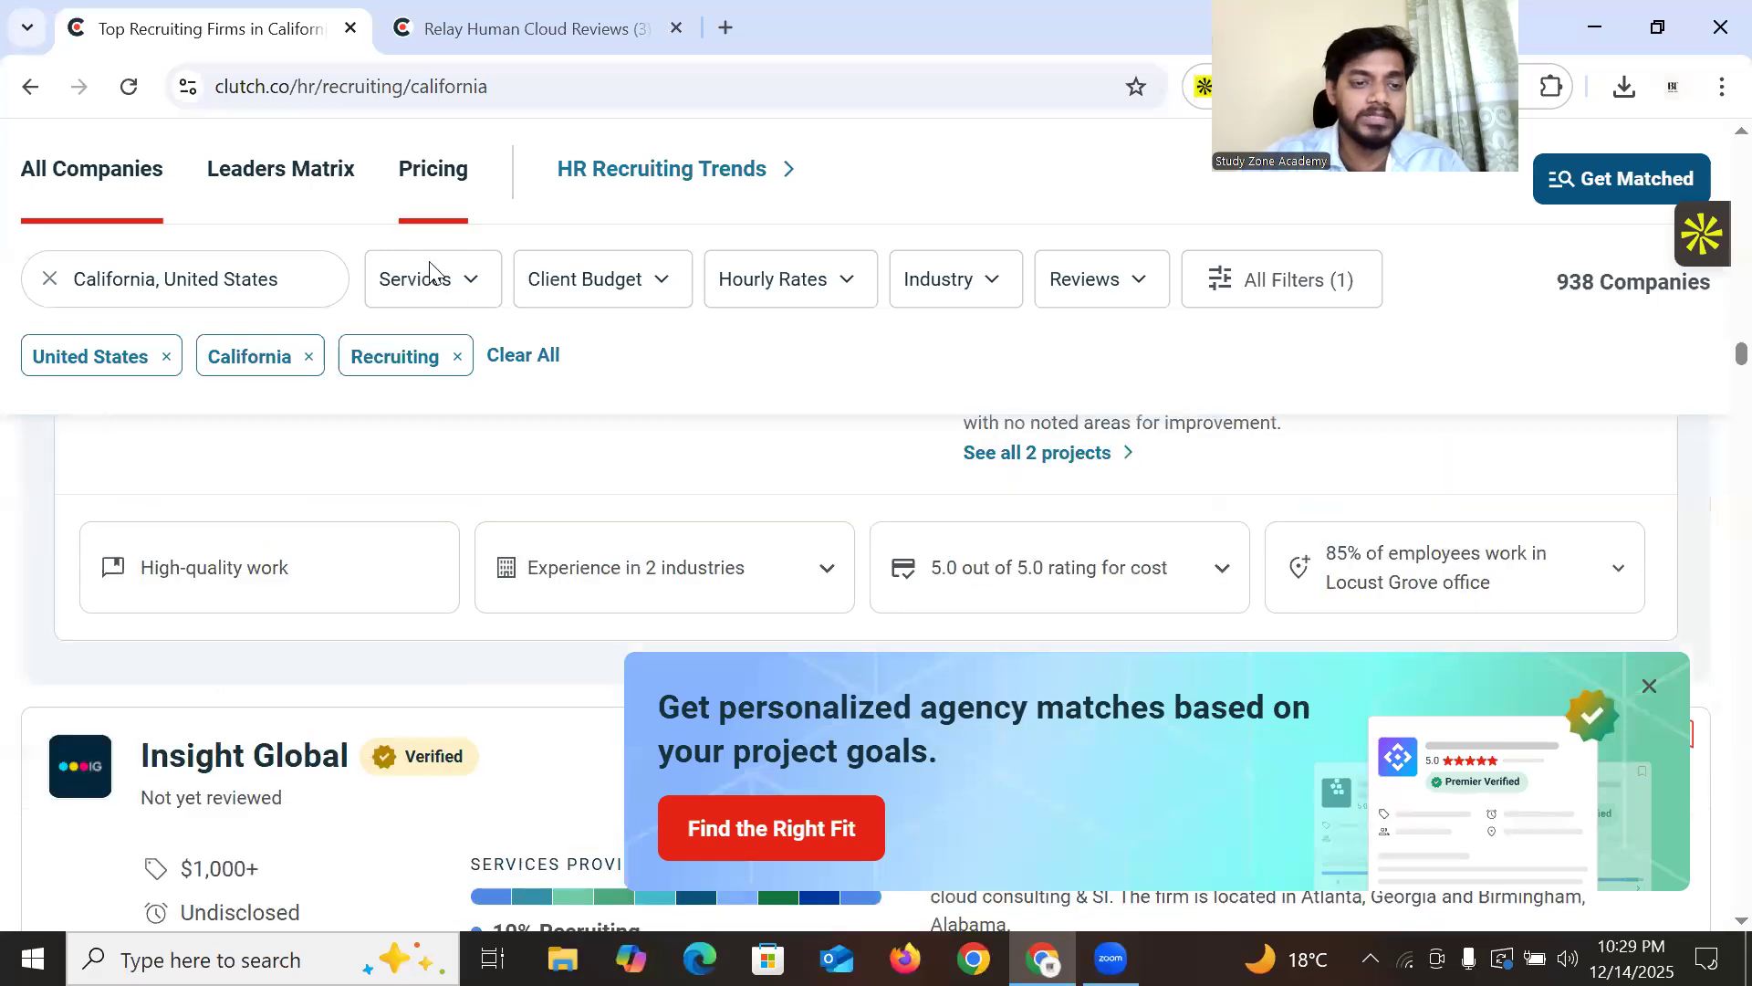
{"action": "left_click", "coordinate": [457, 31]}
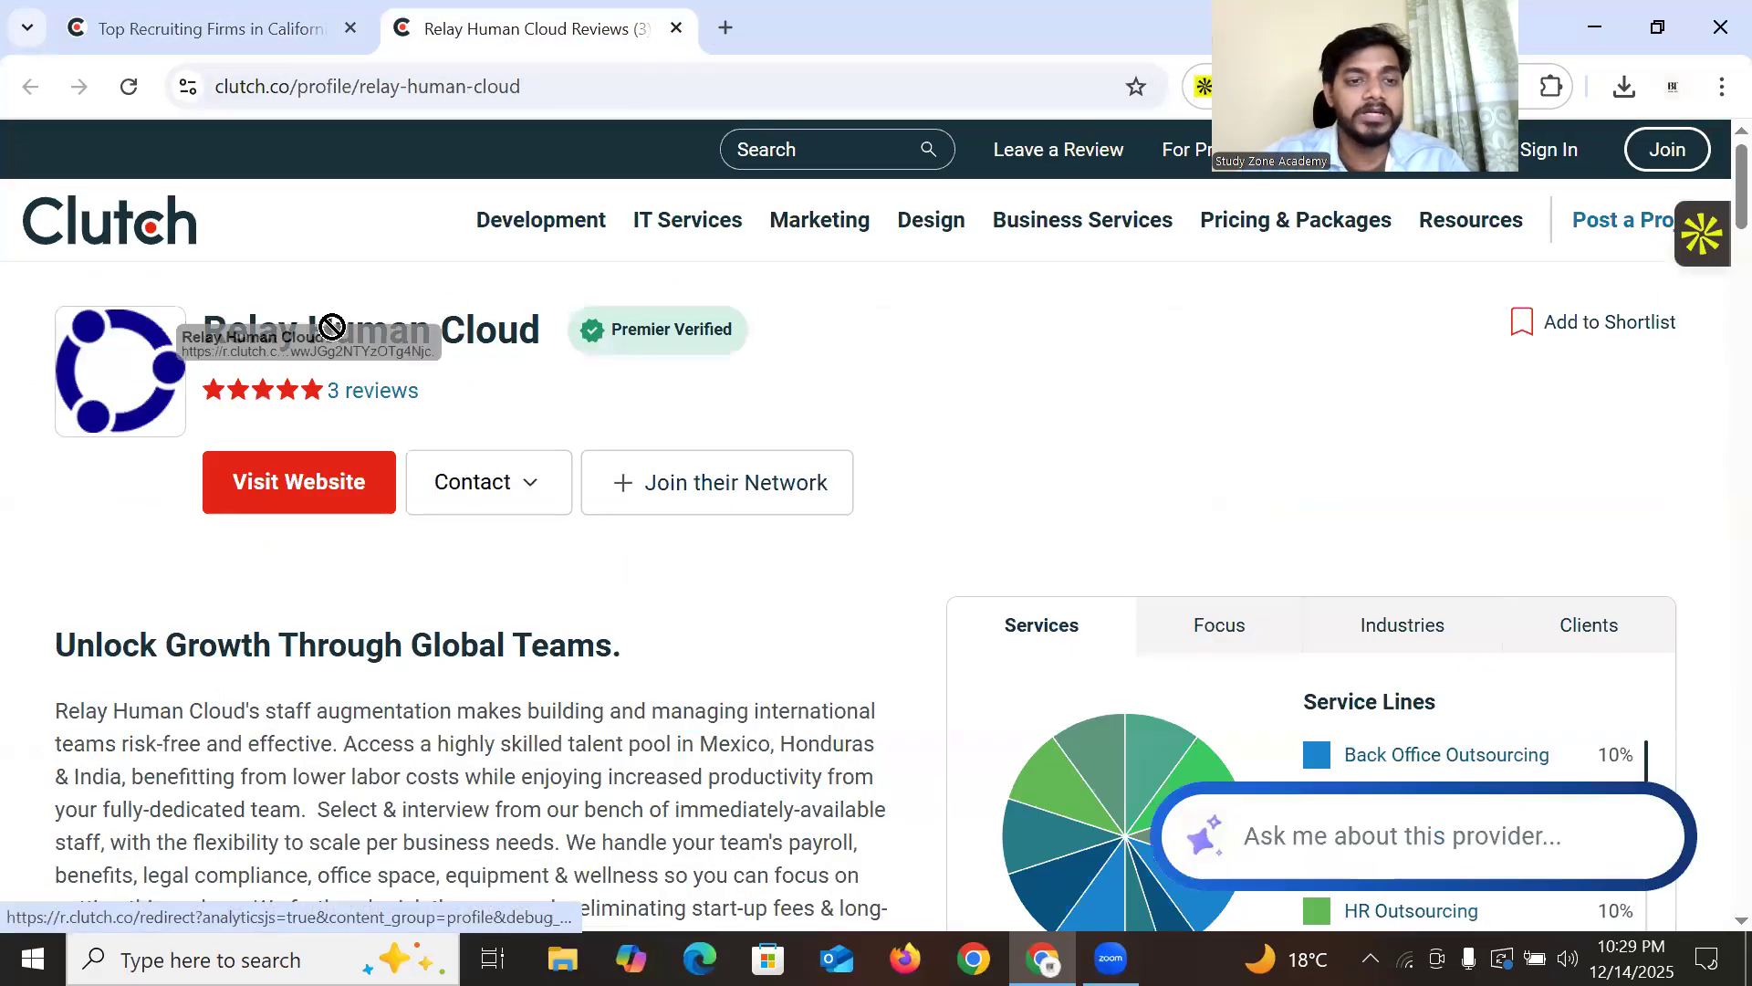
{"action": "left_click_drag", "start_coordinate": [548, 326], "coordinate": [201, 331]}
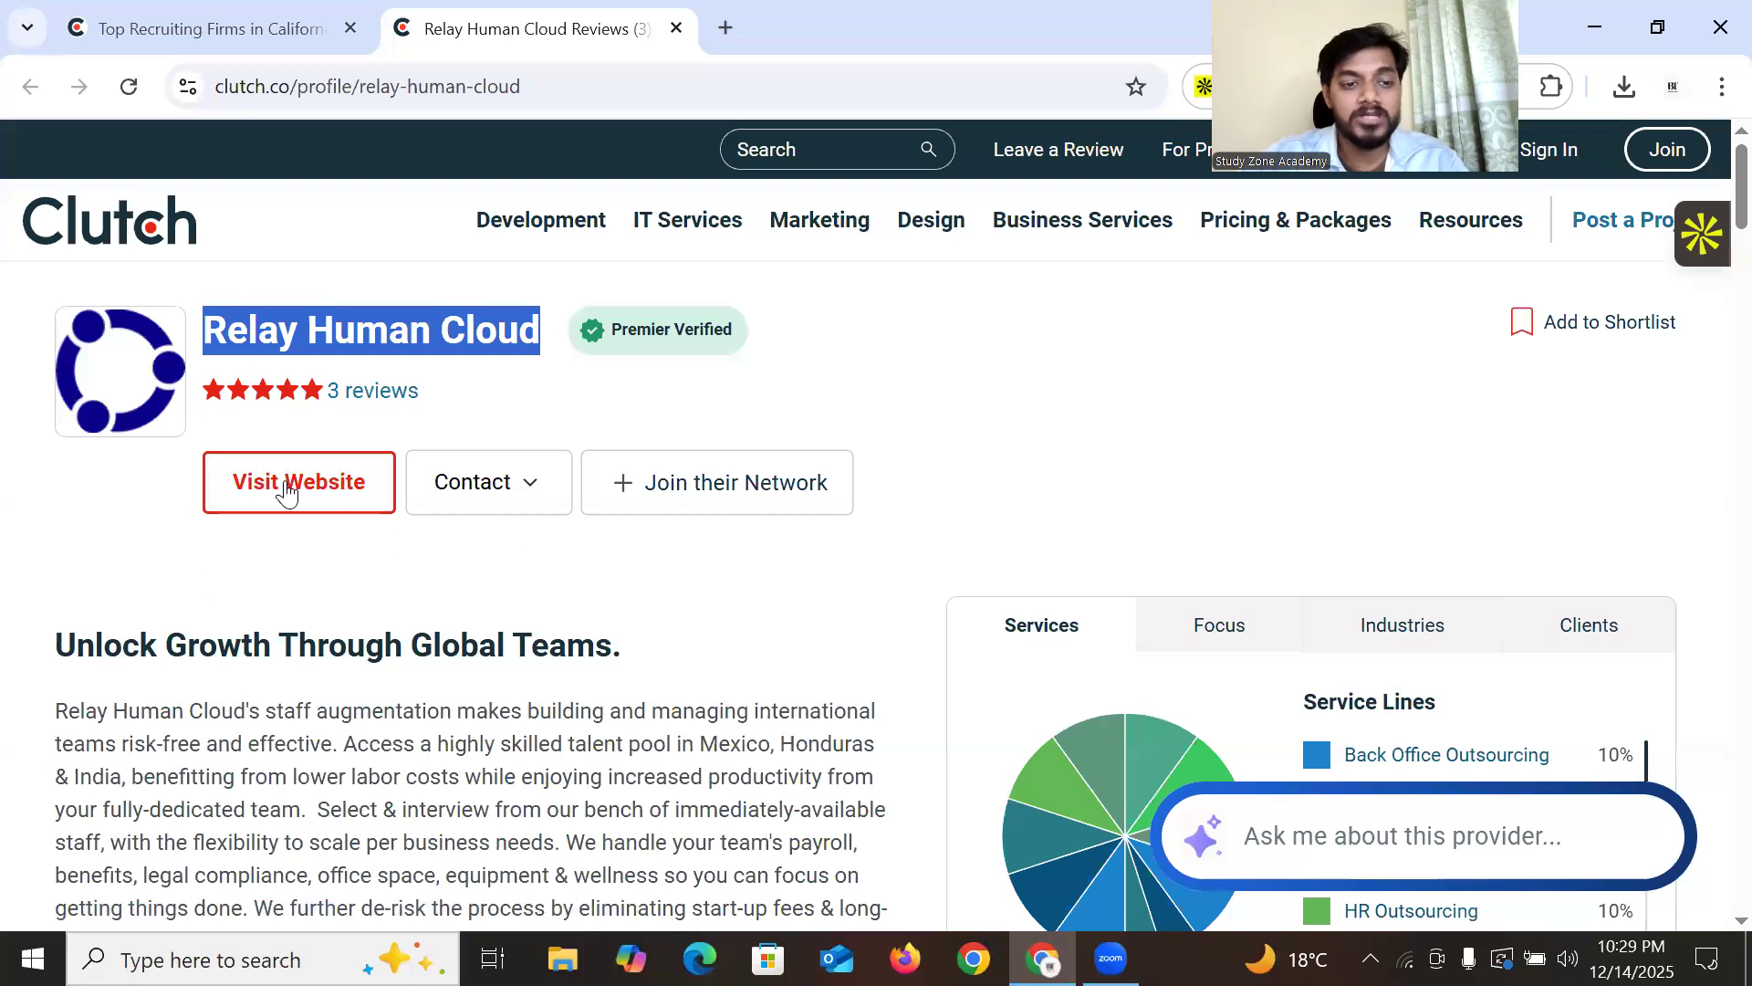
{"action": "left_click", "coordinate": [801, 25]}
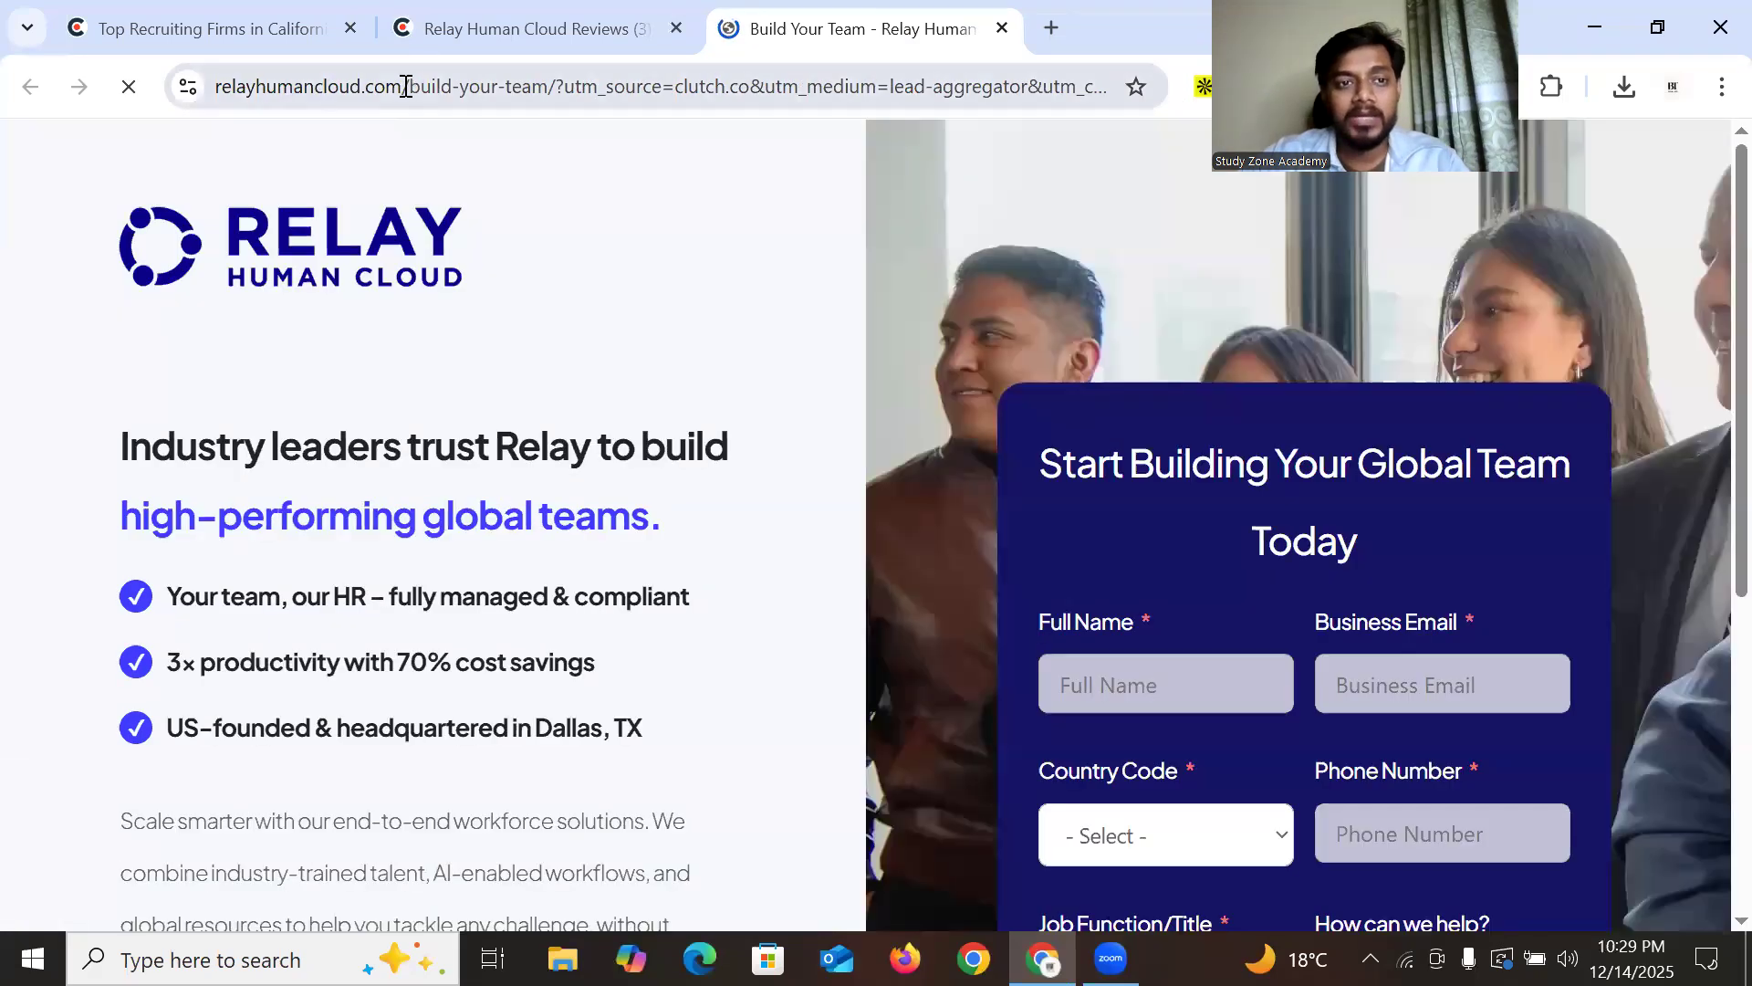
Trim the website address to relayhumancloud.com and load the Relay homepage
{"action": "left_click_drag", "start_coordinate": [406, 85], "coordinate": [1181, 97]}
{"action": "key", "text": "BackSpace"}
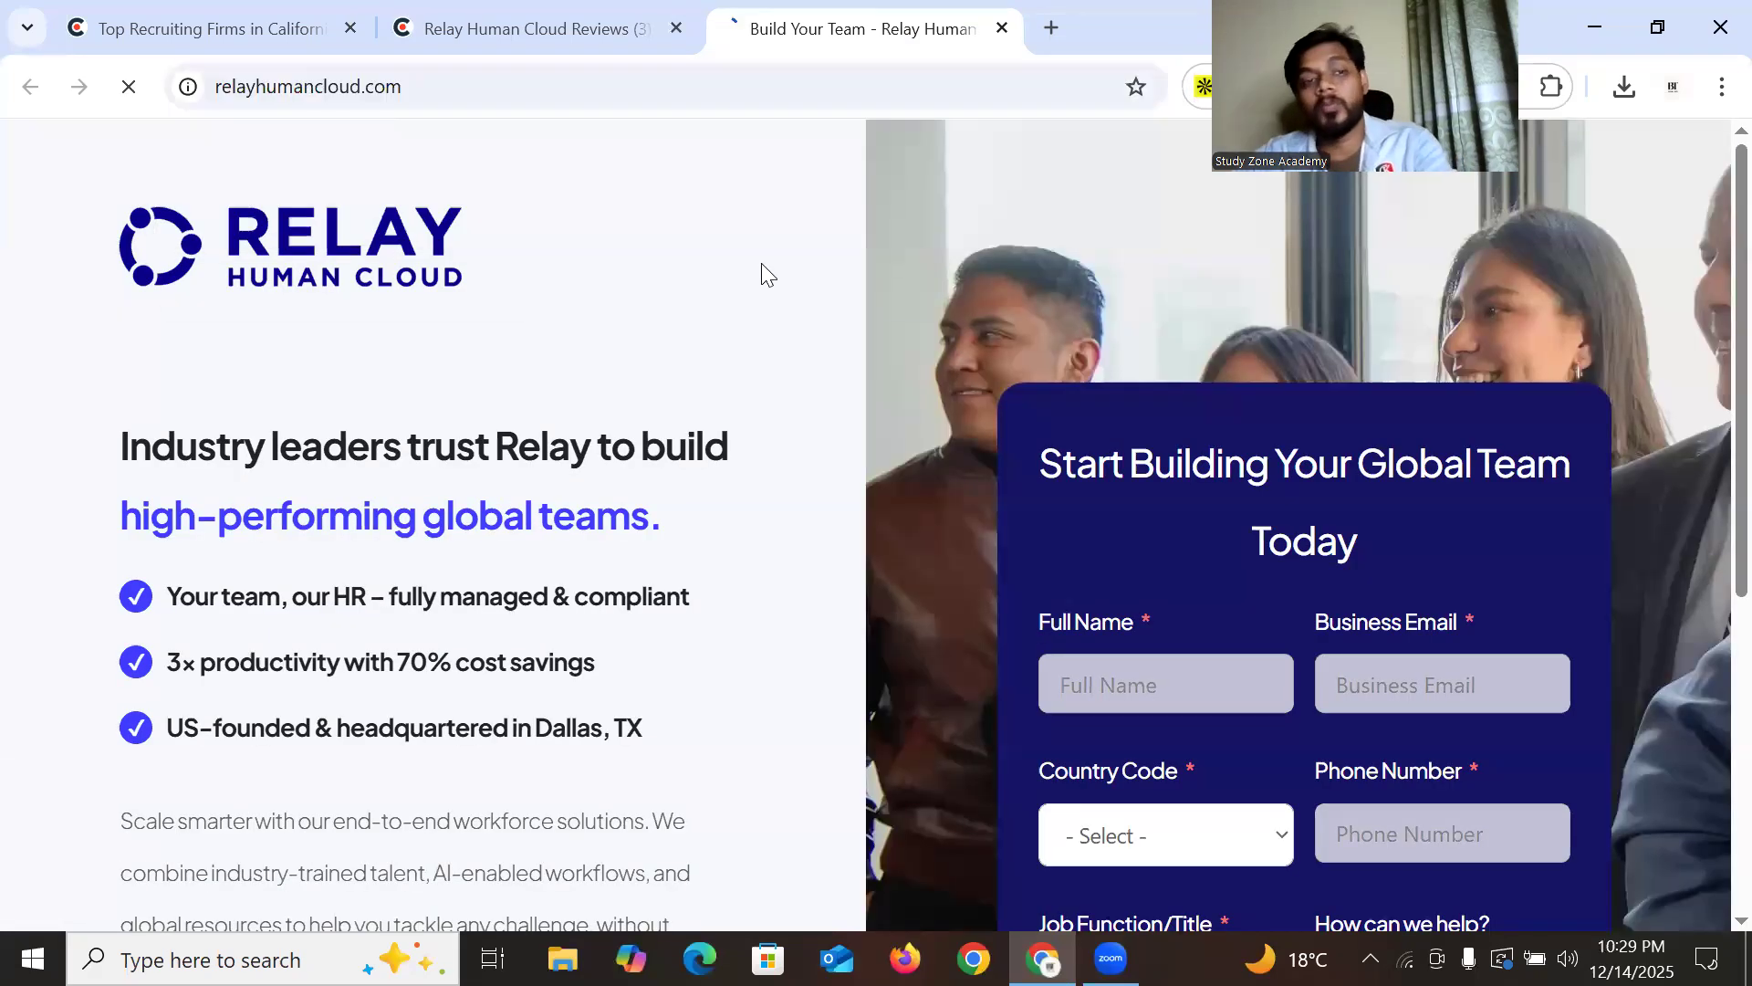
{"action": "key", "text": "Return"}
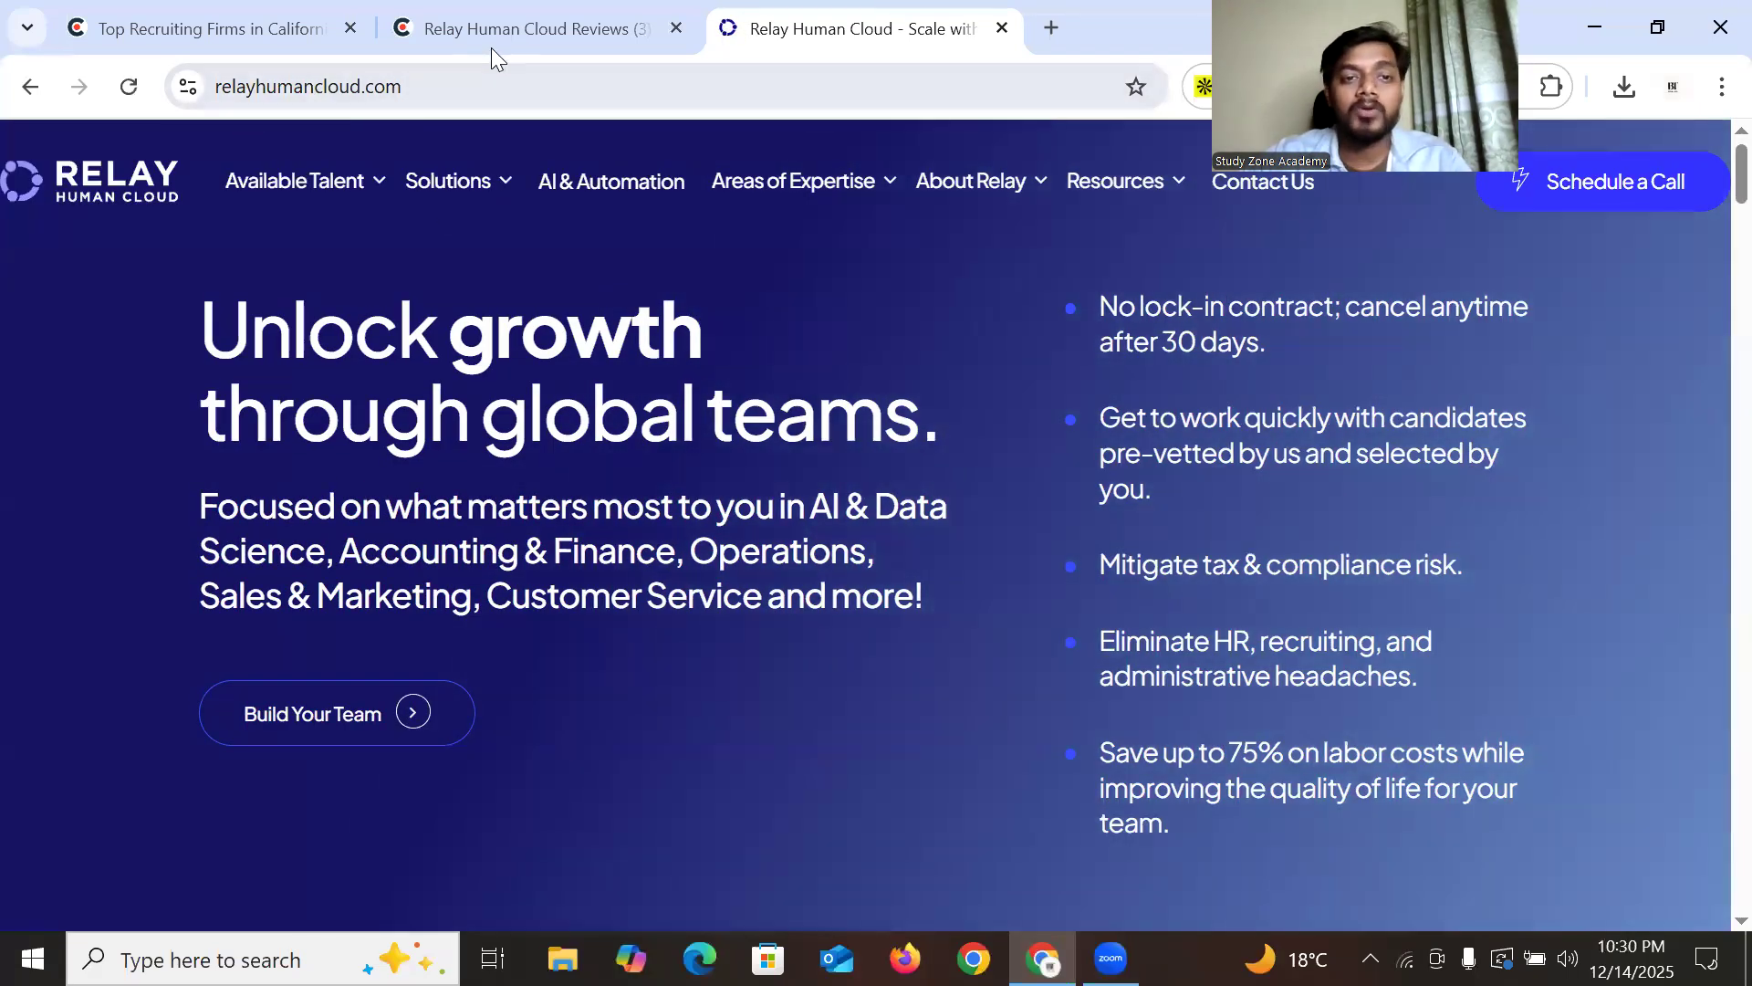
{"action": "left_click", "coordinate": [491, 44]}
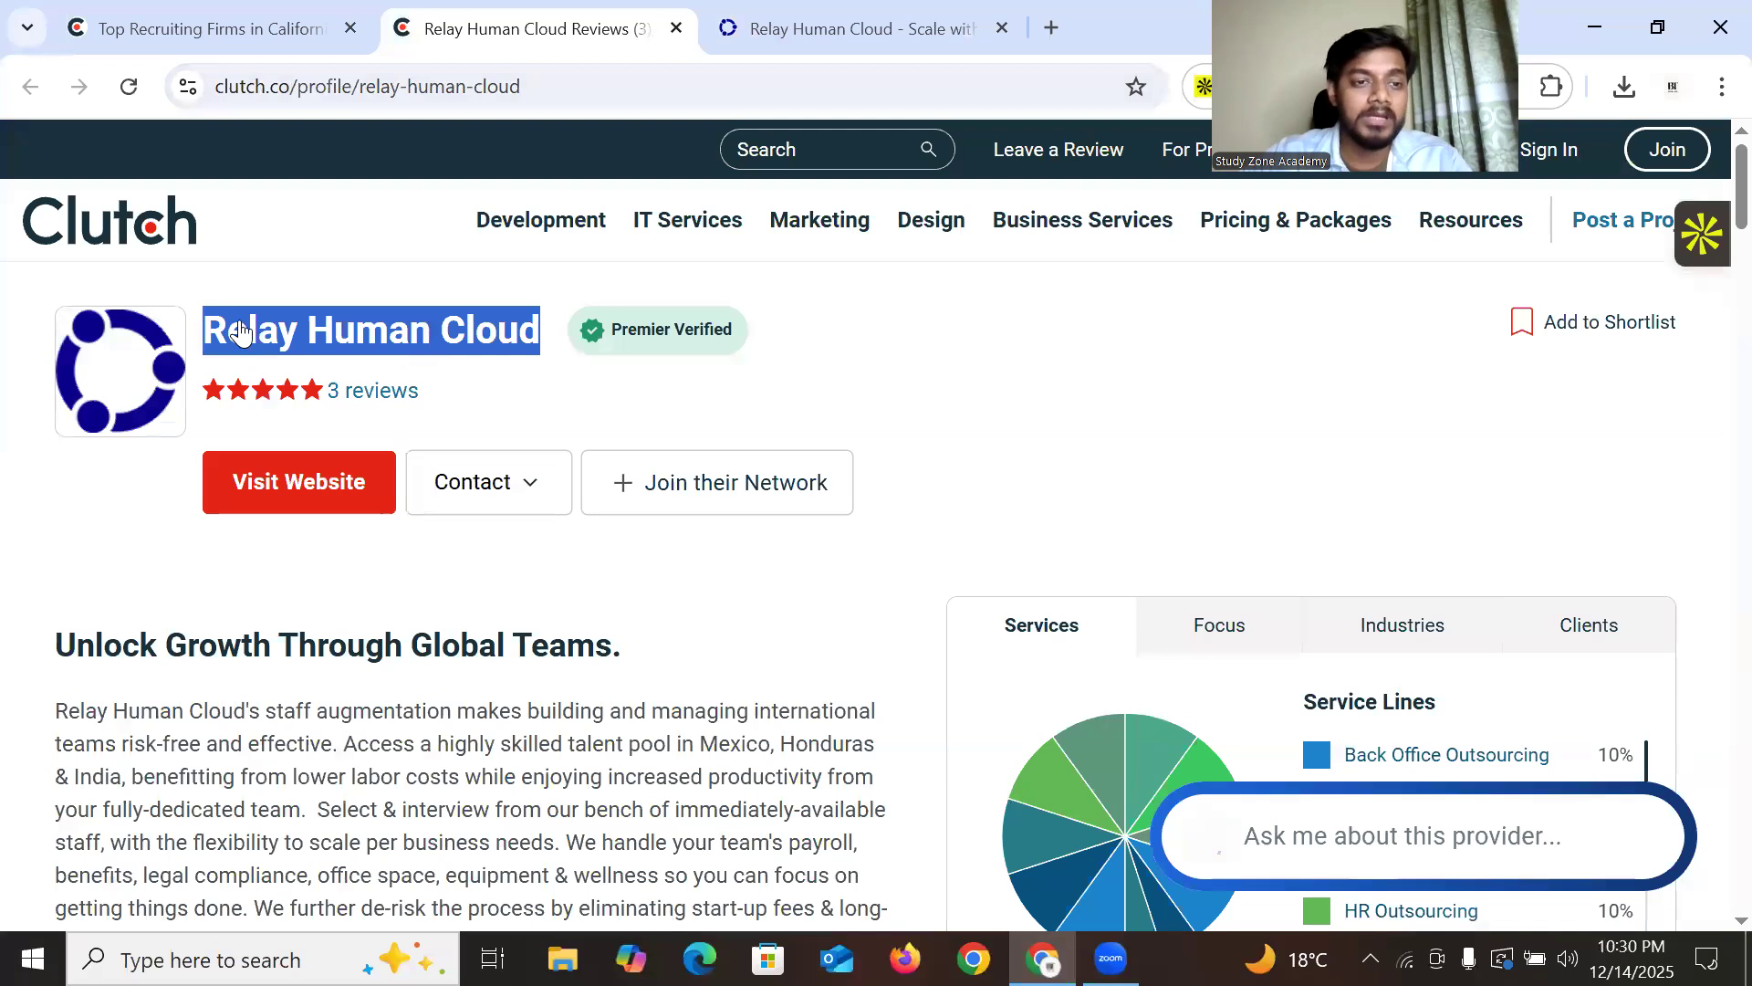
{"action": "key", "text": "ctrl+Tab"}
{"action": "double_click", "coordinate": [341, 84]}
{"action": "left_click", "coordinate": [797, 517]}
Browse the Relay homepage, then return to its Clutch profile showing rates, size and location
{"action": "scroll", "coordinate": [823, 551], "scroll_direction": "down", "scroll_amount": 10}
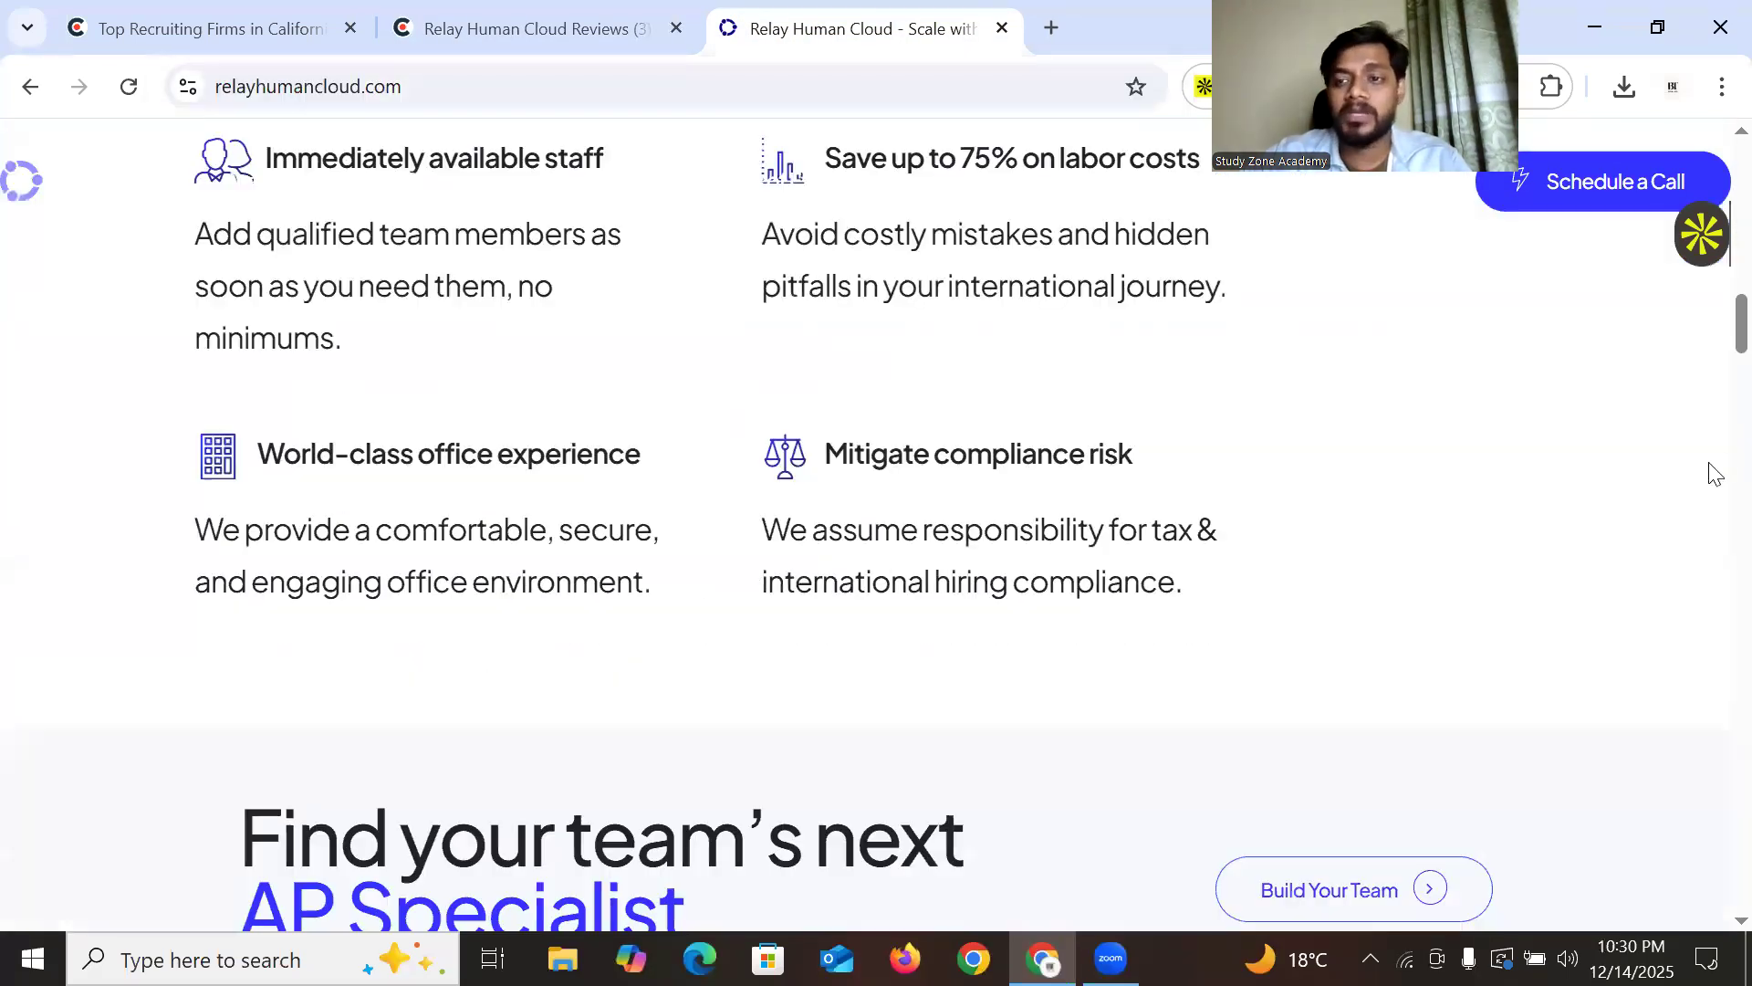
{"action": "scroll", "coordinate": [1588, 347], "scroll_direction": "down", "scroll_amount": 5}
{"action": "scroll", "coordinate": [985, 520], "scroll_direction": "up", "scroll_amount": 1}
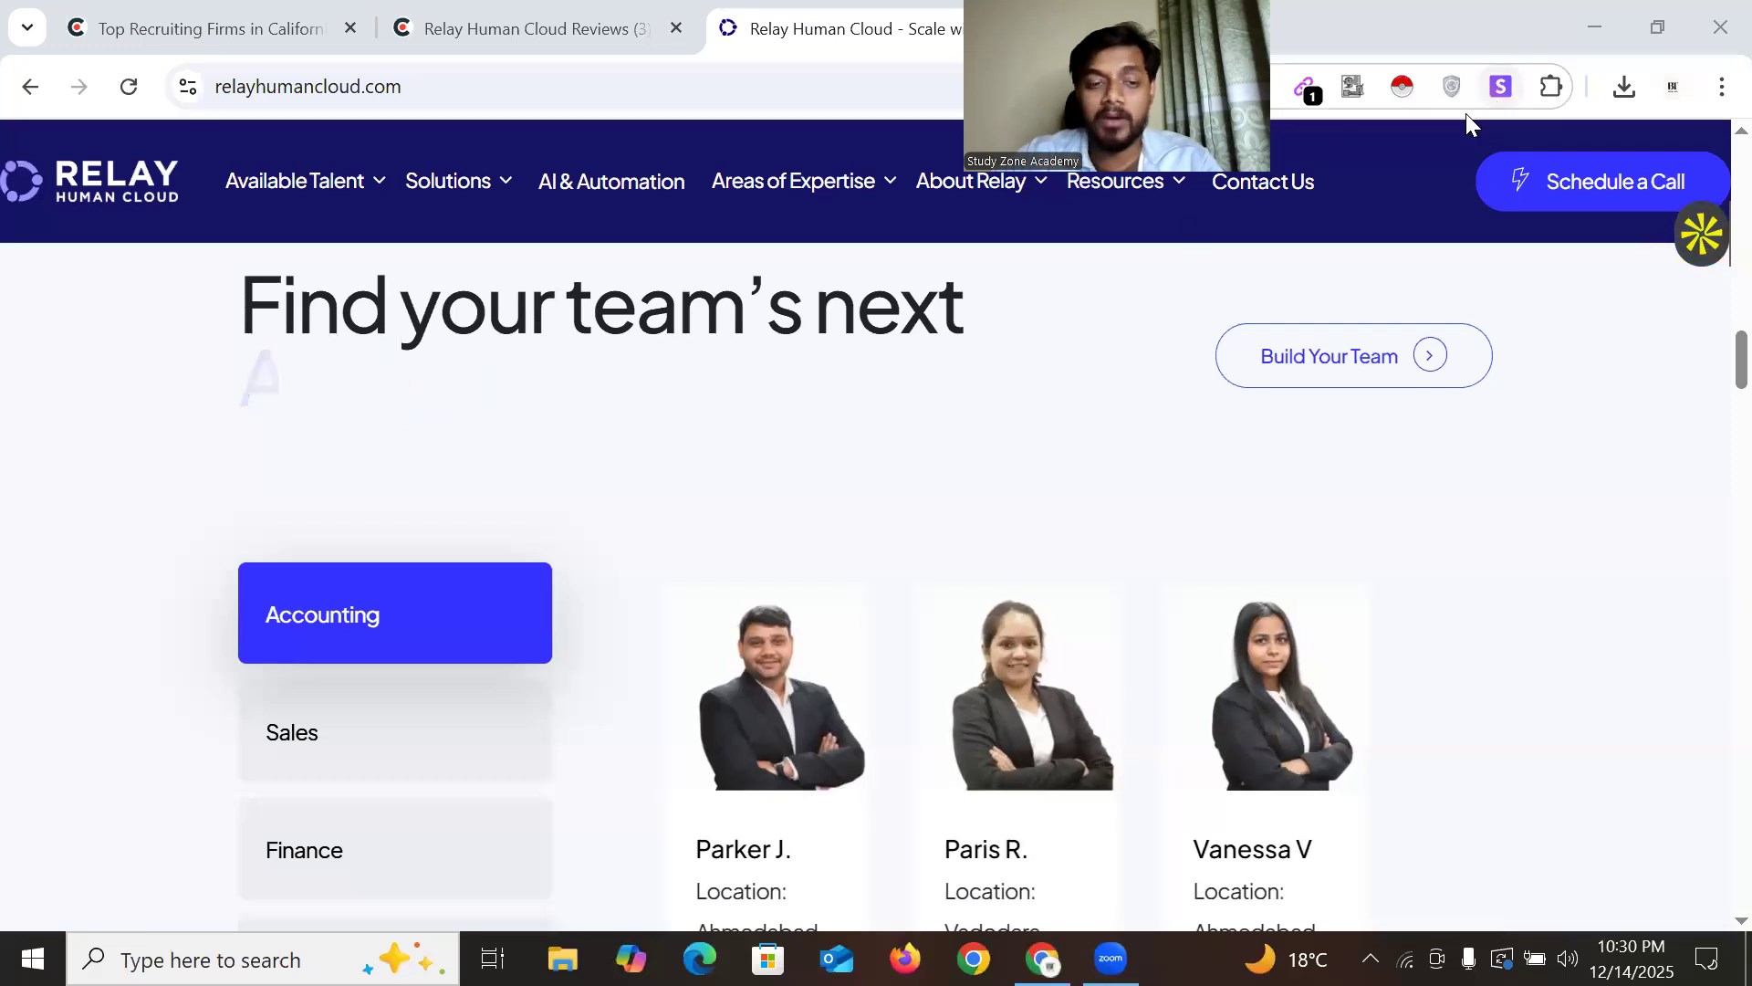
{"action": "scroll", "coordinate": [481, 403], "scroll_direction": "down", "scroll_amount": 3}
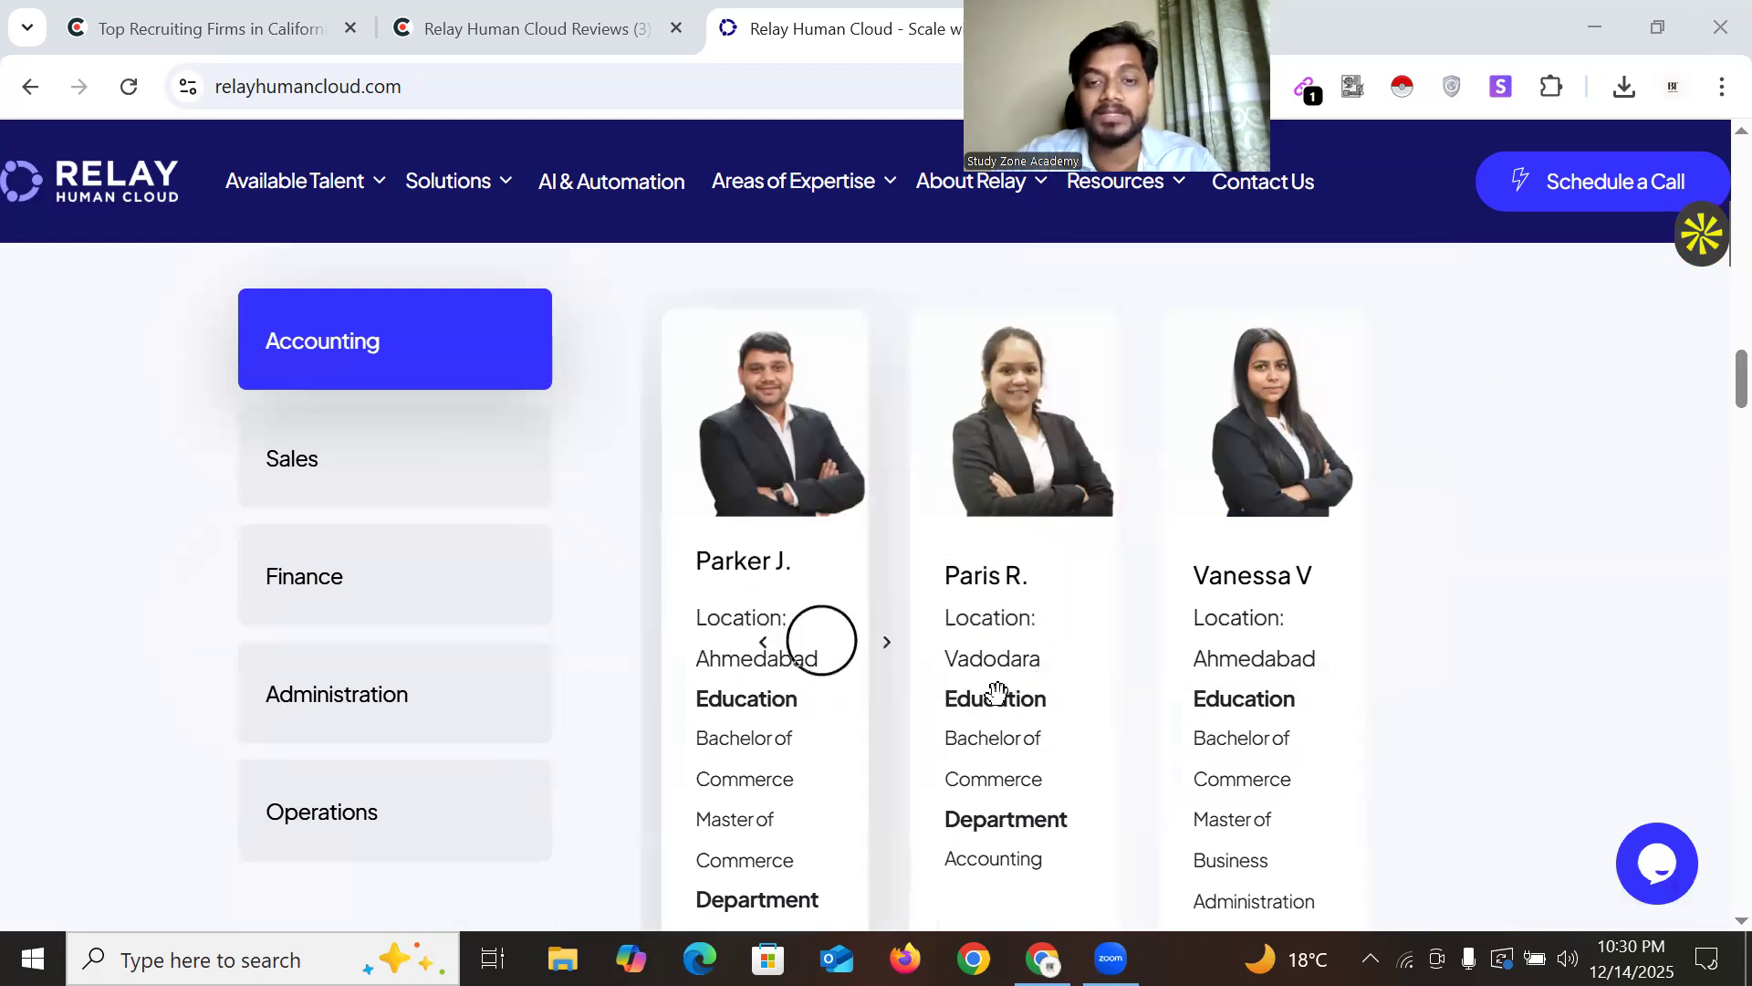
{"action": "scroll", "coordinate": [1186, 712], "scroll_direction": "down", "scroll_amount": 10}
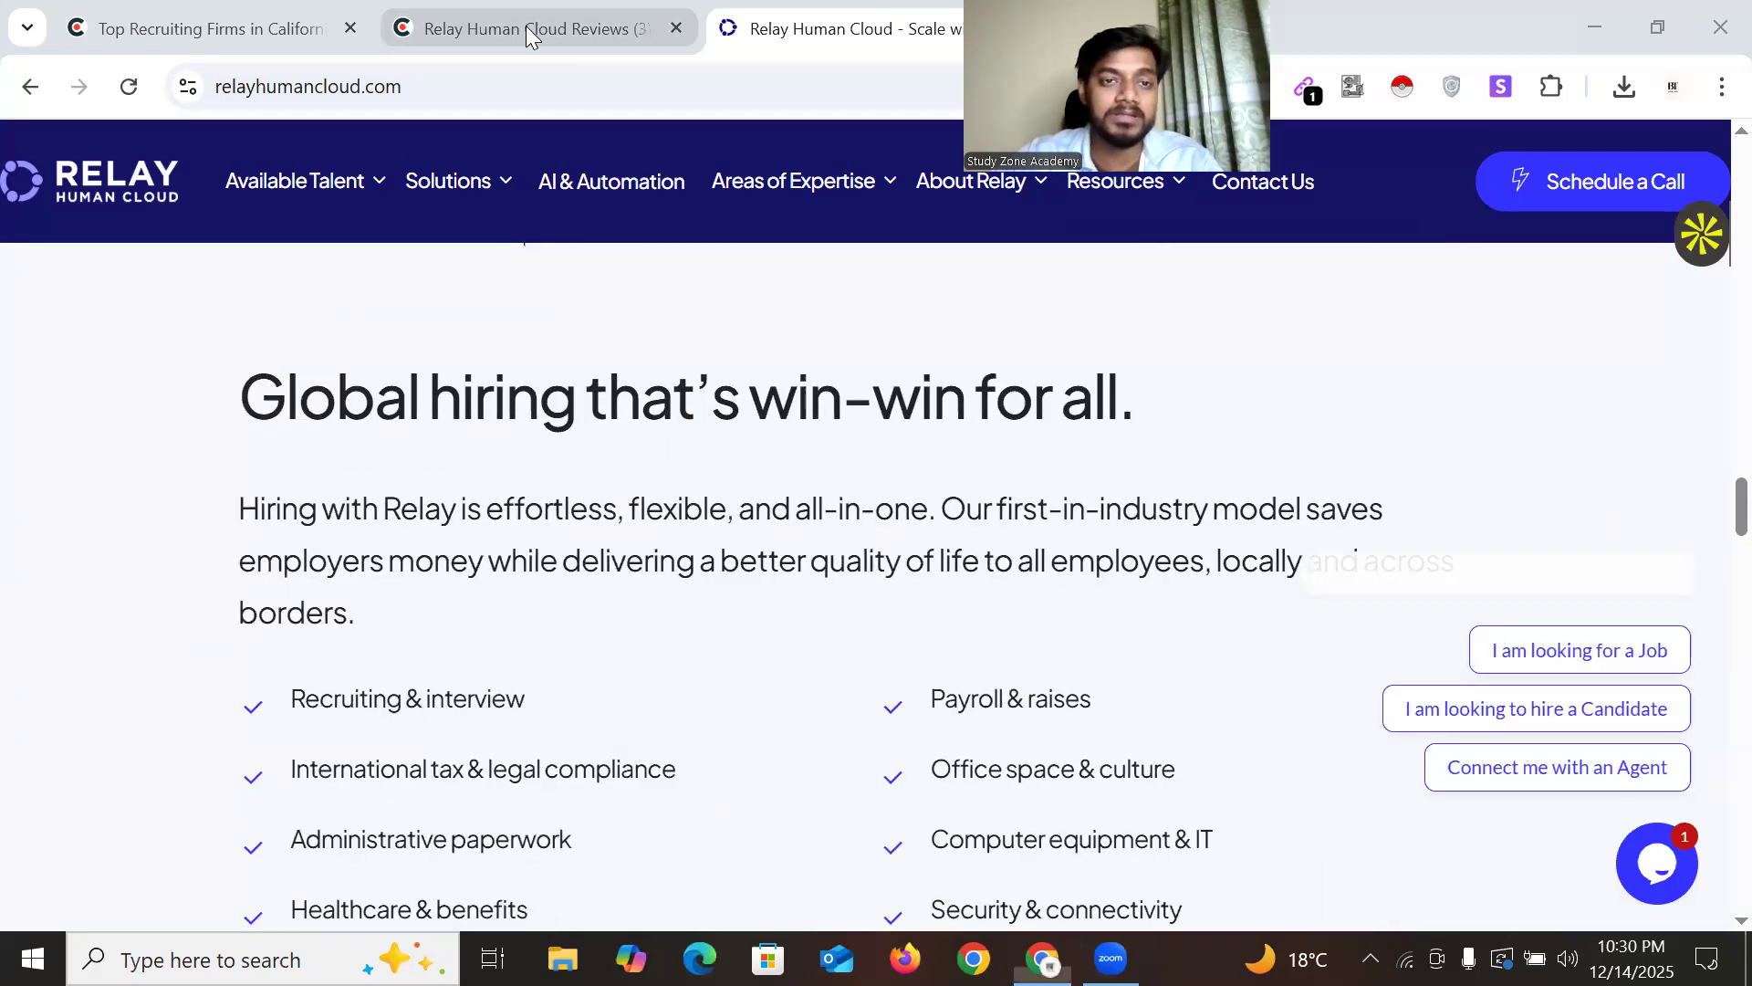
{"action": "left_click", "coordinate": [527, 28]}
{"action": "scroll", "coordinate": [913, 538], "scroll_direction": "down", "scroll_amount": 3}
{"action": "scroll", "coordinate": [468, 518], "scroll_direction": "down", "scroll_amount": 5}
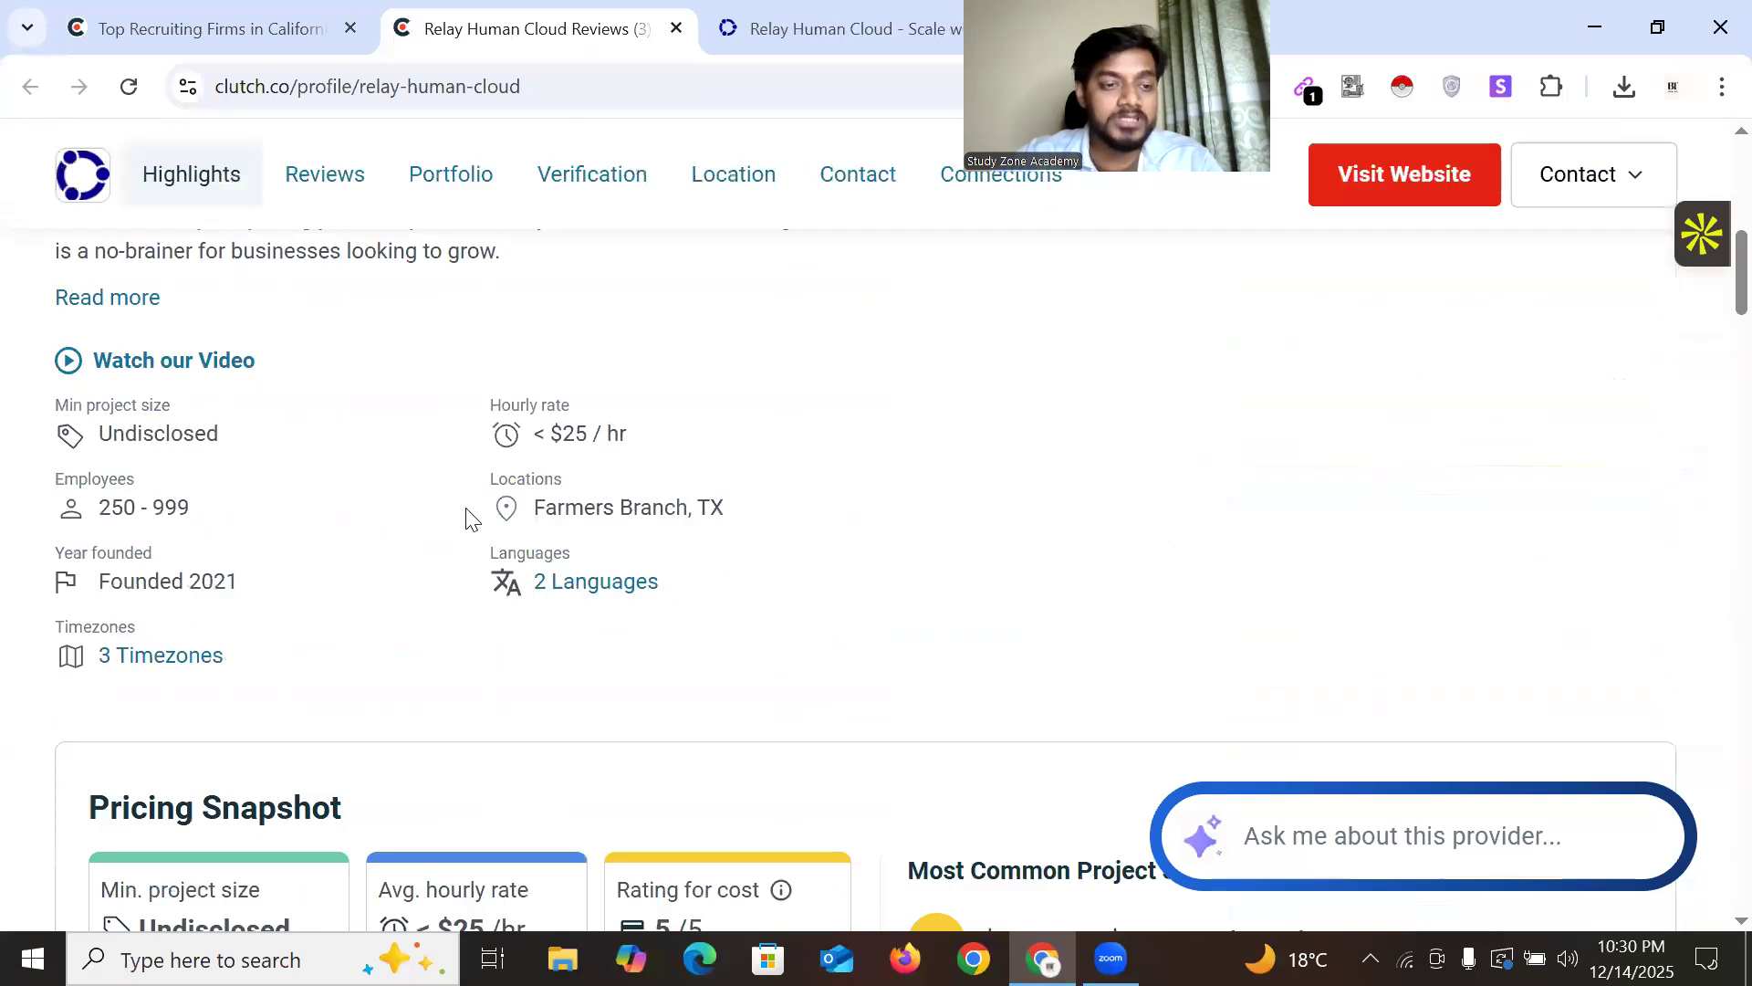
{"action": "scroll", "coordinate": [517, 543], "scroll_direction": "up", "scroll_amount": 8}
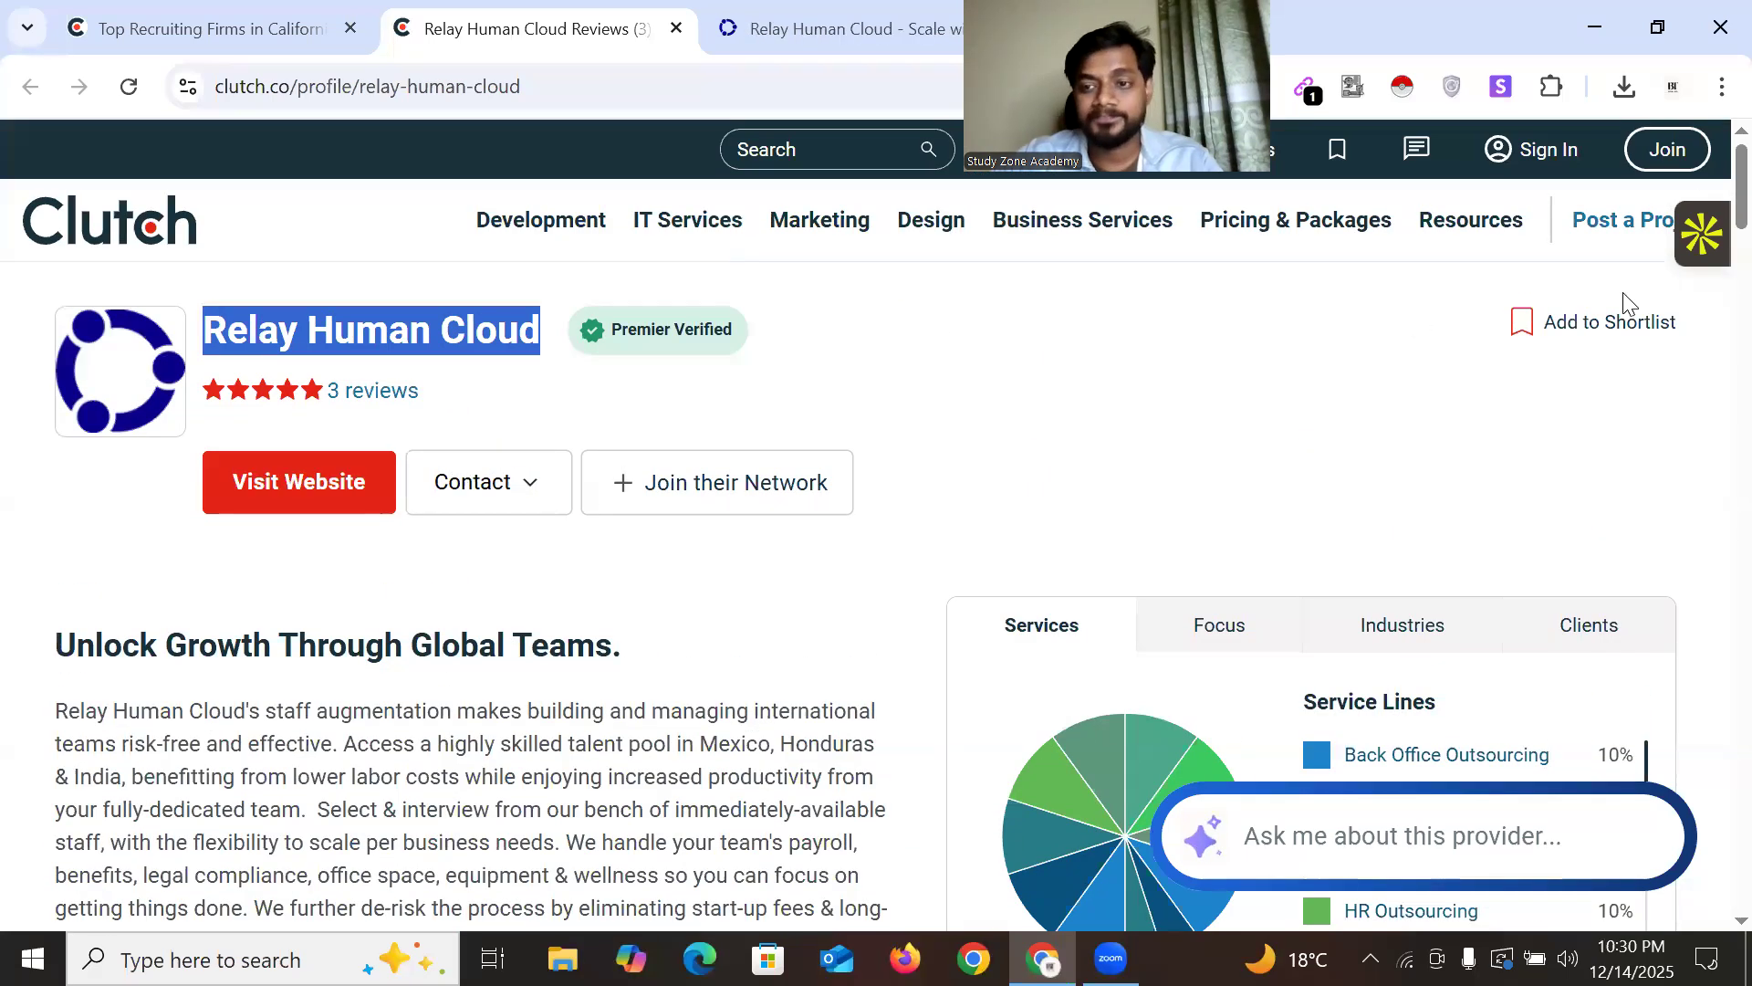
{"action": "scroll", "coordinate": [538, 390], "scroll_direction": "down", "scroll_amount": 5}
{"action": "scroll", "coordinate": [1237, 571], "scroll_direction": "down", "scroll_amount": 2}
{"action": "scroll", "coordinate": [1002, 674], "scroll_direction": "down", "scroll_amount": 5}
{"action": "scroll", "coordinate": [662, 622], "scroll_direction": "down", "scroll_amount": 5}
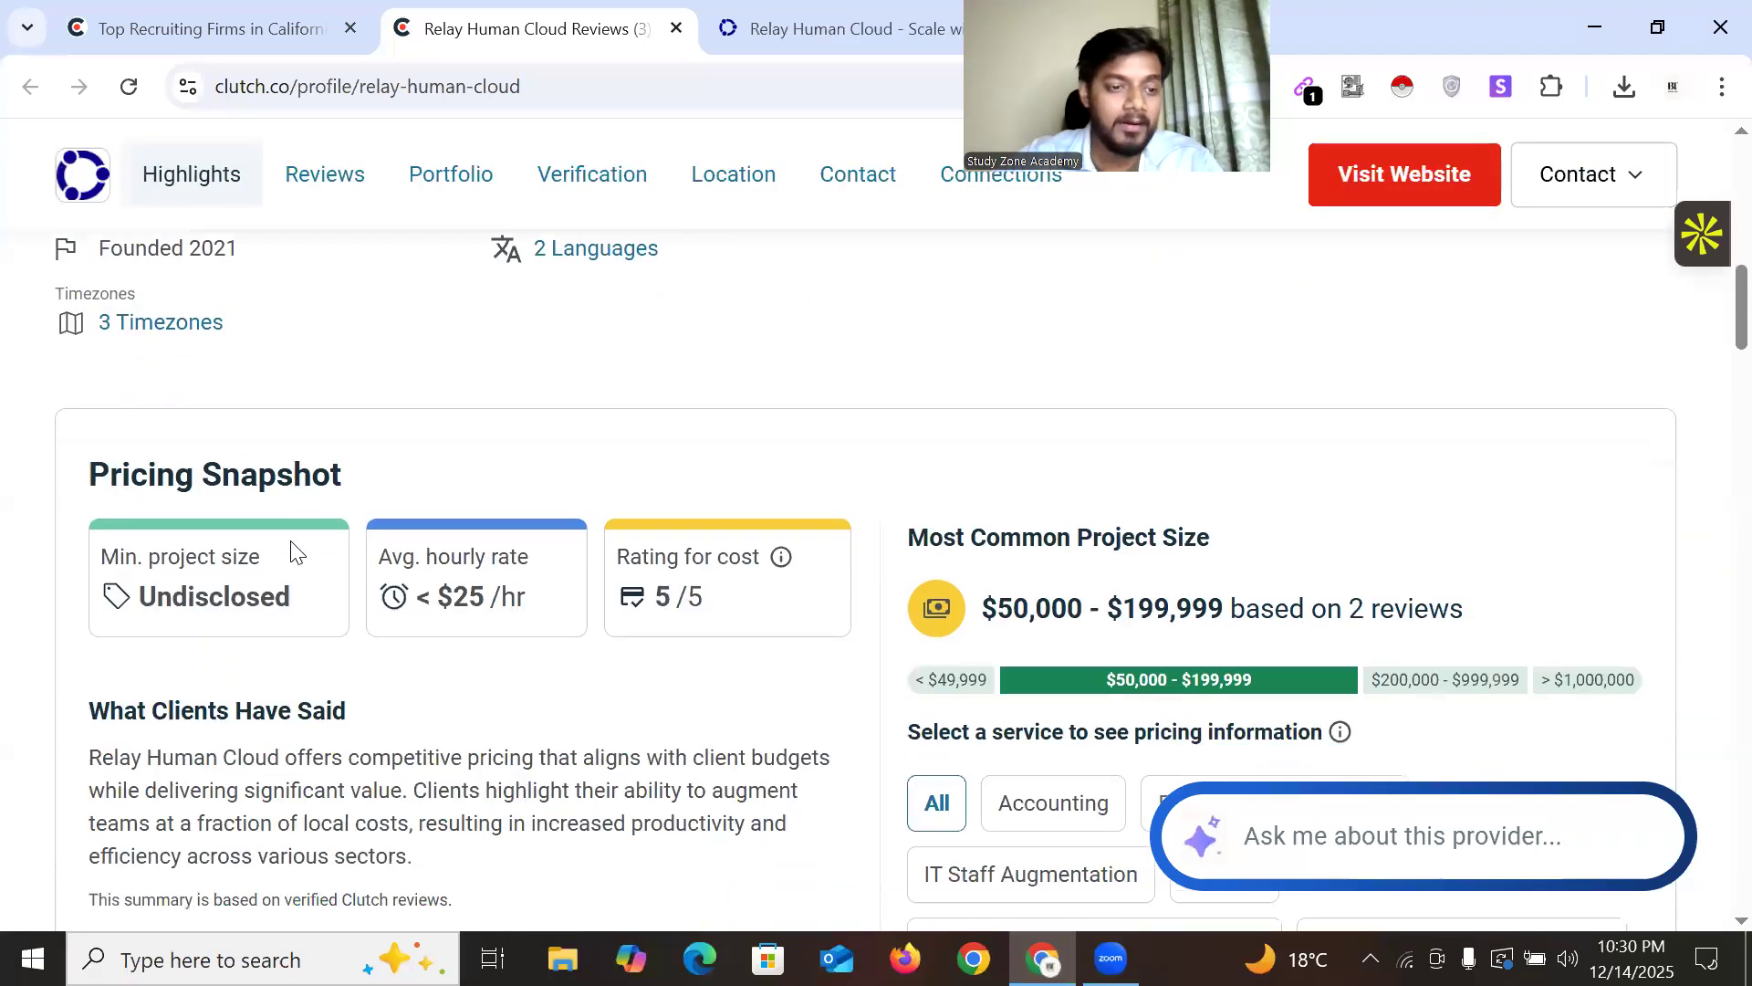
{"action": "scroll", "coordinate": [1038, 570], "scroll_direction": "up", "scroll_amount": 12}
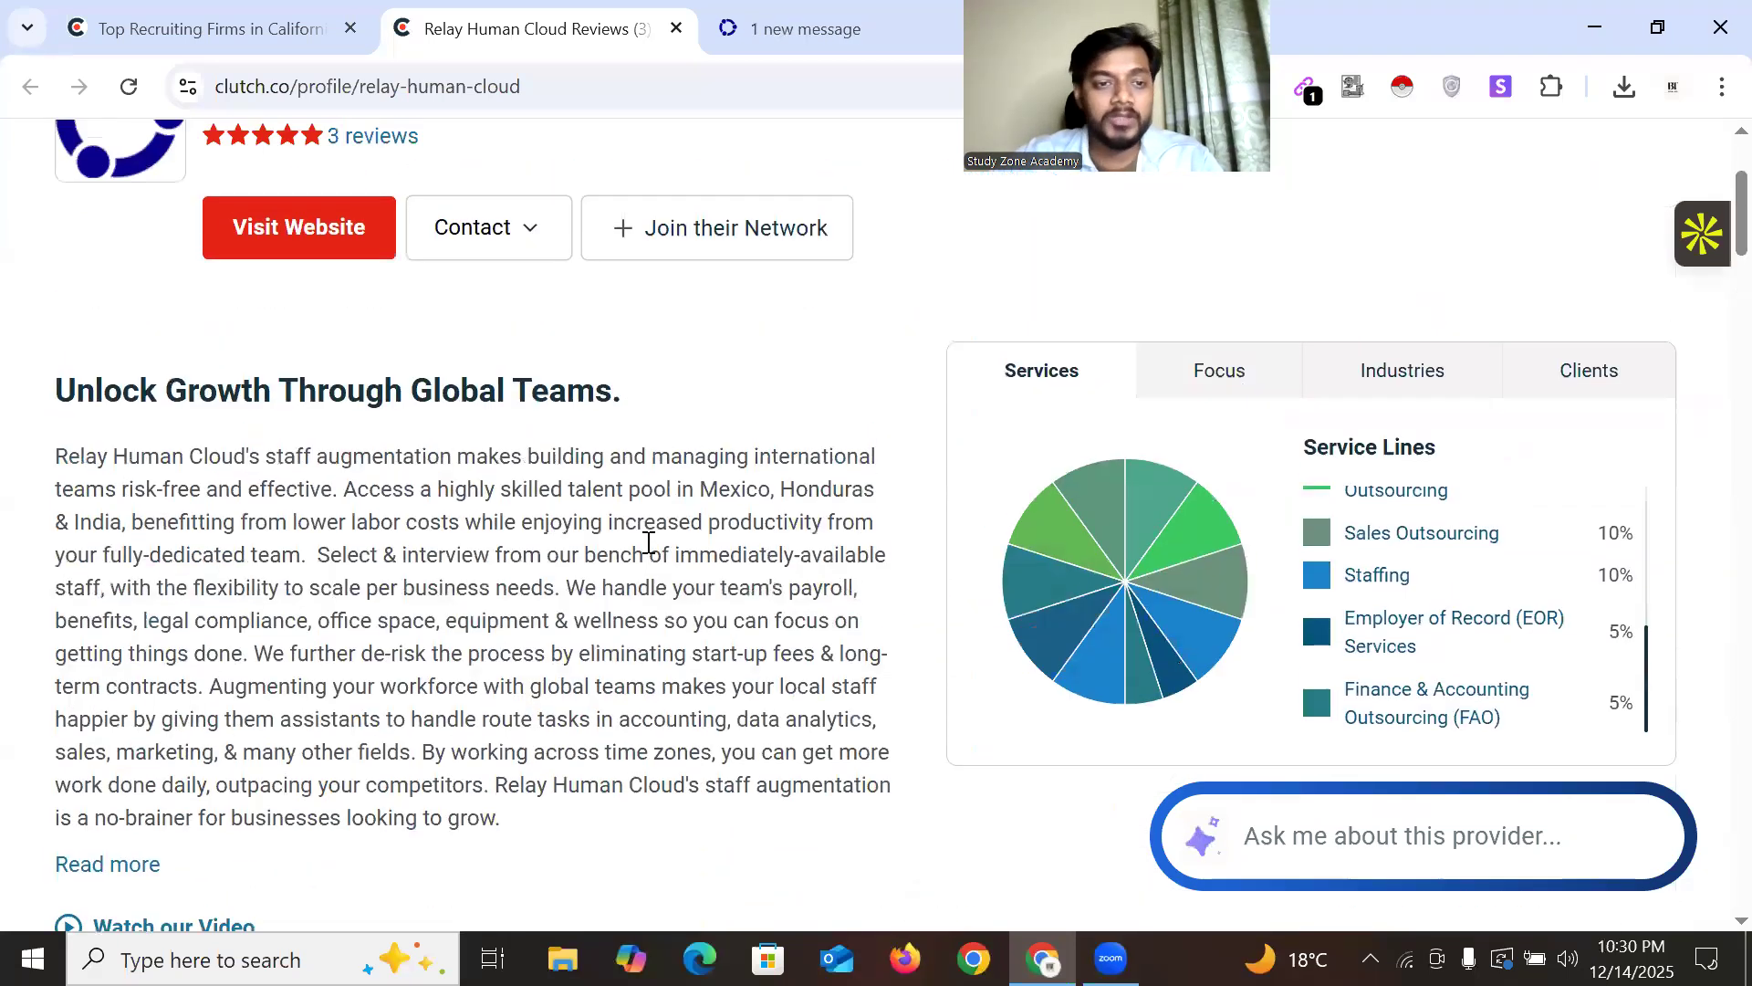
{"action": "scroll", "coordinate": [1224, 528], "scroll_direction": "down", "scroll_amount": 3}
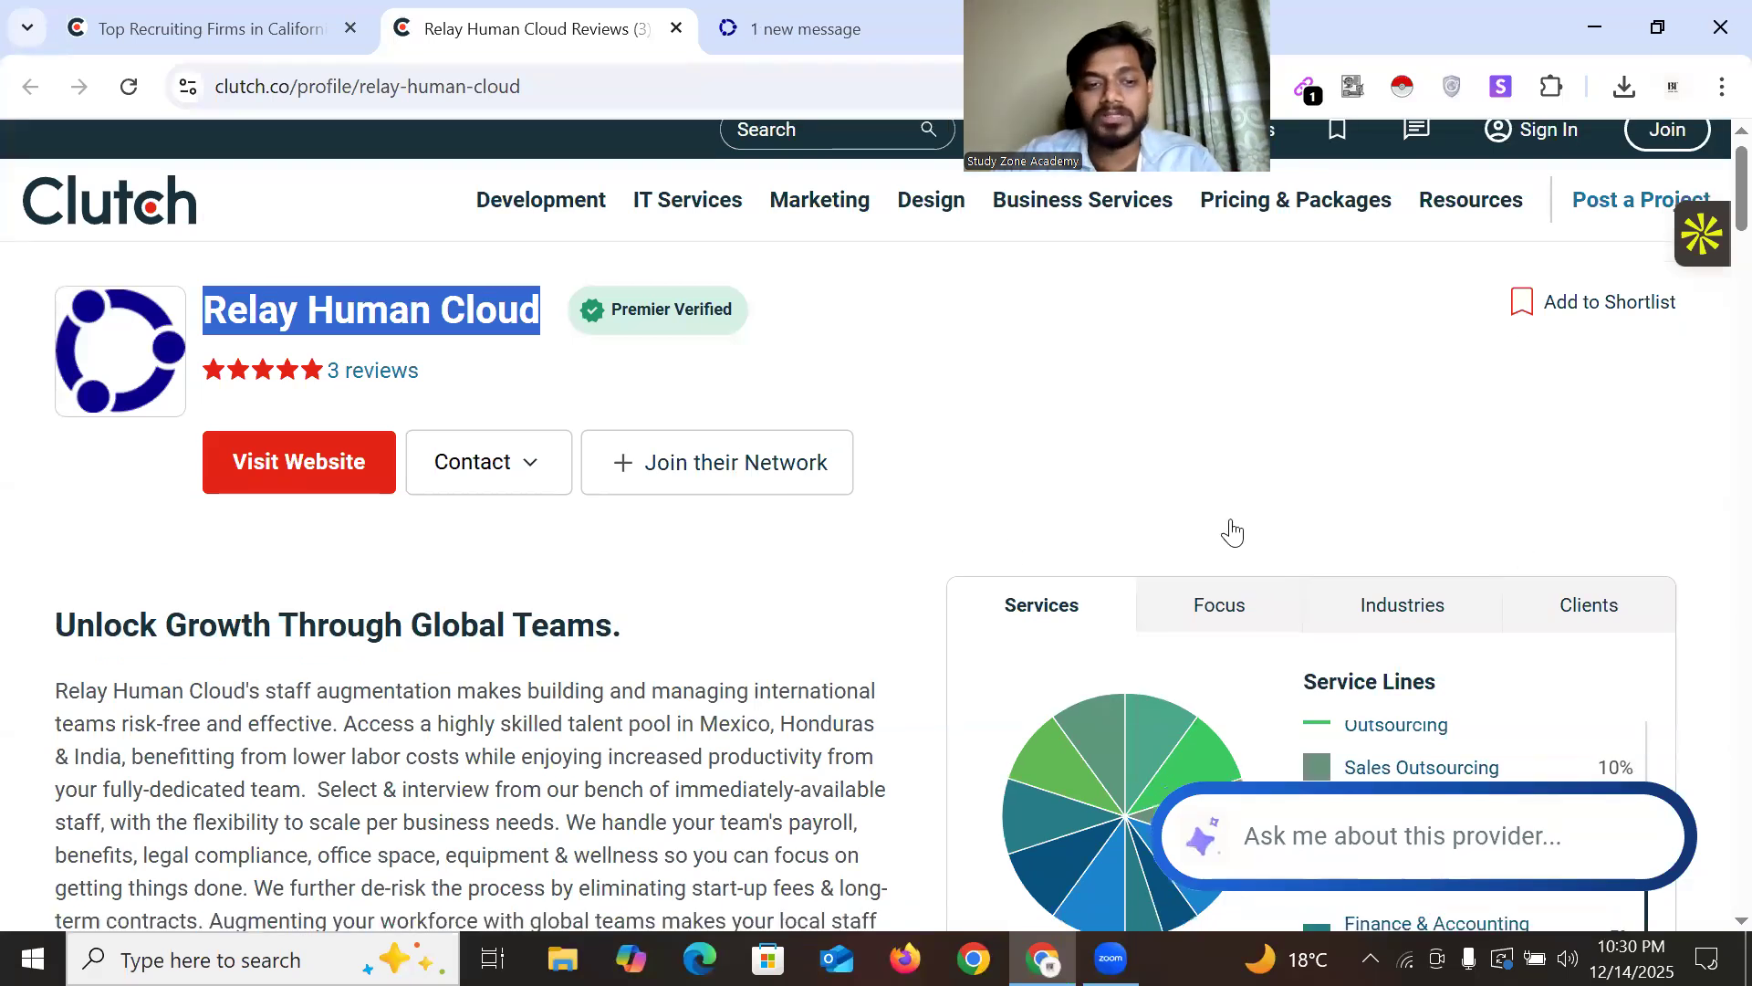
{"action": "scroll", "coordinate": [515, 427], "scroll_direction": "up", "scroll_amount": 3}
{"action": "left_click", "coordinate": [890, 437]}
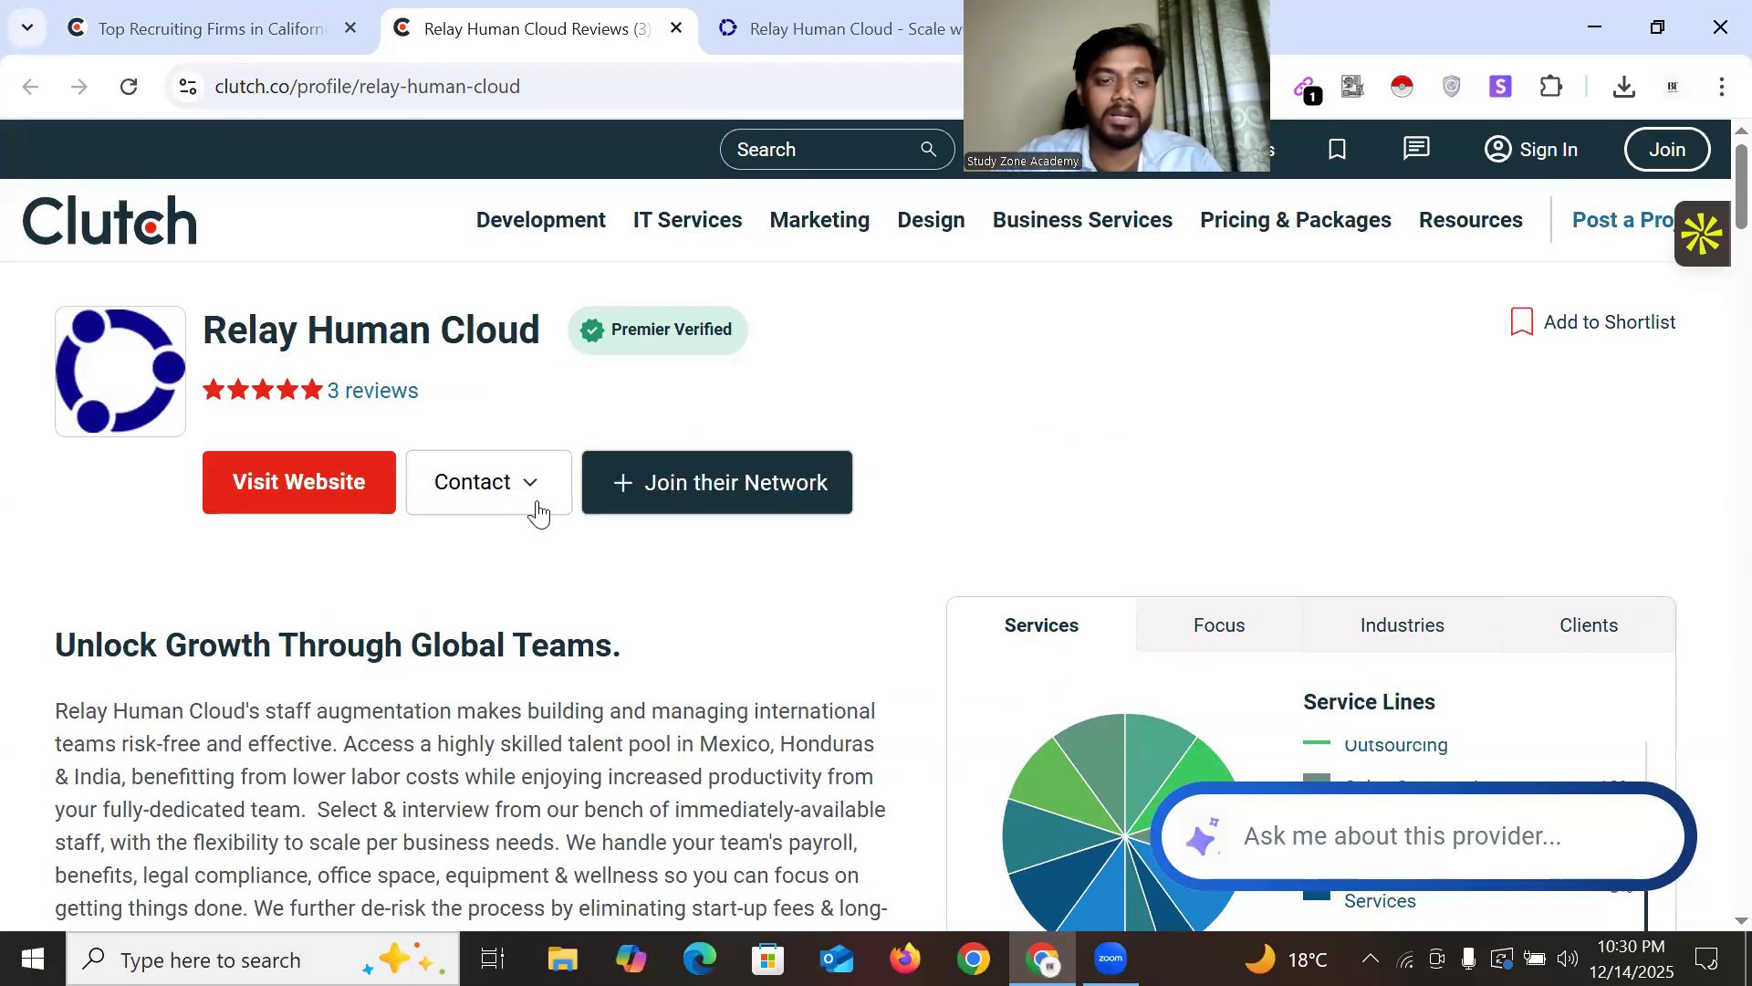
{"action": "left_click", "coordinate": [571, 496]}
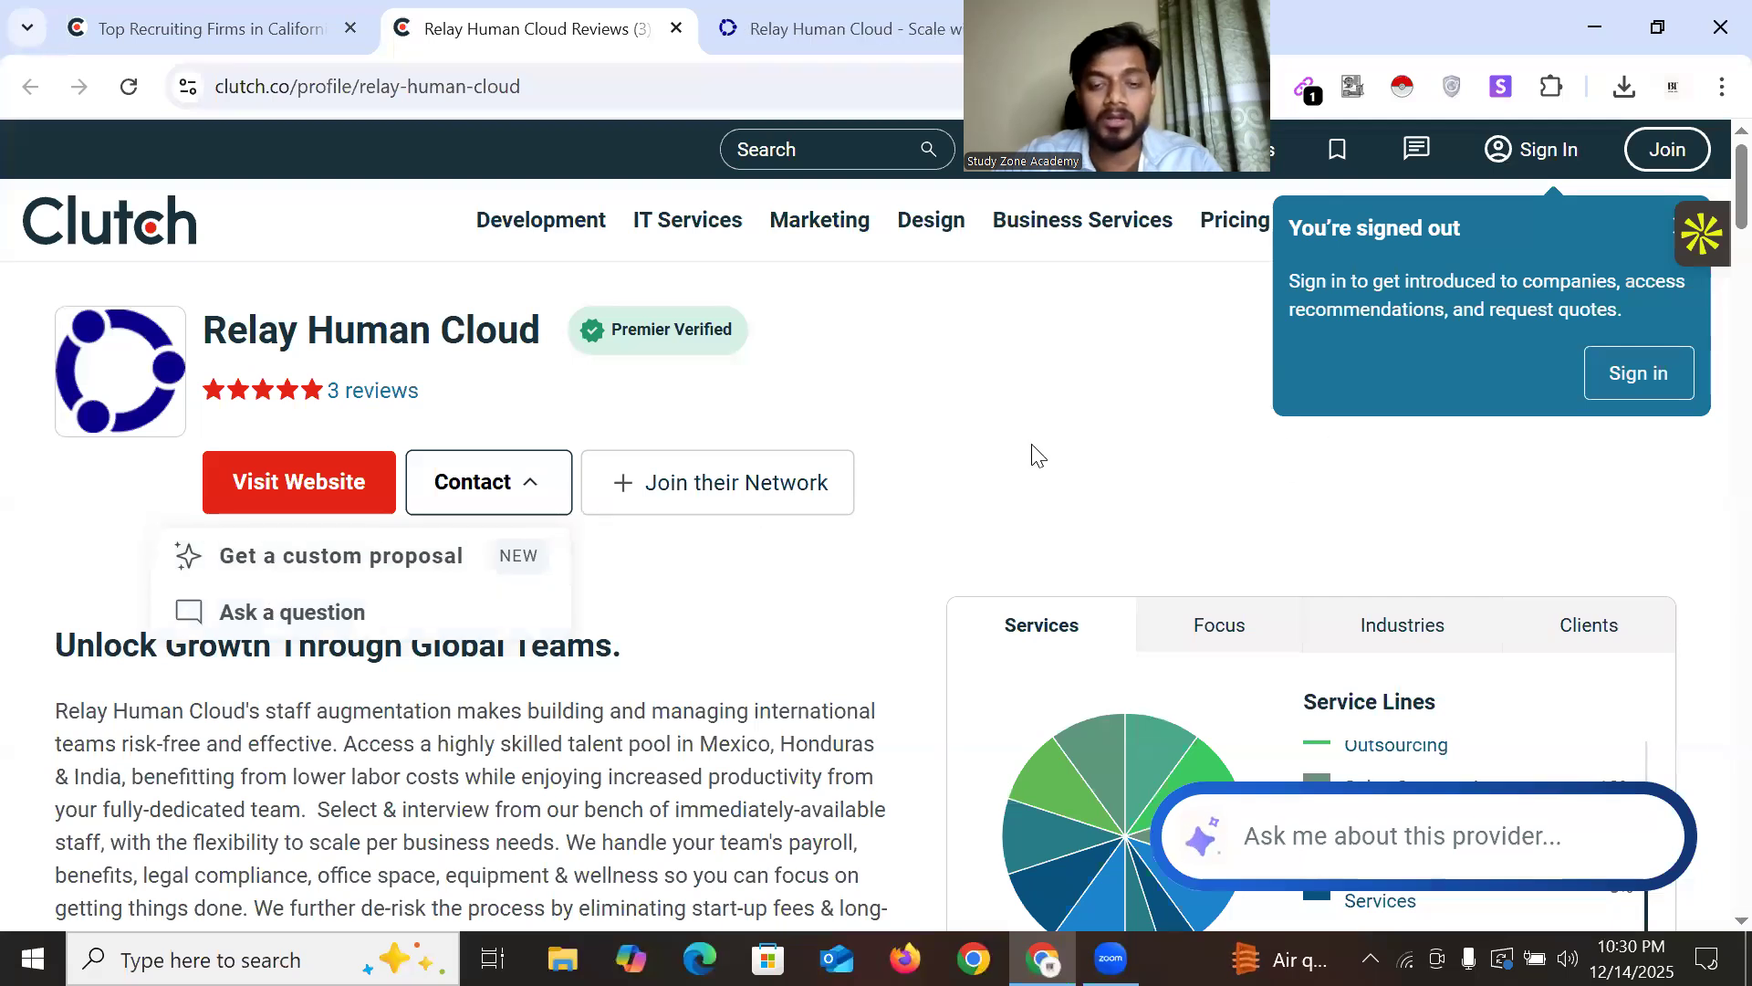
{"action": "scroll", "coordinate": [419, 520], "scroll_direction": "down", "scroll_amount": 8}
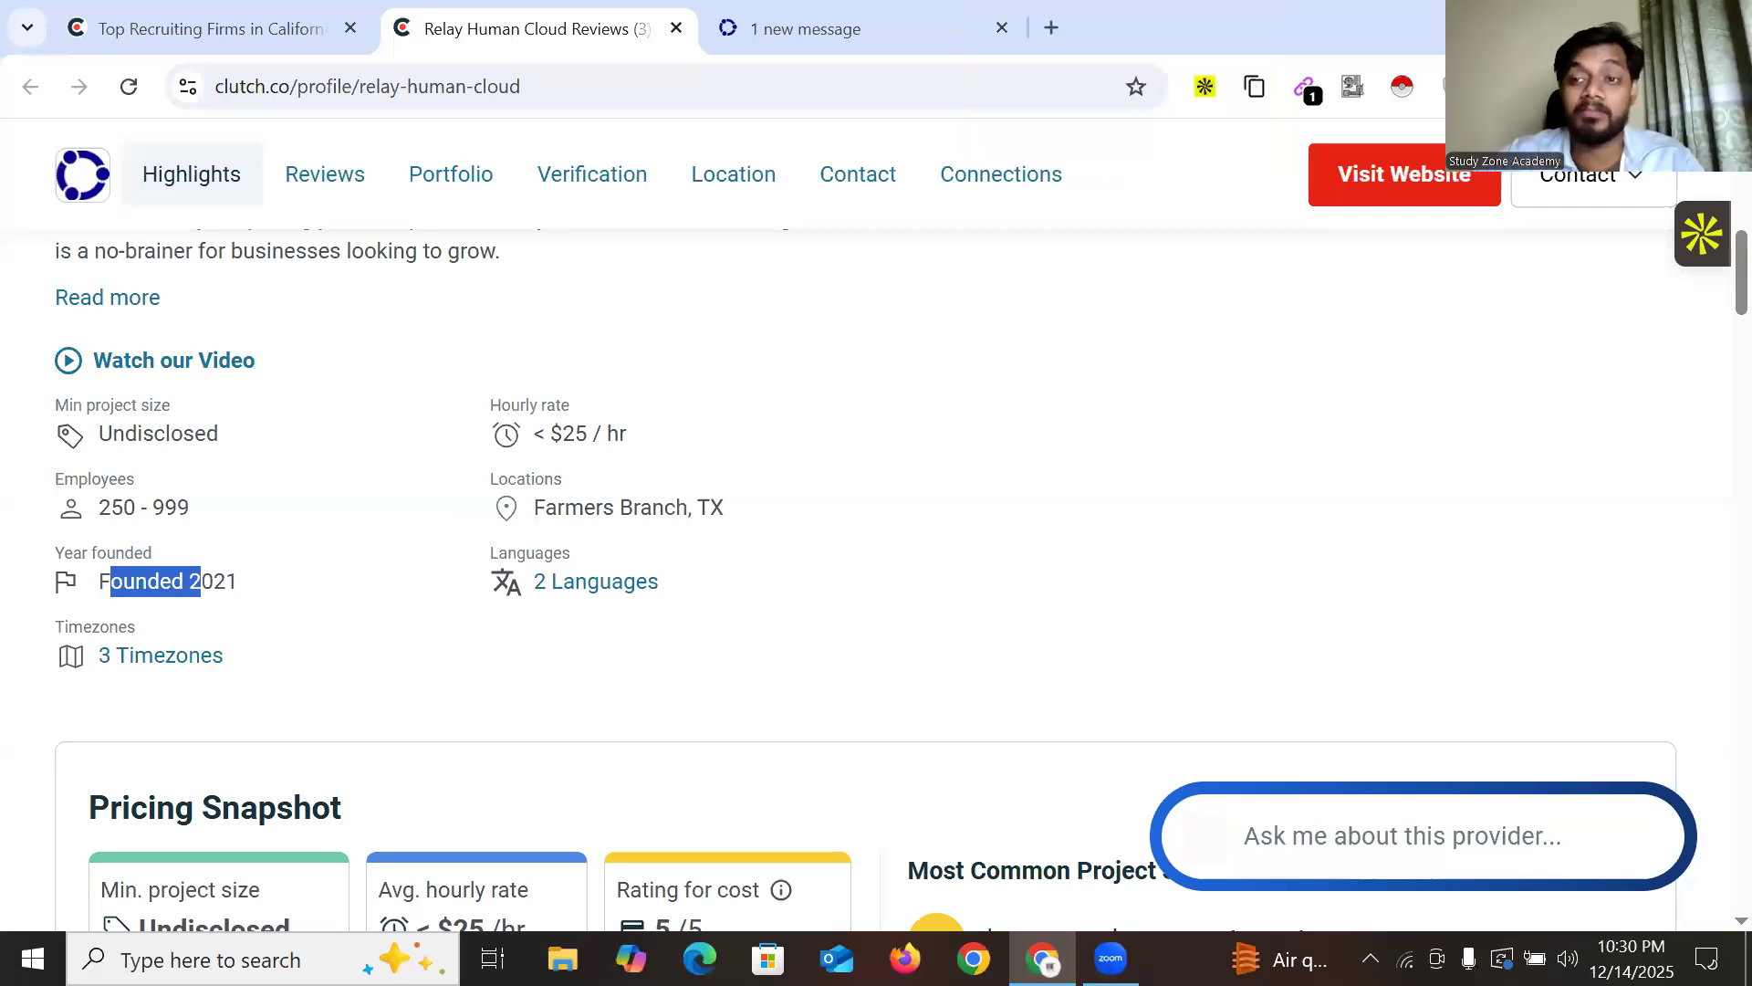
{"action": "left_click", "coordinate": [747, 626]}
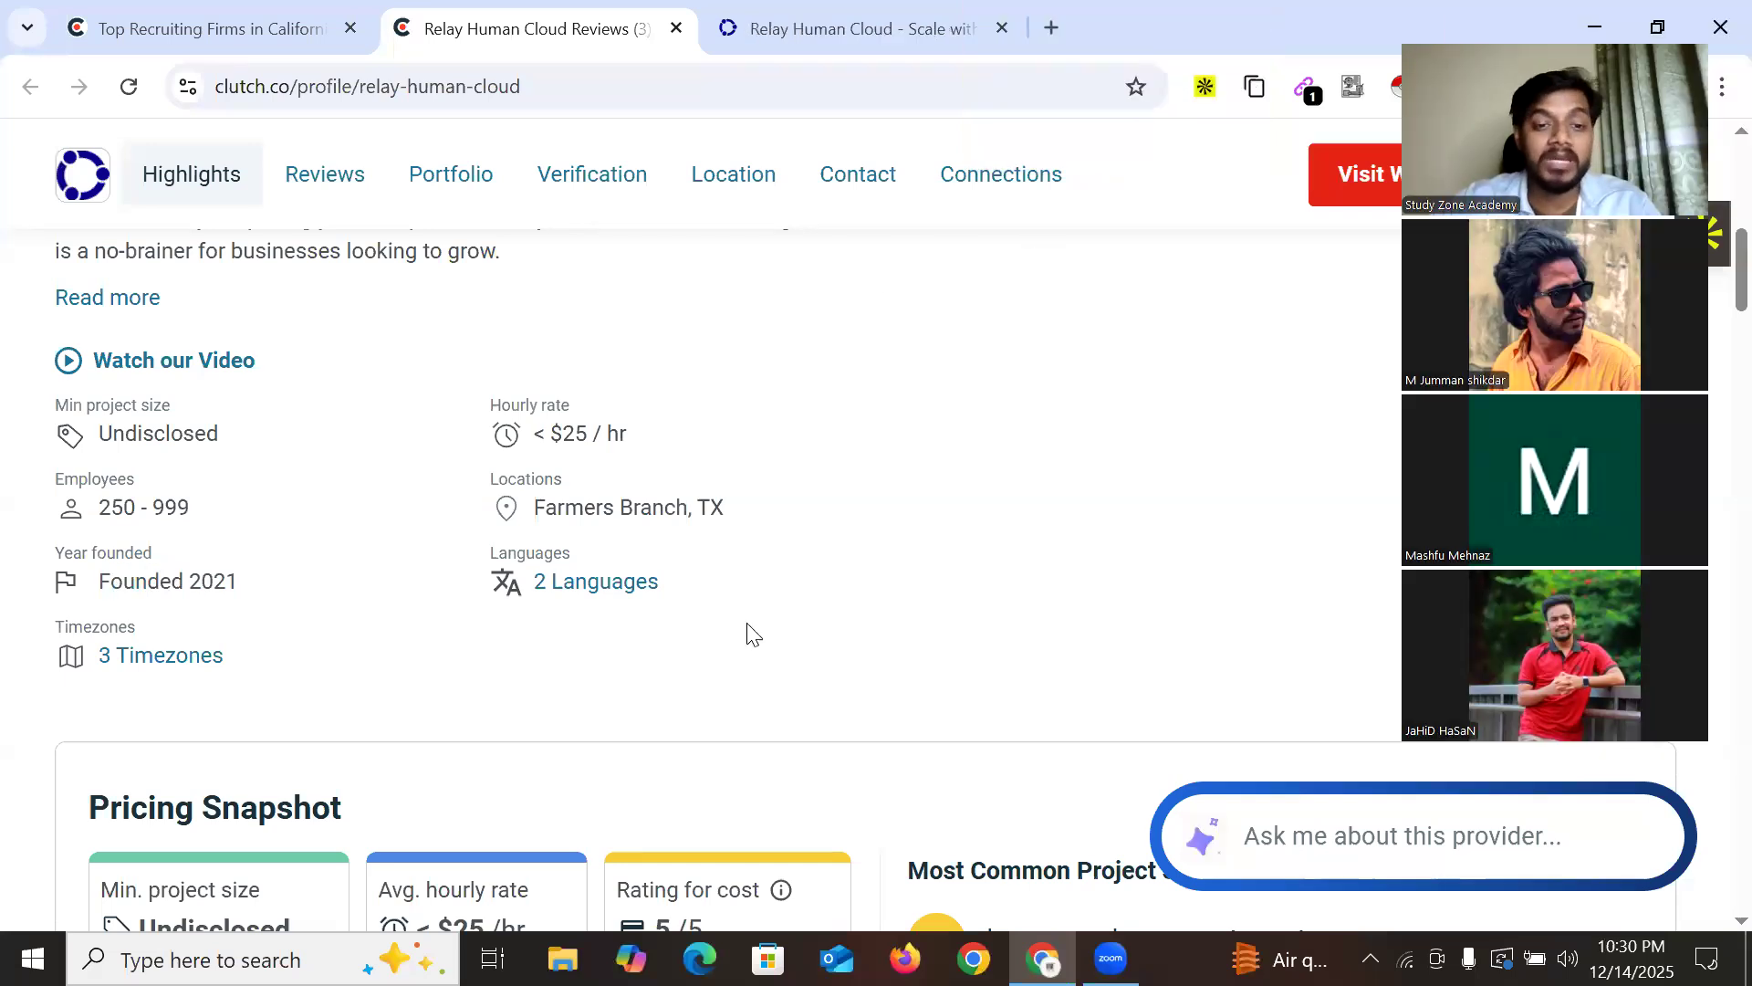
{"action": "left_click_drag", "start_coordinate": [568, 505], "coordinate": [689, 508]}
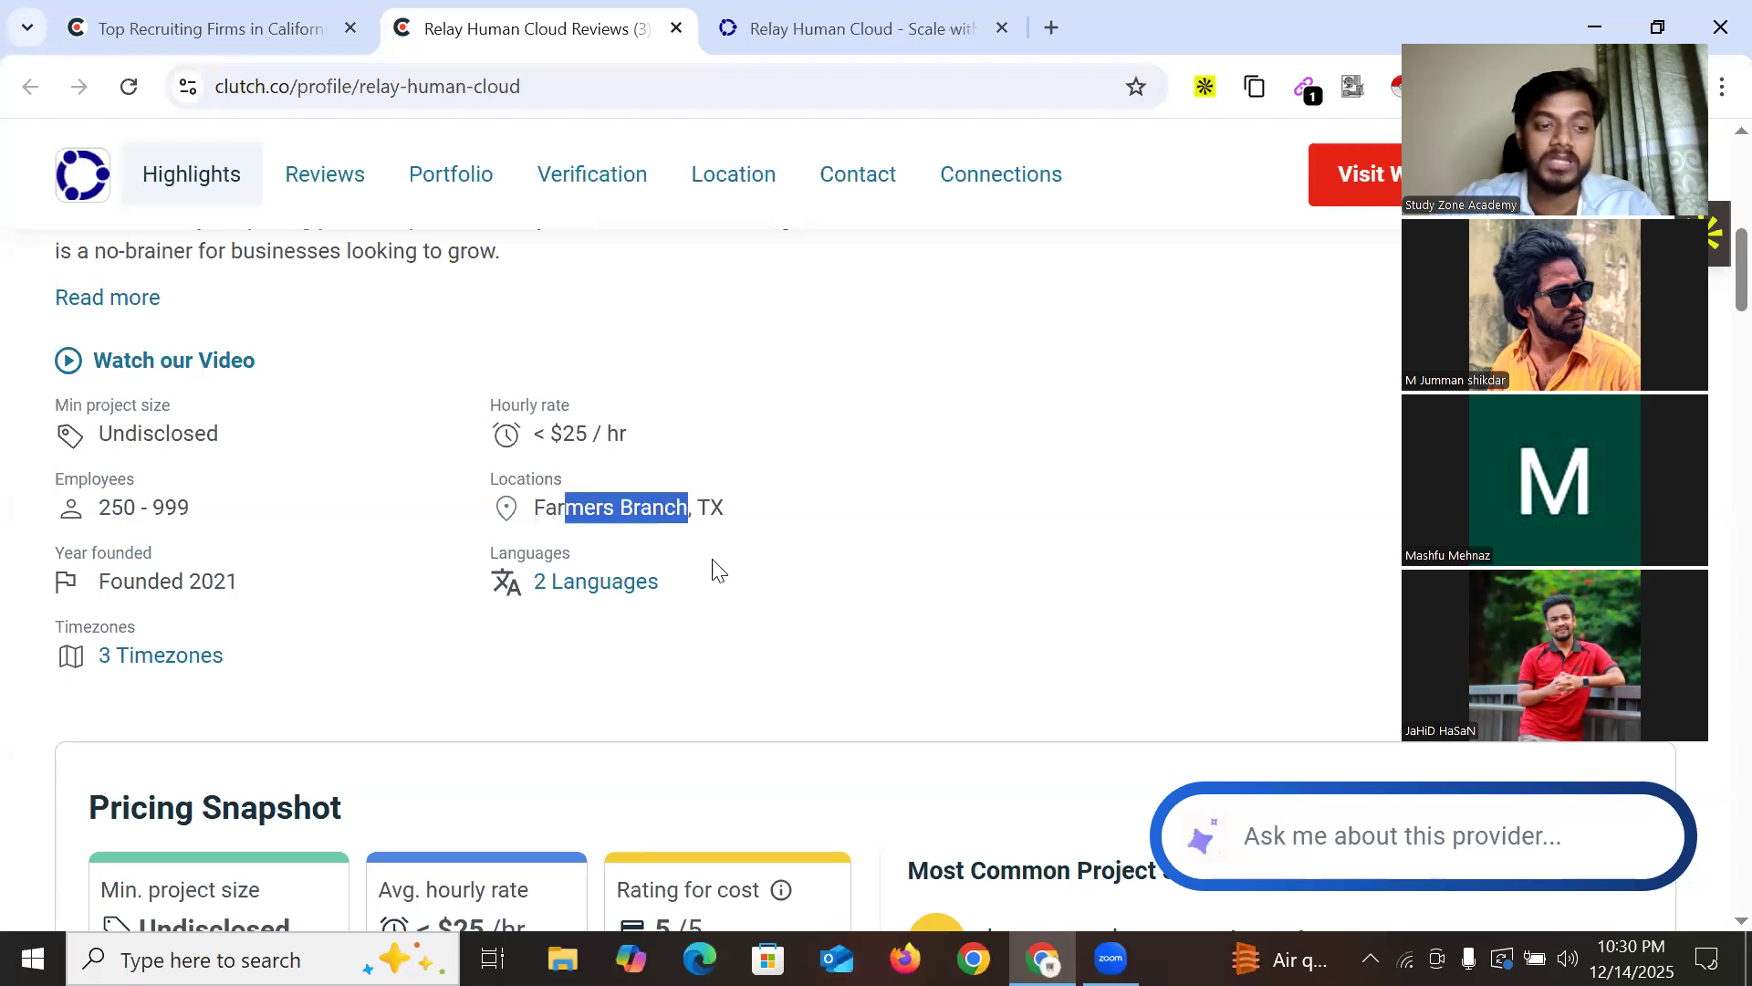
{"action": "scroll", "coordinate": [560, 470], "scroll_direction": "down", "scroll_amount": 5}
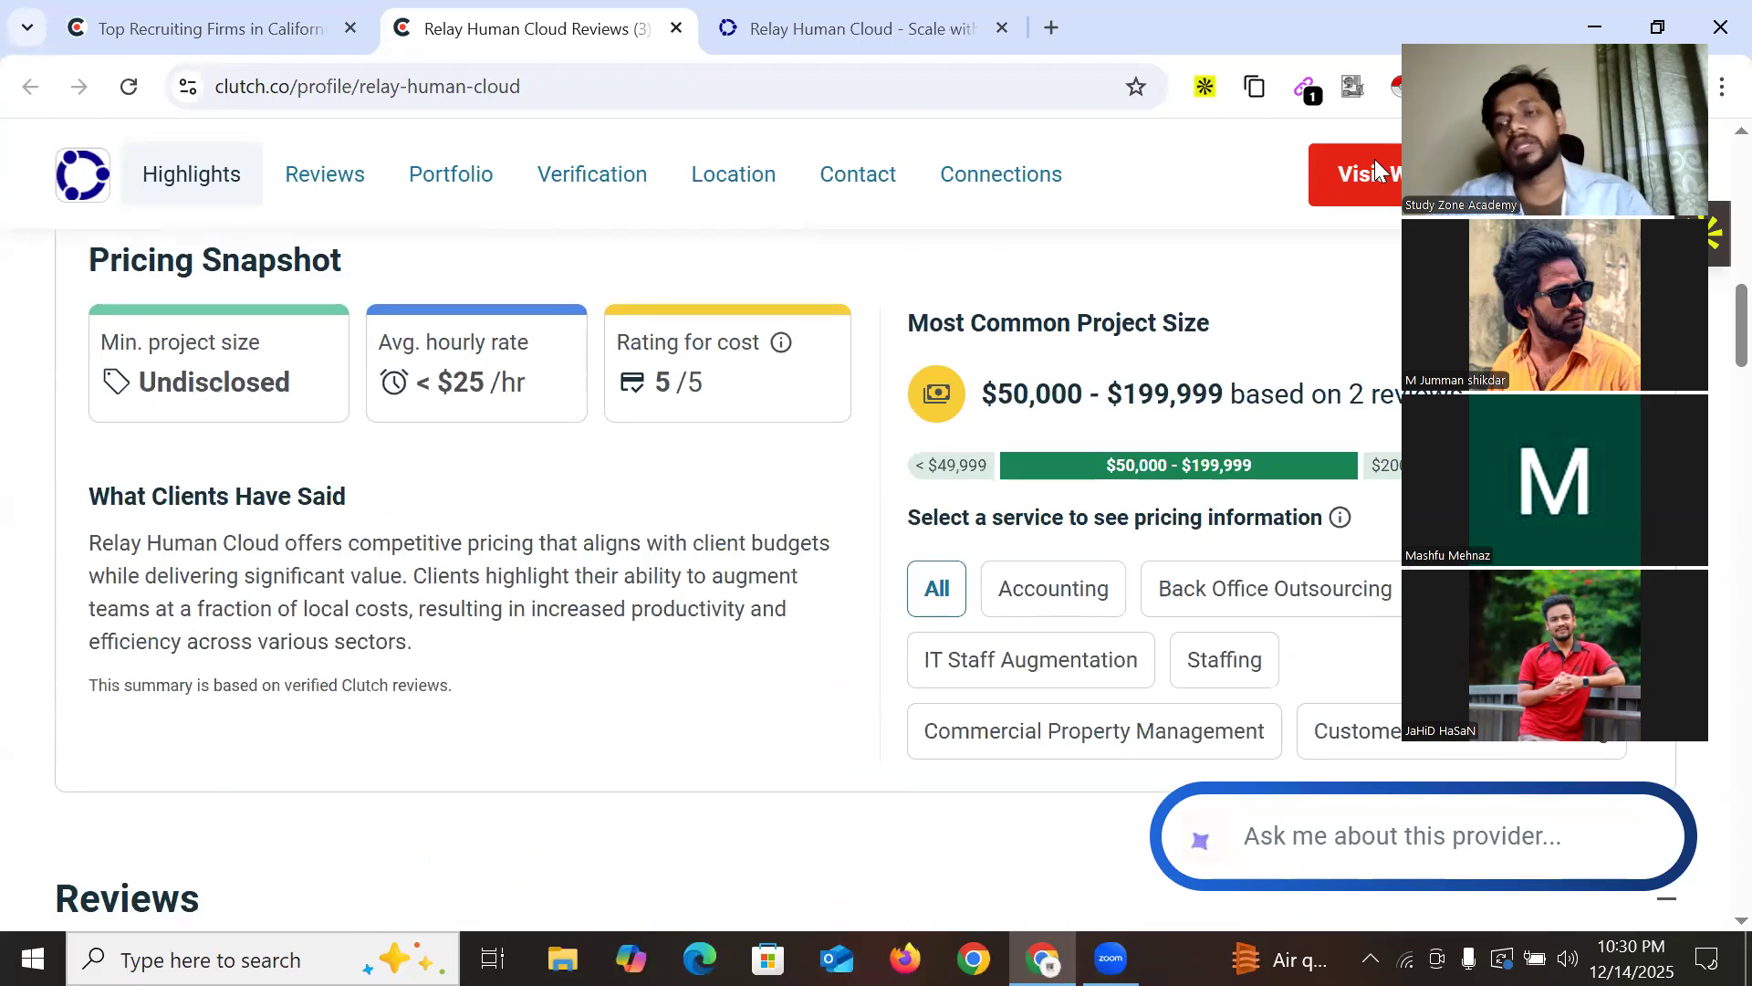